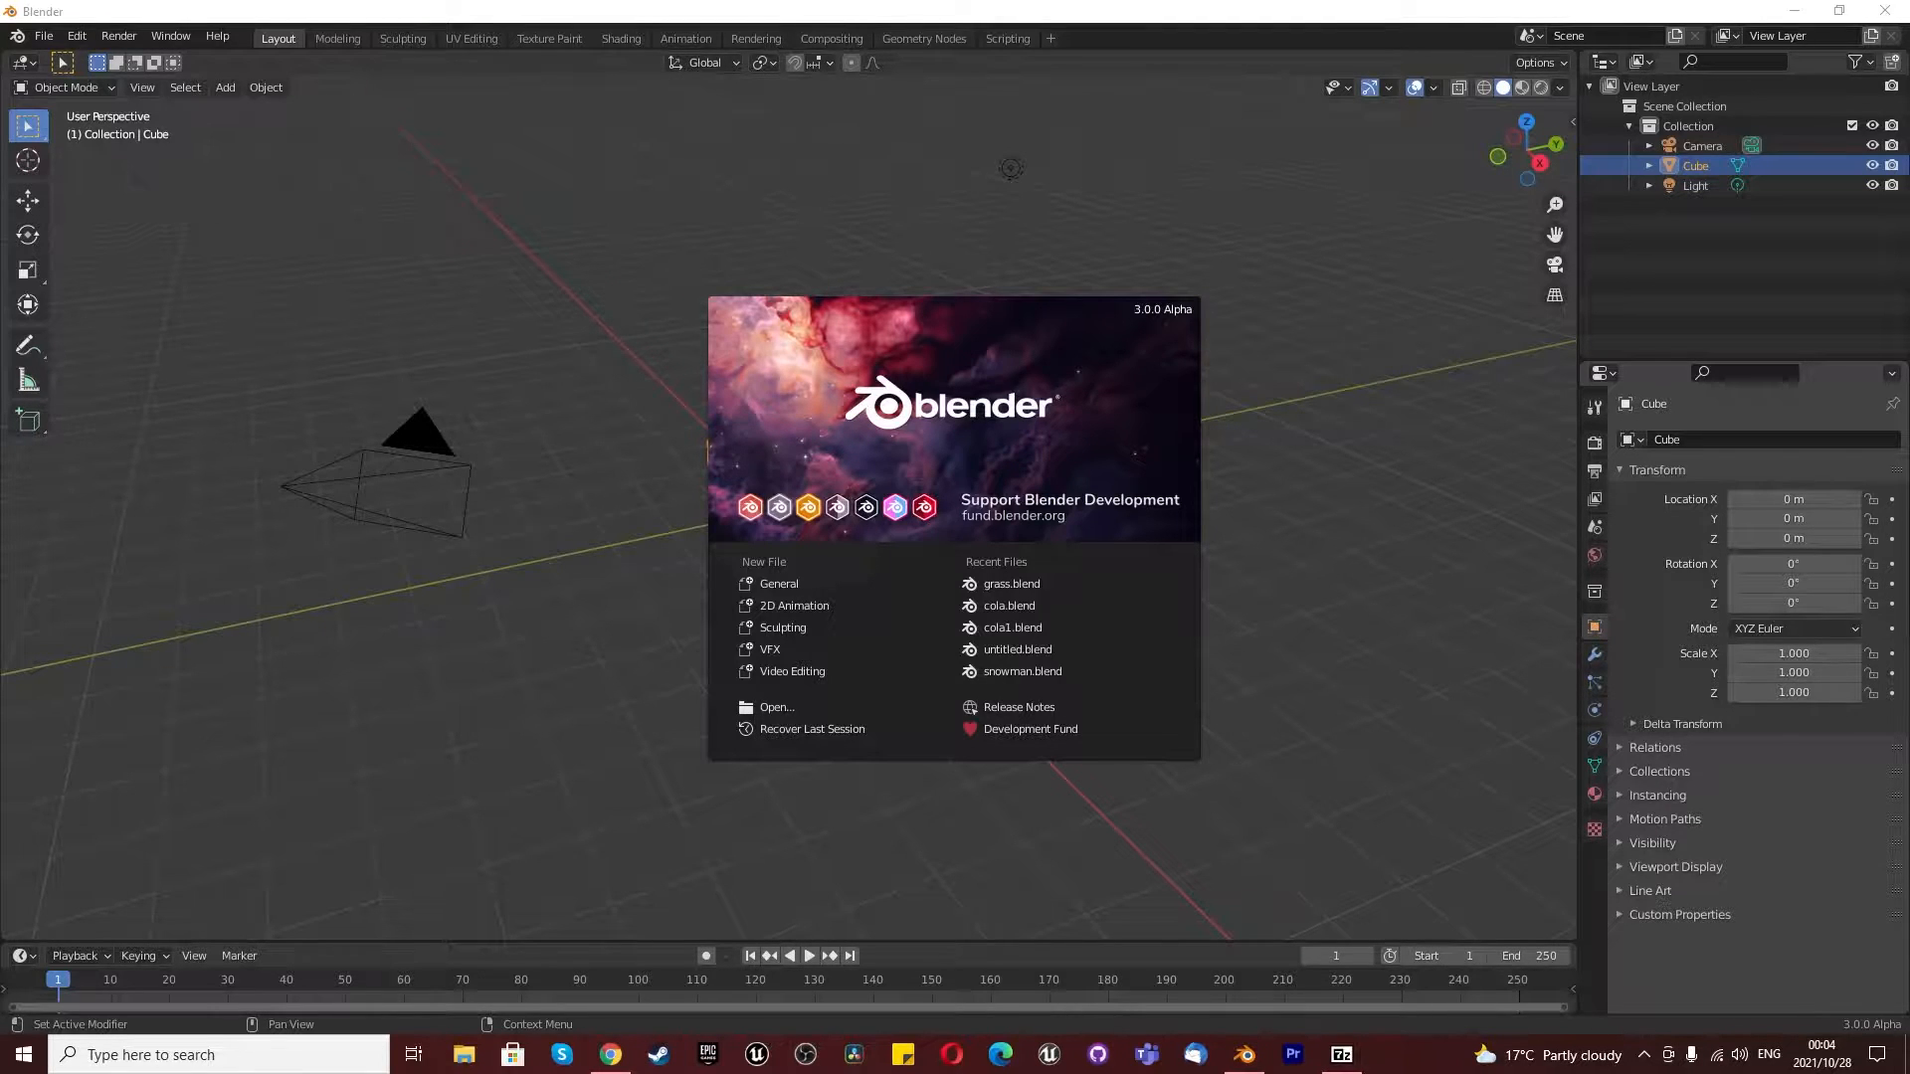
- Dismiss the splash screen and view the default cube from the top
click(547, 543)
scroll(637, 534, down, 3)
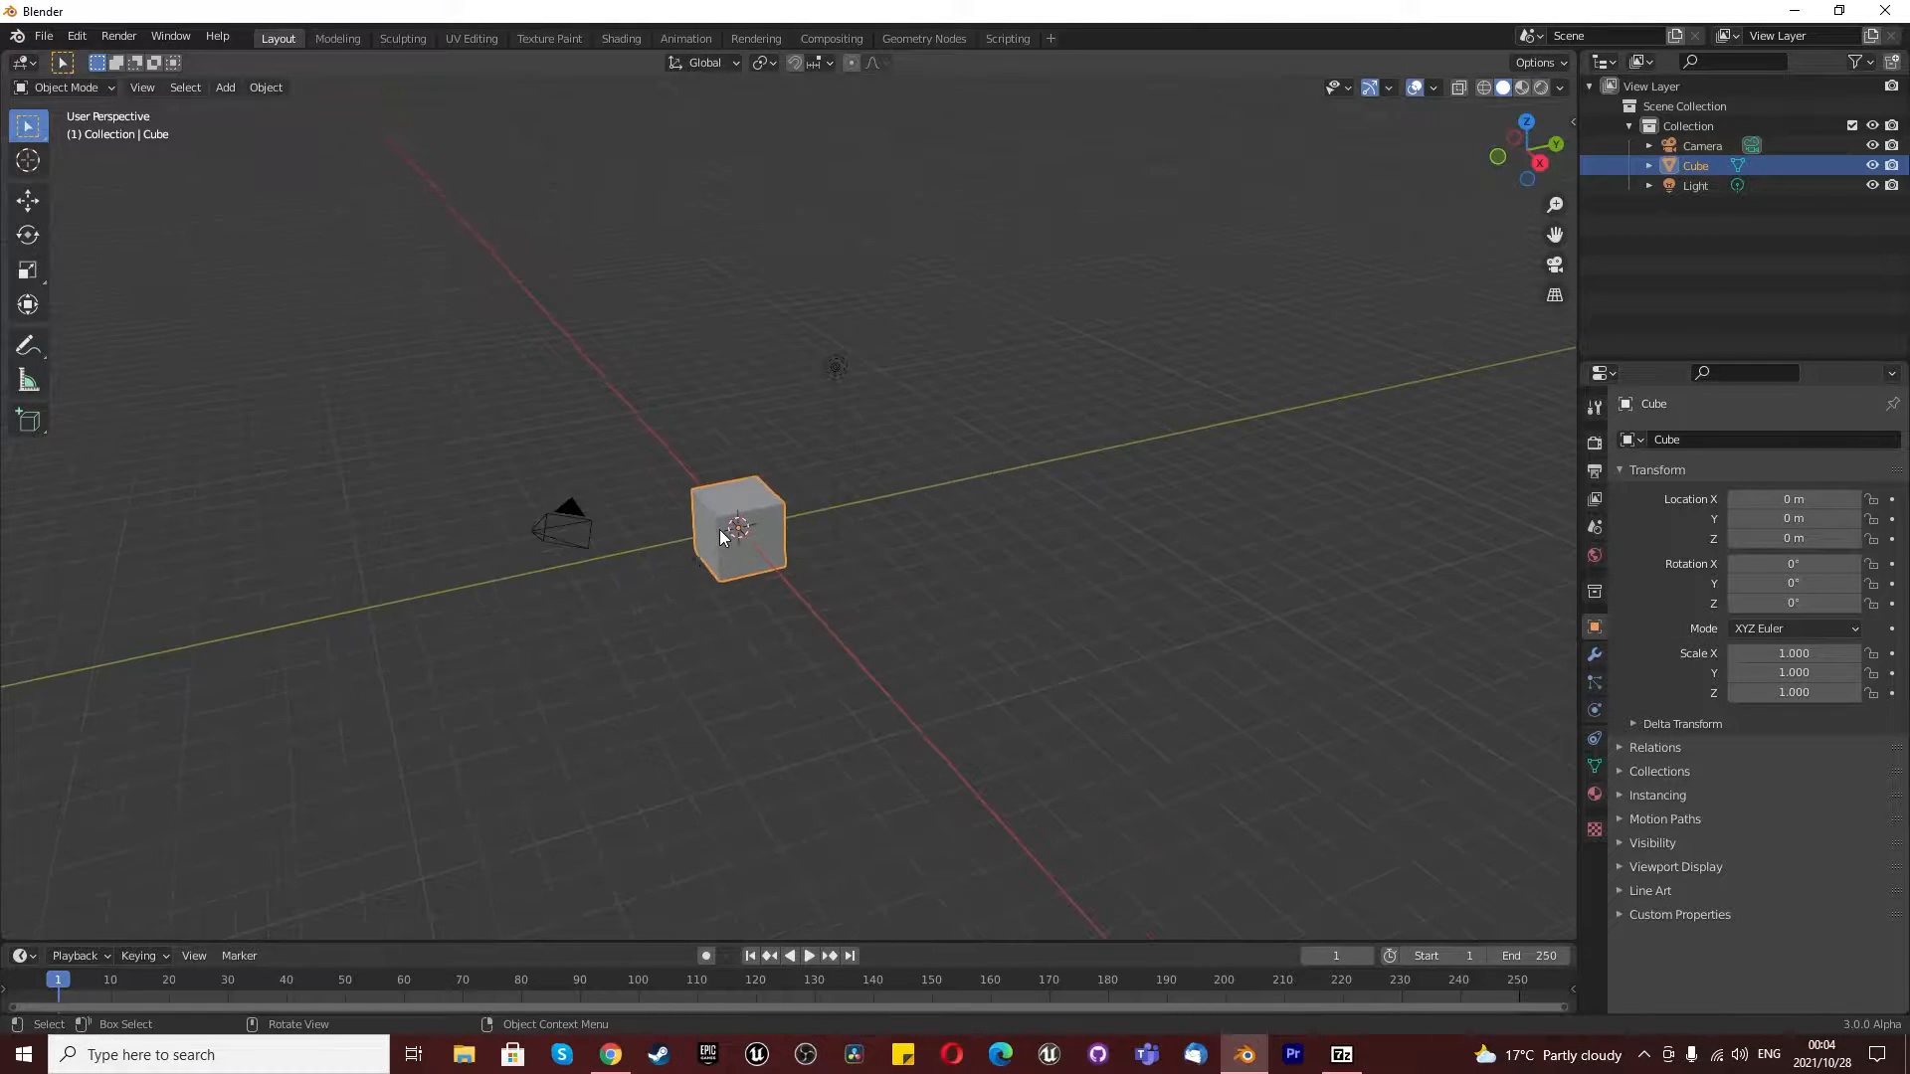
scroll(716, 529, up, 3)
middle_drag(719, 528, 770, 505)
scroll(982, 593, down, 3)
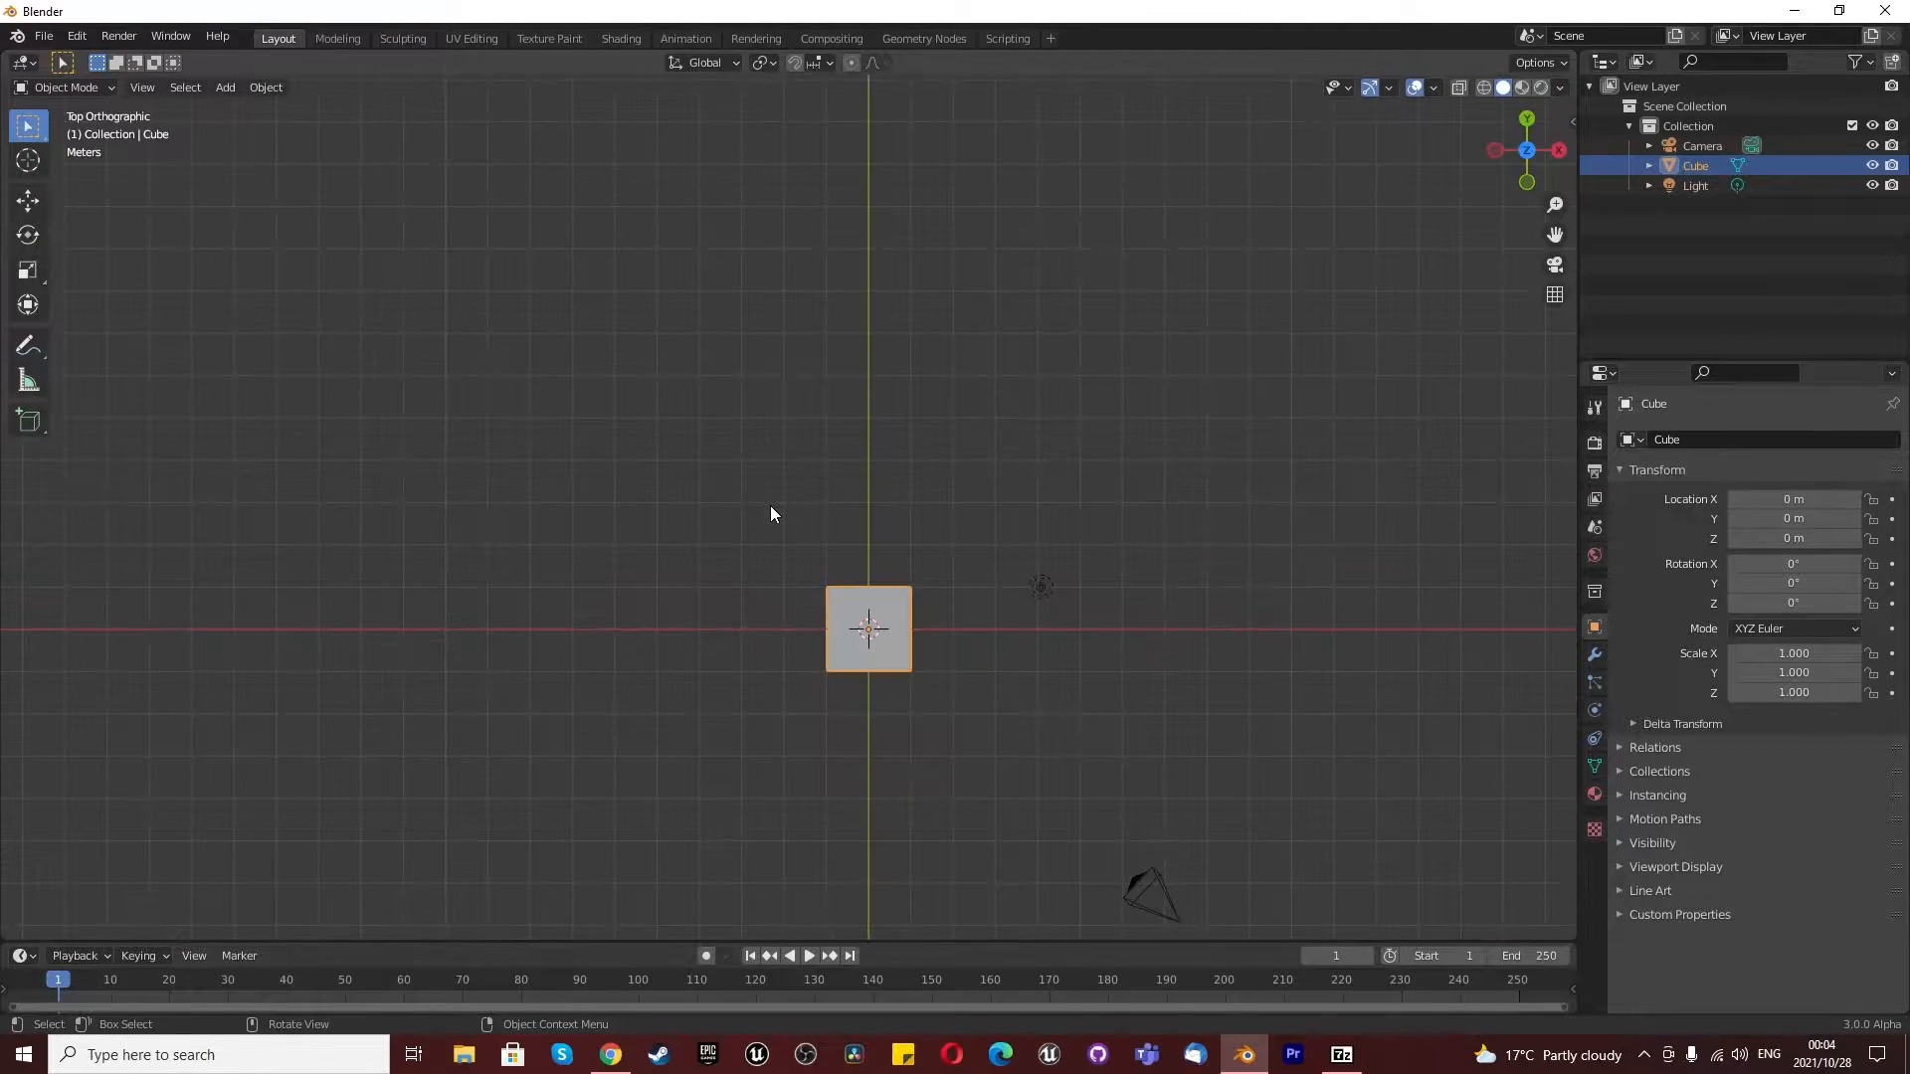
scroll(849, 629, up, 3)
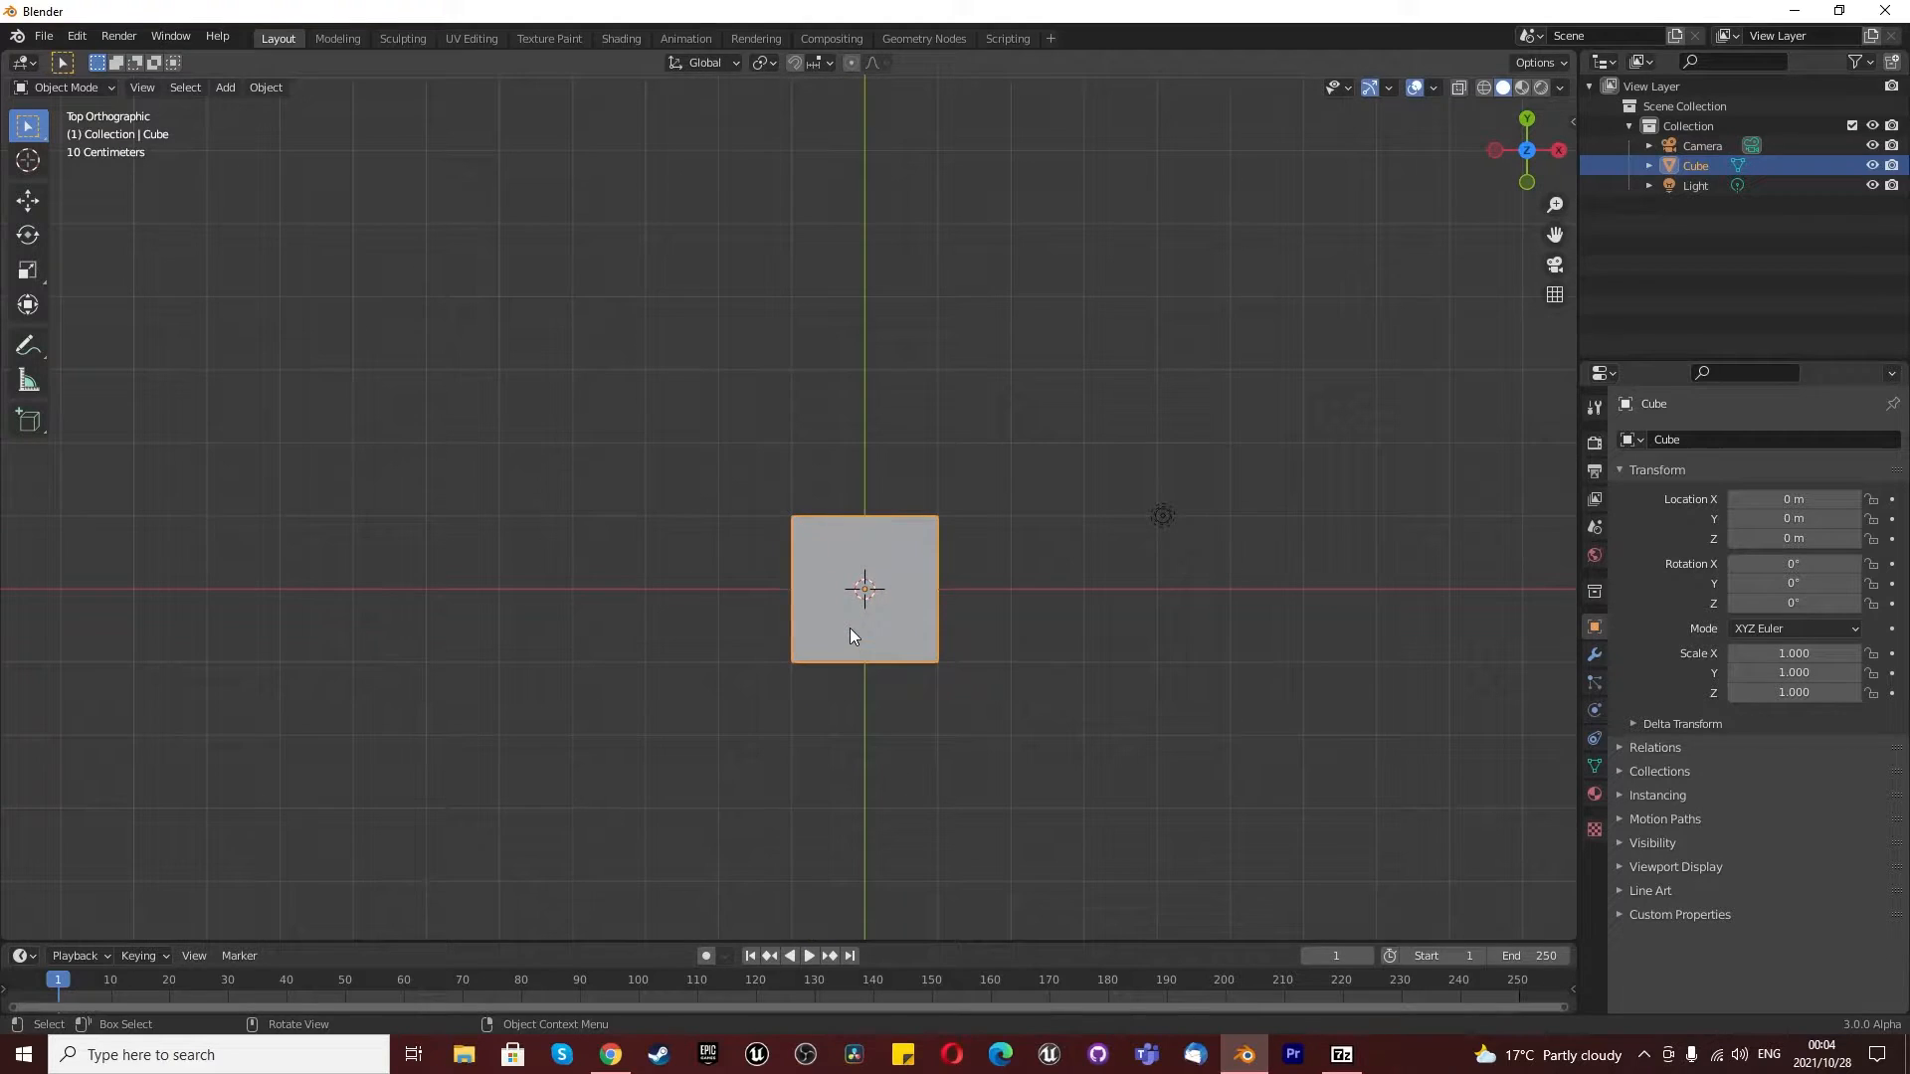
click(77, 36)
click(98, 319)
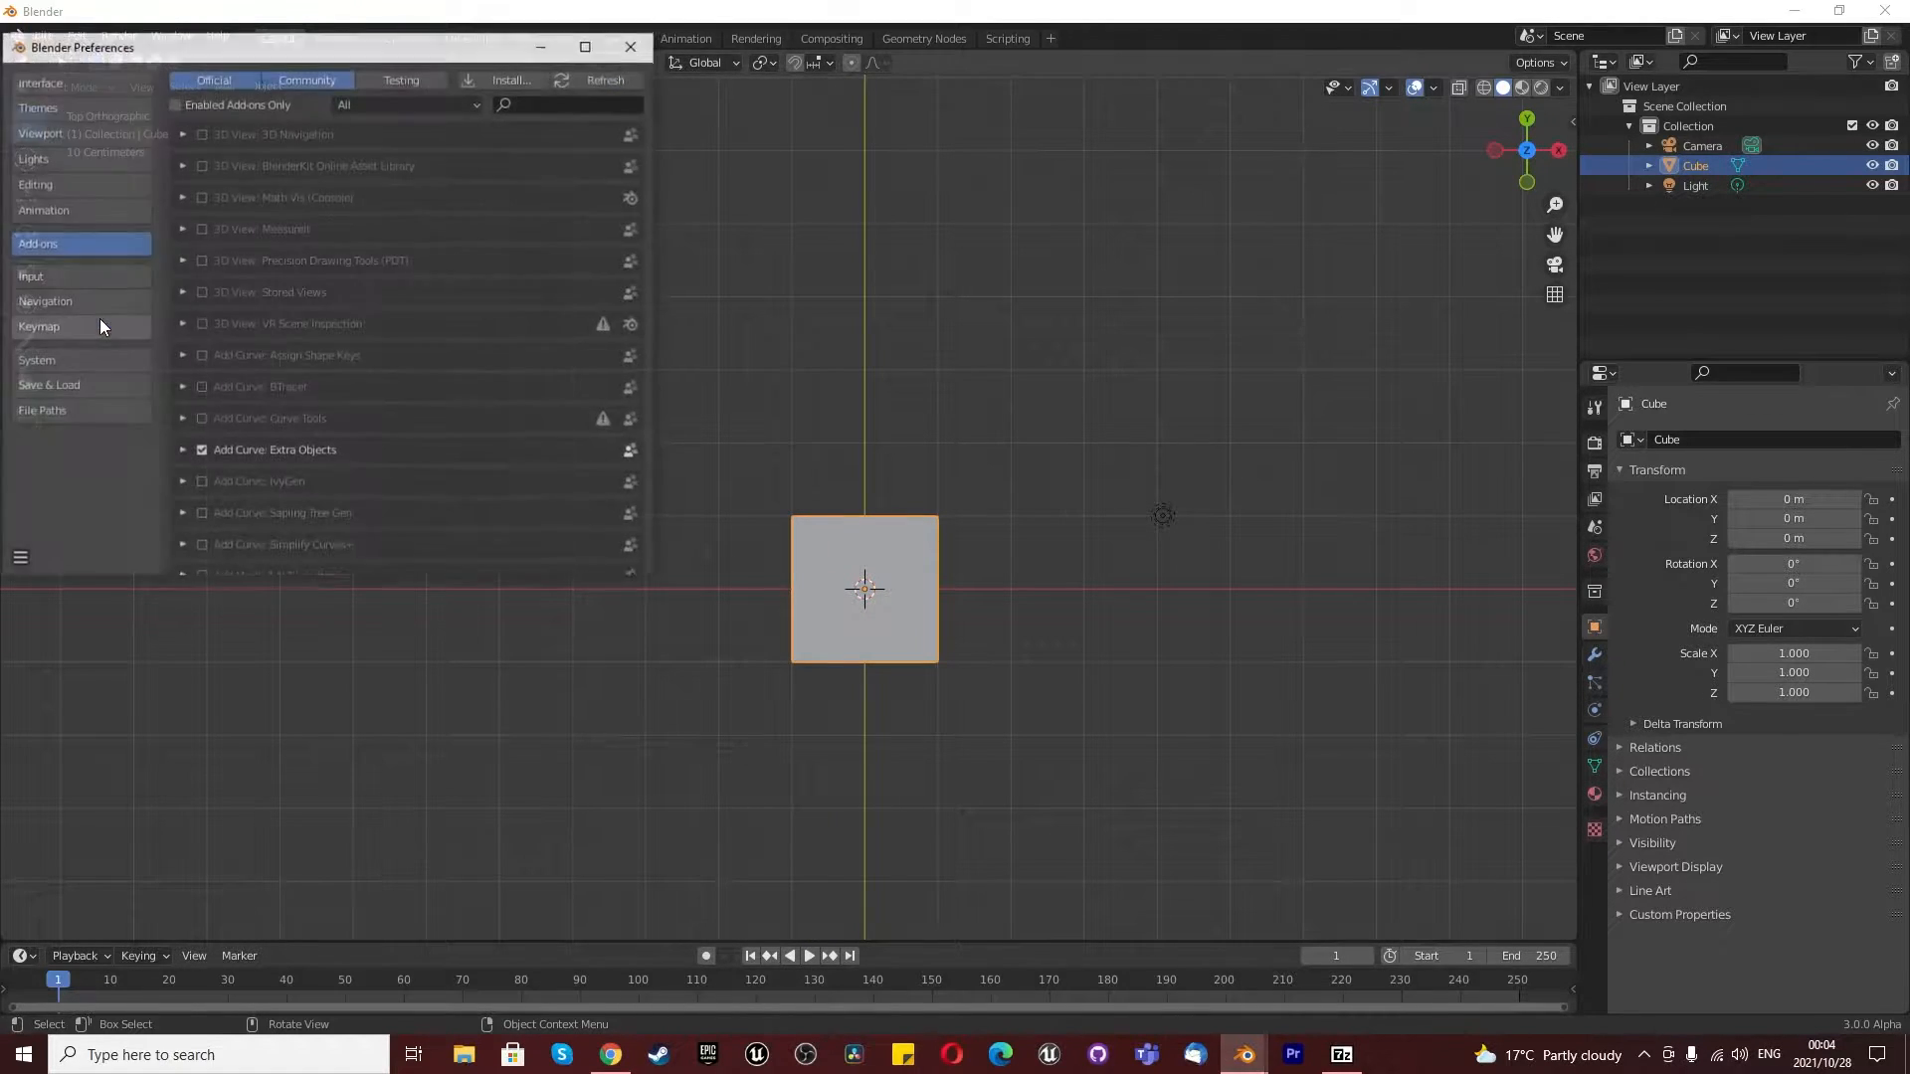
drag(384, 46, 498, 62)
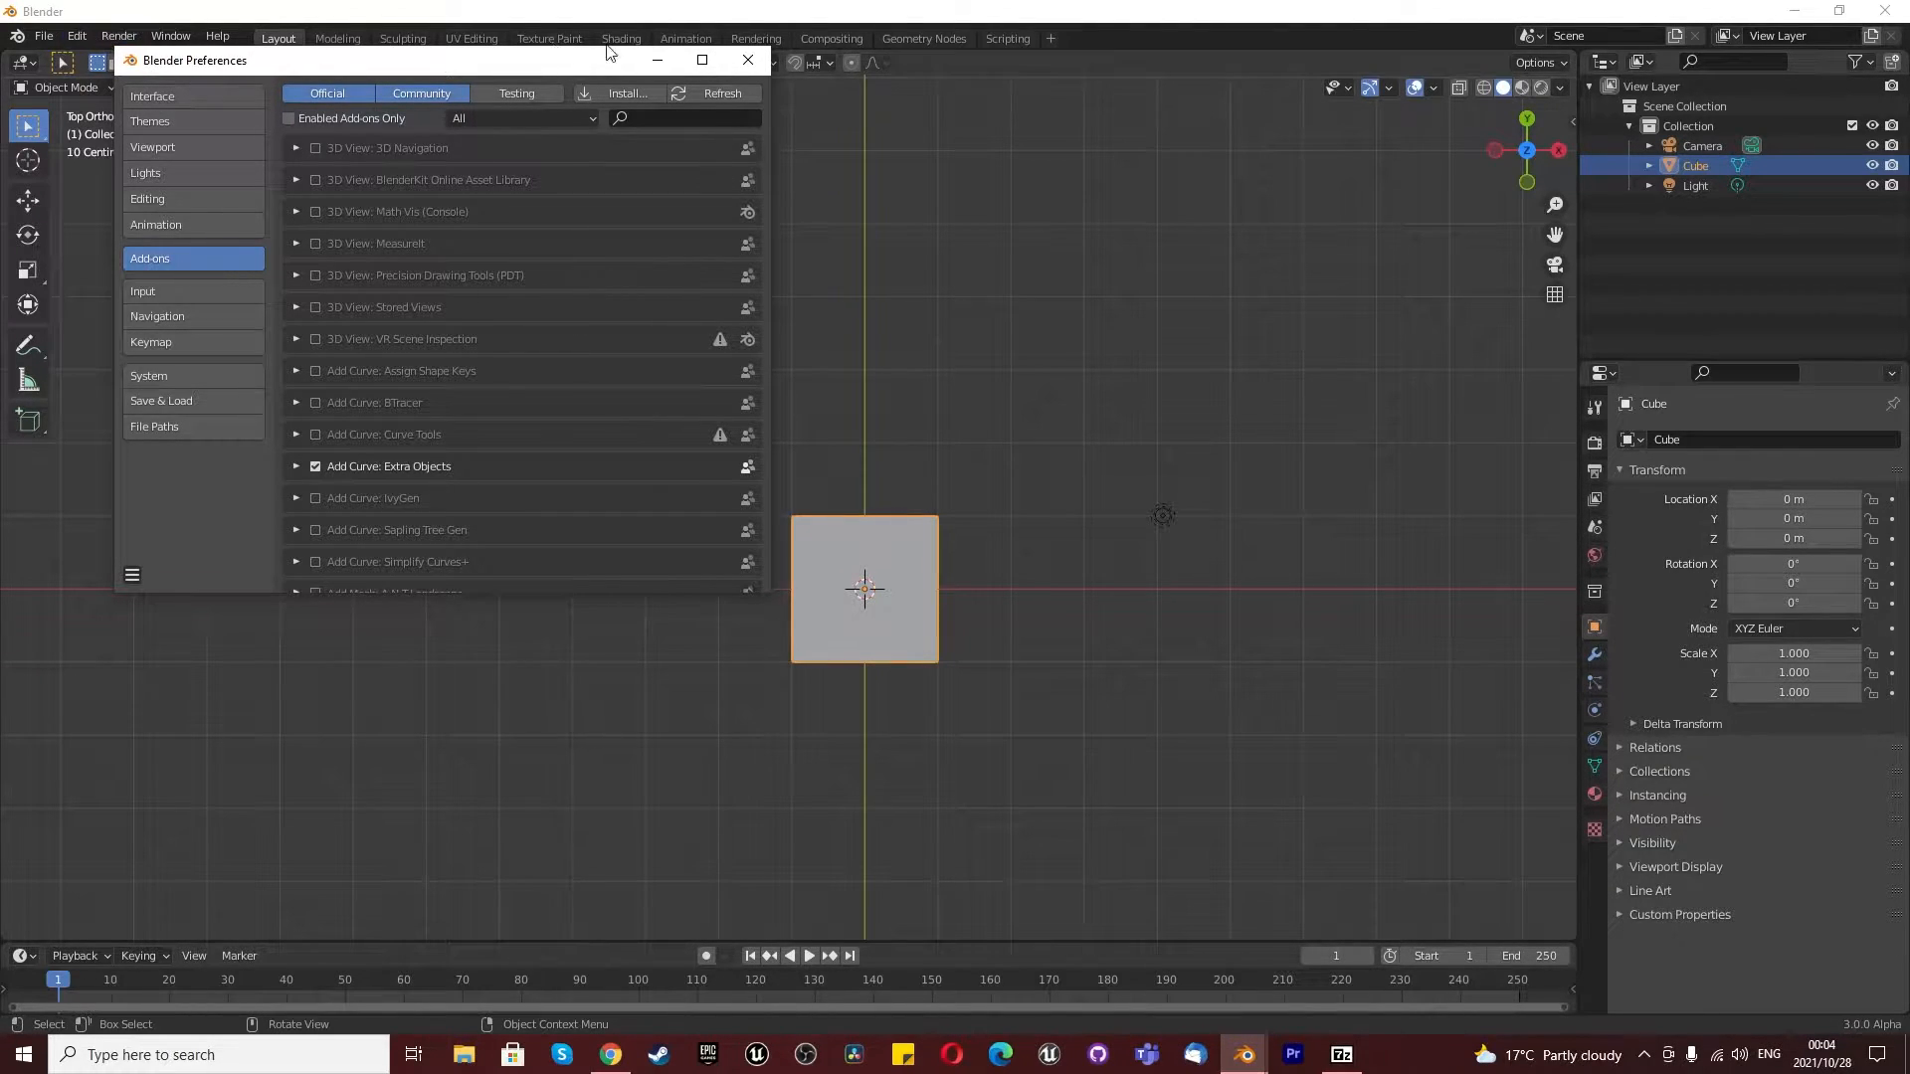
click(748, 60)
- Check that the Extra Objects and Node Wrangler add-ons are enabled by searching the add-on preferences for "extr" and "node"
click(76, 35)
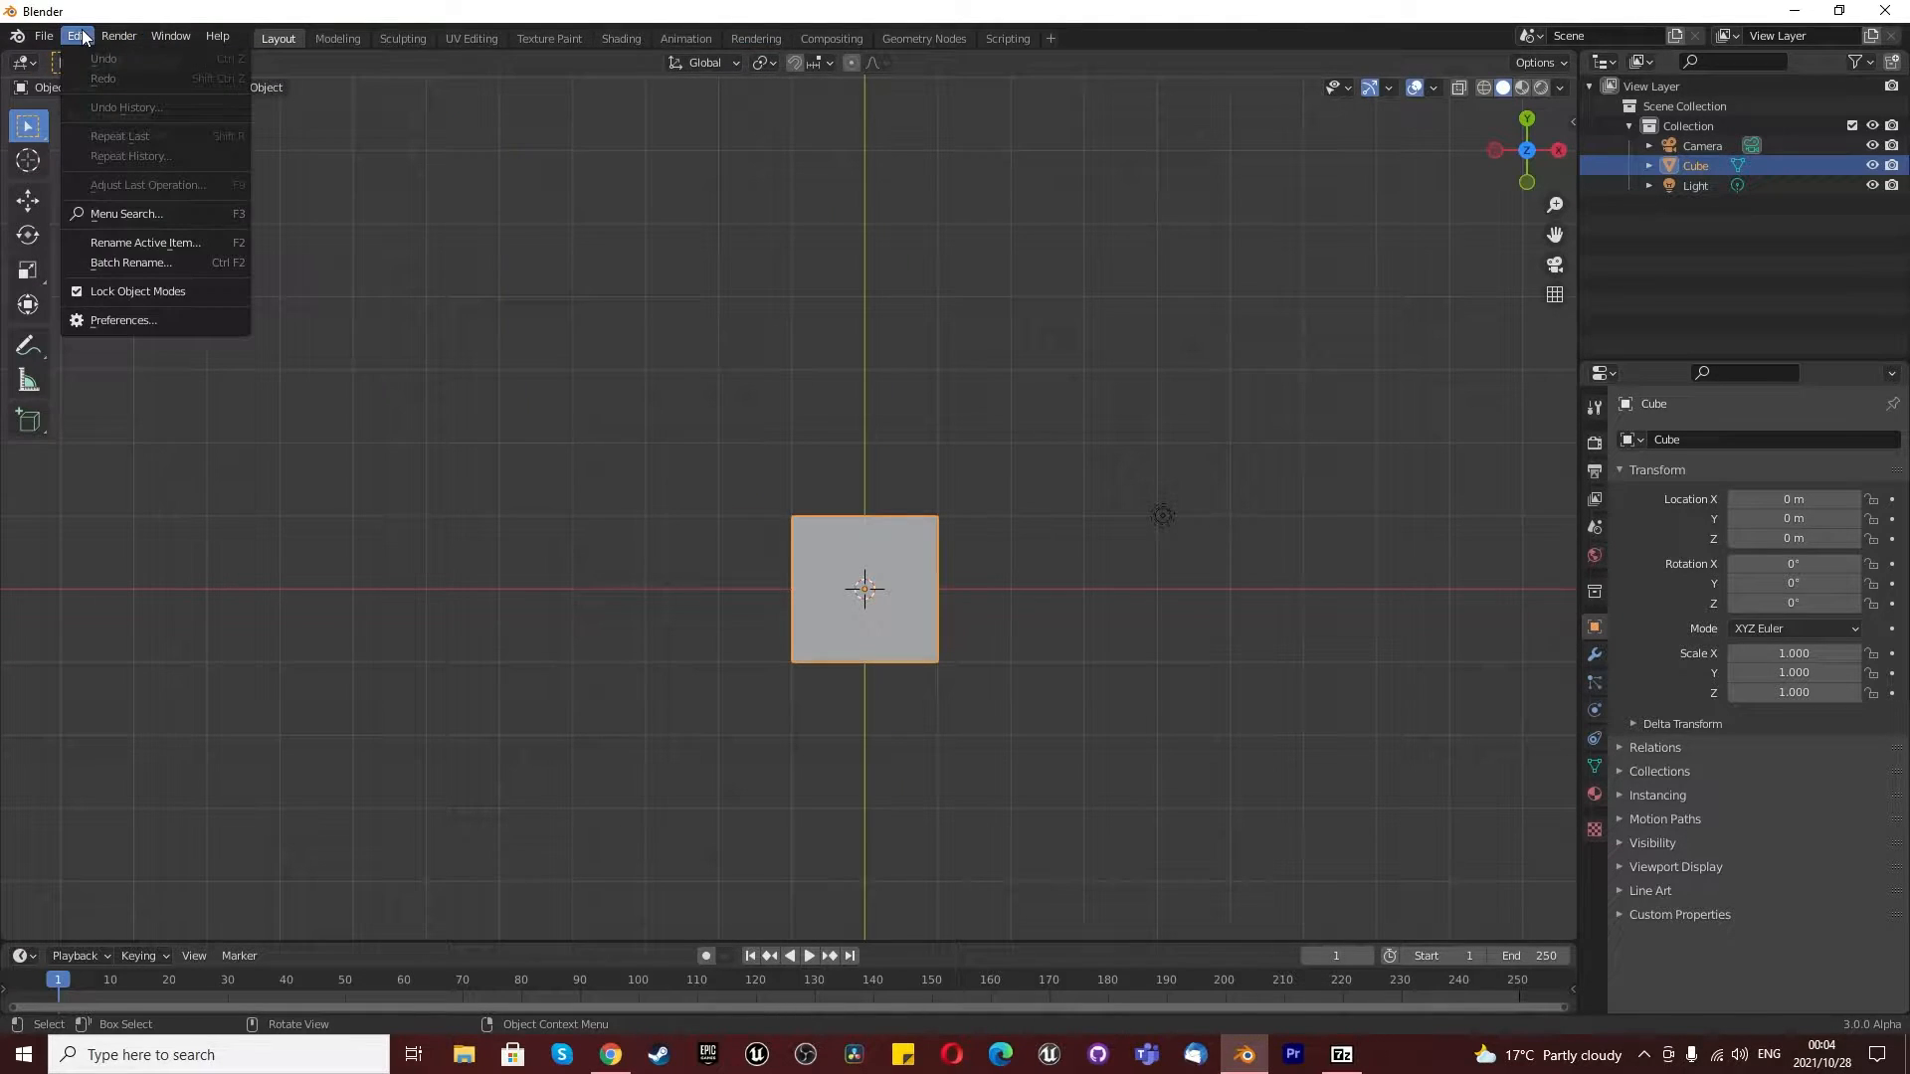
click(150, 322)
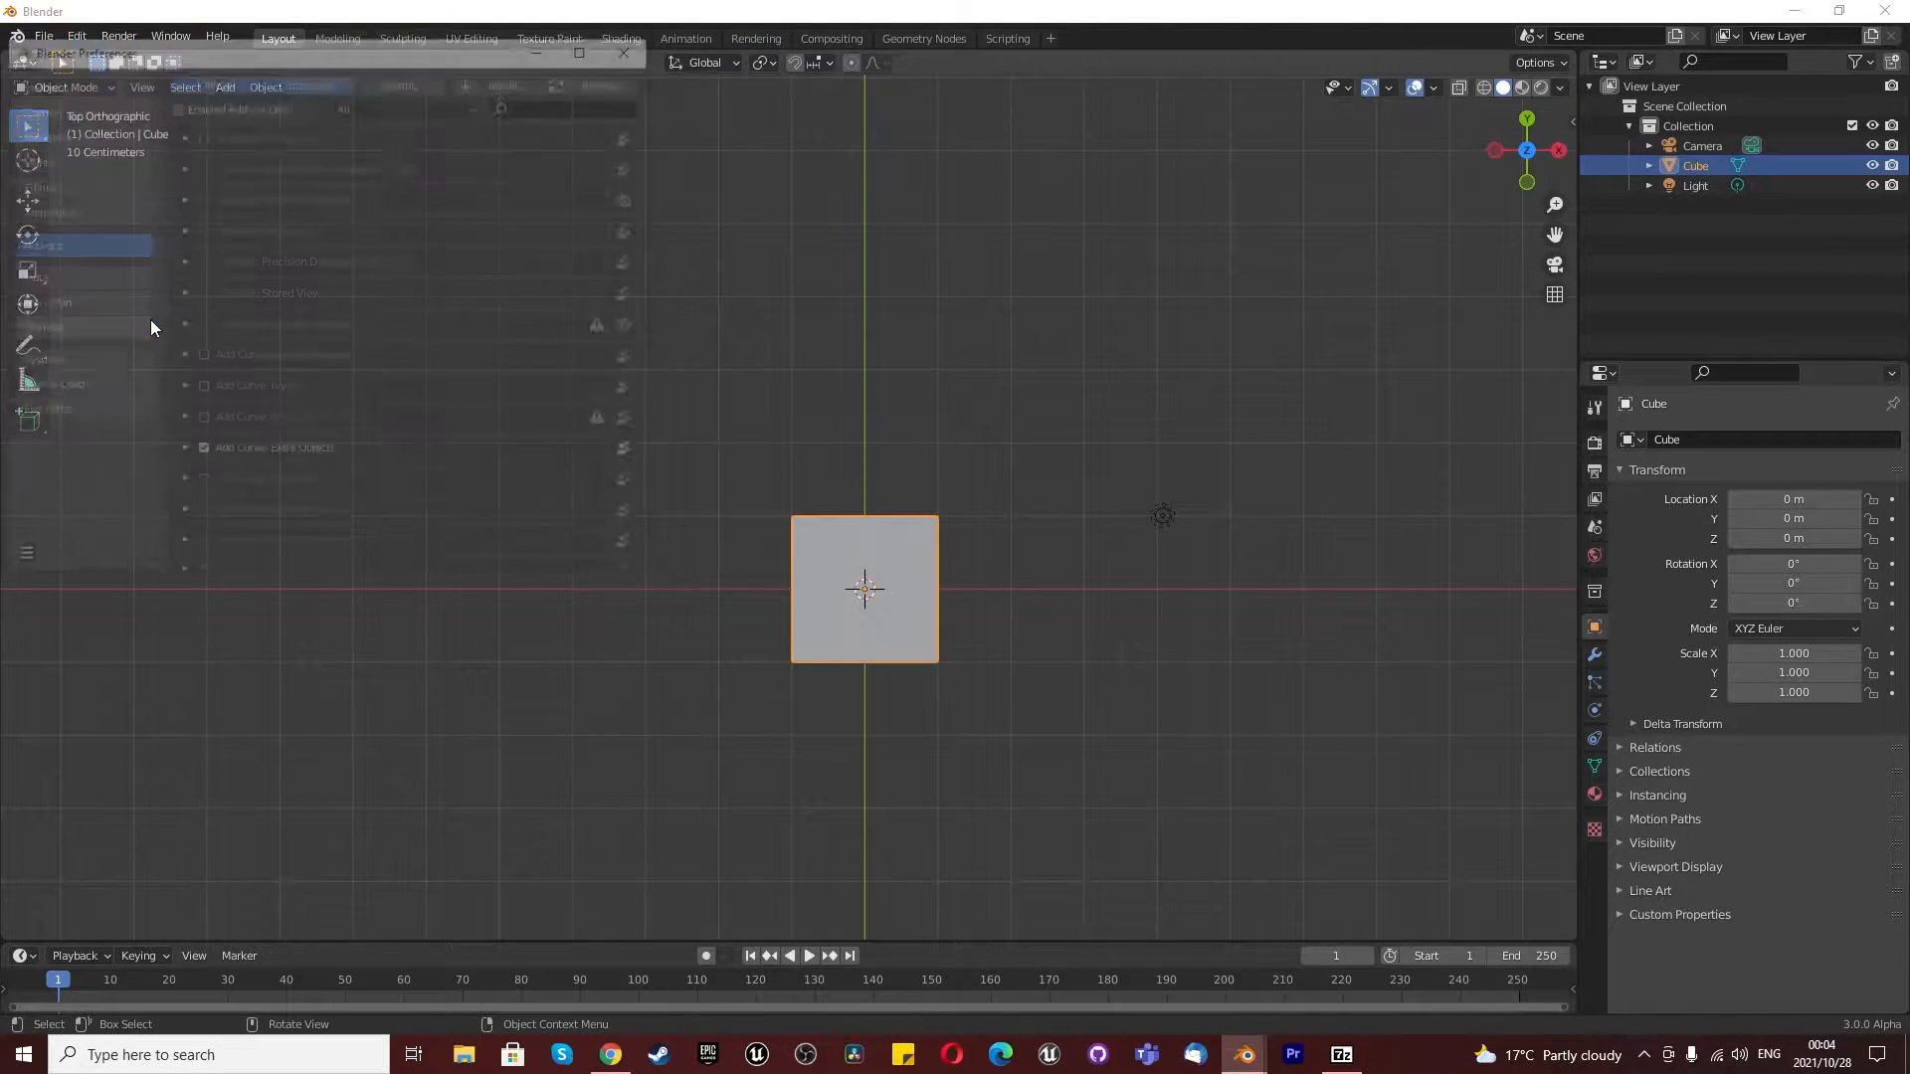
click(567, 105)
text(extr)
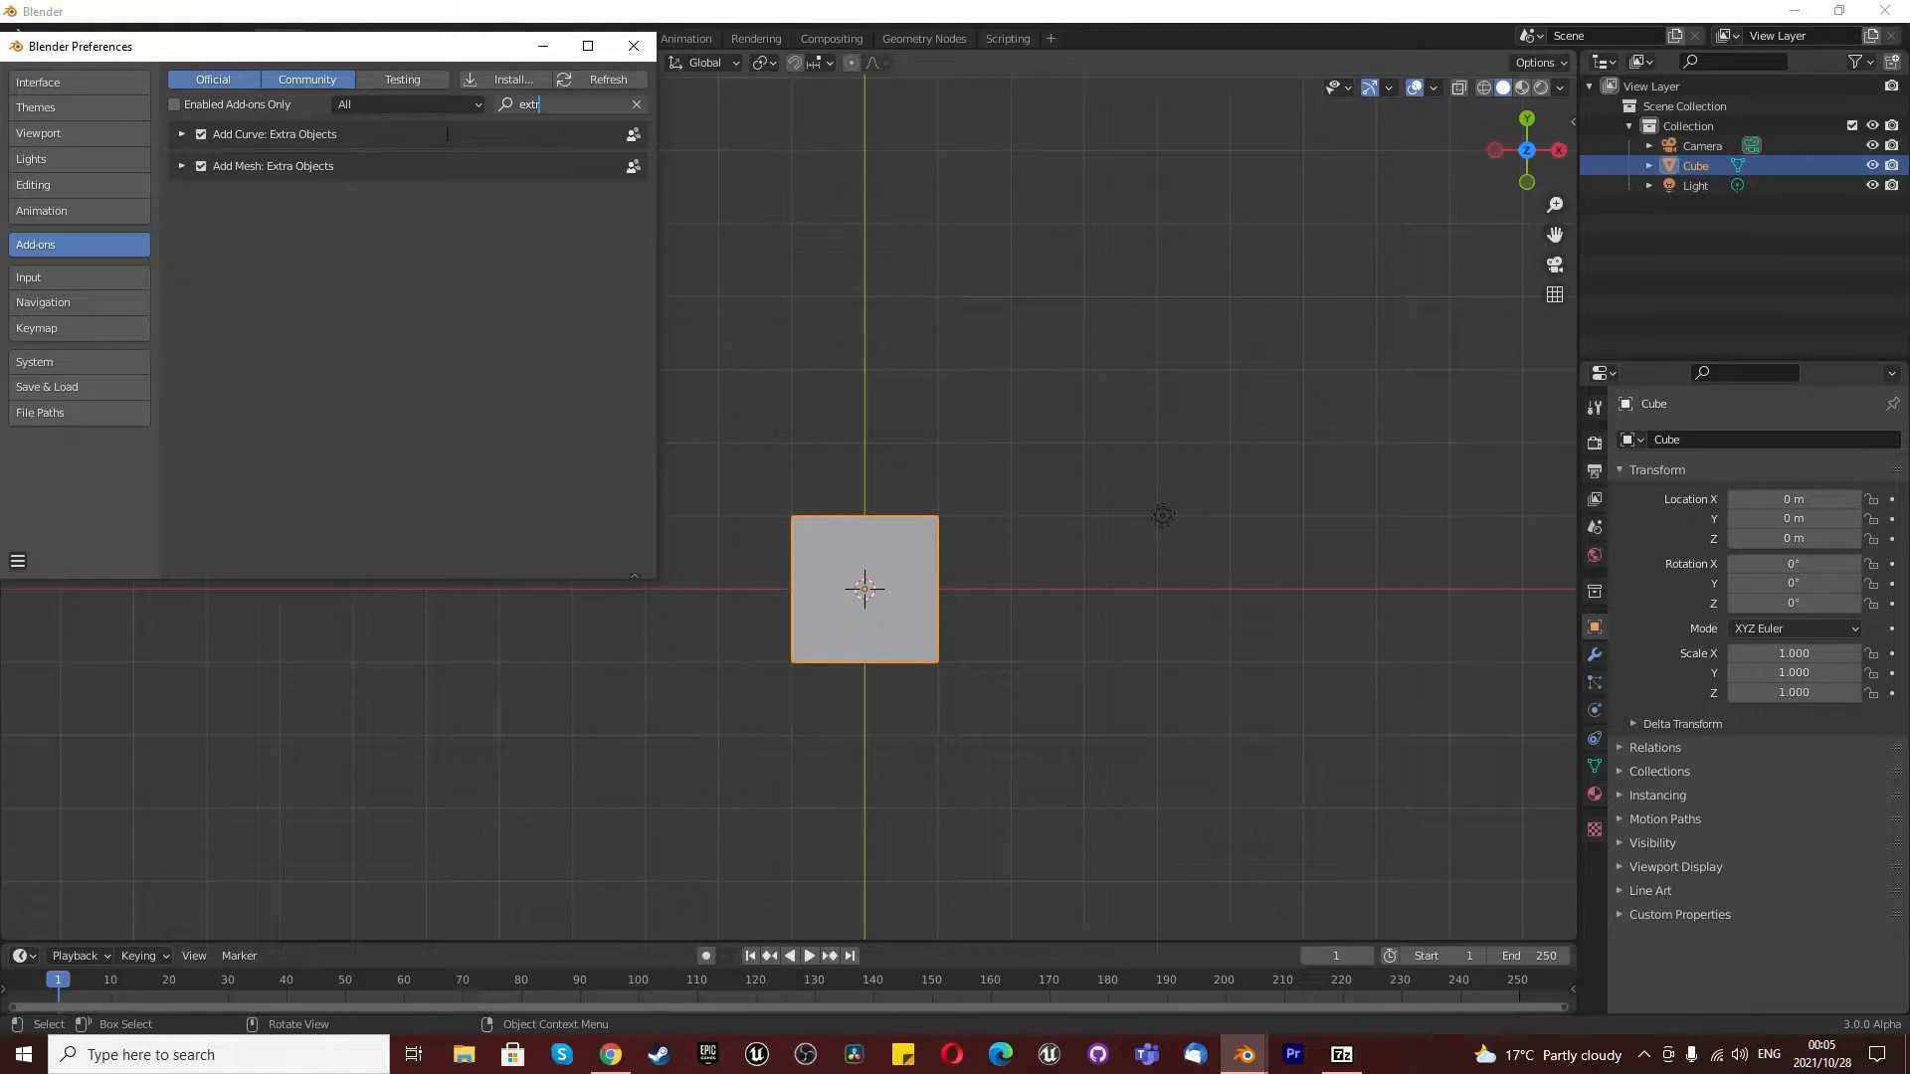
drag(549, 105, 510, 89)
text(node)
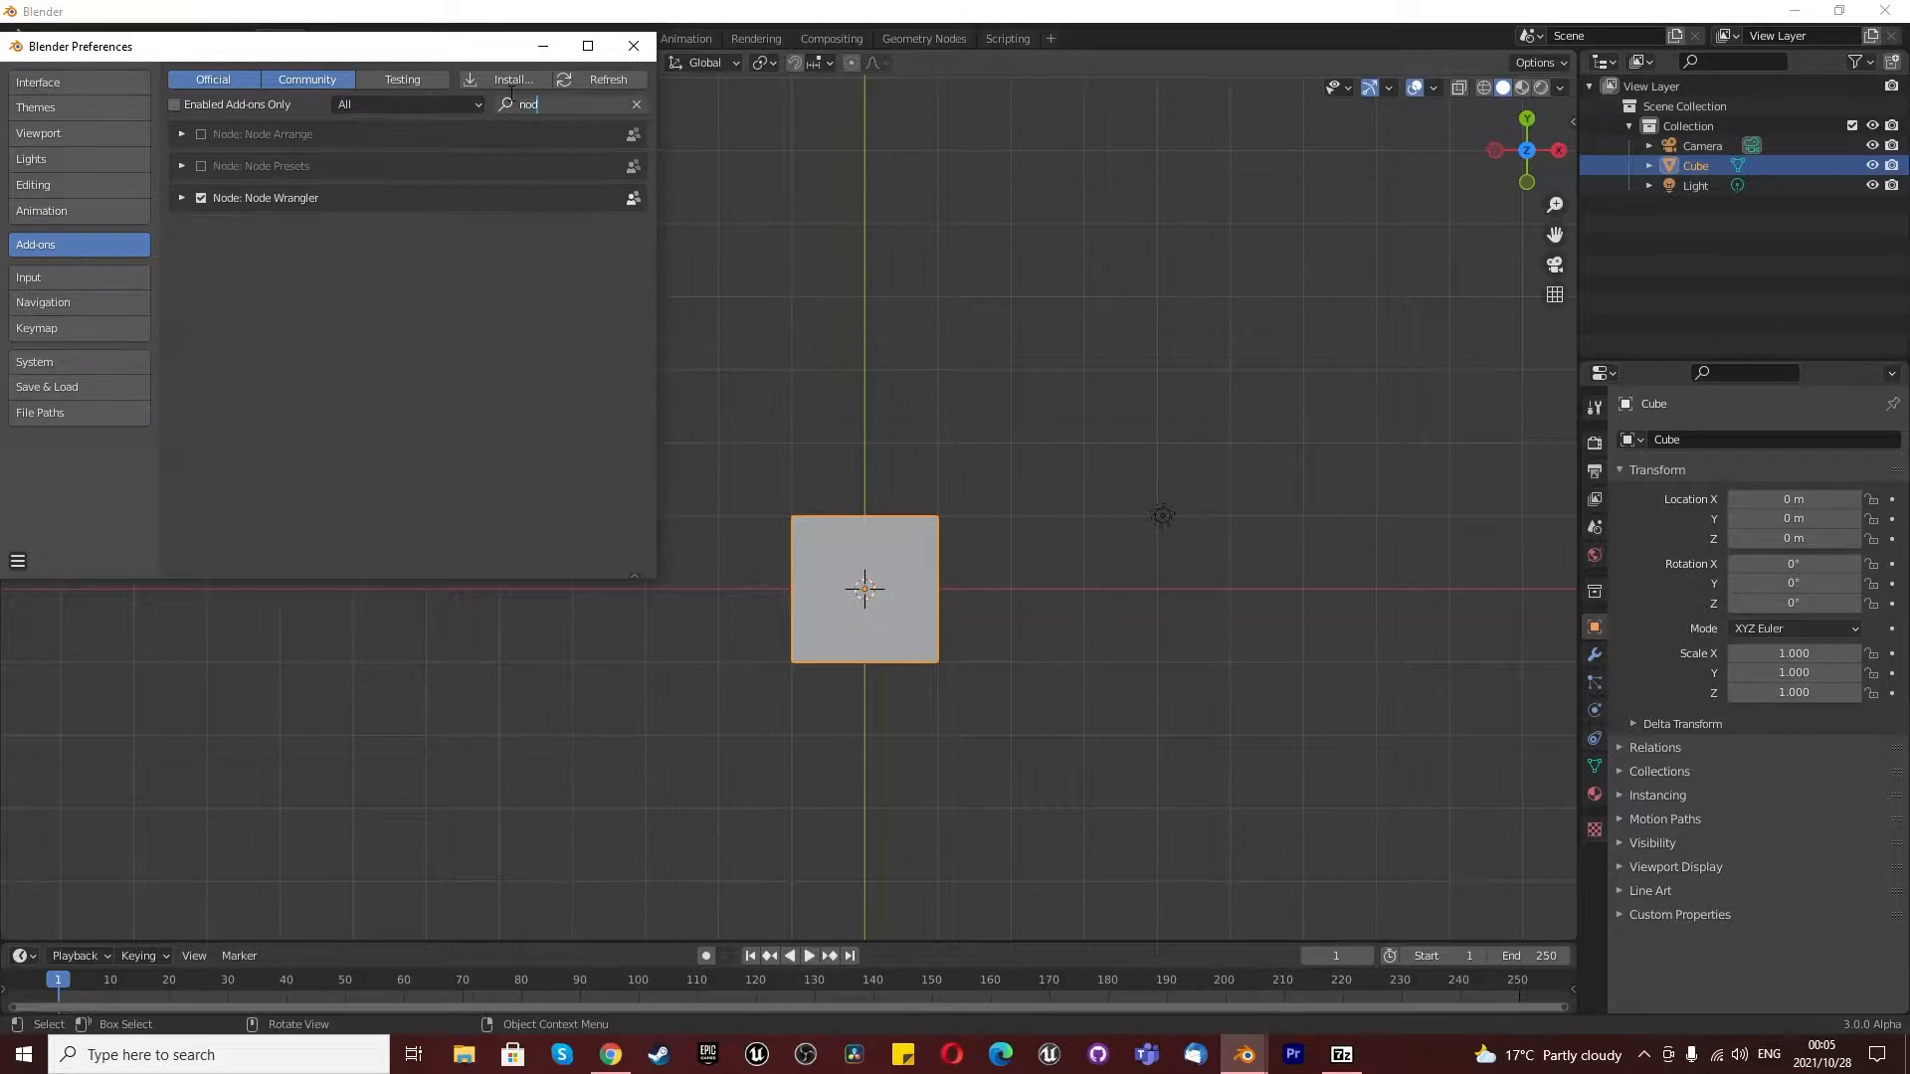
click(634, 46)
- Switch to the front view and delete the default cube
scroll(1041, 647, down, 2)
key(KP_1)
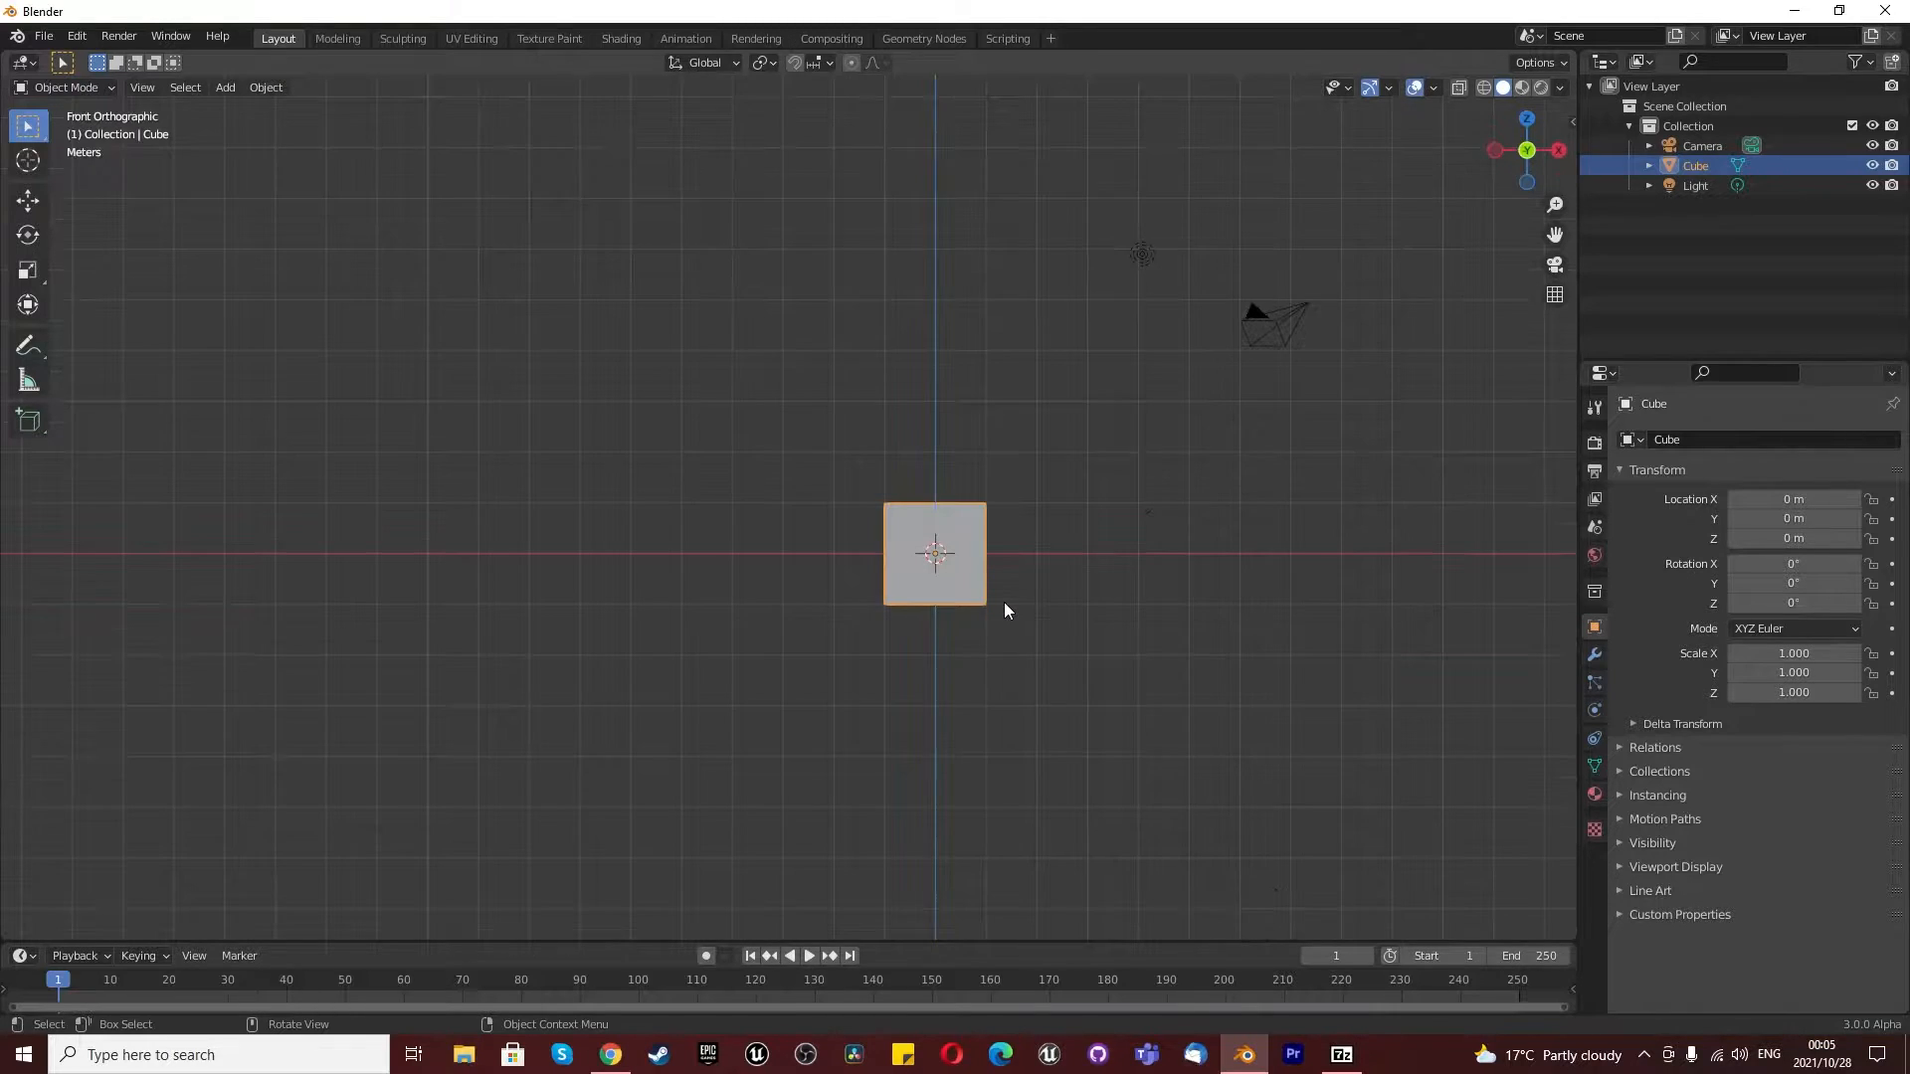
key(x)
click(764, 463)
- Add a rock mesh to the scene with the Rock Generator
key(shift+a)
mouse_move(764, 463)
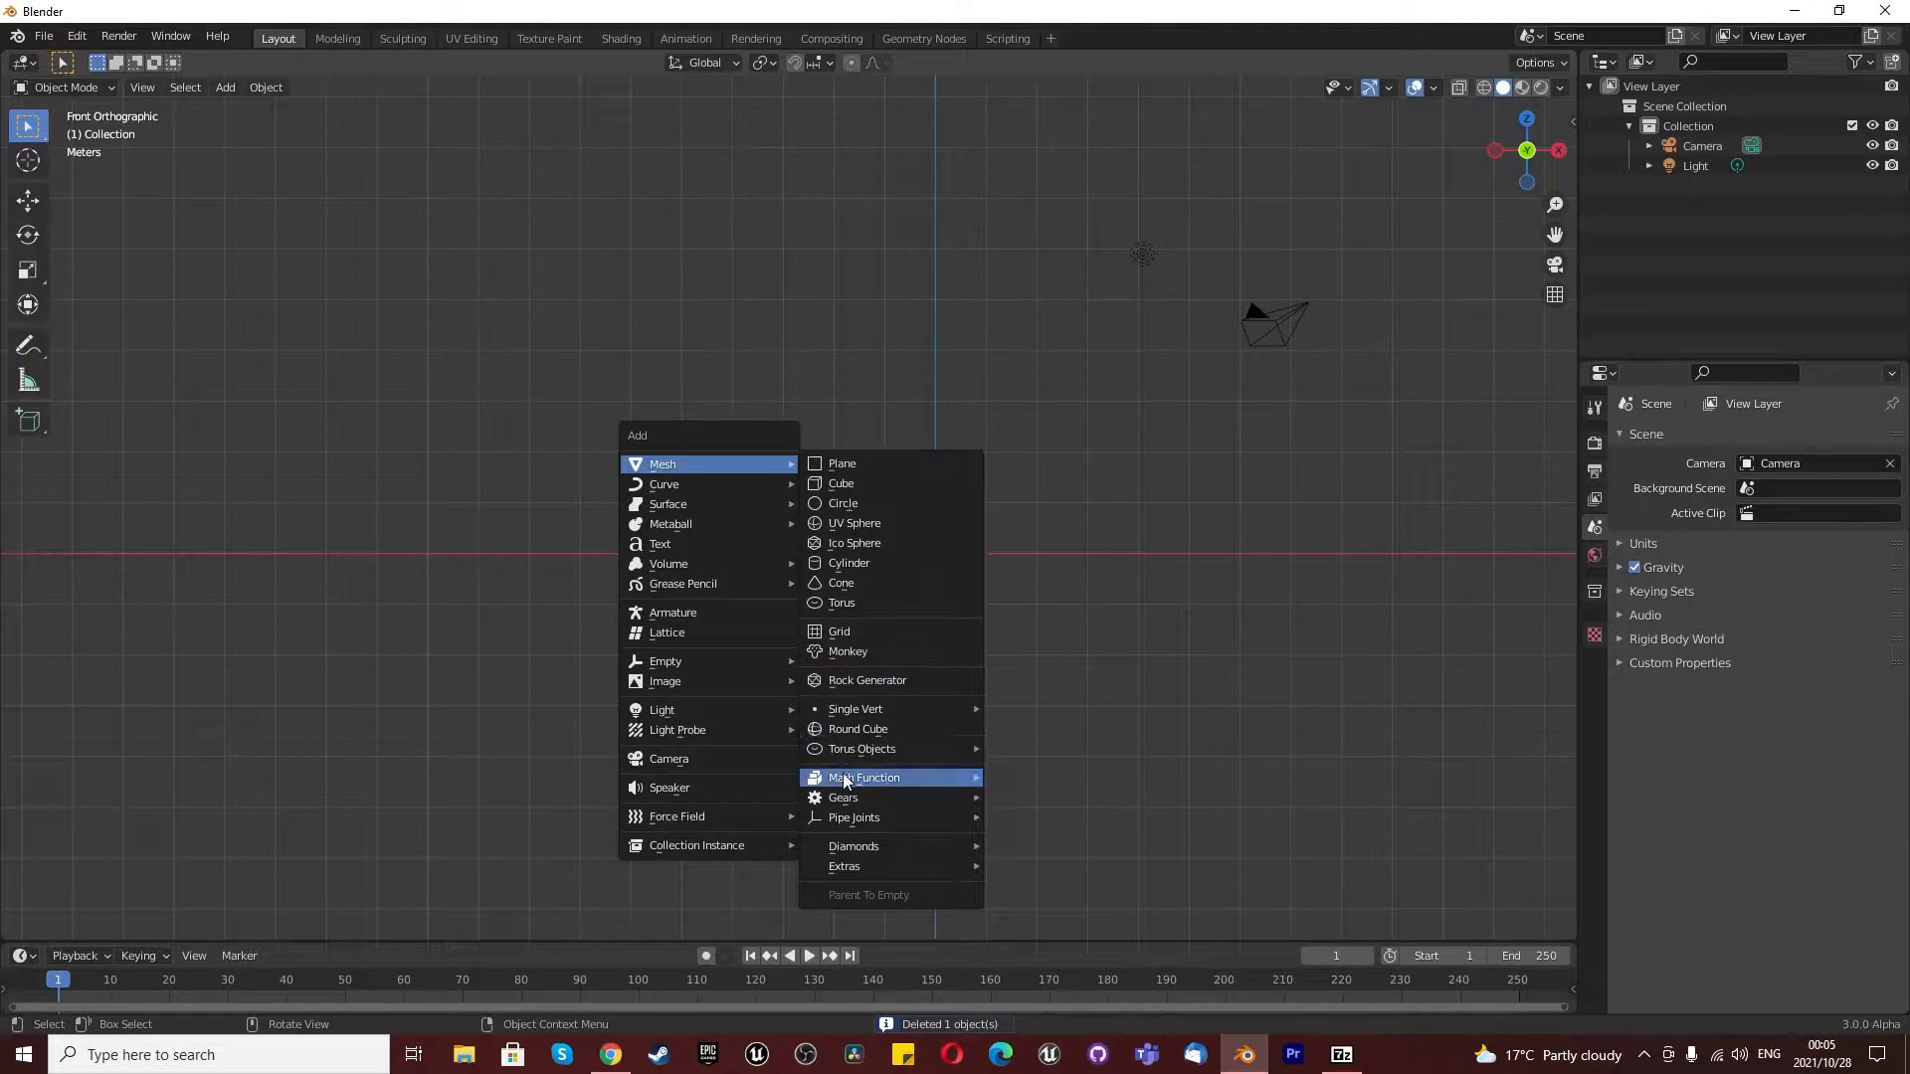
mouse_move(692, 482)
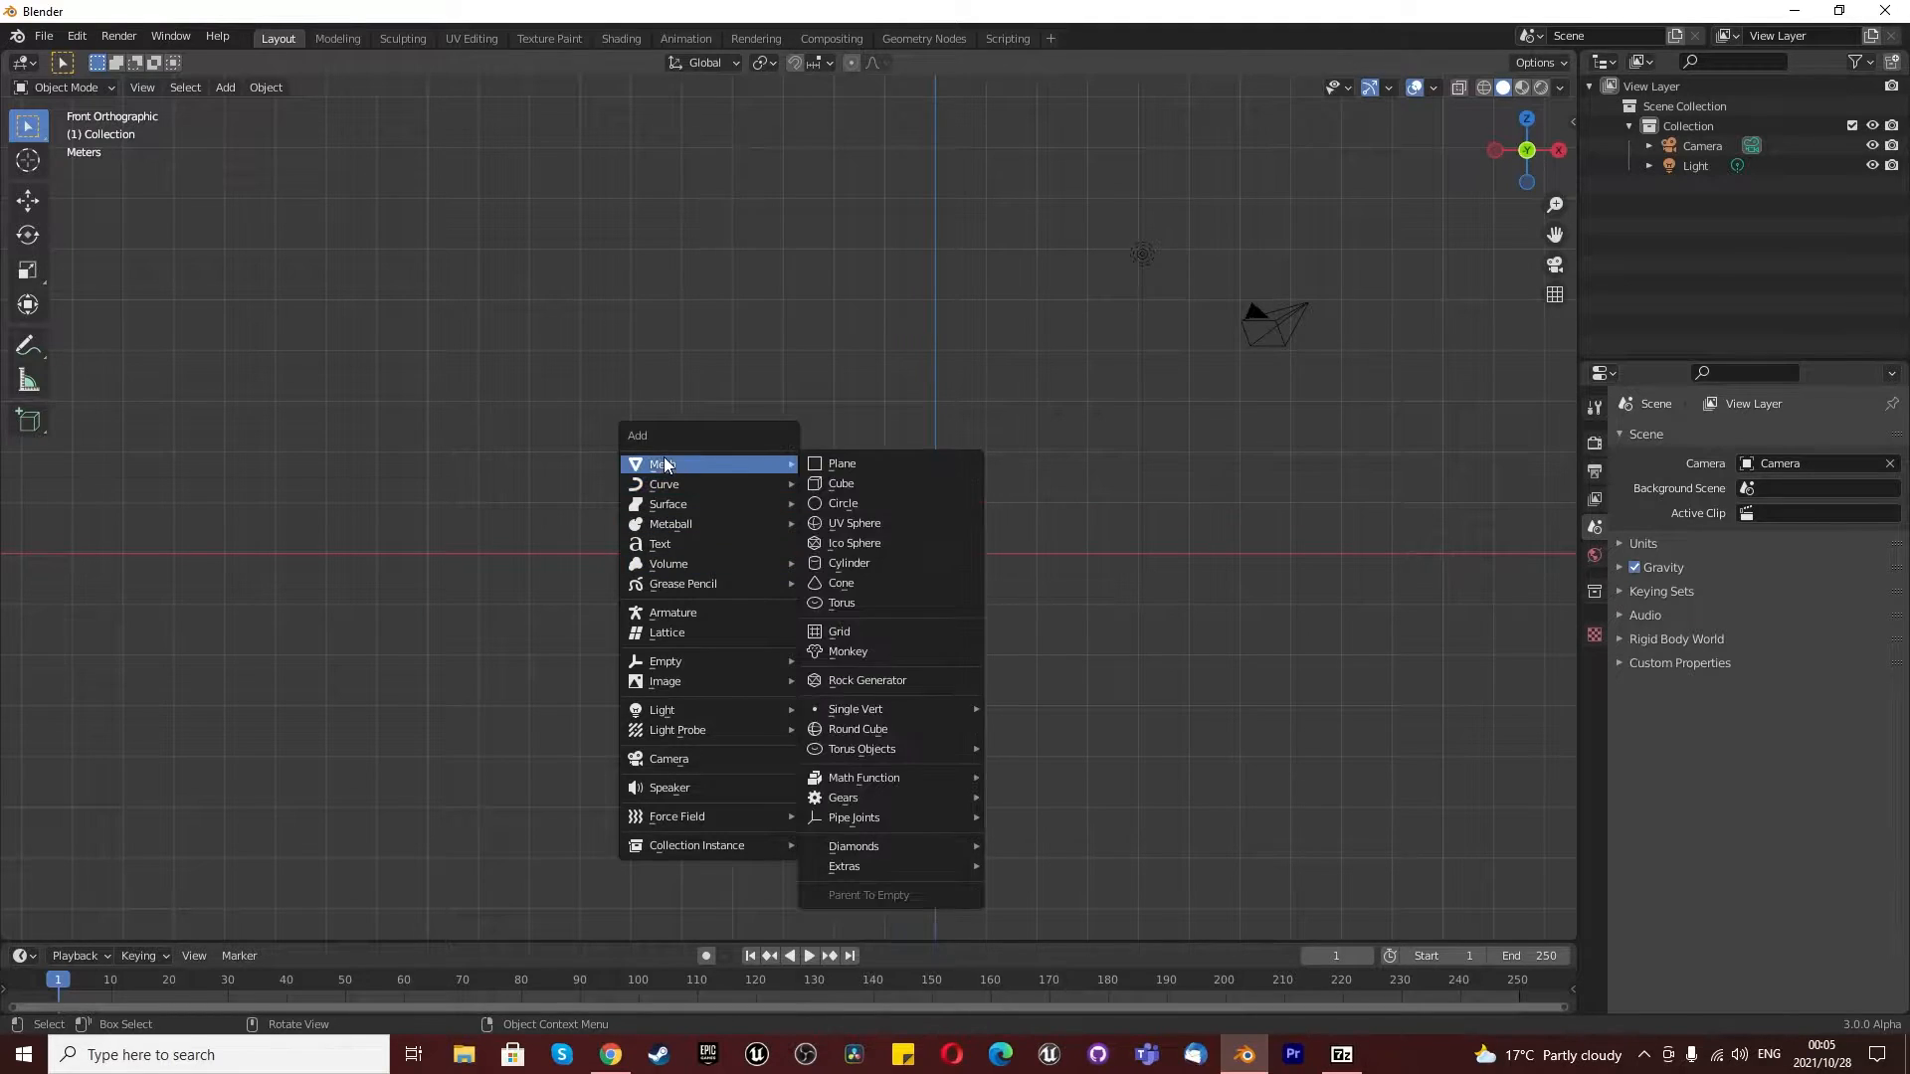
click(895, 684)
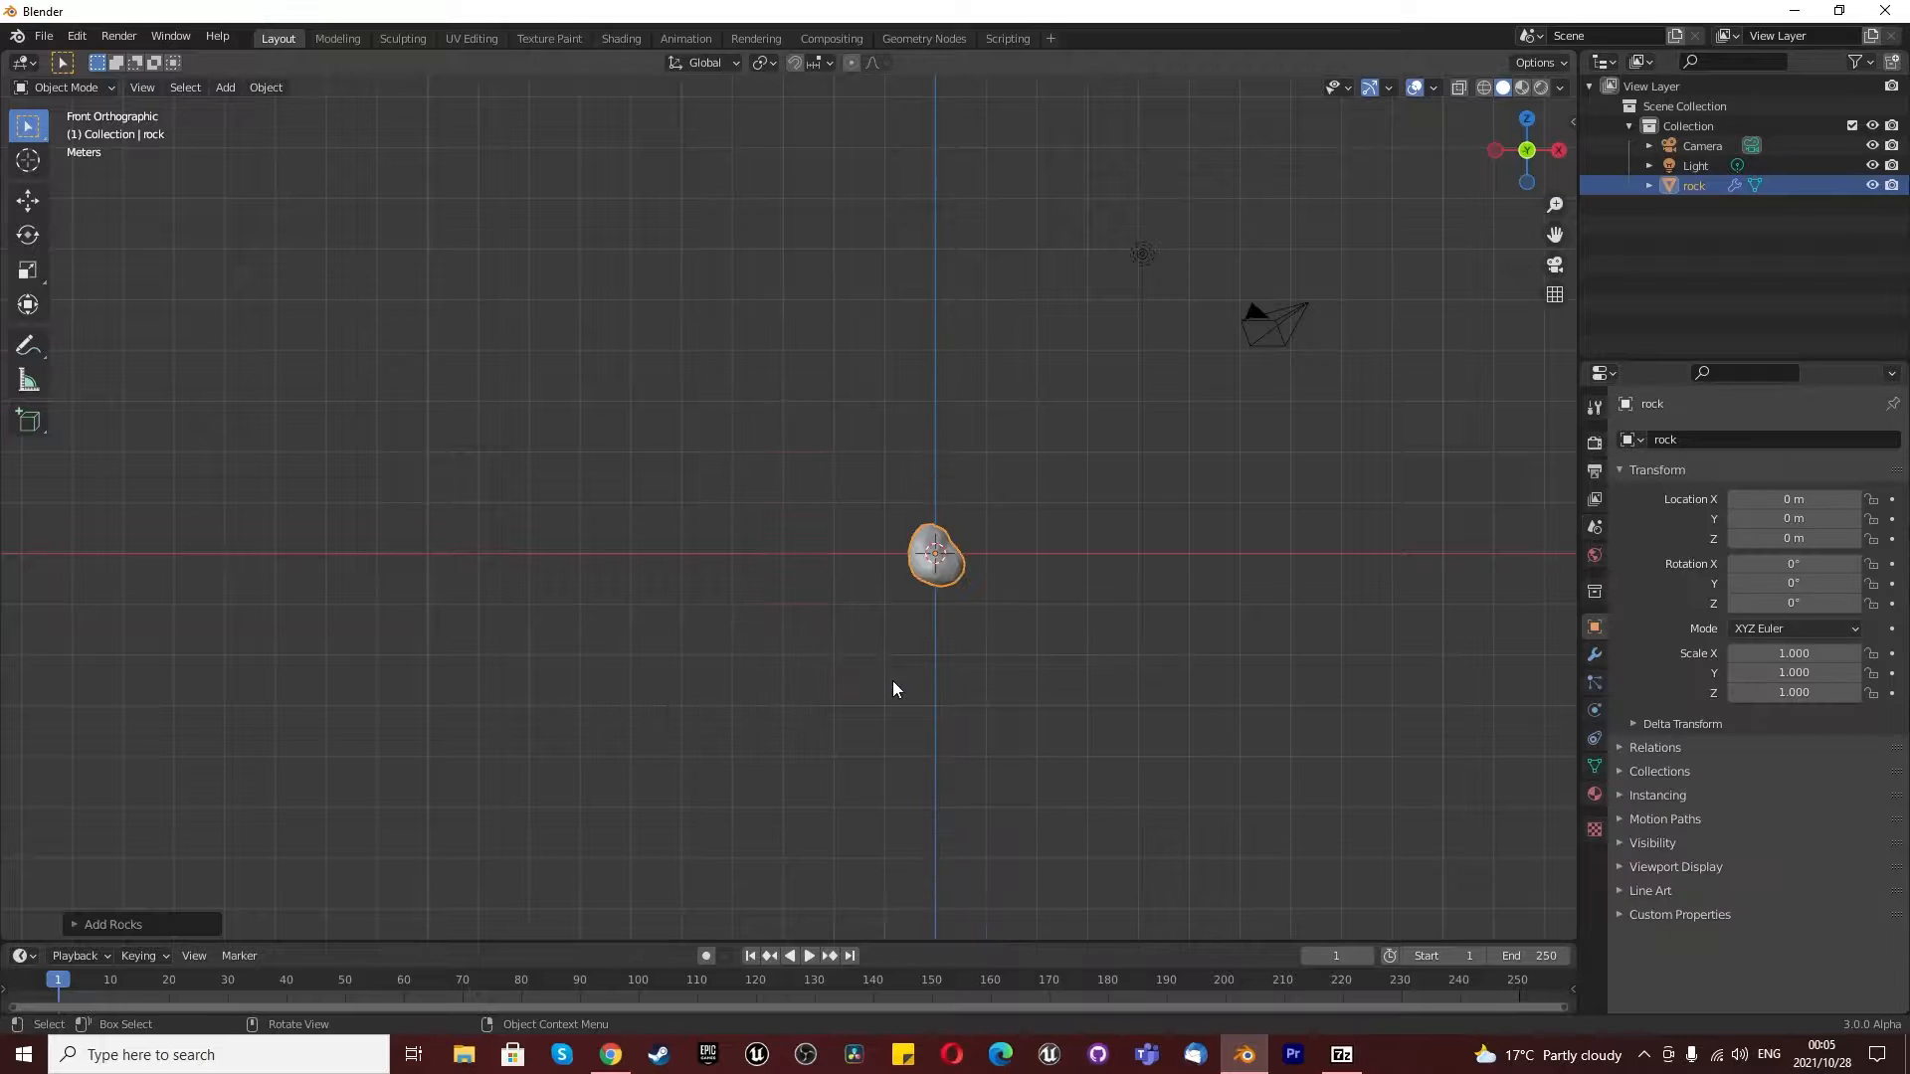
- Expand the rock's creation settings and set the second X scale value to 2.00
click(115, 925)
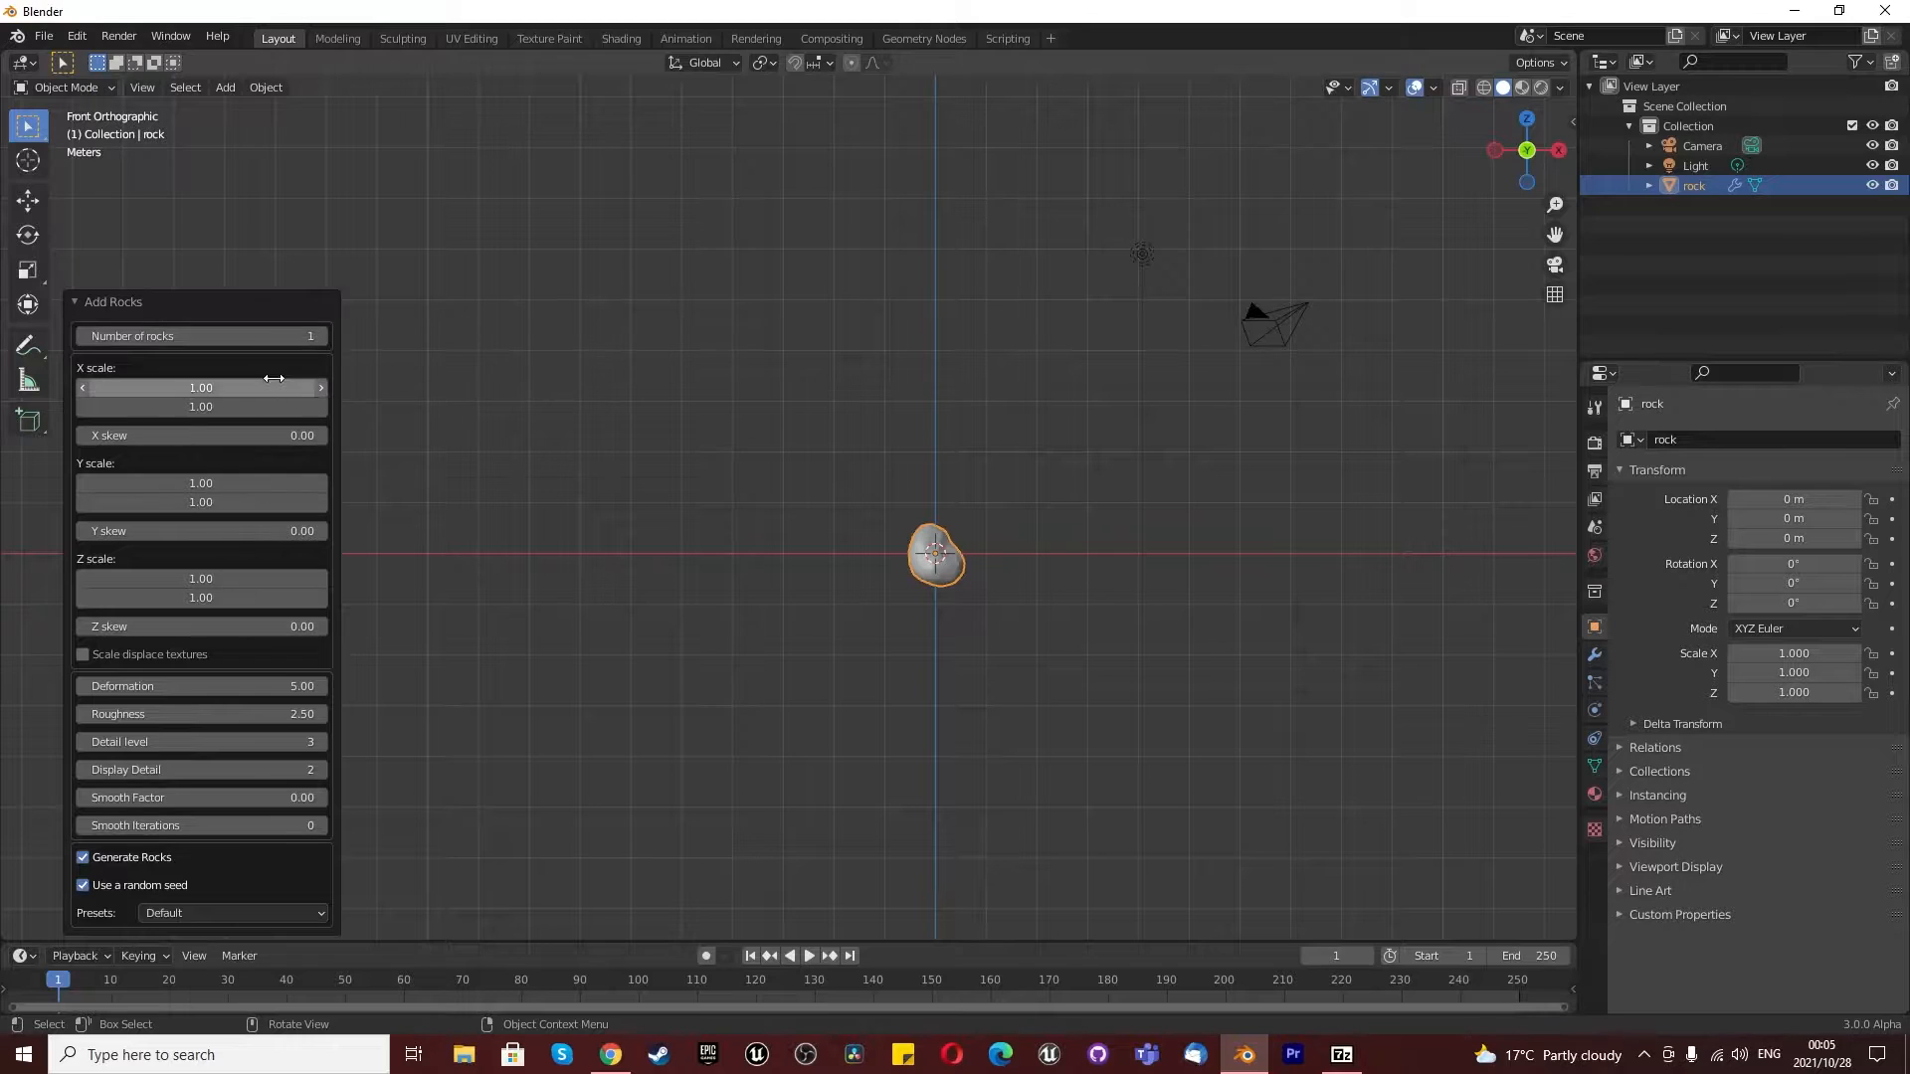
click(252, 408)
text(1.0)
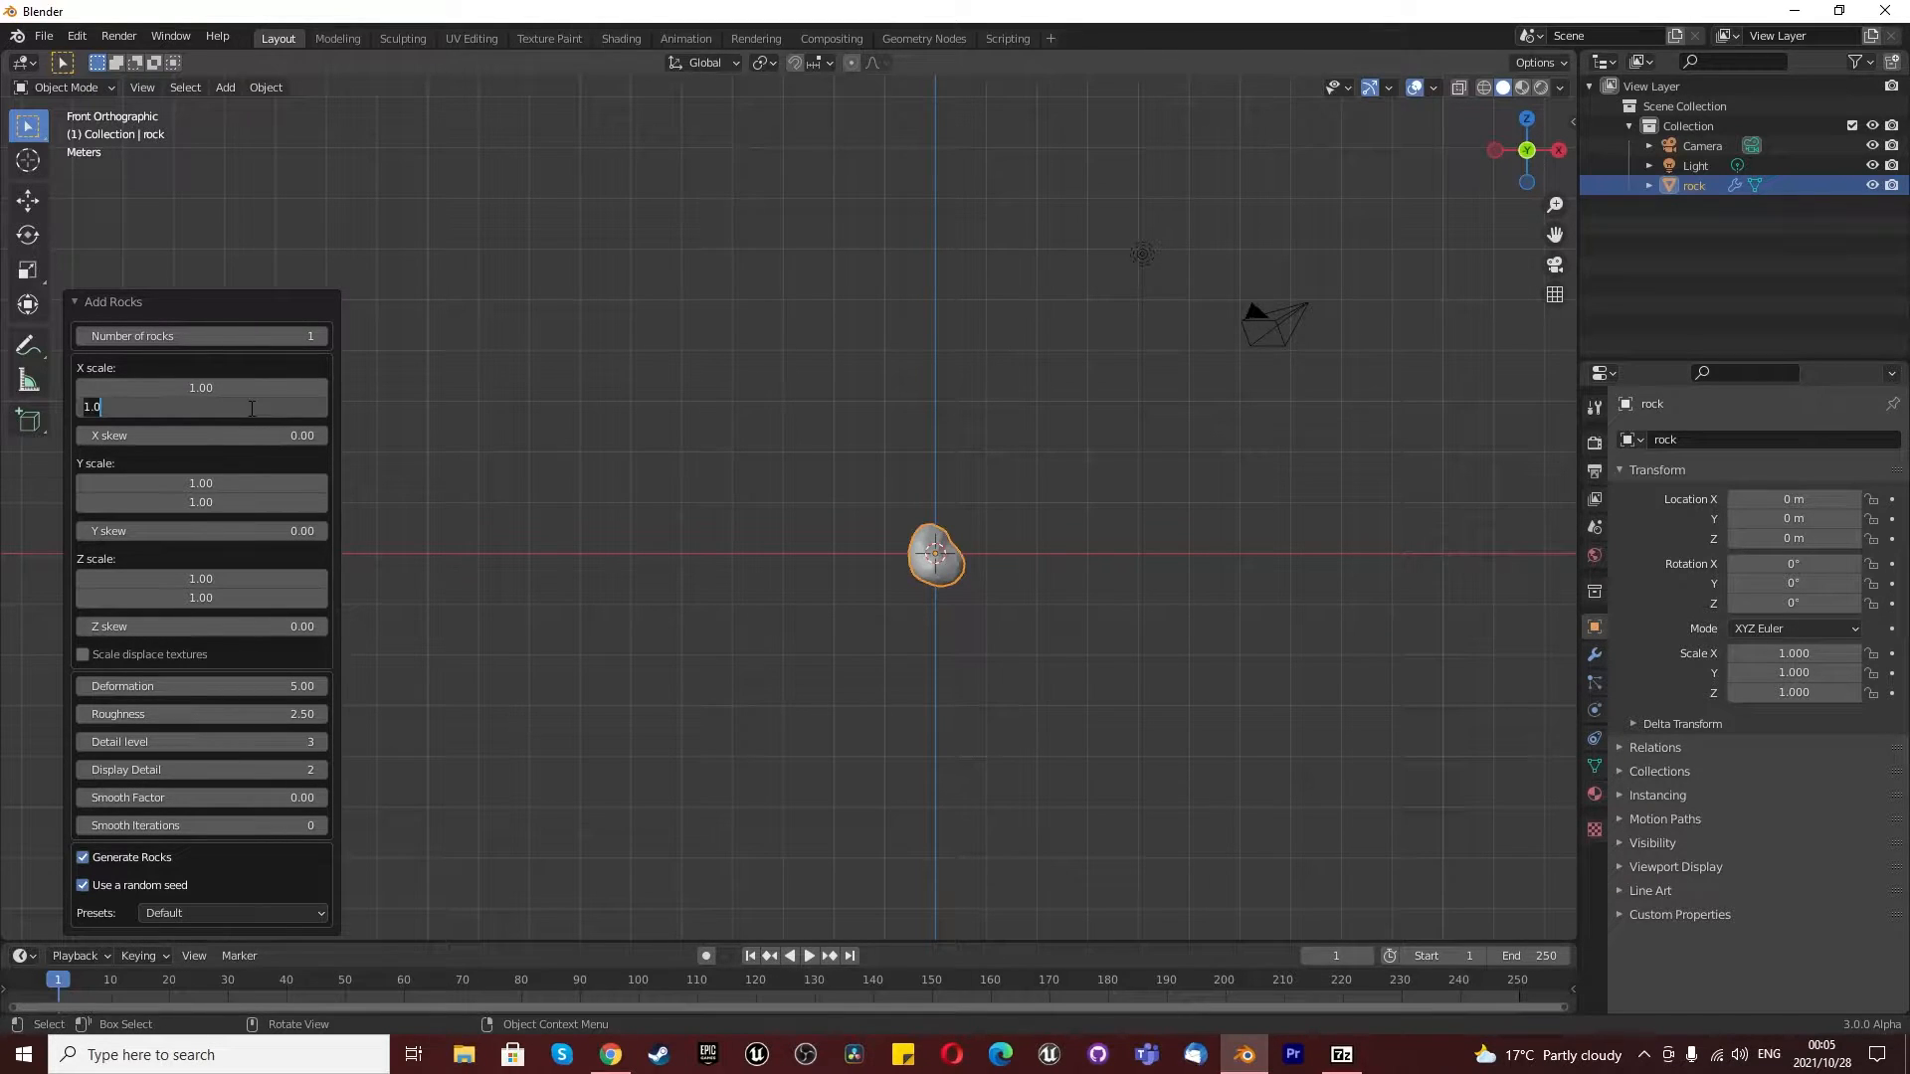
text(2)
key(Return)
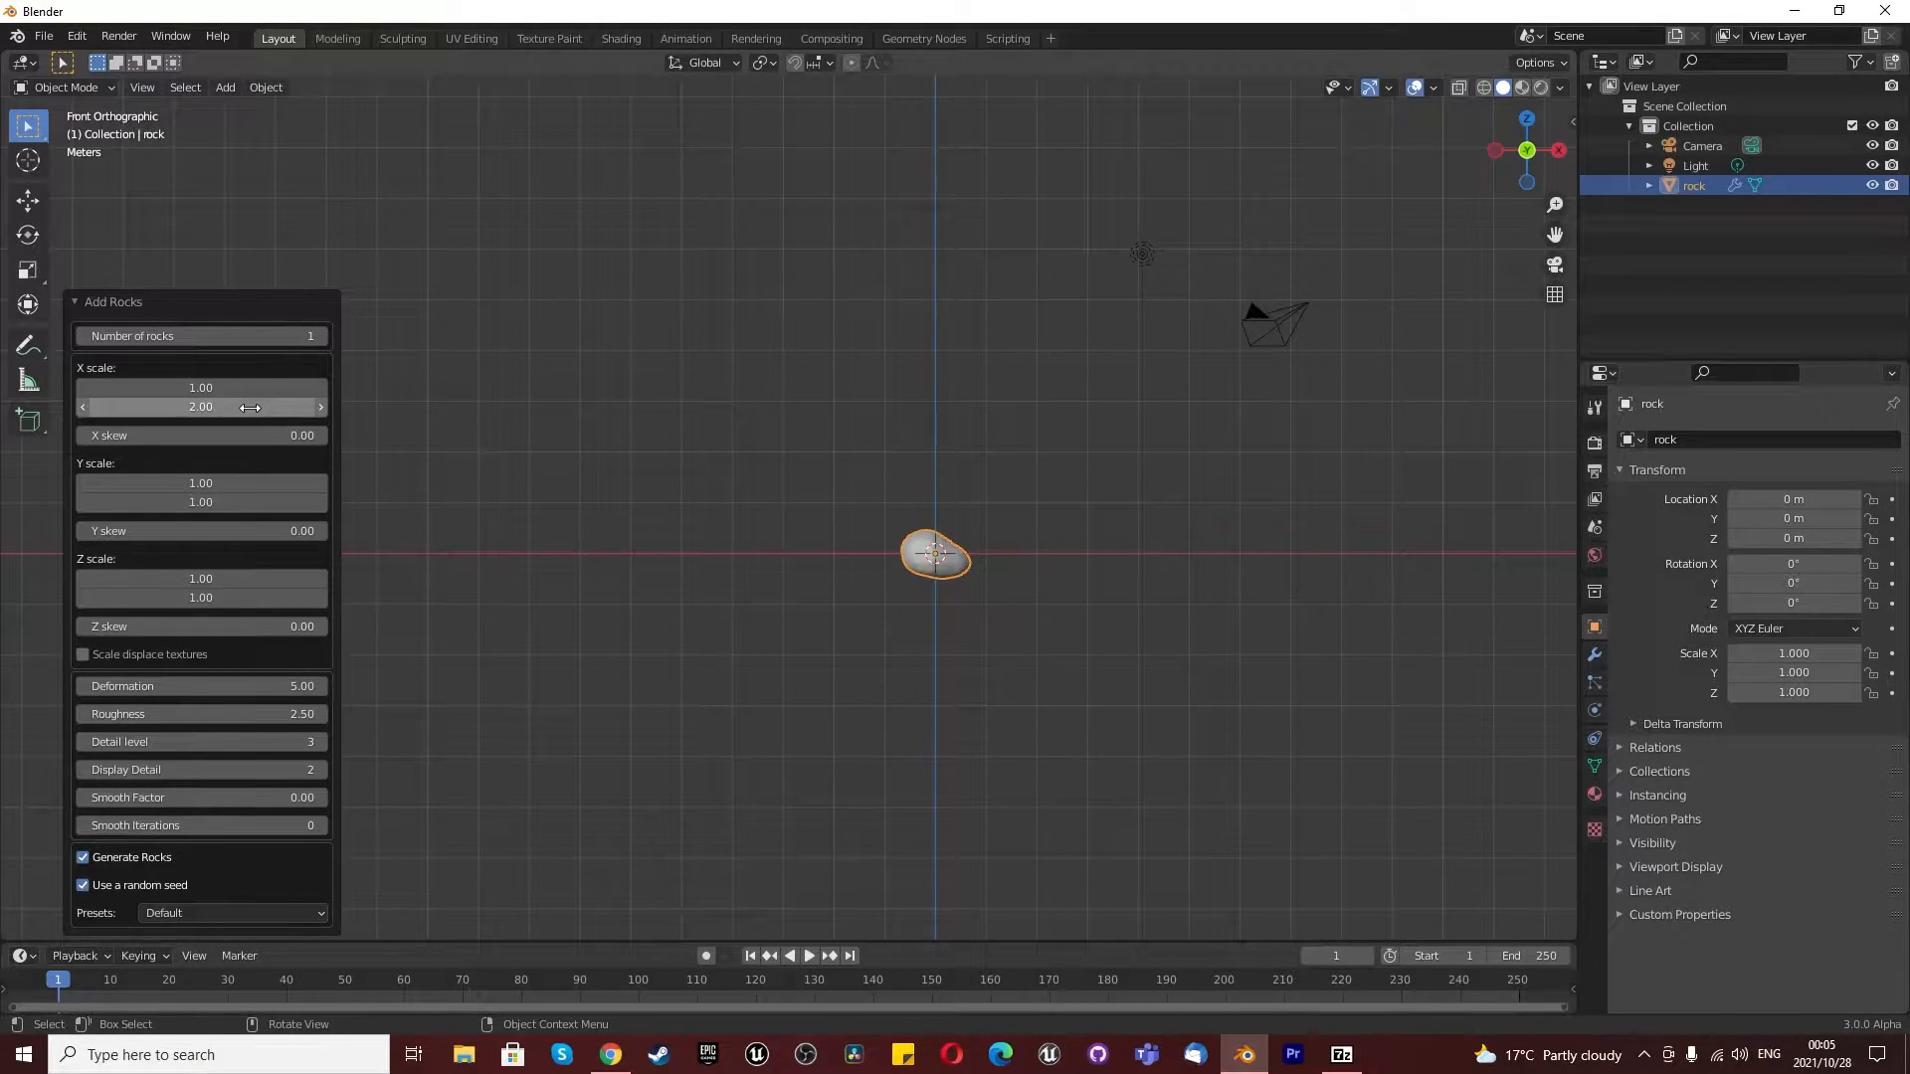
- Set the rock's detail level to 5, try a display detail of 4 and settle on 3
scroll(974, 555, up, 8)
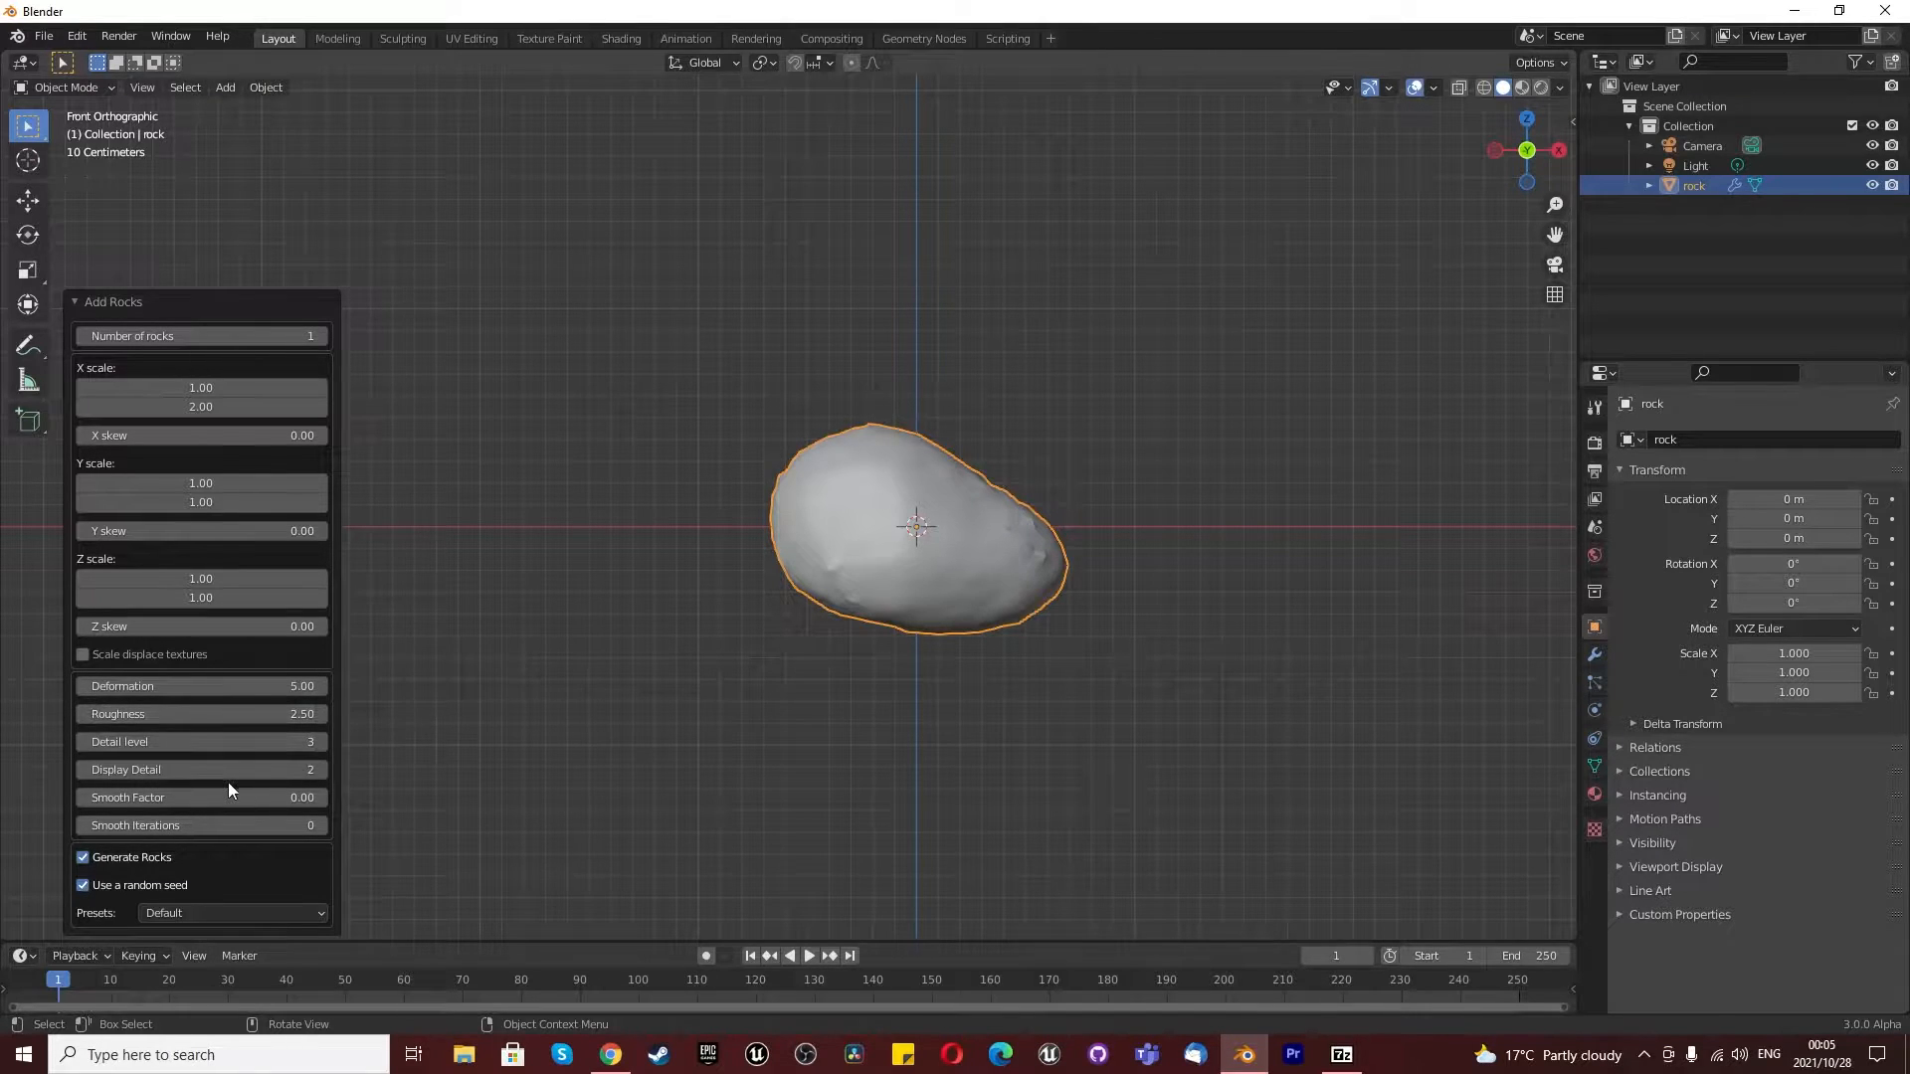
click(233, 742)
text(5)
key(Return)
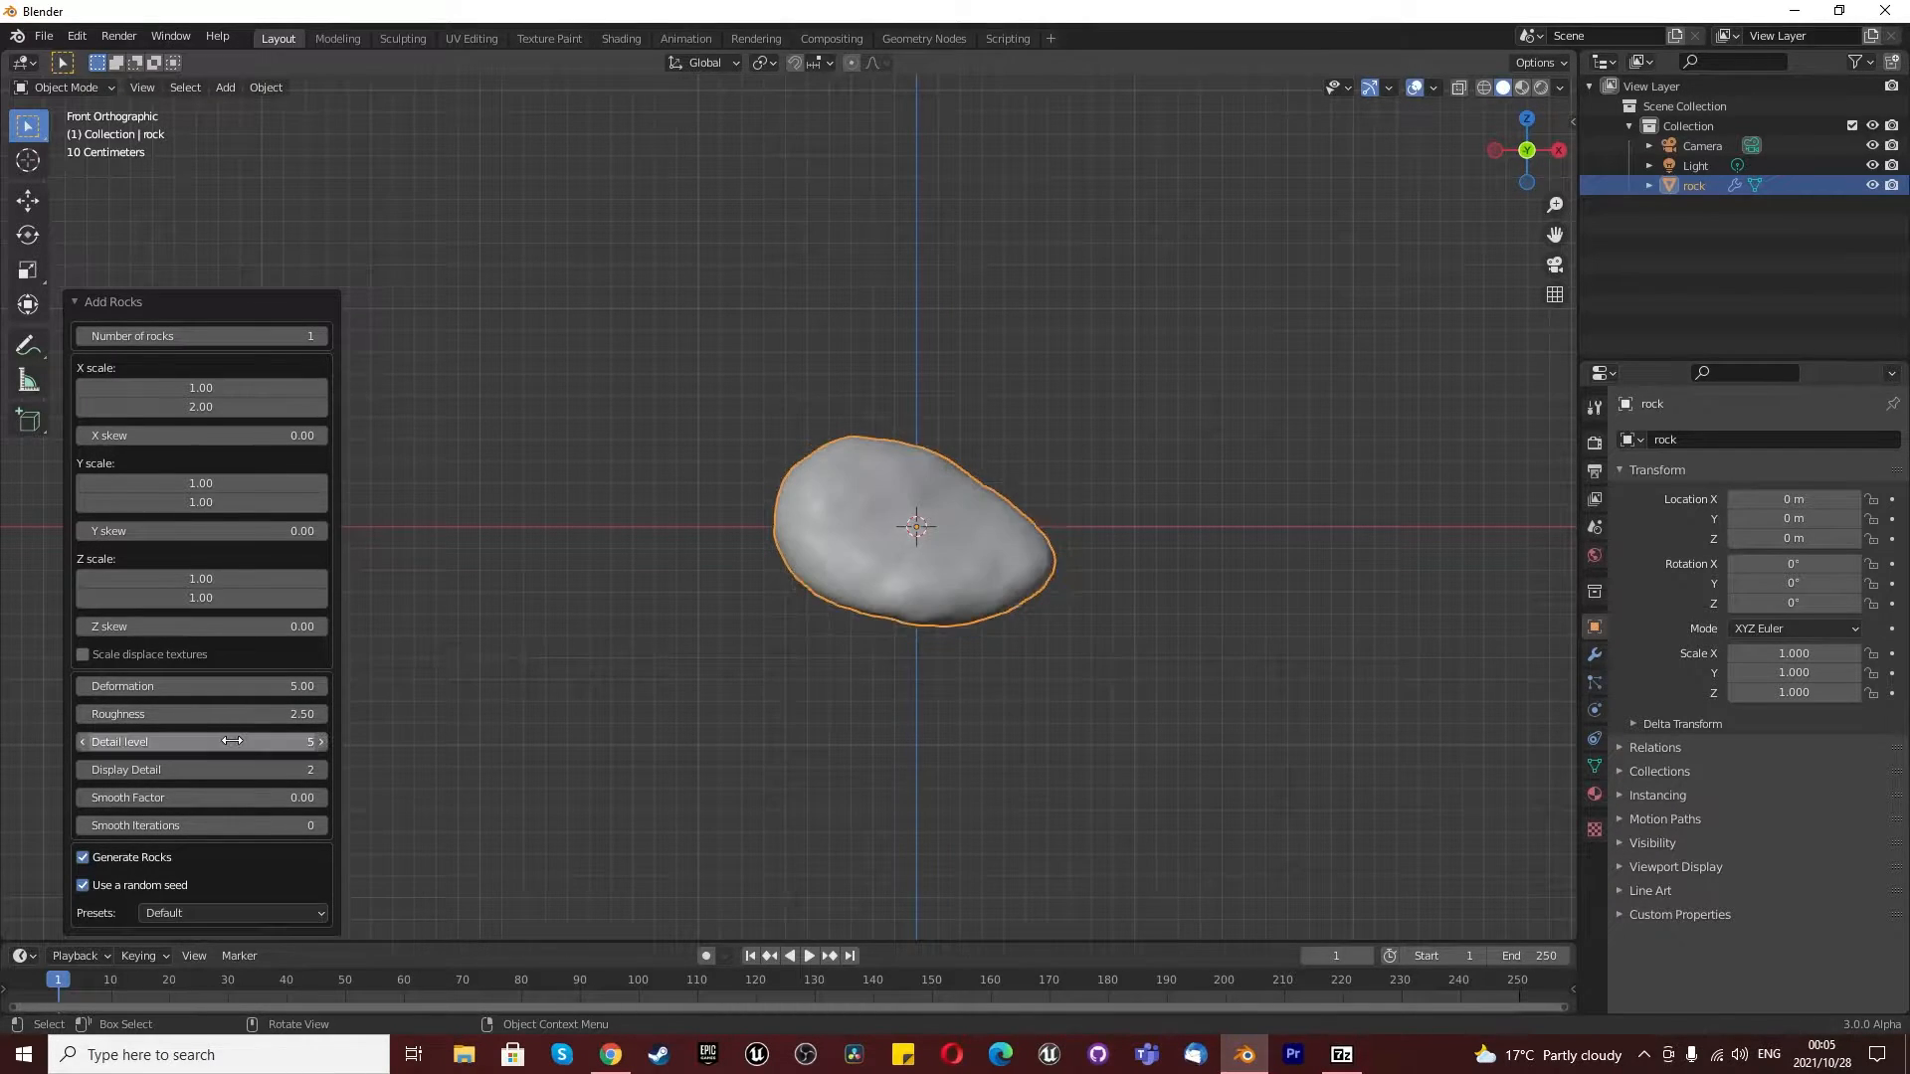
click(254, 771)
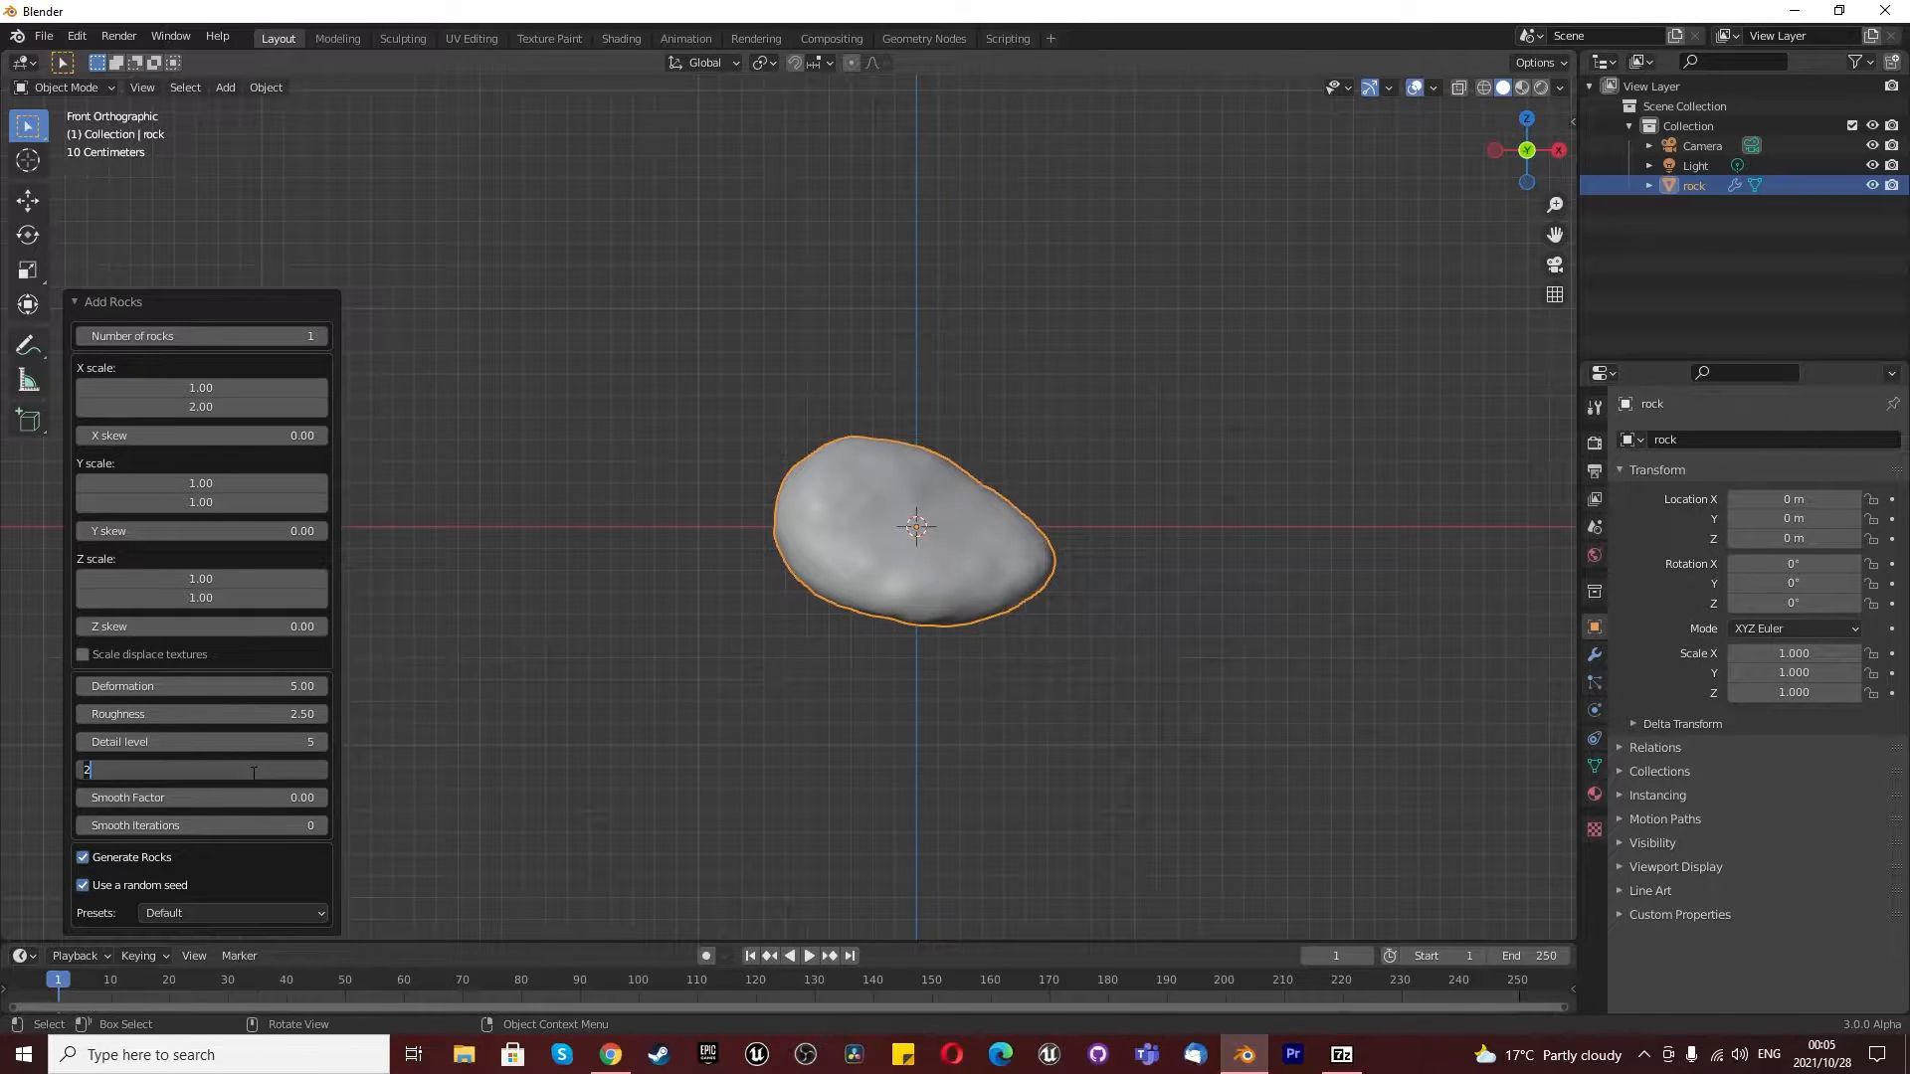
text(4)
key(Return)
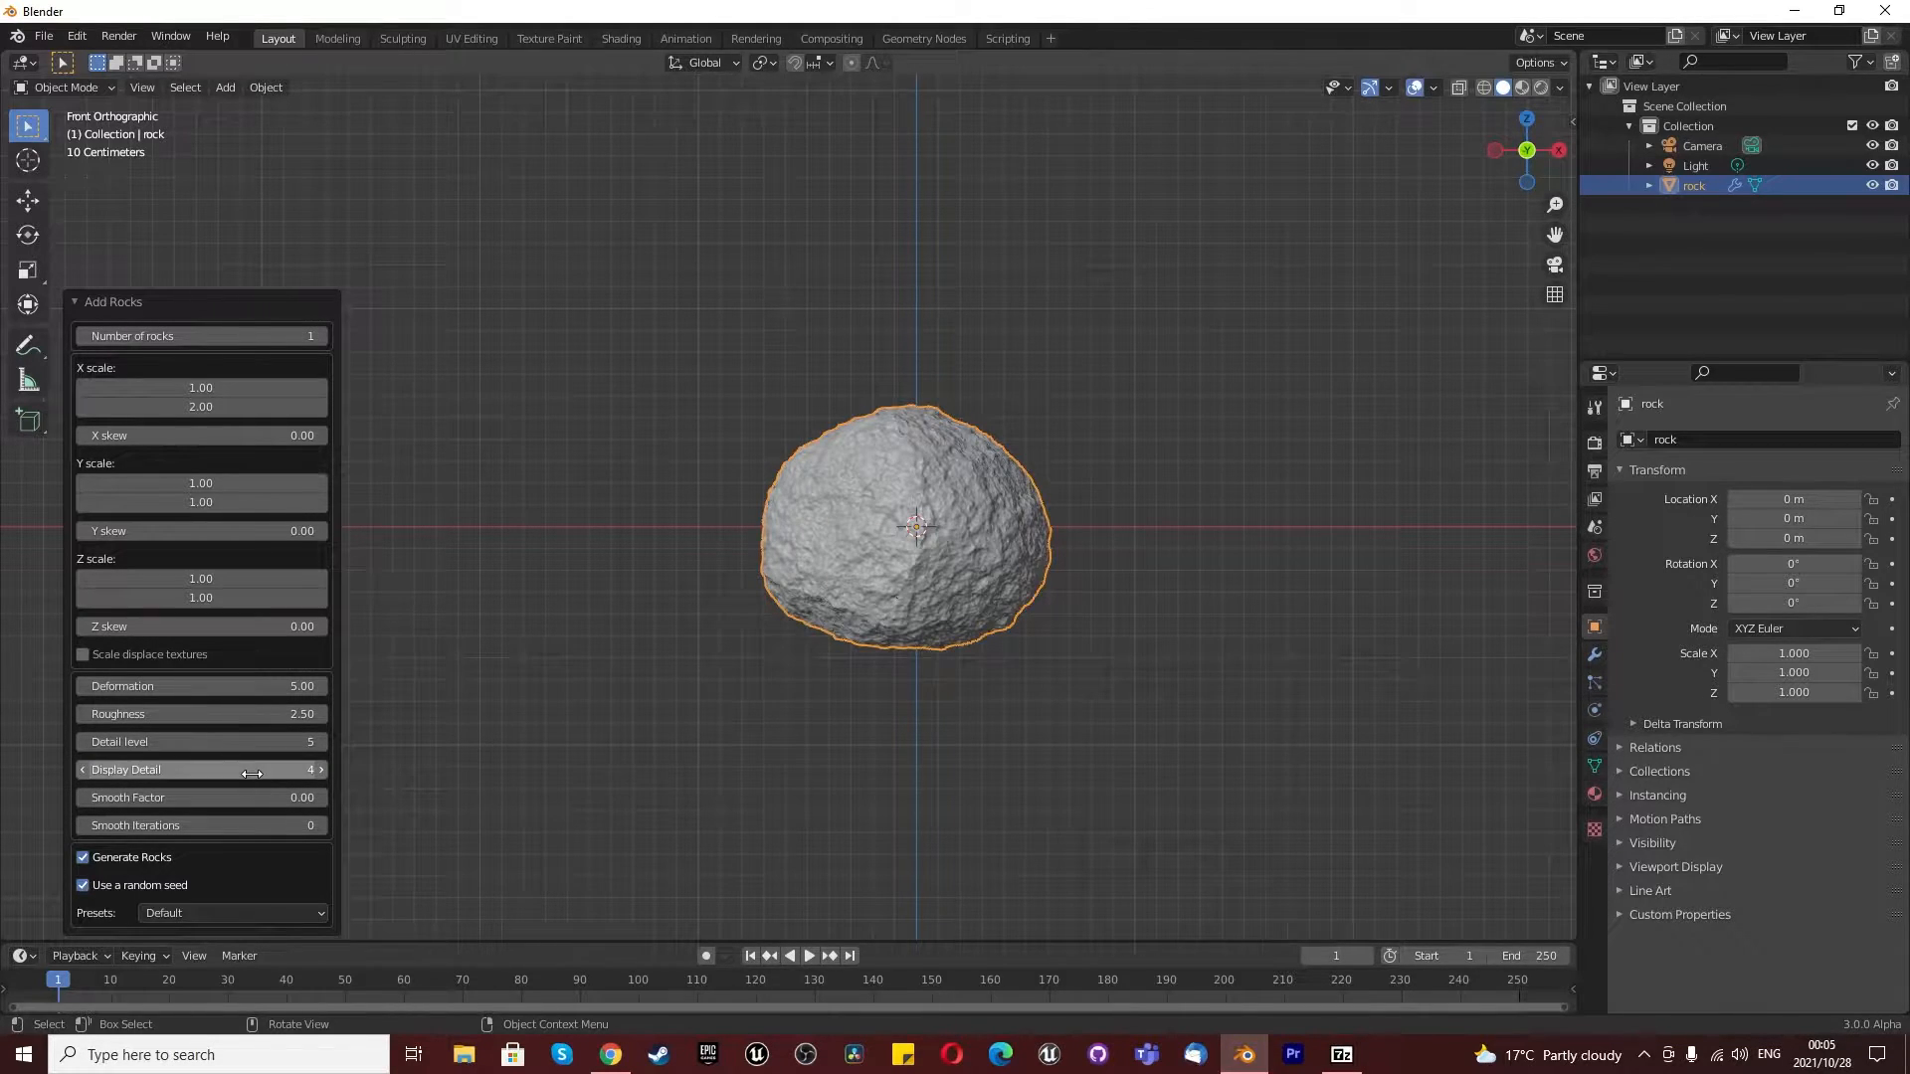
click(252, 770)
key(Return)
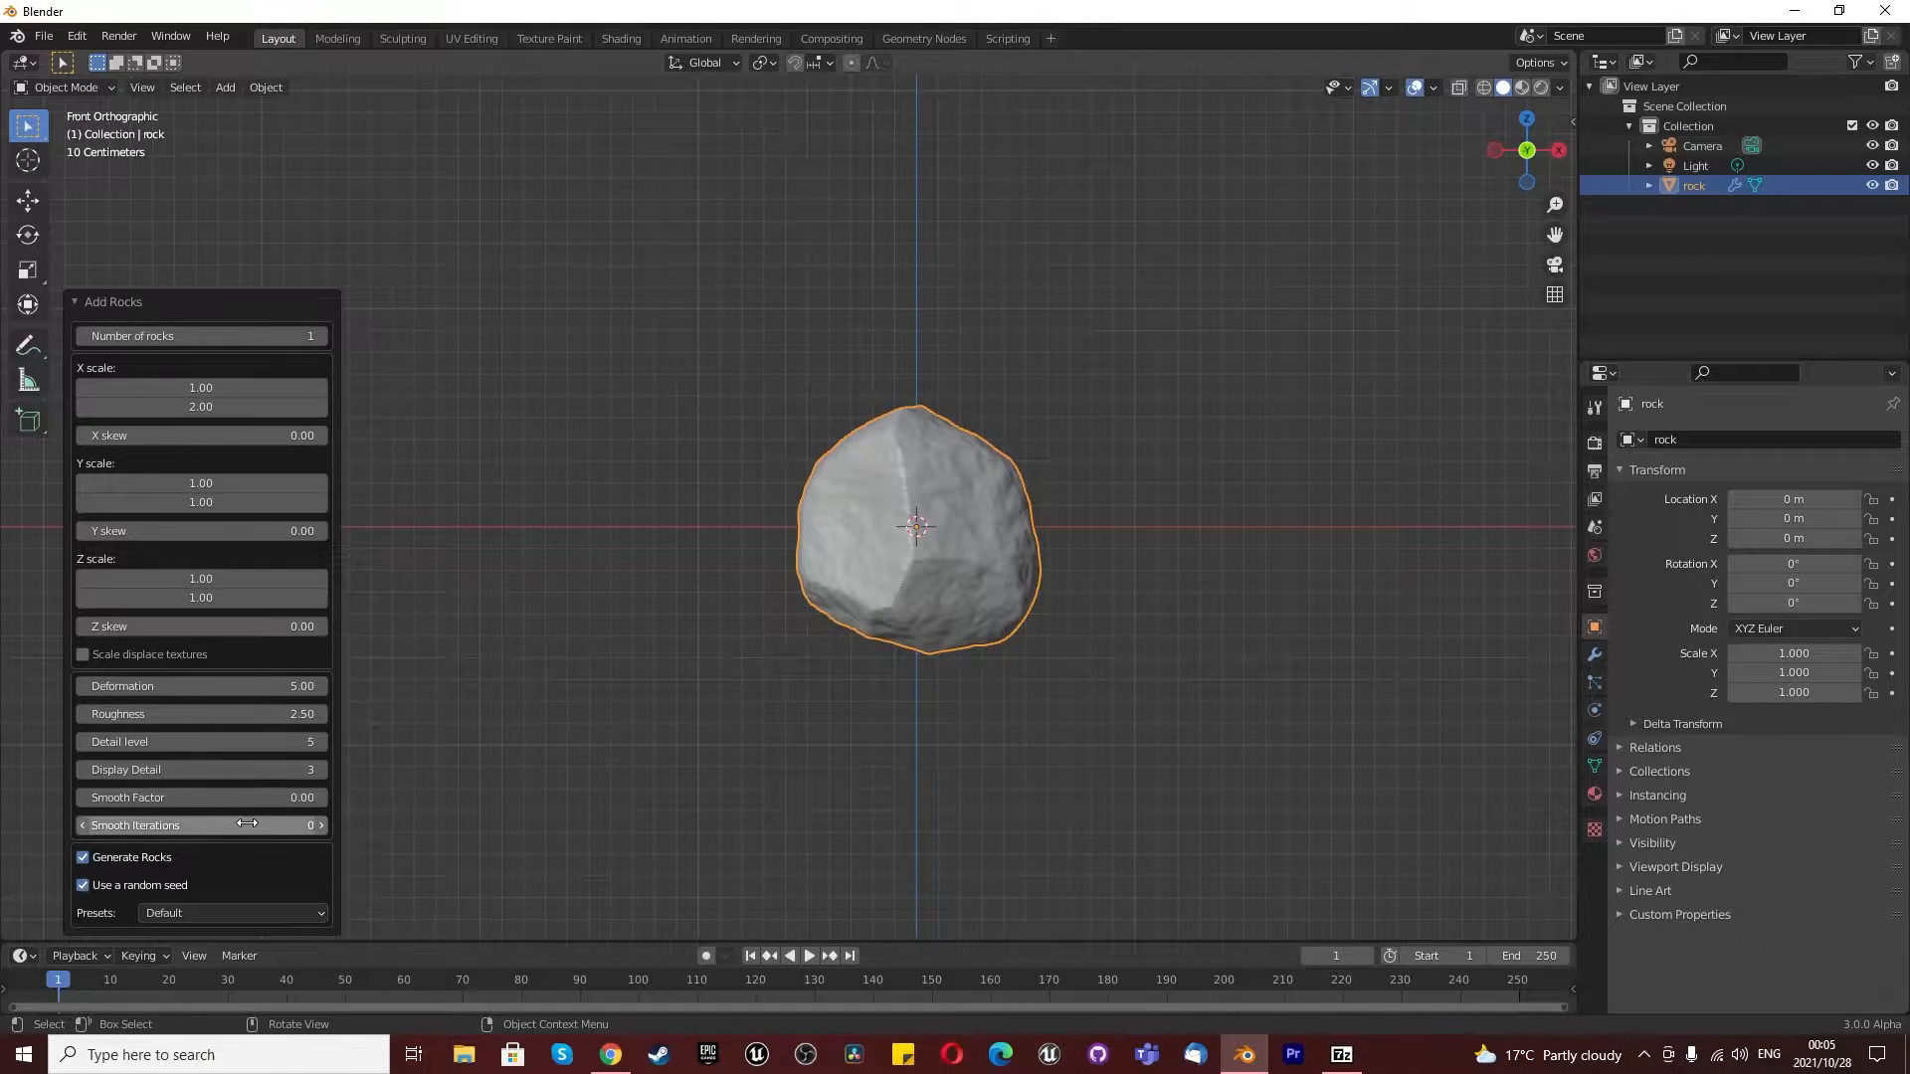
- Set the rock's smooth factor to 2.00
click(249, 824)
key(Return)
click(259, 798)
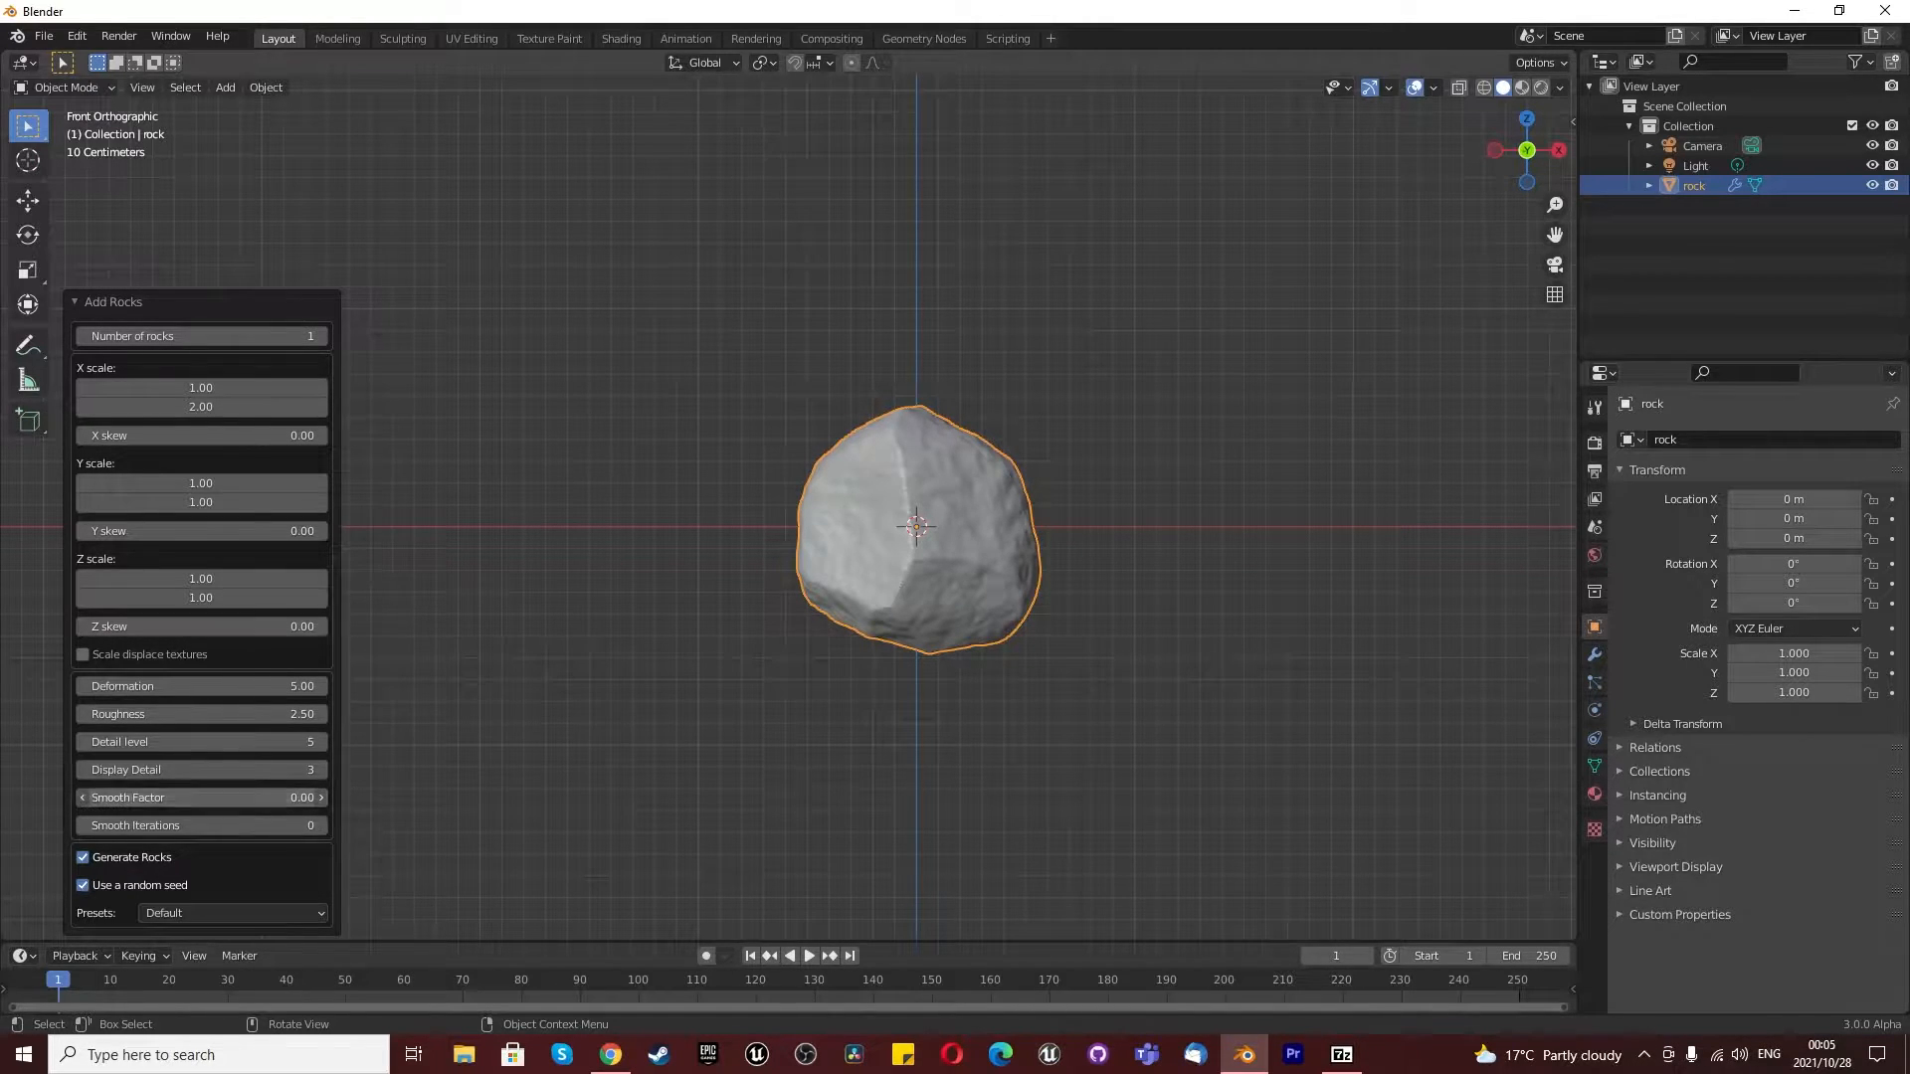
text(2)
key(Return)
- Try 2, 1 and 4 smooth iterations on the rock, and set the value back to 0
click(264, 825)
text(2)
key(Return)
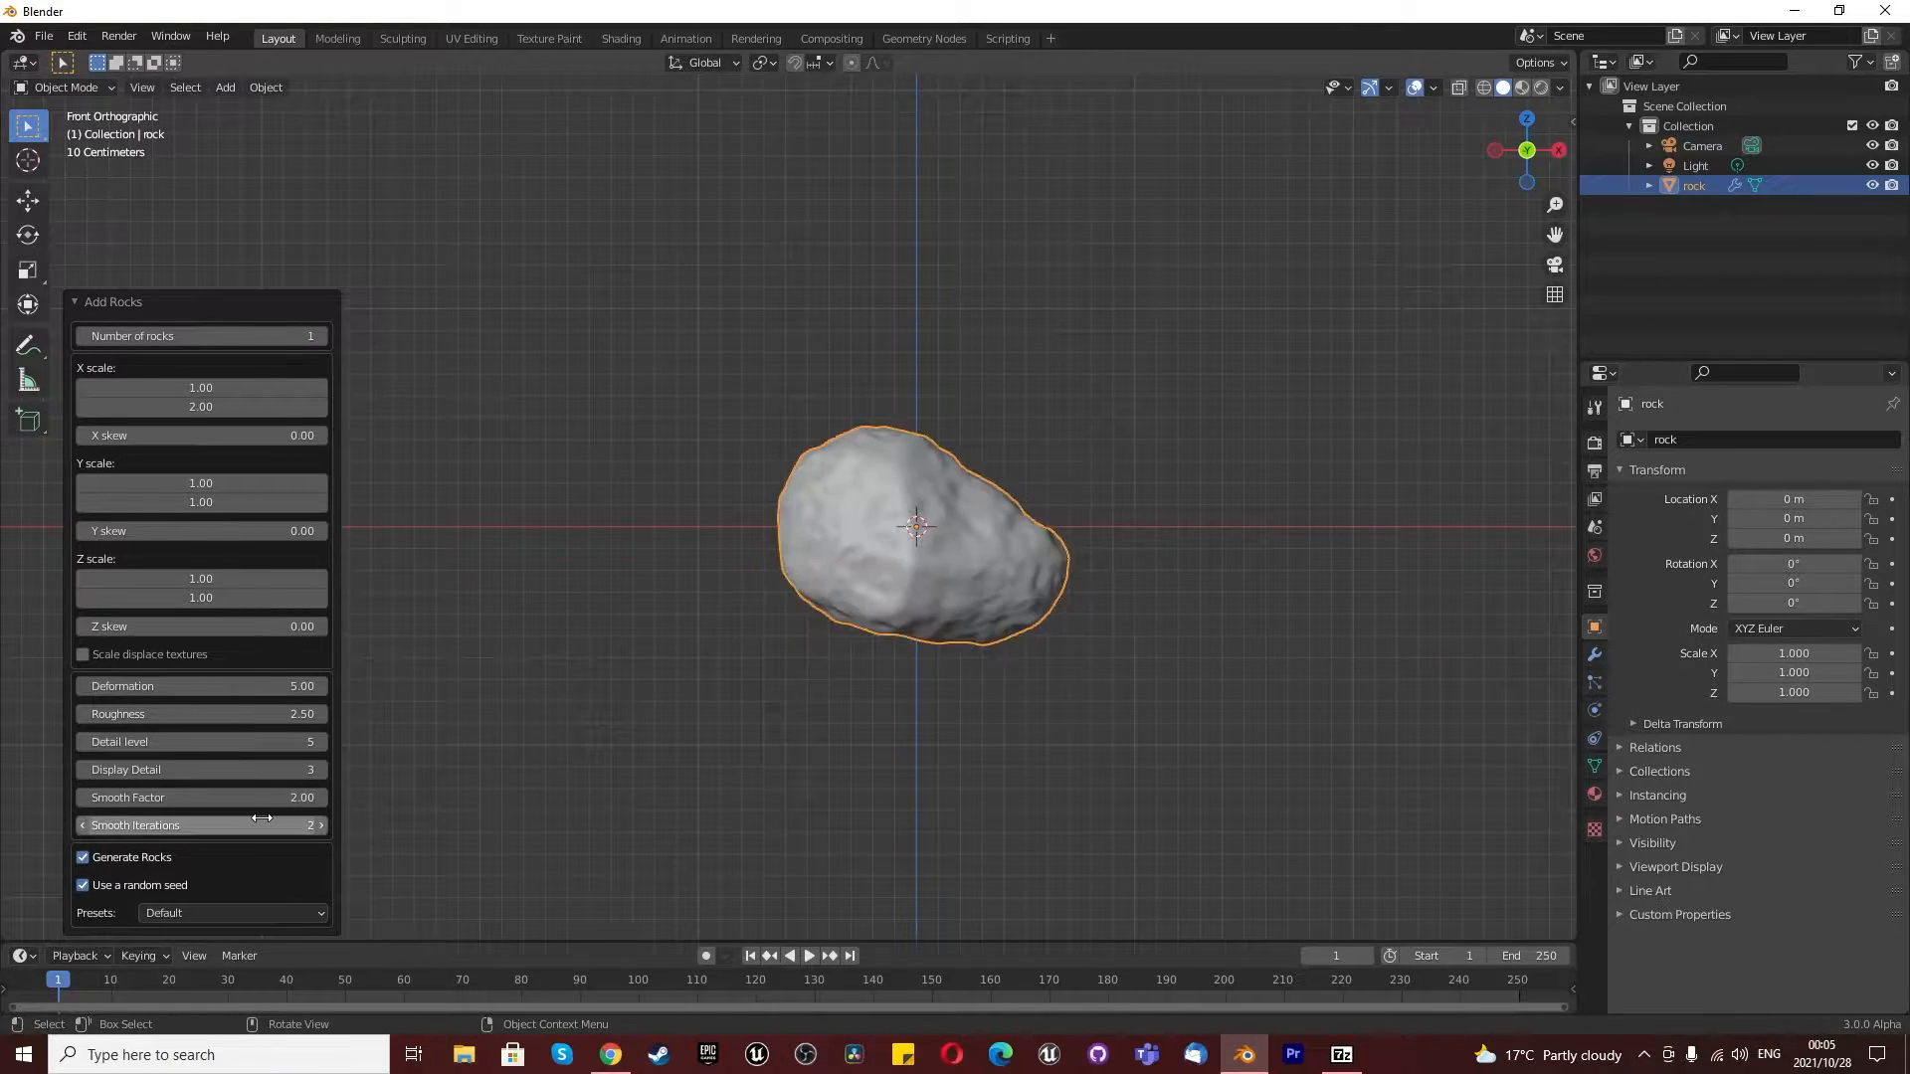
click(262, 824)
text(1)
key(Return)
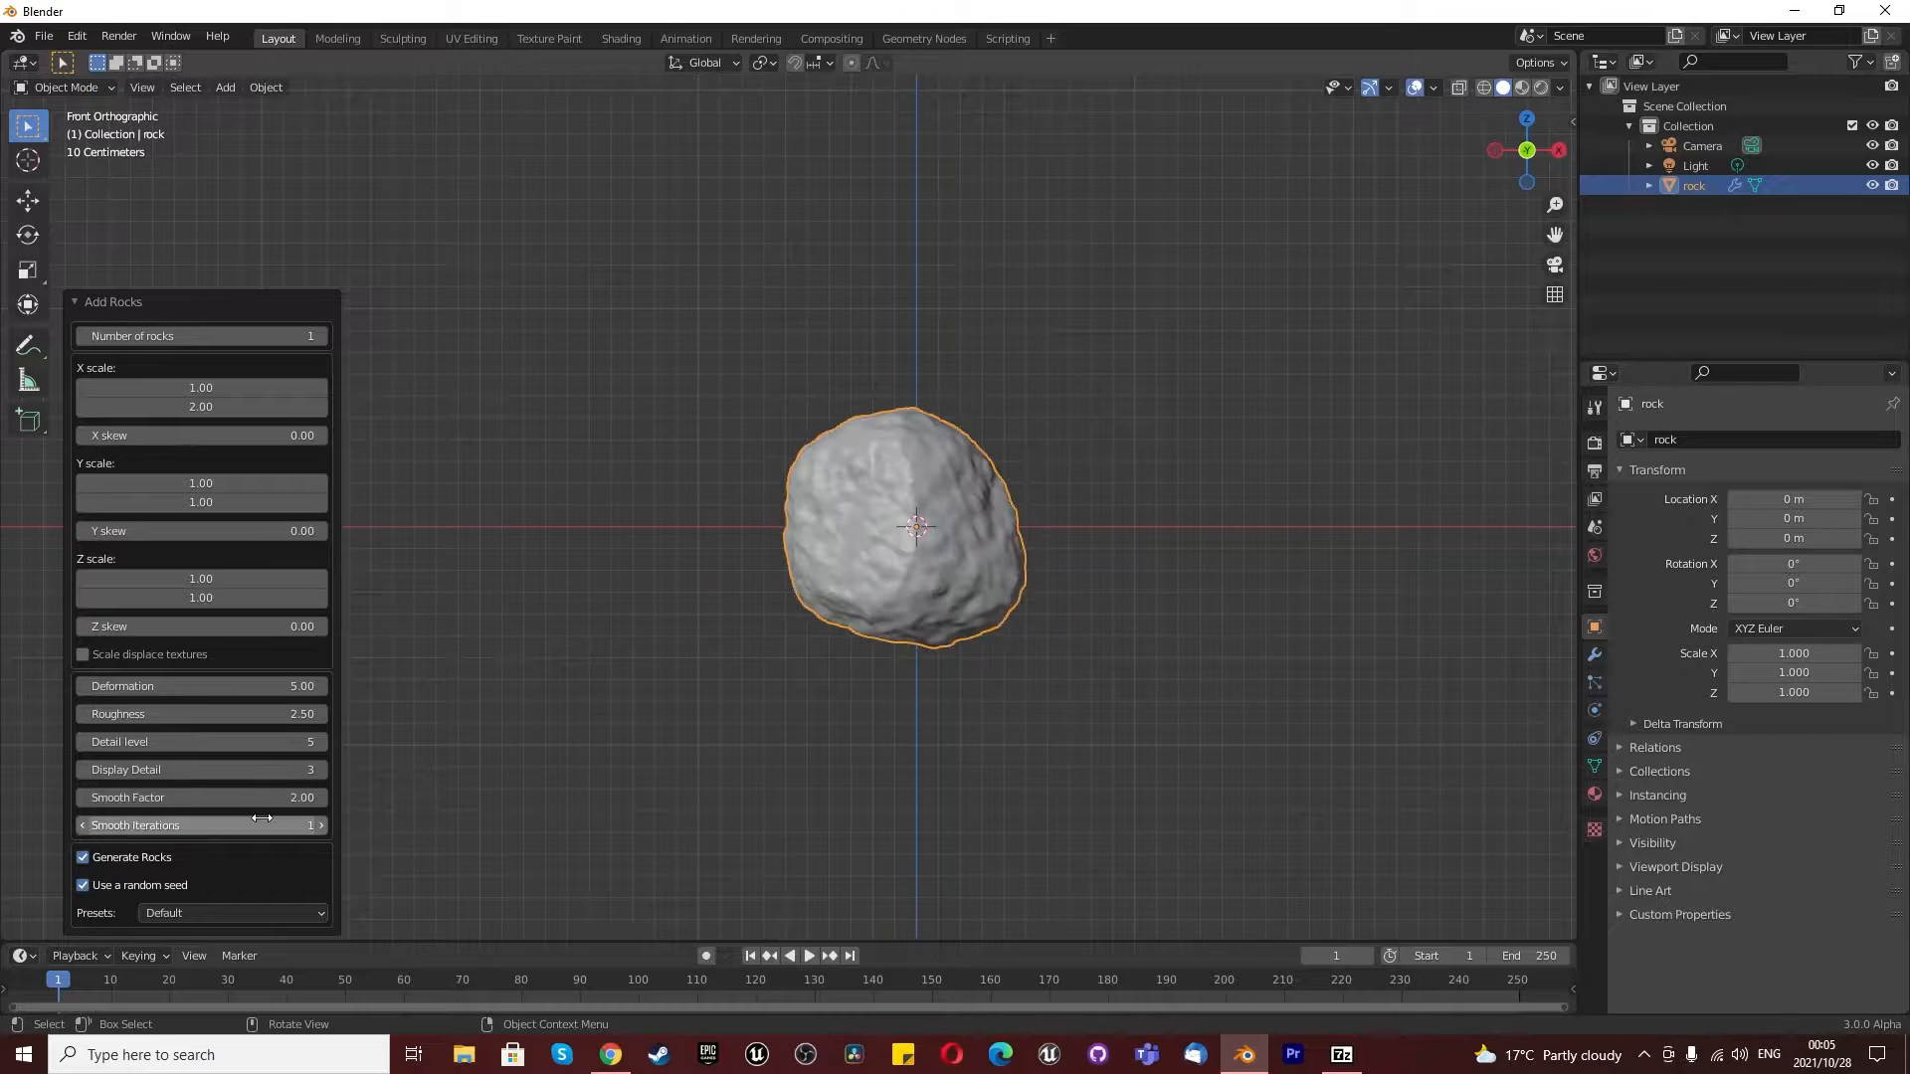
click(262, 818)
text(4)
key(Return)
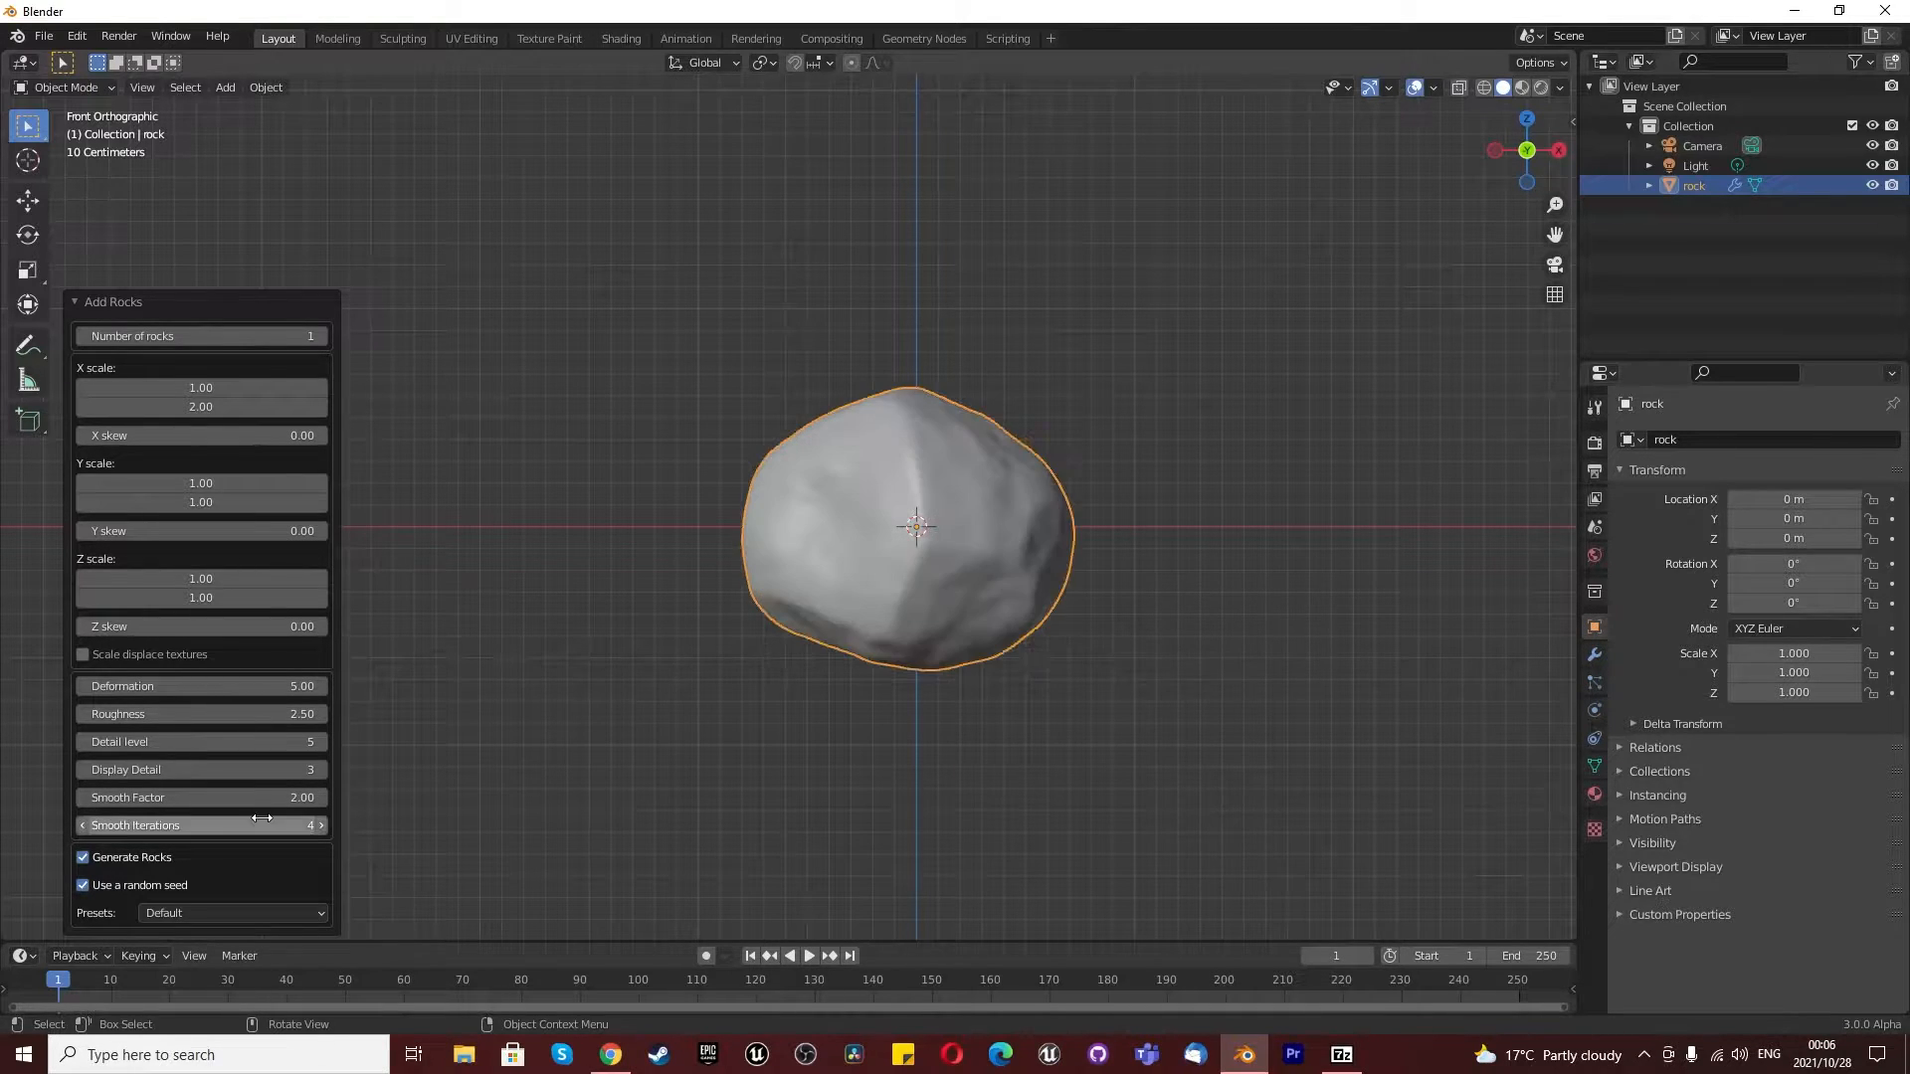
click(262, 821)
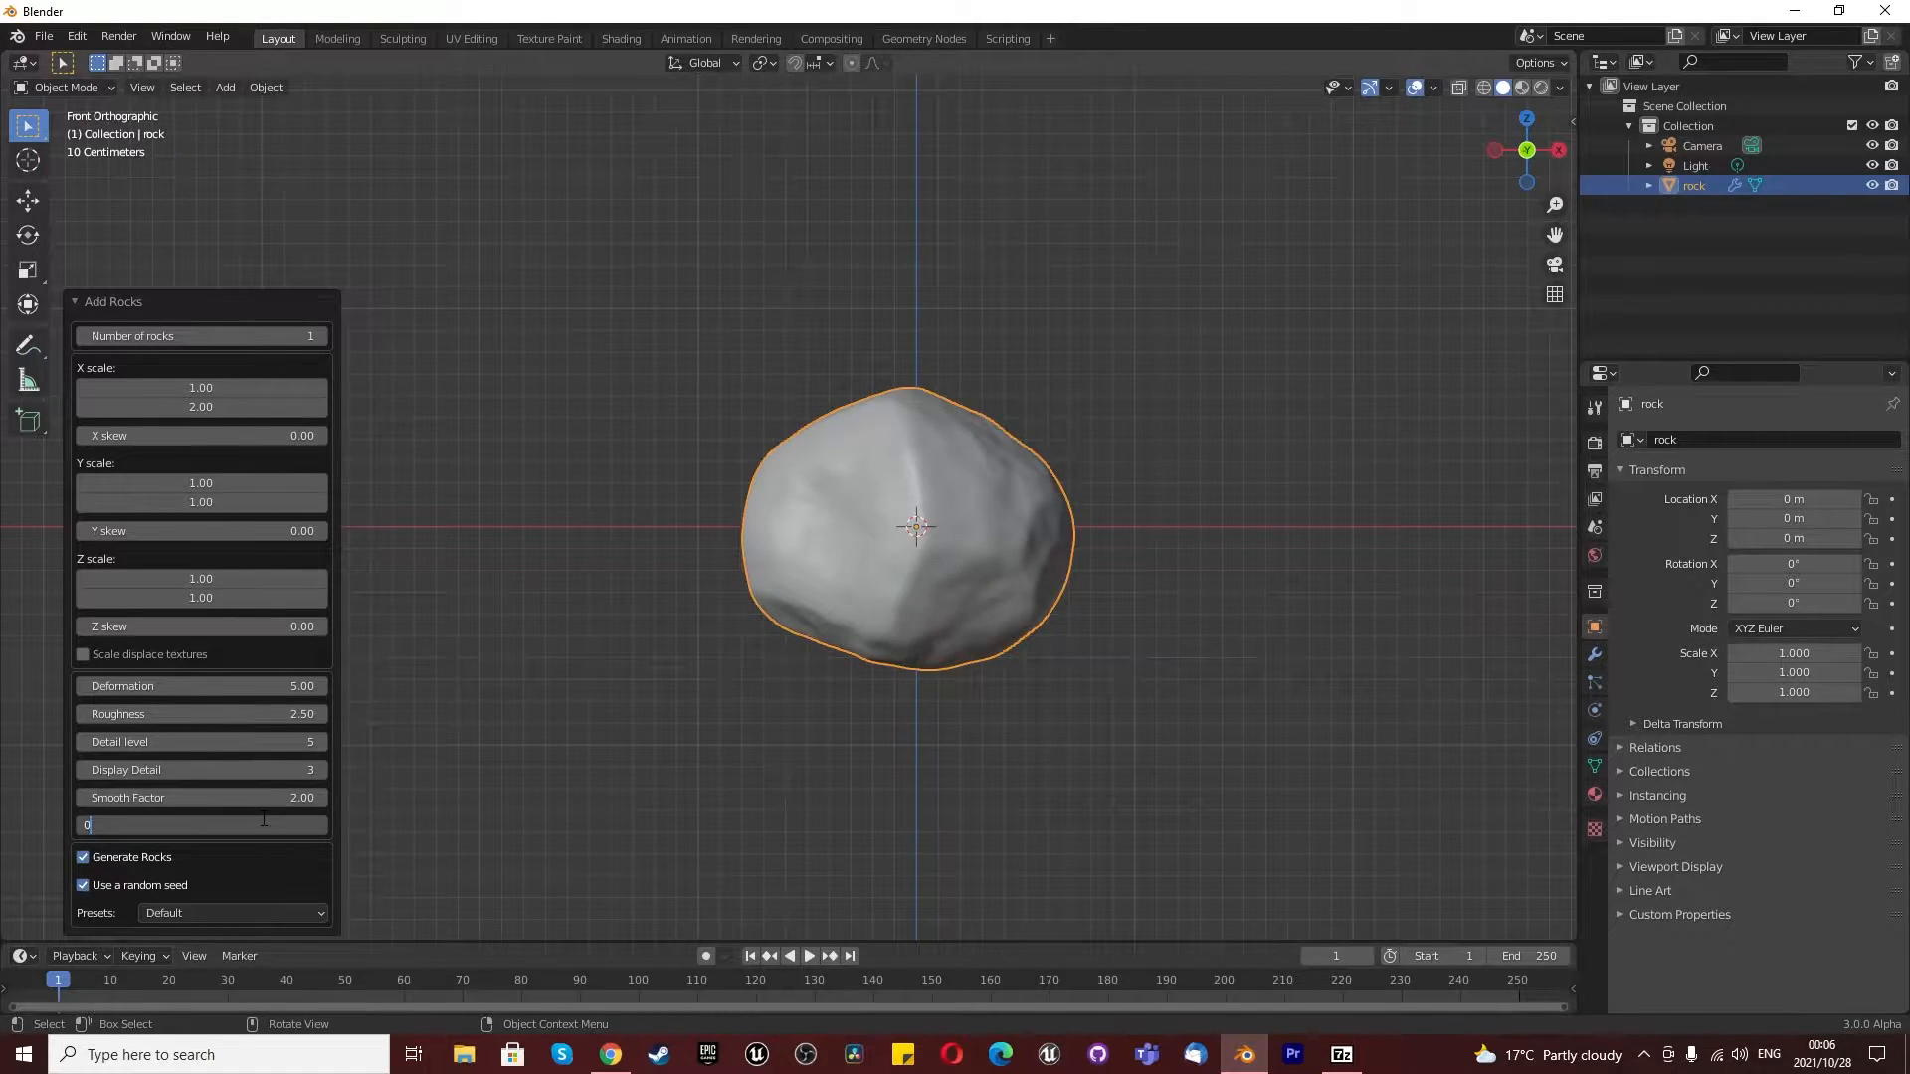
text(0)
key(Return)
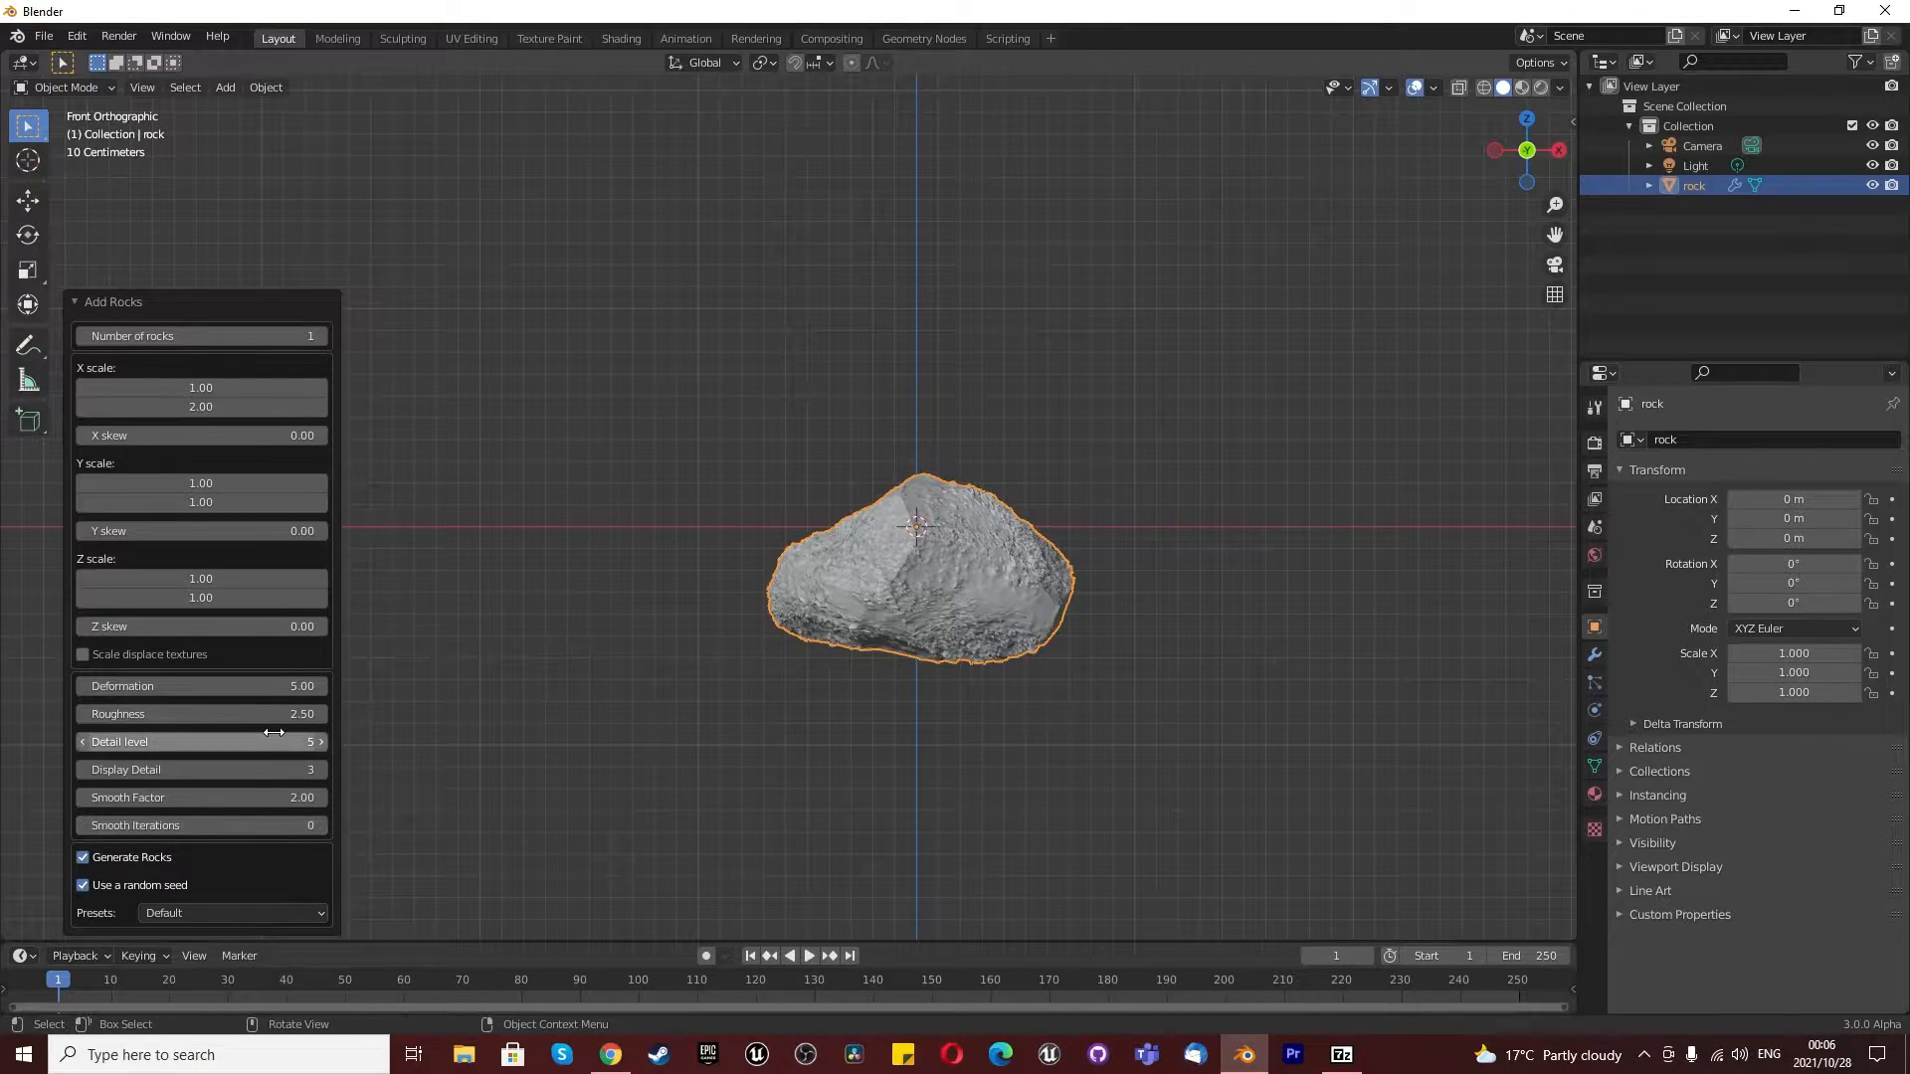
- Set the rock's deformation to 5.21 and check the regenerated shape in perspective
drag(287, 686, 289, 685)
scroll(949, 567, up, 2)
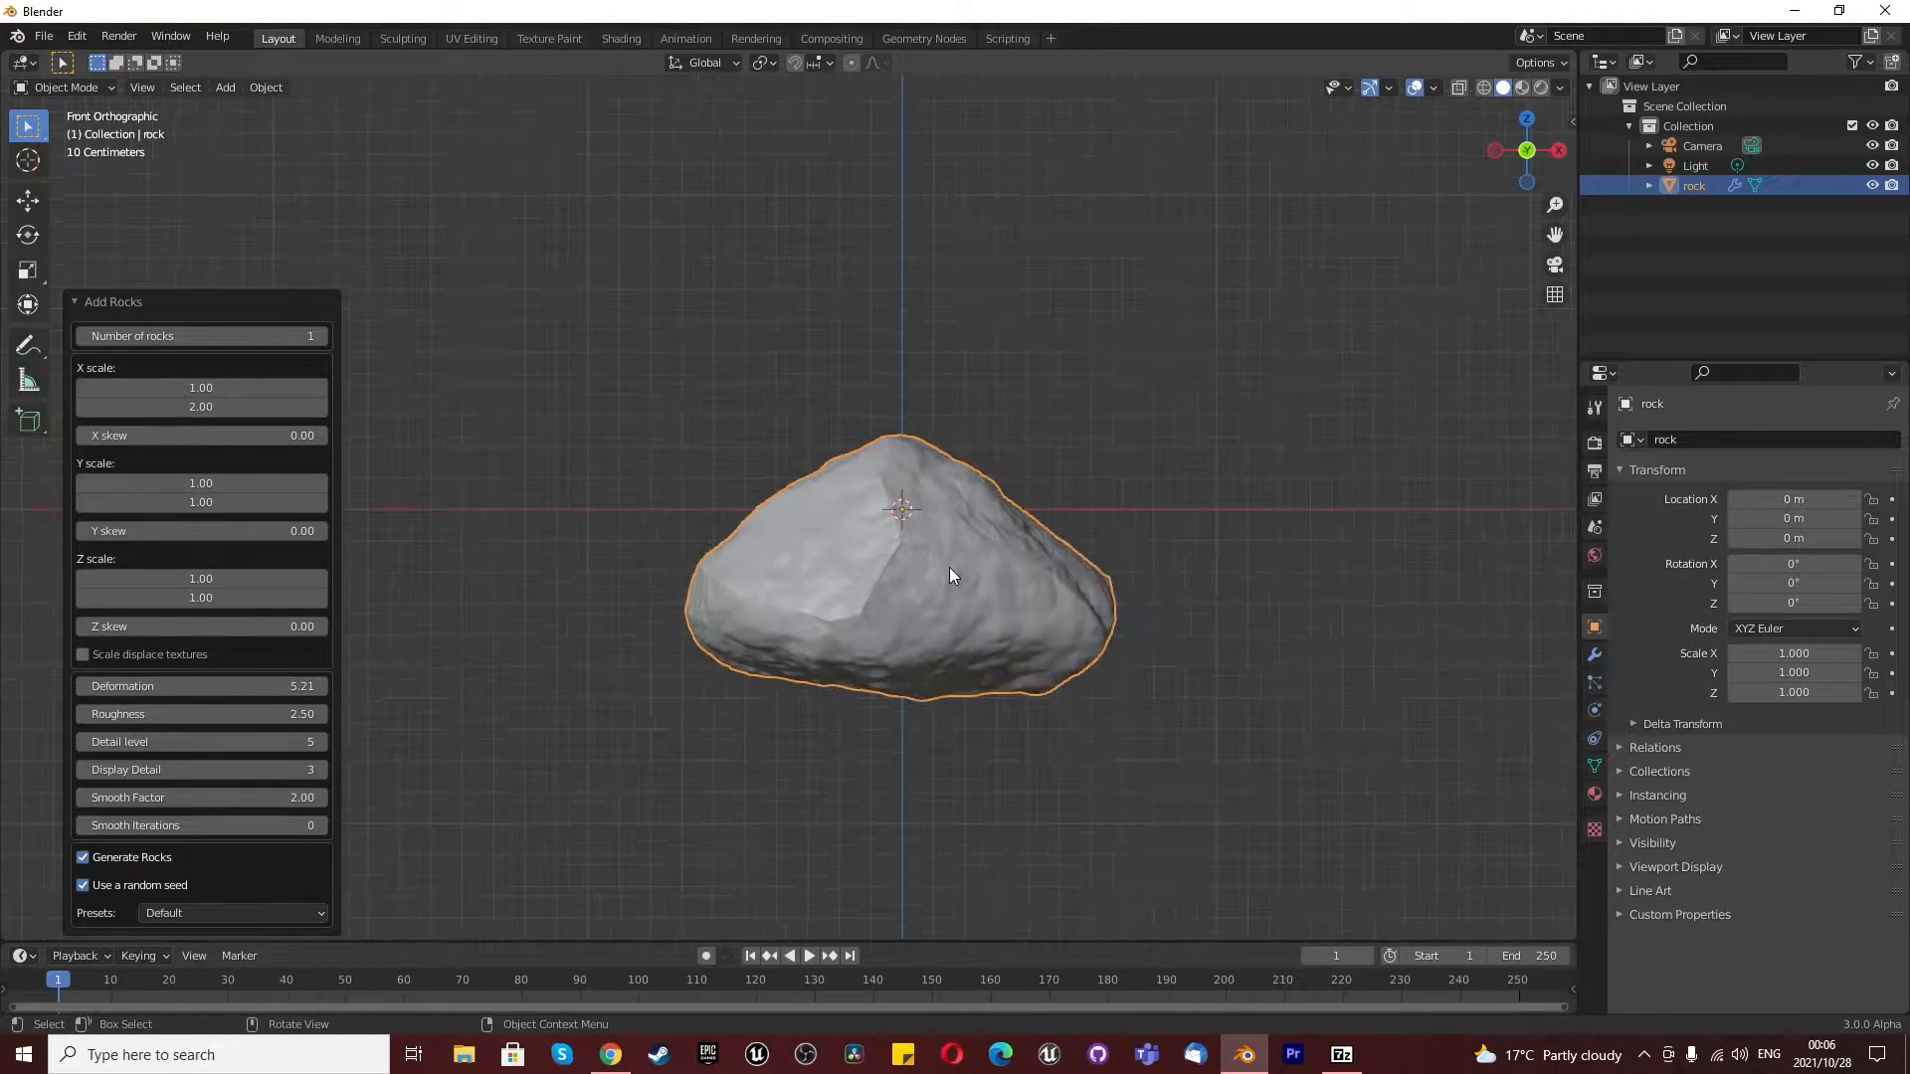
middle_drag(949, 567, 959, 617)
scroll(949, 614, up, 1)
scroll(946, 613, down, 5)
scroll(1155, 798, up, 3)
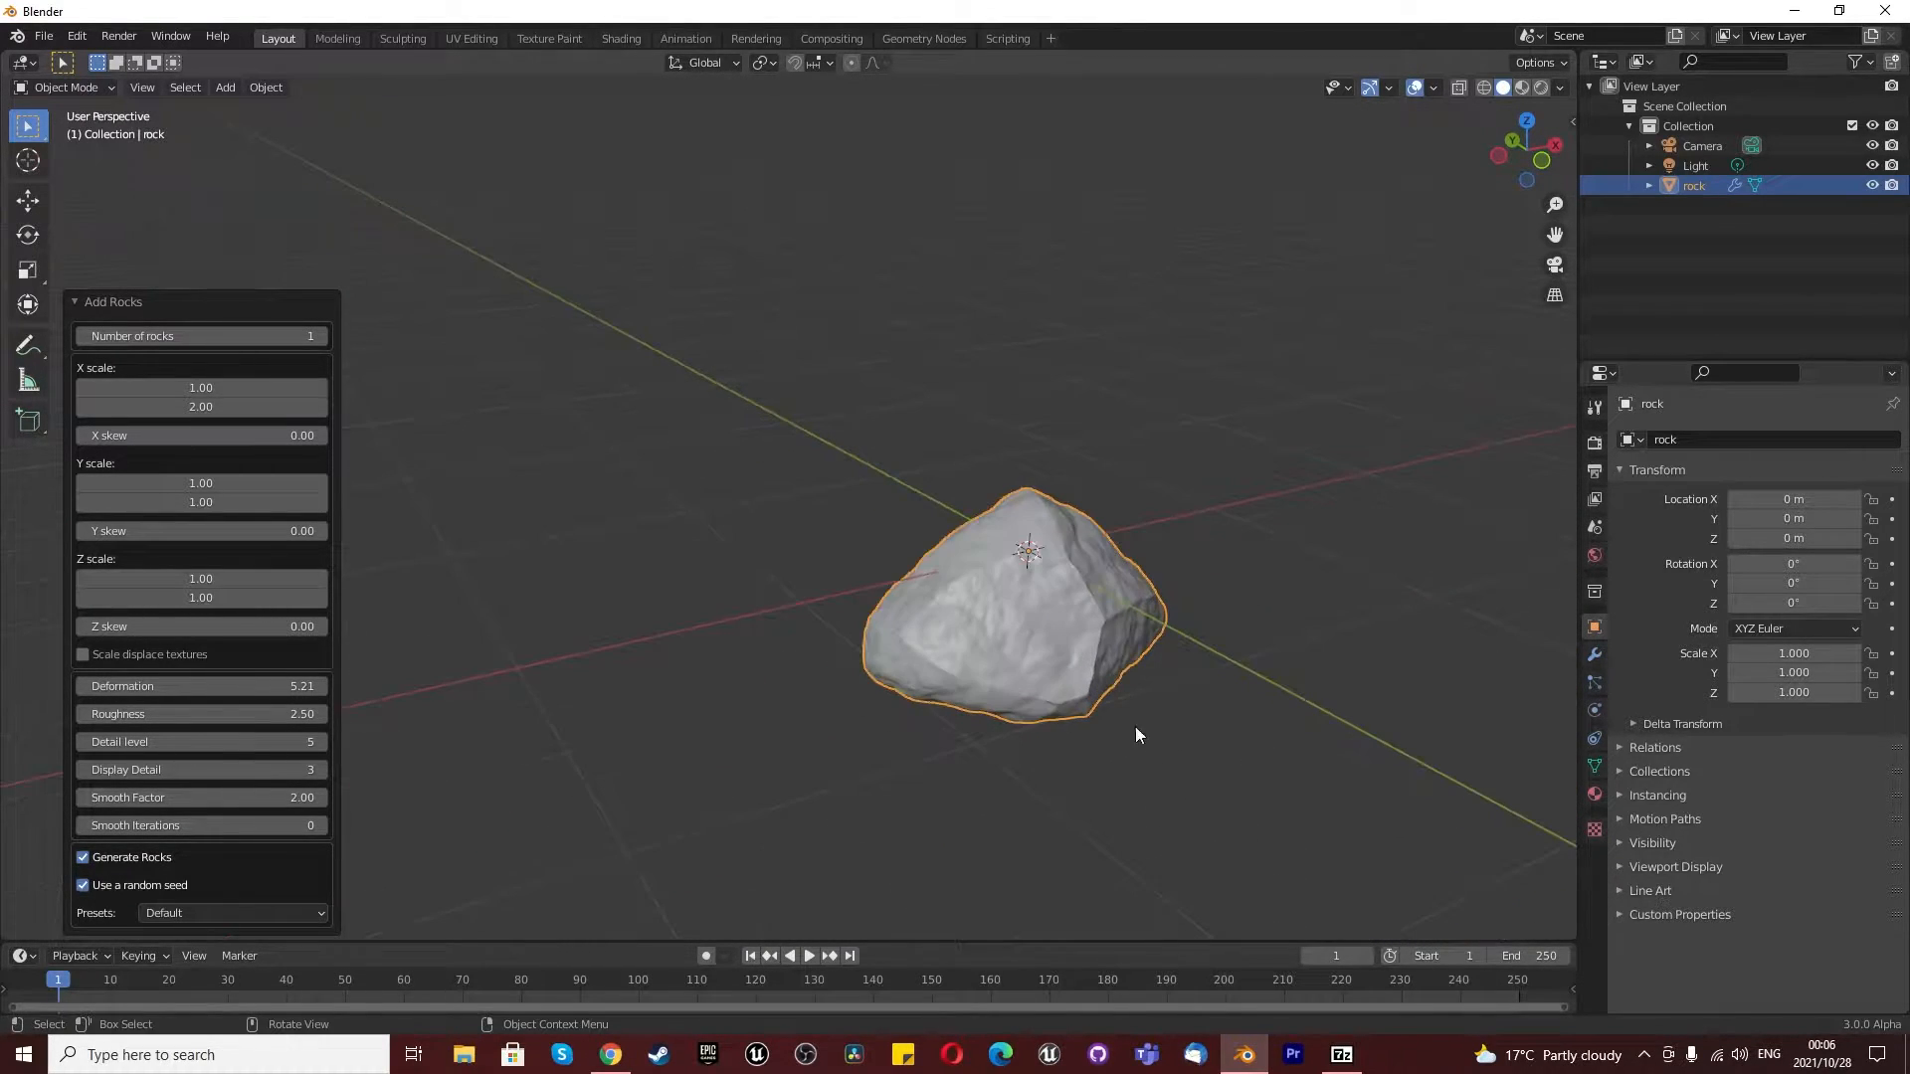
- Deselect the rock and examine its shape from several angles, ending in the front view
click(1134, 723)
scroll(1202, 756, down, 3)
middle_drag(1086, 679, 831, 591)
key(KP_1)
scroll(938, 584, up, 4)
scroll(910, 559, down, 3)
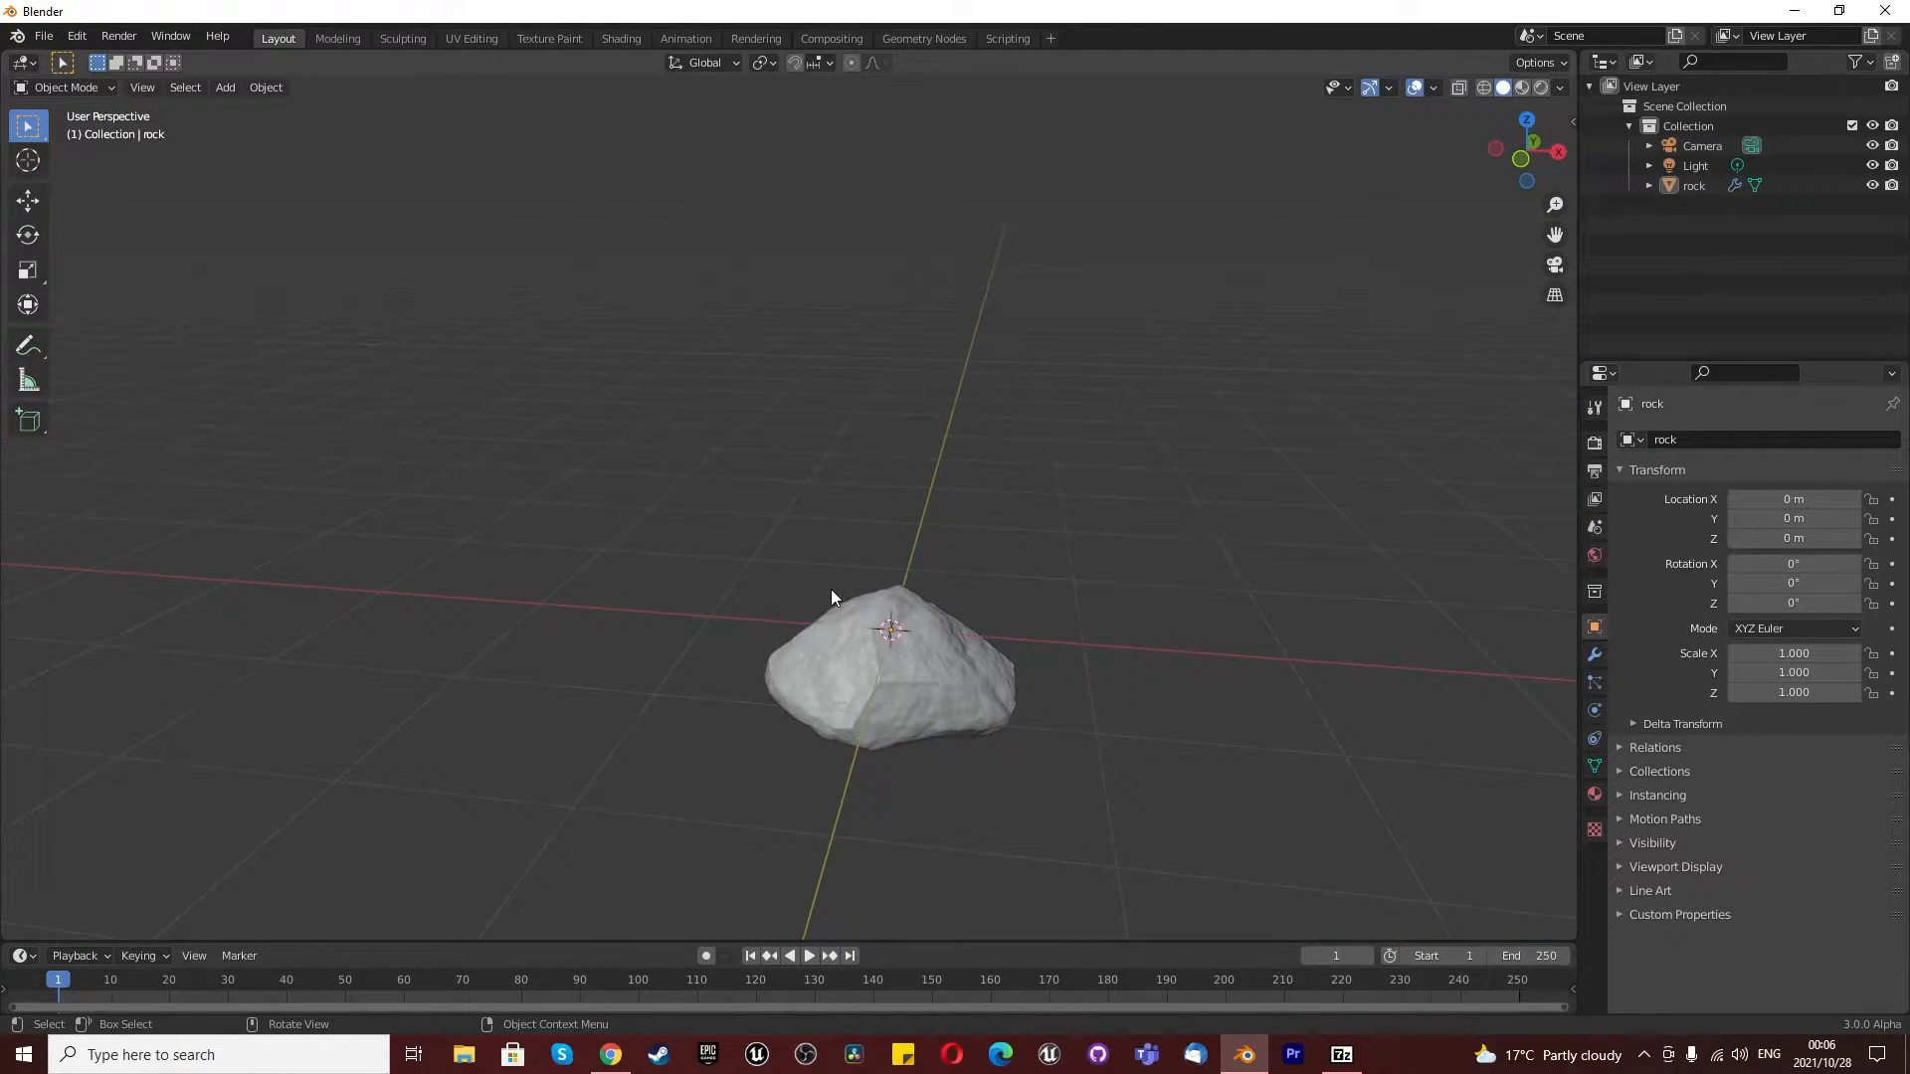
key(KP_1)
scroll(855, 587, down, 3)
- Create a new collection named "Land and rock" and move the rock into it
right_click(1691, 239)
click(1735, 251)
double_click(1693, 205)
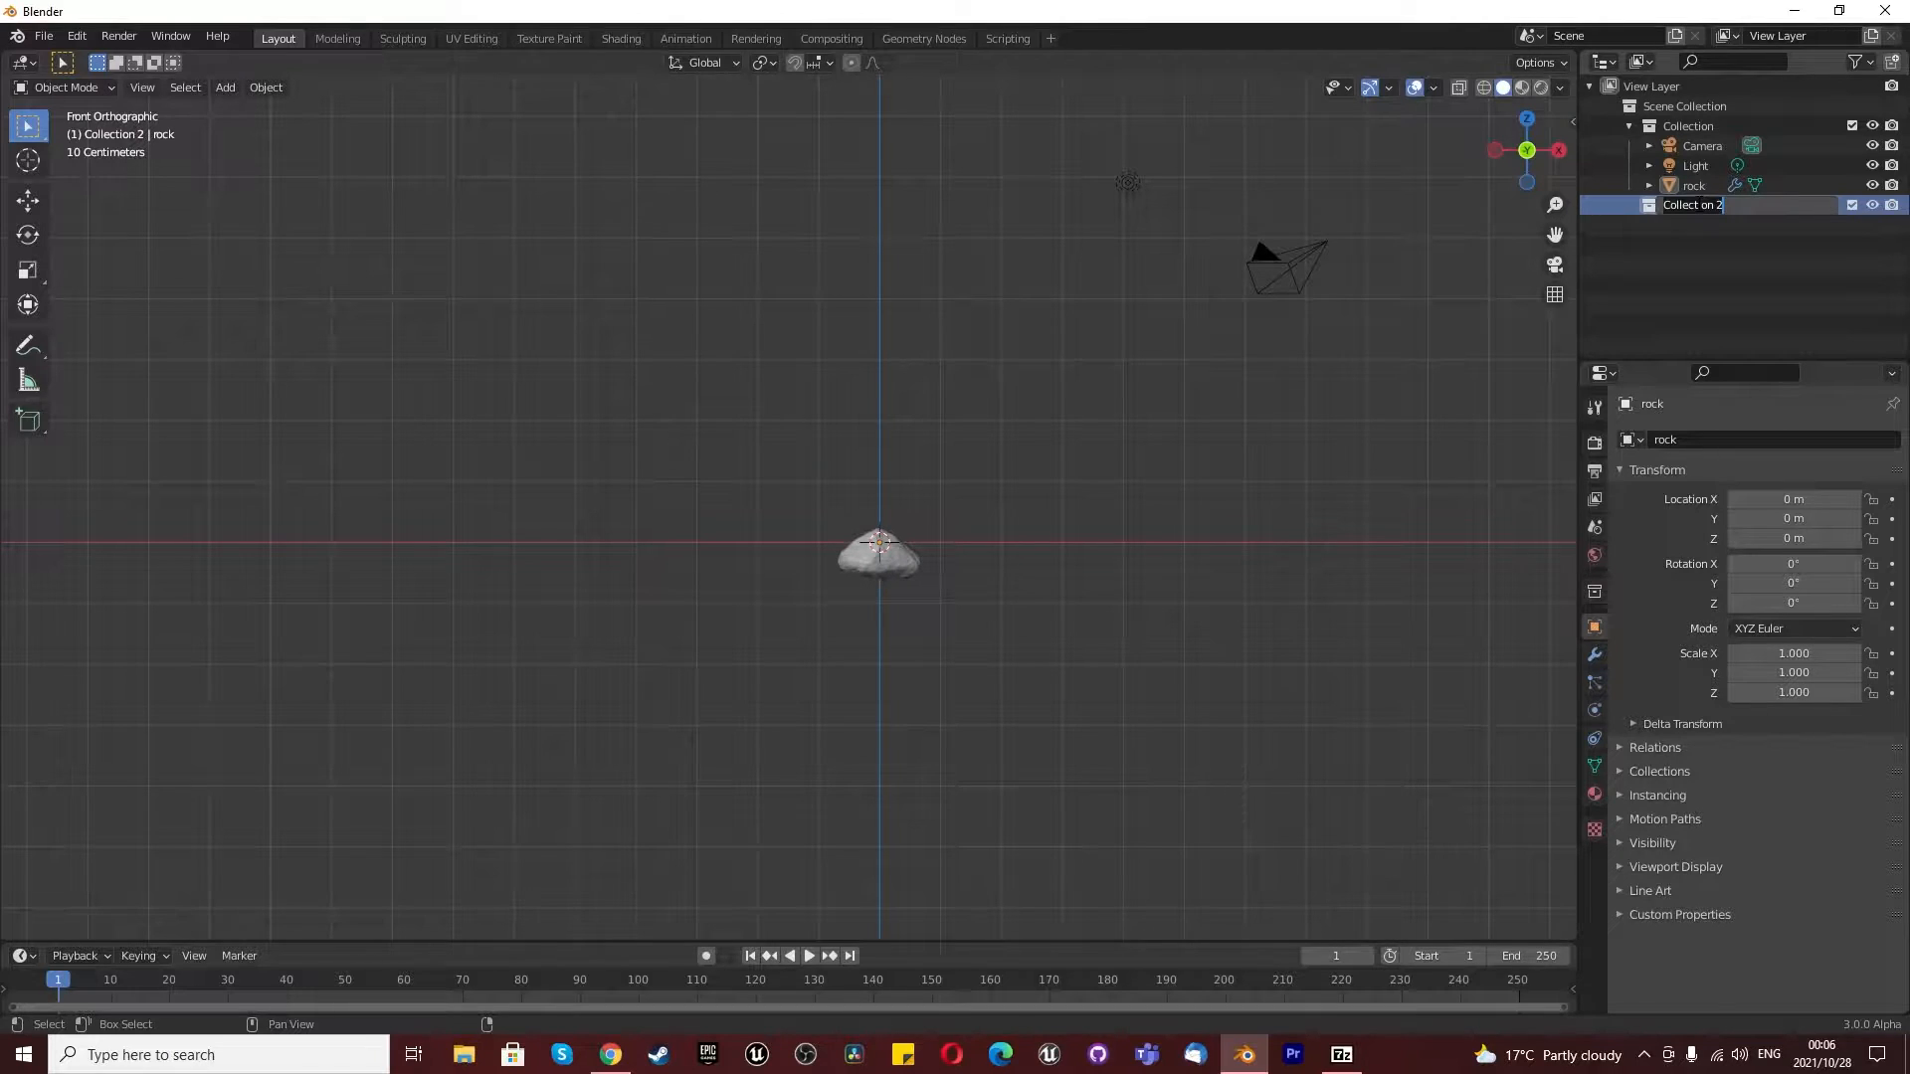
text(Land and rock)
key(Return)
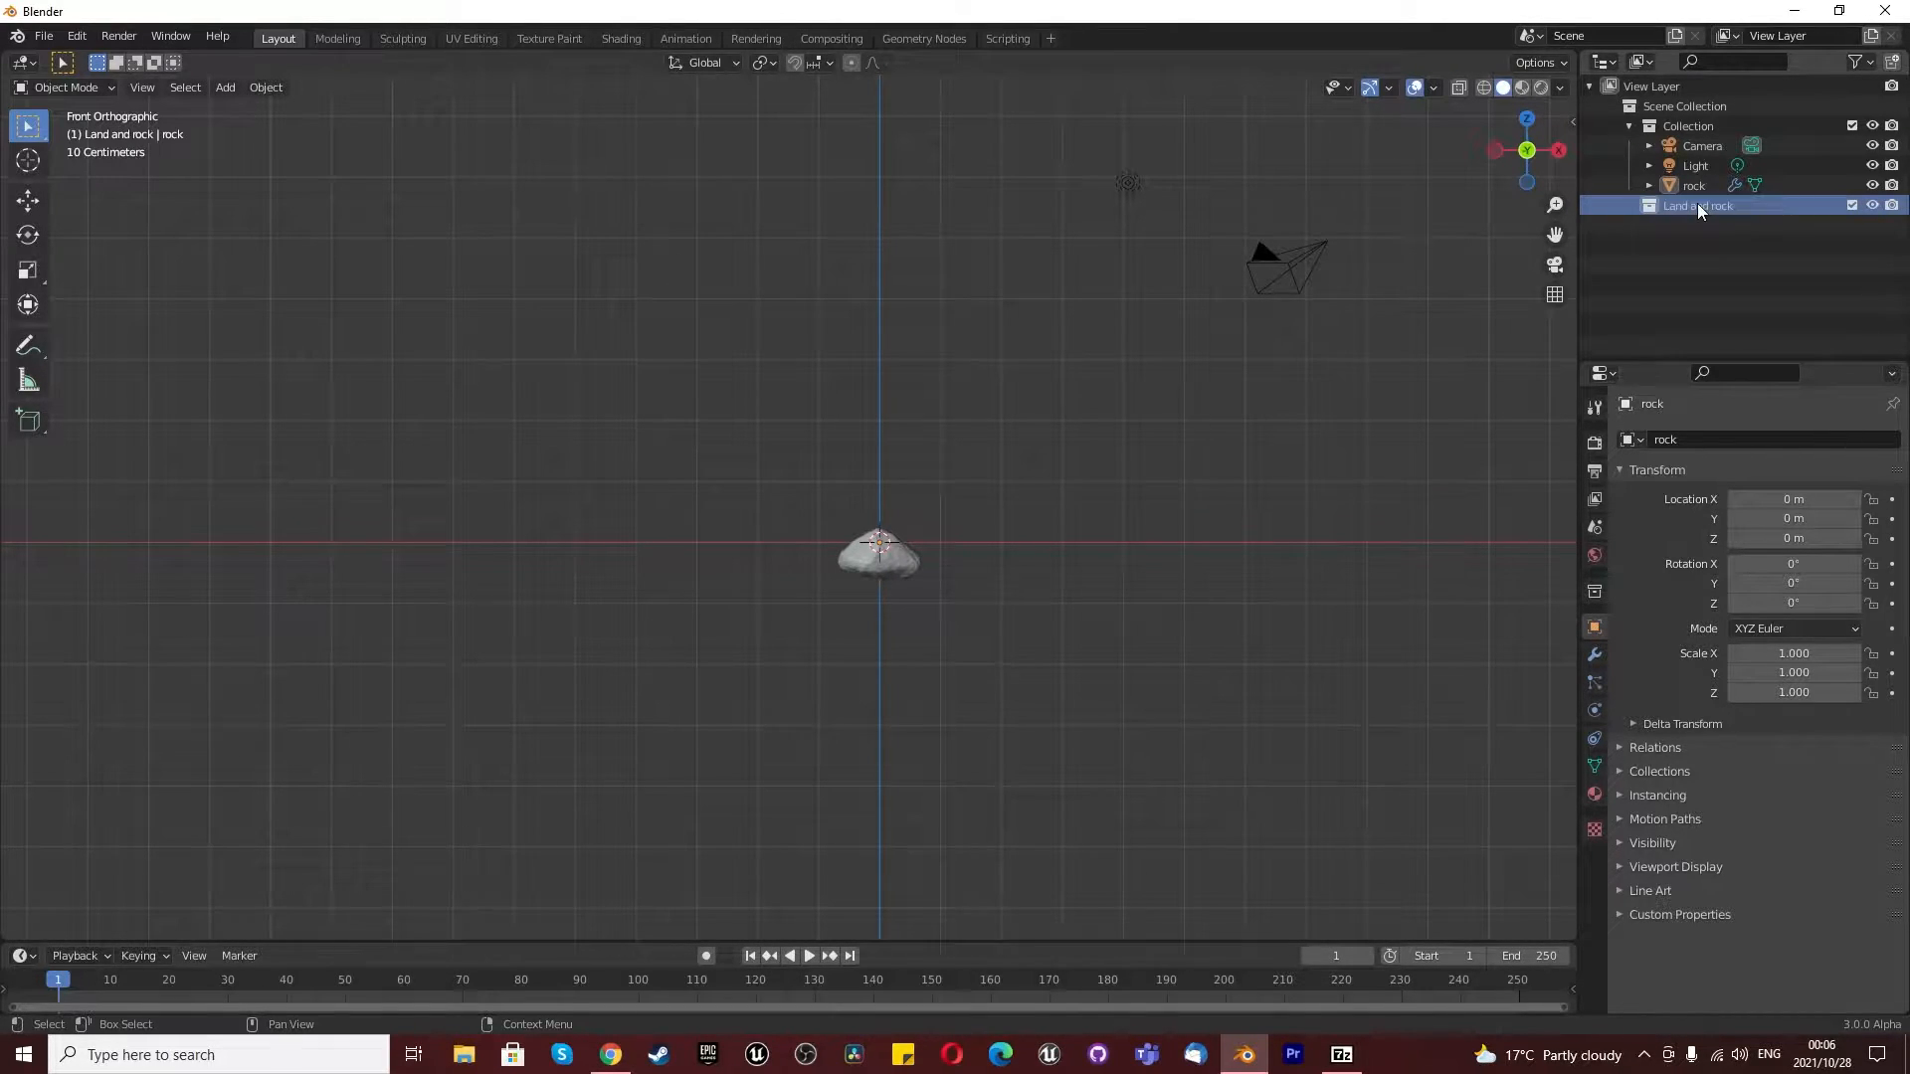
click(1697, 187)
drag(1697, 187, 1721, 201)
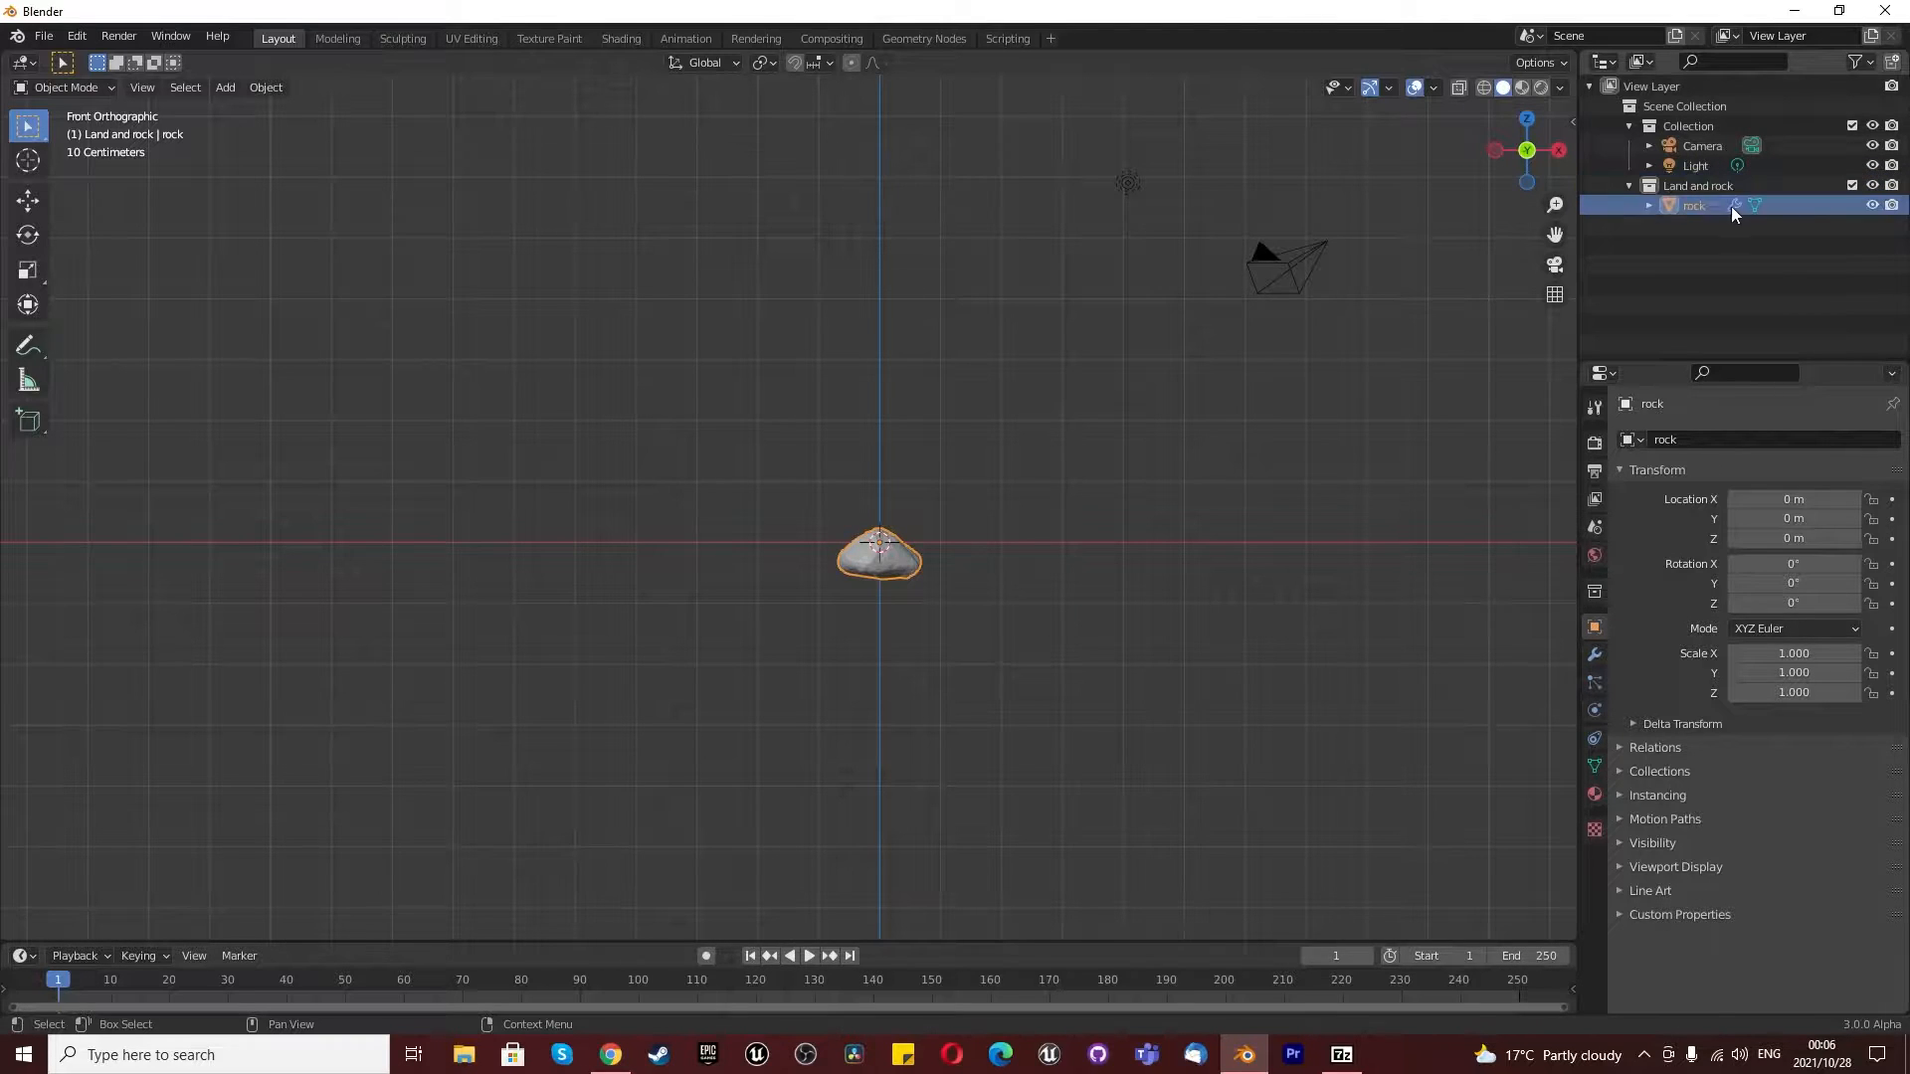
- Move the rock about 29.26 m along the negative X axis, away from the scene's origin
scroll(988, 565, down, 5)
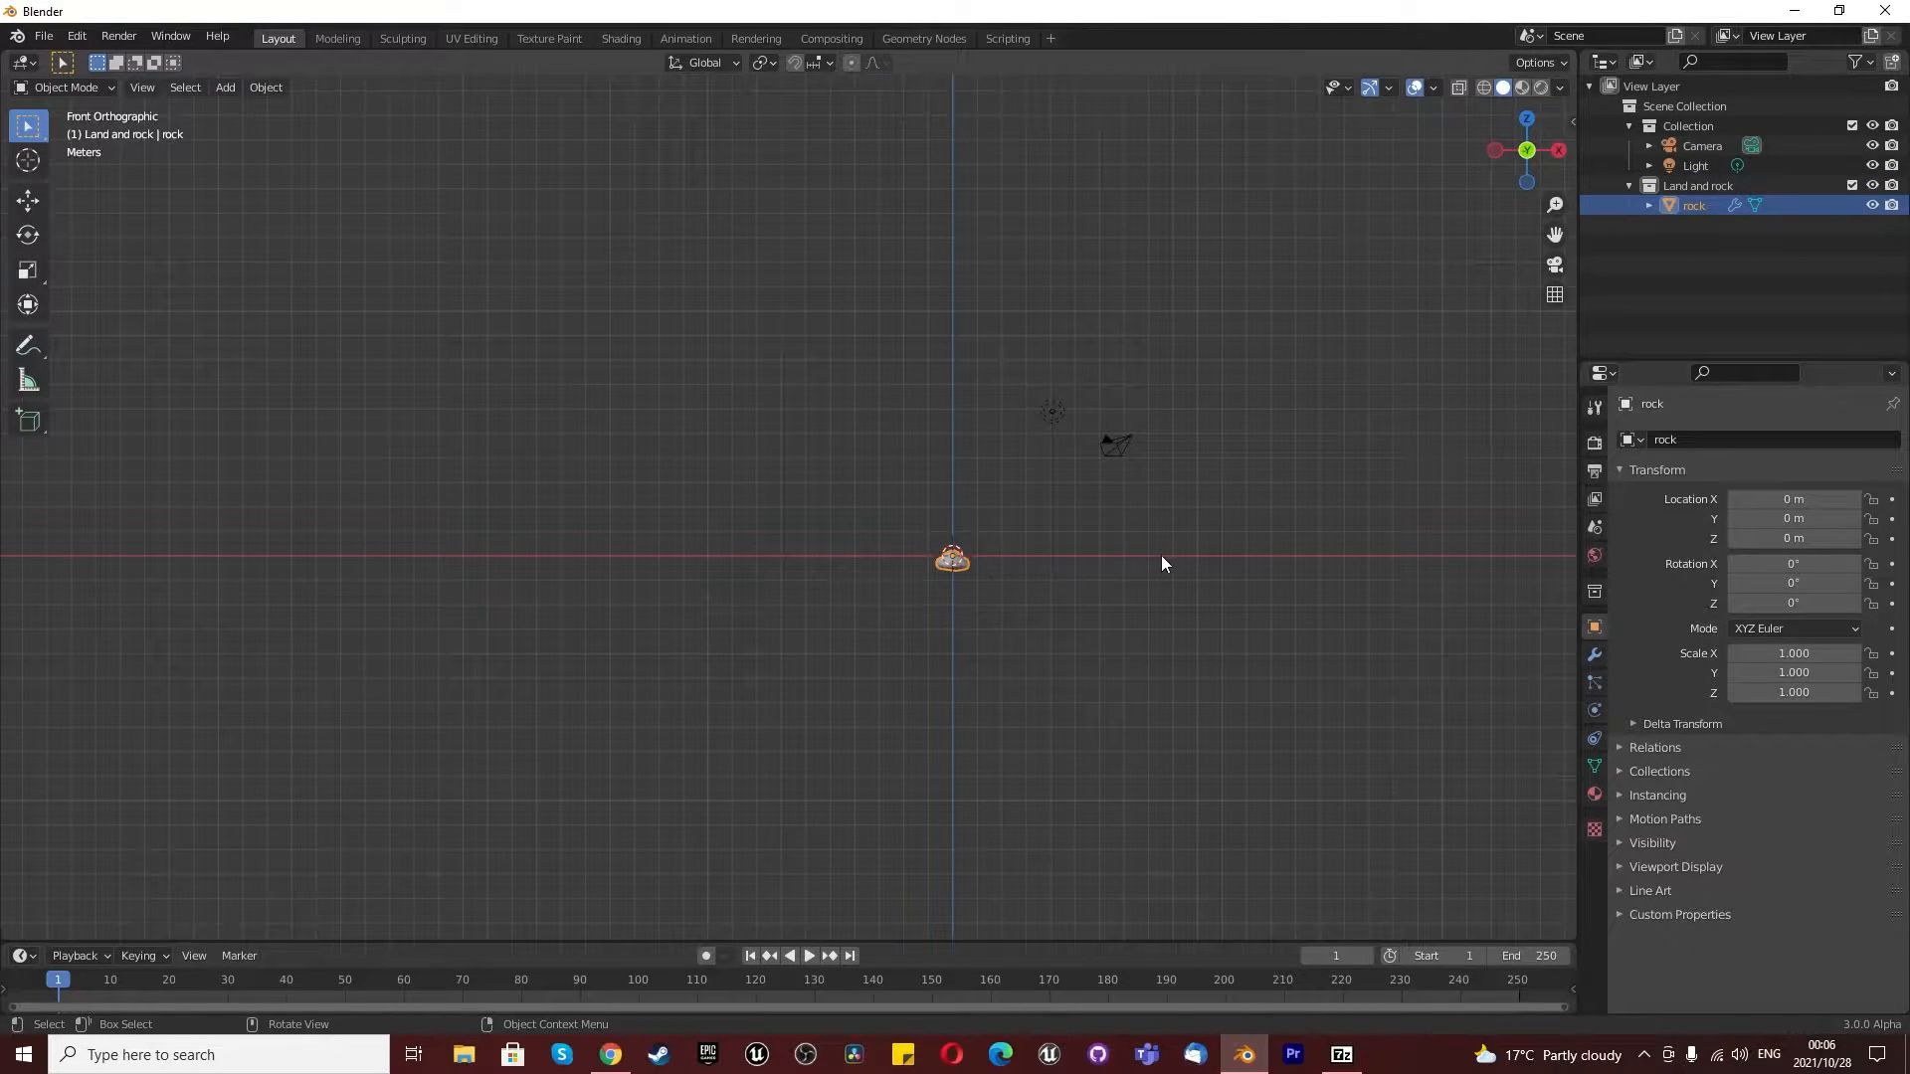
key(g)
key(x)
click(445, 555)
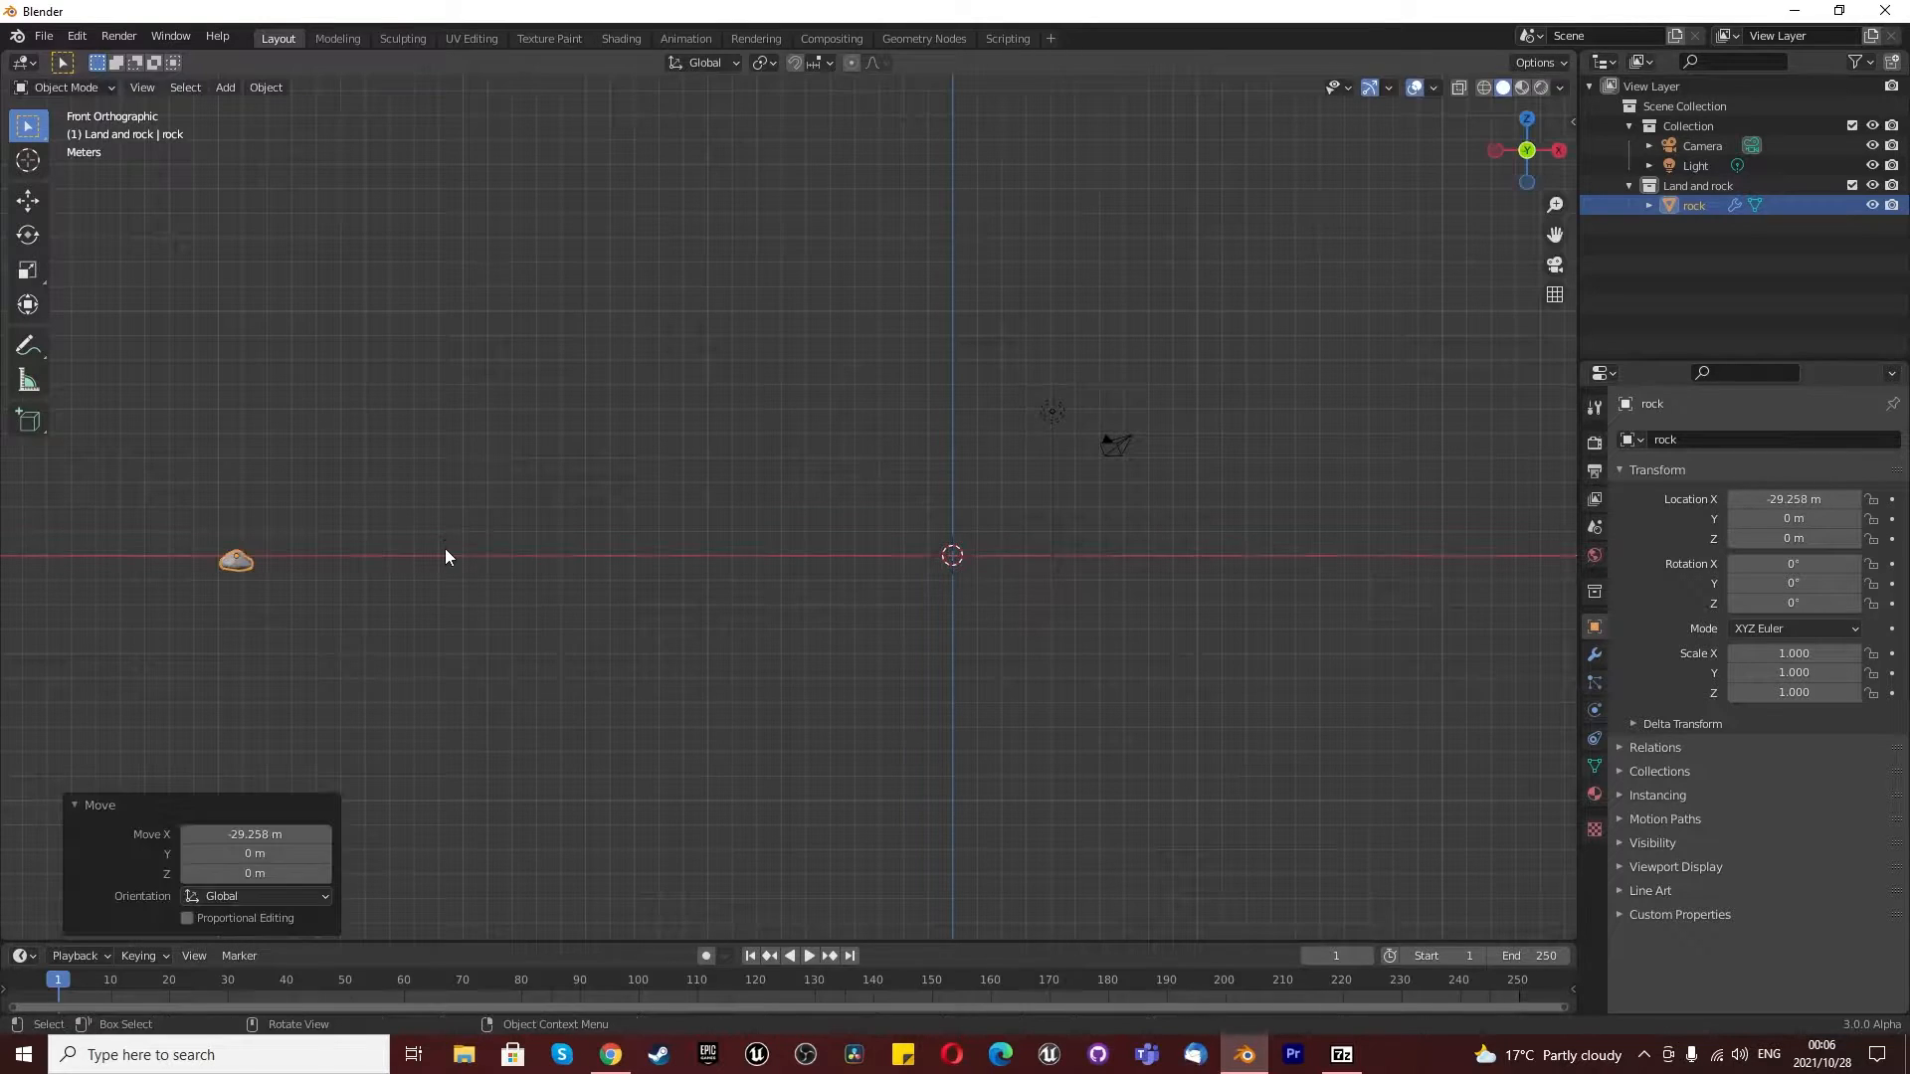
- Deselect the rock and add a plane mesh at the scene's origin in the "Land and rock" collection
scroll(702, 575, down, 5)
scroll(729, 580, up, 6)
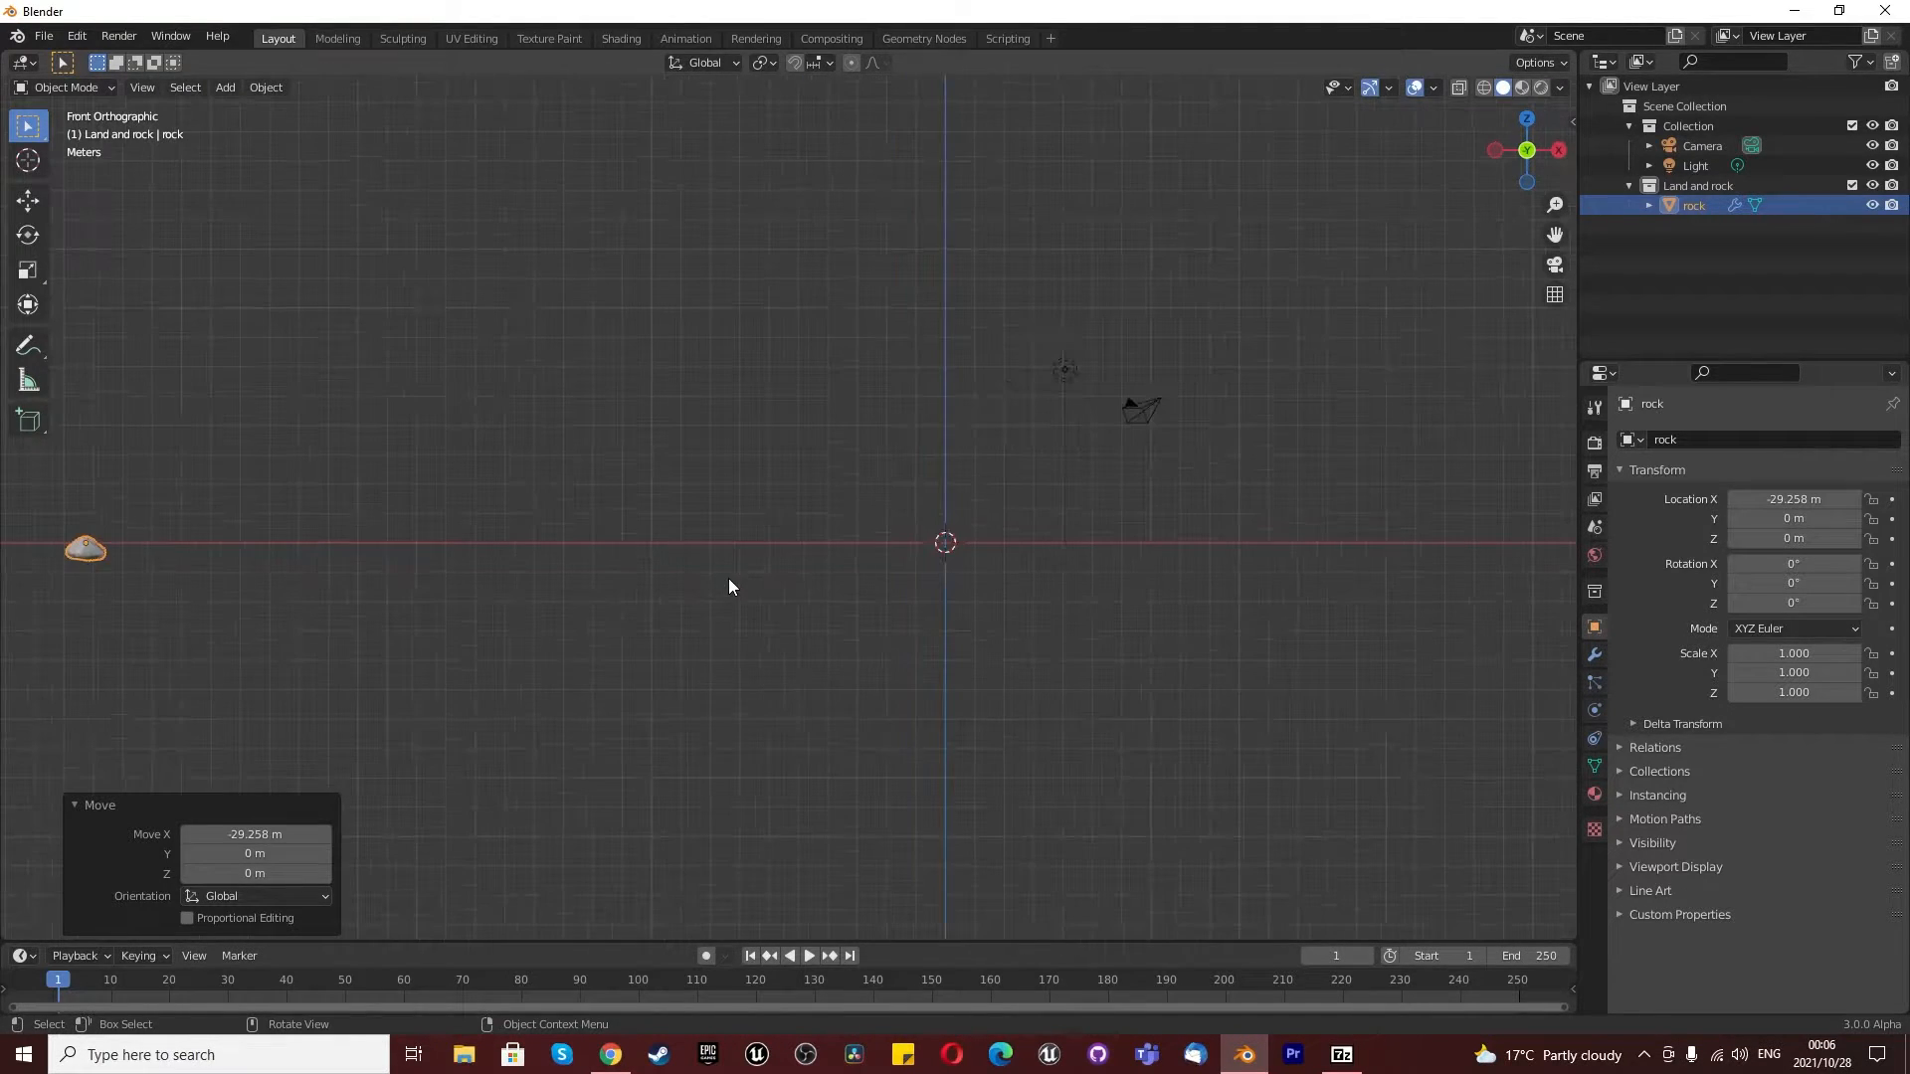
click(808, 589)
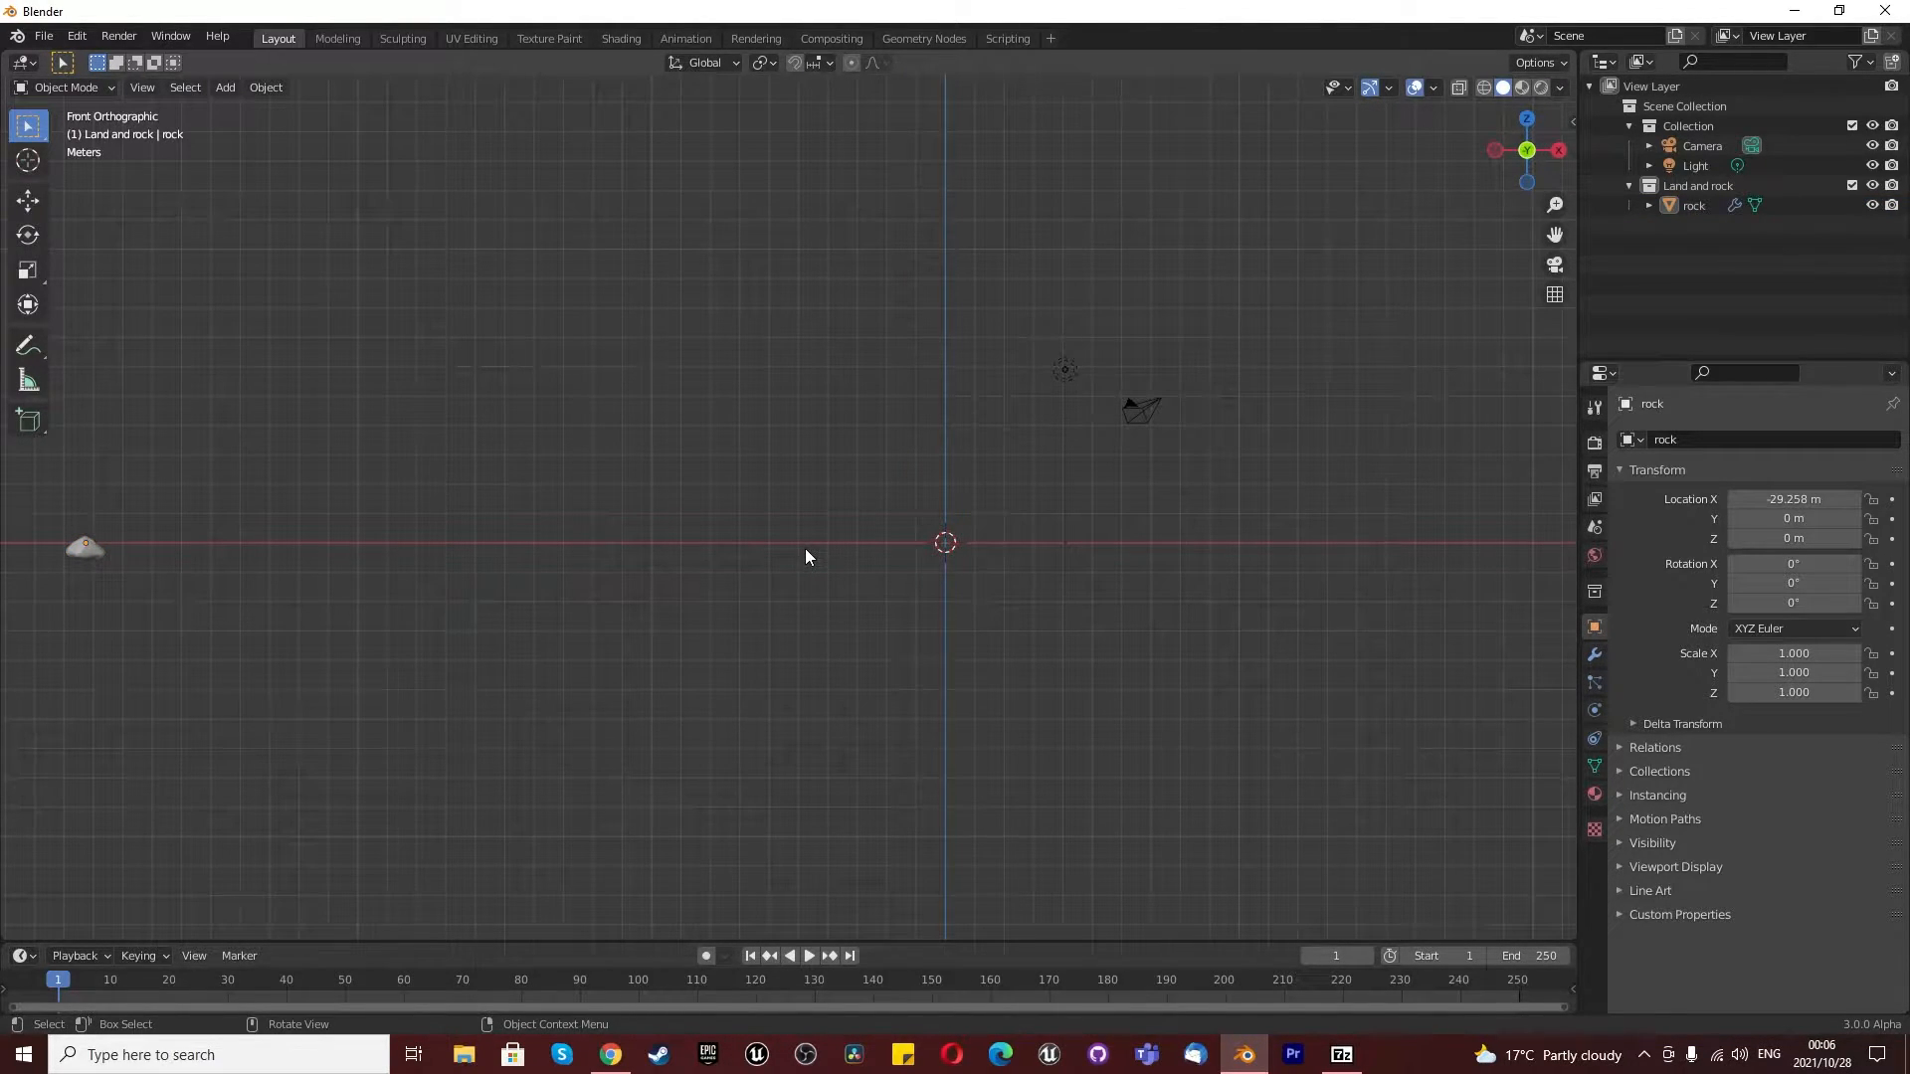
key(shift+a)
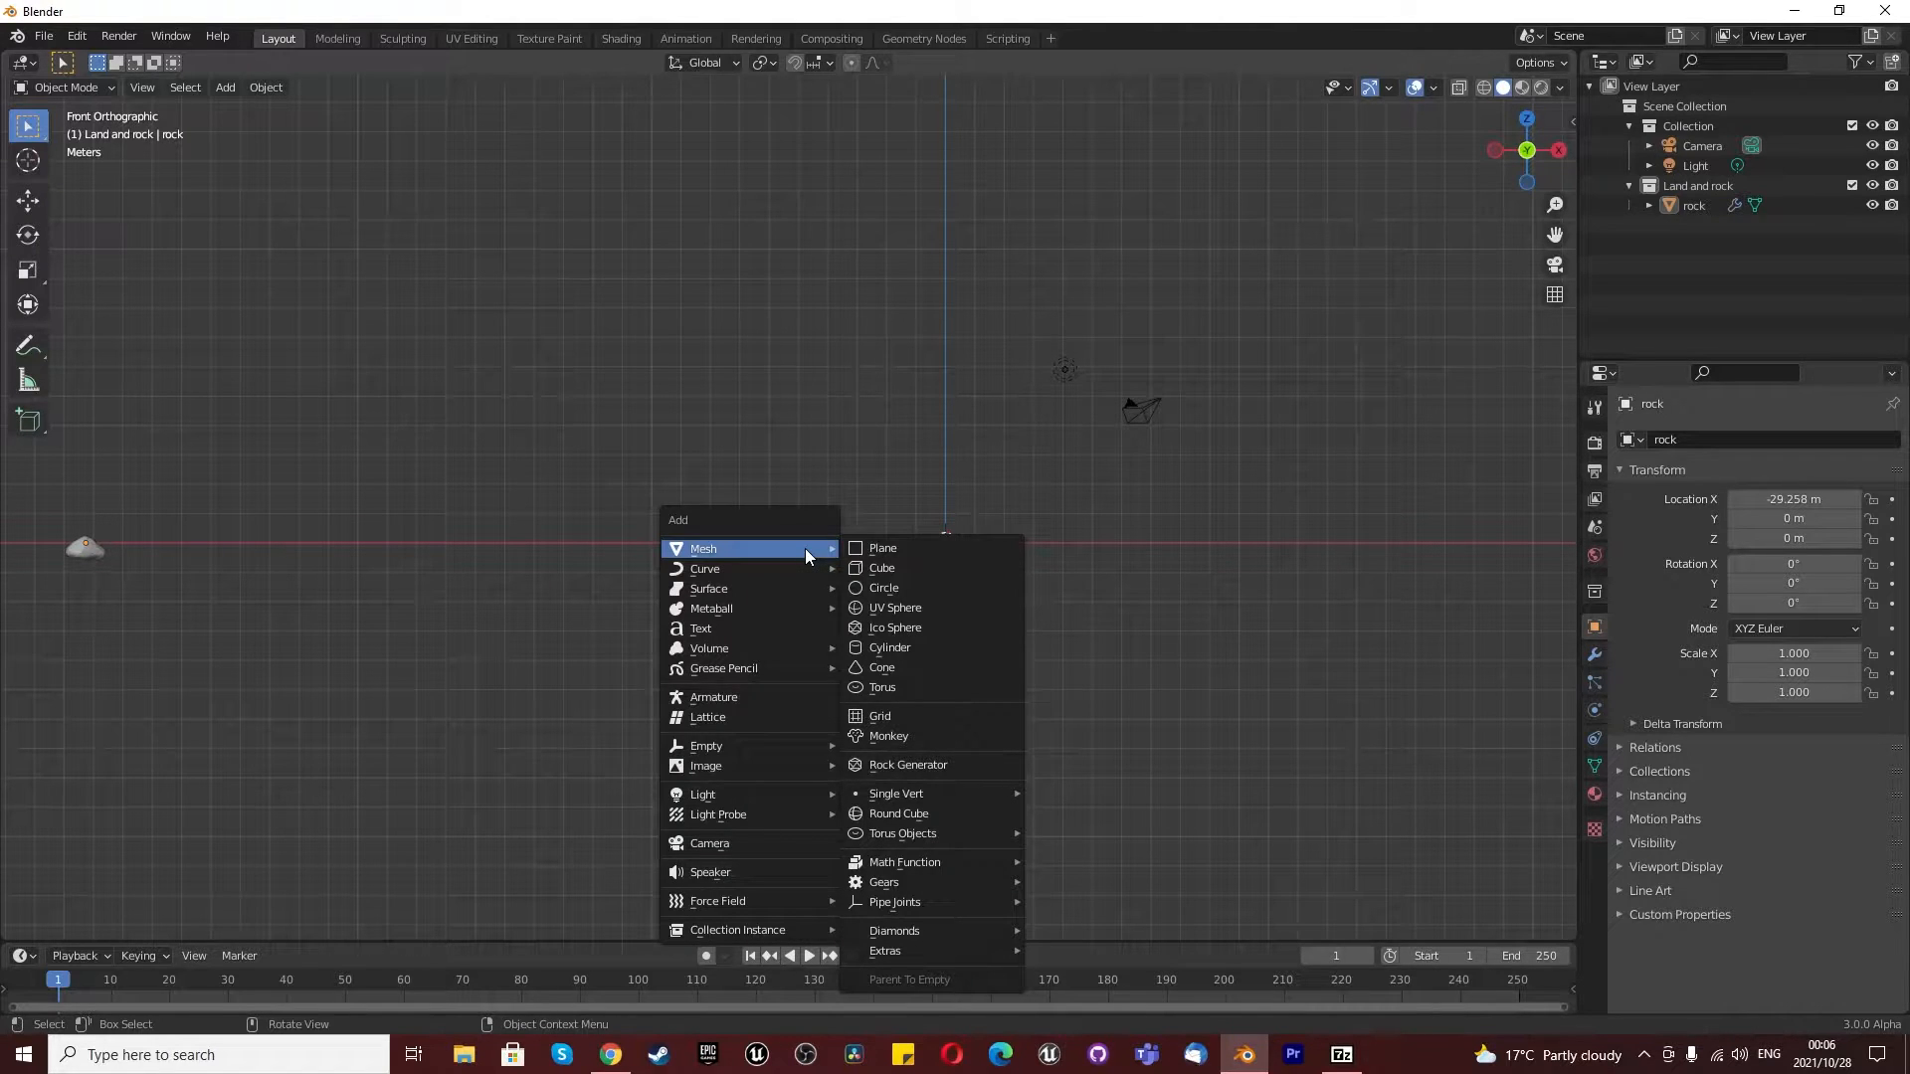
click(847, 550)
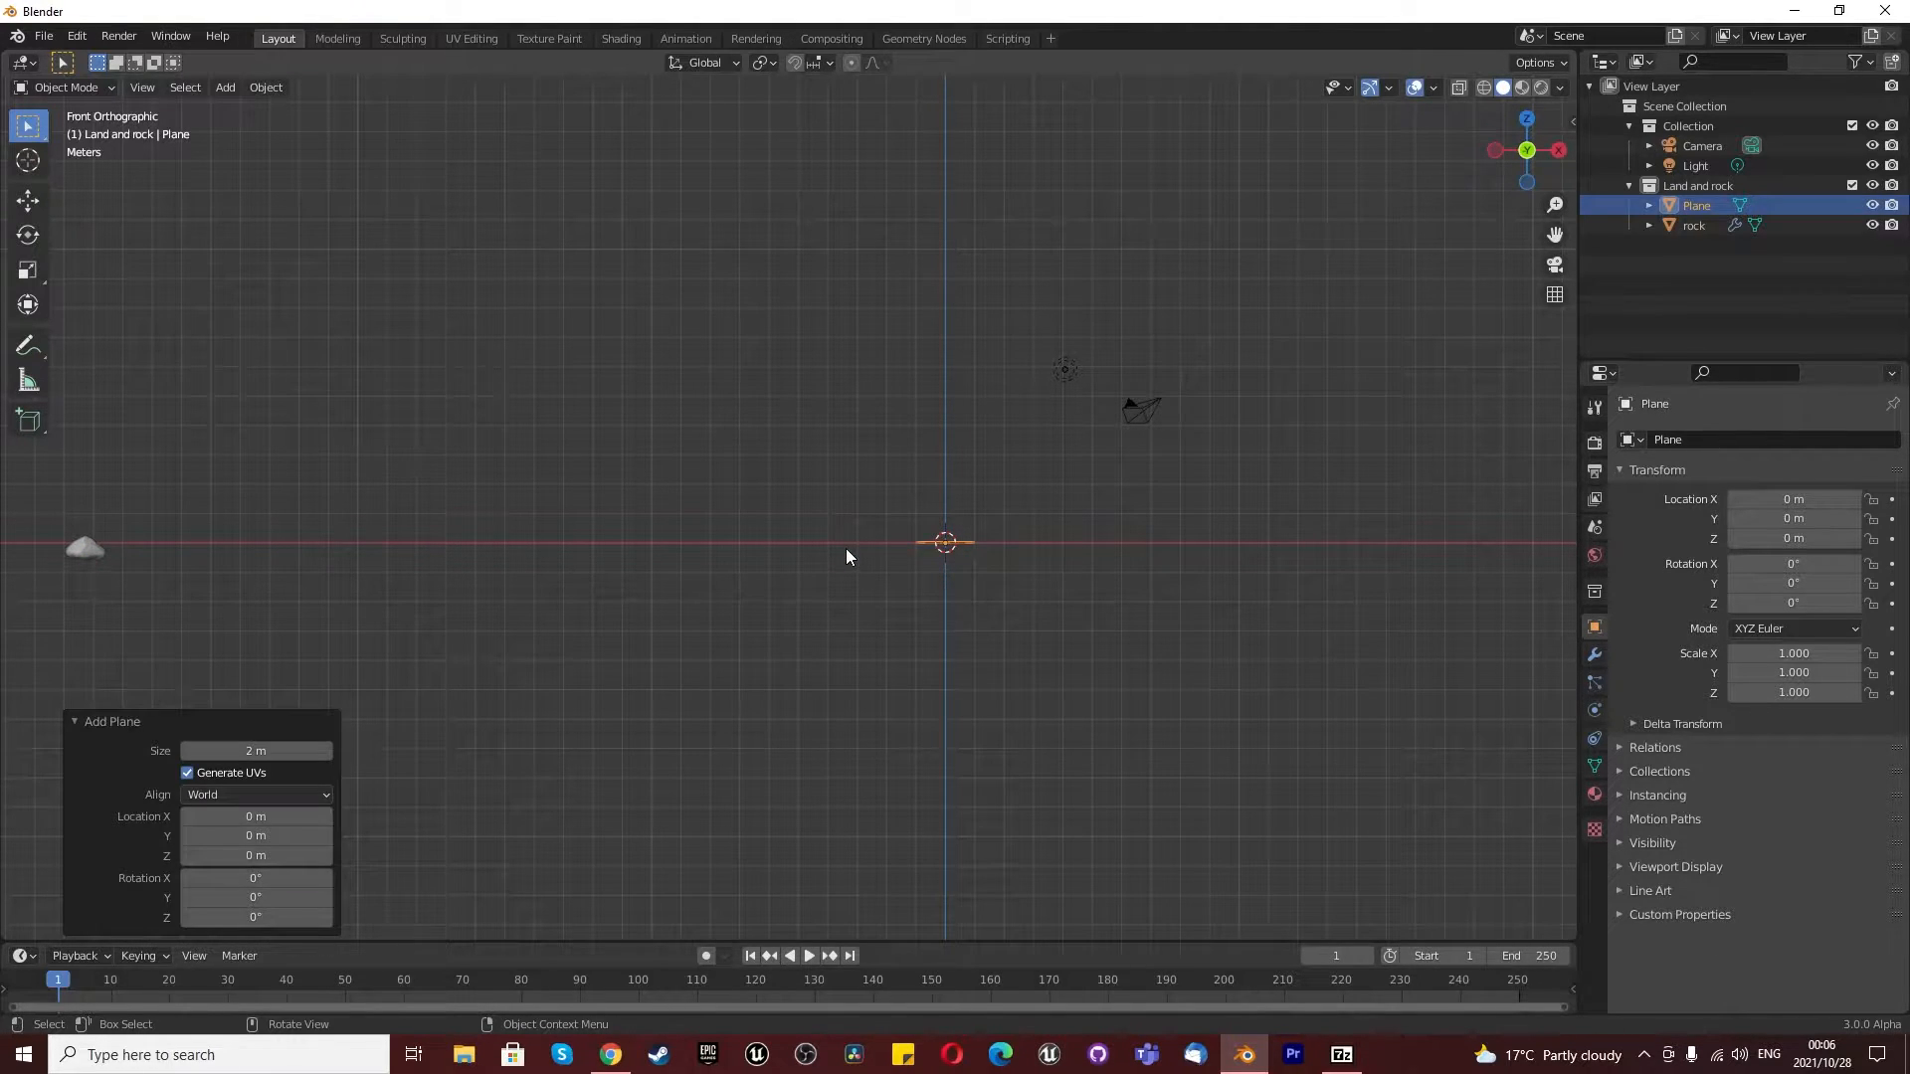
- Subdivide the plane's mesh in Edit Mode with 100 cuts, working from the top view
key(KP_7)
scroll(928, 601, up, 8)
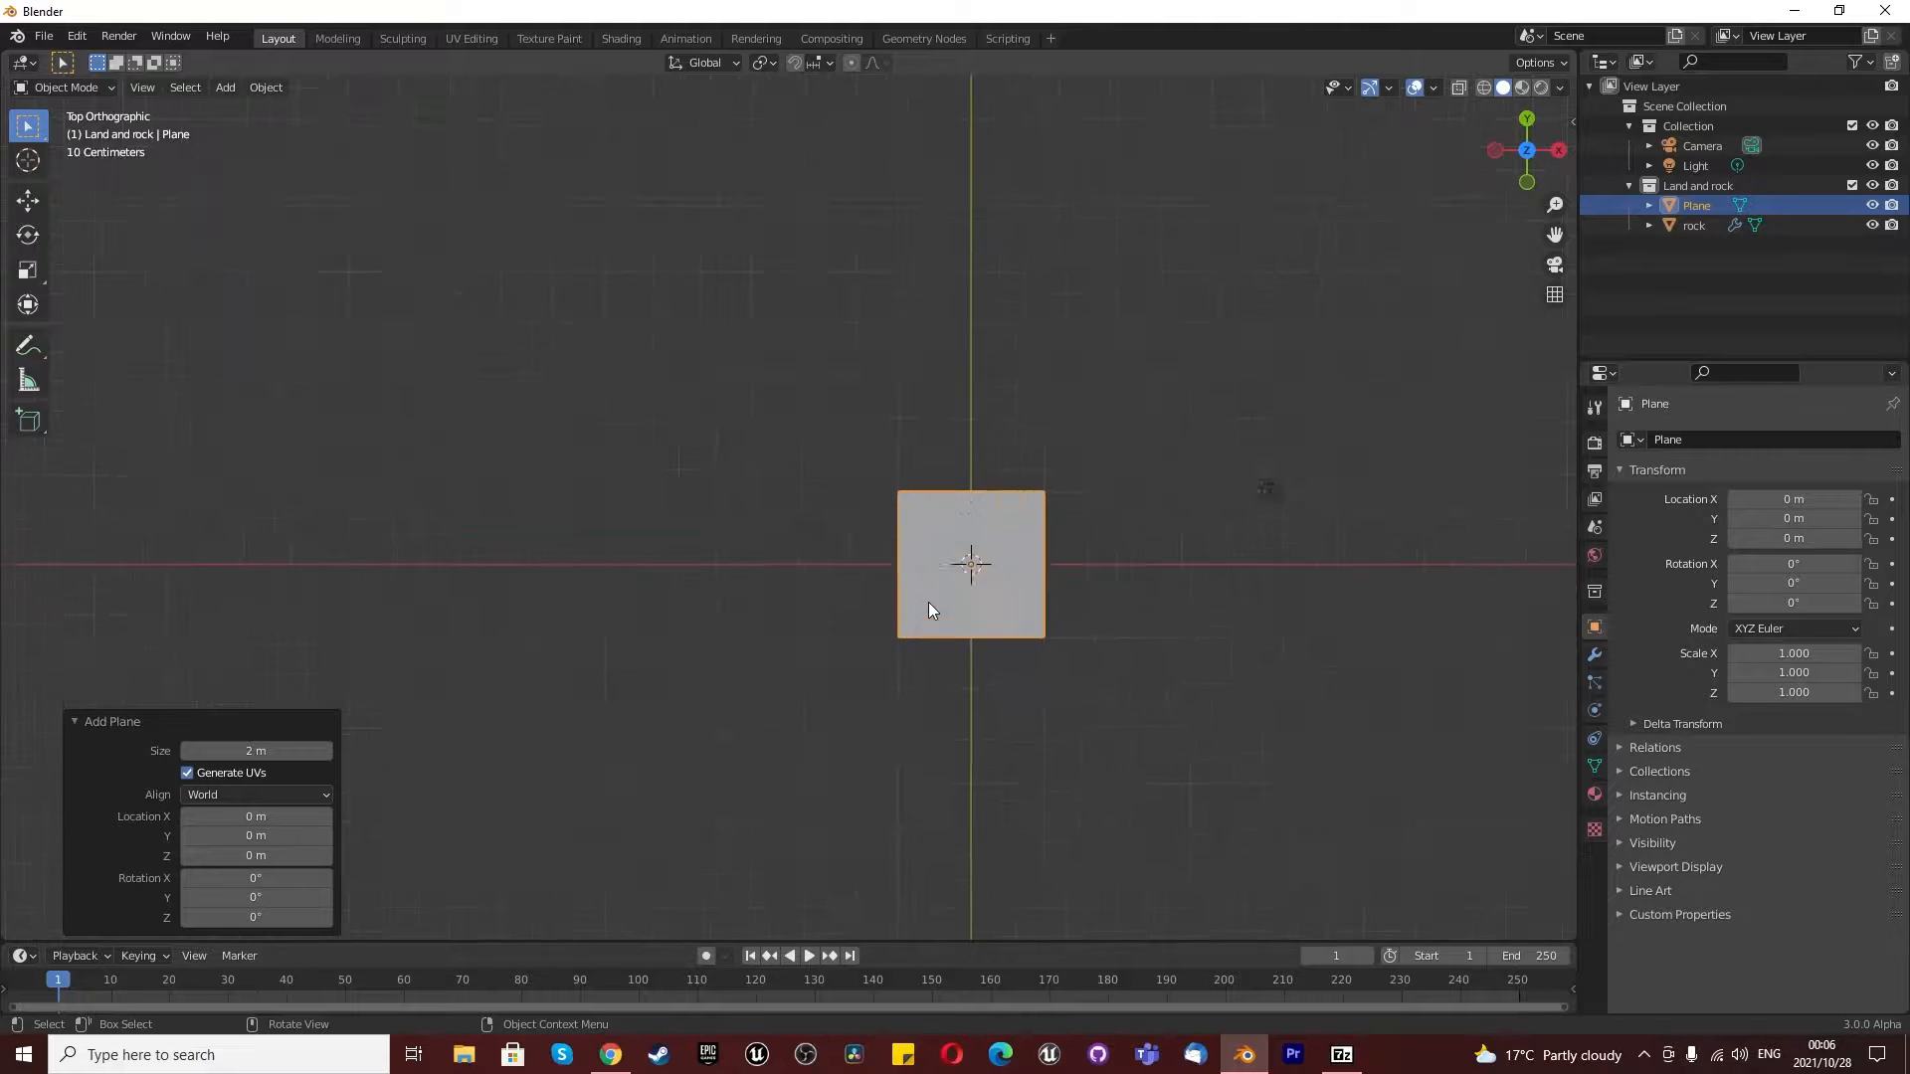
key(Tab)
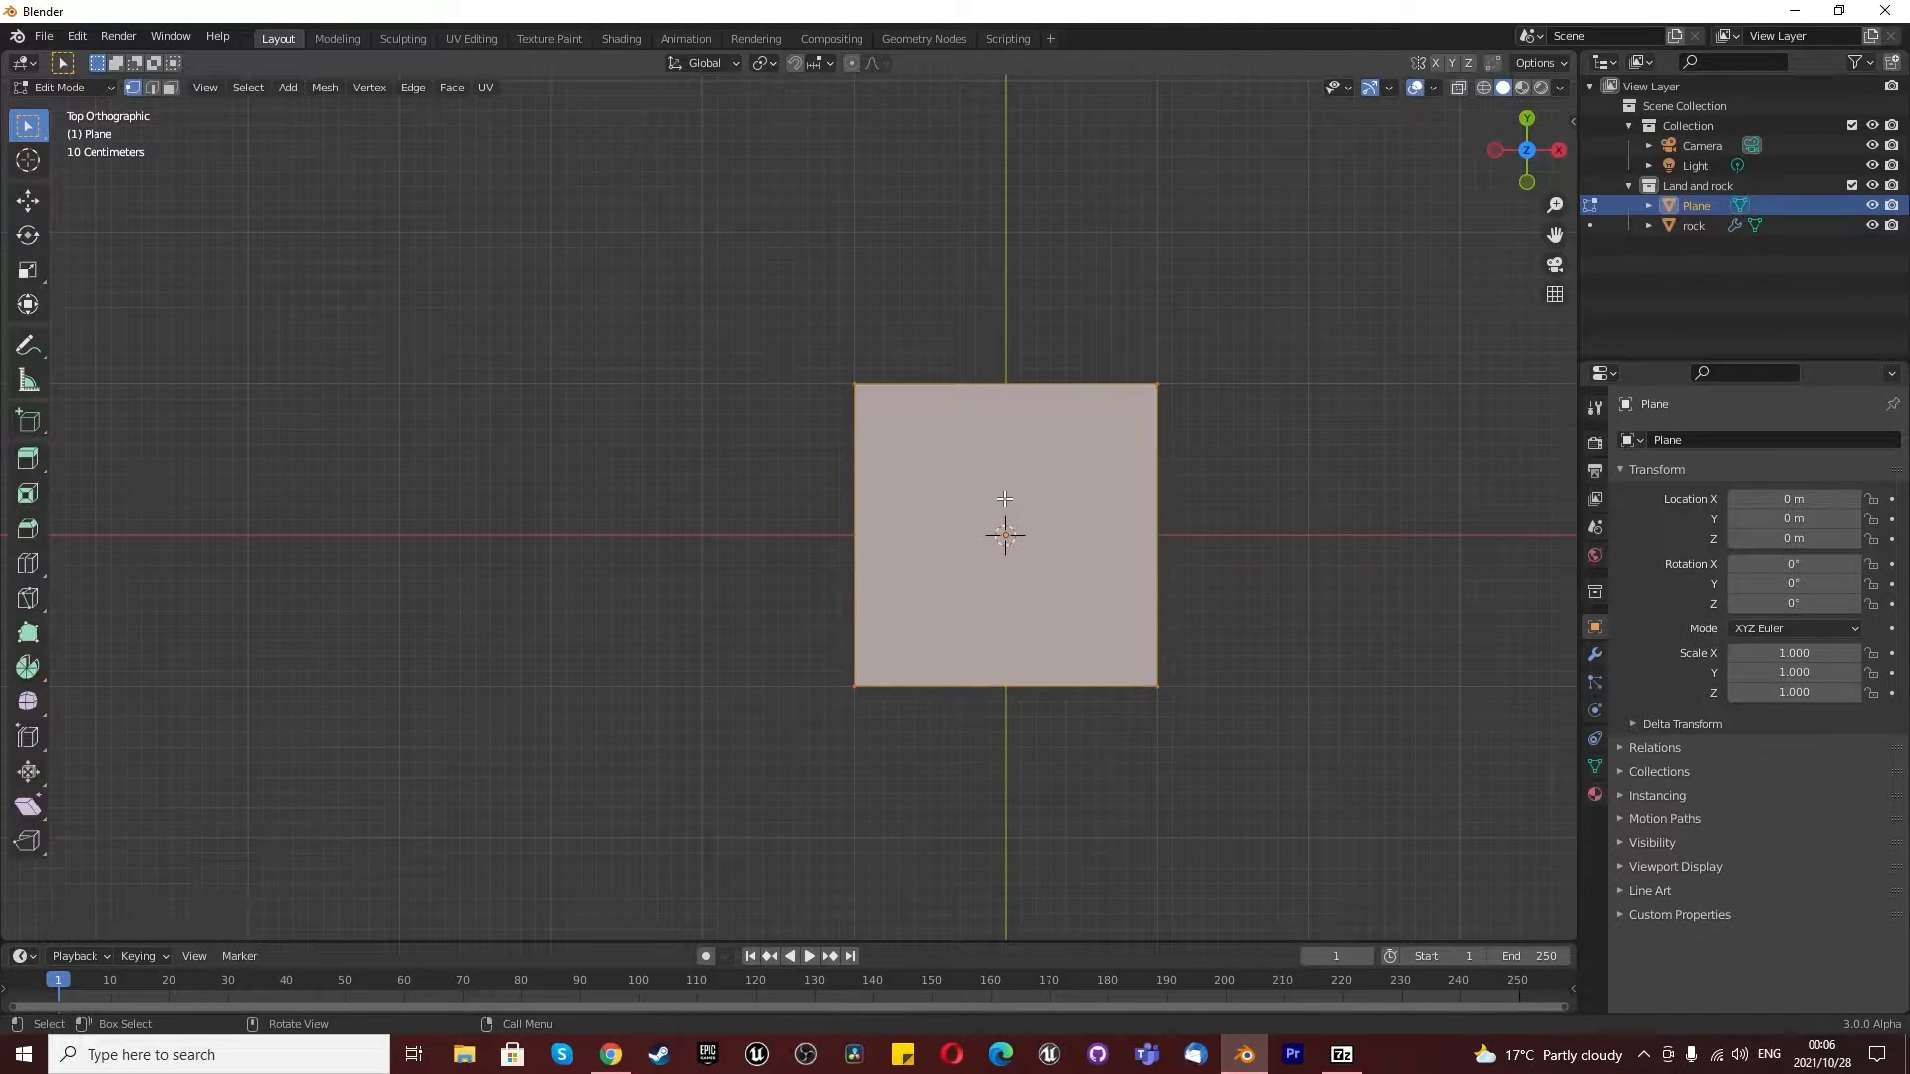
right_click(964, 517)
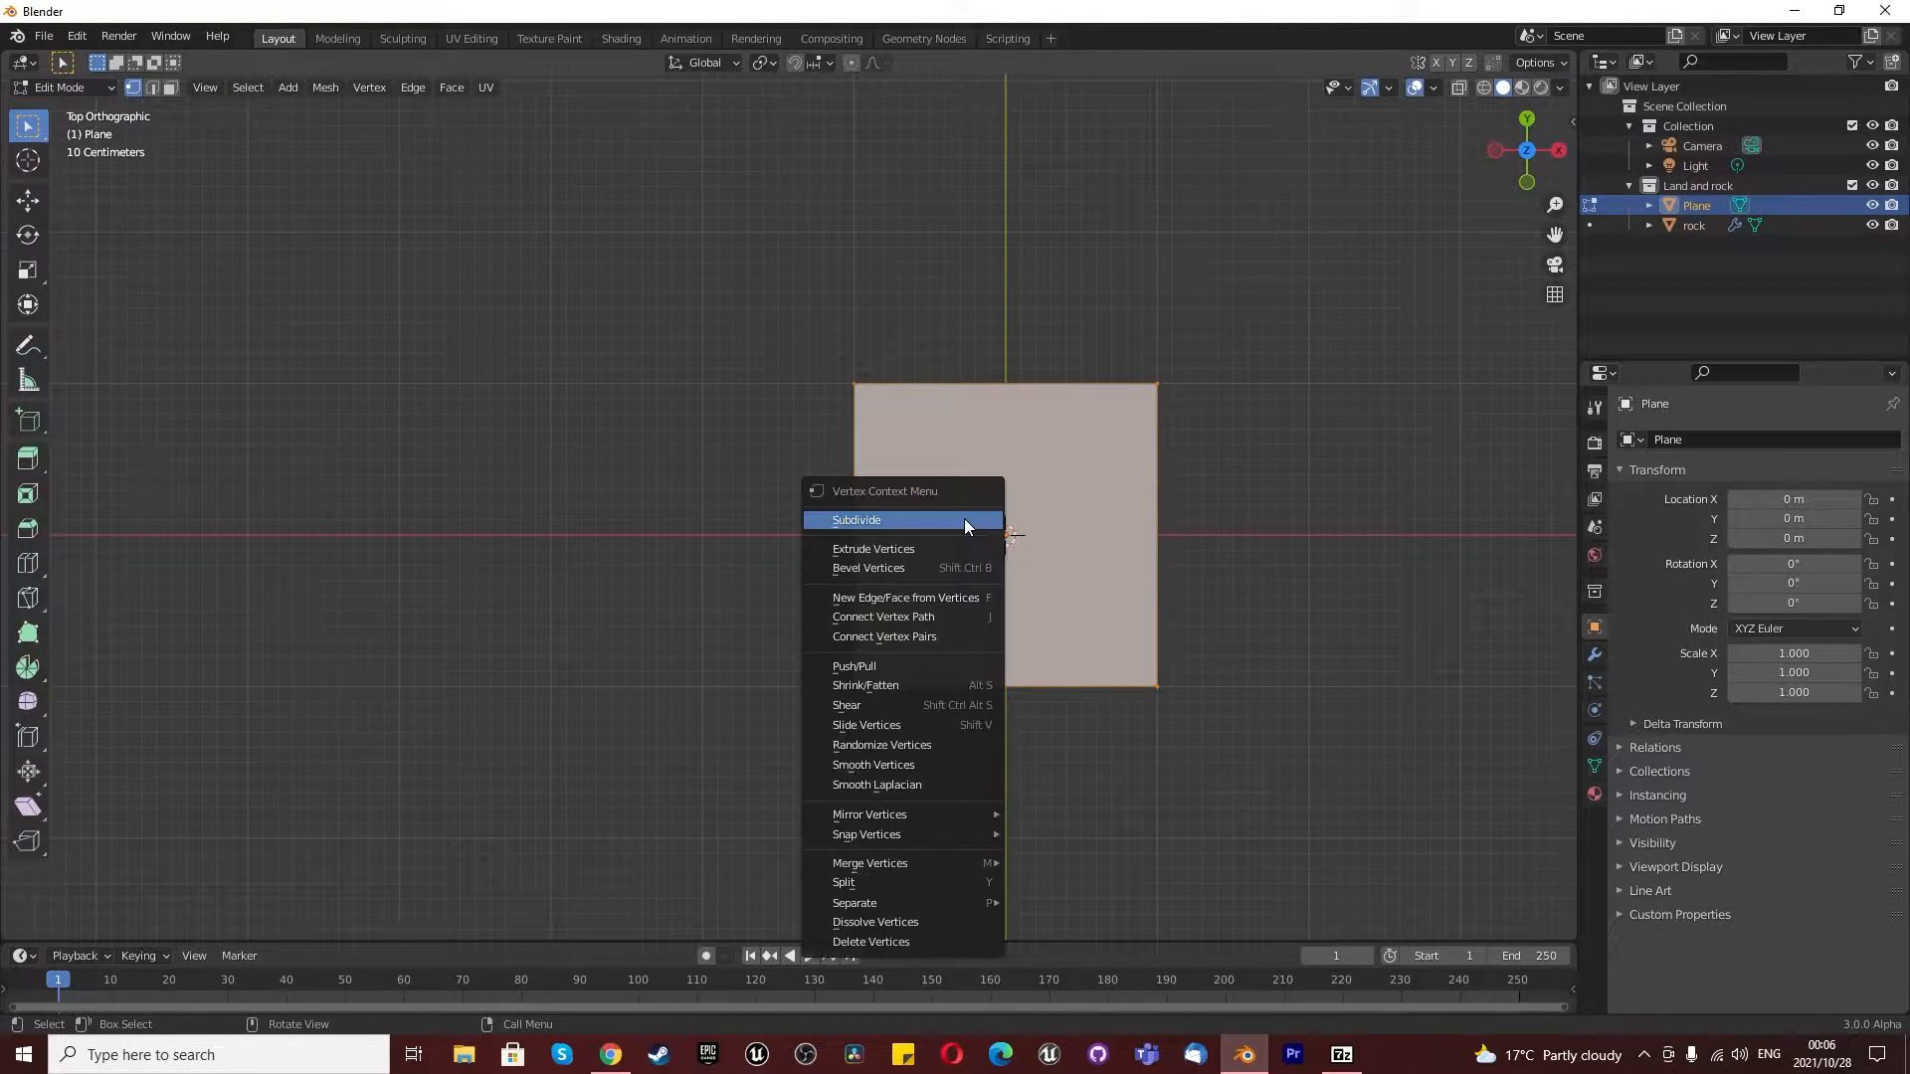
click(963, 518)
click(218, 786)
text(100)
key(Return)
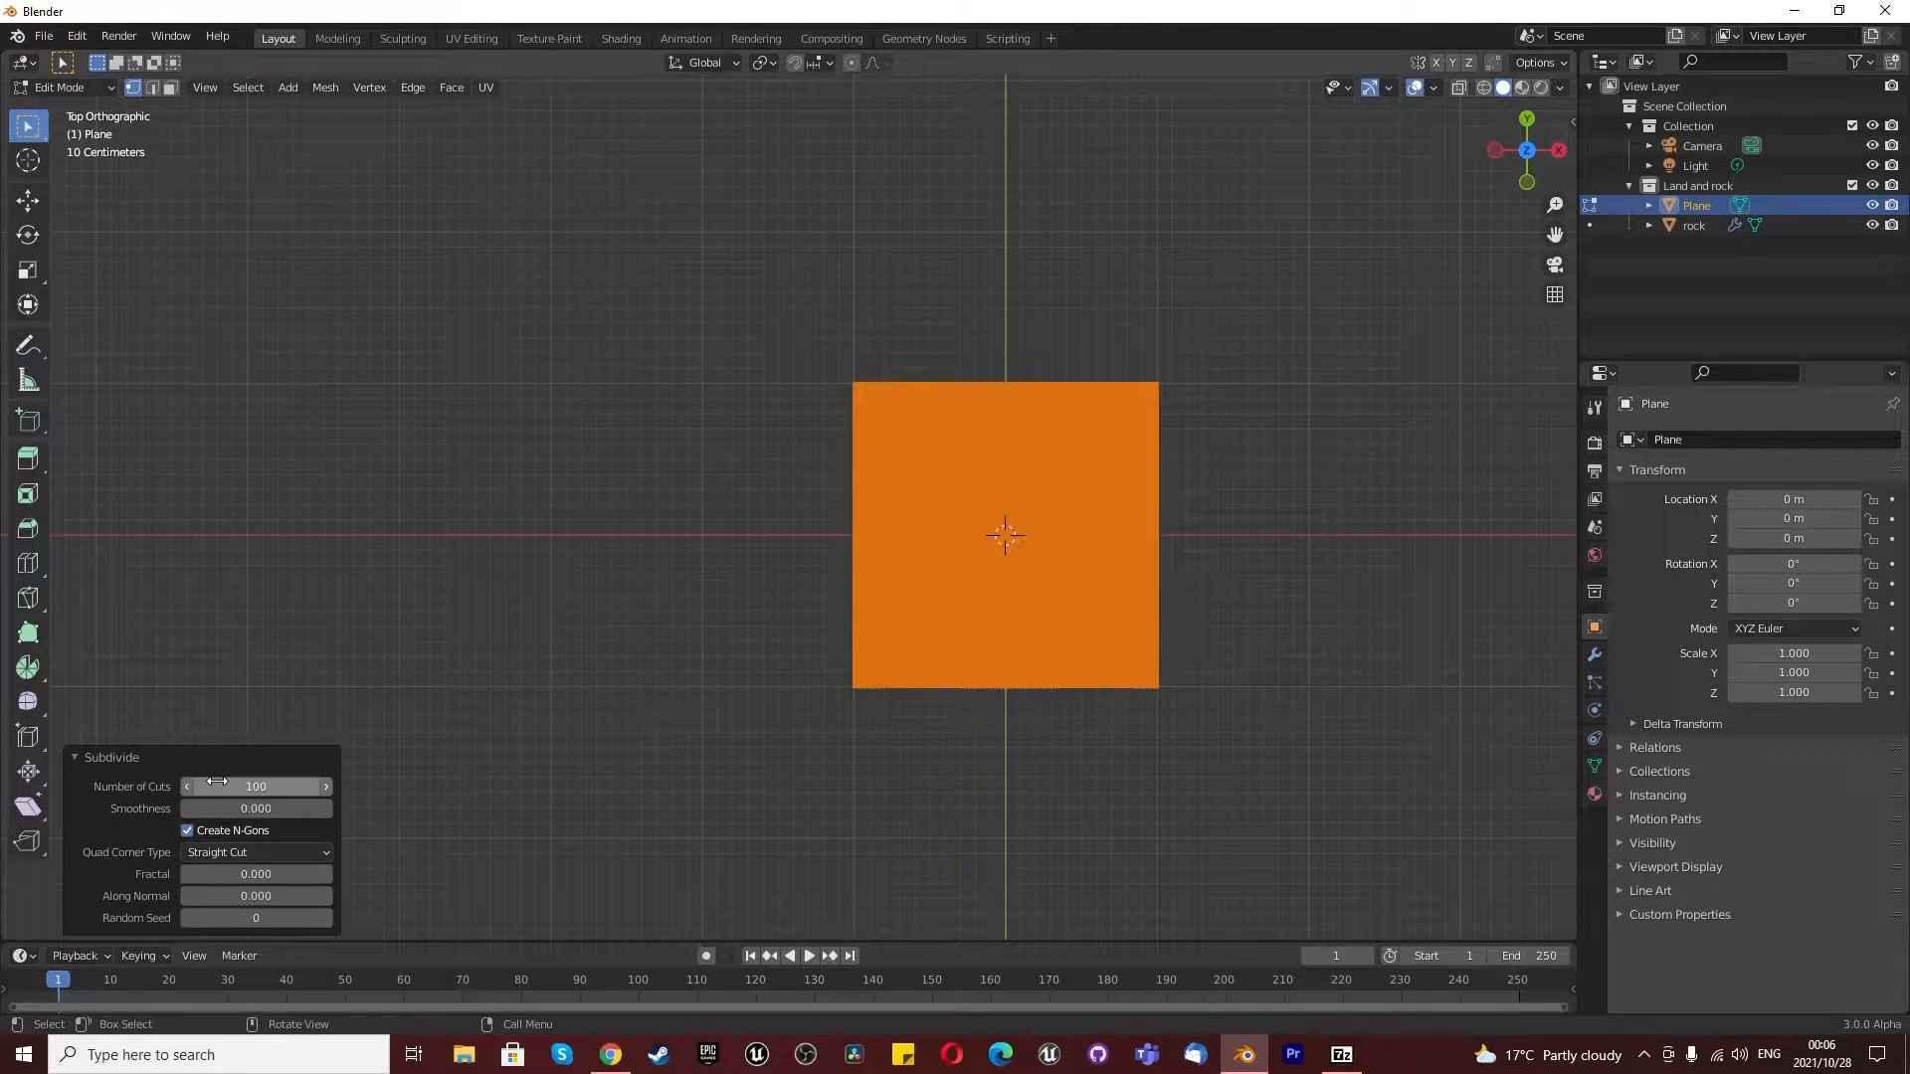
- Scale the subdivided plane's mesh by a factor of 4 and return to Object Mode
key(s)
key(4)
key(Return)
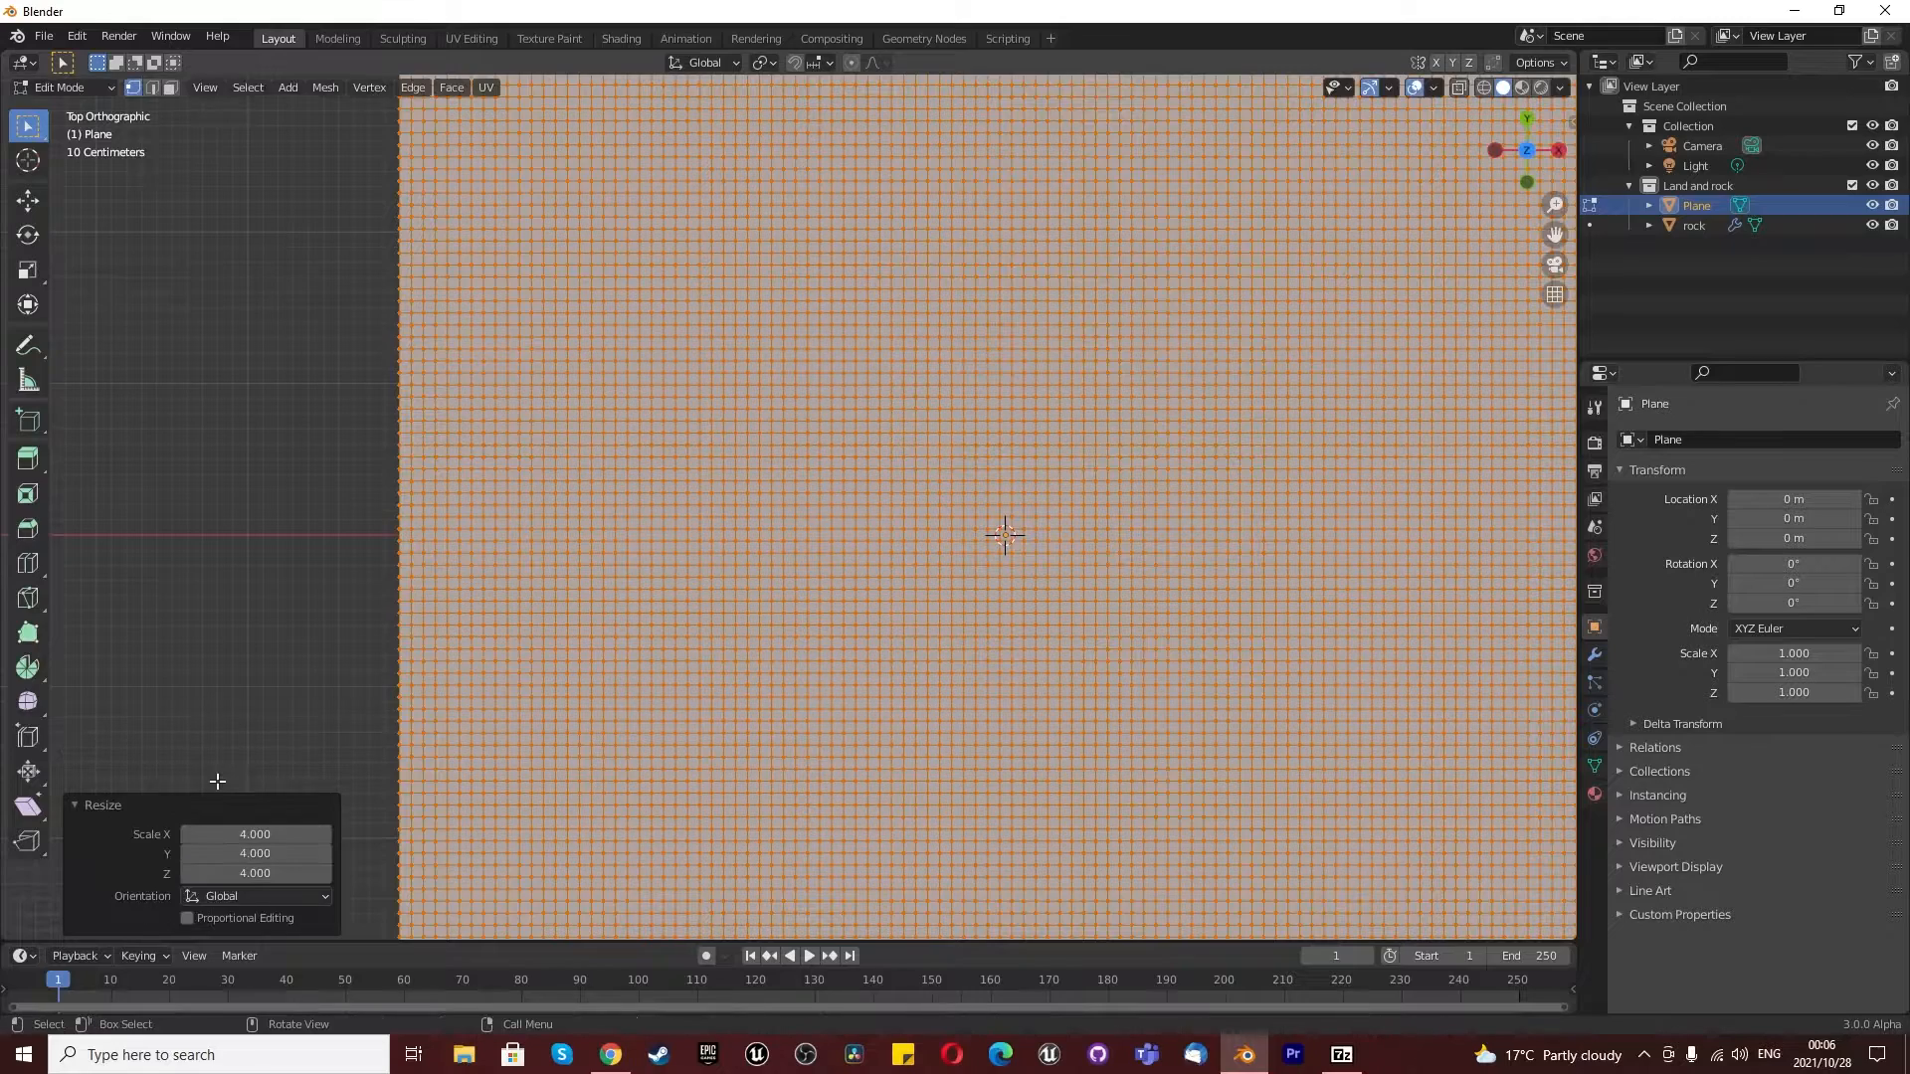
scroll(220, 781, down, 5)
key(Tab)
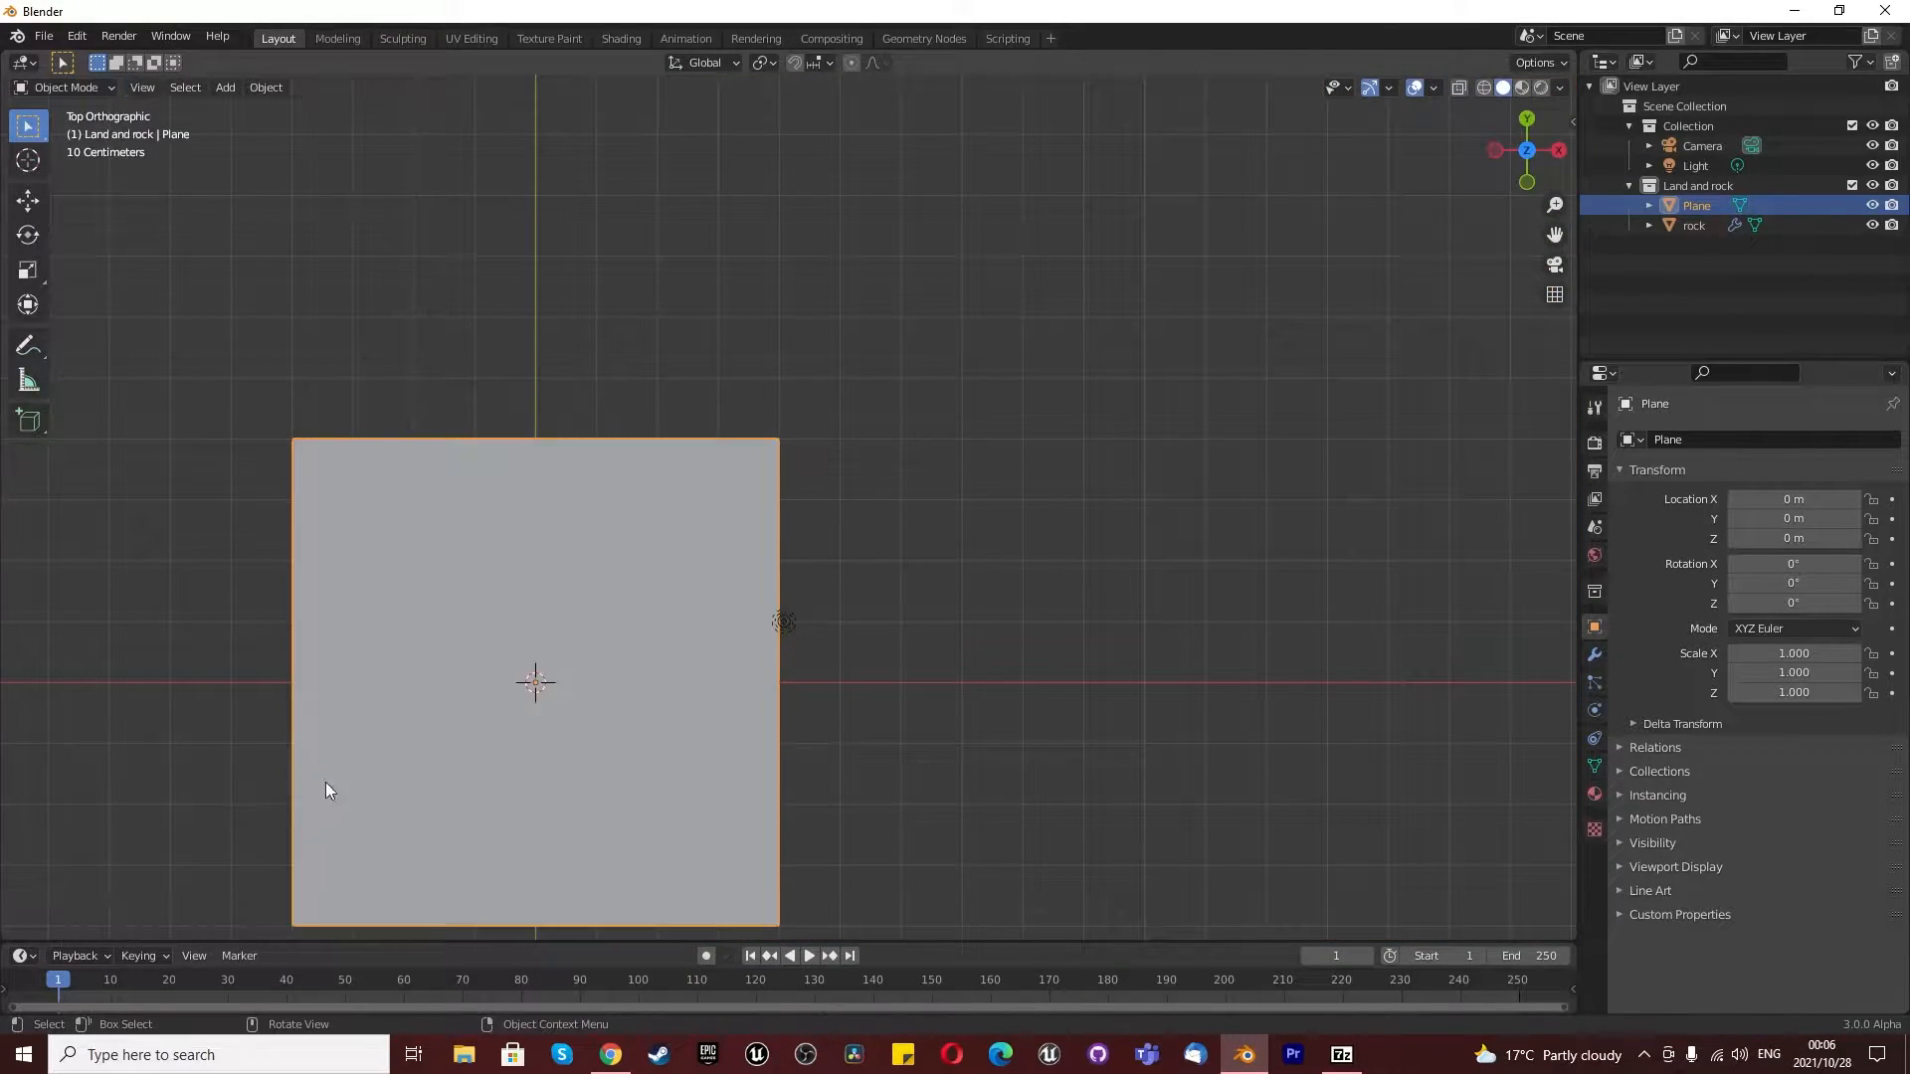
- Add a Subdivision Surface modifier to the plane, set to Simple with 2 viewport levels and 2 render levels
middle_drag(398, 521, 756, 527)
click(1594, 654)
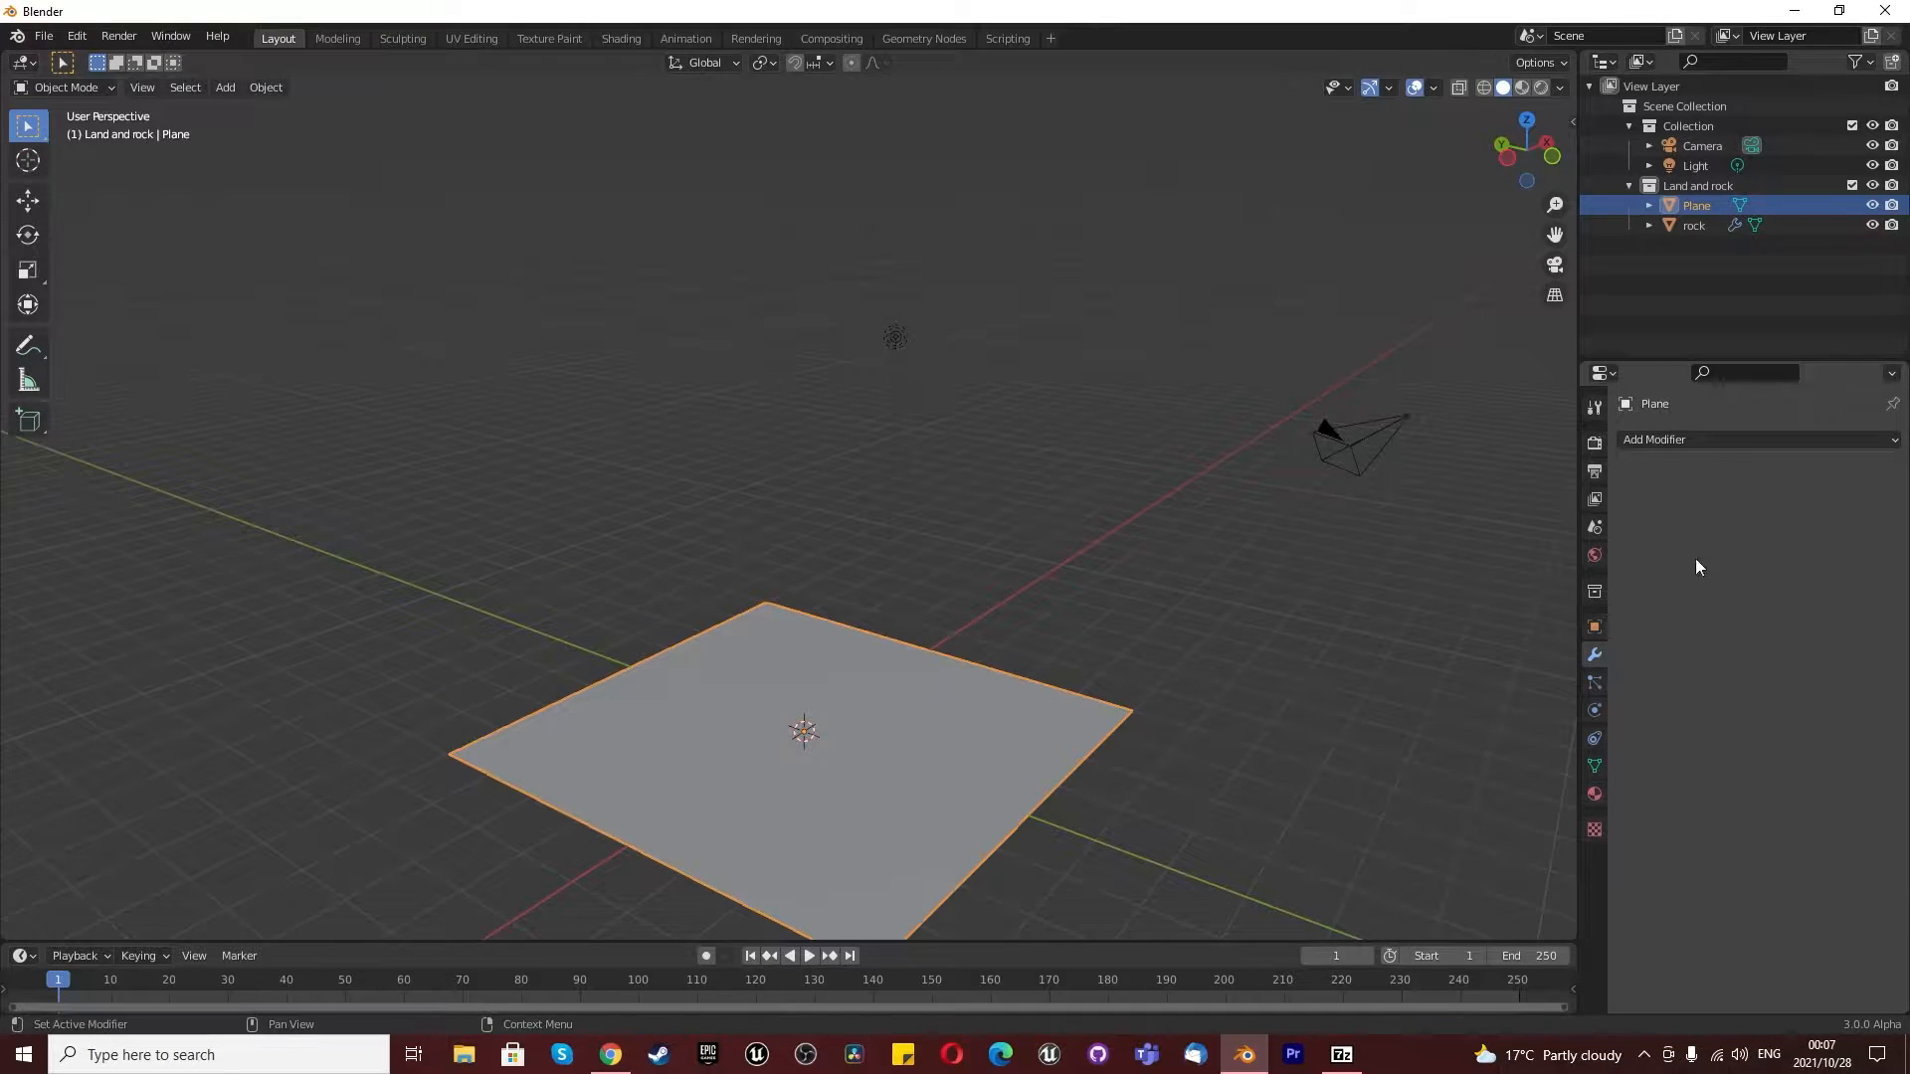
click(1692, 438)
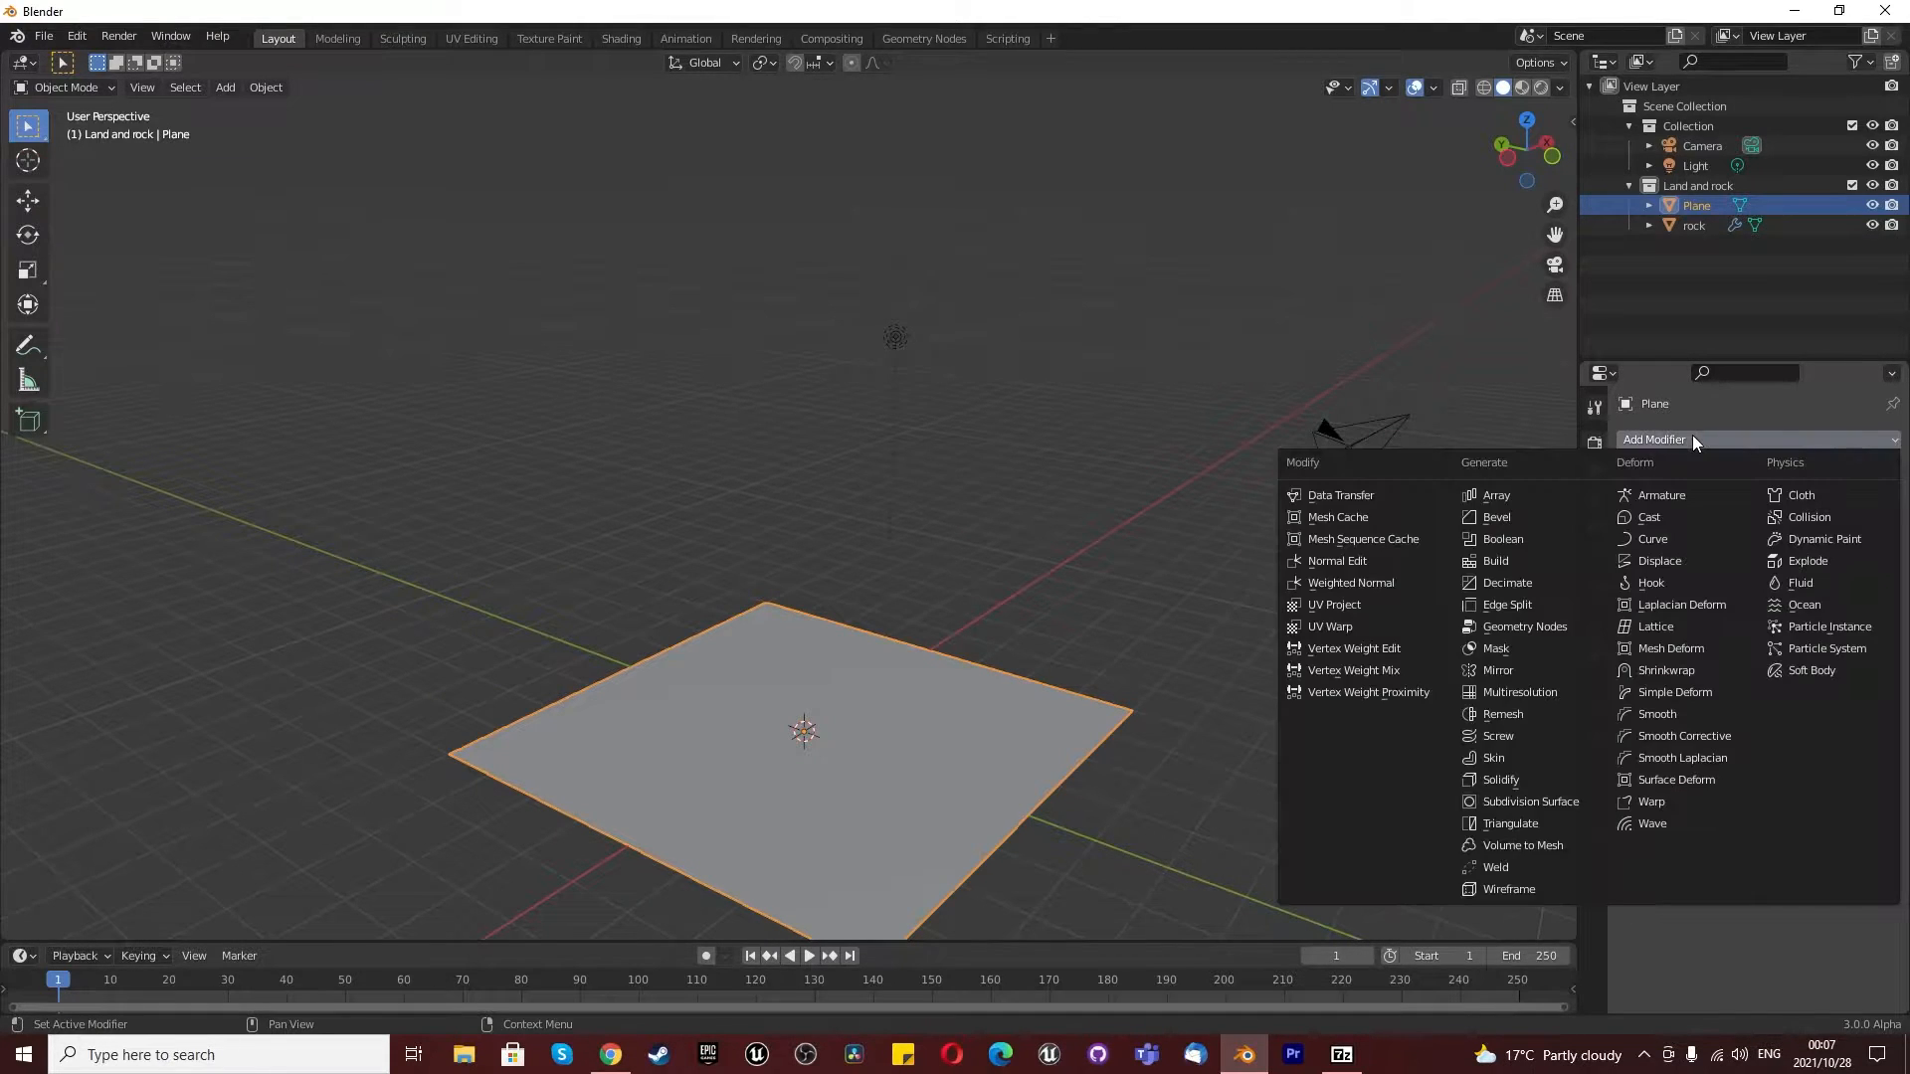
click(1546, 801)
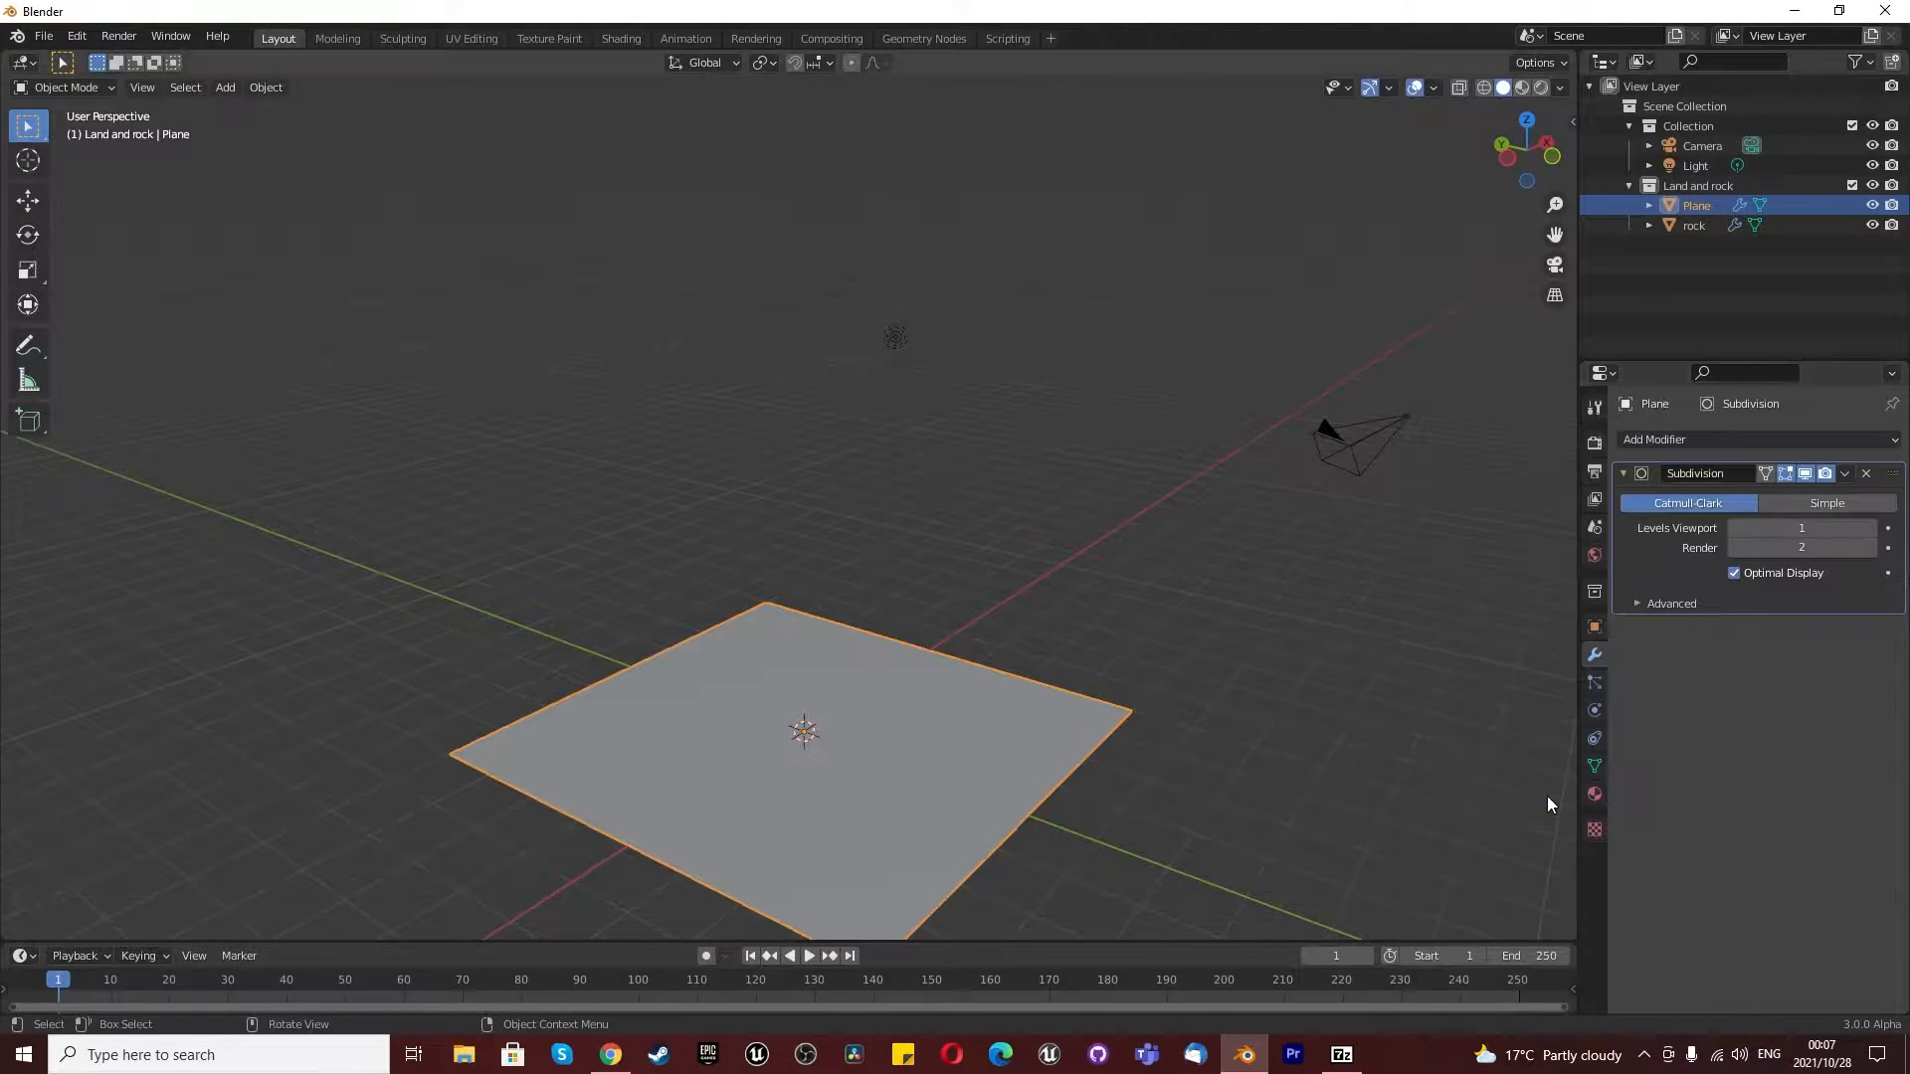
click(1804, 506)
click(1808, 528)
text(2)
key(Return)
click(1810, 546)
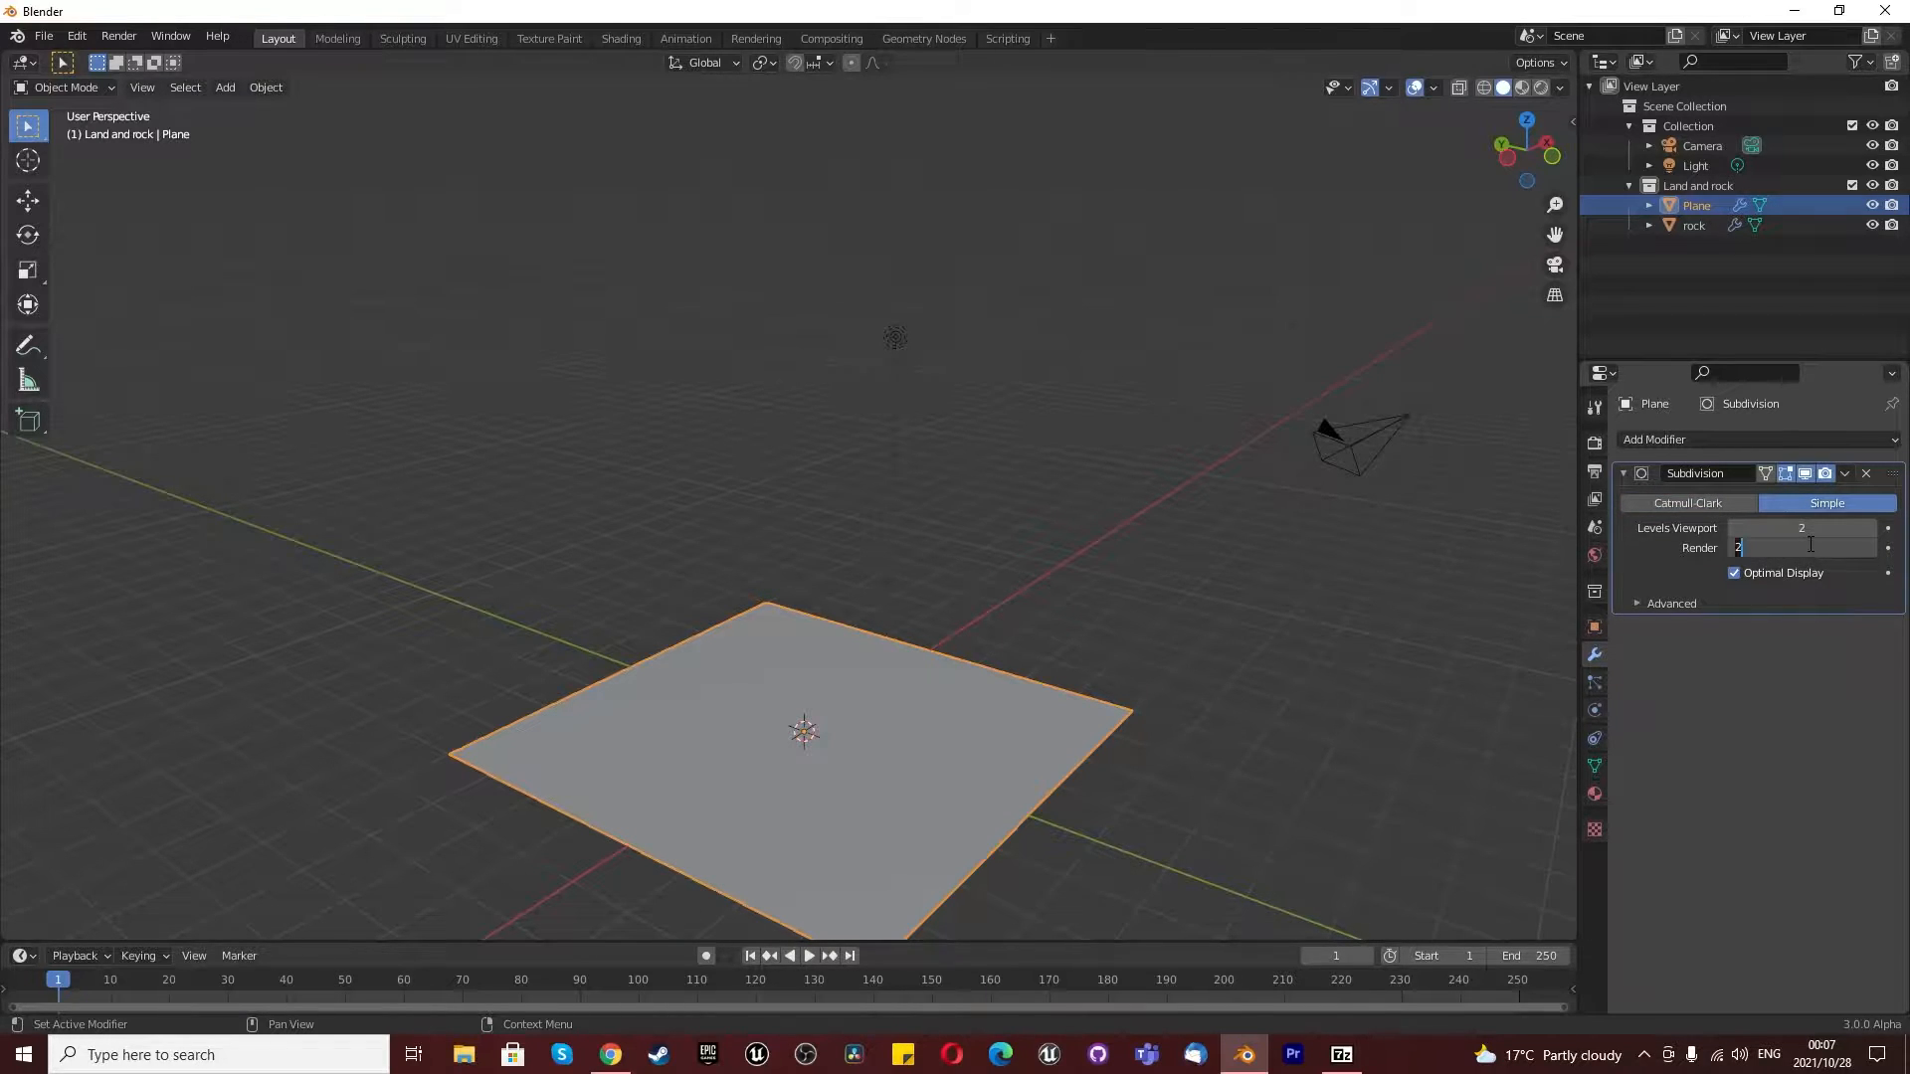
key(Return)
click(1623, 475)
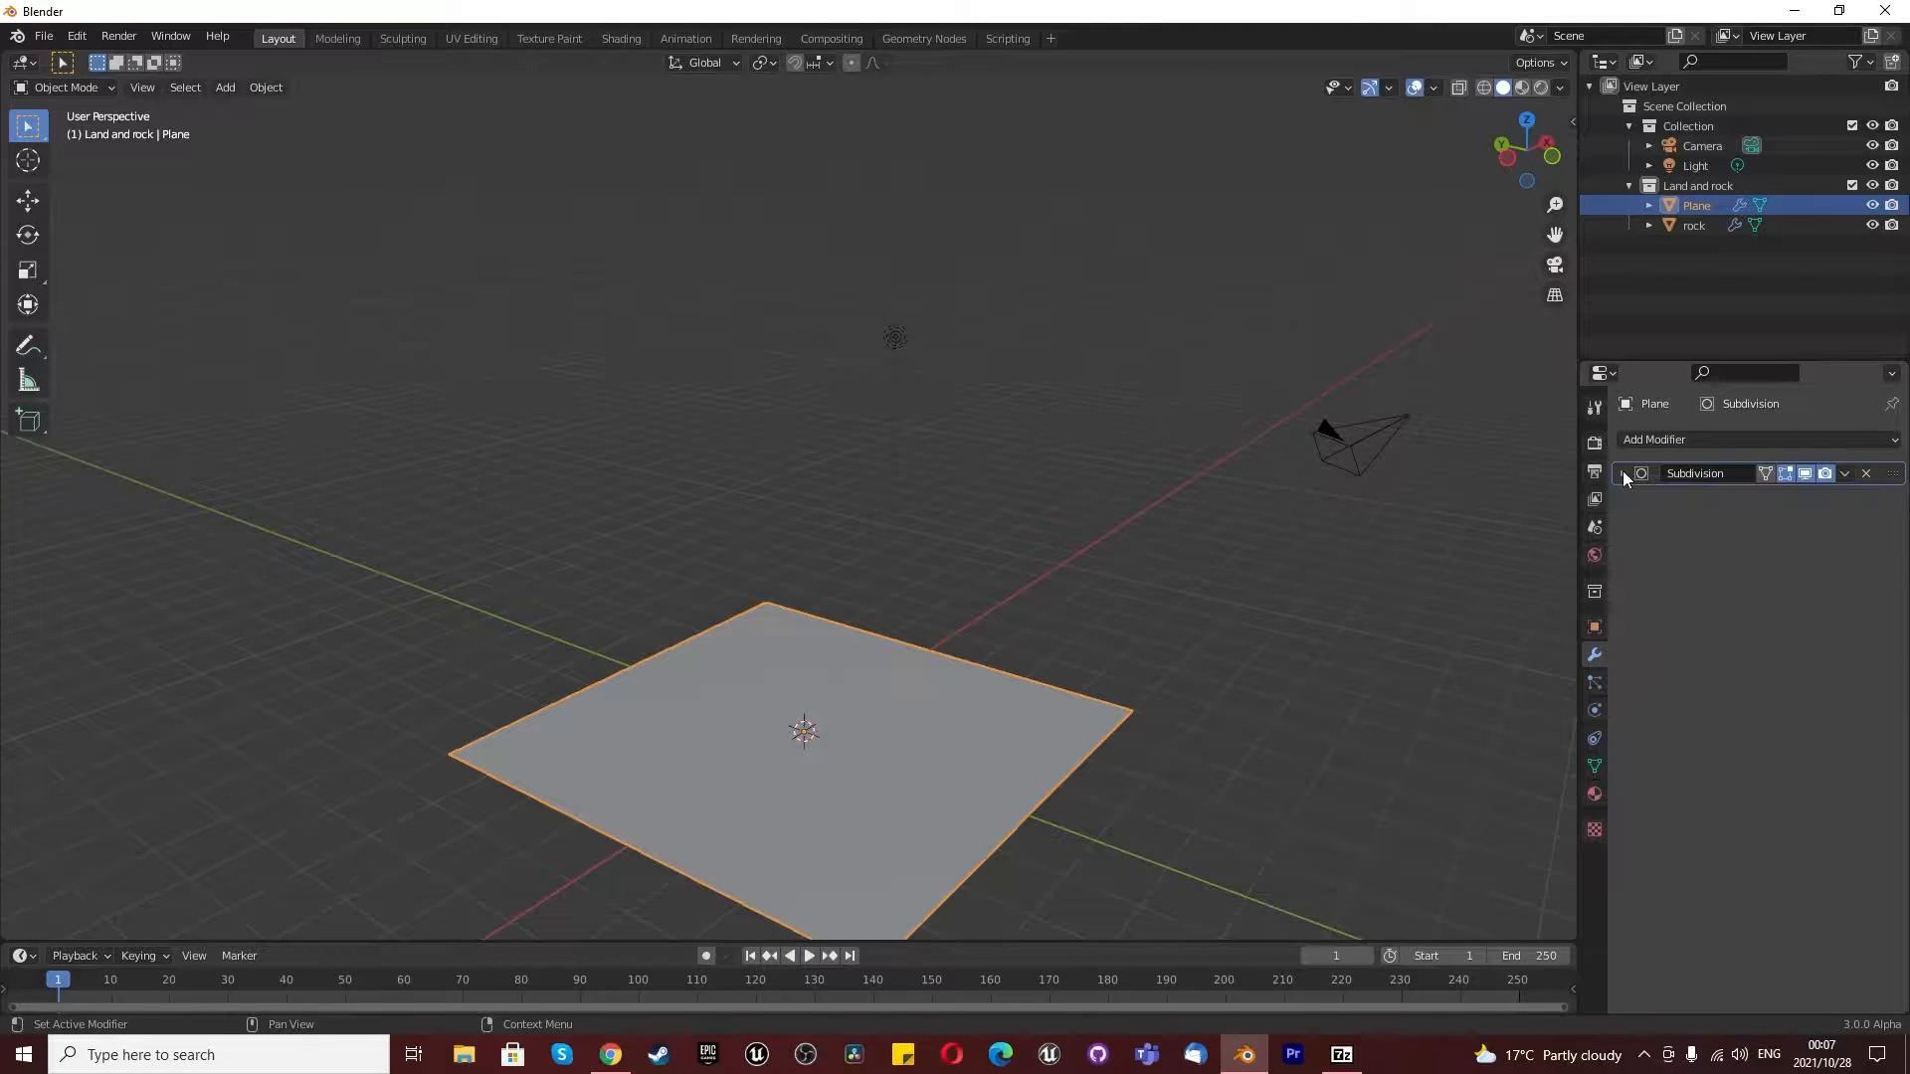
- Add a Displace modifier to the plane and give it a new texture
middle_drag(1442, 557, 793, 659)
scroll(1028, 560, up, 4)
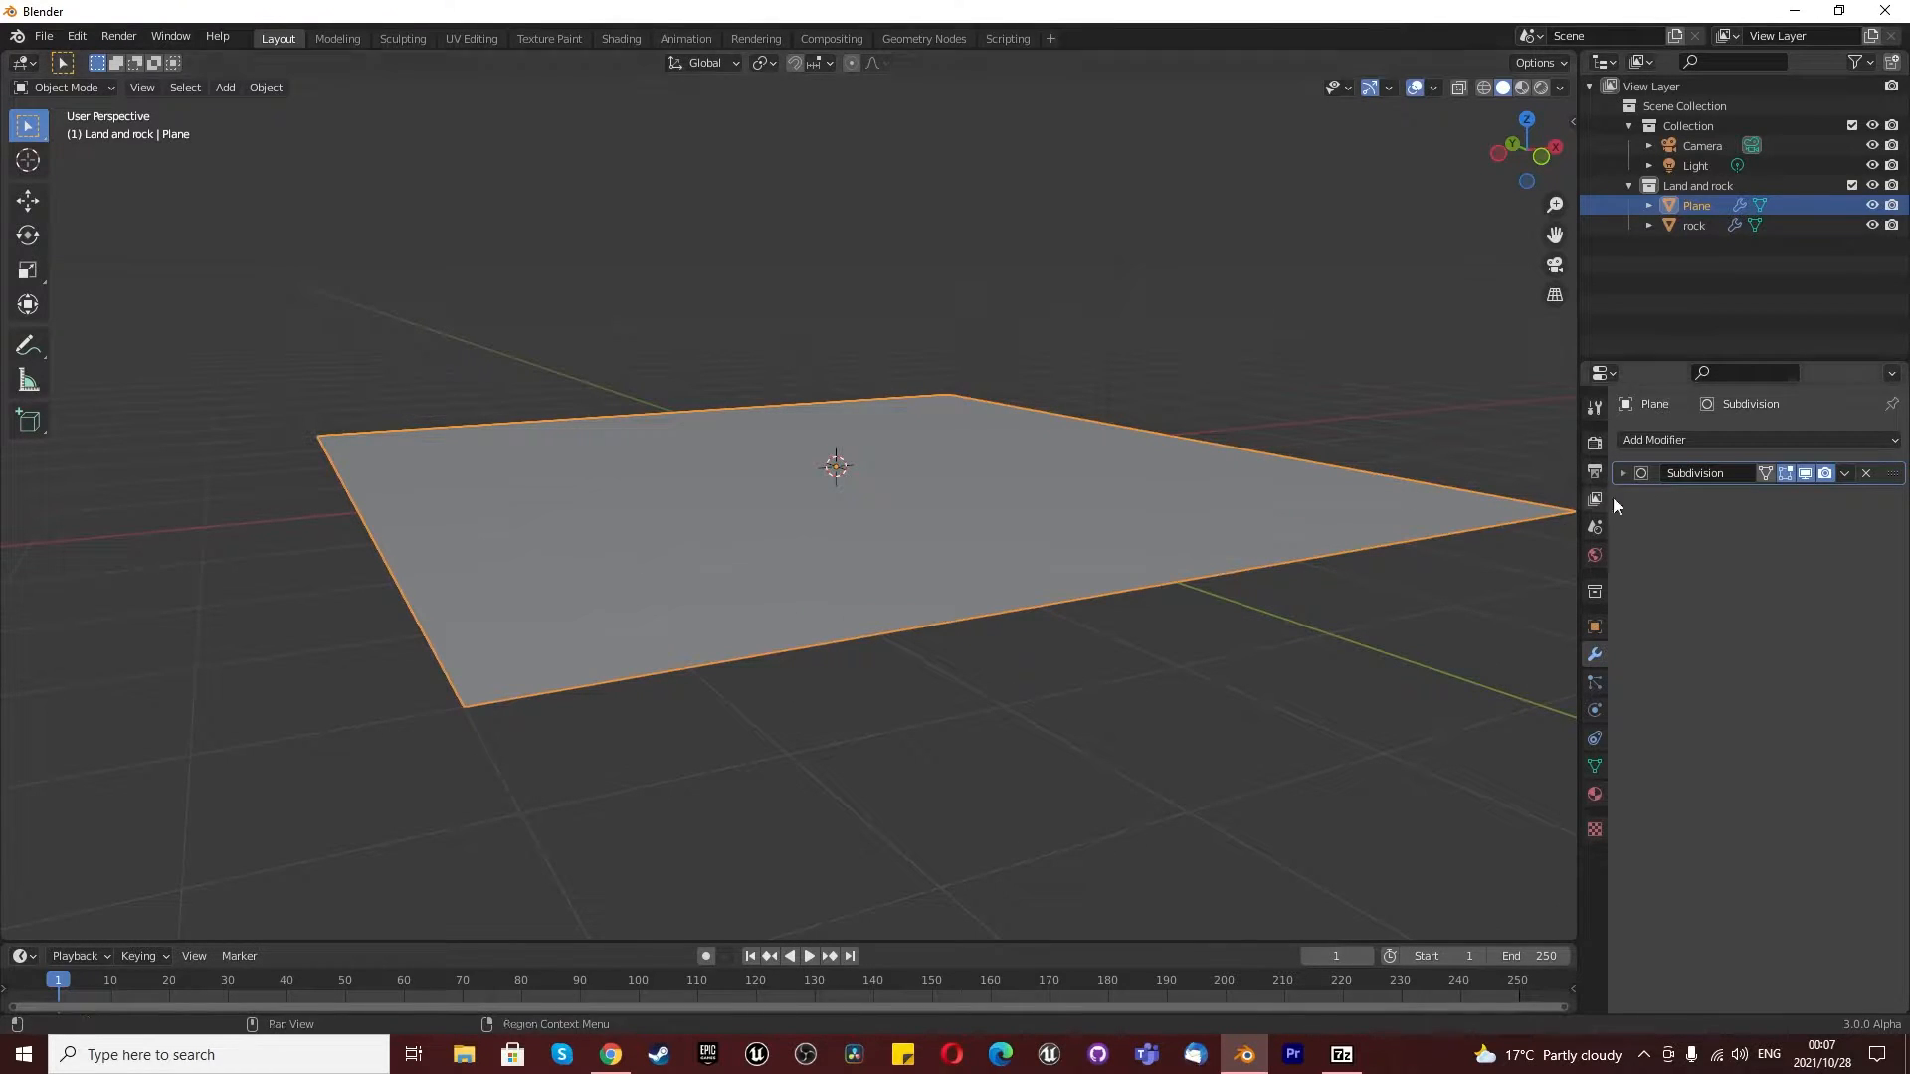
click(1676, 441)
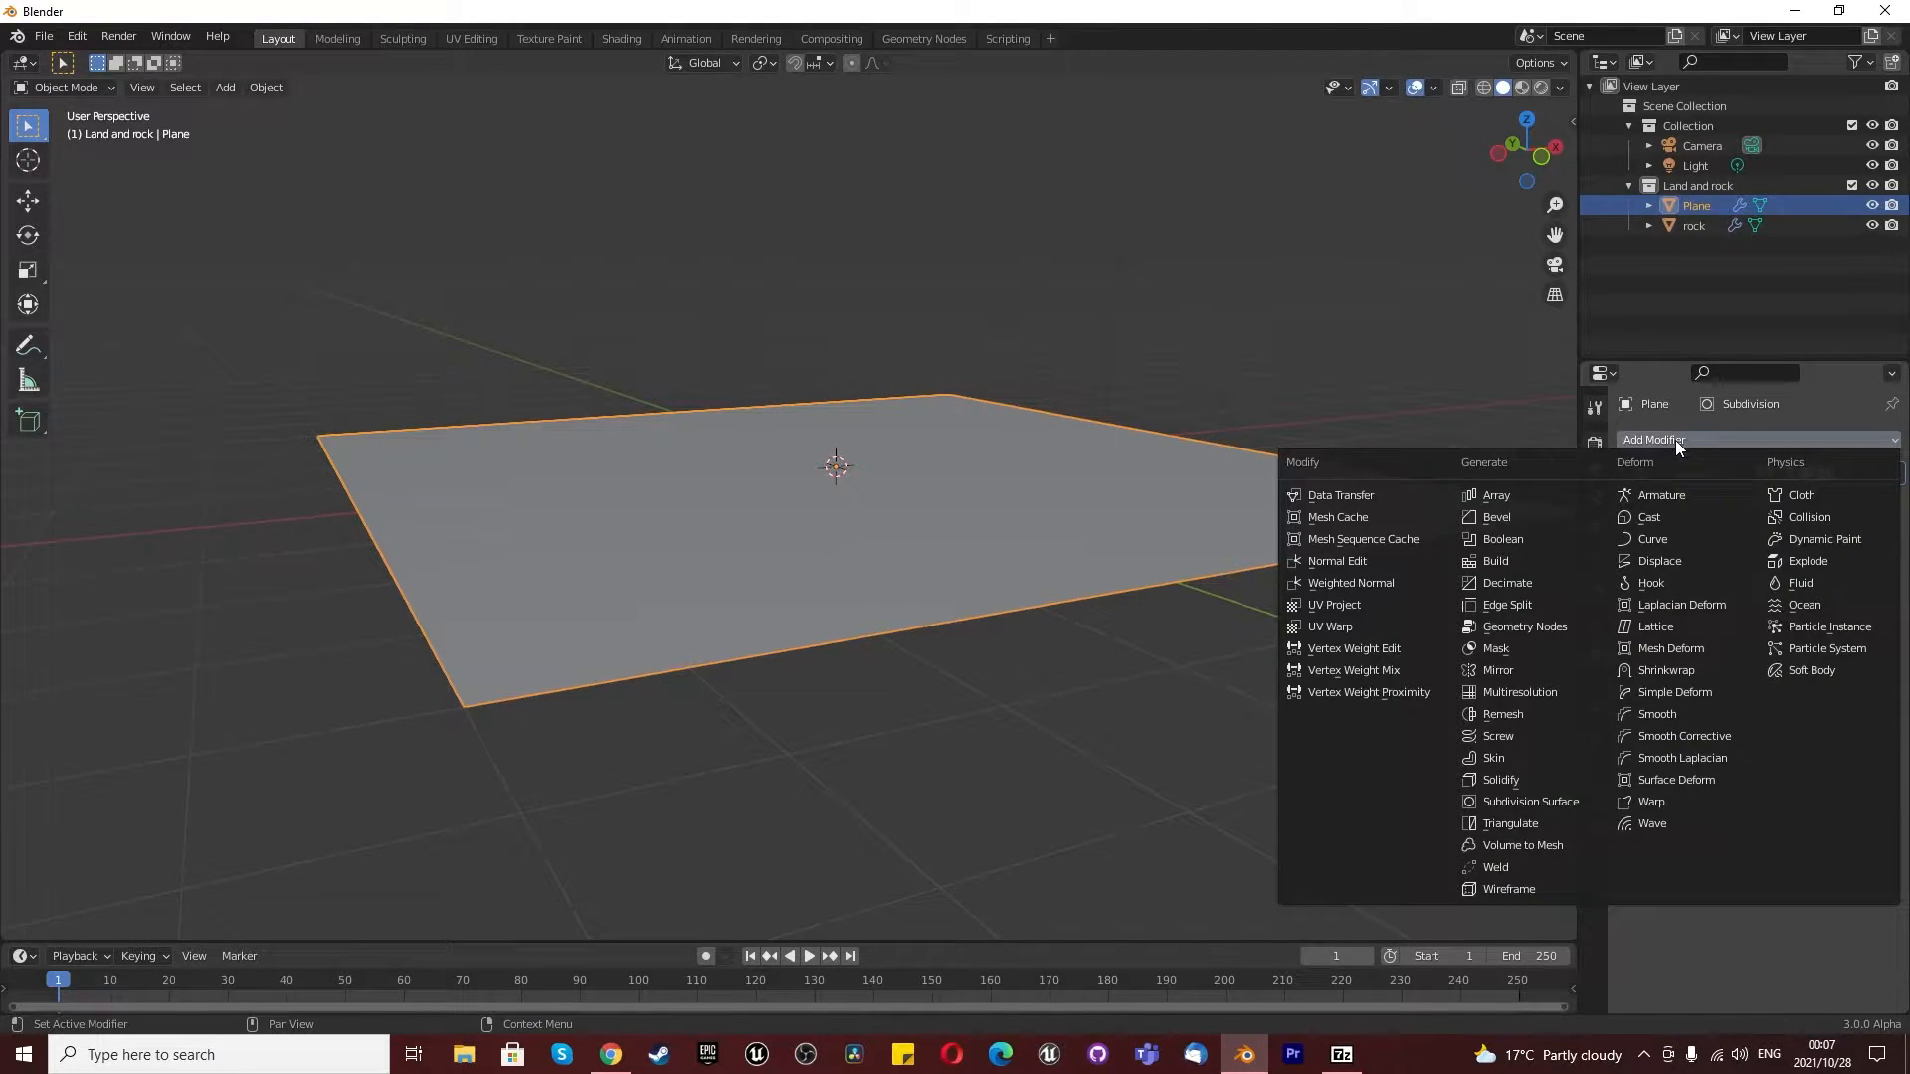
click(1680, 561)
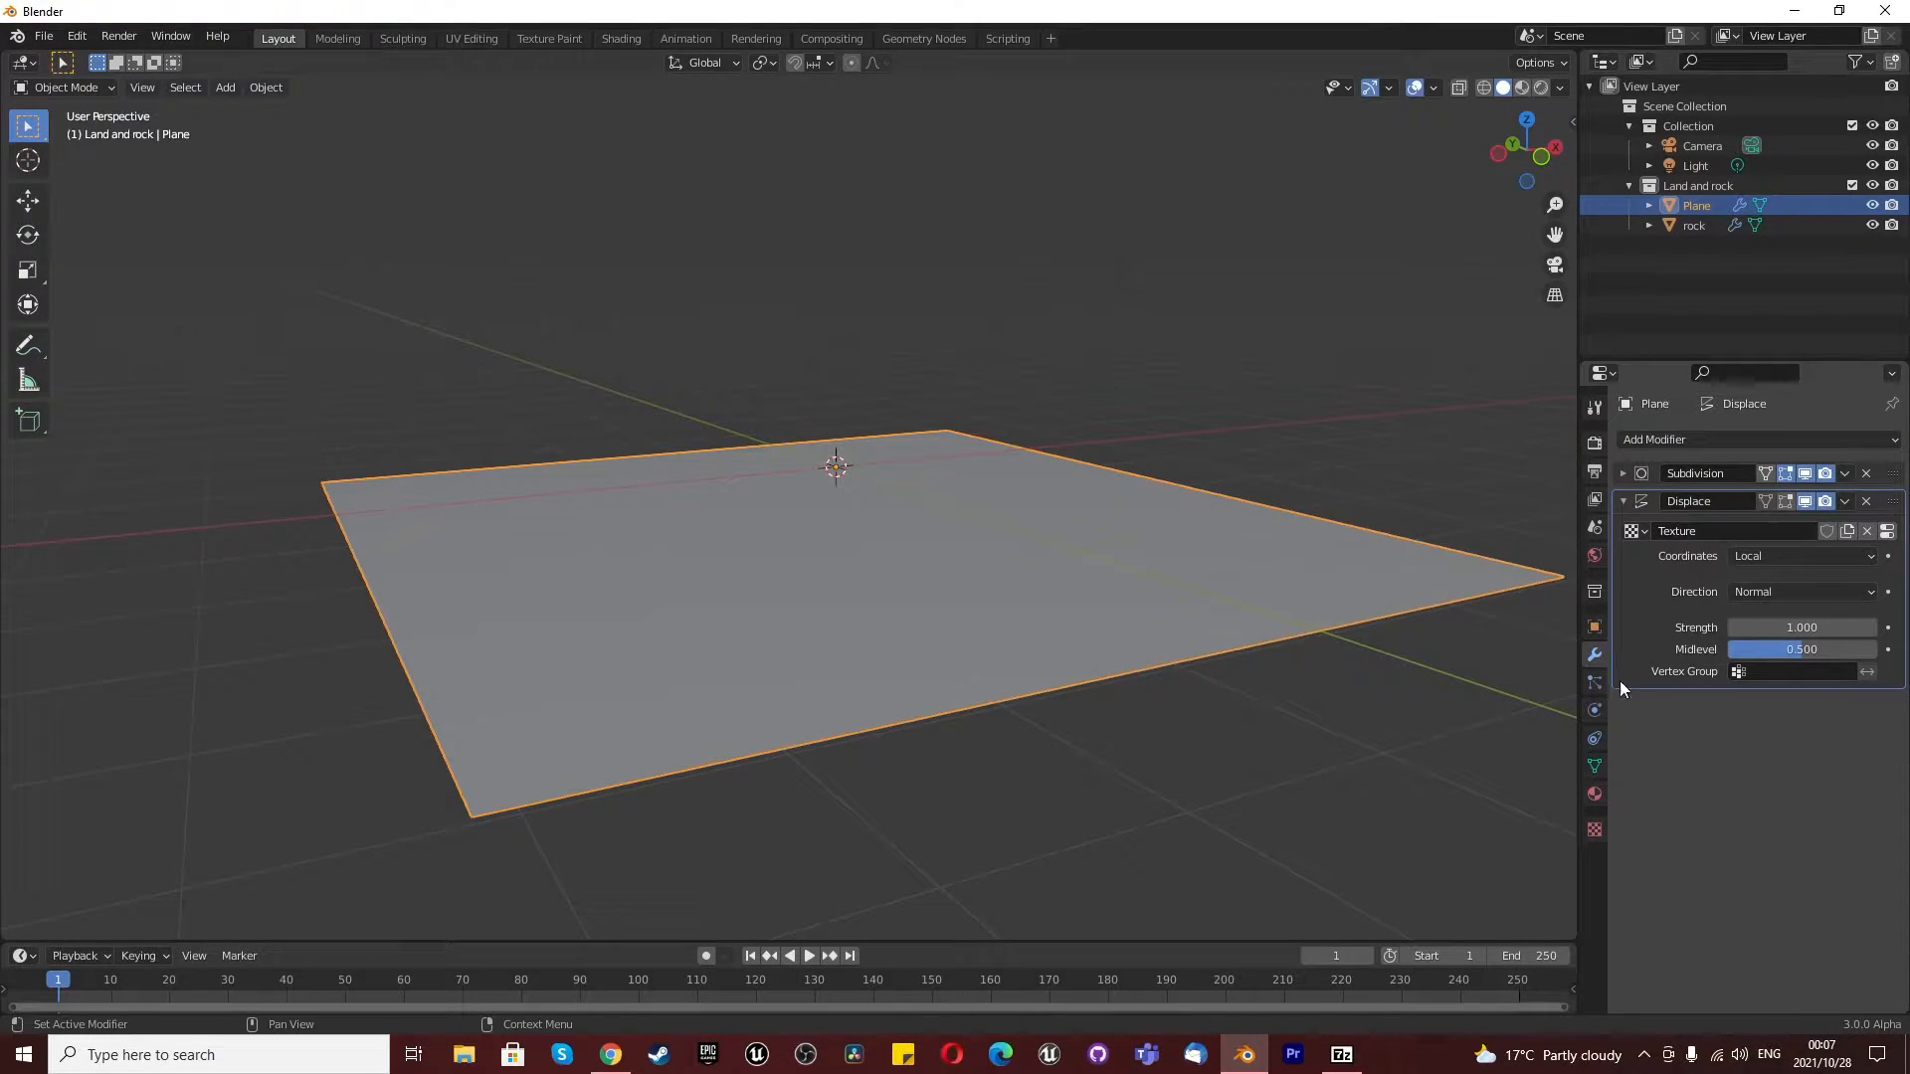
- Make the displacement texture Clouds with the Improved Perlin noise basis, size 2.00 and depth 0
click(1595, 829)
click(1751, 500)
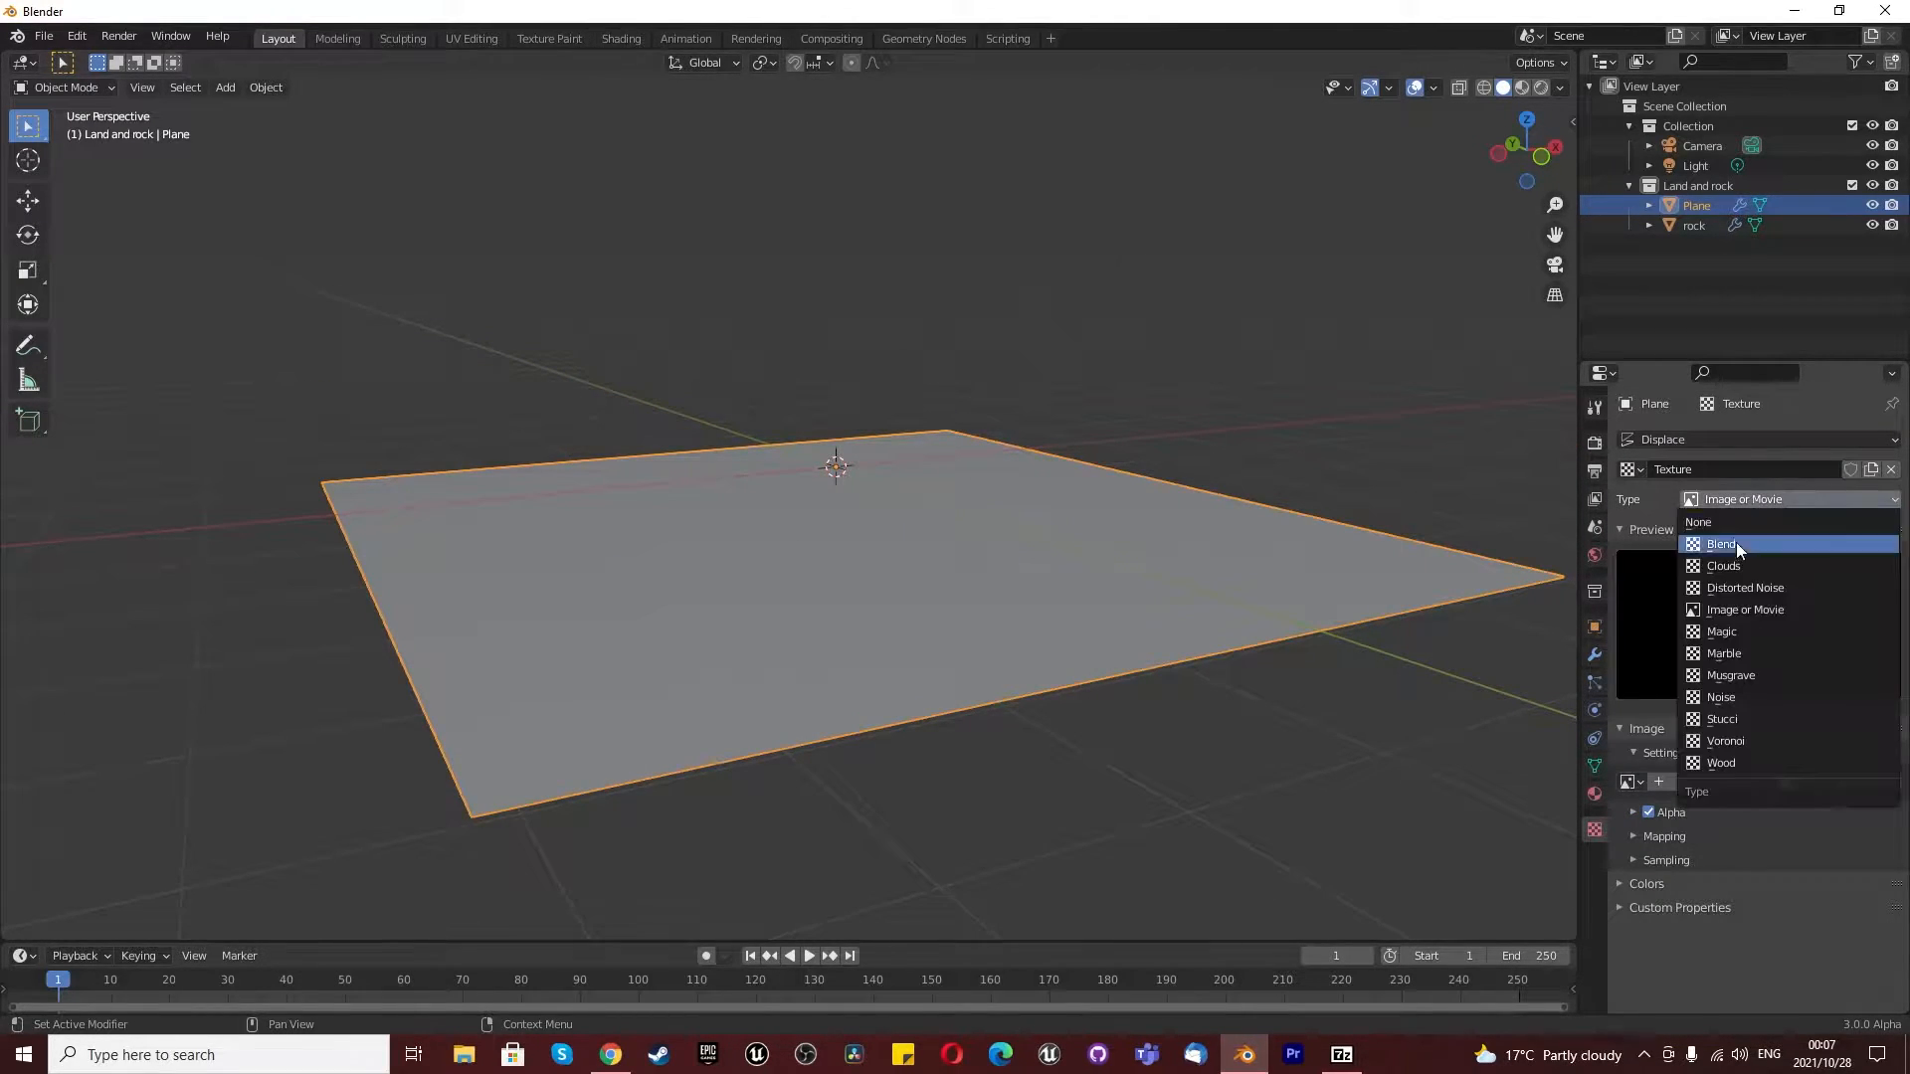
click(1741, 563)
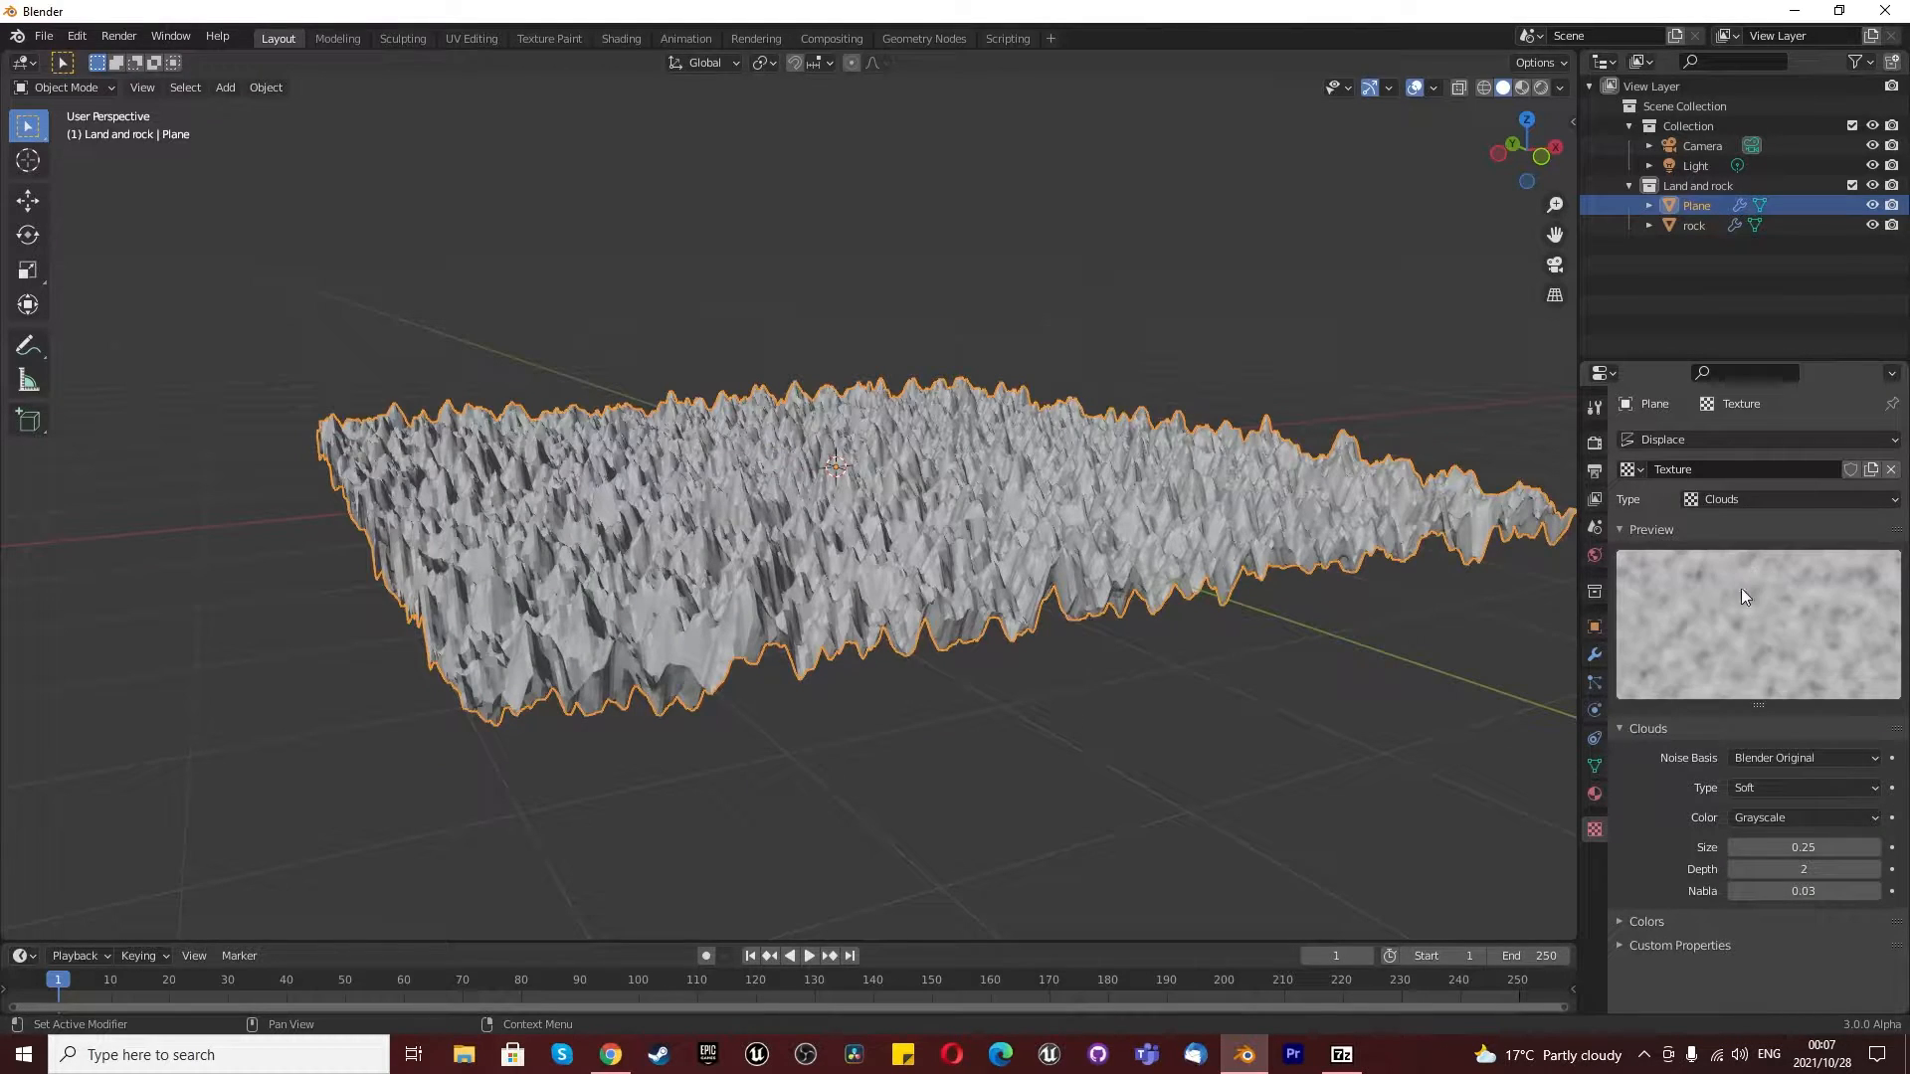
click(1791, 761)
click(1783, 822)
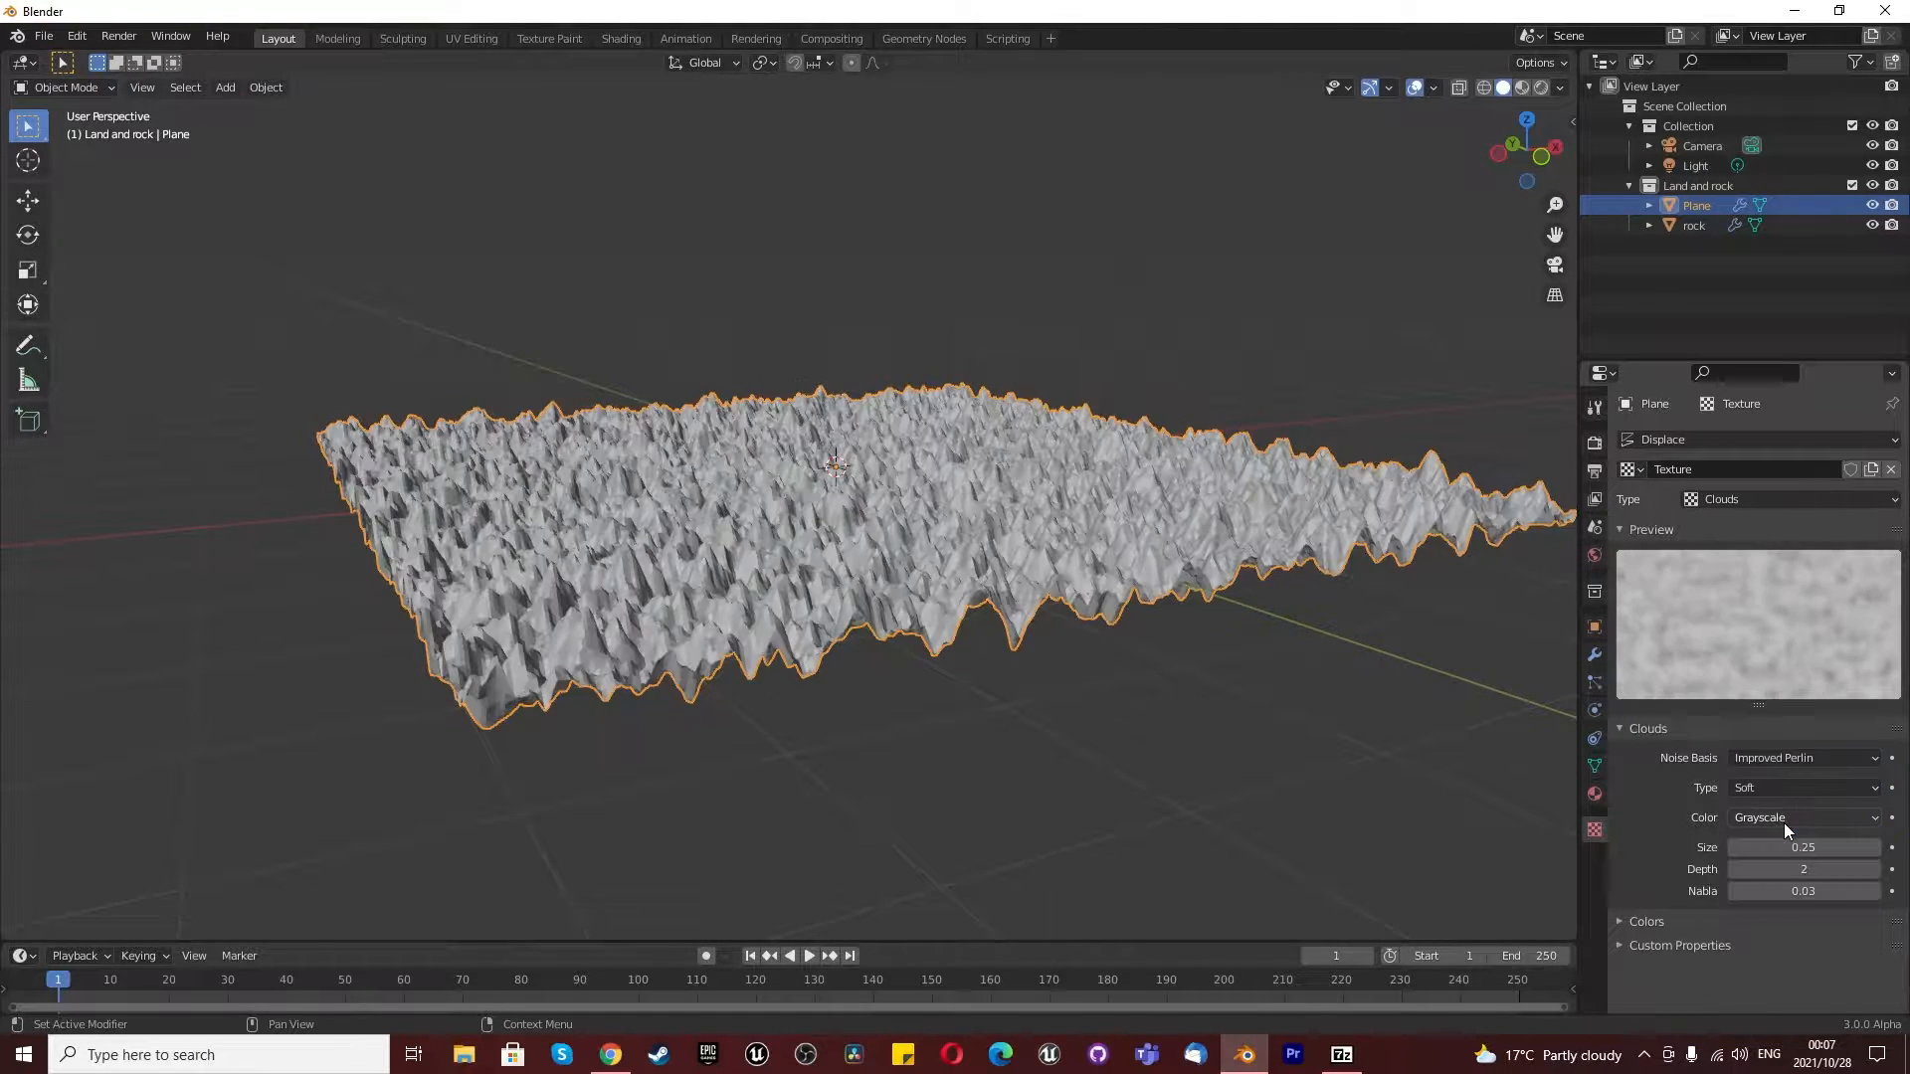
drag(1786, 847, 1865, 846)
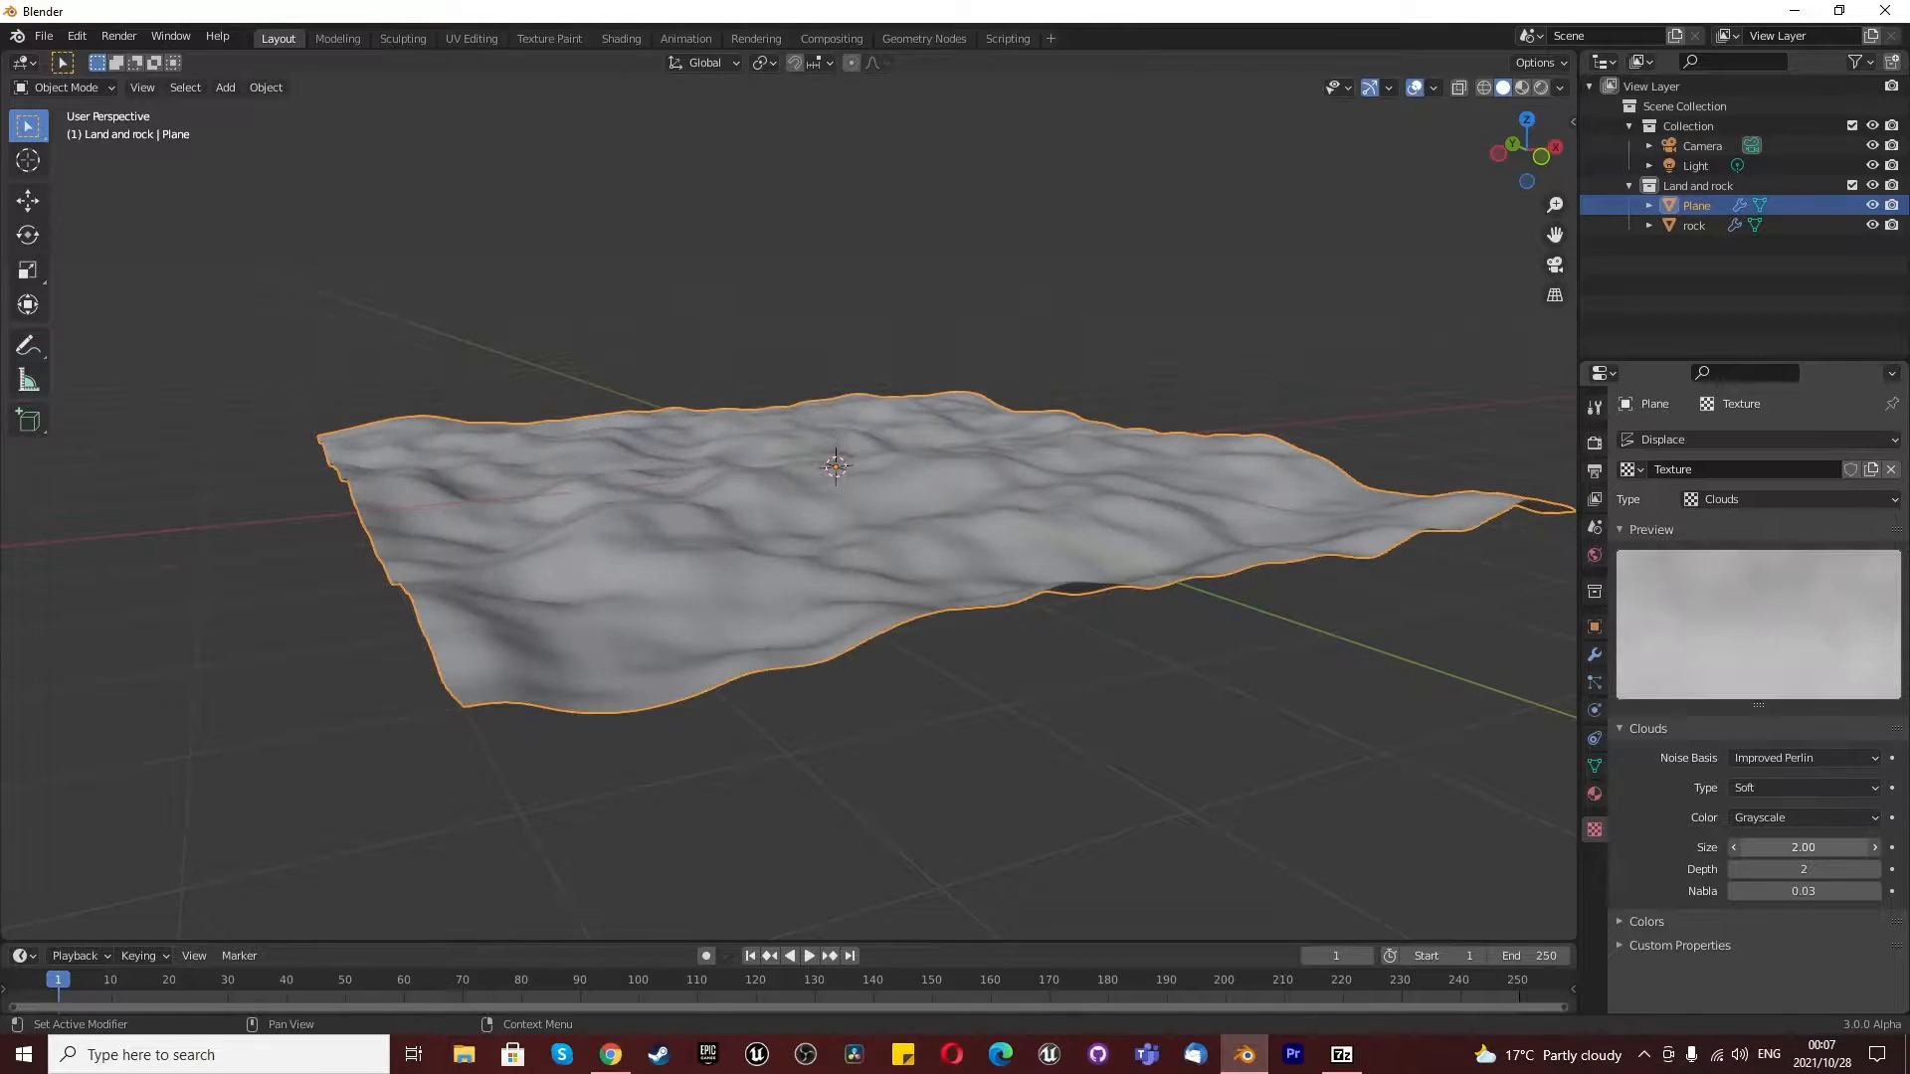
drag(1803, 869, 1781, 869)
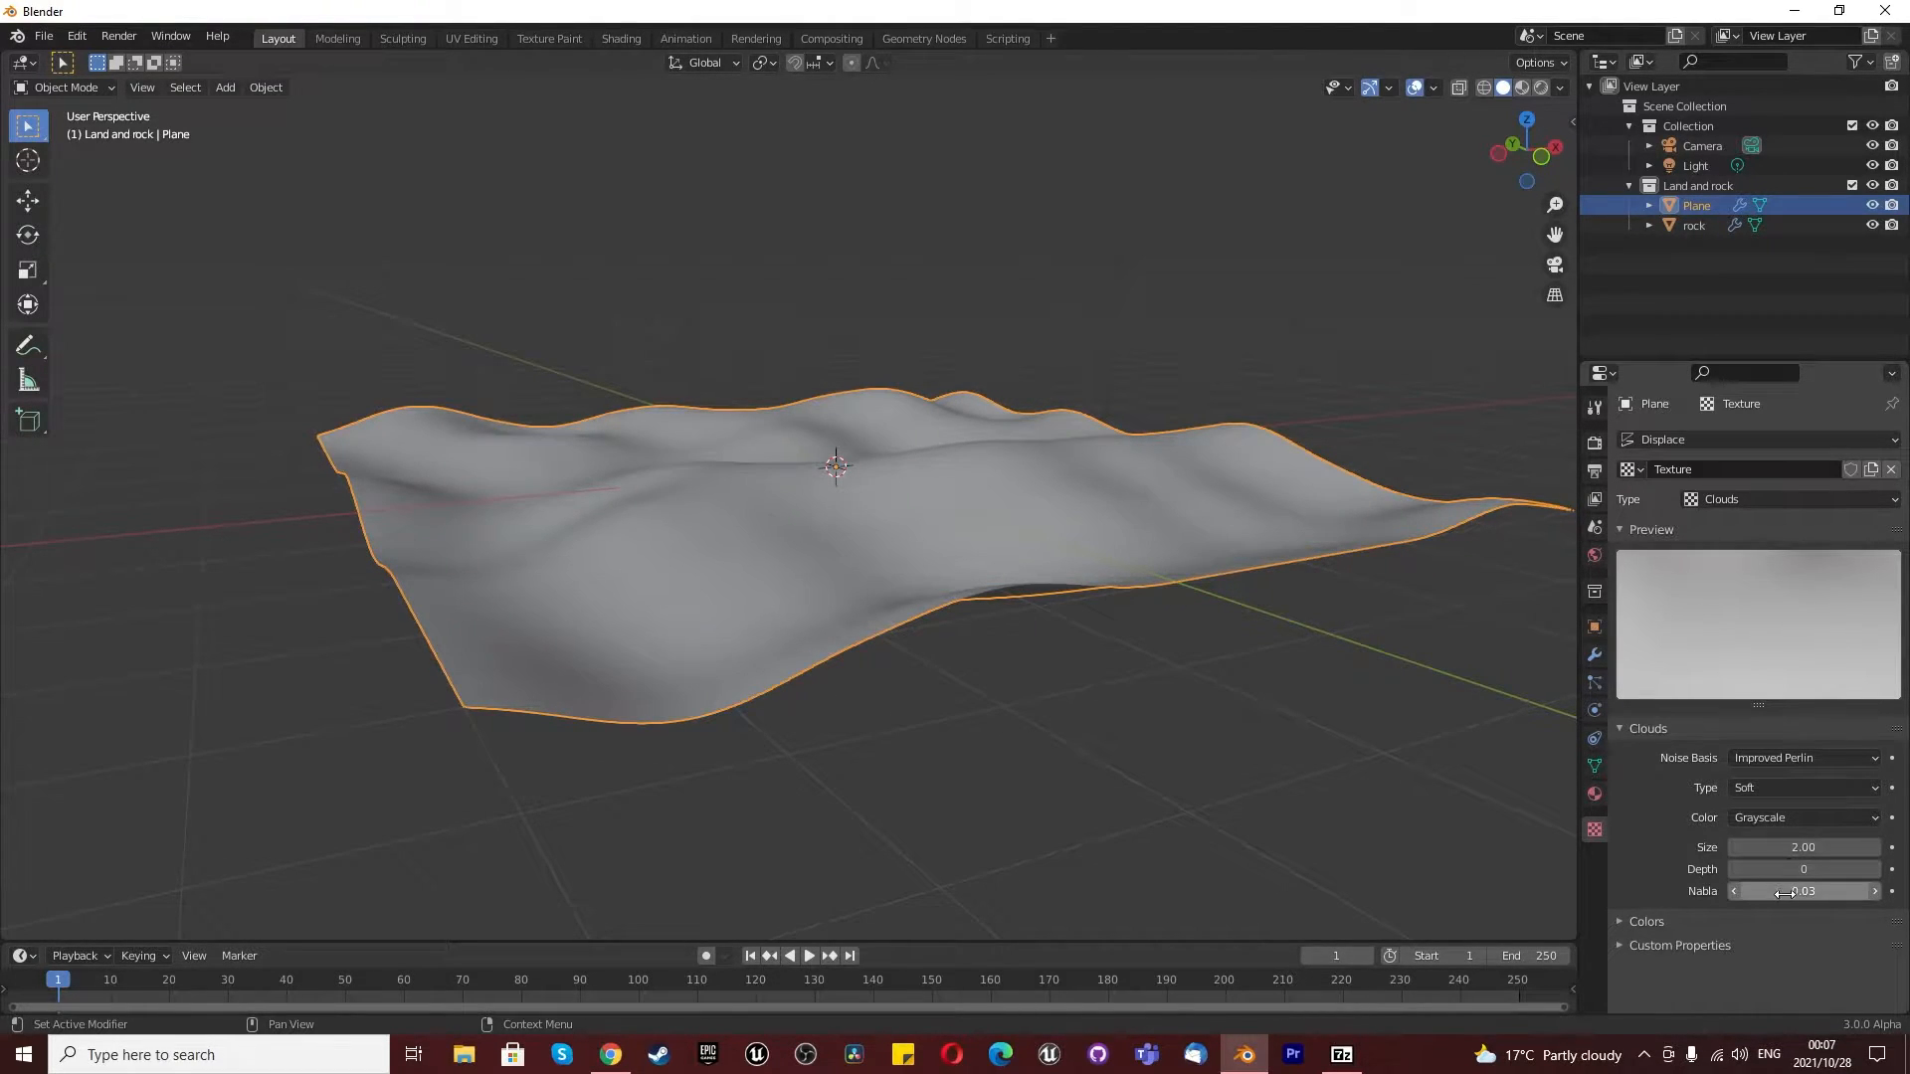
- View the land through the camera and scale the plane by a factor of 2
scroll(598, 427, down, 3)
middle_drag(599, 427, 1045, 388)
click(1554, 265)
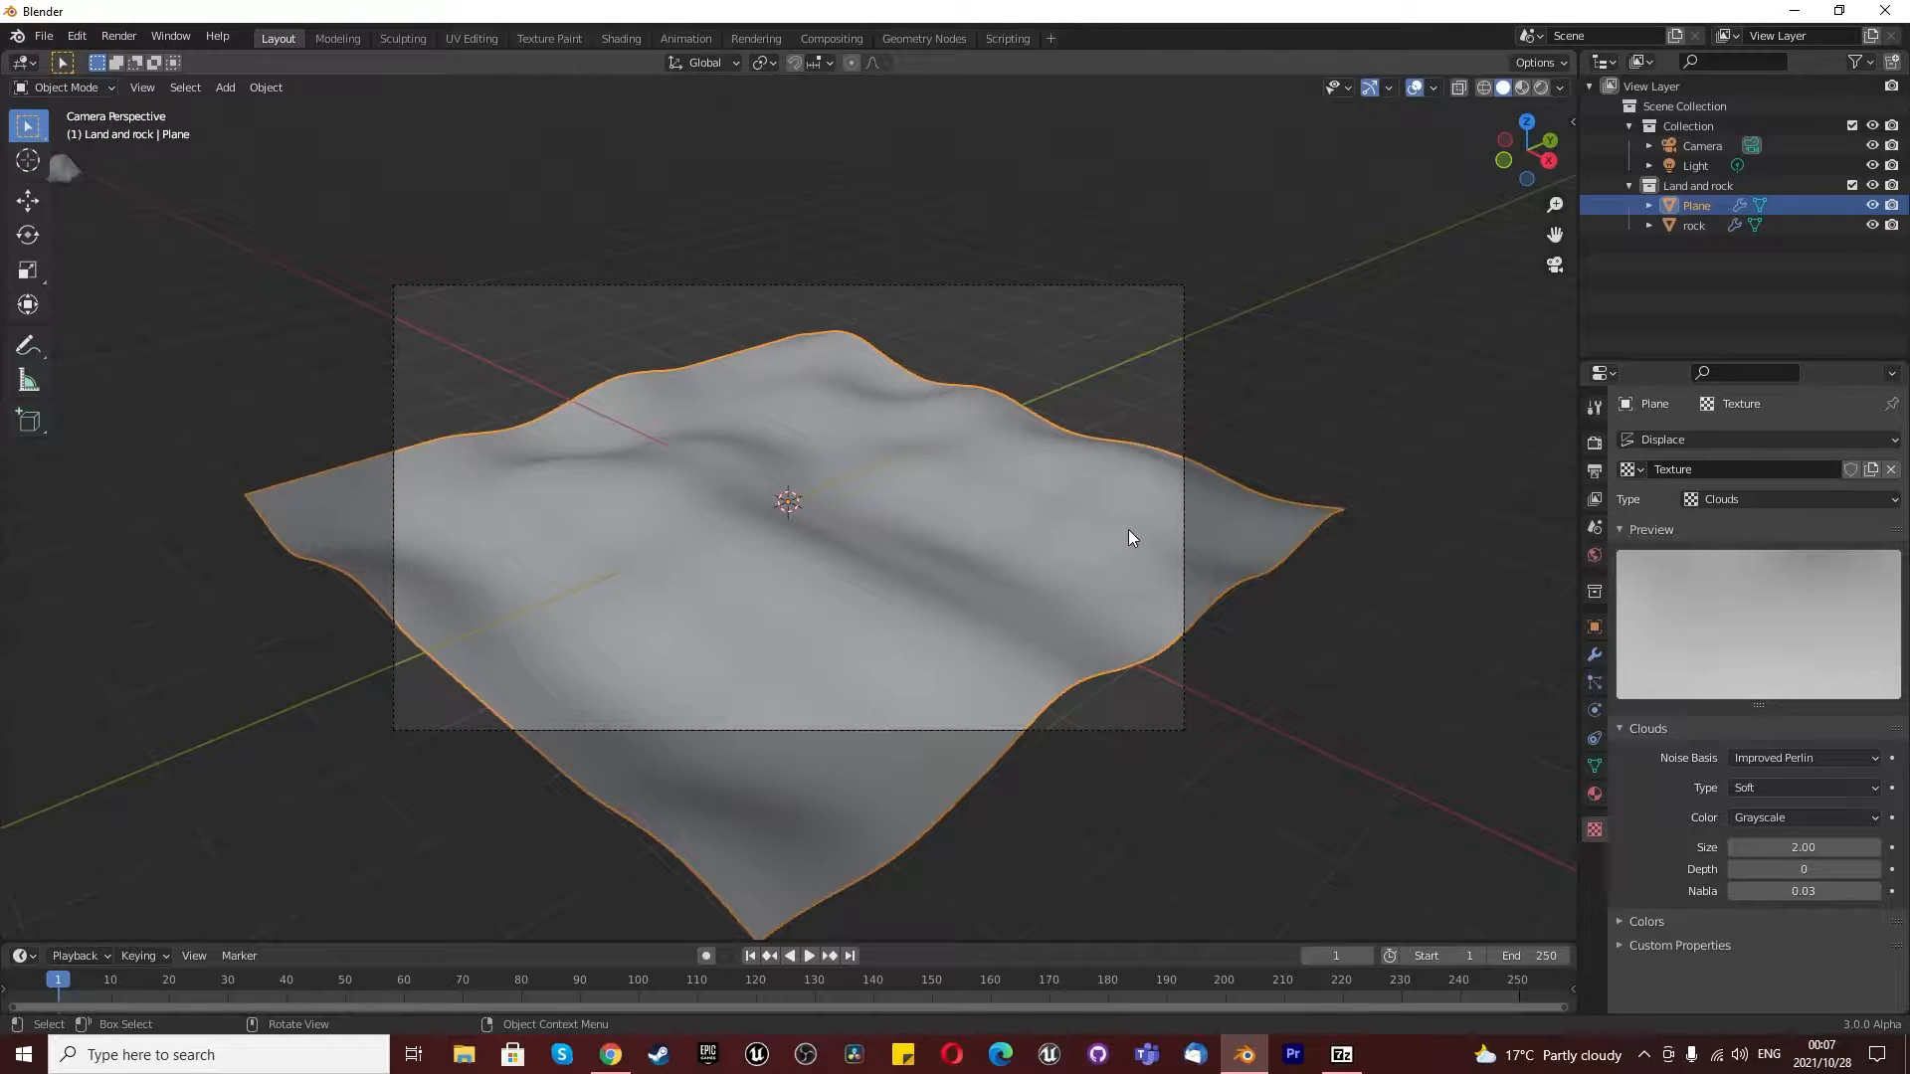
text(s2)
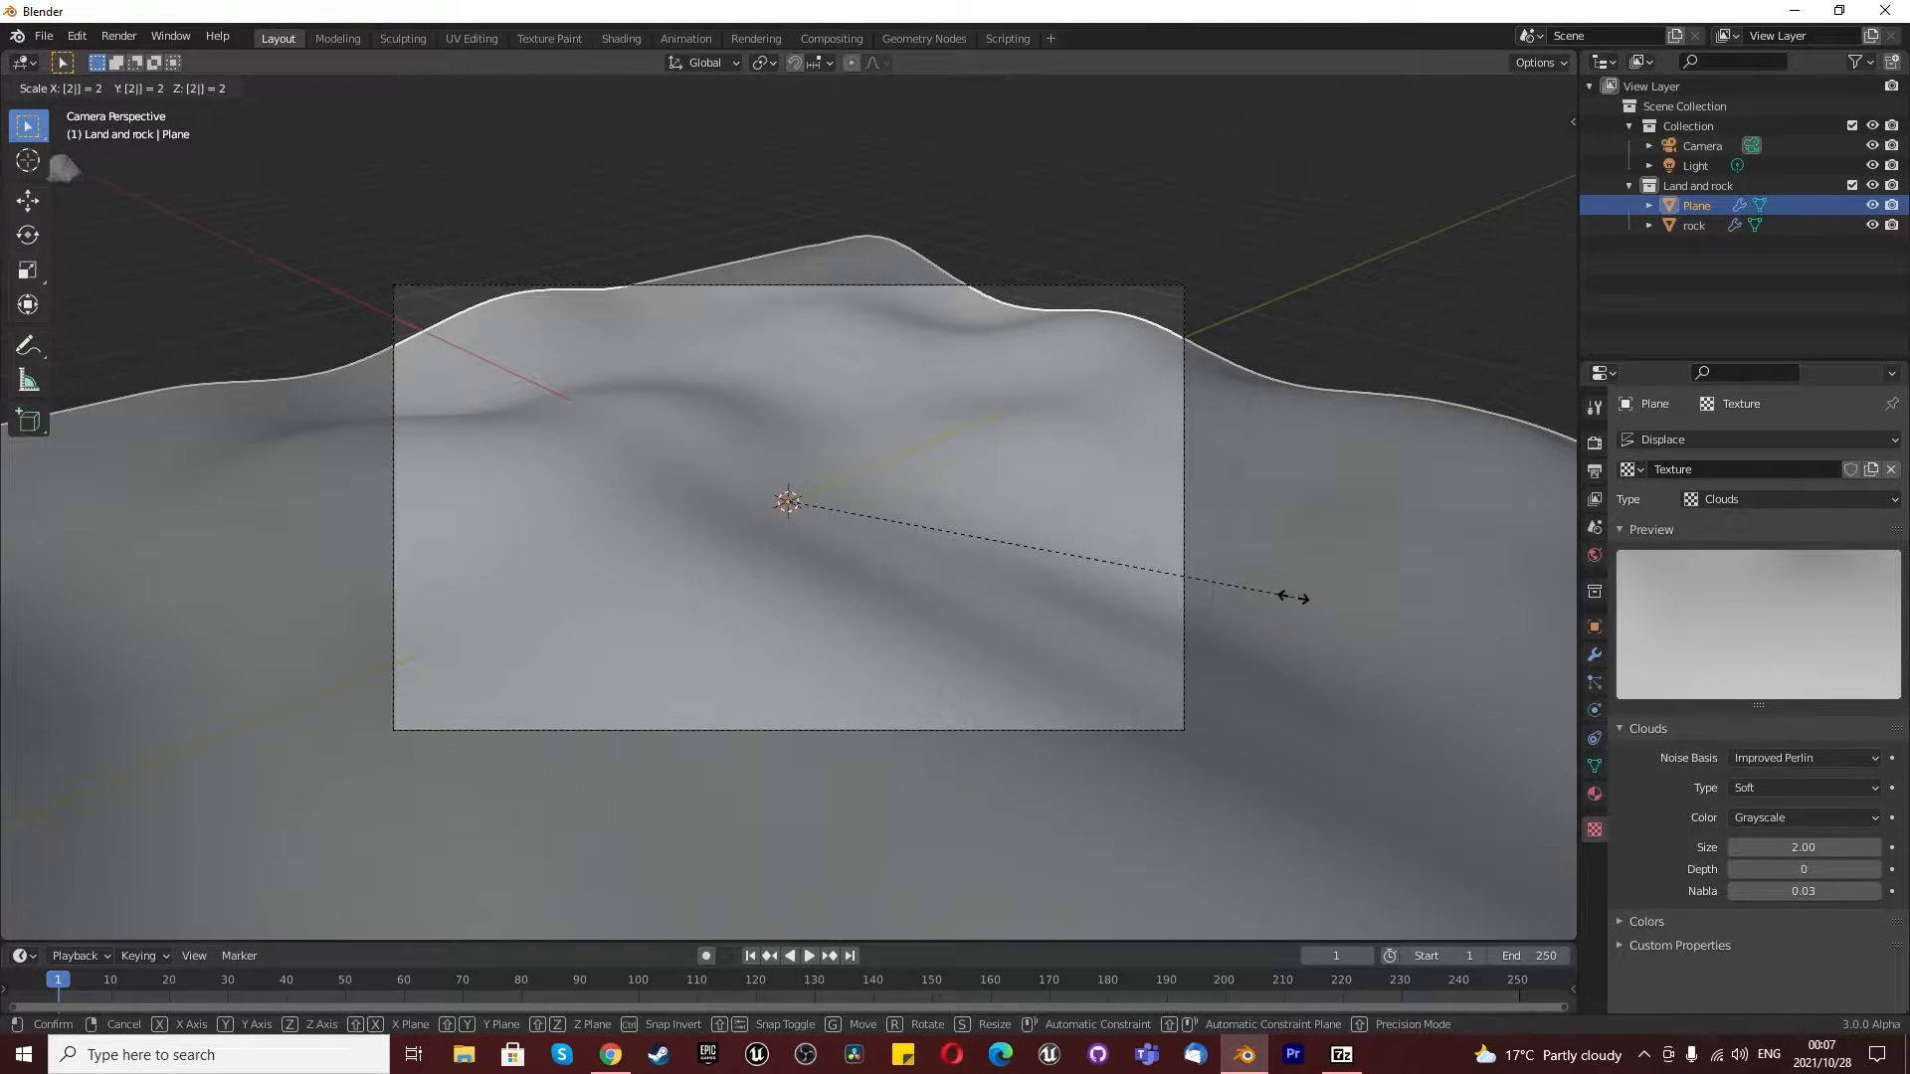
key(Return)
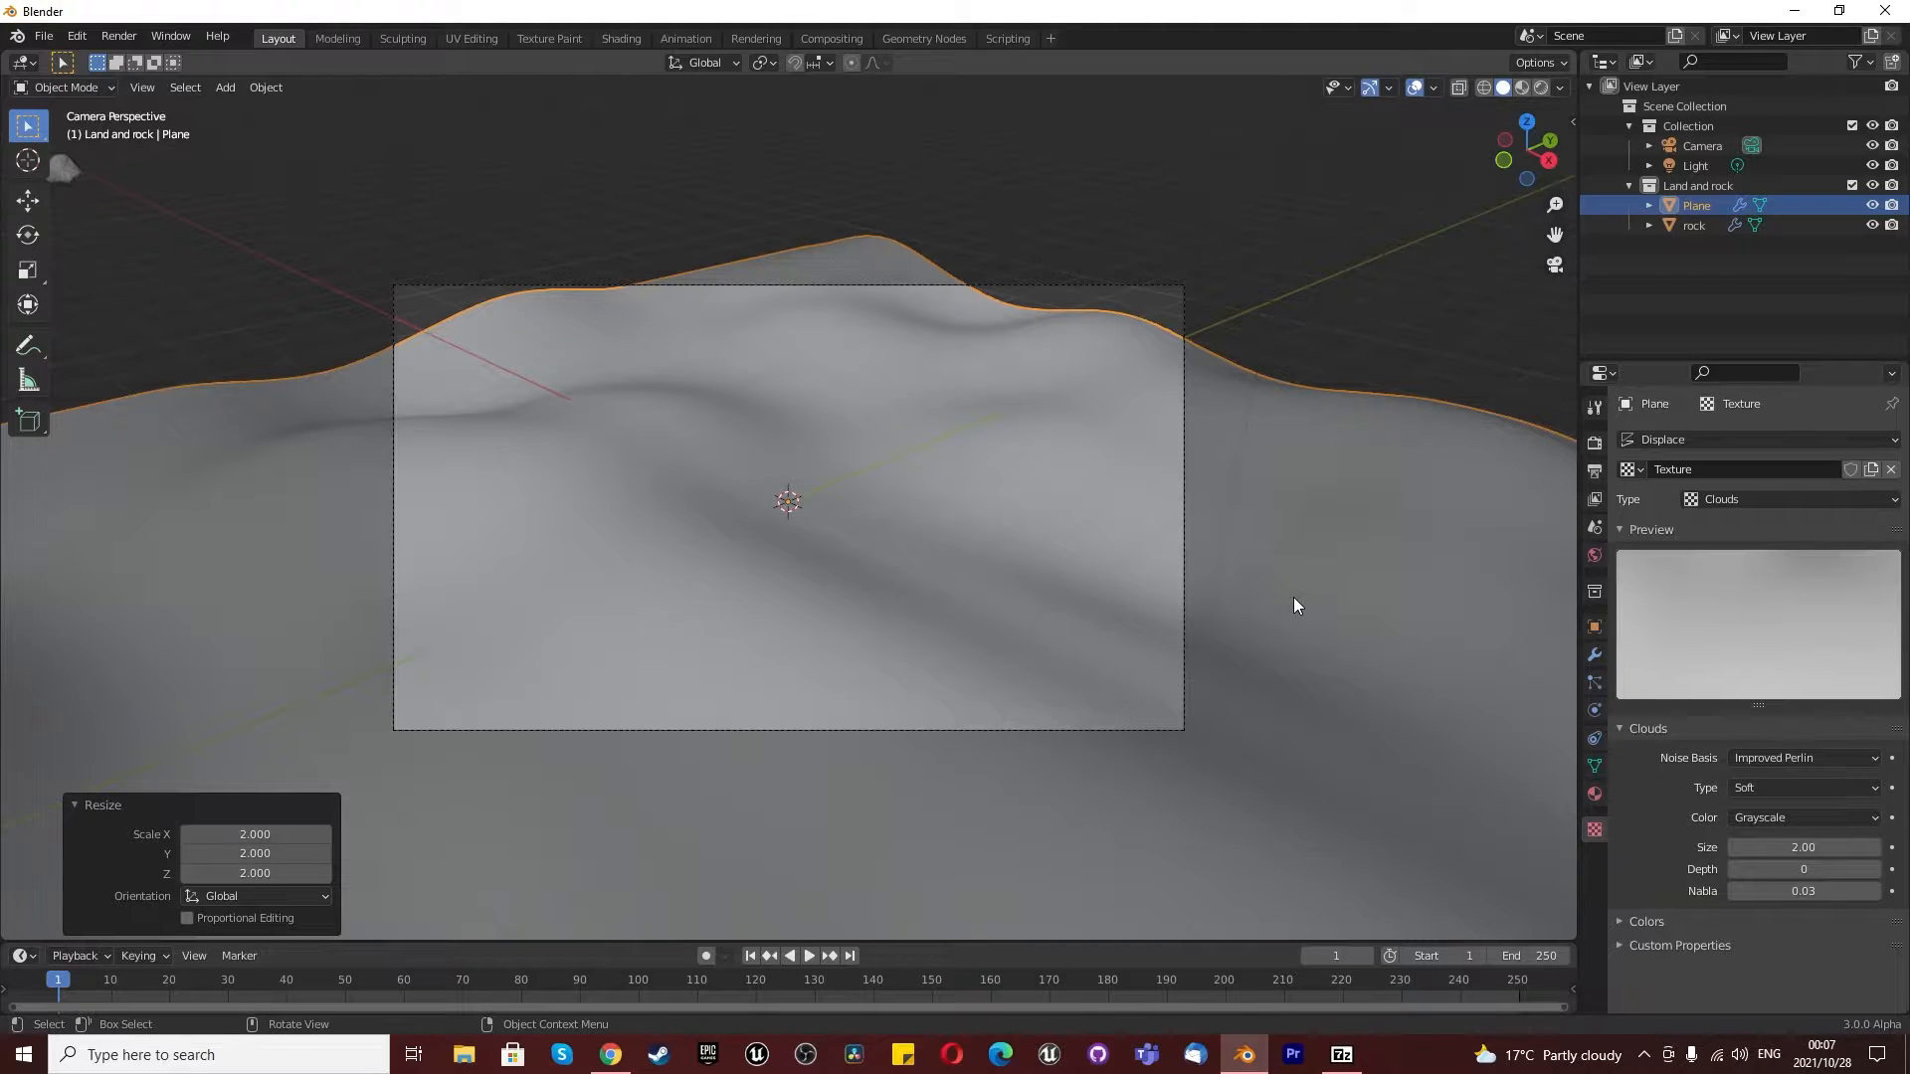
- Set the Displace modifier's midlevel to 0 and its strength to 2.5
scroll(1273, 597, down, 6)
middle_drag(1252, 596, 1202, 610)
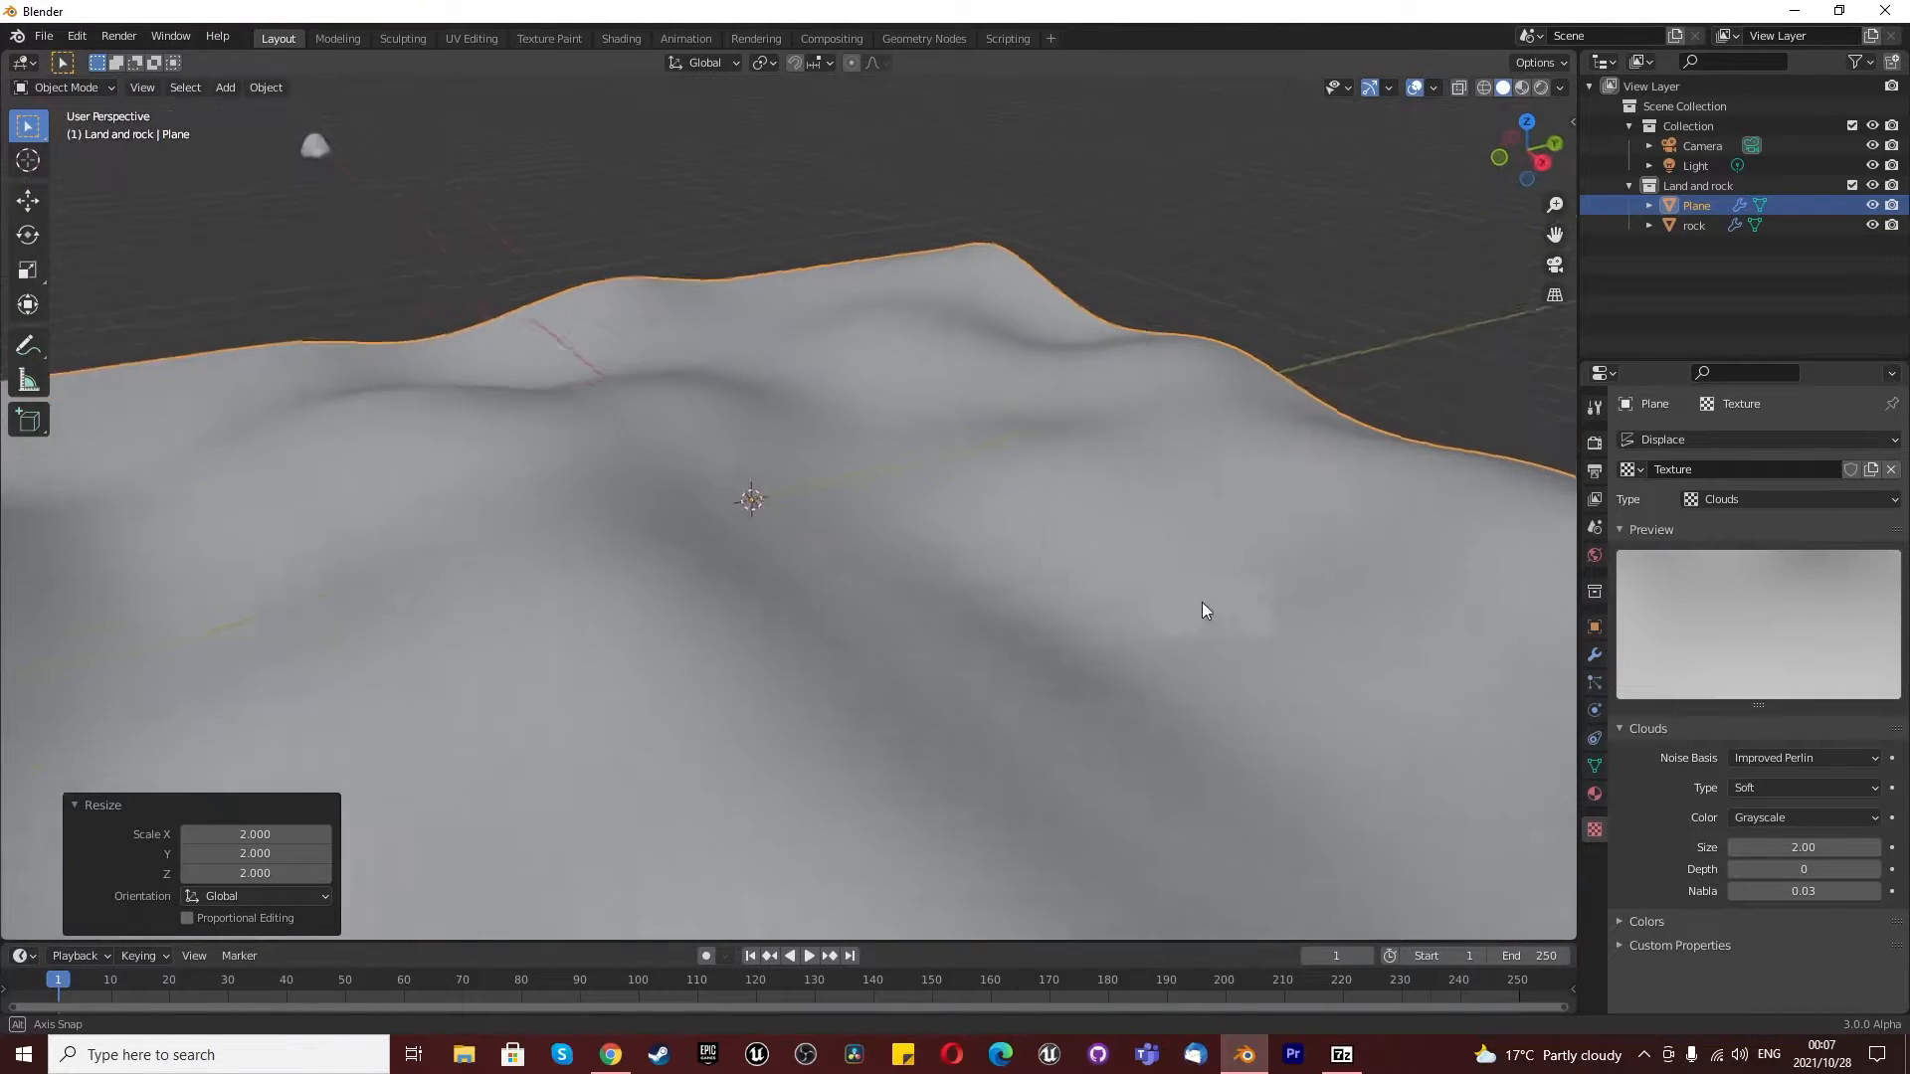
scroll(1201, 610, down, 6)
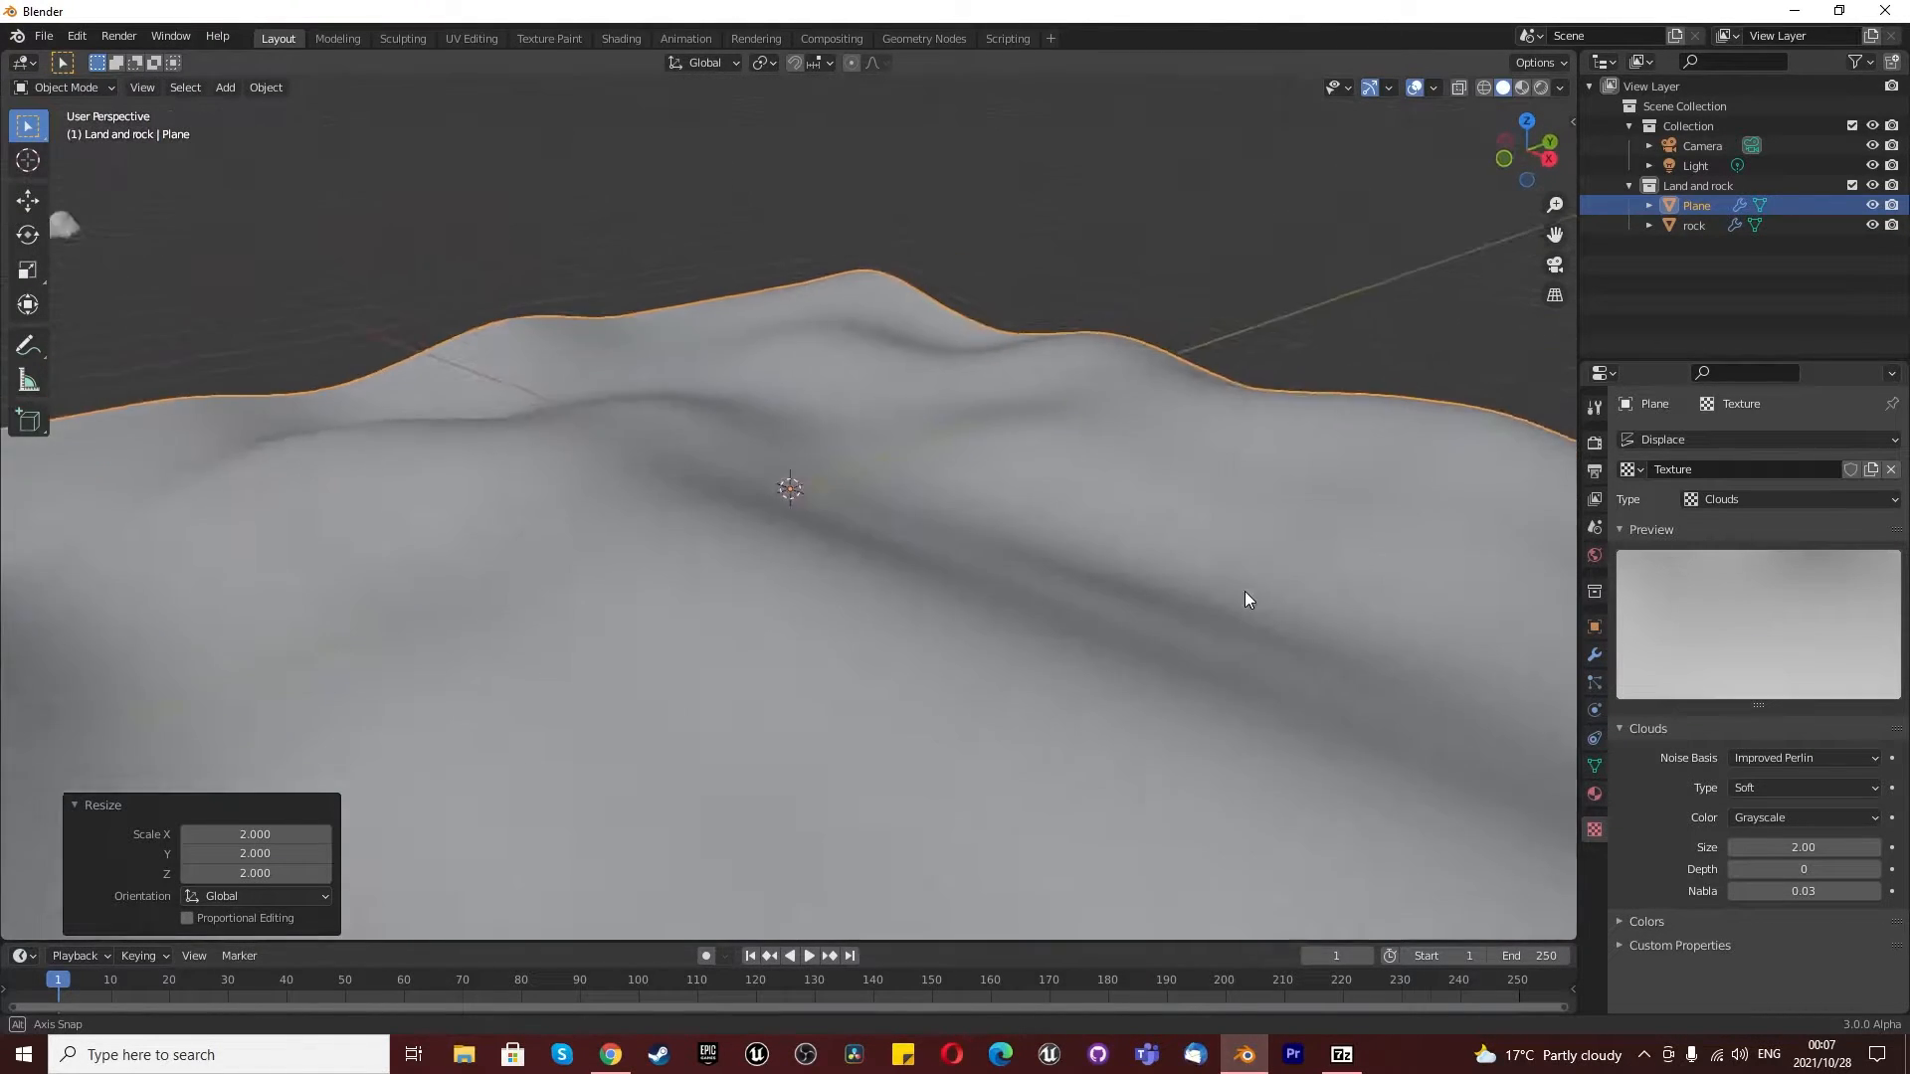
key(Tab)
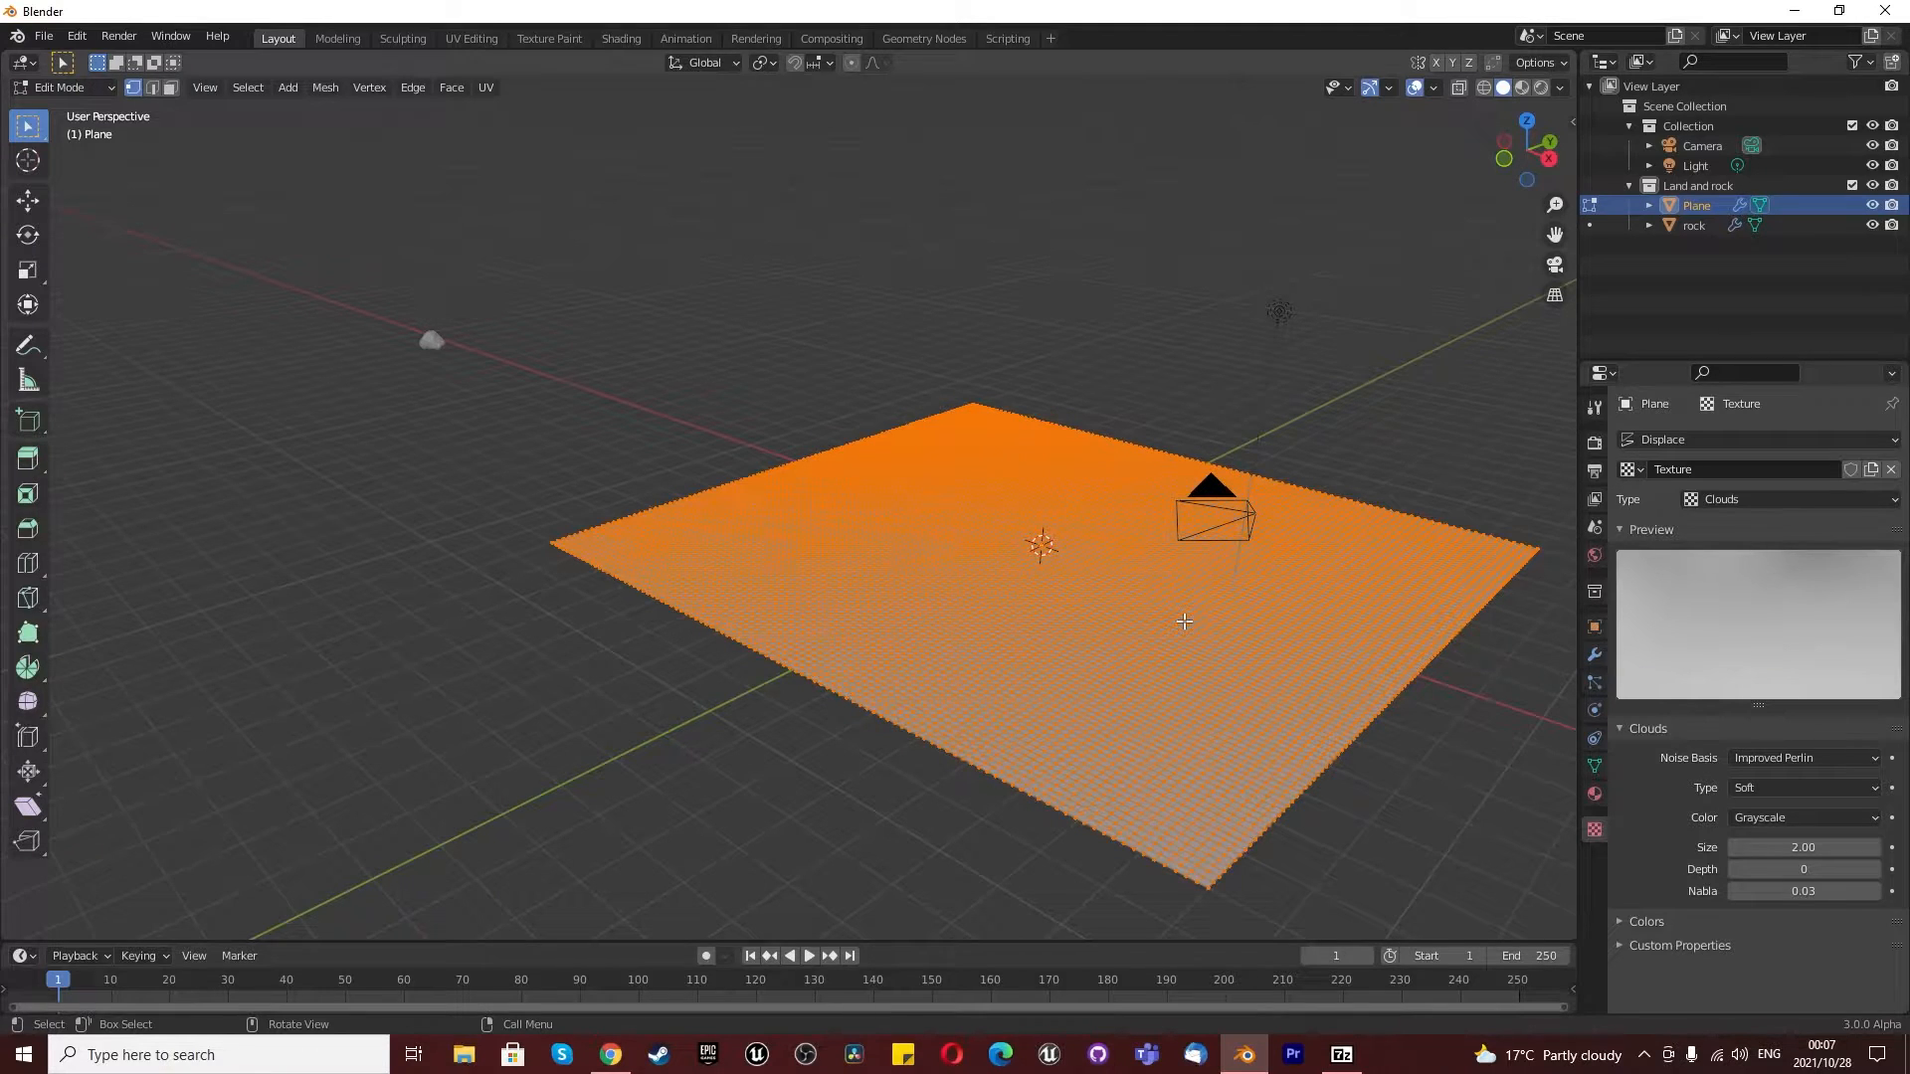
key(Tab)
middle_drag(1185, 611, 1144, 608)
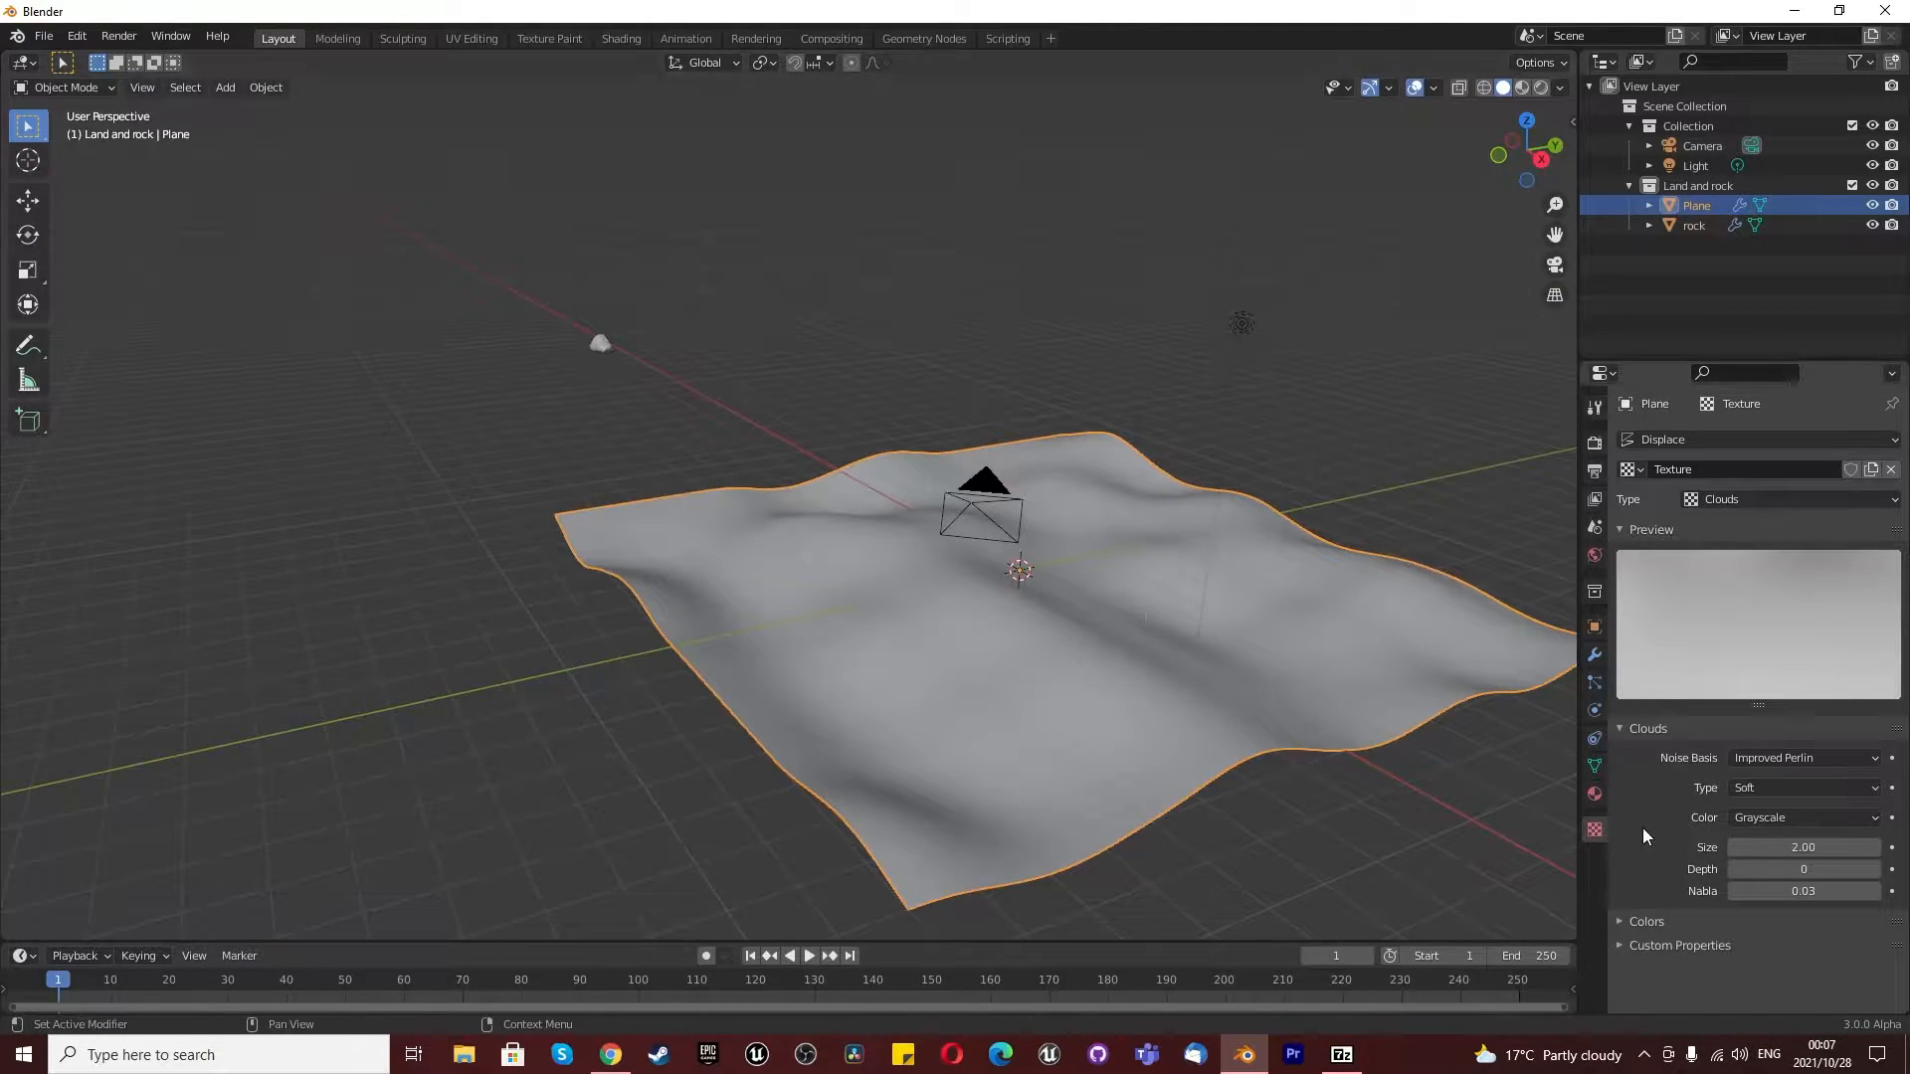
click(1592, 655)
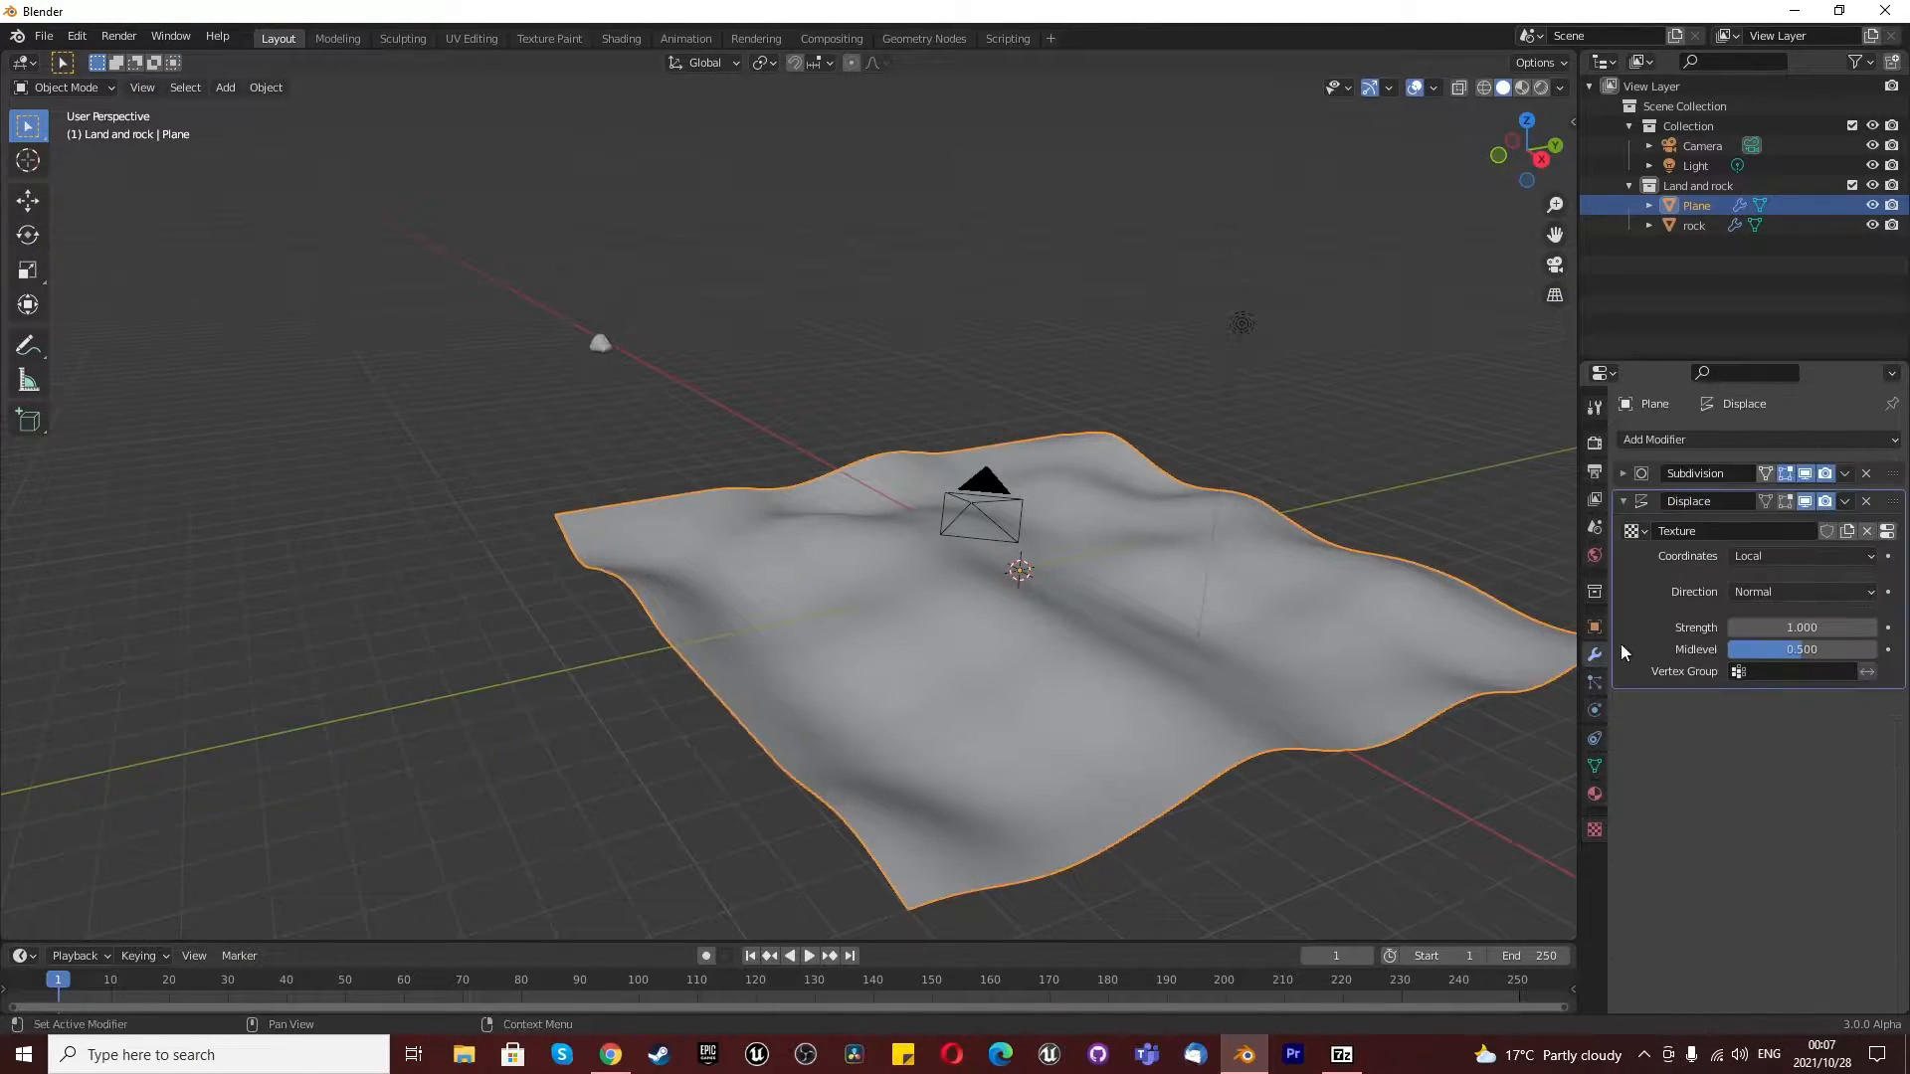
drag(1798, 648, 1731, 649)
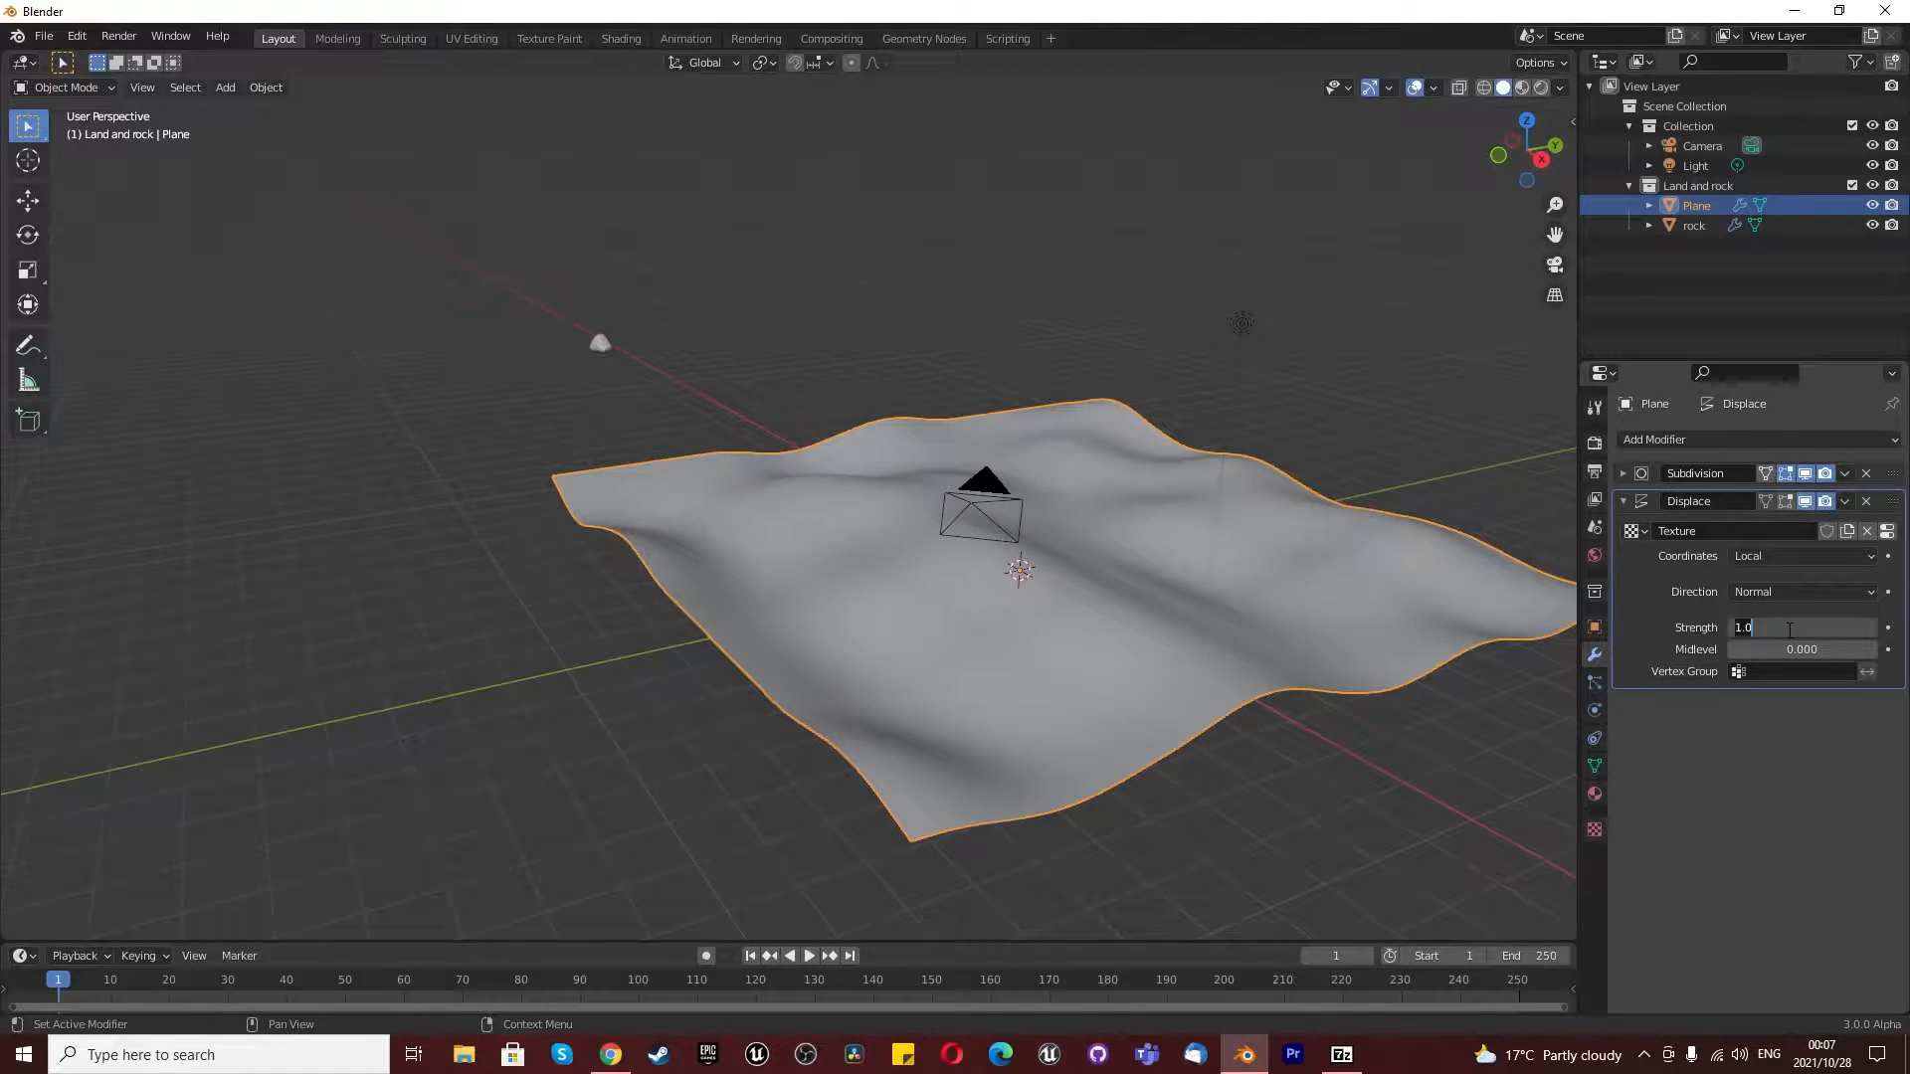
key(Return)
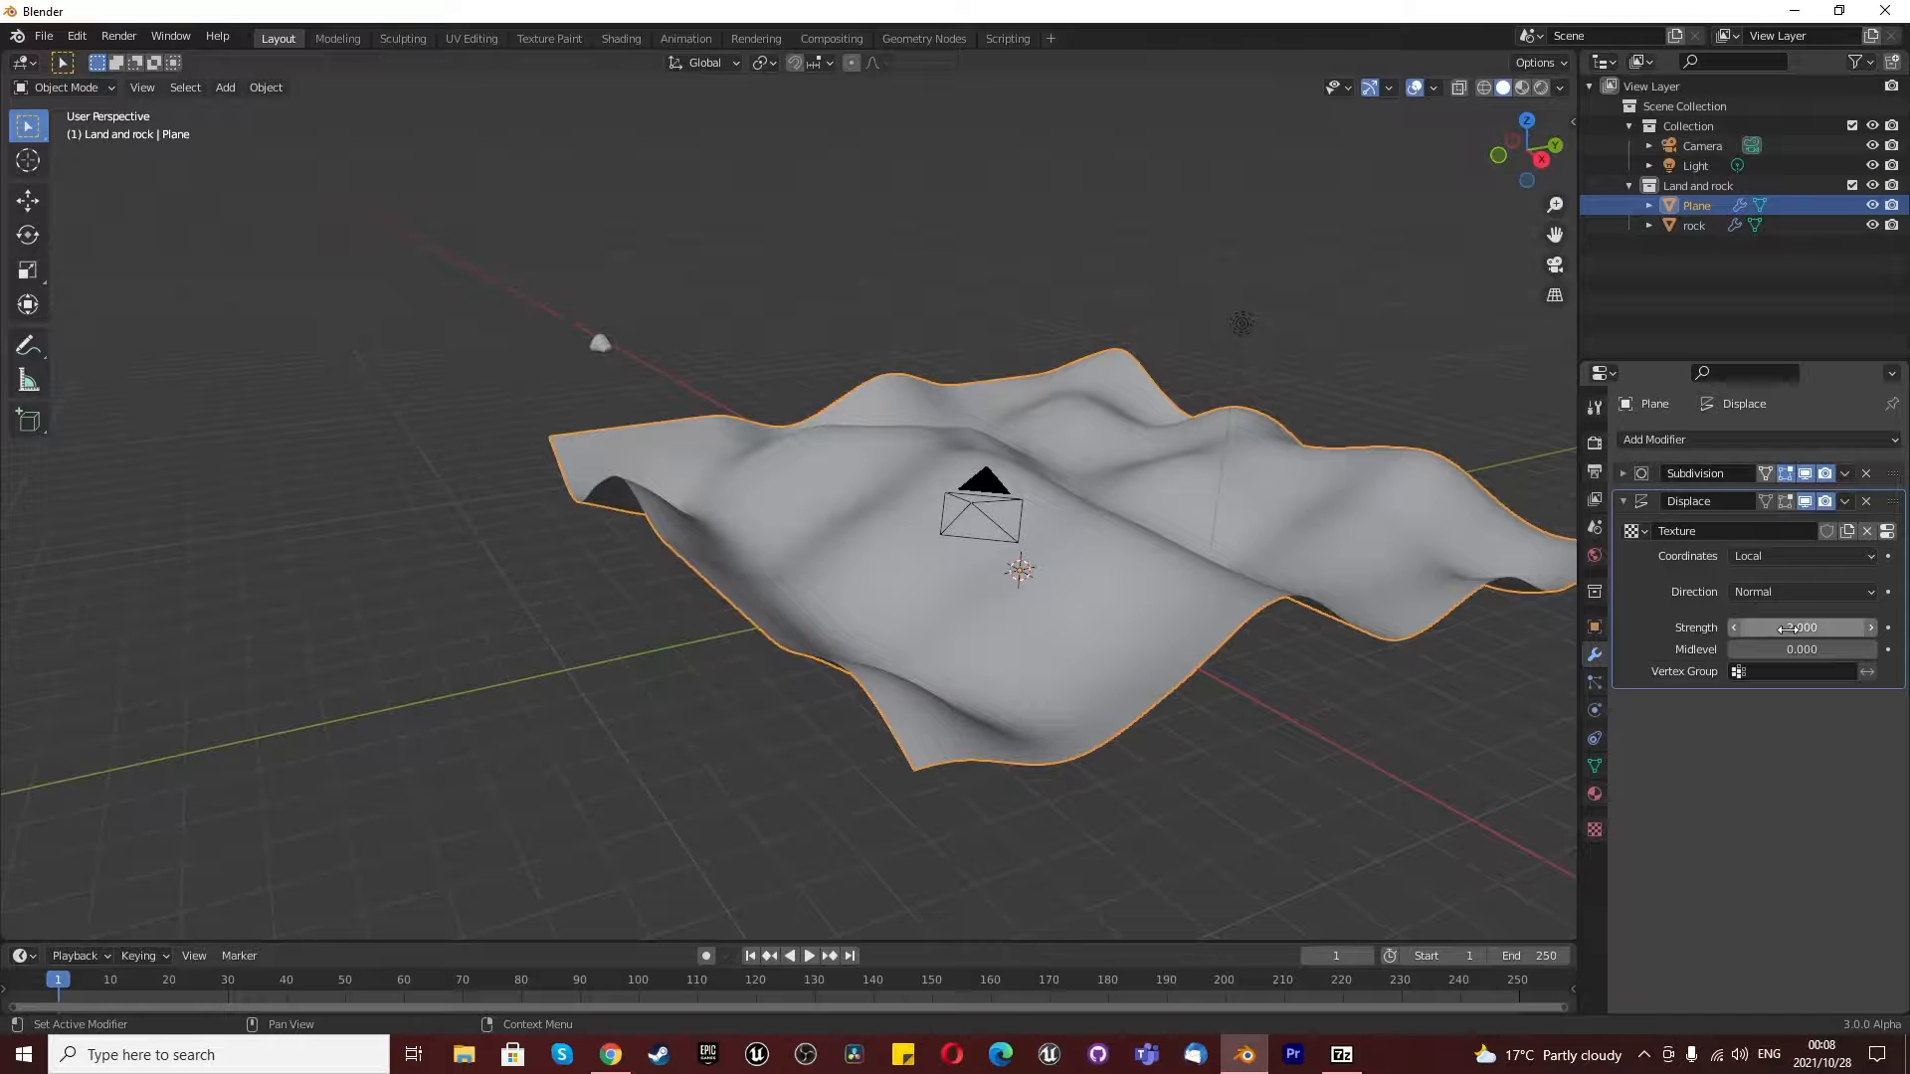
click(1791, 628)
text(.5)
key(Return)
- Examine the displaced hills from several angles and through the camera
scroll(1475, 617, down, 3)
middle_drag(1474, 616, 889, 430)
scroll(1090, 500, up, 3)
scroll(889, 431, down, 3)
middle_drag(790, 491, 973, 522)
click(1548, 265)
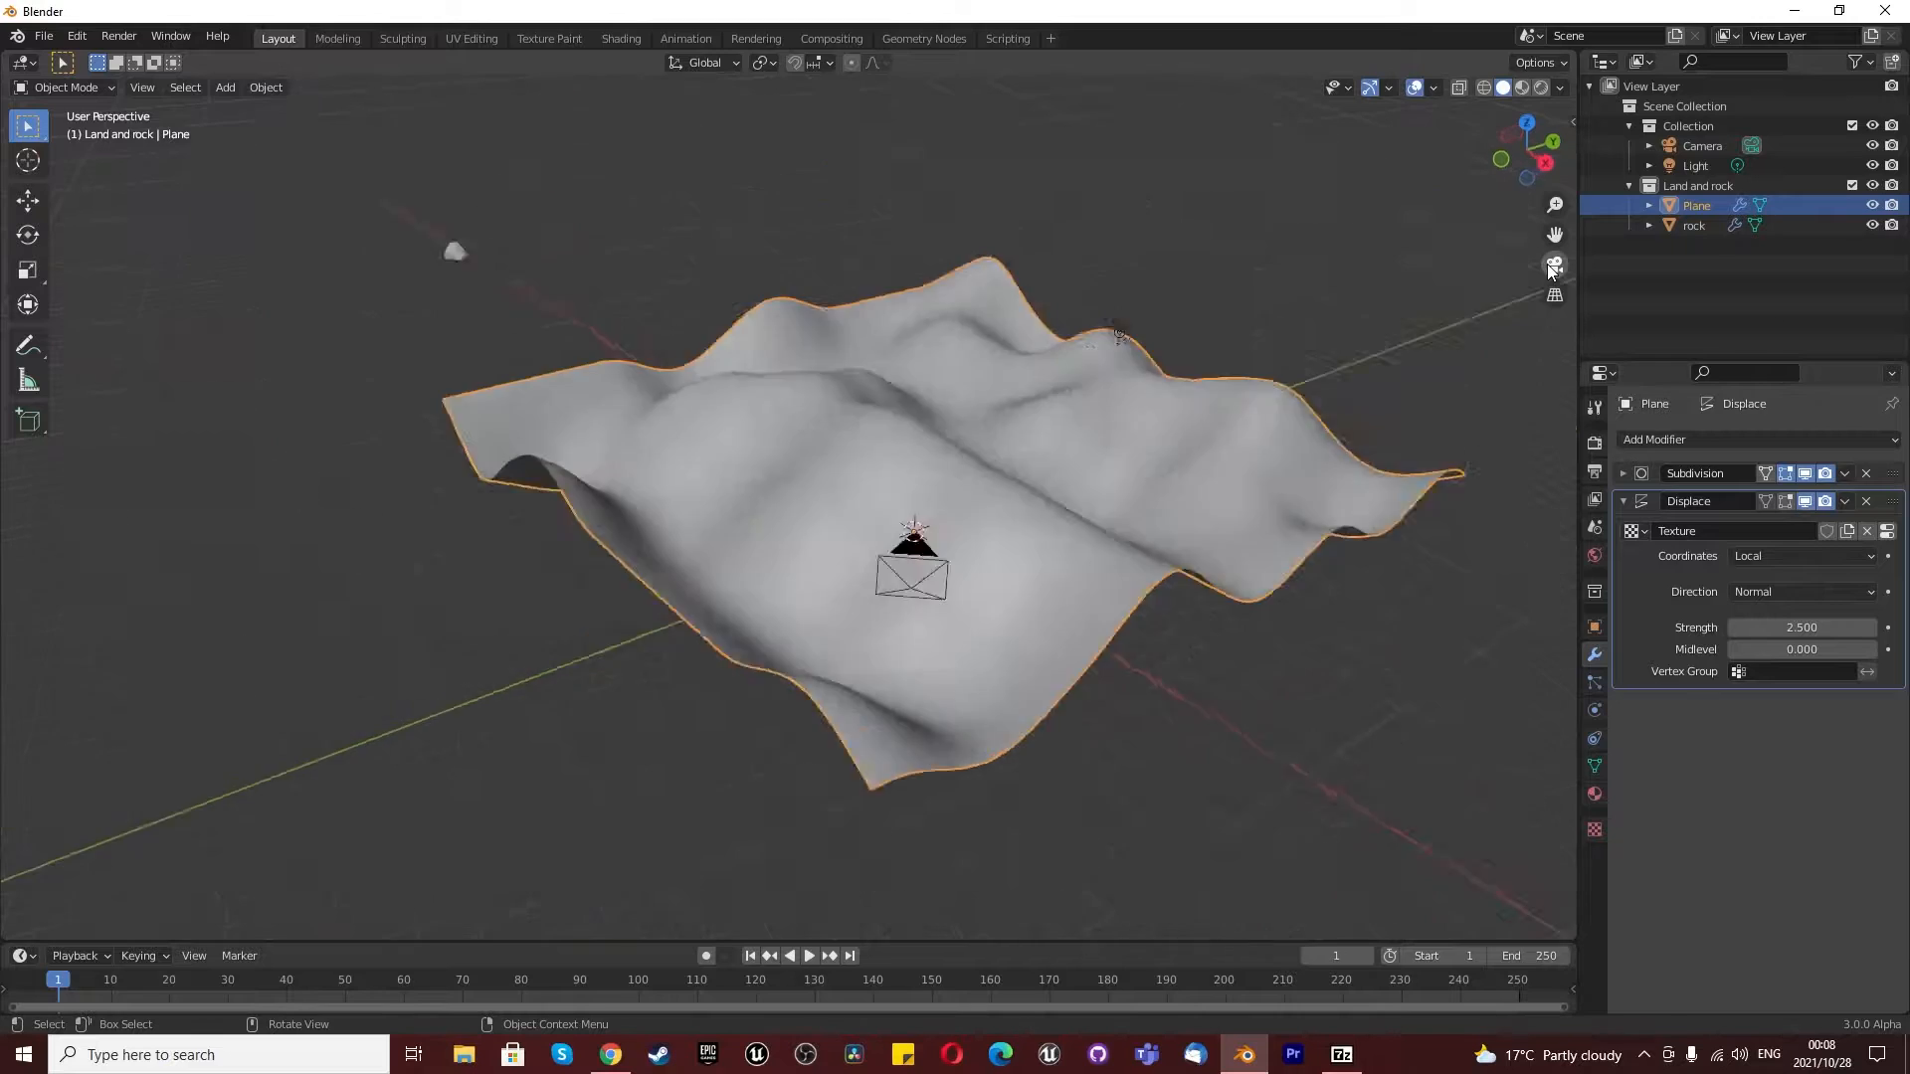
click(1548, 265)
- Find a low viewpoint looking across the land's hills and align the camera to that view
middle_drag(830, 534, 1327, 707)
scroll(880, 595, up, 4)
scroll(957, 630, down, 5)
scroll(1327, 707, up, 5)
scroll(1301, 698, down, 2)
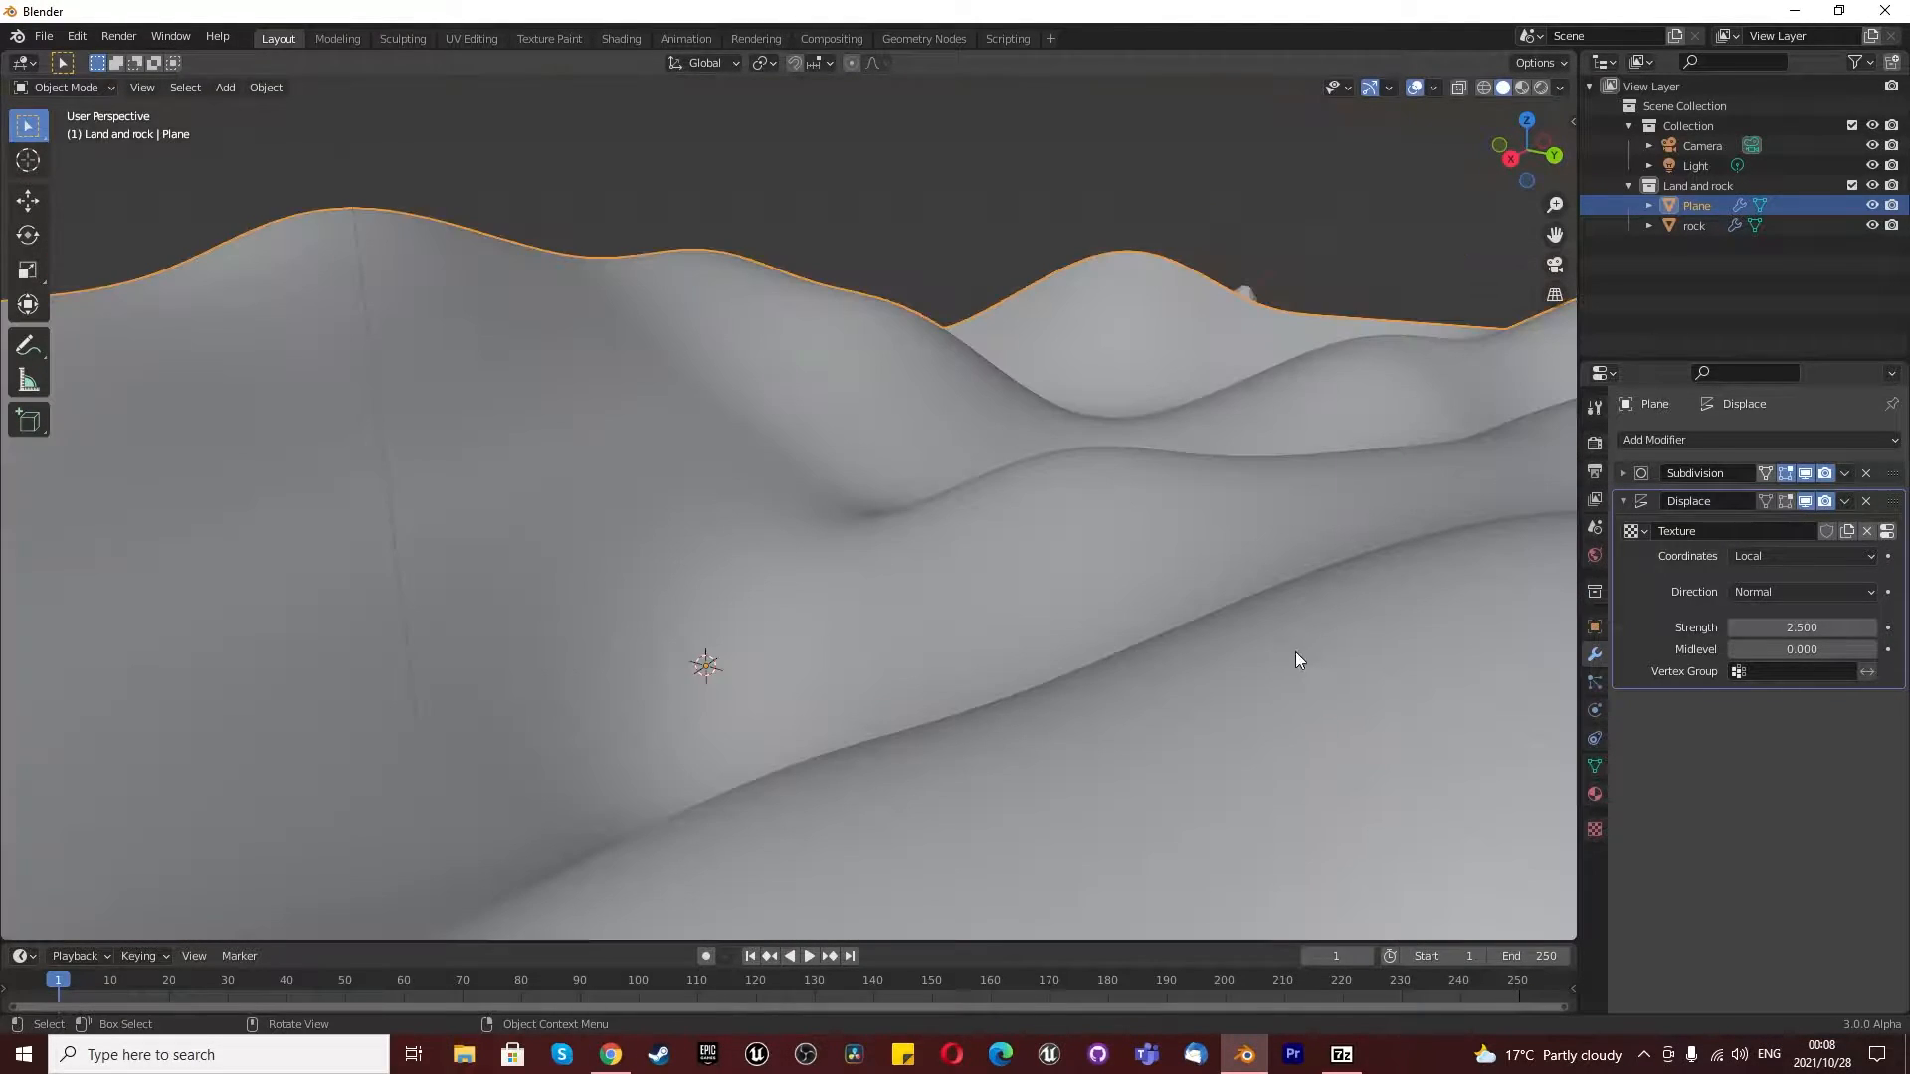
key(KP_0)
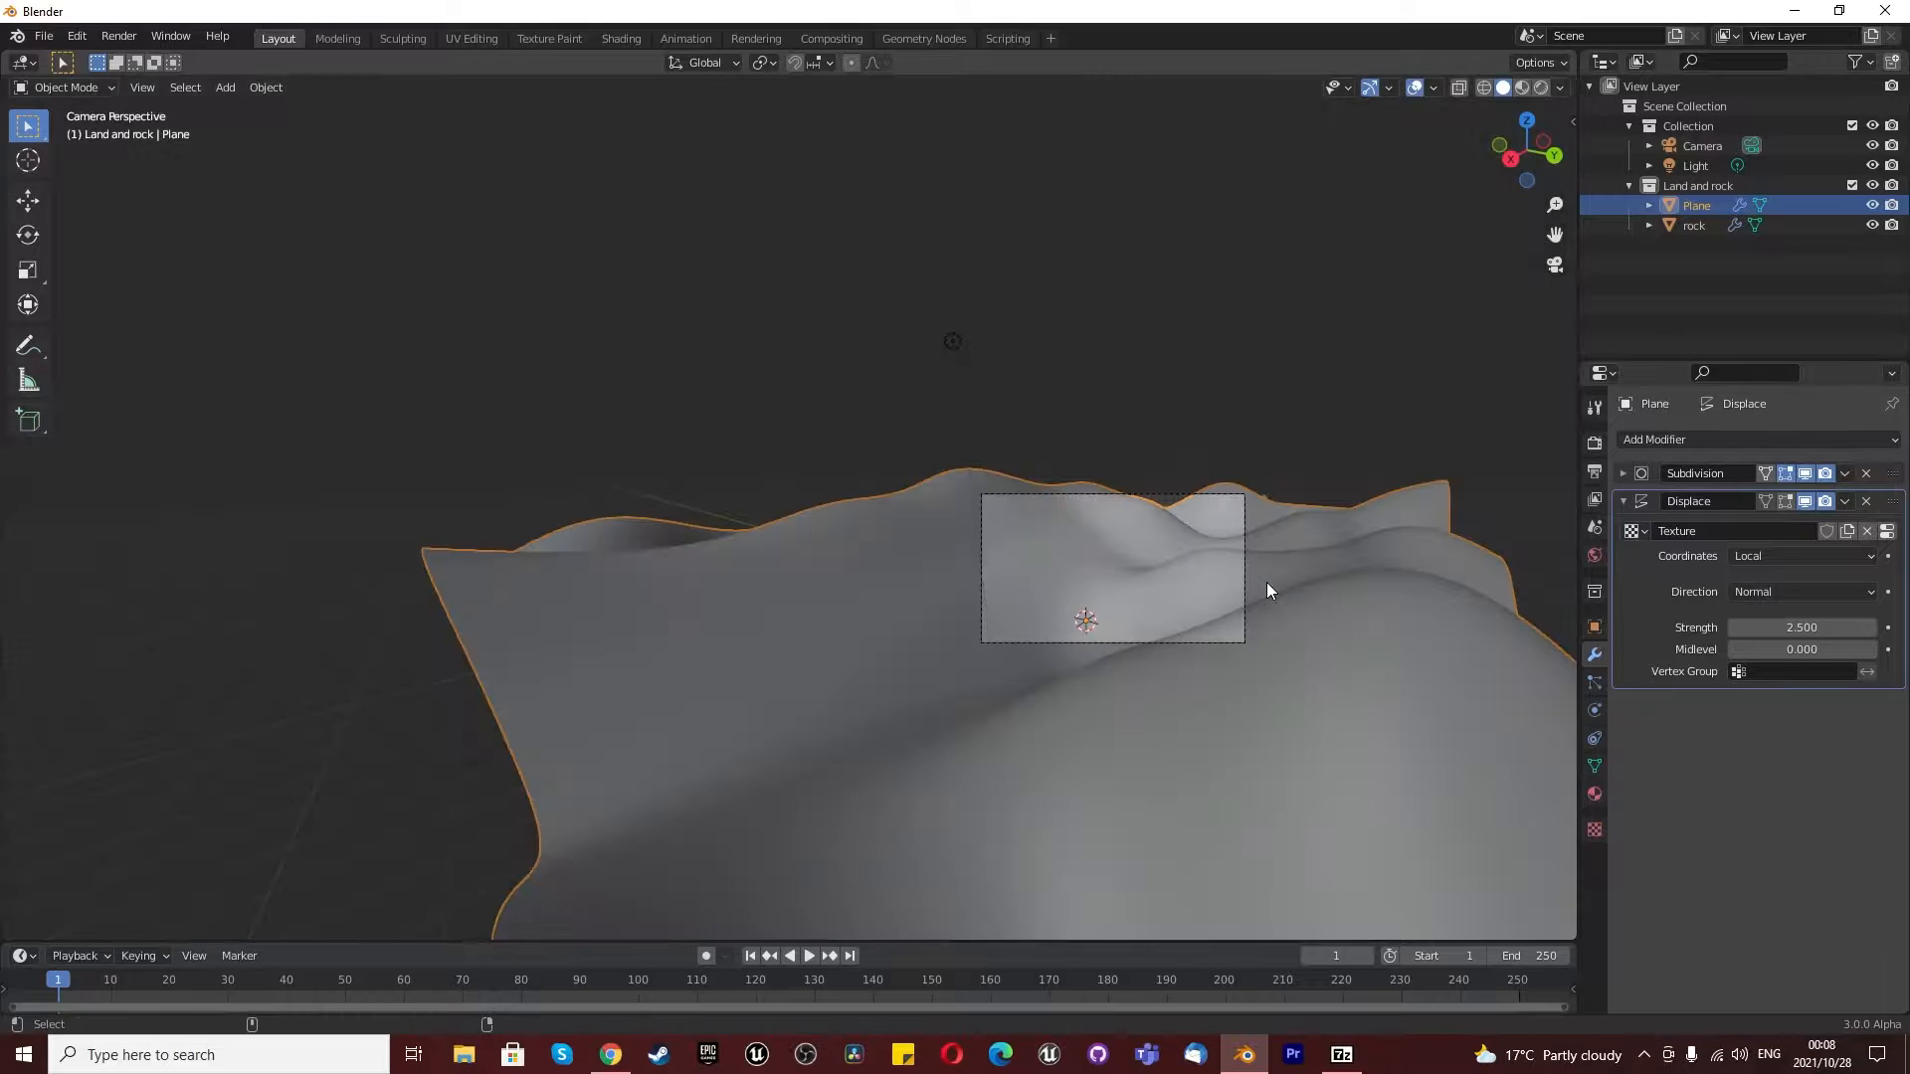
- Split the 3D viewport in two and show the rendered camera view in a narrow second viewport beside the main one
drag(1571, 55, 721, 70)
click(1540, 87)
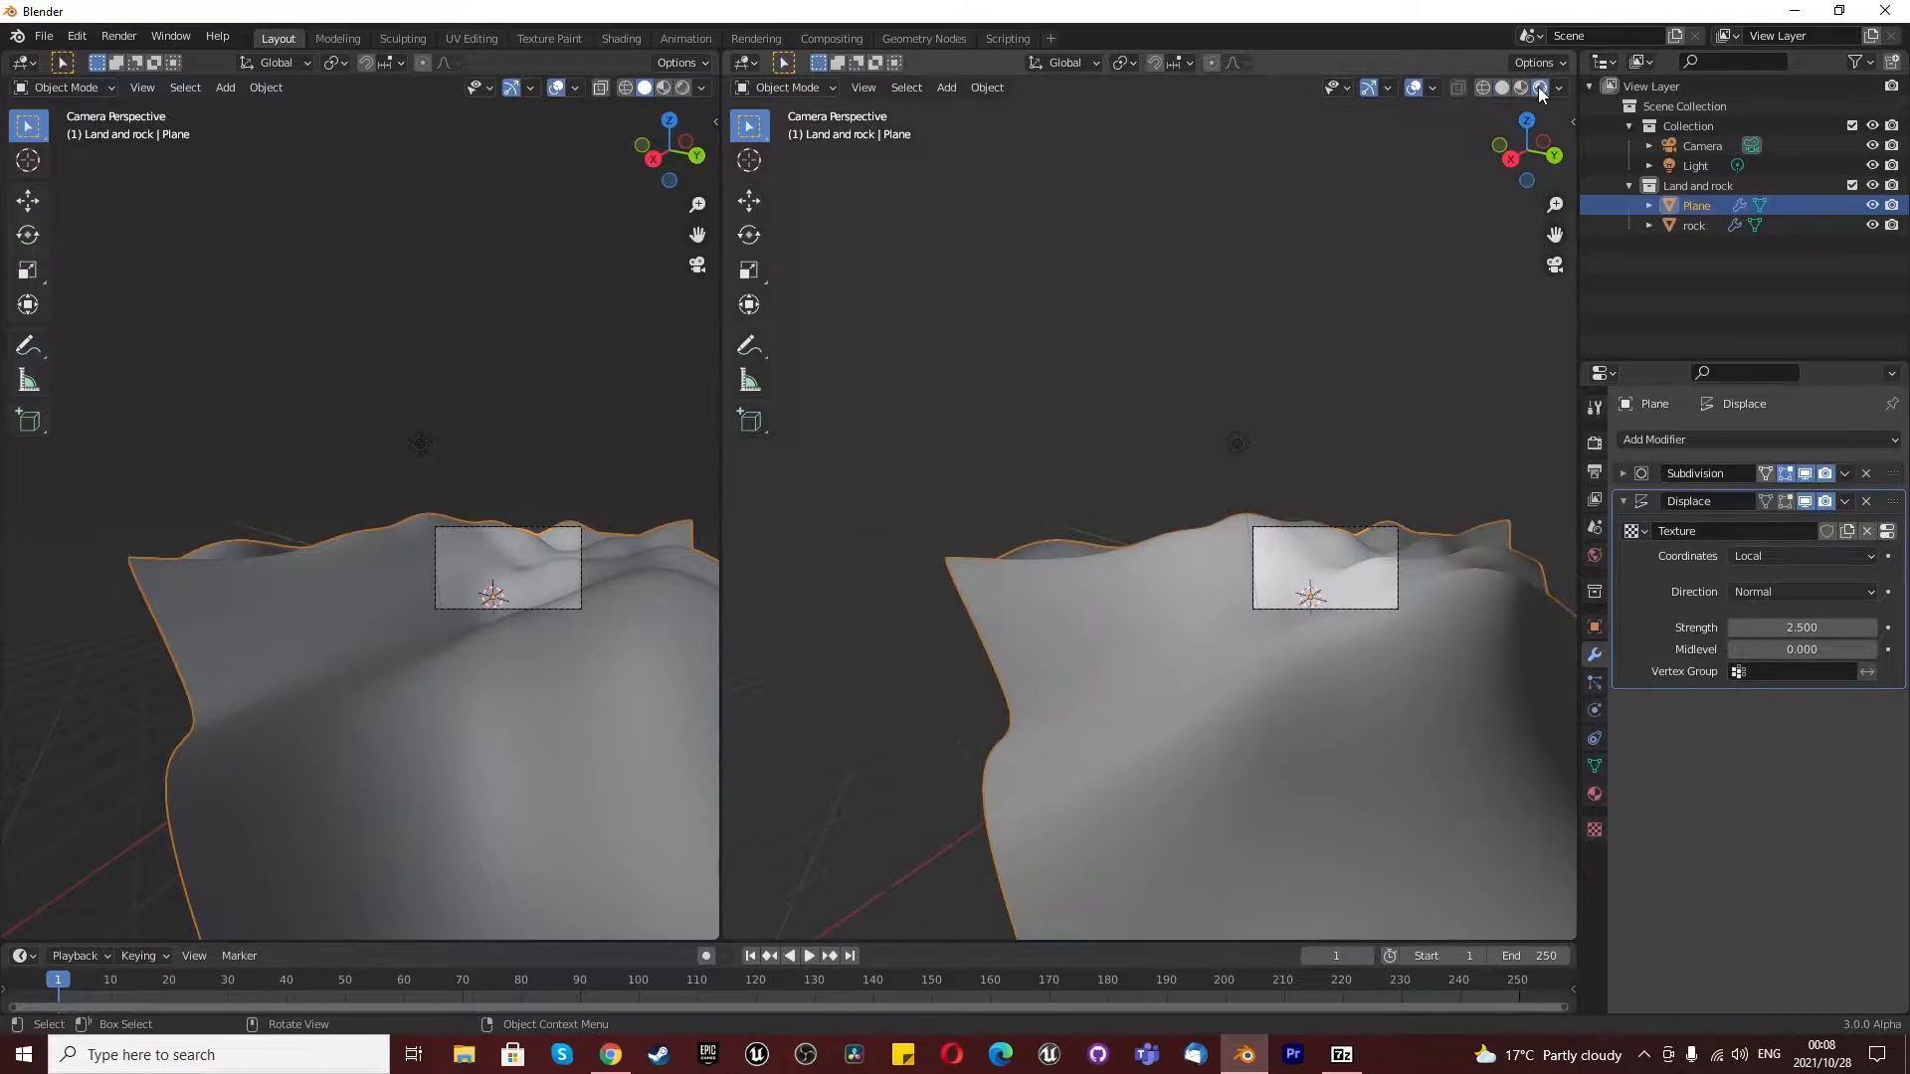
click(1555, 266)
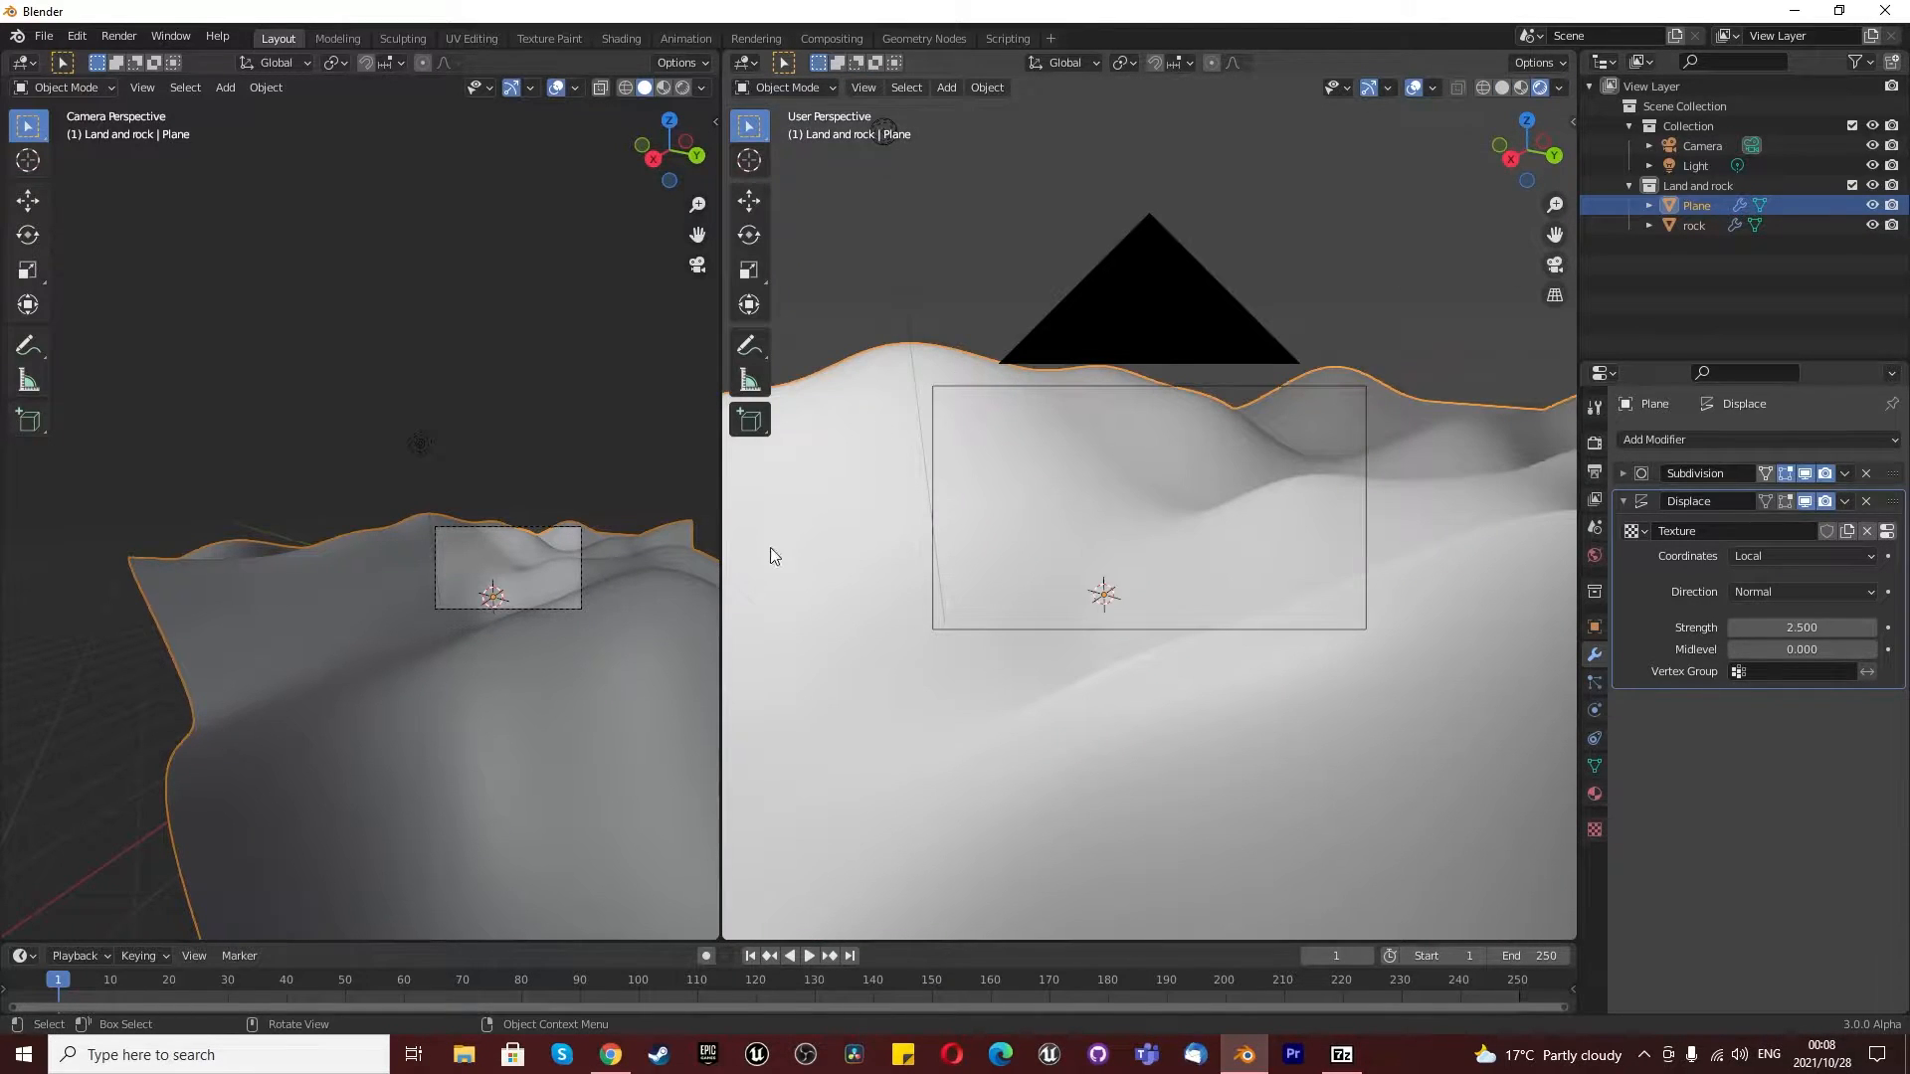
drag(730, 568, 1230, 583)
scroll(1395, 617, down, 8)
scroll(1381, 633, up, 5)
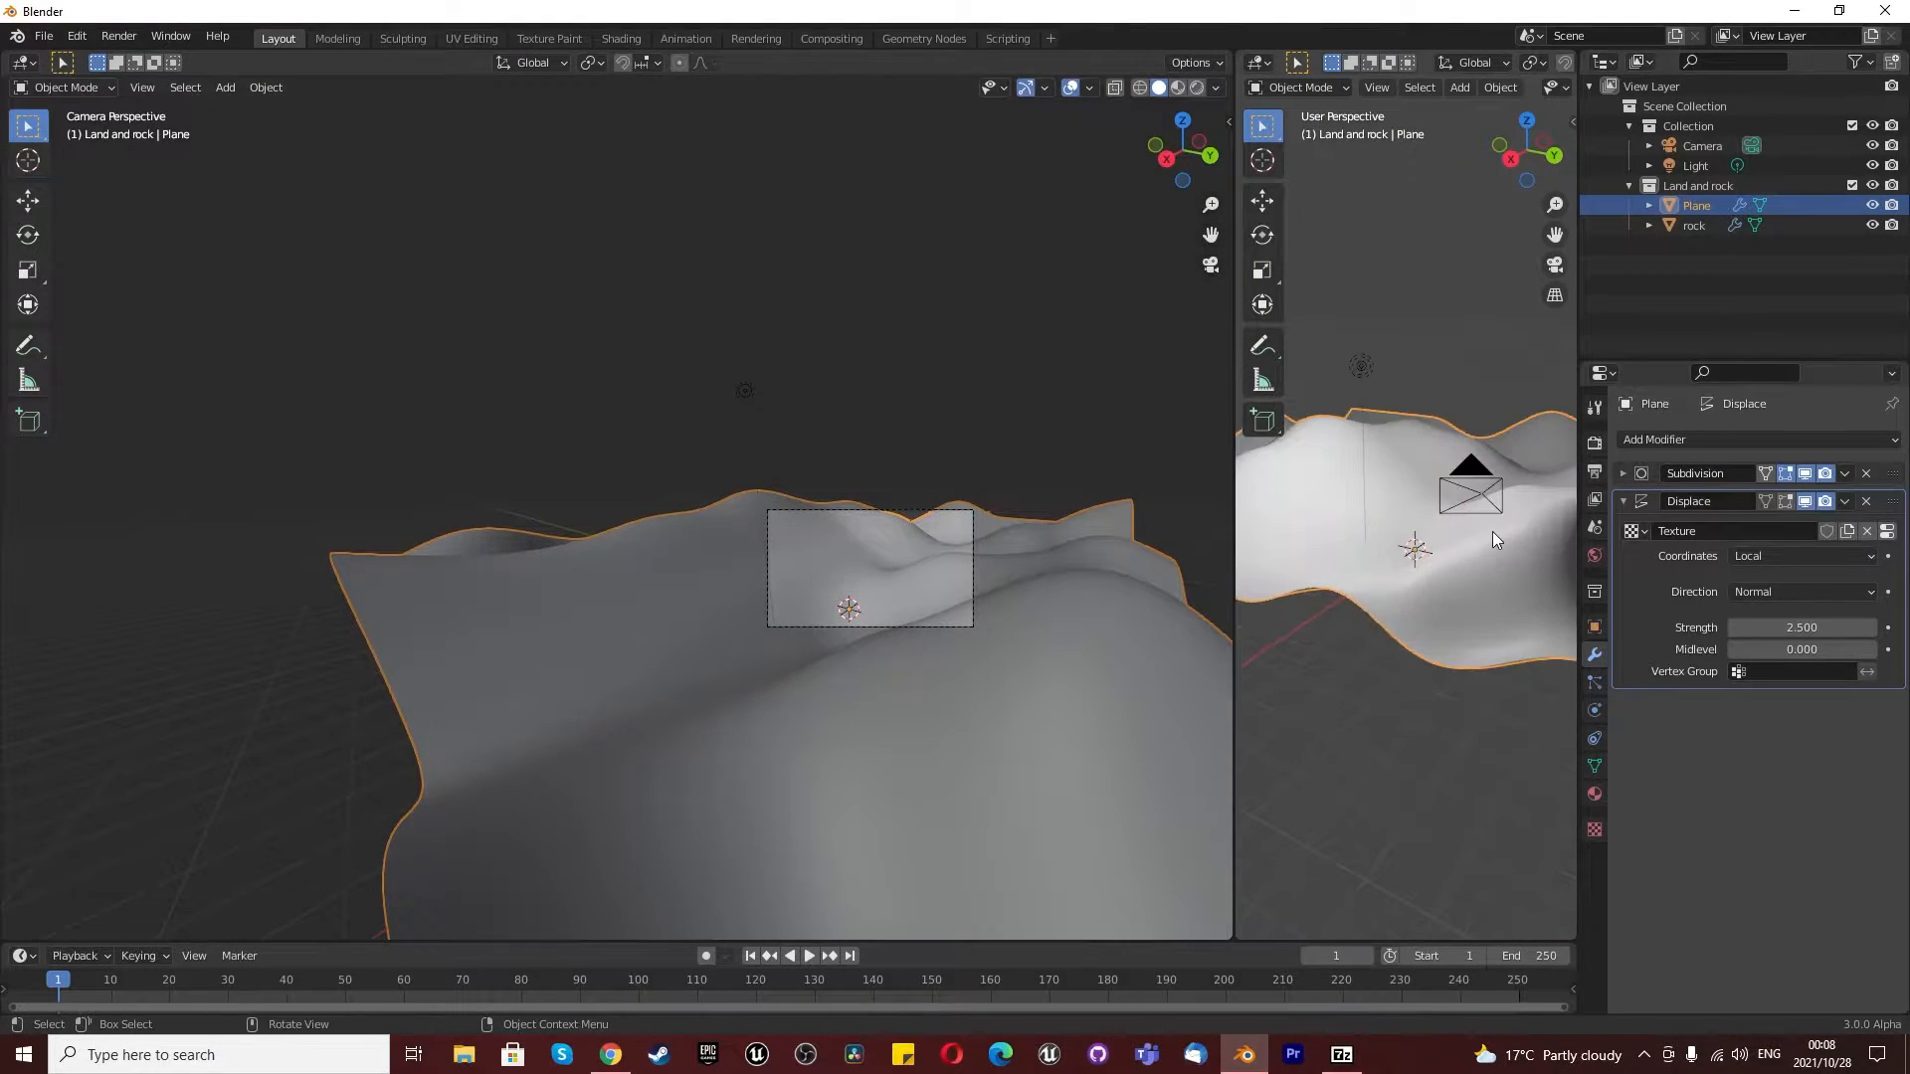
scroll(1533, 503, up, 2)
scroll(1532, 500, up, 2)
scroll(1472, 498, down, 2)
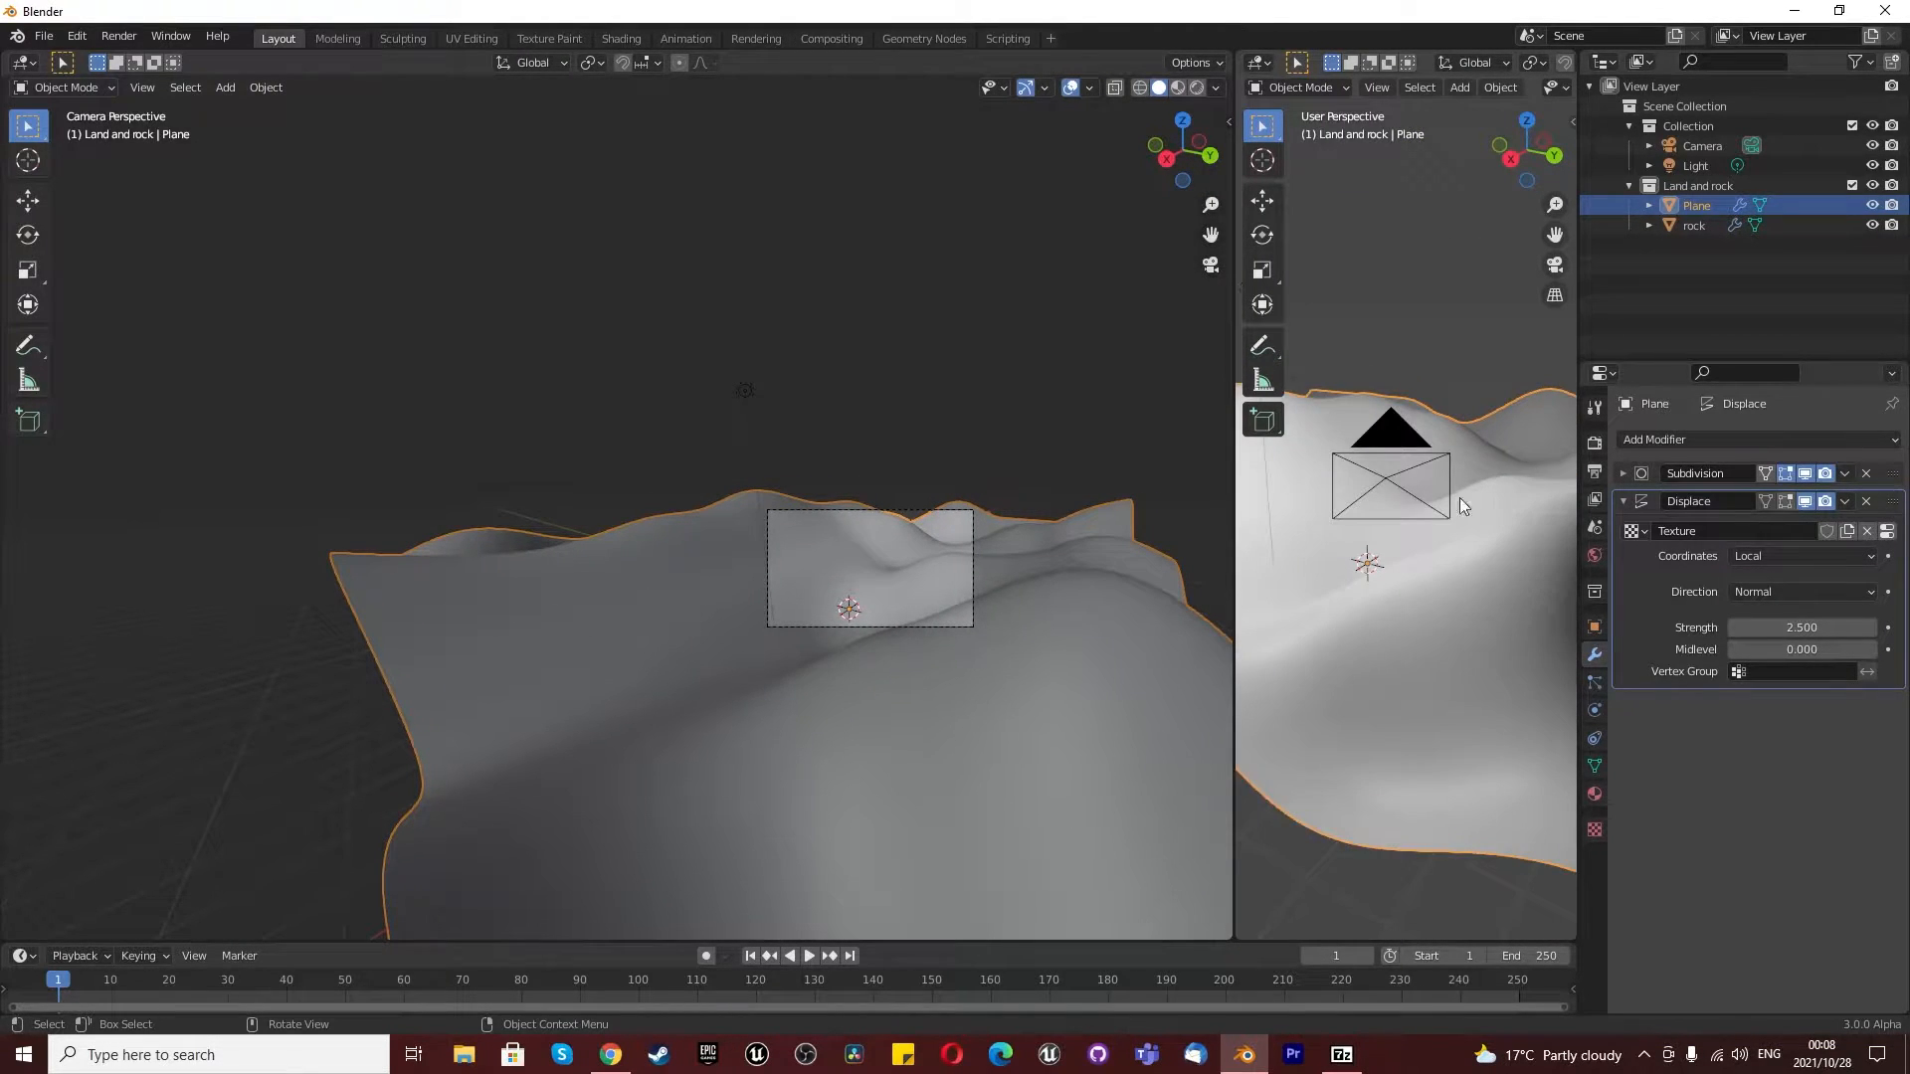
click(1553, 266)
scroll(1532, 569, up, 3)
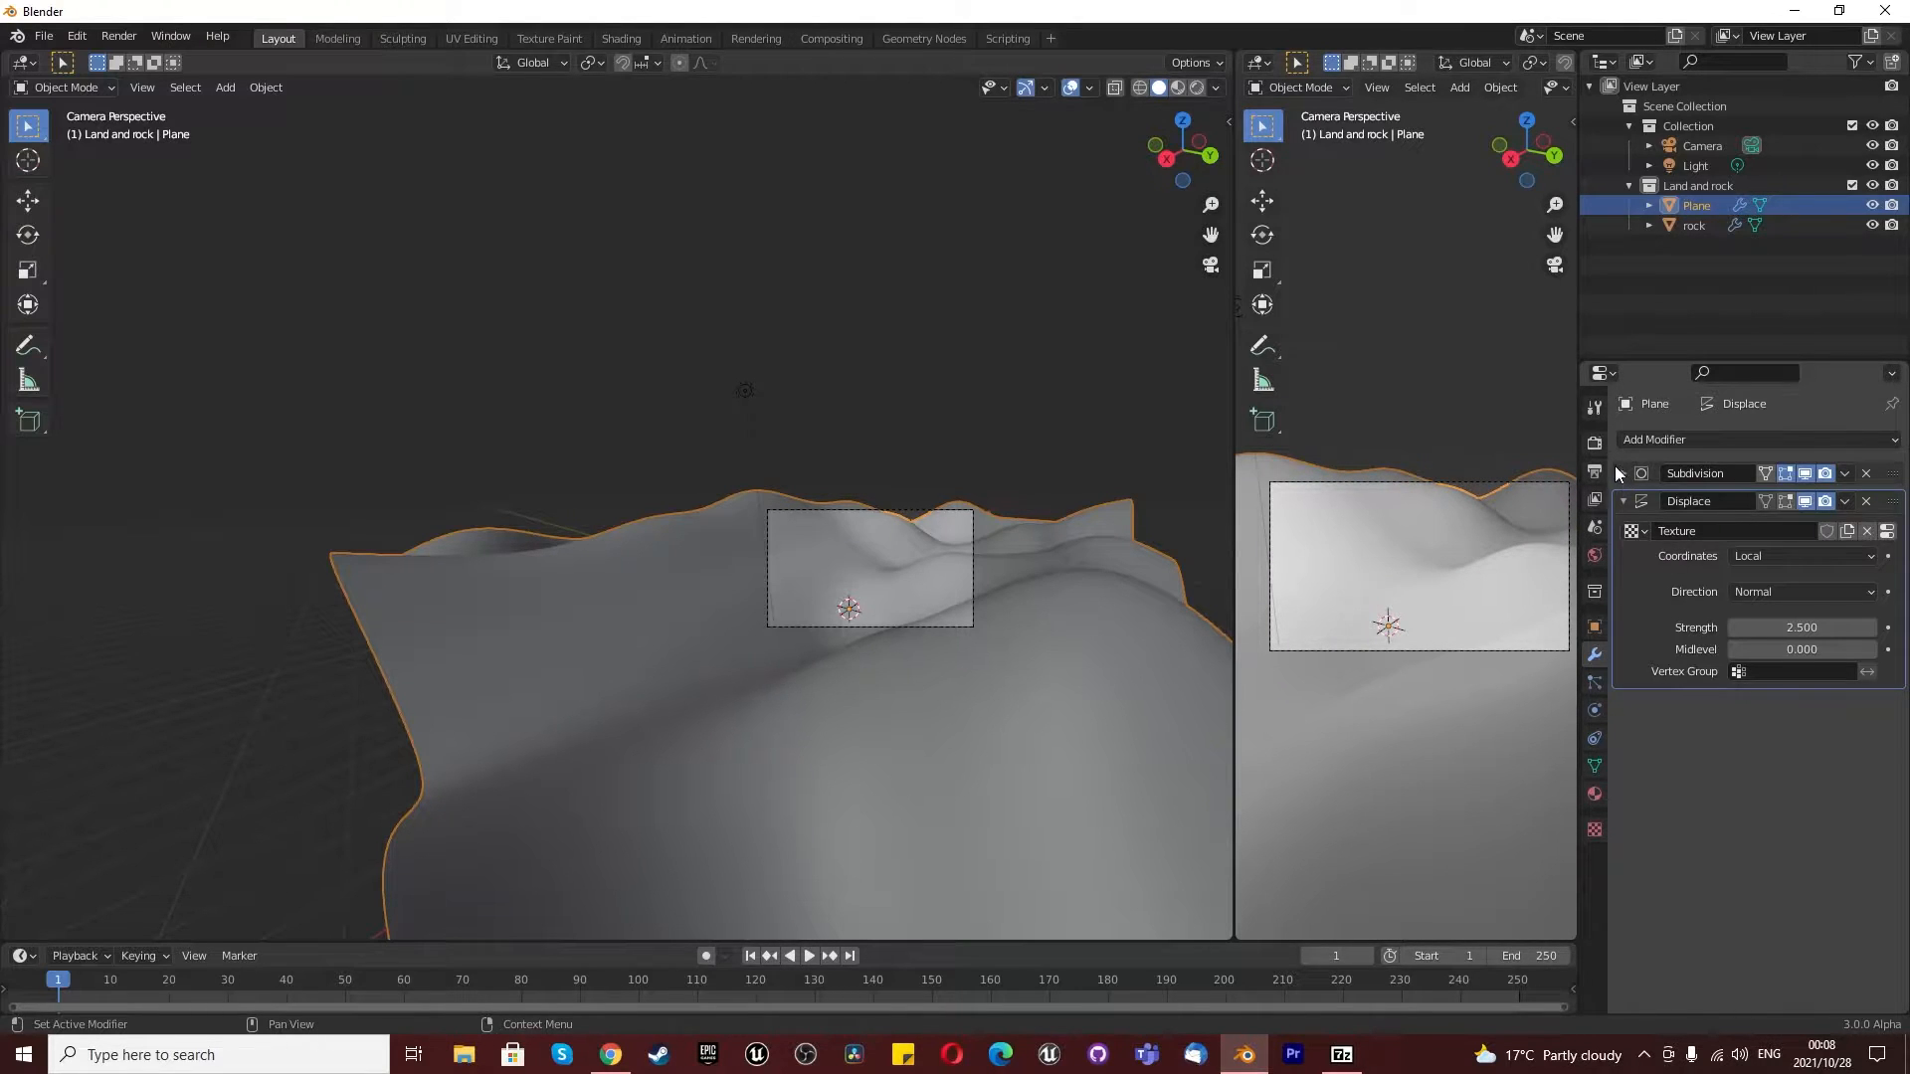
- Set the scene's render engine to Cycles
click(1594, 471)
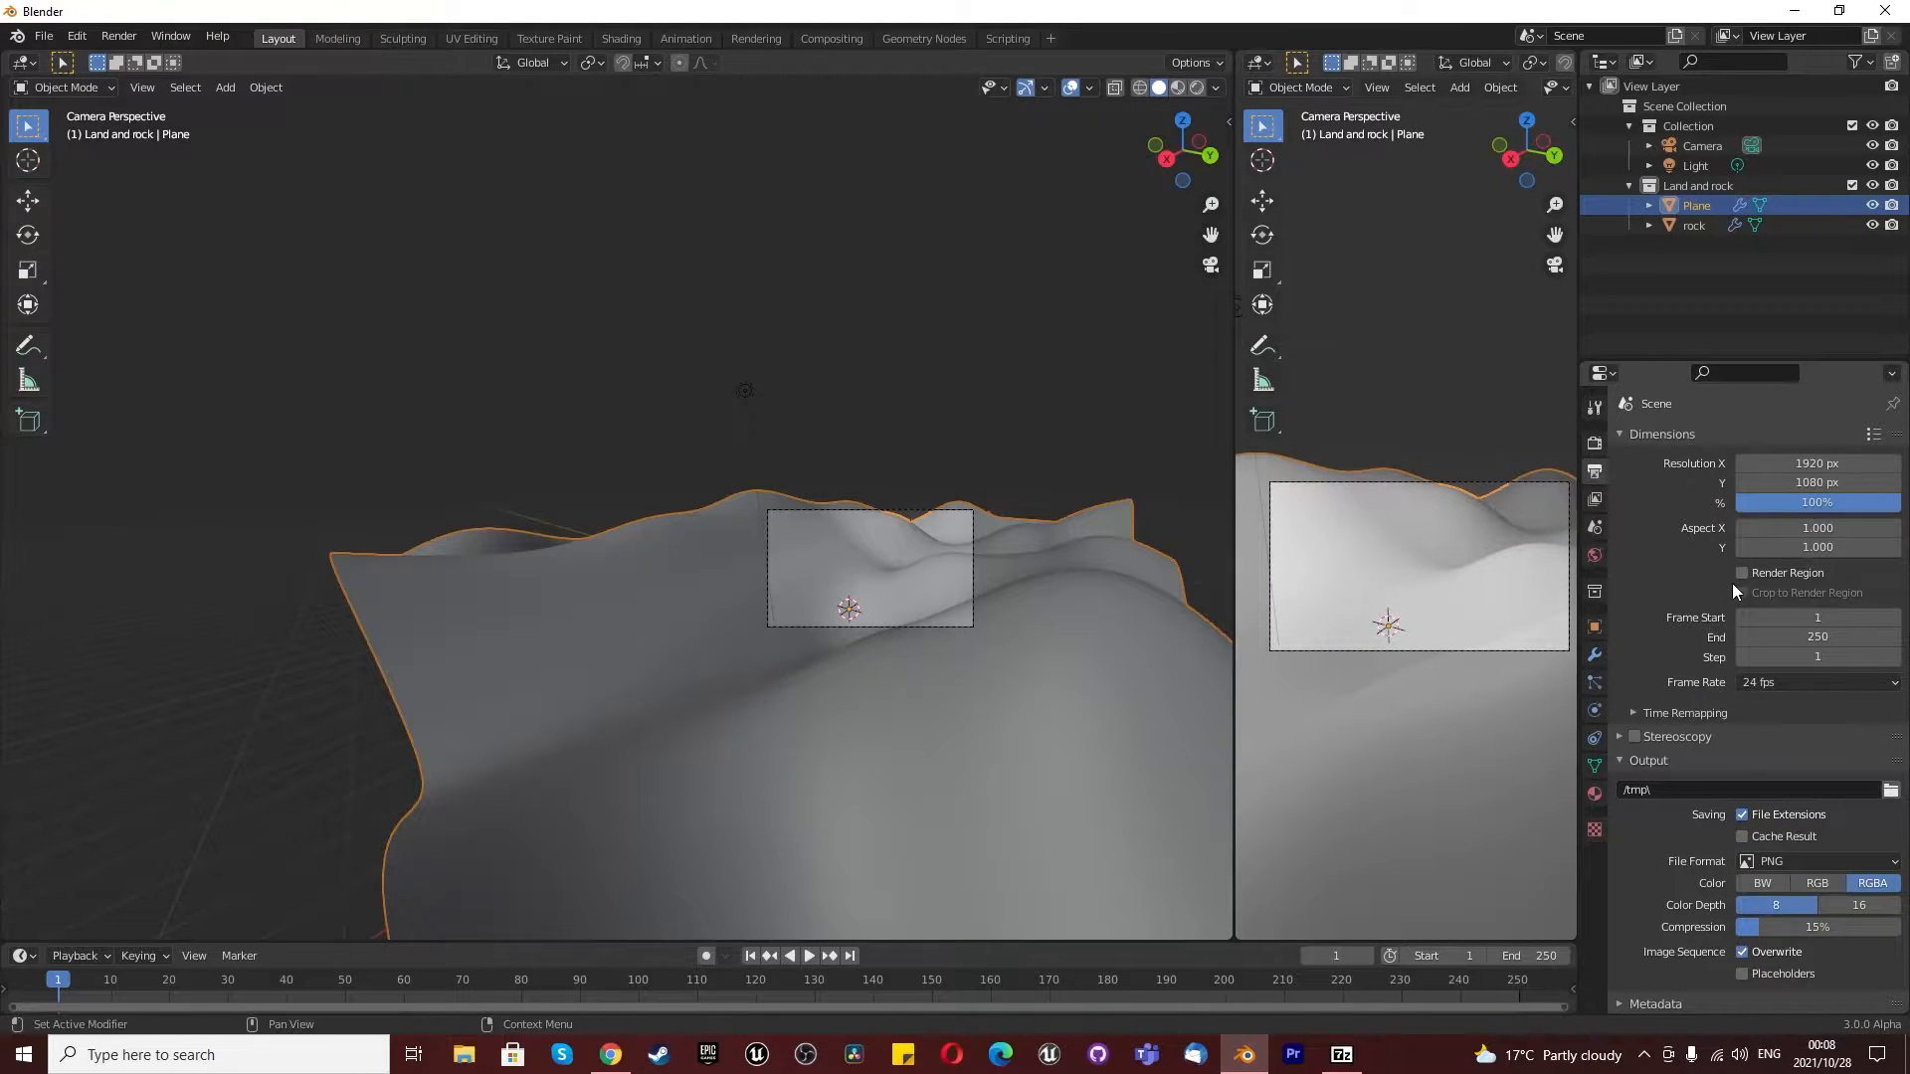
click(1595, 442)
click(1757, 439)
click(1758, 503)
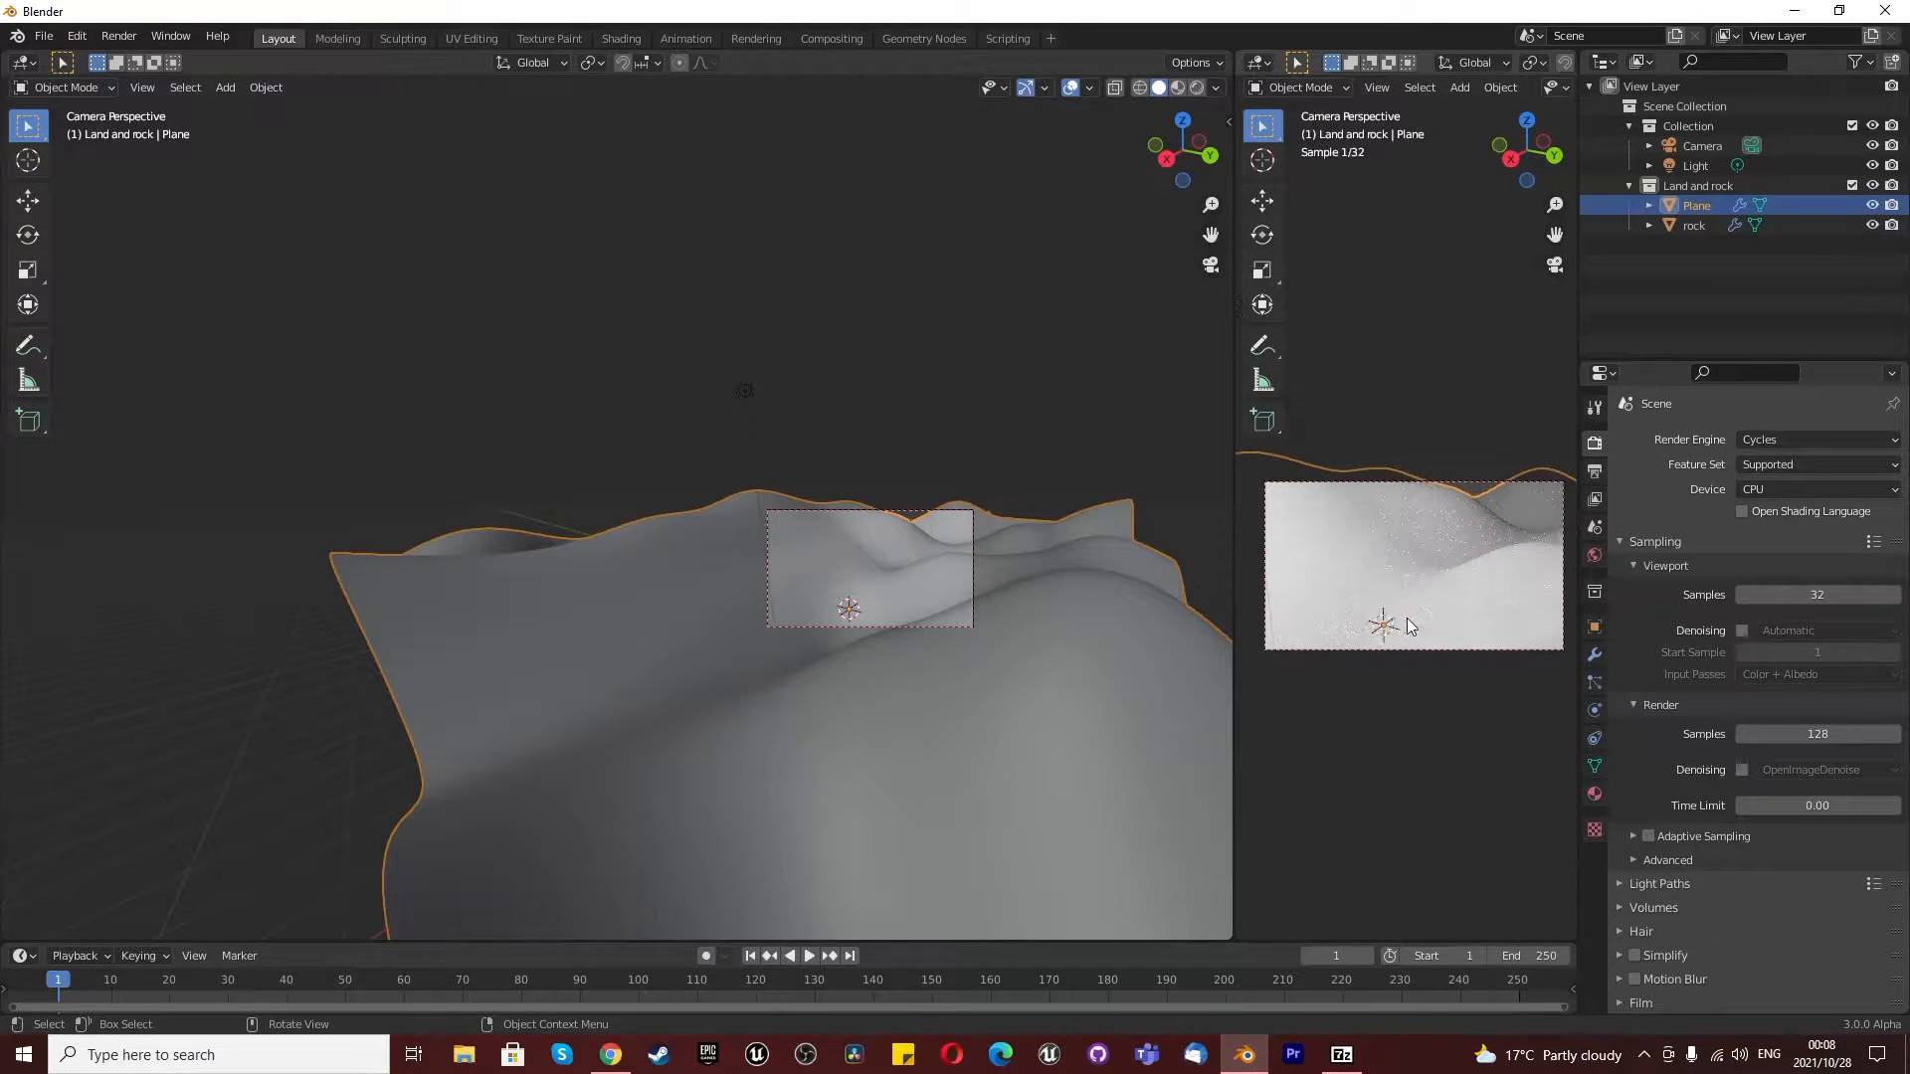
- Restrict rendering to the camera frame with Render Region and Crop to Render Region enabled
click(1595, 471)
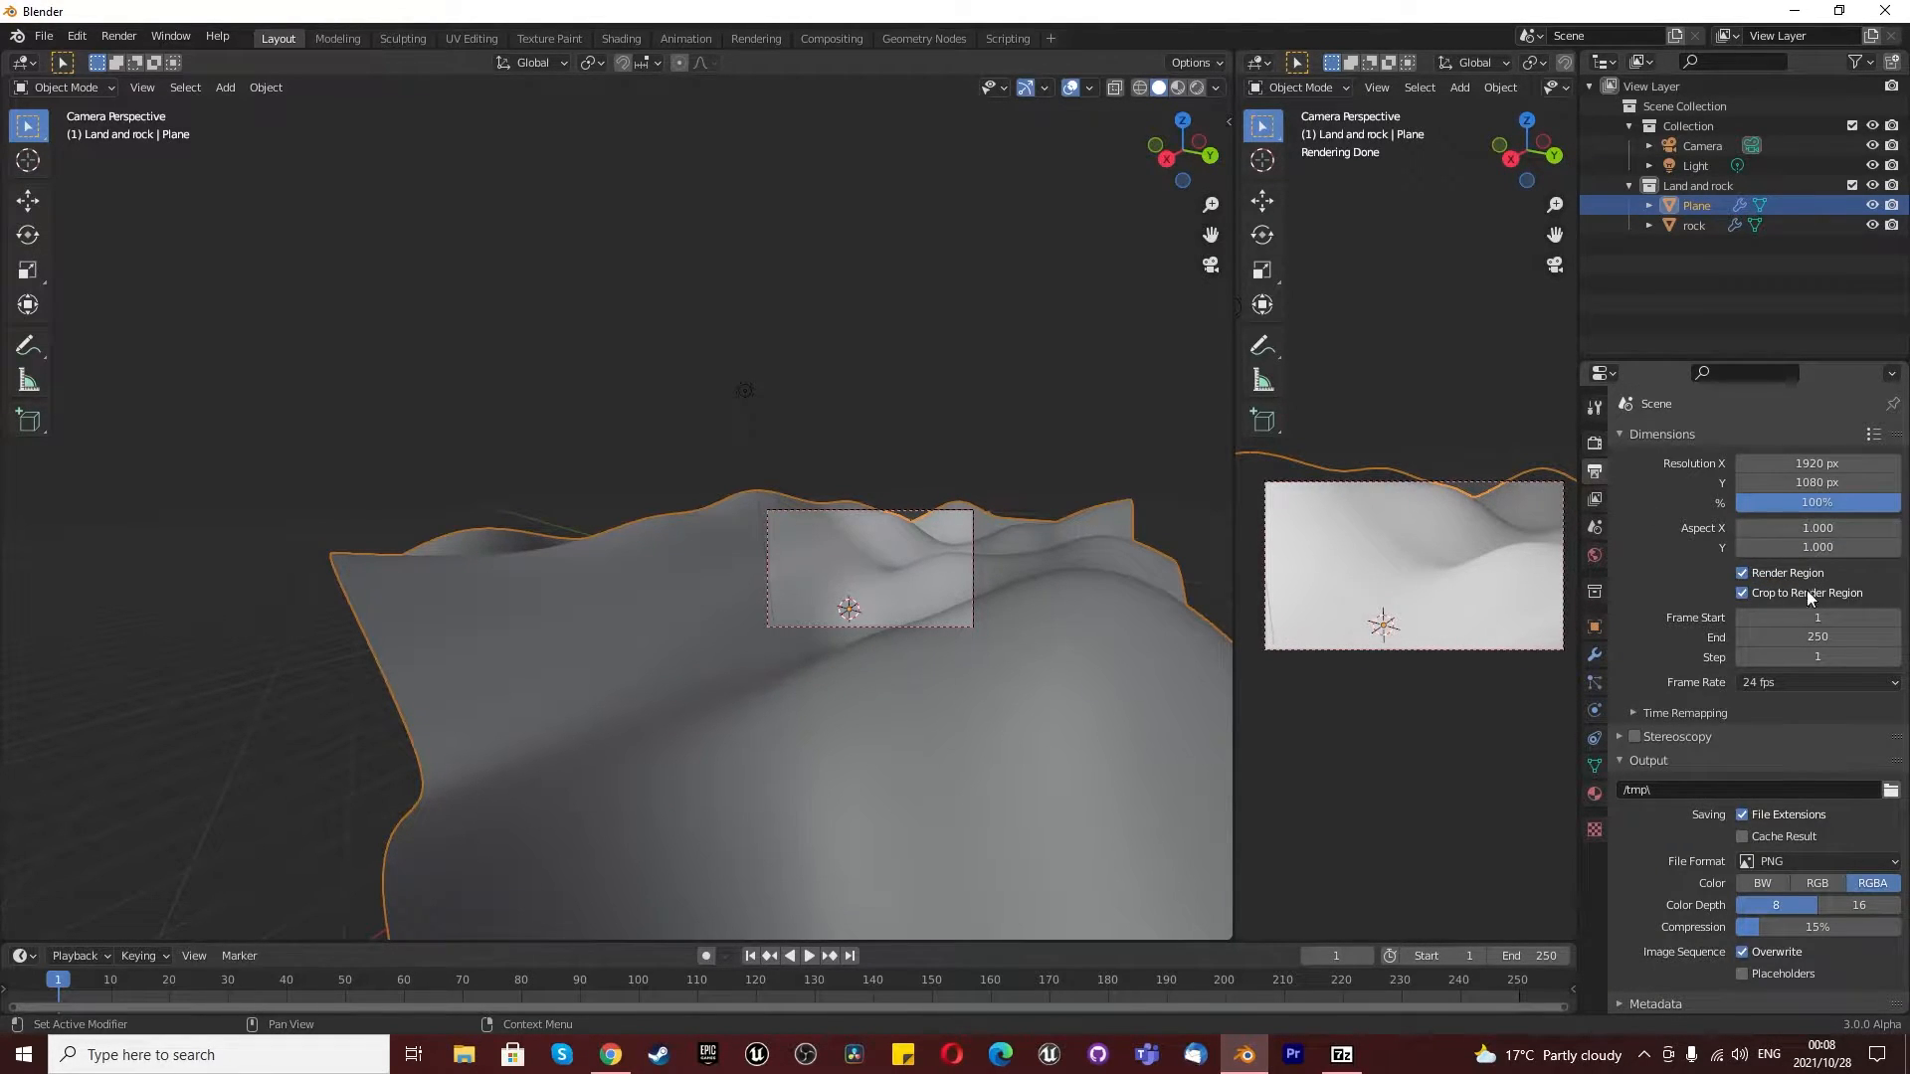
scroll(1506, 605, down, 1)
scroll(1496, 603, up, 1)
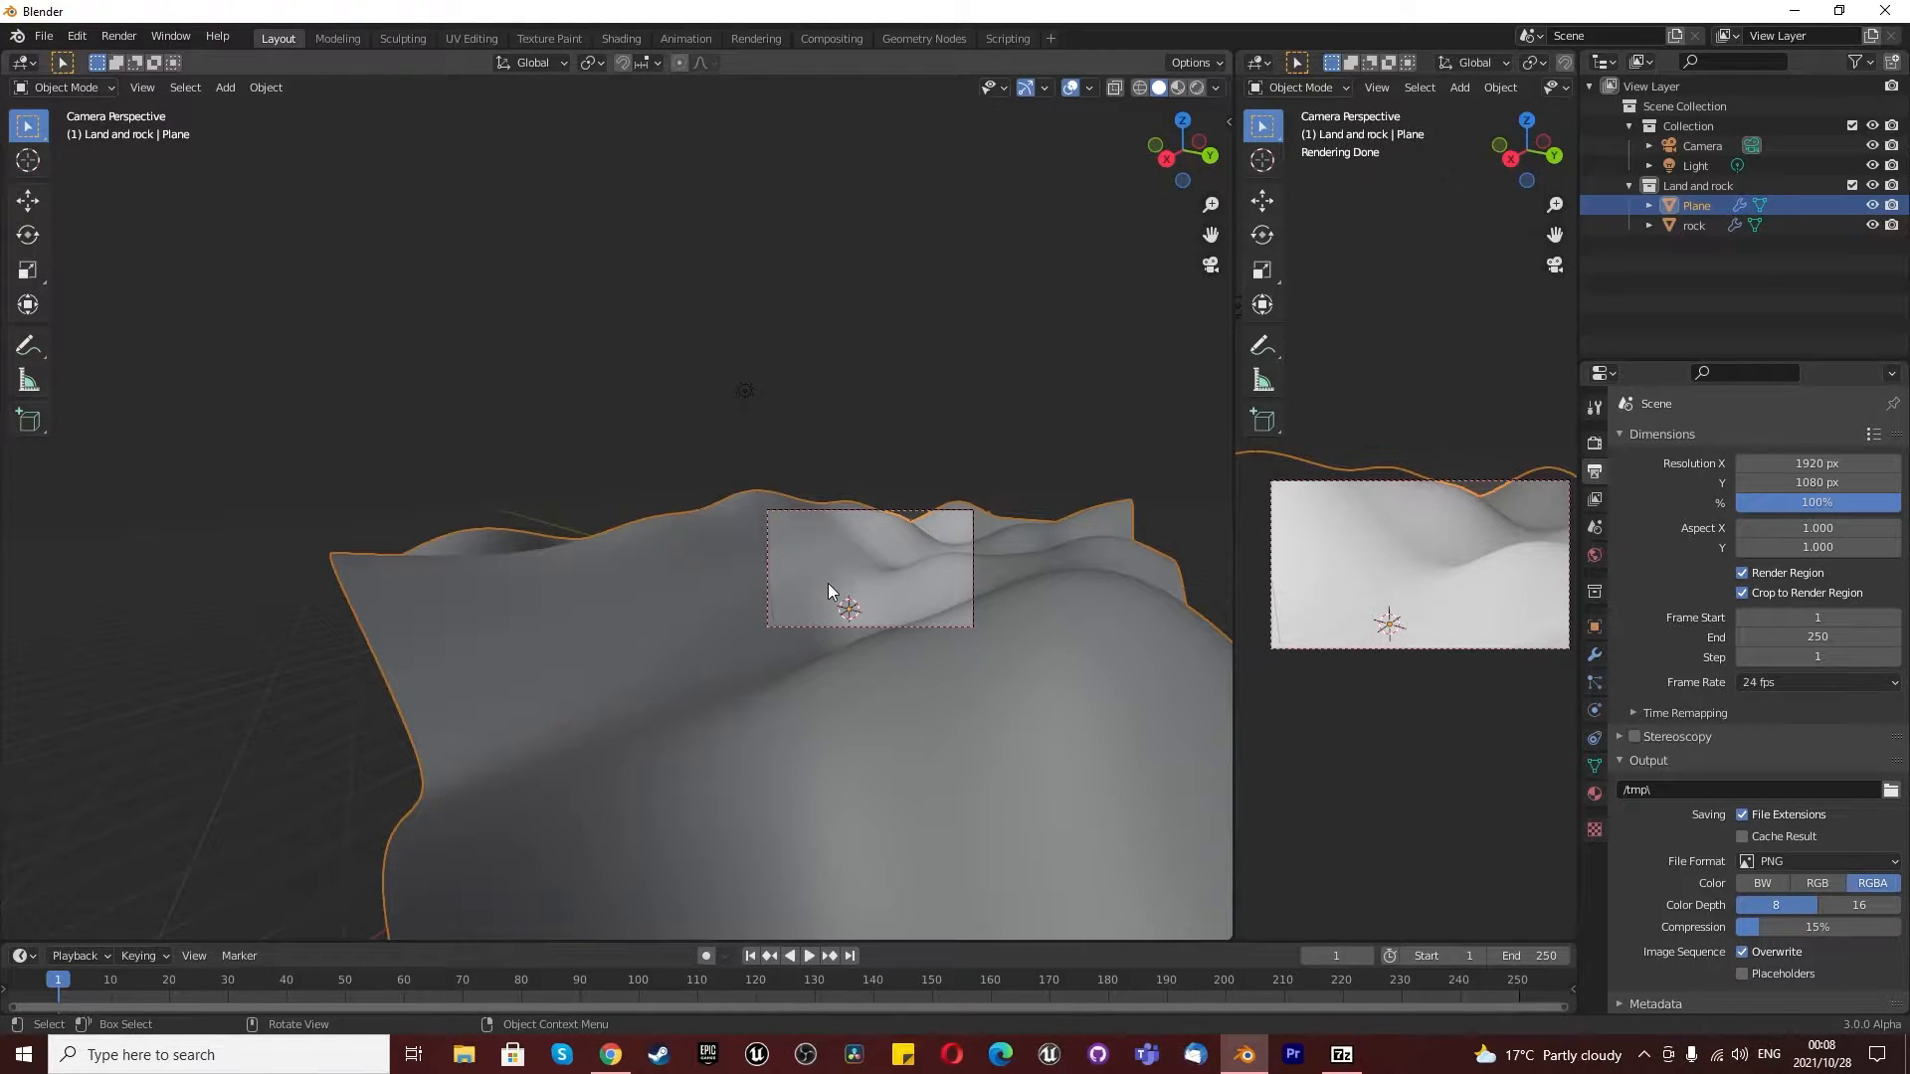
- In a top view of the land in the main viewport, move the camera about 1.63 m along the Y axis
click(1209, 265)
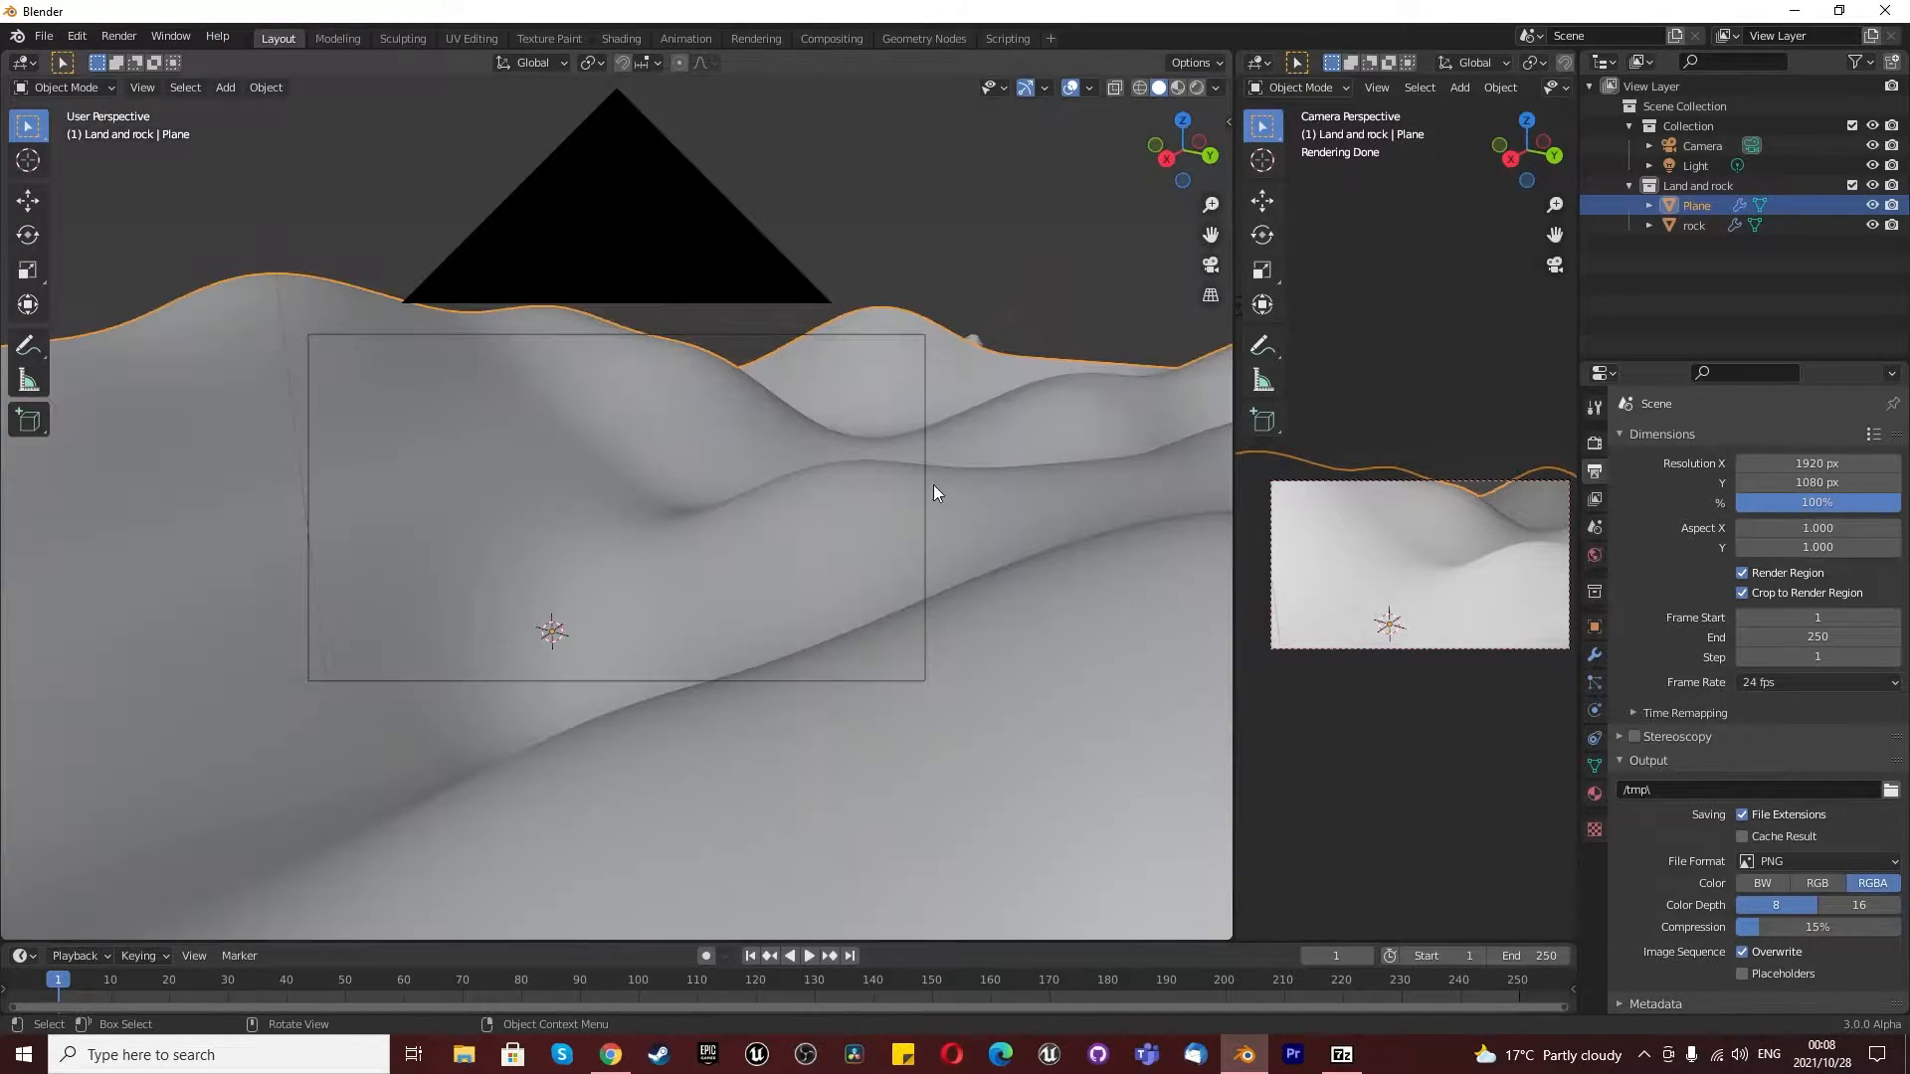
key(KP_7)
scroll(1023, 384, up, 2)
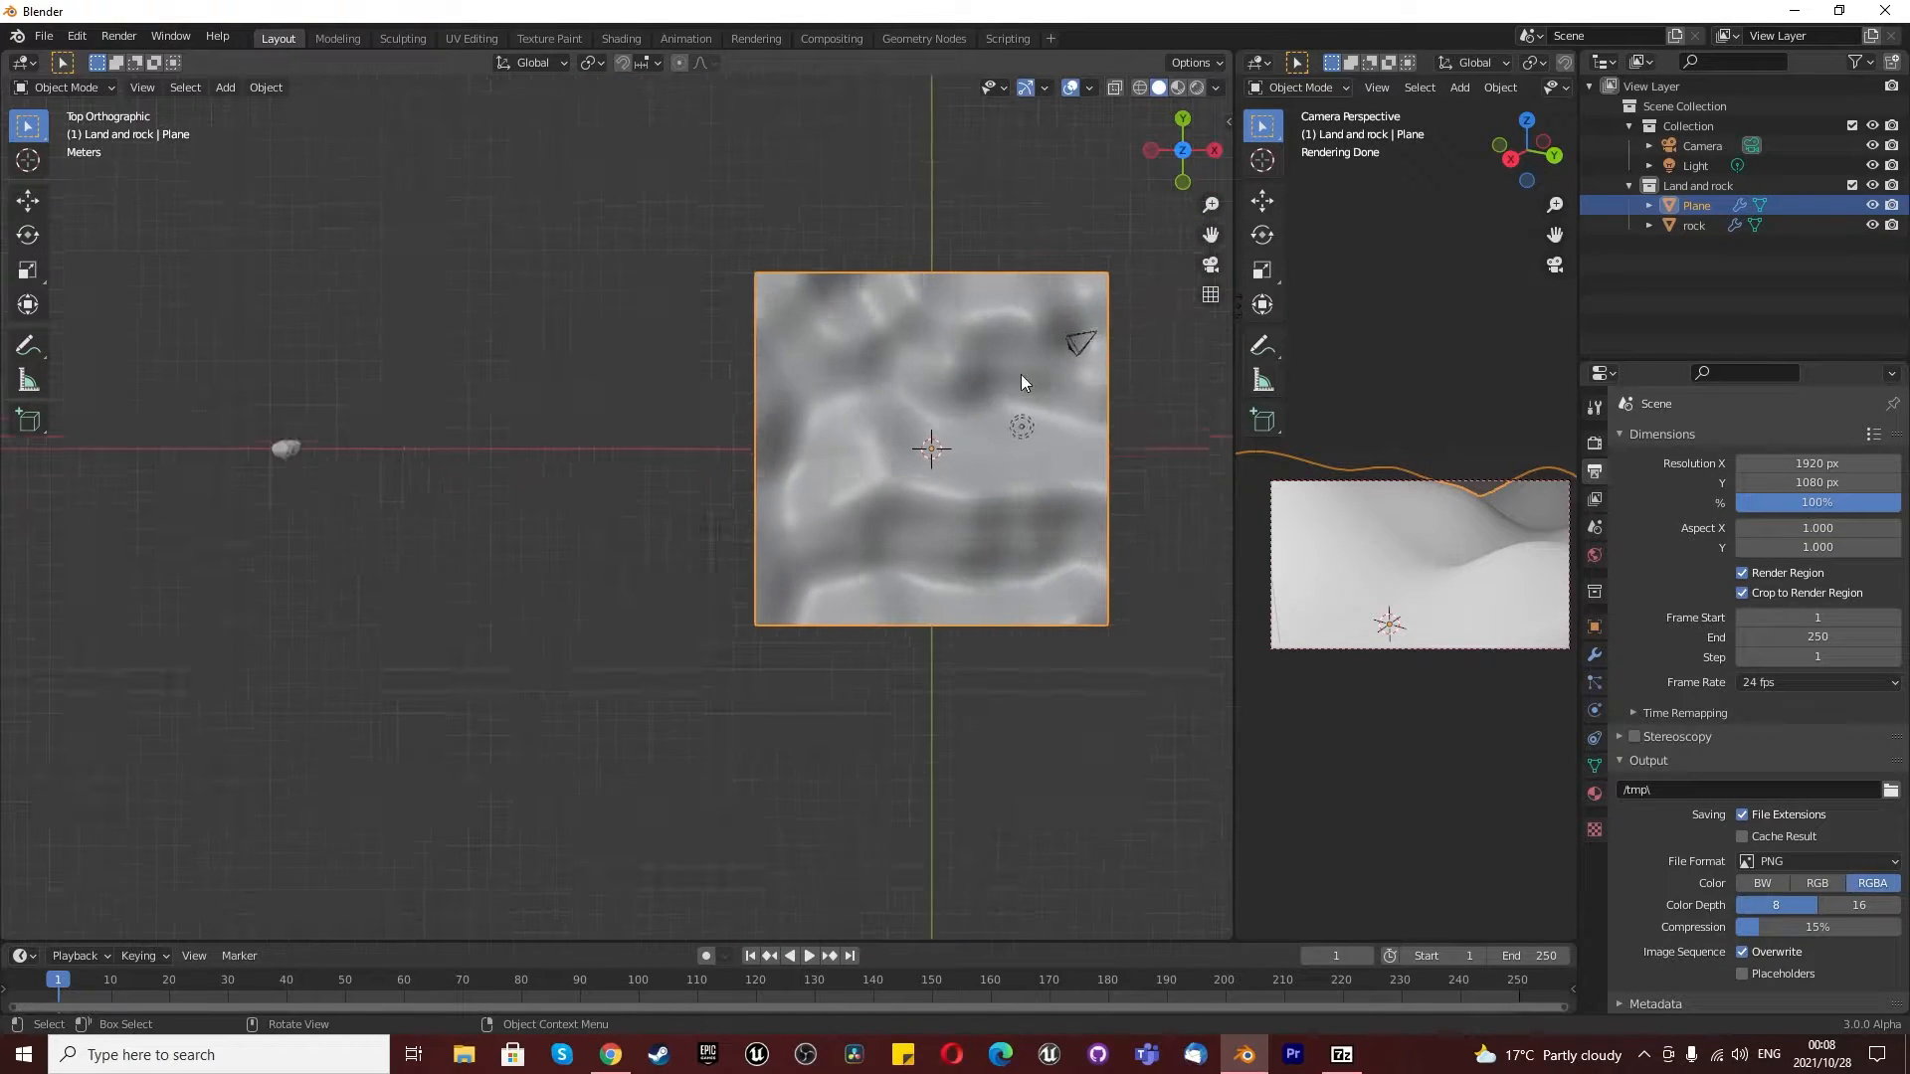
scroll(1173, 398, down, 2)
scroll(1179, 380, up, 3)
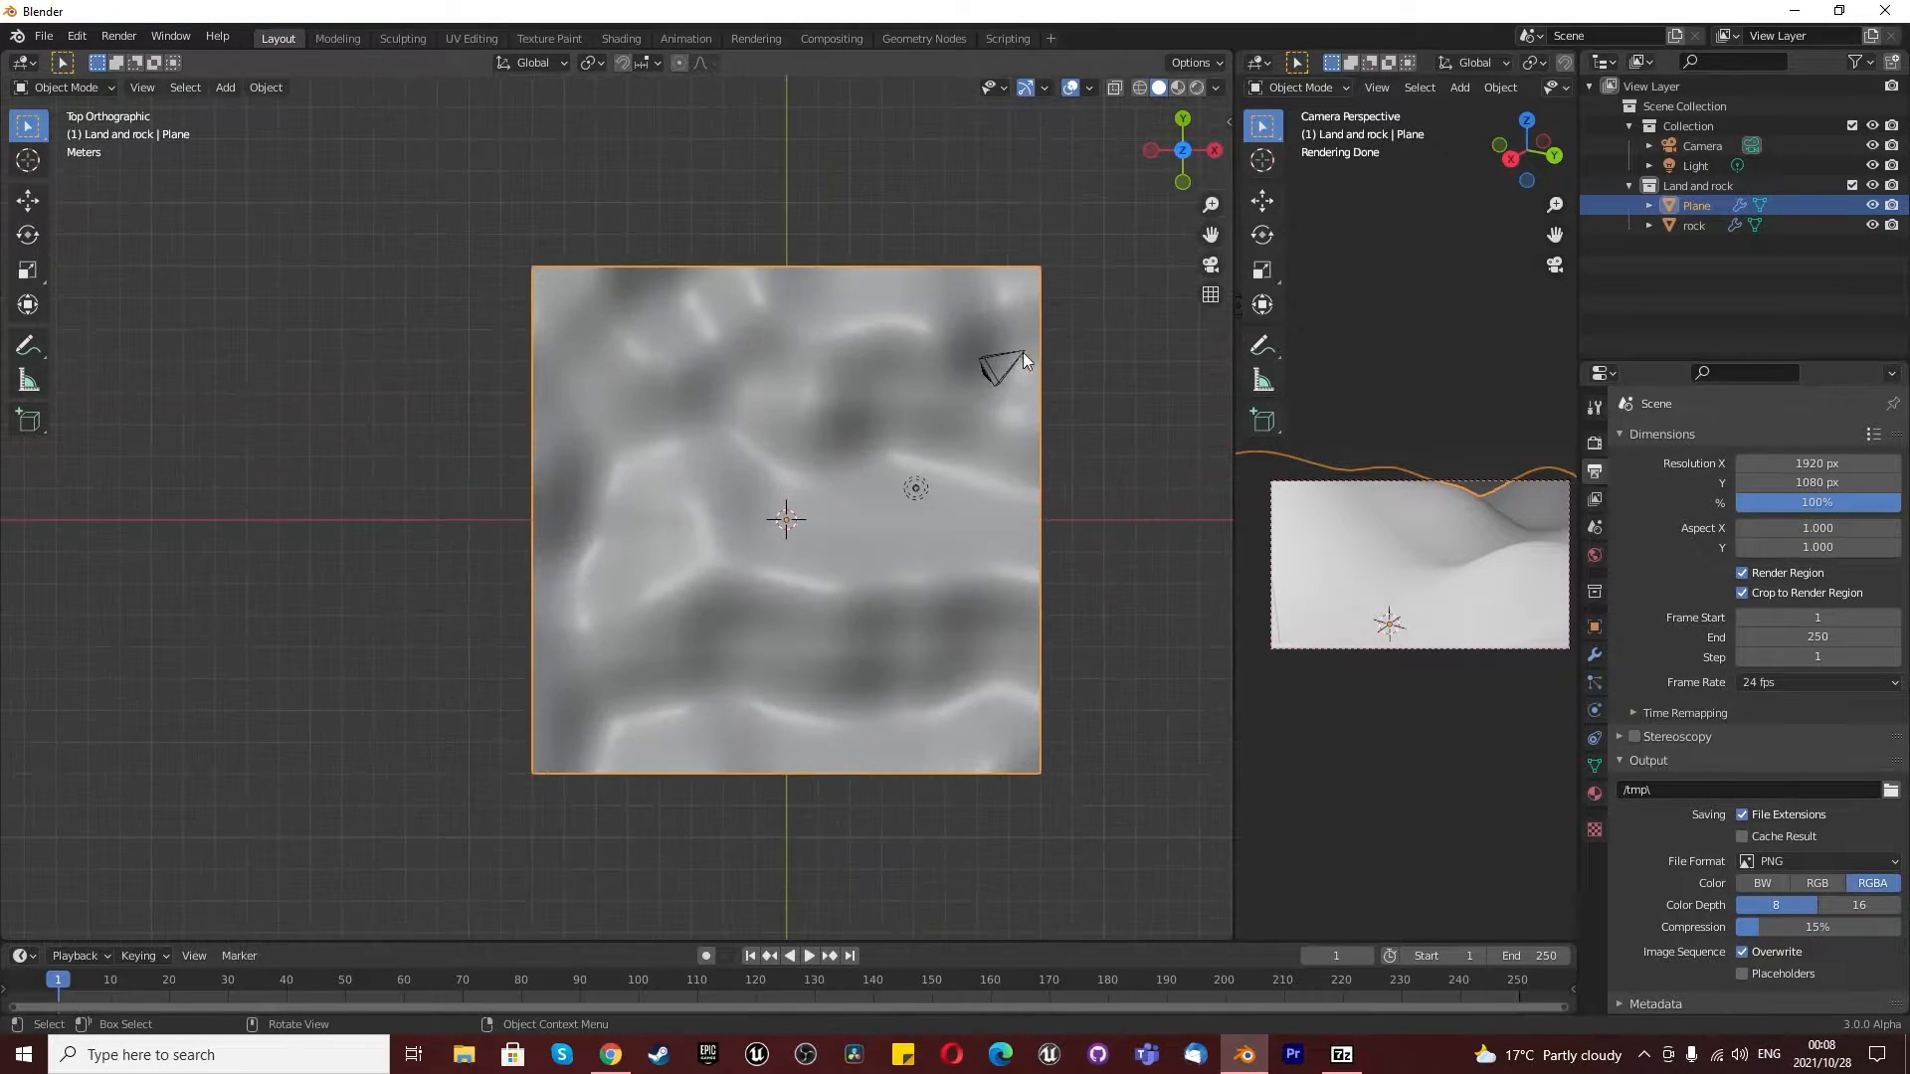
click(1025, 354)
key(g)
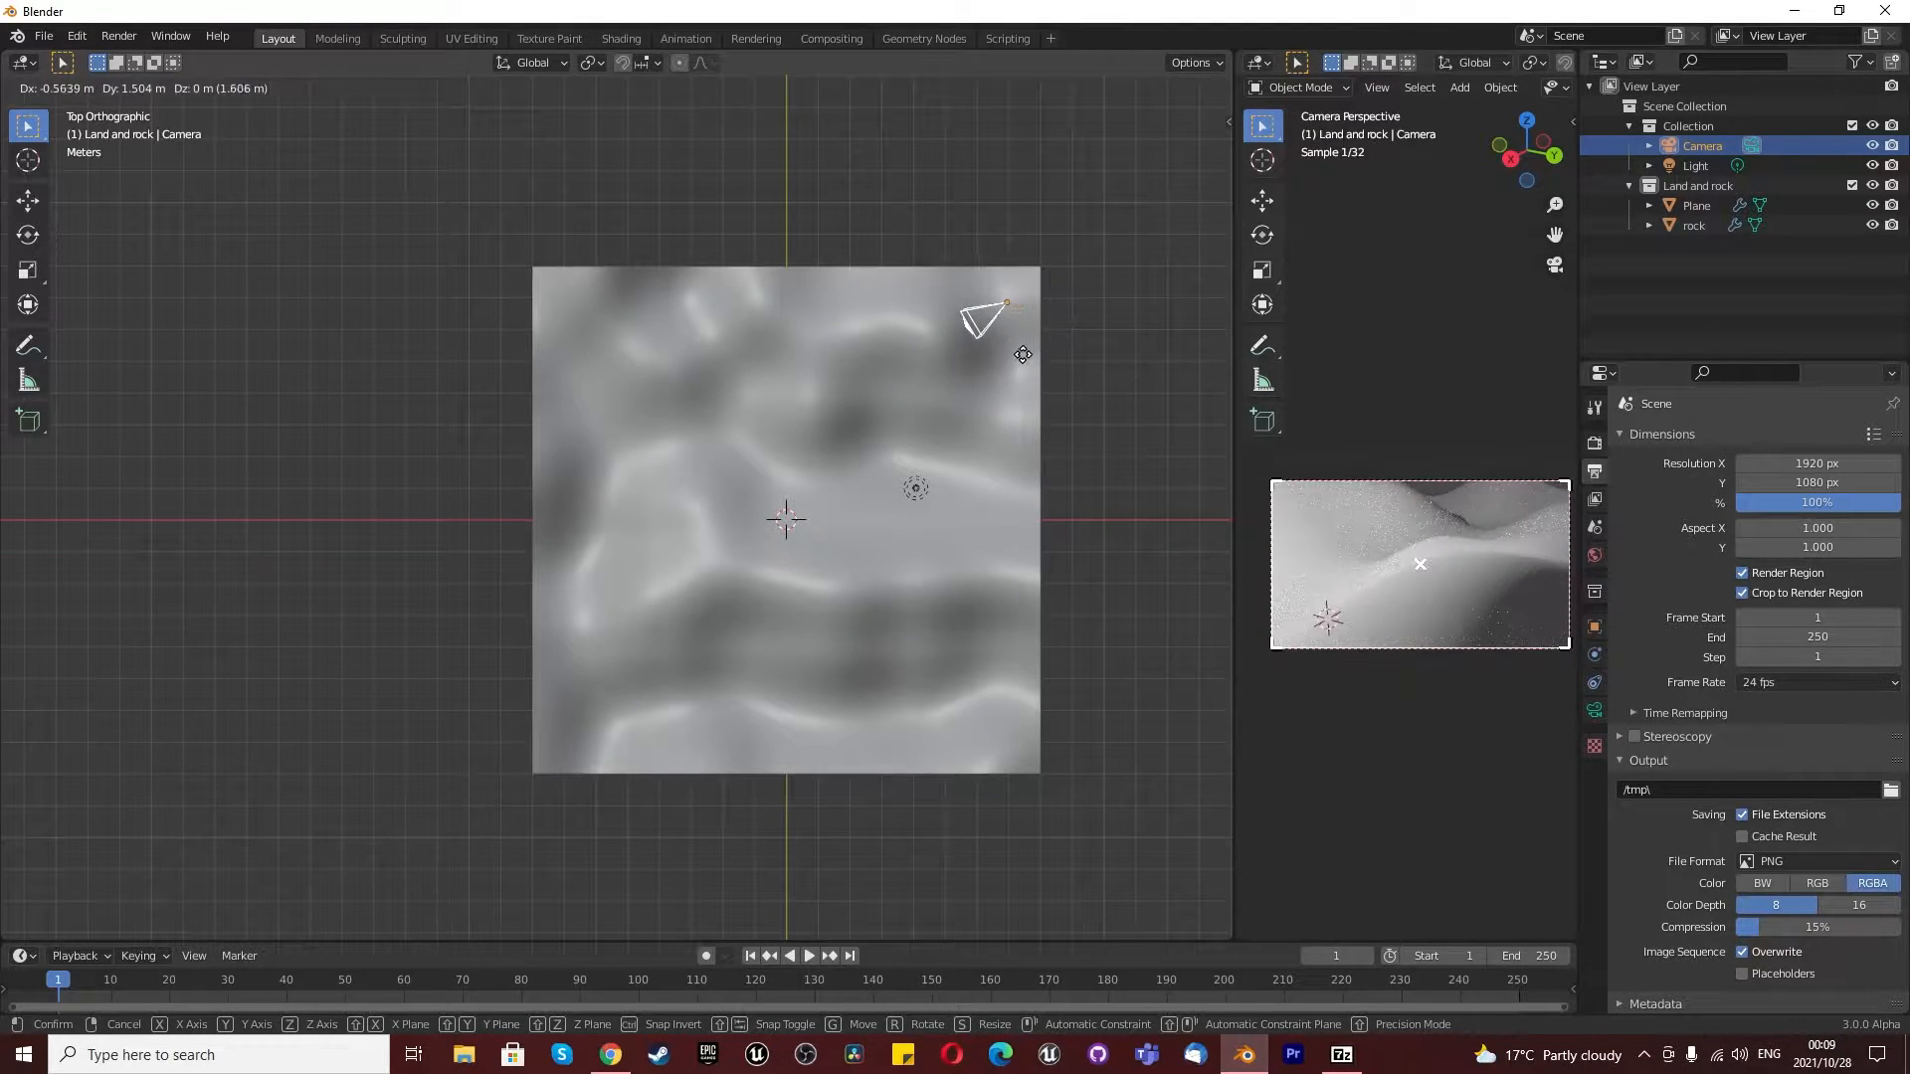
key(y)
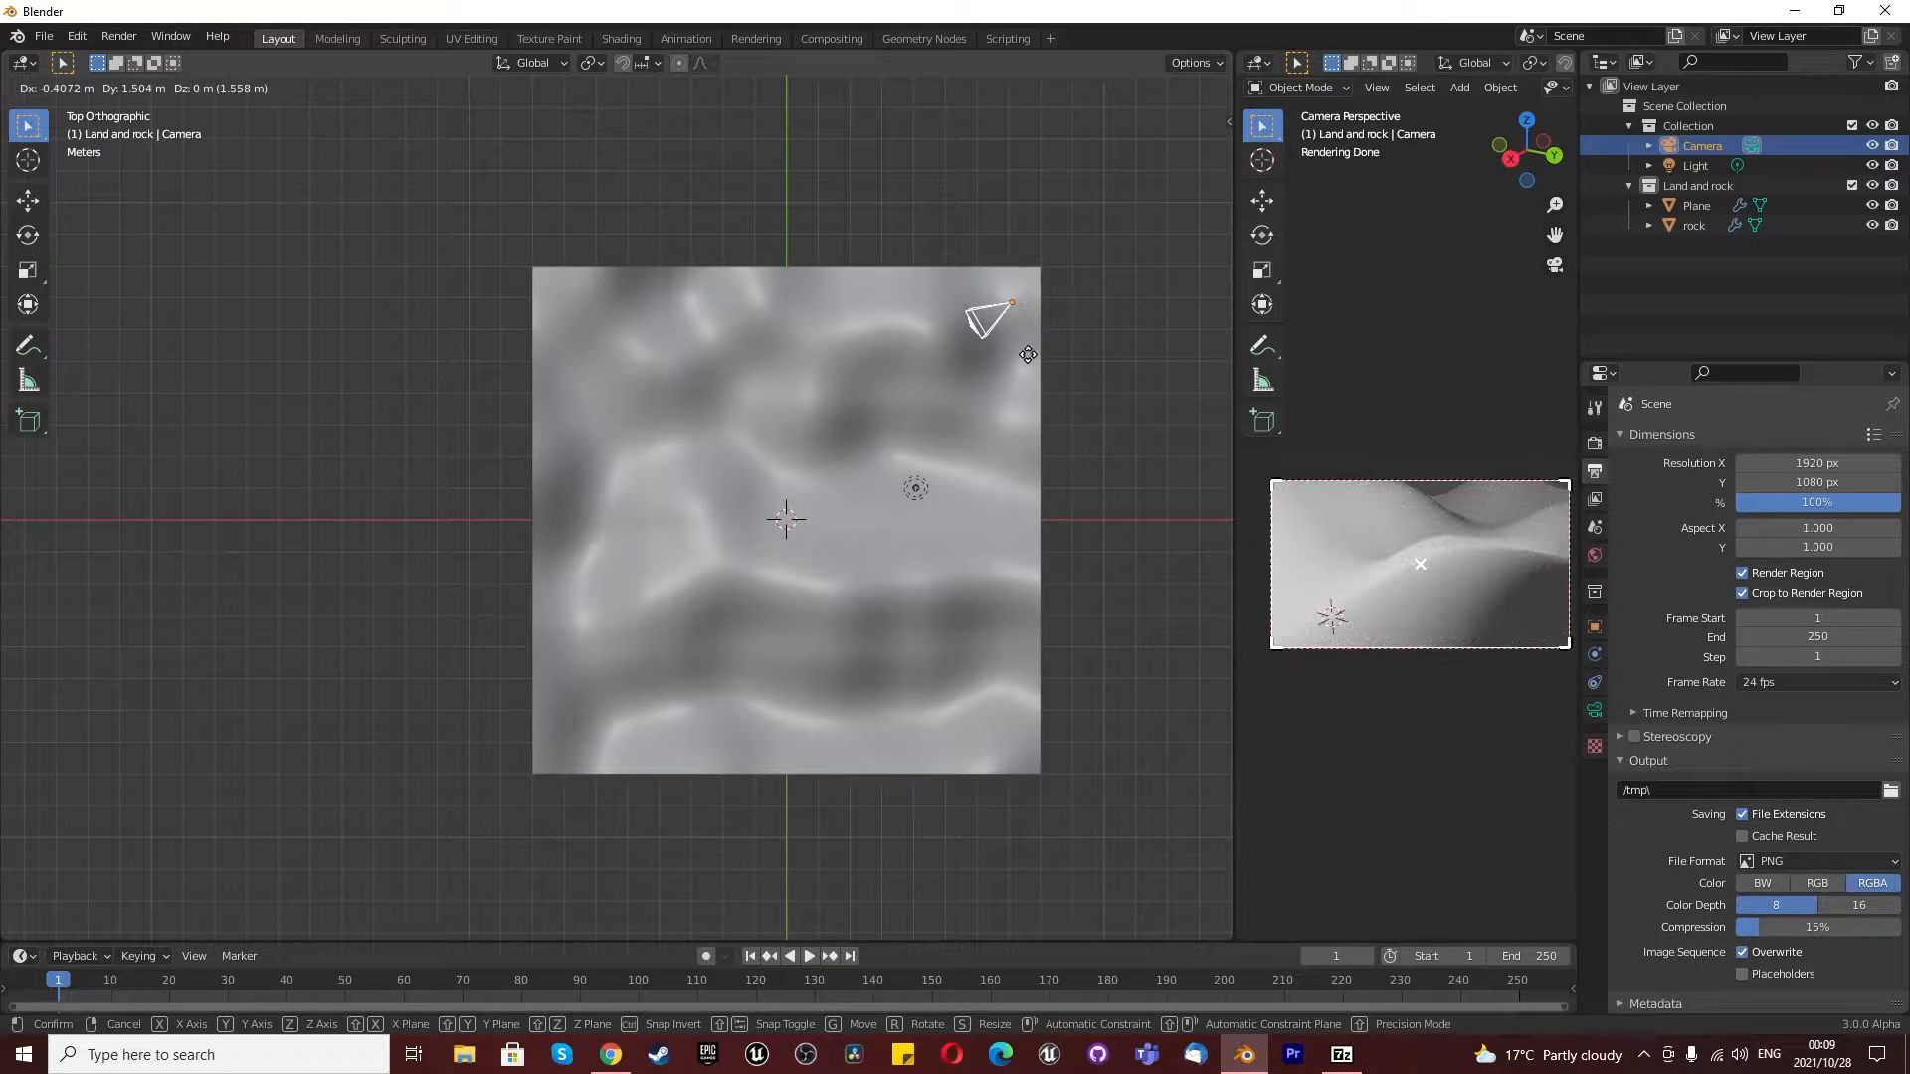
click(992, 366)
- Enlarge the timeline area to about half the window height and turn it into a Shader Editor
scroll(1010, 362, down, 2)
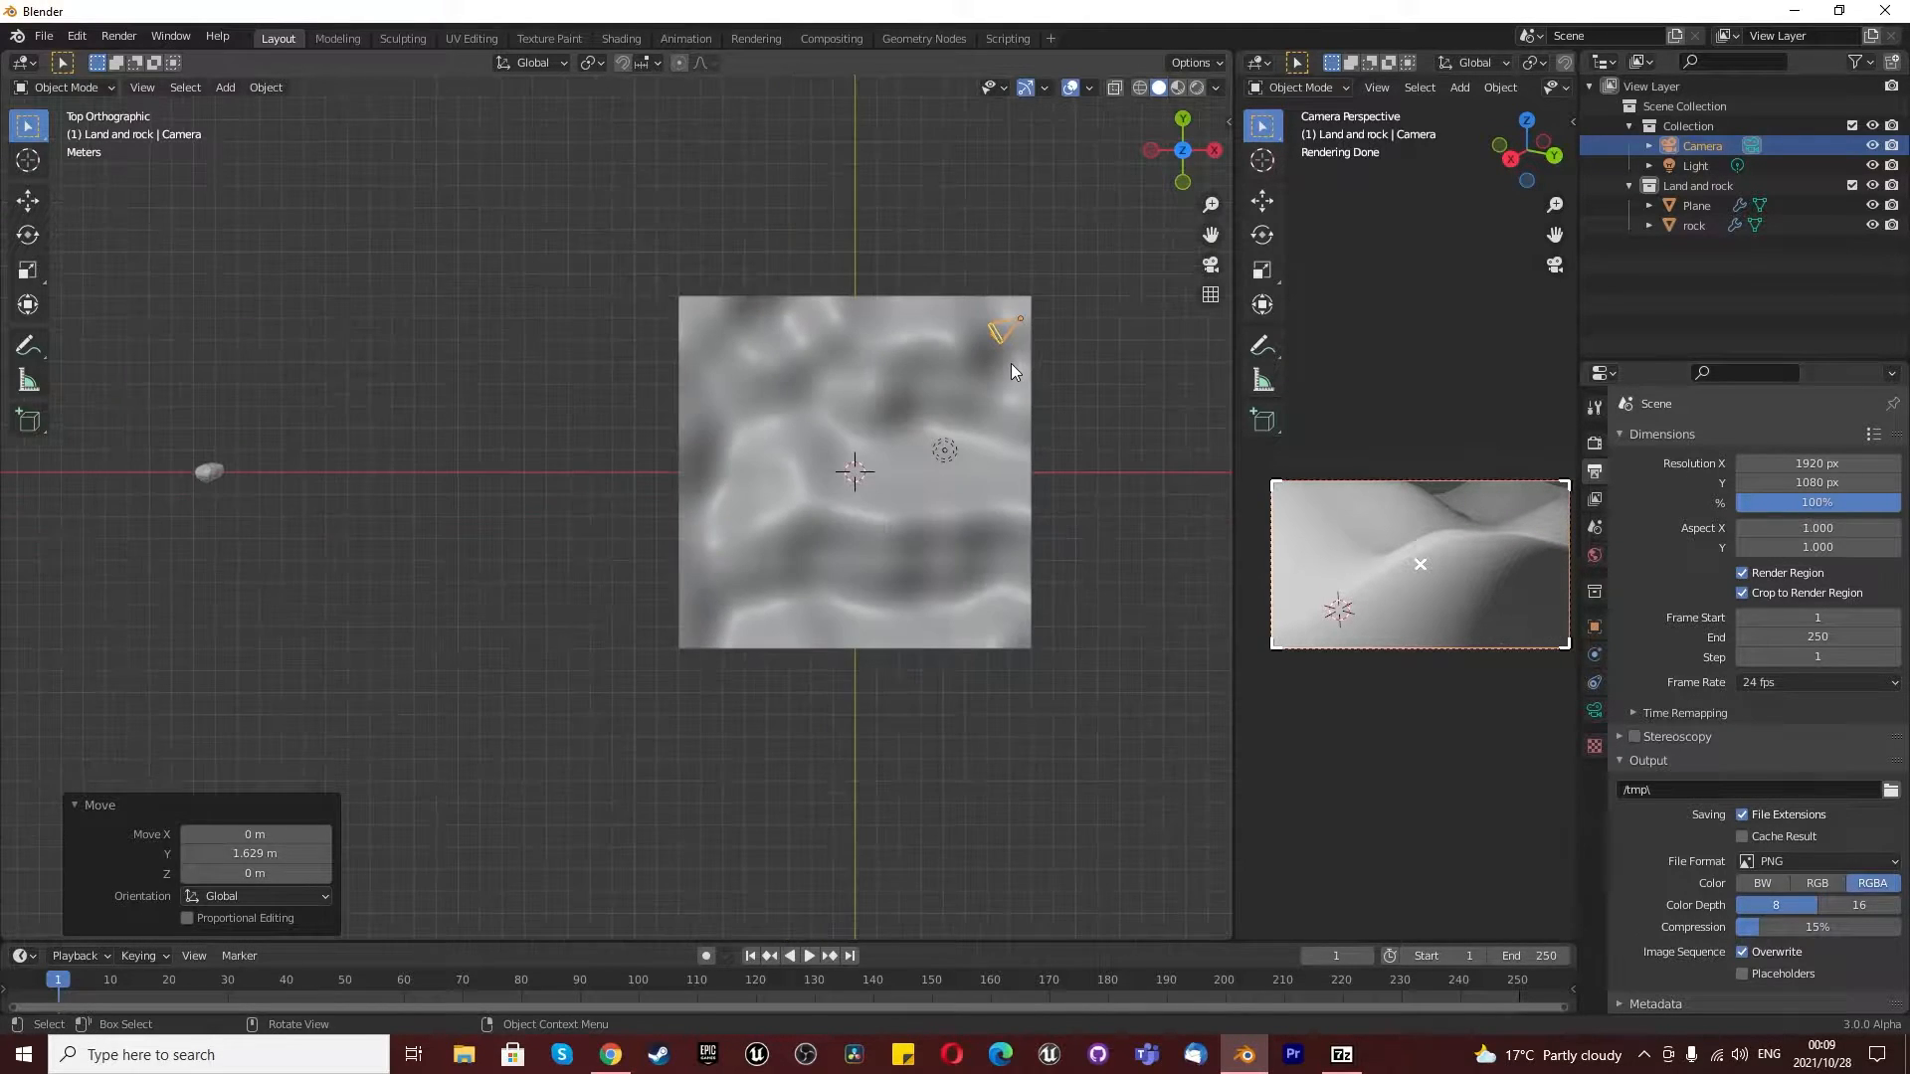
scroll(998, 346, up, 1)
middle_drag(899, 411, 1069, 502)
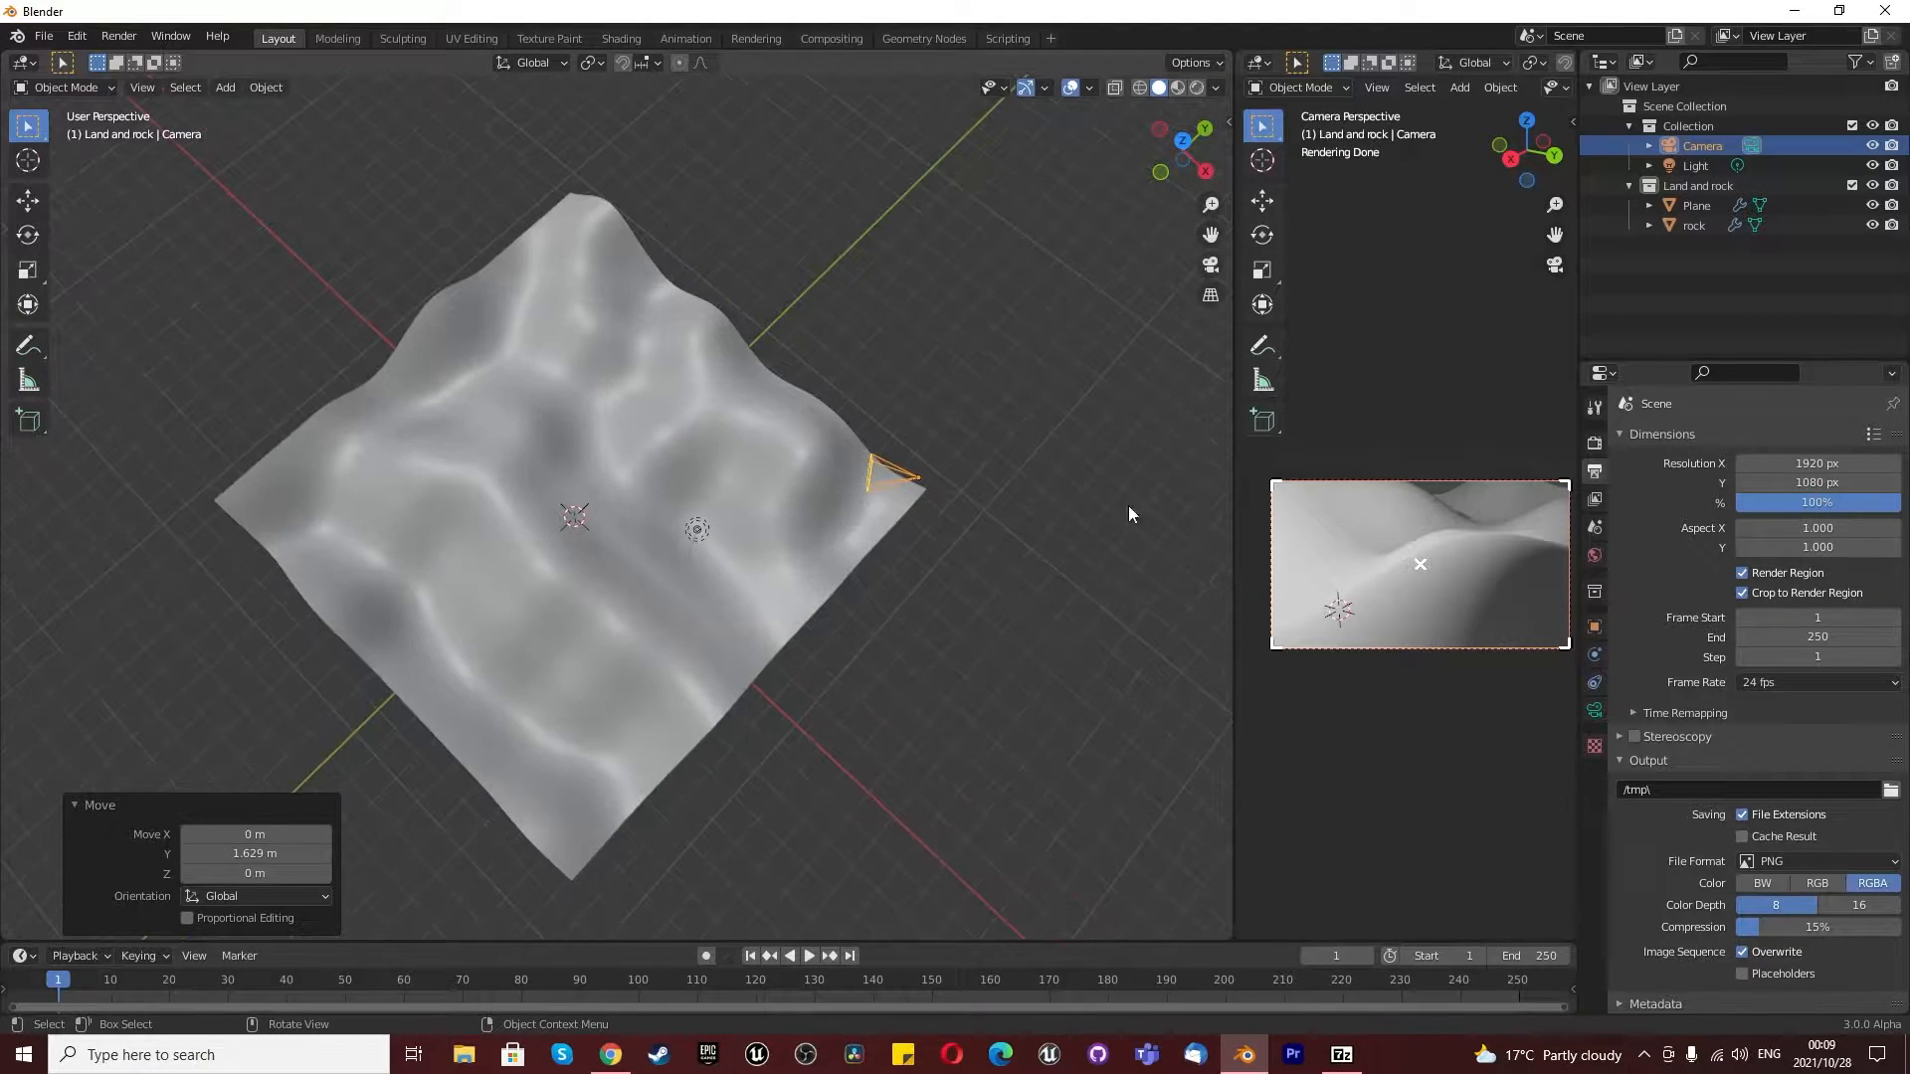
middle_drag(836, 635, 698, 879)
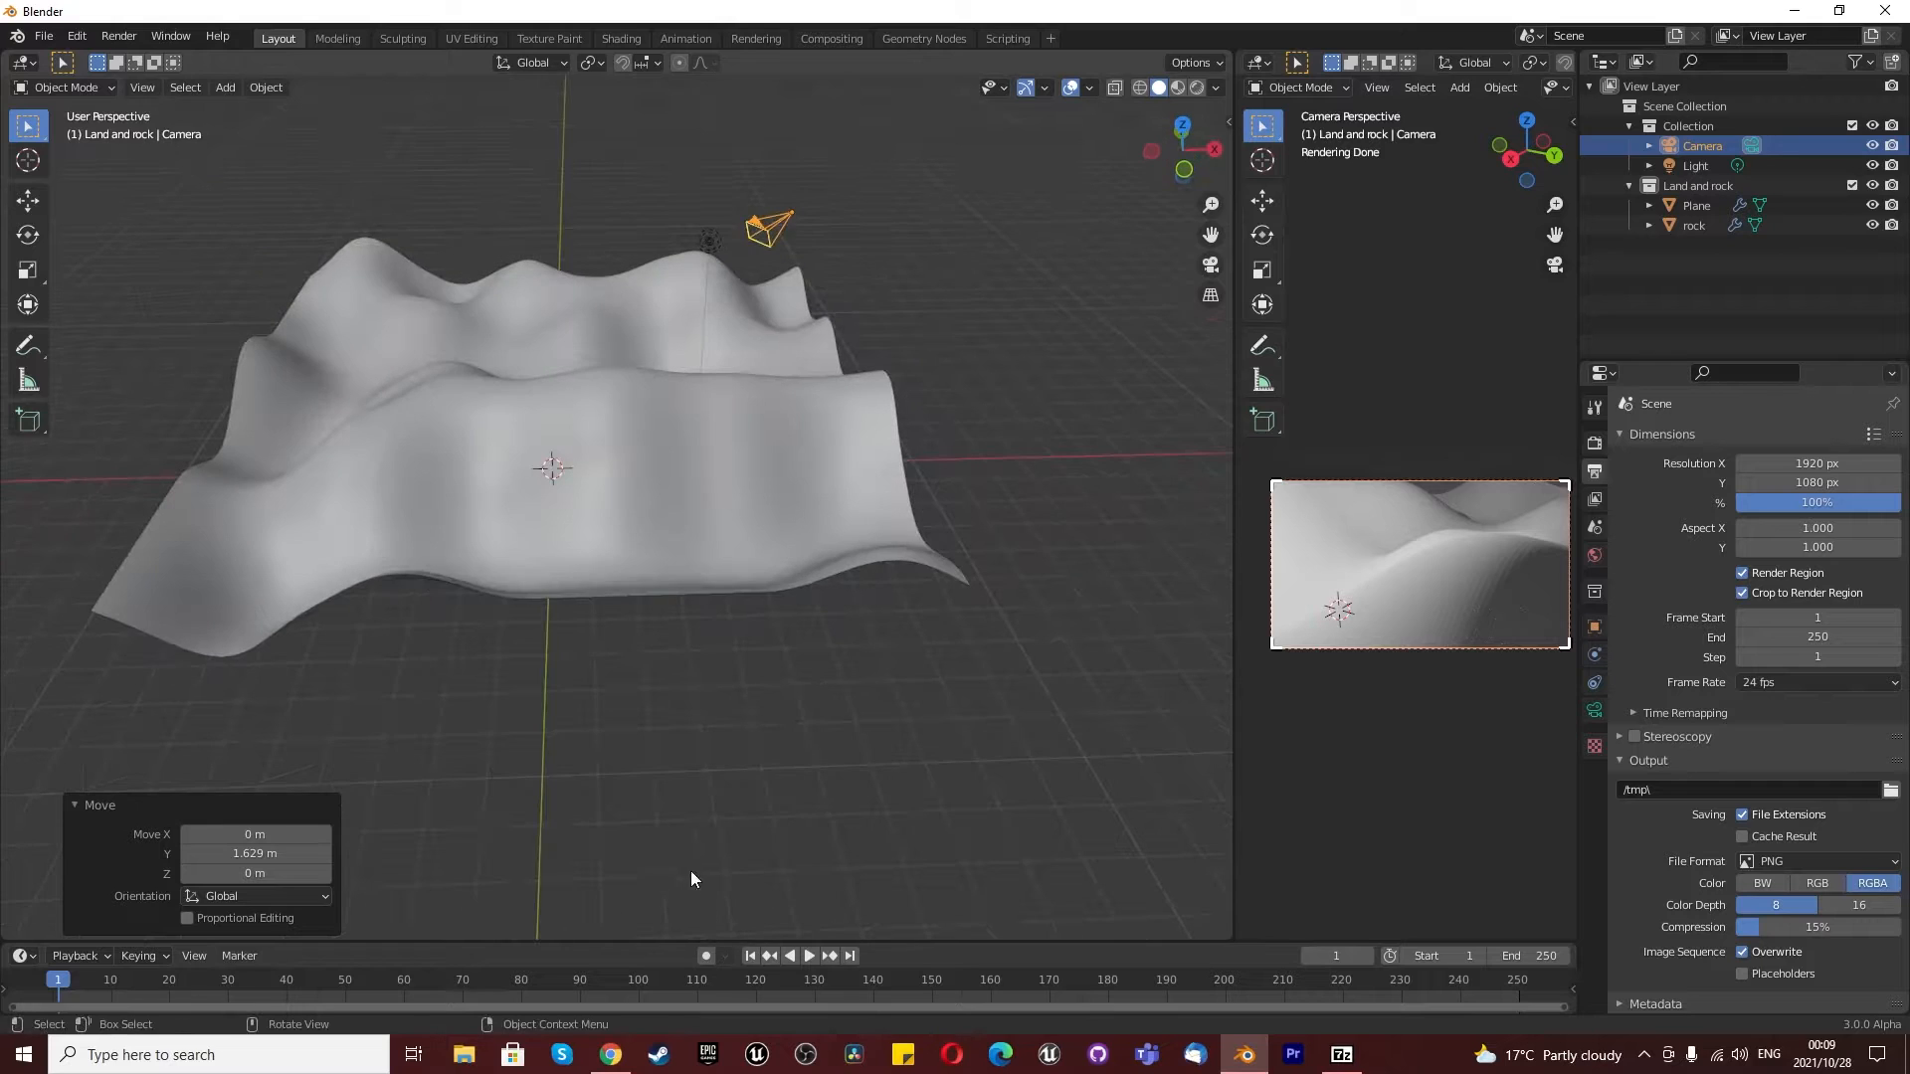
drag(647, 941, 667, 456)
click(22, 471)
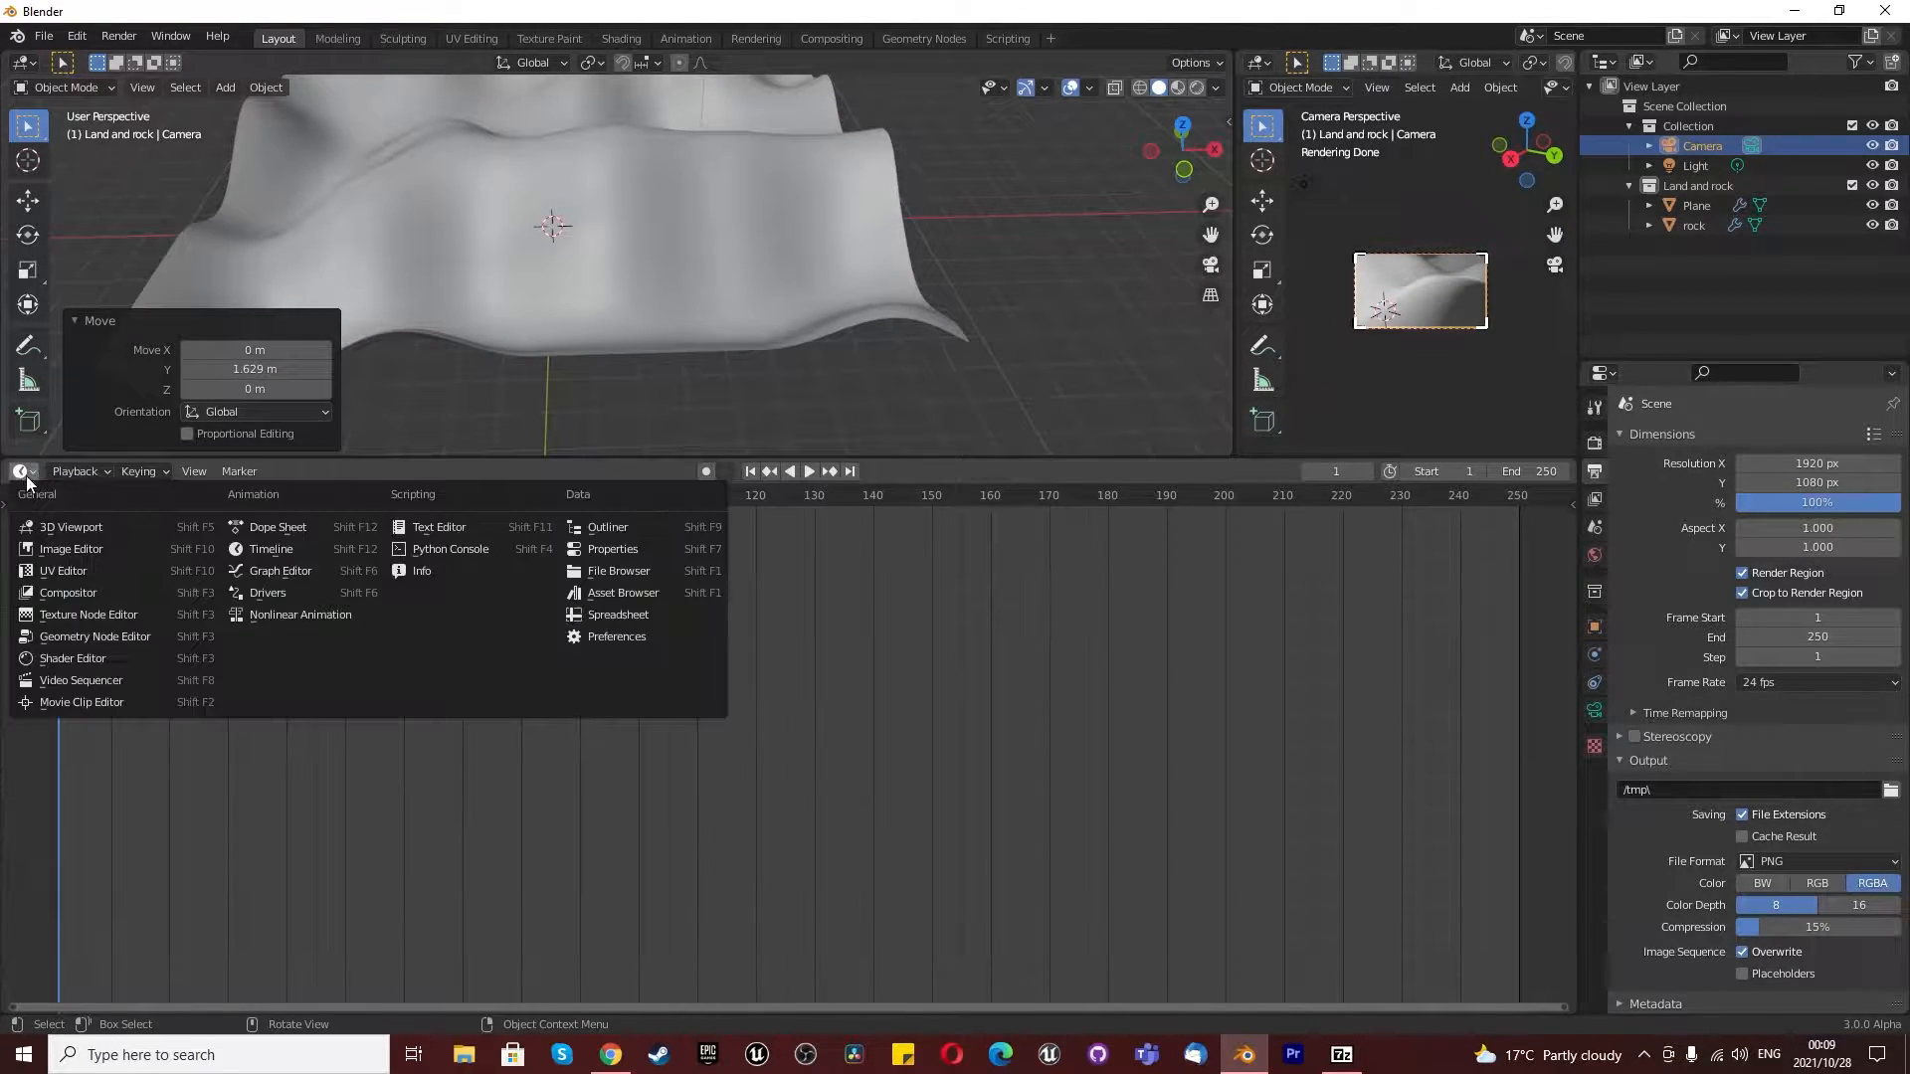
click(87, 658)
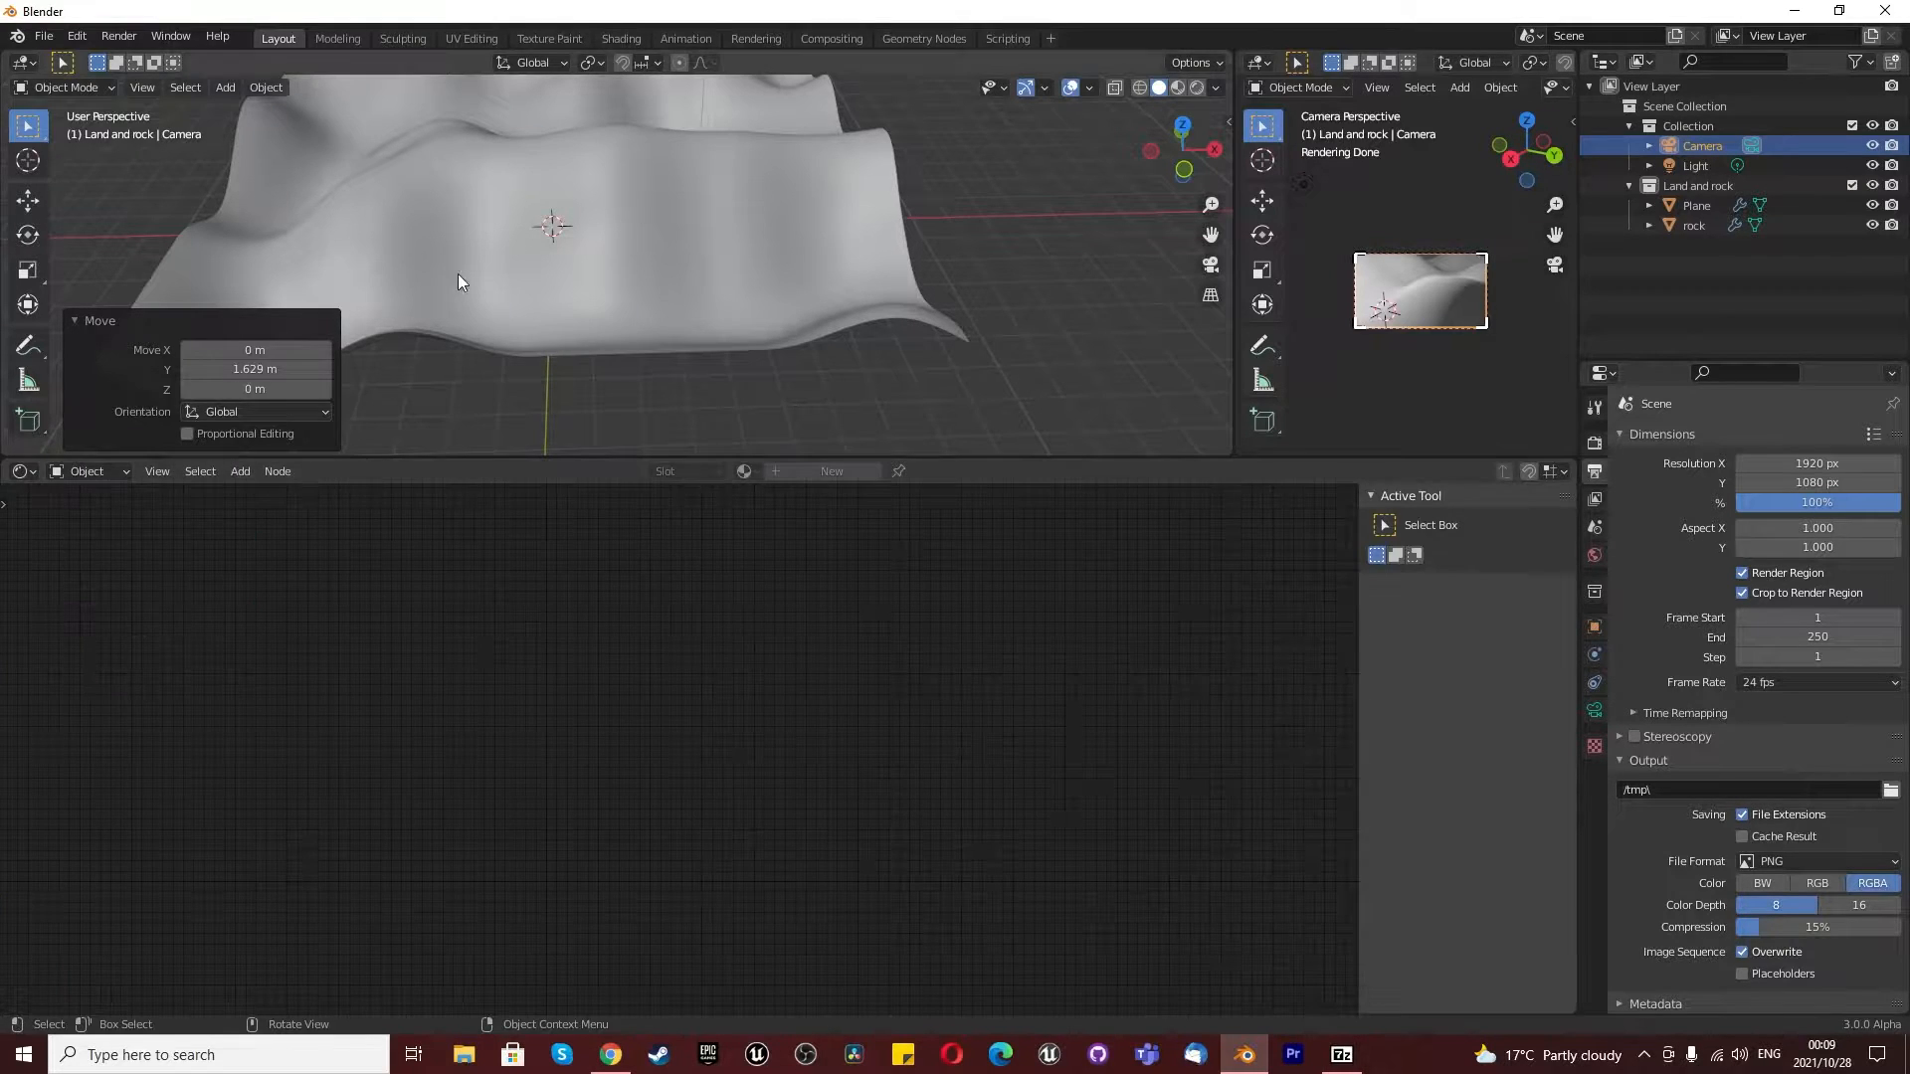
- Rename the plane as Land and create a new material for it
click(464, 246)
double_click(1695, 205)
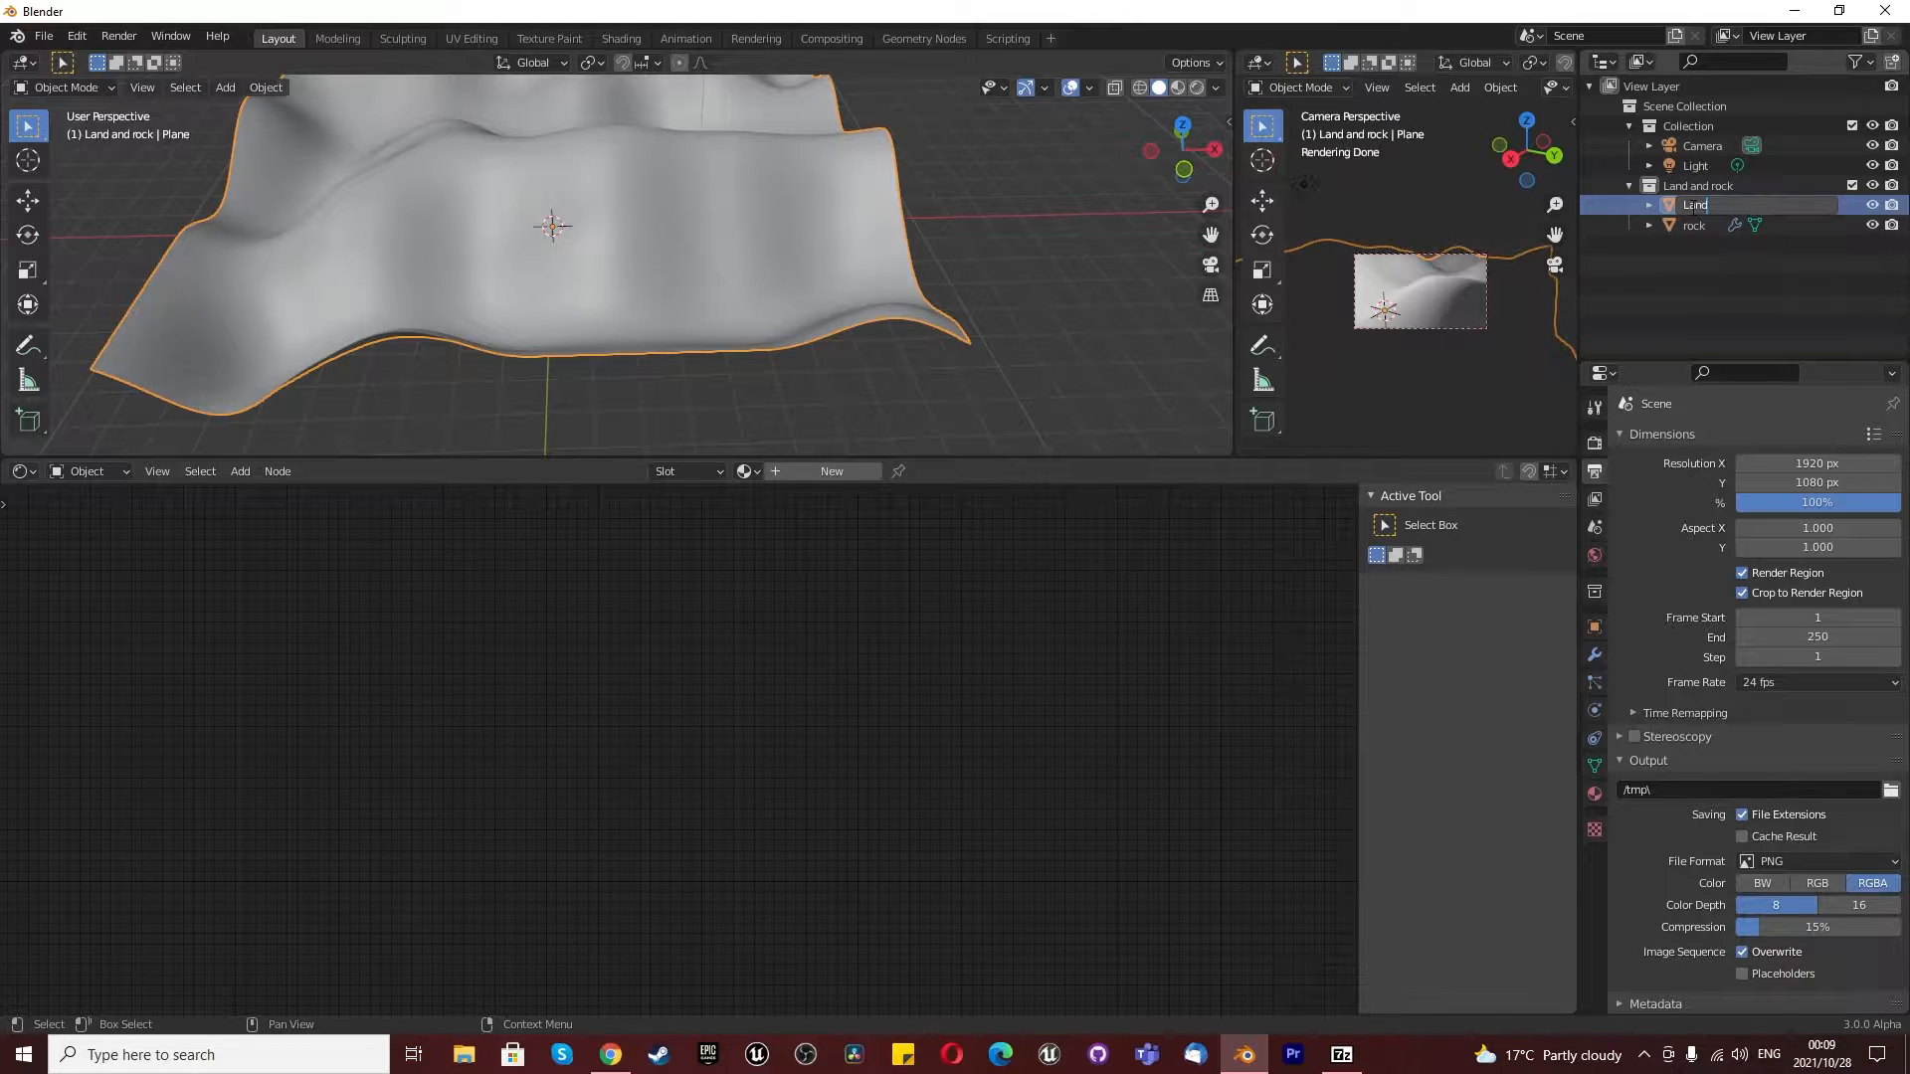
key(Return)
click(829, 468)
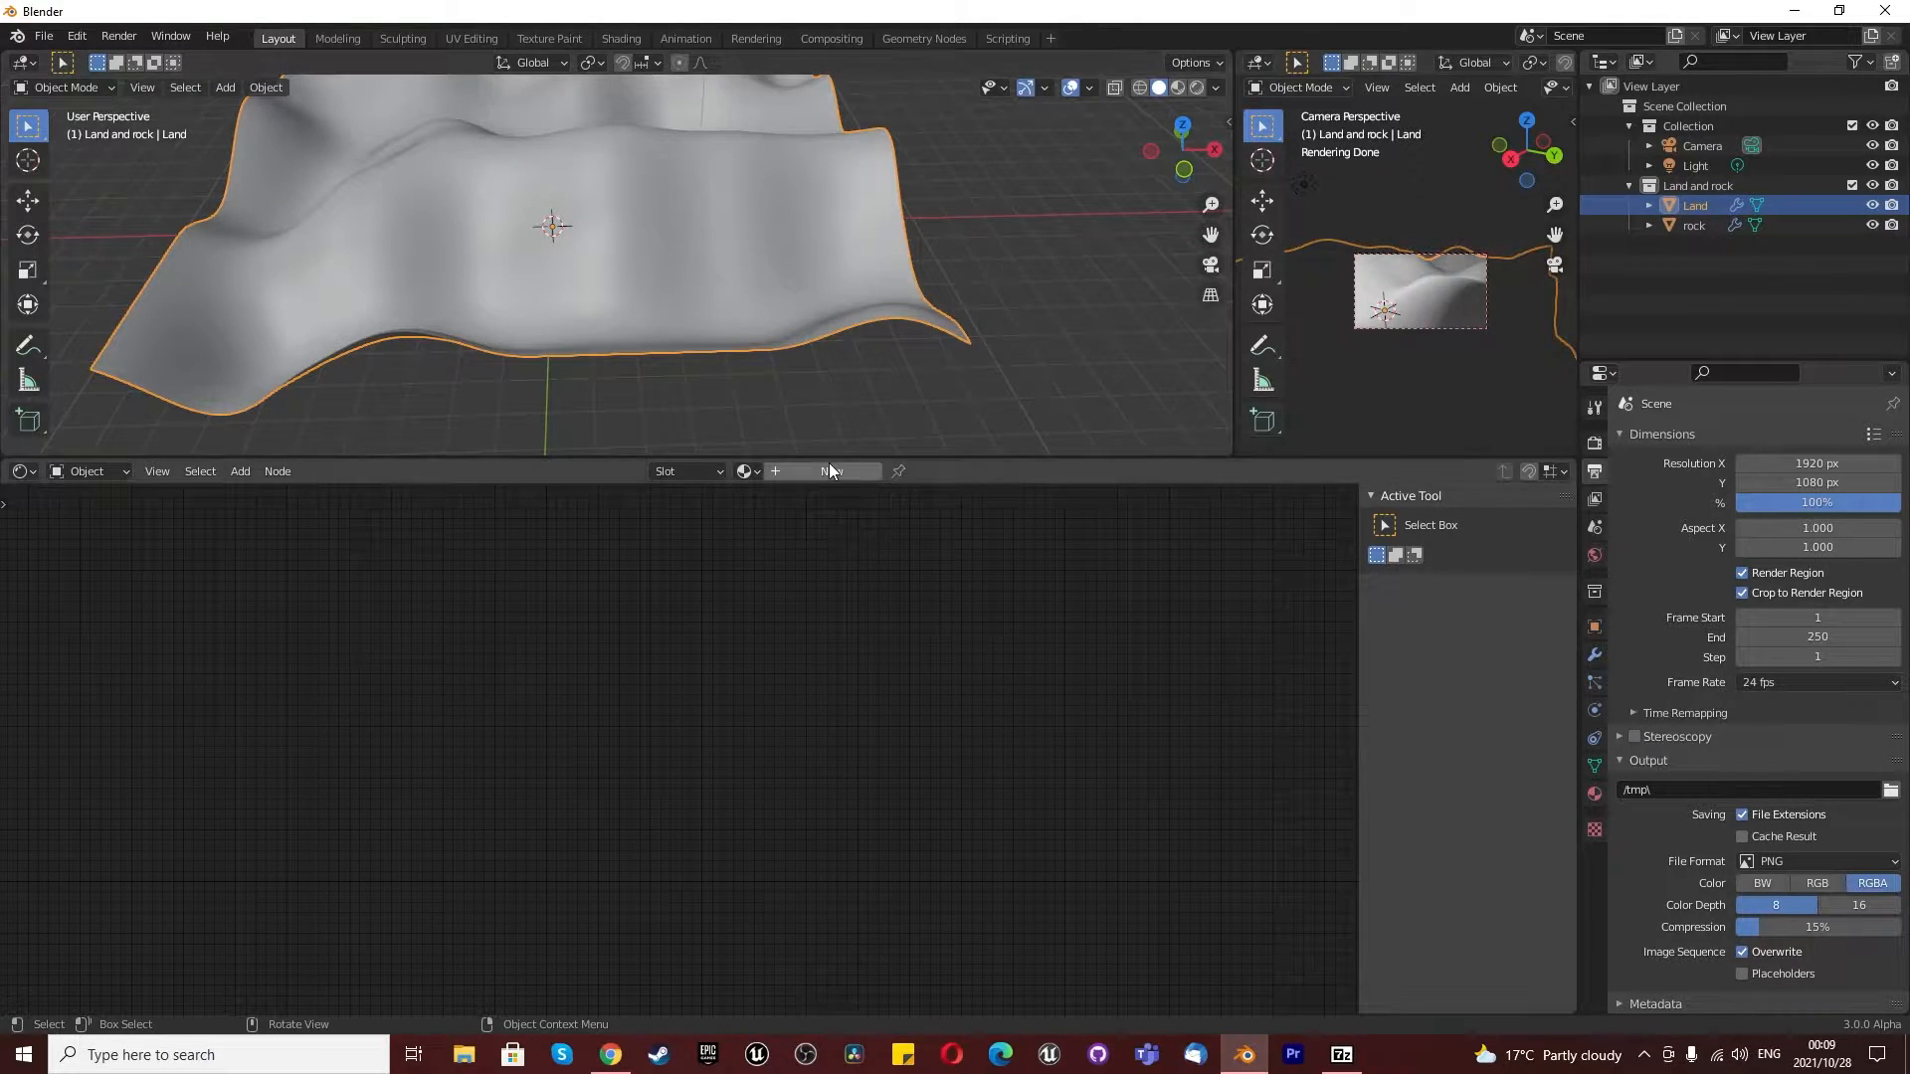
scroll(486, 901, up, 3)
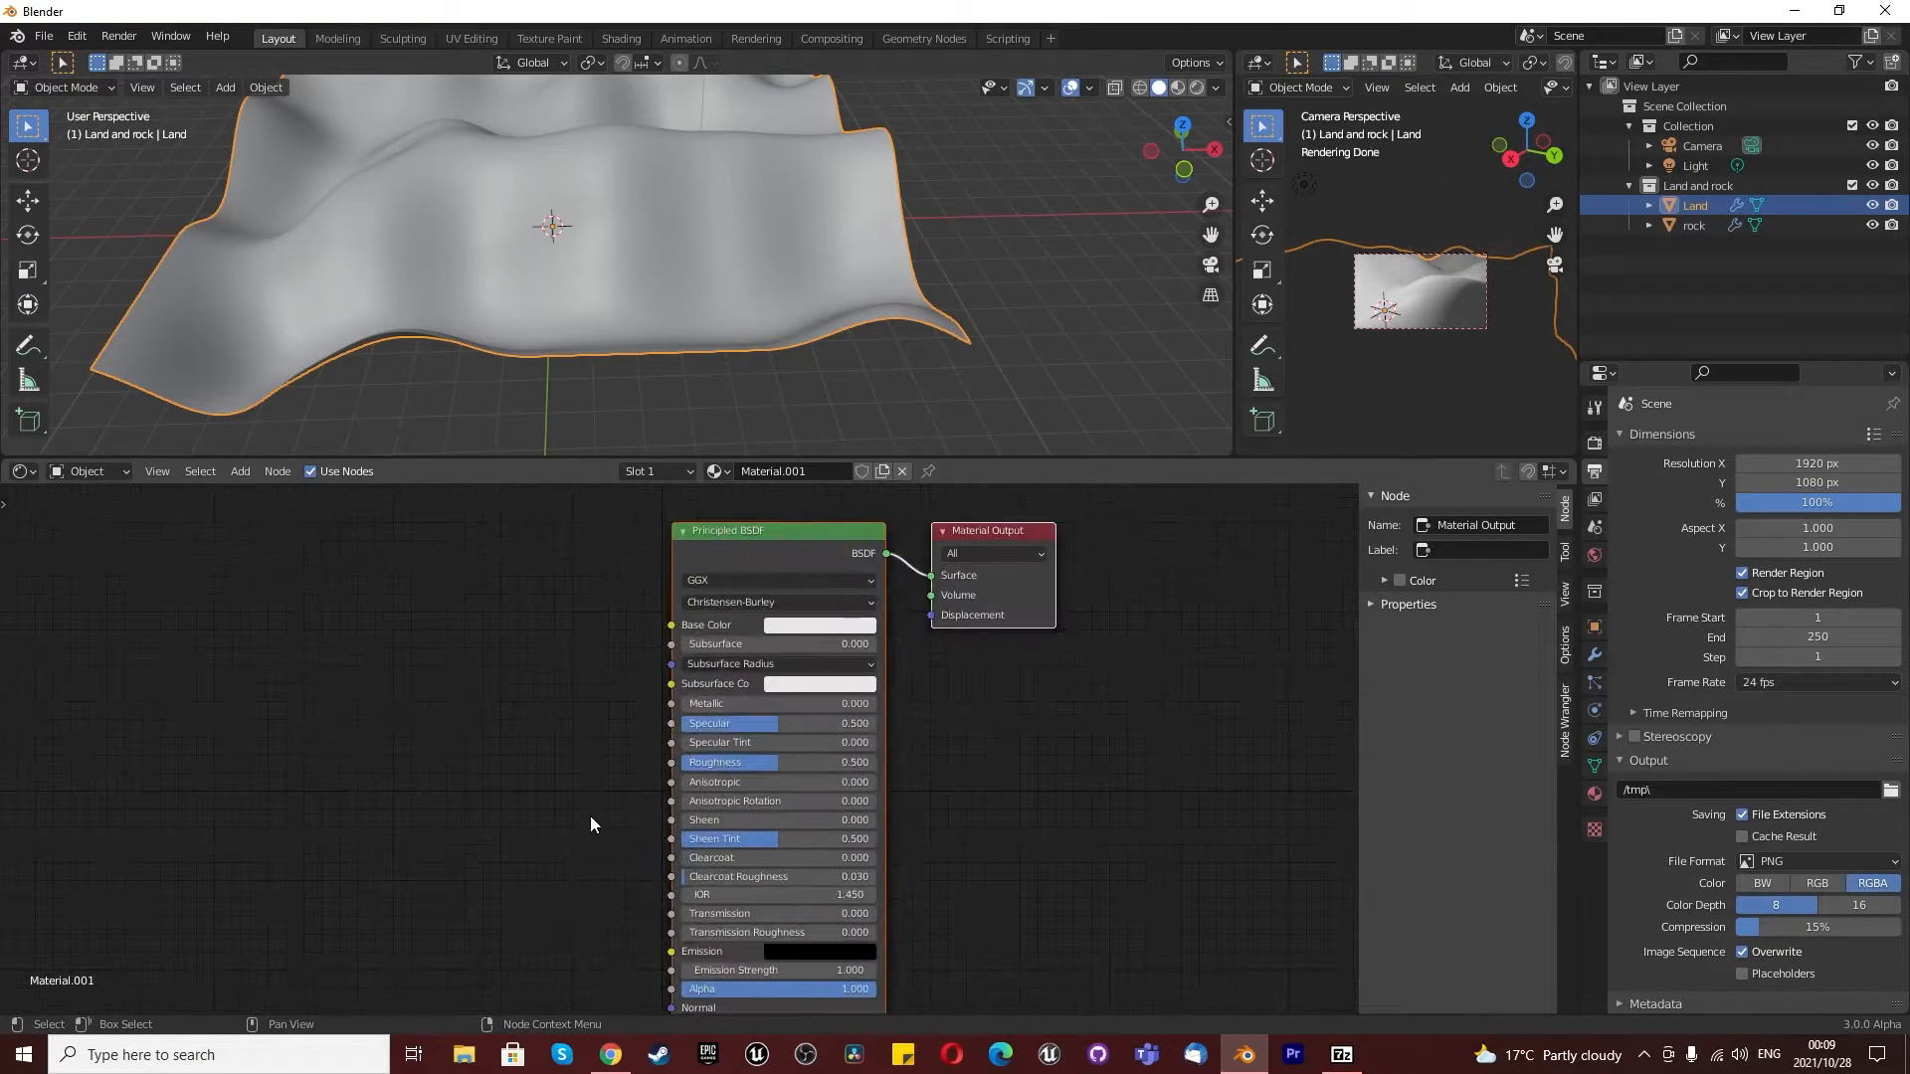
scroll(675, 682, down, 2)
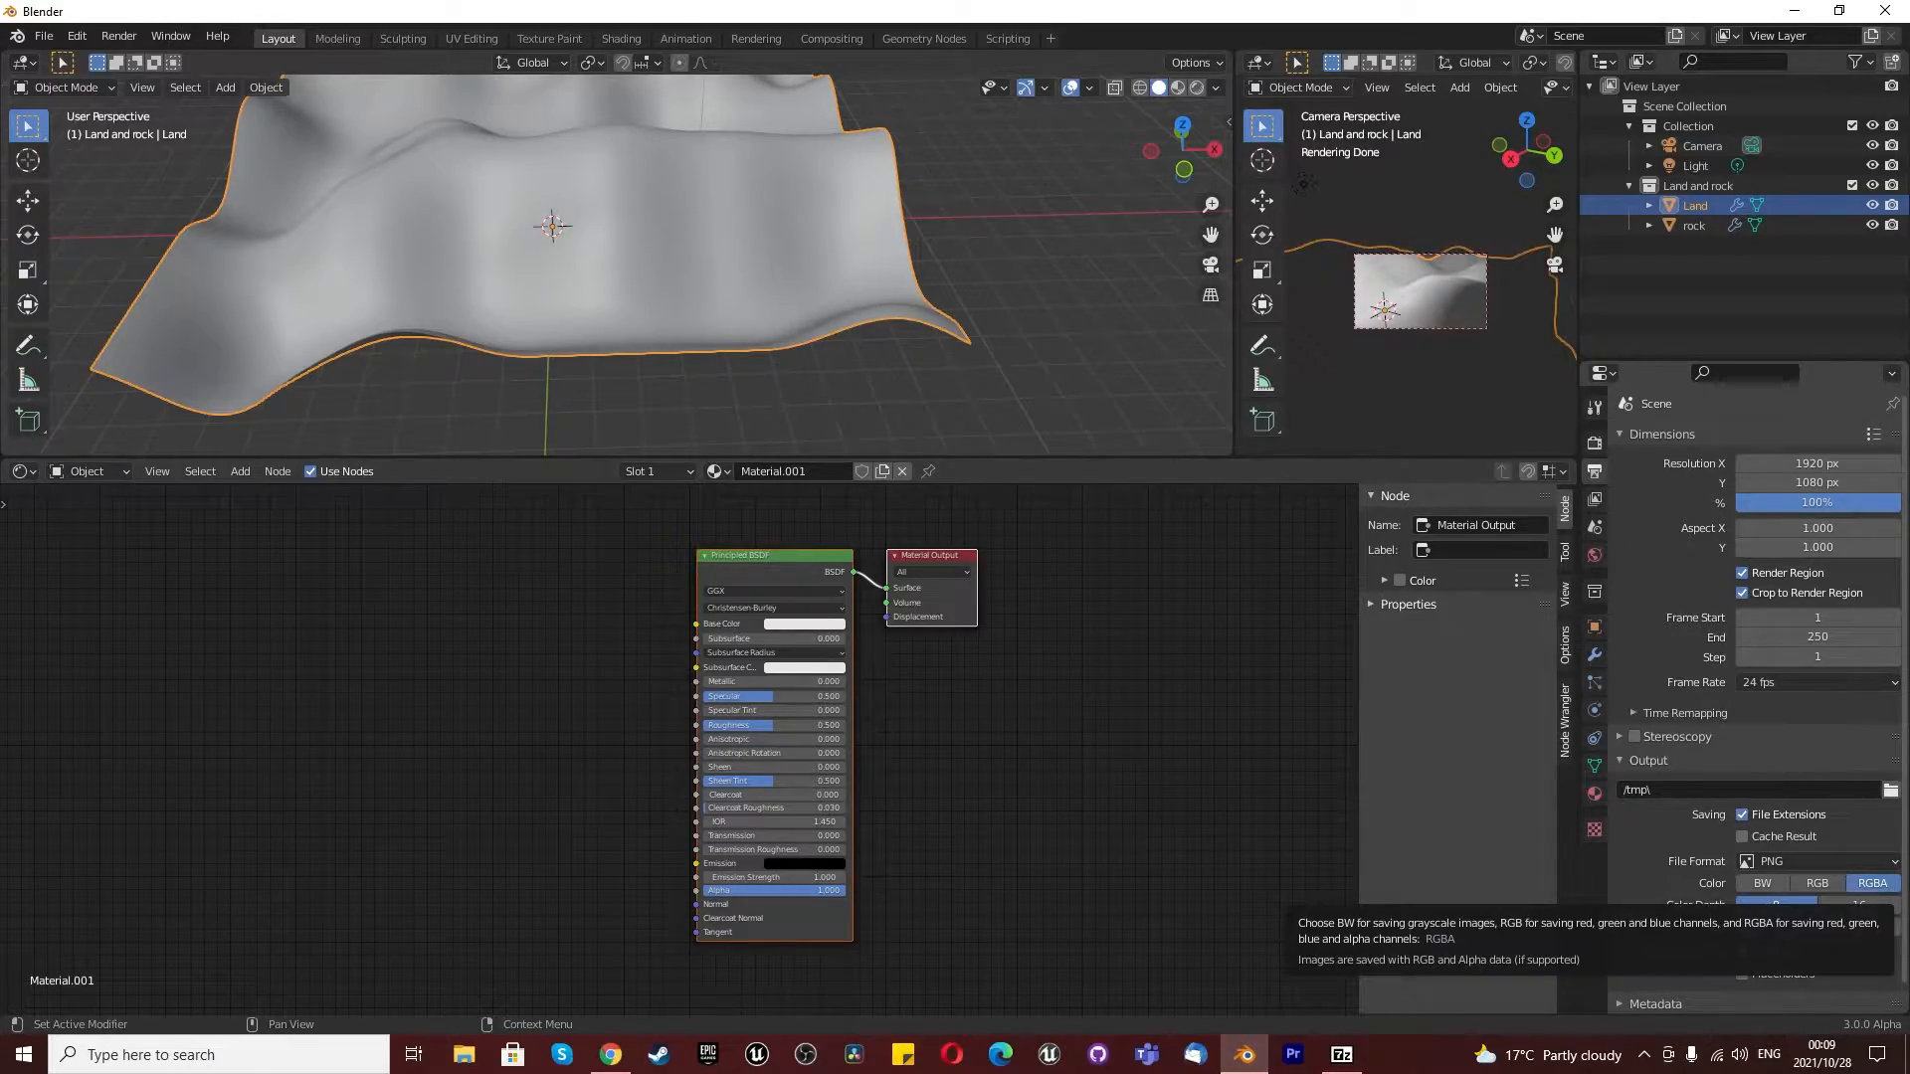
- Switch to Poly Haven in the browser and find the asset categories on the site's home page
key(alt+Tab)
scroll(516, 619, down, 1)
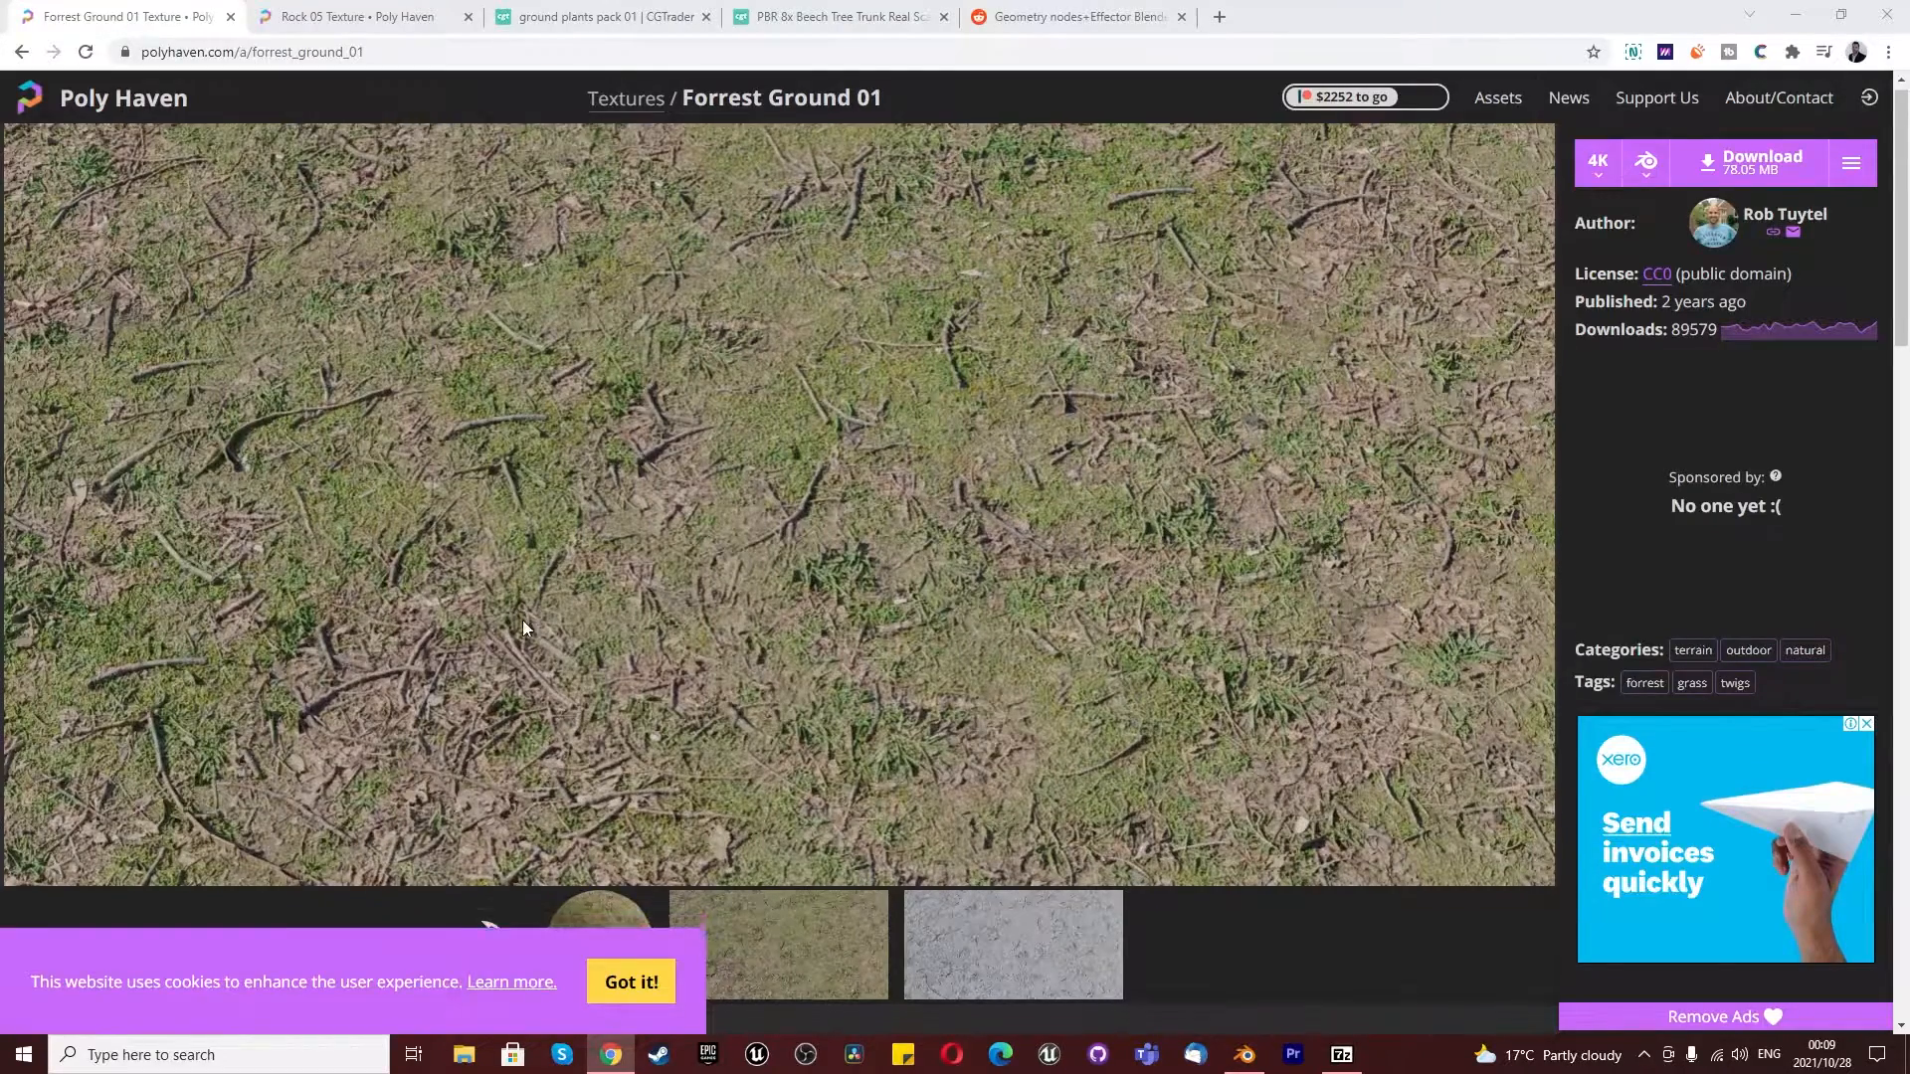
scroll(624, 318, up, 1)
click(638, 97)
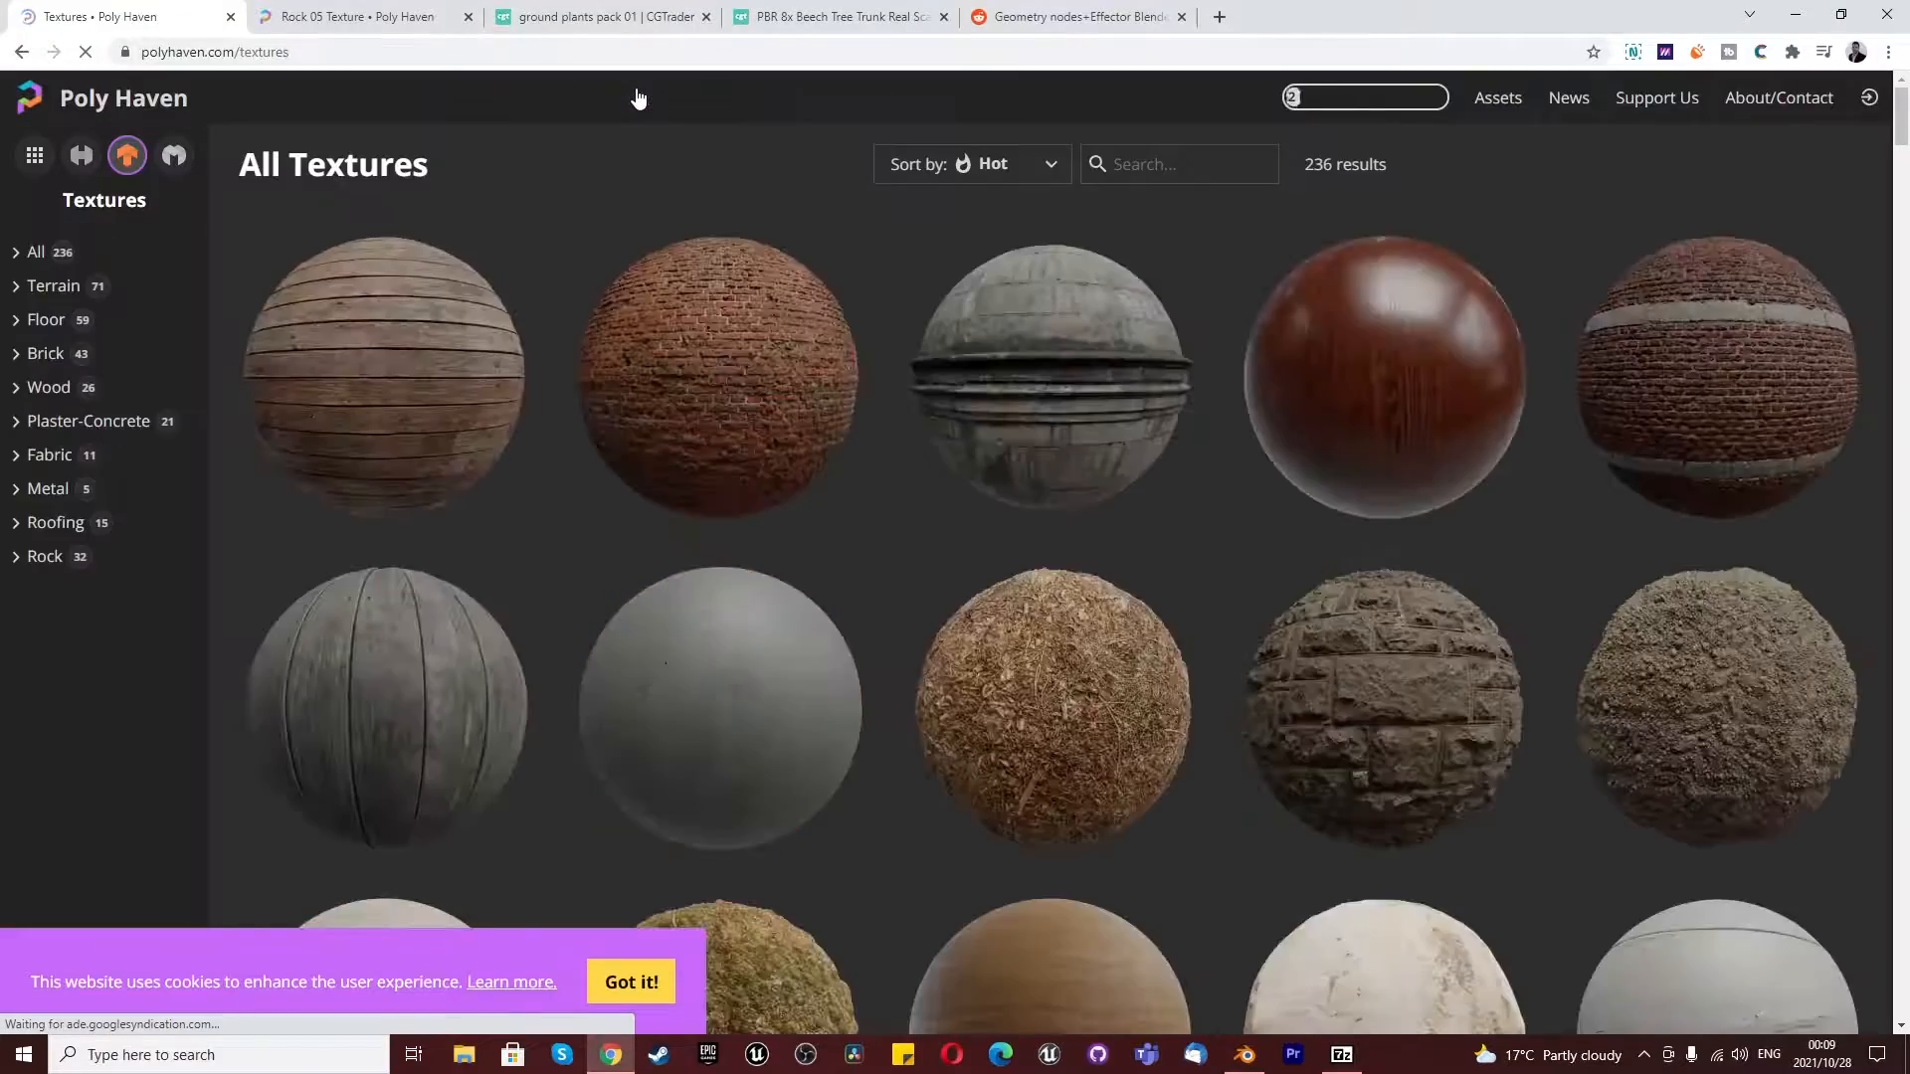
click(114, 98)
scroll(684, 511, down, 4)
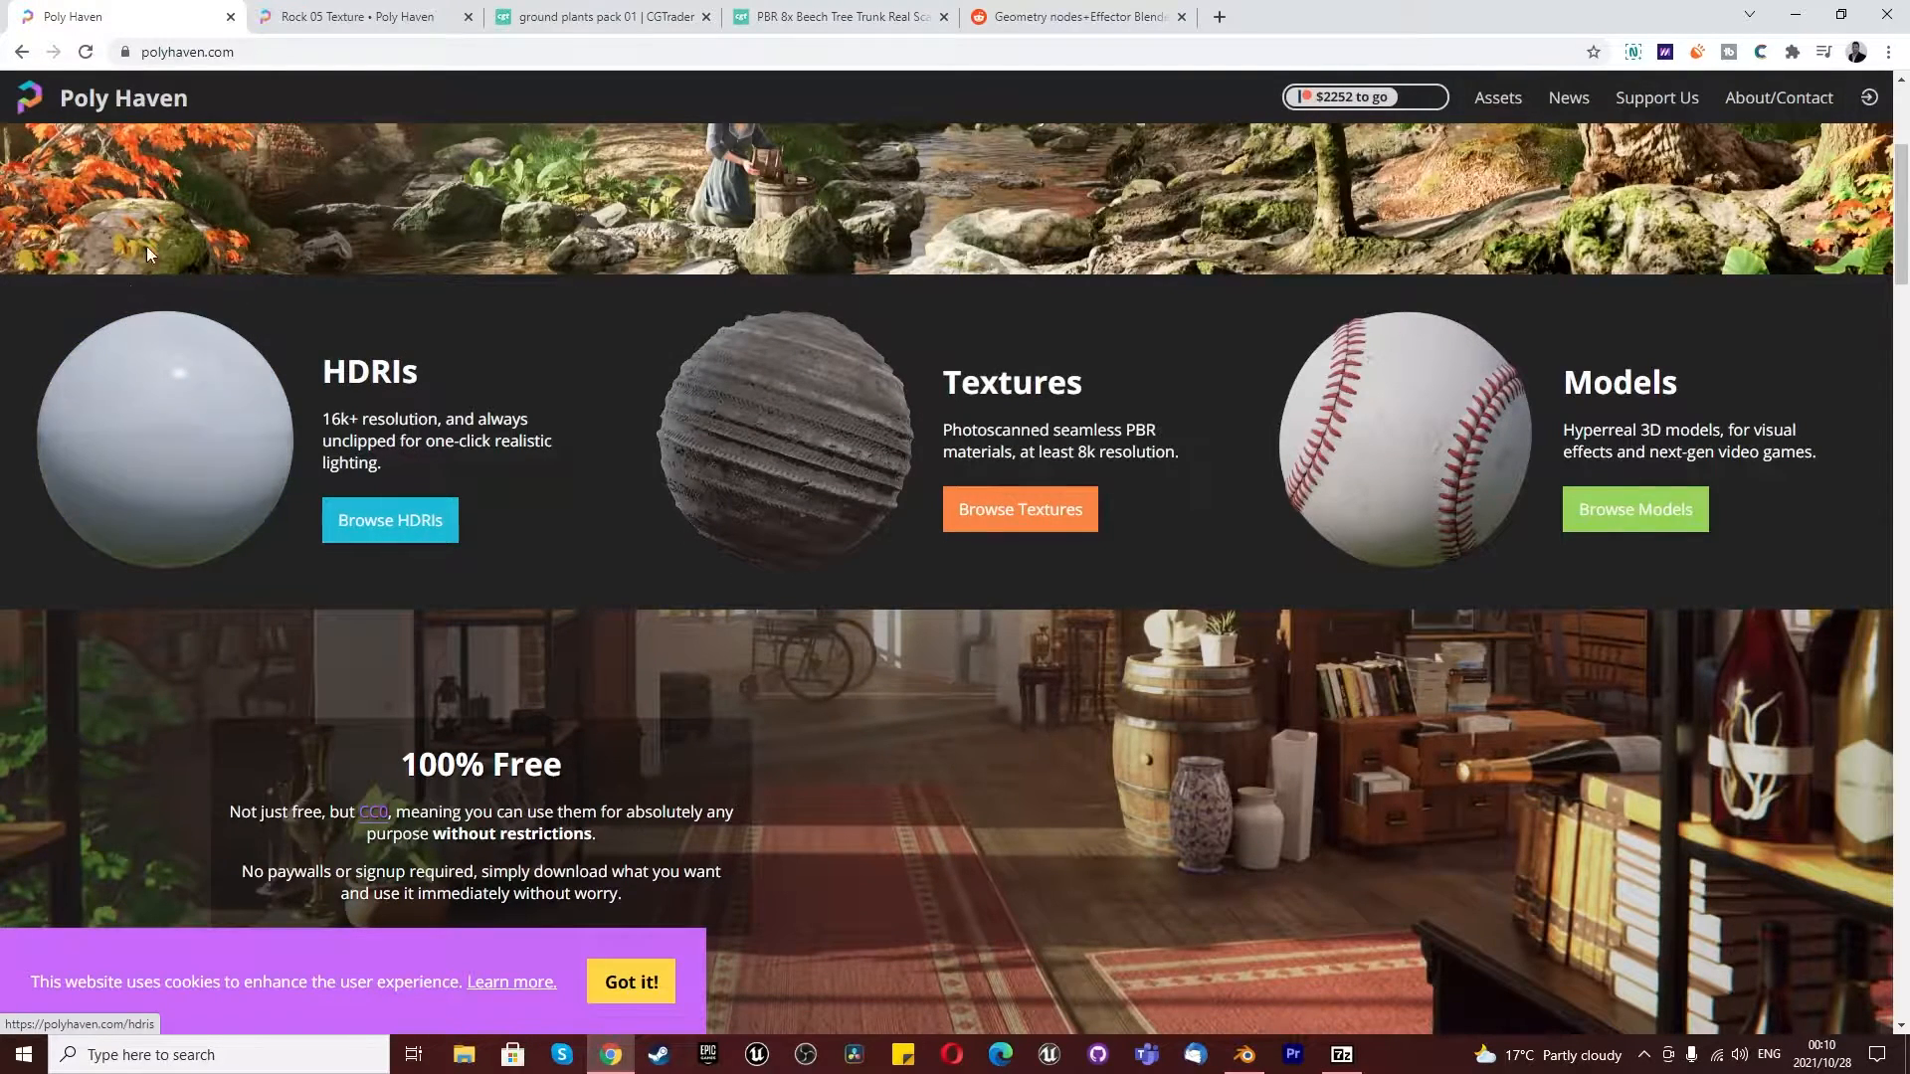
- Find the Lilienstein HDRI among Poly Haven's HDRIs and download it as a 4K EXR
click(386, 515)
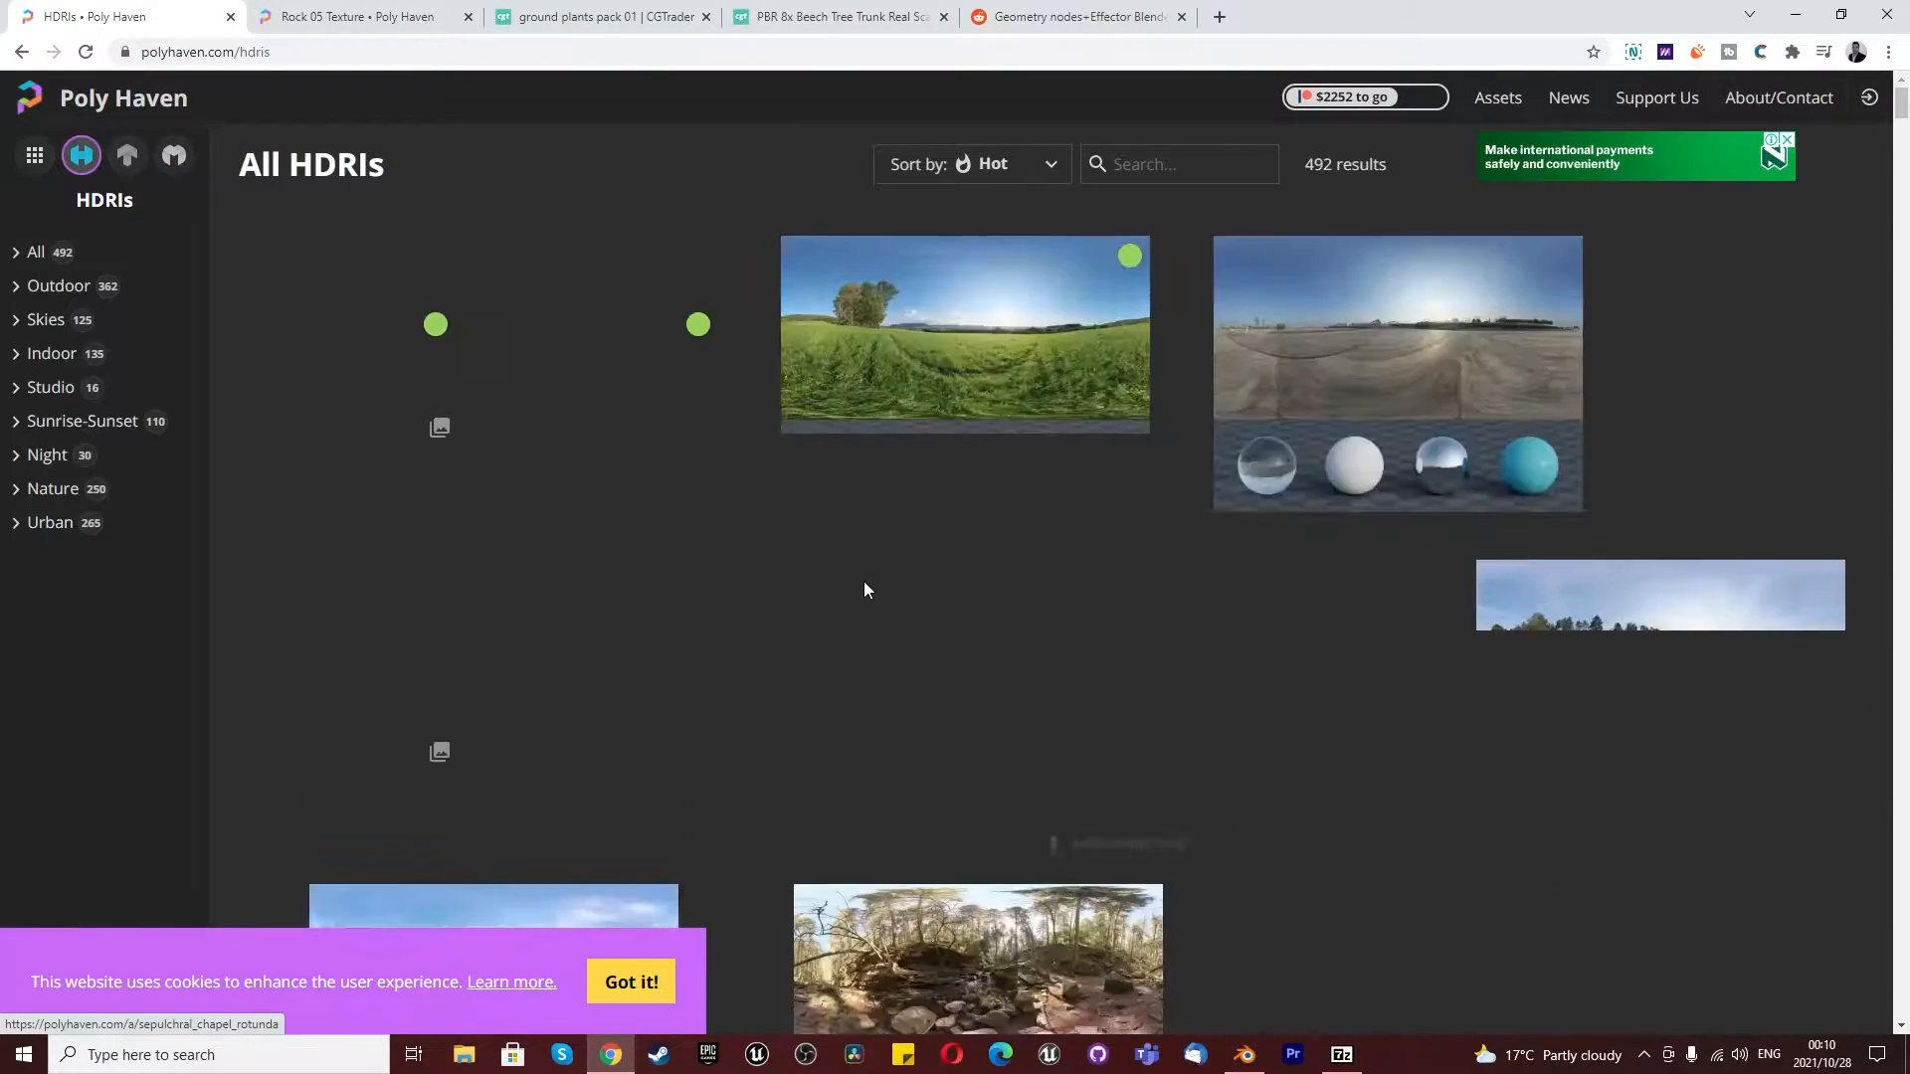
scroll(1119, 507, down, 4)
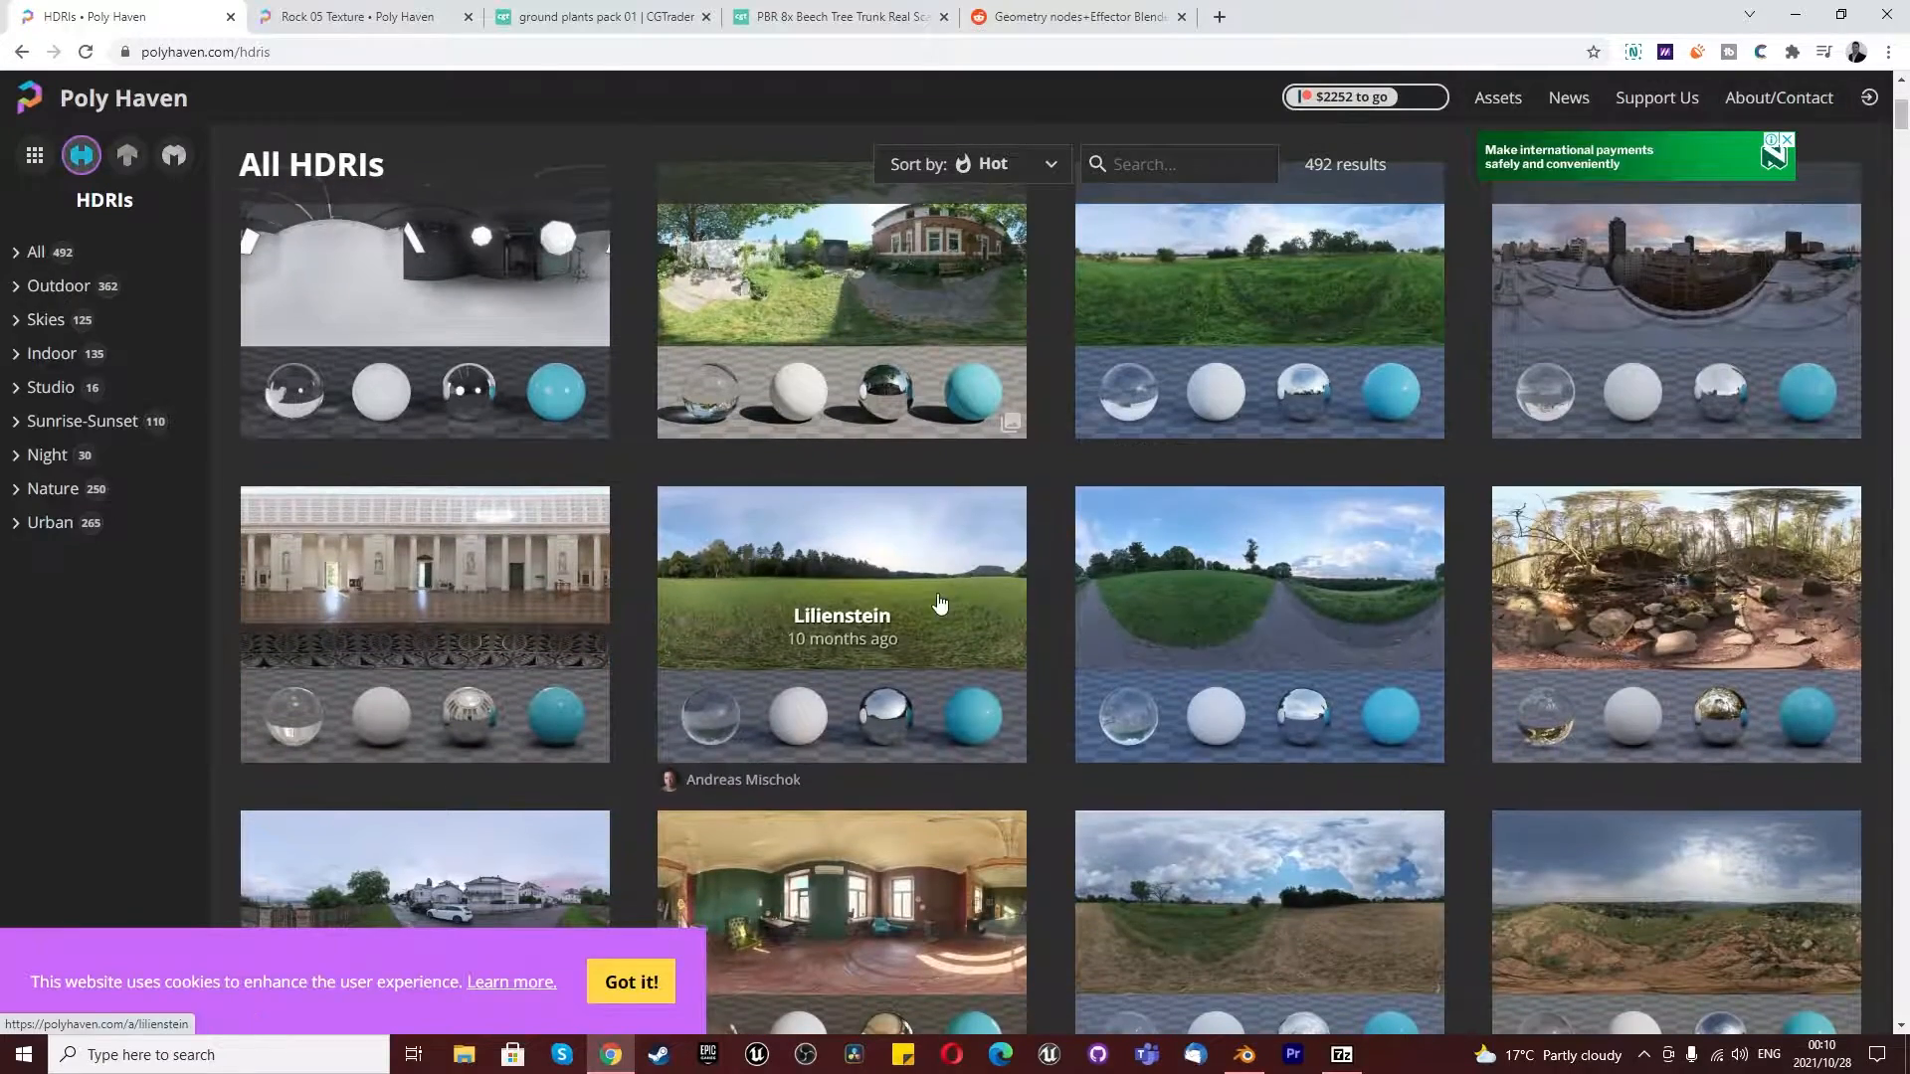
click(883, 575)
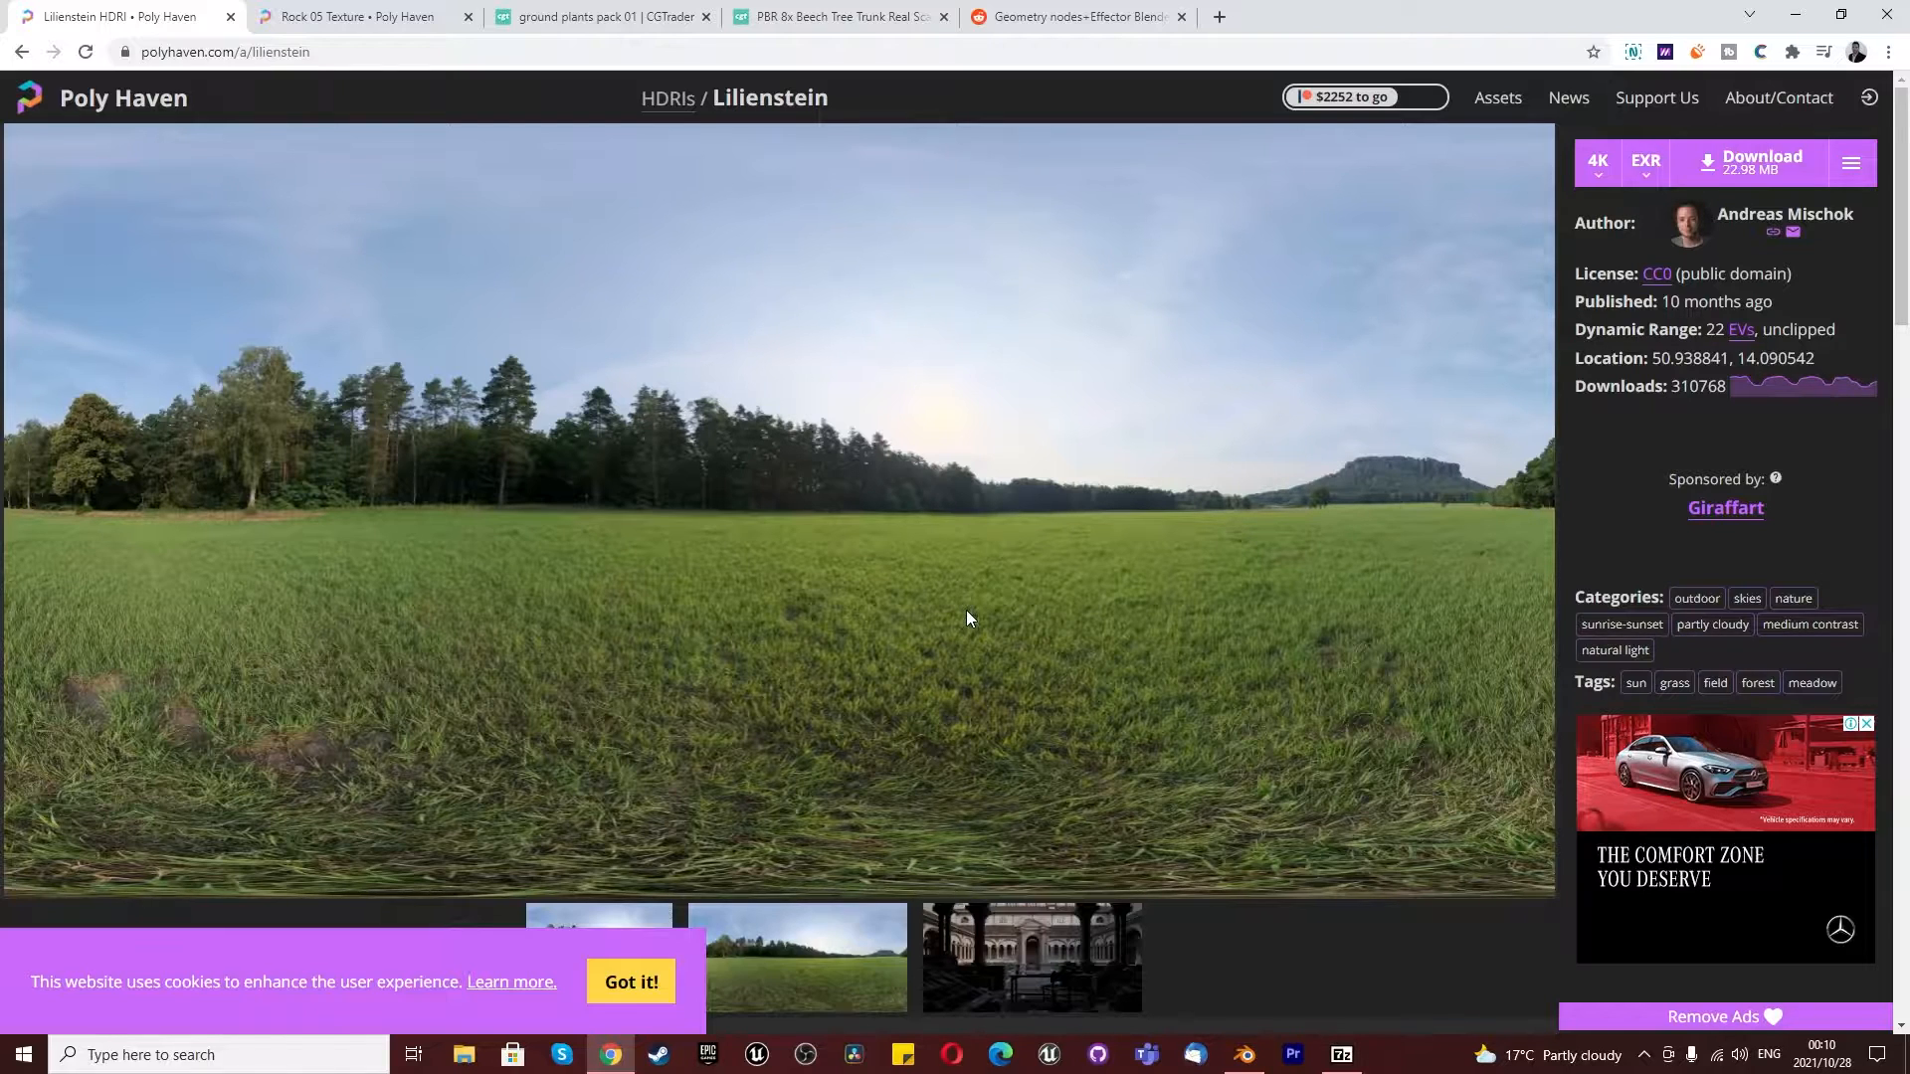
scroll(951, 601, down, 4)
scroll(1371, 331, up, 4)
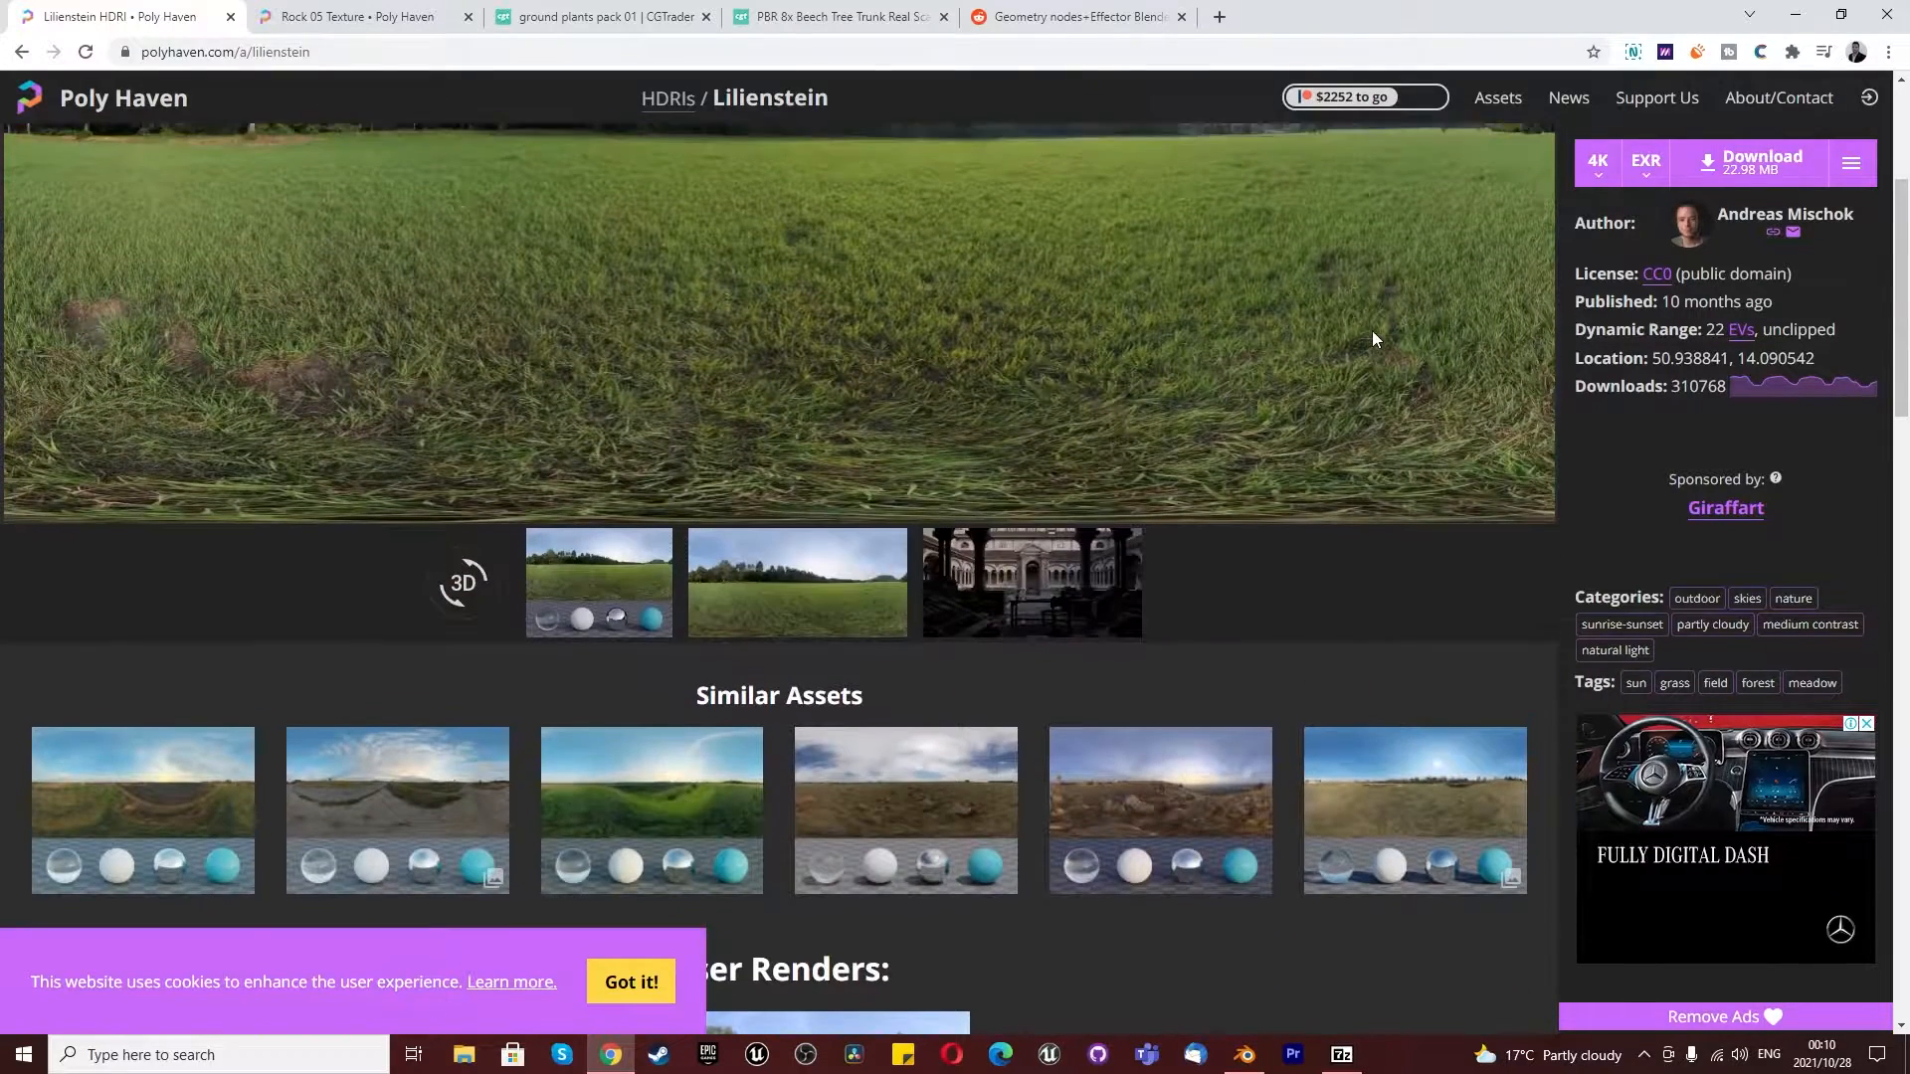
click(1794, 151)
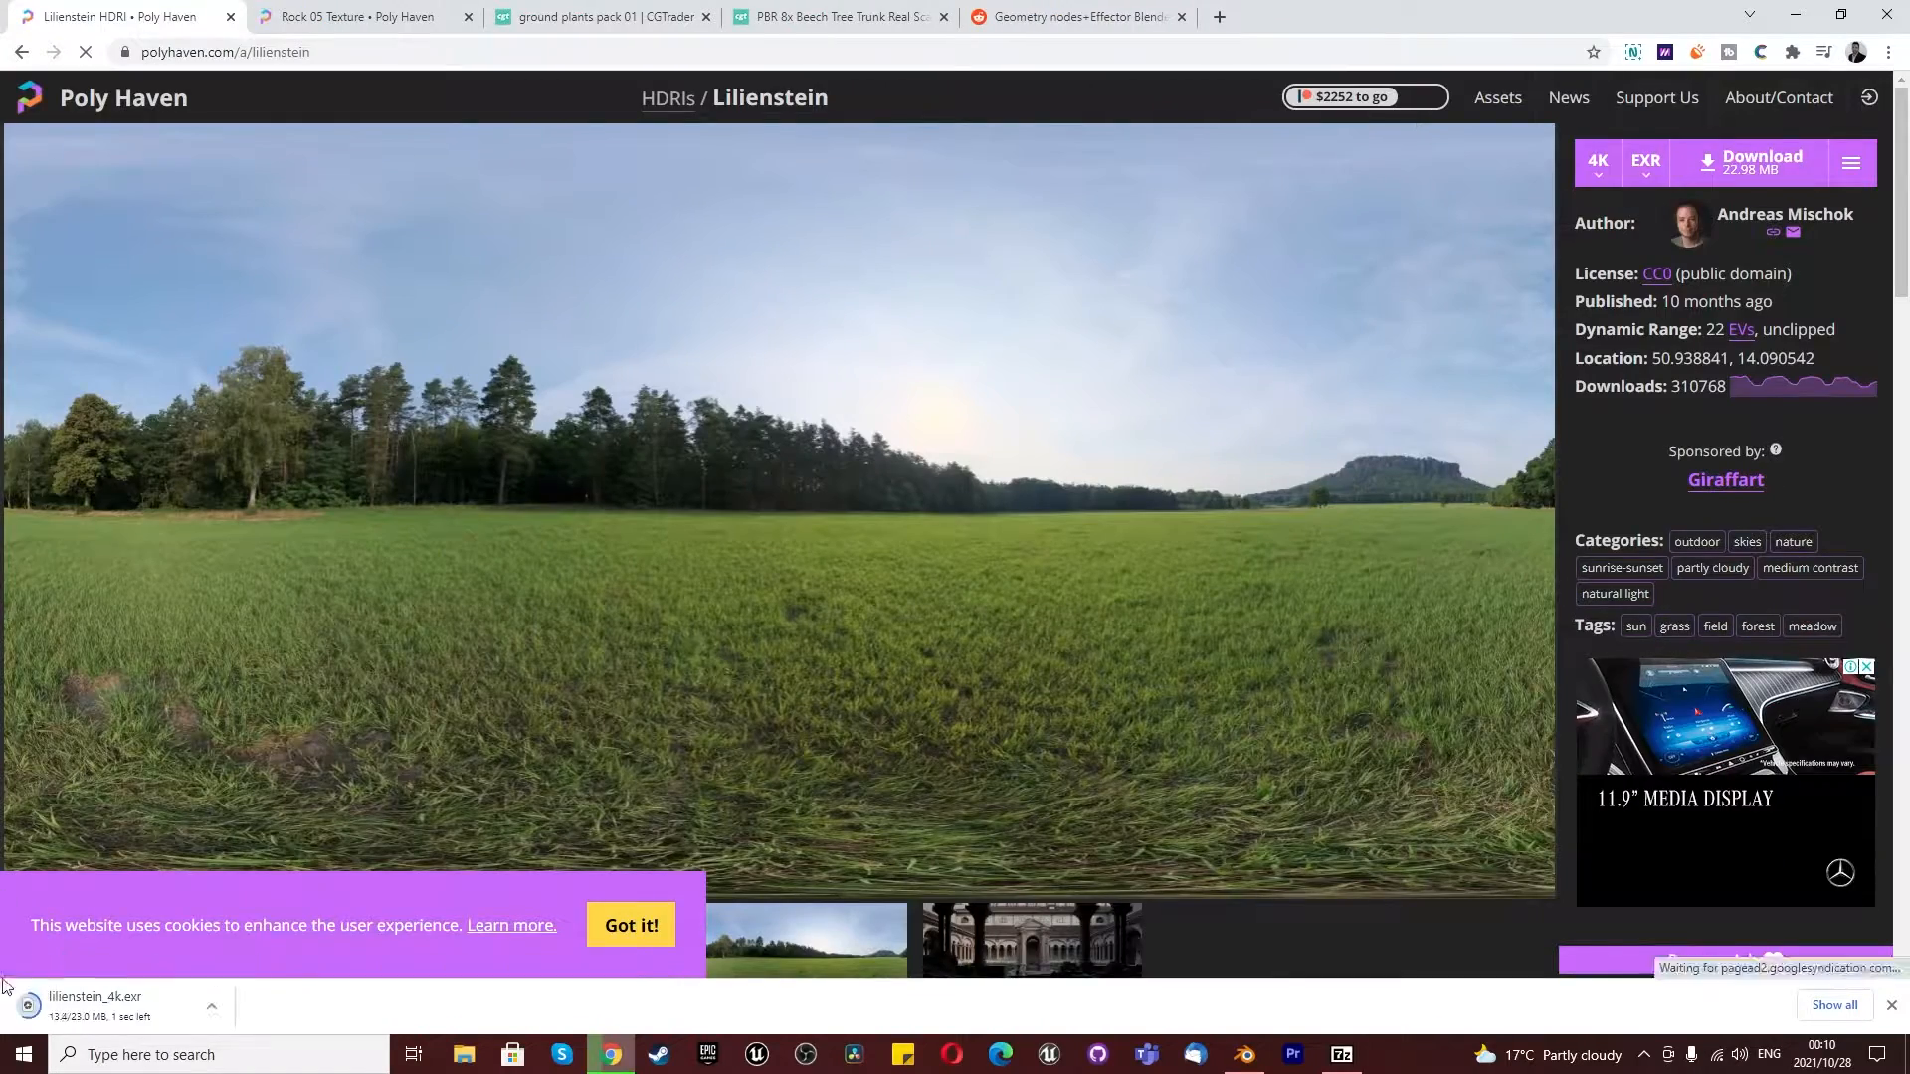
- Search Poly Haven's textures for "ground" and look through the results for a forest ground material
click(82, 112)
click(1006, 920)
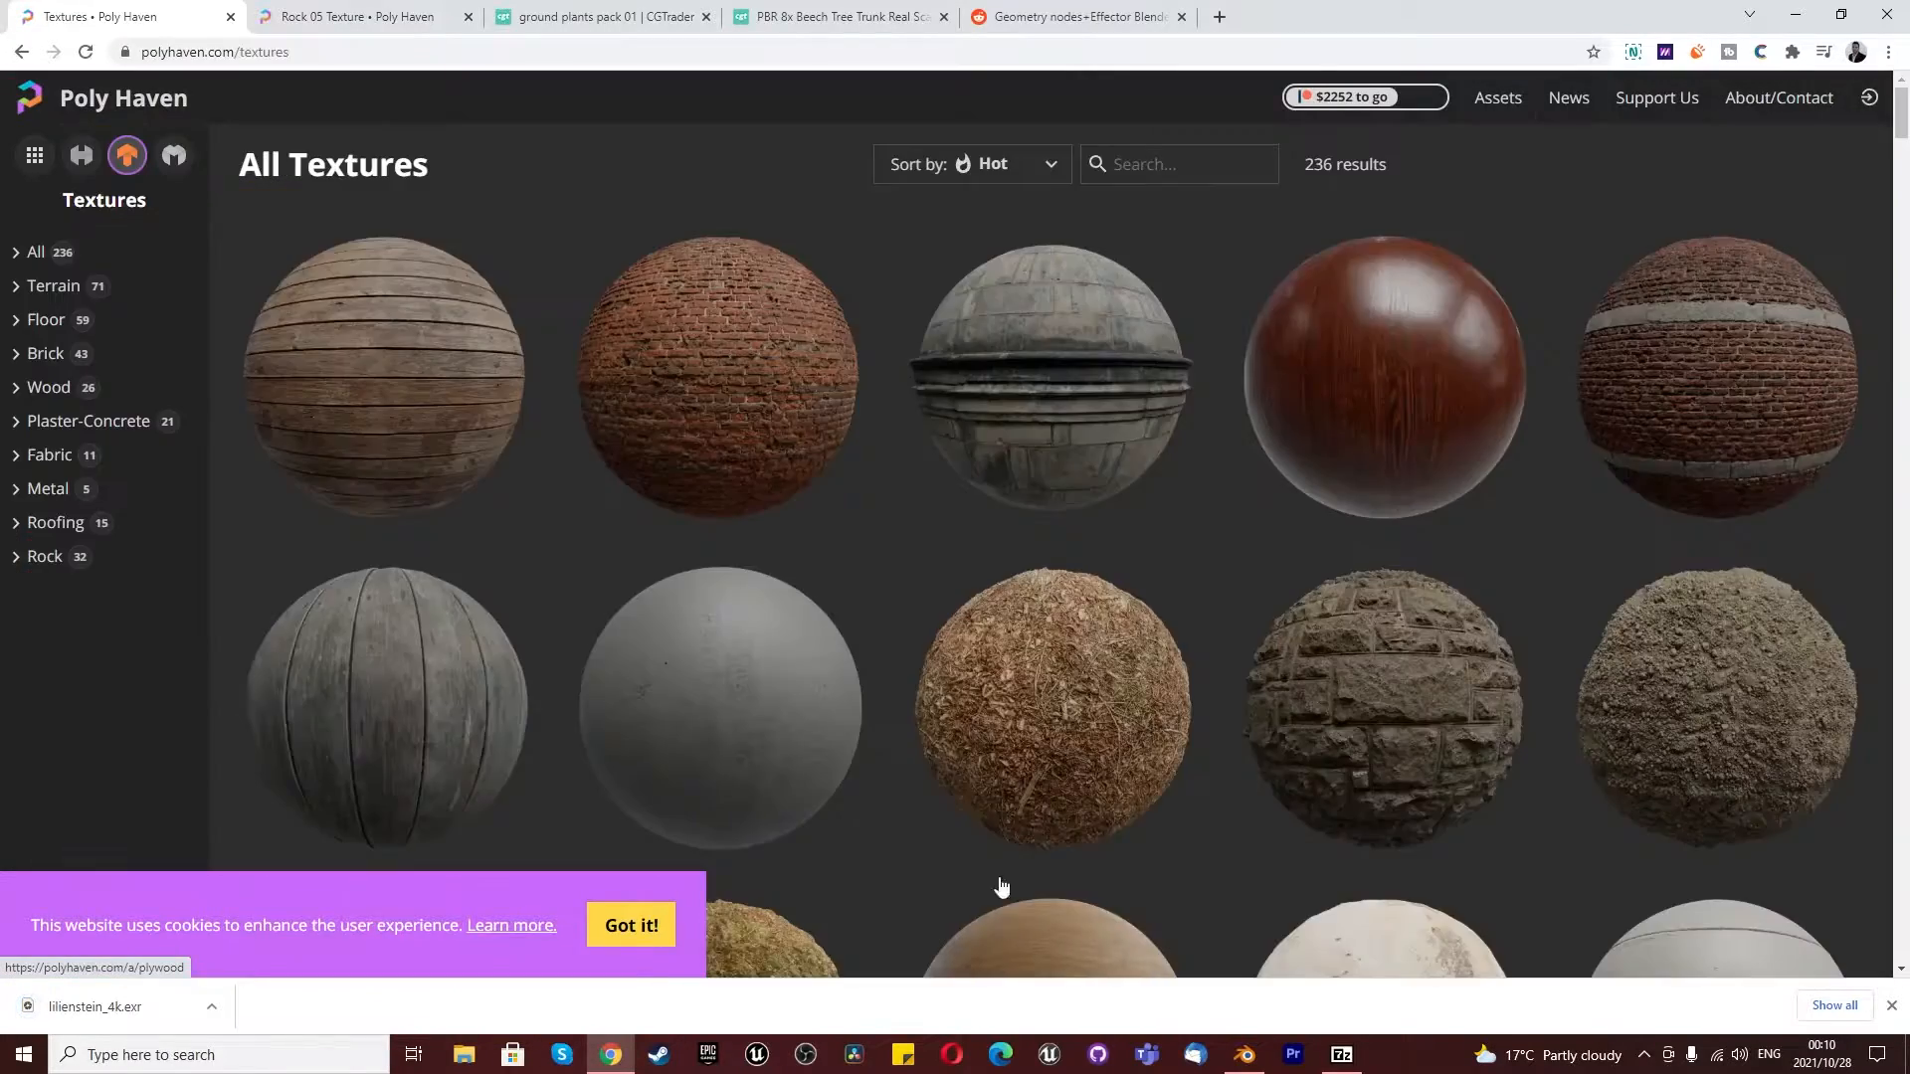
click(1159, 167)
text(ground)
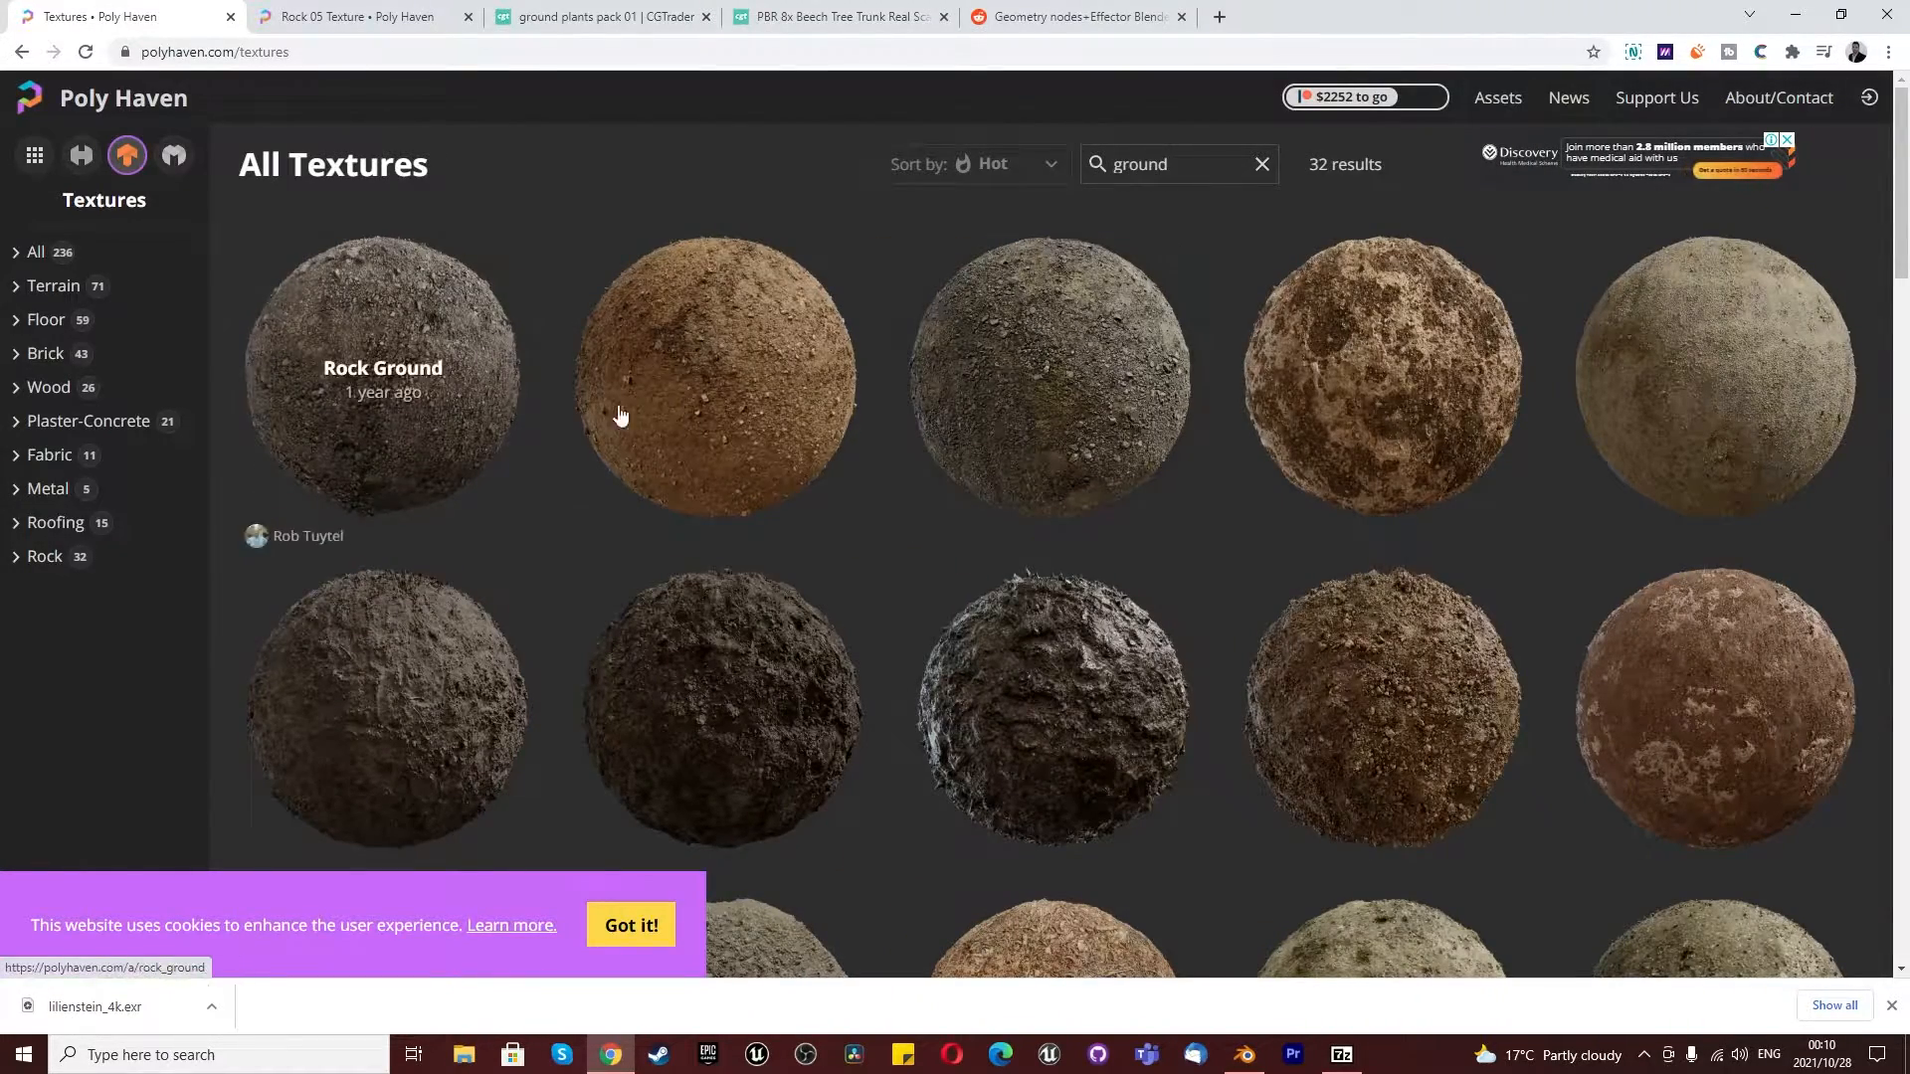
scroll(1243, 502, down, 5)
scroll(1184, 500, down, 12)
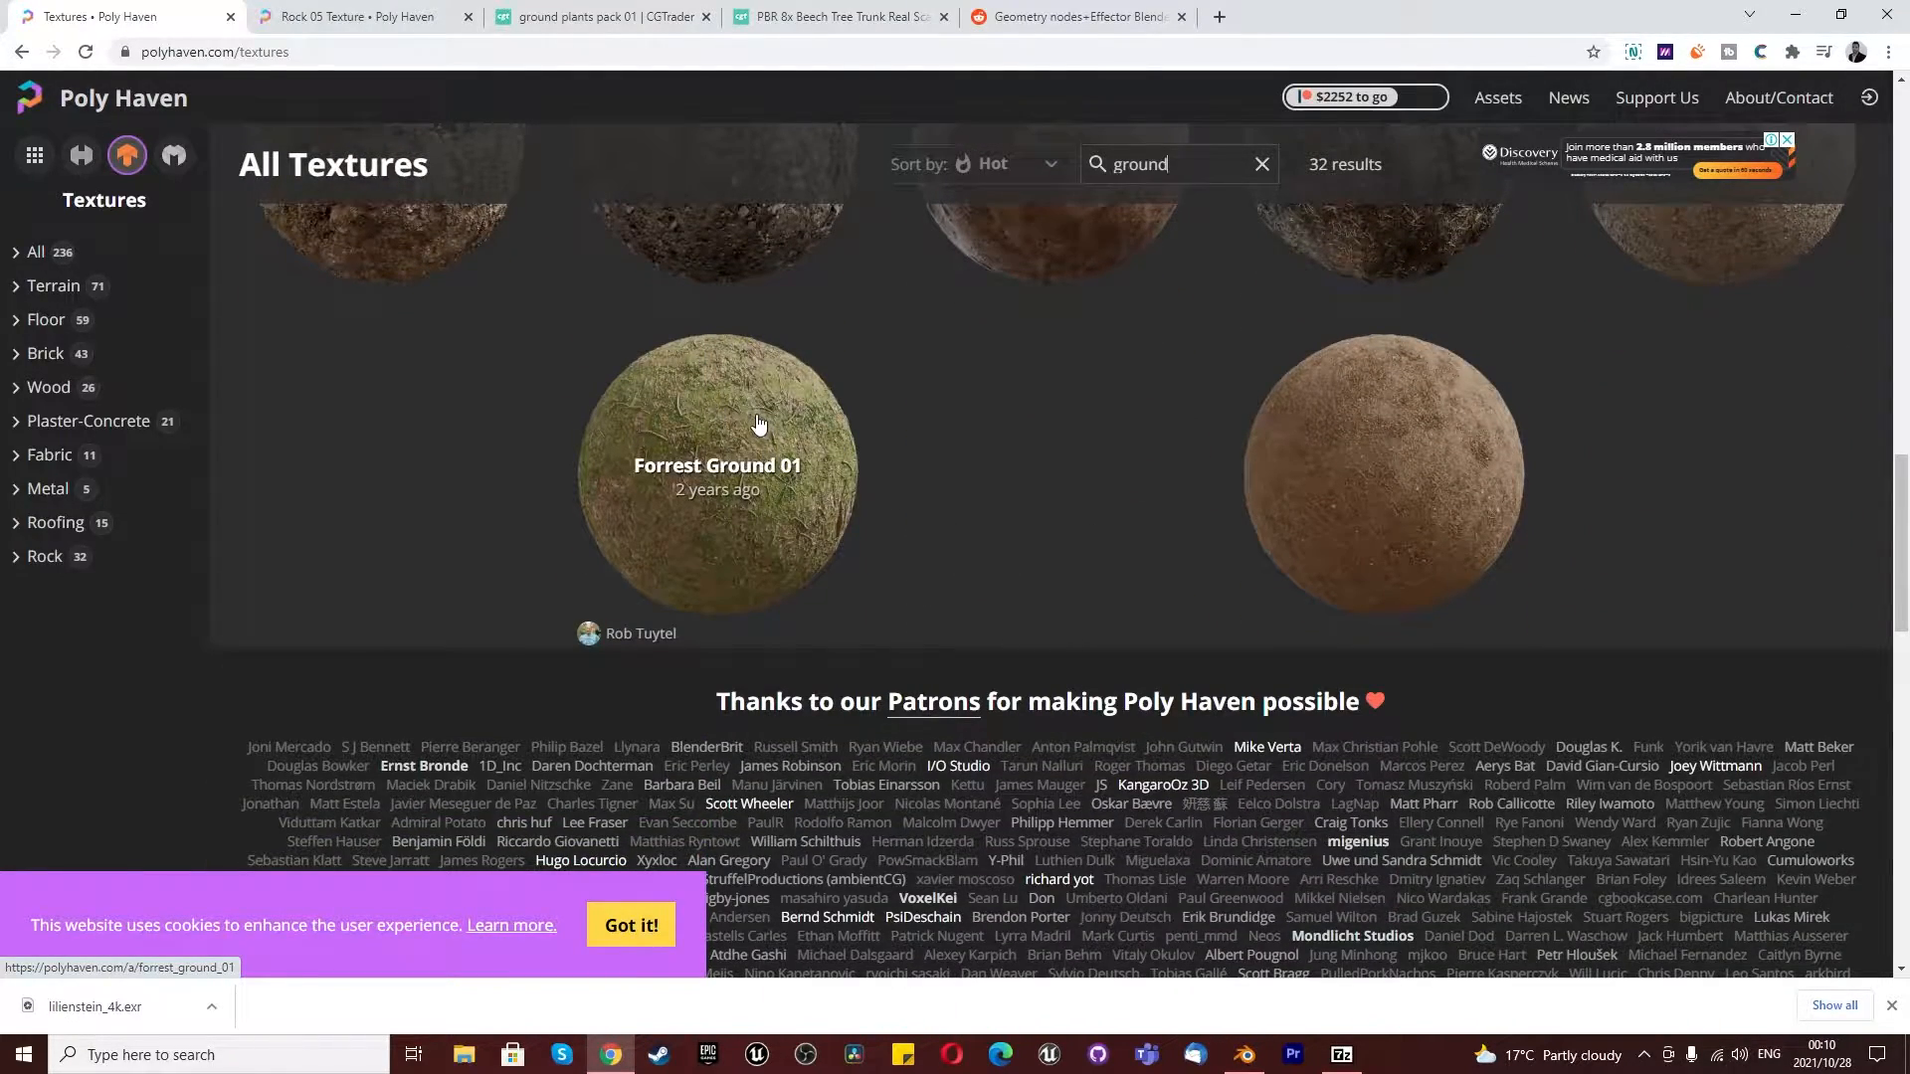
scroll(760, 448, up, 5)
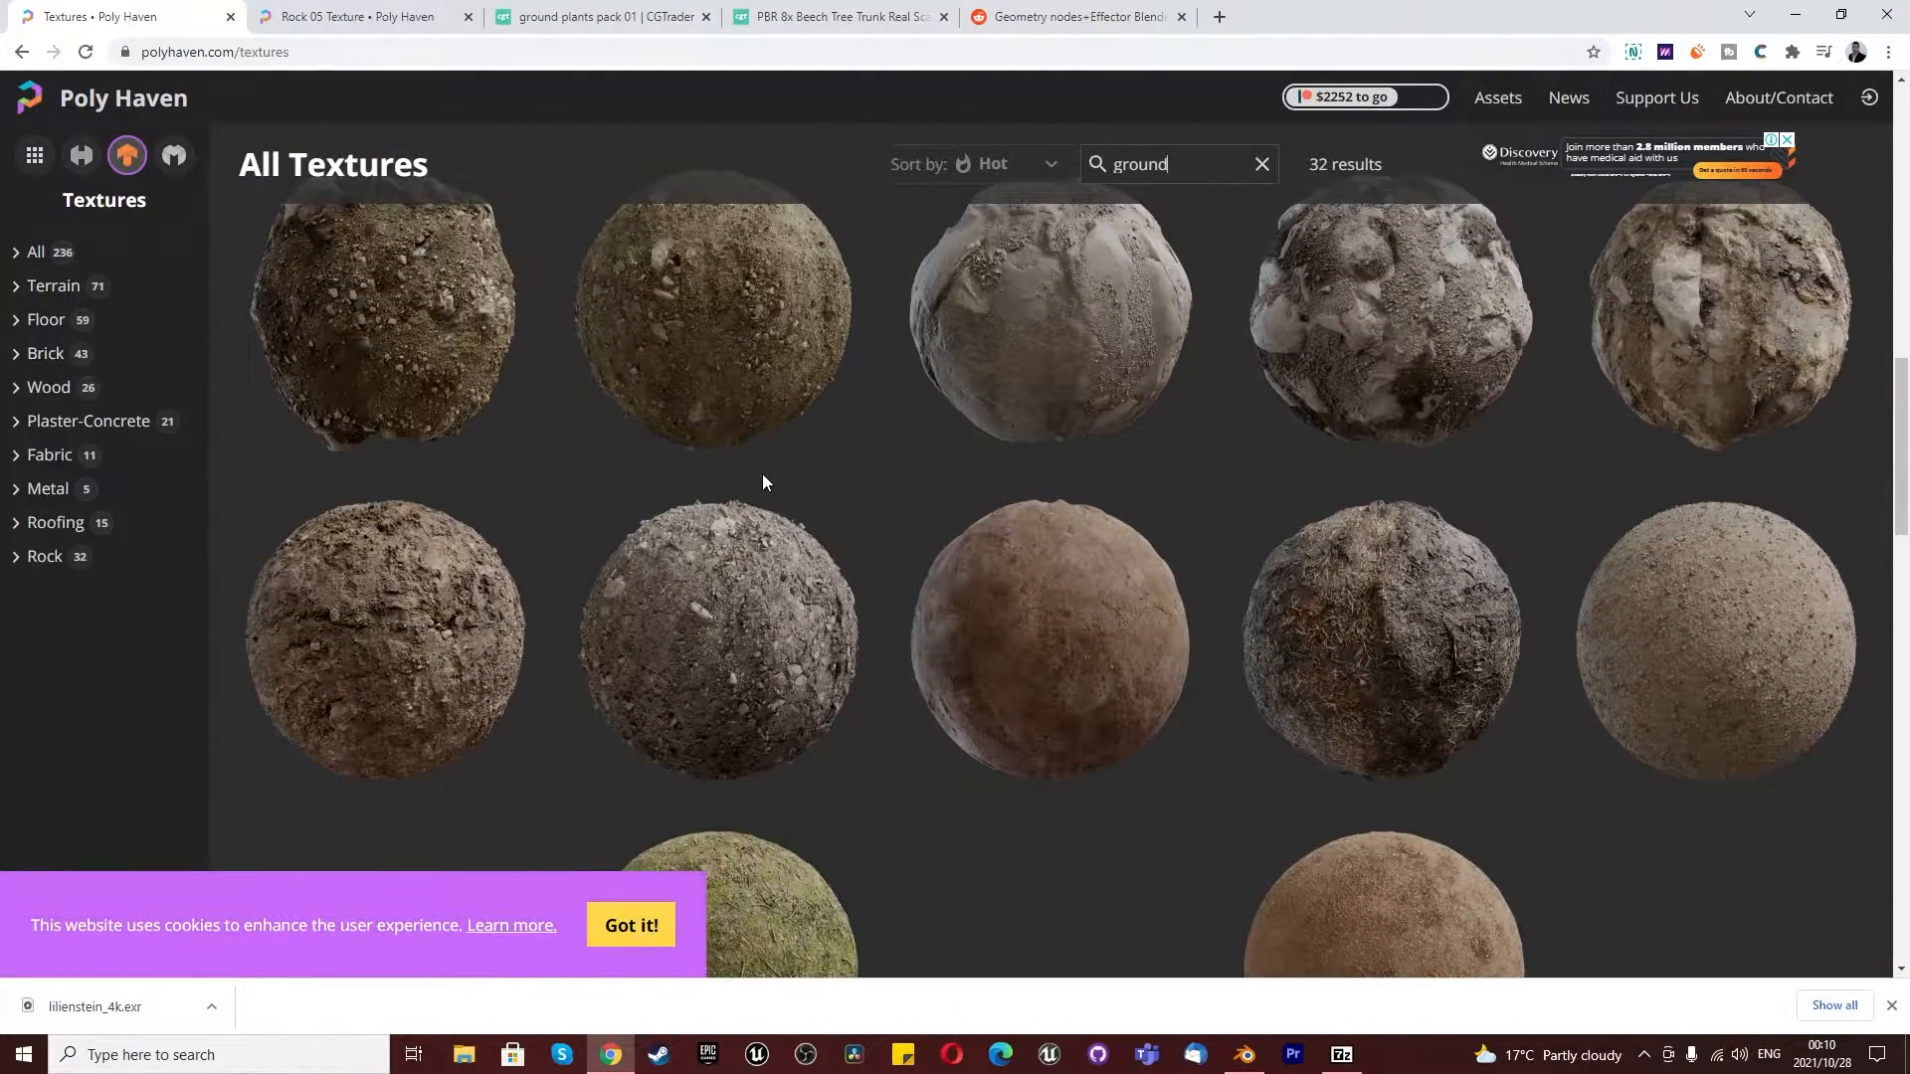
- Search Poly Haven's textures for "rock", look through the results and view the Rock 05 texture page
scroll(762, 474, up, 10)
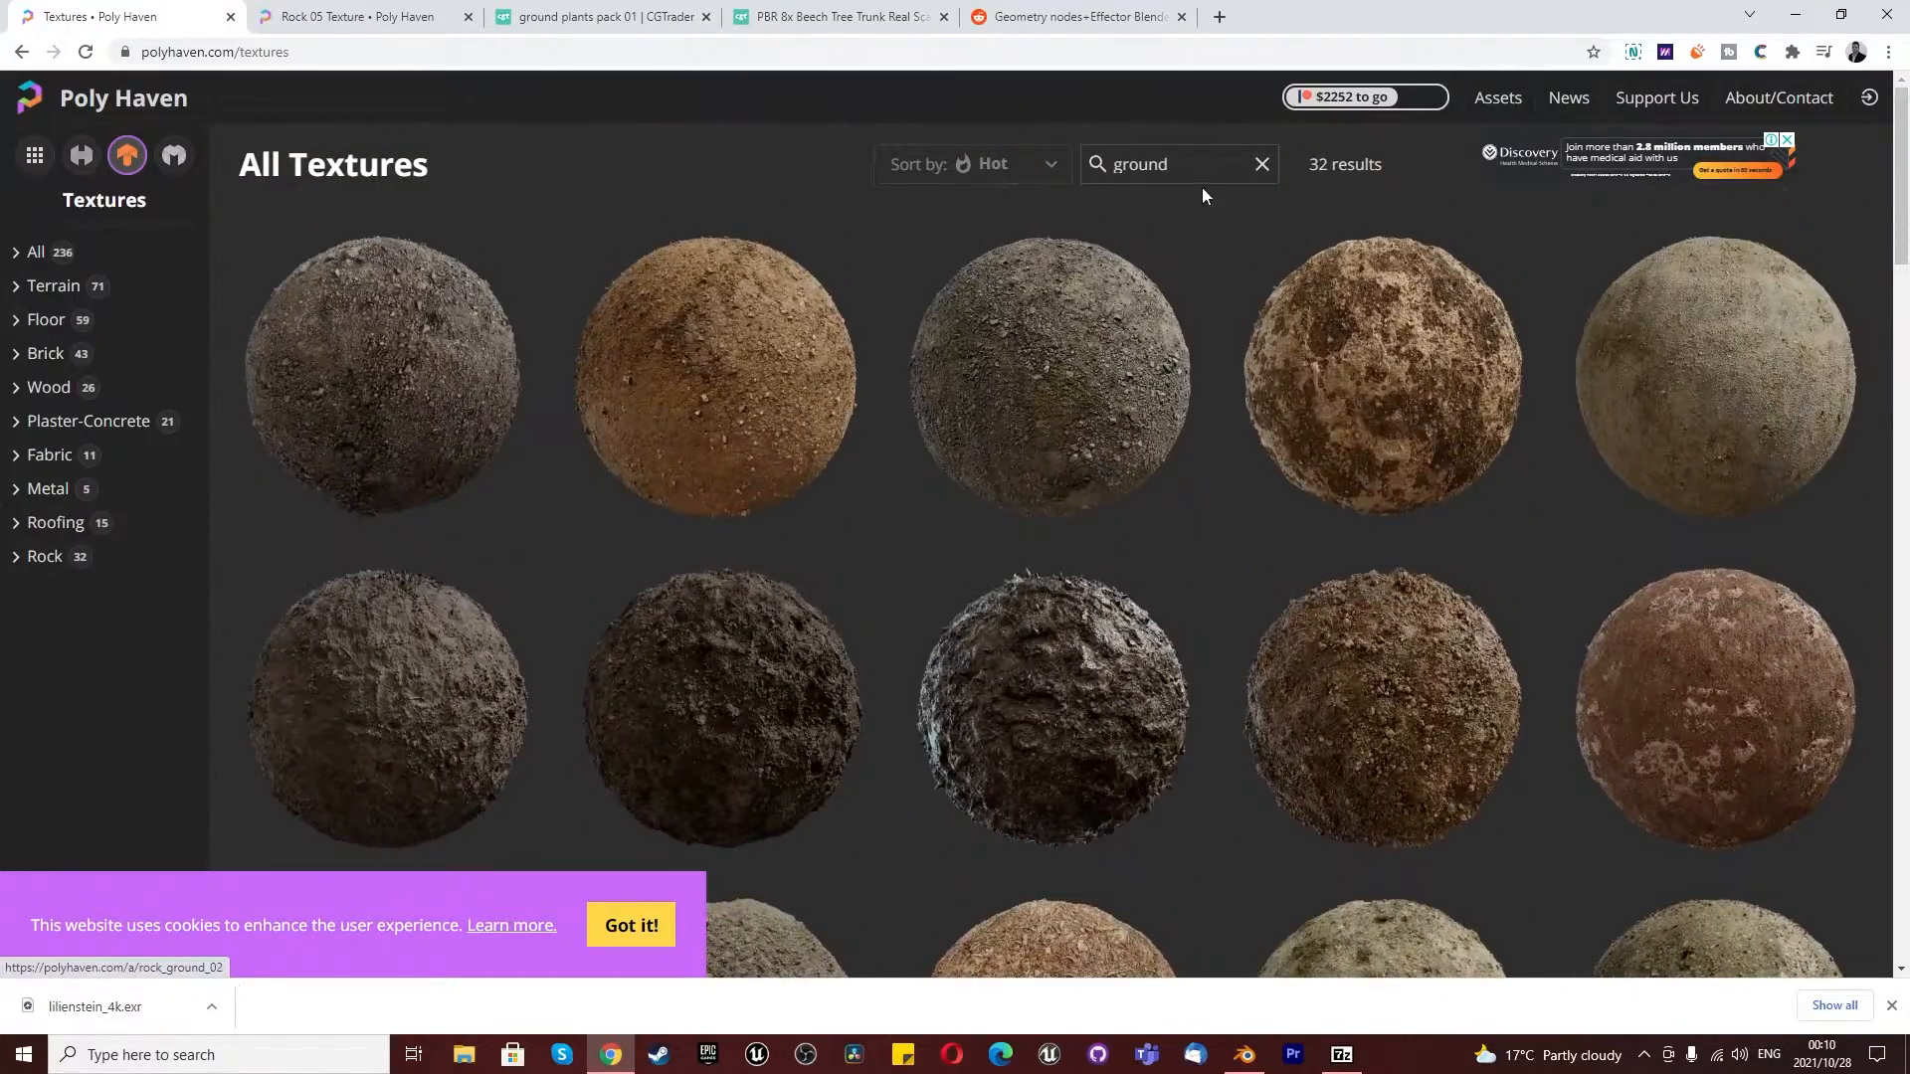
double_click(1209, 166)
text(rock)
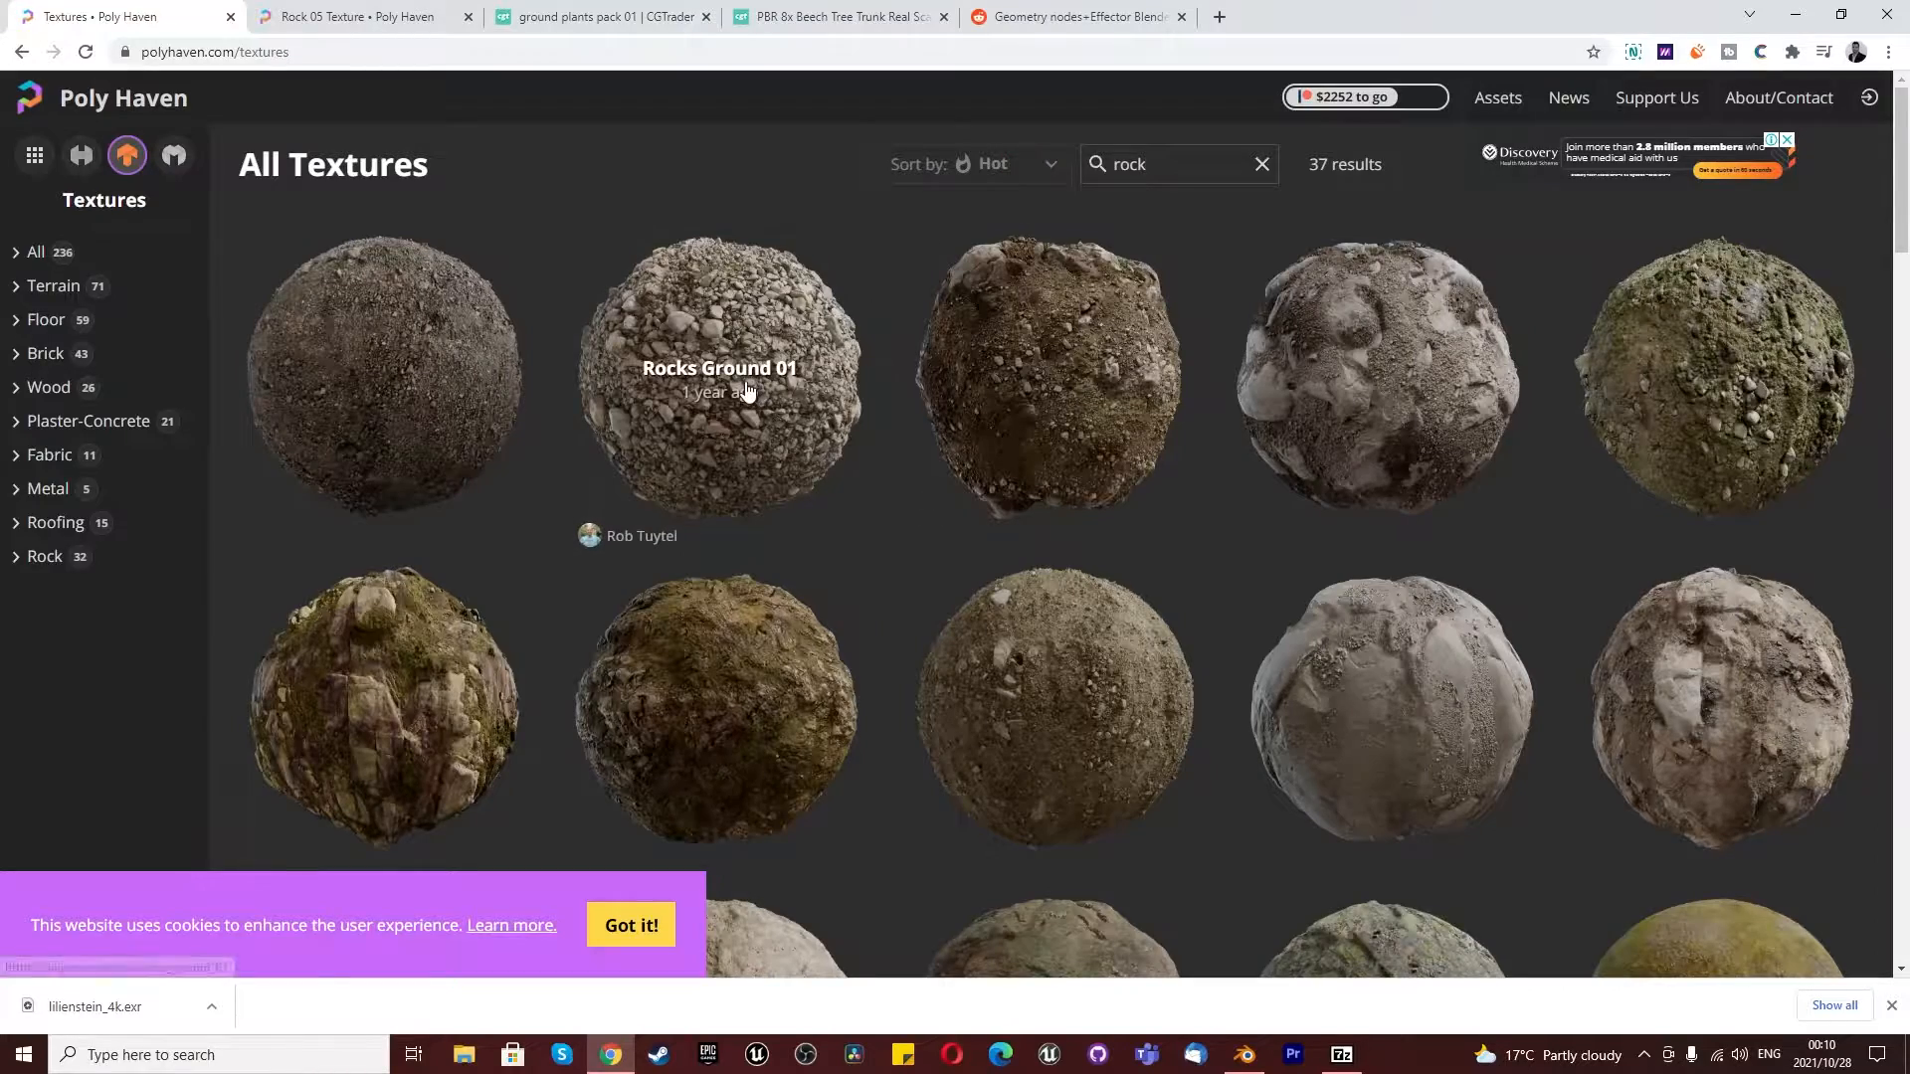
scroll(1134, 398, down, 10)
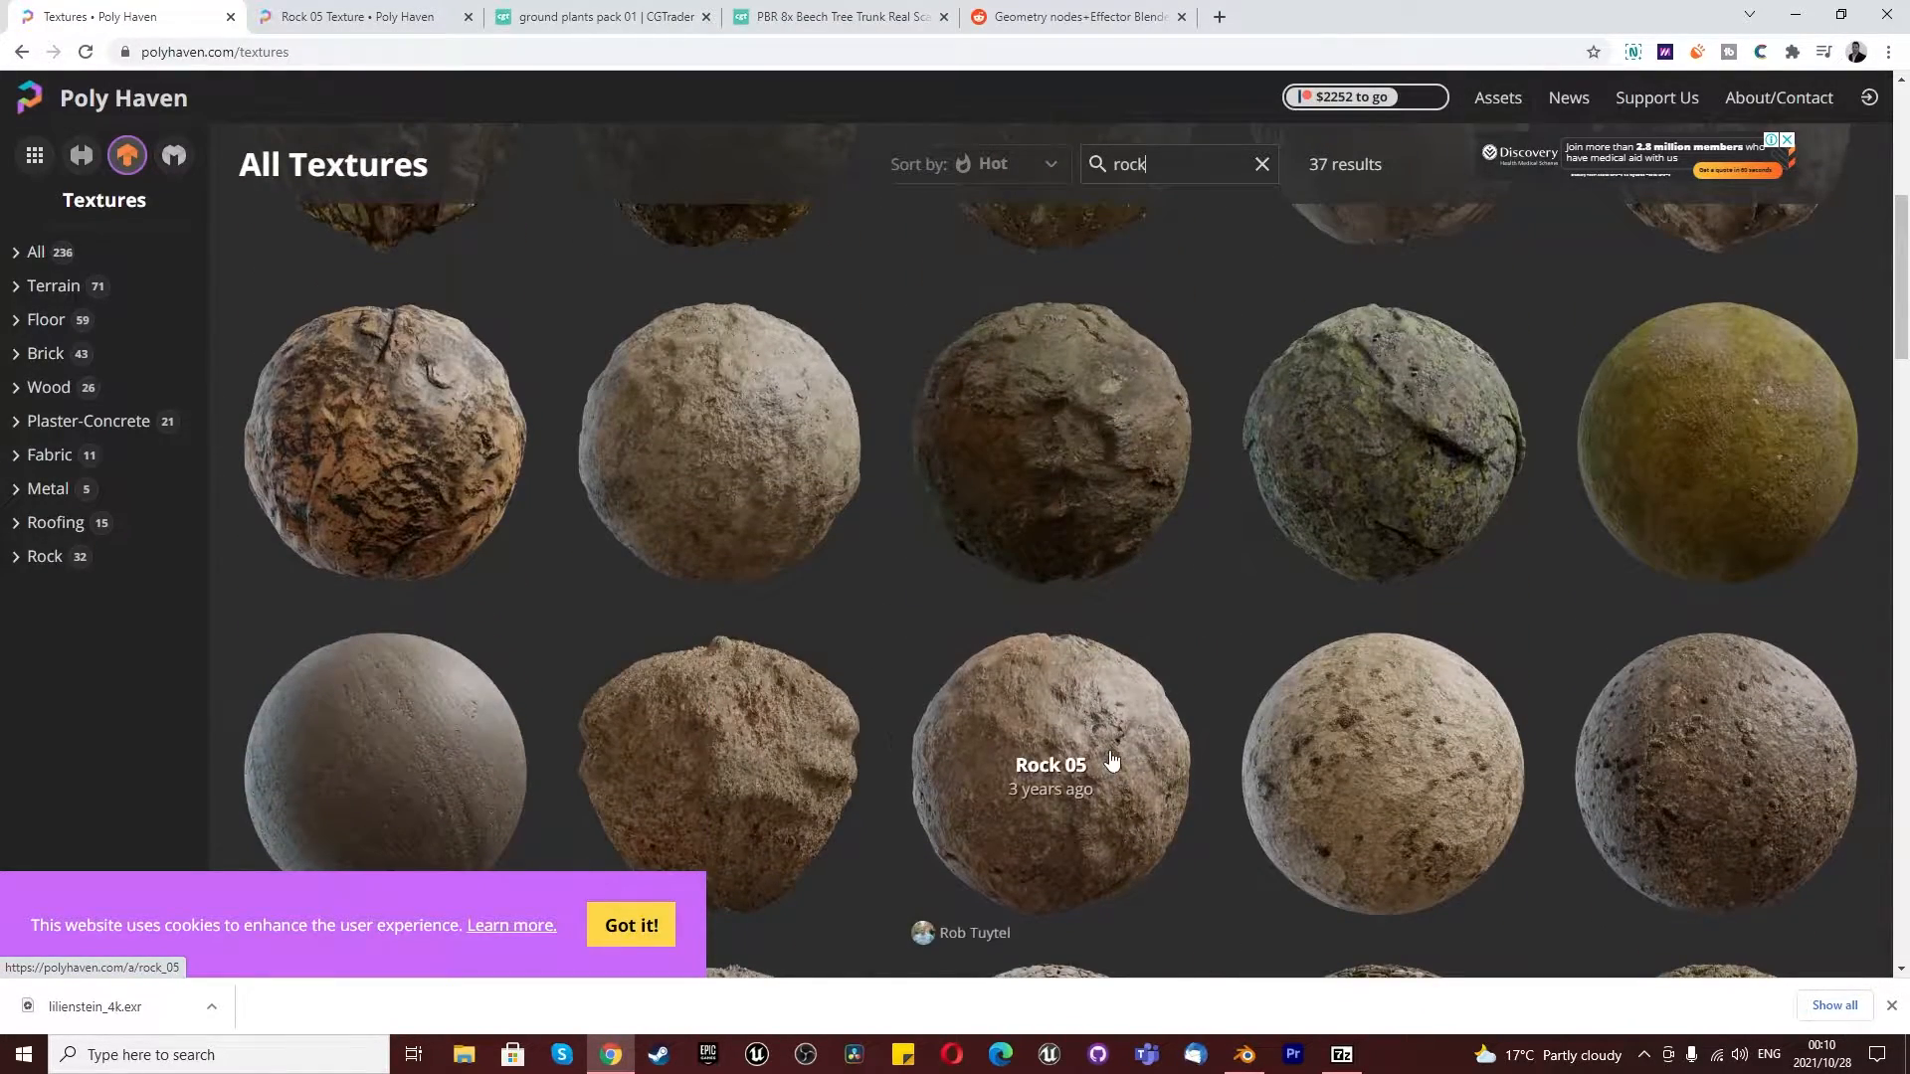
scroll(1114, 696, down, 8)
scroll(1114, 688, up, 10)
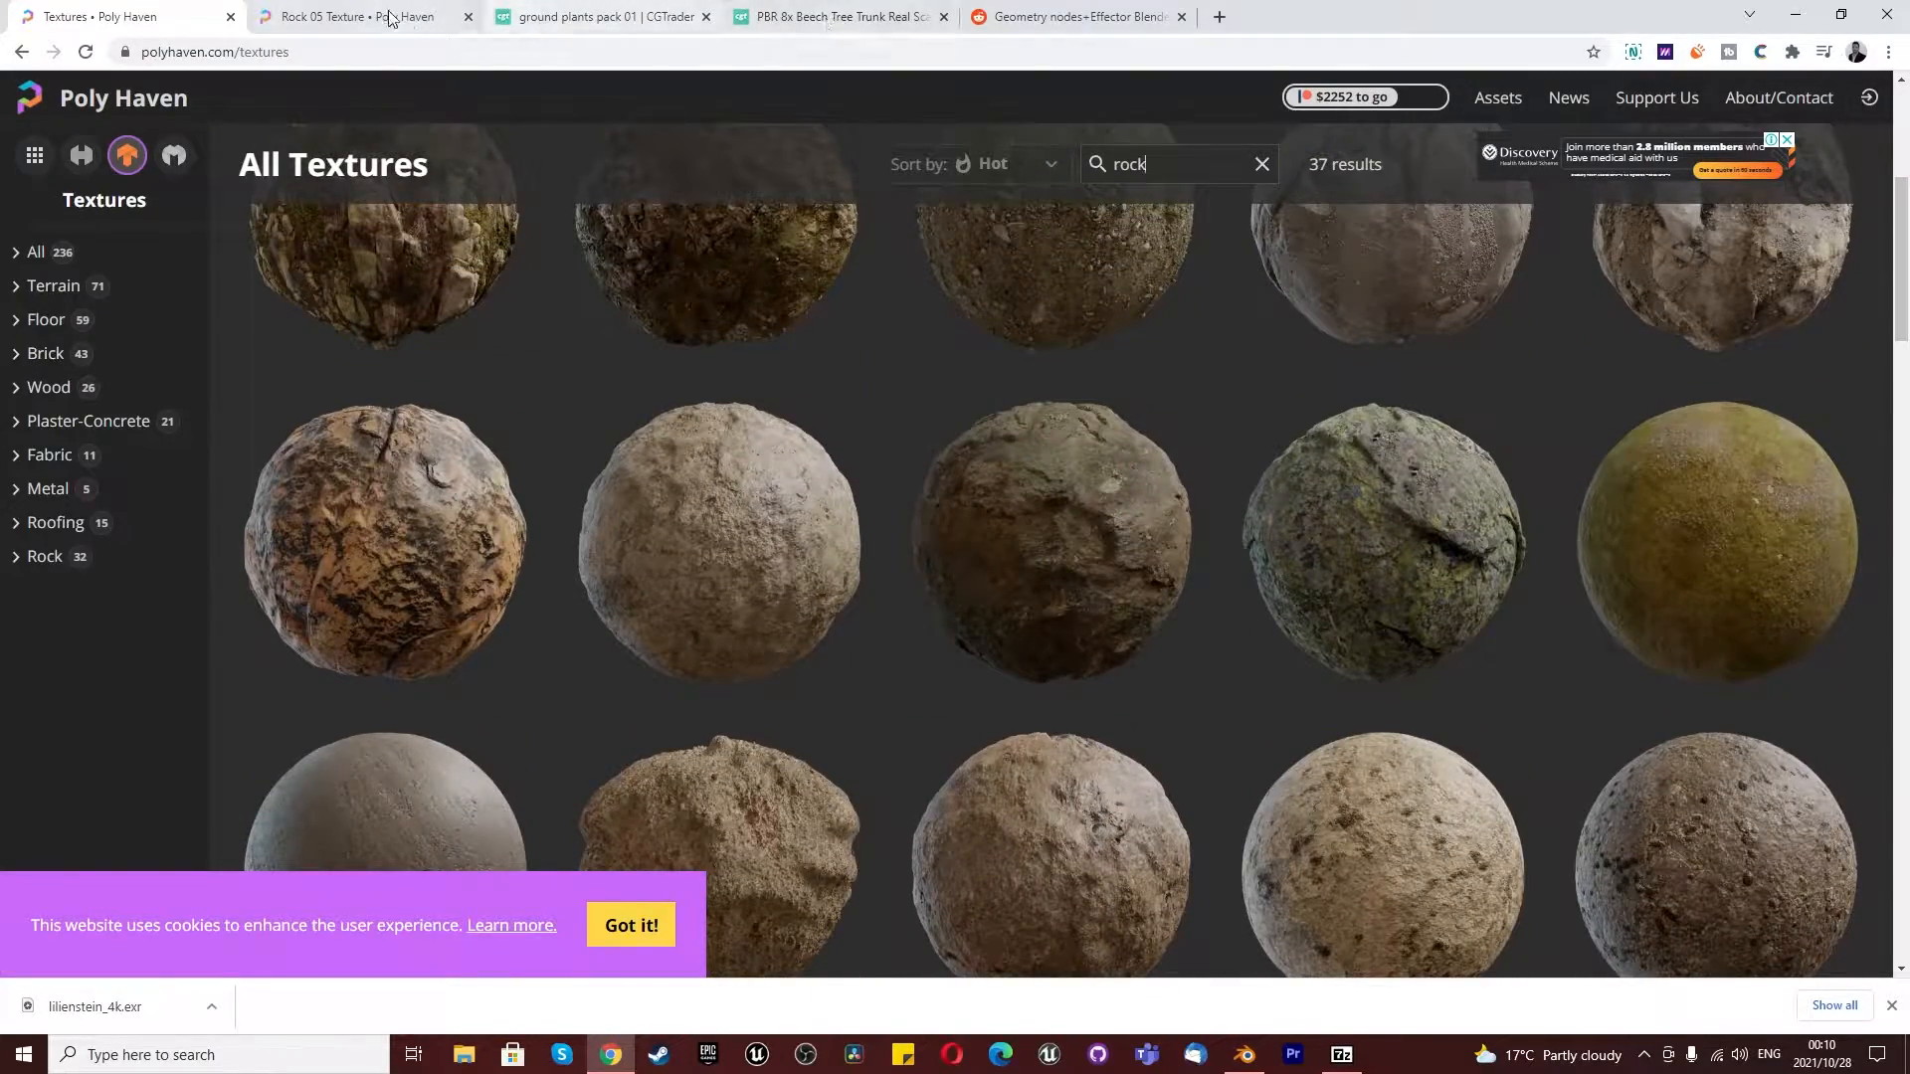
click(340, 12)
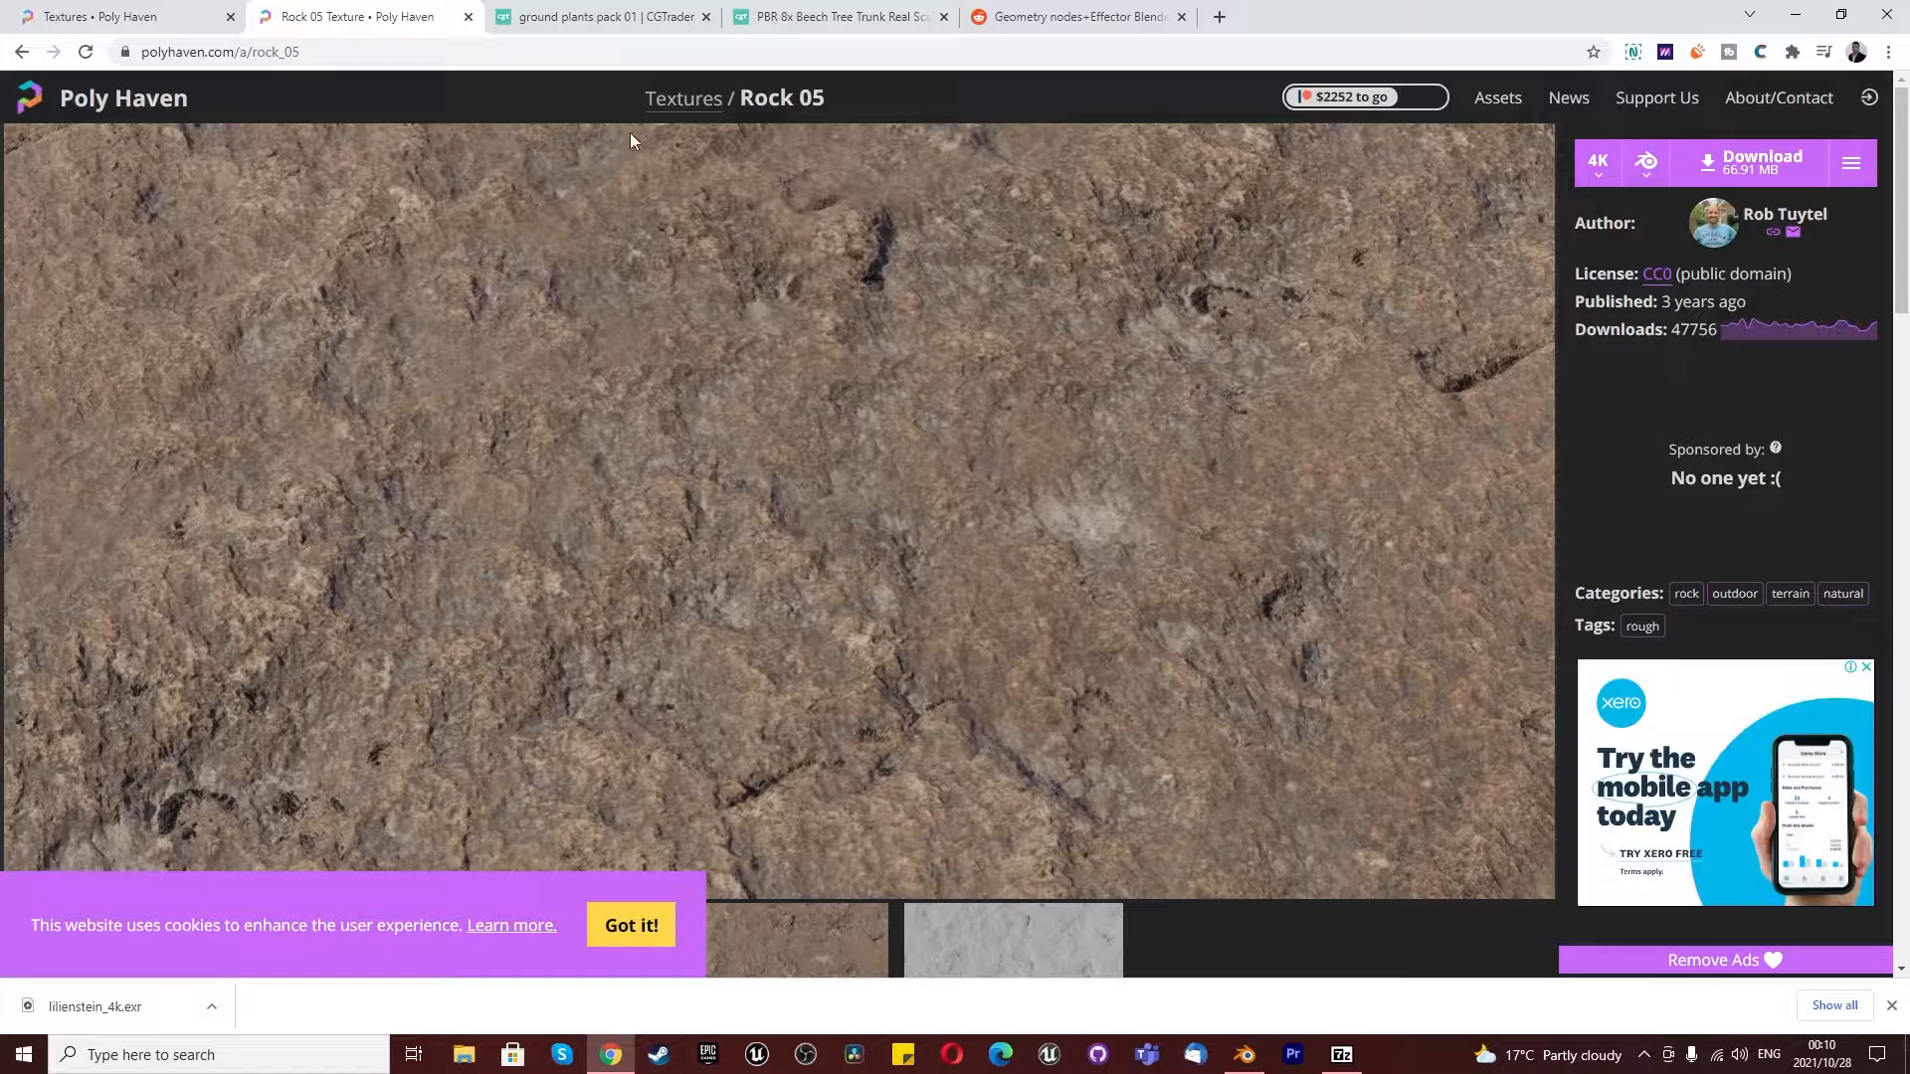
- Return to the rock texture results and look through the rock materials around Rock 05
click(119, 16)
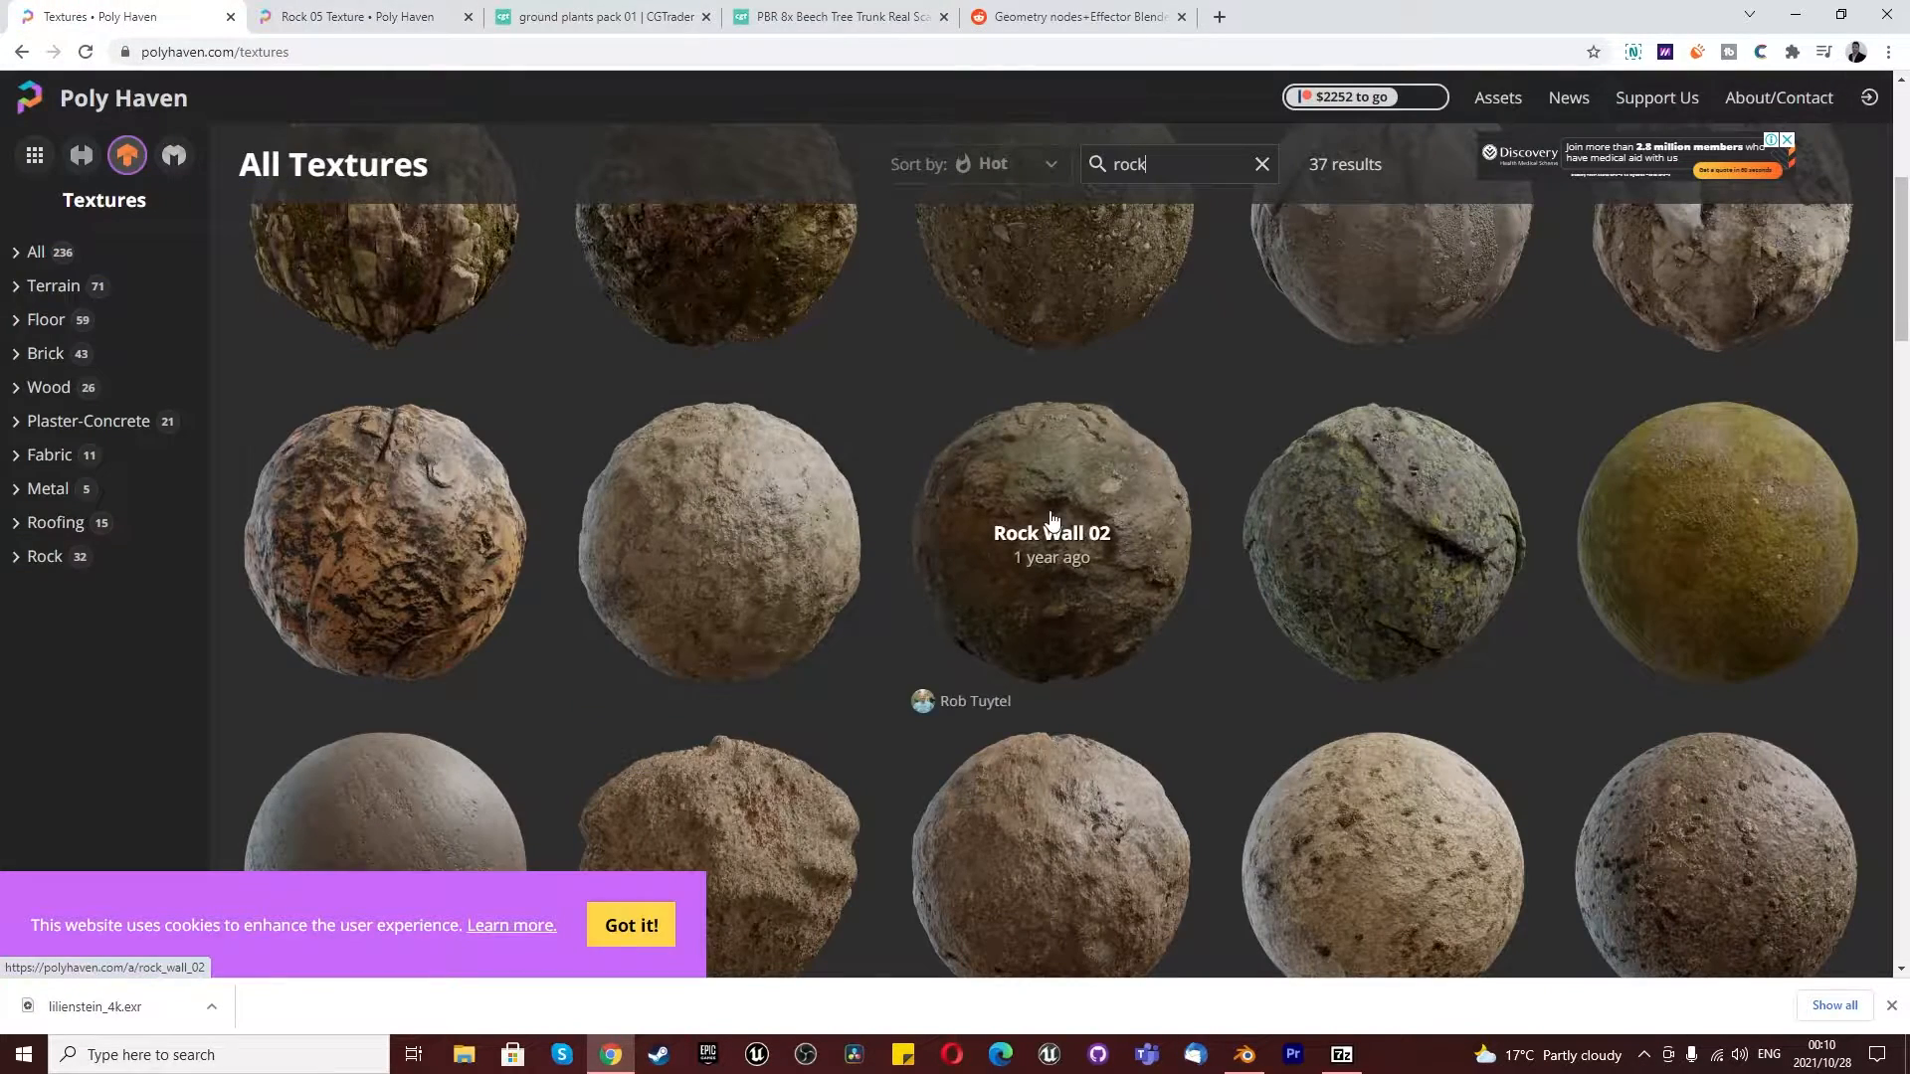
scroll(1368, 516, down, 5)
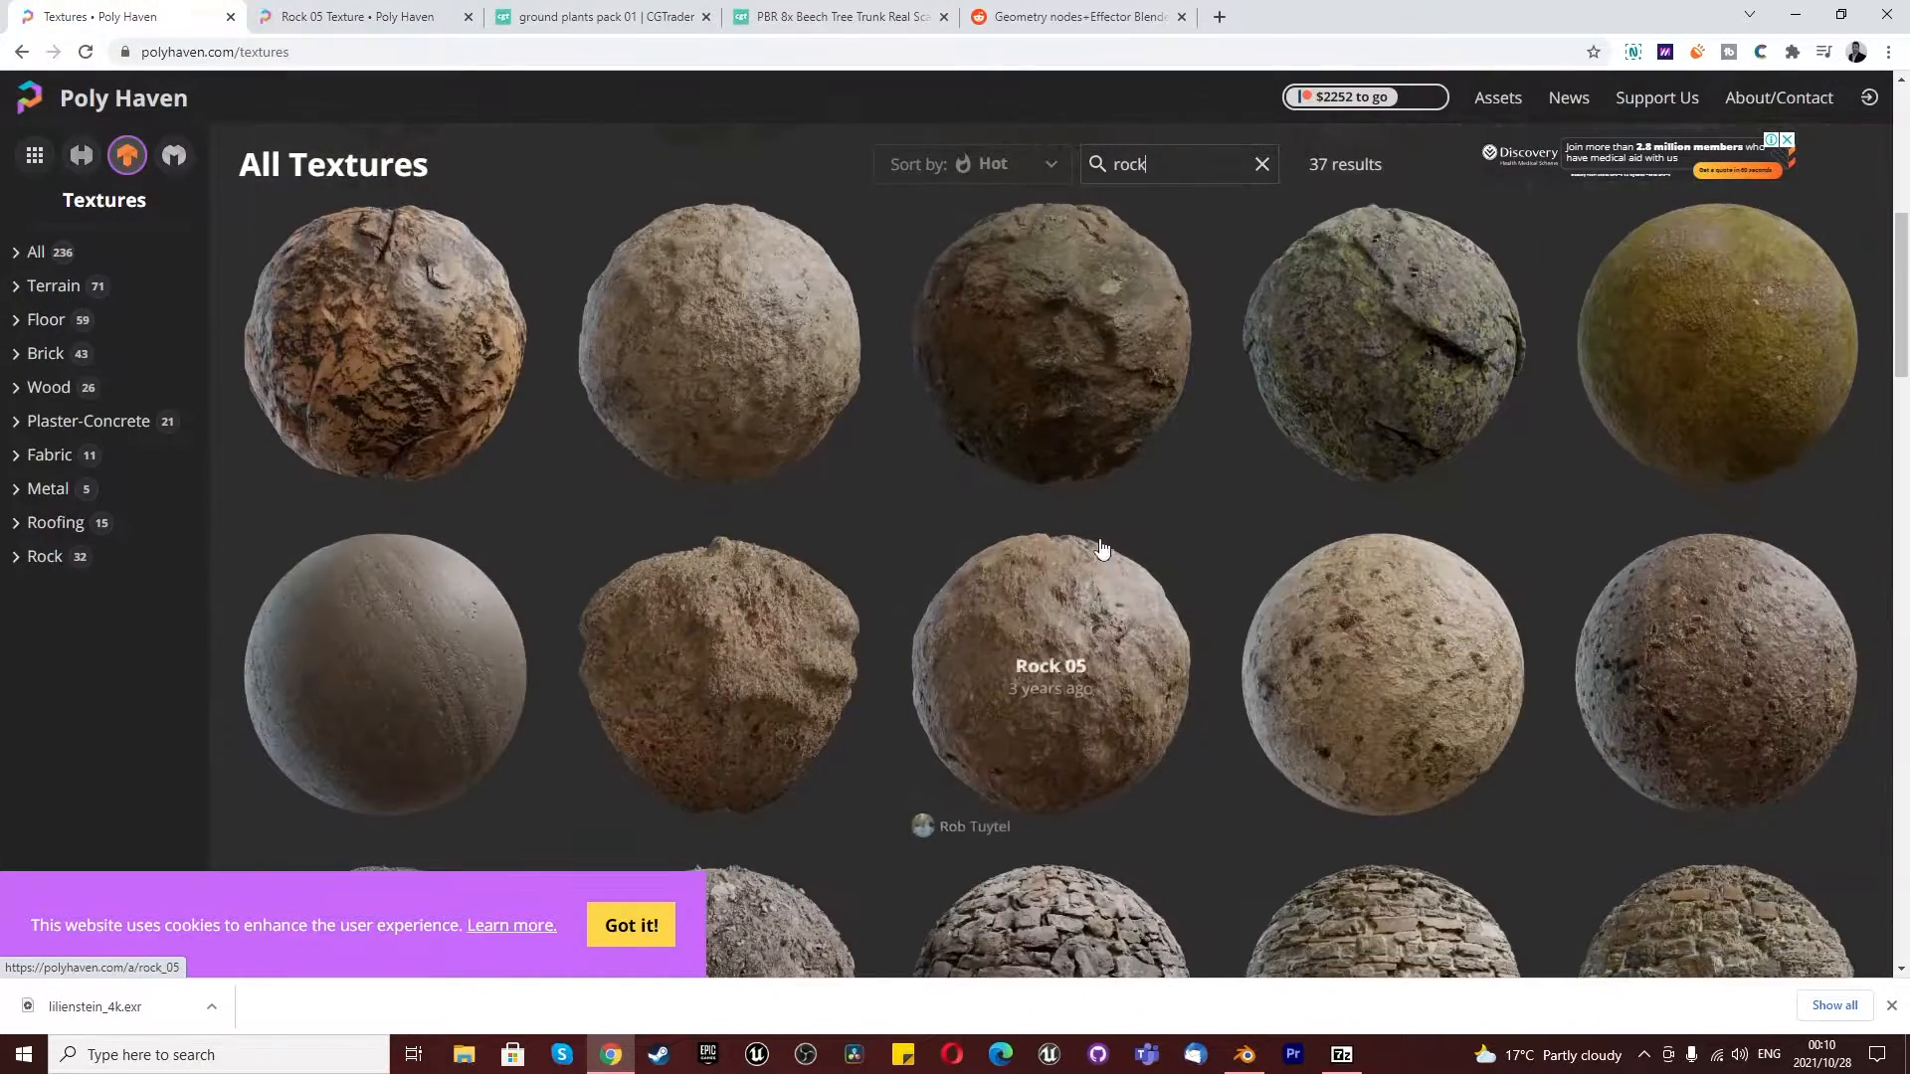
scroll(1091, 716, down, 2)
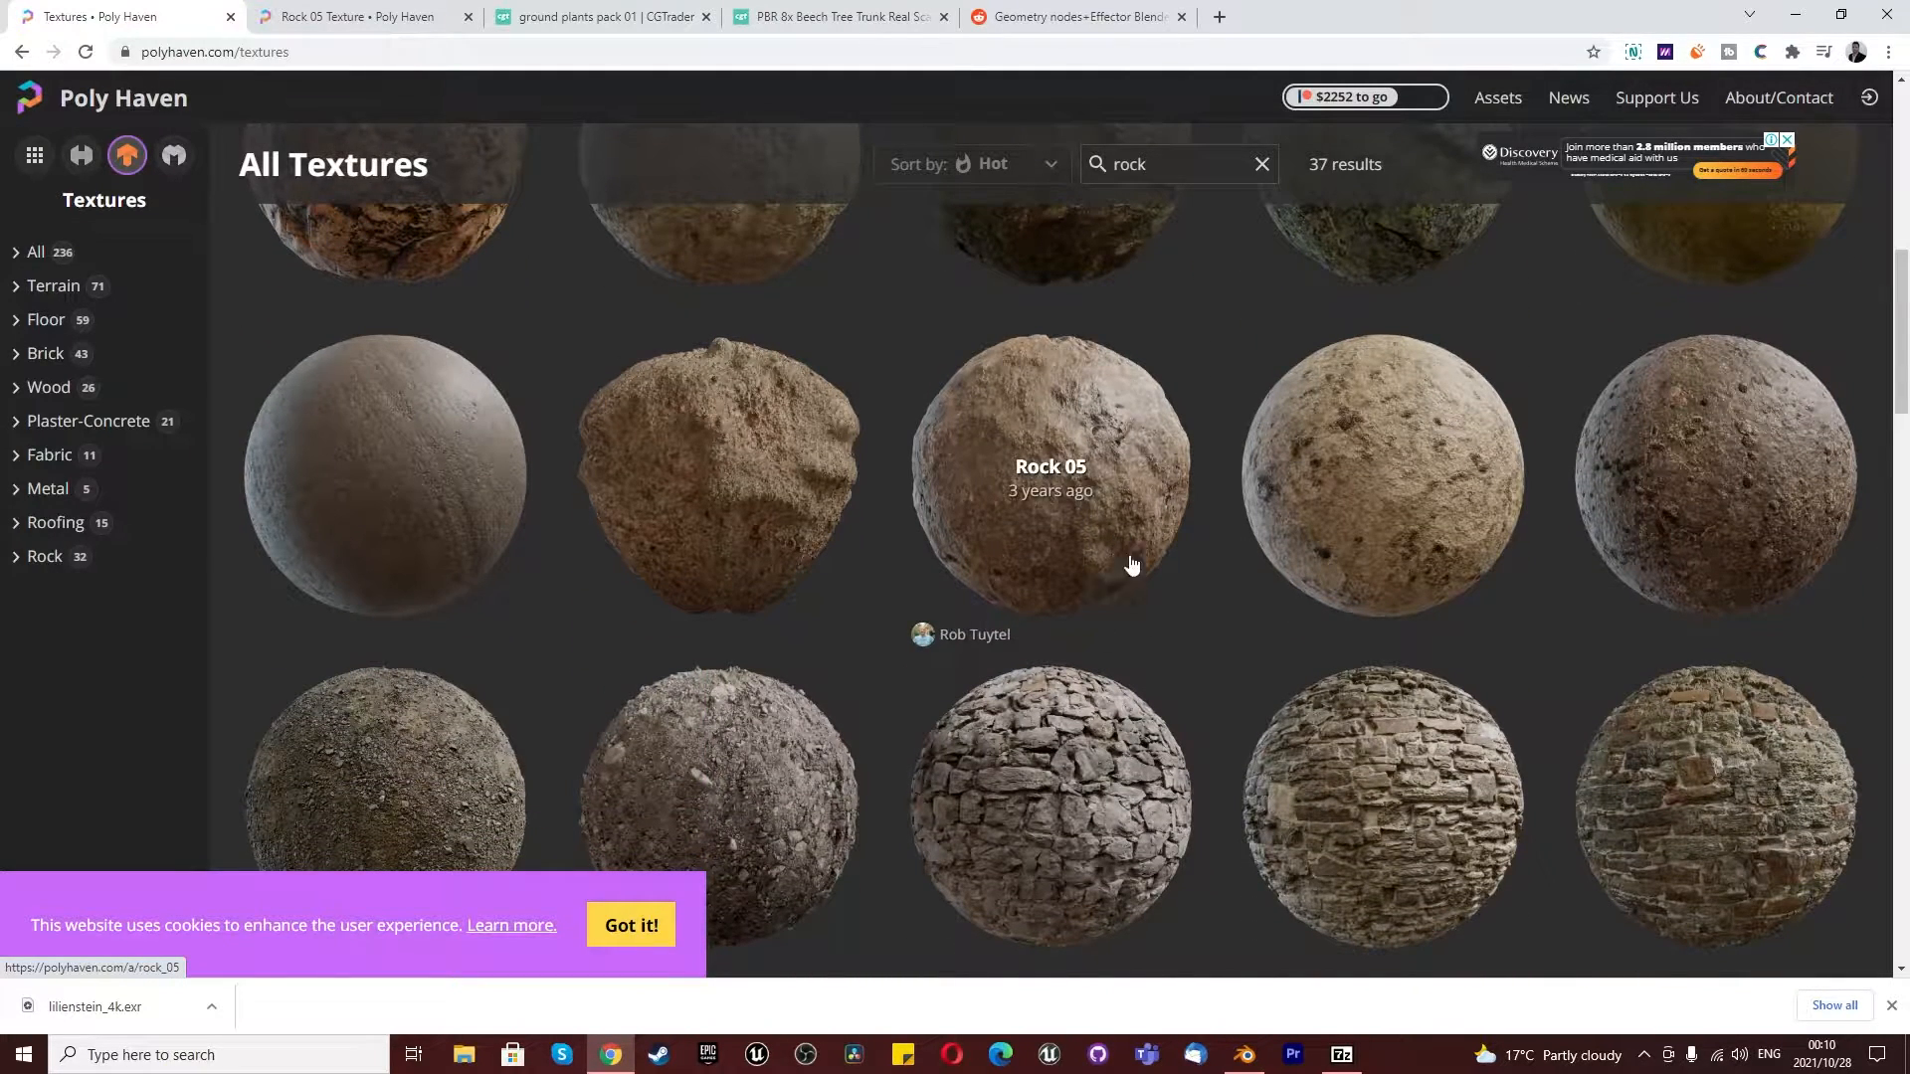
scroll(1016, 482, down, 1)
scroll(1037, 490, up, 1)
scroll(1104, 463, down, 1)
scroll(1101, 624, down, 1)
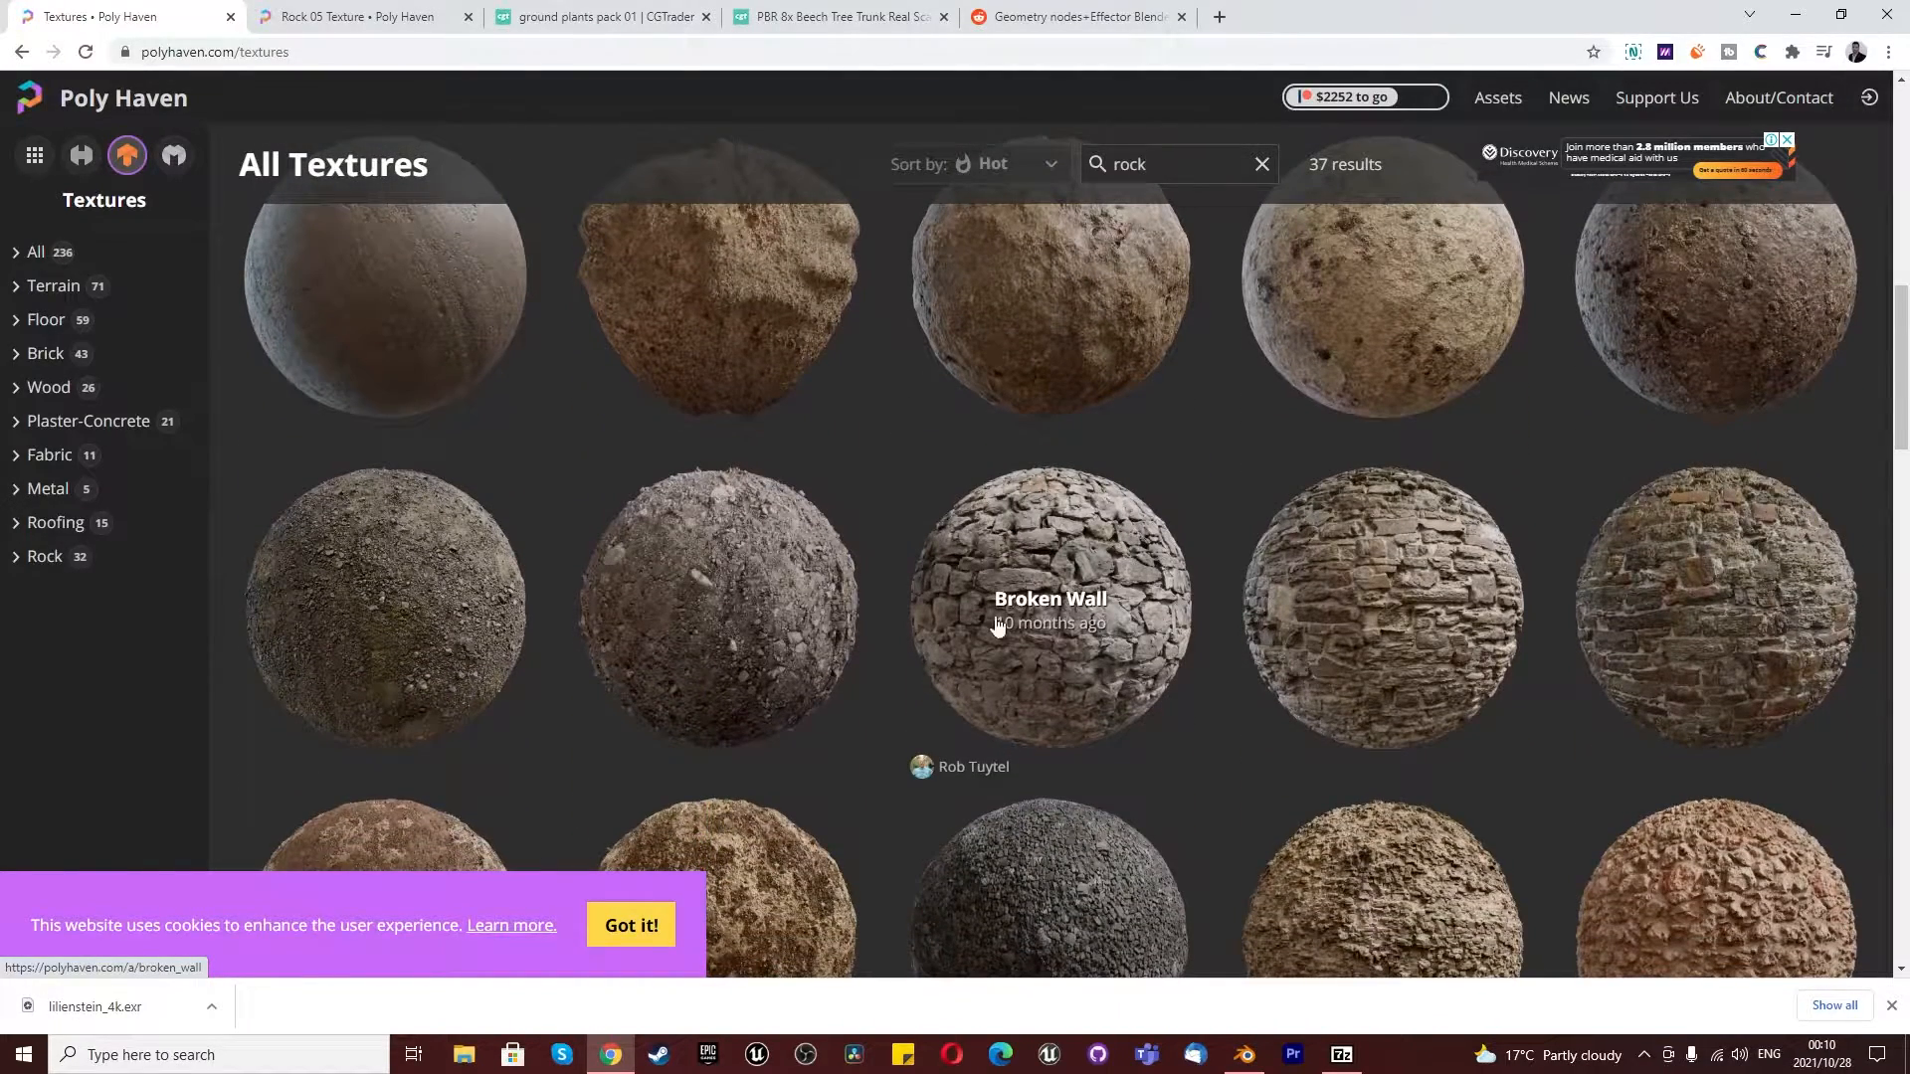
scroll(1069, 574, up, 3)
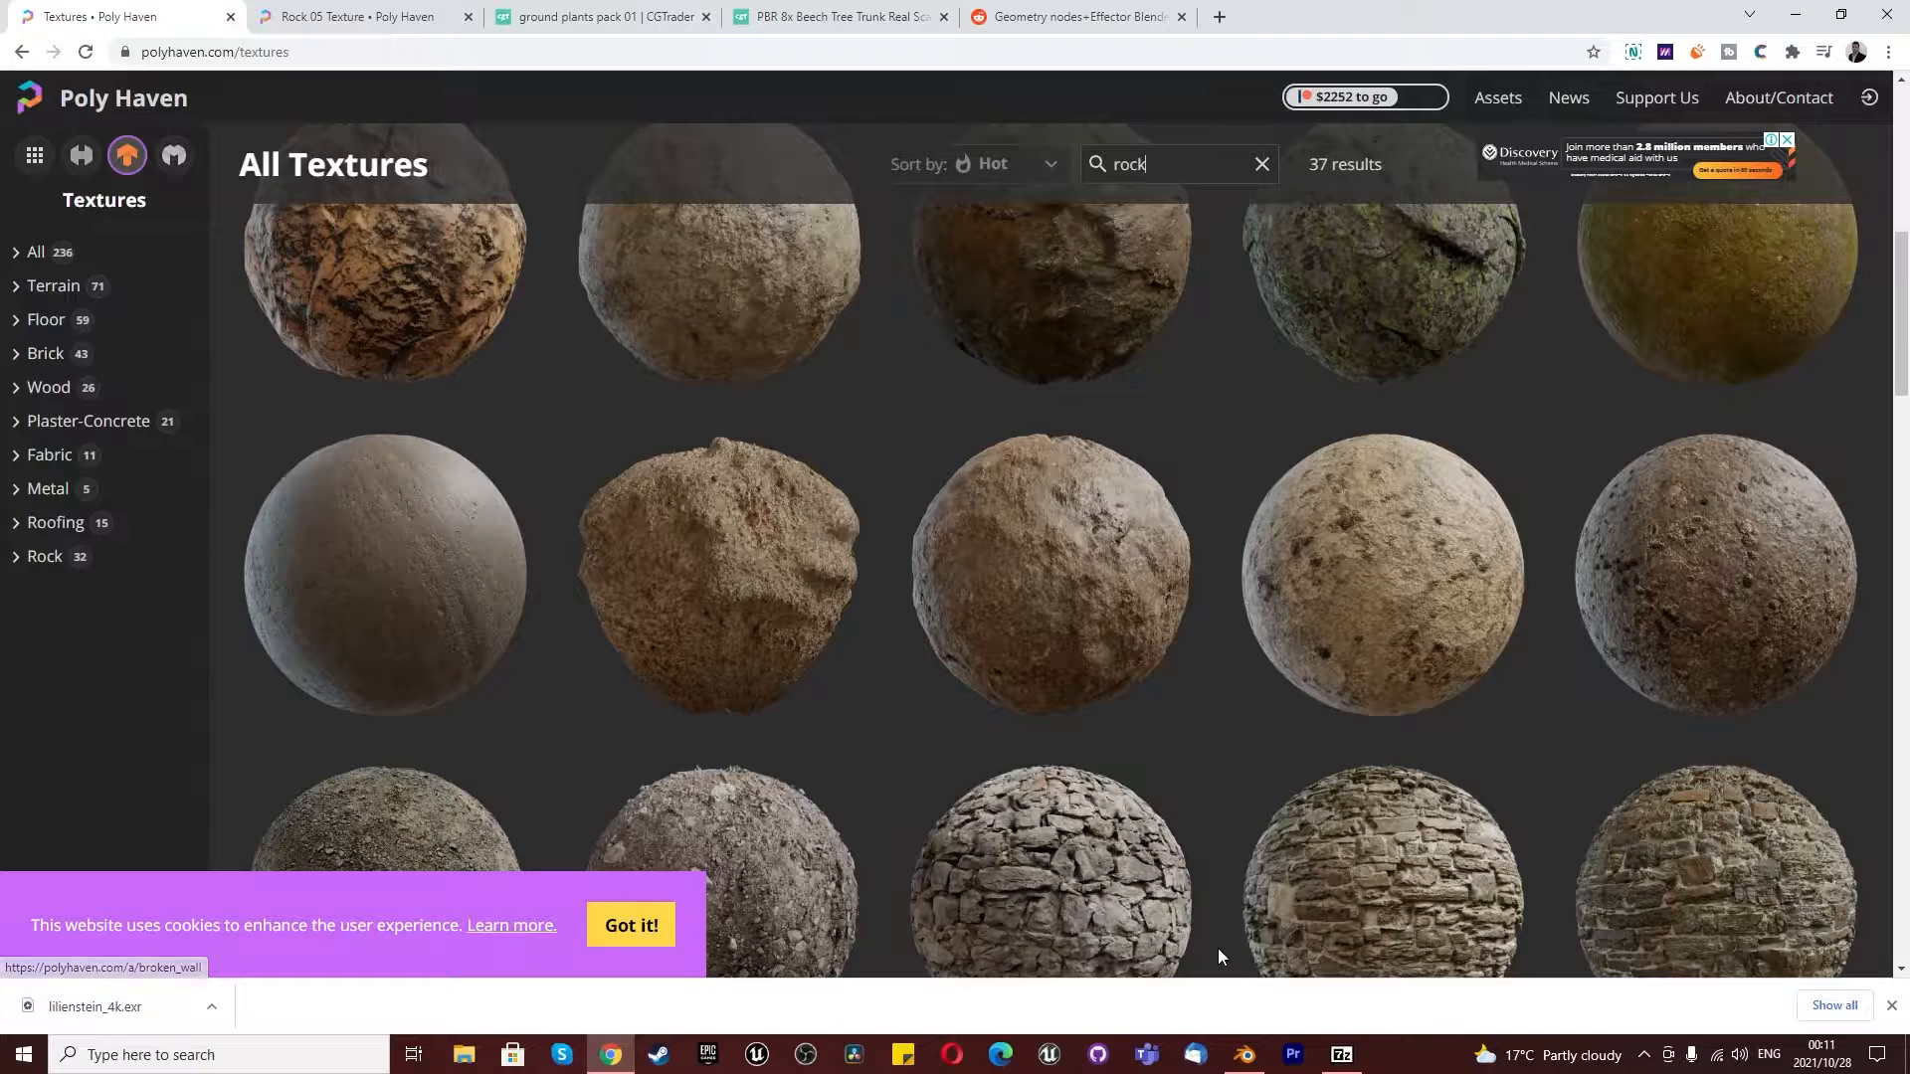
- Switch to Blender, bring the File Explorer window for the ground folder over it and open its textures subfolder
click(464, 1054)
drag(1471, 152, 1909, 169)
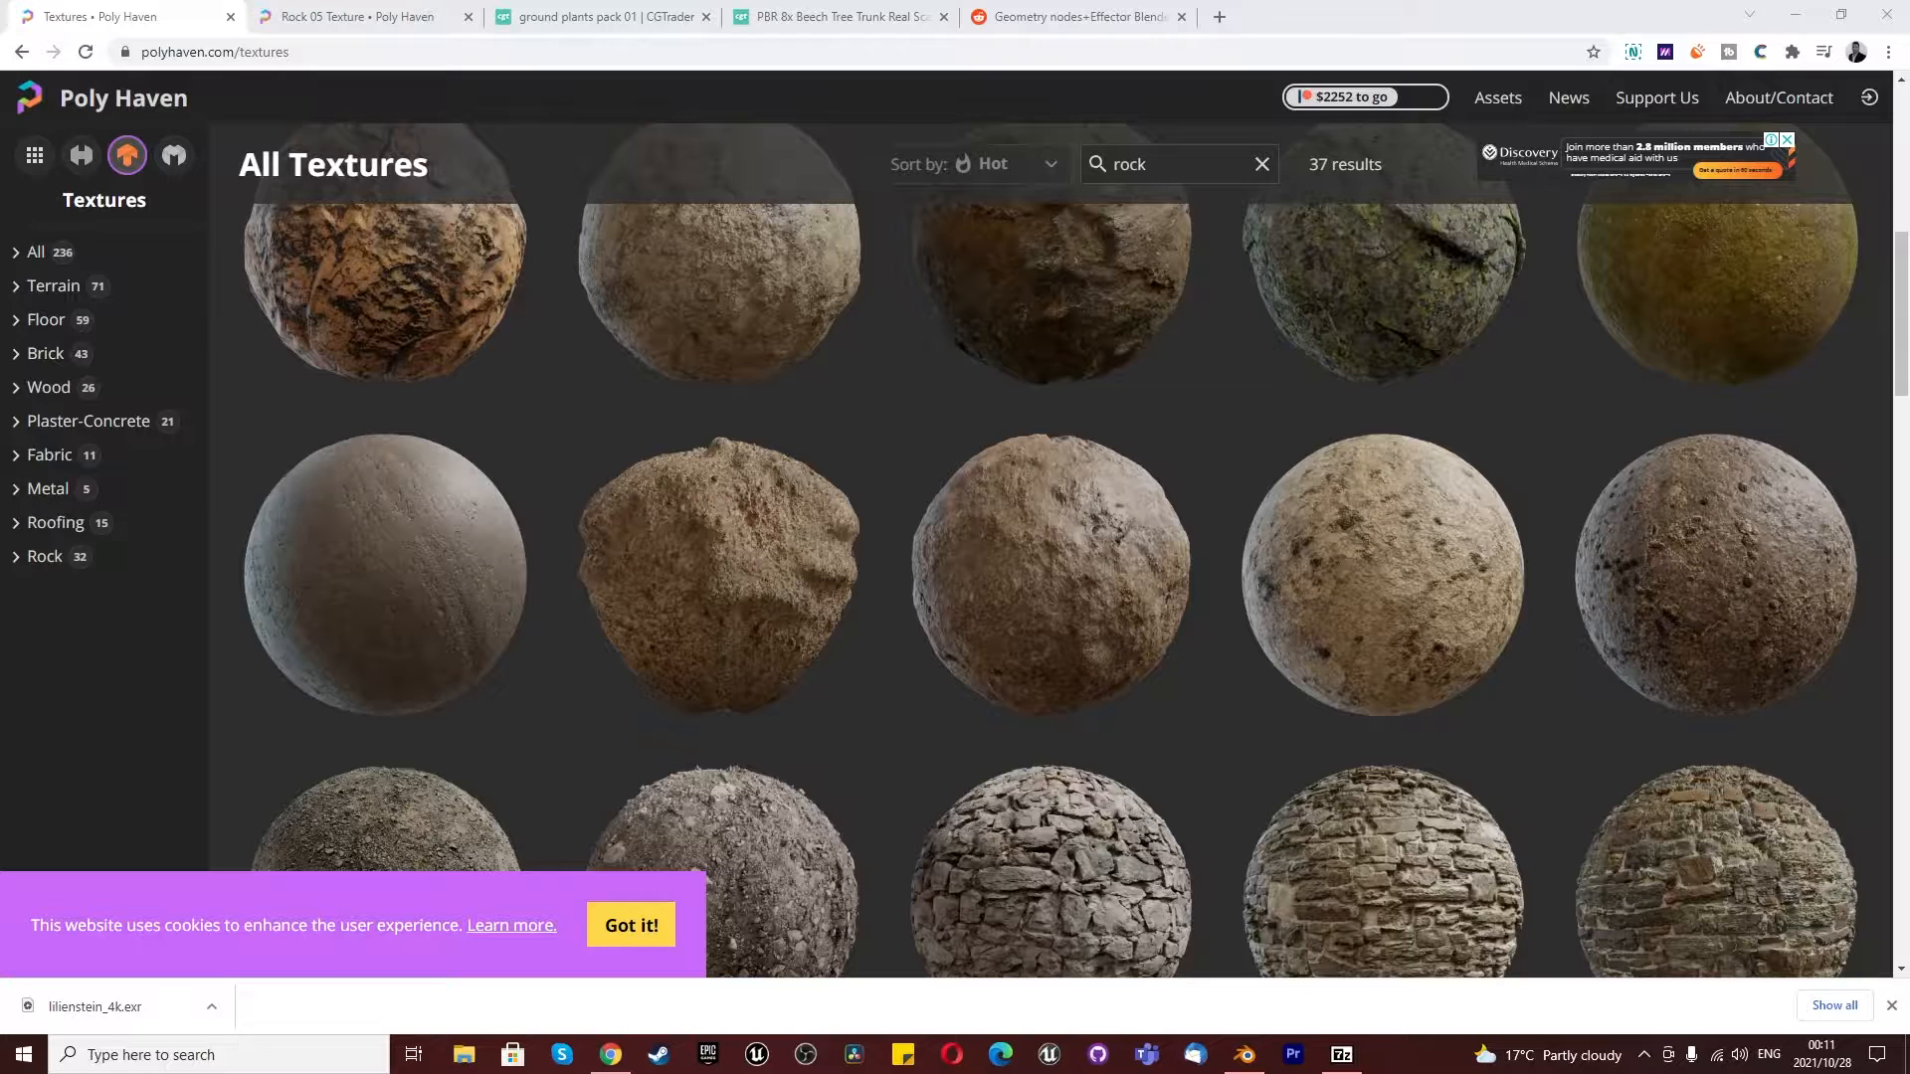
drag(1908, 334, 1909, 269)
click(1244, 1055)
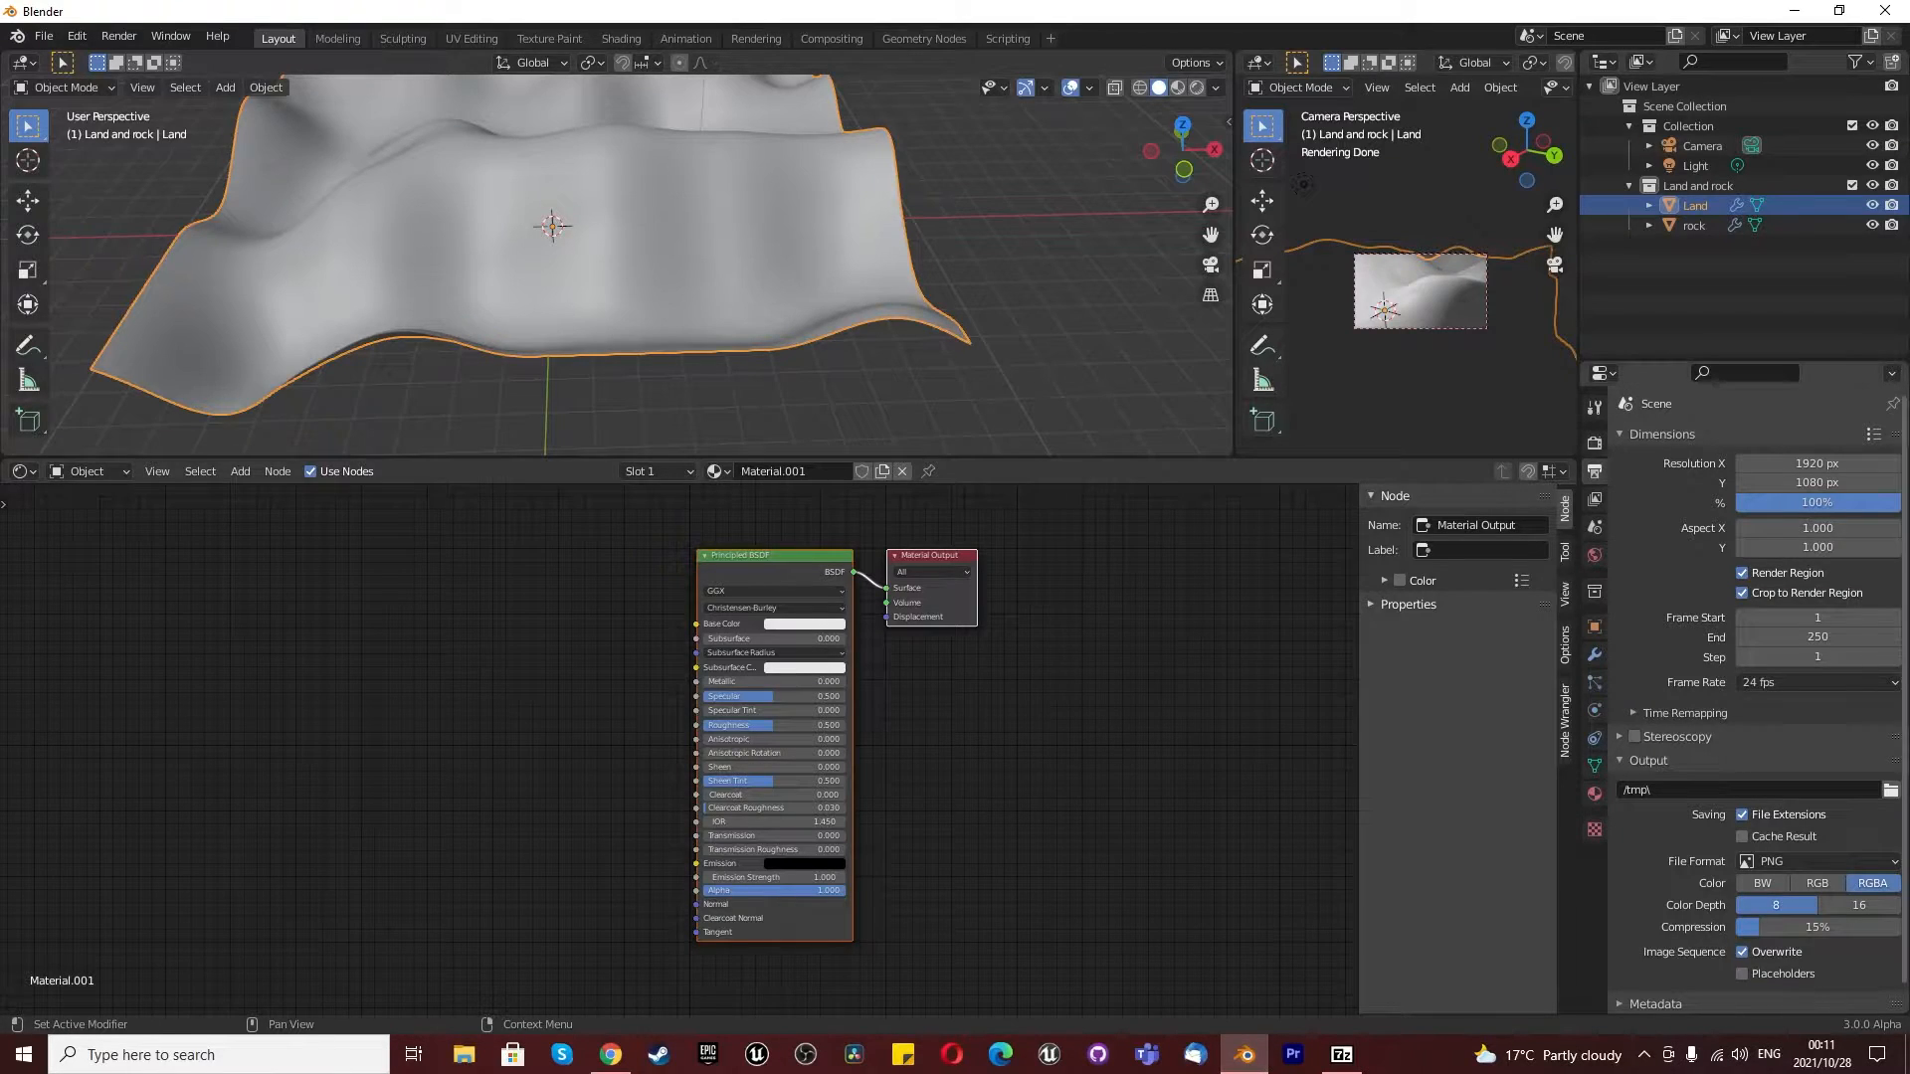
drag(1909, 398, 1188, 263)
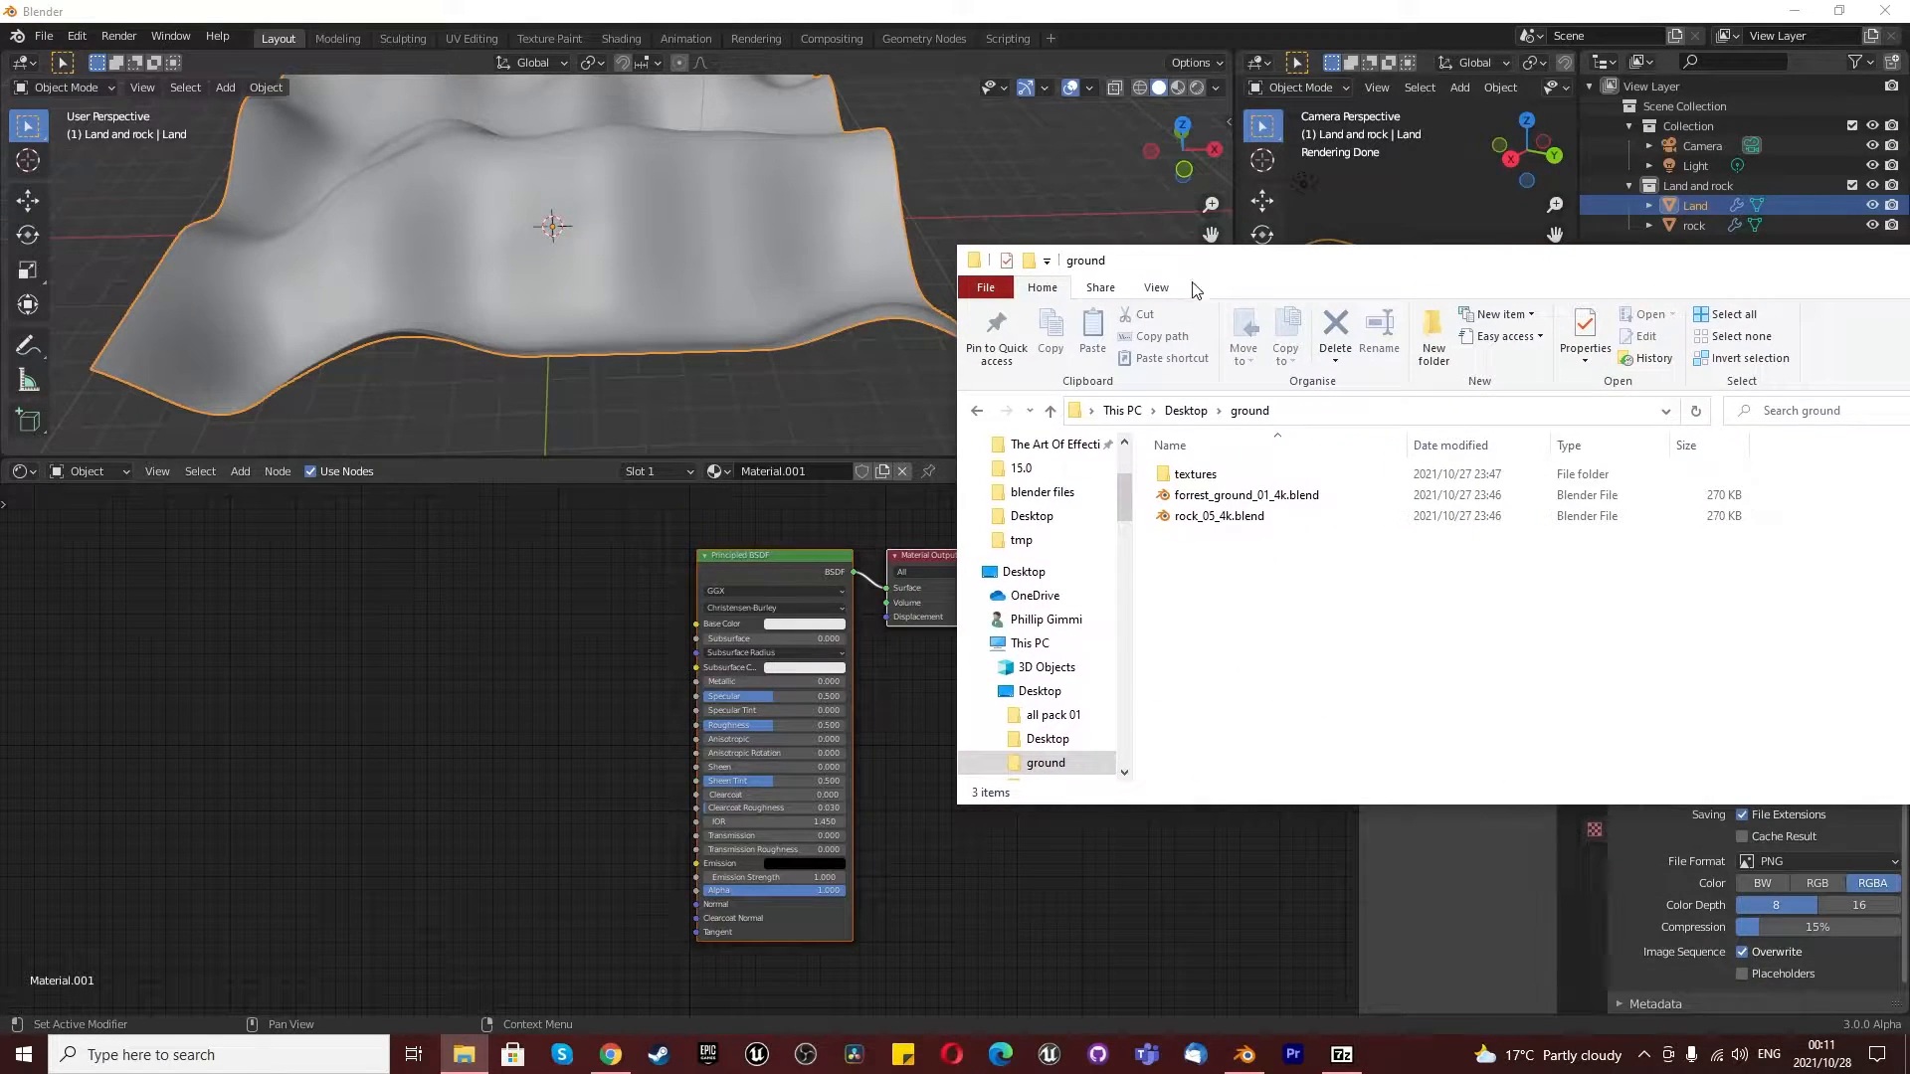
double_click(1179, 474)
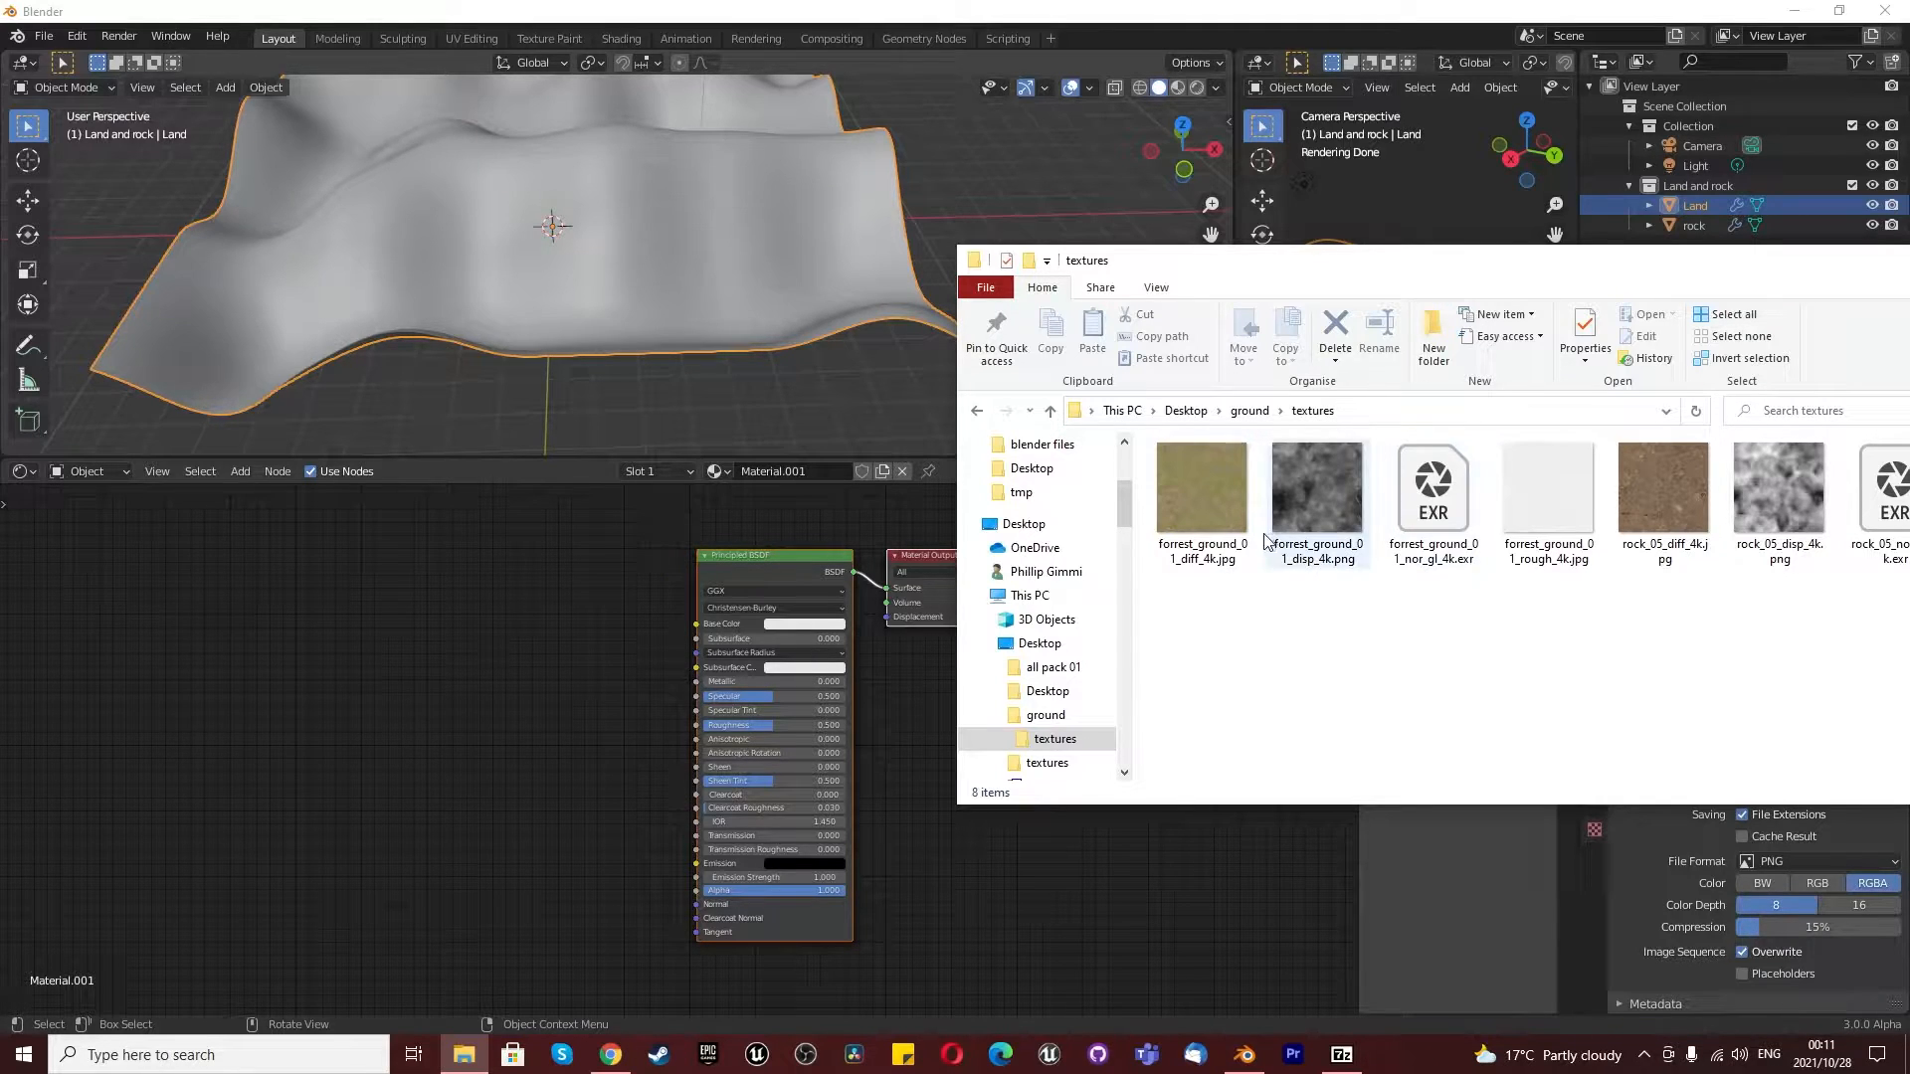
- Add forrest_ground_01_diff_4k.jpg and forrest_ground_01_nor_gl_4k.exr from the textures folder as image texture nodes in the Land material, normal map below diffuse
drag(1220, 482, 428, 595)
click(464, 1054)
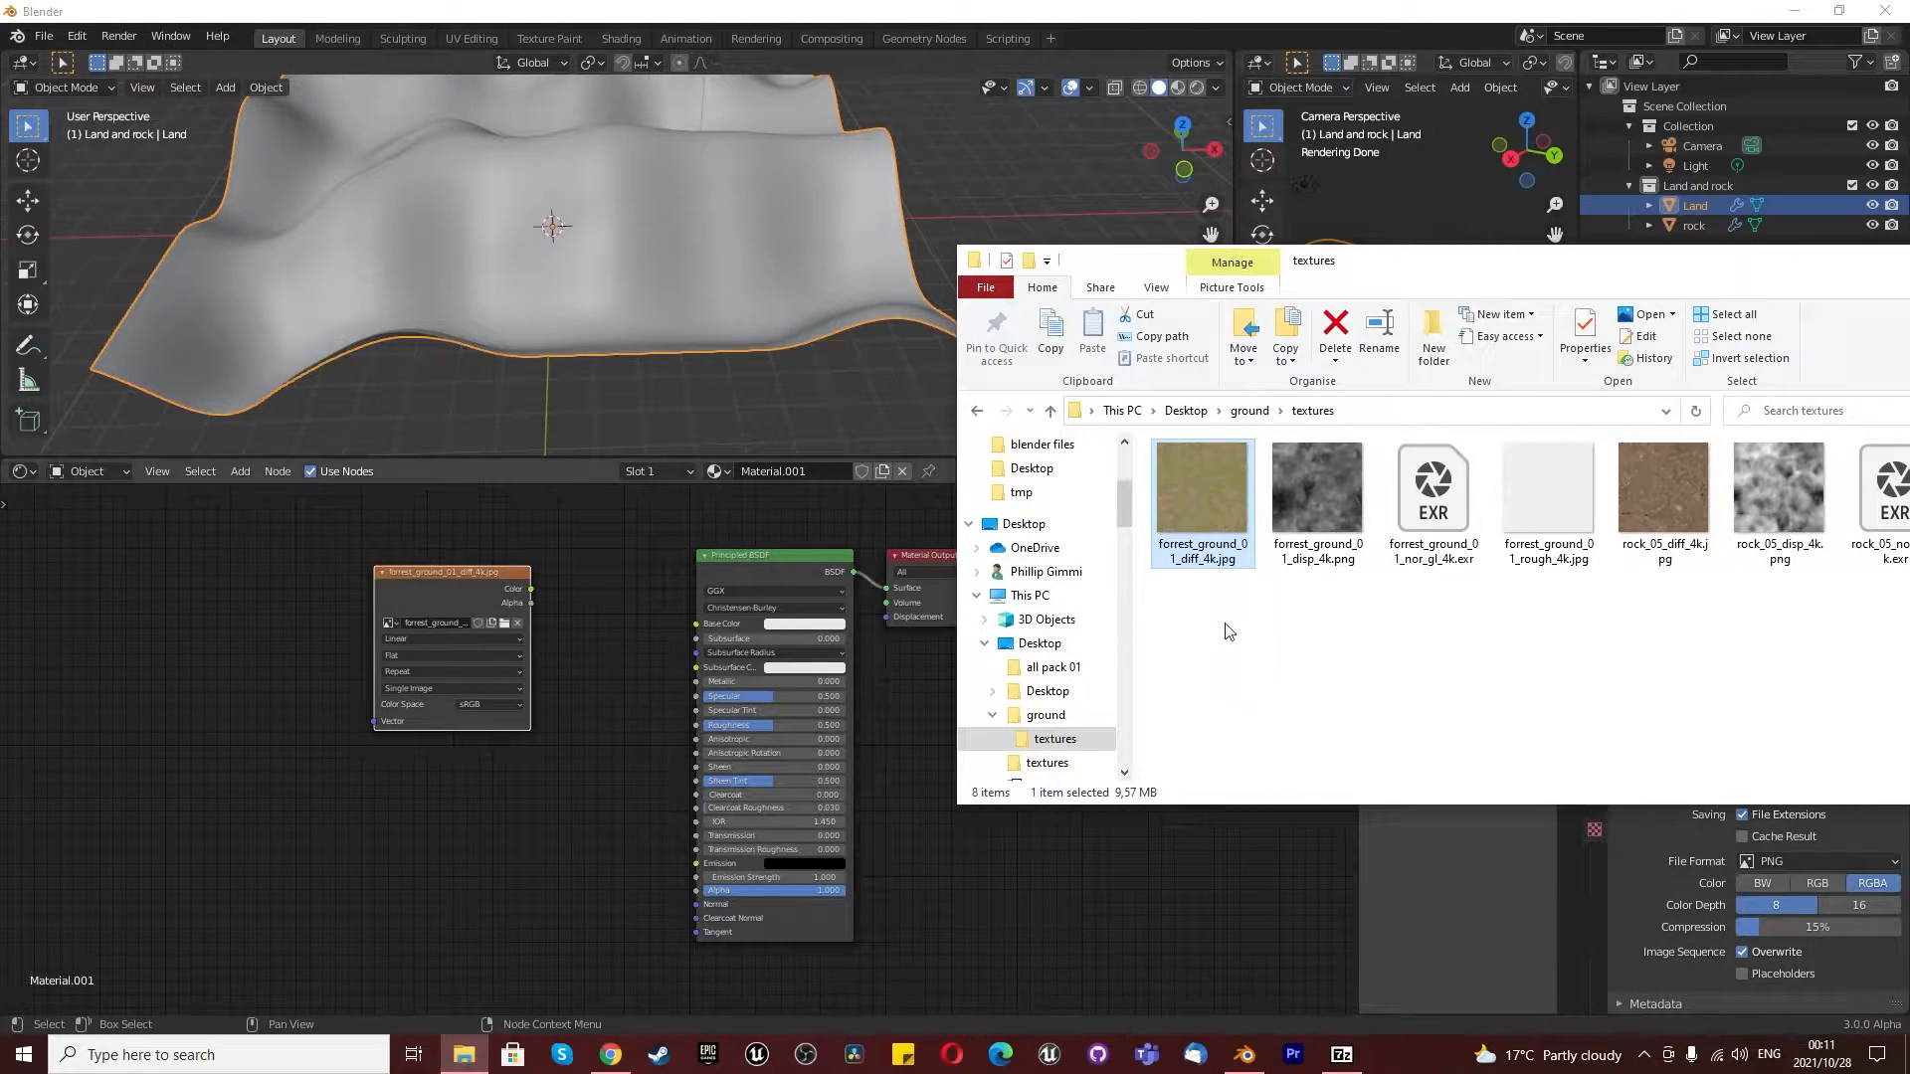
click(1333, 689)
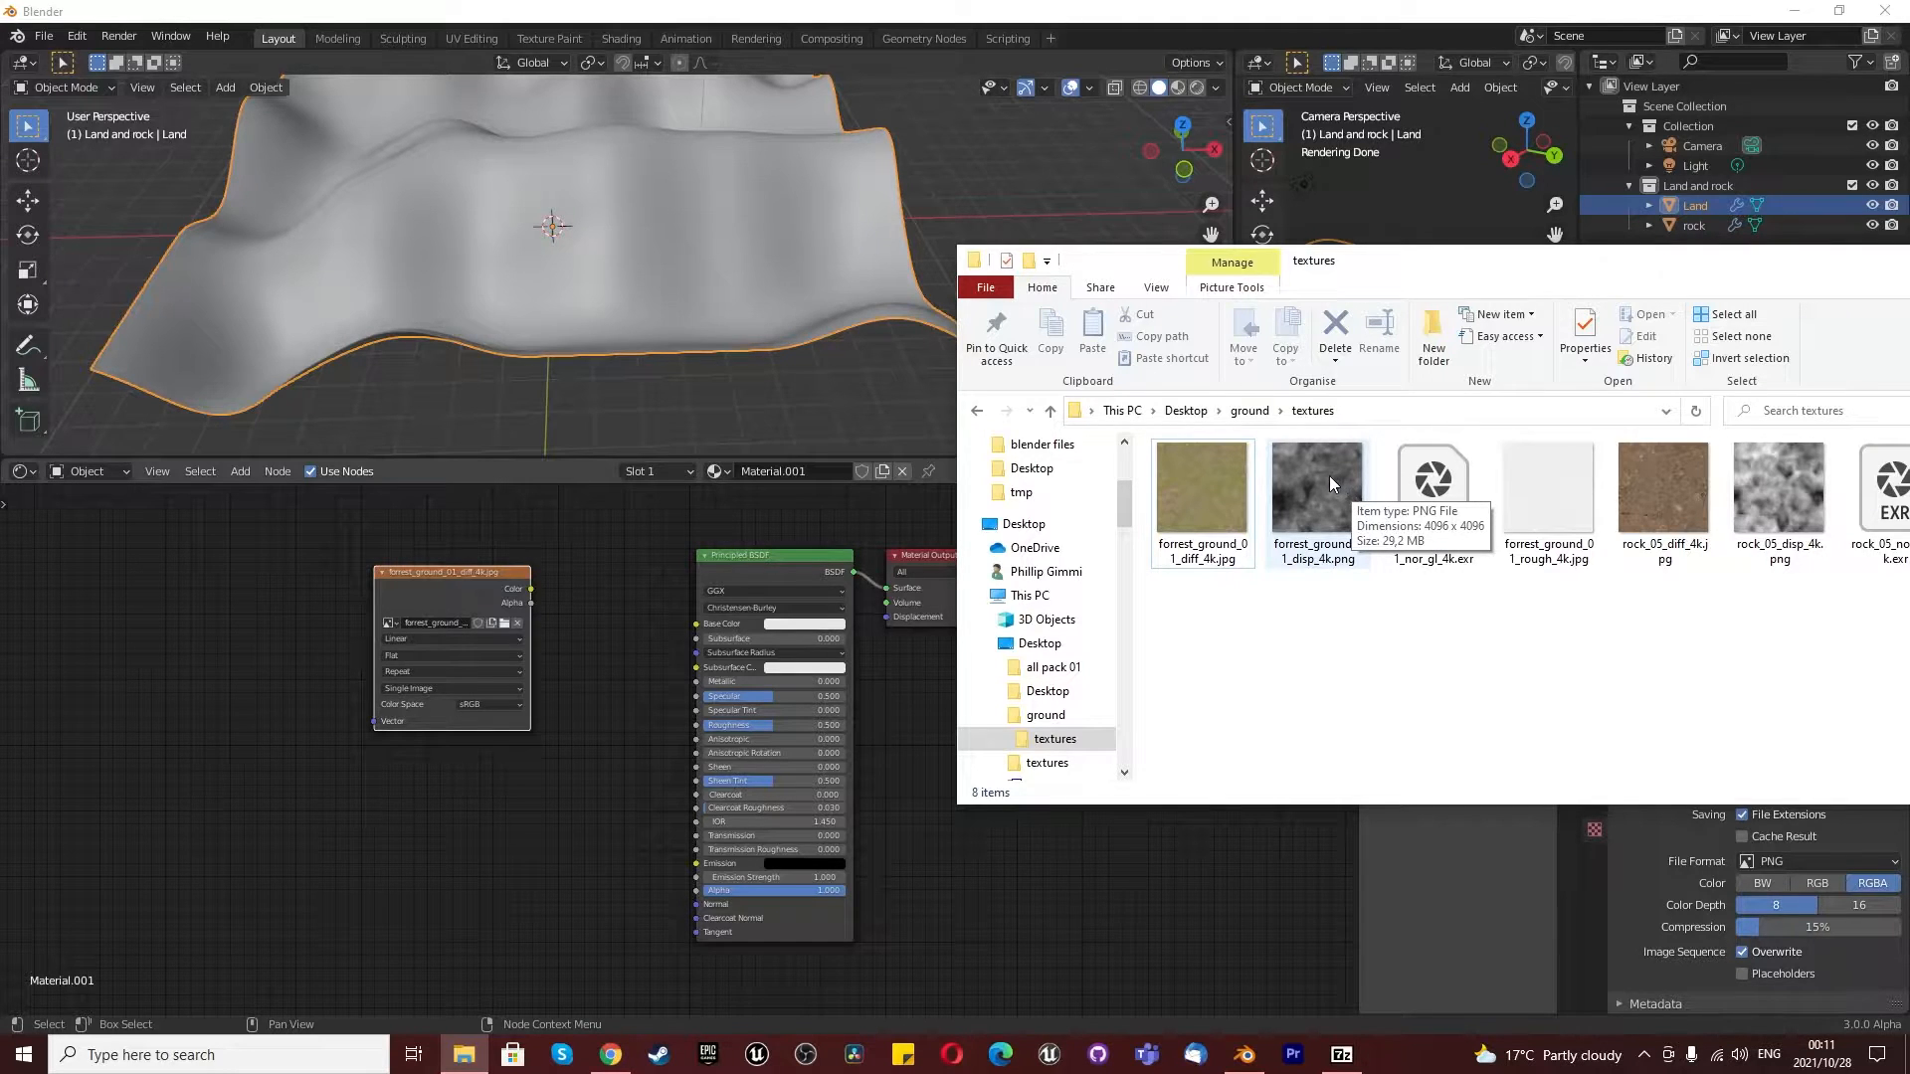
drag(1430, 487, 480, 811)
click(433, 790)
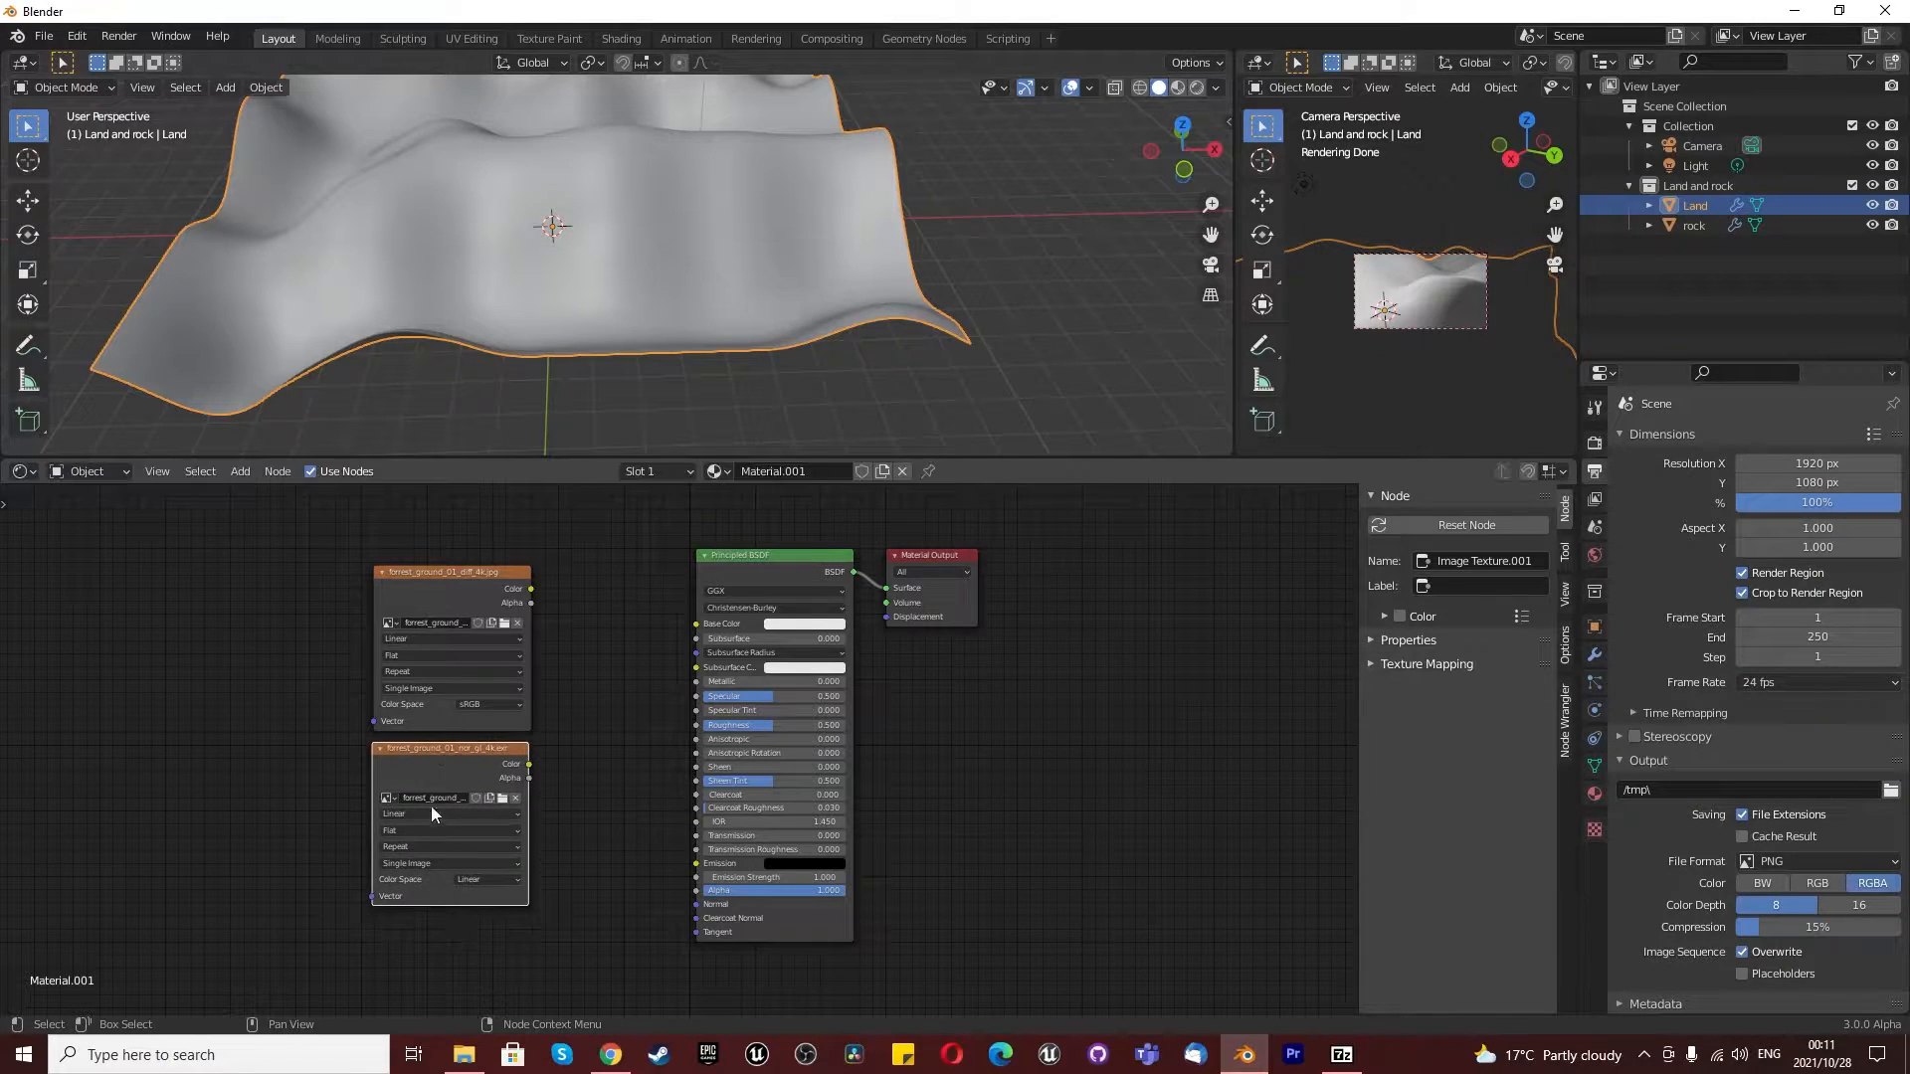
- Add forrest_ground_01_rough_4k.jpg below the normal map node and forrest_ground_01_disp_4k.png beside the stack in the Land material
click(461, 1053)
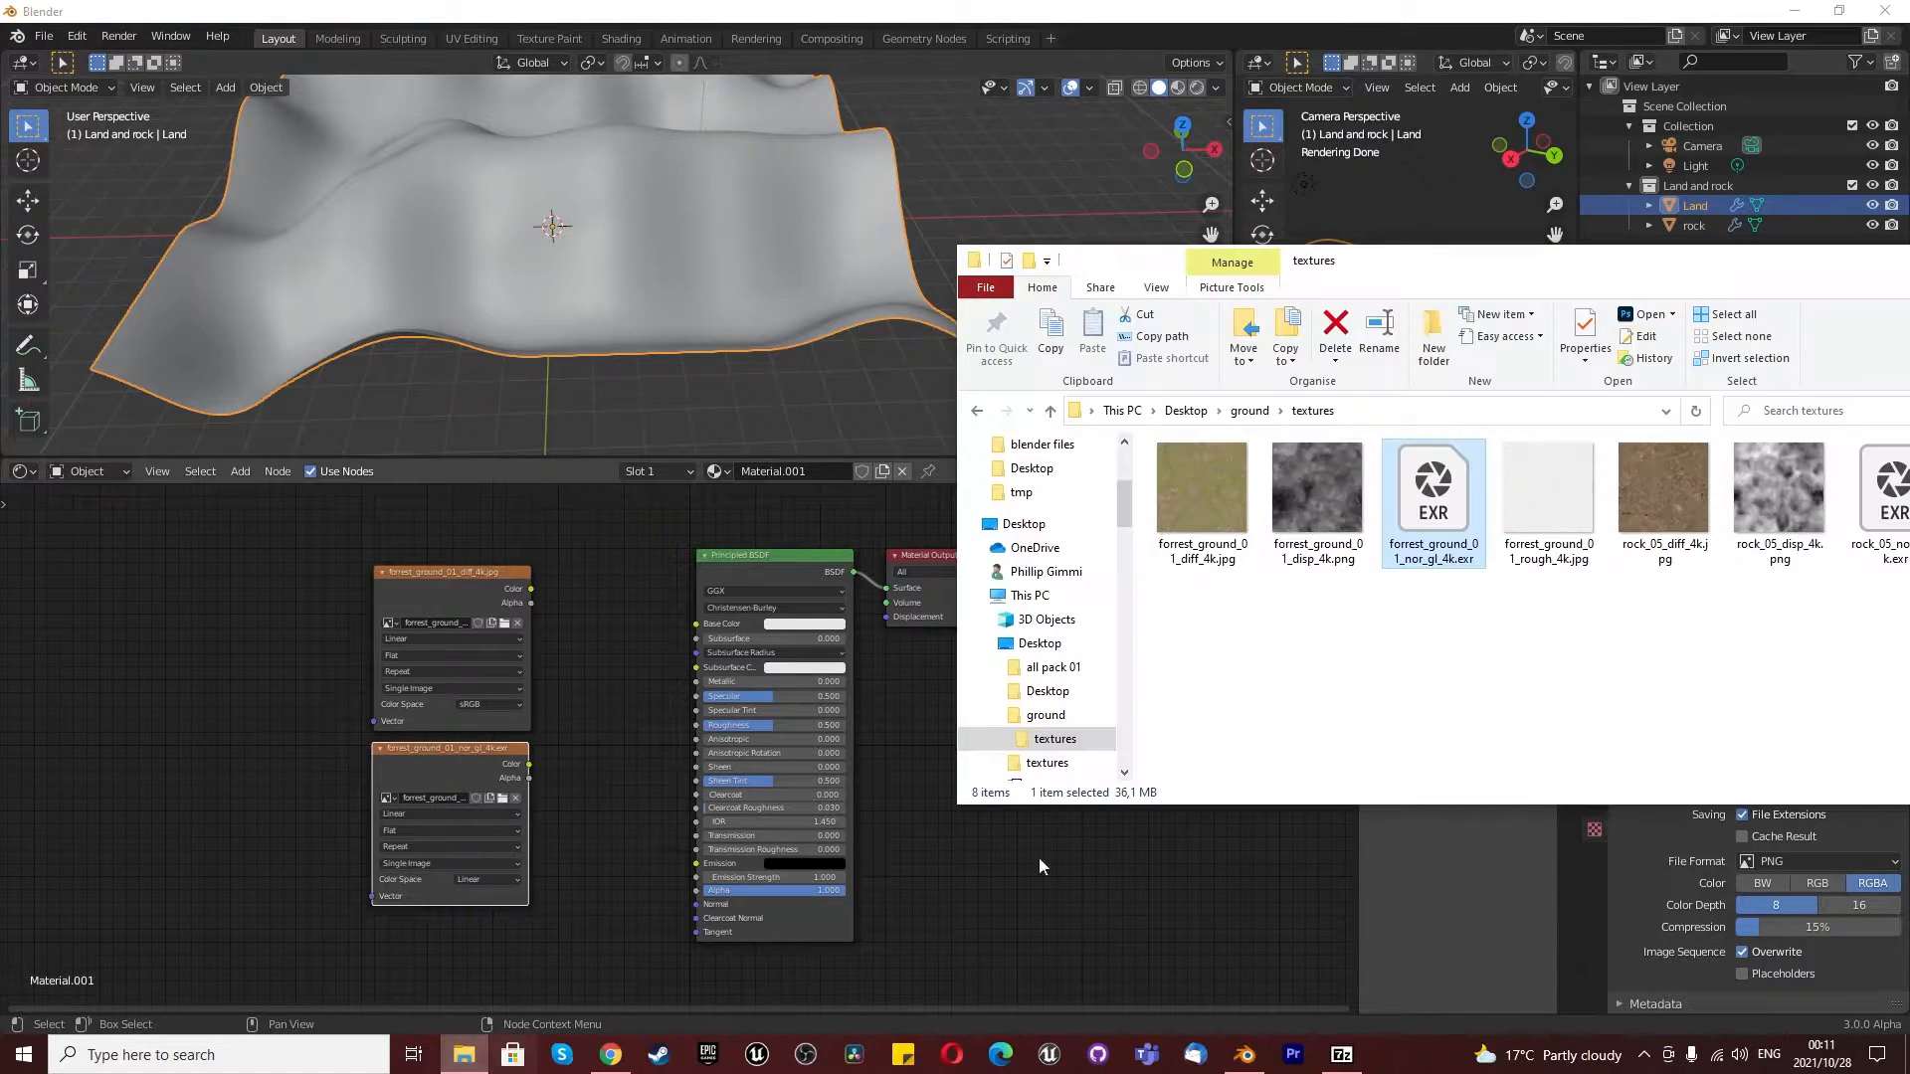
click(1567, 478)
drag(1568, 477, 448, 945)
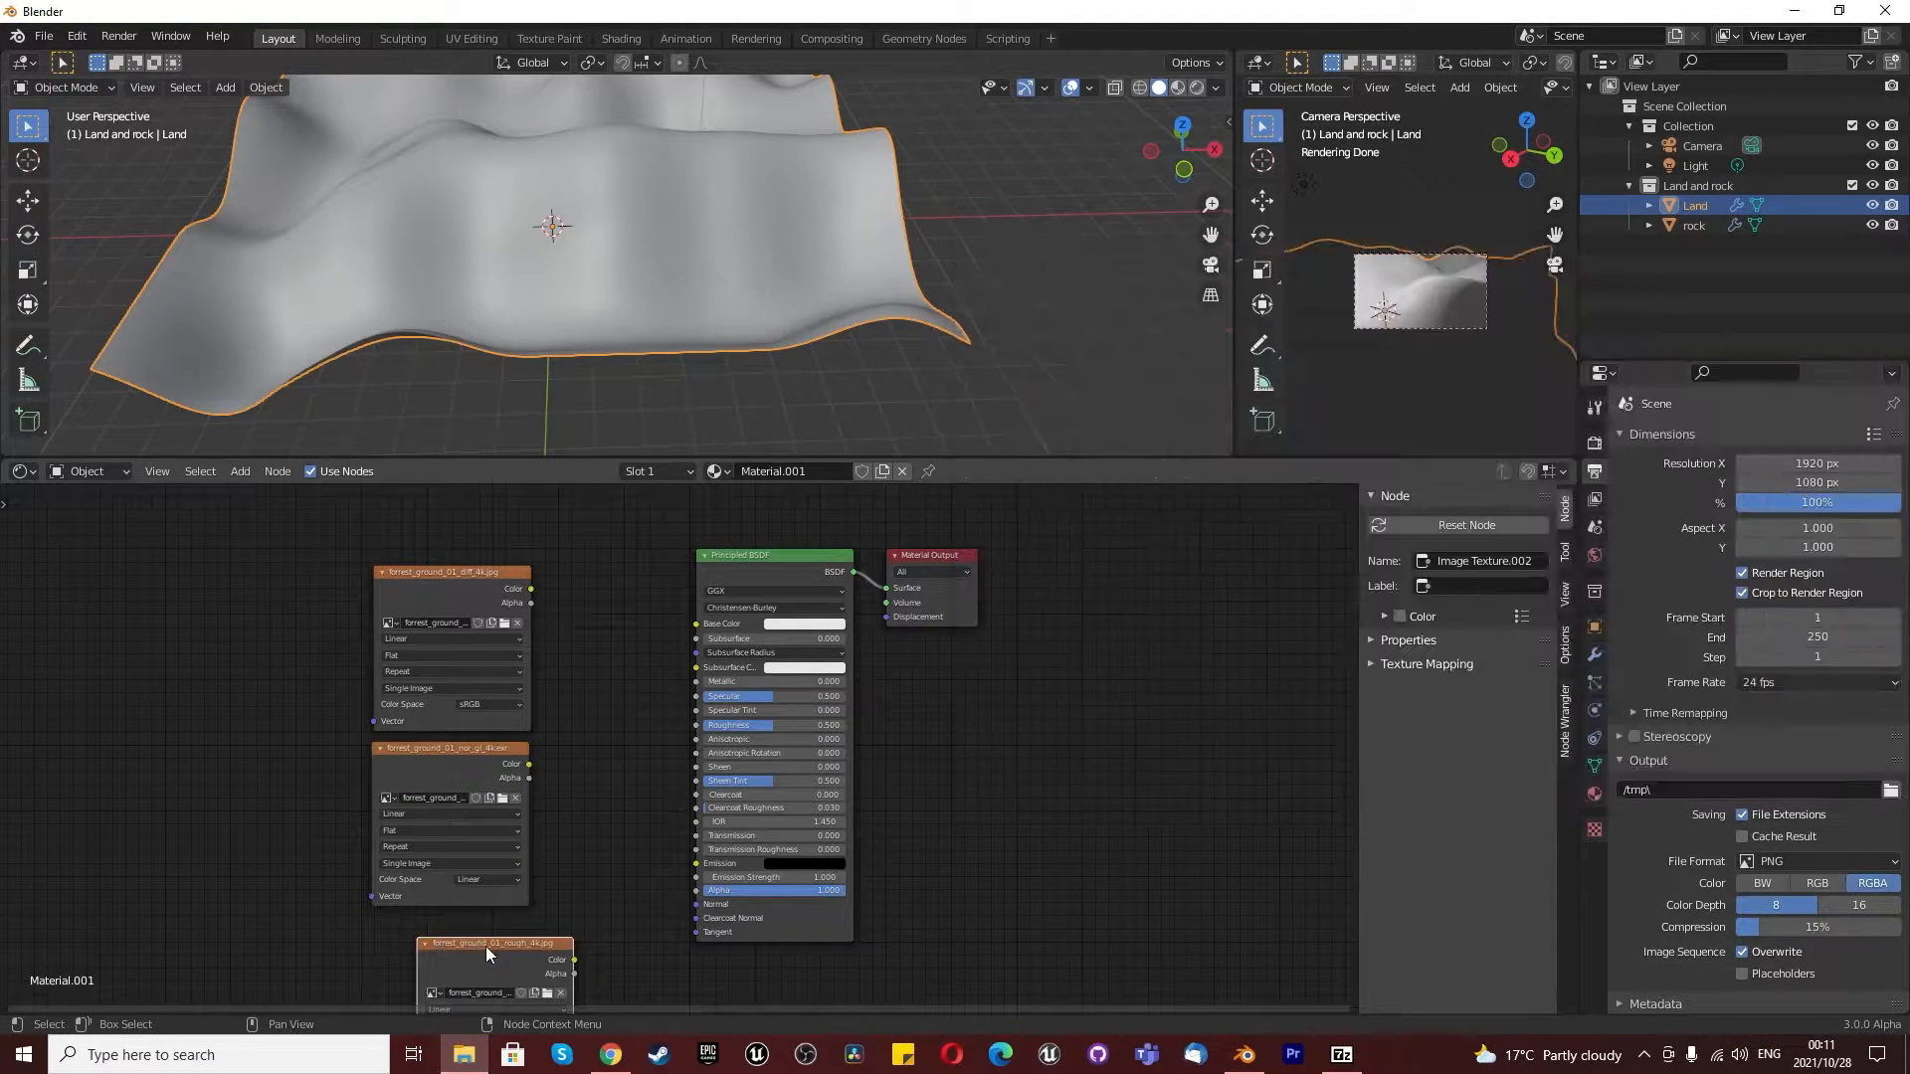
click(463, 1053)
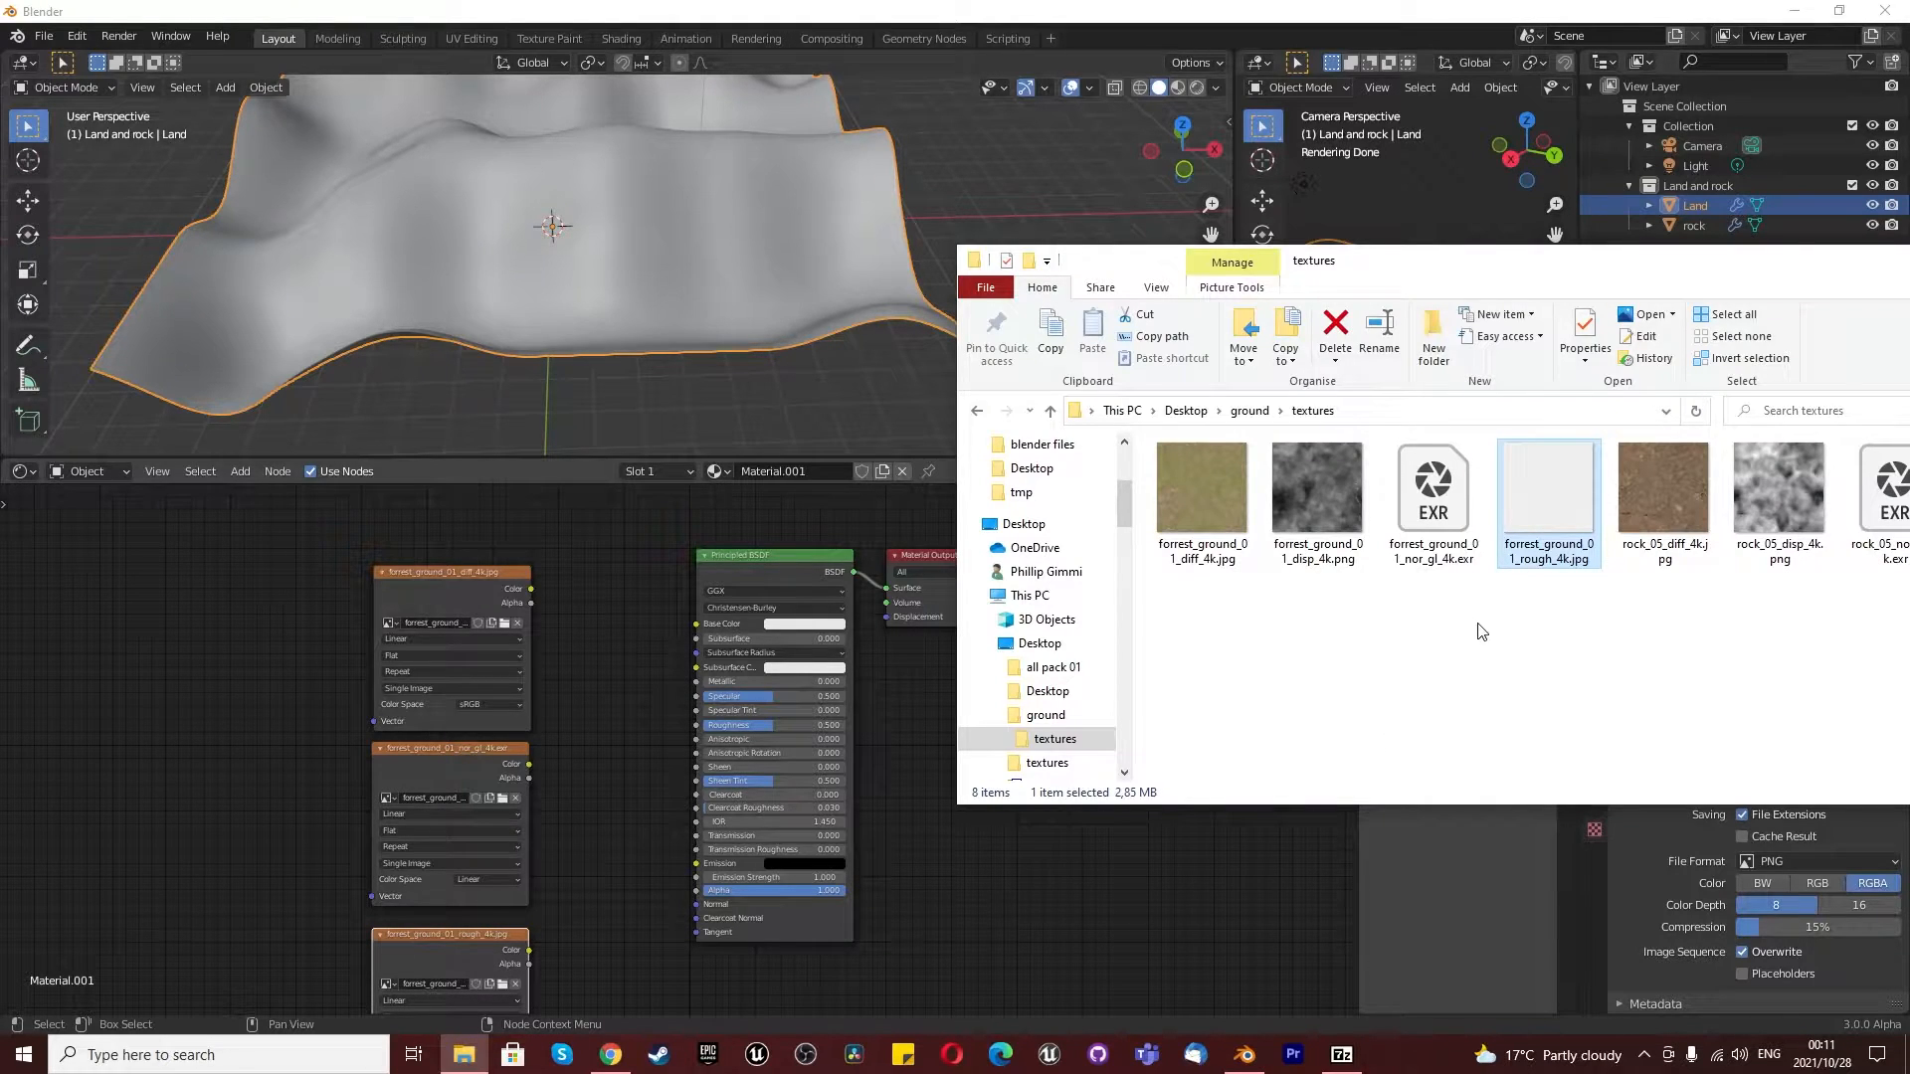
click(1329, 564)
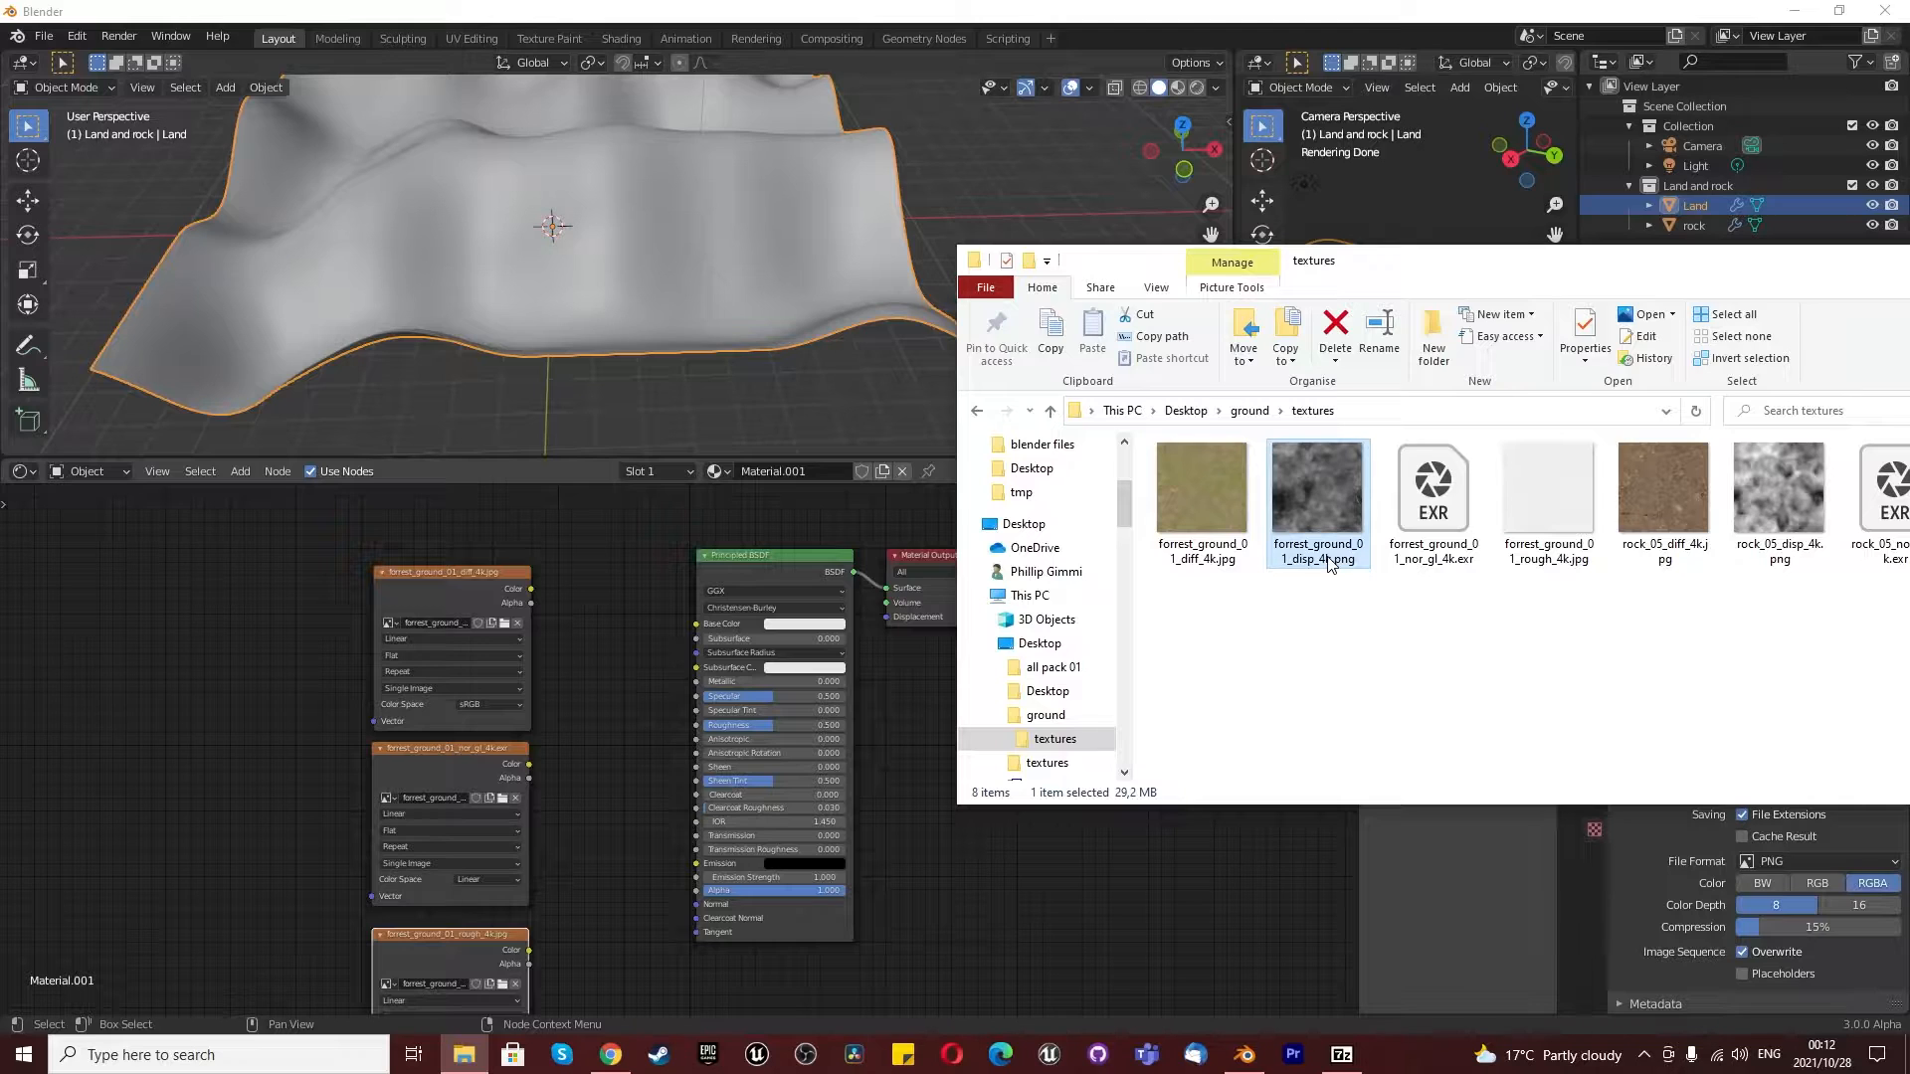
drag(1334, 528, 231, 798)
click(223, 809)
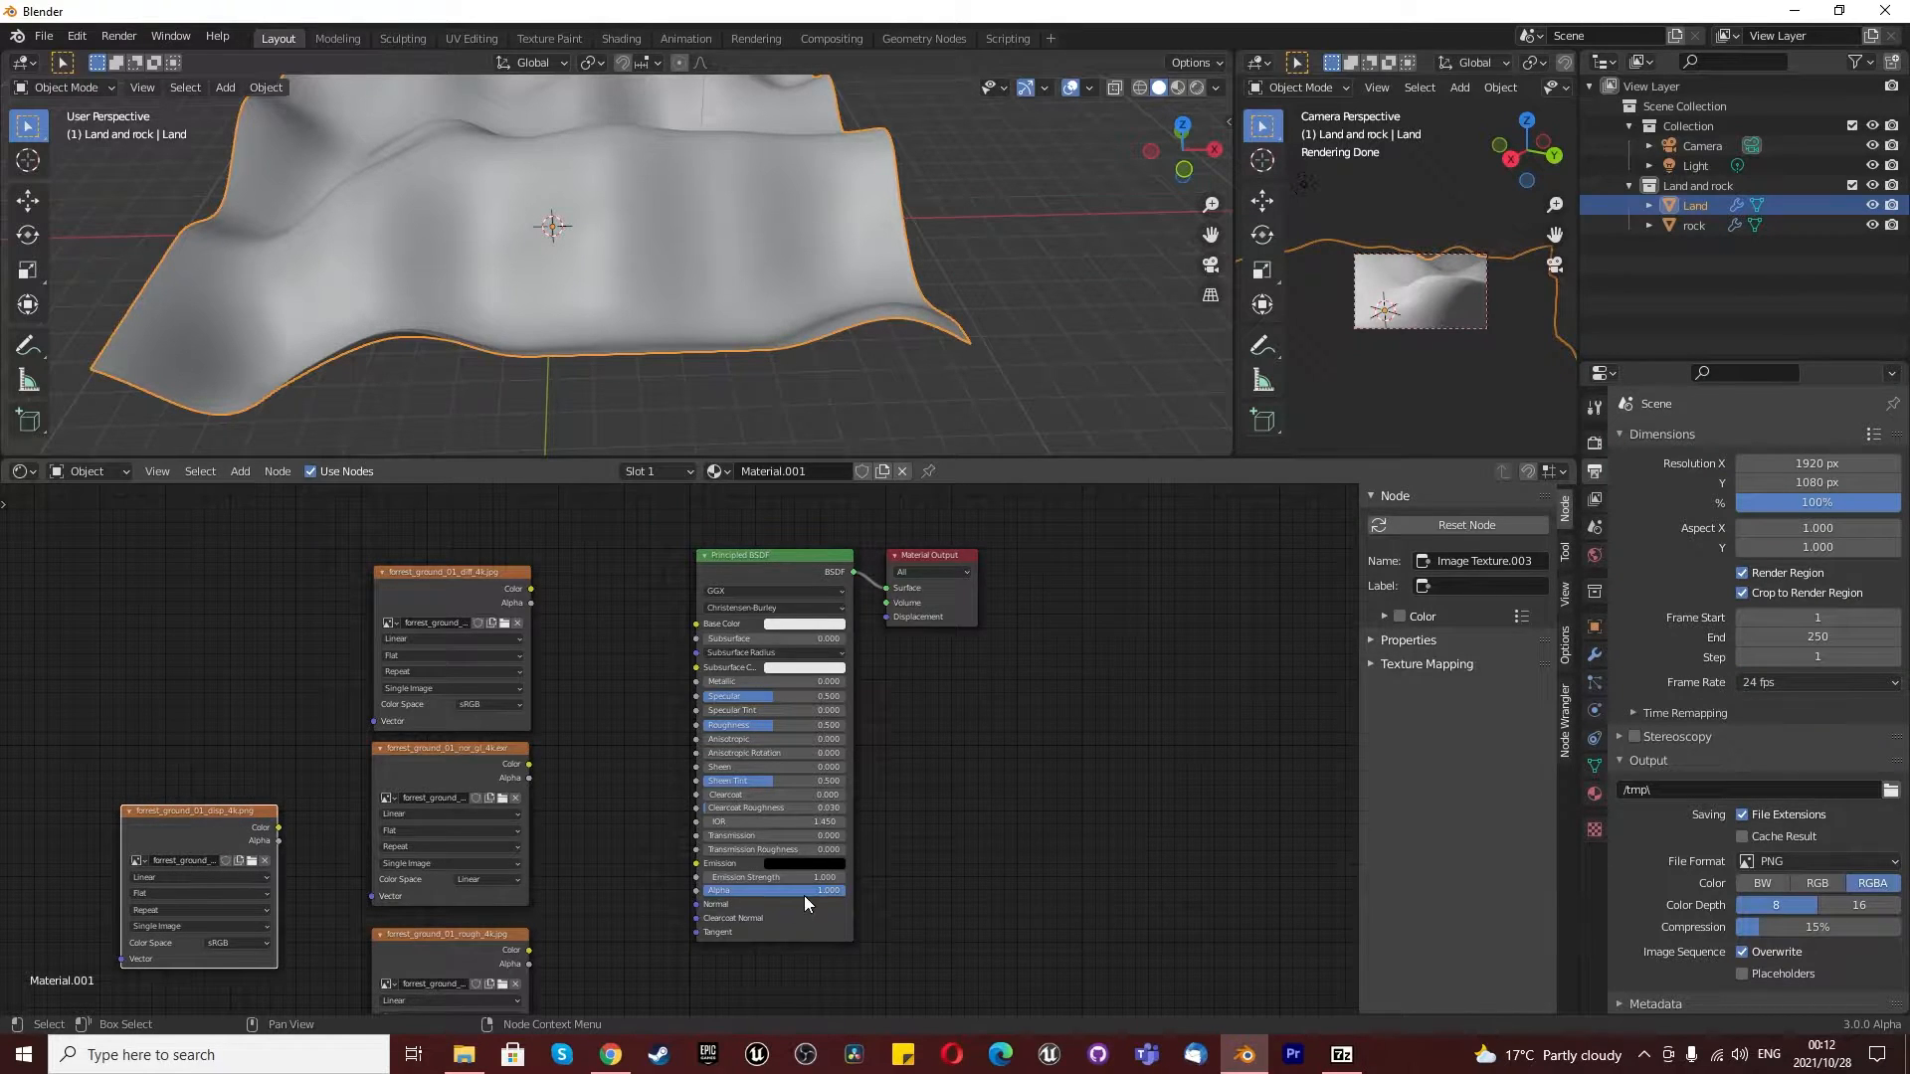
- Set the Cycles render device to GPU Compute
scroll(657, 896, up, 3)
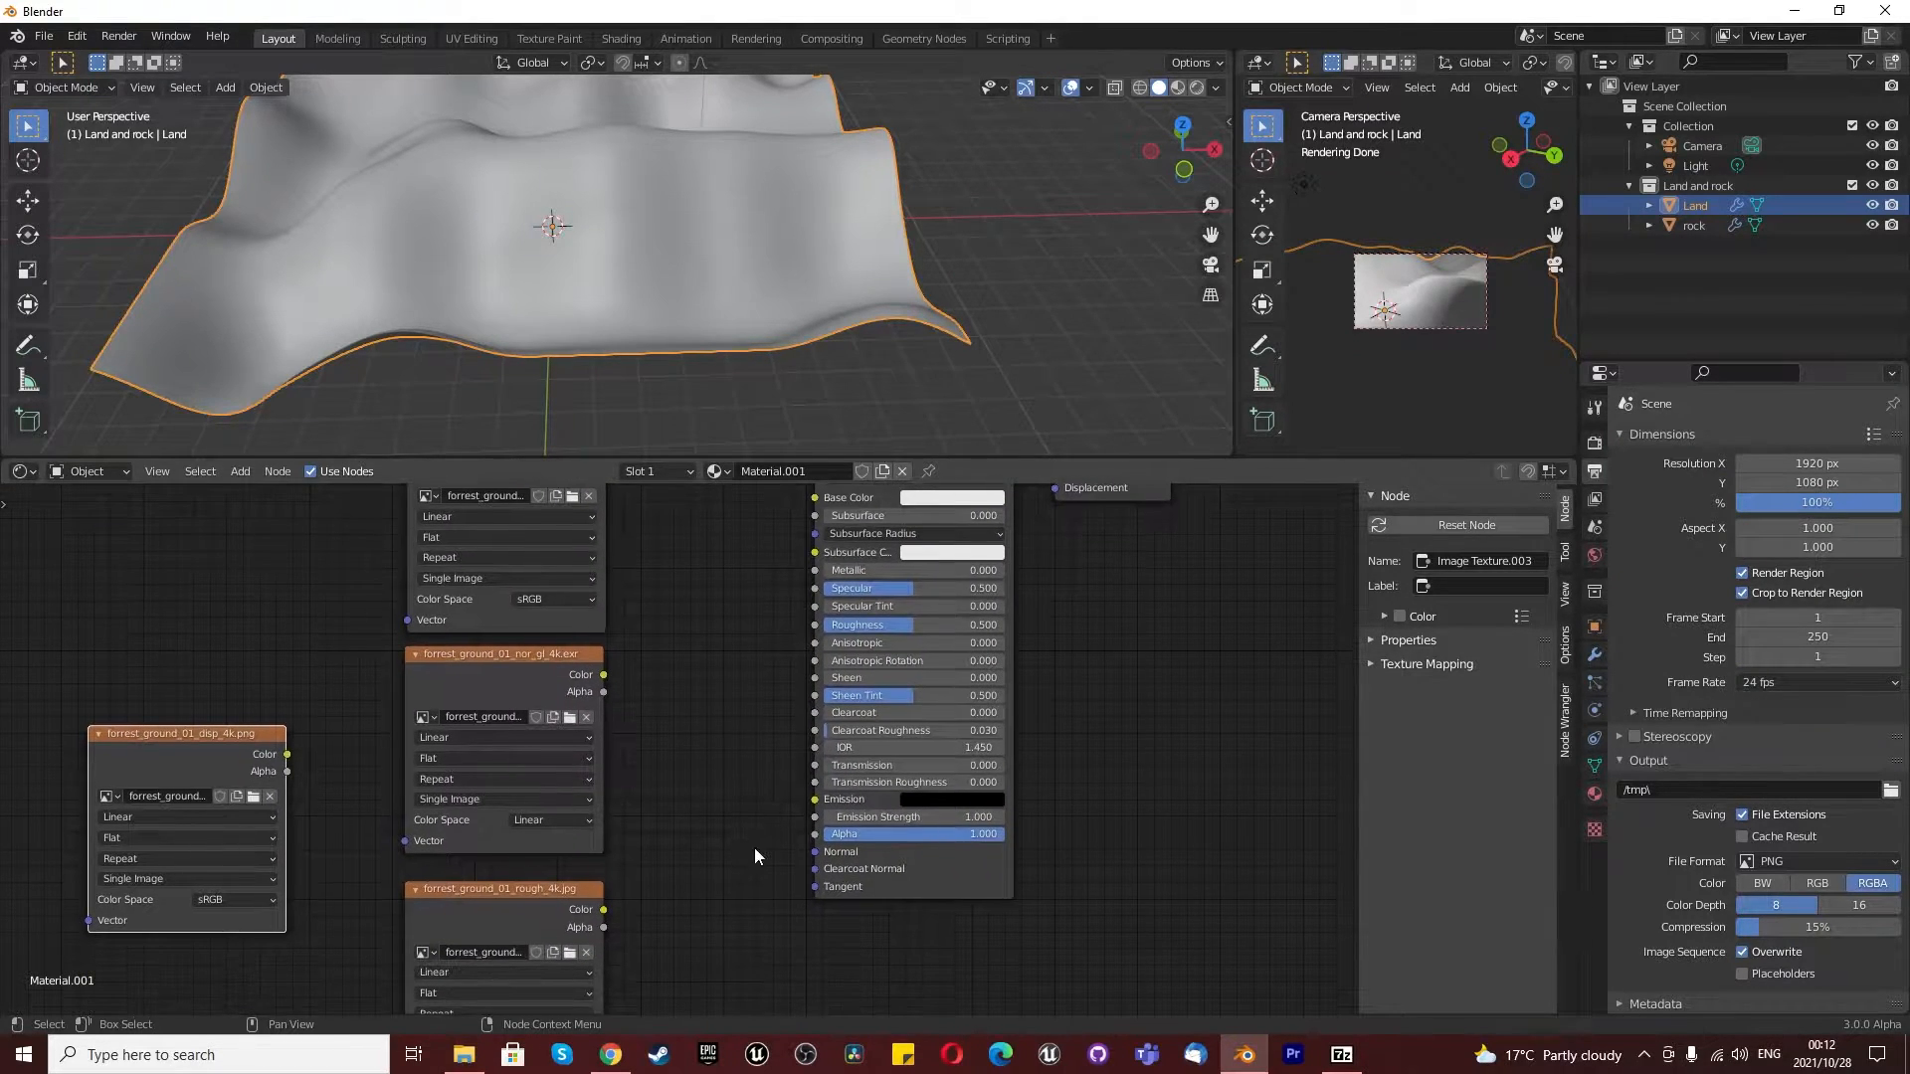
scroll(868, 879, down, 2)
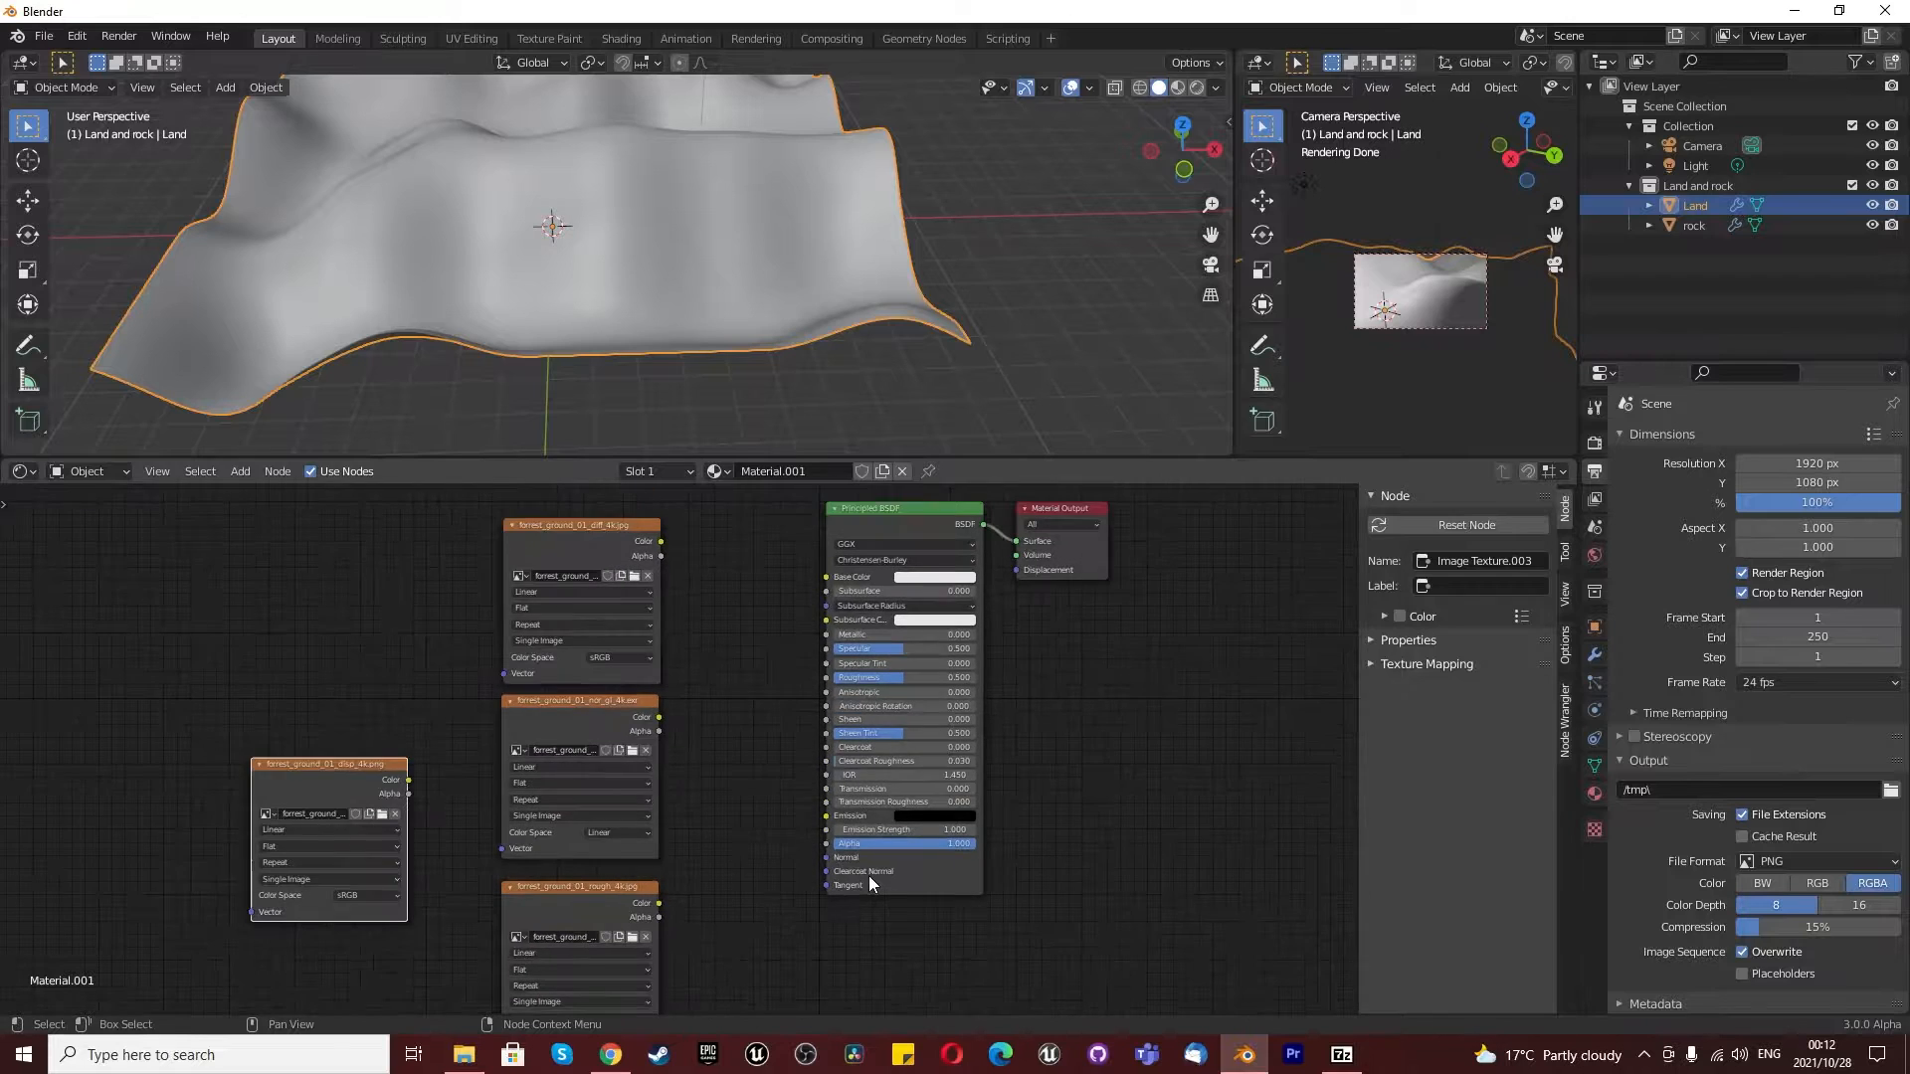
click(1566, 599)
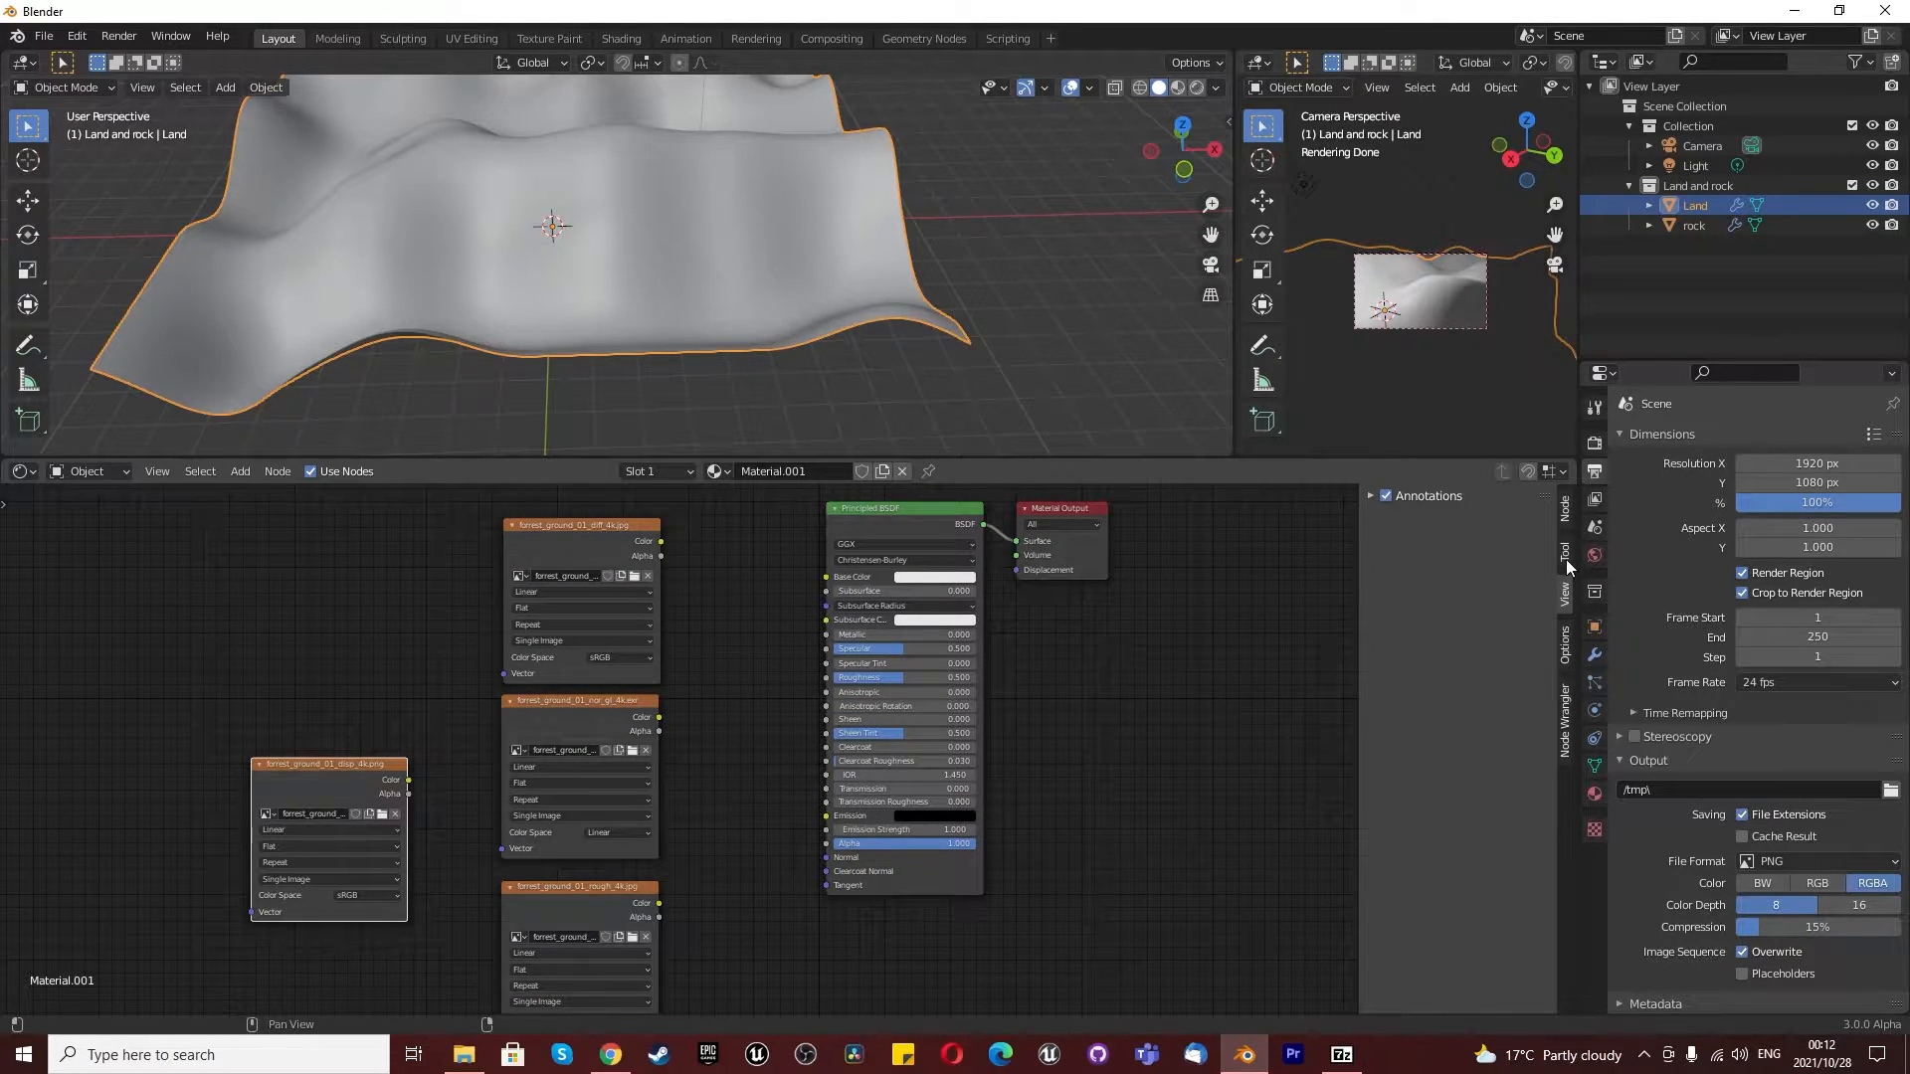
click(1594, 442)
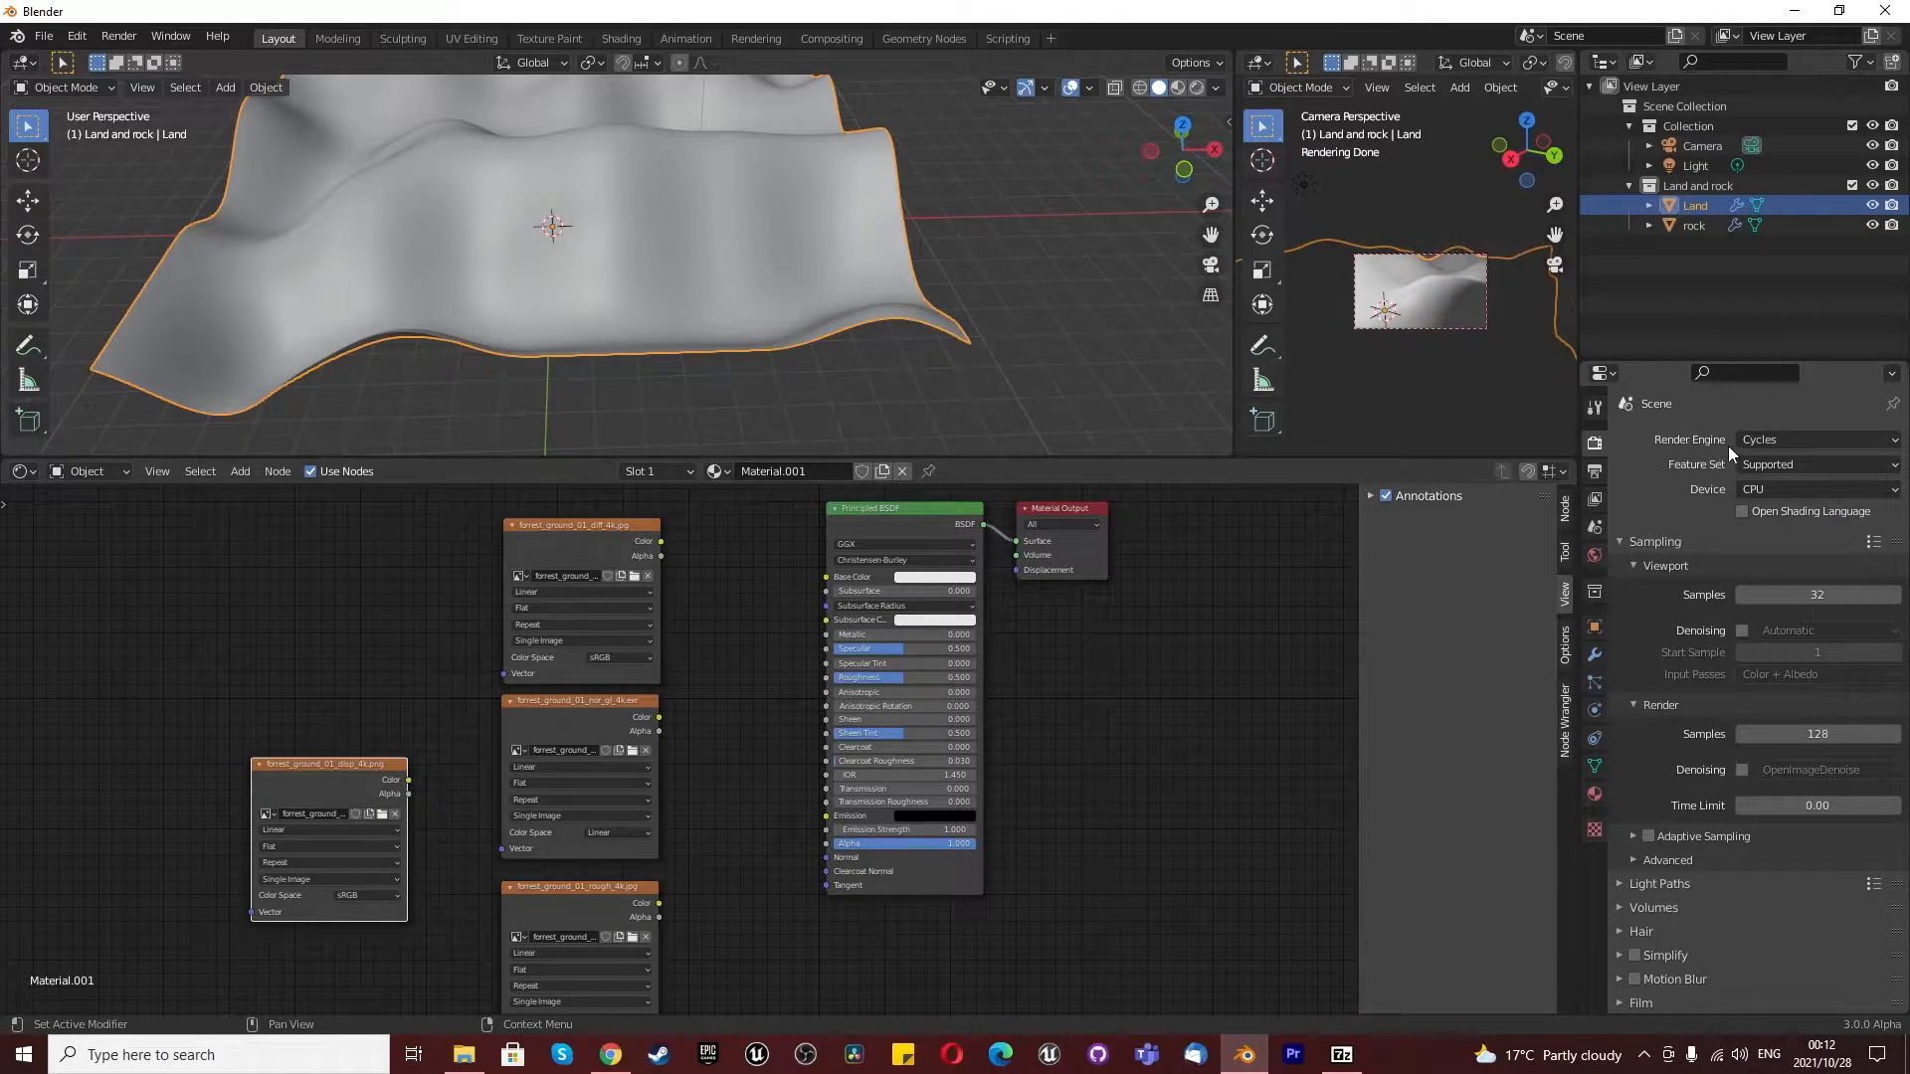
click(1755, 487)
click(1753, 537)
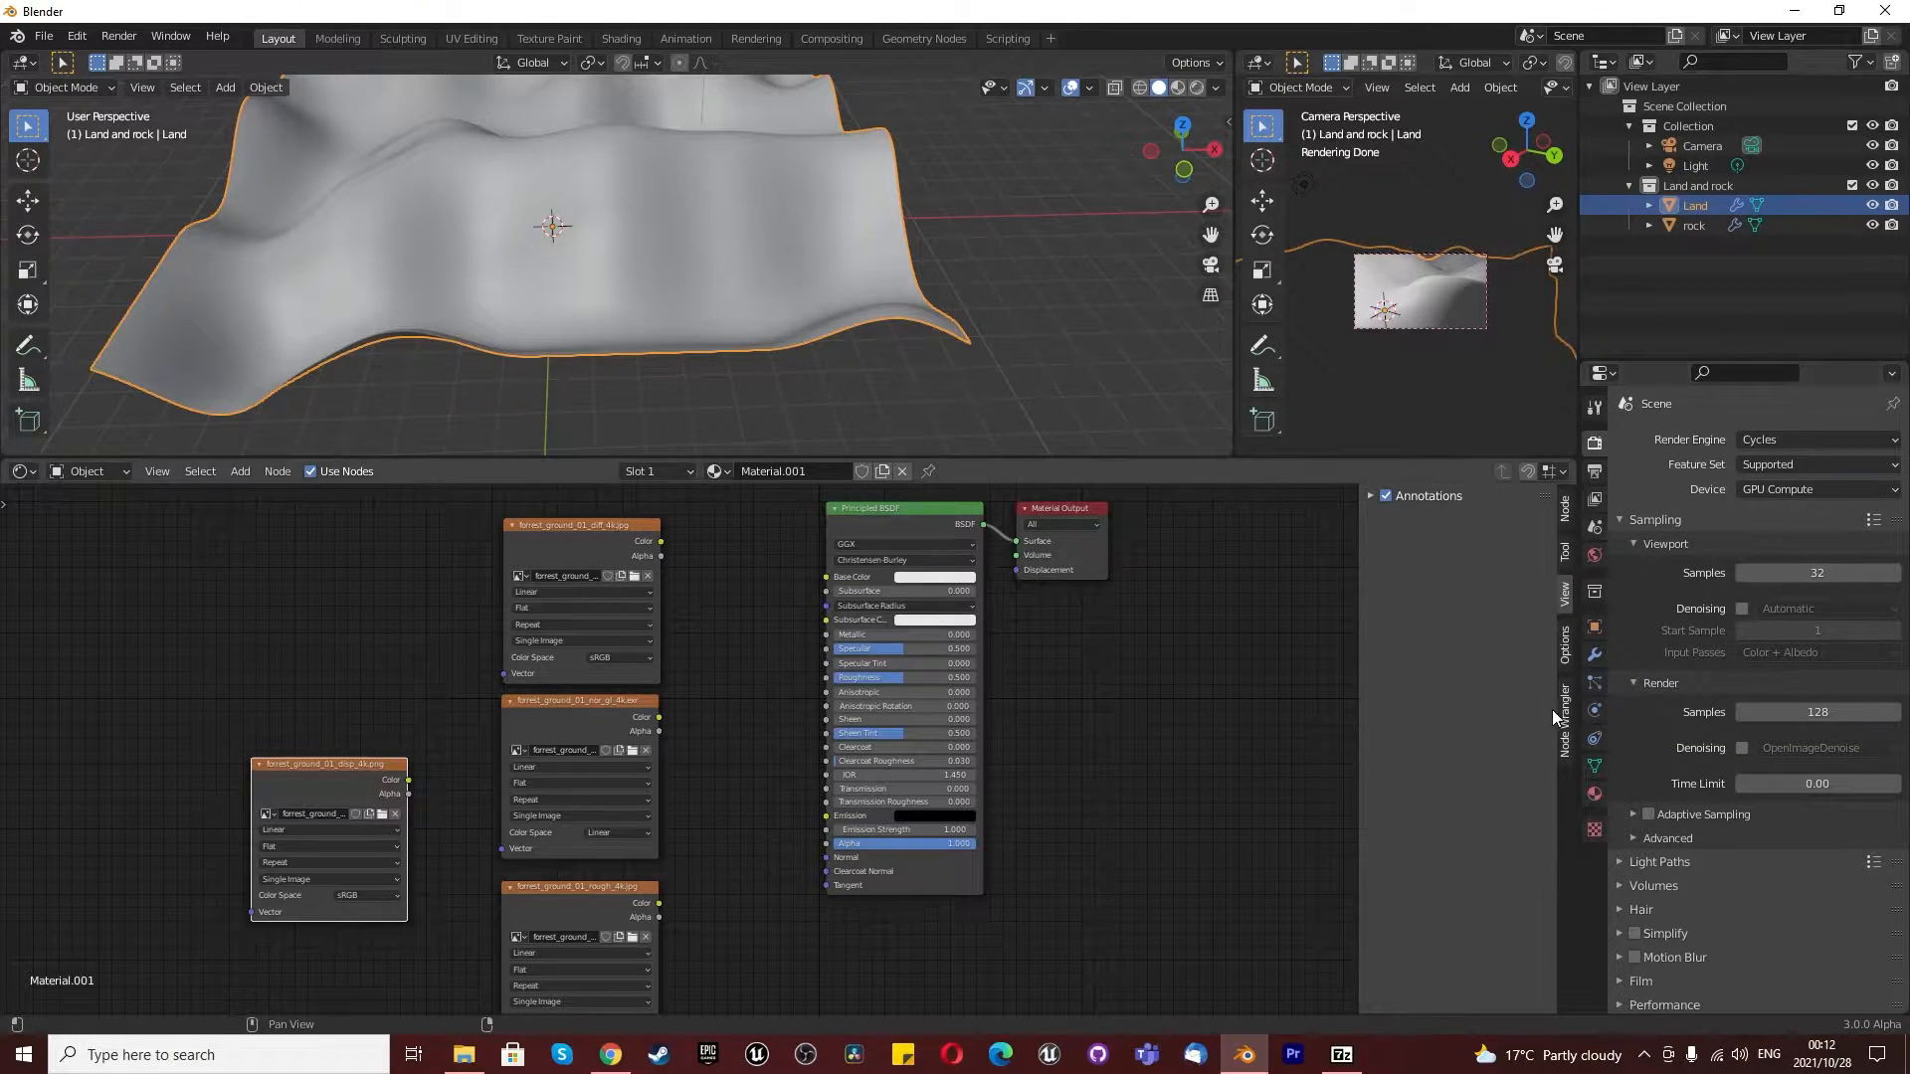
- Set the Land material's surface displacement method to Displacement and Bump
click(1594, 792)
scroll(1756, 792, down, 10)
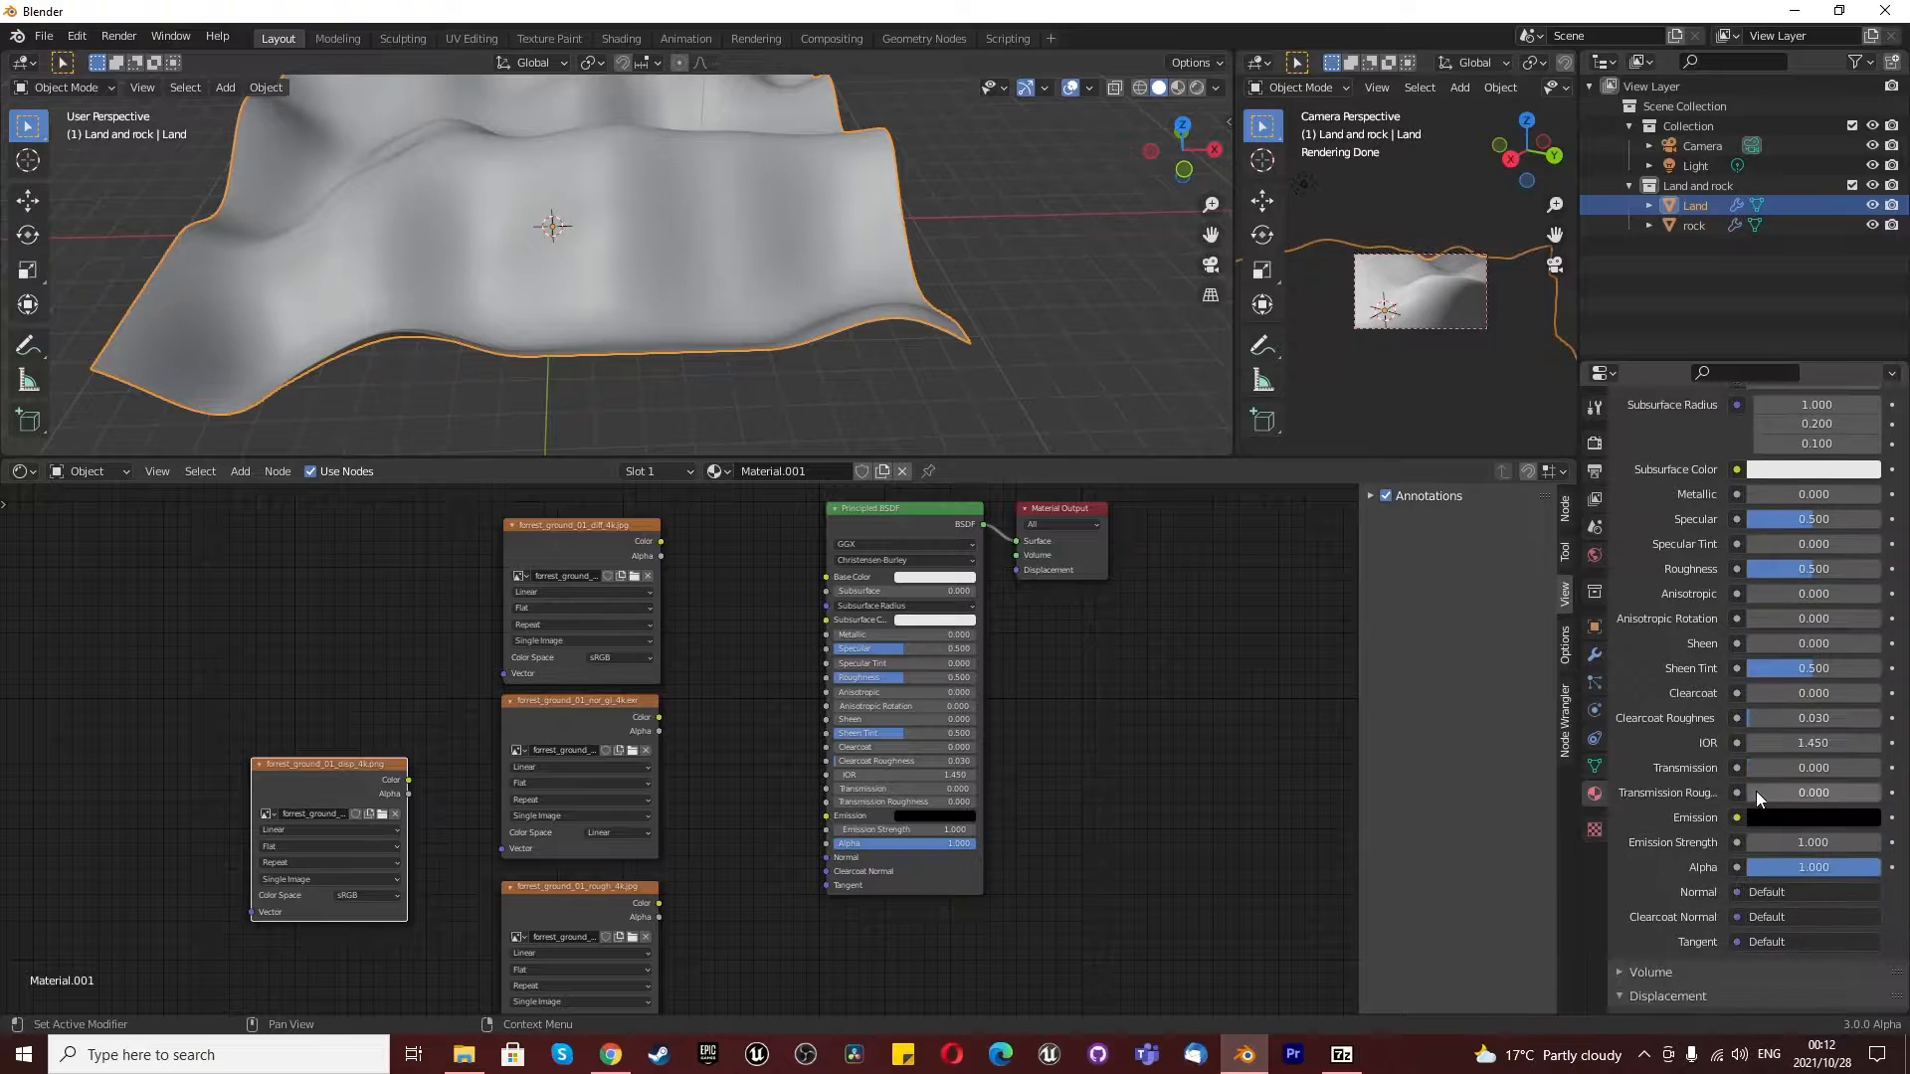
click(1651, 931)
scroll(1671, 905, down, 6)
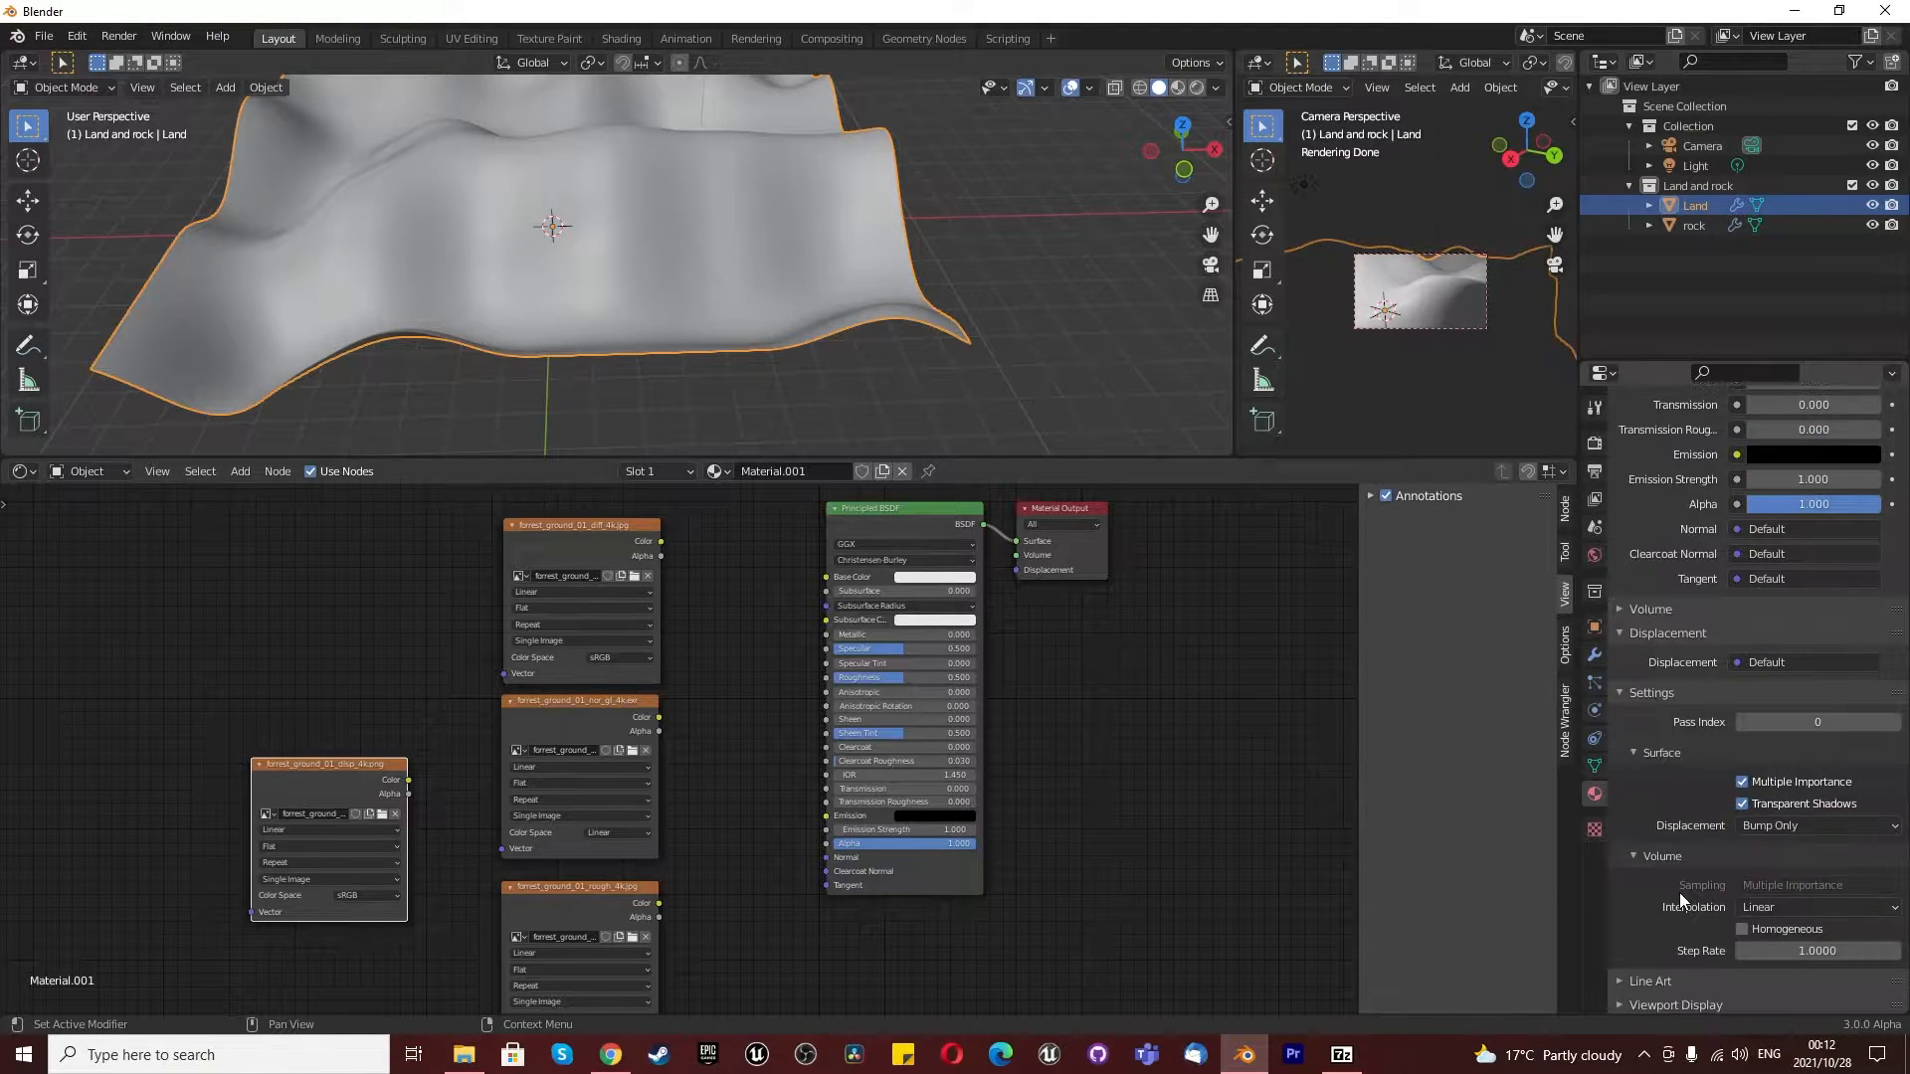
click(1812, 828)
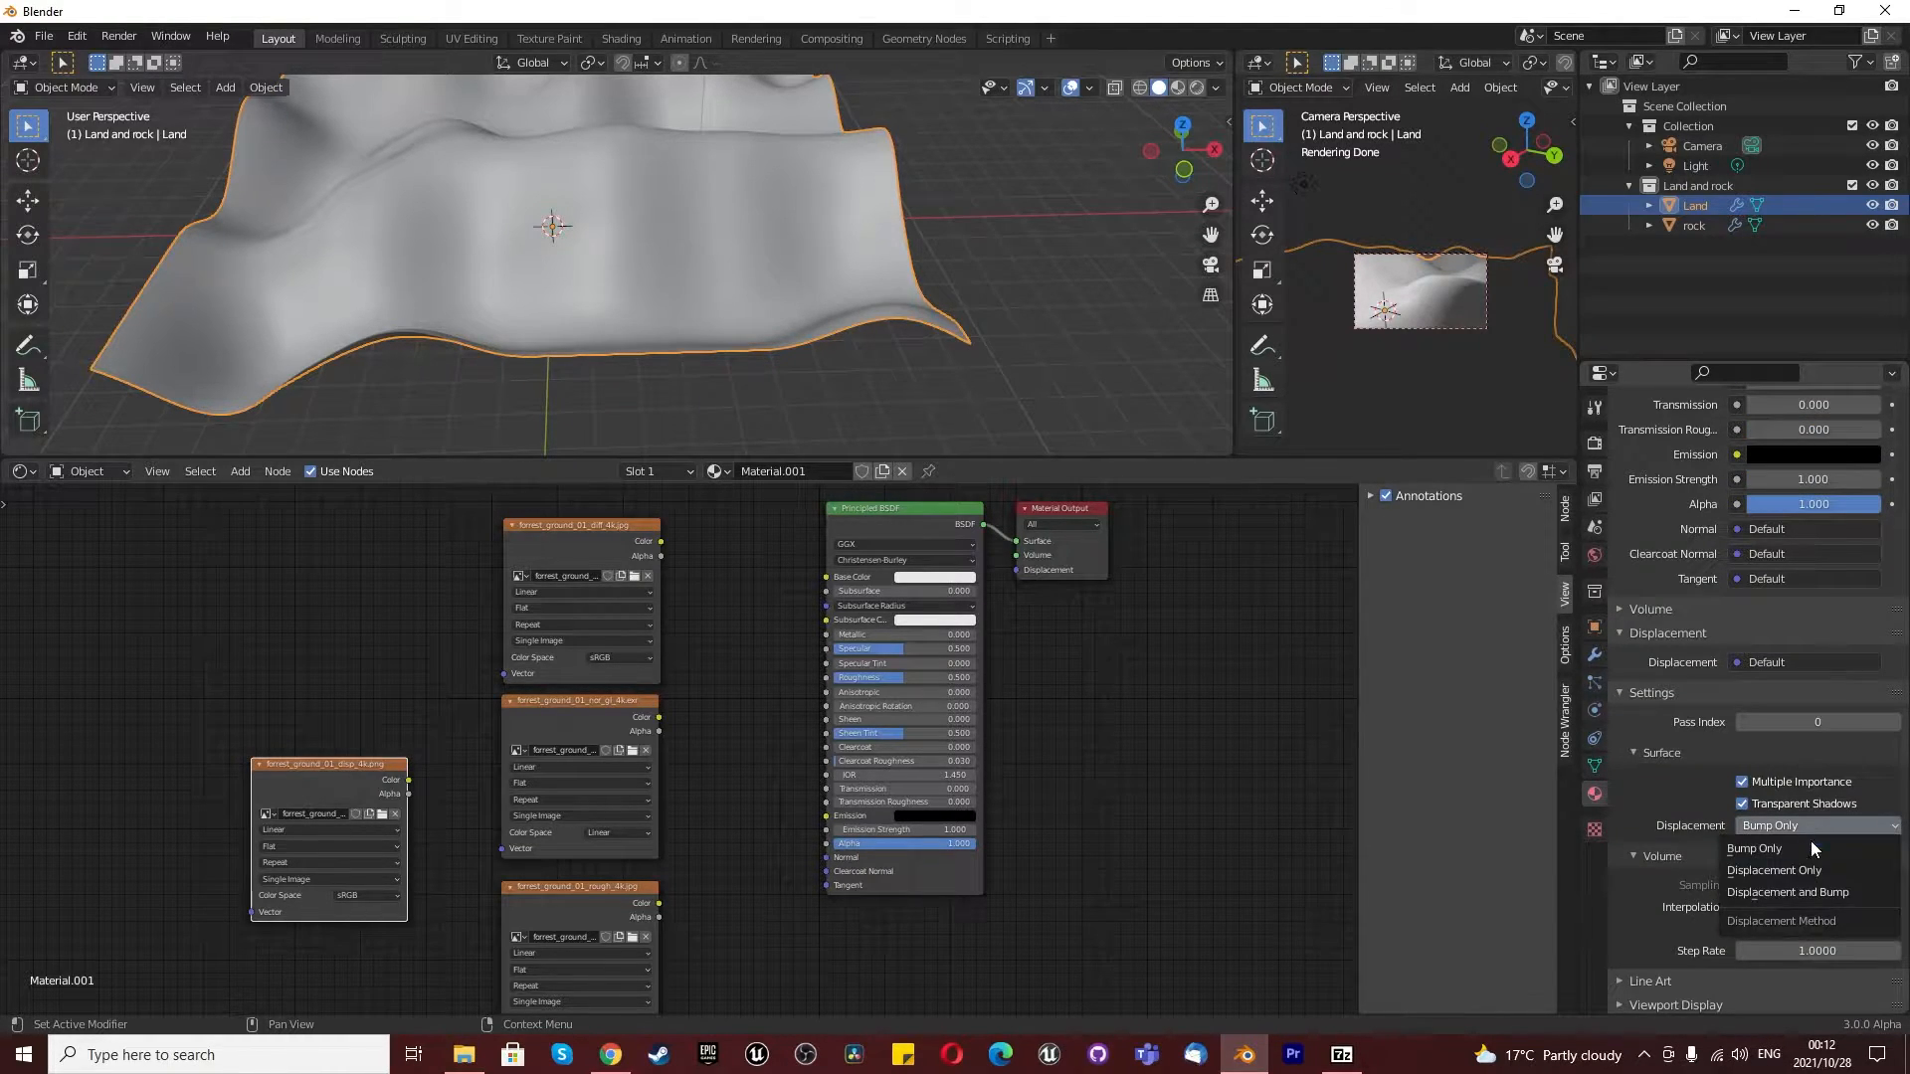
click(1810, 893)
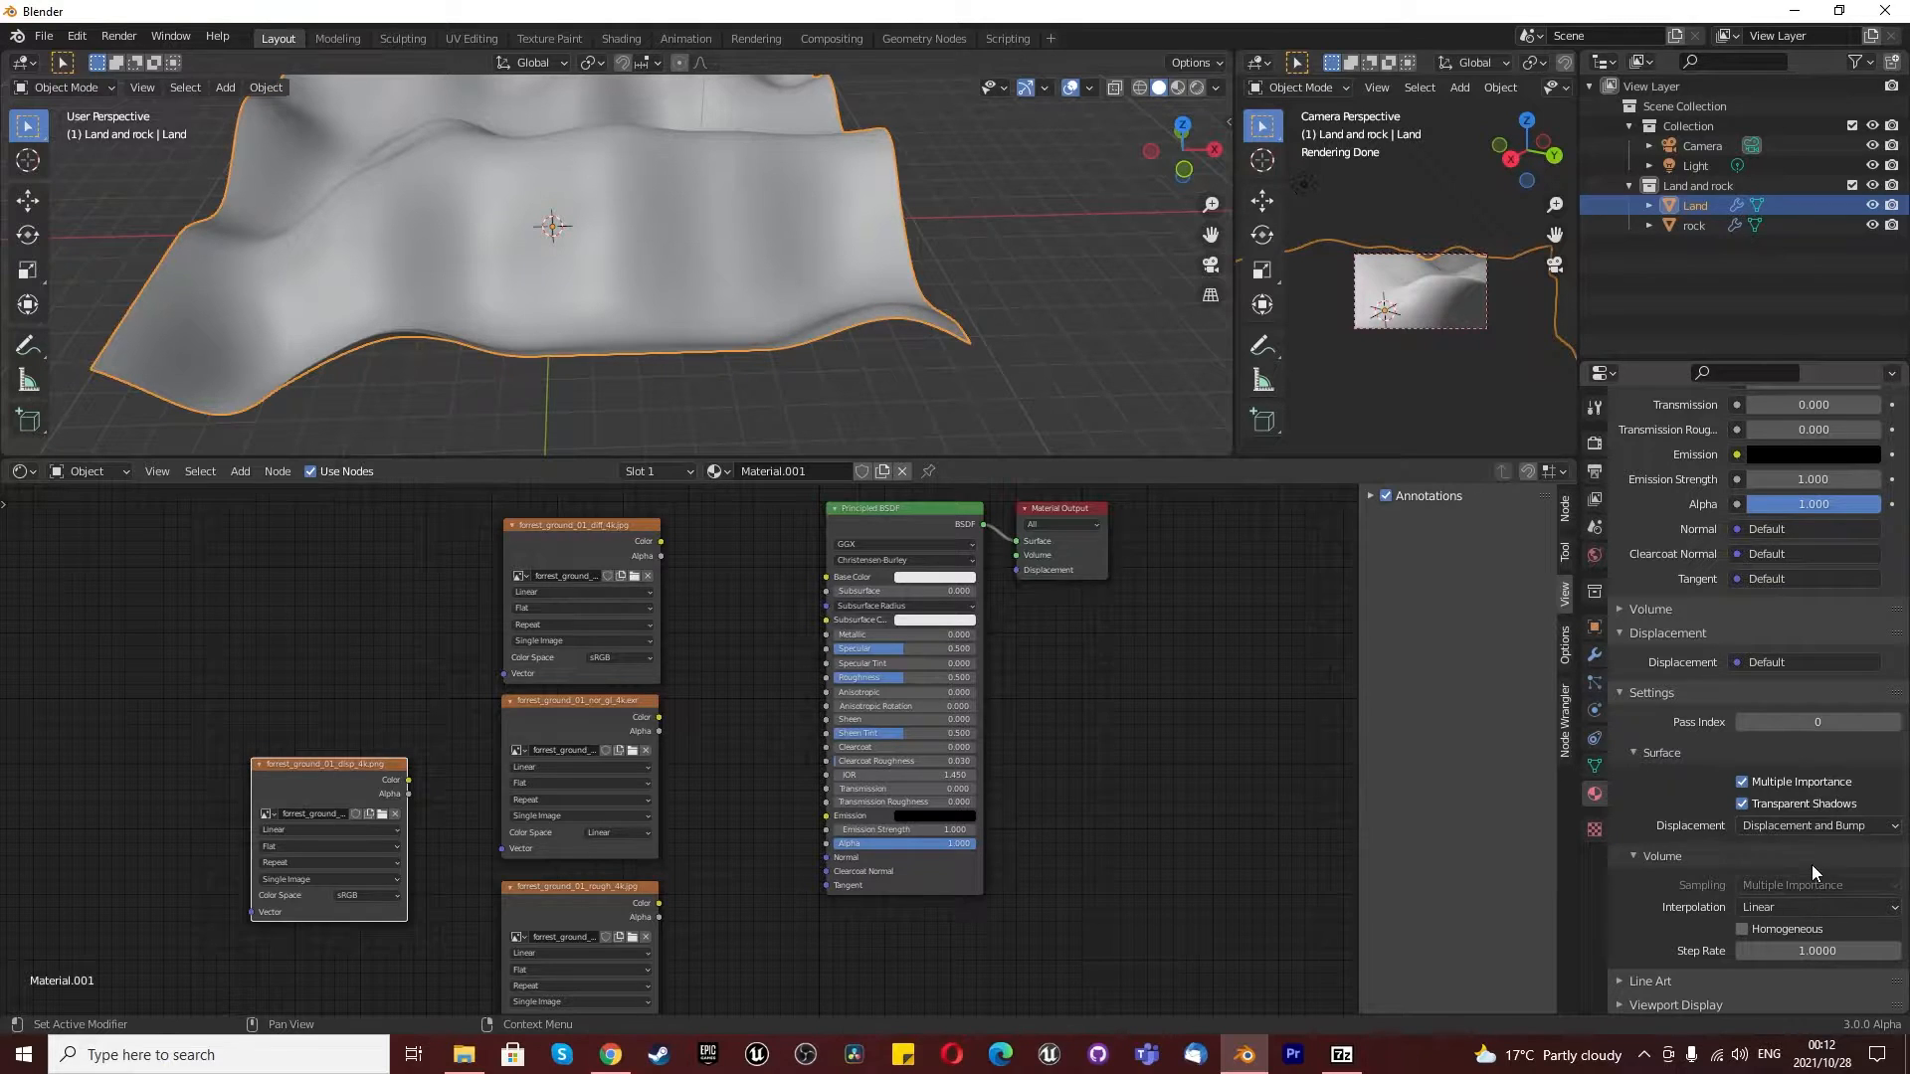
click(1806, 824)
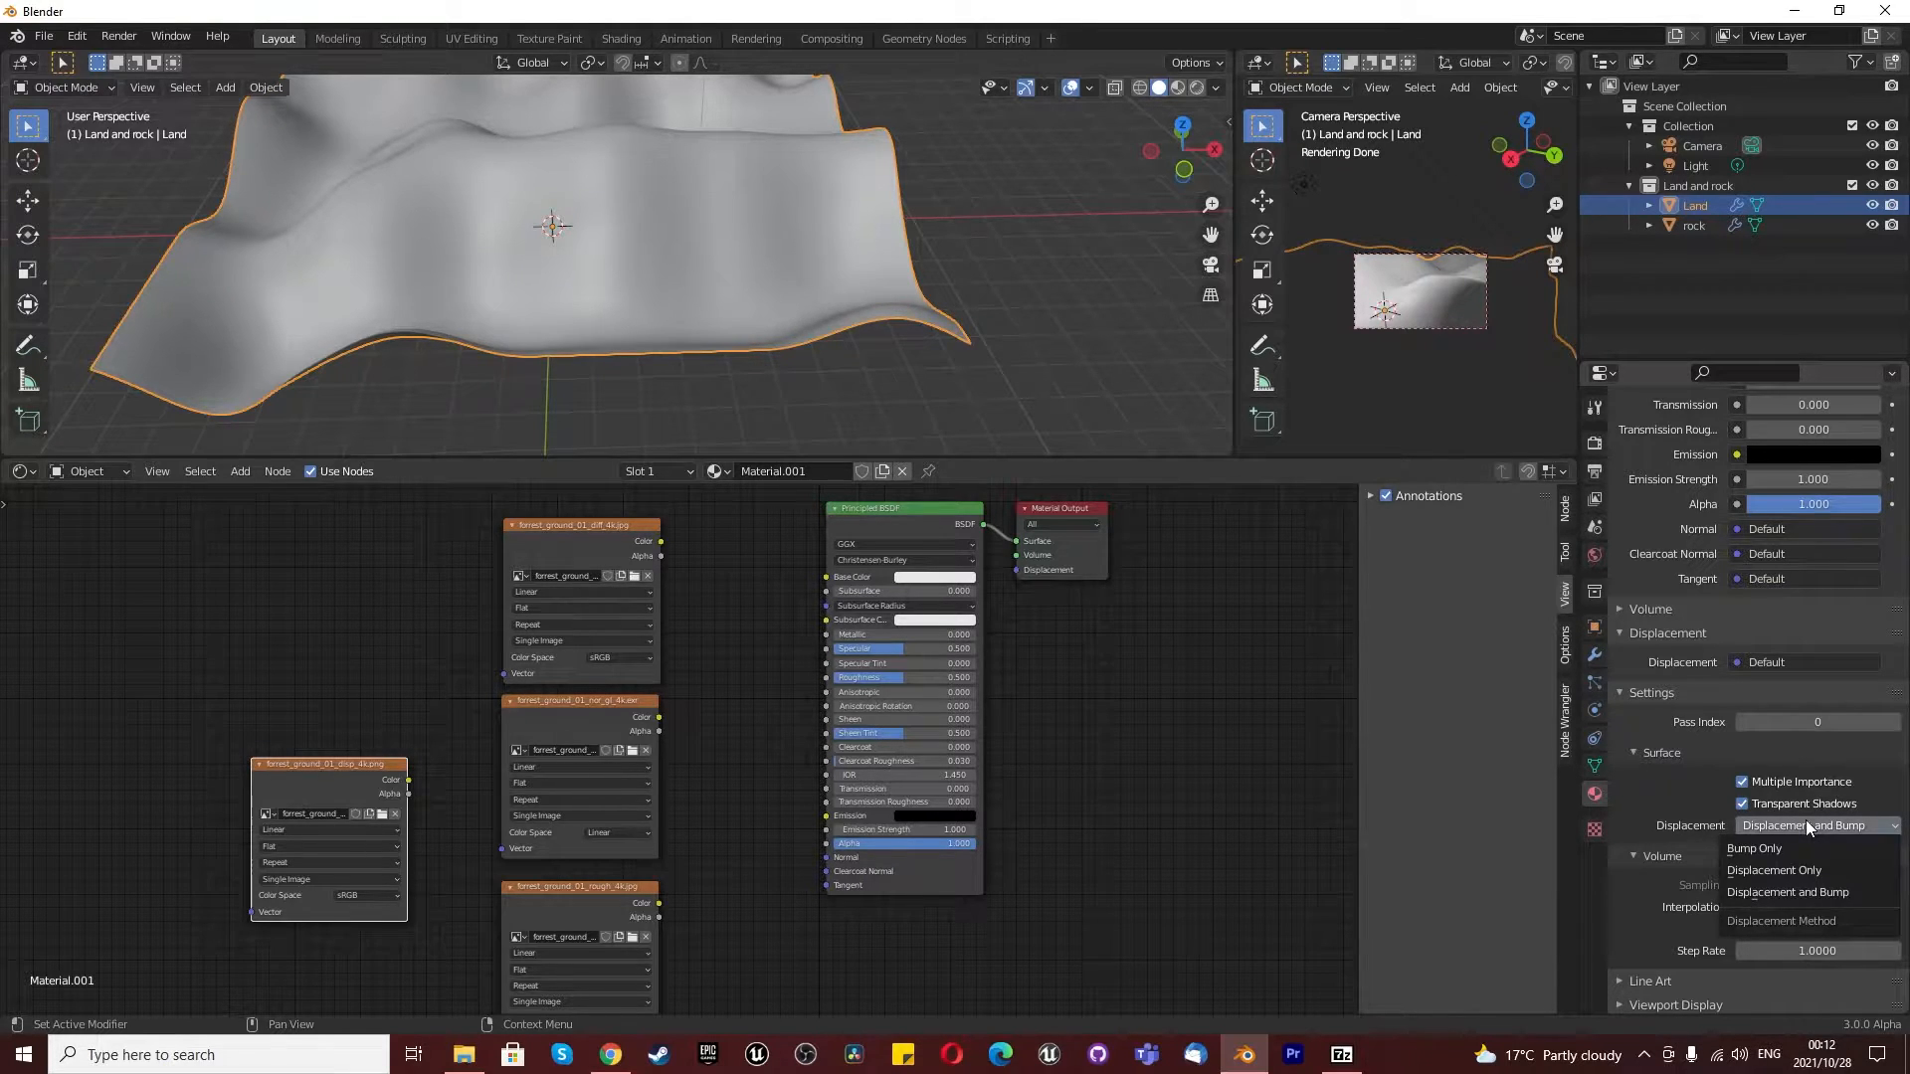
click(1792, 892)
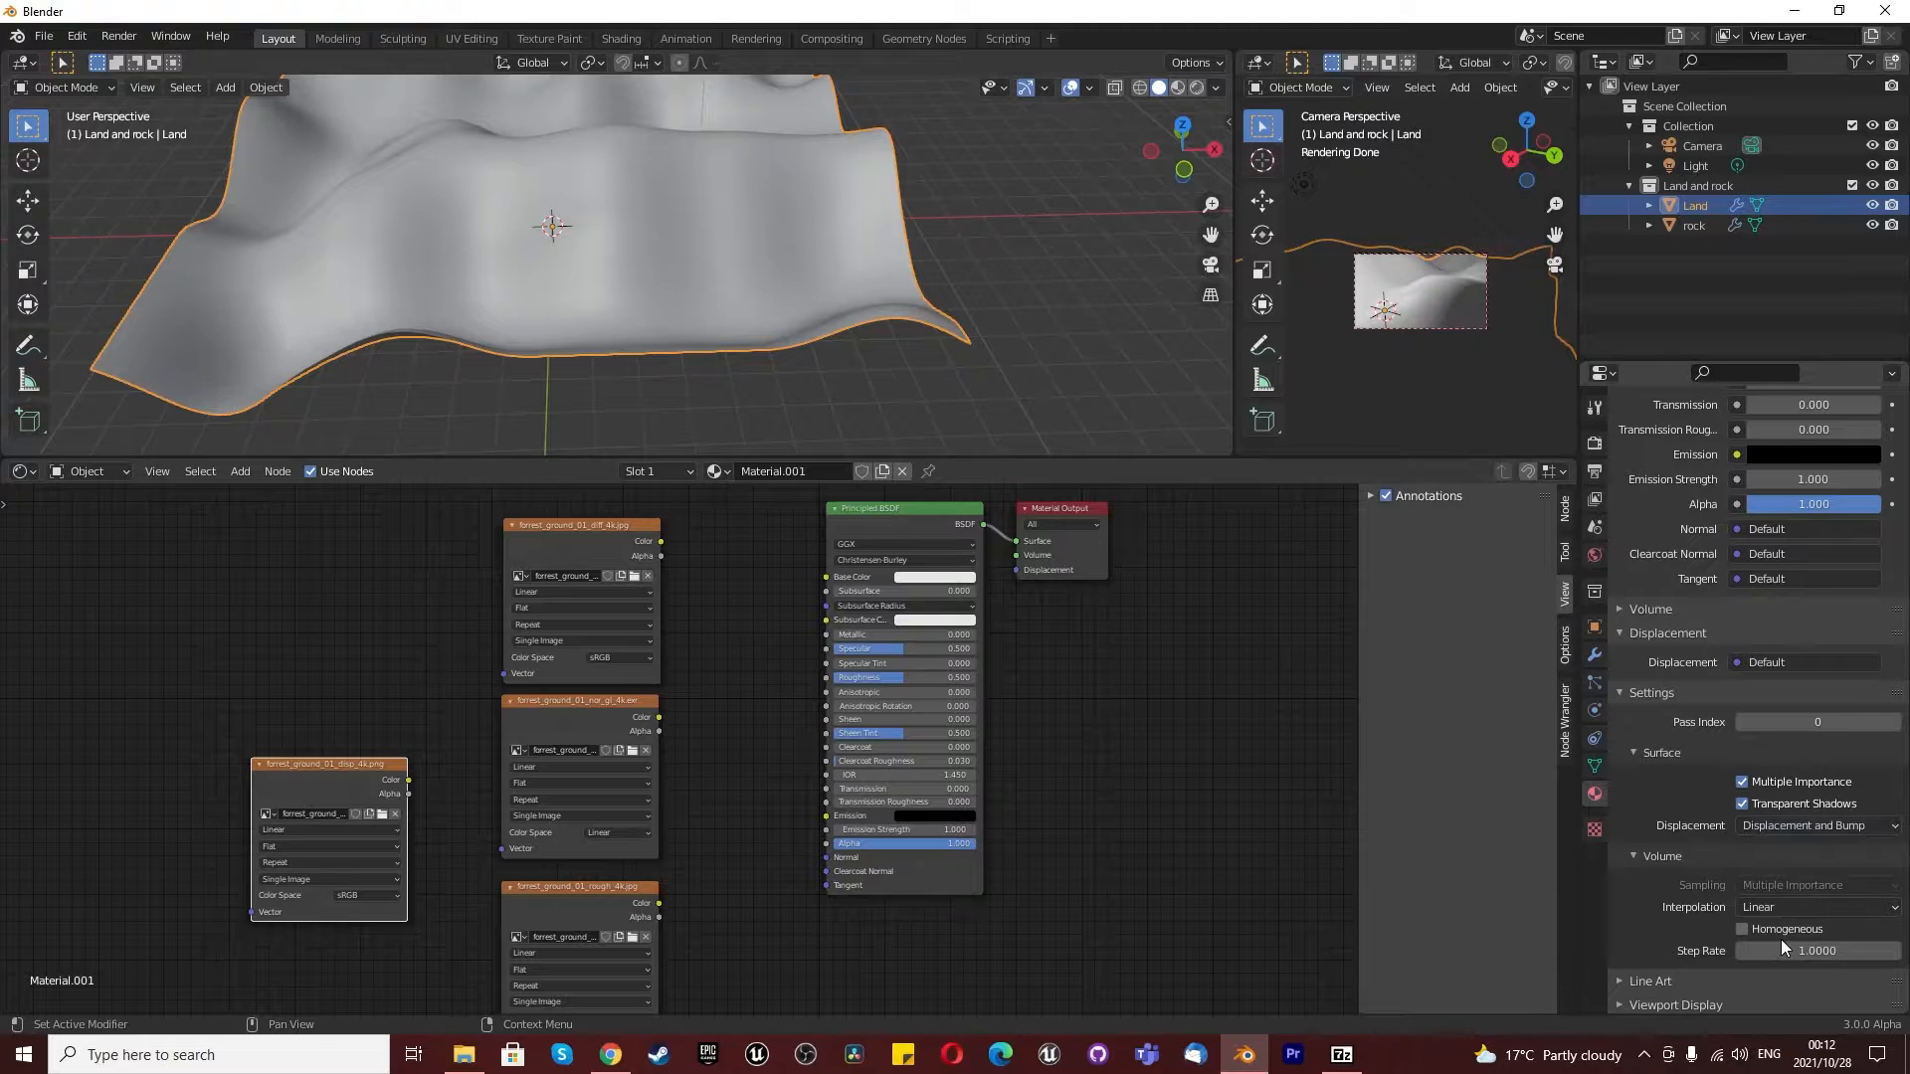
scroll(984, 821, down, 2)
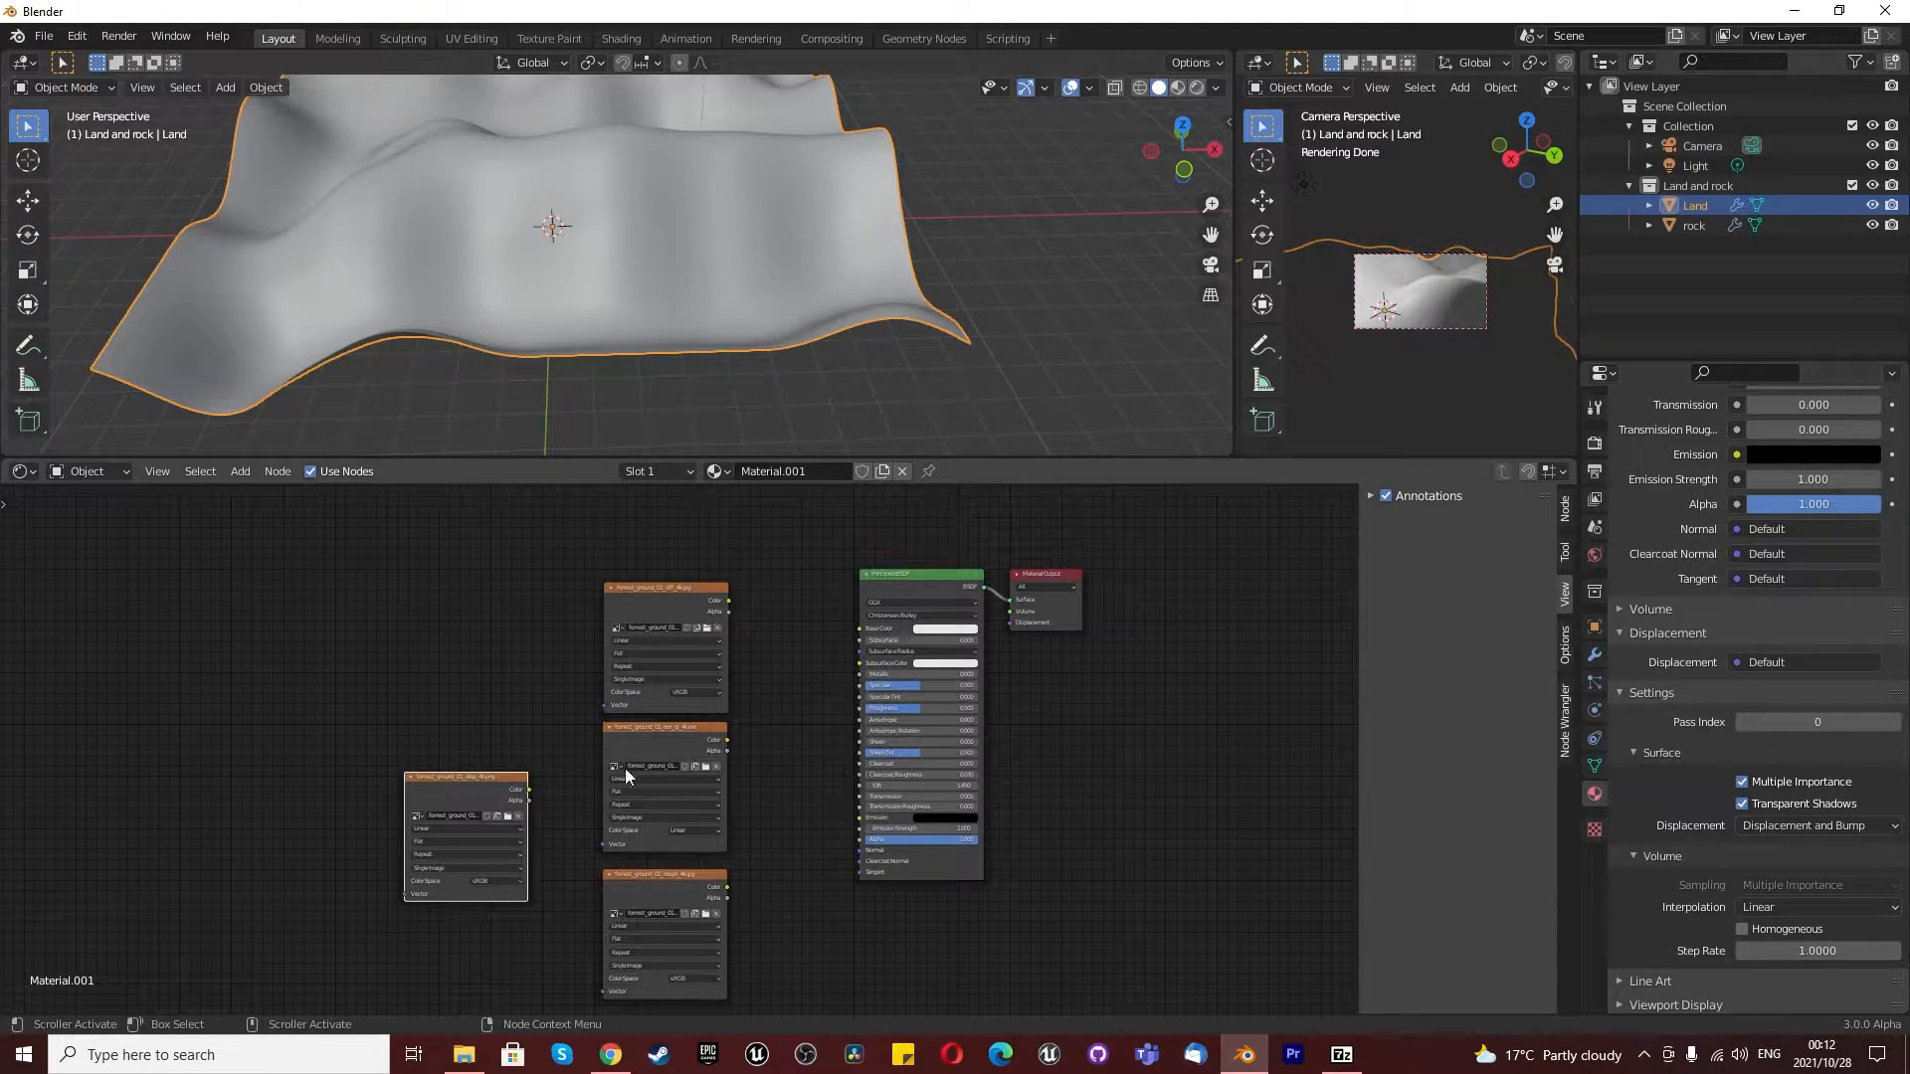
middle_drag(472, 780, 583, 786)
scroll(583, 786, down, 2)
scroll(617, 895, up, 5)
scroll(653, 877, down, 3)
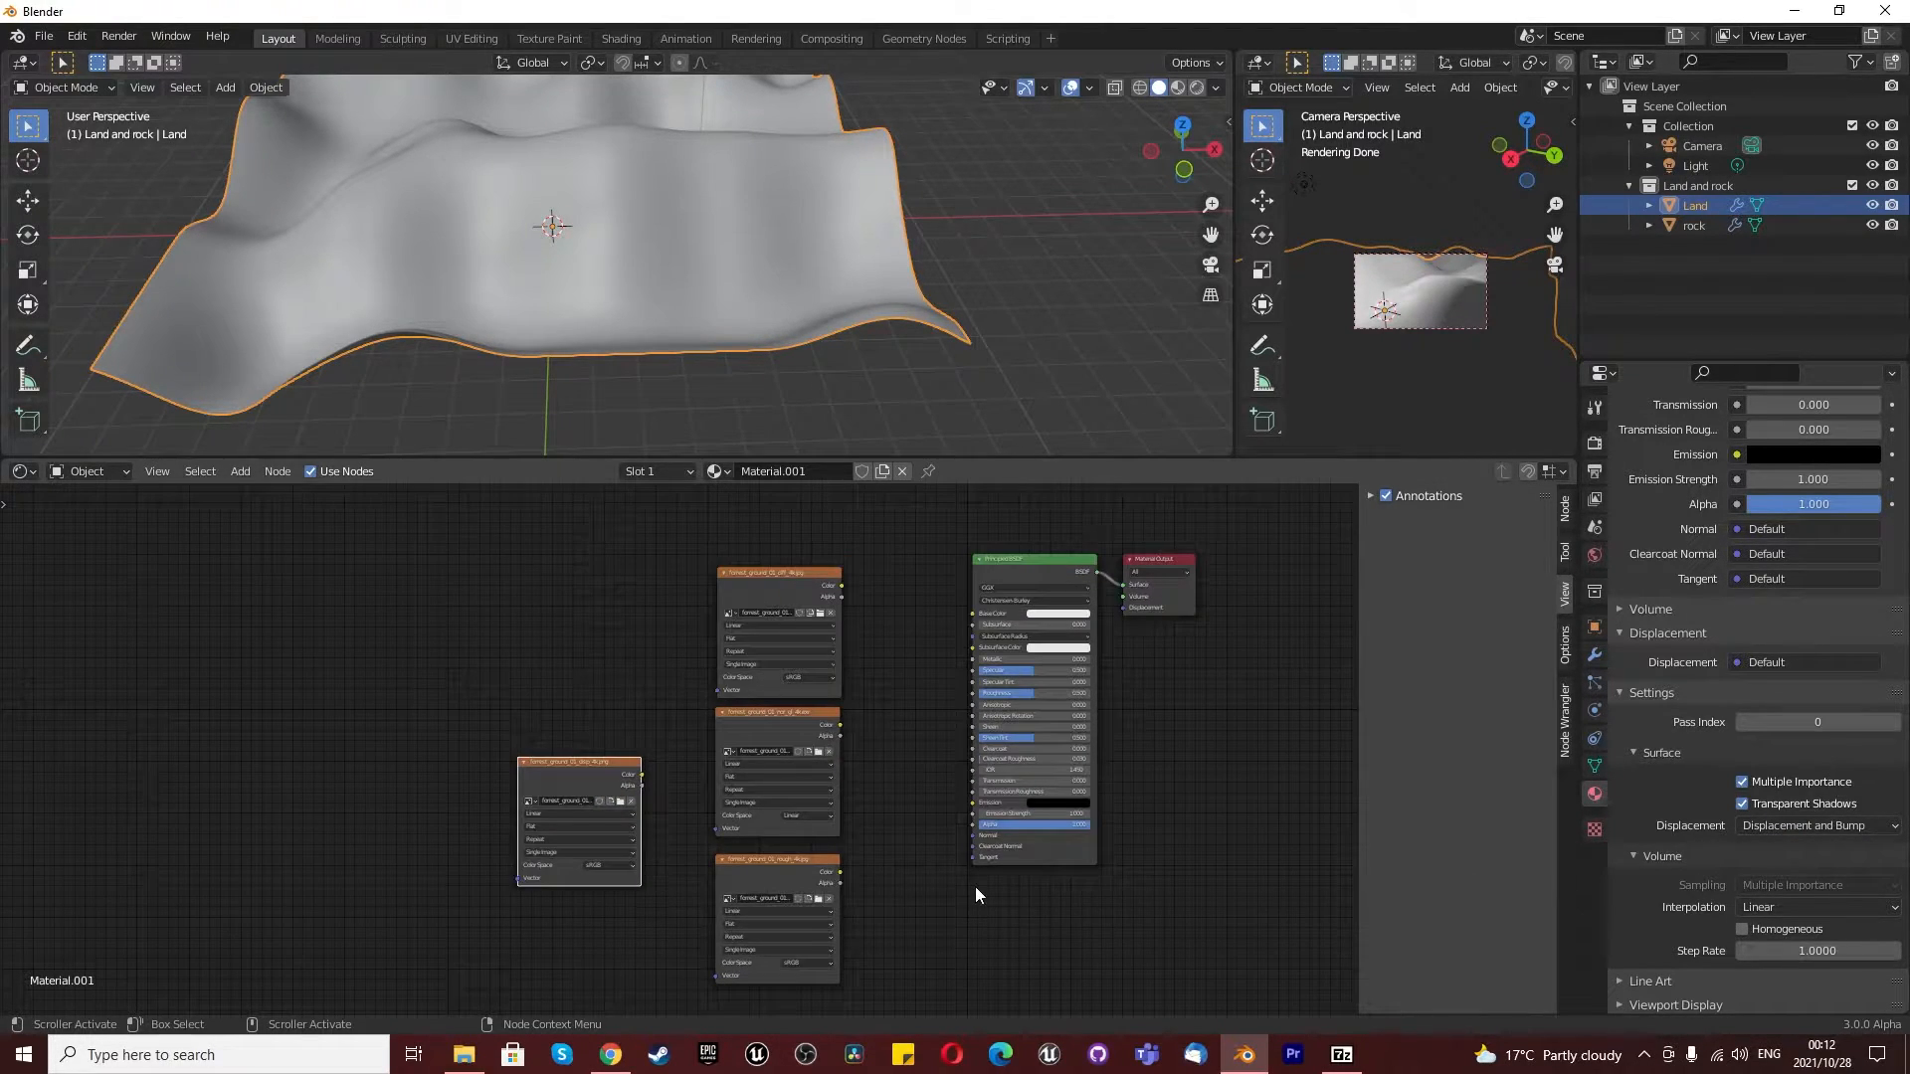
- Stack the four forest ground texture nodes in one column with displacement lowest, well clear of the Principled BSDF
scroll(975, 887, up, 3)
scroll(975, 886, down, 4)
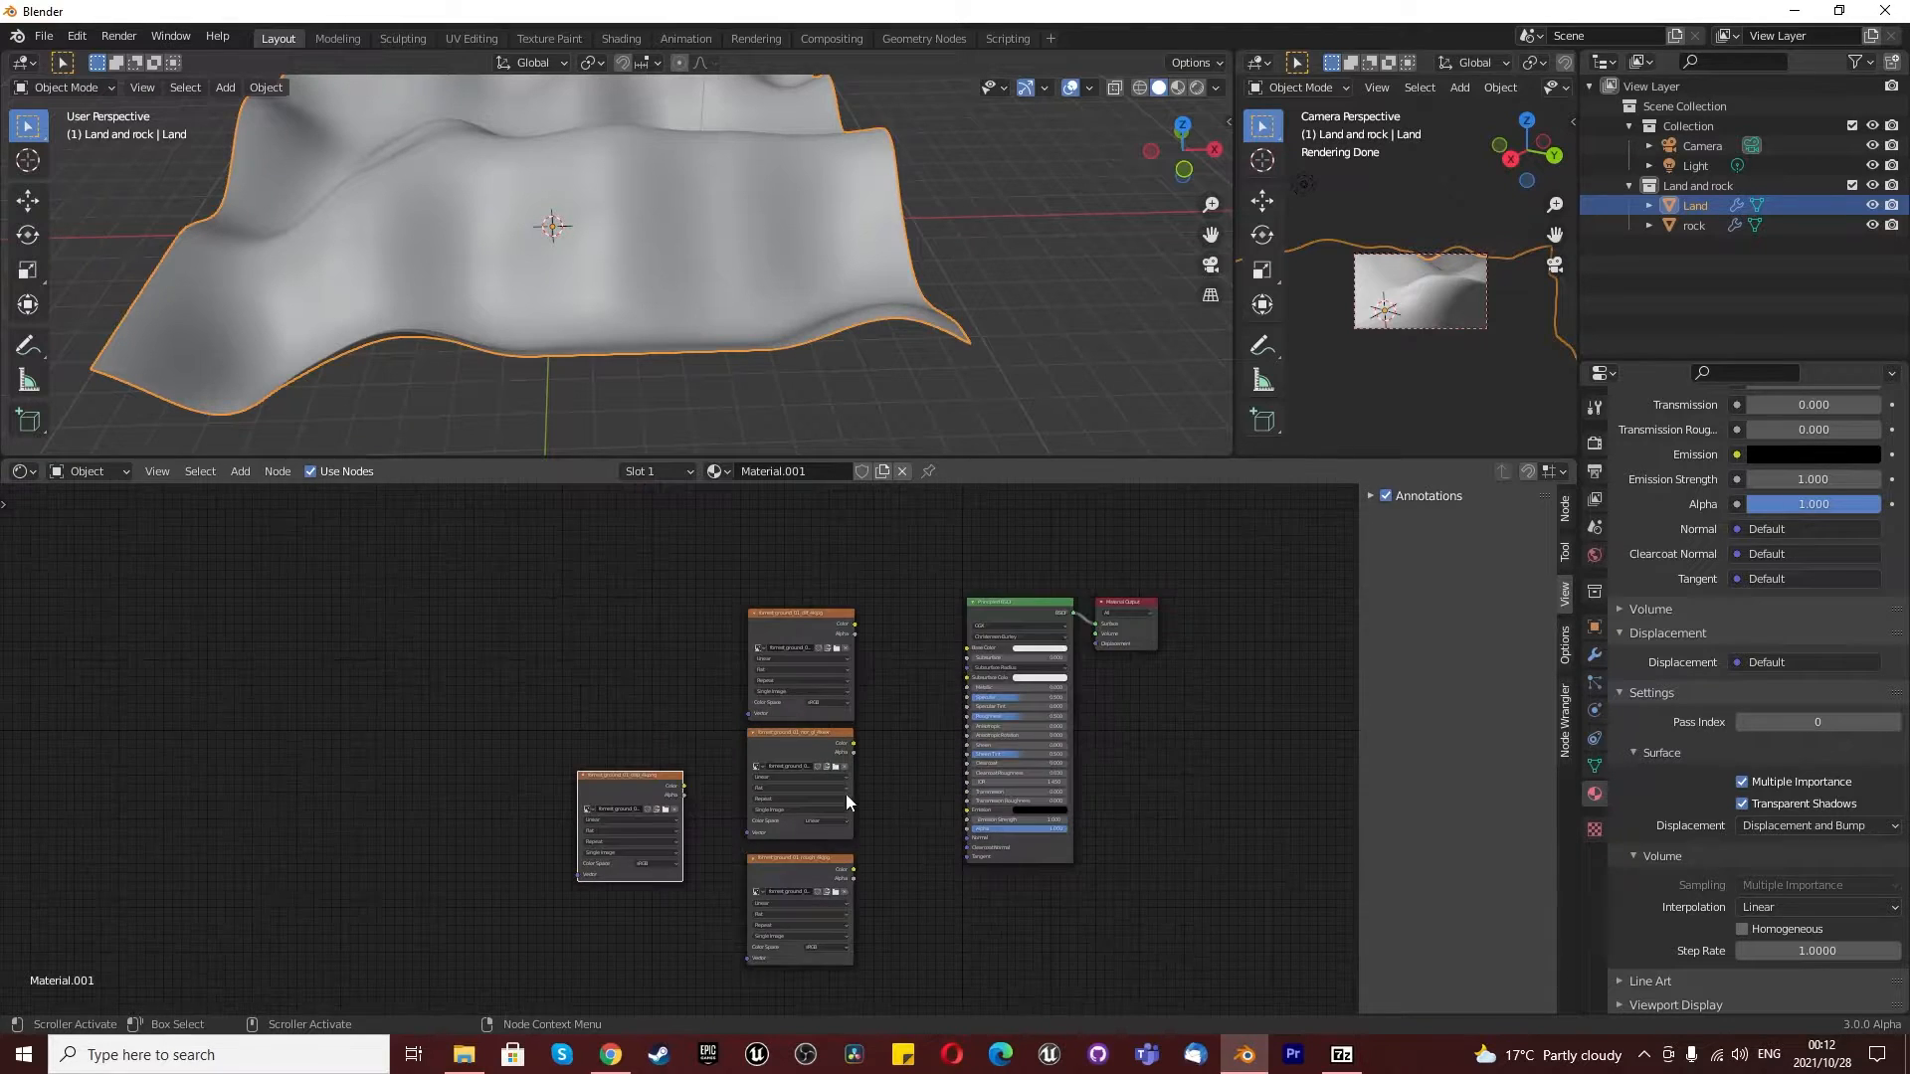
drag(708, 570, 831, 982)
drag(805, 870, 773, 709)
drag(591, 784, 733, 834)
scroll(826, 878, down, 2)
drag(683, 617, 846, 981)
drag(772, 641, 651, 680)
click(776, 840)
- Rename the material Material.001 as Land
click(774, 473)
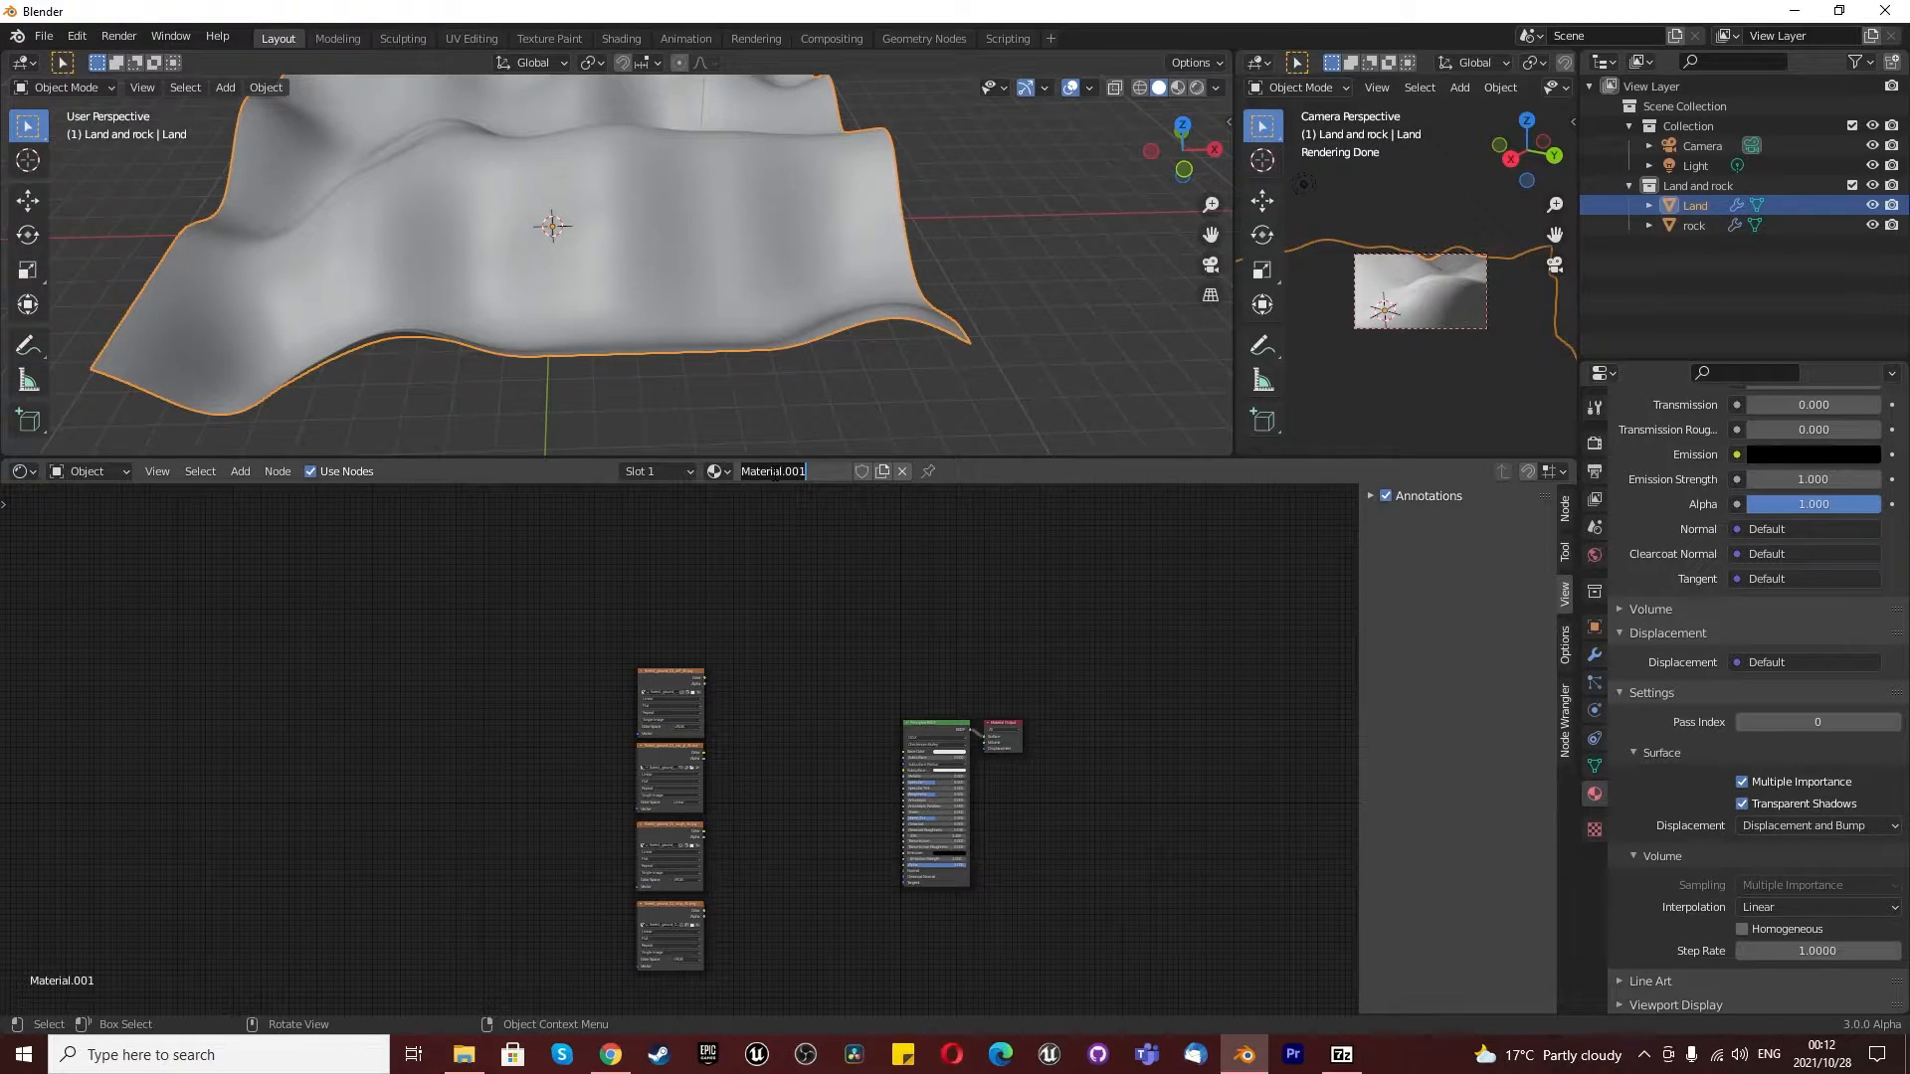
text(Land)
key(Return)
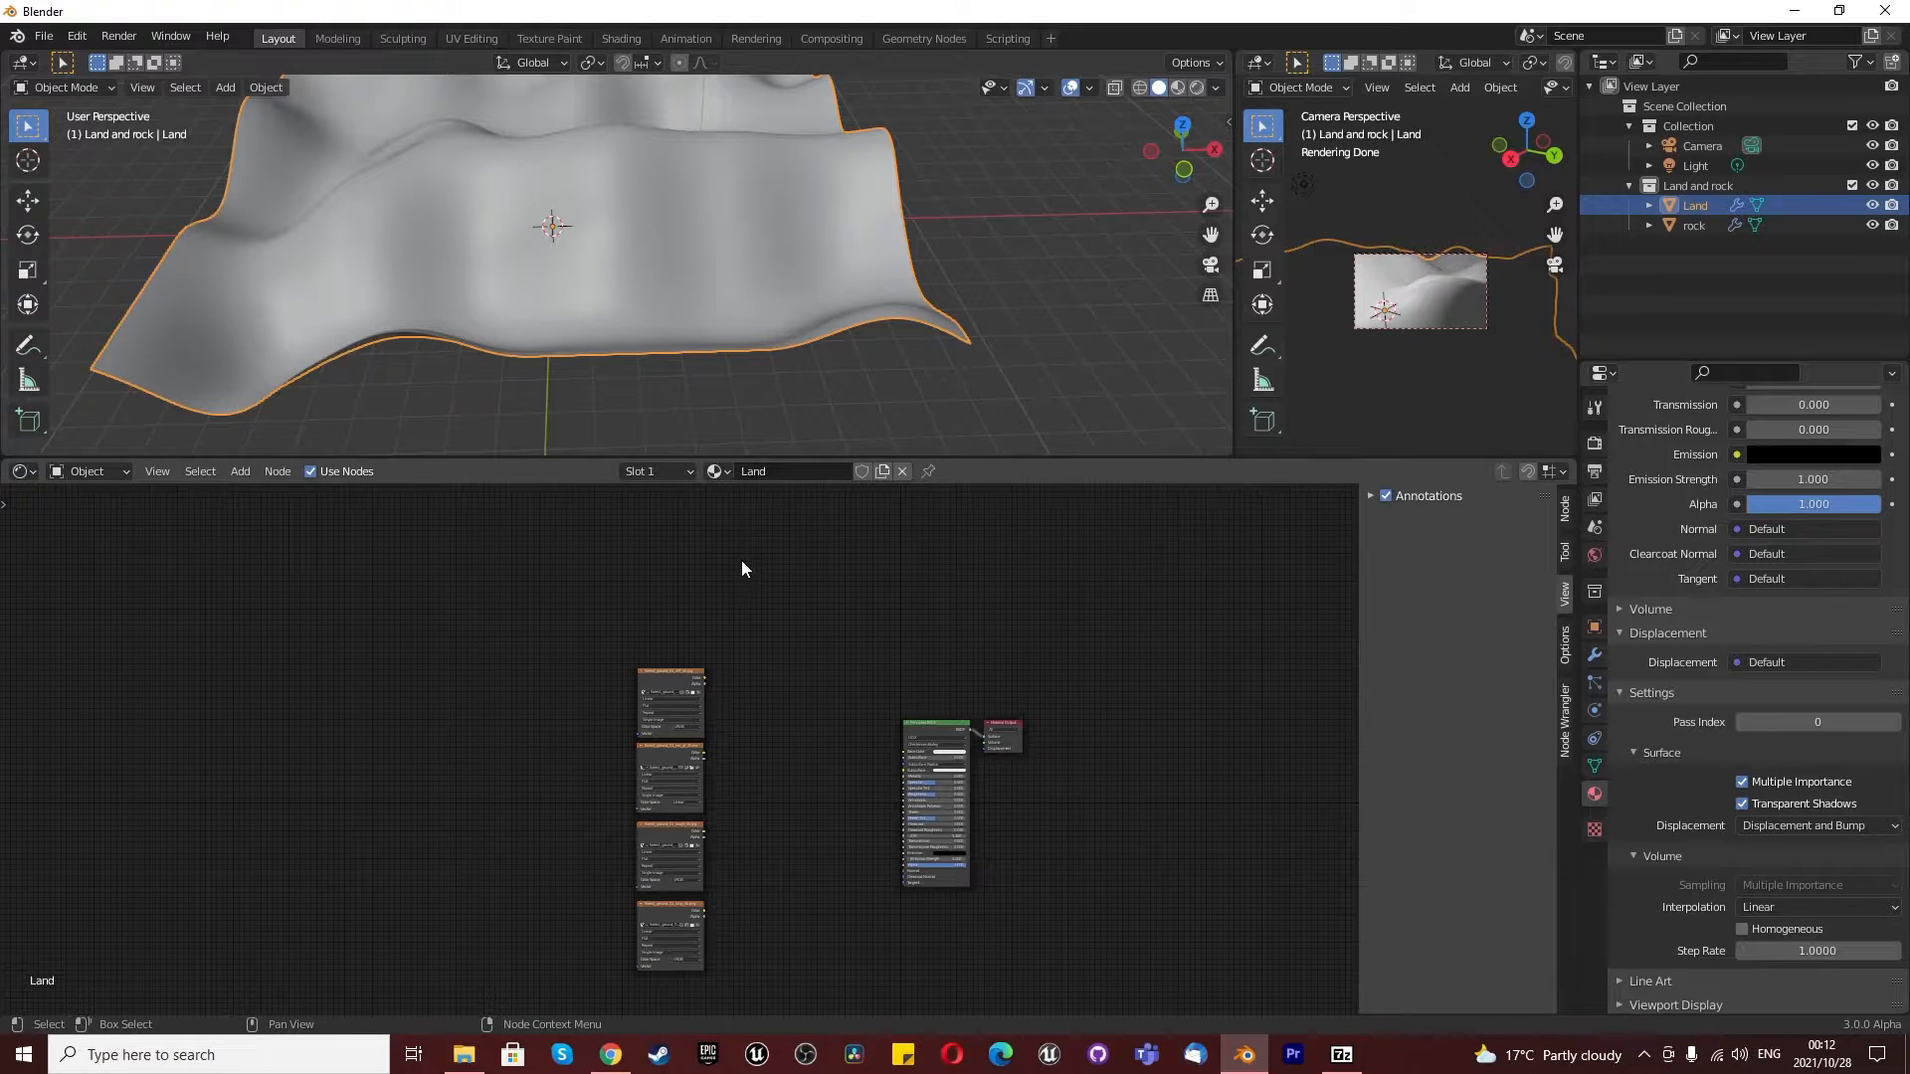
- Examine the diffuse and normal map texture nodes alongside the forest ground image files in the textures folder
scroll(663, 826, up, 1)
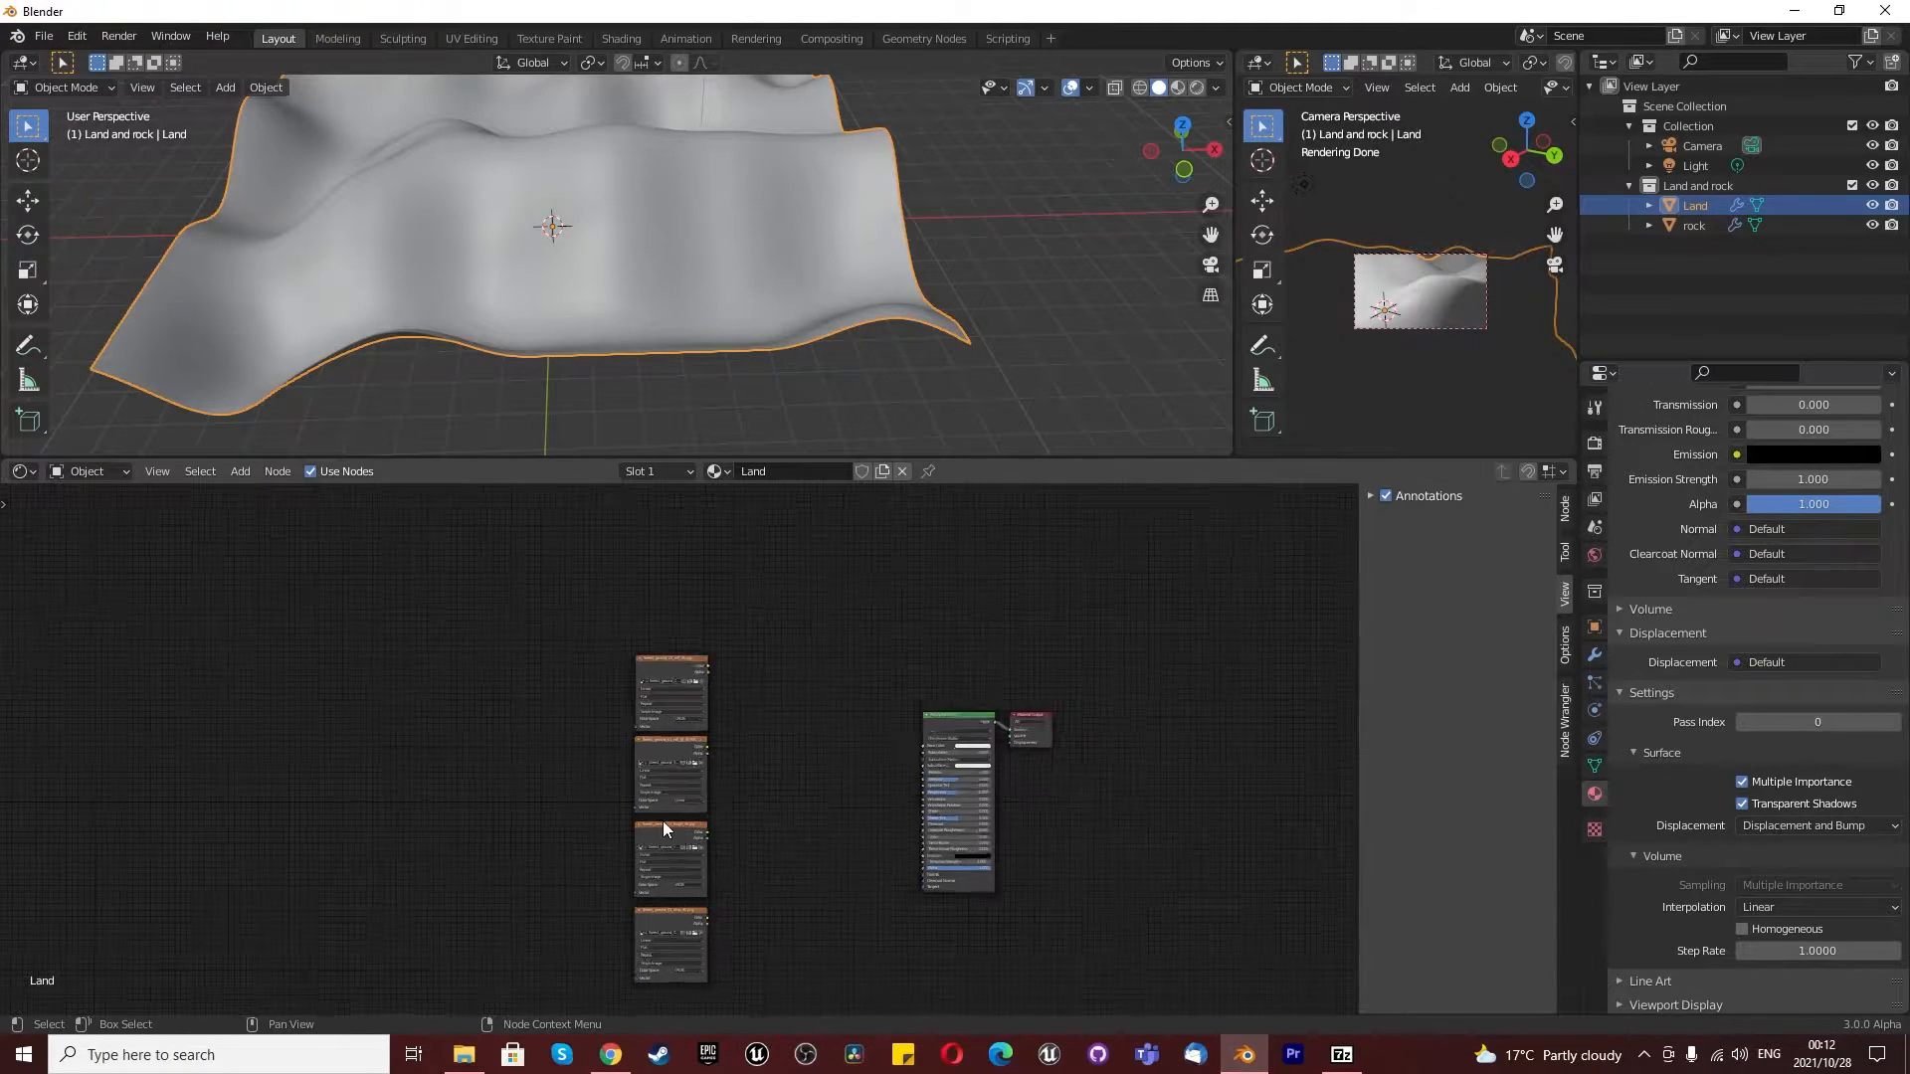
scroll(662, 821, up, 8)
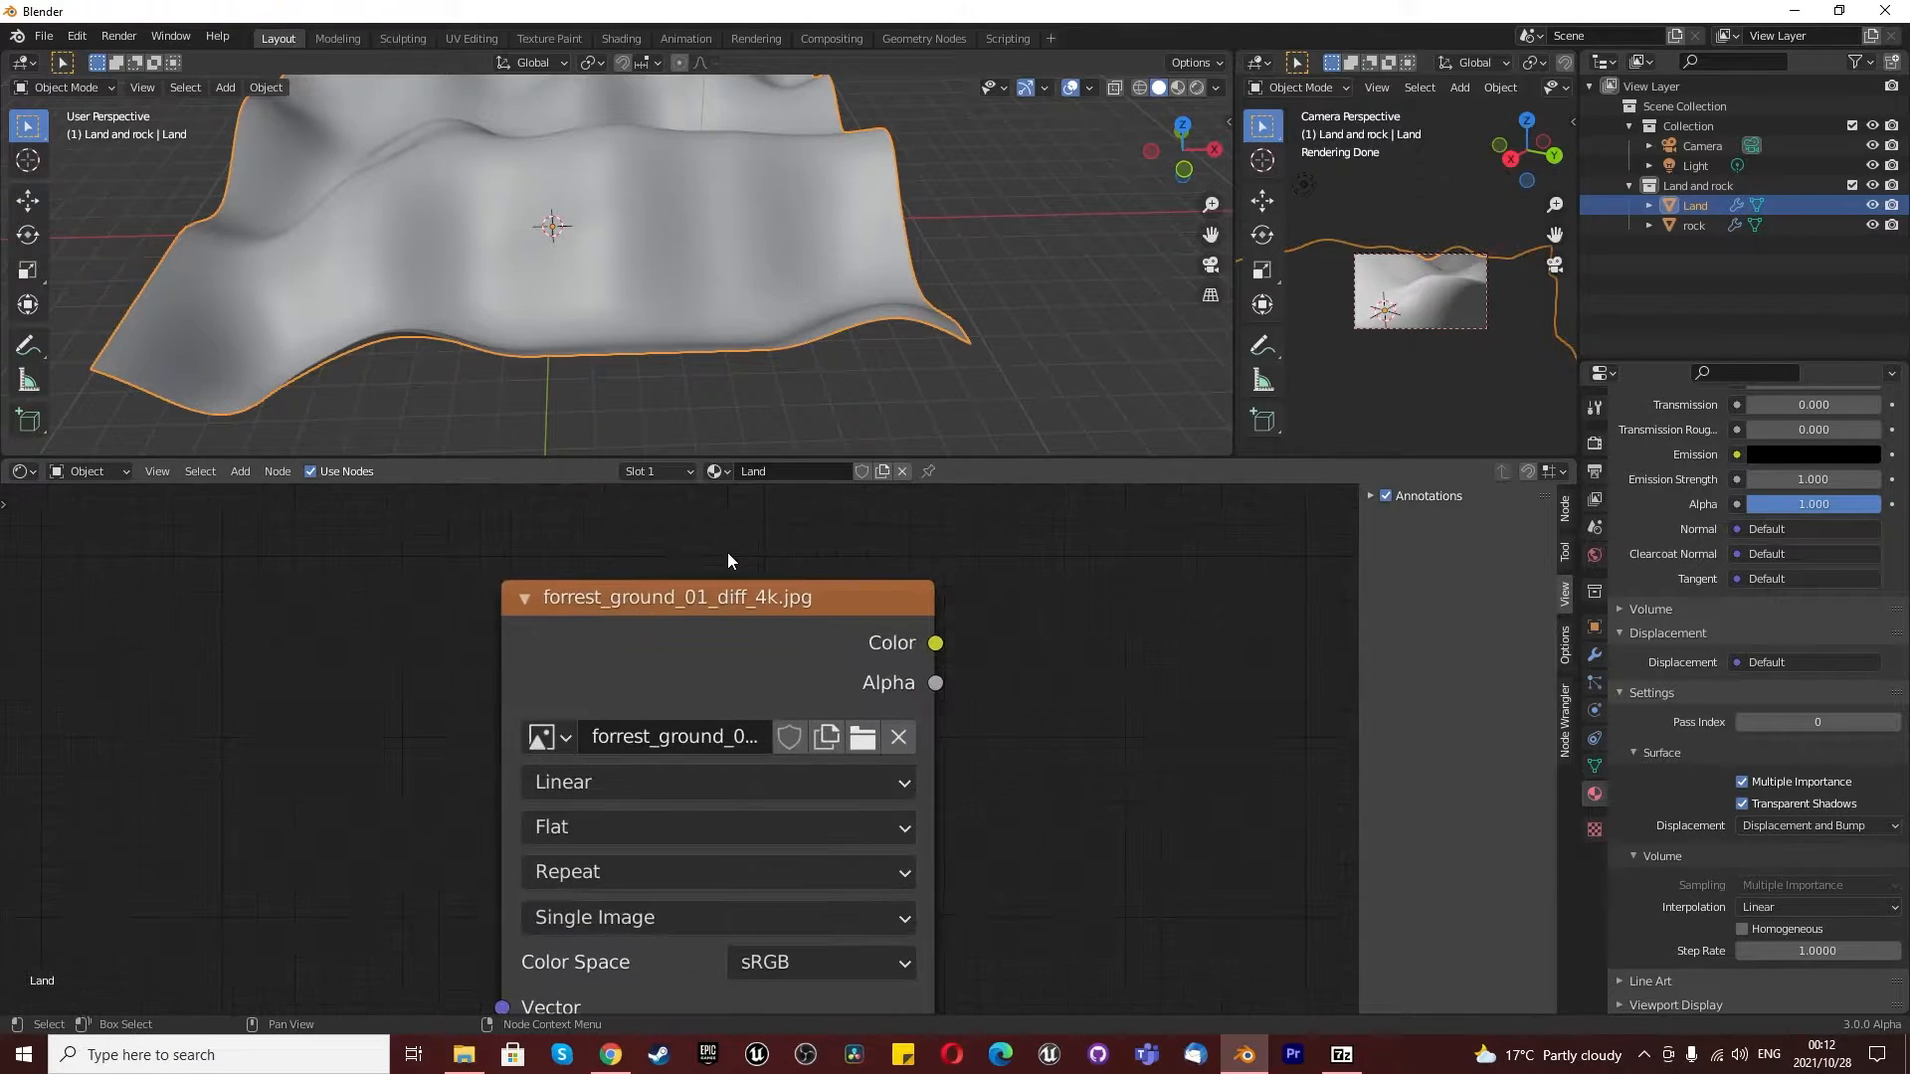
scroll(720, 569, down, 2)
scroll(720, 569, up, 1)
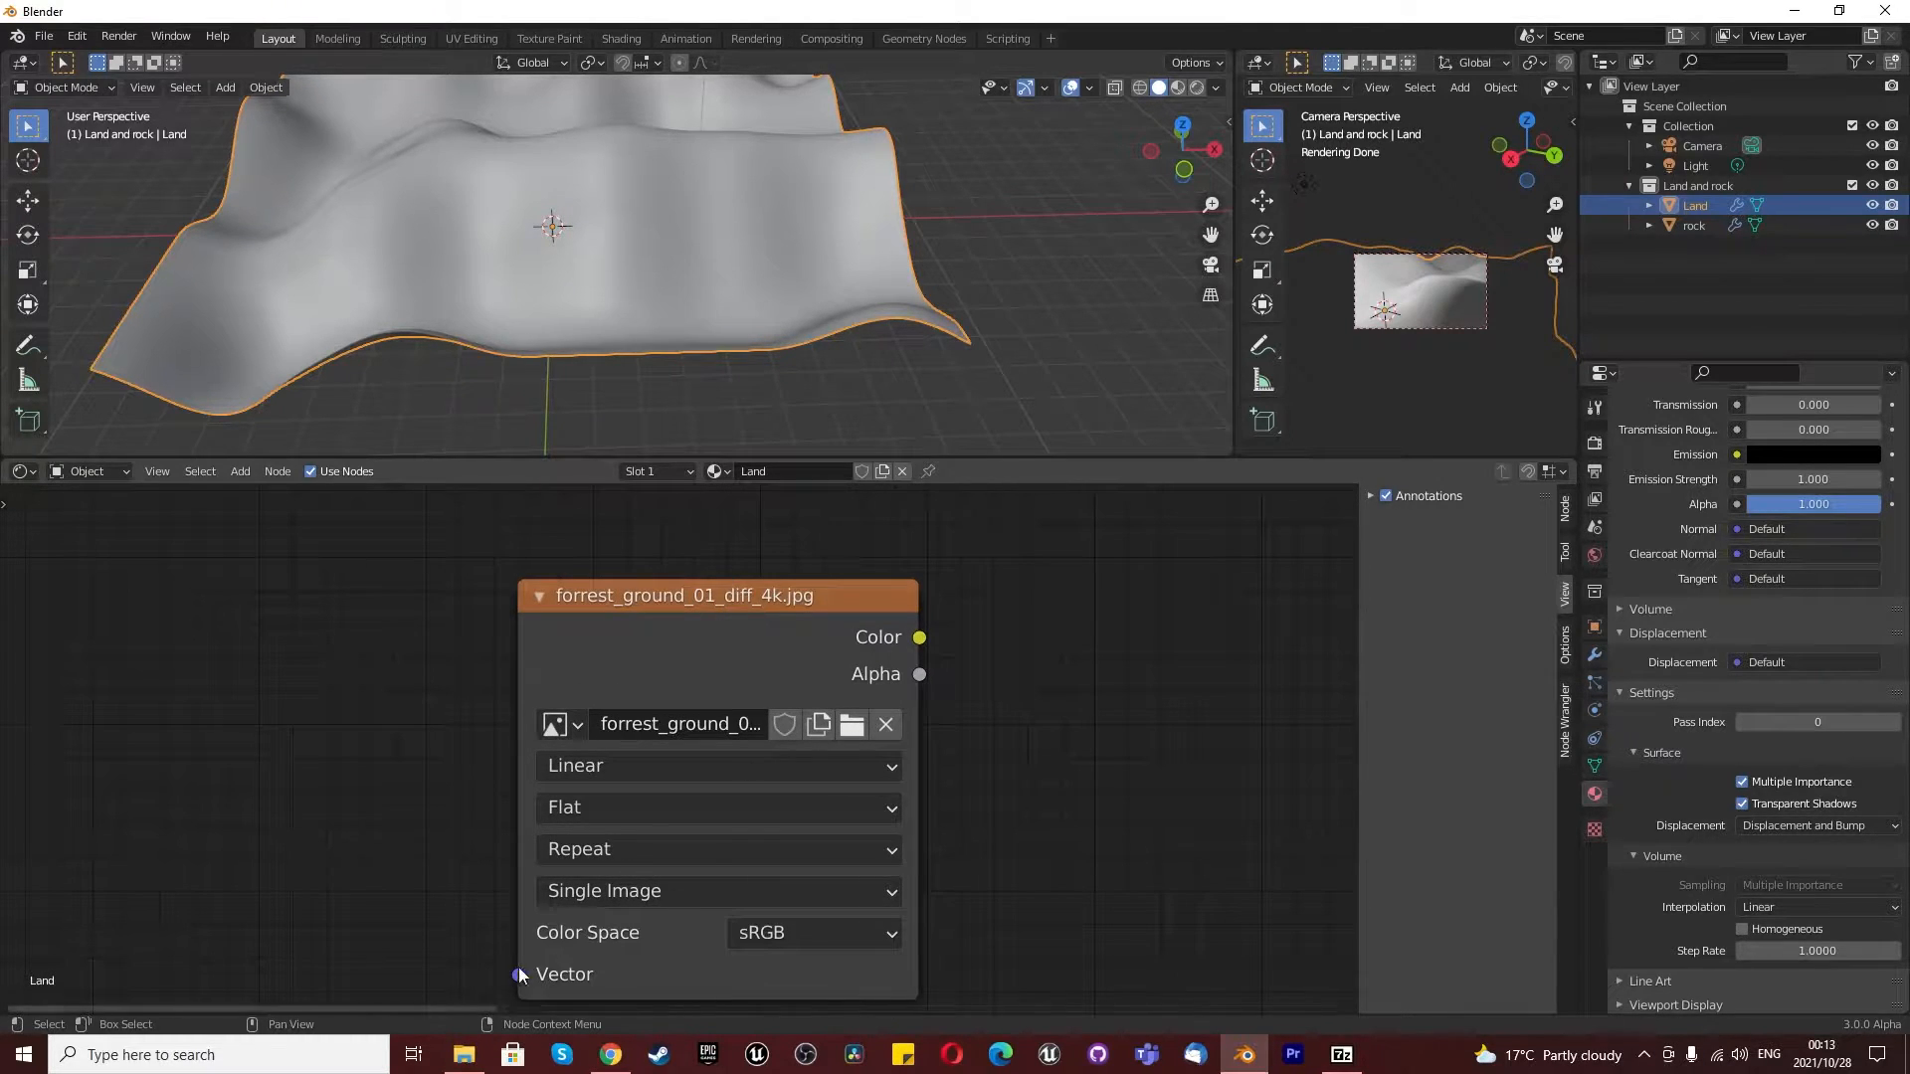
click(464, 1055)
click(1204, 562)
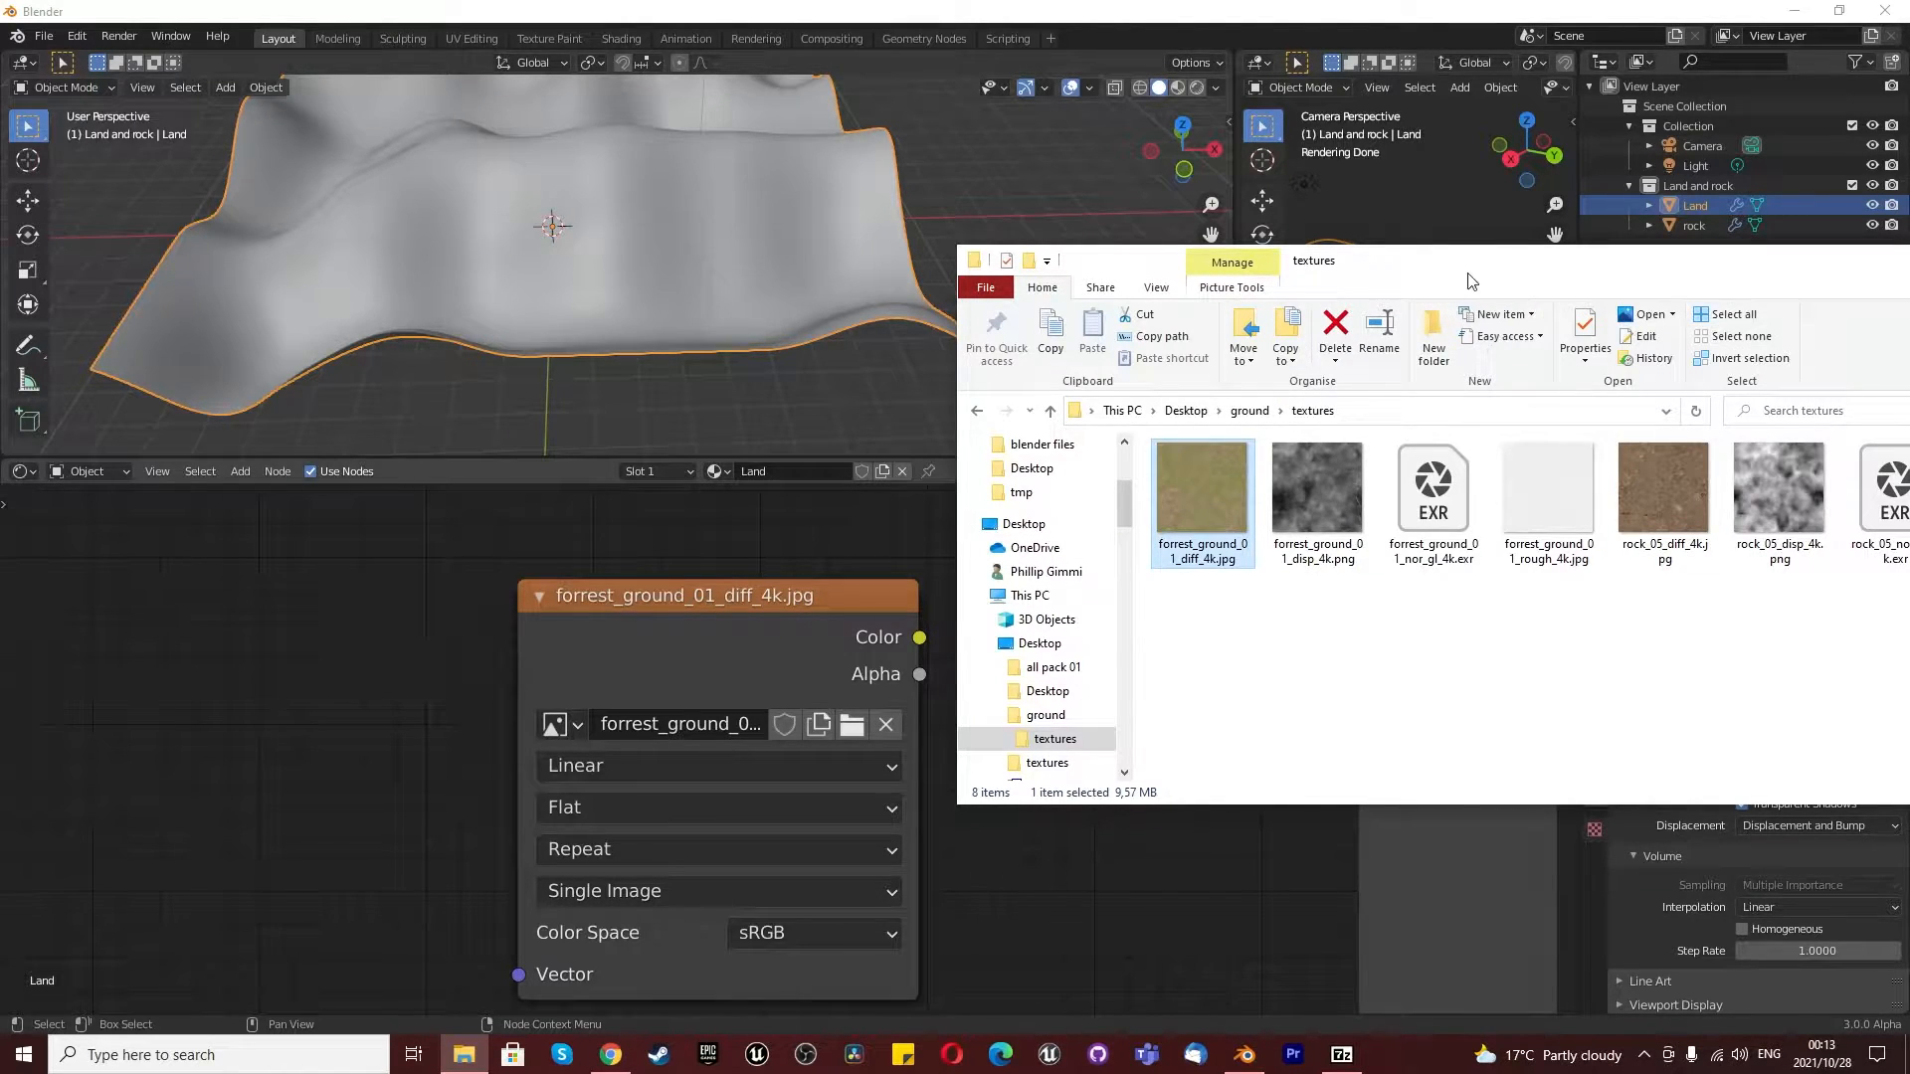
drag(1470, 273, 1909, 636)
scroll(867, 750, down, 6)
scroll(879, 798, up, 2)
scroll(880, 801, down, 2)
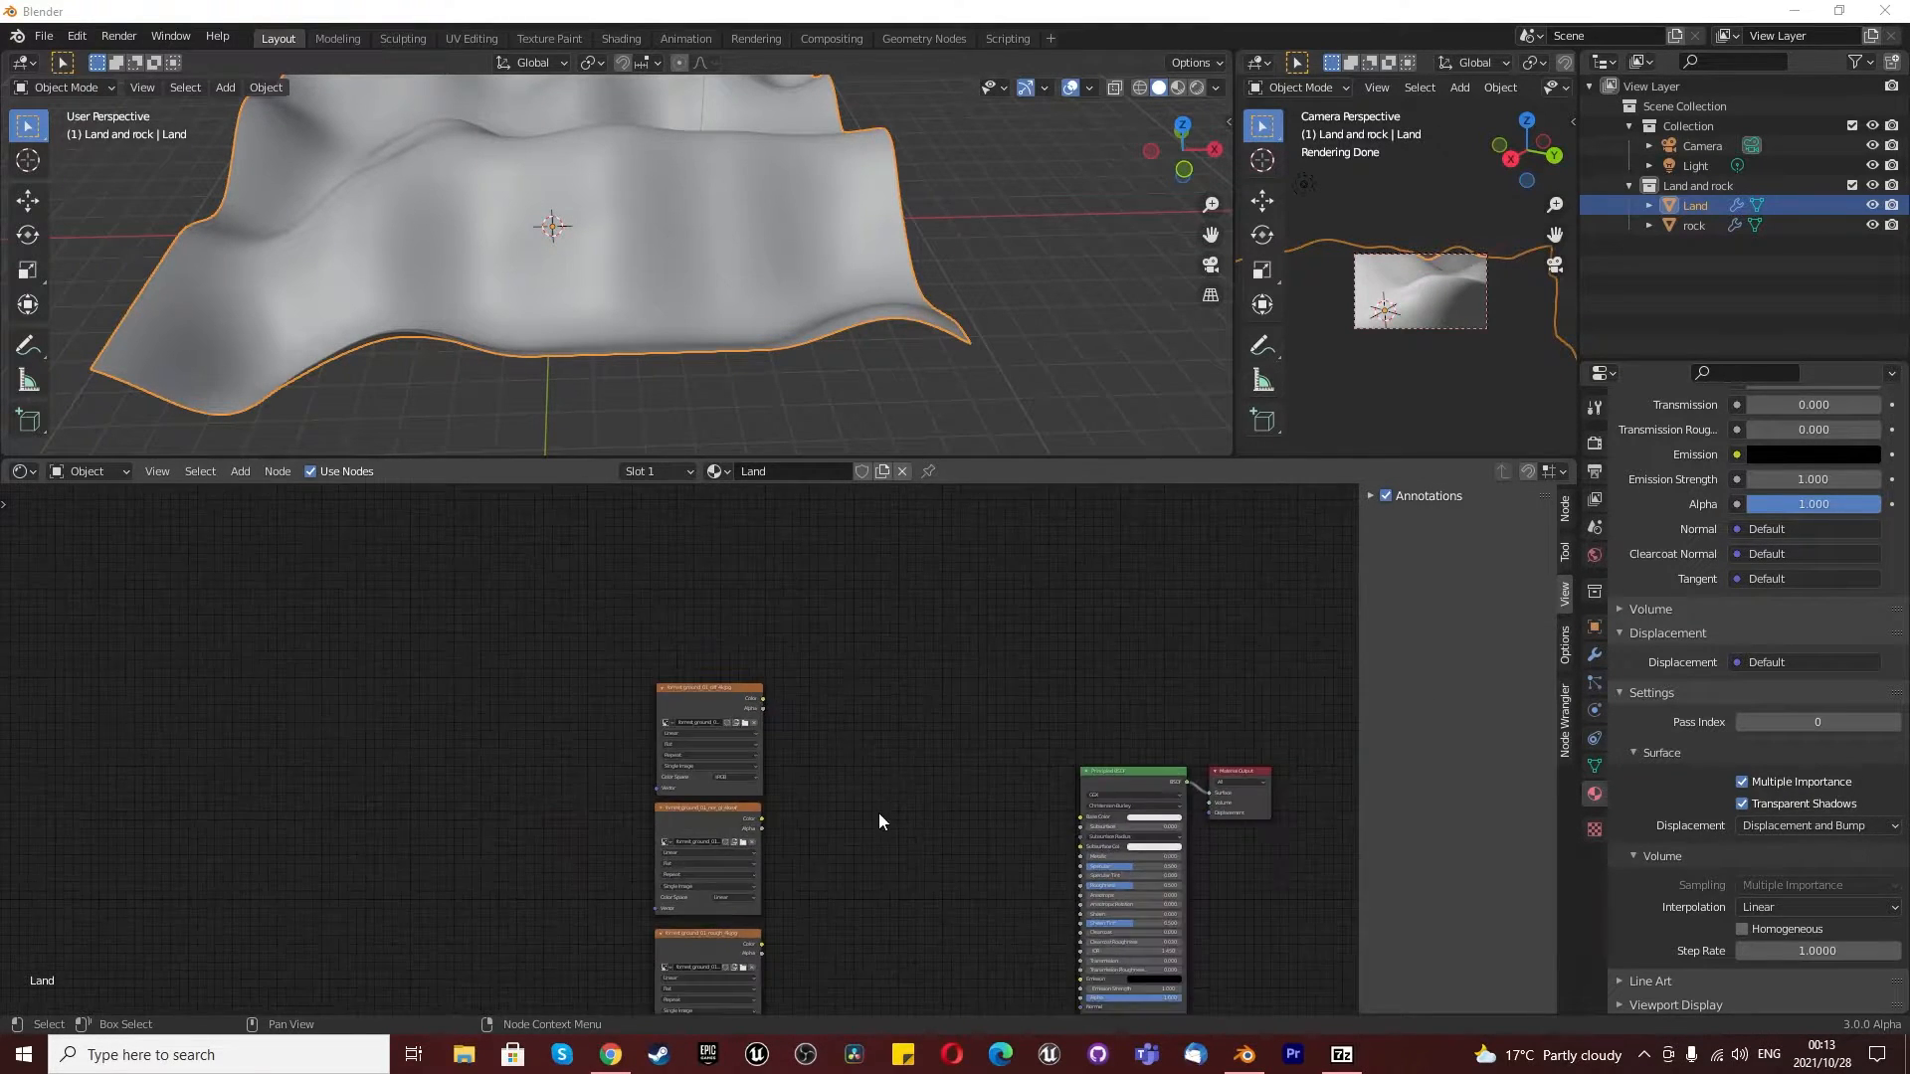
scroll(883, 816, up, 3)
scroll(590, 826, up, 5)
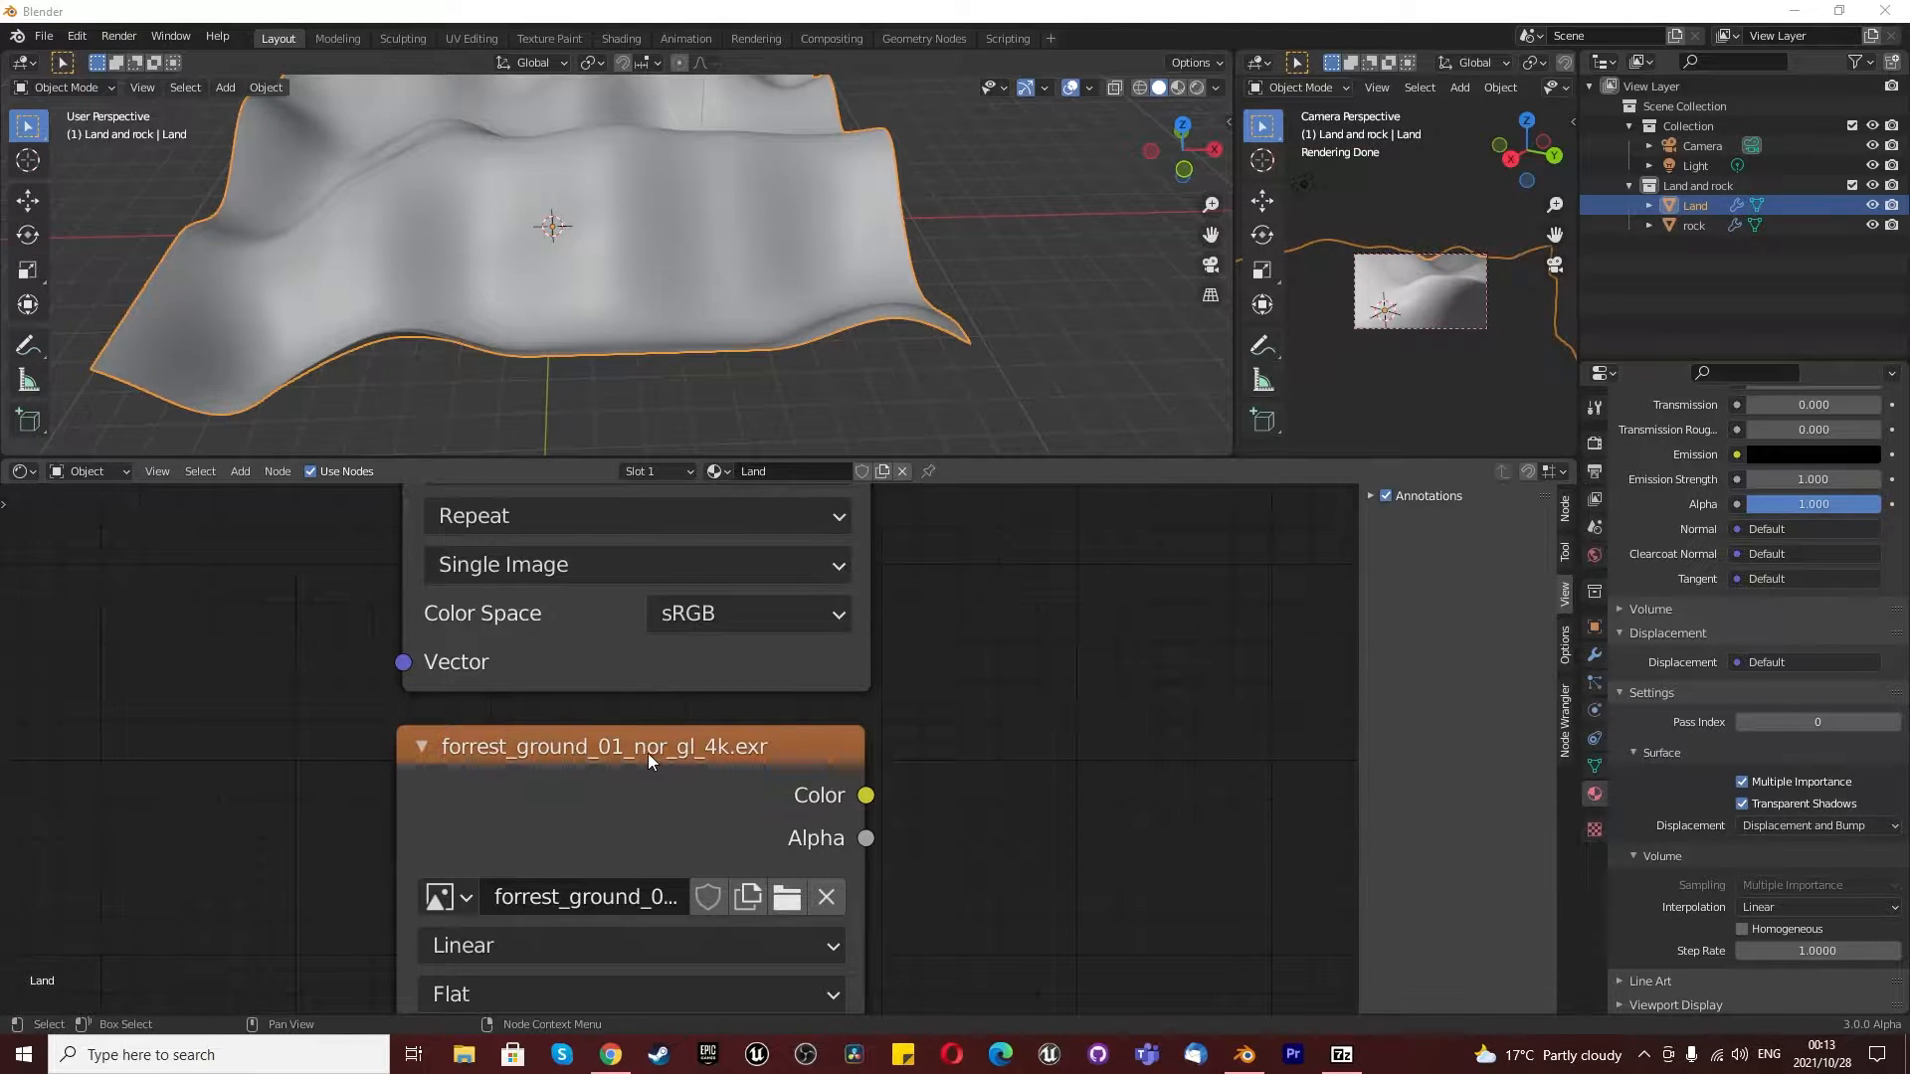
scroll(648, 758, down, 4)
scroll(647, 653, up, 2)
scroll(630, 575, down, 3)
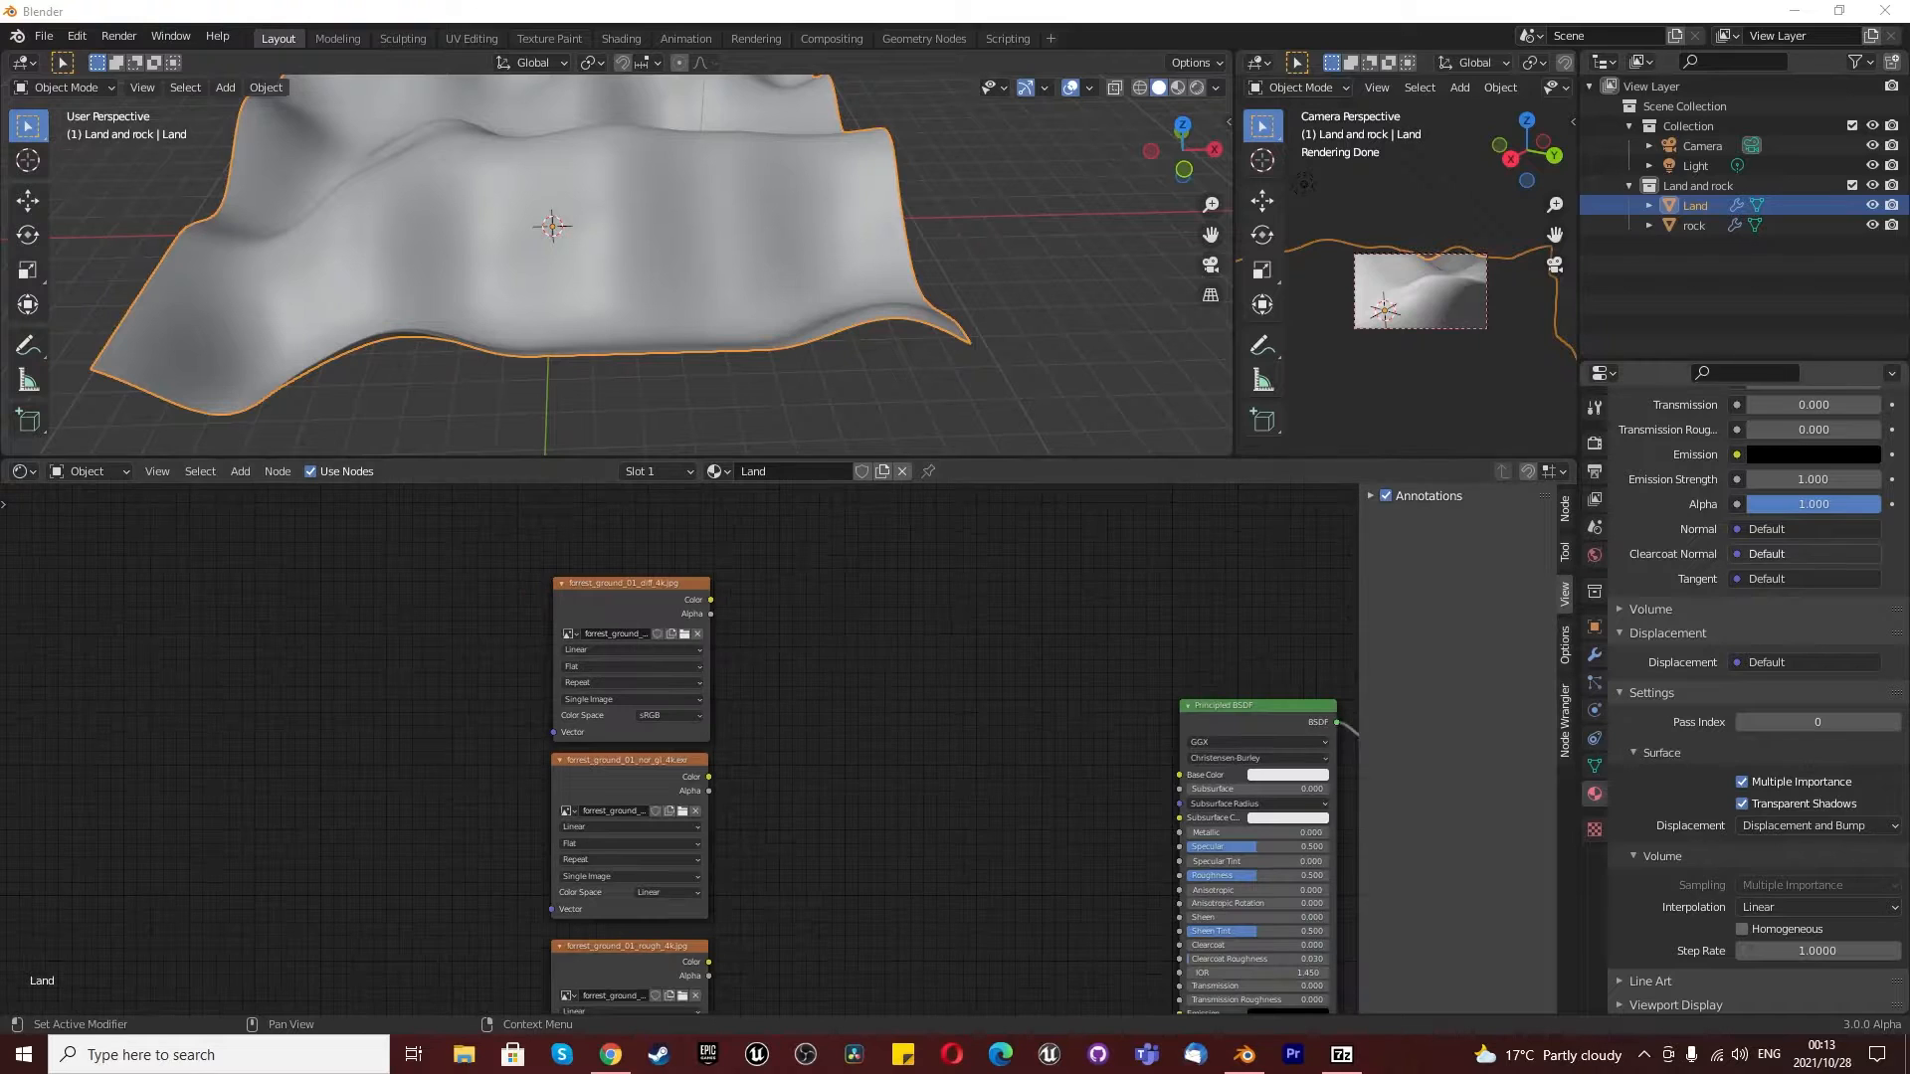
scroll(596, 825, up, 4)
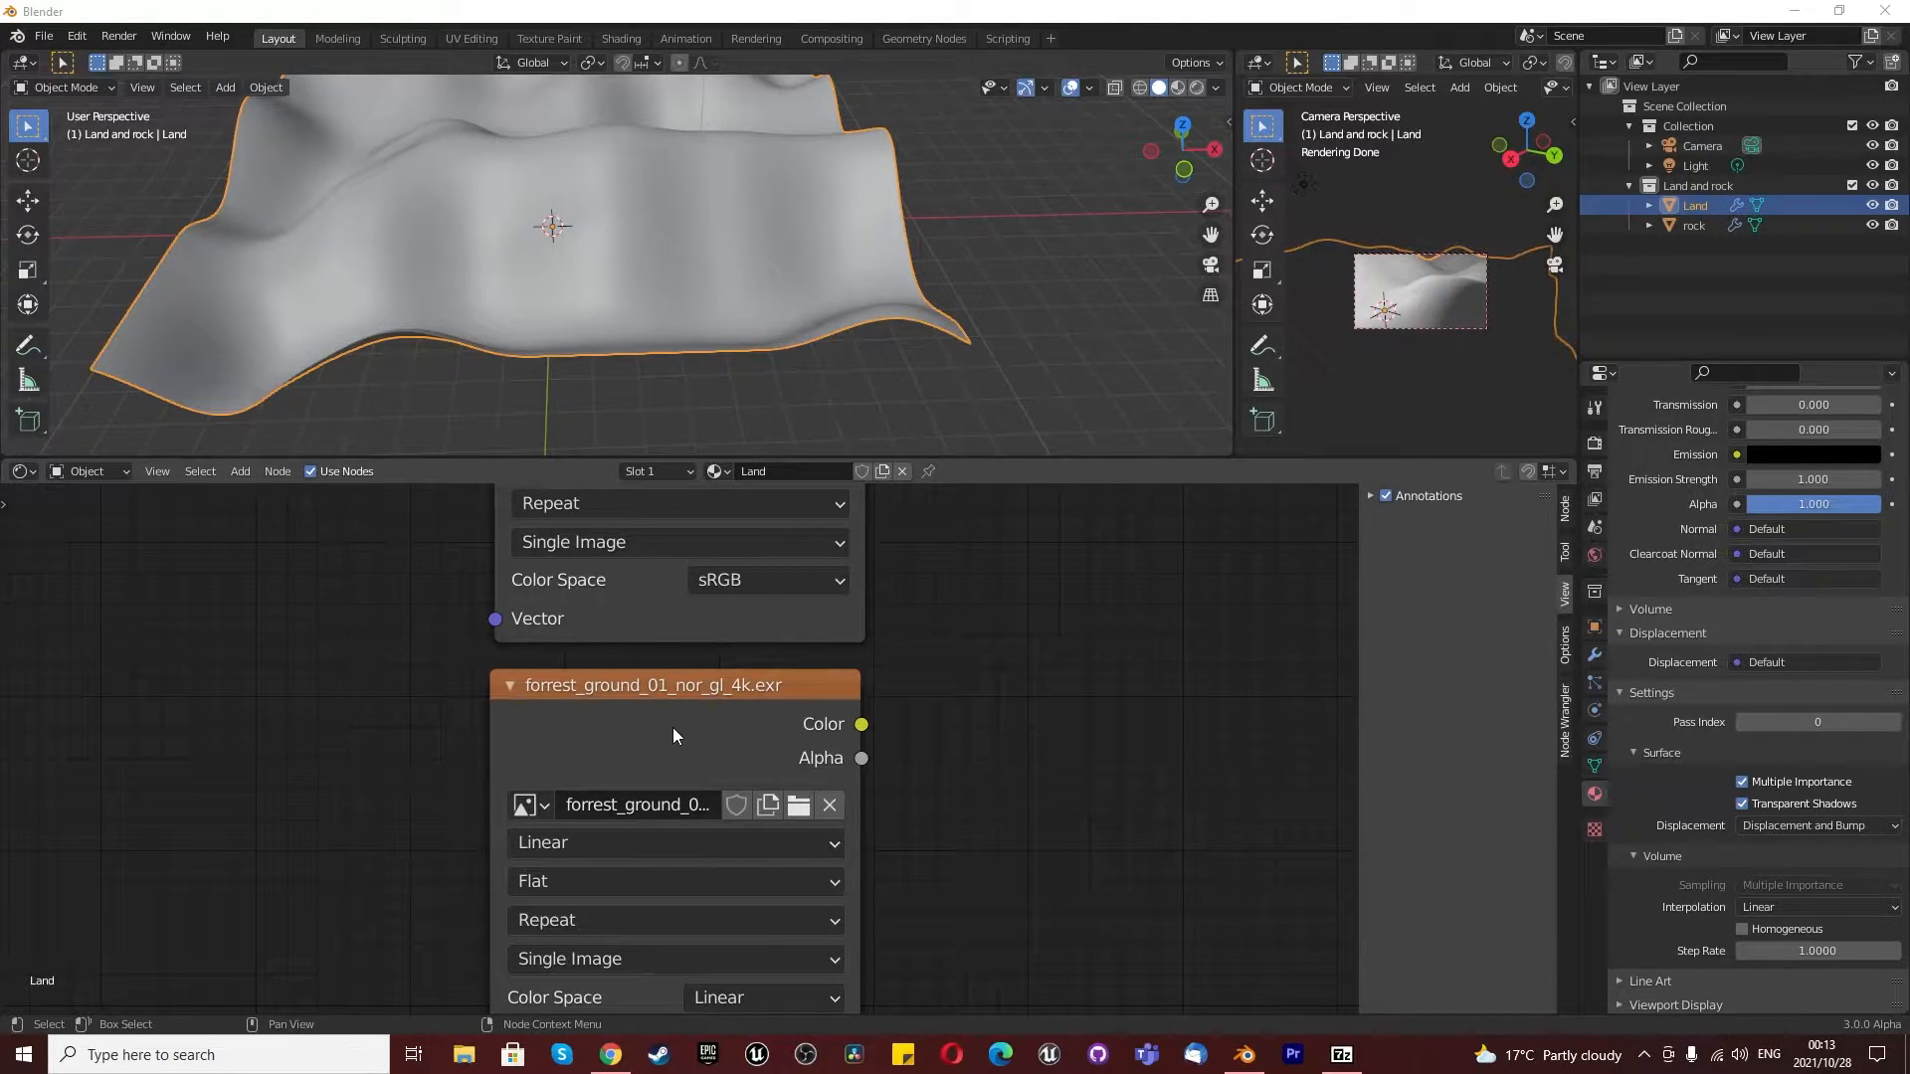
scroll(672, 733, down, 6)
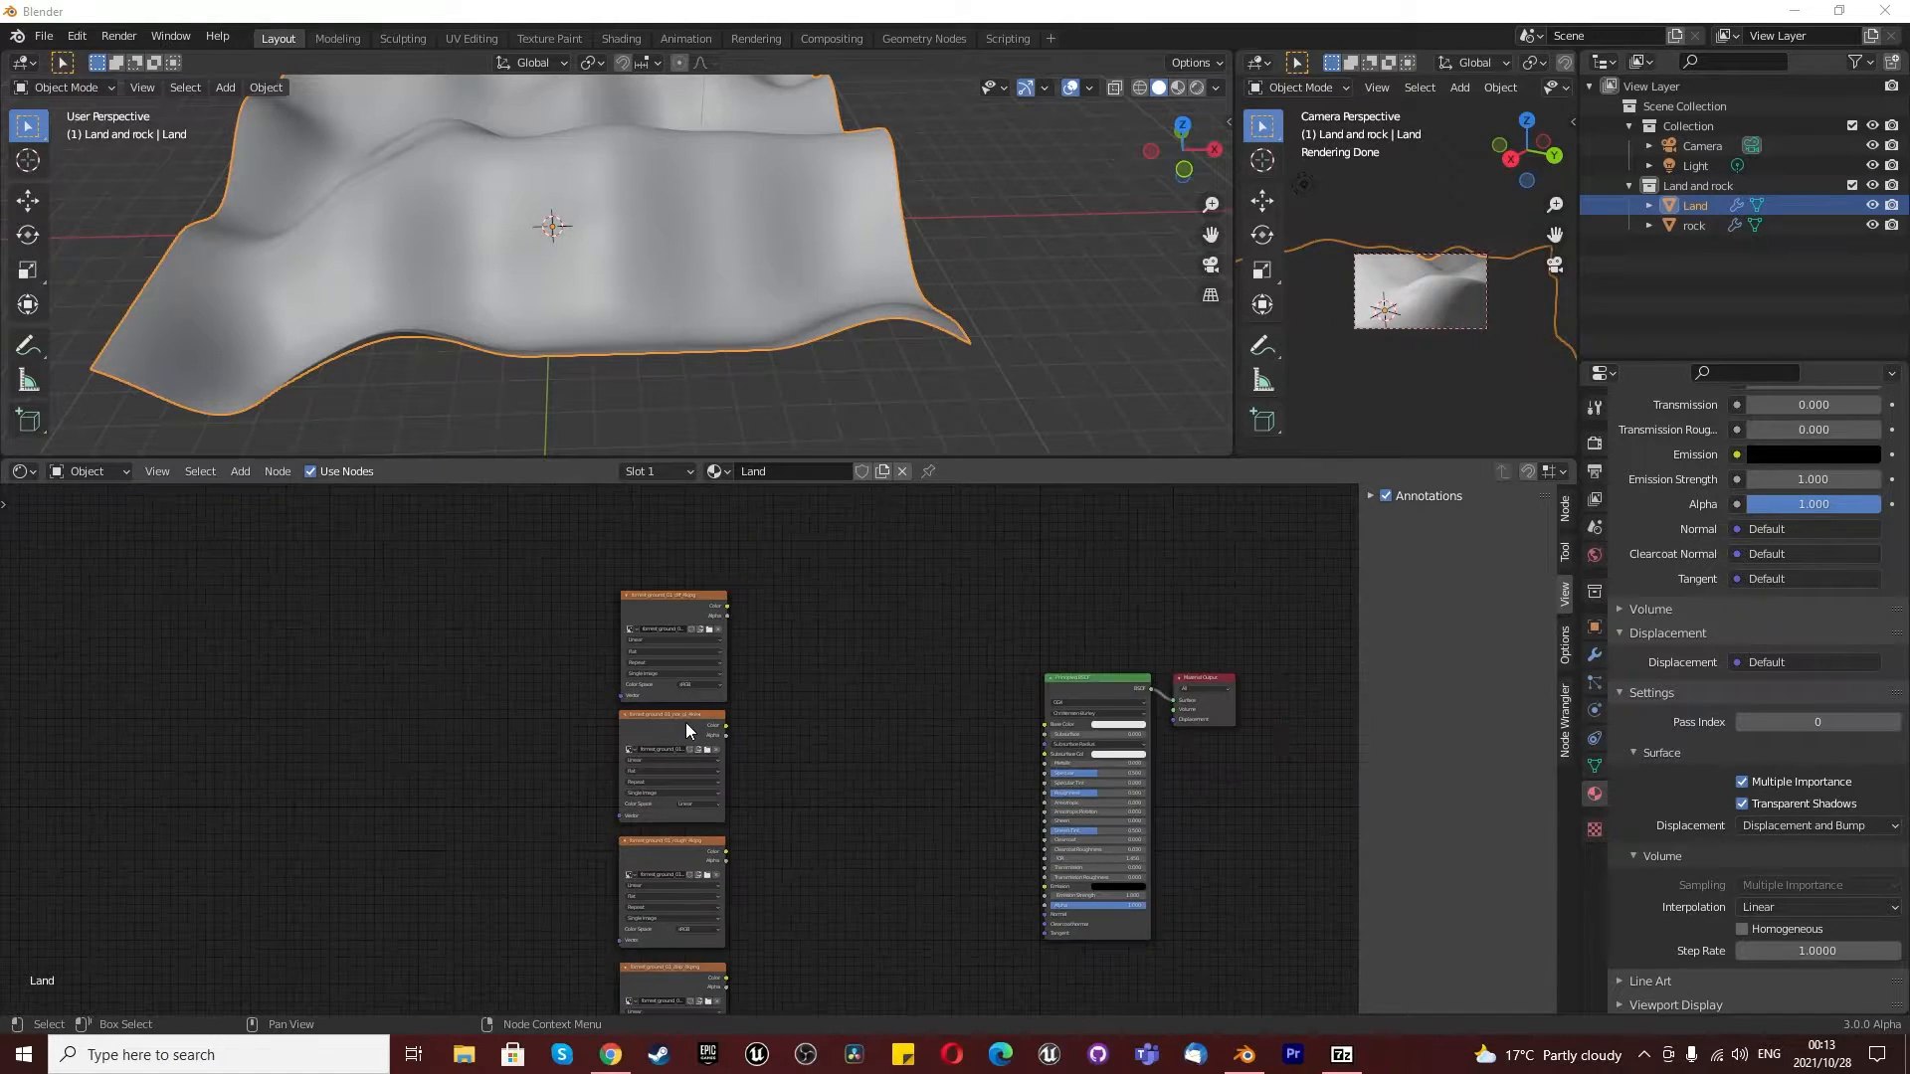
scroll(686, 729, up, 1)
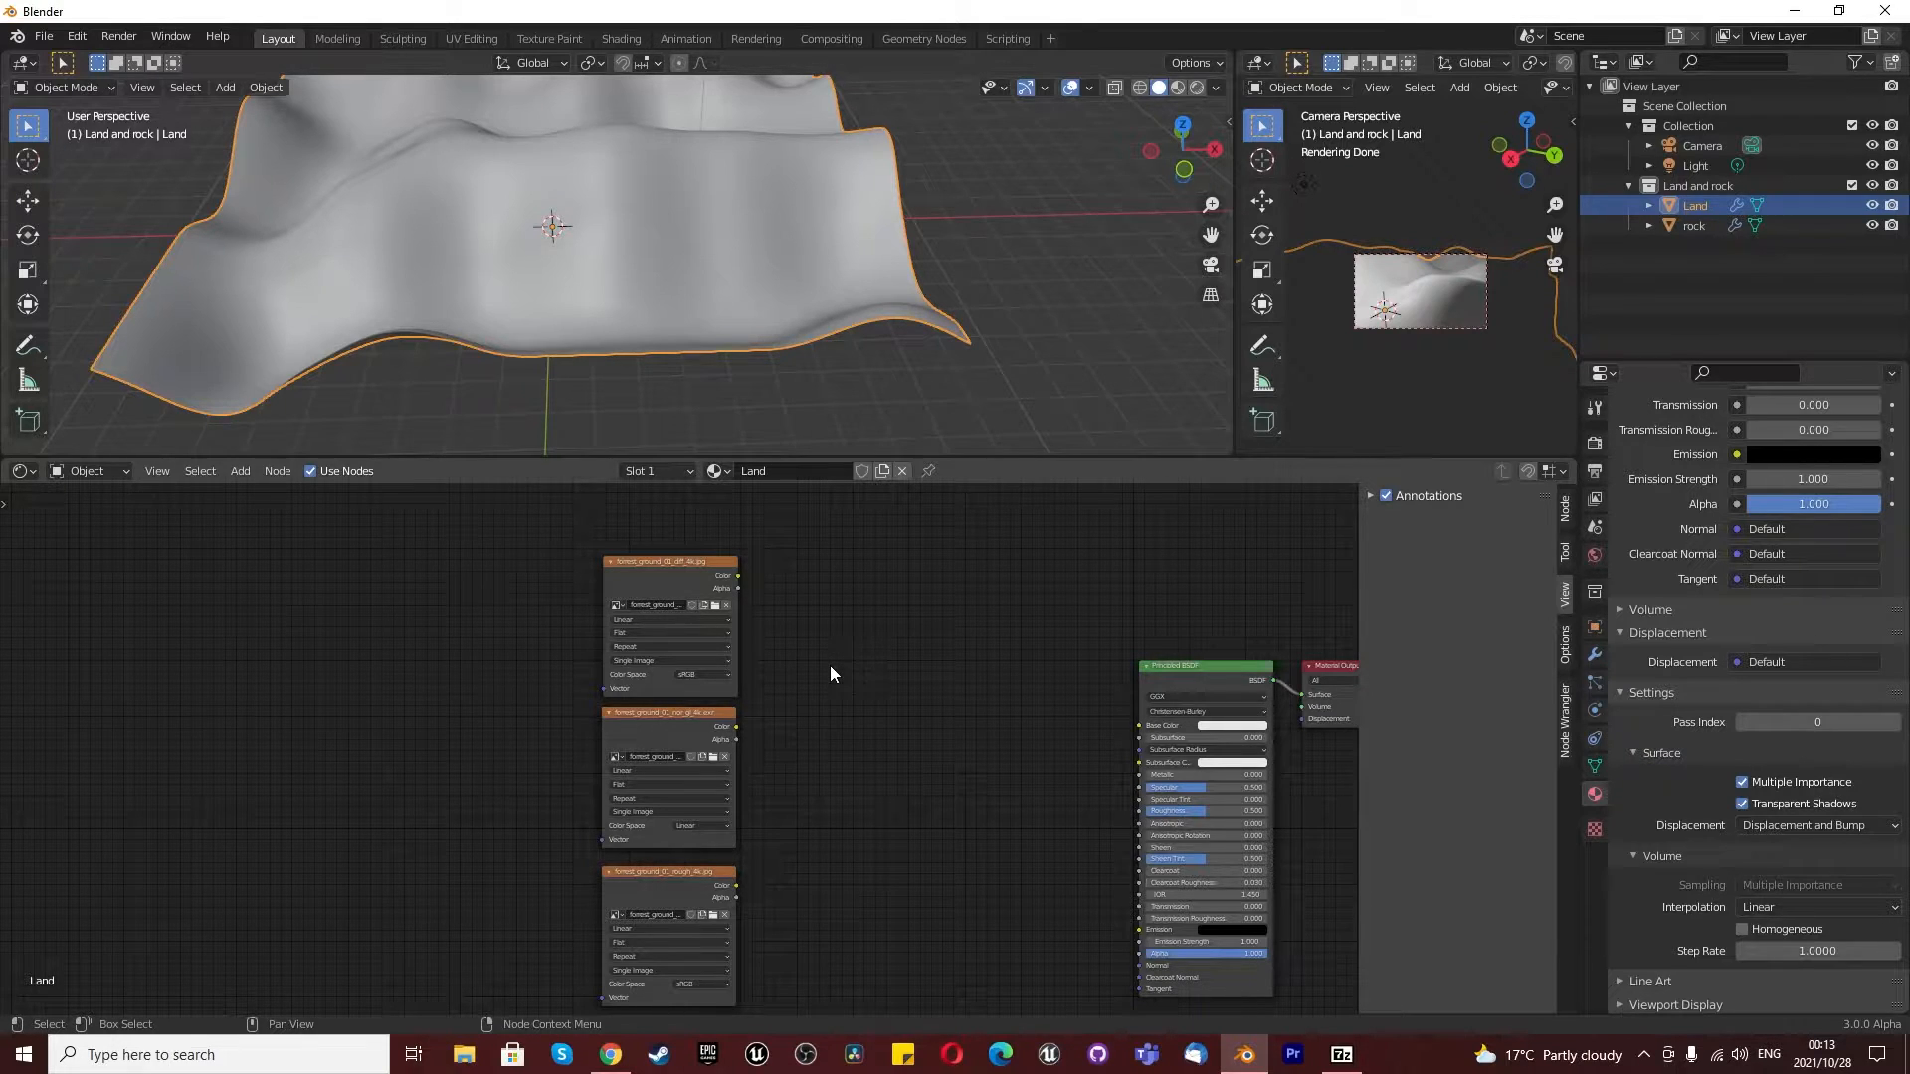
- Add a MixRGB node before the Principled BSDF and connect its color output to Base Color
key(shift+a)
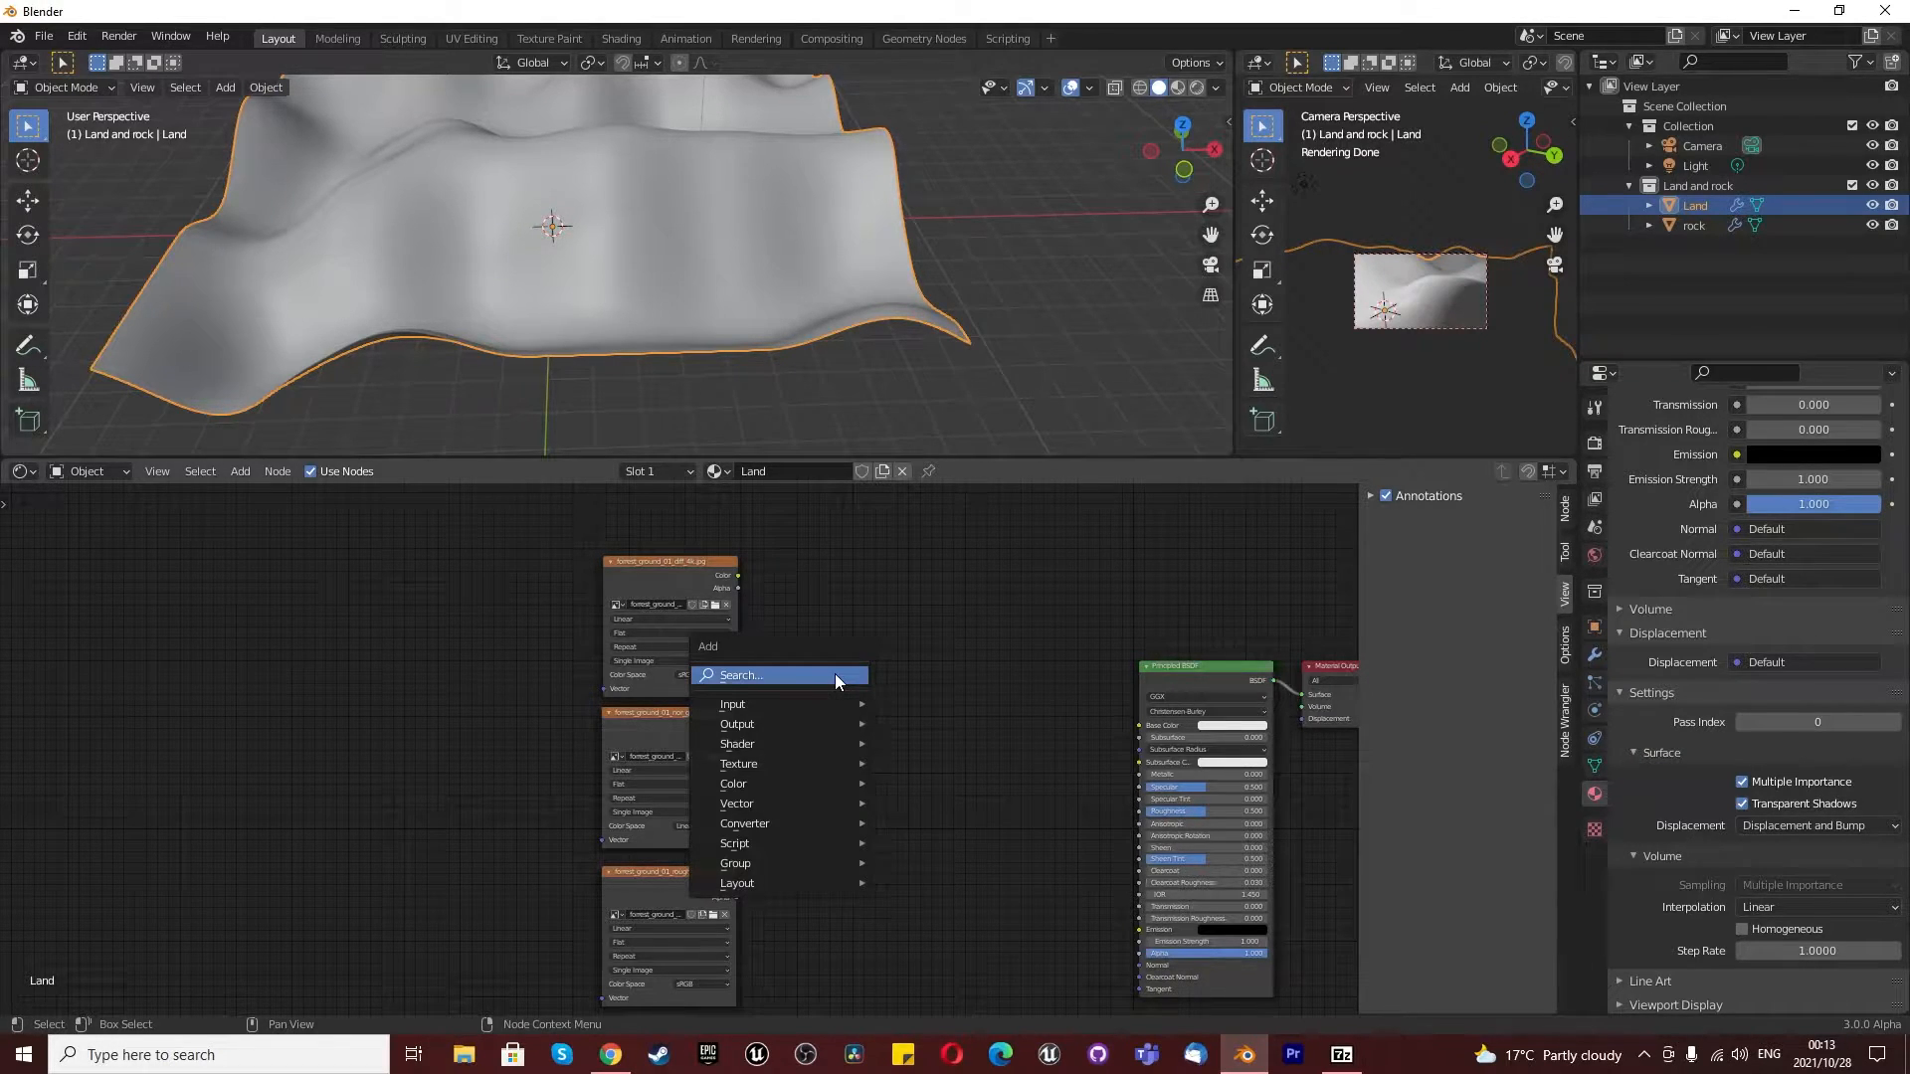
click(834, 674)
text(mix)
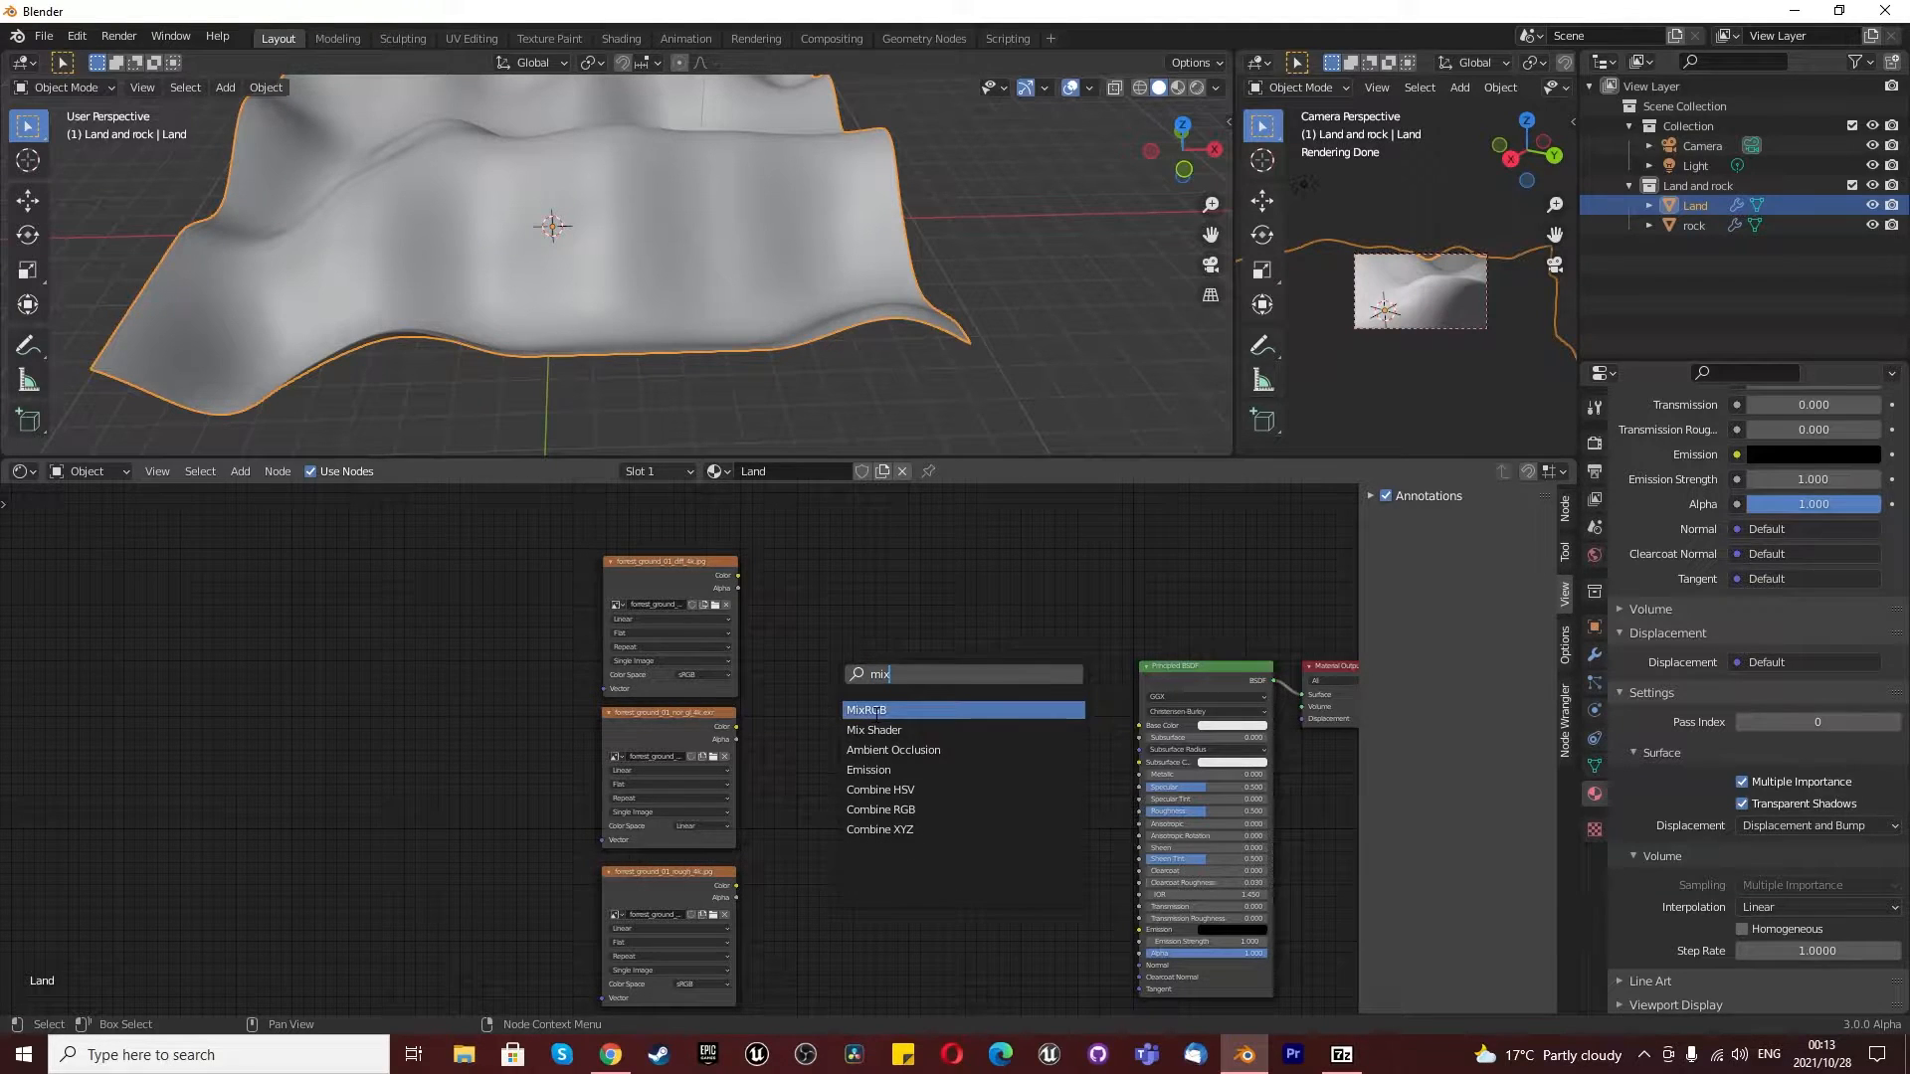
click(867, 709)
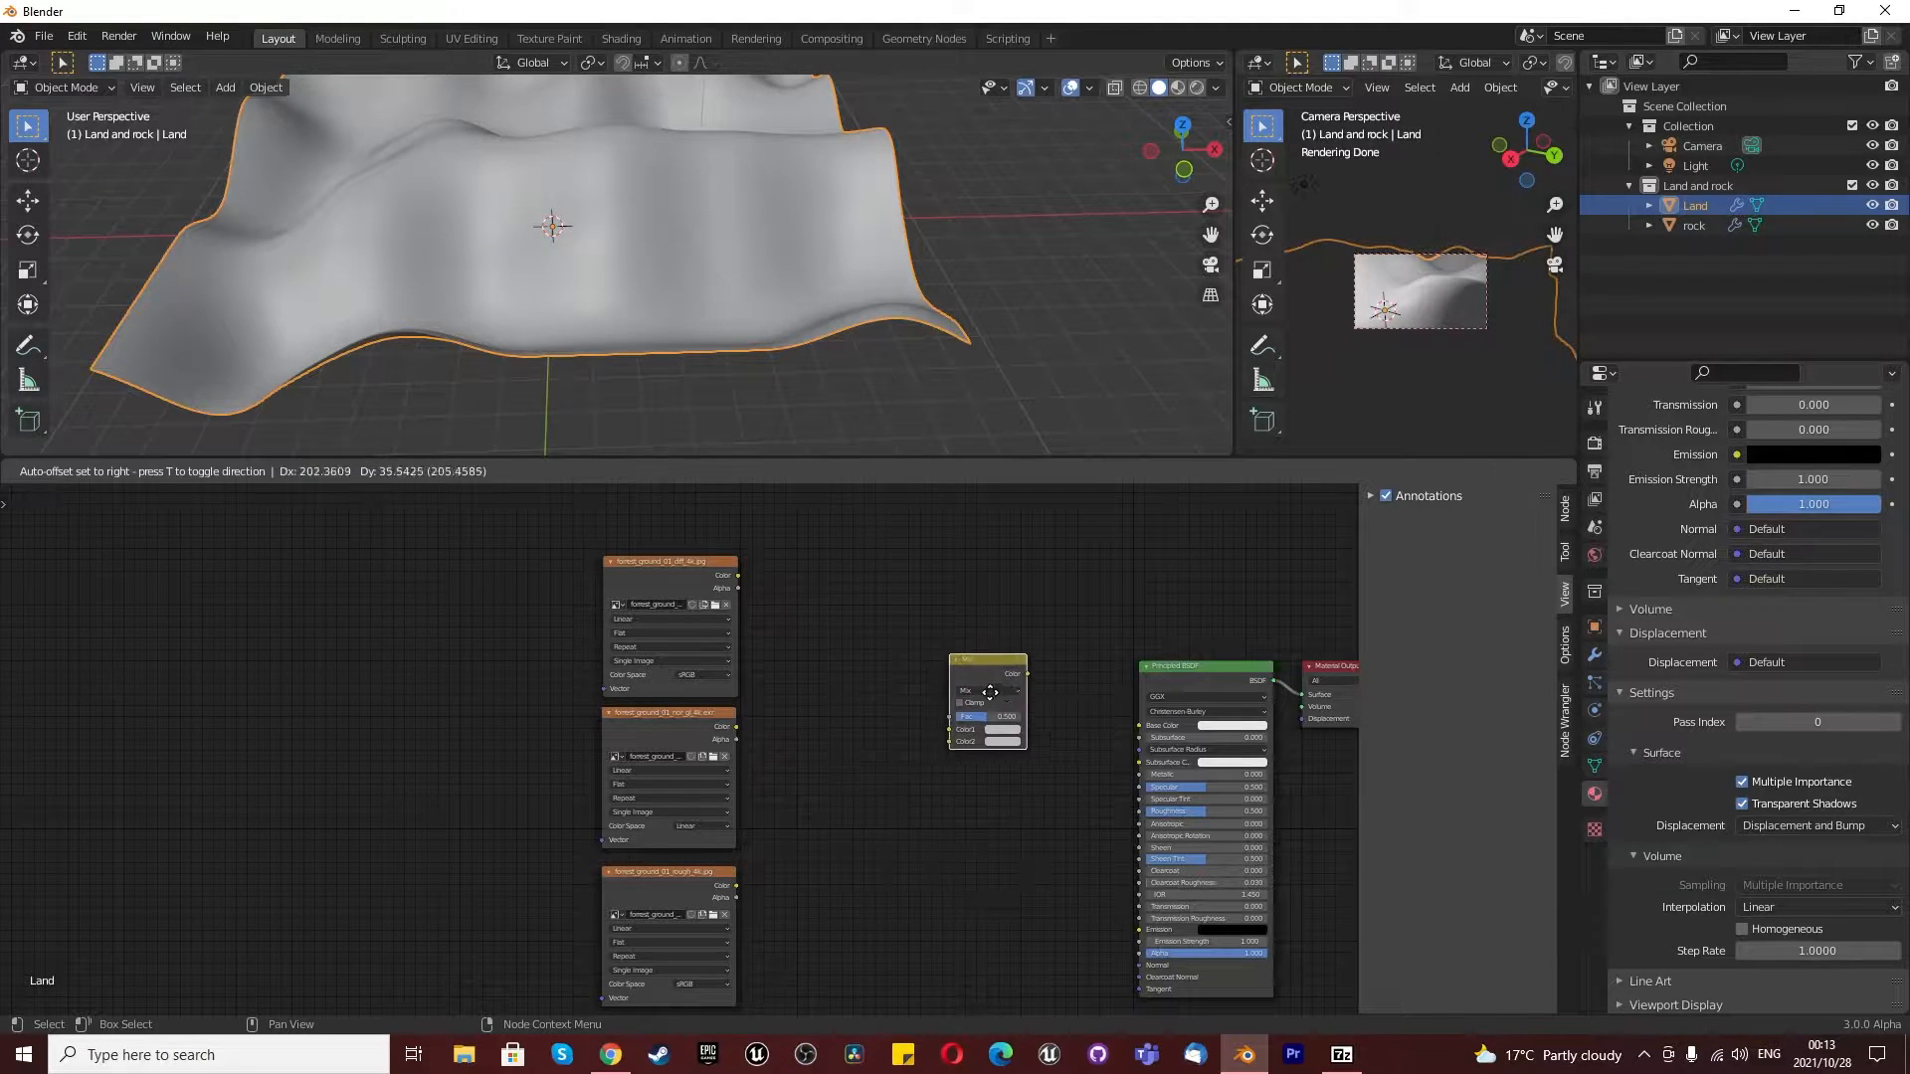
click(967, 707)
scroll(1030, 707, up, 3)
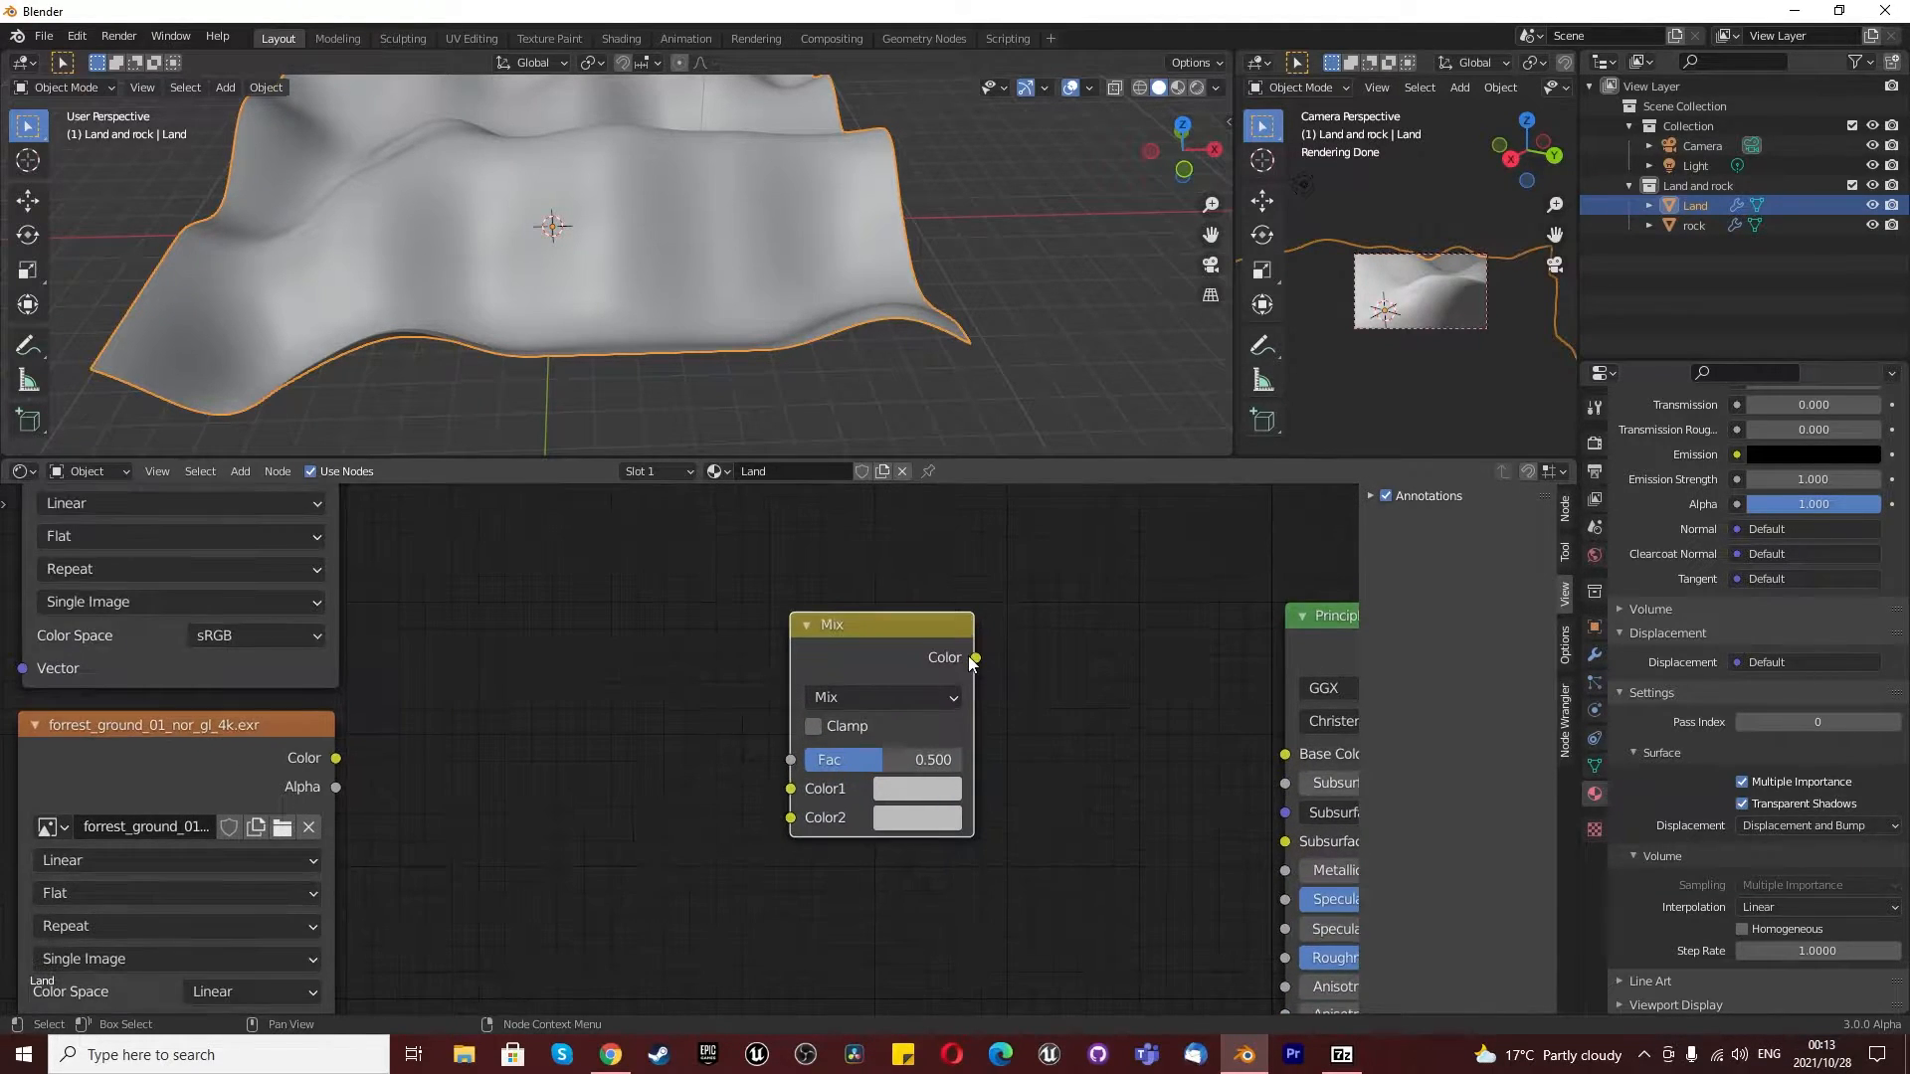
drag(976, 658, 1140, 759)
drag(973, 658, 1285, 753)
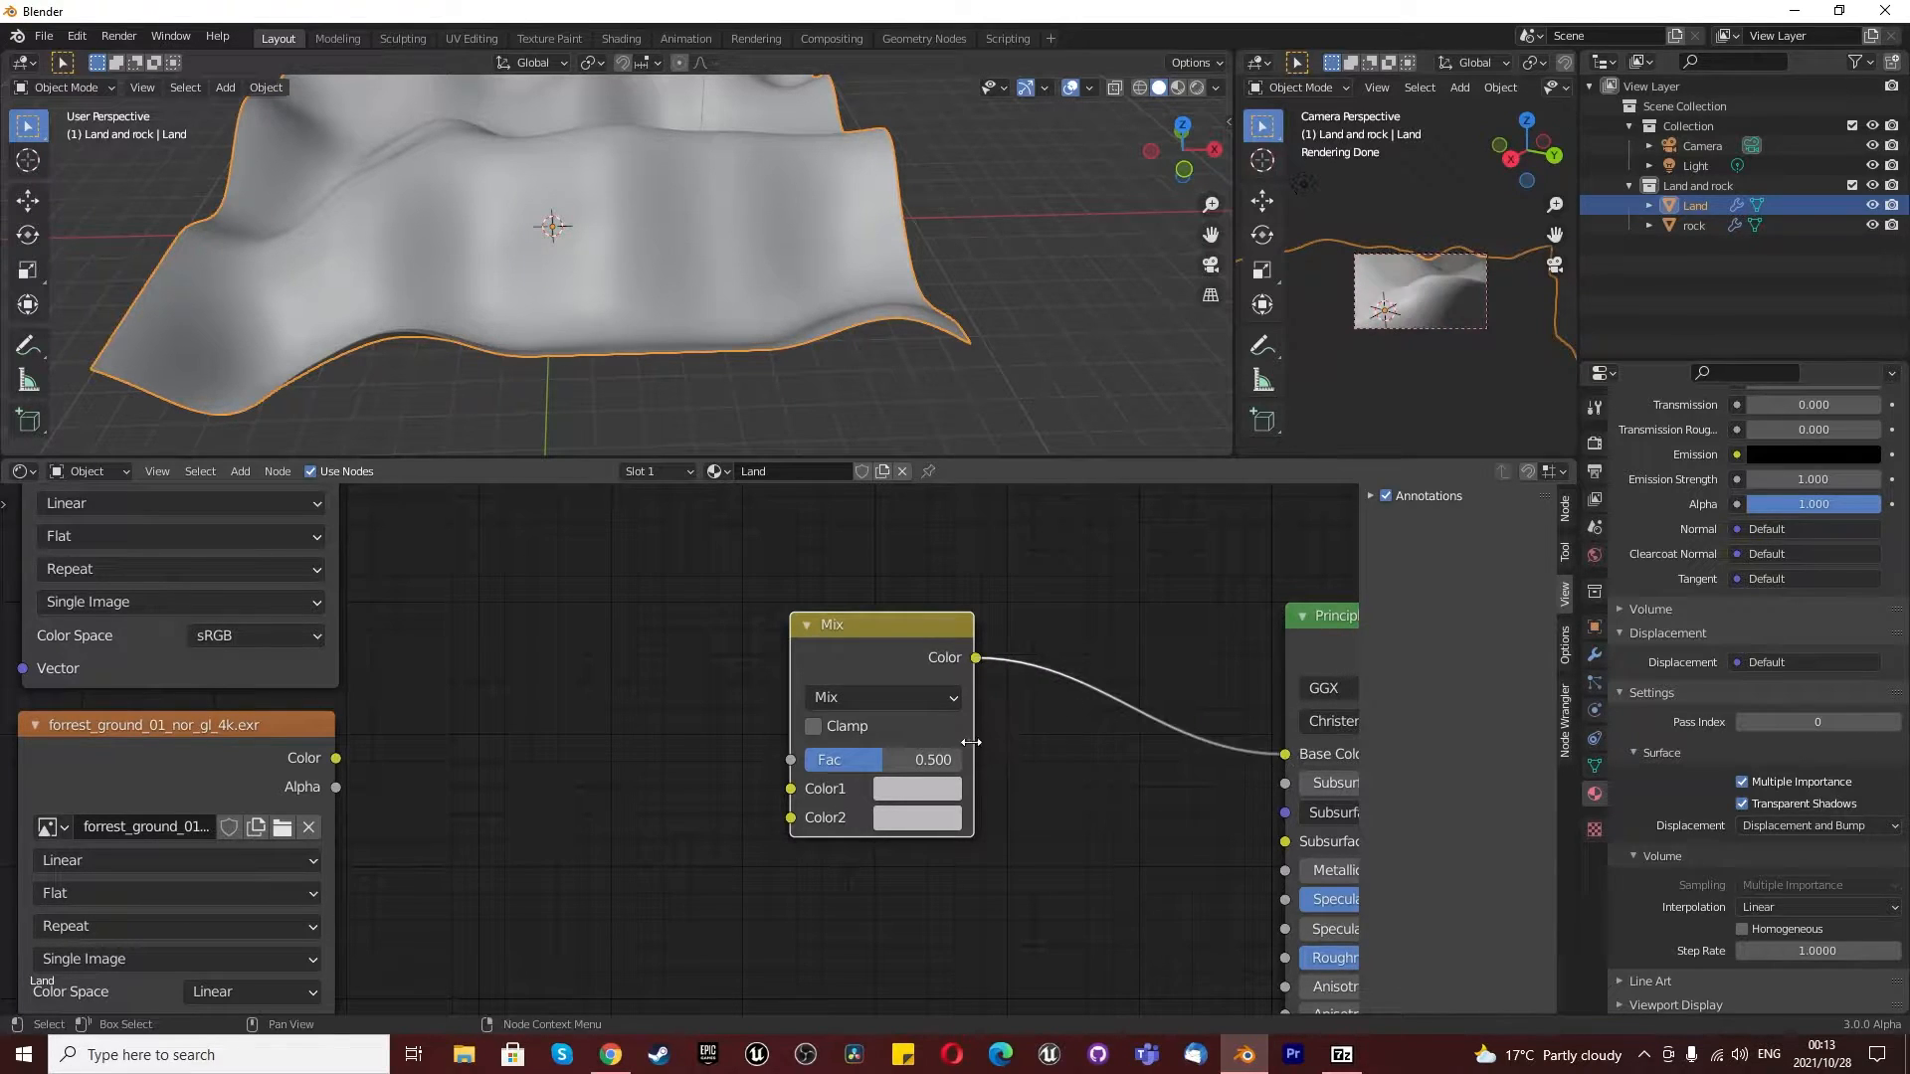
- Set the mix node's blending mode to Multiply and feed the diffuse map into Color1 and the normal map into Color2
click(917, 701)
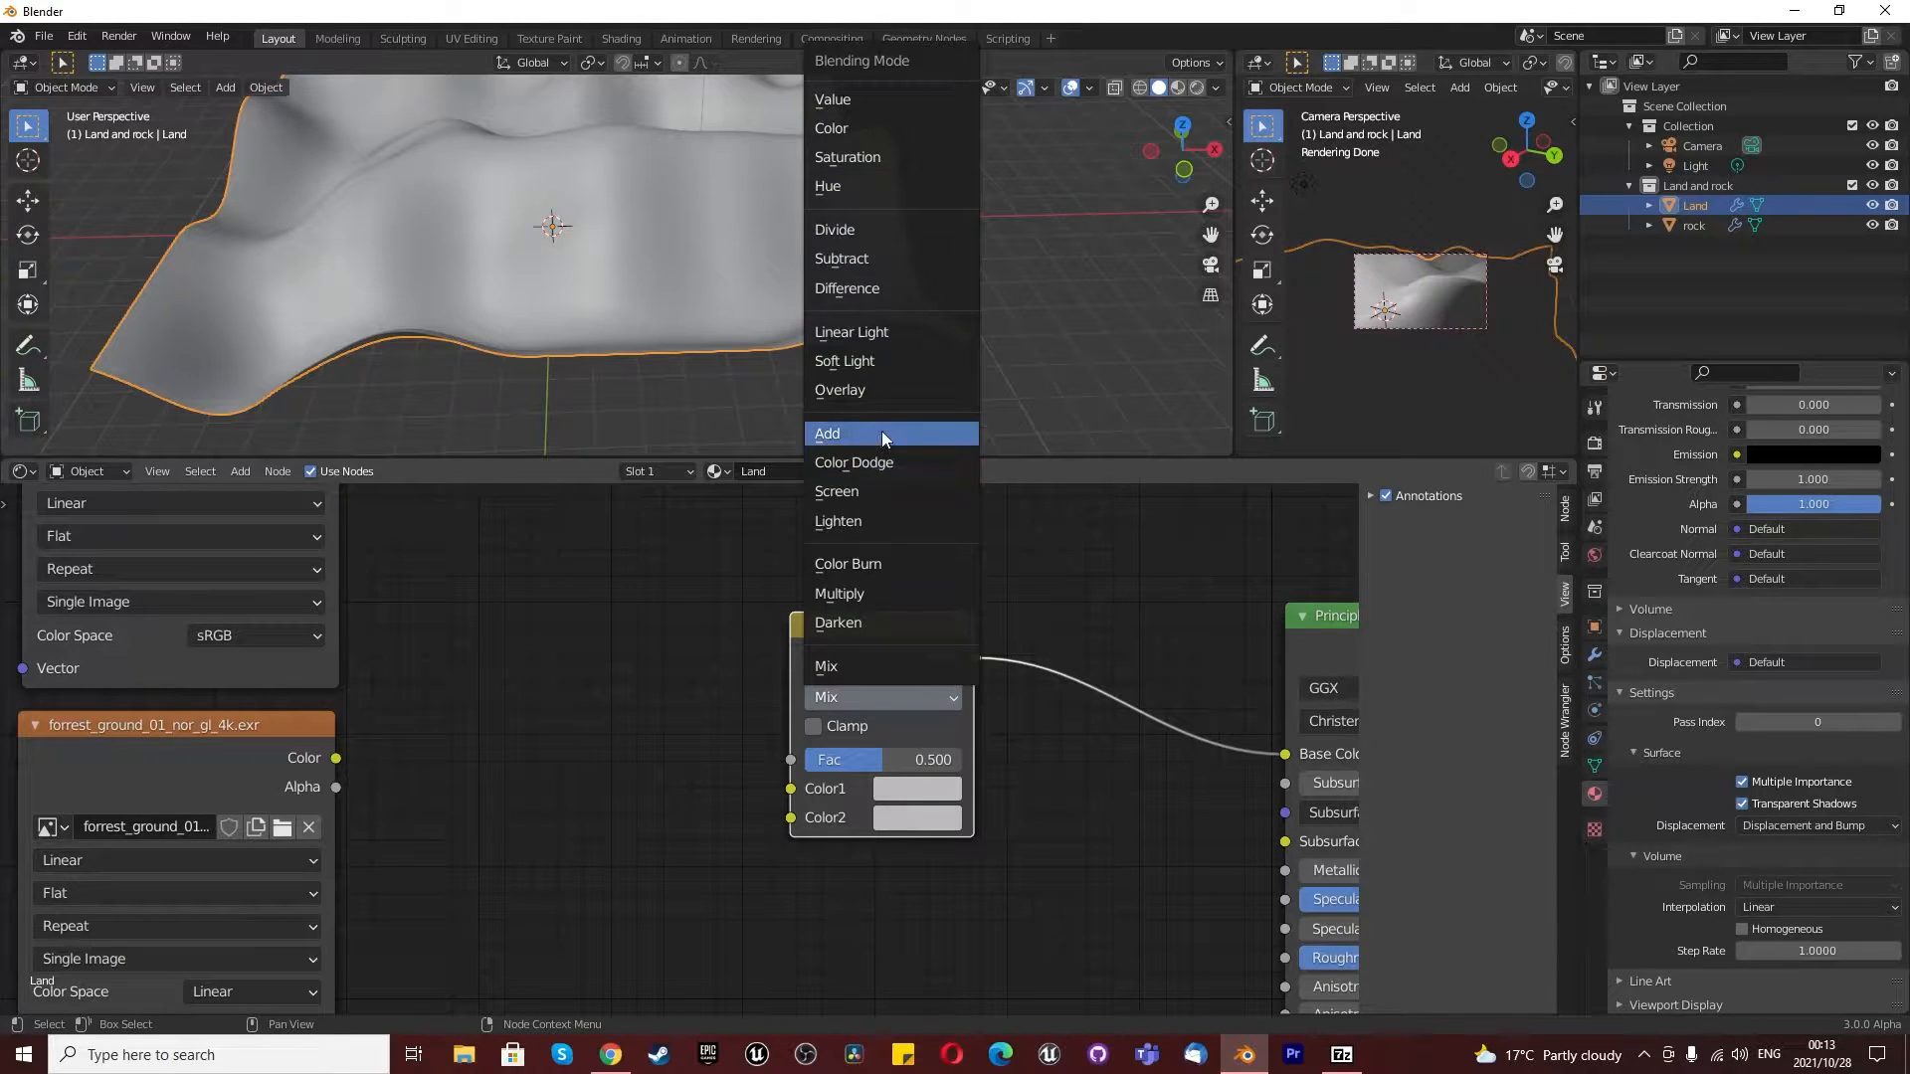
click(872, 599)
scroll(886, 780, down, 5)
scroll(587, 712, up, 3)
scroll(570, 705, down, 2)
drag(518, 548, 801, 791)
drag(517, 771, 807, 810)
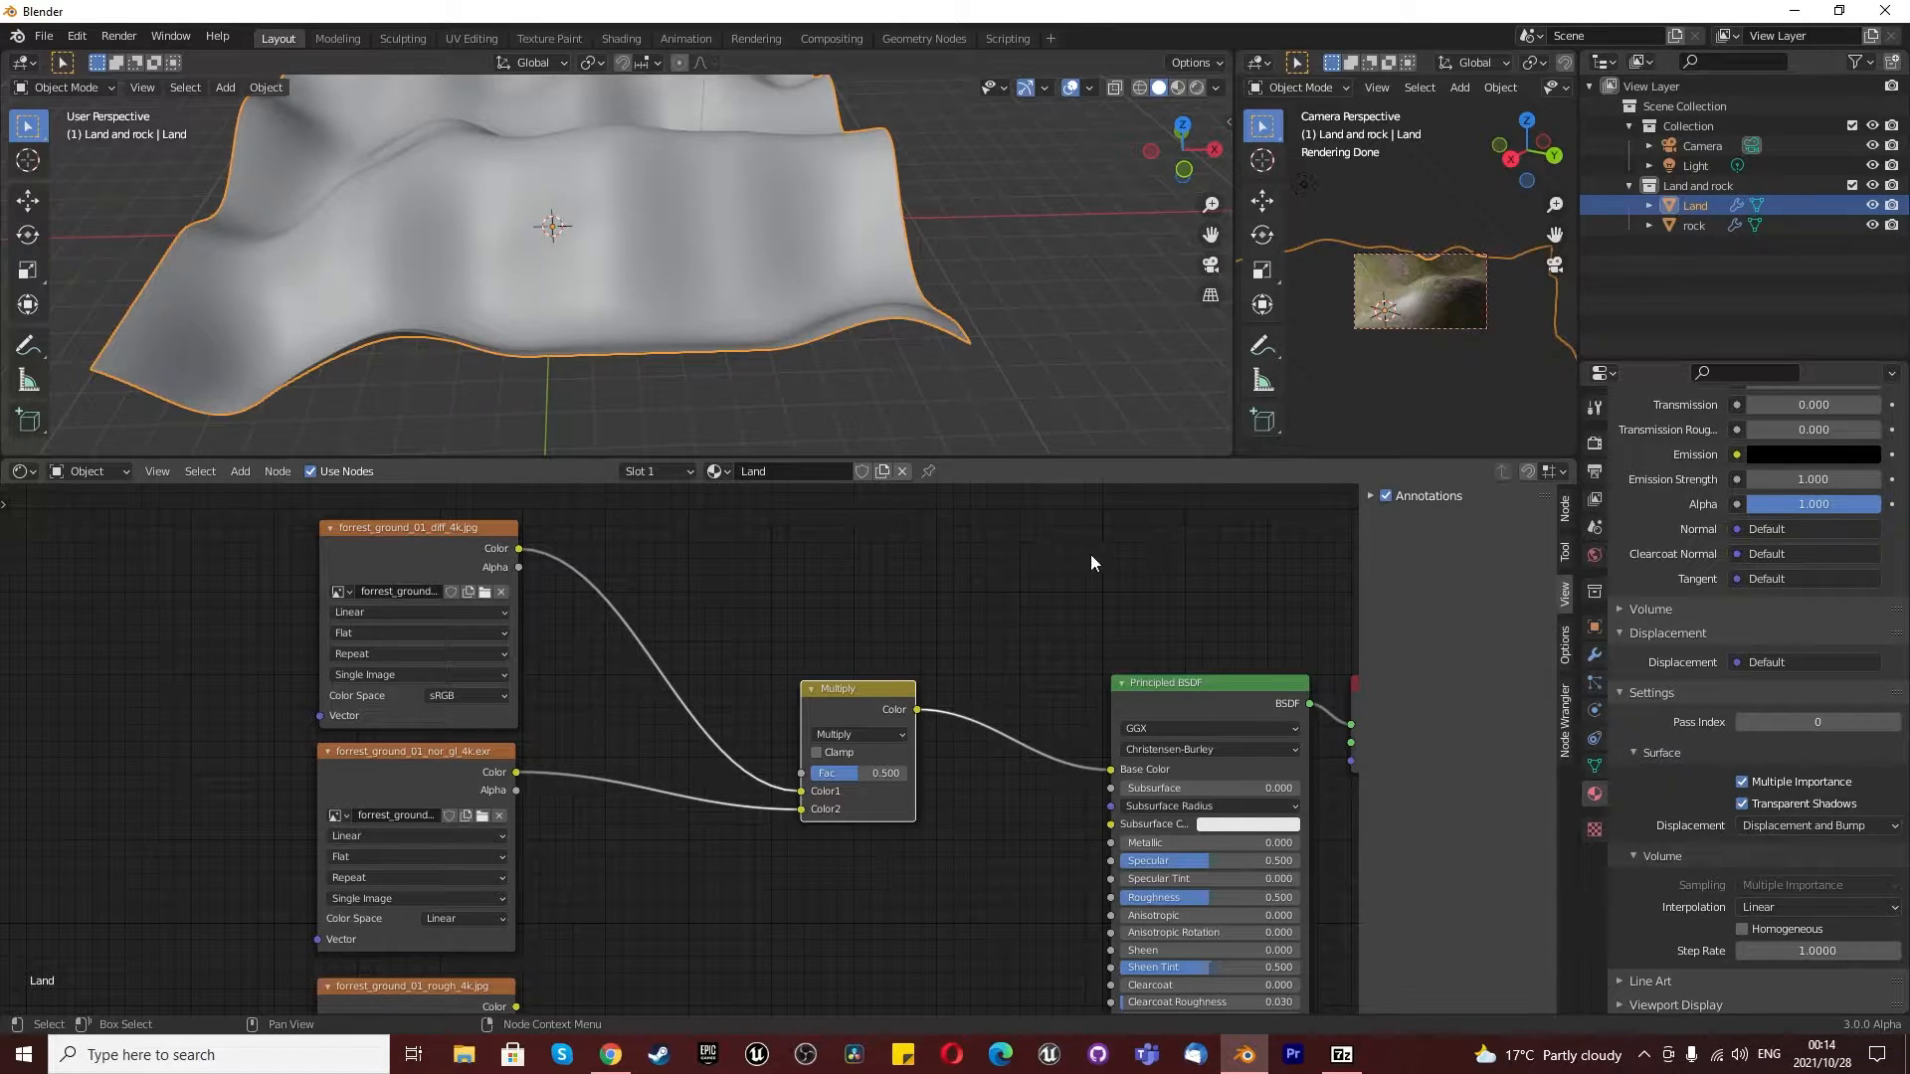
- Show the large 3D viewport through the camera with Rendered shading, framed closely on the textured land
click(1209, 264)
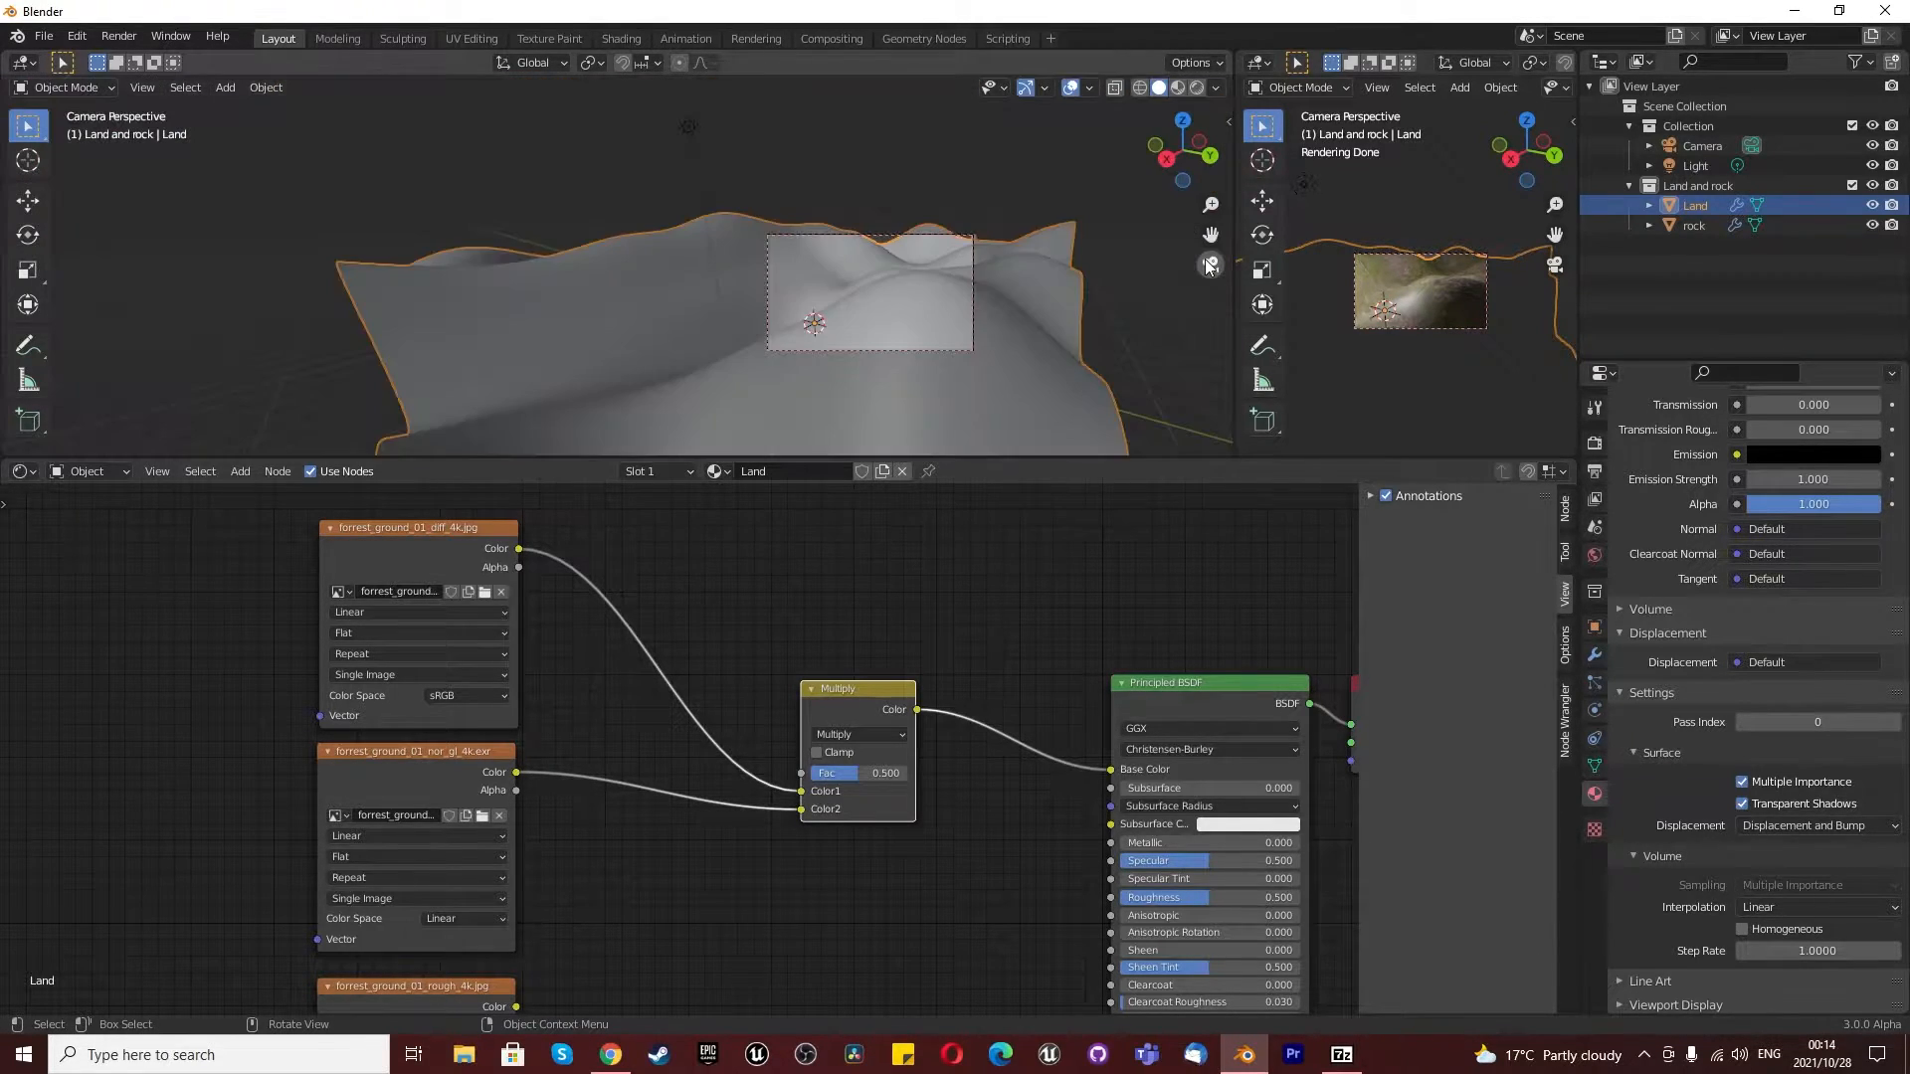
click(1196, 87)
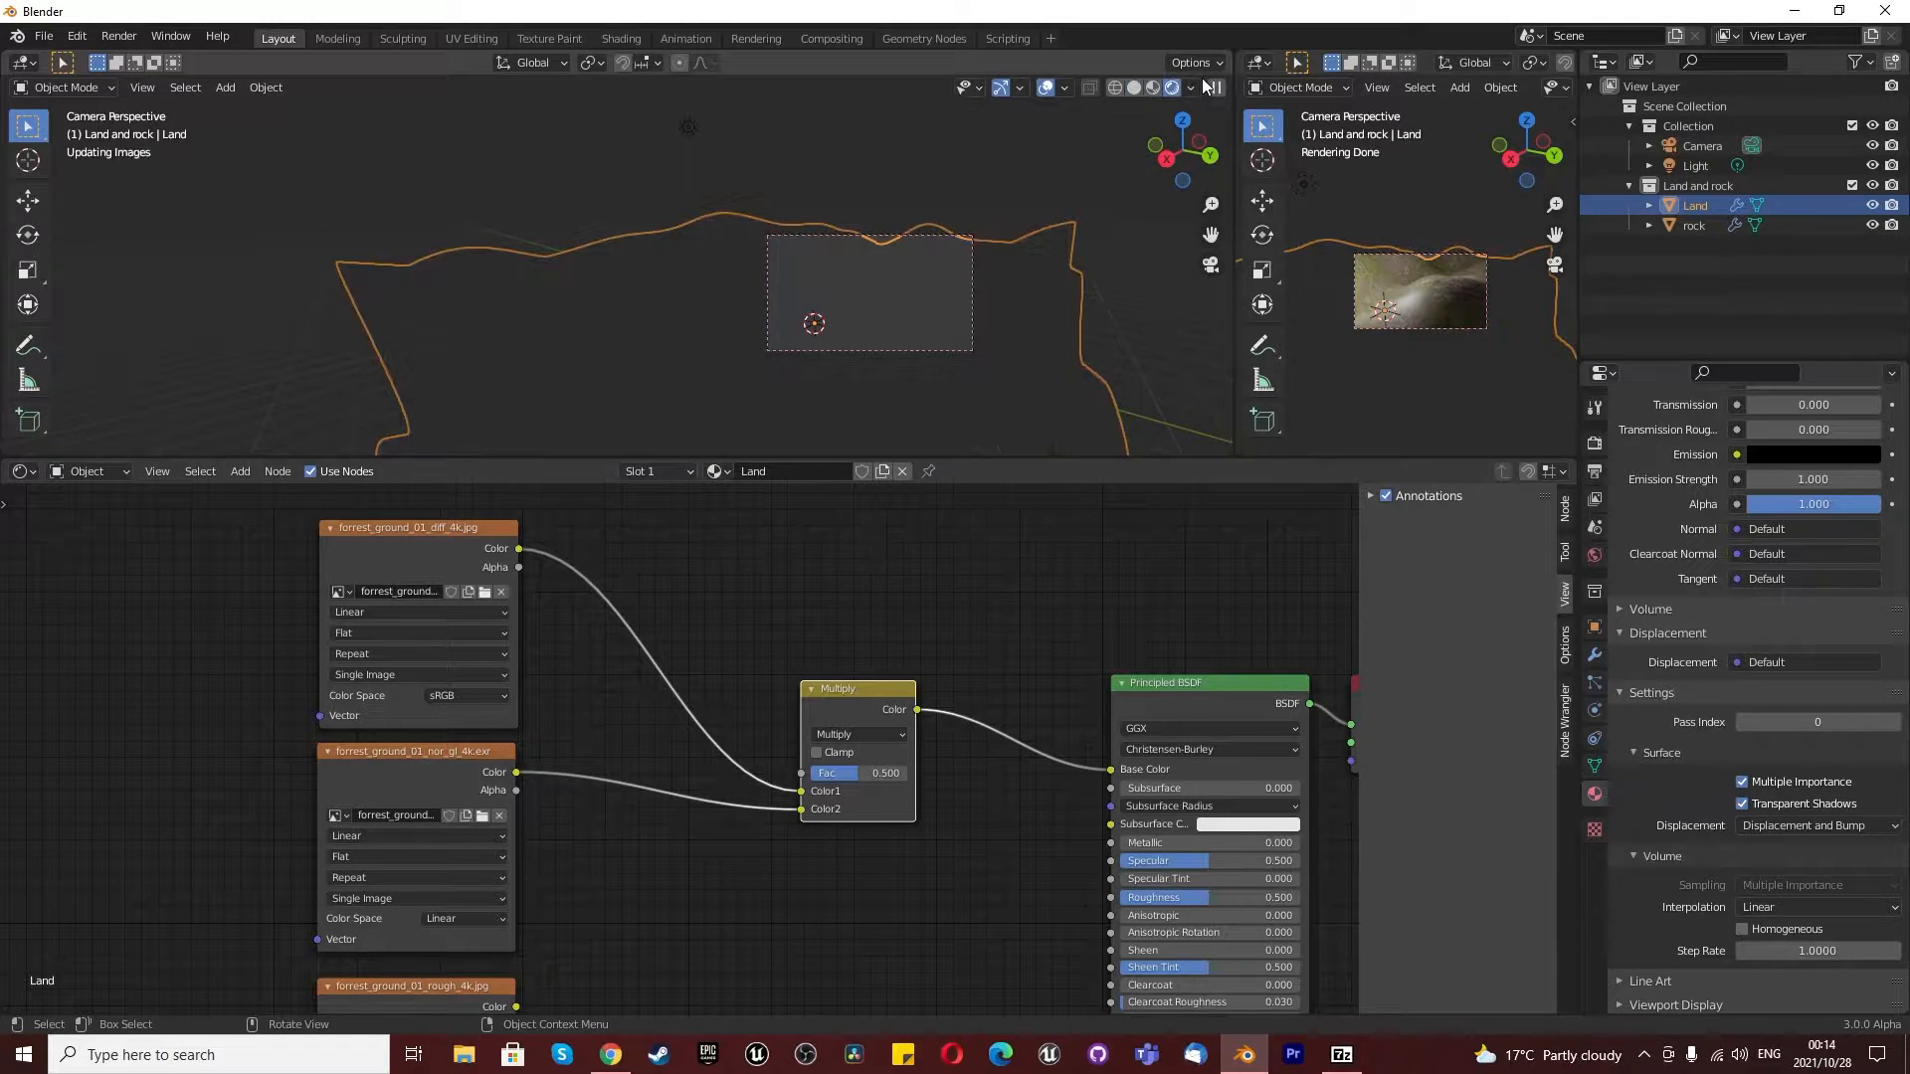
scroll(869, 271, up, 8)
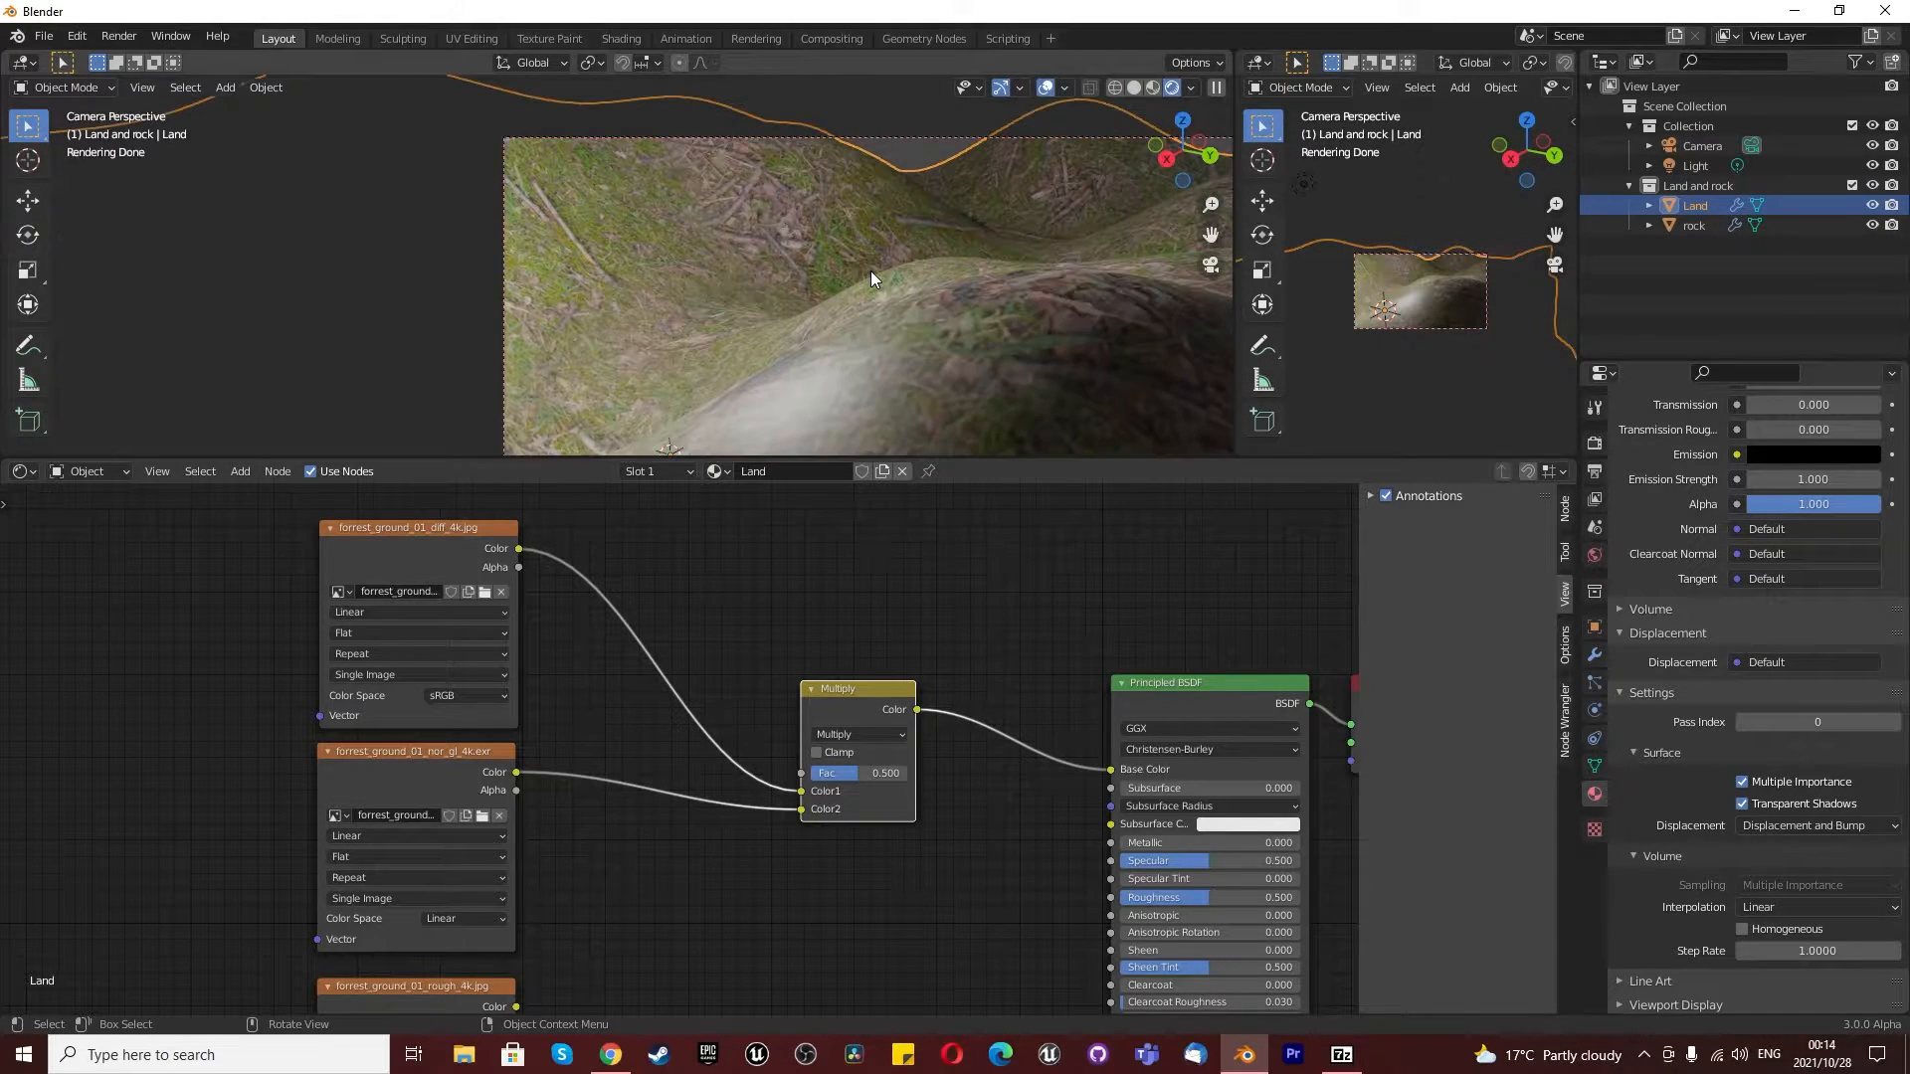
scroll(869, 271, down, 2)
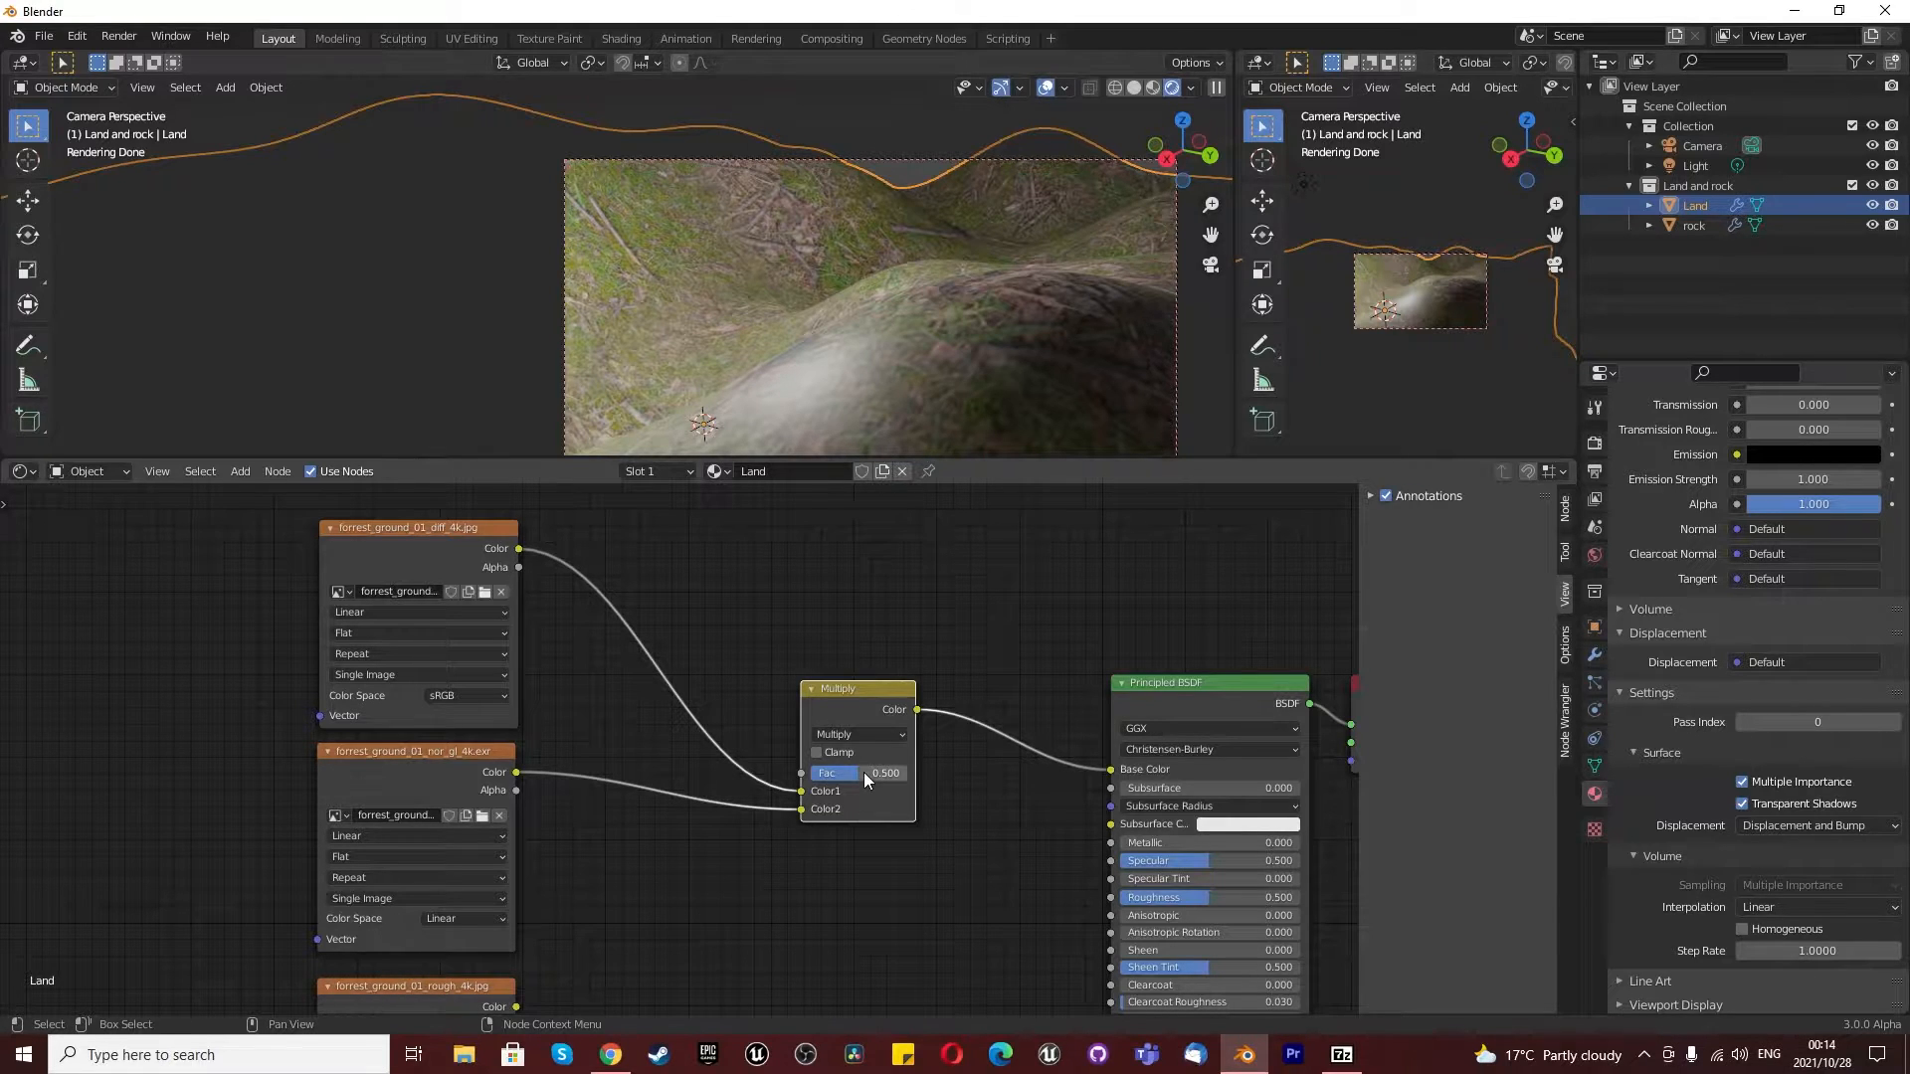
- Insert an RGB Curves node on the link between the diffuse texture and the Multiply node
click(719, 618)
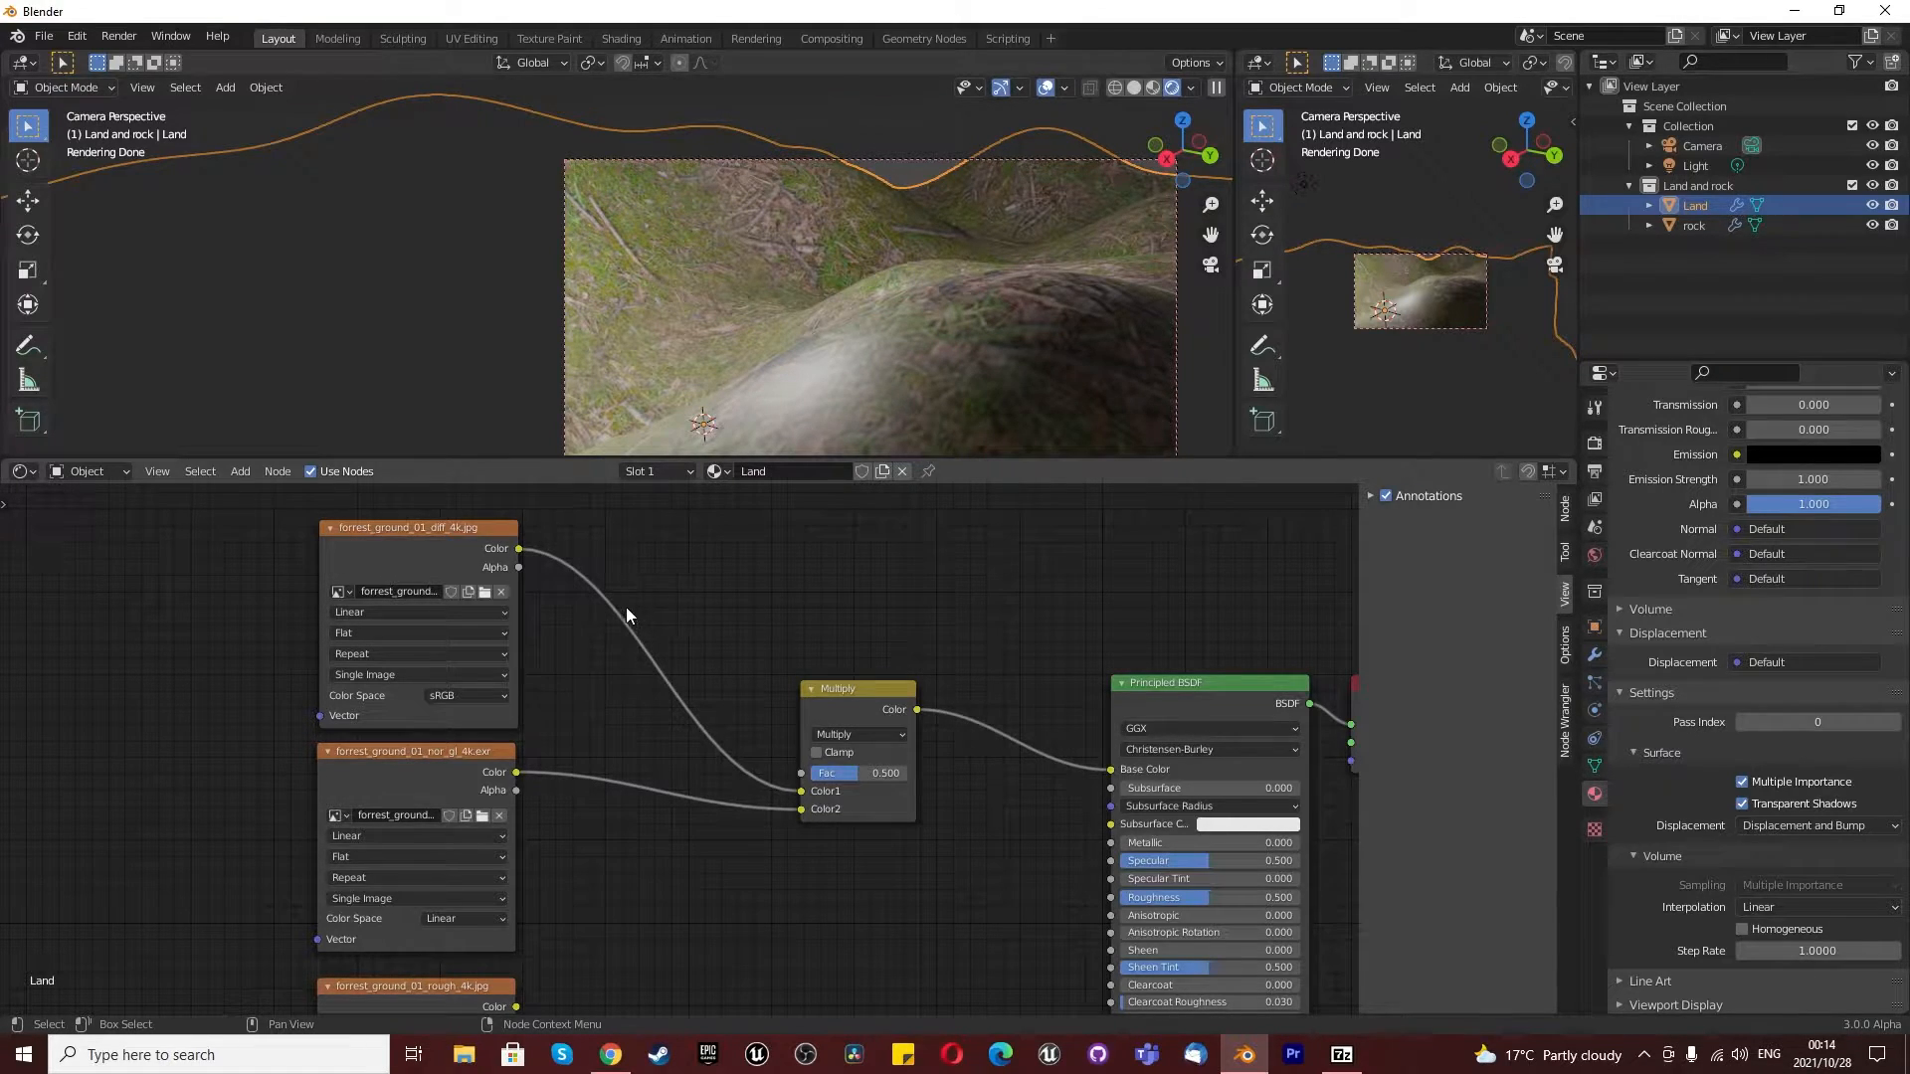
key(shift+a)
click(686, 594)
text(curve)
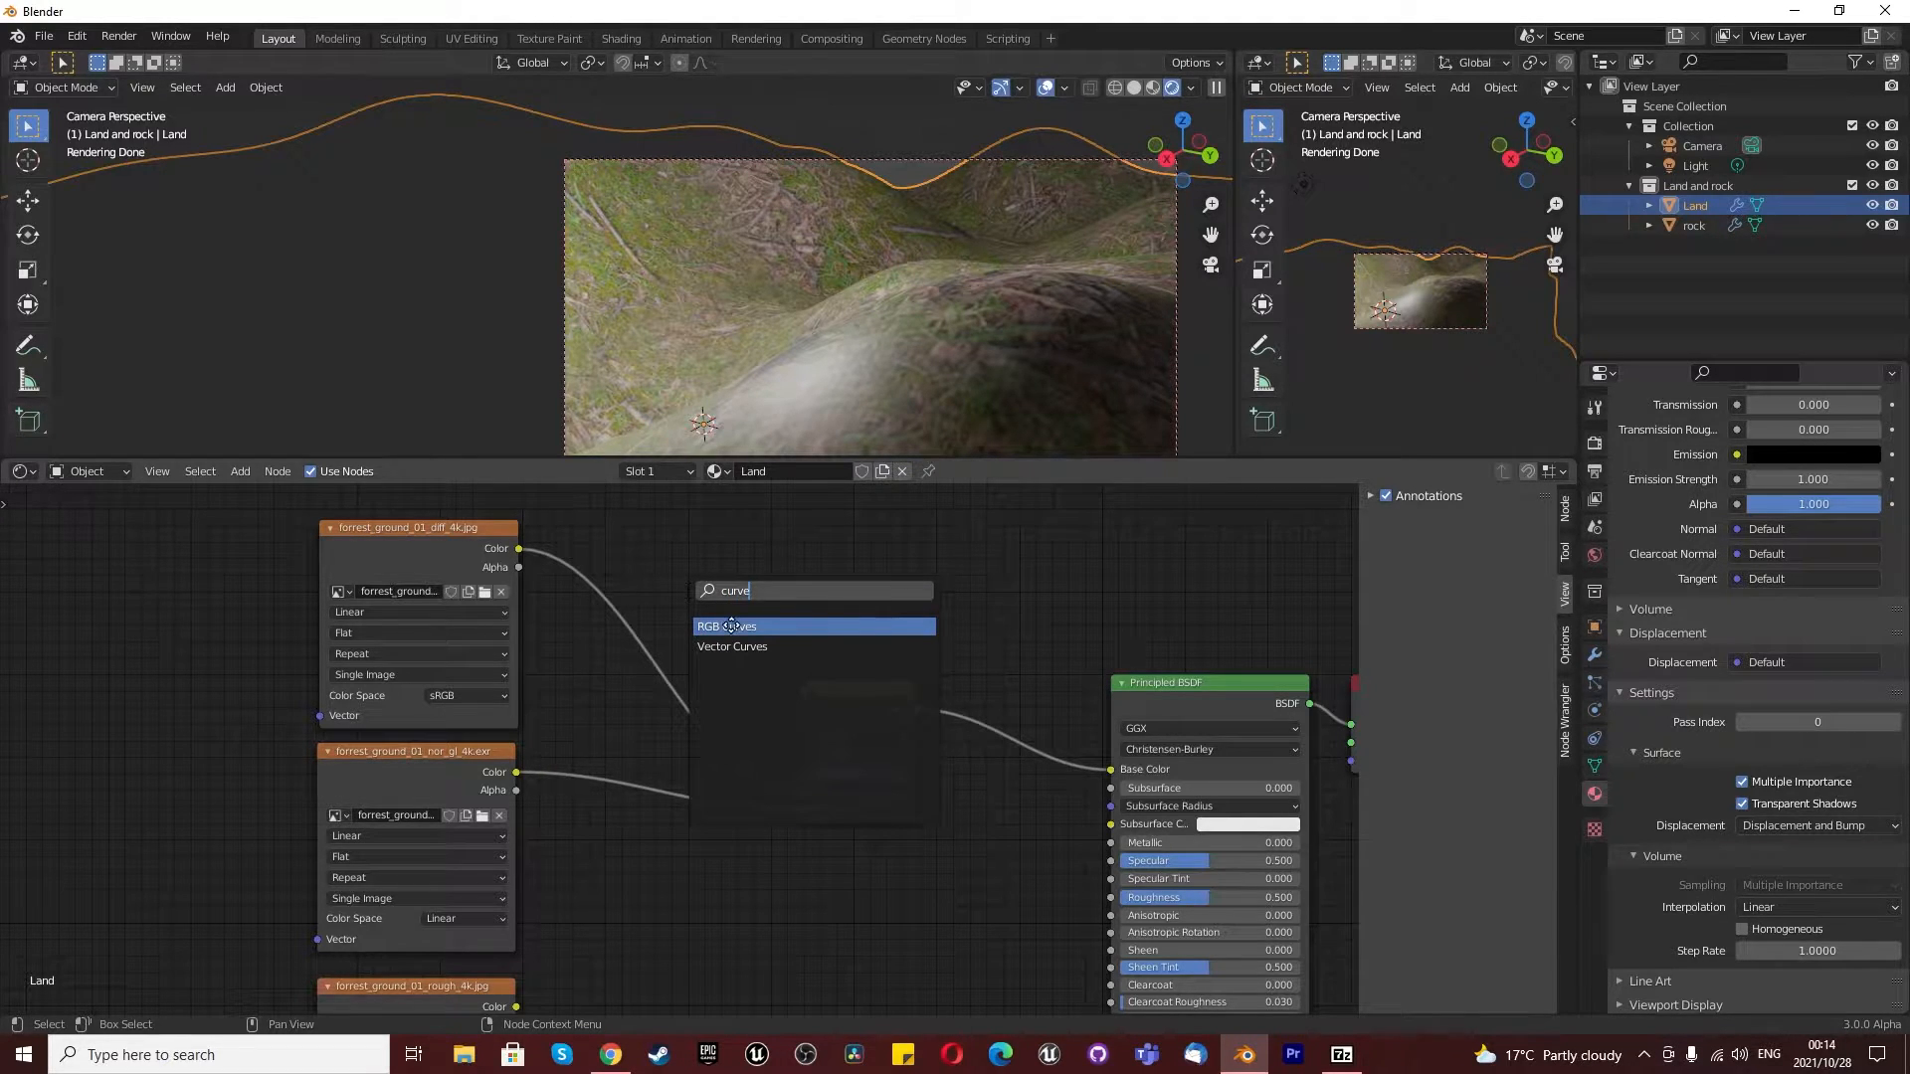
click(732, 625)
click(669, 585)
drag(669, 585, 653, 549)
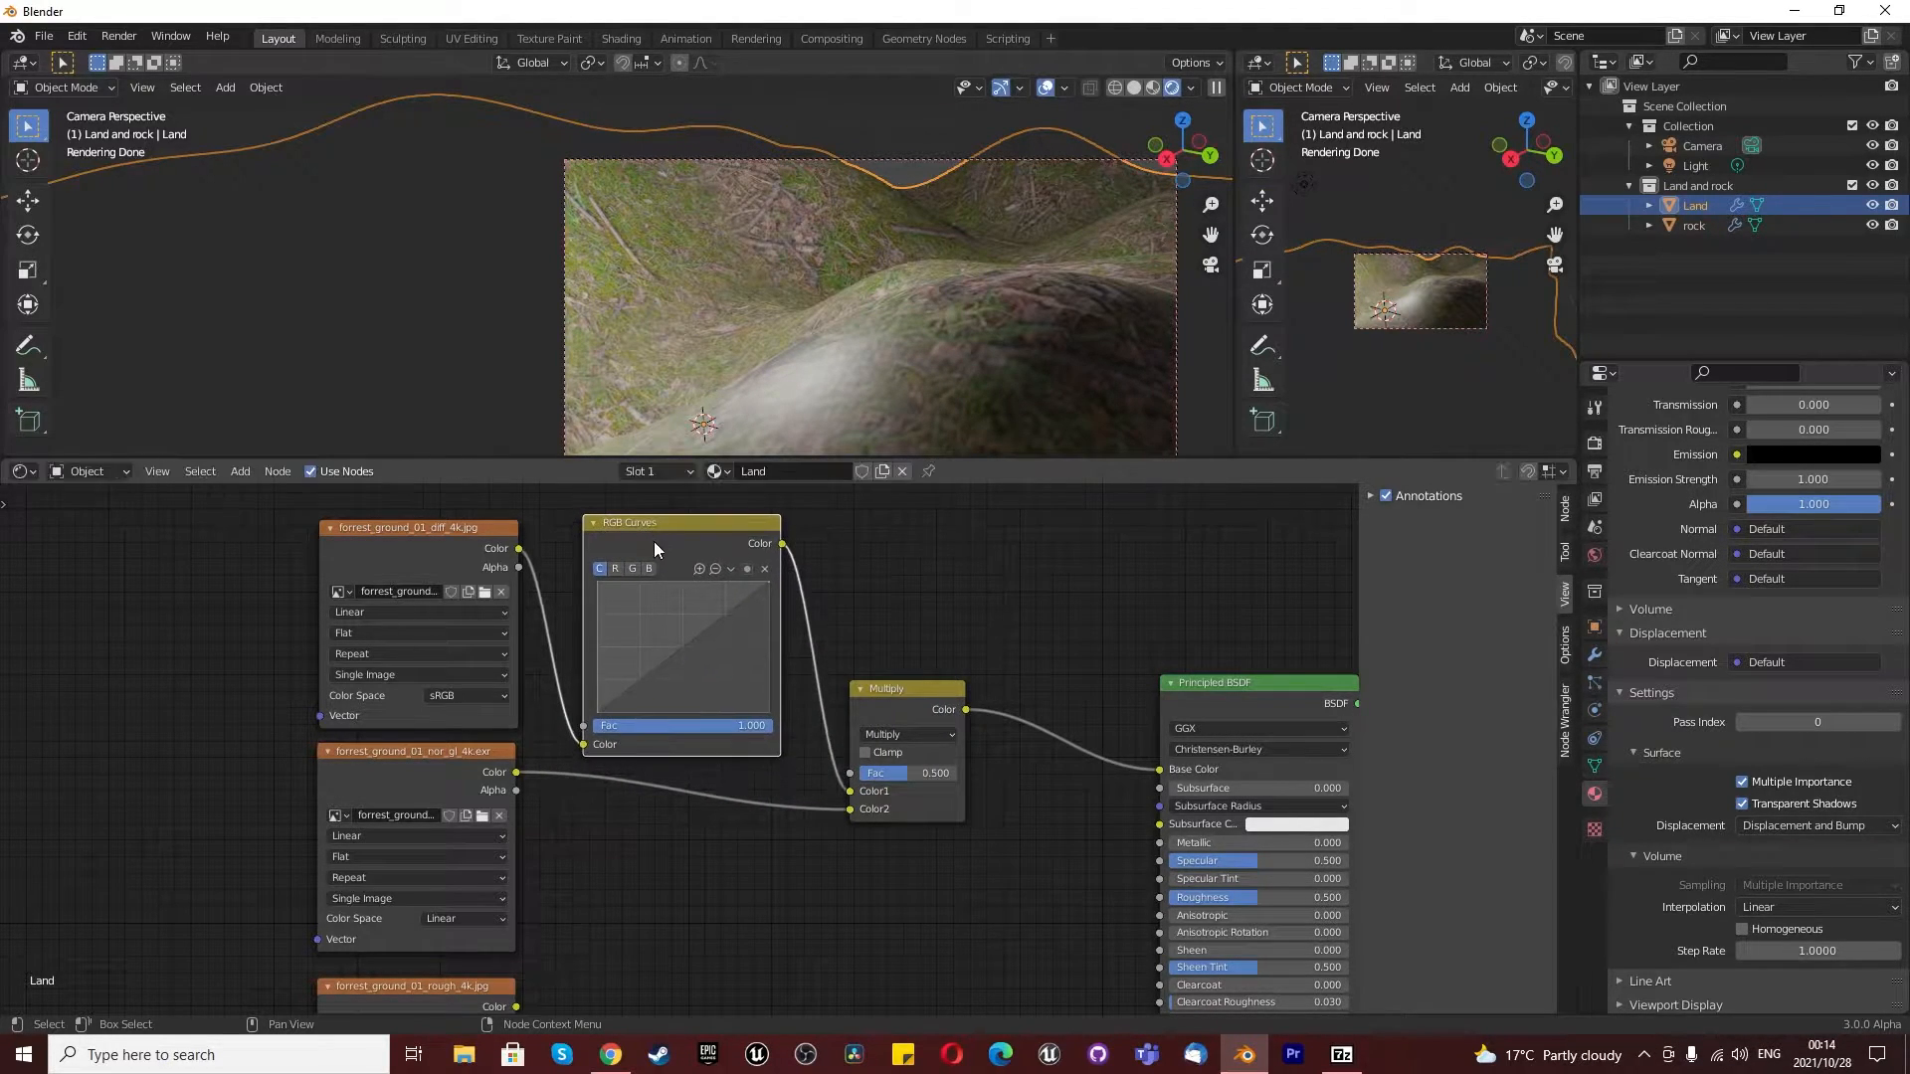
- Try blend factors of 0.1 and 1 on the Multiply node
click(935, 772)
text(0.1)
key(Return)
click(936, 770)
text(1)
key(Return)
- Set the Multiply node's factor to 0.35
click(935, 774)
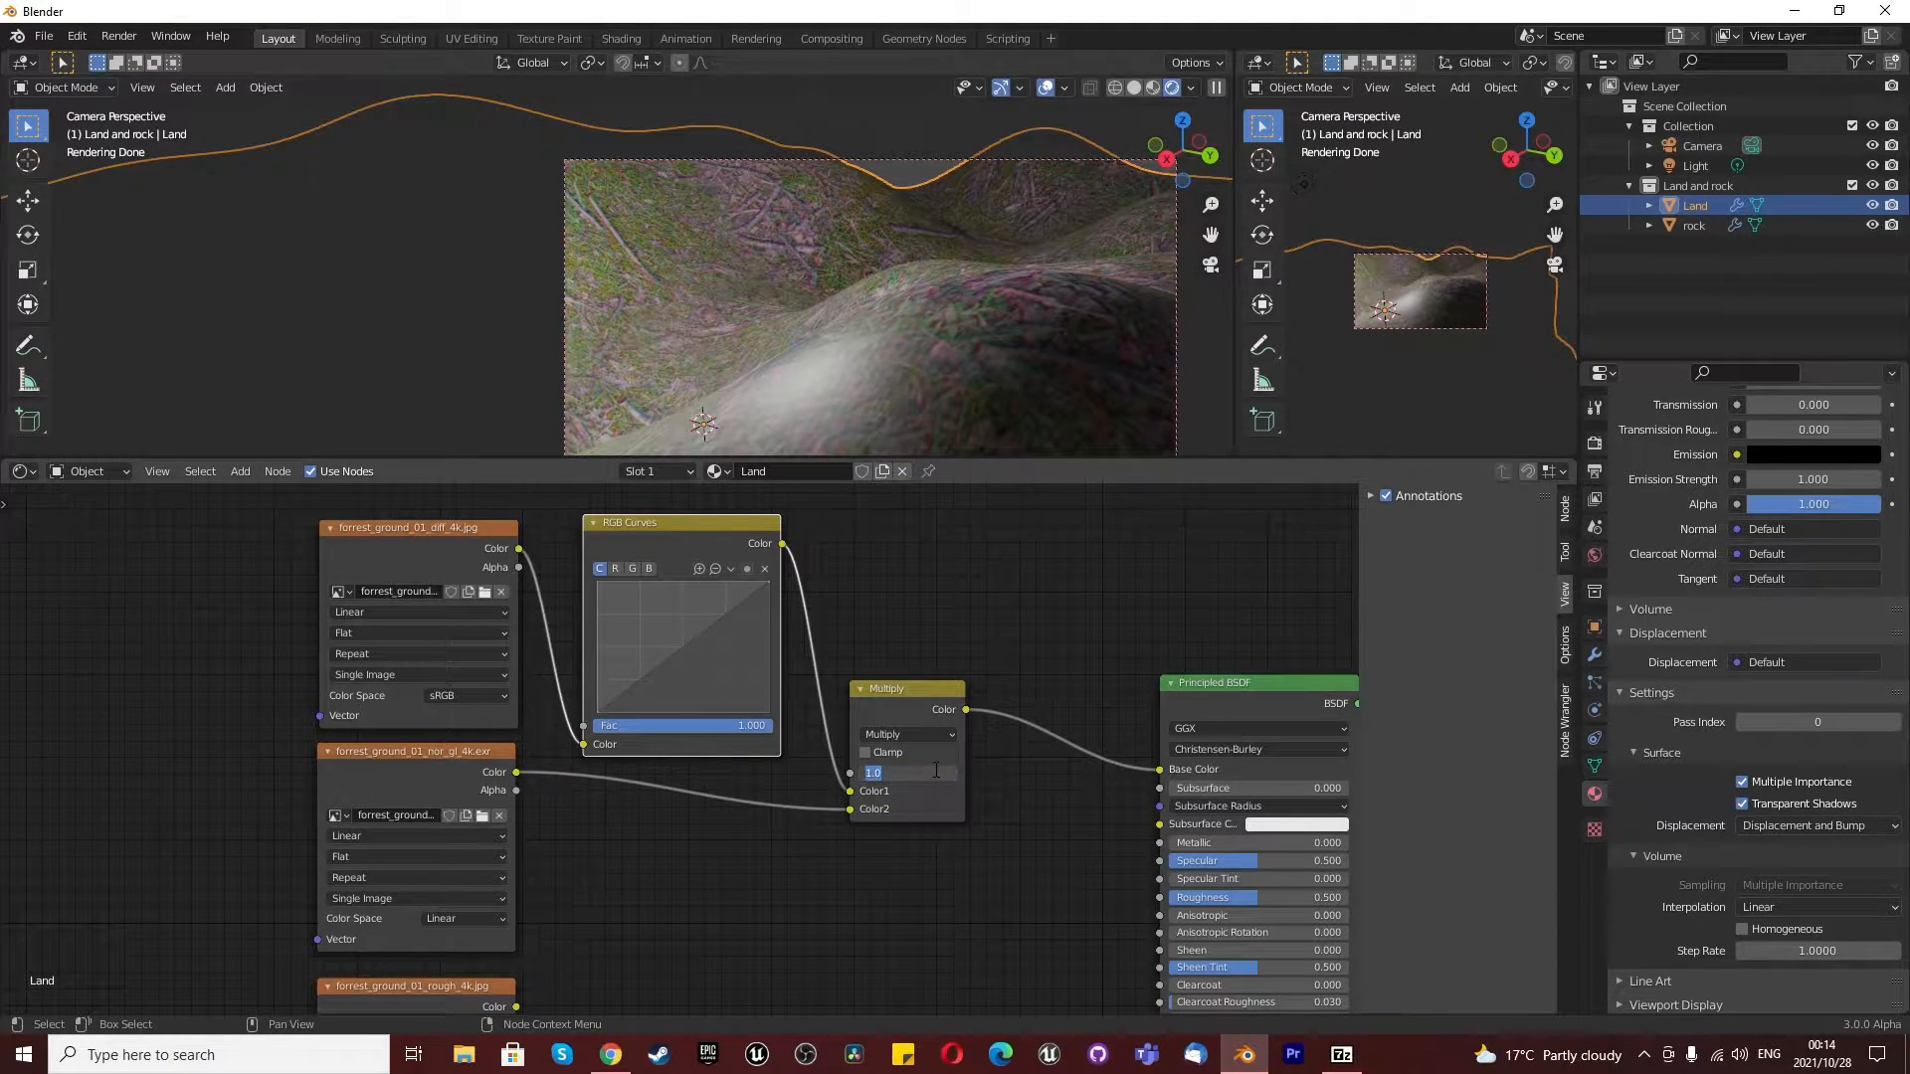
text(0.35)
key(Return)
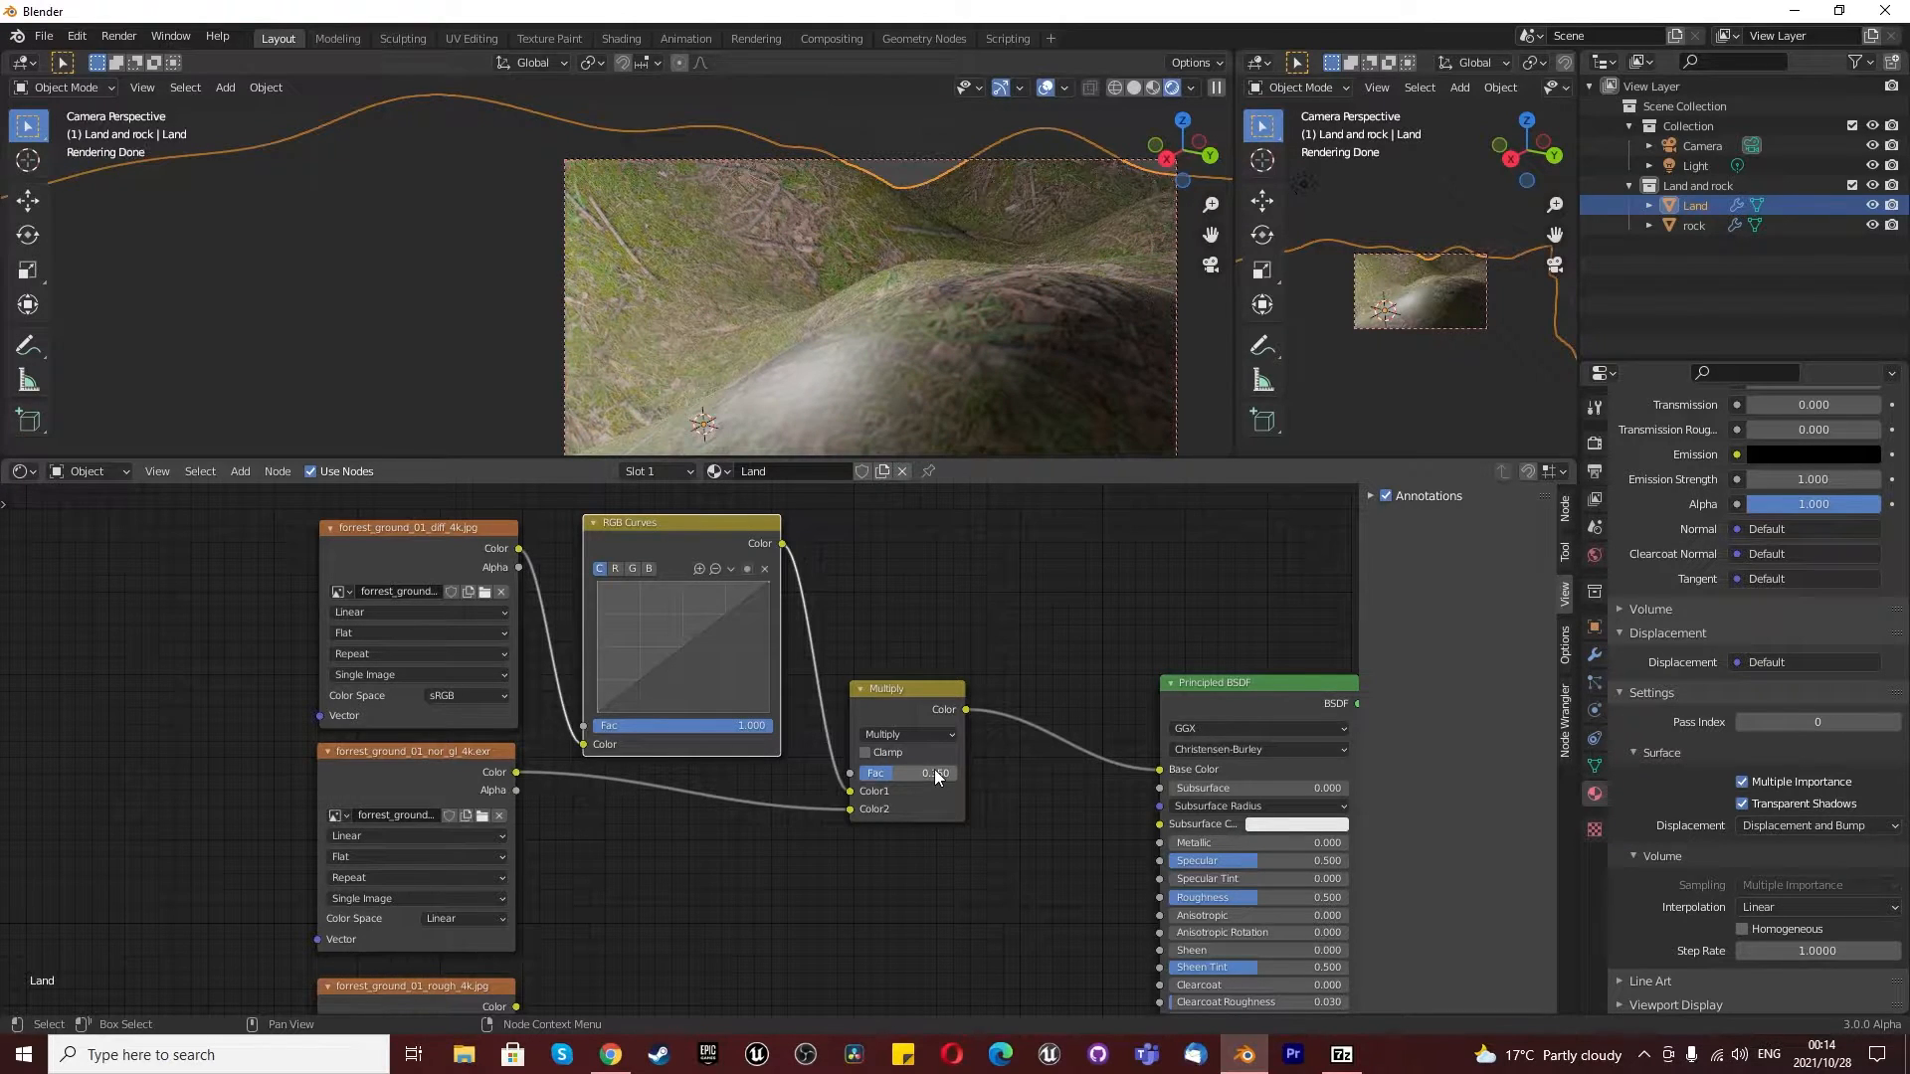
- In RGB Curves, raise the green curve's middle to about X 0.486, Y 0.575 and lower the combined curve to about X 0.605, Y 0.431
mouse_move(662, 661)
mouse_down()
mouse_move(650, 631)
mouse_move(699, 680)
mouse_move(683, 657)
mouse_up()
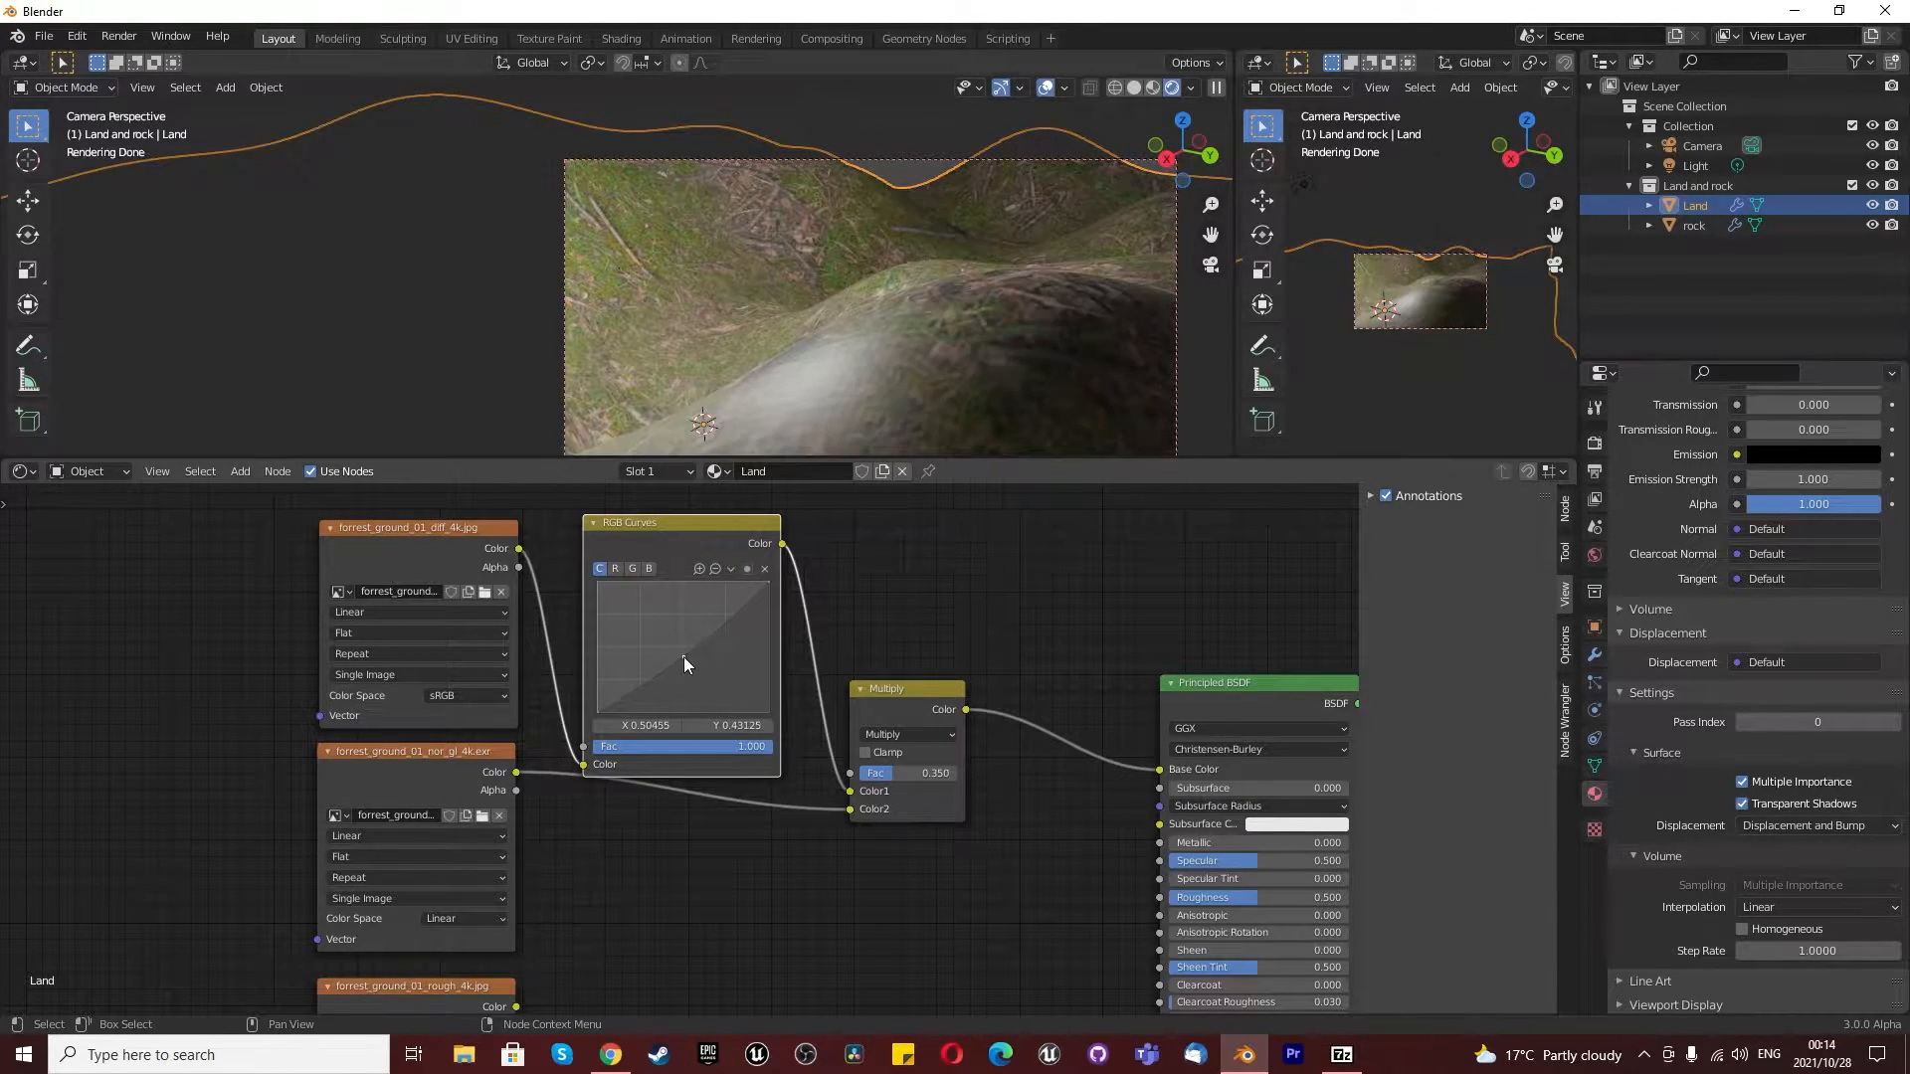
click(765, 568)
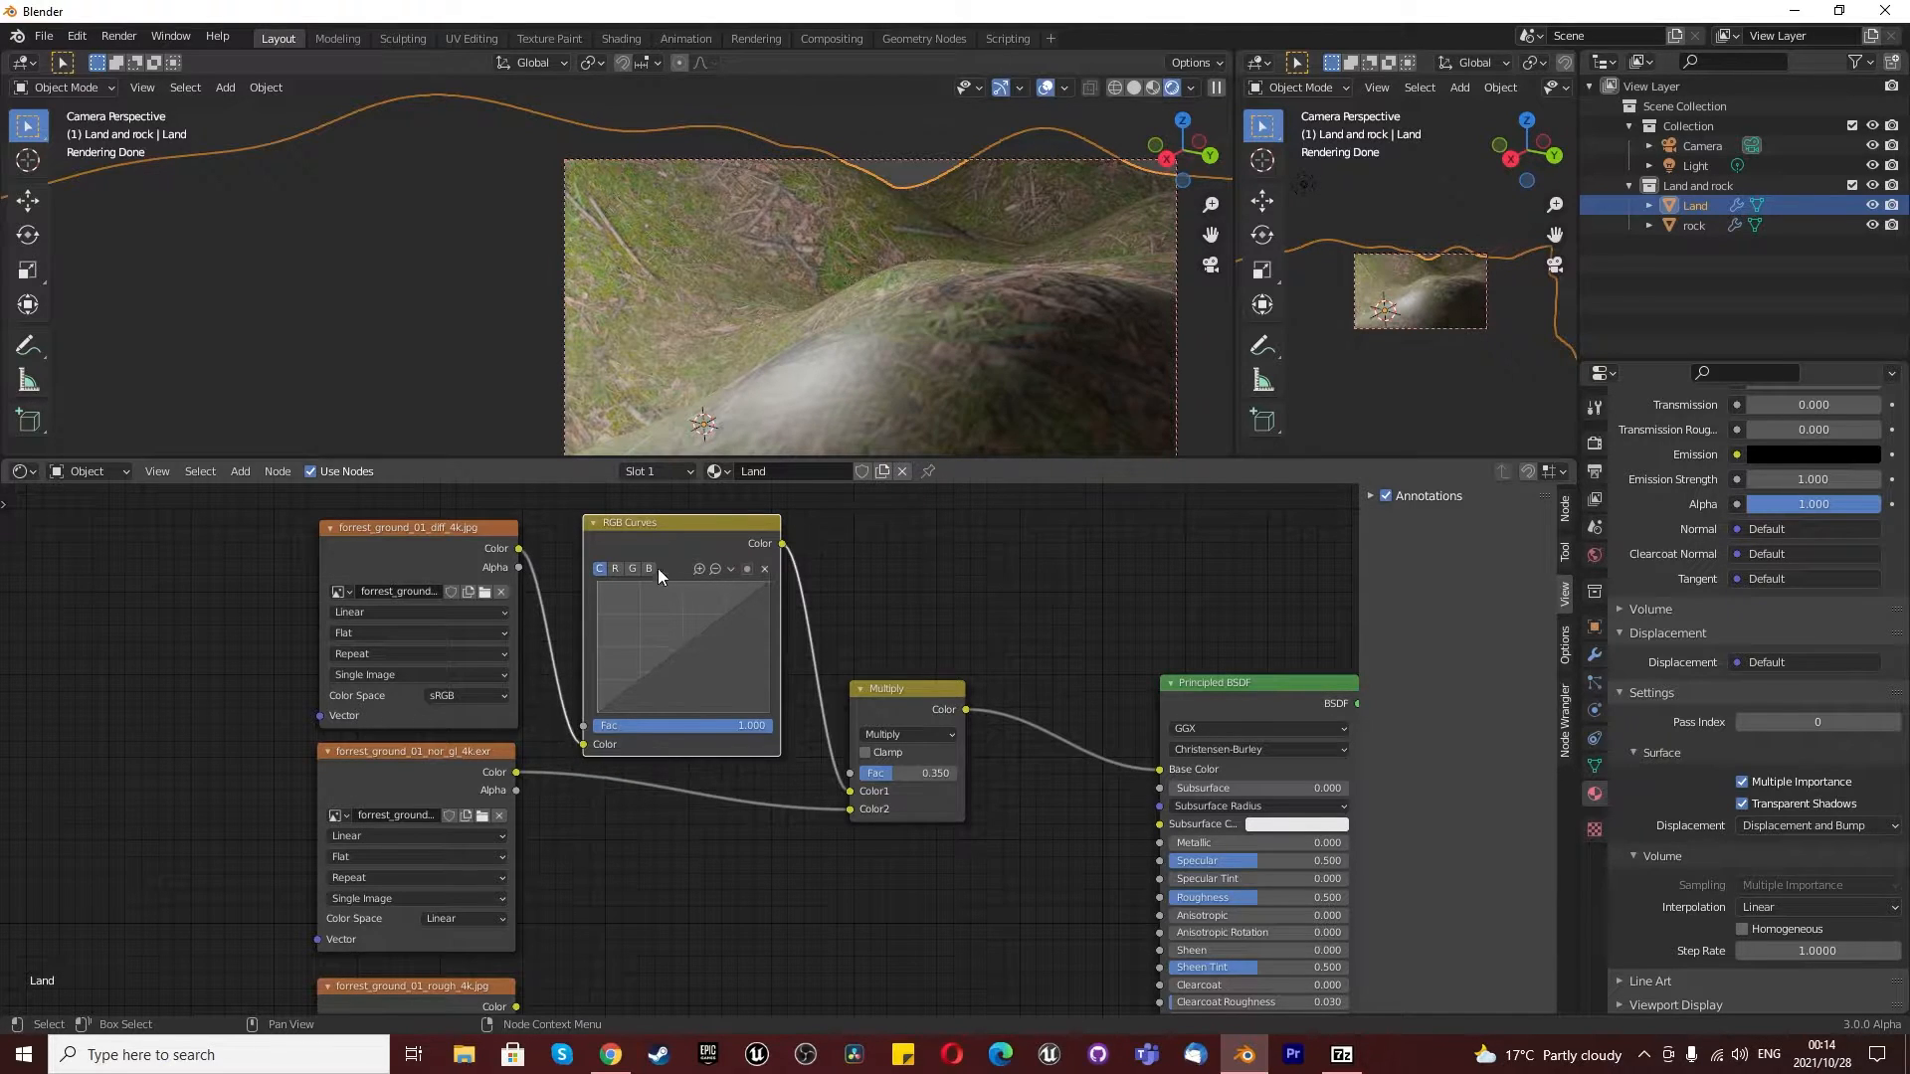
drag(695, 642, 679, 637)
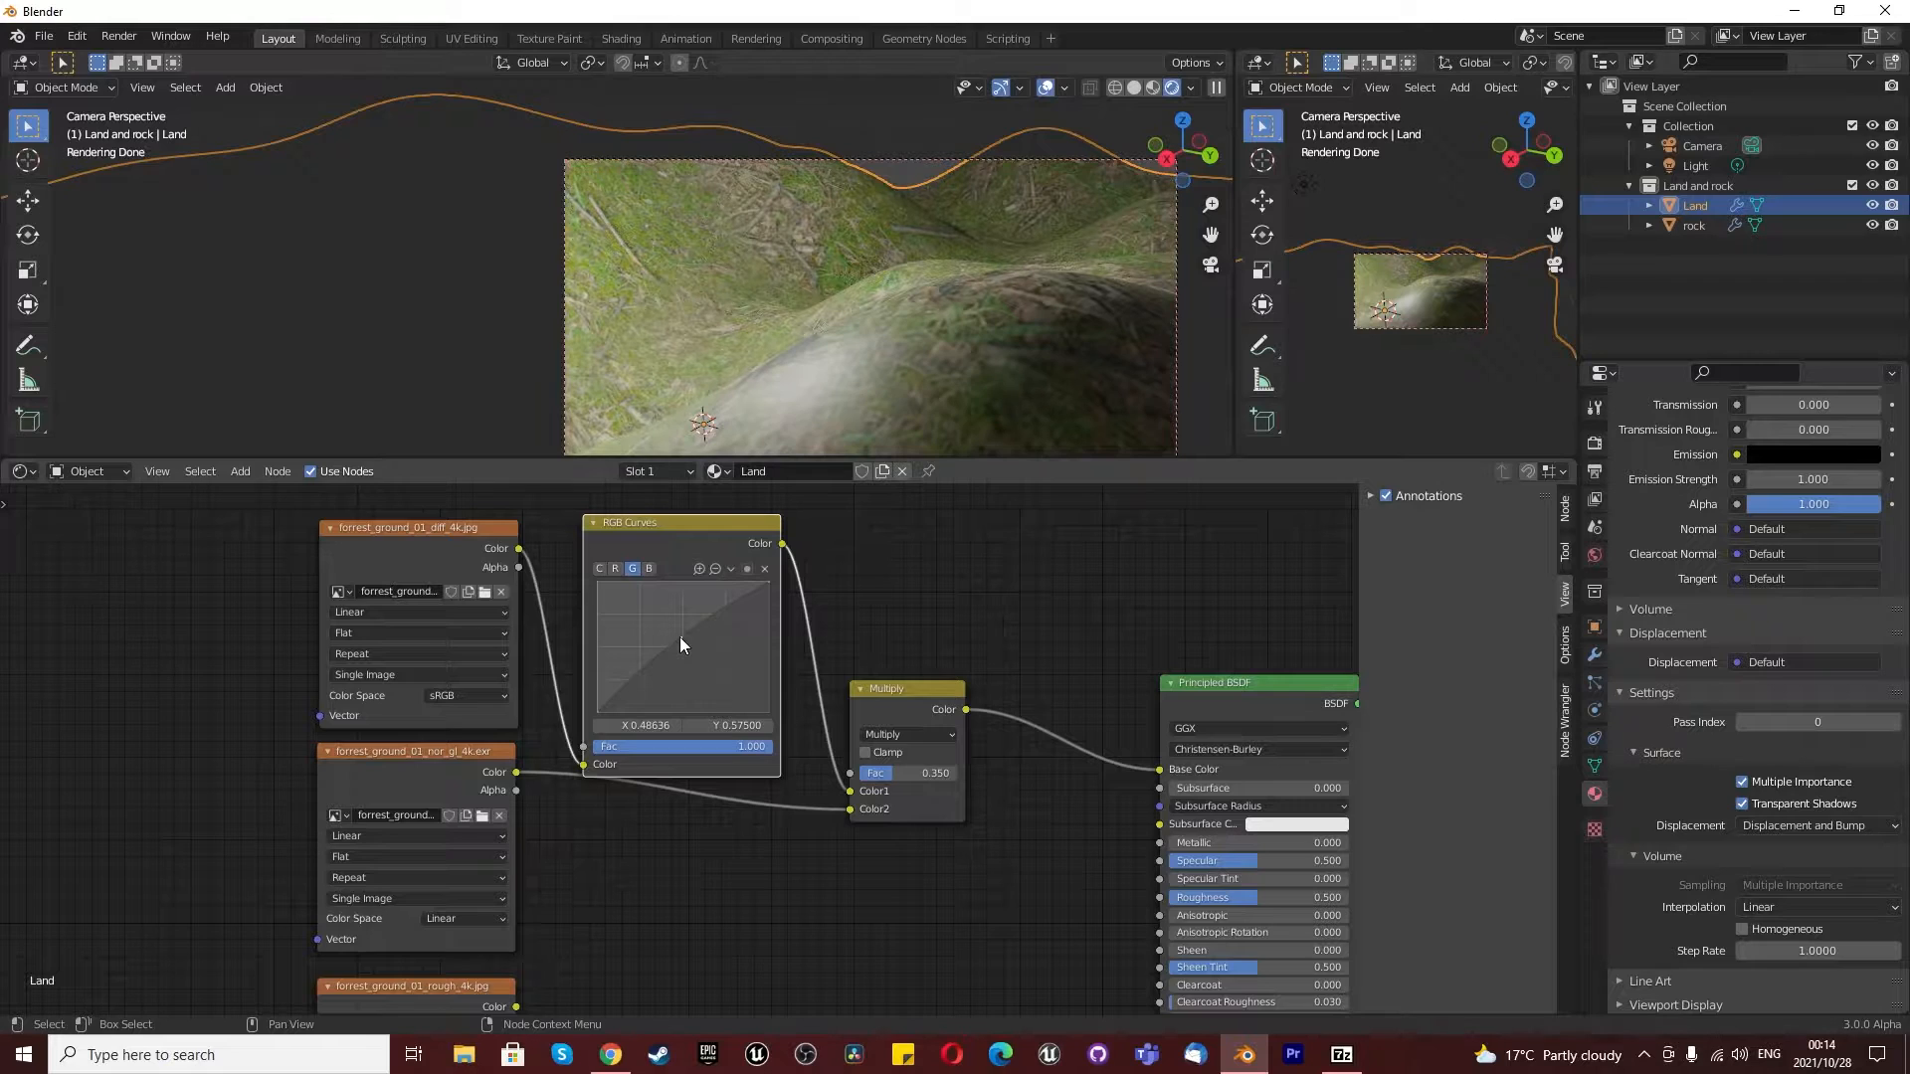
click(600, 568)
mouse_move(687, 647)
mouse_down()
mouse_move(677, 632)
mouse_move(702, 657)
mouse_up()
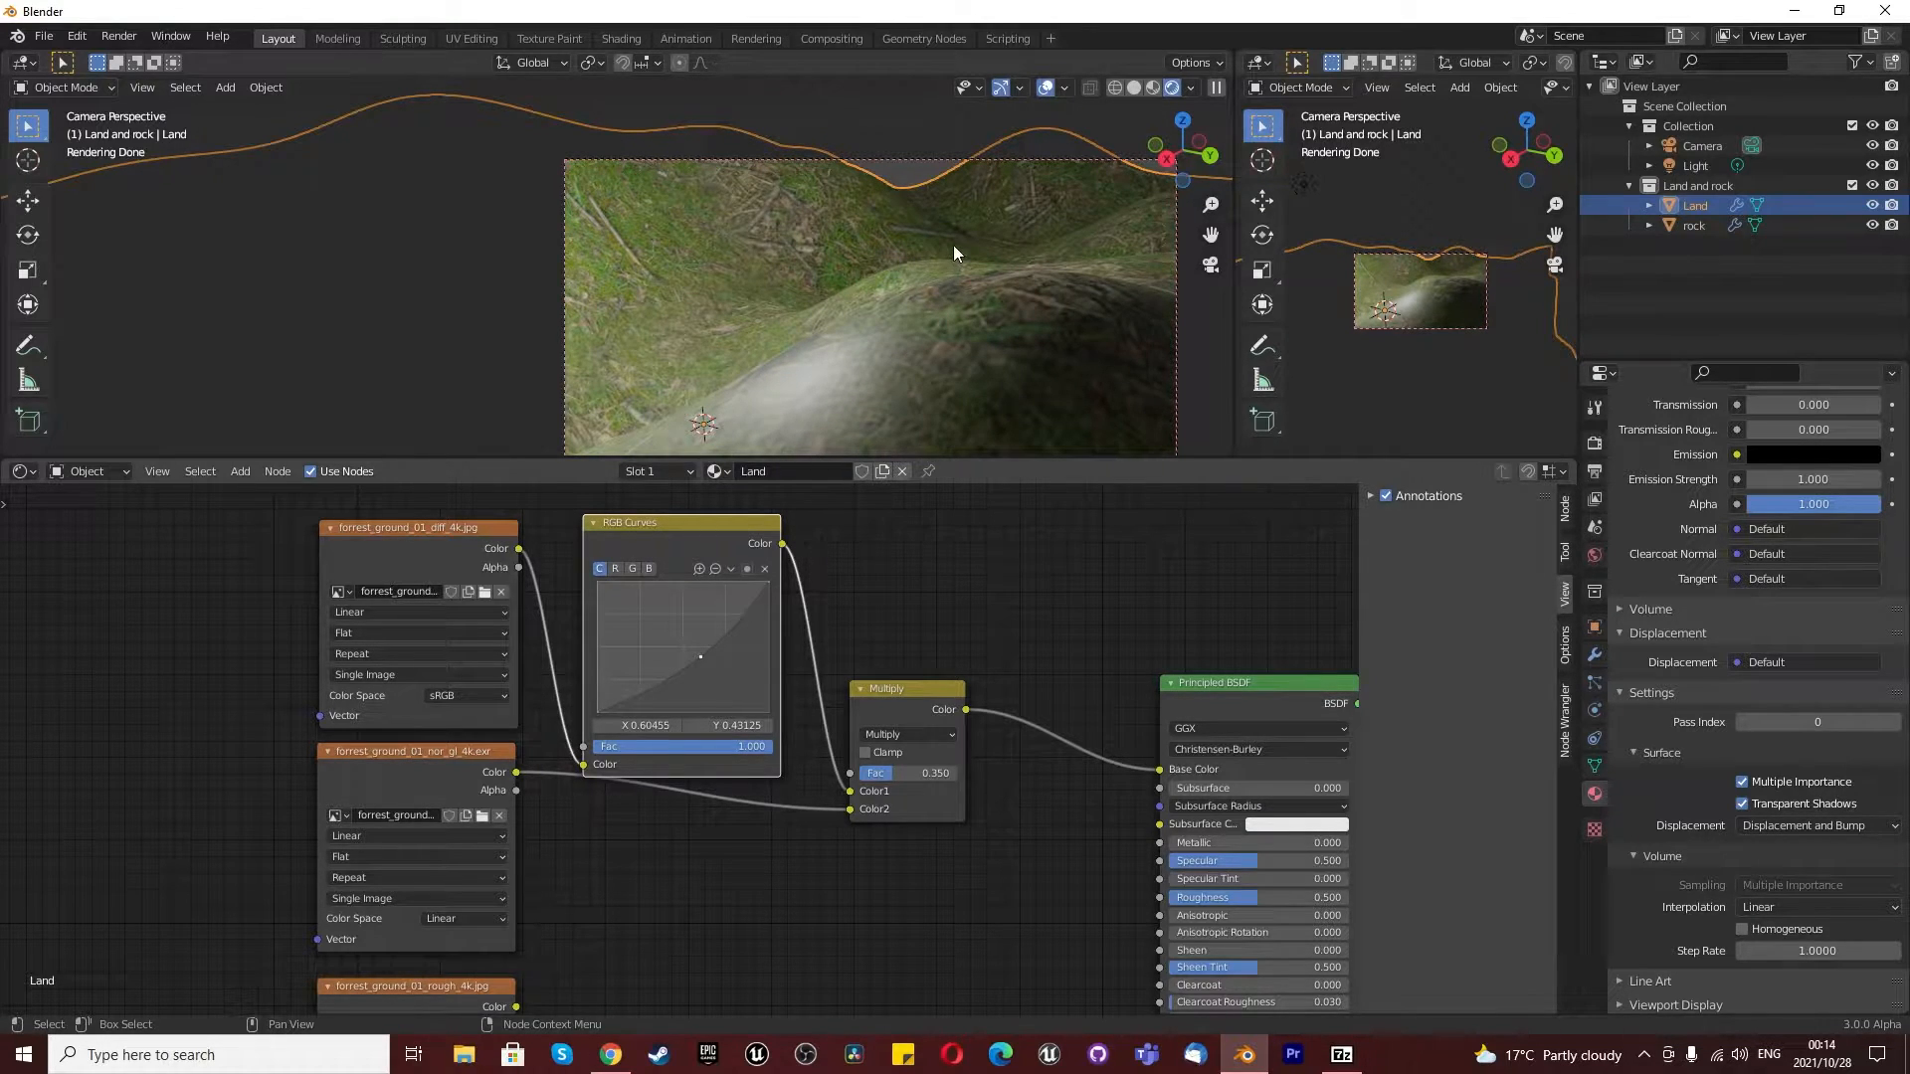
scroll(748, 559, down, 3)
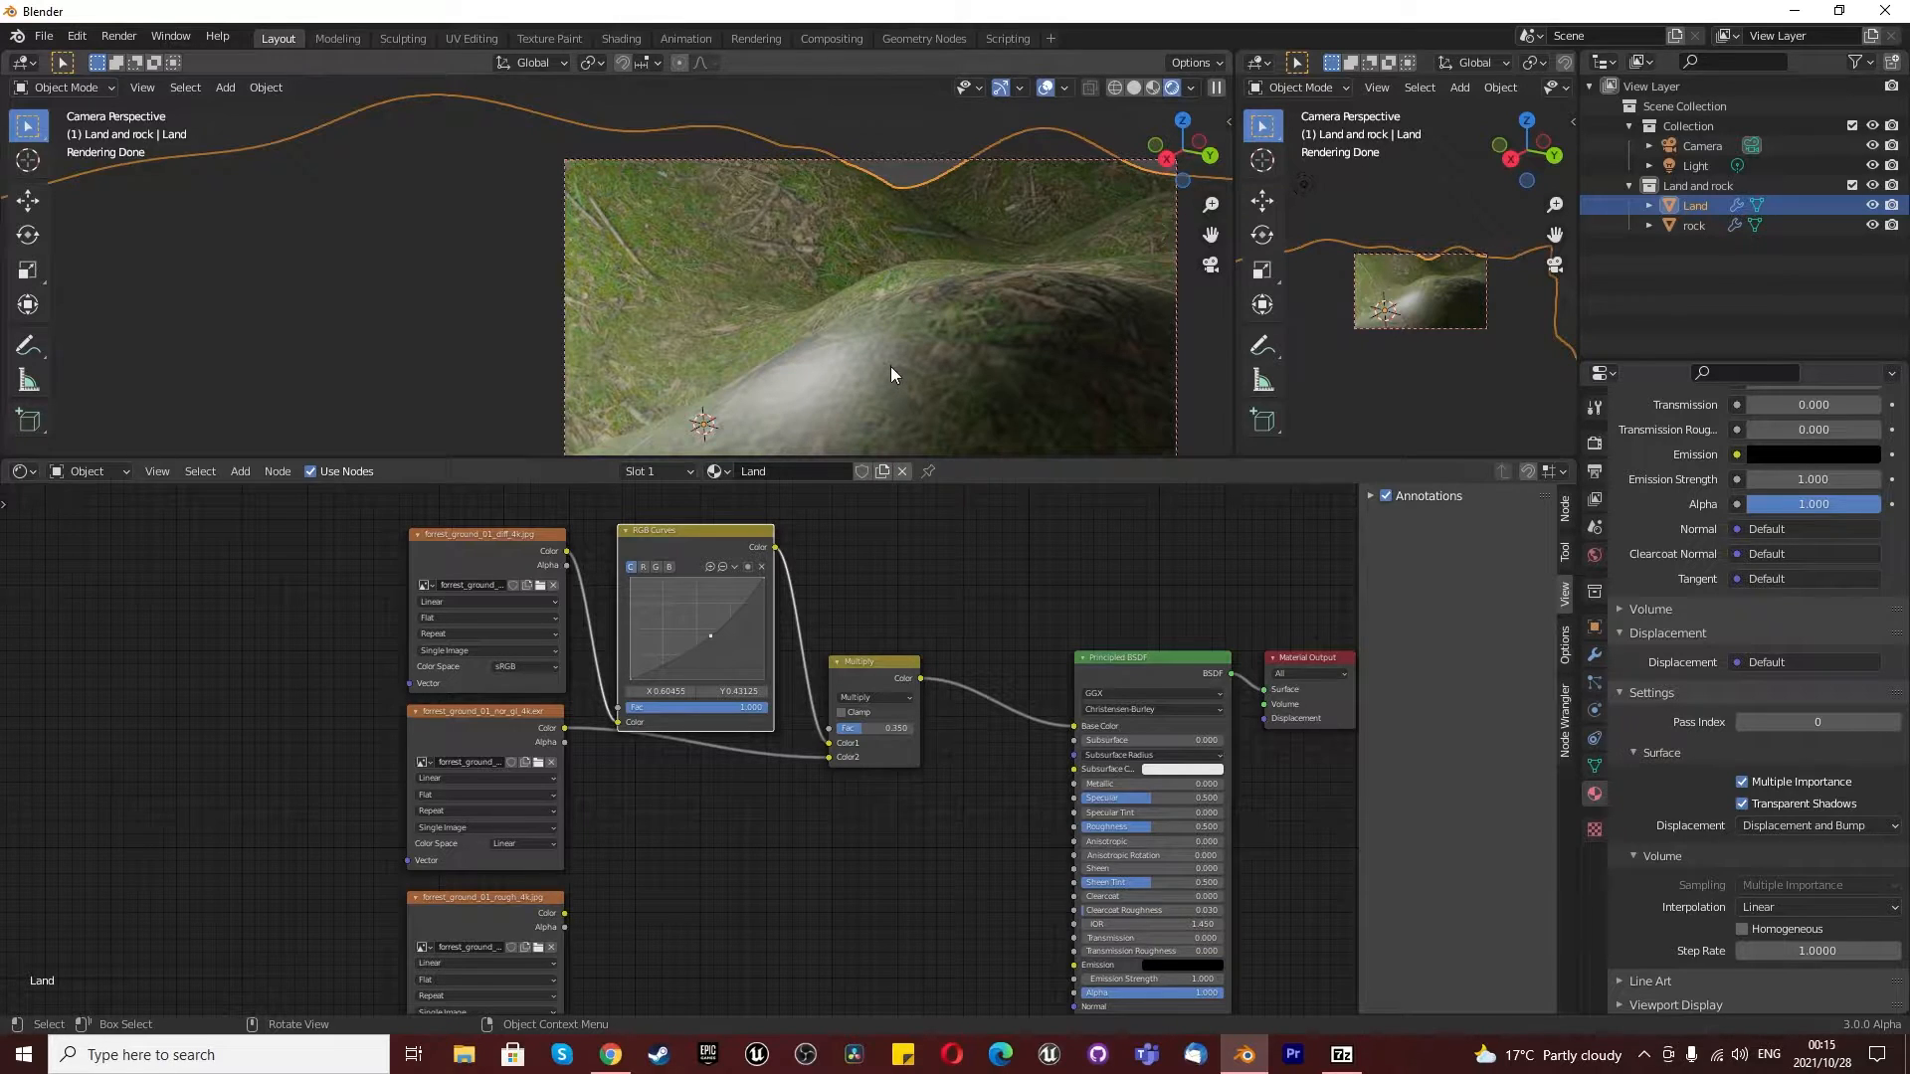
right_click(969, 362)
click(970, 363)
scroll(690, 718, down, 5)
scroll(571, 746, up, 4)
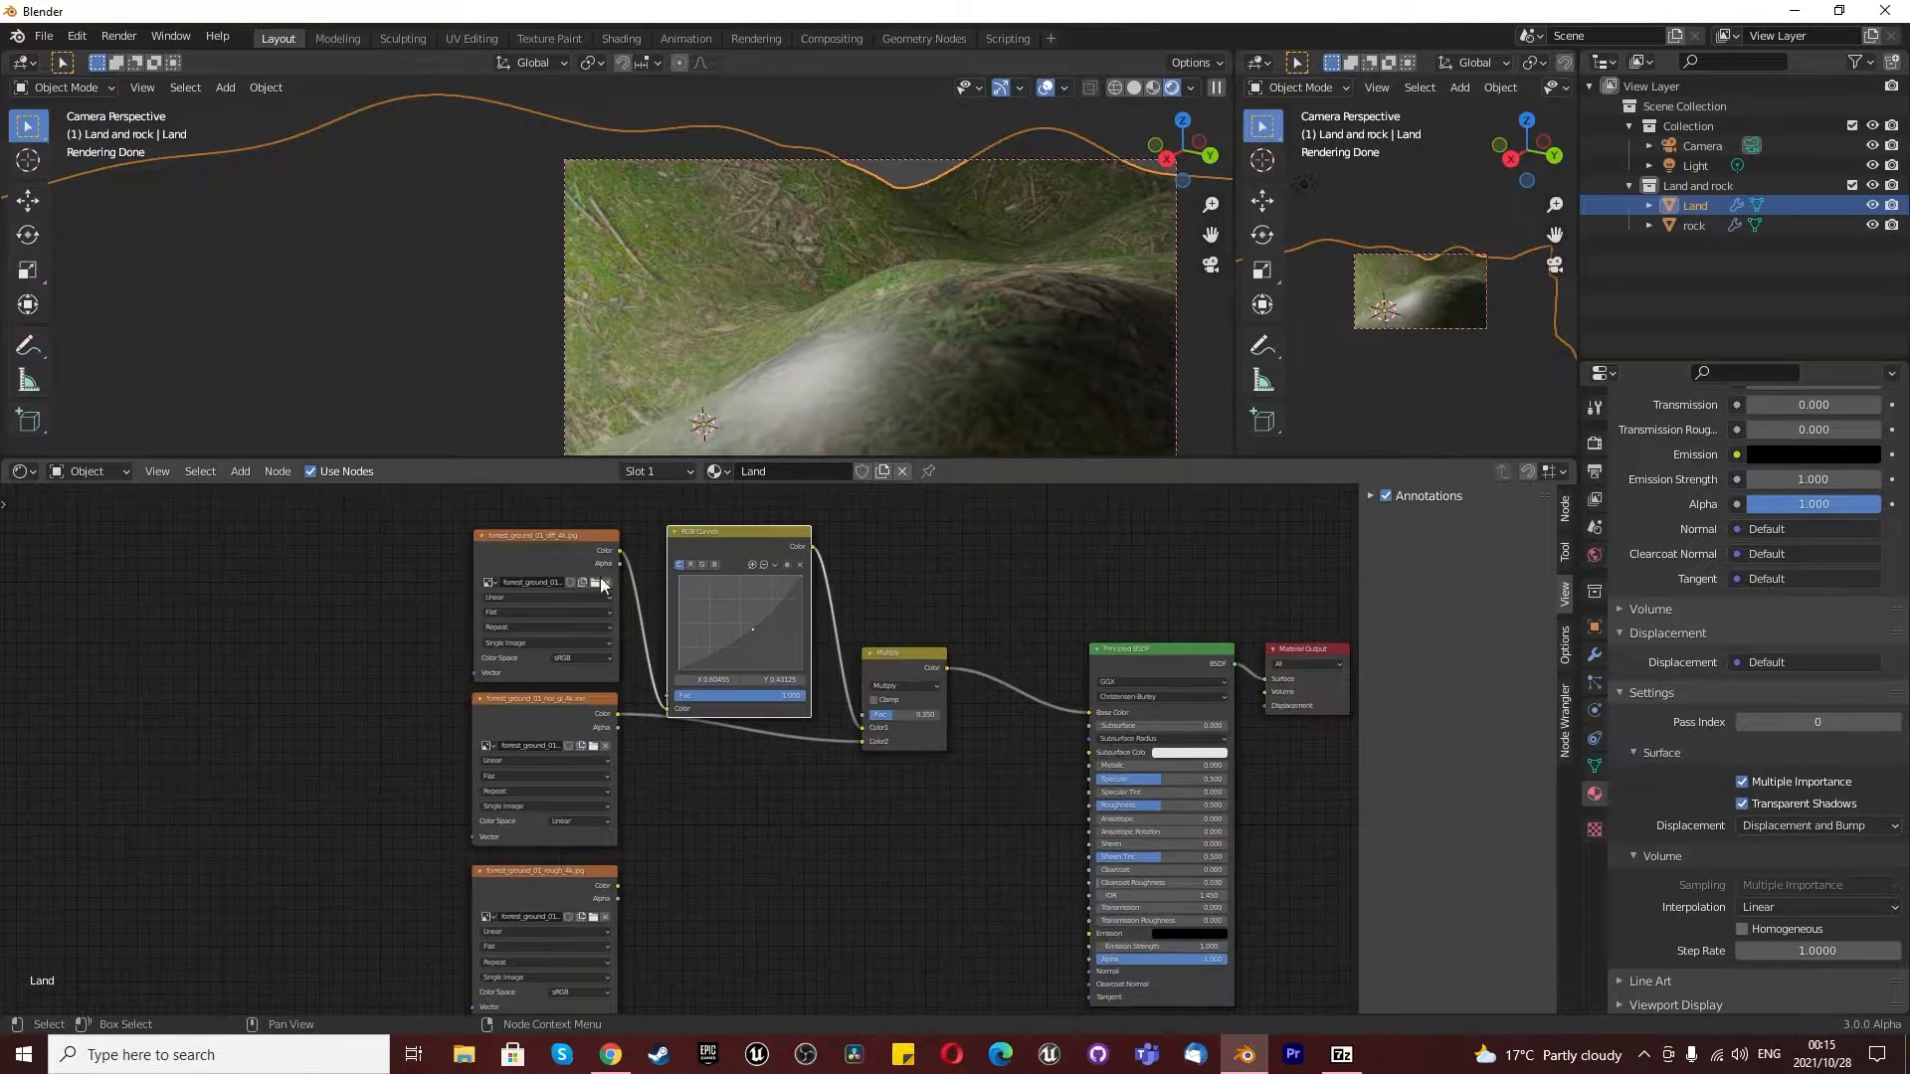
- Connect the color output of the forrest_ground_01_rough_4k.jpg texture to the Principled BSDF's Roughness input
drag(712, 533, 715, 521)
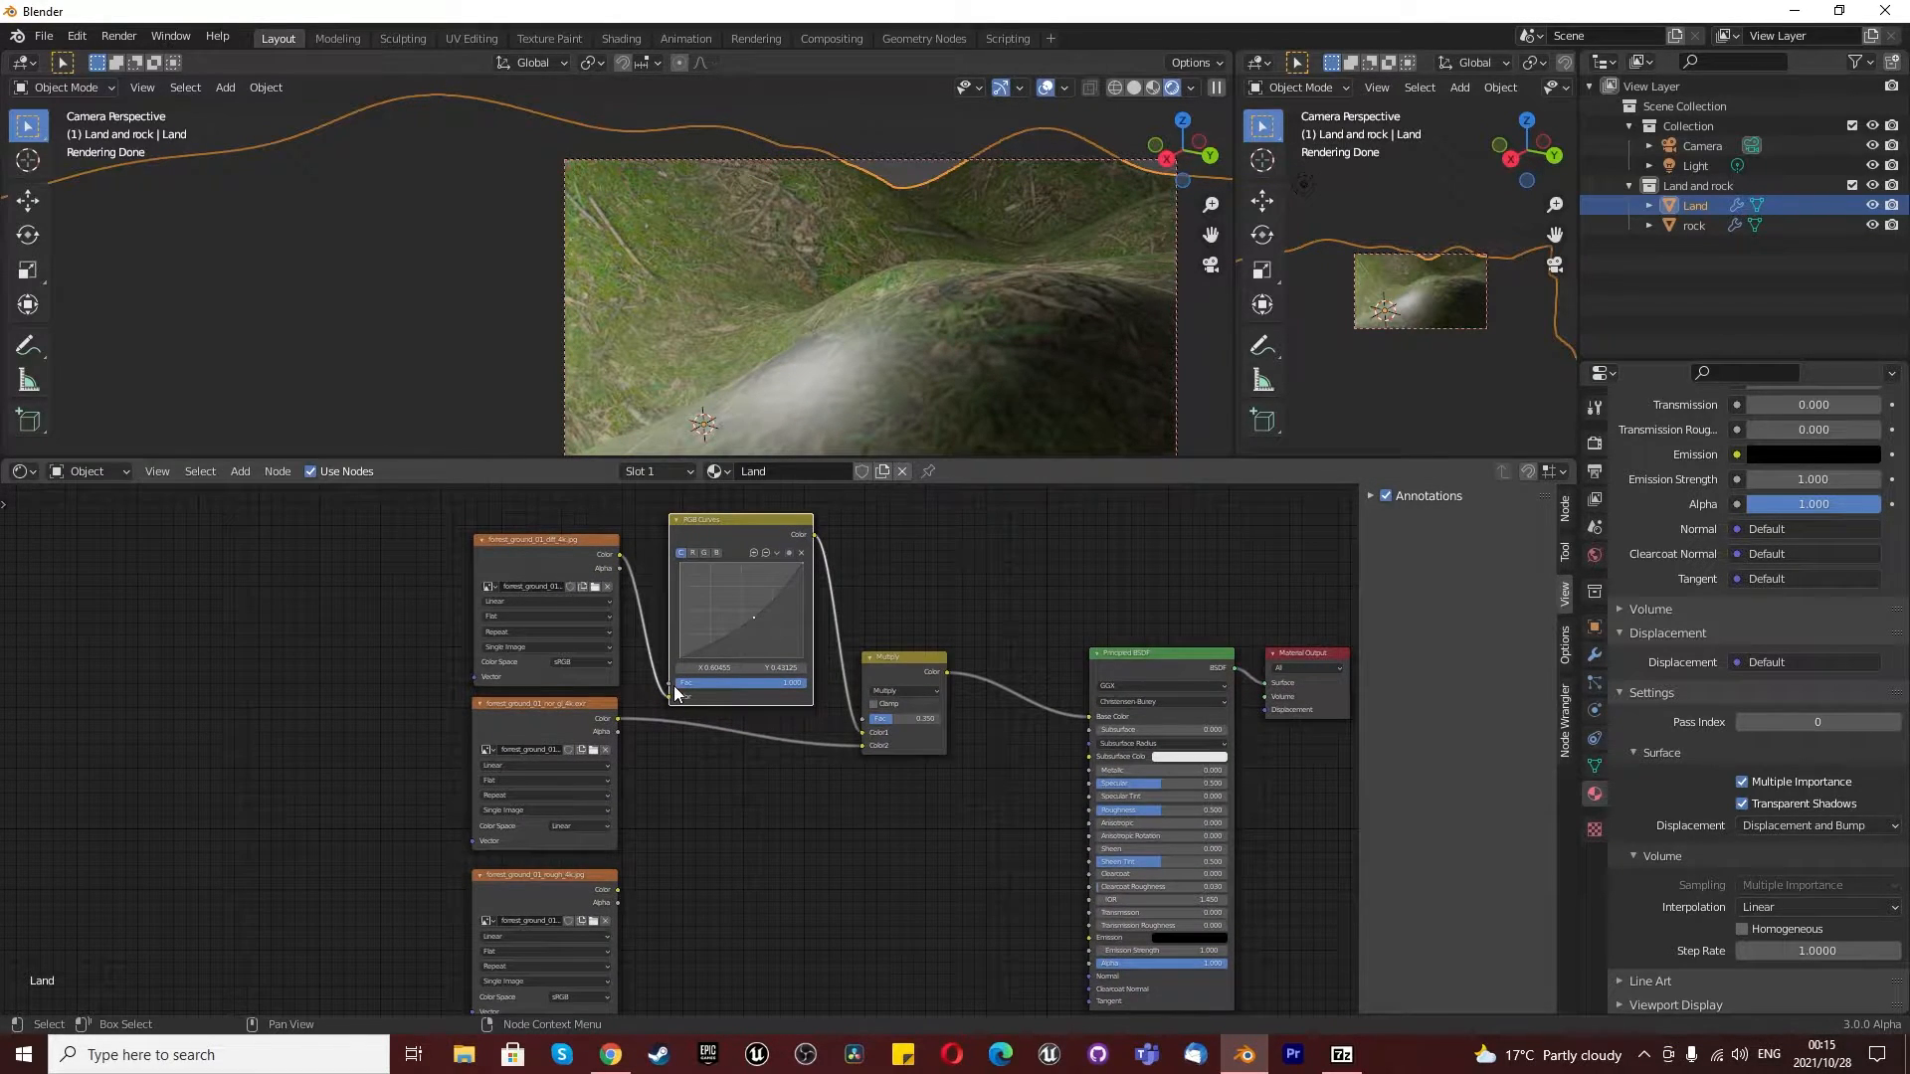
scroll(770, 759, down, 8)
scroll(625, 911, up, 16)
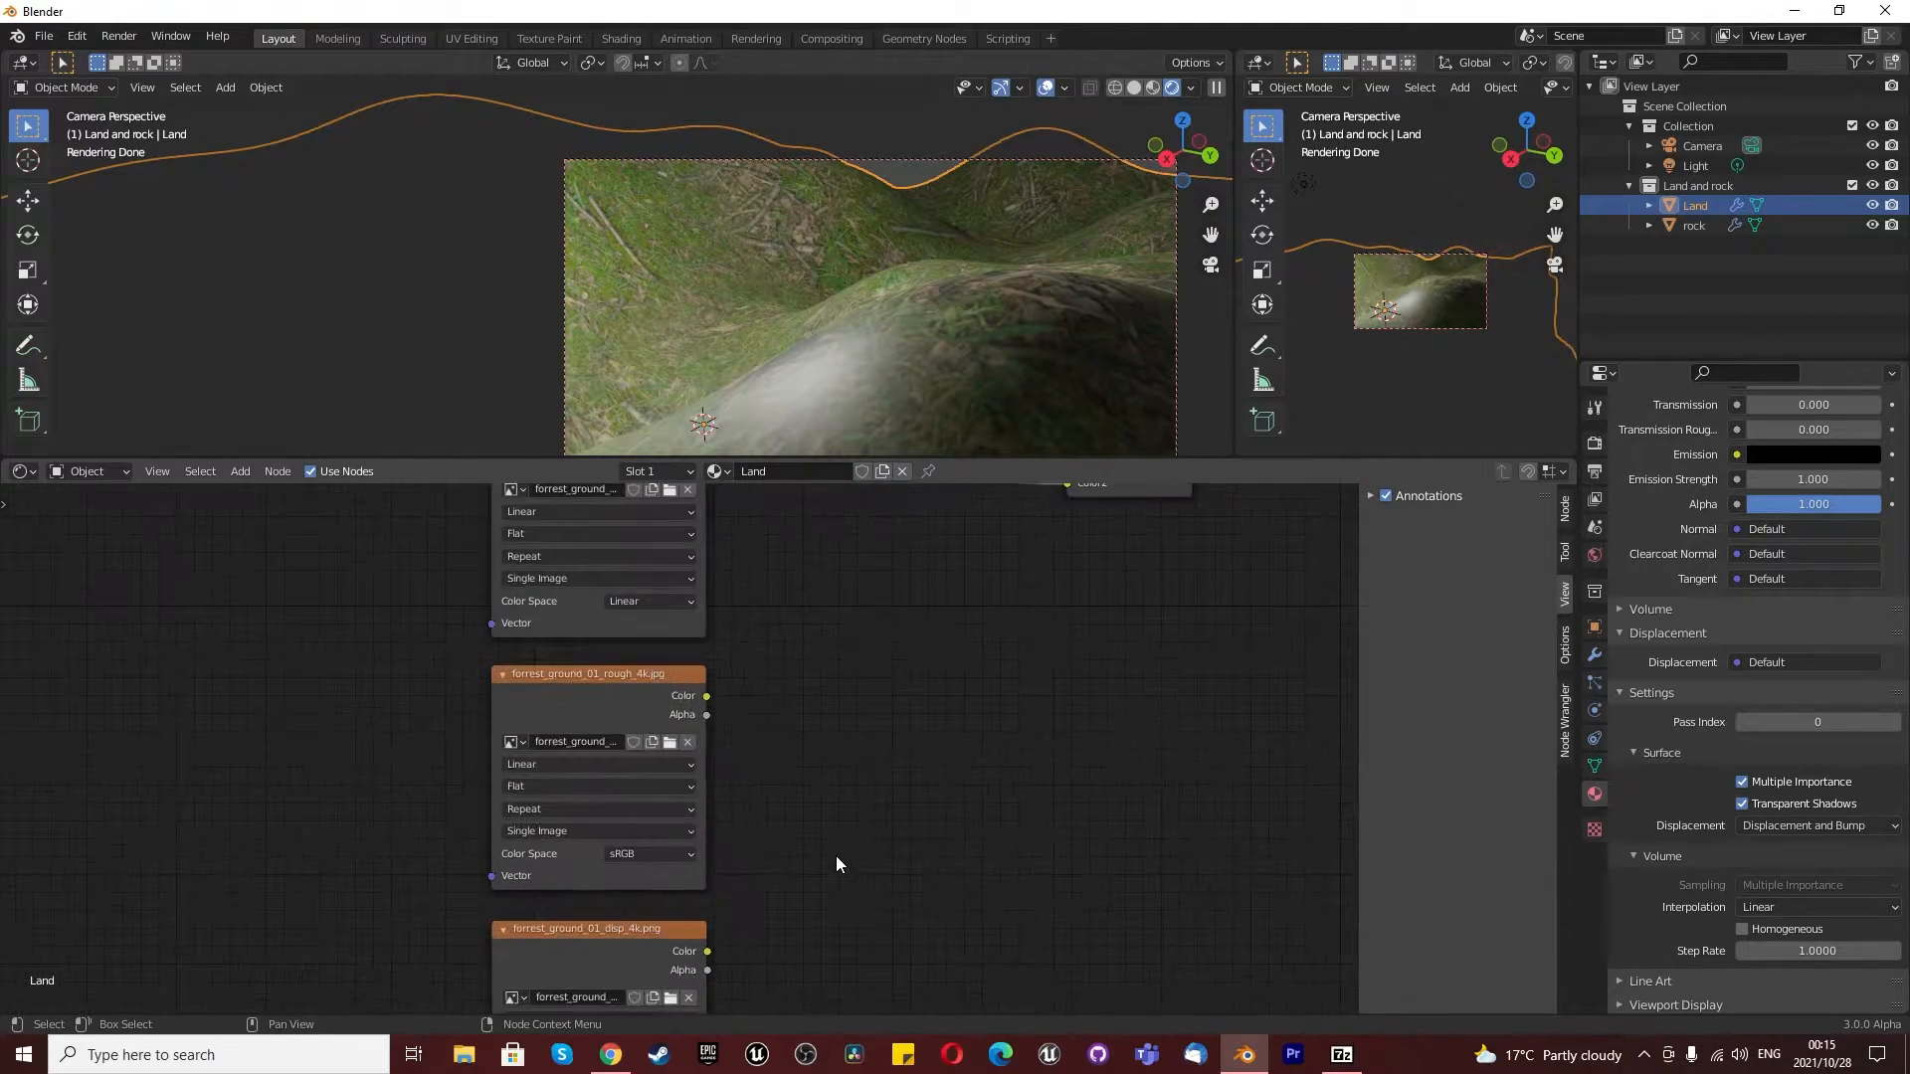
scroll(970, 750, down, 3)
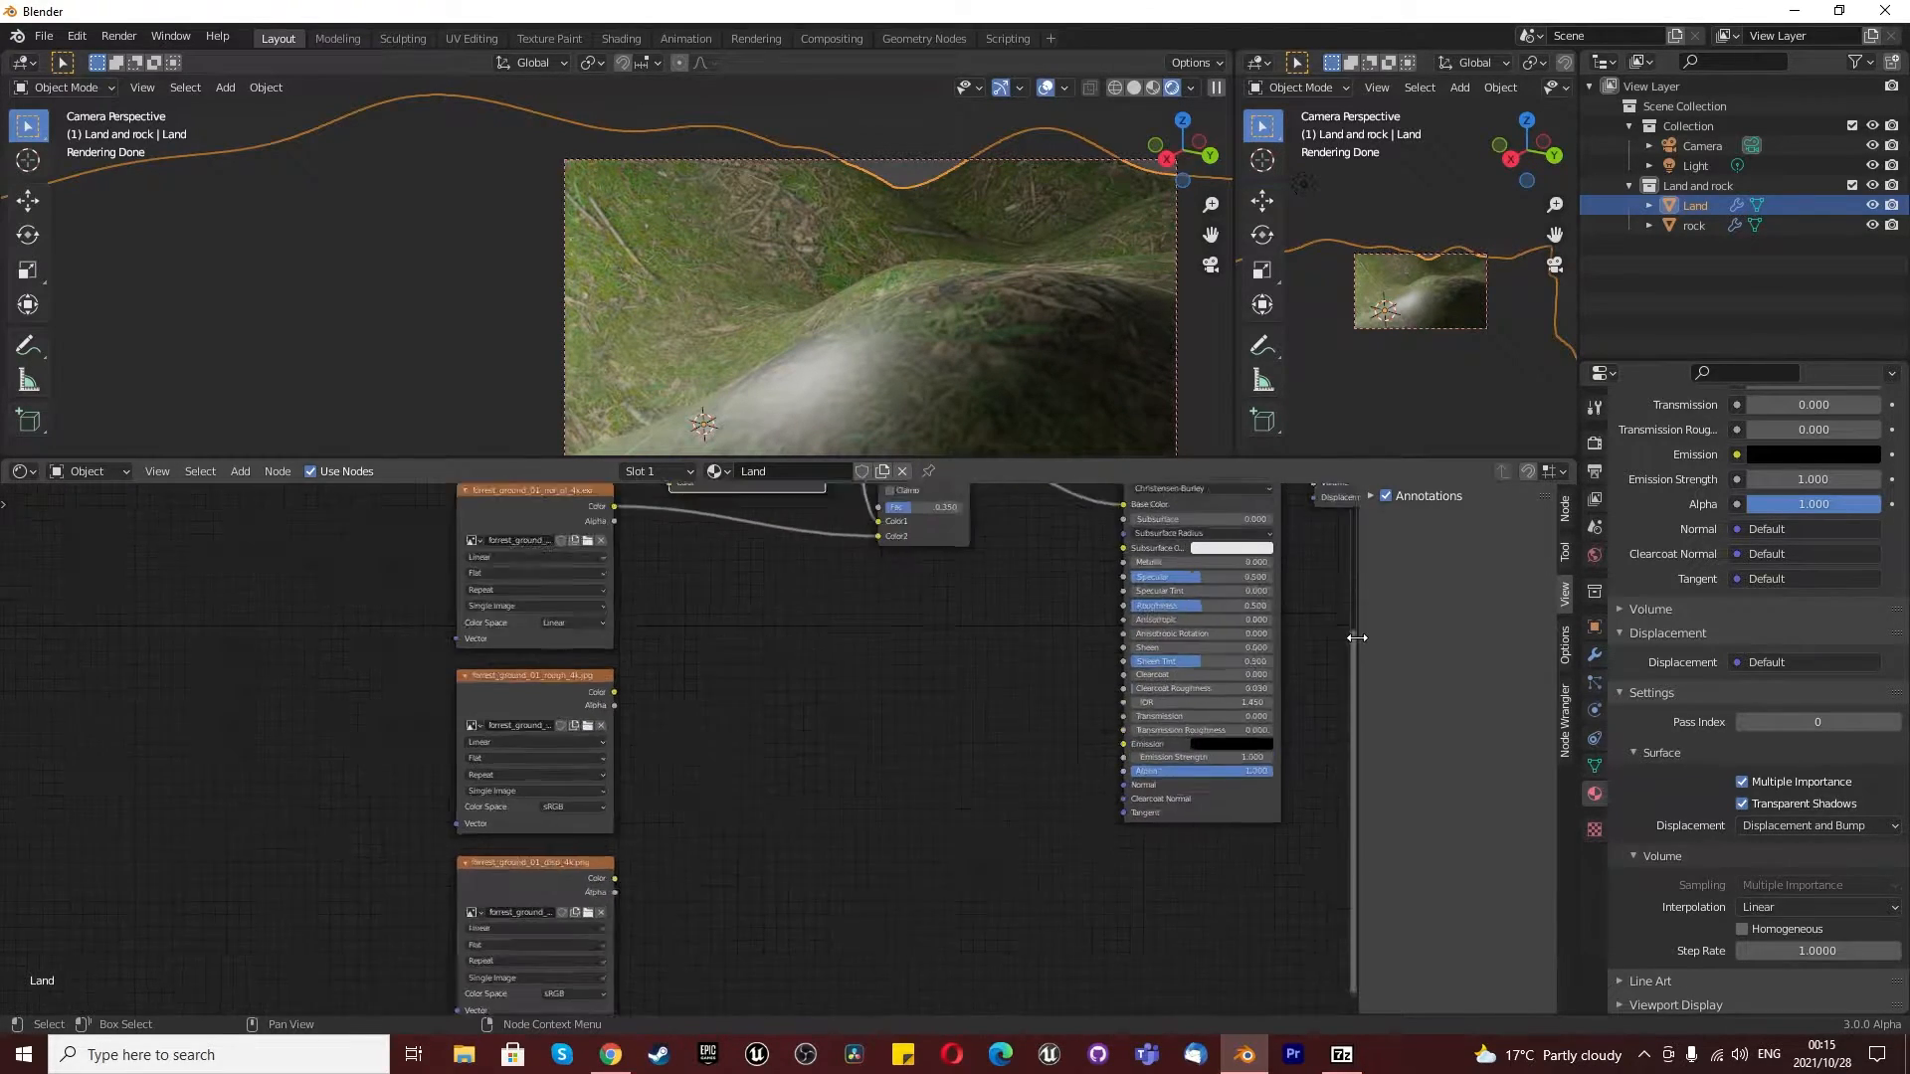
scroll(1218, 648, up, 2)
drag(418, 707, 1064, 595)
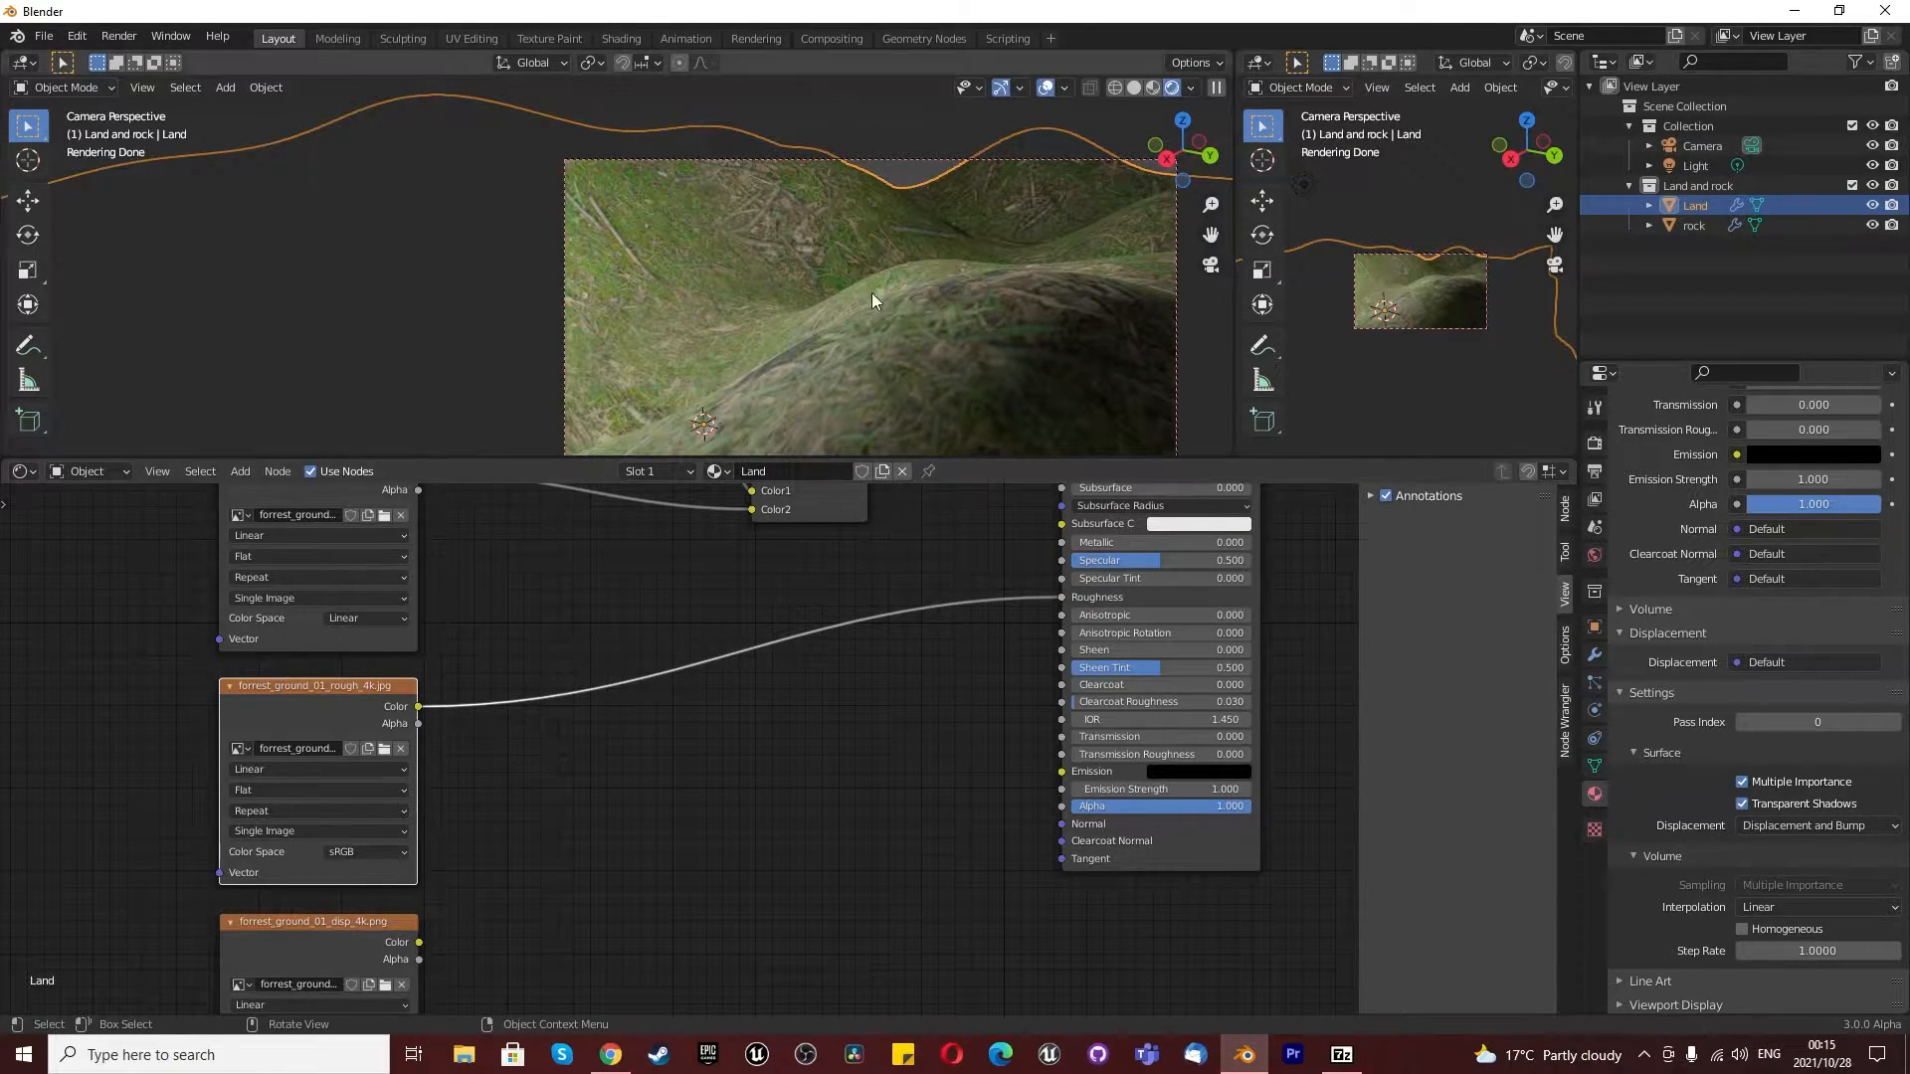
scroll(875, 295, up, 2)
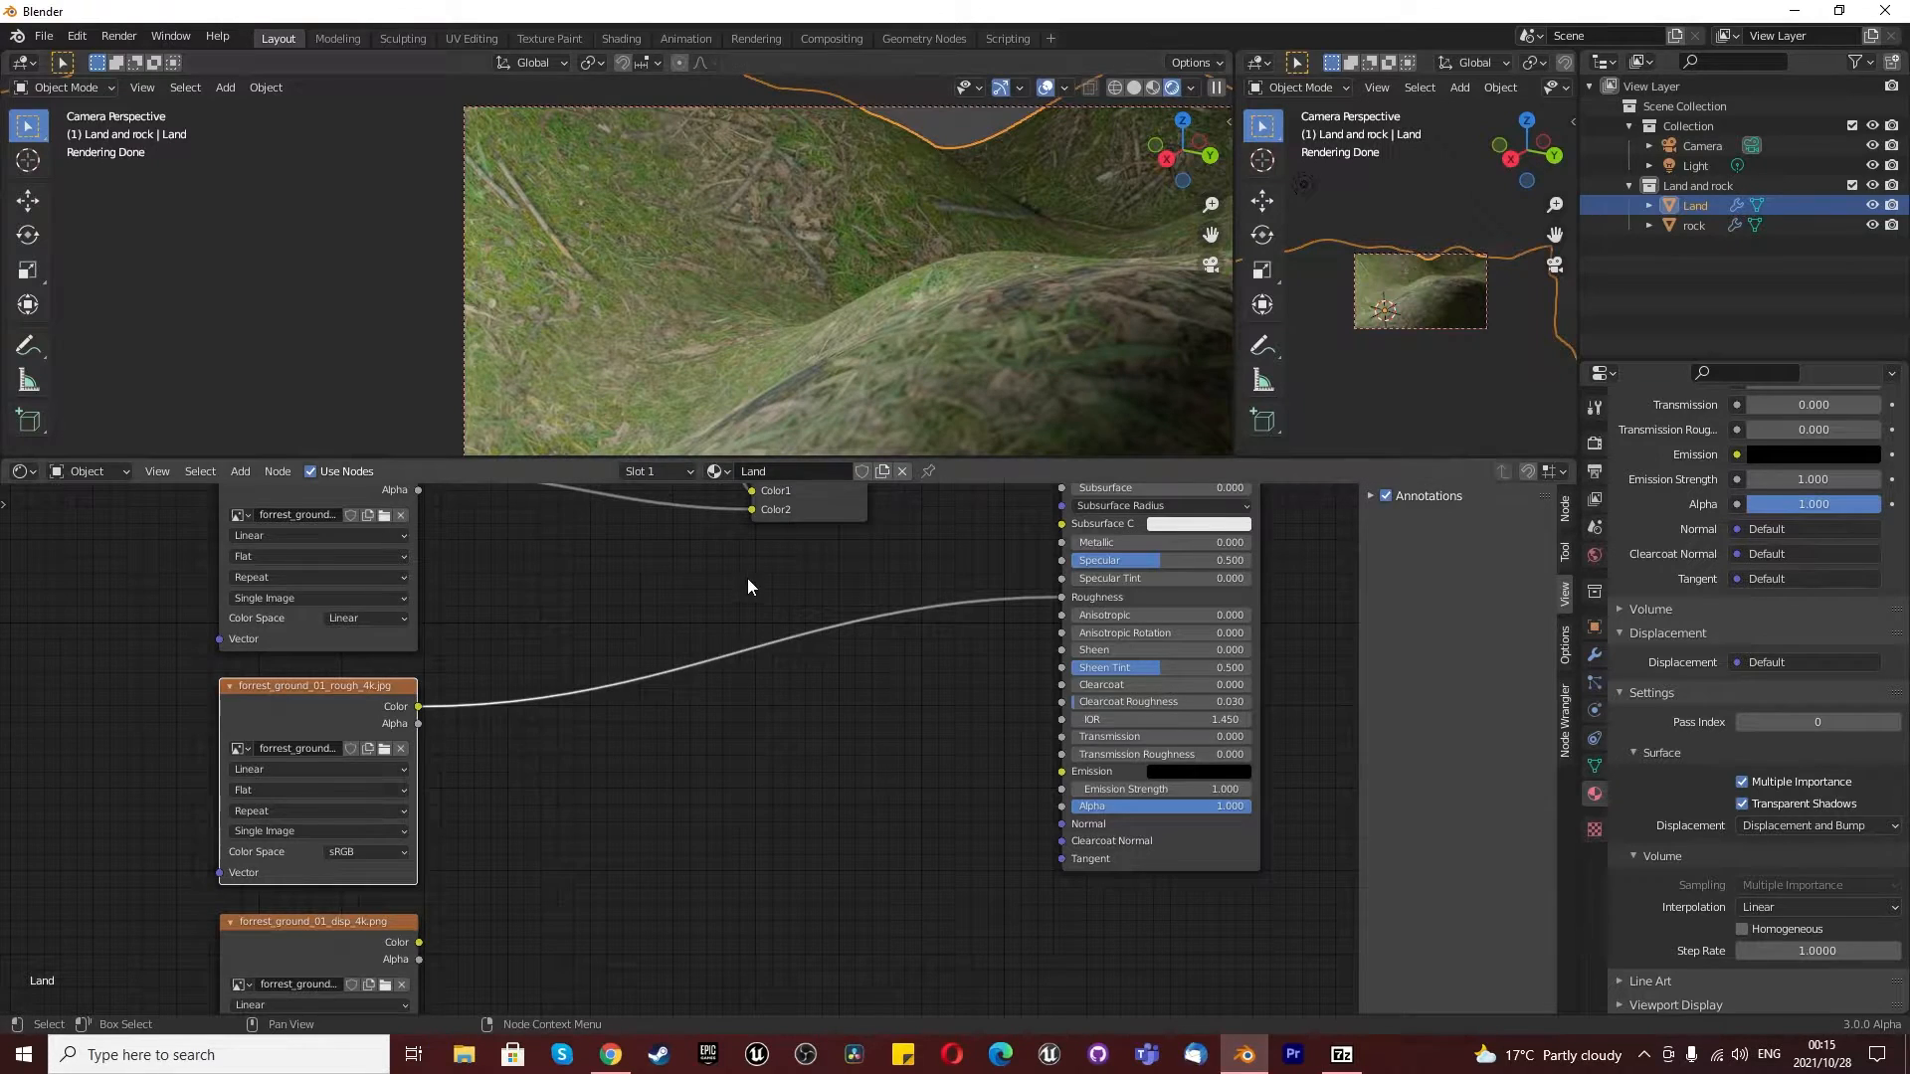
- Connect the color output of the forrest_ground_01_disp_4k.png texture to the Principled BSDF's Normal input
scroll(505, 667, down, 4)
scroll(480, 784, up, 3)
scroll(481, 784, up, 1)
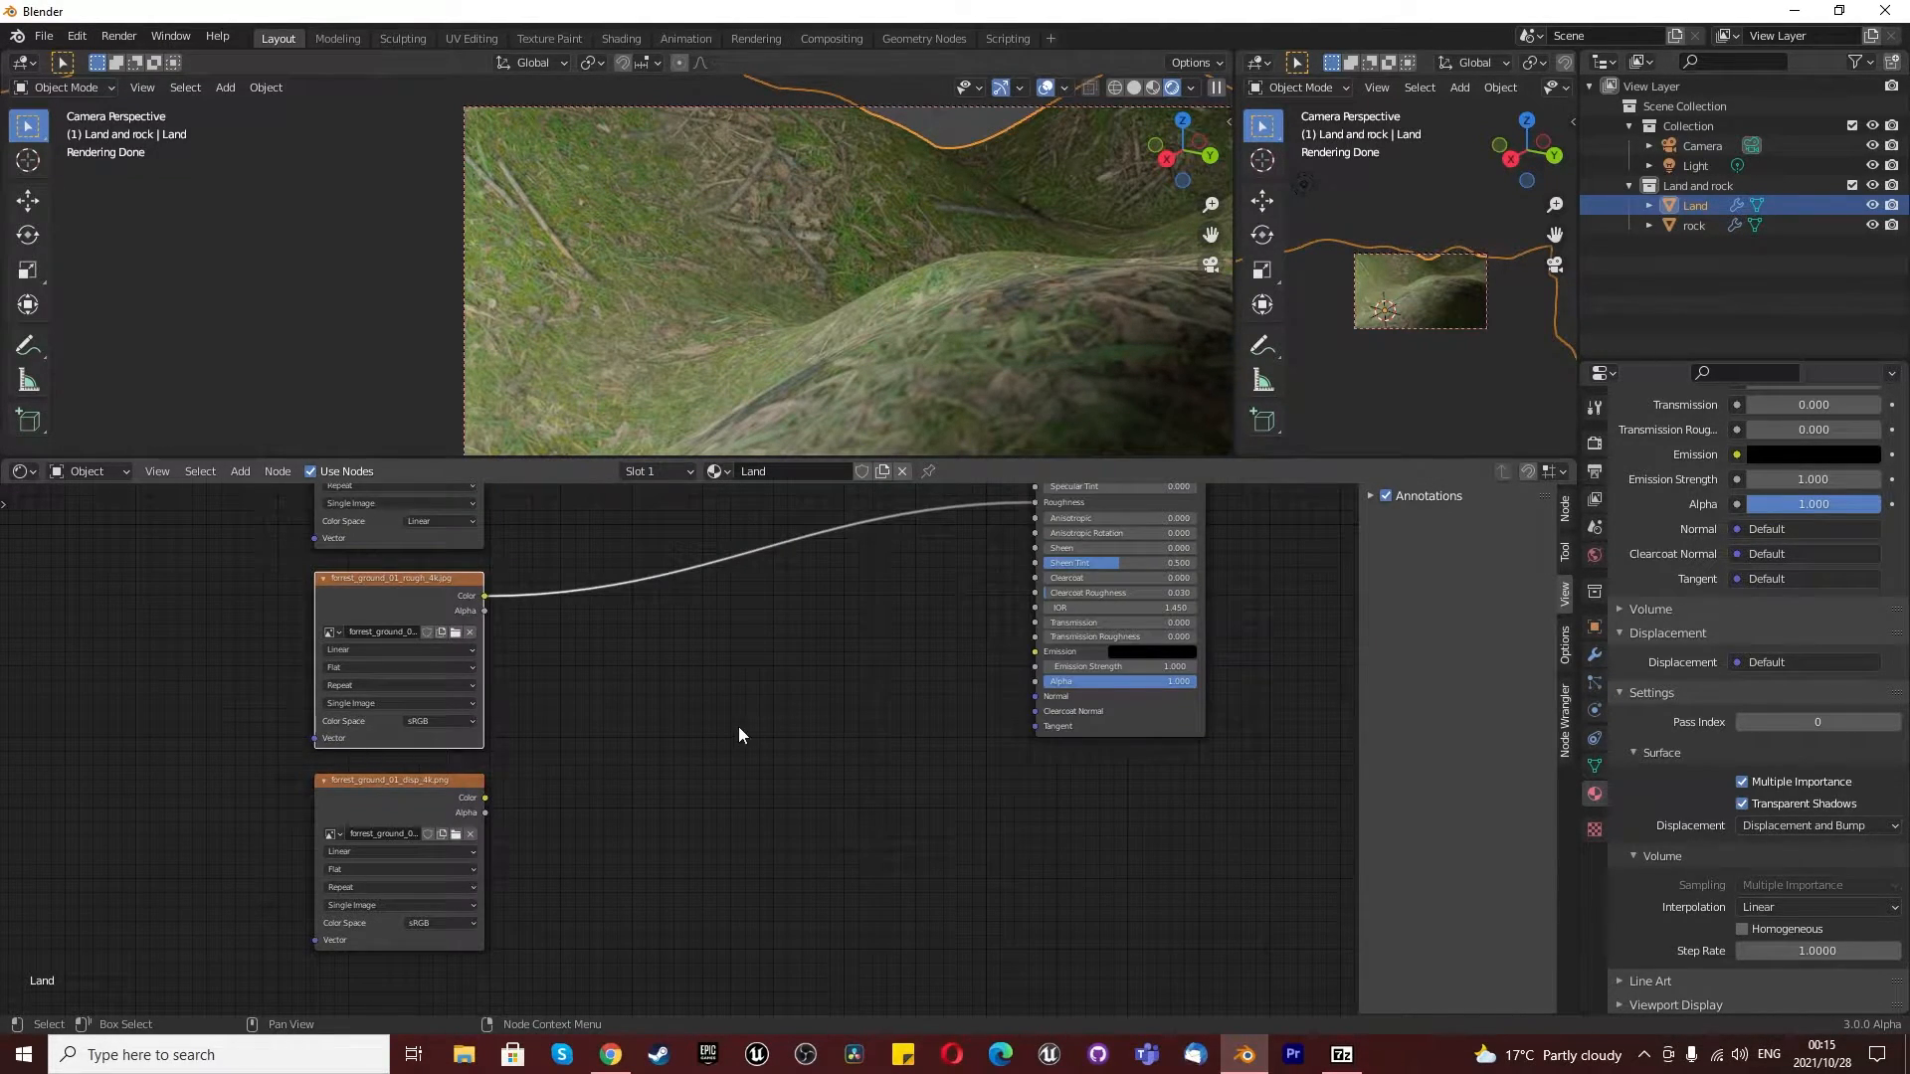
drag(486, 798, 1030, 694)
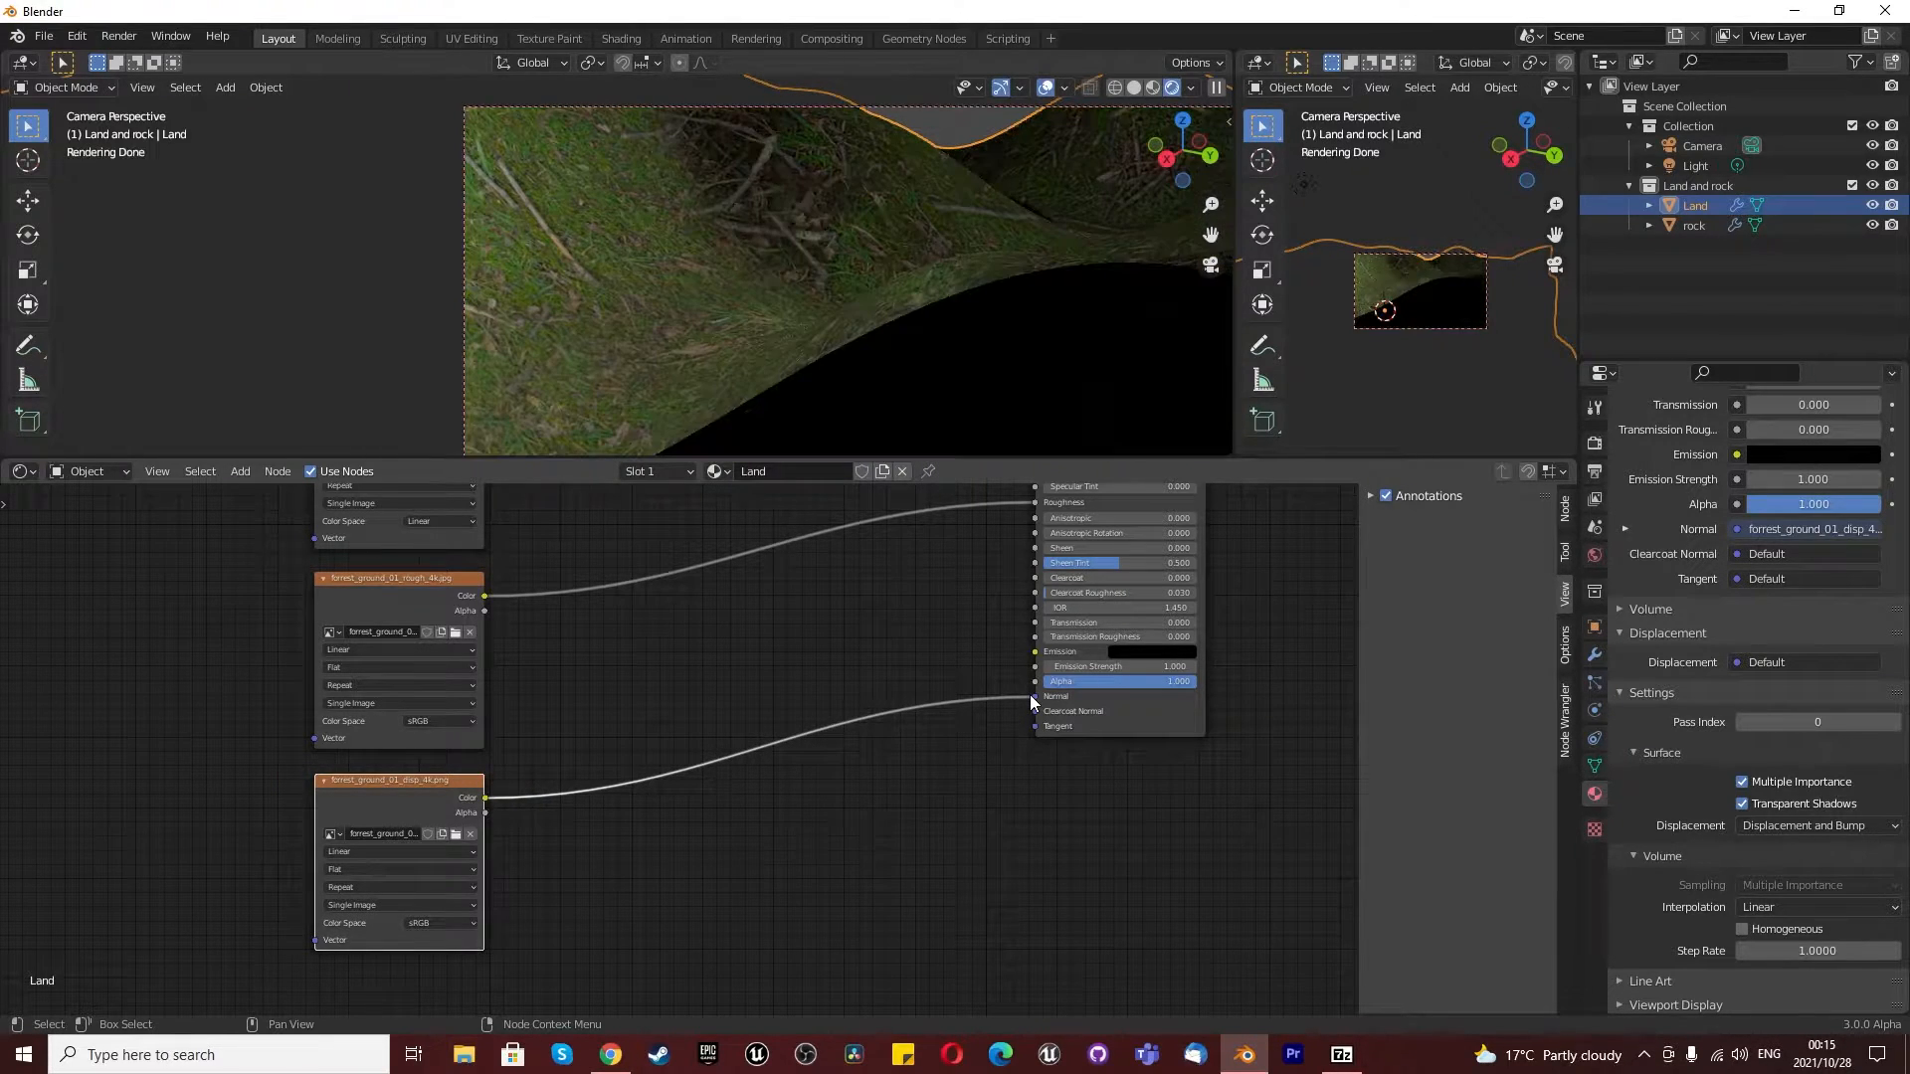
scroll(946, 246, down, 3)
middle_drag(946, 247, 1017, 271)
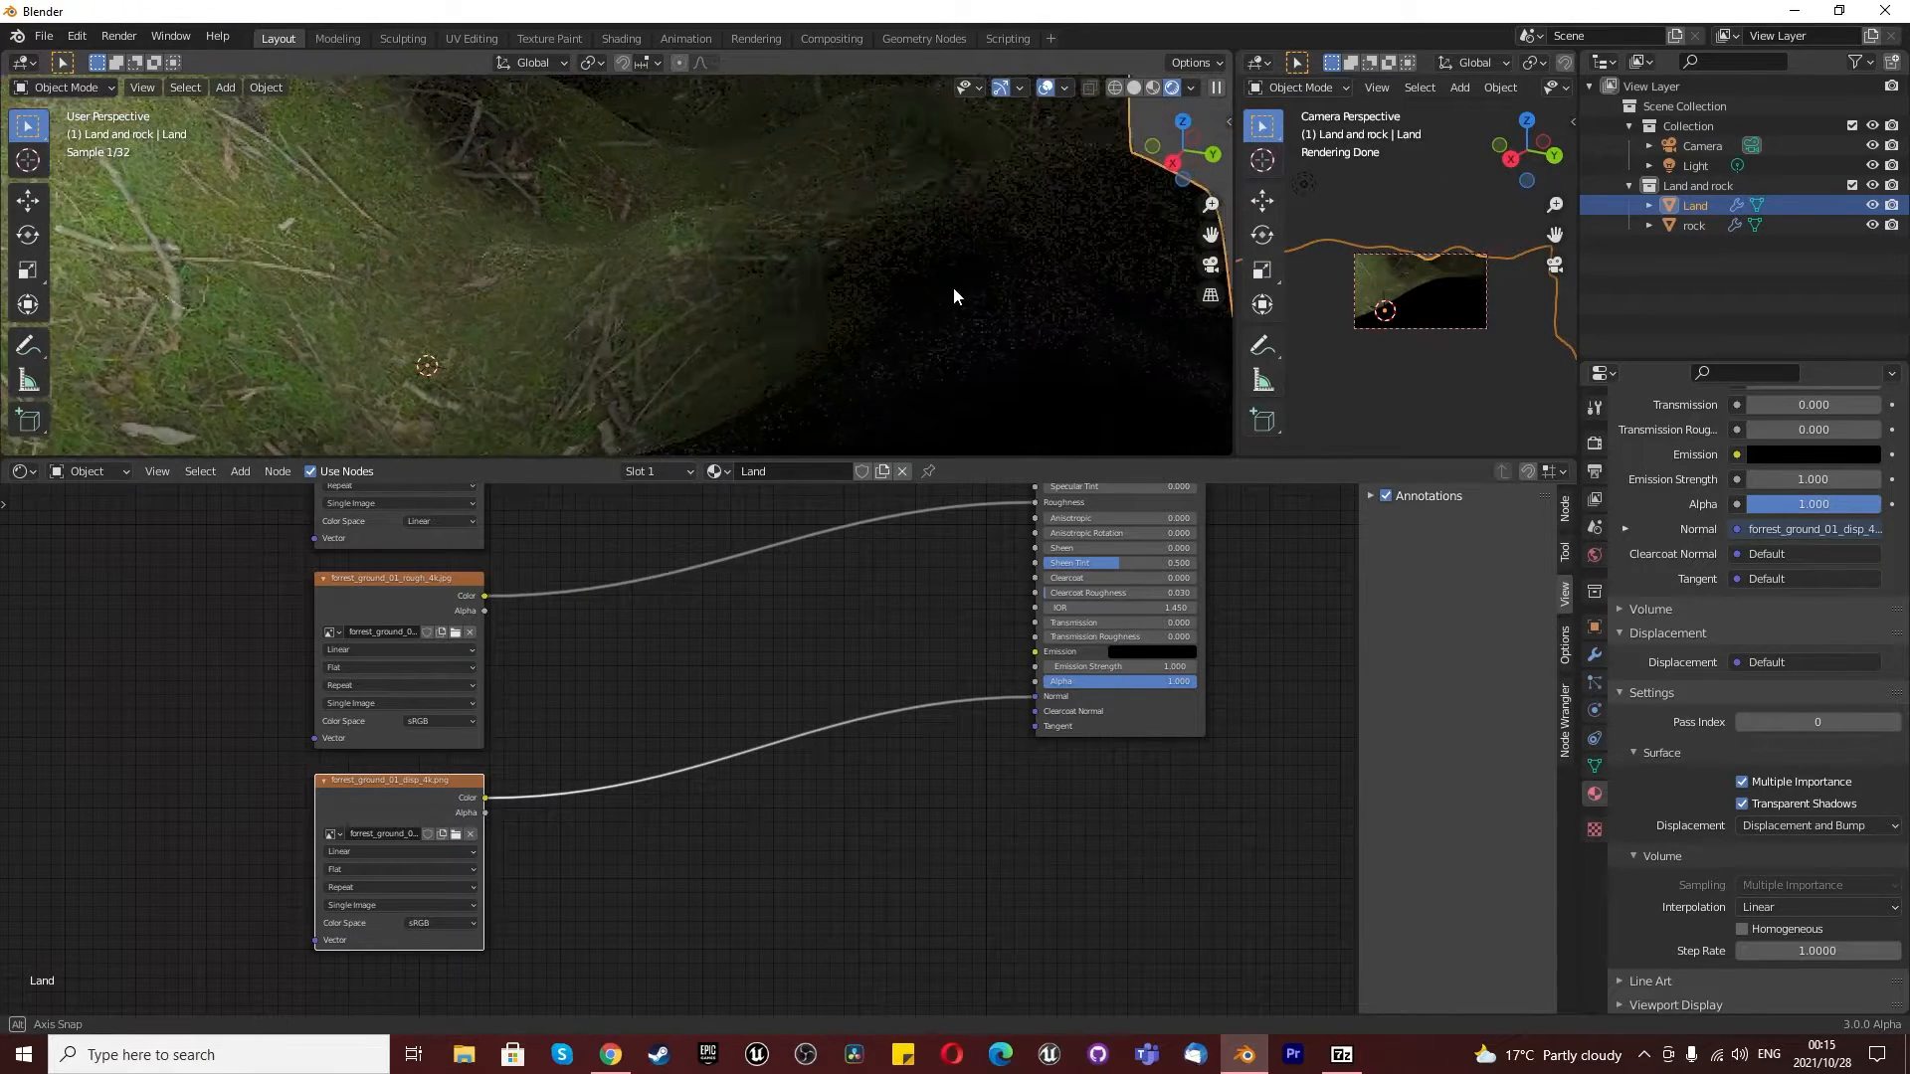
scroll(958, 288, down, 5)
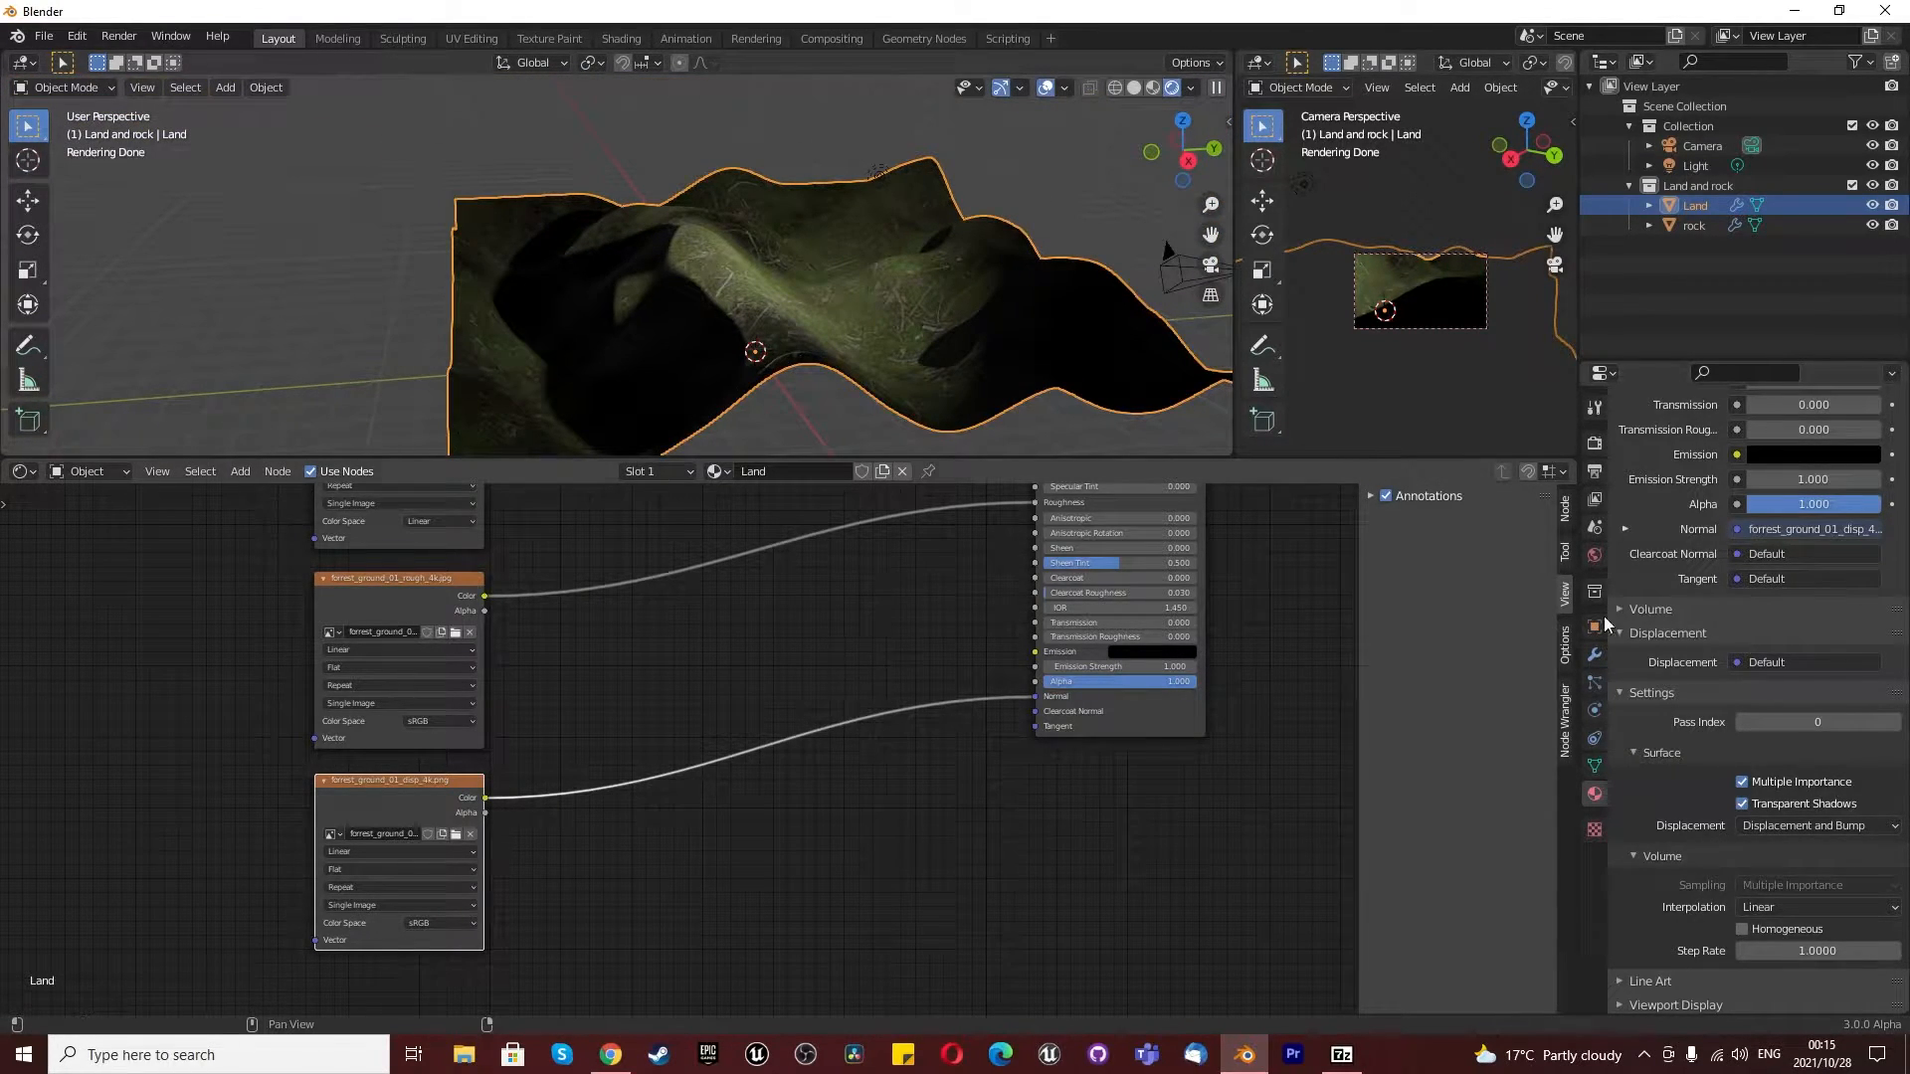
- Insert a Normal Map node on the link between the displacement texture and the Normal input
key(shift+a)
click(824, 655)
text(norma)
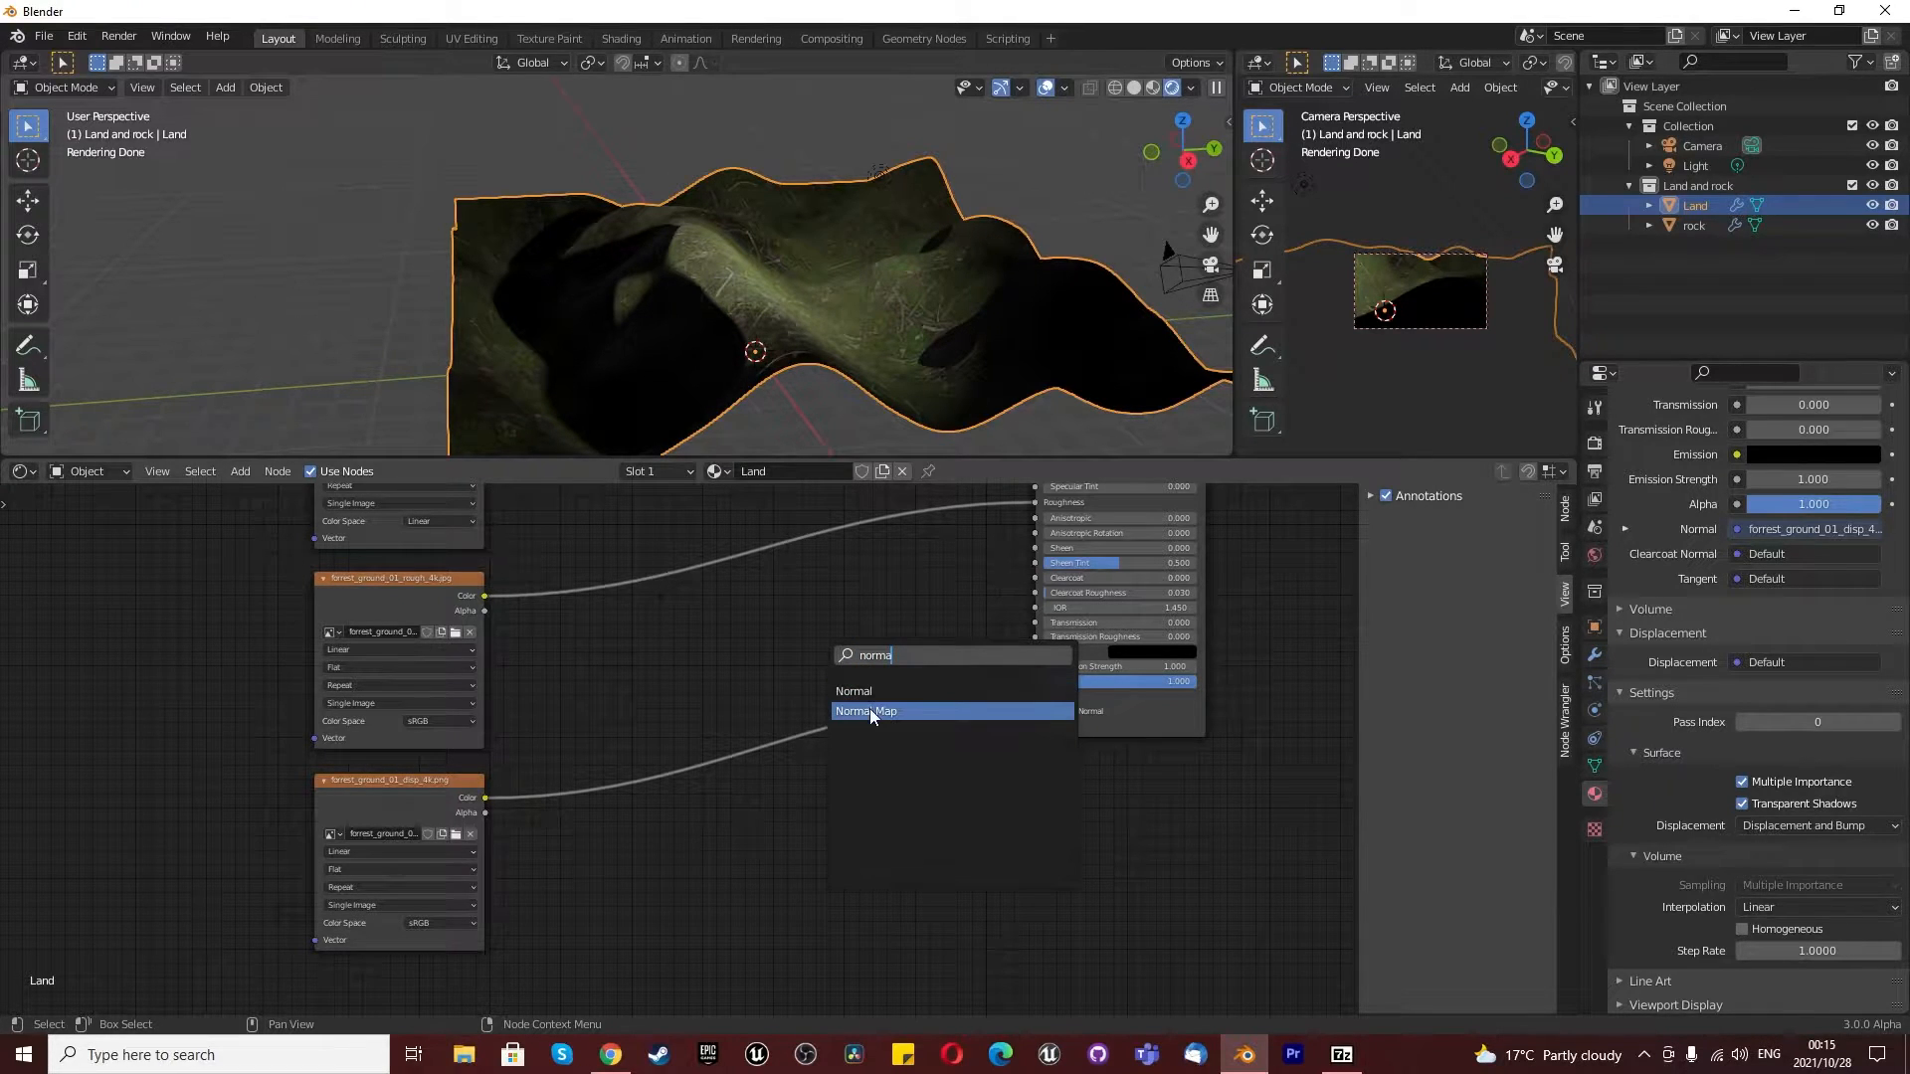
click(871, 712)
click(872, 724)
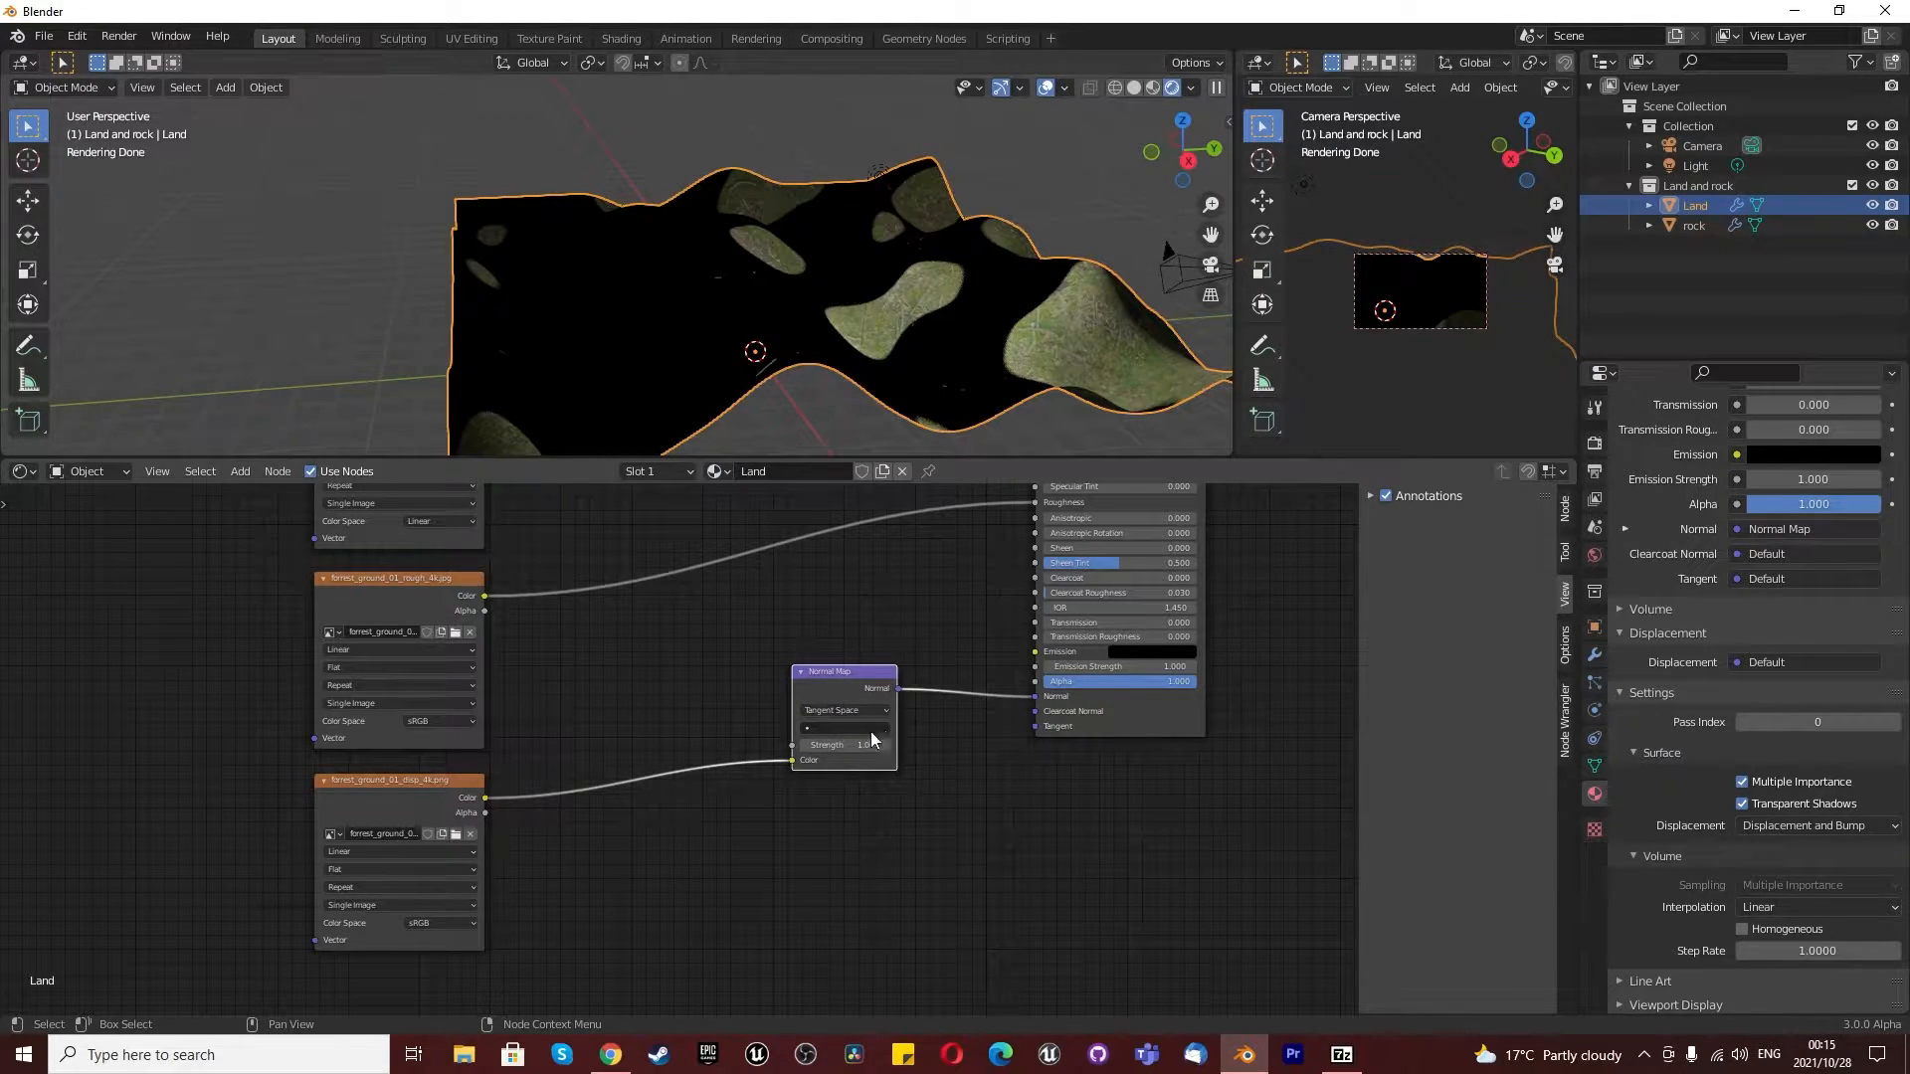
- Try Object Space on the Normal Map node and settle on Blender Object Space
middle_drag(929, 354, 656, 452)
scroll(838, 720, up, 2)
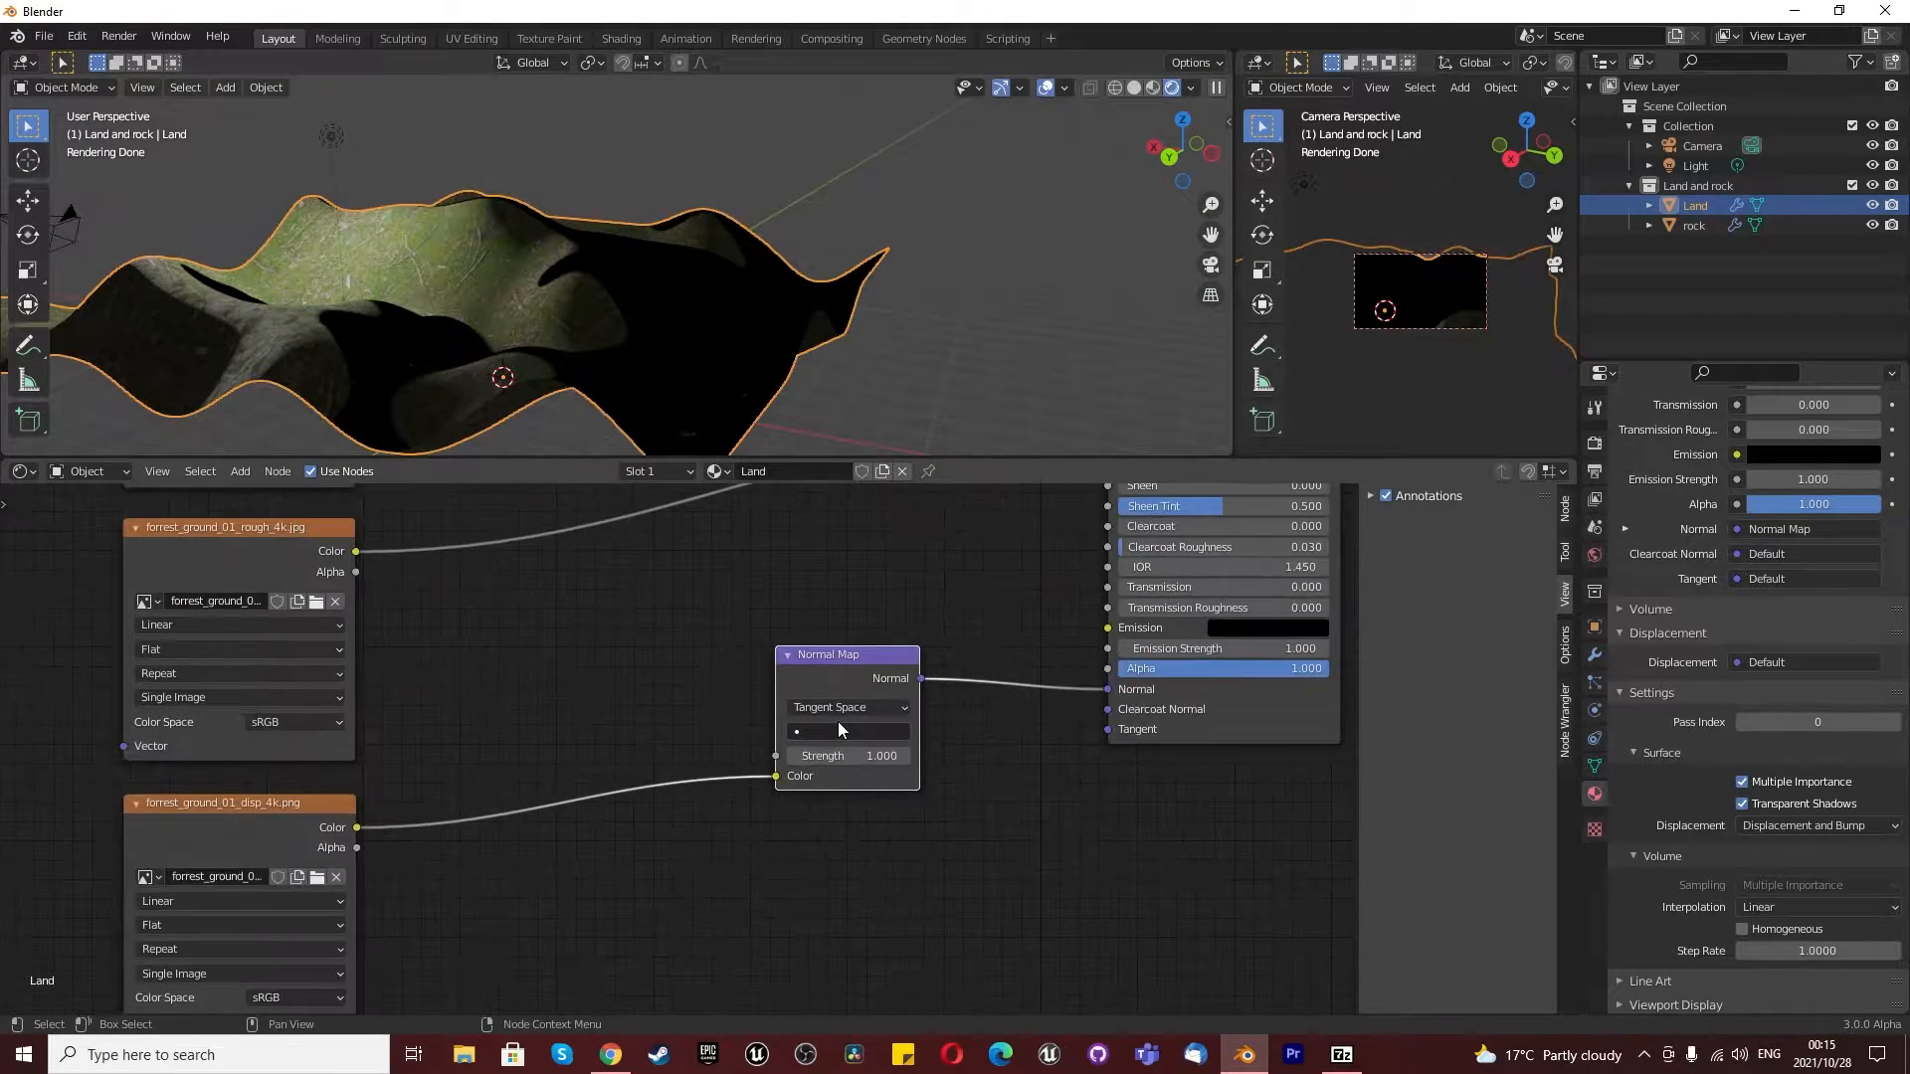
scroll(838, 720, up, 1)
click(834, 704)
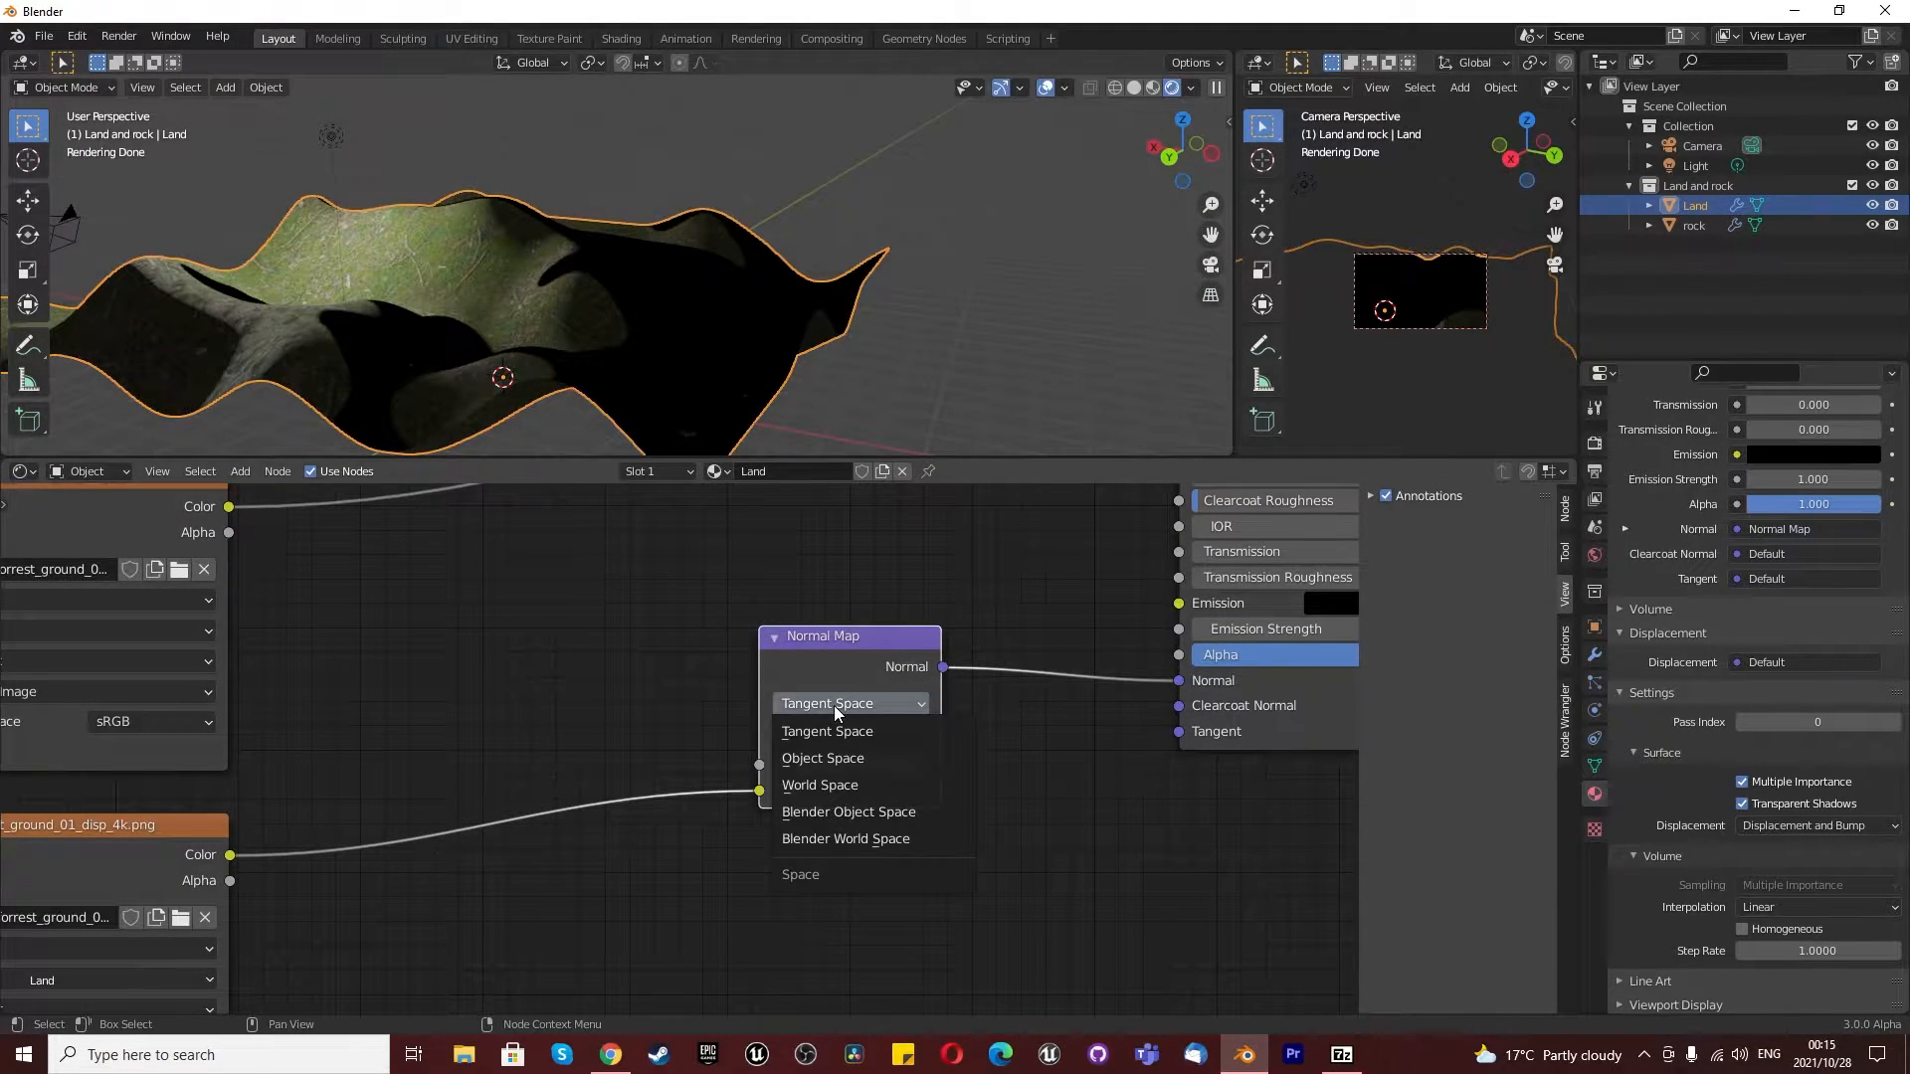
click(848, 757)
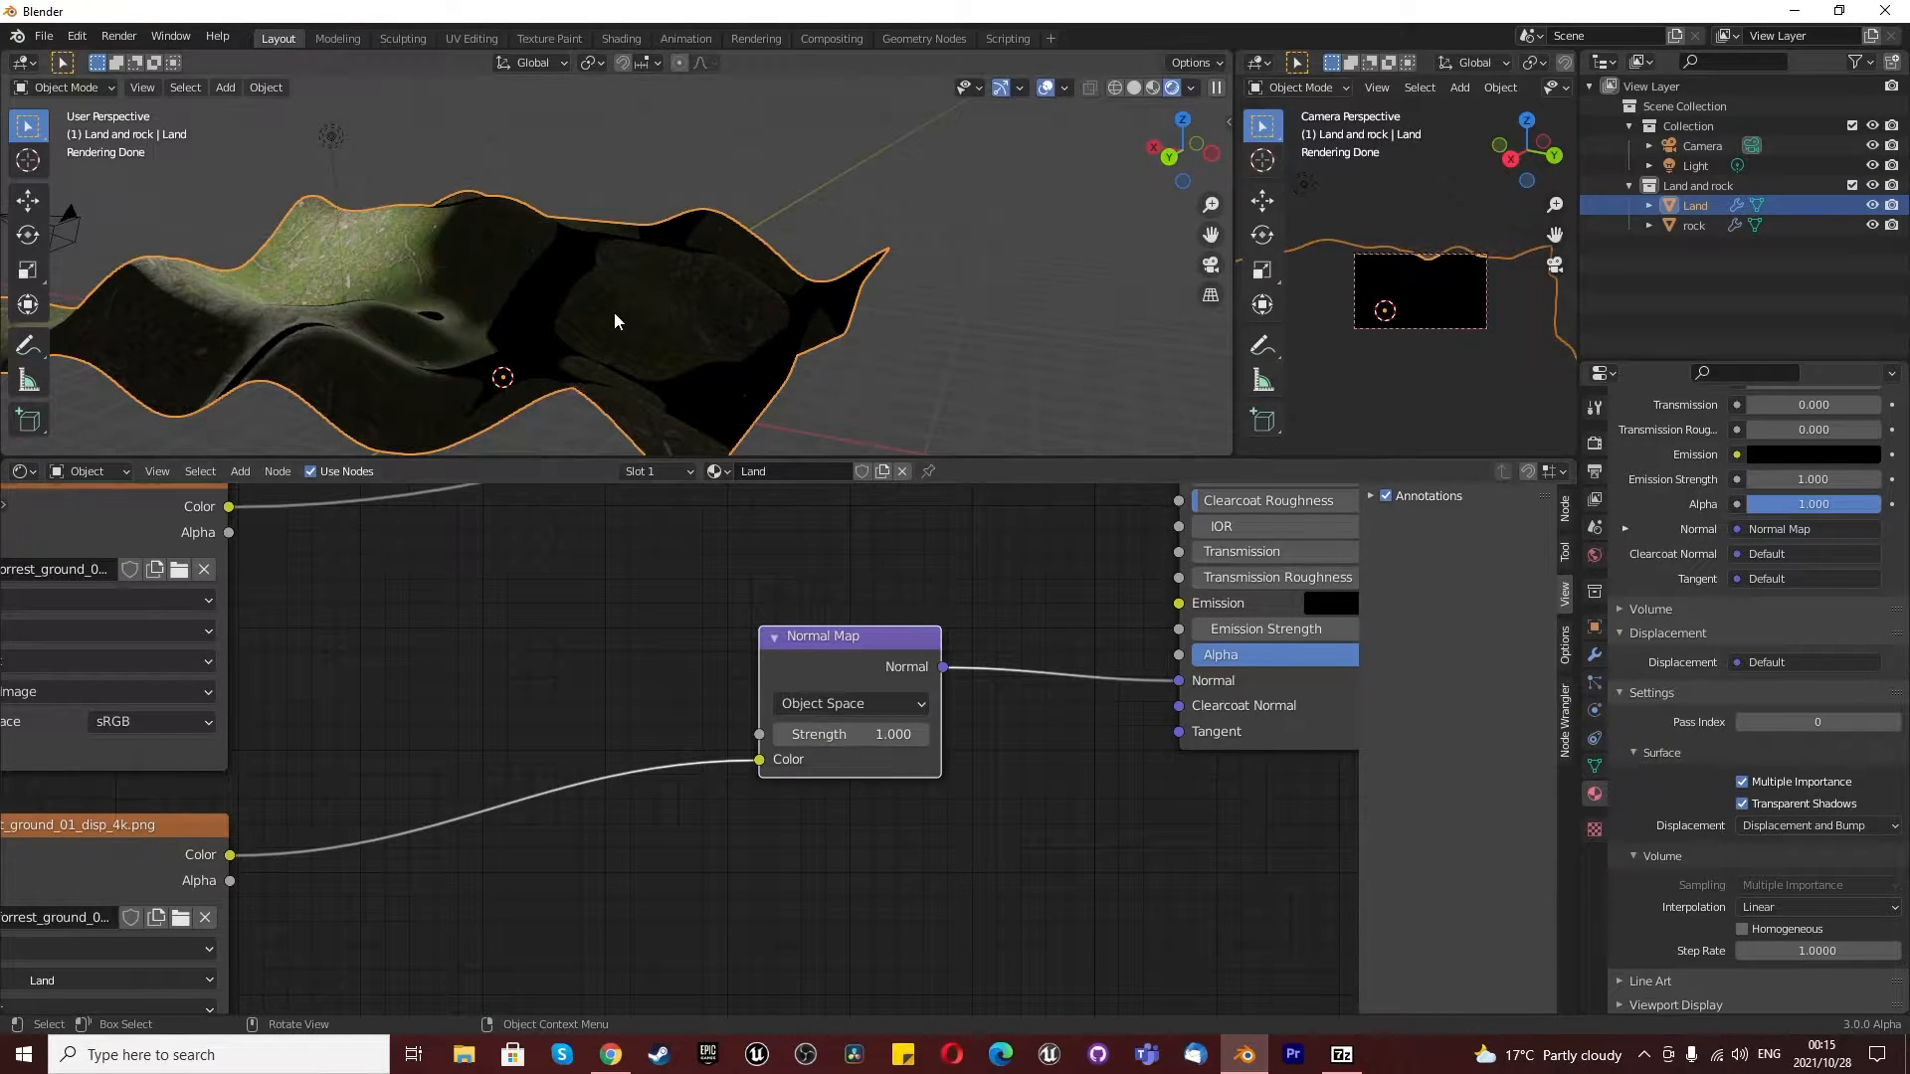
click(1211, 264)
scroll(810, 304, up, 2)
click(858, 704)
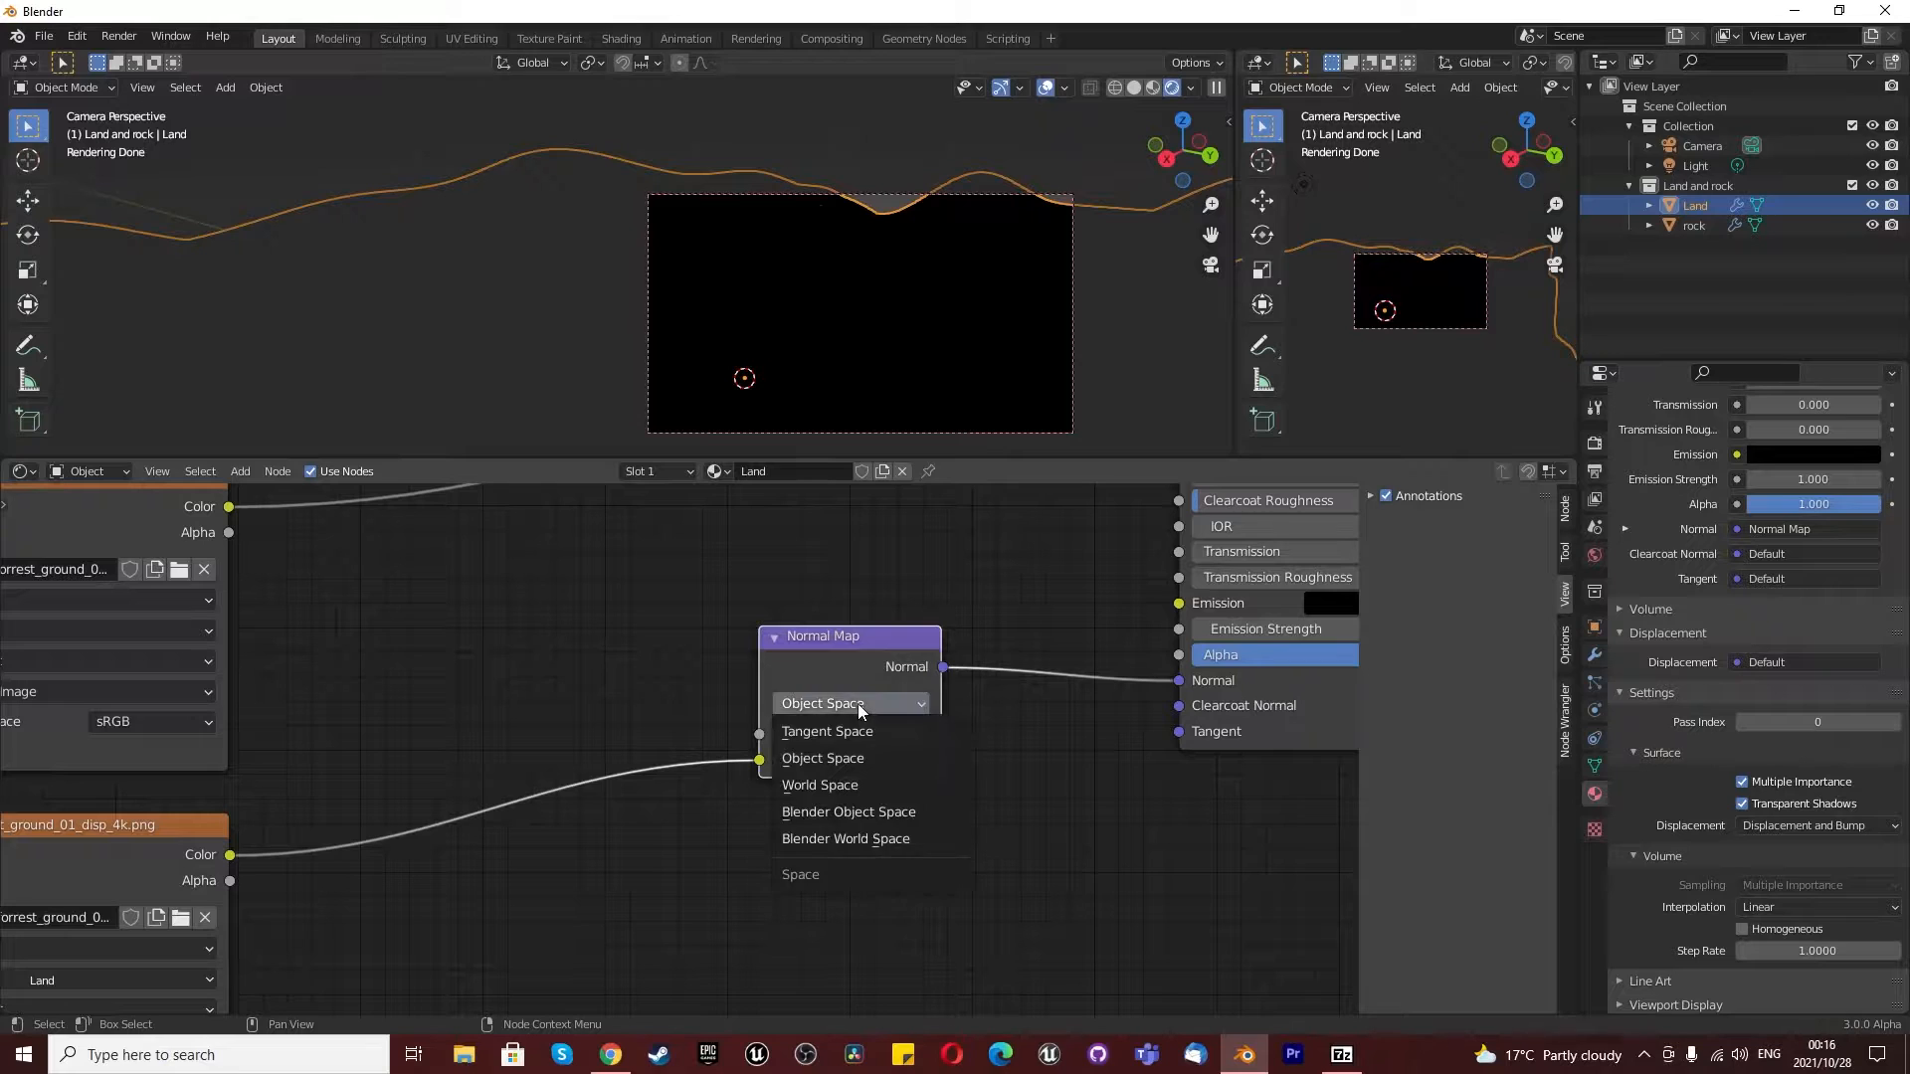
click(845, 776)
click(837, 704)
click(844, 813)
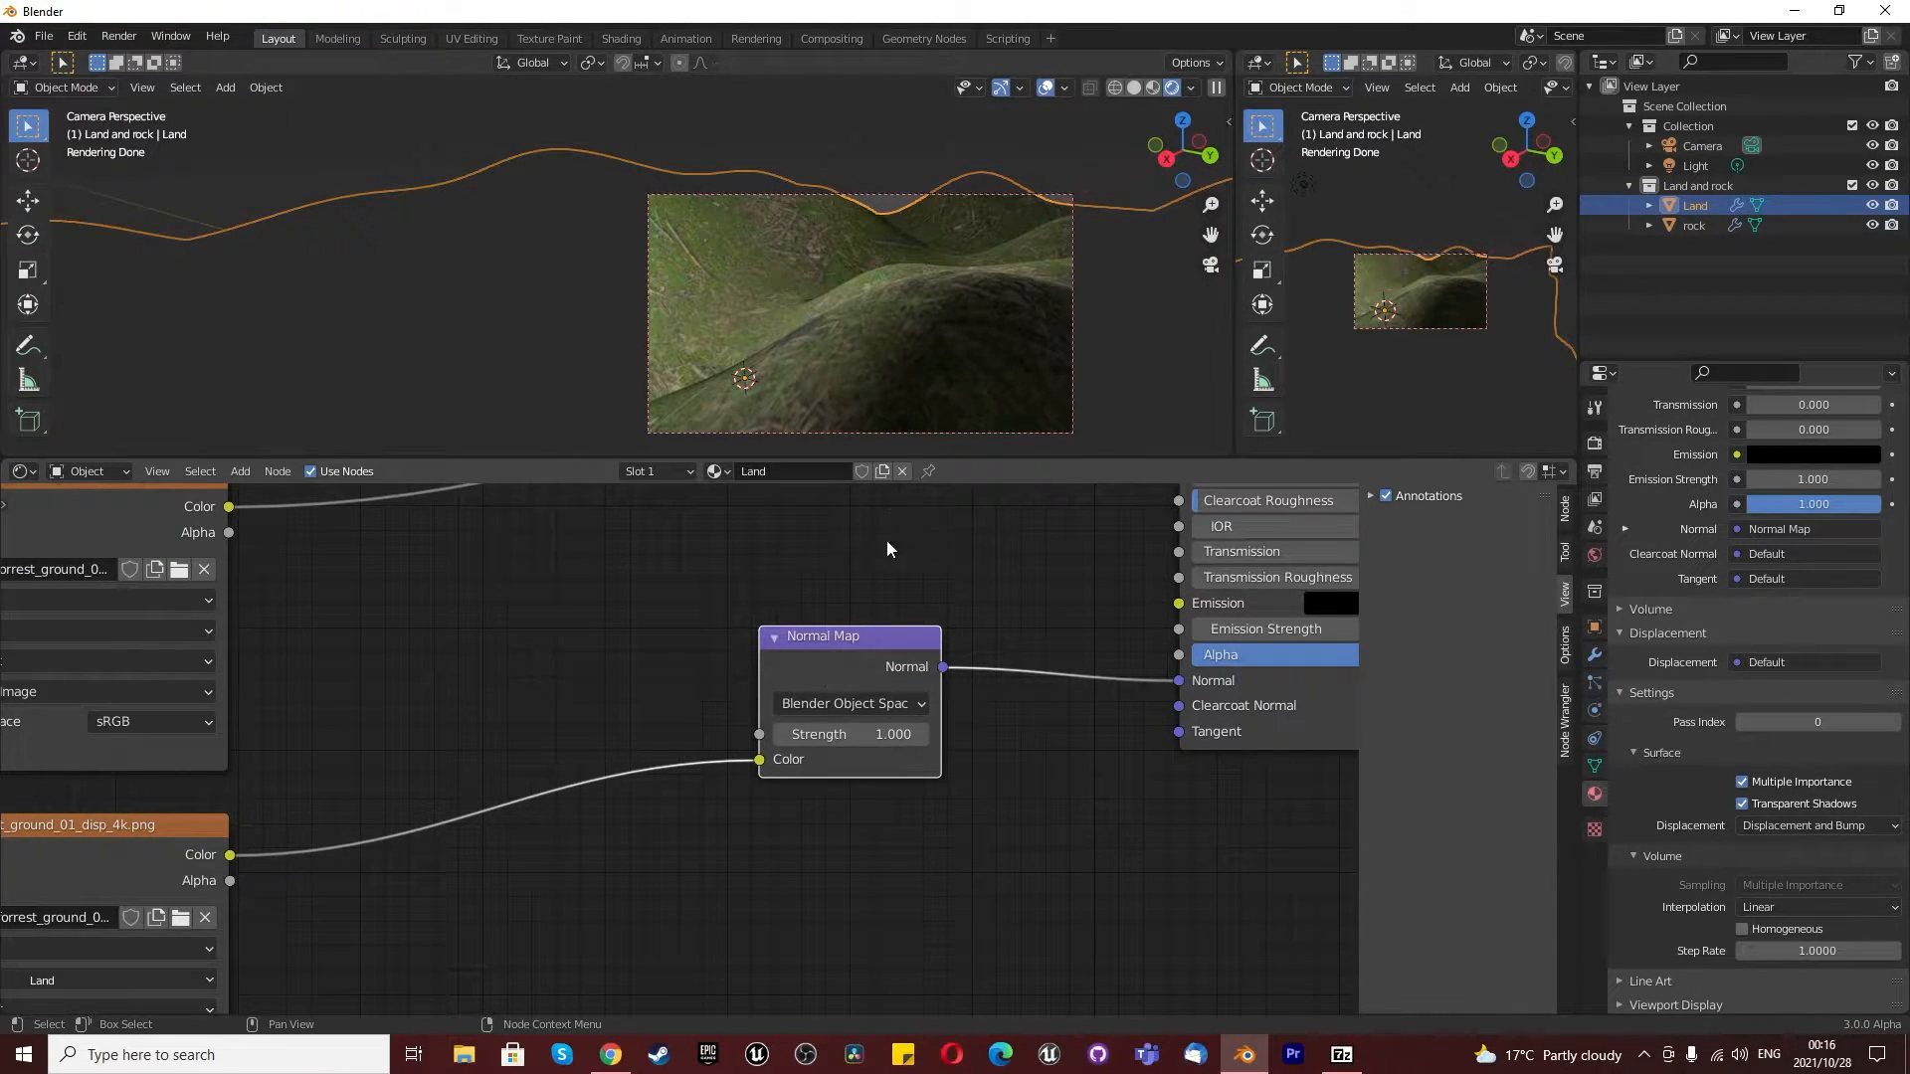
- Try a Normal Map strength of 5.1 with the displacement texture's alpha as its color input
drag(791, 734, 805, 686)
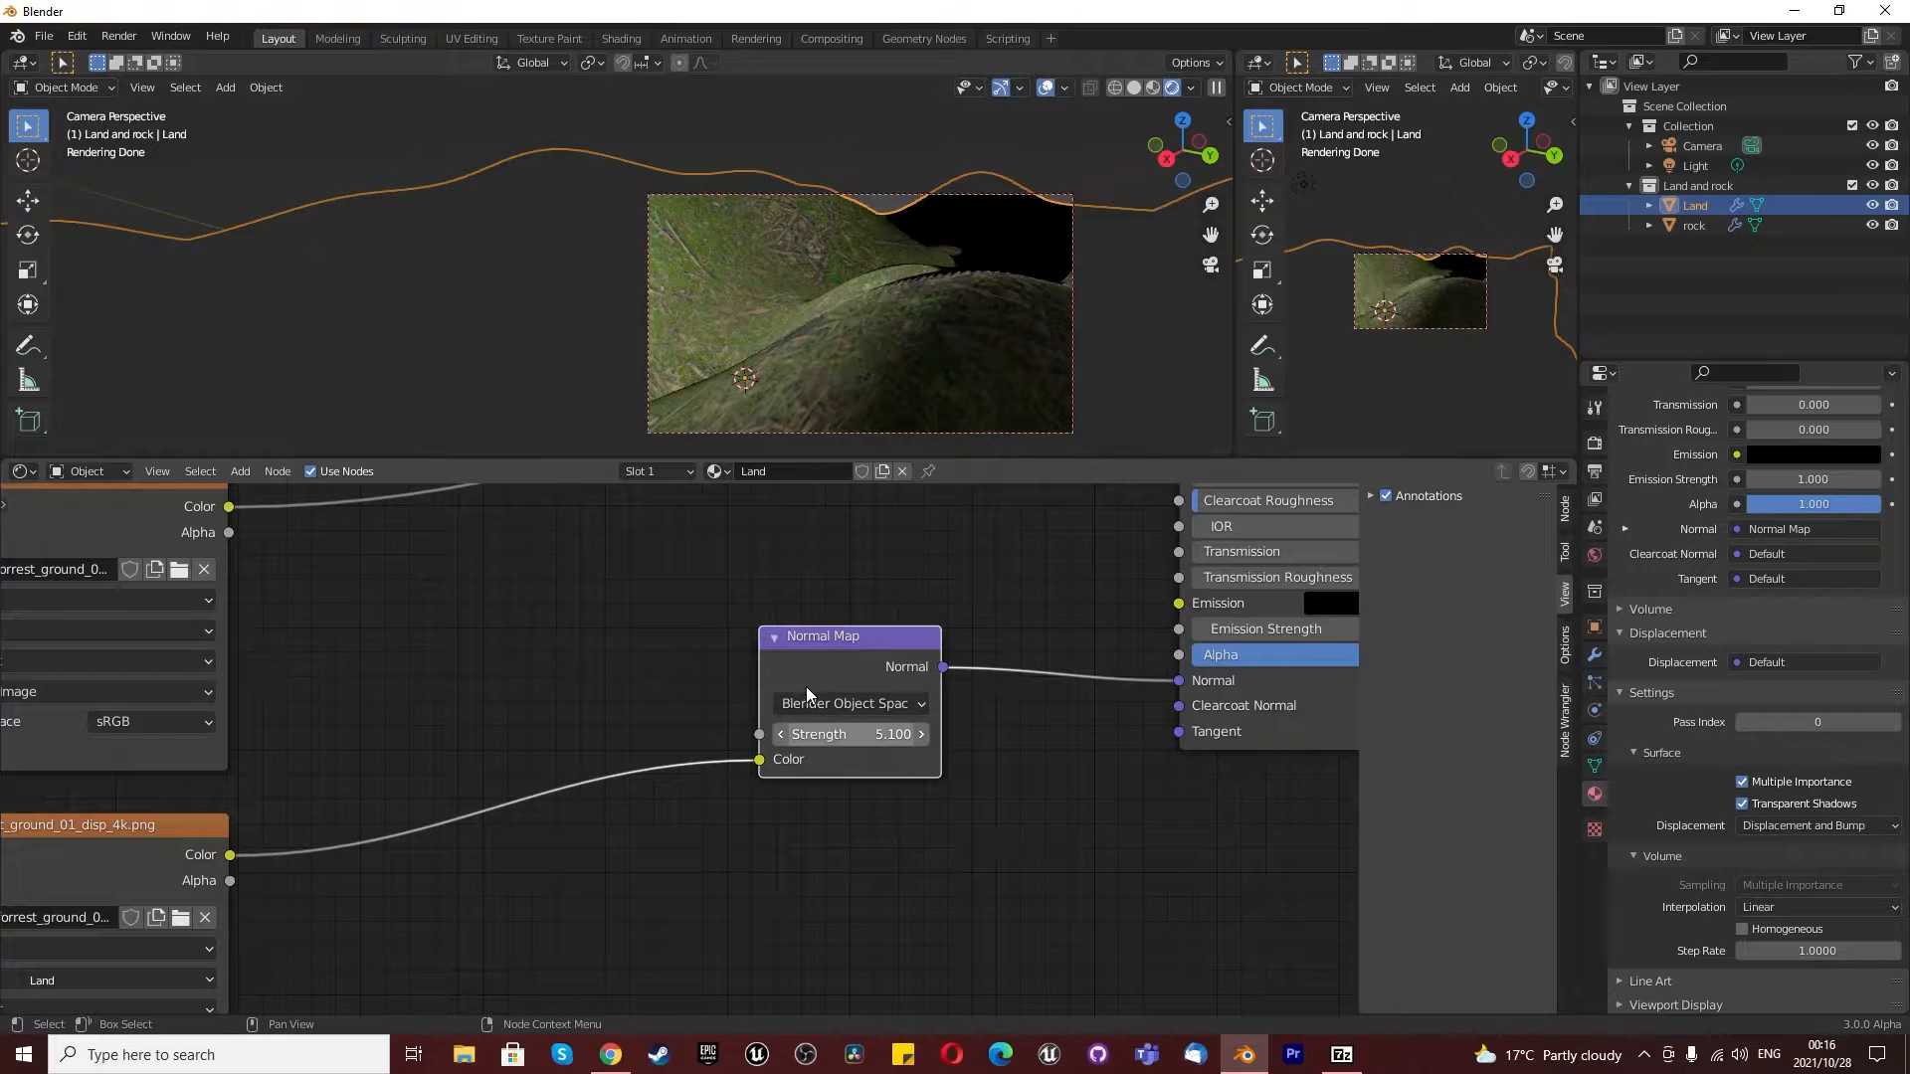
scroll(492, 743, down, 2)
scroll(641, 820, up, 1)
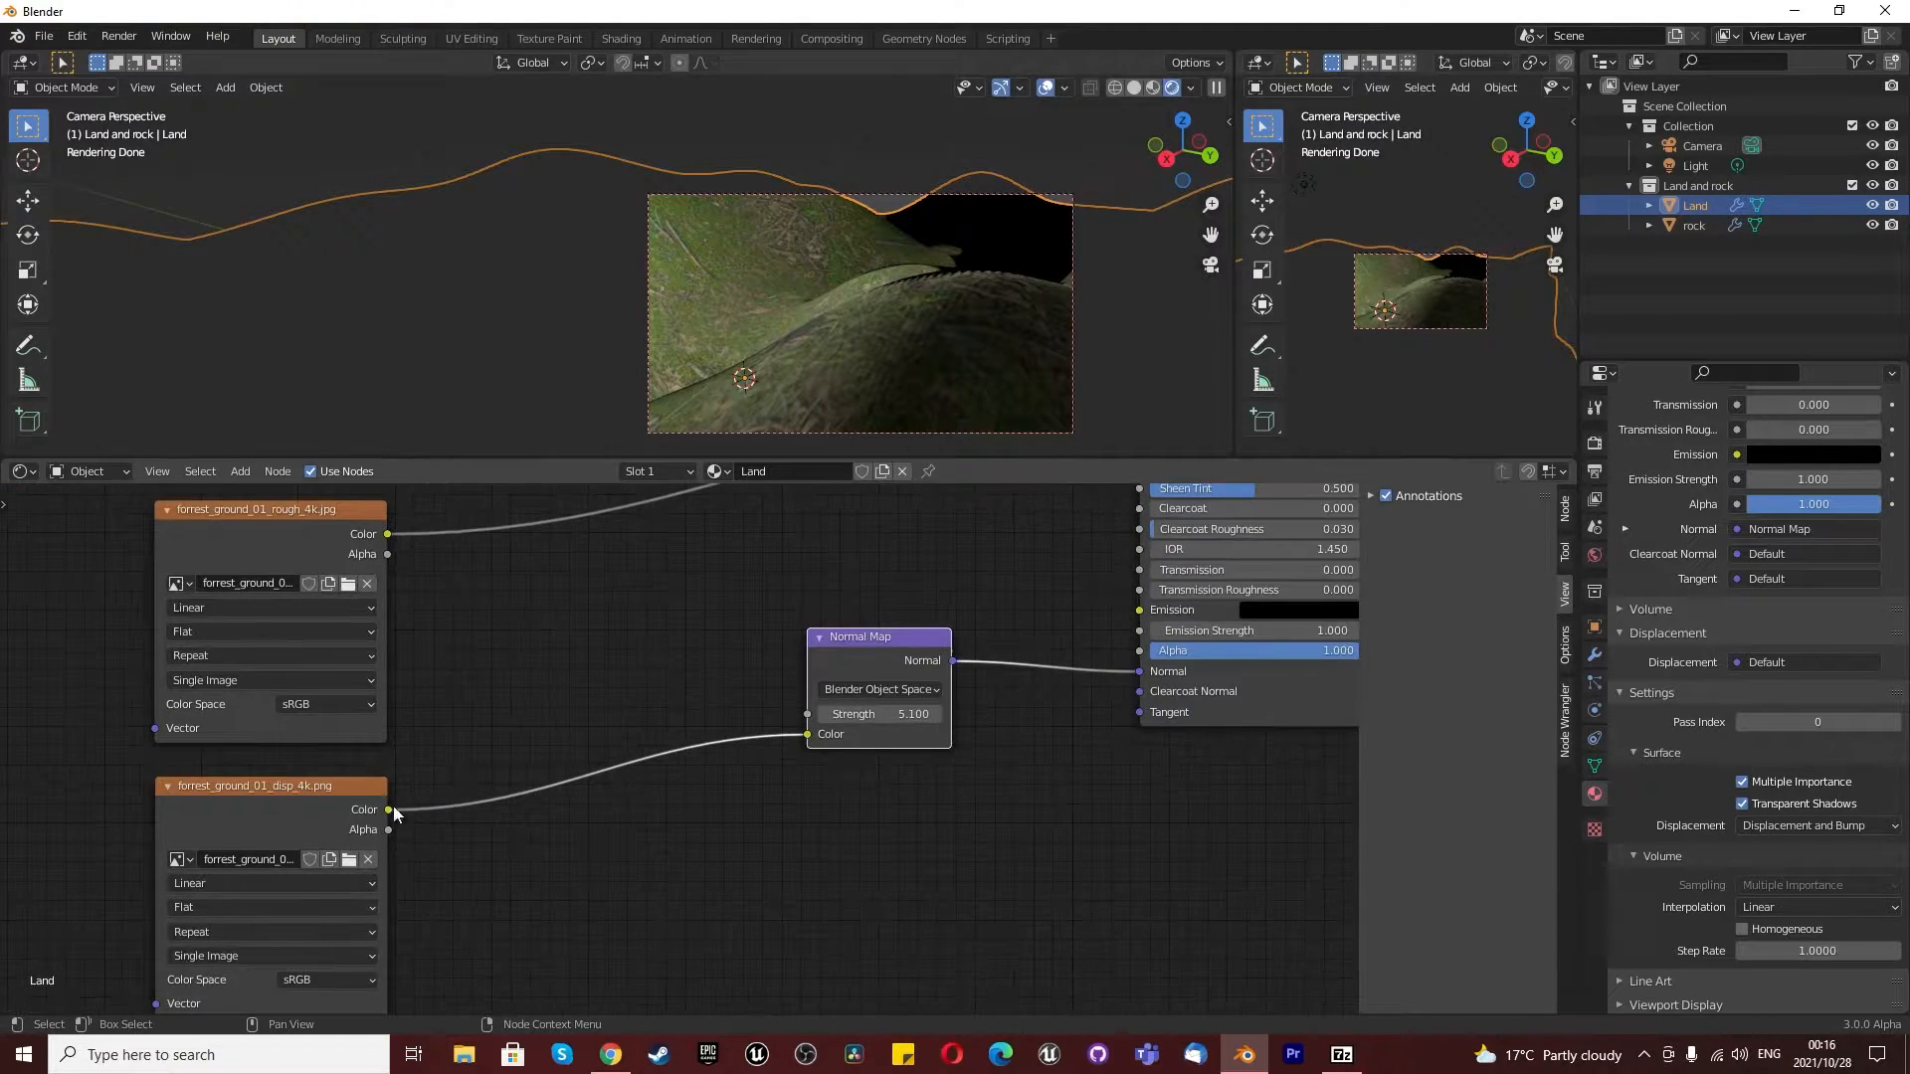
drag(388, 830, 807, 736)
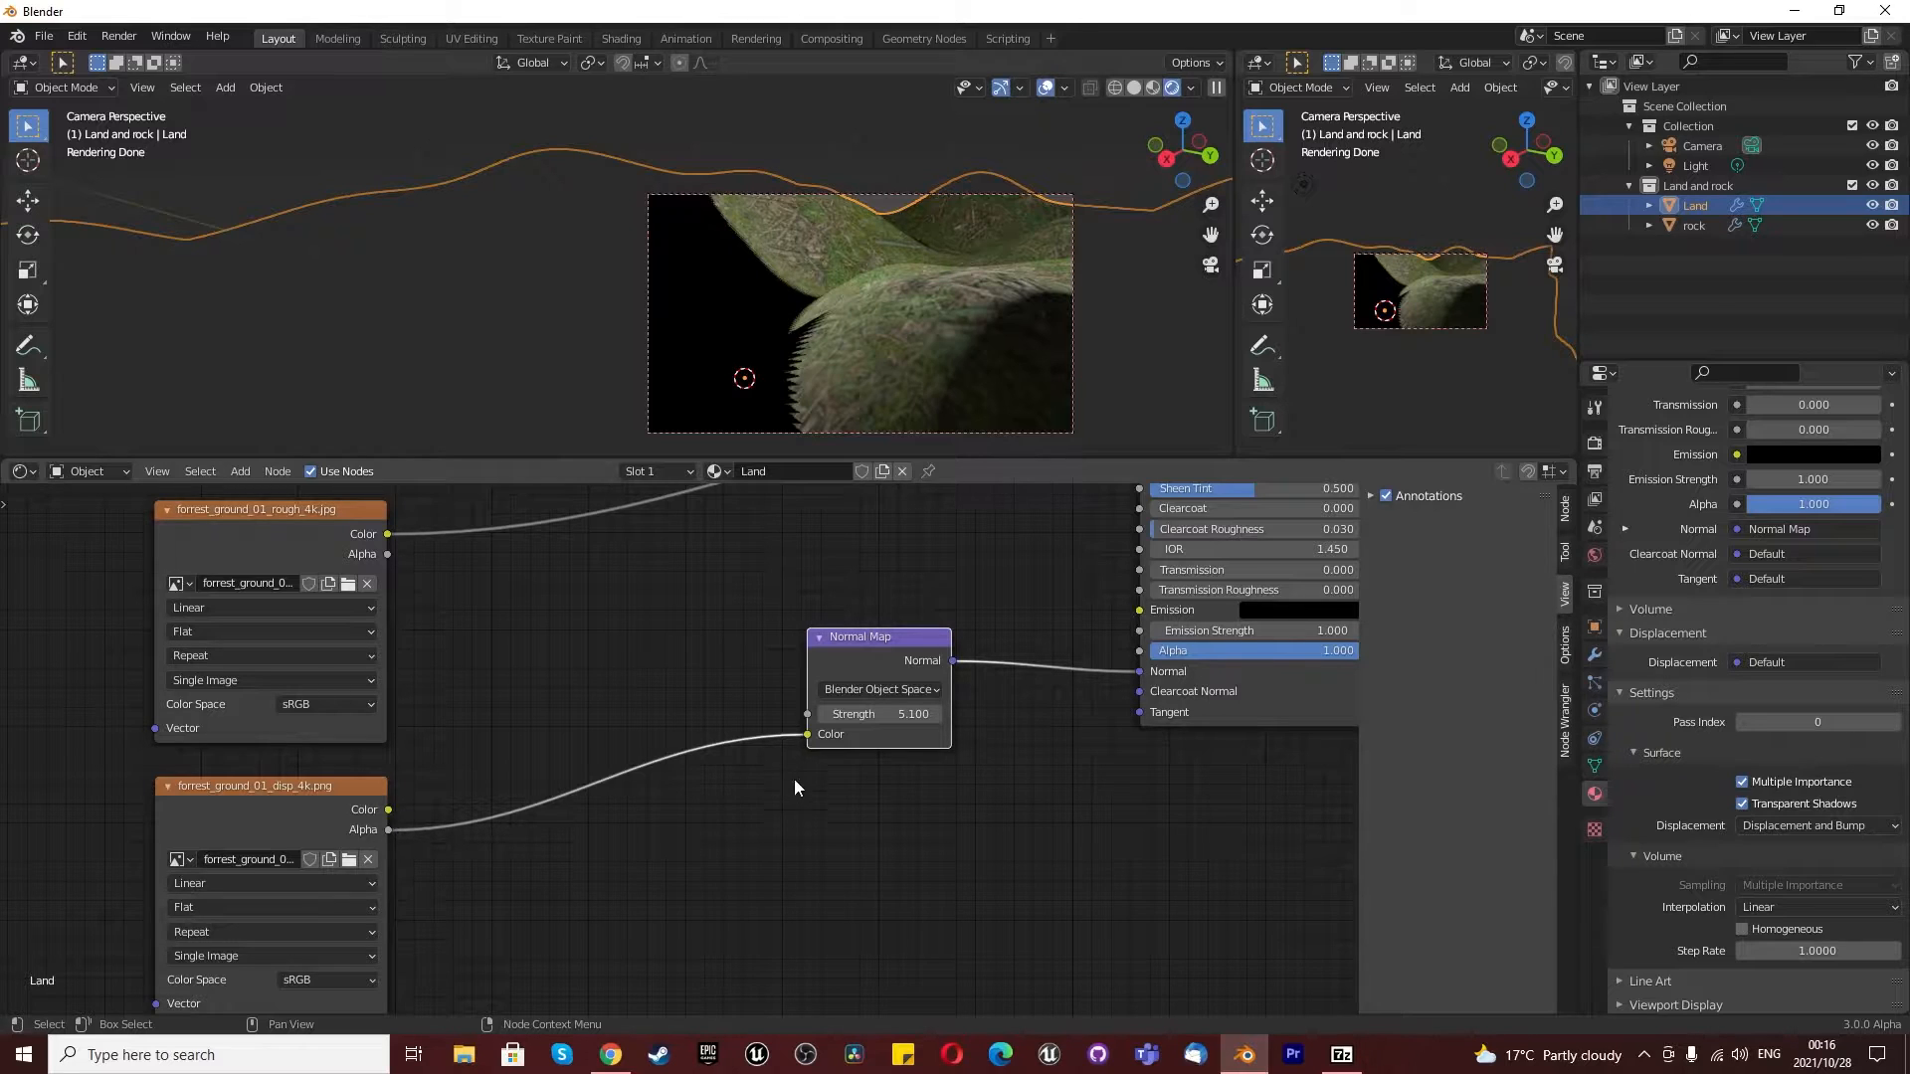
- Disconnect the forrest_ground_01_disp_4k.png texture from the Normal Map and delete that texture node
drag(388, 809, 667, 772)
click(300, 825)
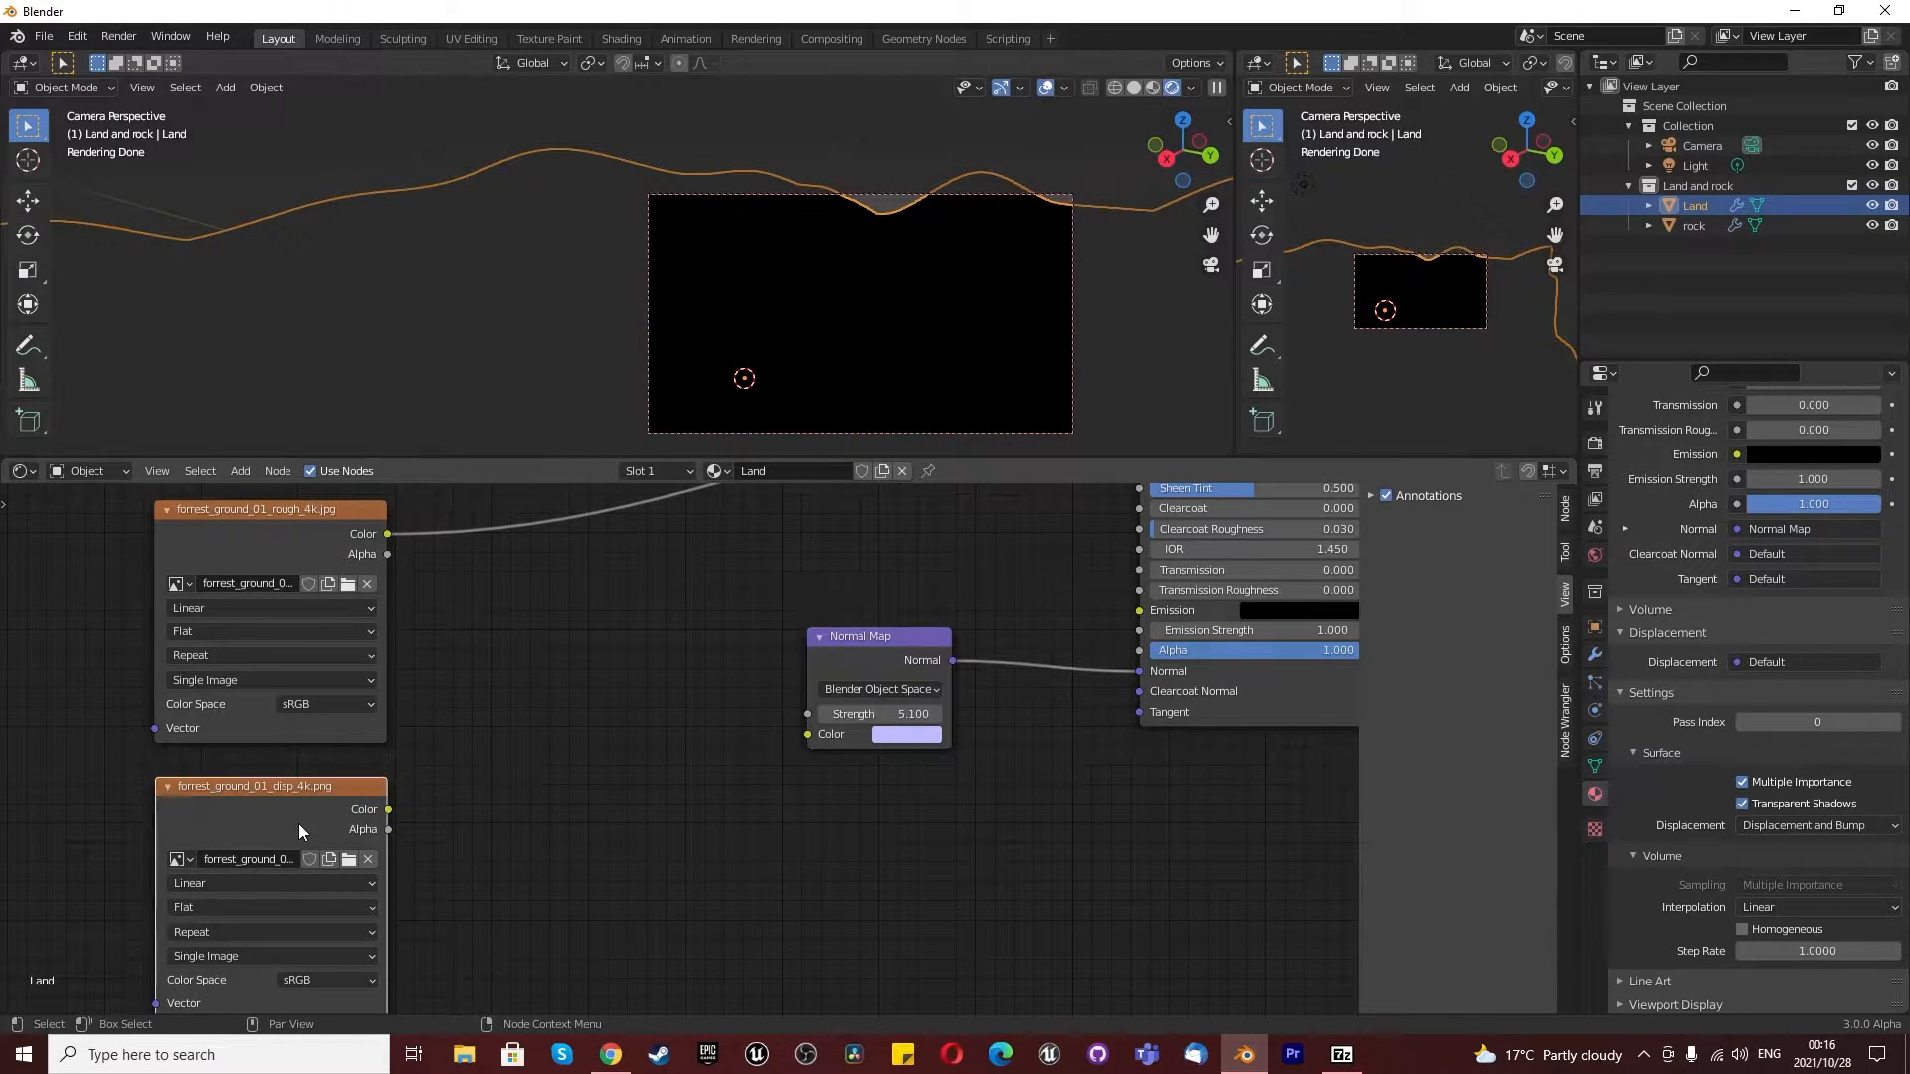
key(x)
scroll(388, 770, down, 5)
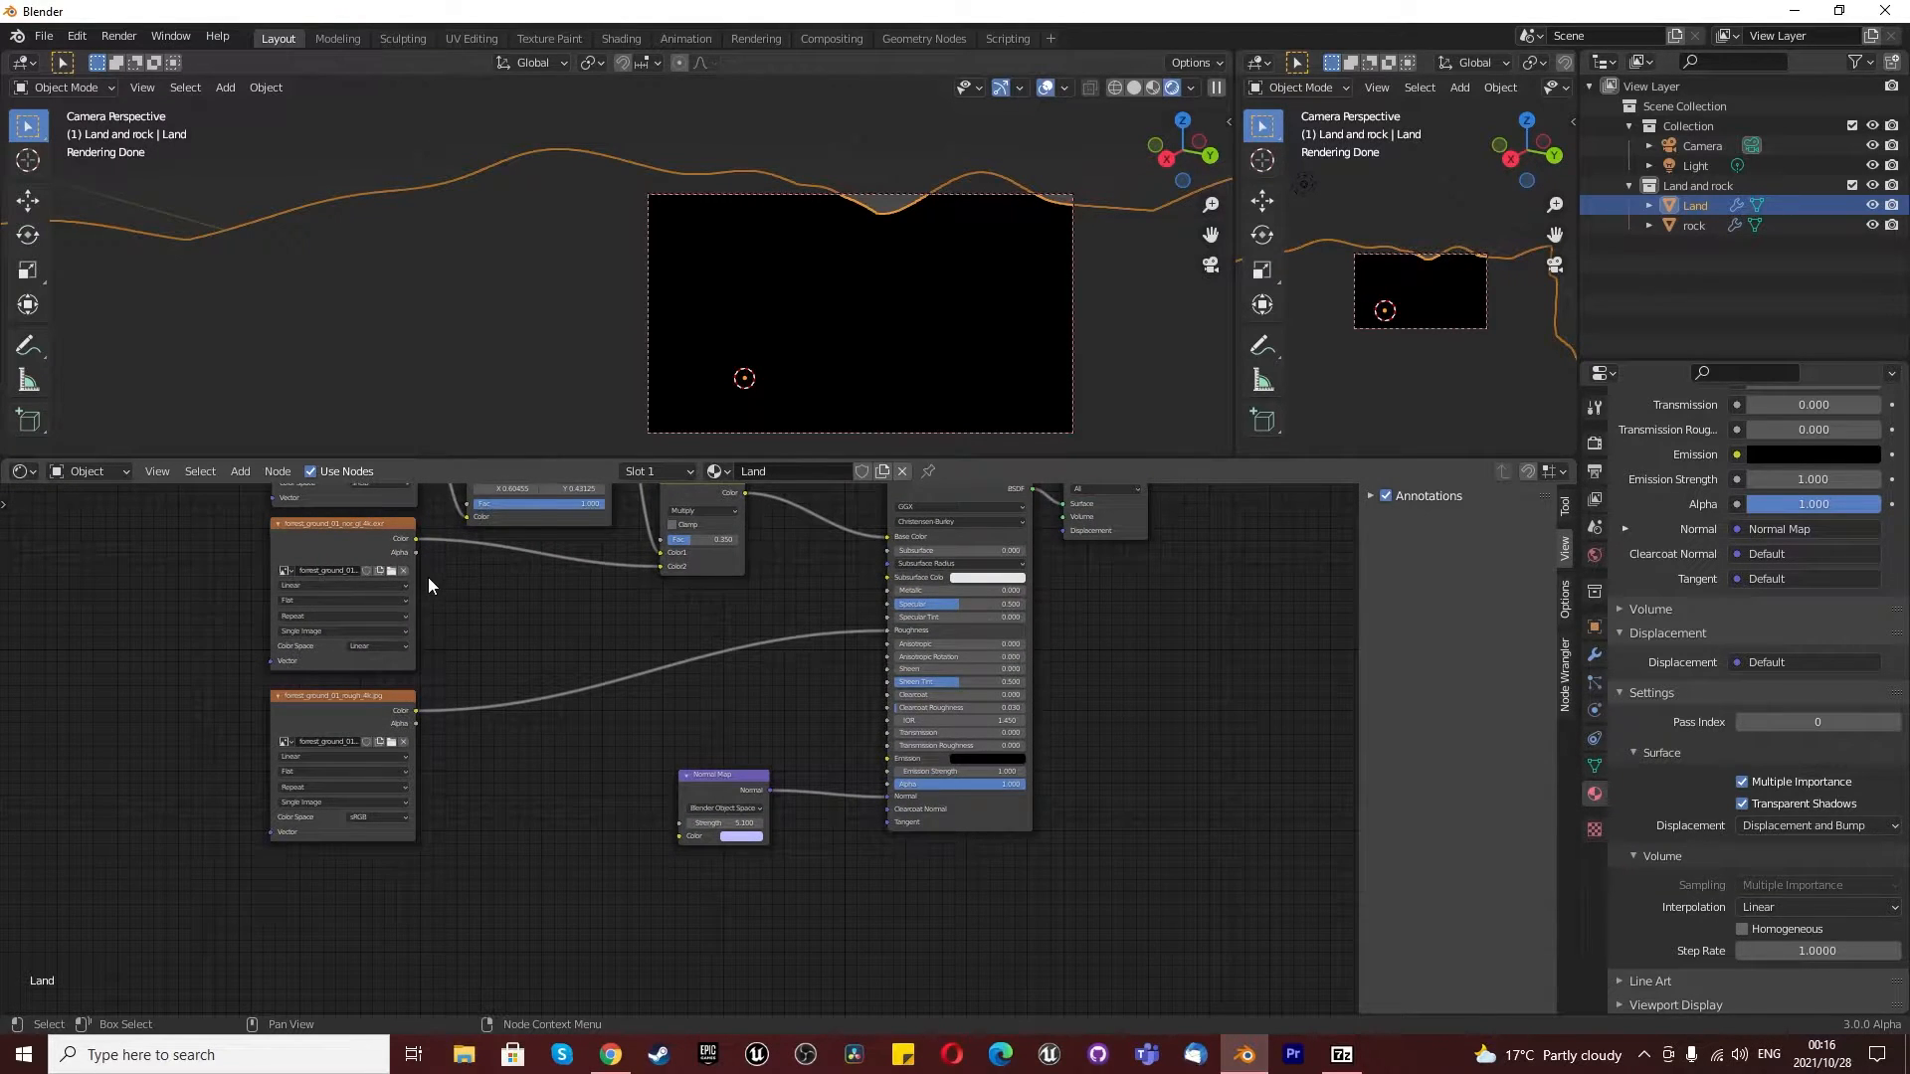
- Connect the forrest_ground_01_nor_gl_4k.exr texture's alpha to the Specular input and its color to the Normal Map's color input
scroll(451, 732, down, 4)
scroll(428, 651, up, 5)
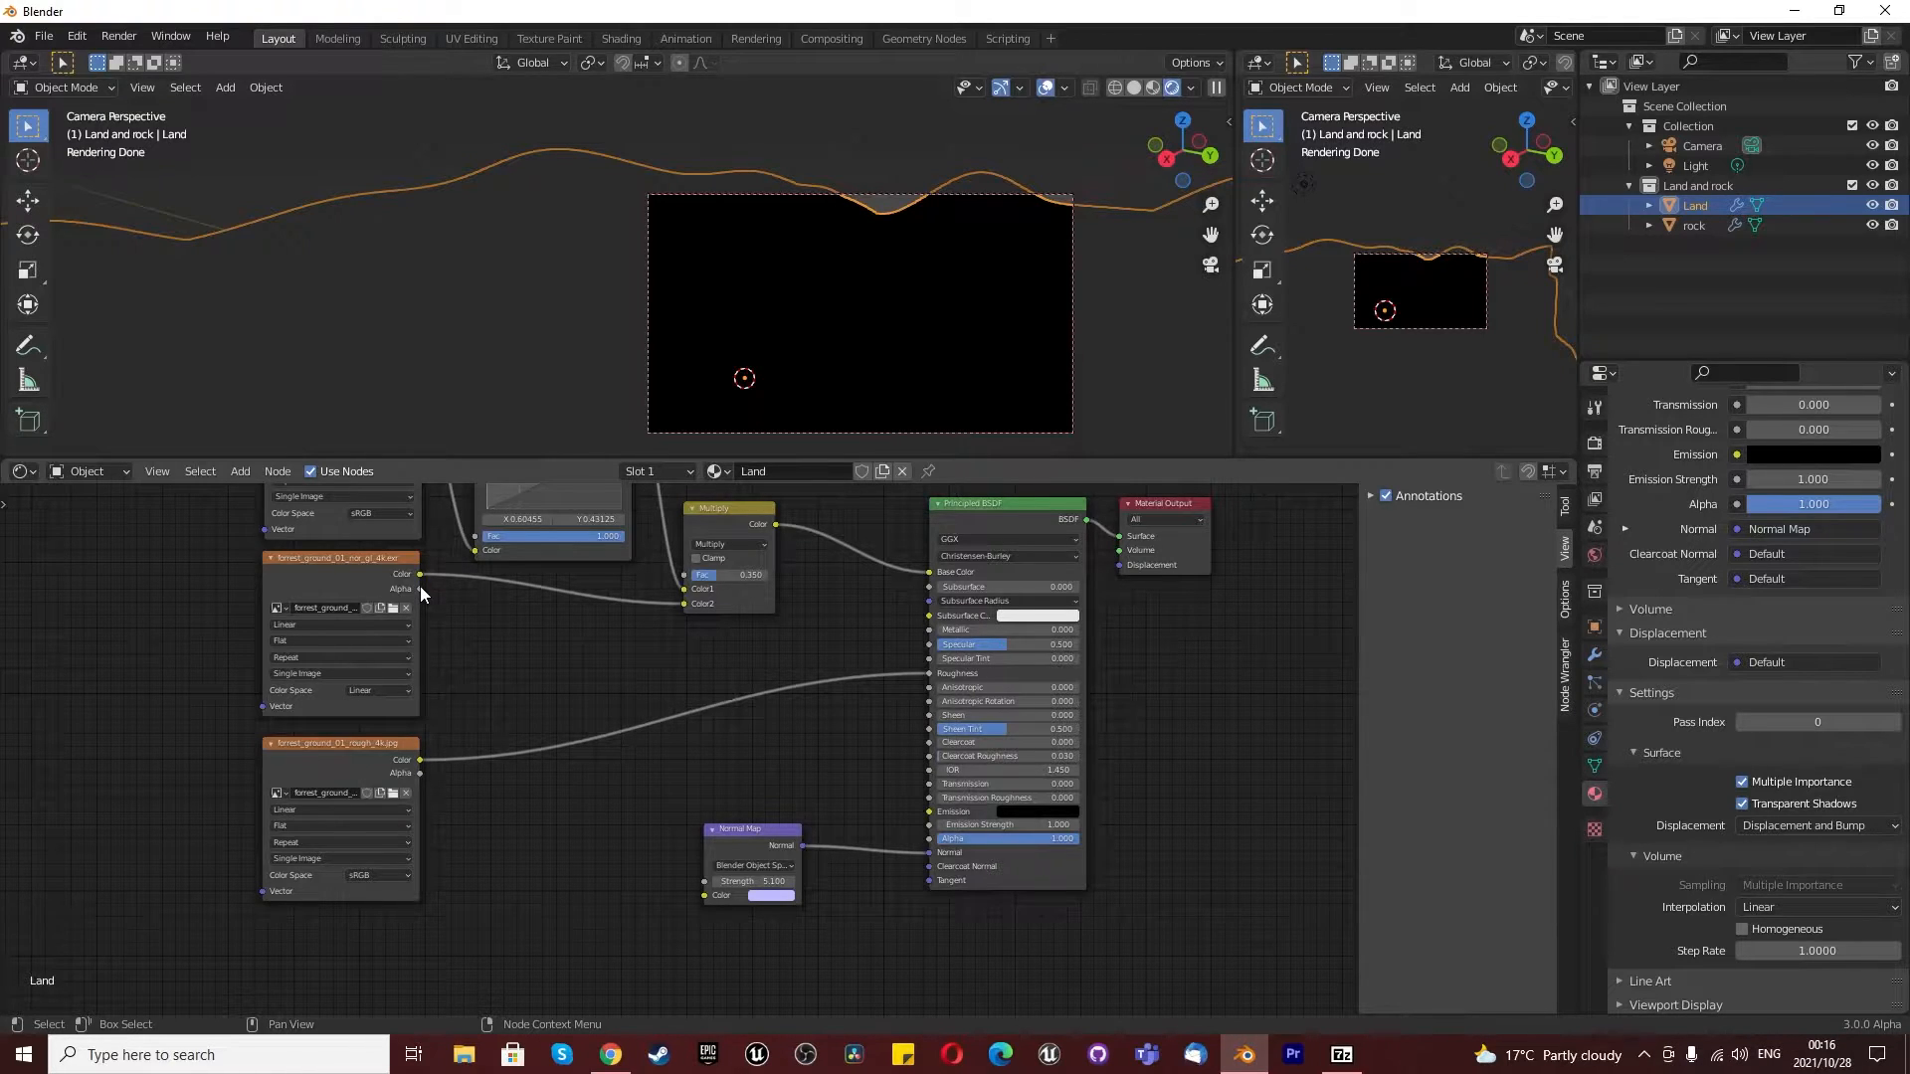
drag(420, 589, 924, 647)
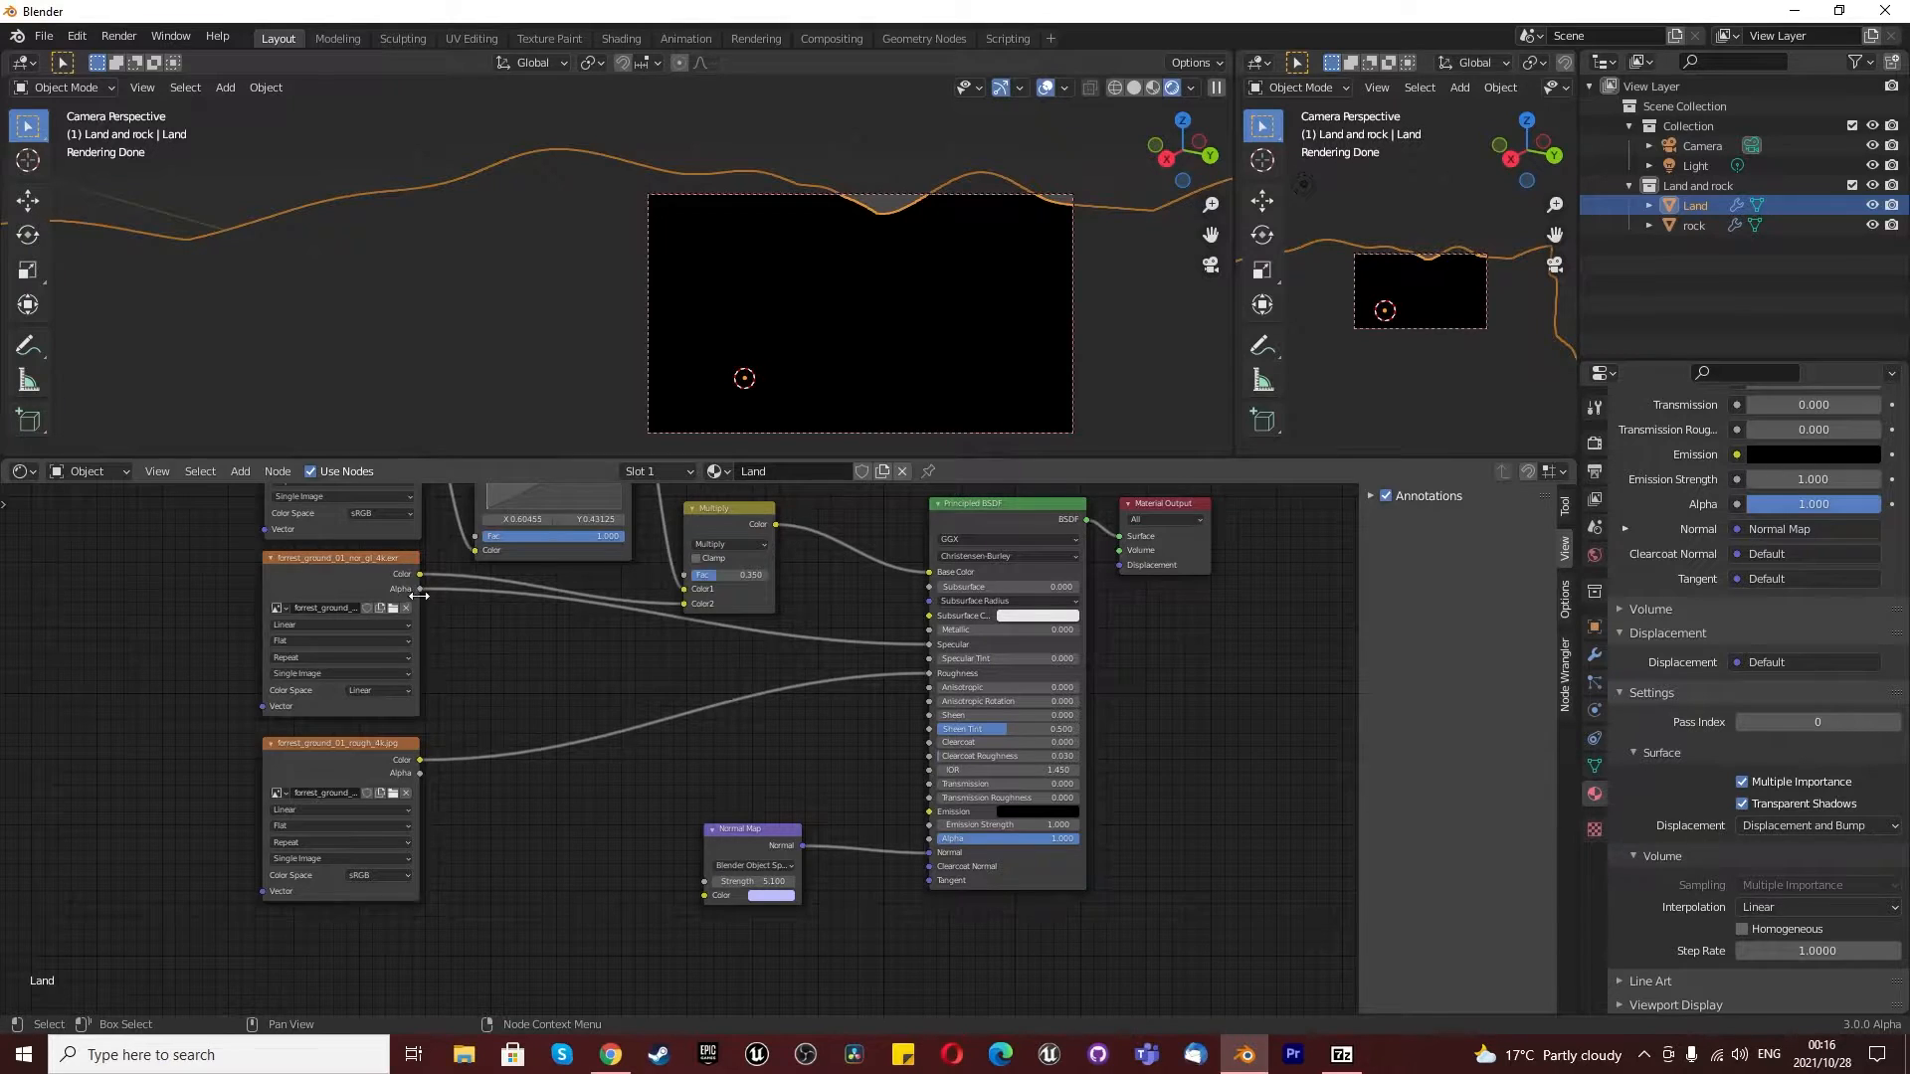
drag(420, 593, 706, 893)
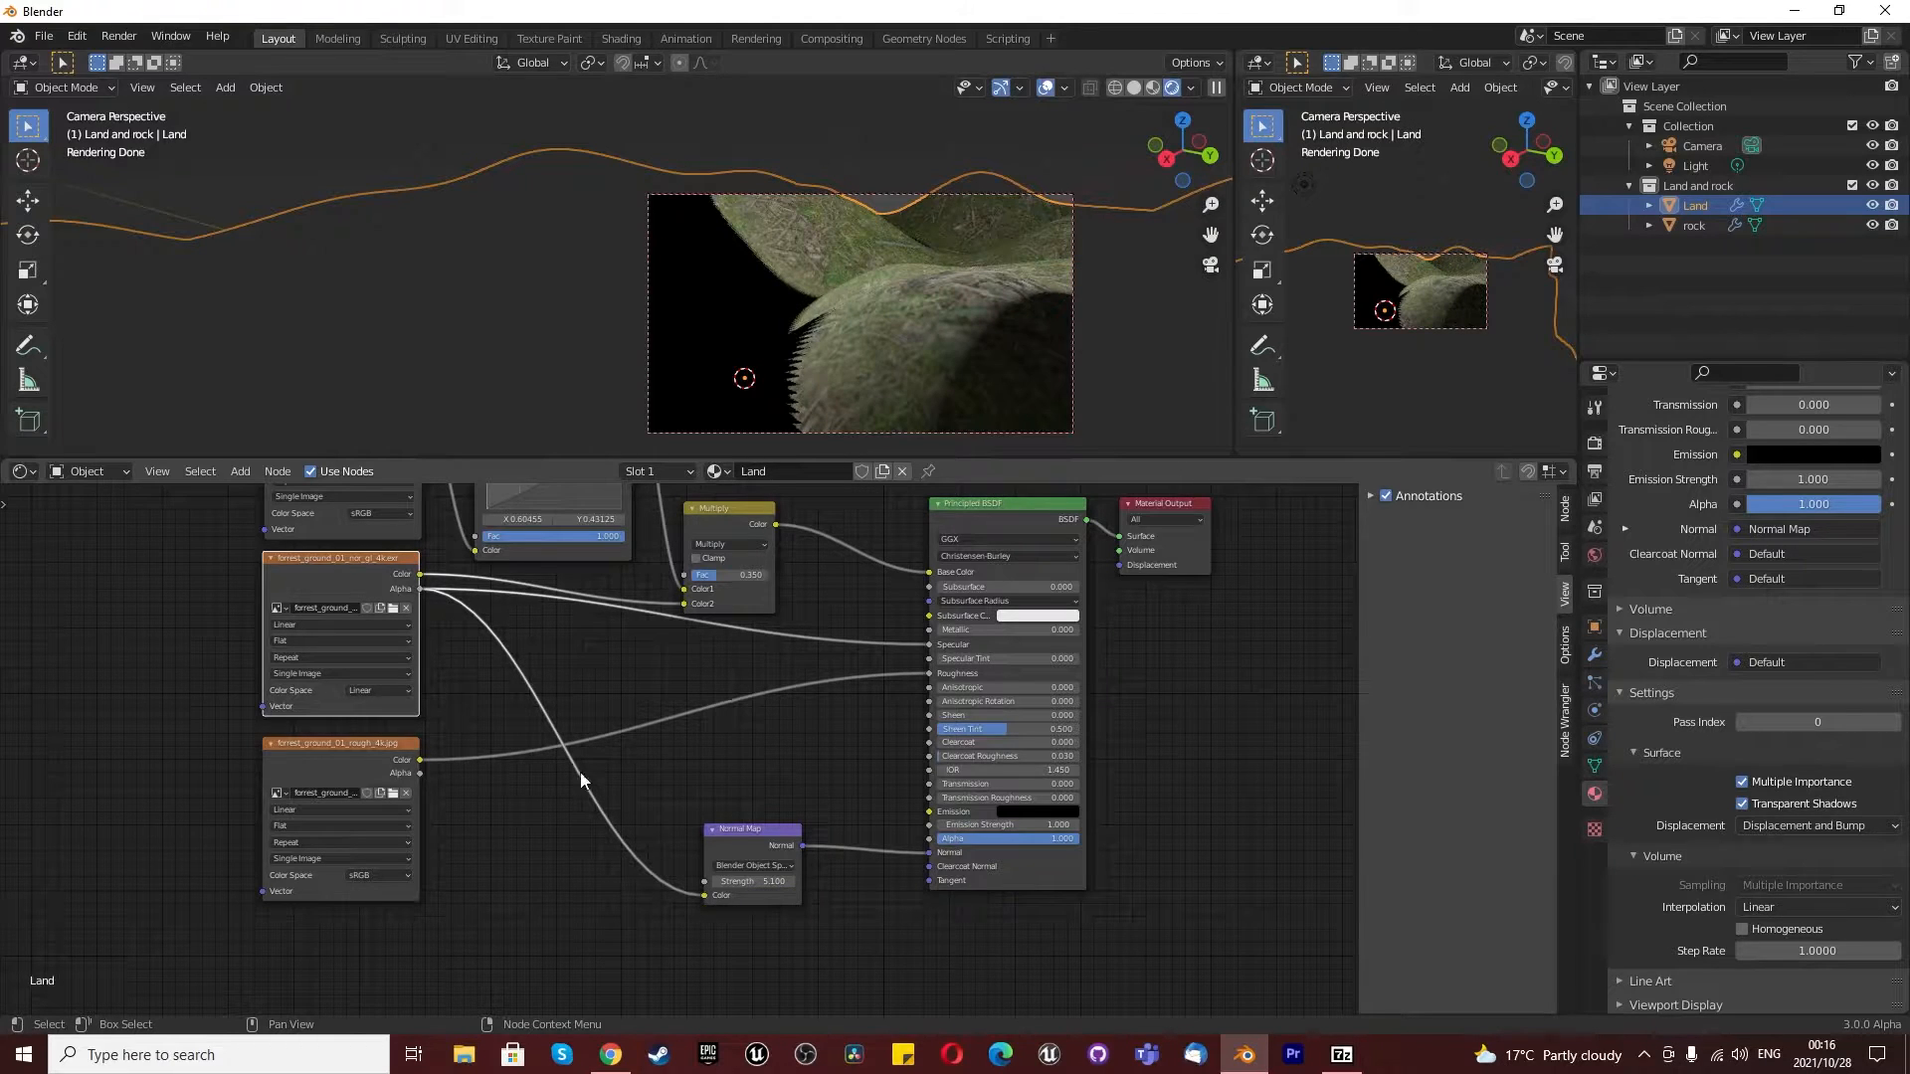
drag(420, 574, 704, 899)
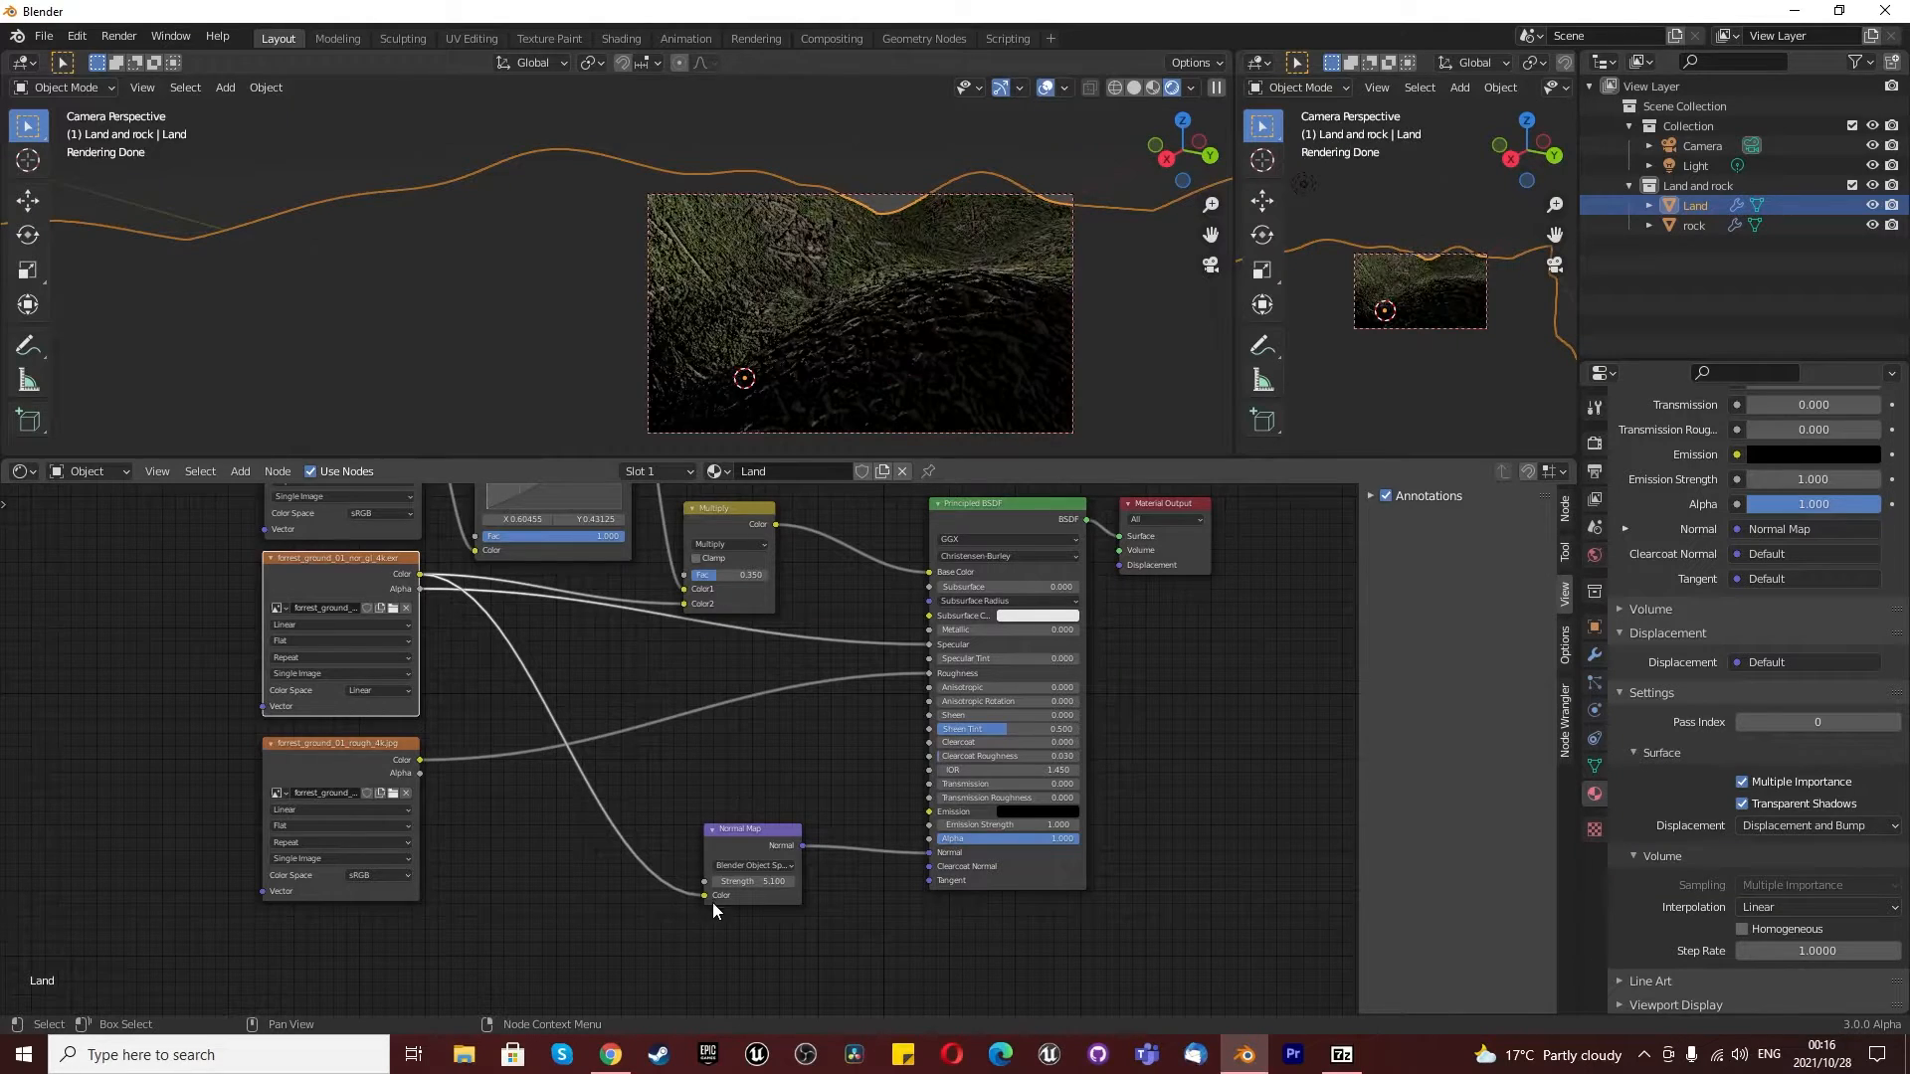
- Set the Normal Map node's strength to 0.5
scroll(784, 941, up, 3)
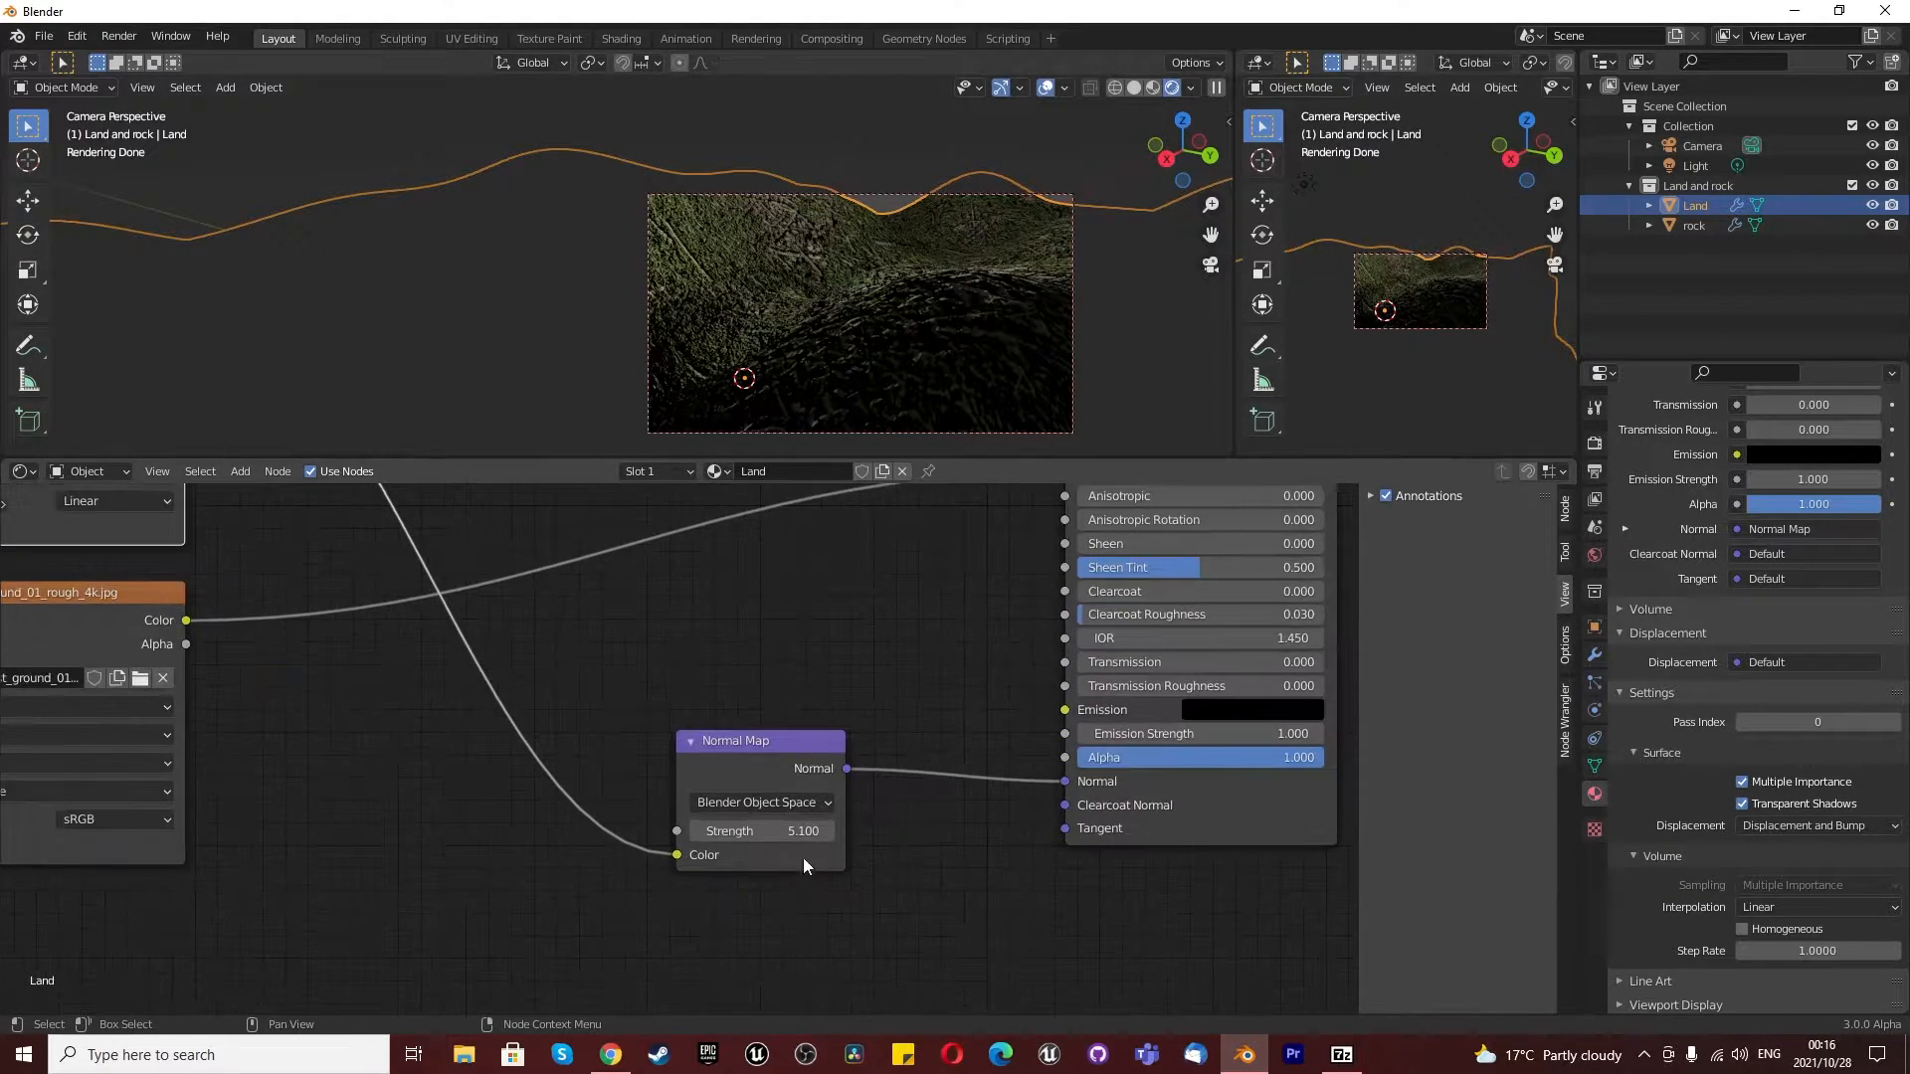
drag(762, 831, 568, 830)
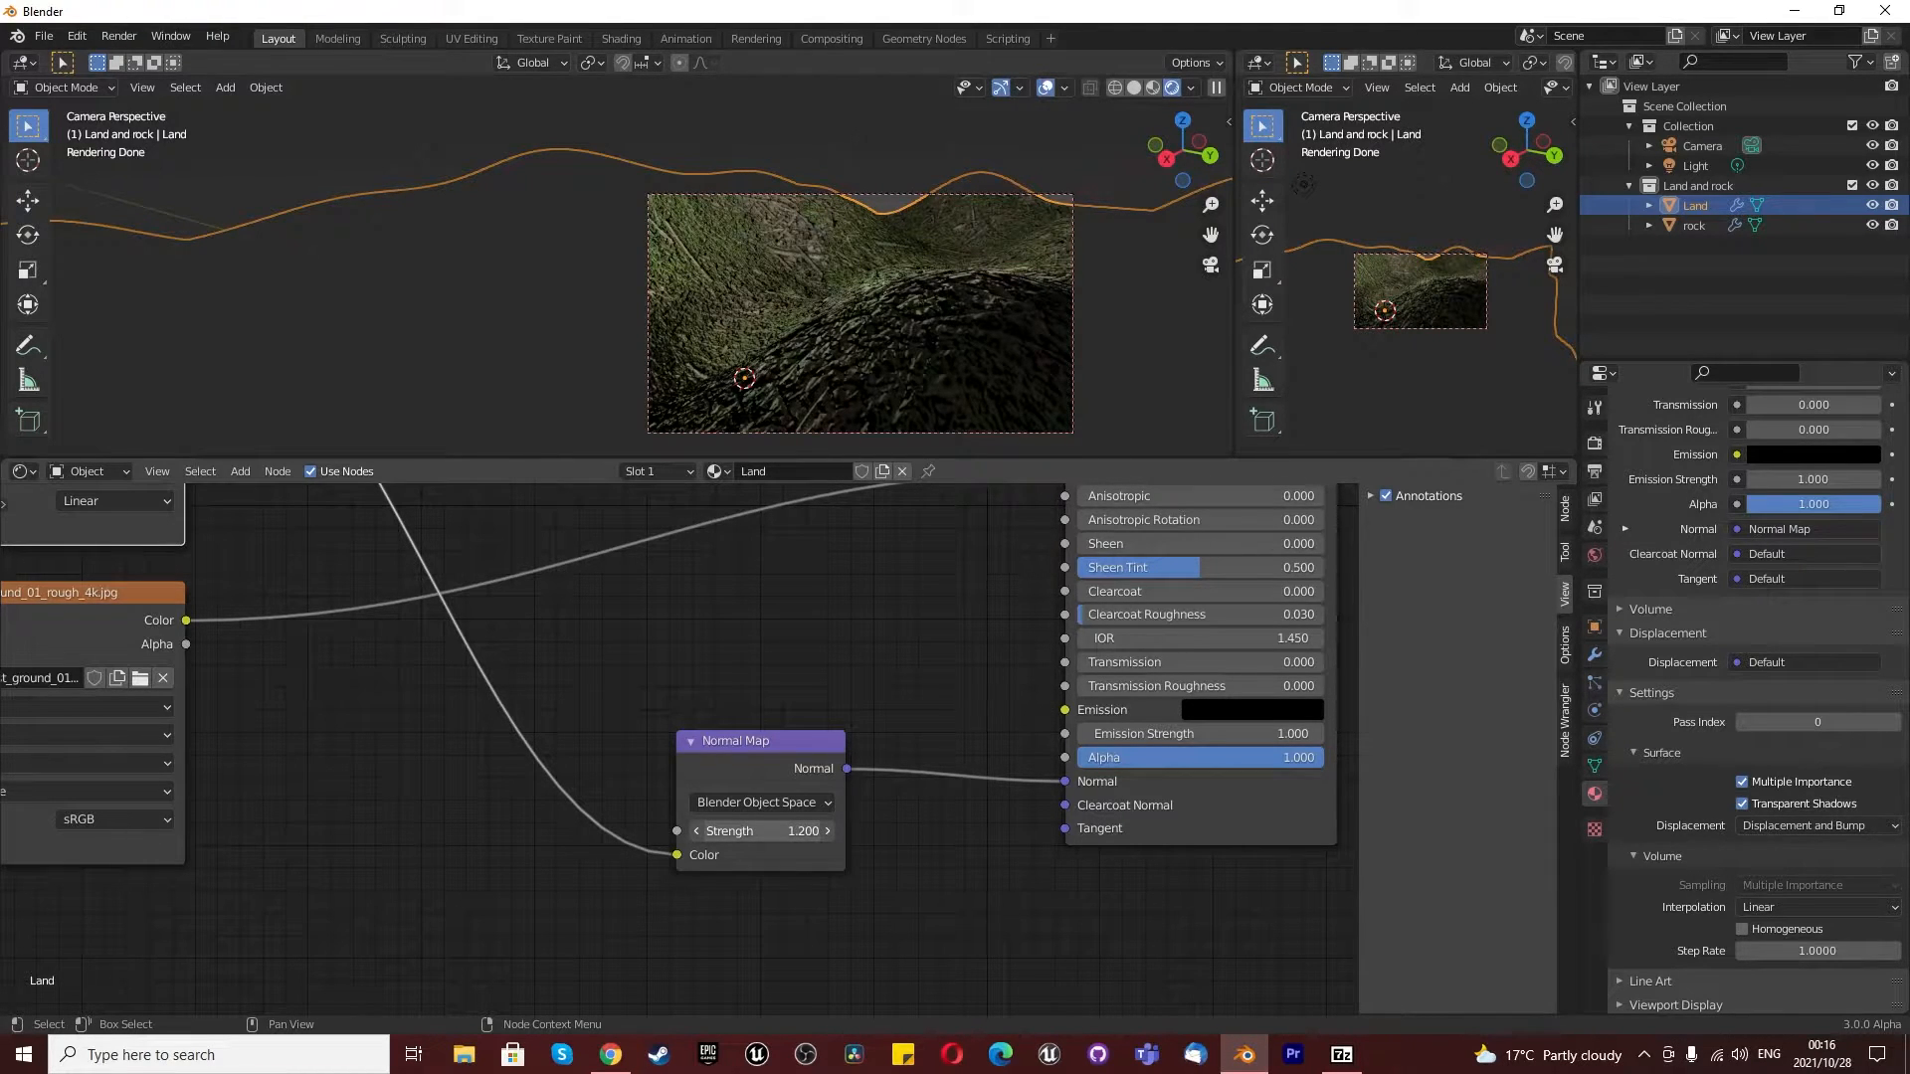
drag(568, 830, 508, 831)
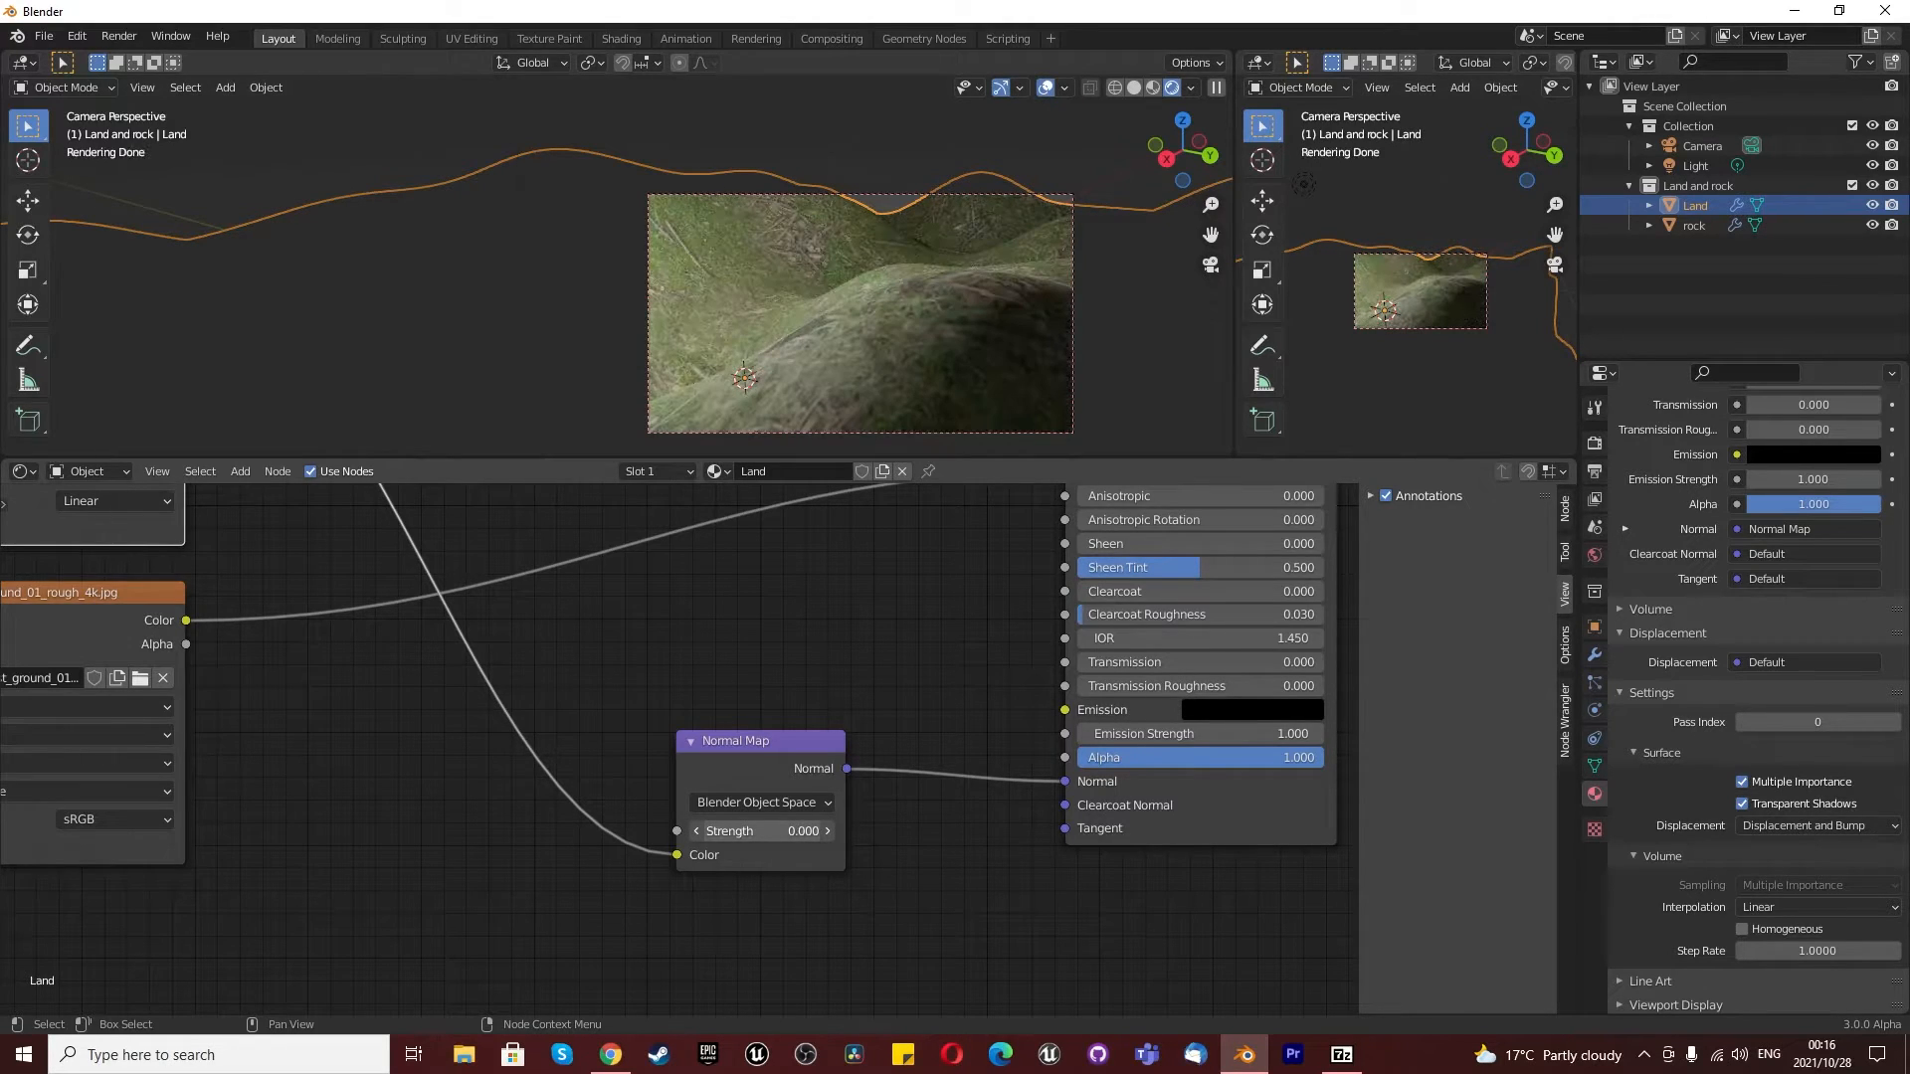
click(827, 831)
click(827, 832)
click(828, 832)
click(828, 831)
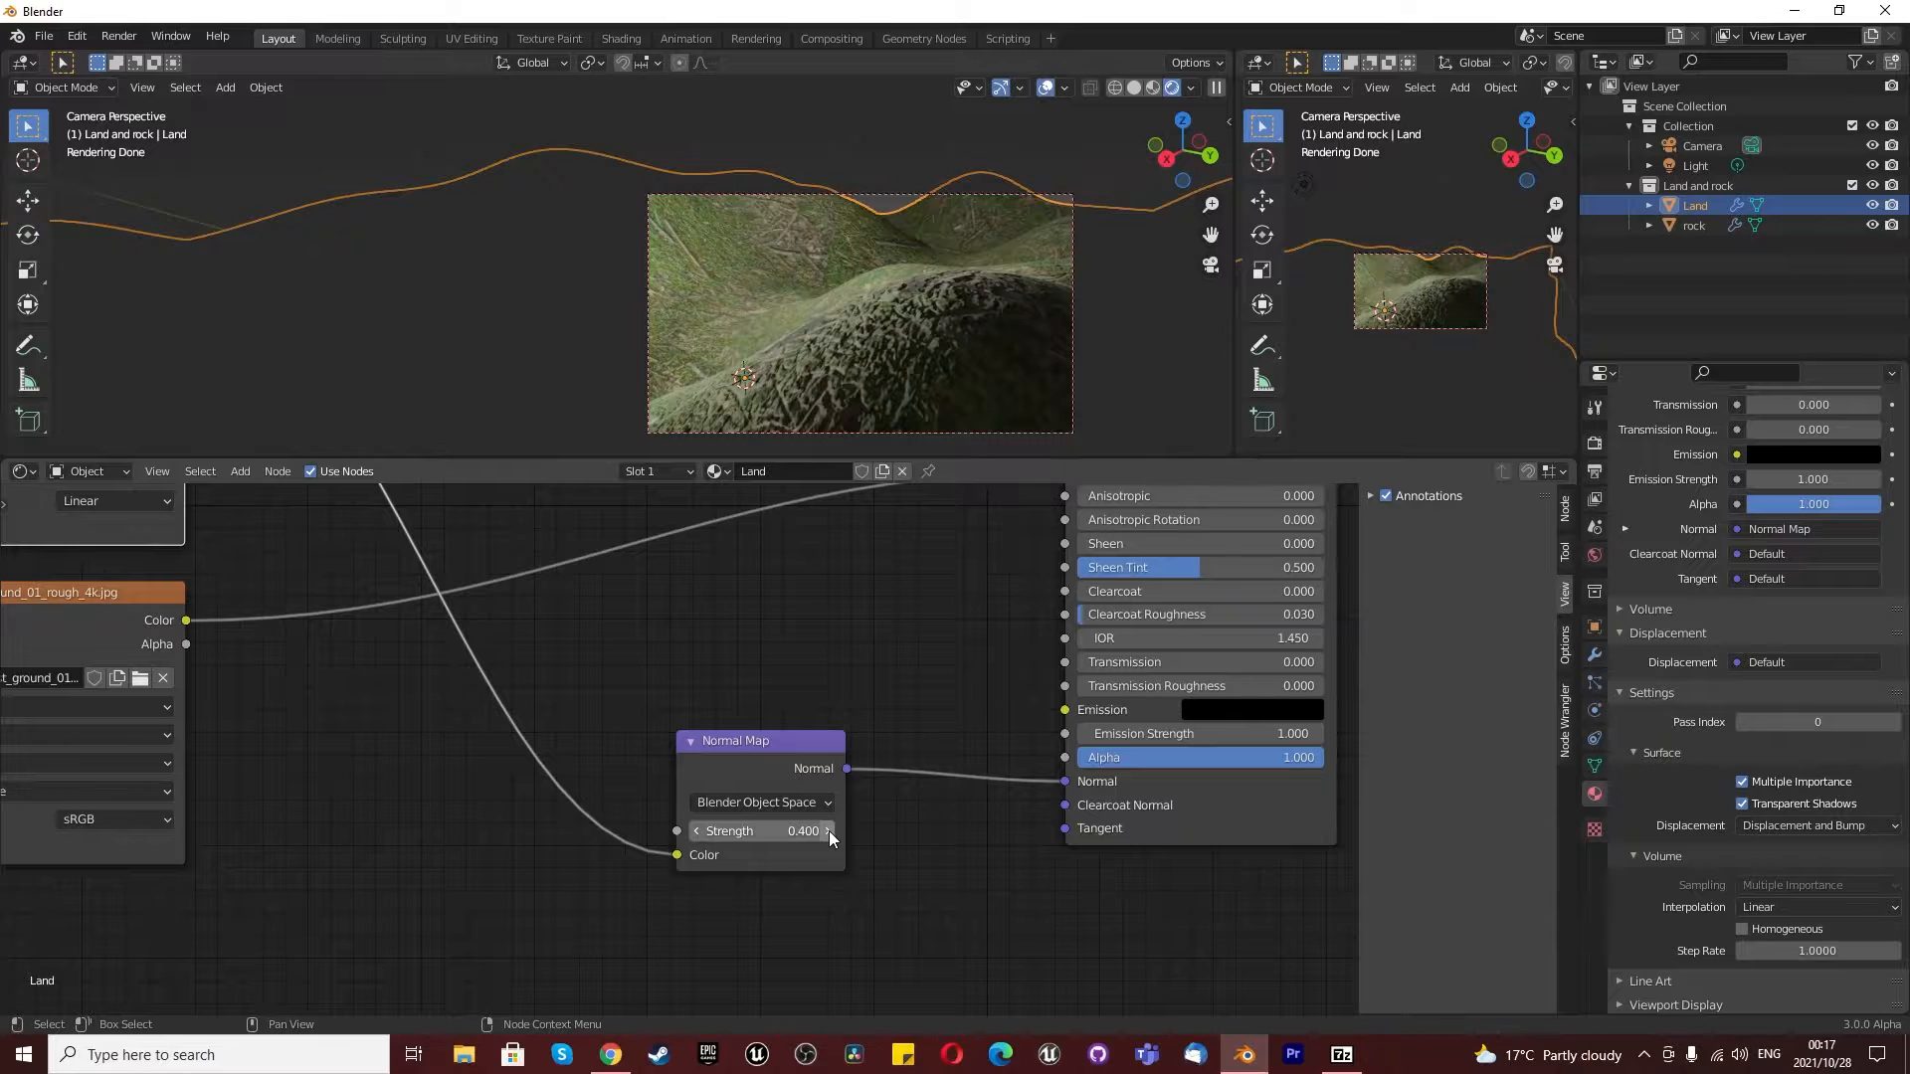
click(828, 832)
click(827, 833)
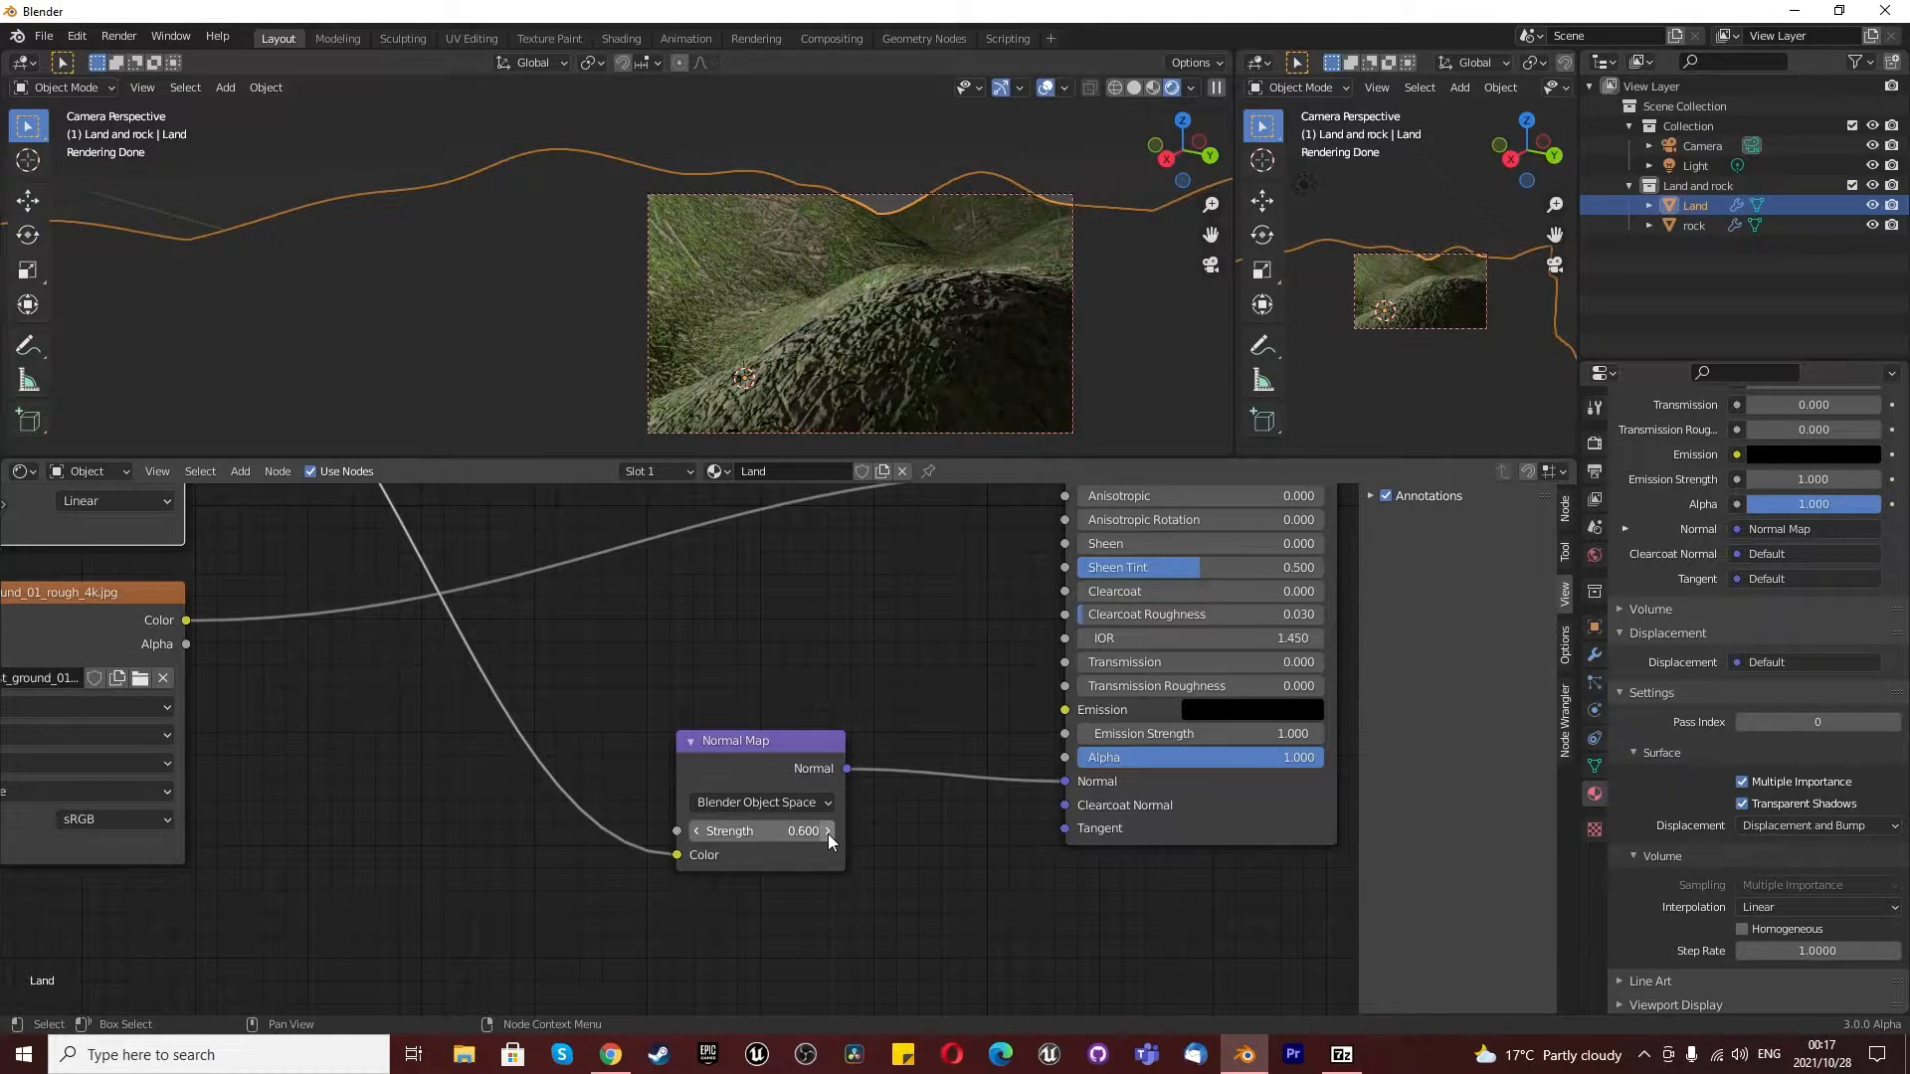
click(697, 834)
- Align the camera to a new, closer view over the valley between the land's hills
scroll(902, 320, down, 2)
scroll(901, 320, up, 2)
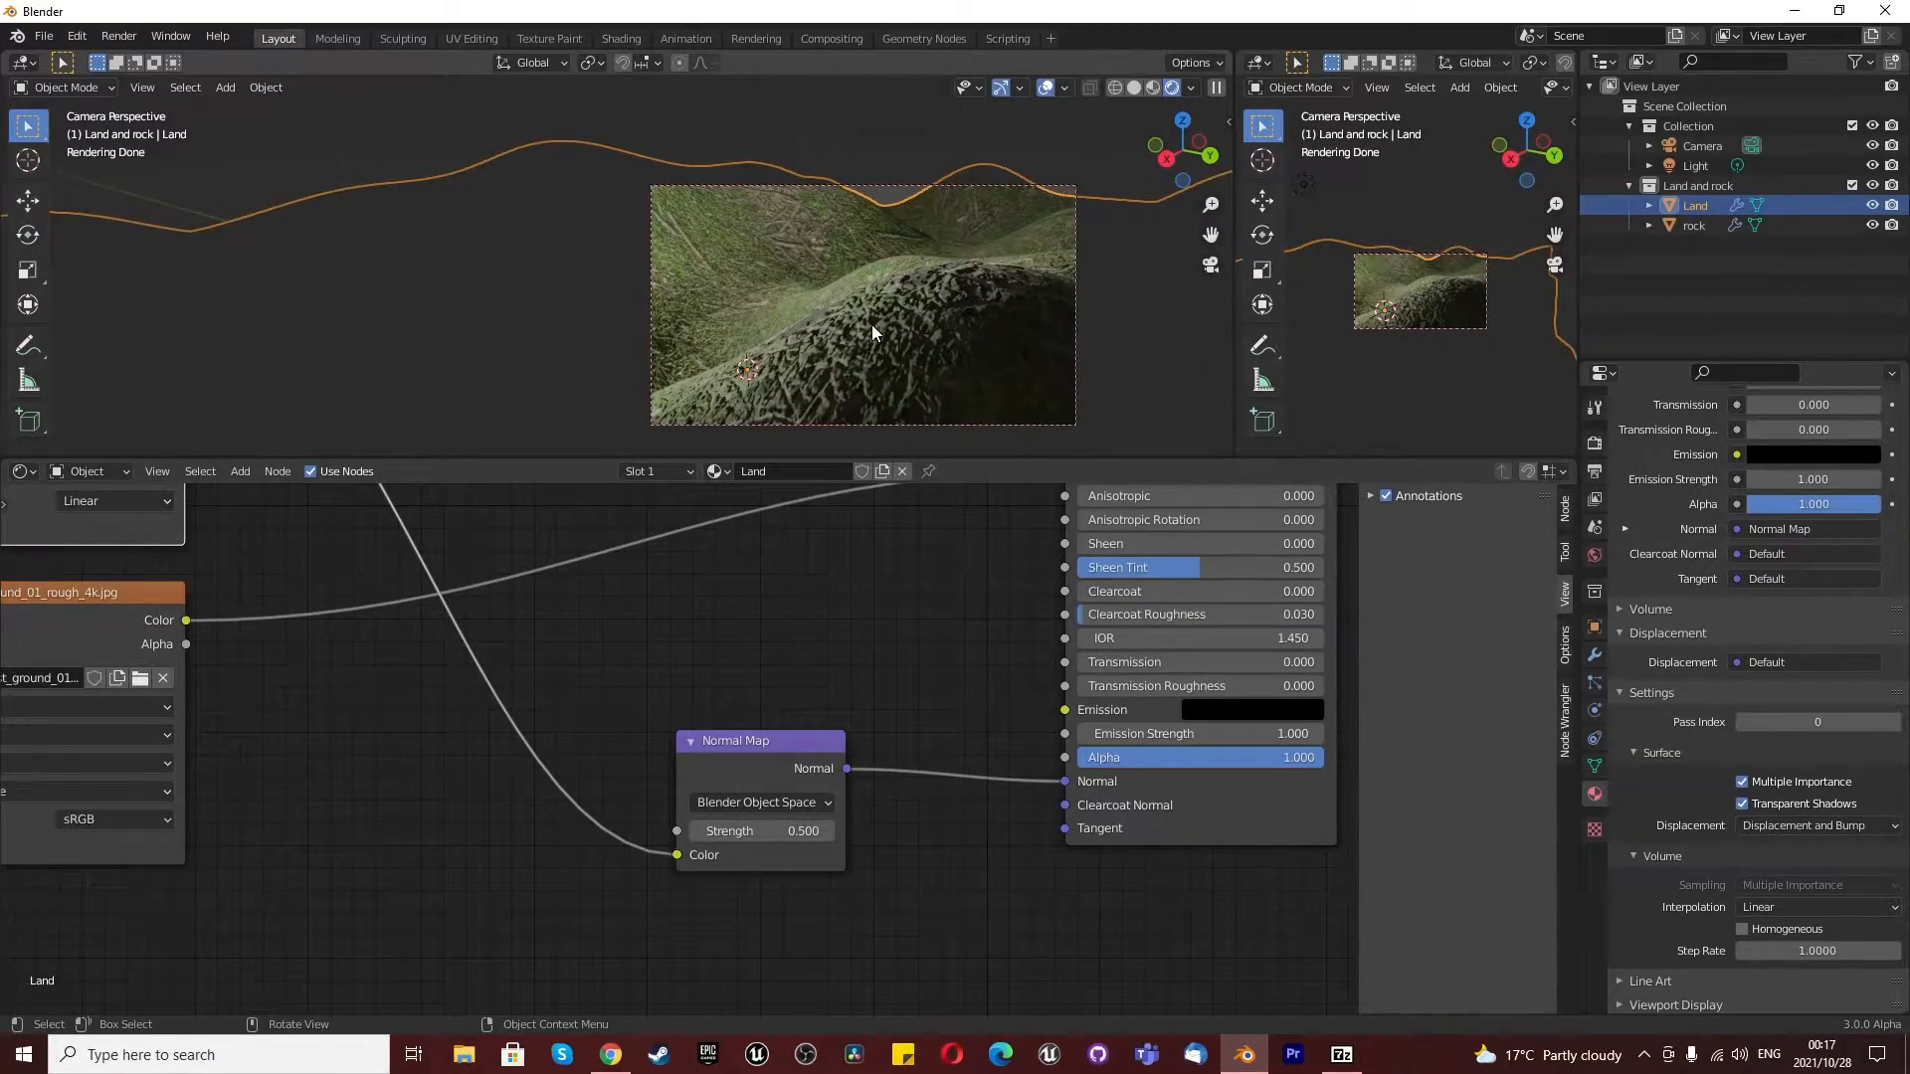
middle_drag(853, 318, 912, 298)
scroll(843, 291, down, 5)
scroll(844, 291, up, 2)
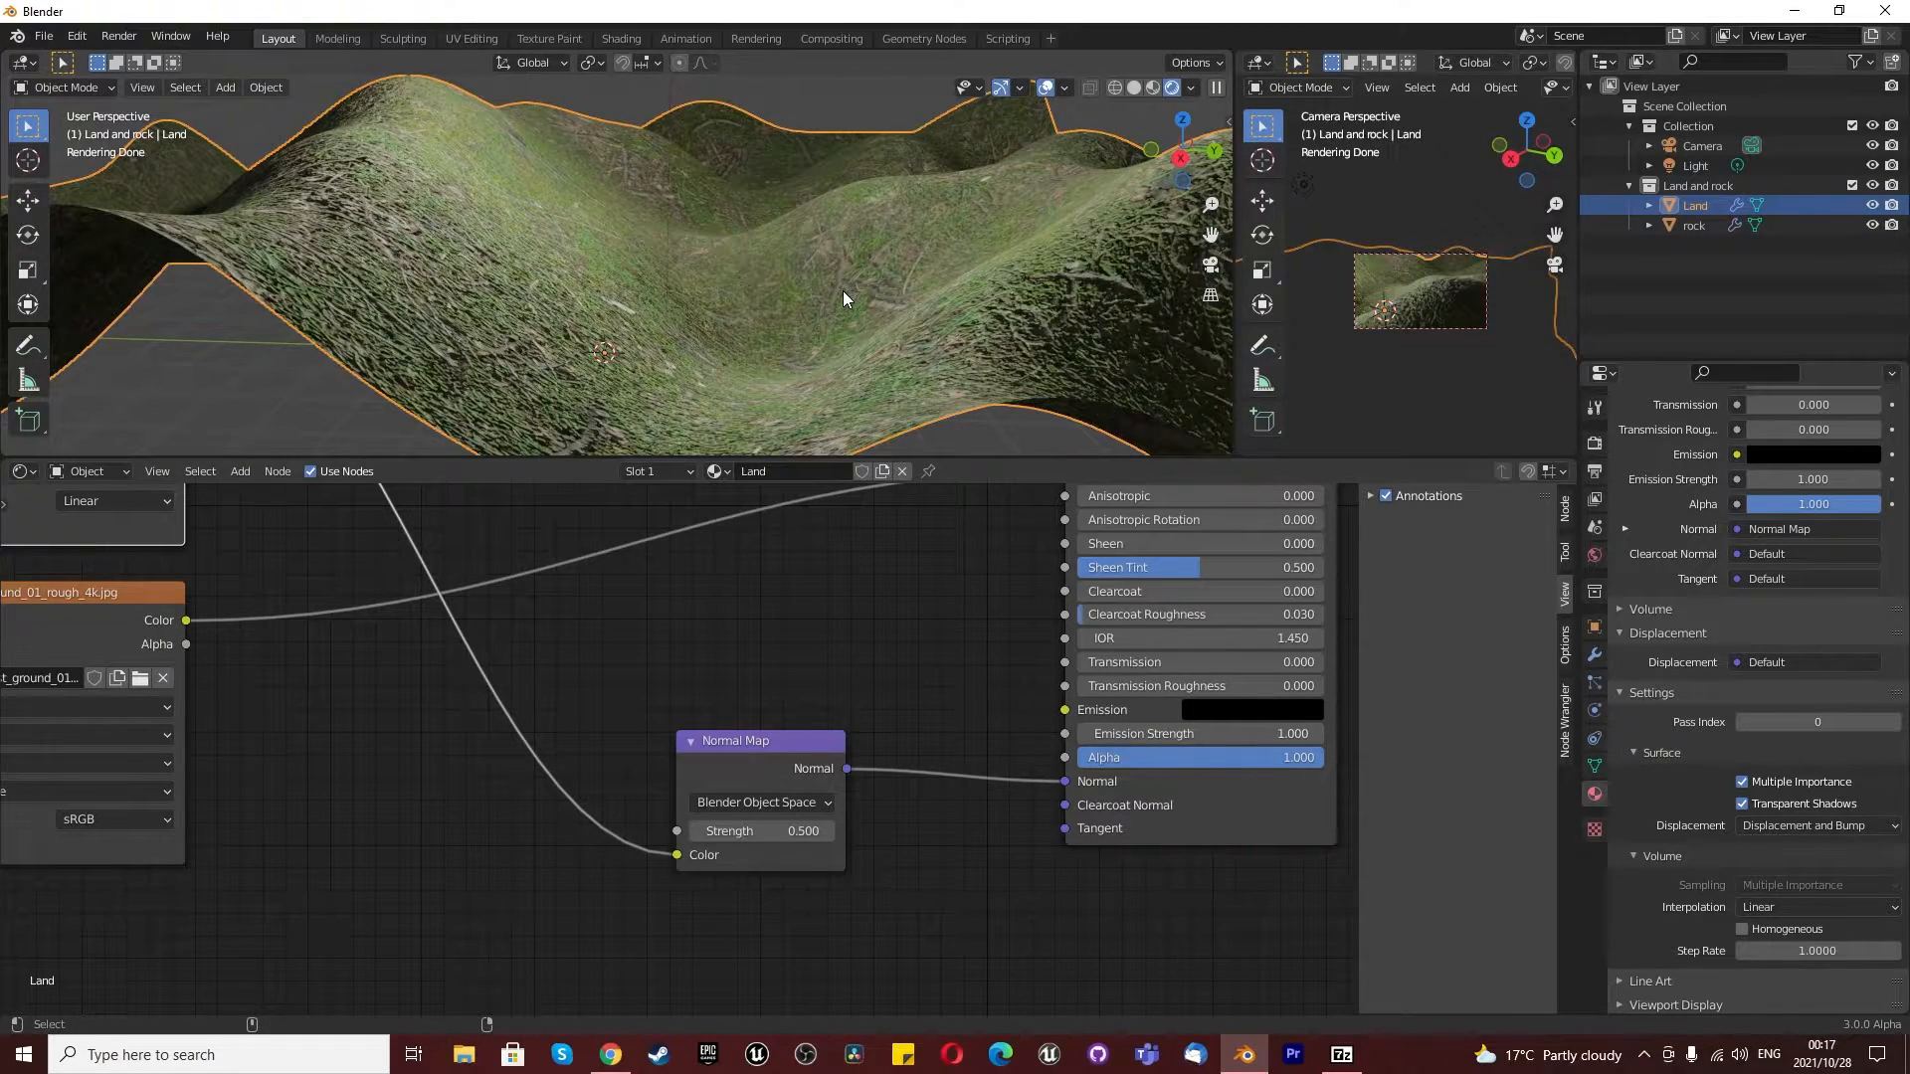
key(KP_0)
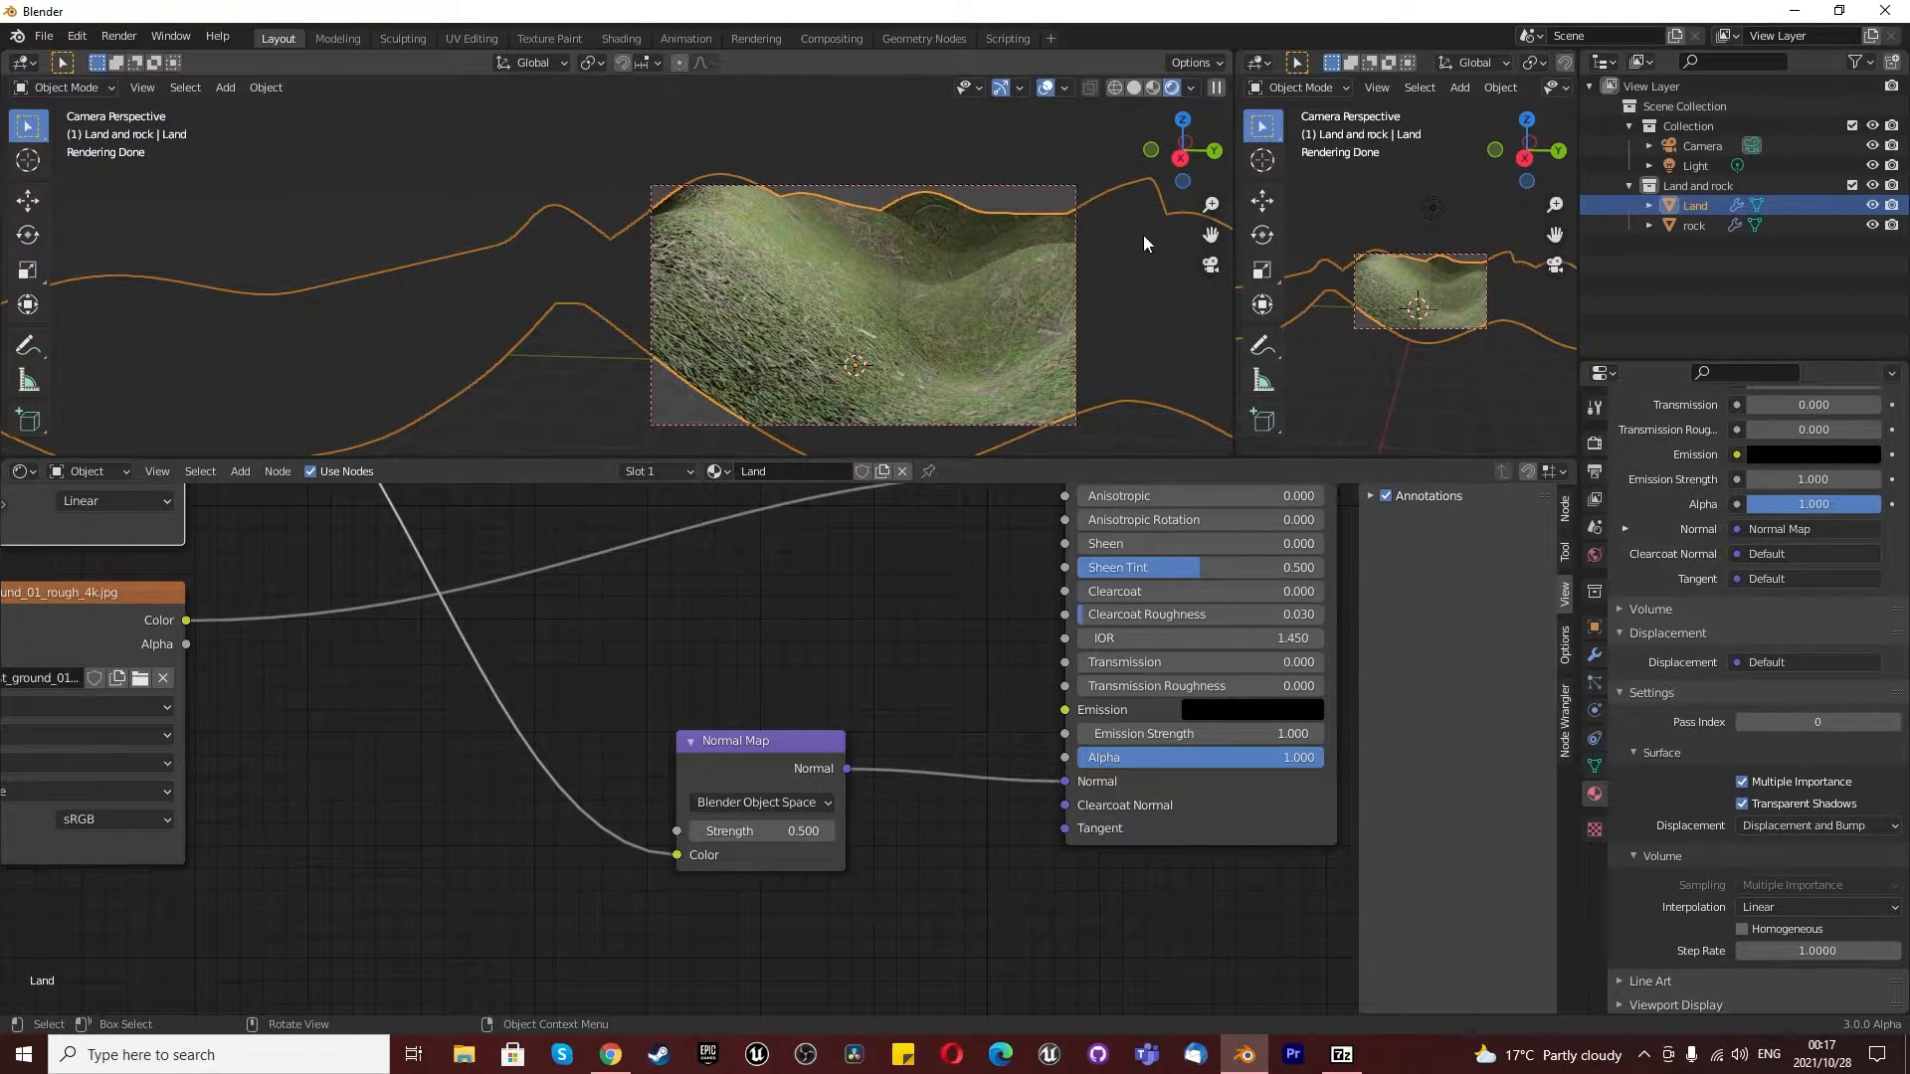
- Move the camera about 1.19 m in X and 0.2 m in Y relative to the view, and reselect the Land object
click(1697, 145)
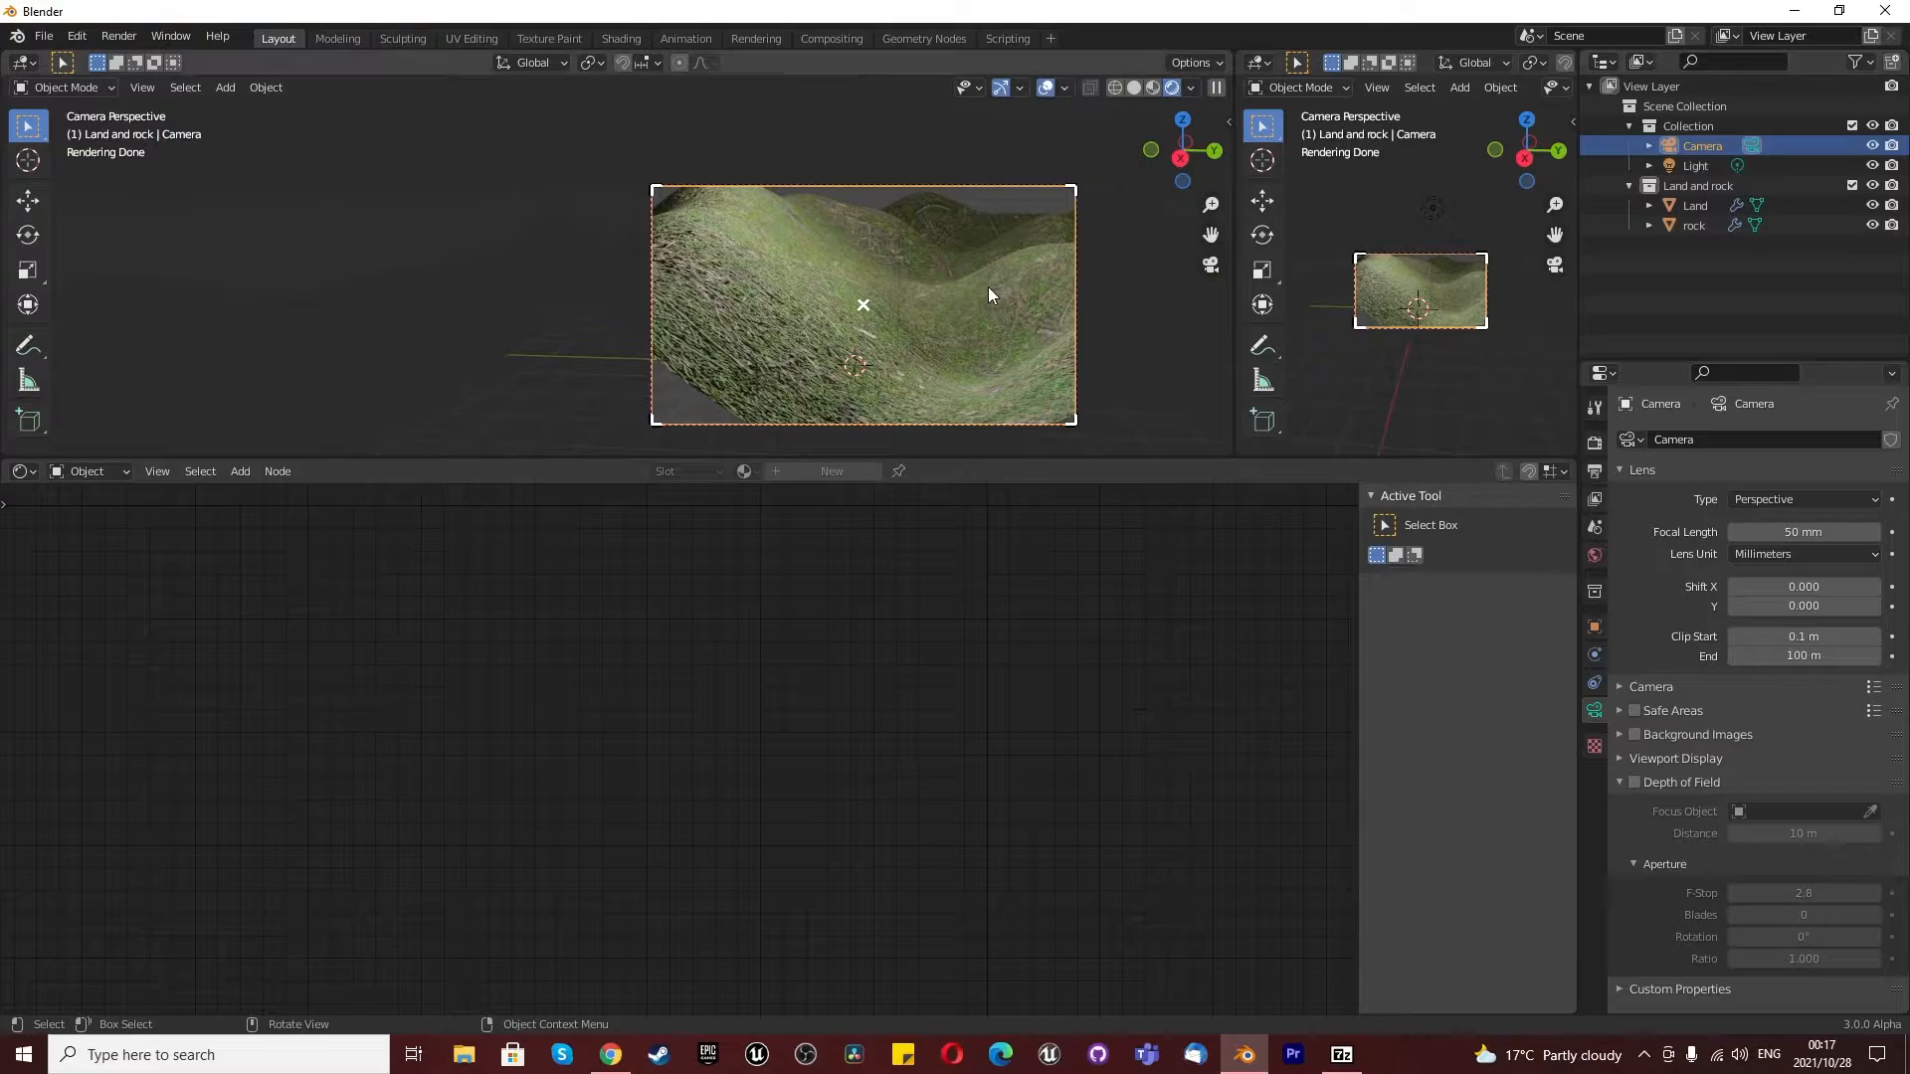
key(g)
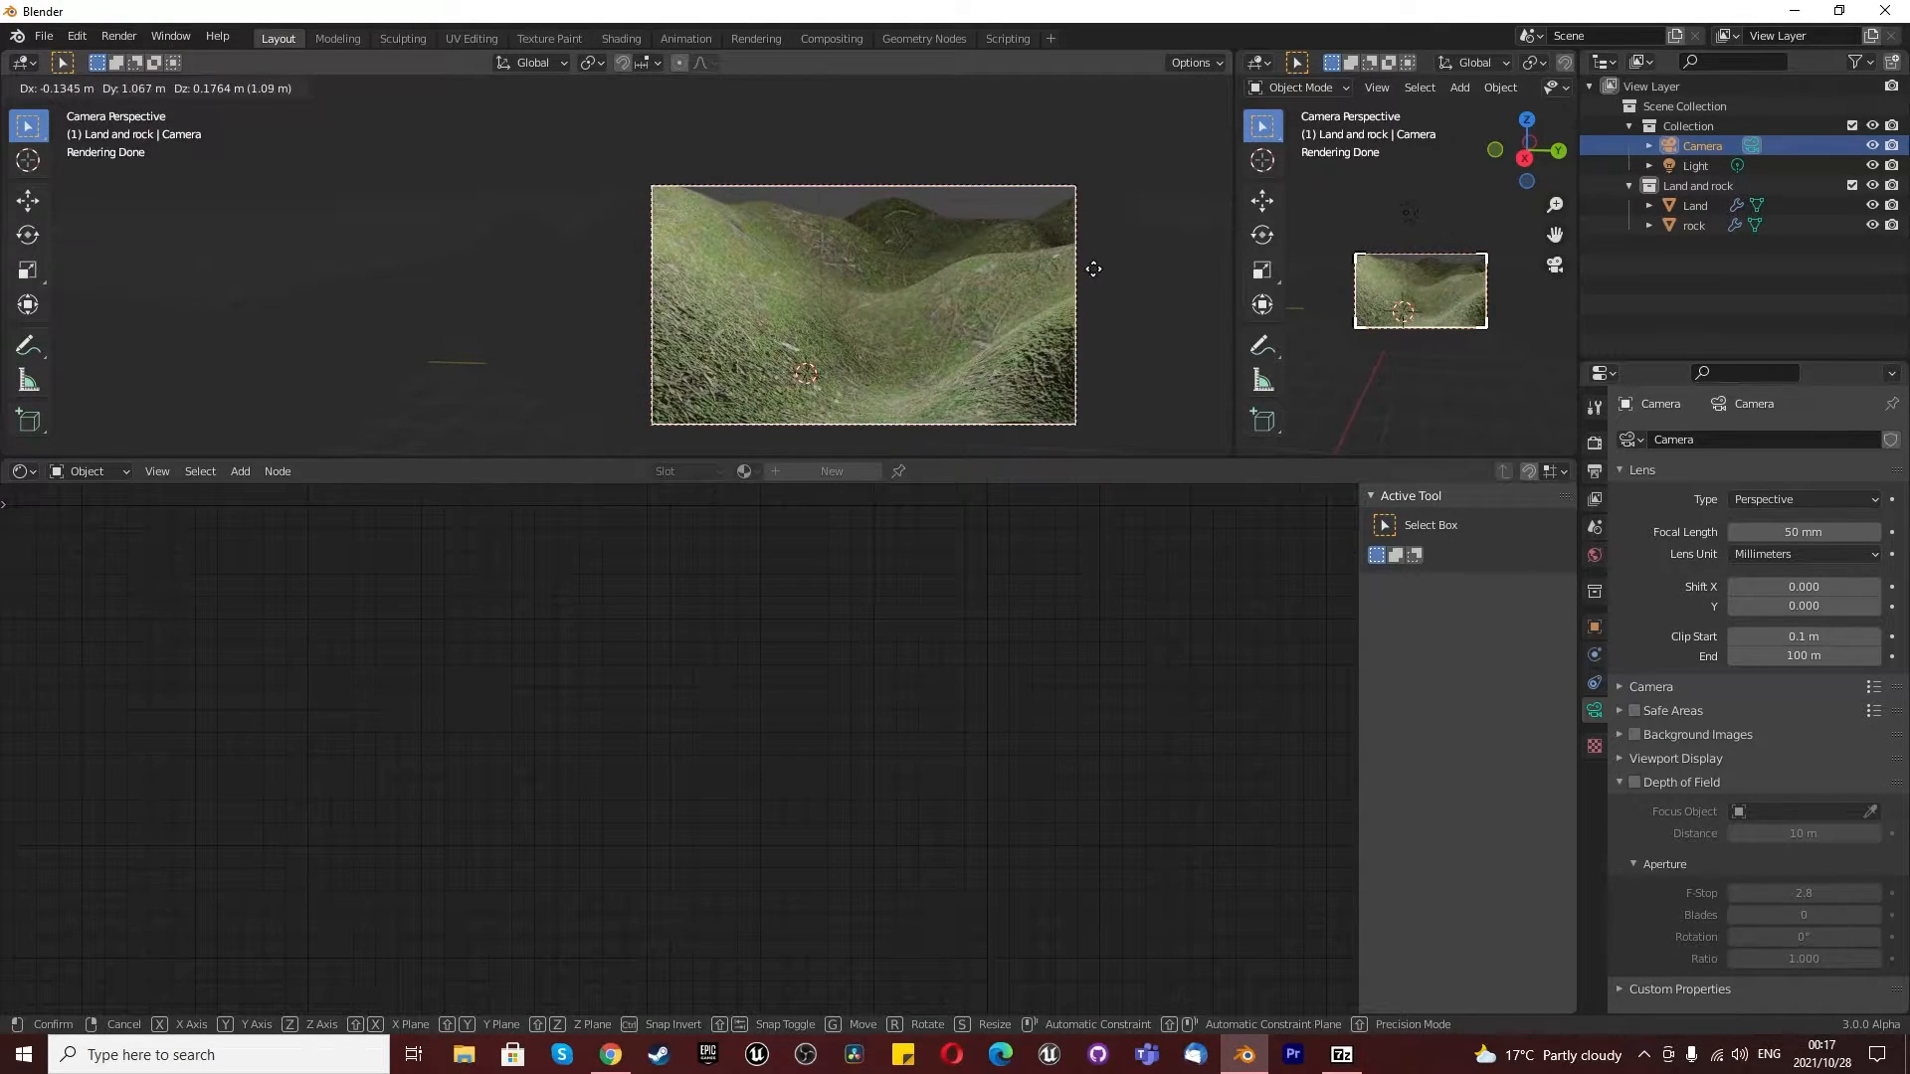
click(1102, 266)
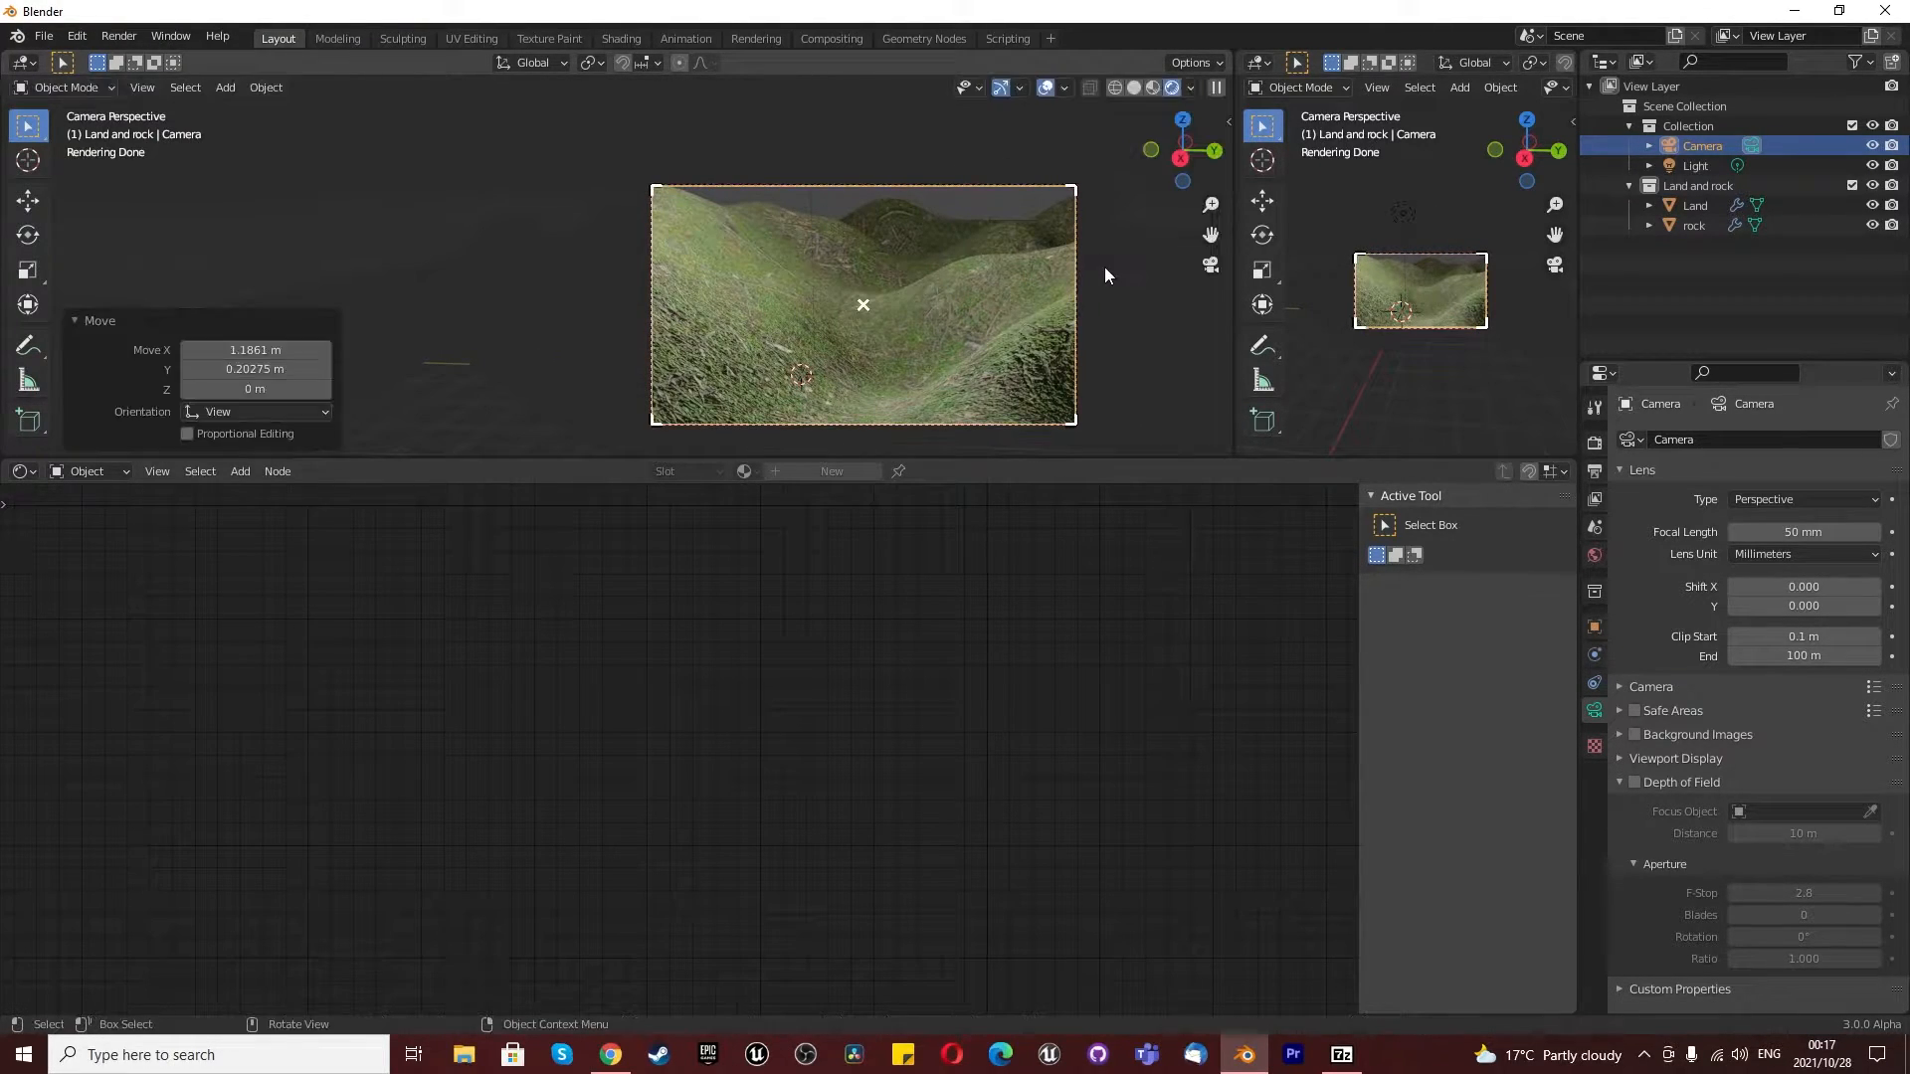
click(1703, 204)
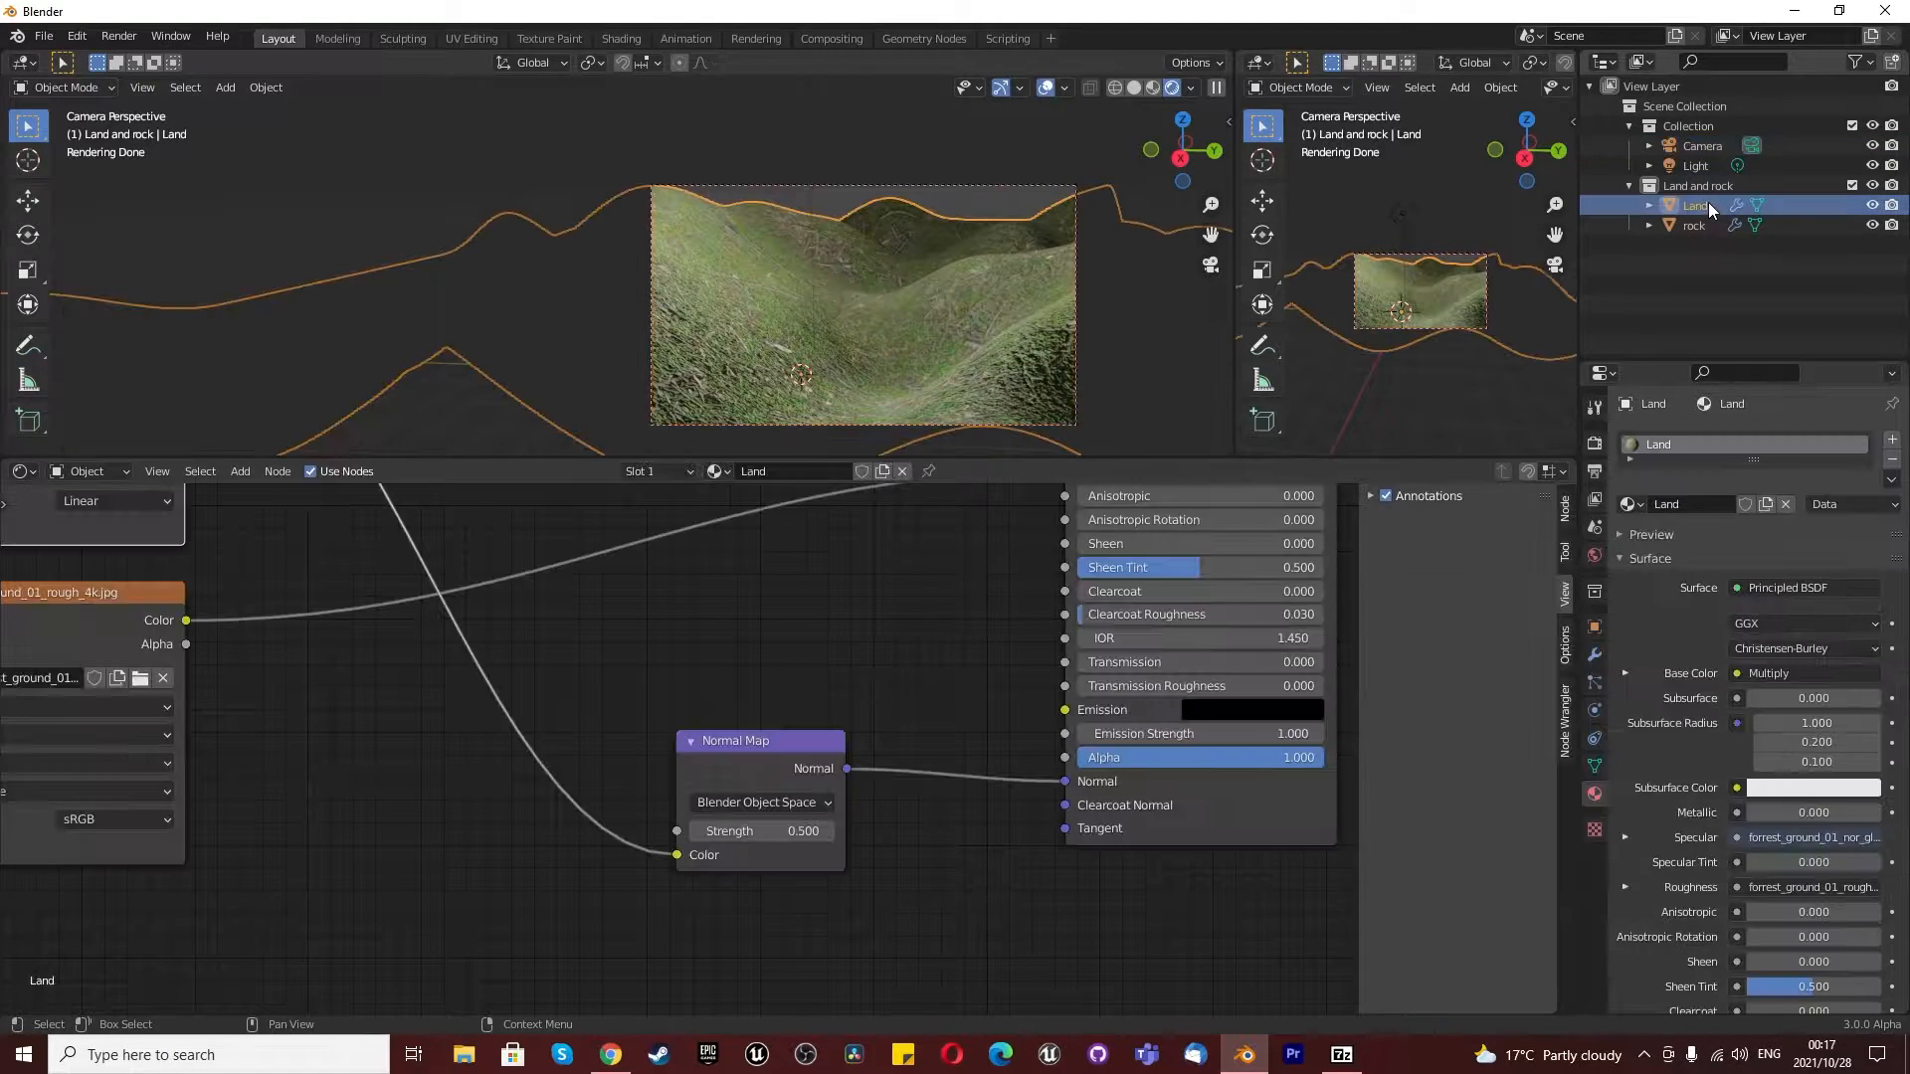
- Set the Normal Map node's strength to 2.5
drag(730, 835, 794, 835)
click(730, 836)
text(2.5)
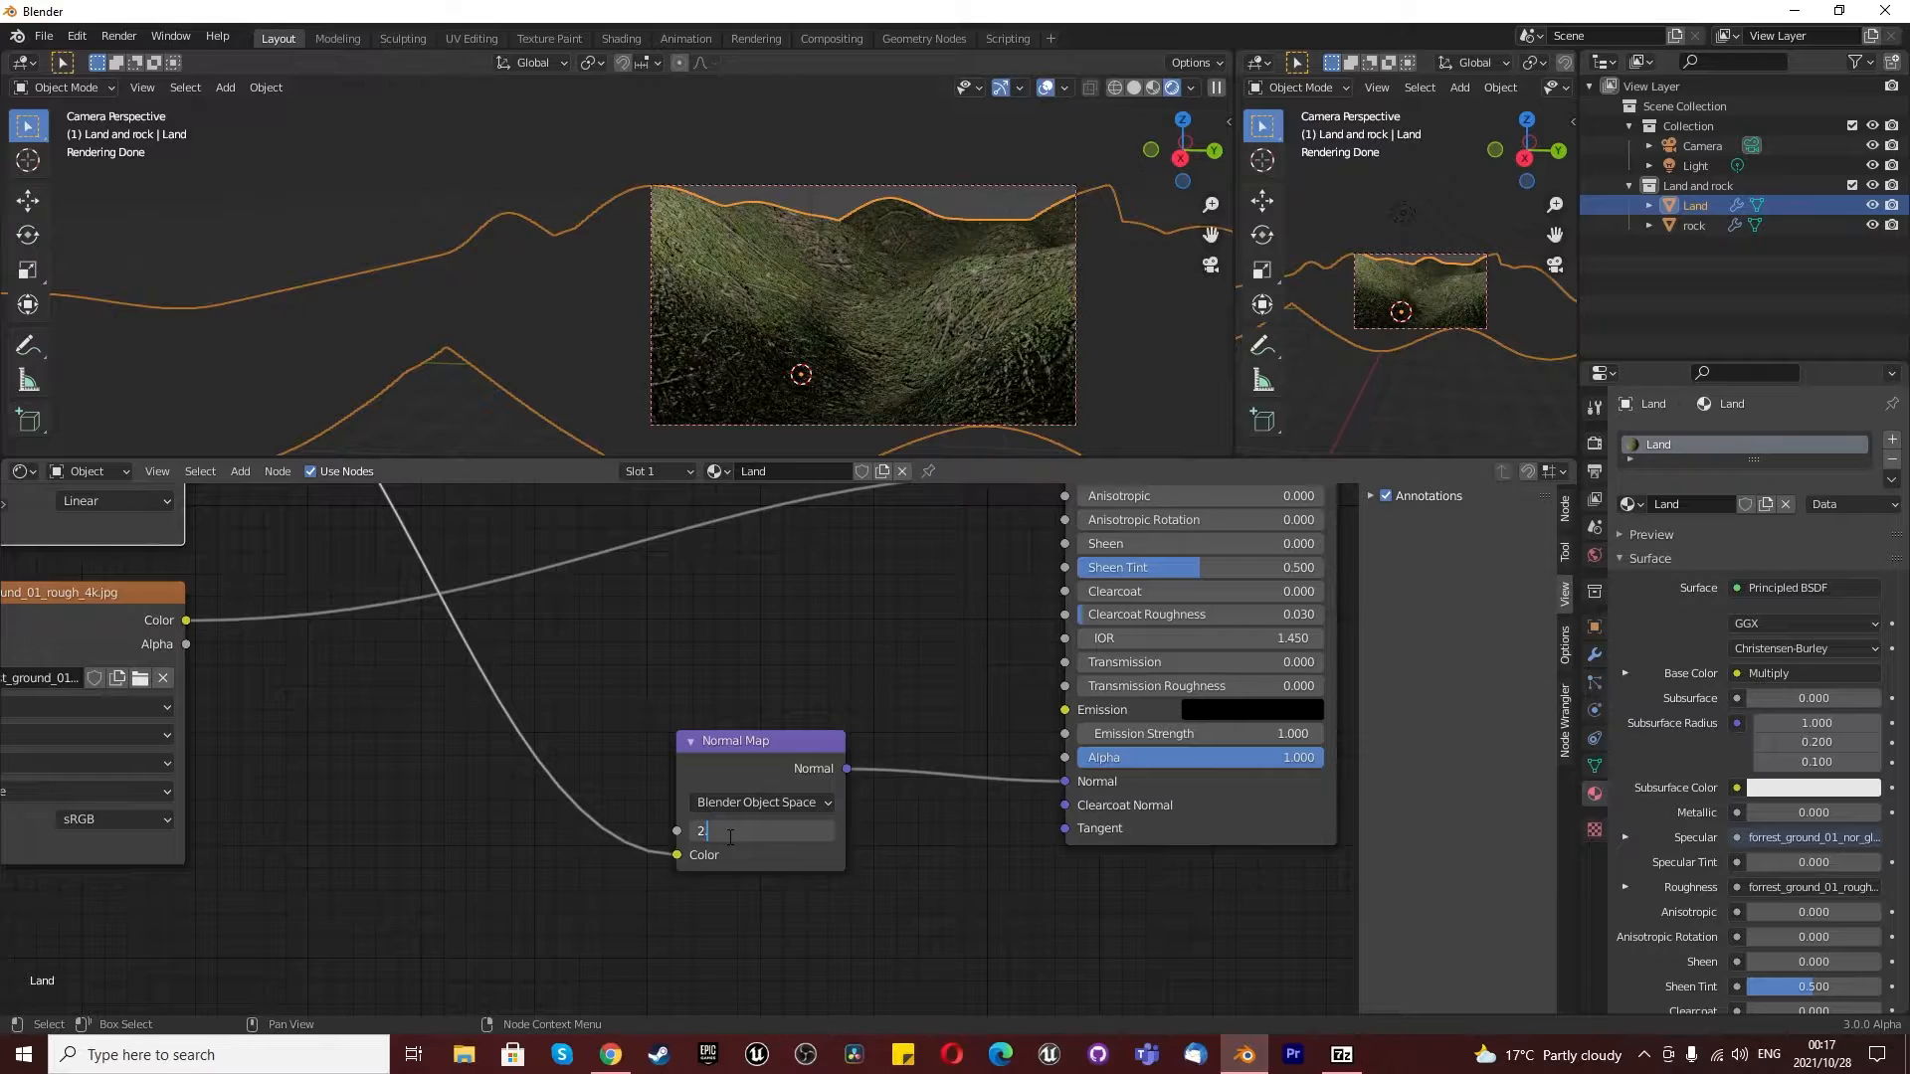
key(Return)
scroll(885, 266, up, 2)
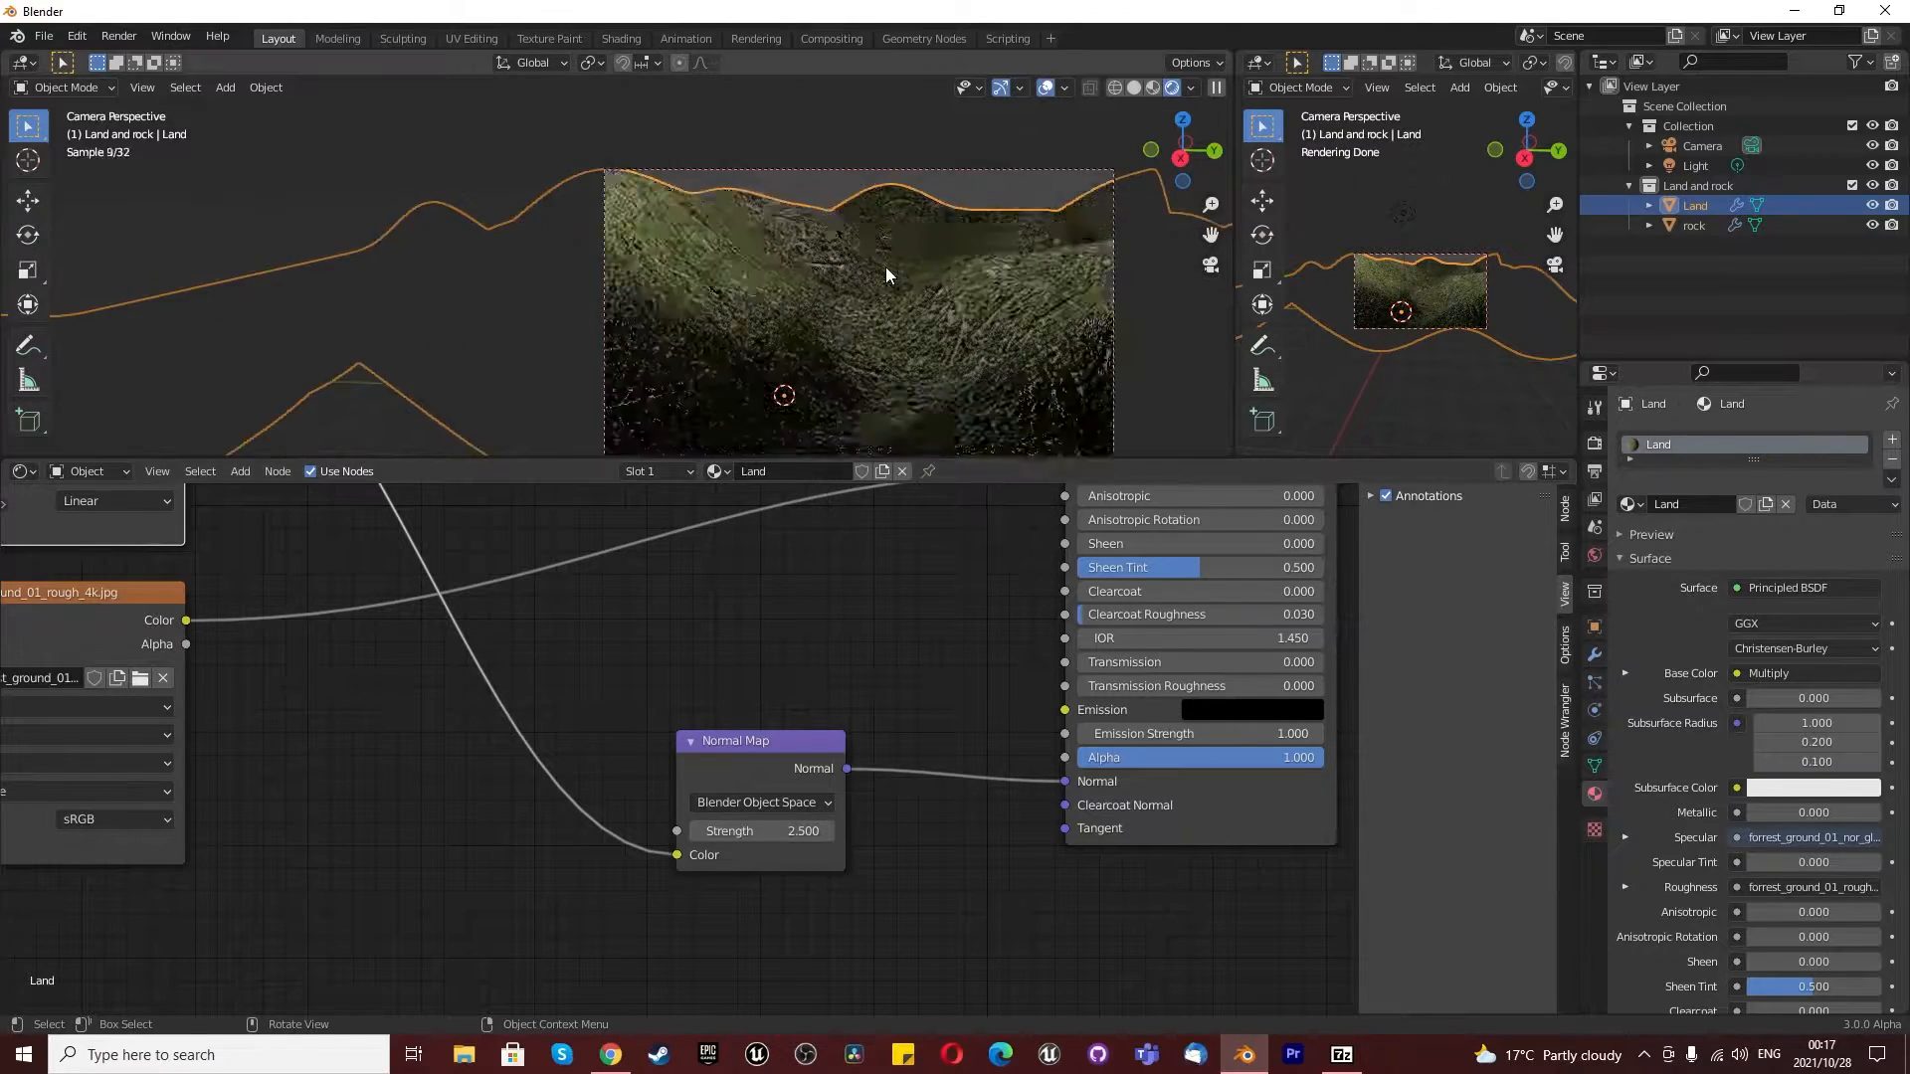
scroll(600, 746, up, 1)
- Reshape the RGB Curves node's combined curve by moving its middle point to about X 0.532, Y 0.431
scroll(557, 776, down, 5)
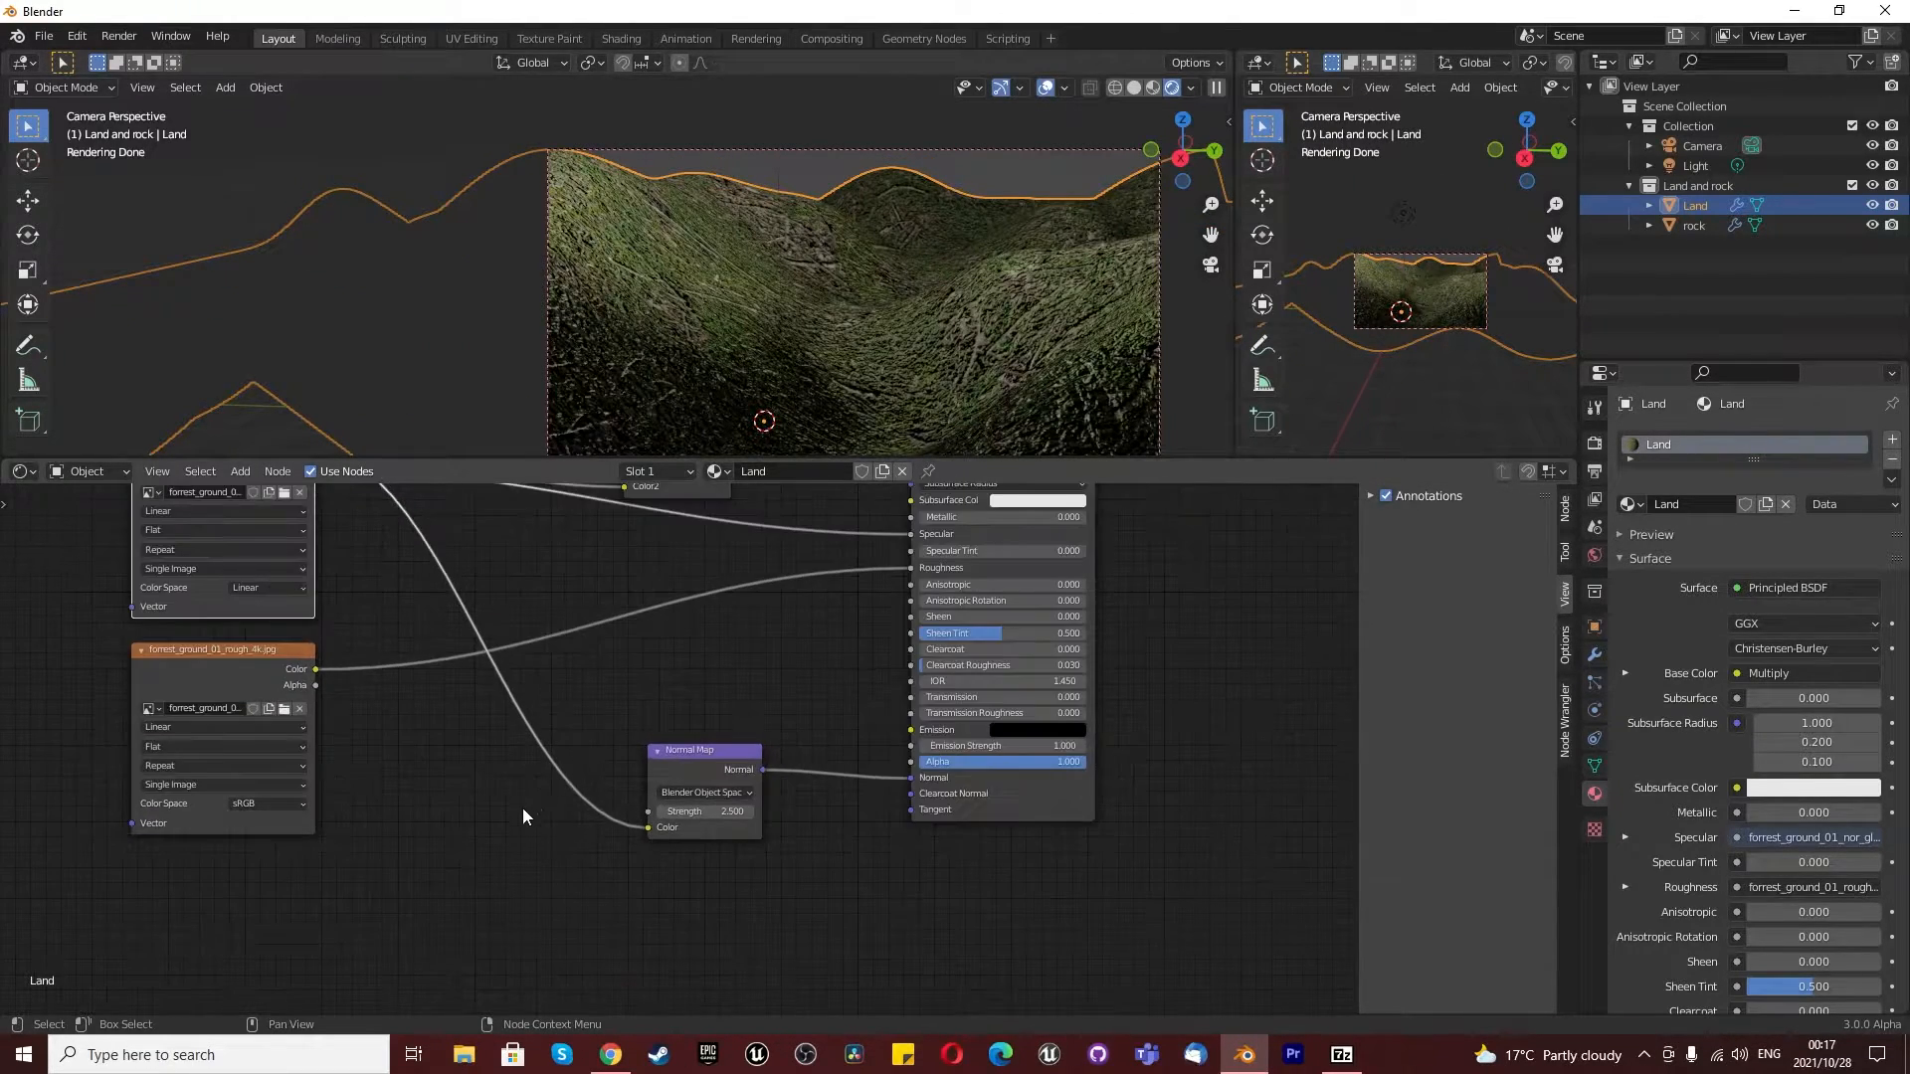
scroll(478, 597, up, 2)
scroll(479, 633, up, 3)
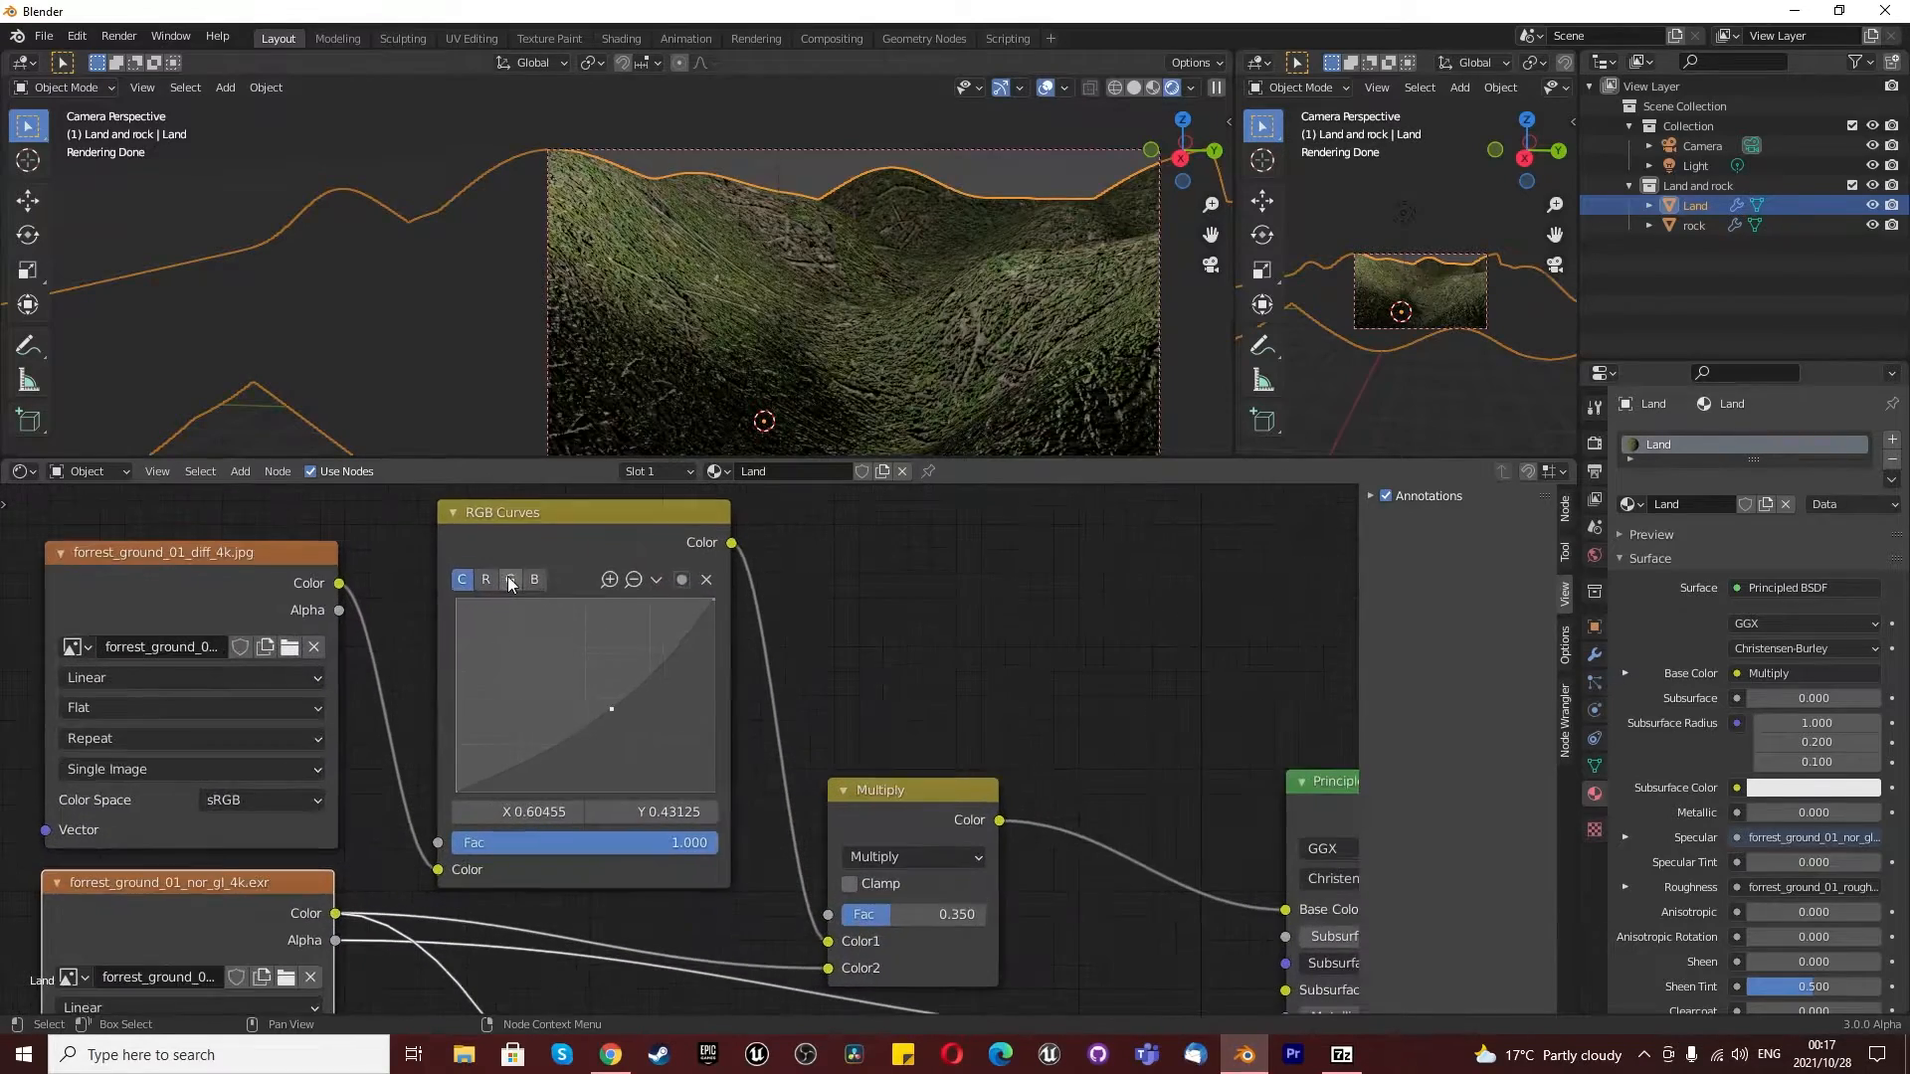
drag(609, 708, 570, 675)
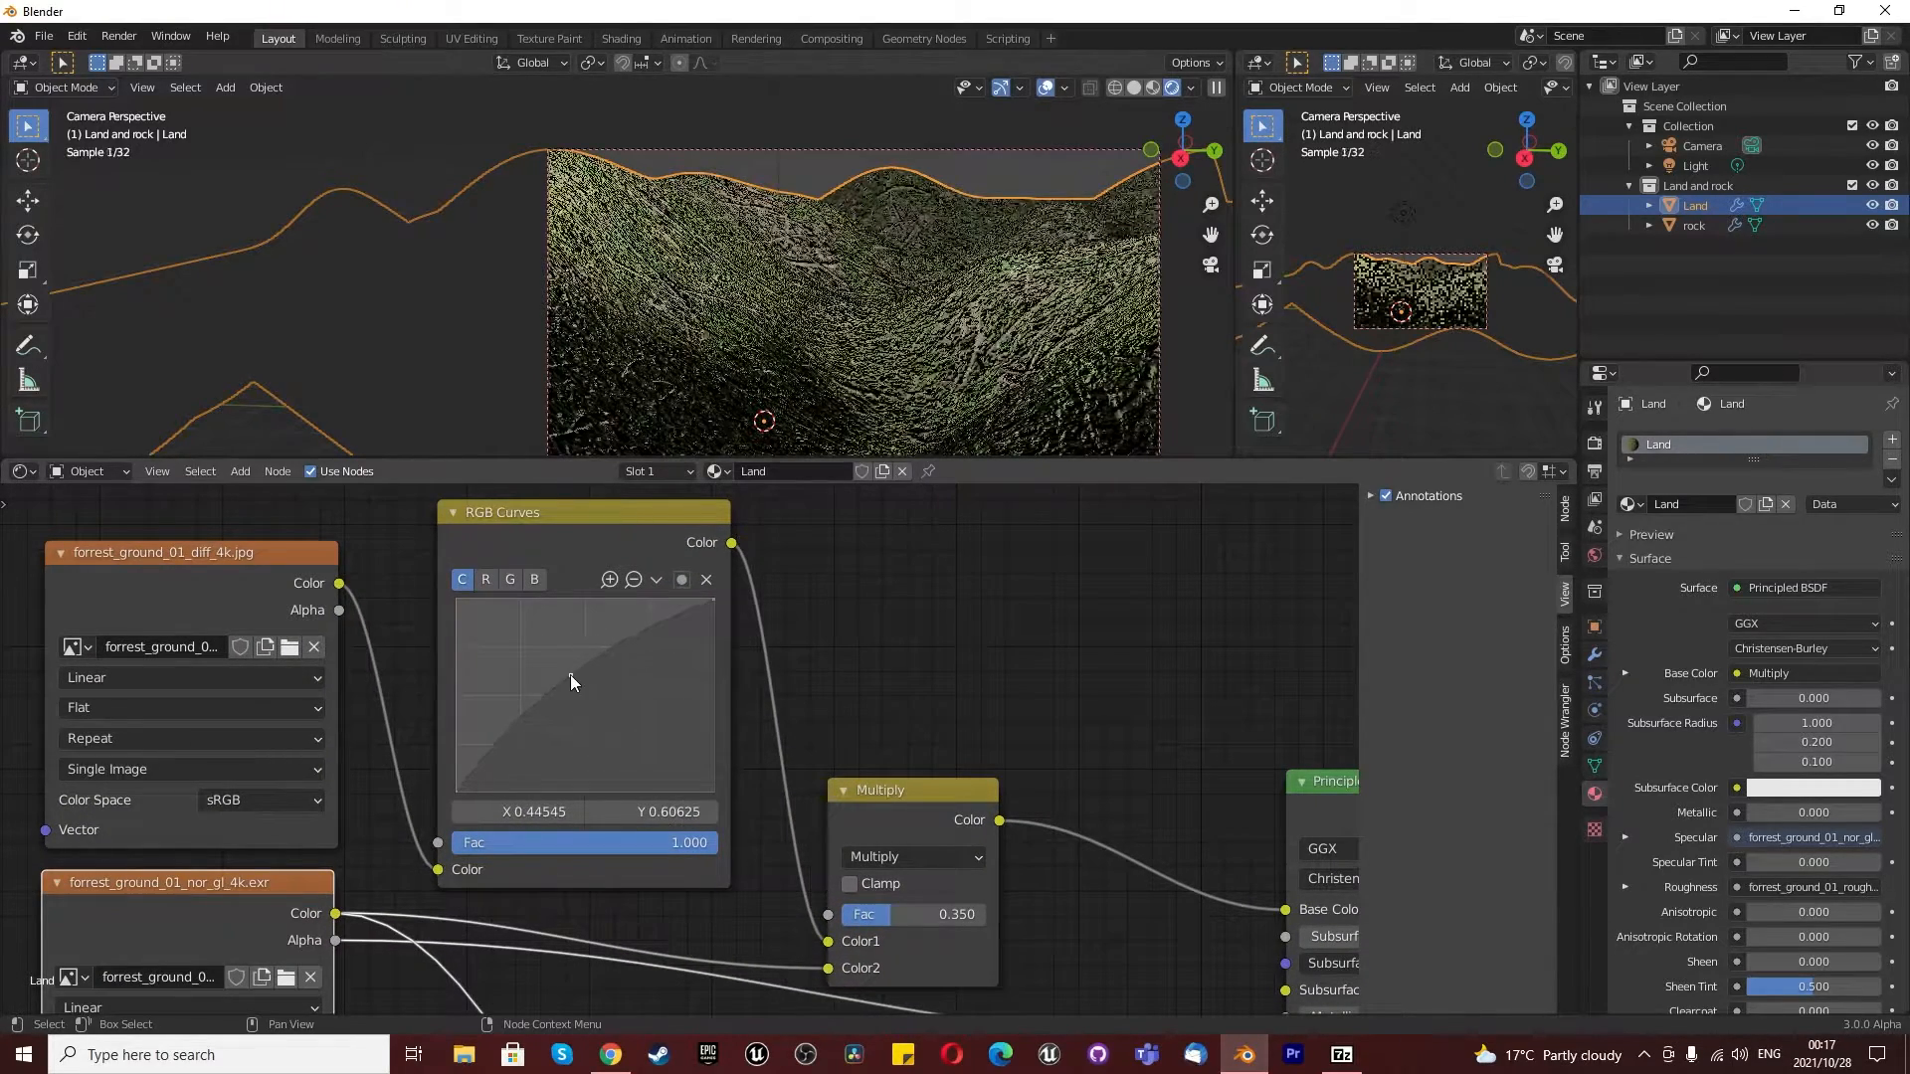
drag(577, 682, 594, 710)
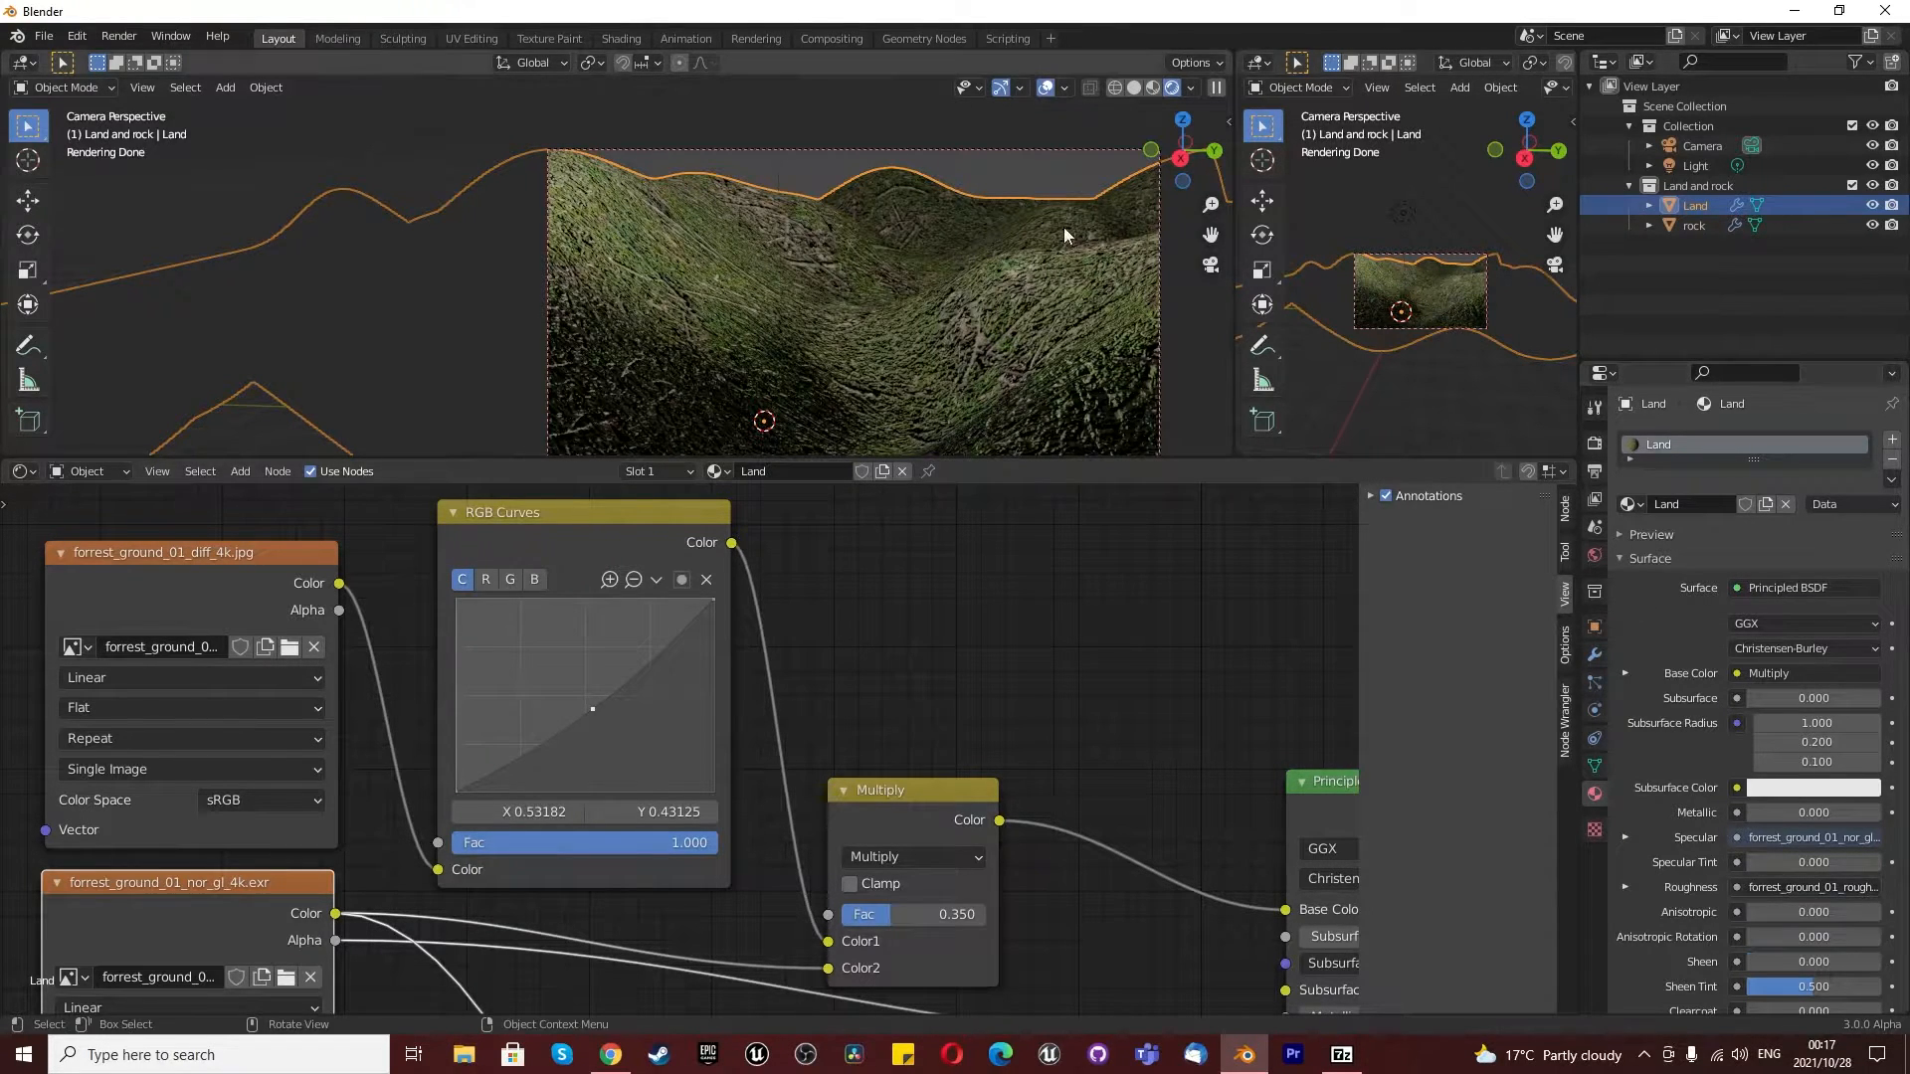
- Assign an Environment Texture to the World background color
click(1594, 556)
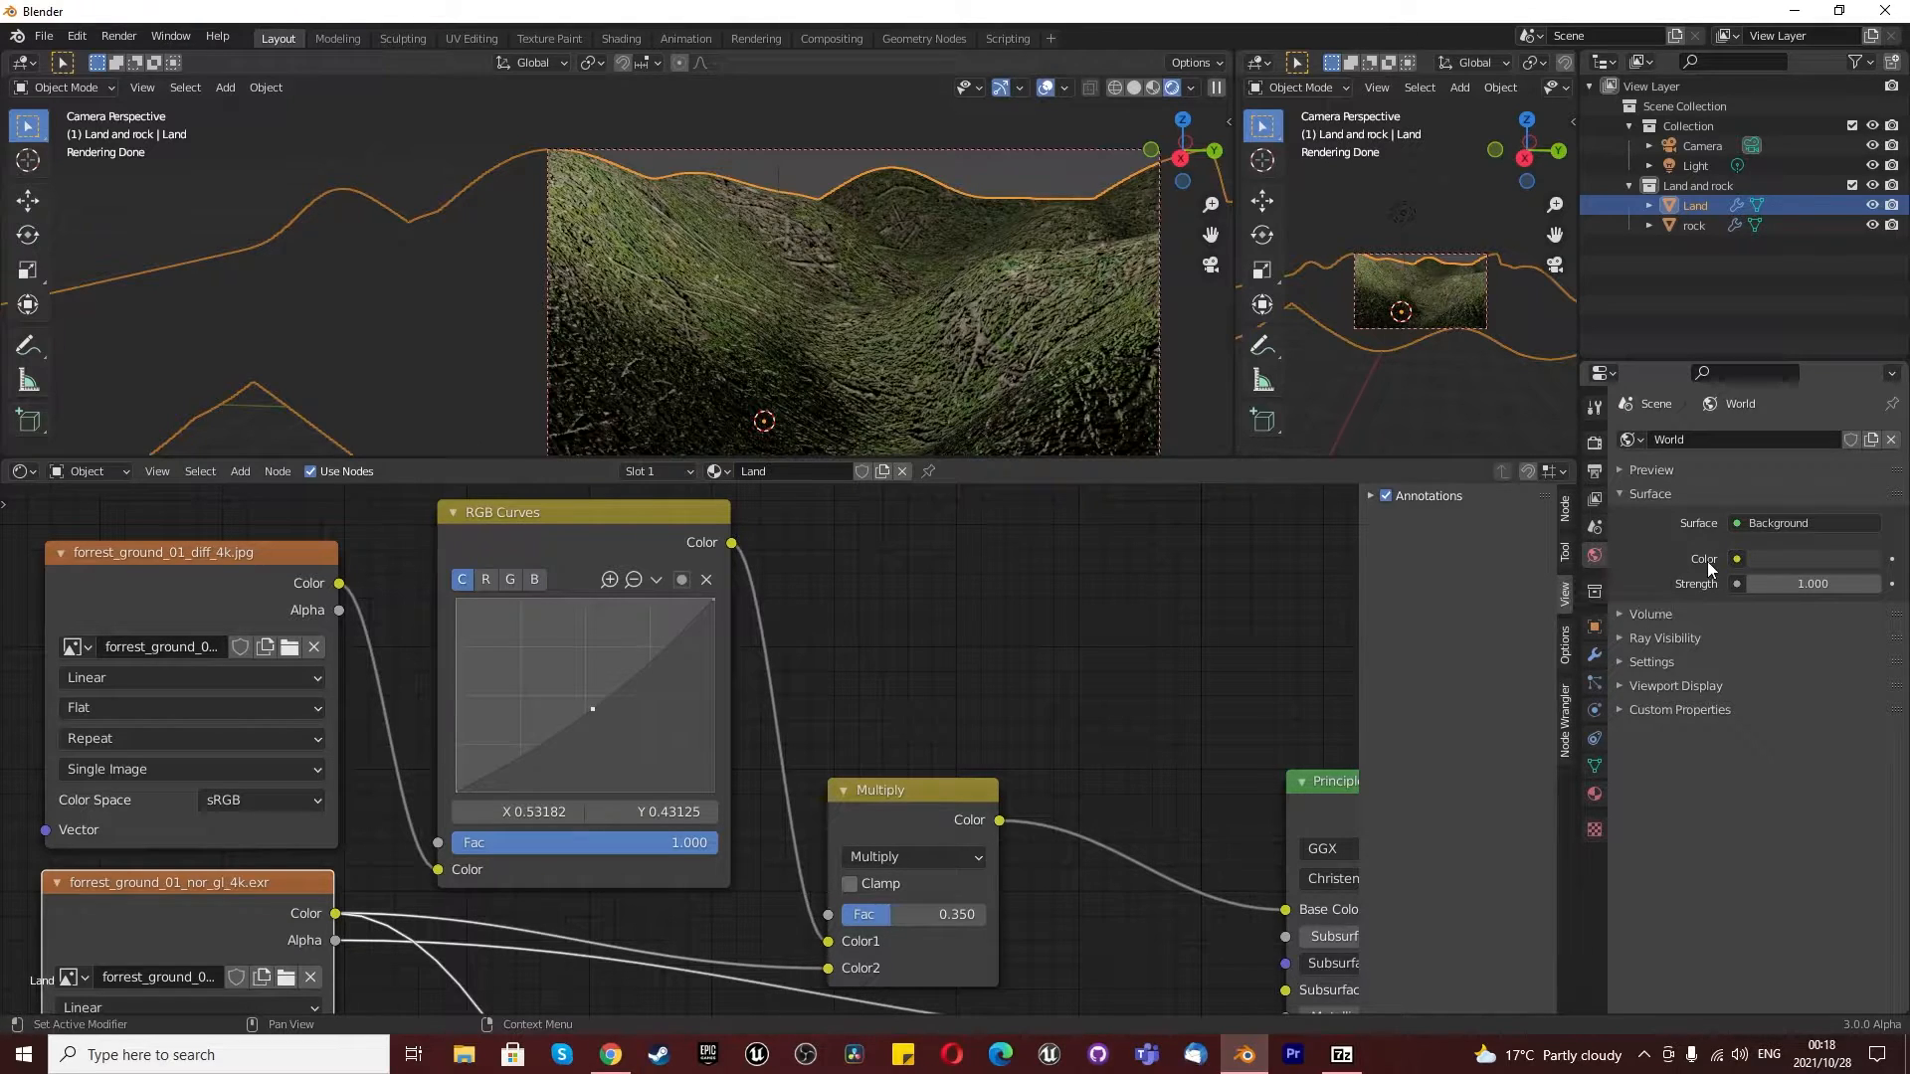
click(1737, 559)
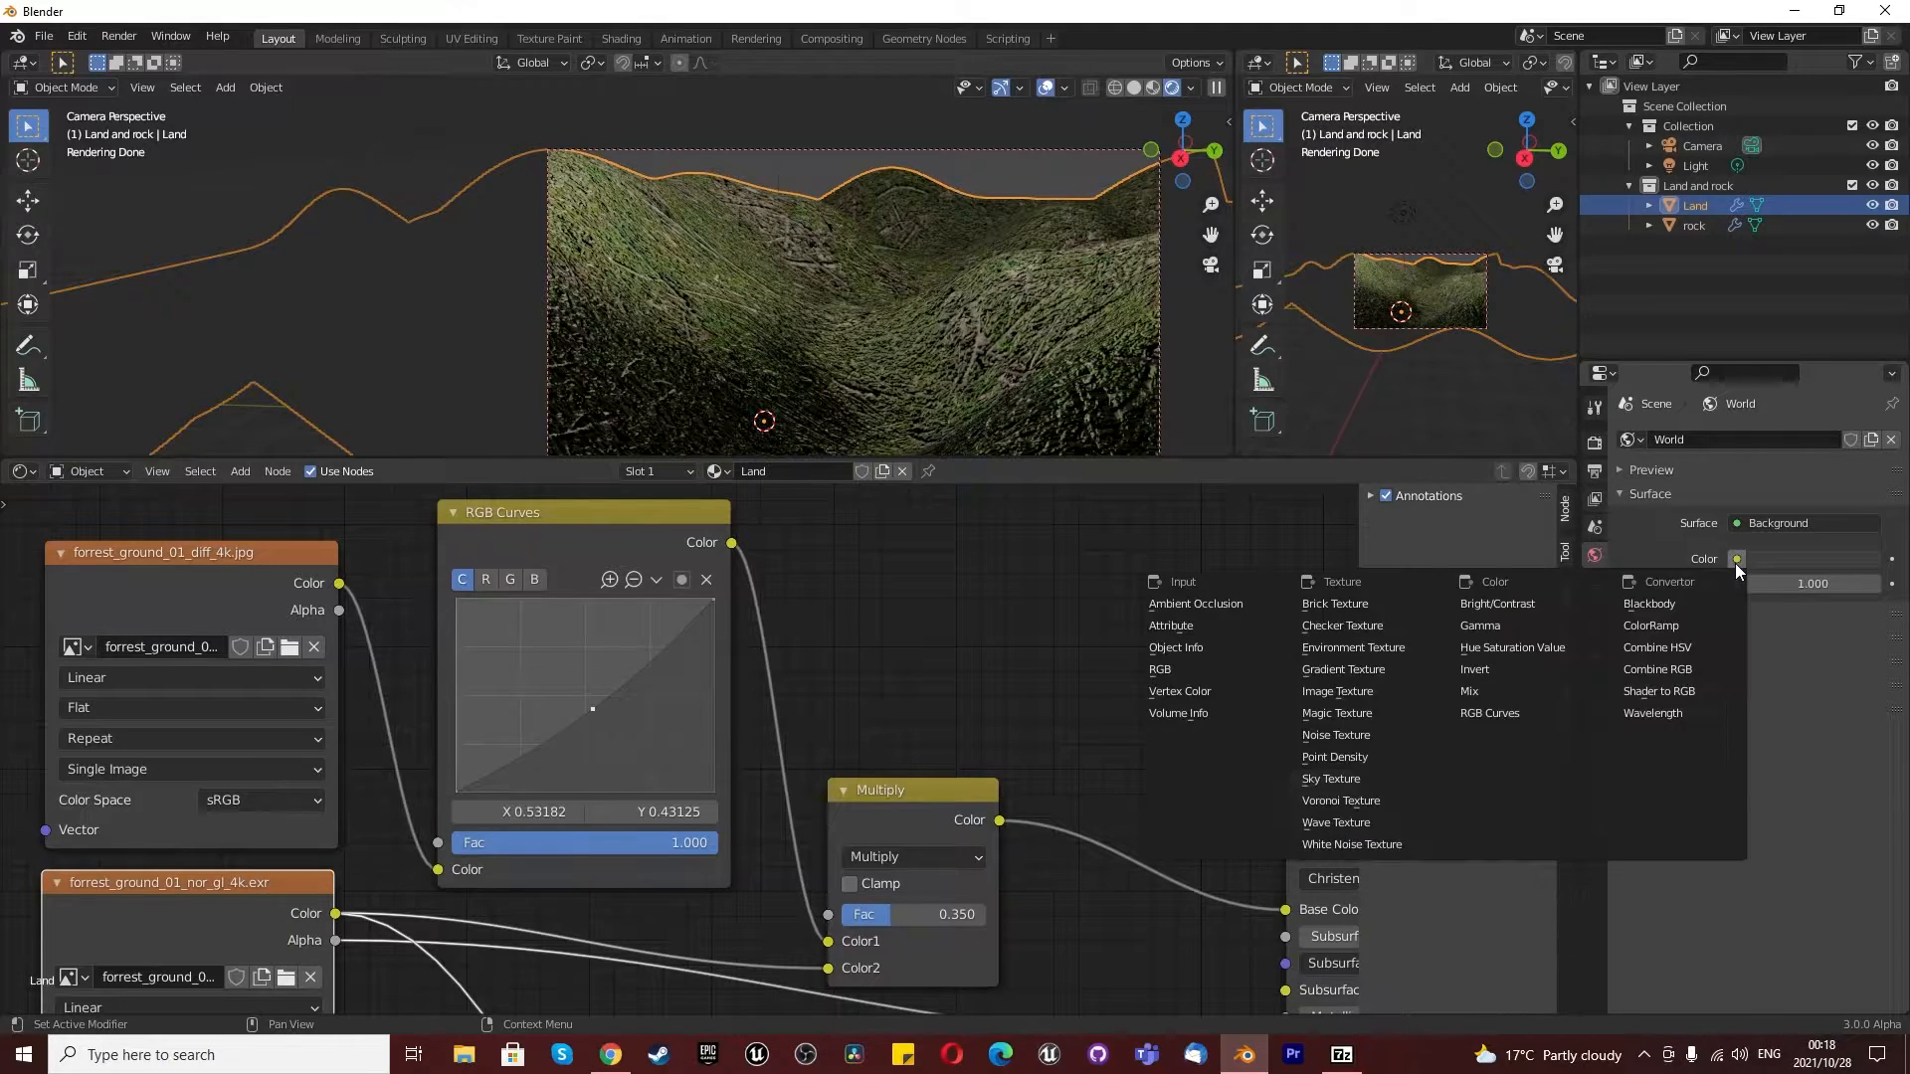
click(1363, 645)
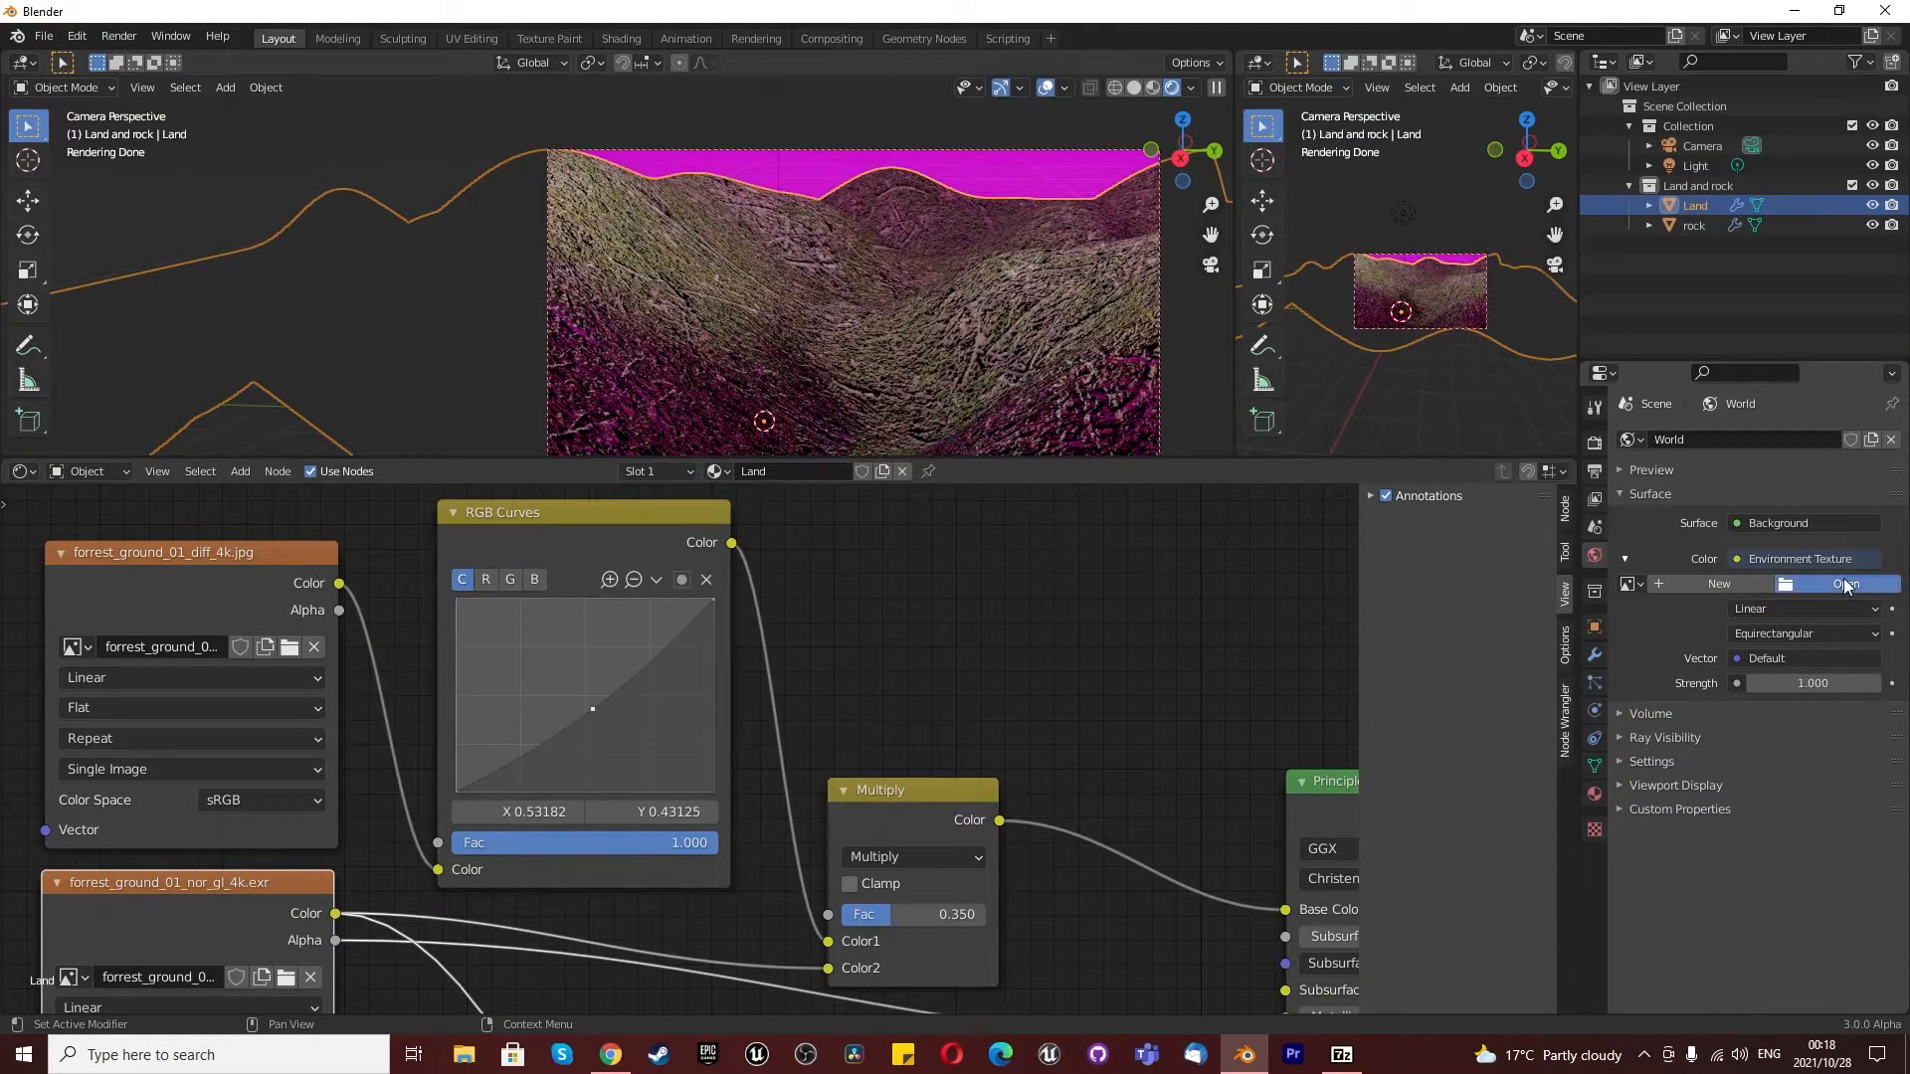
- Load lilienstein_4k.exr from the Desktop folder as the world's environment image and set the background strength to 0.5
click(1842, 583)
click(497, 457)
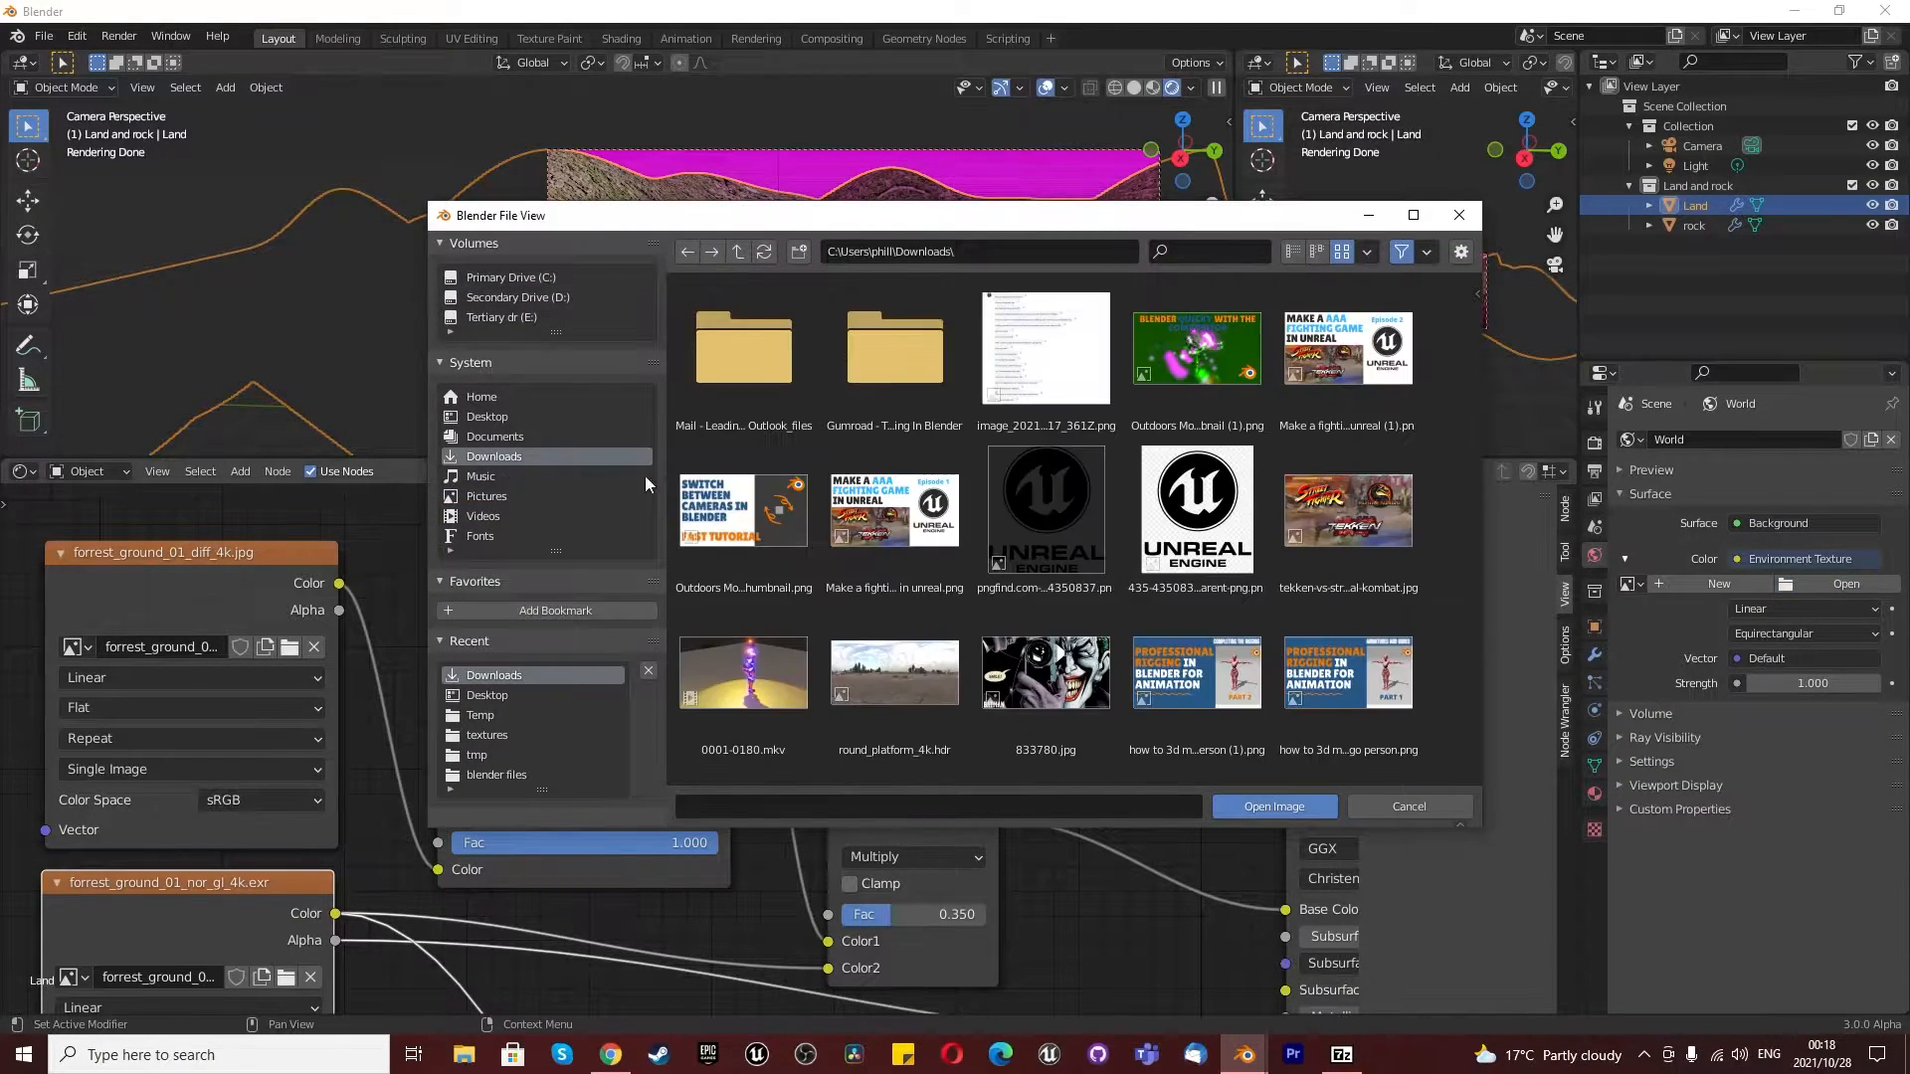
scroll(953, 515, down, 3)
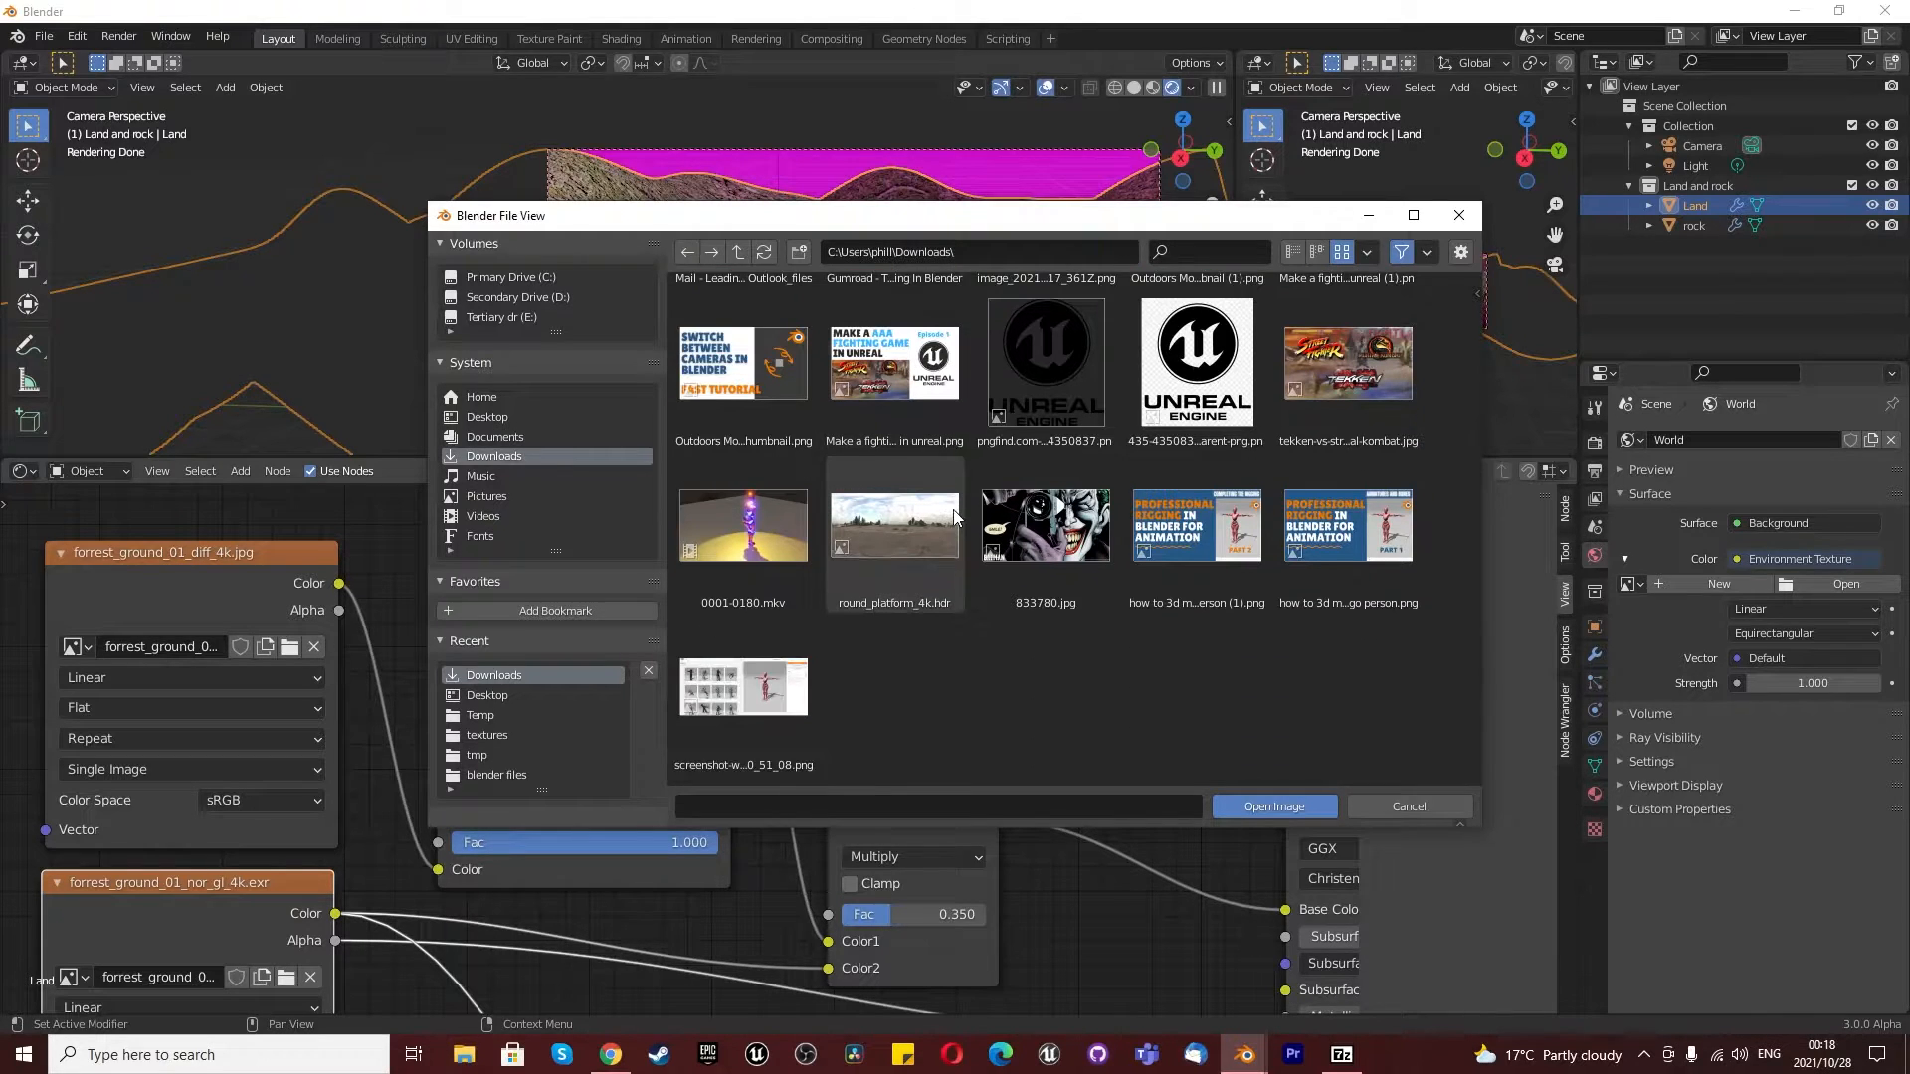
click(493, 416)
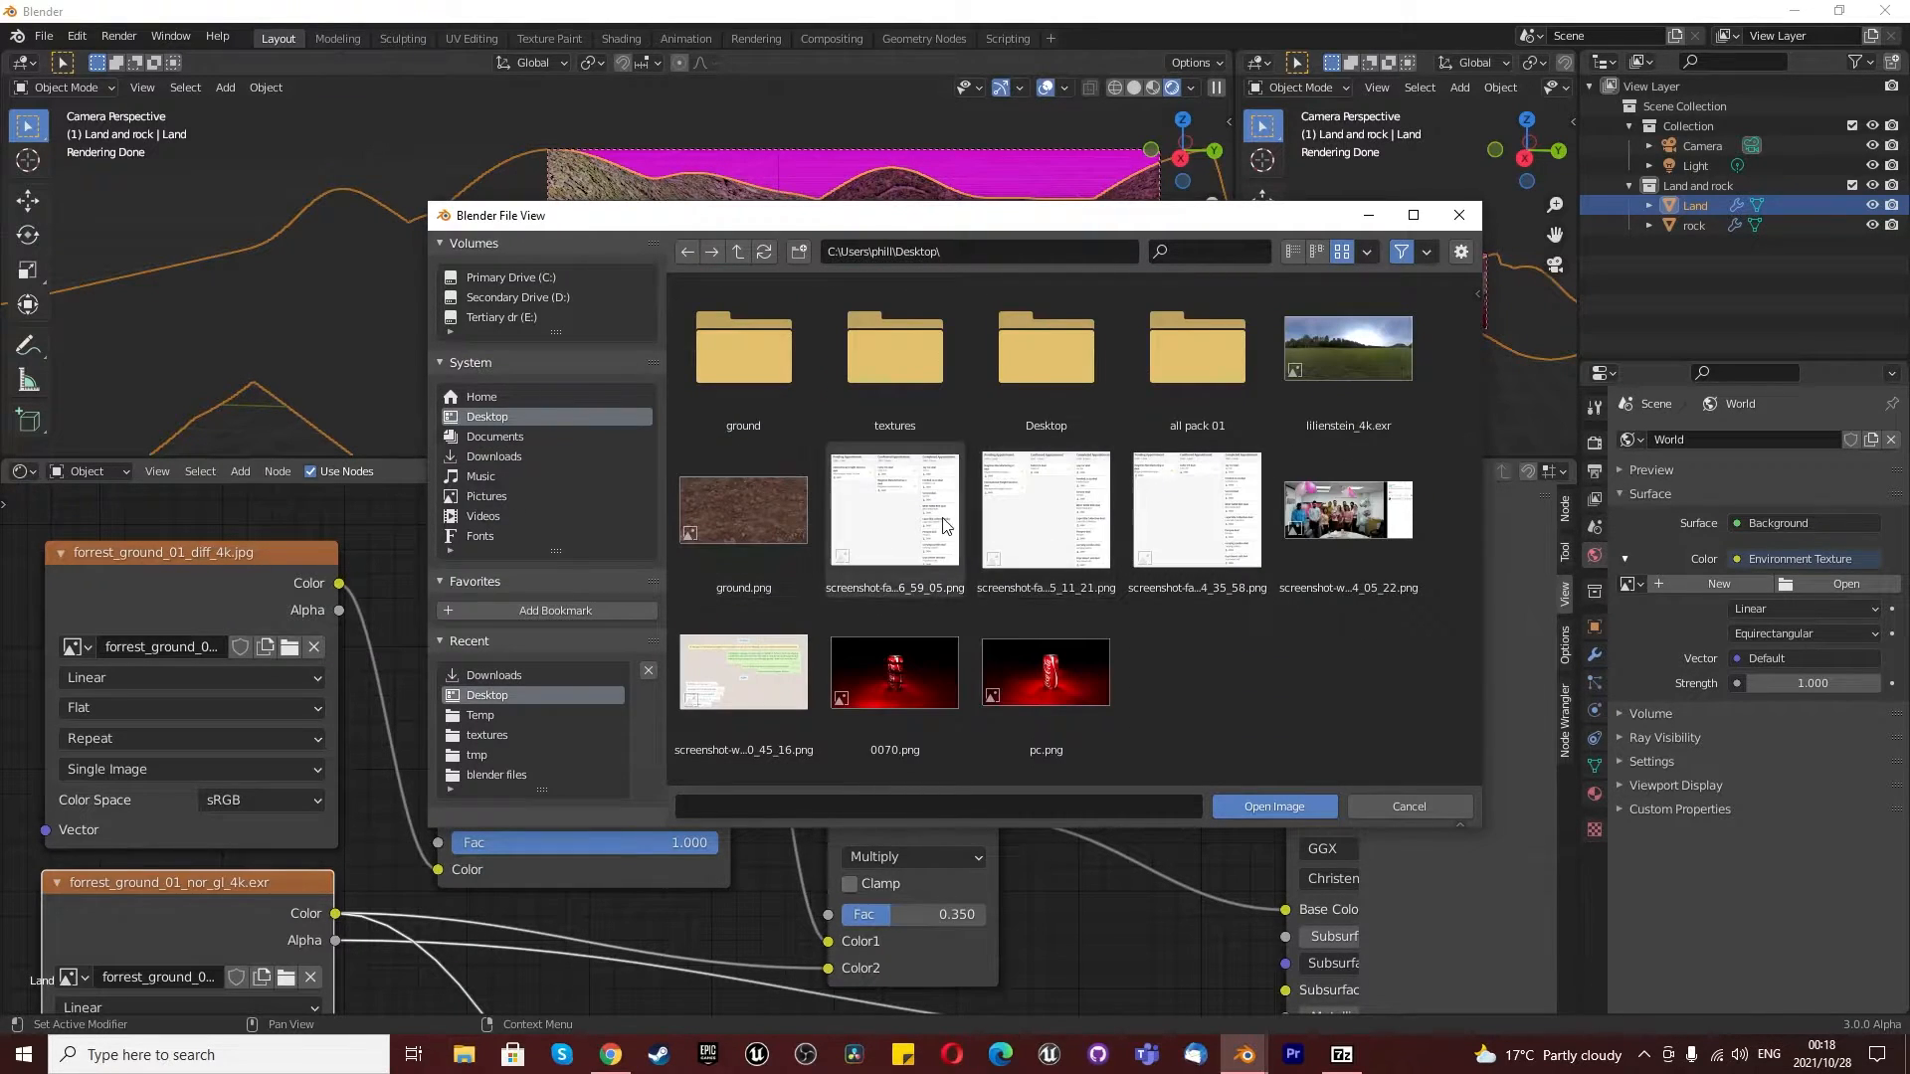
click(1315, 350)
double_click(1315, 350)
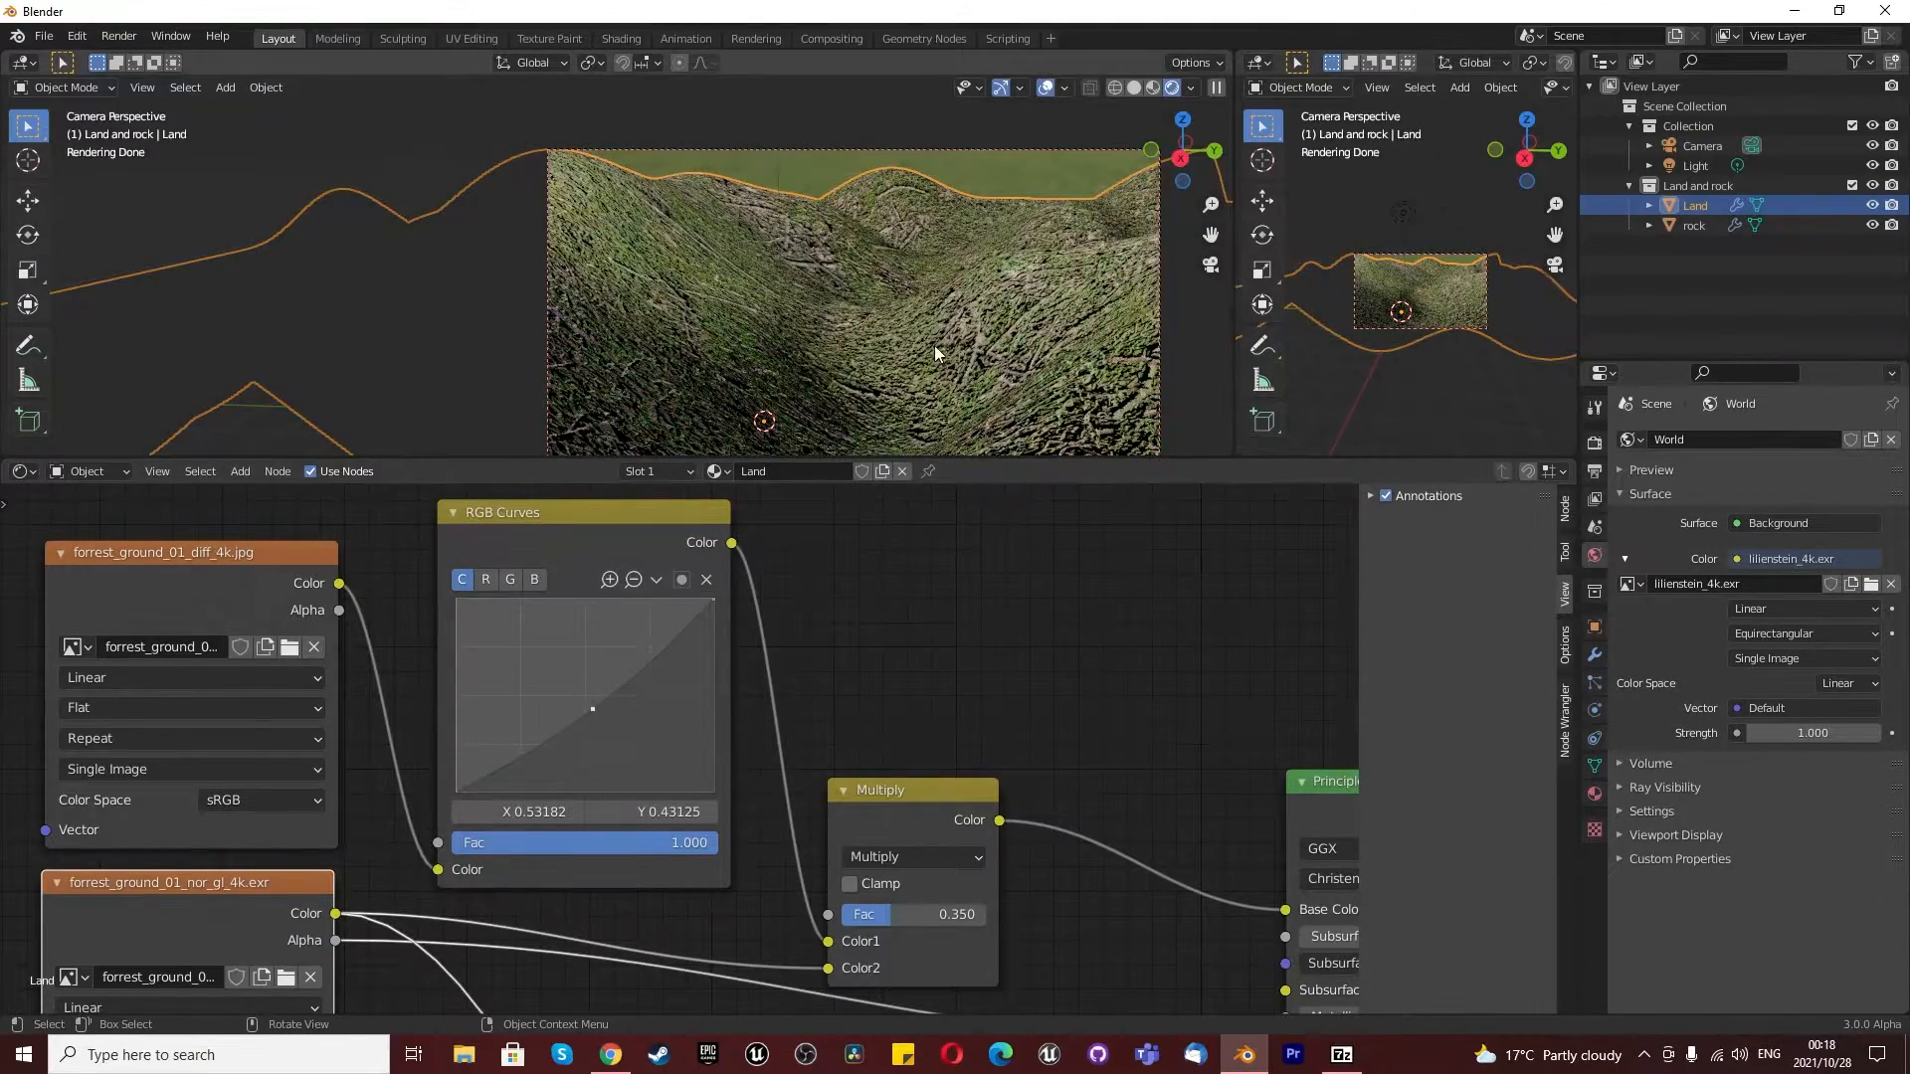
drag(1812, 736, 1765, 735)
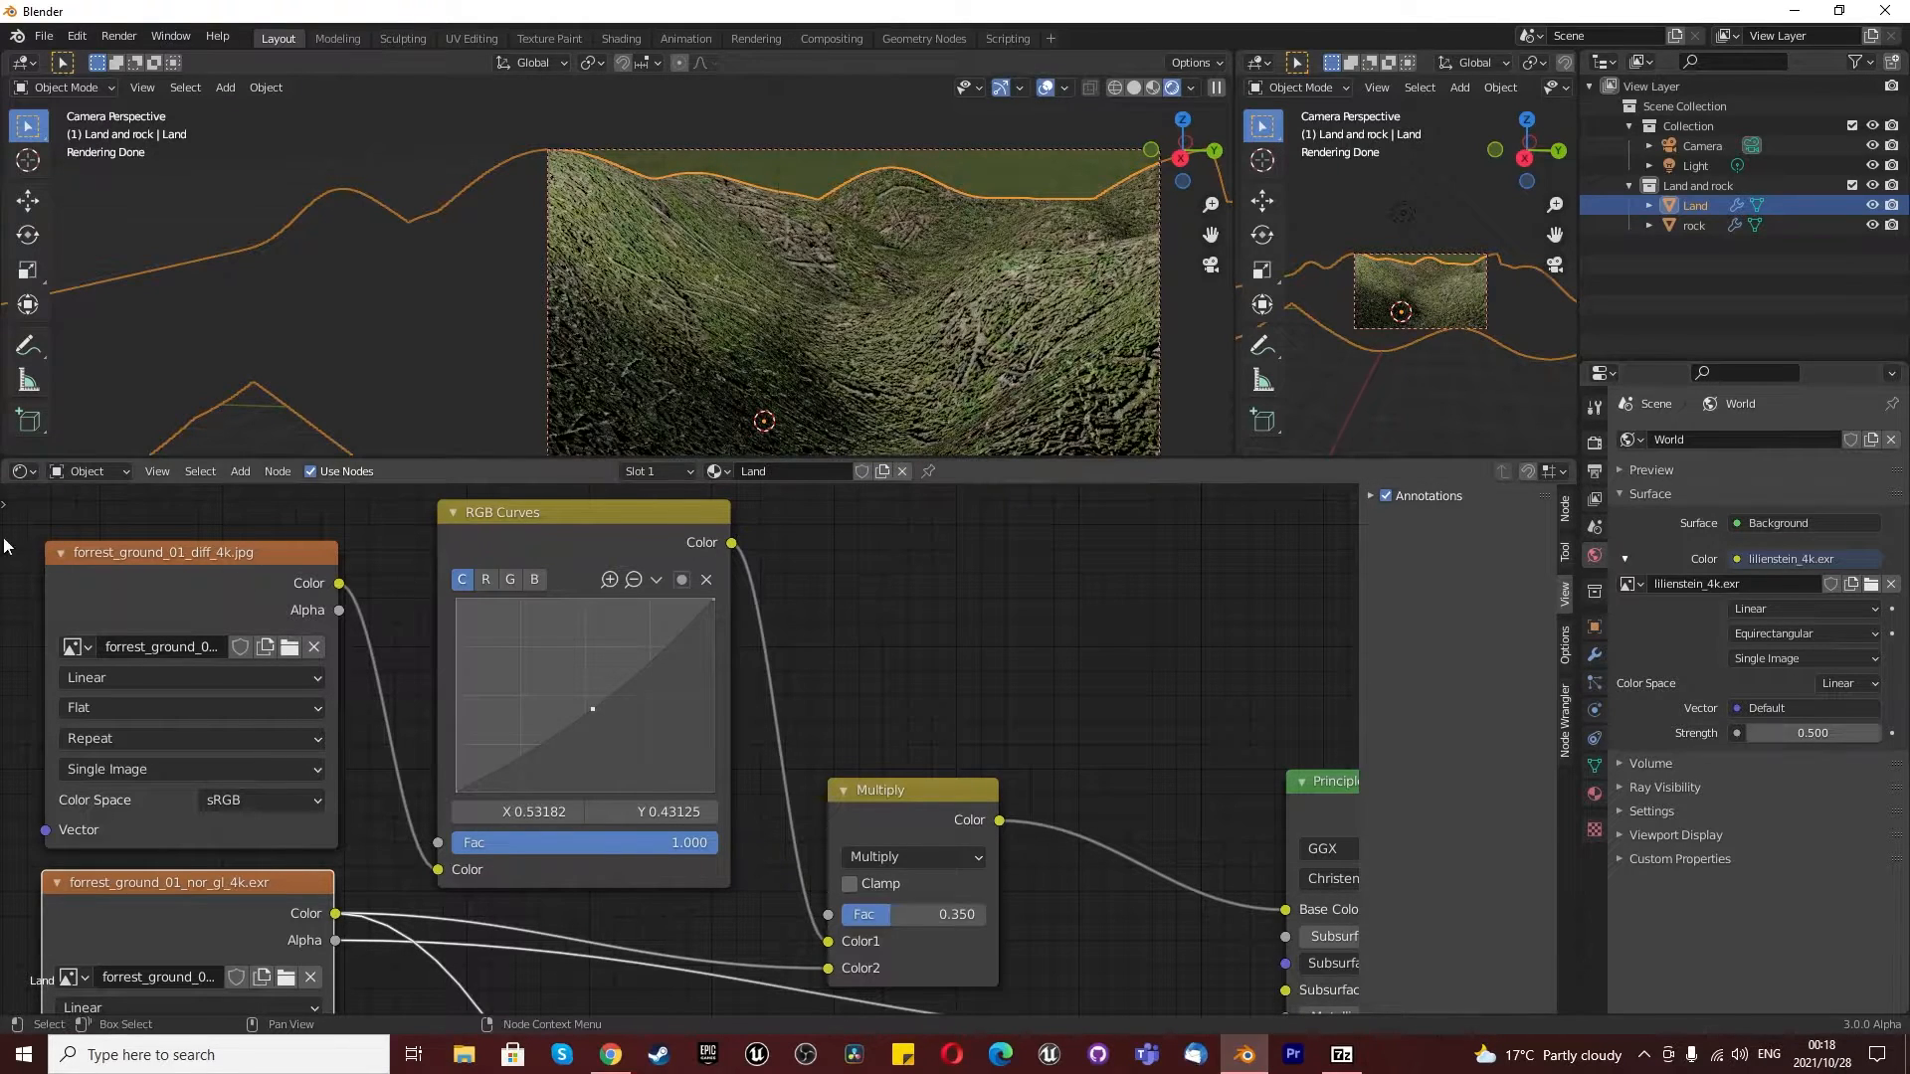
- Show the World shader nodes and add Texture Coordinate and Mapping nodes to the lilienstein_4k.exr environment texture
click(88, 472)
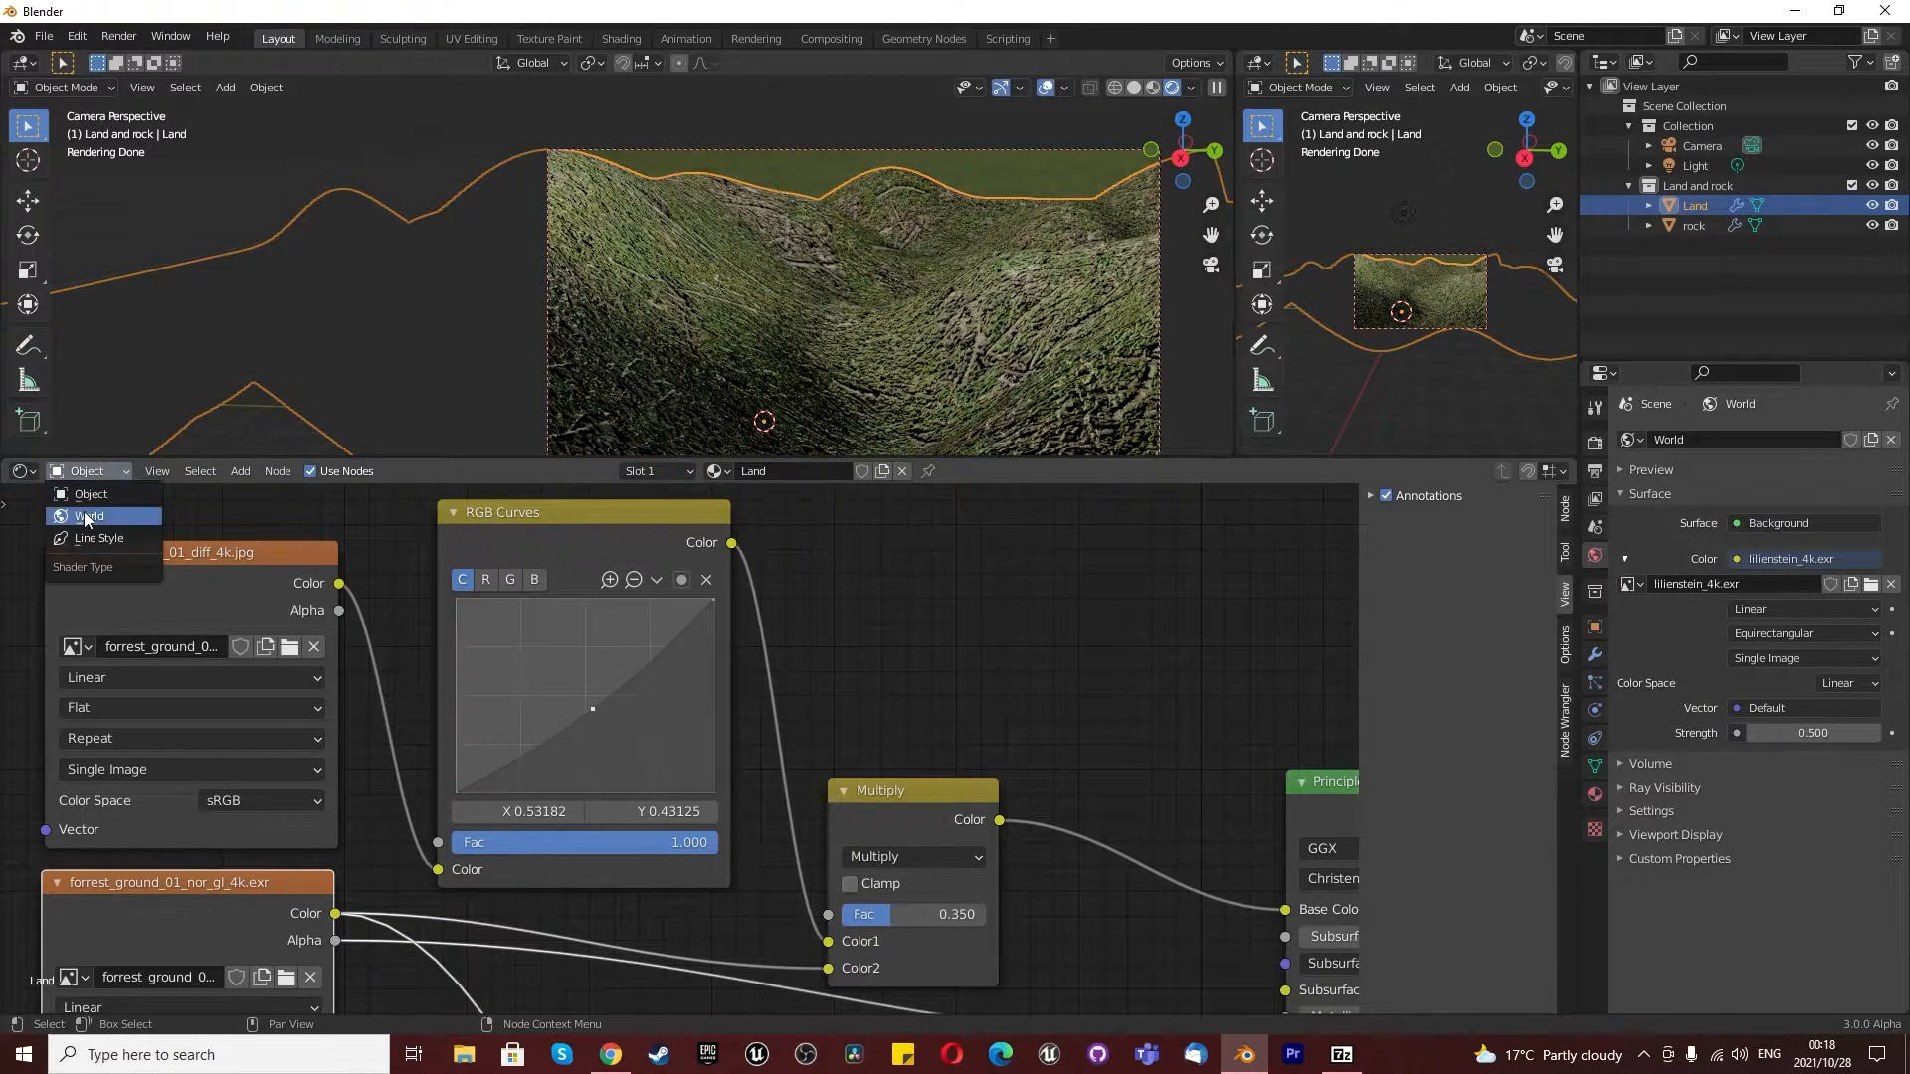
click(87, 516)
scroll(705, 712, down, 3)
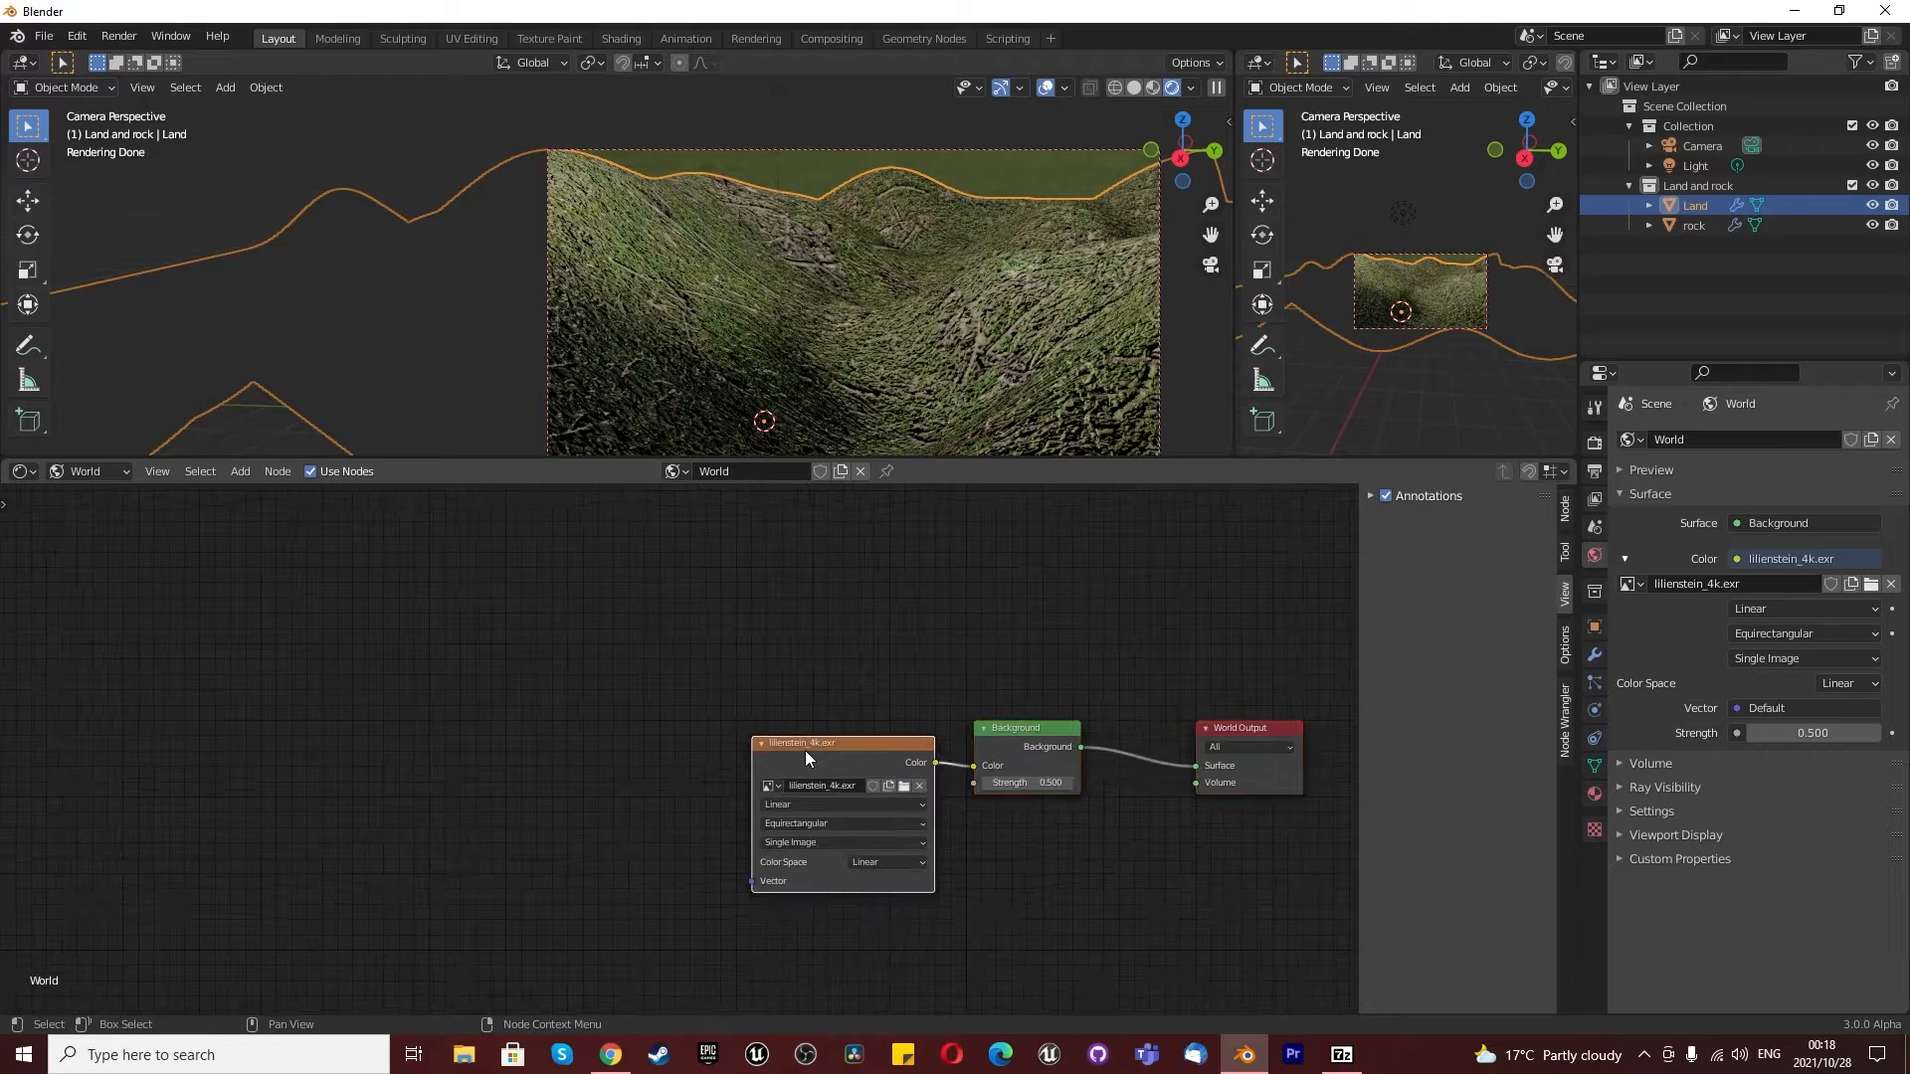
key(ctrl+t)
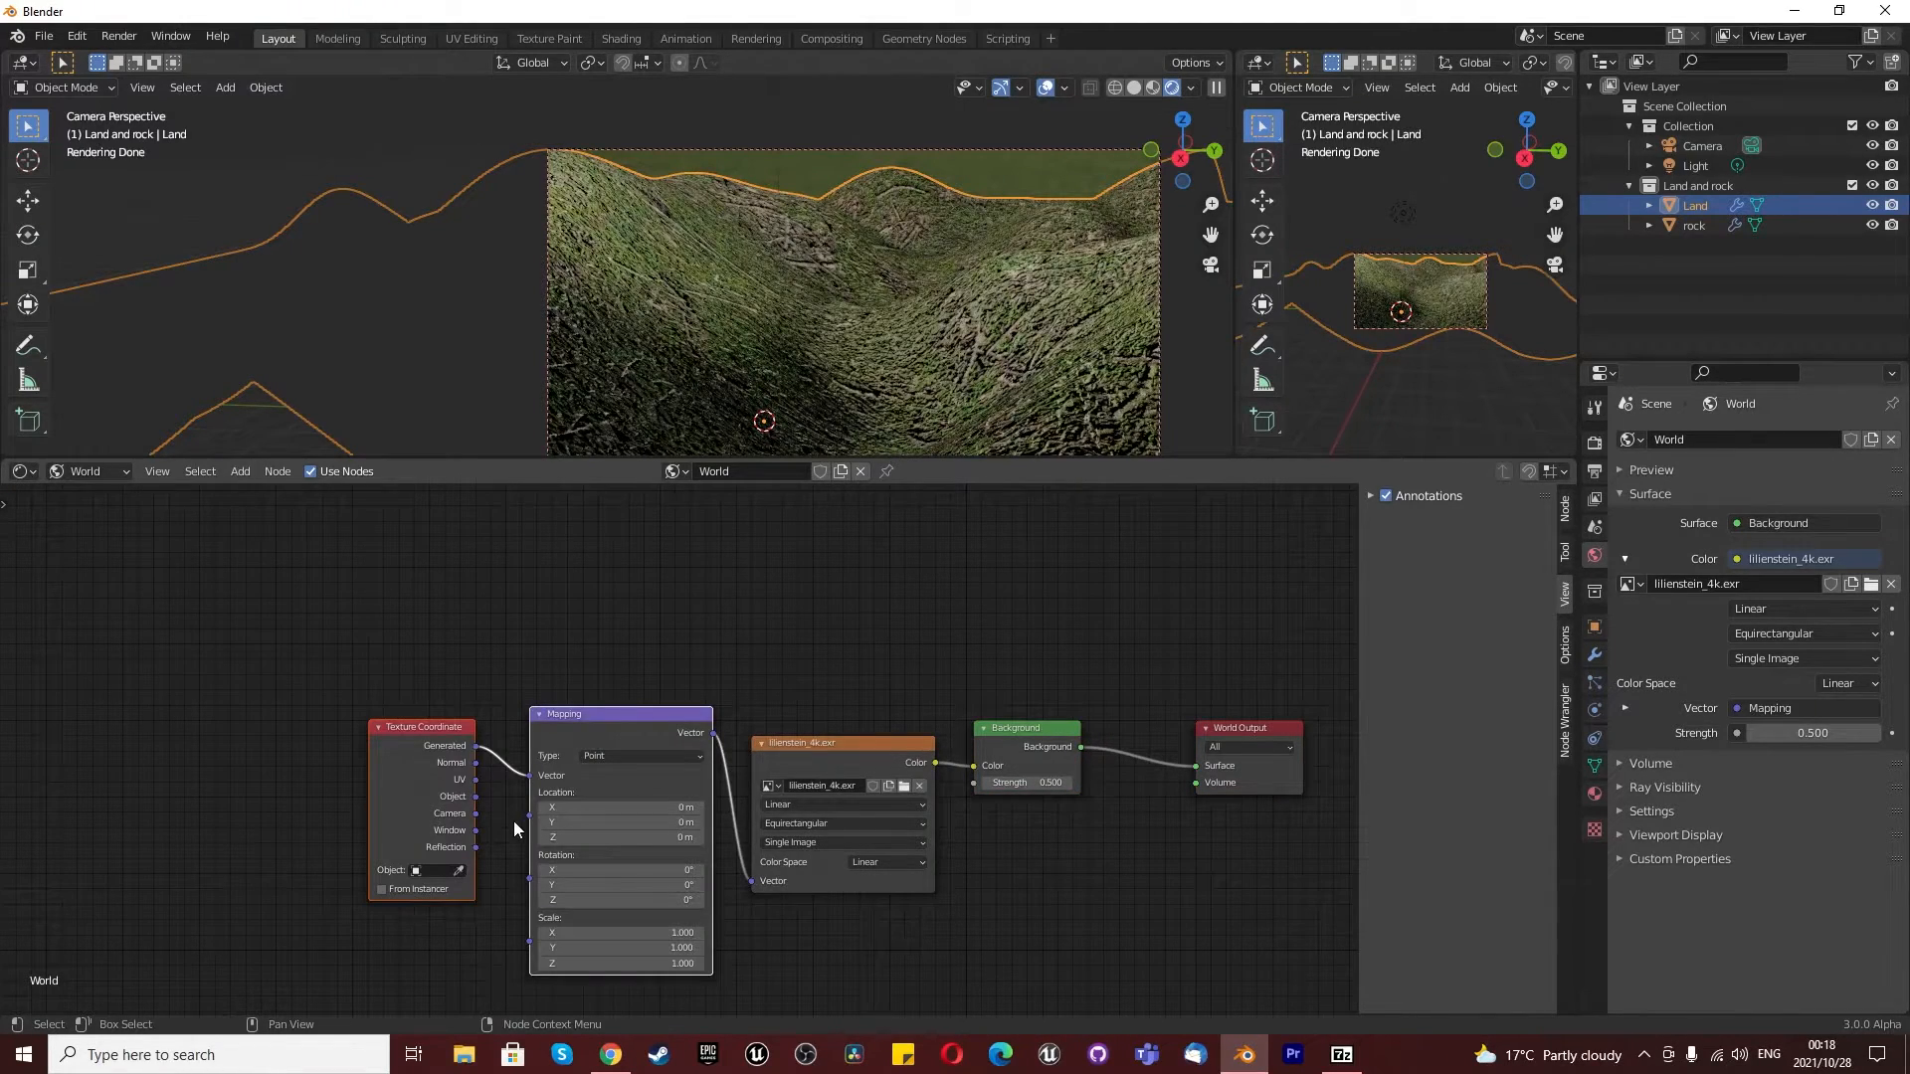
- Rotate the environment to 27.4° in X and 3.6° in Z with the Mapping node, and check the background around the land
scroll(509, 830, up, 1)
scroll(624, 779, down, 2)
scroll(647, 886, up, 2)
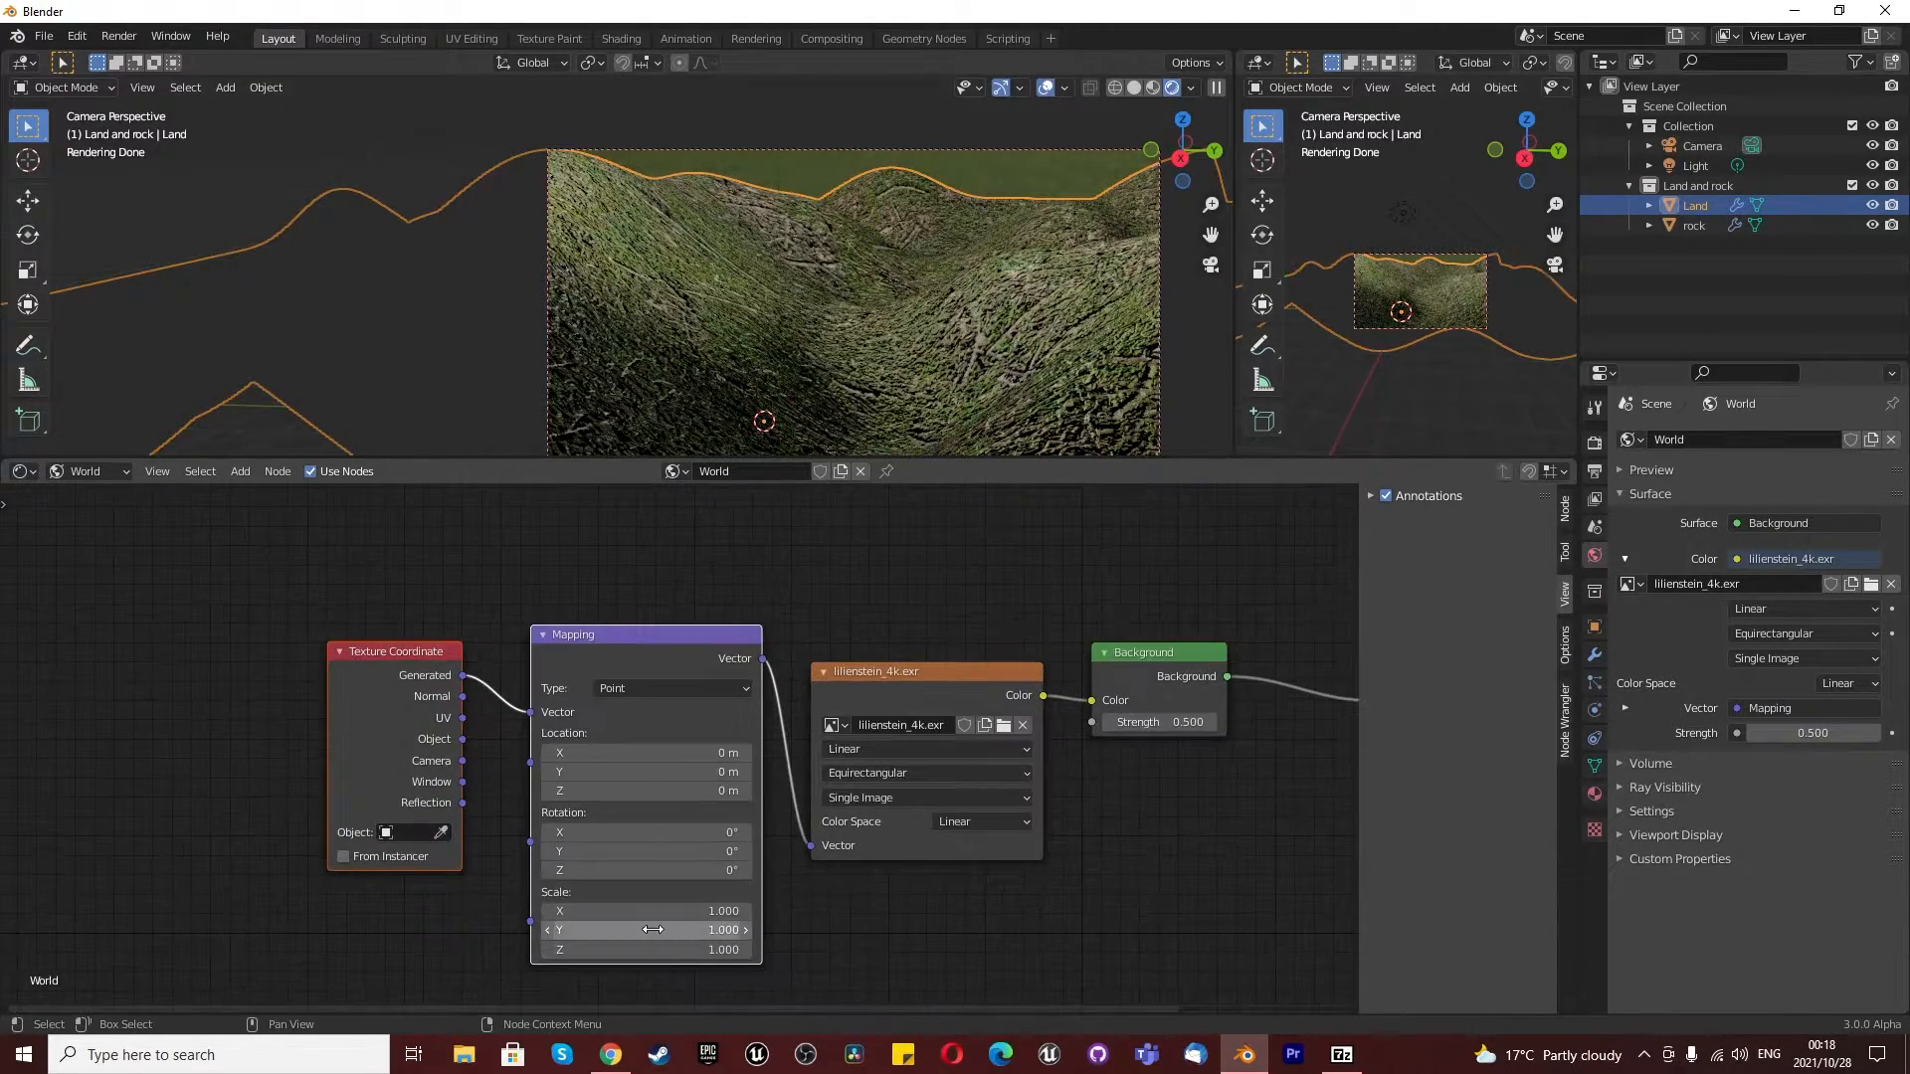
drag(641, 869, 895, 833)
mouse_move(756, 320)
middle_down()
mouse_move(762, 296)
mouse_move(772, 318)
middle_up()
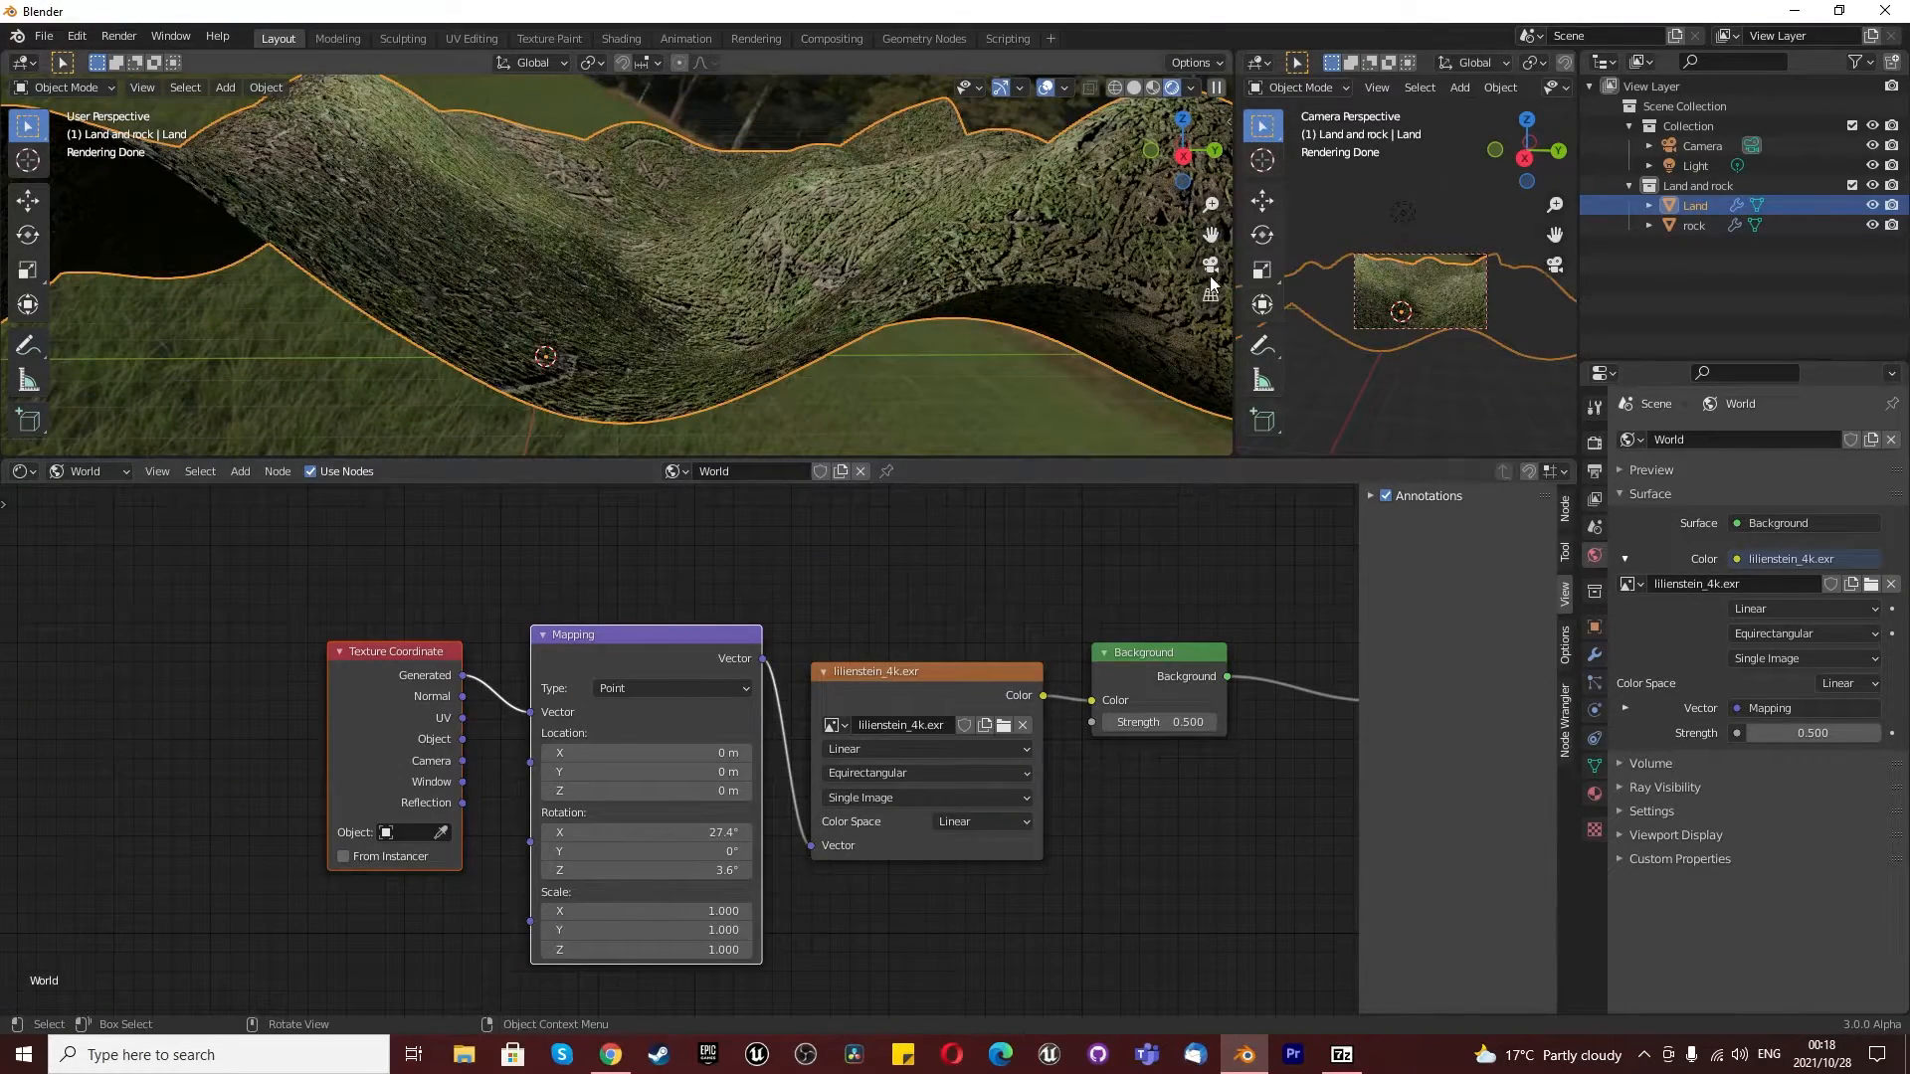
click(1210, 267)
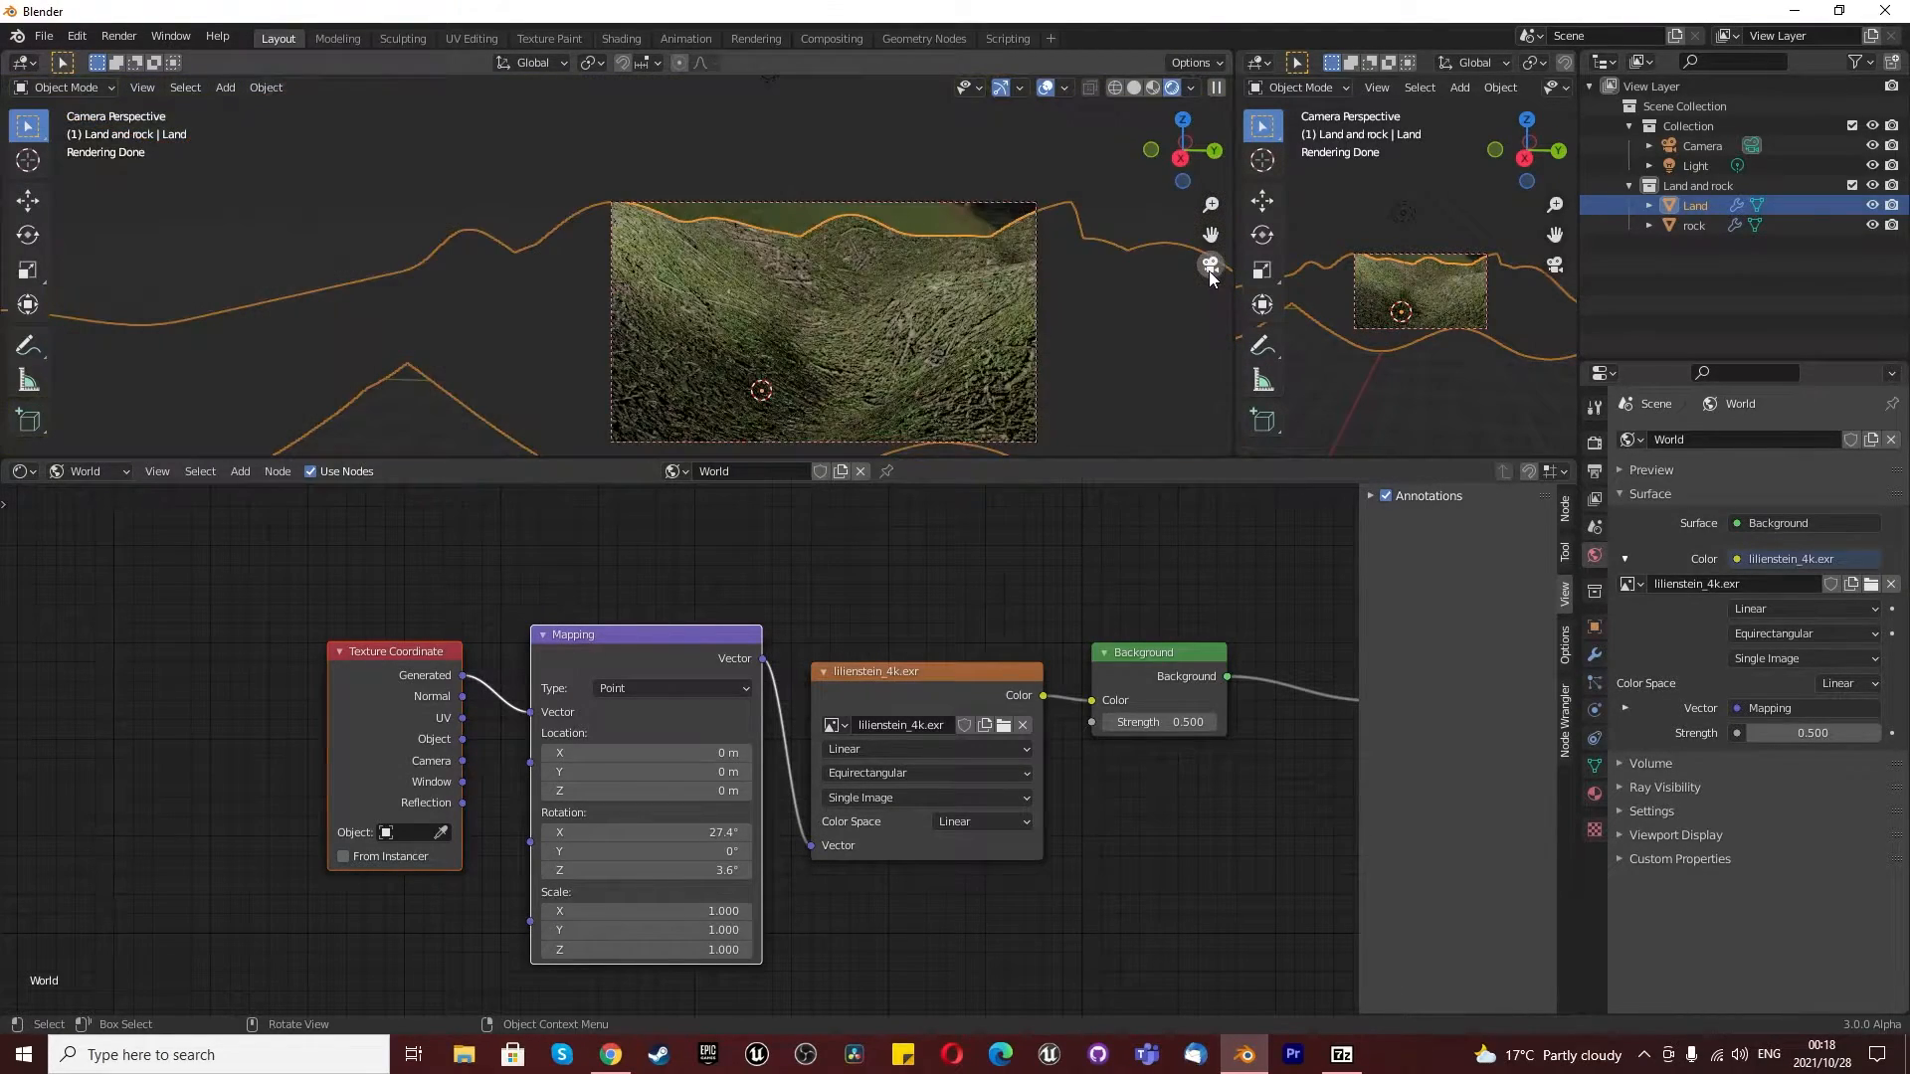
- Set the Mapping node's X and Y rotation to 35° and its Z location to 16.9 m
click(697, 835)
text(3)
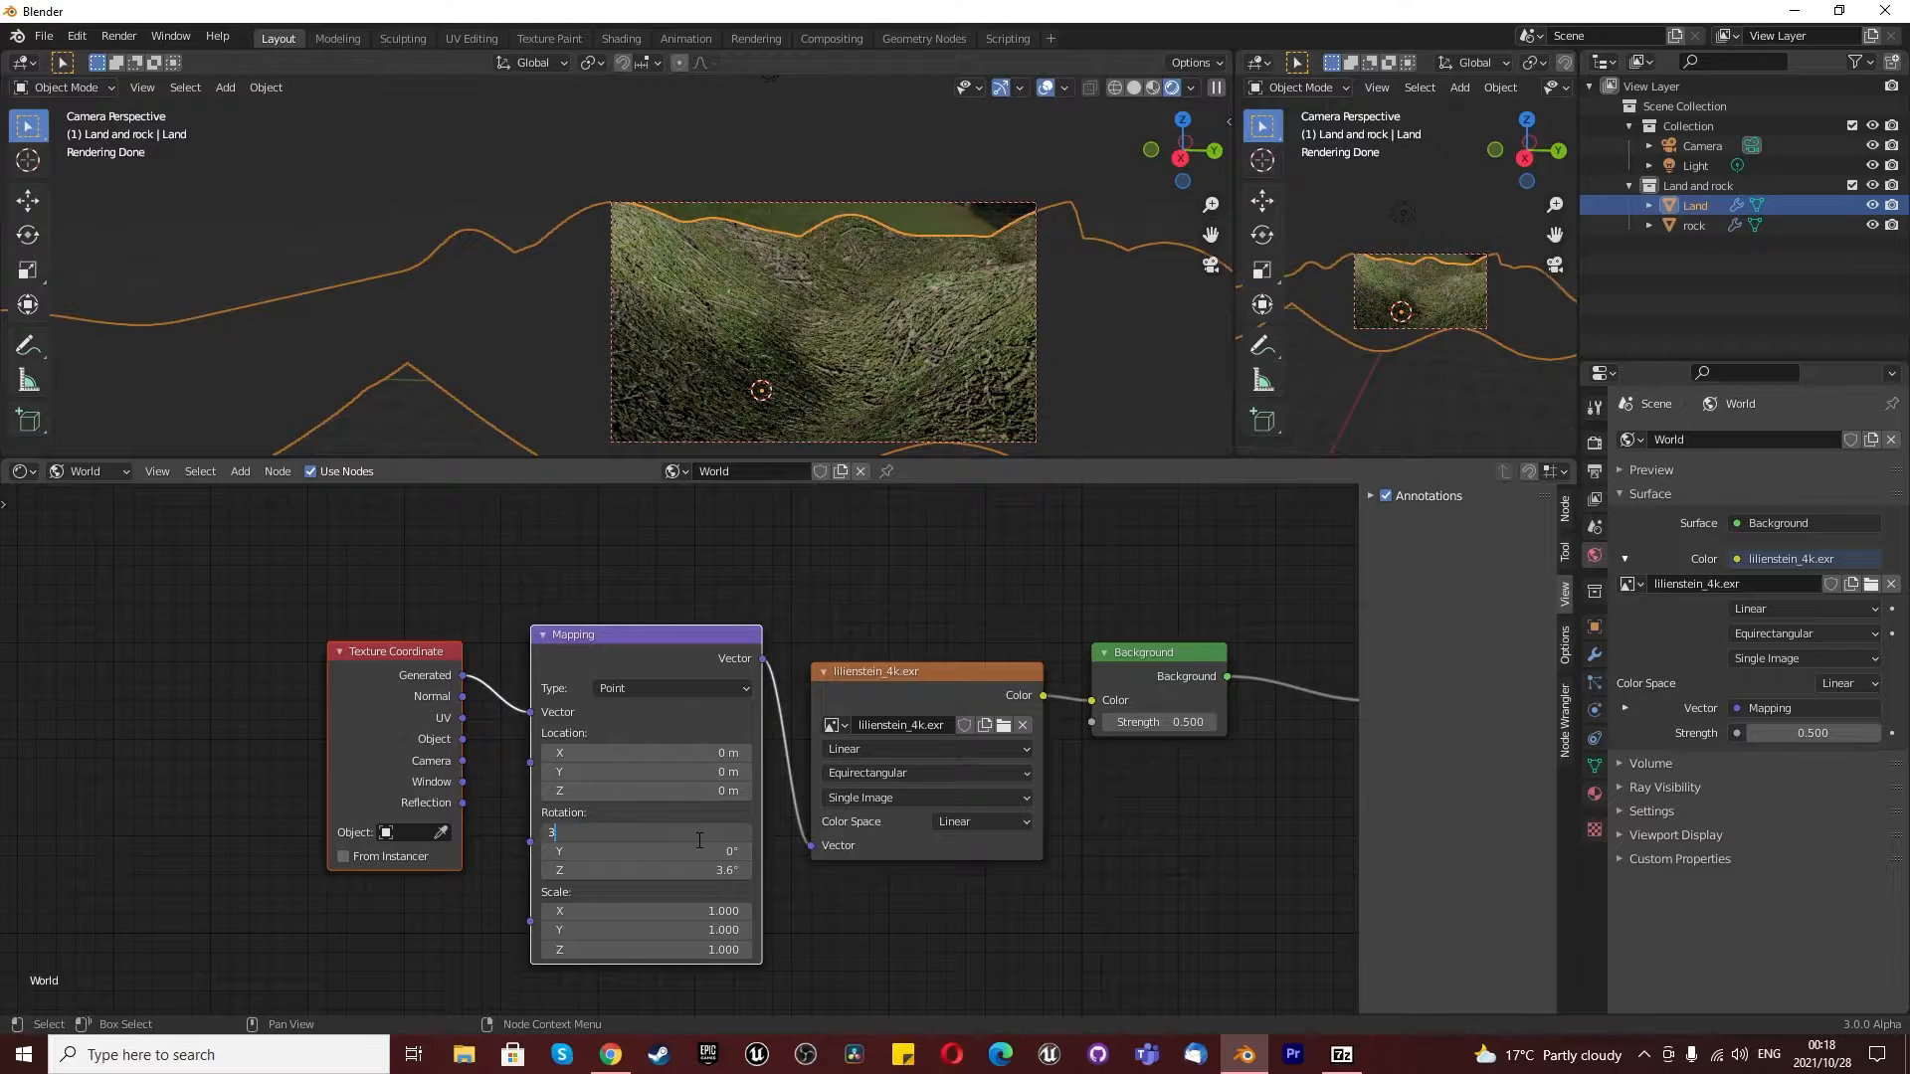
text(5)
key(Return)
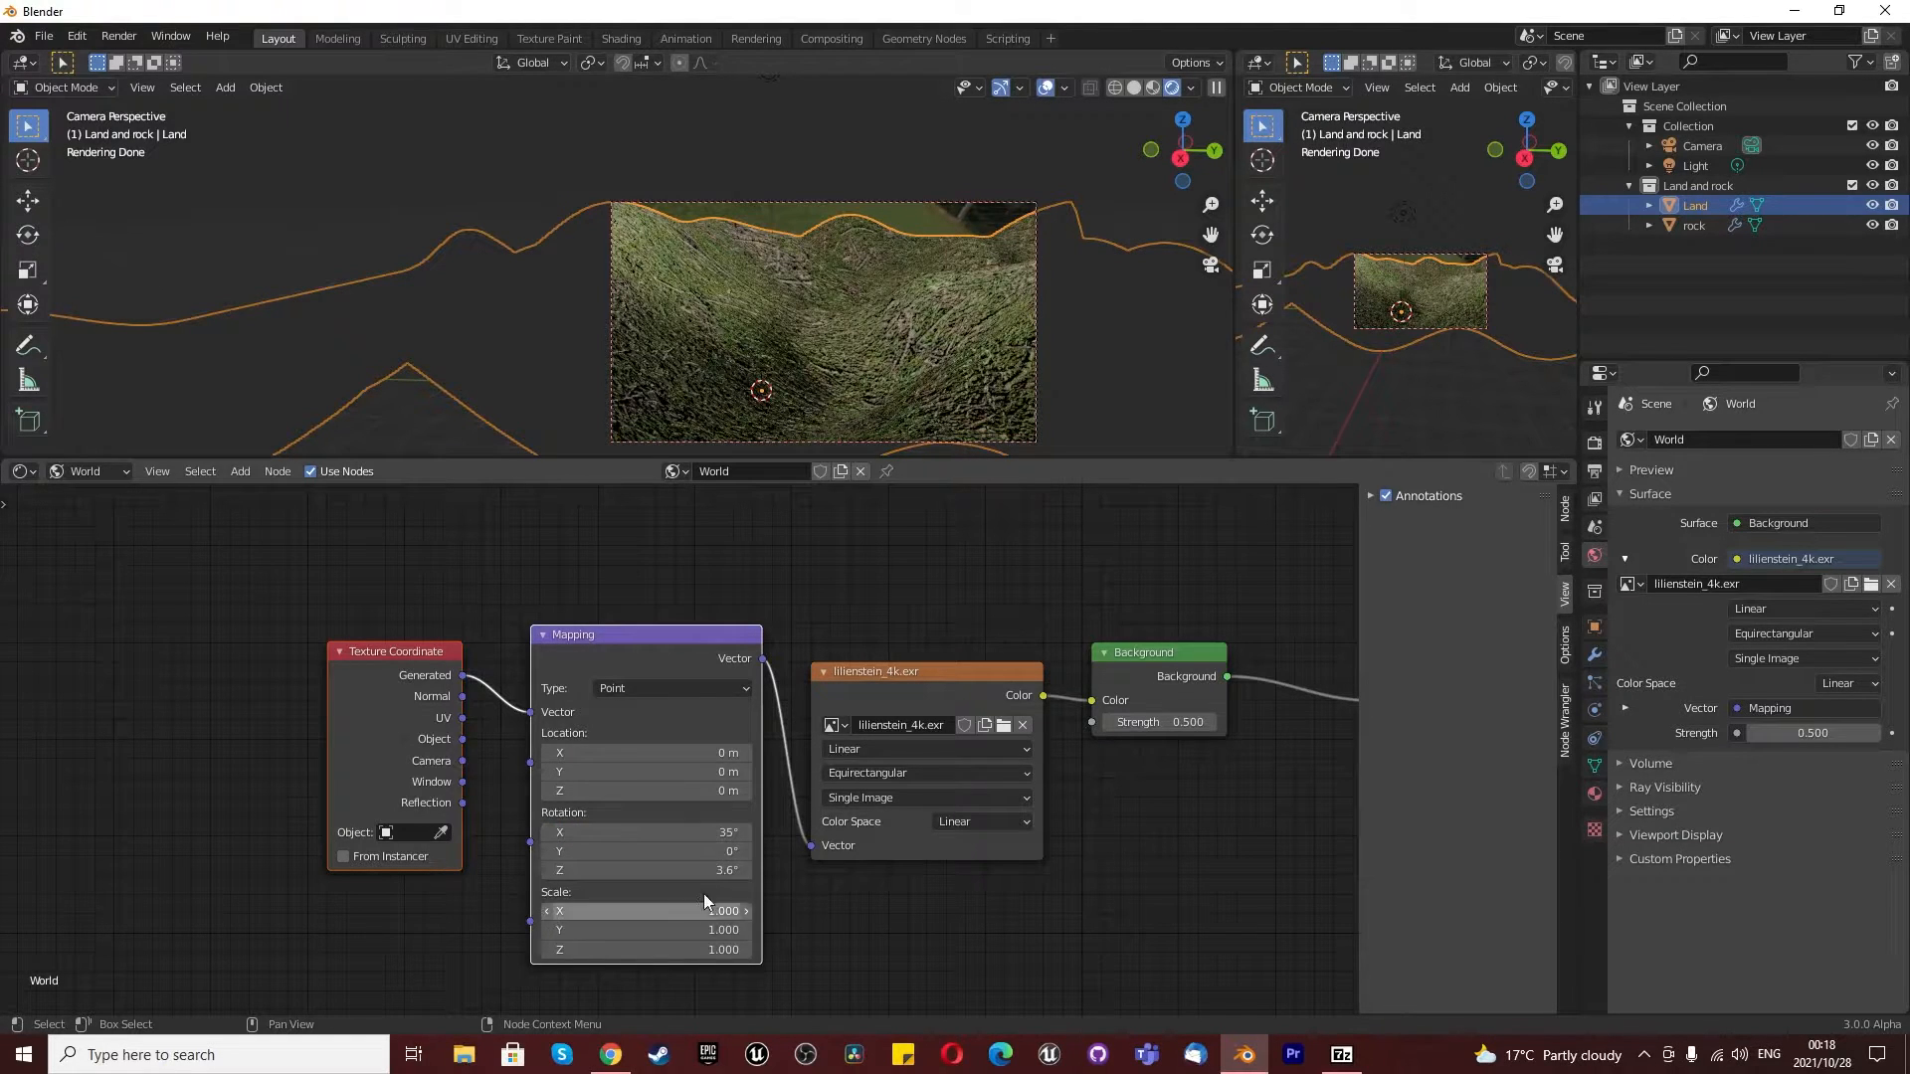
click(705, 853)
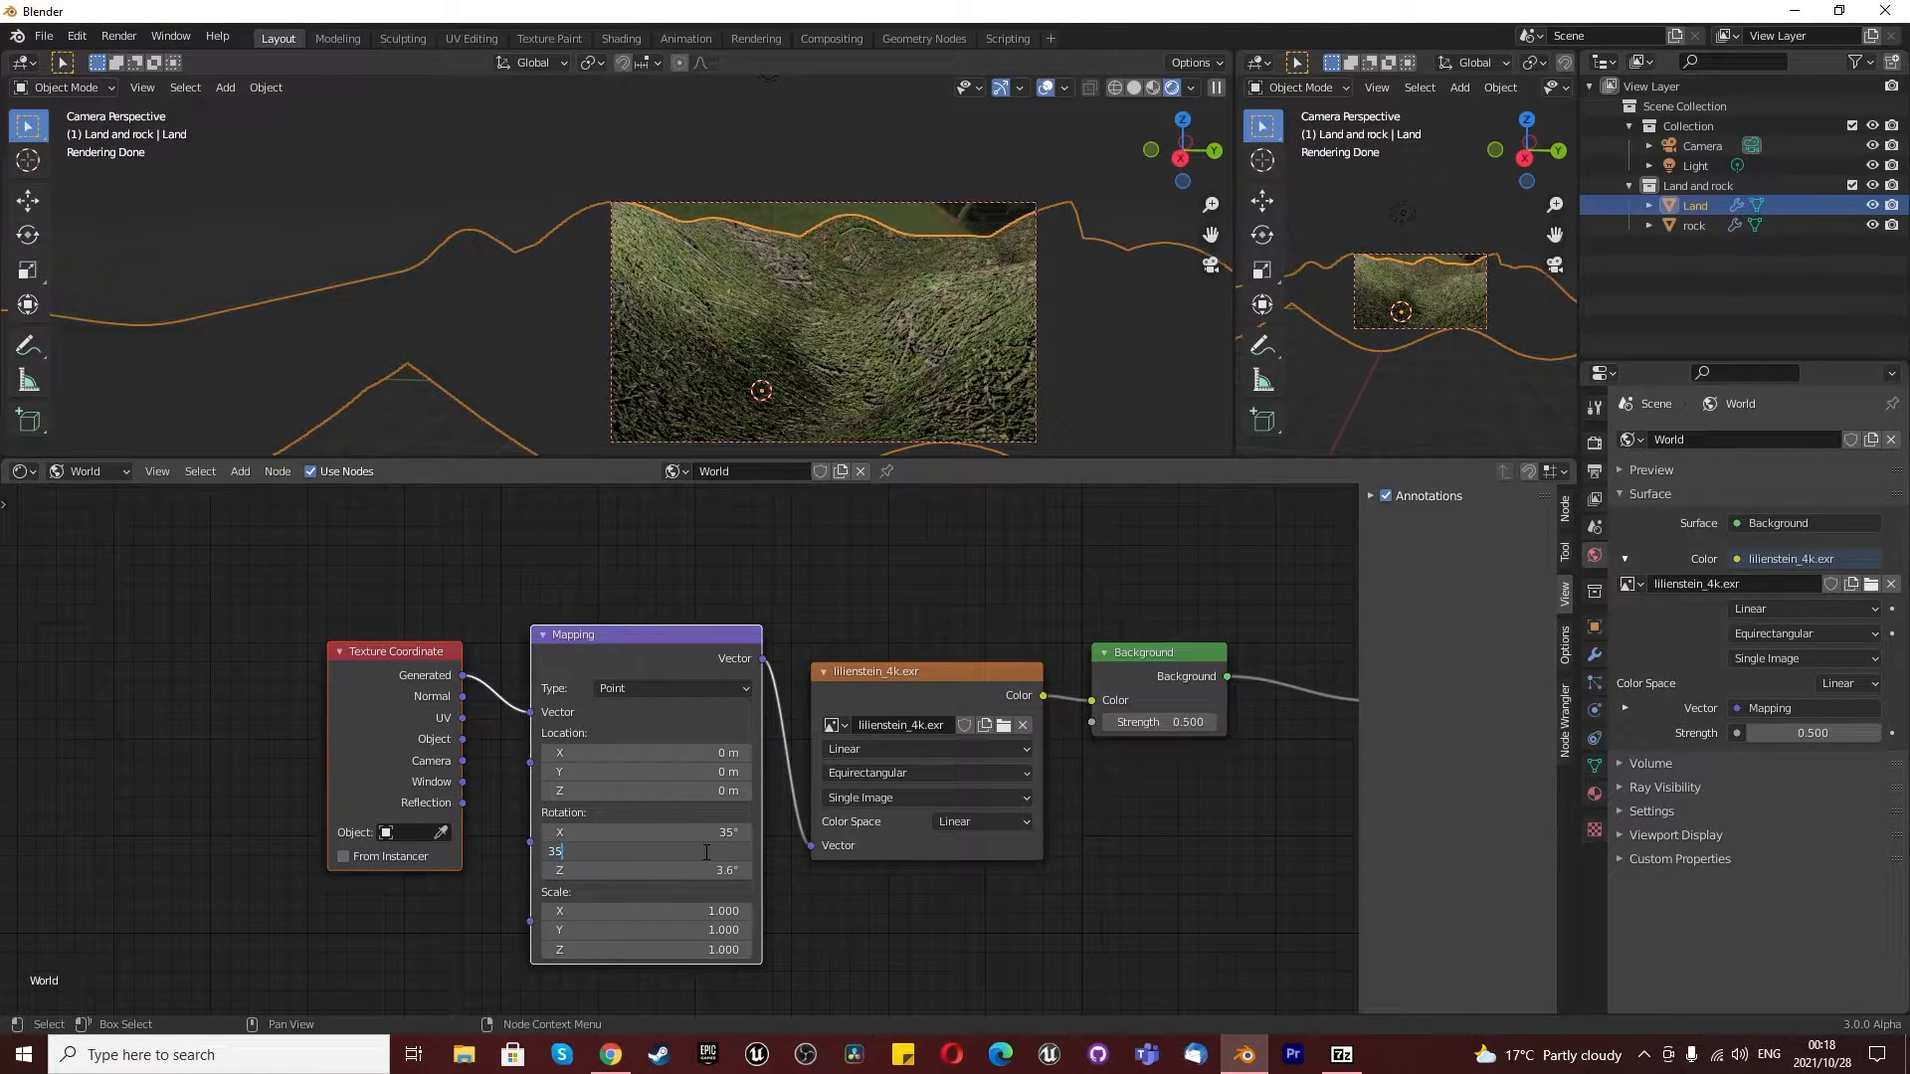
text(35)
key(Return)
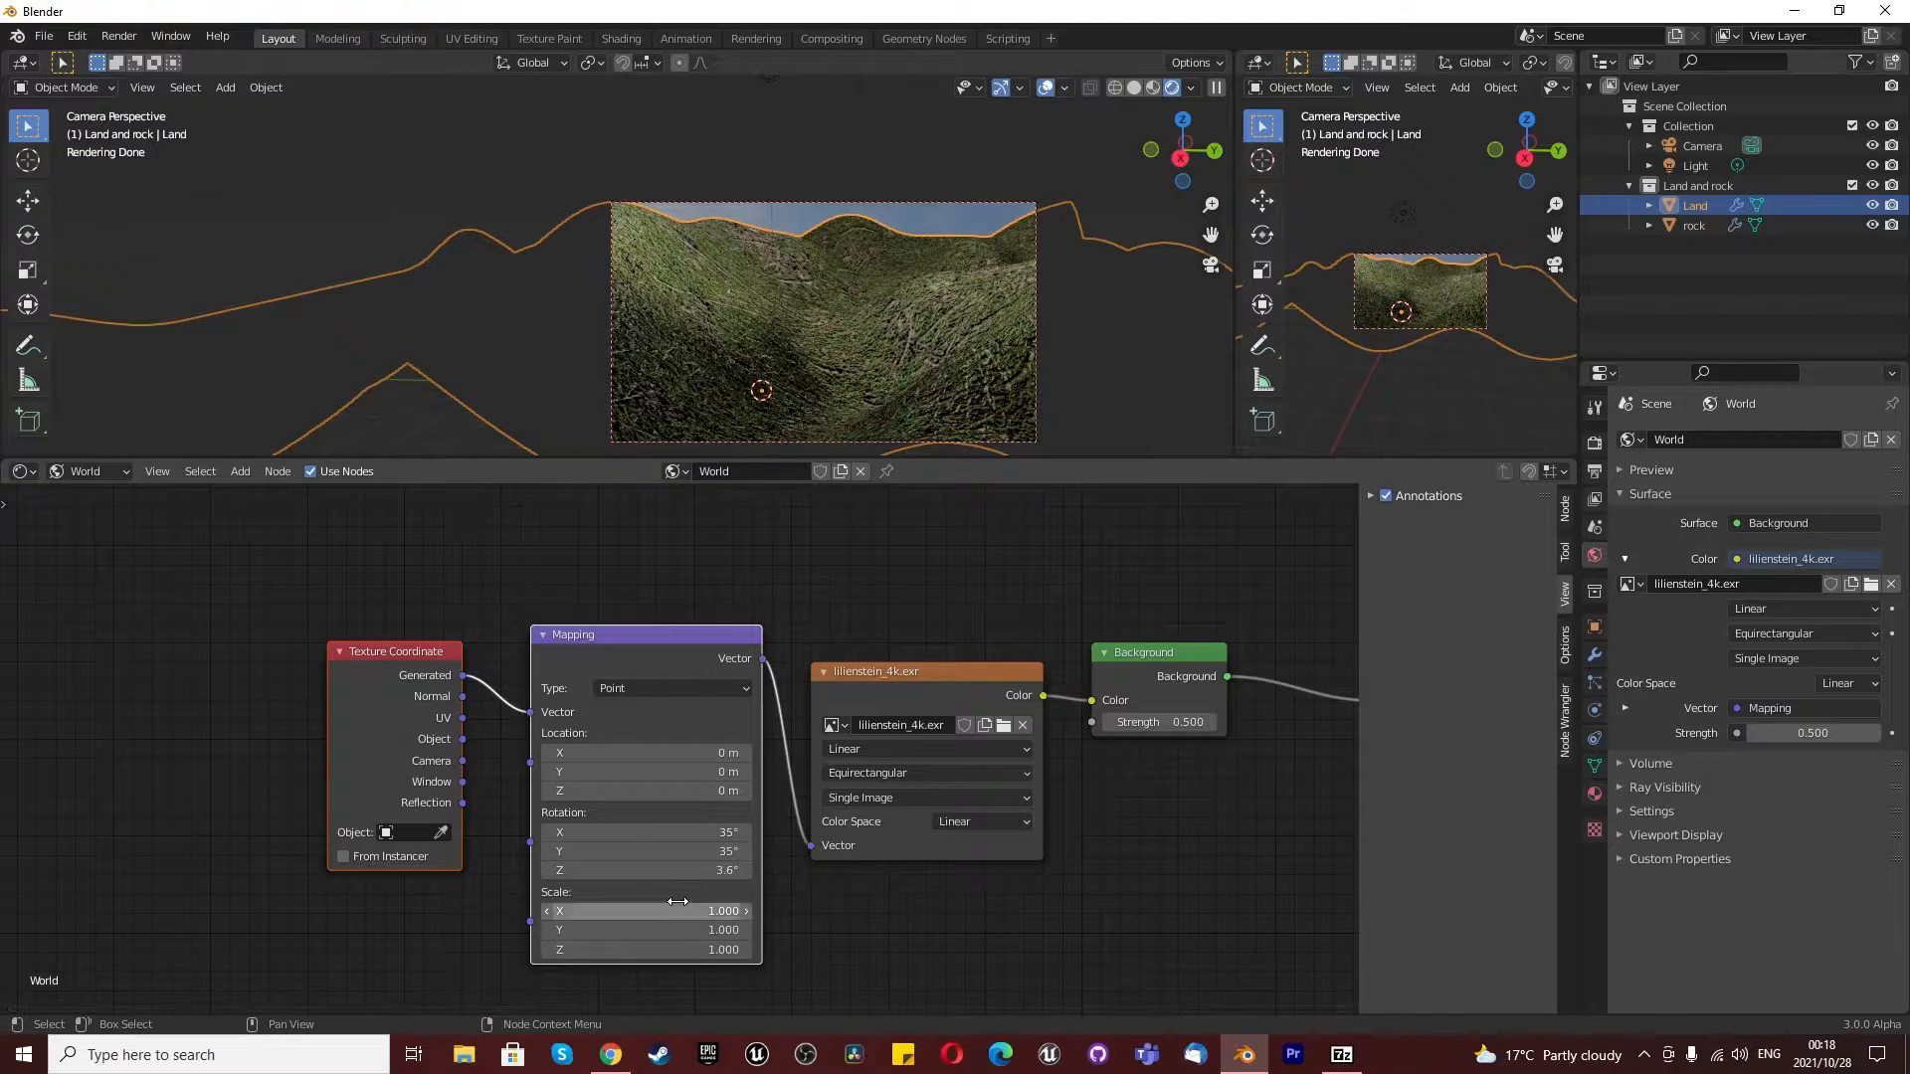
drag(622, 790, 687, 789)
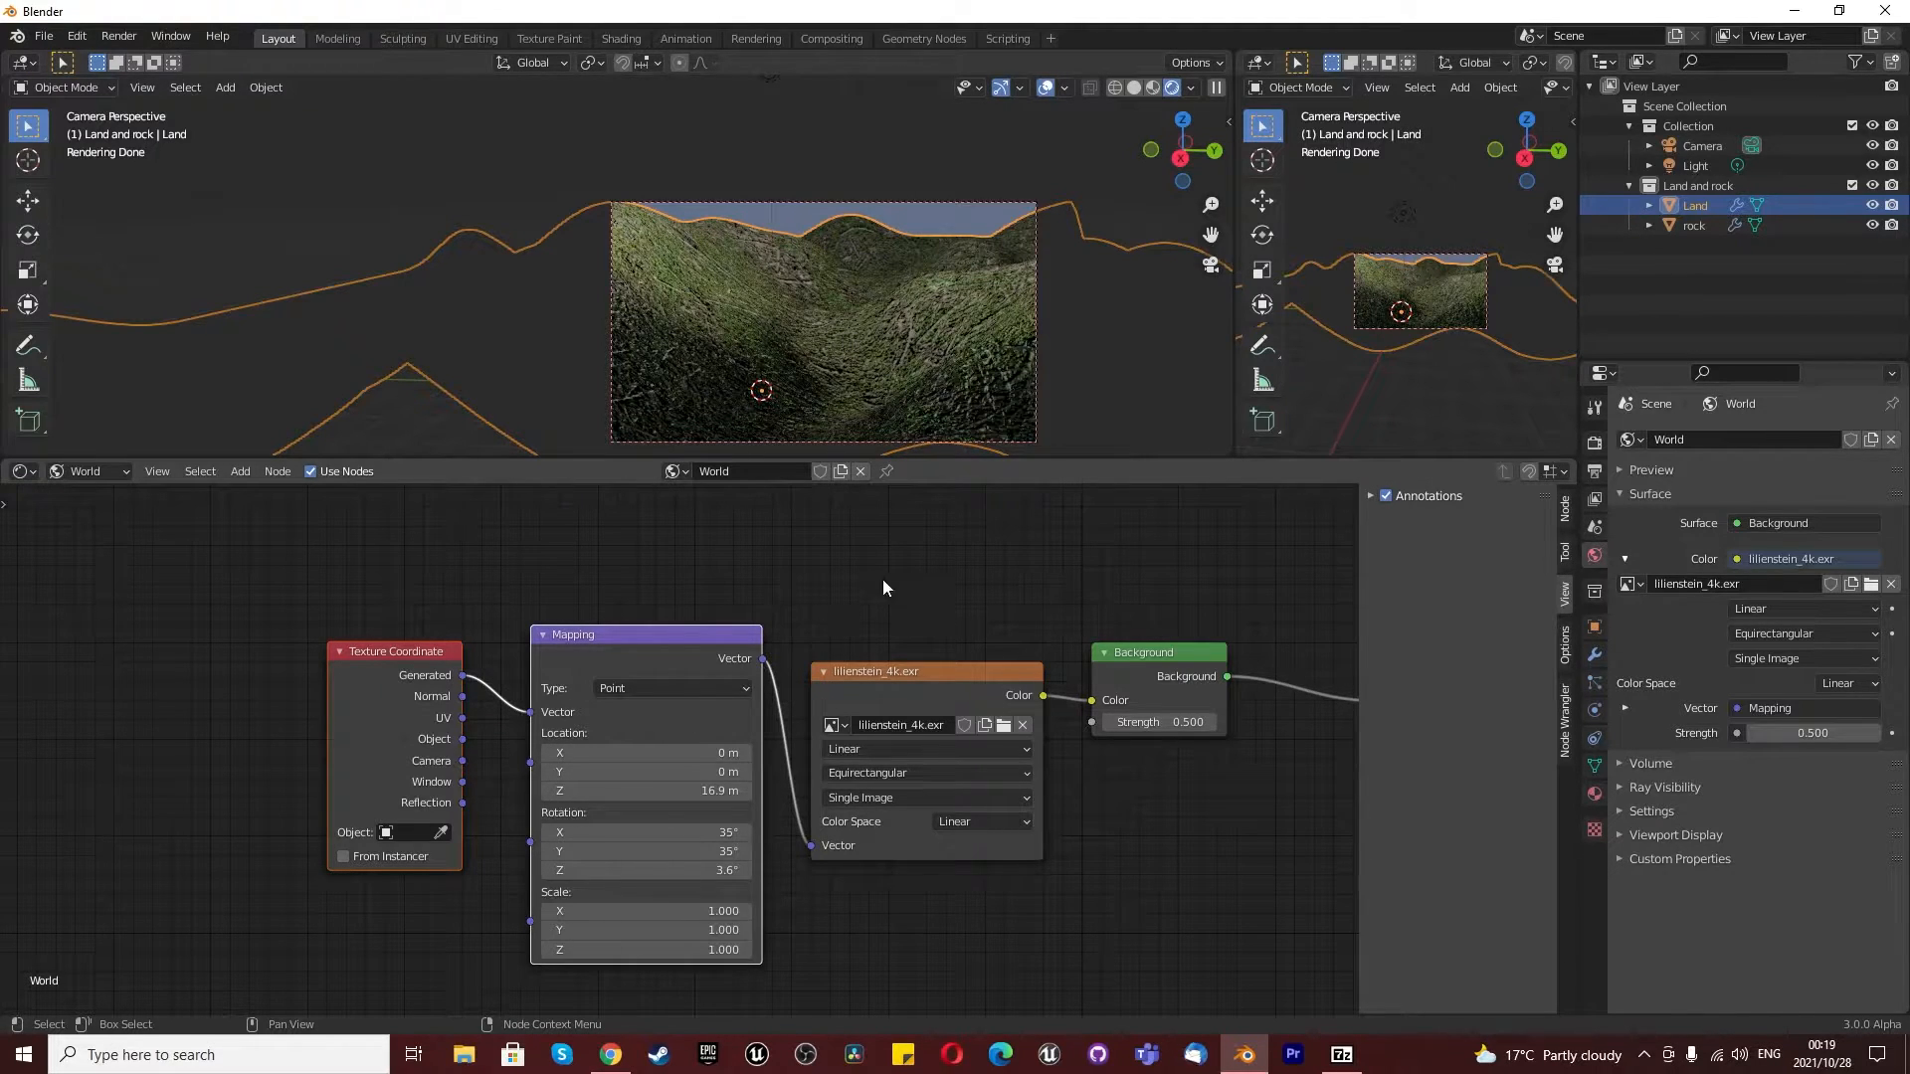
- Return the node editor to the Land object's material and switch the main viewport to Material Preview shading
click(91, 470)
click(88, 497)
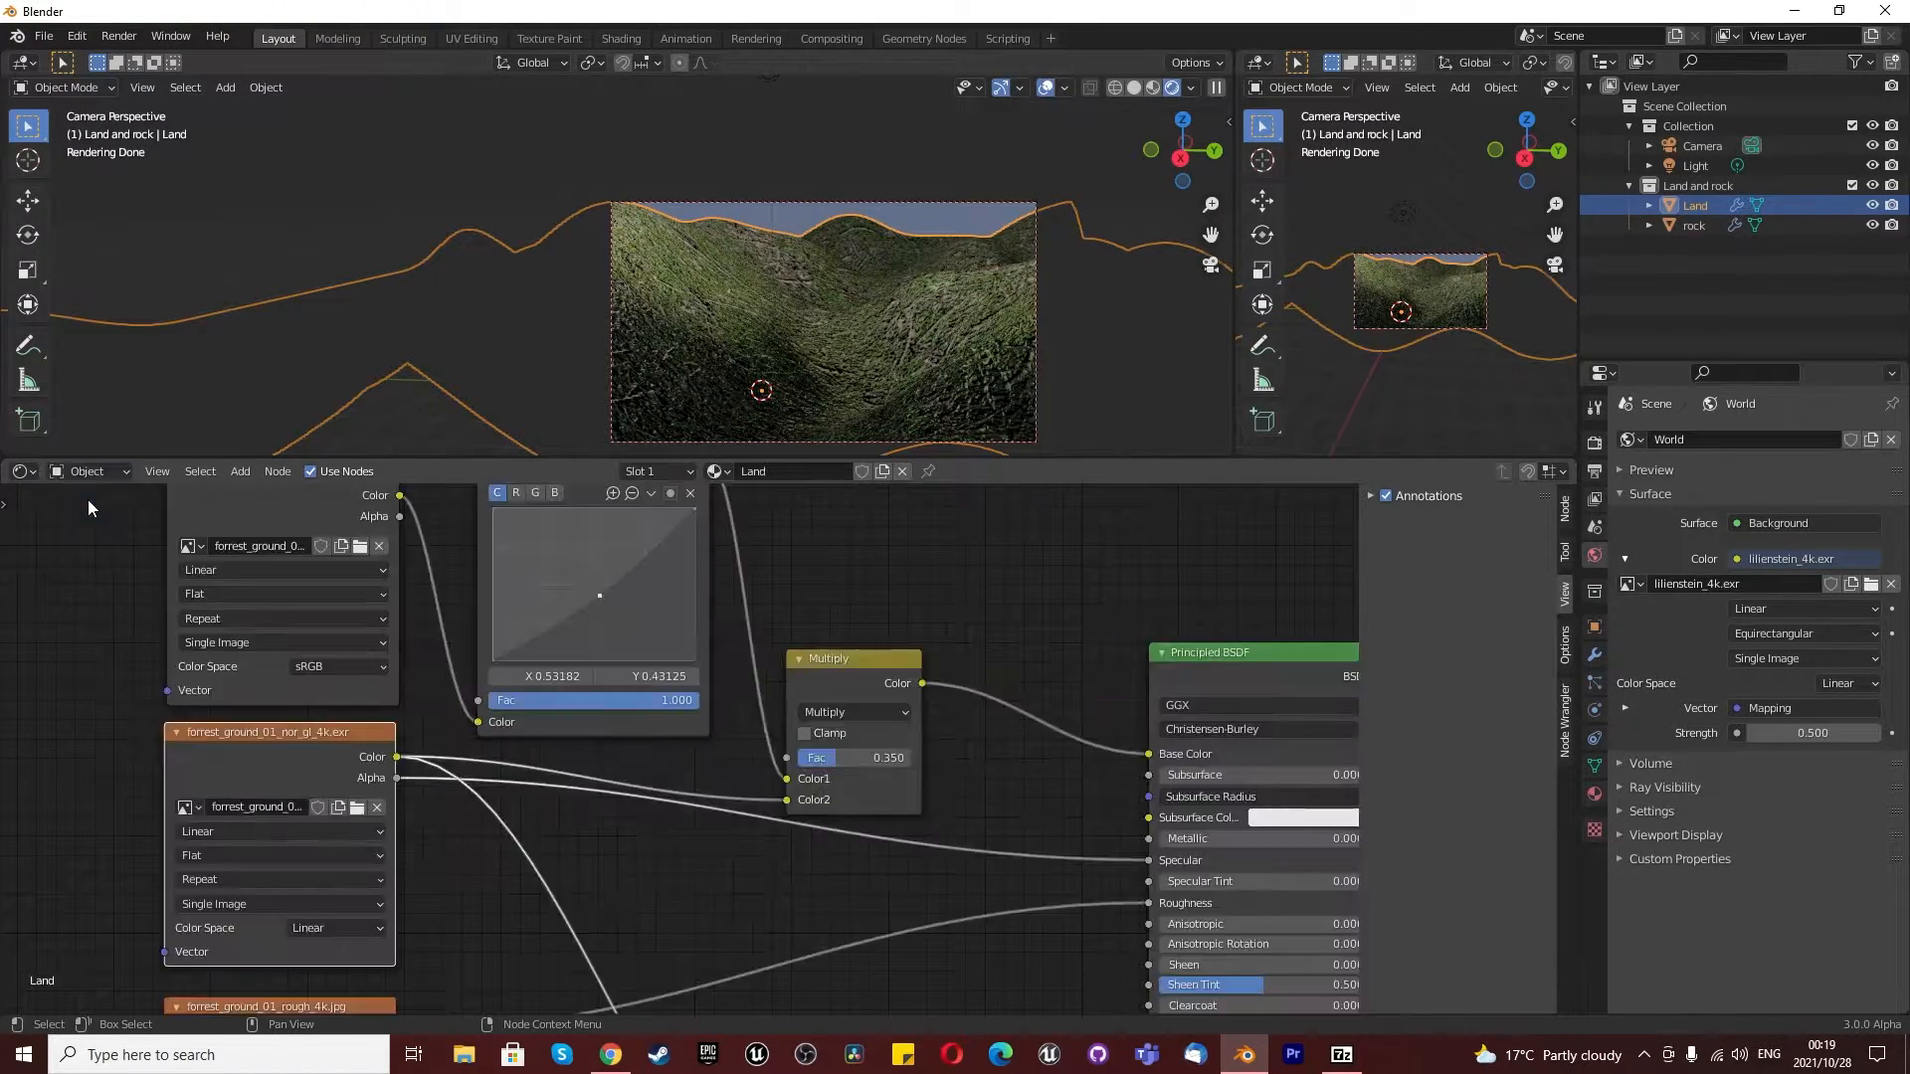
scroll(587, 748, down, 7)
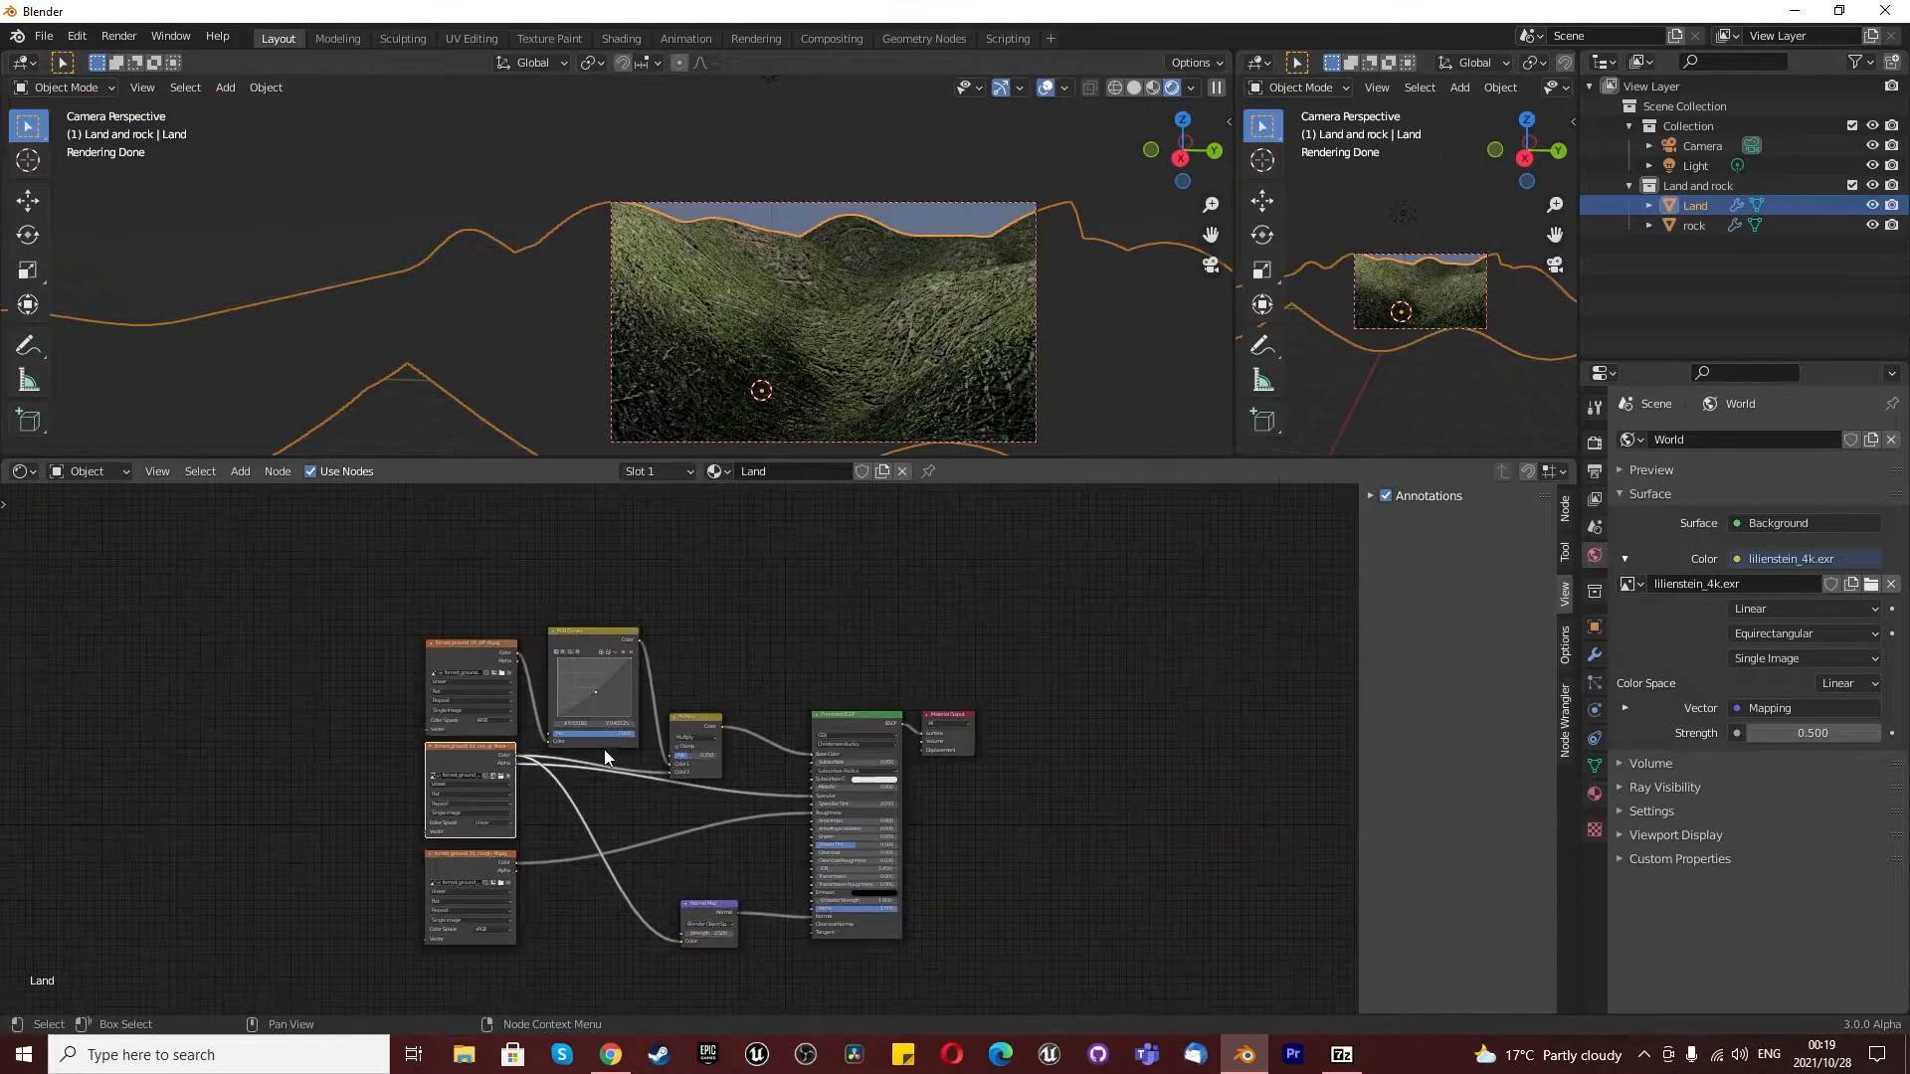
scroll(558, 791, up, 1)
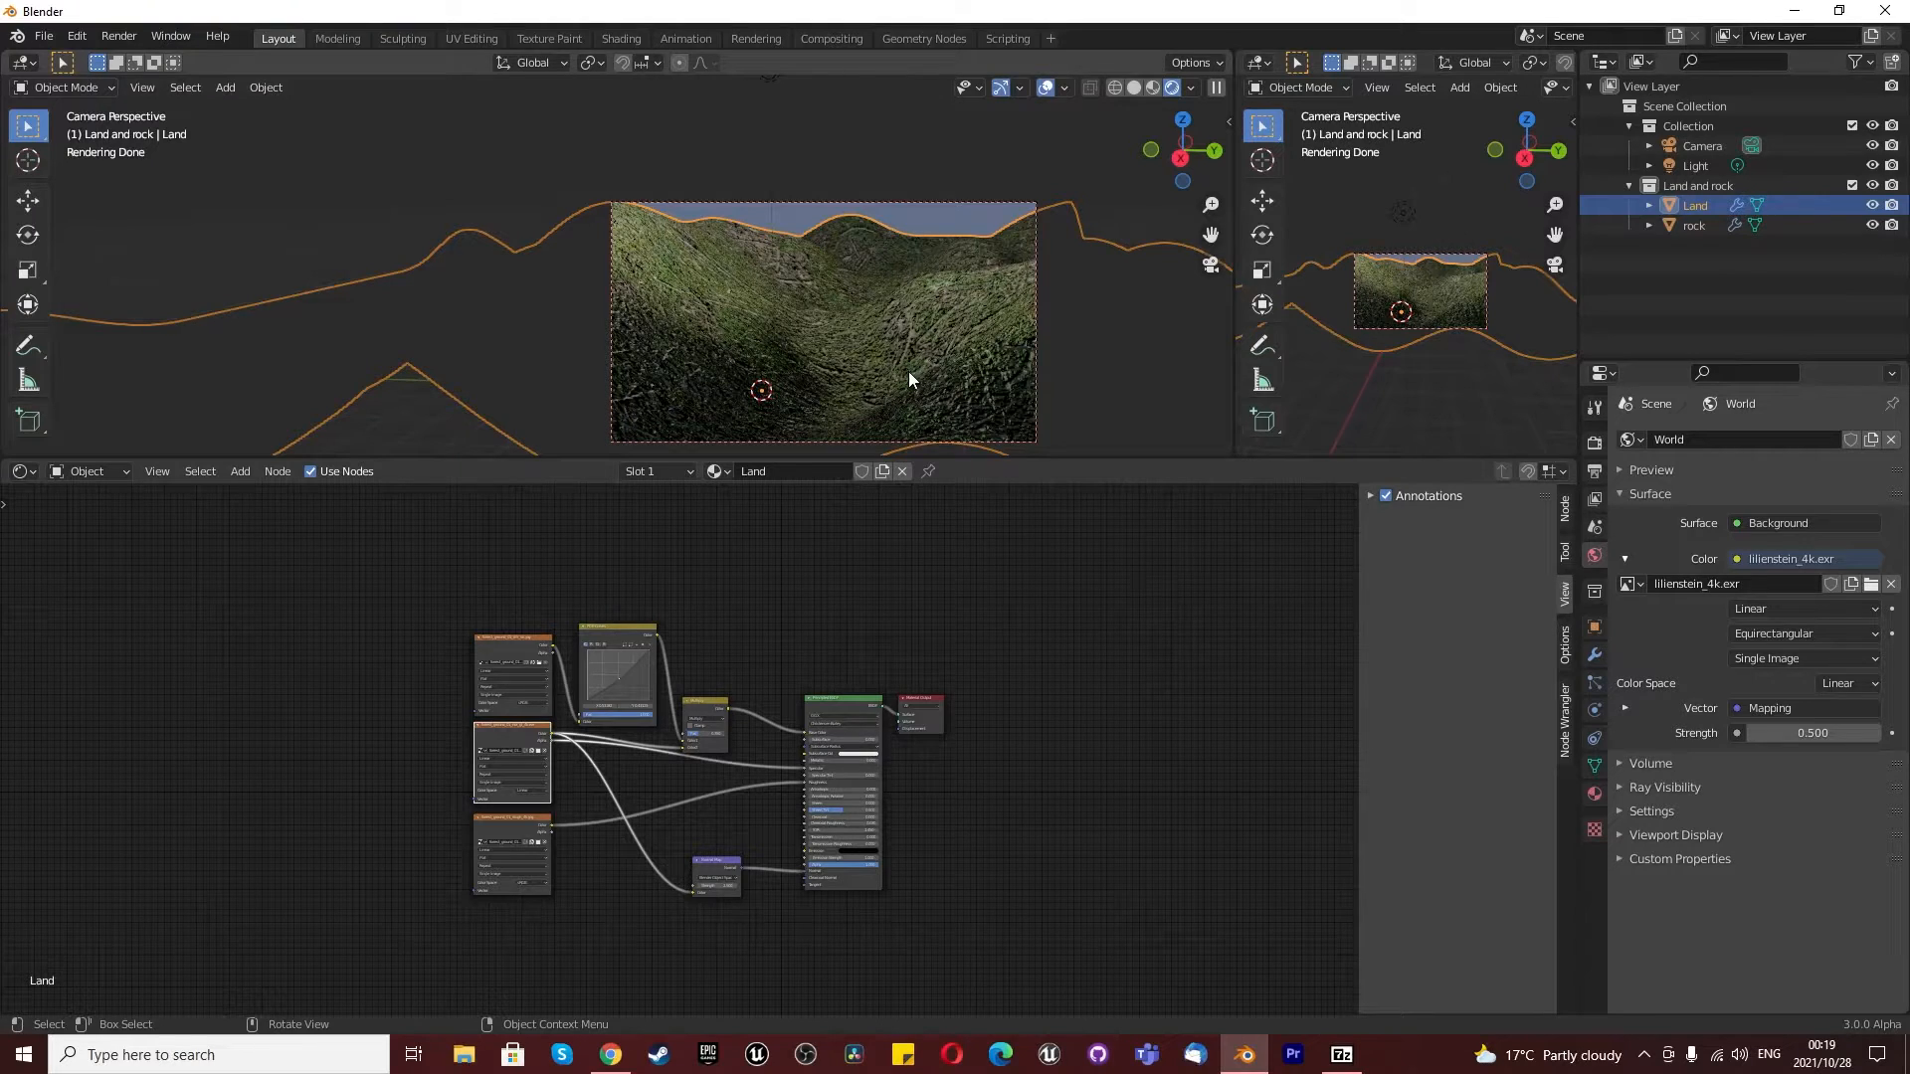
click(1132, 88)
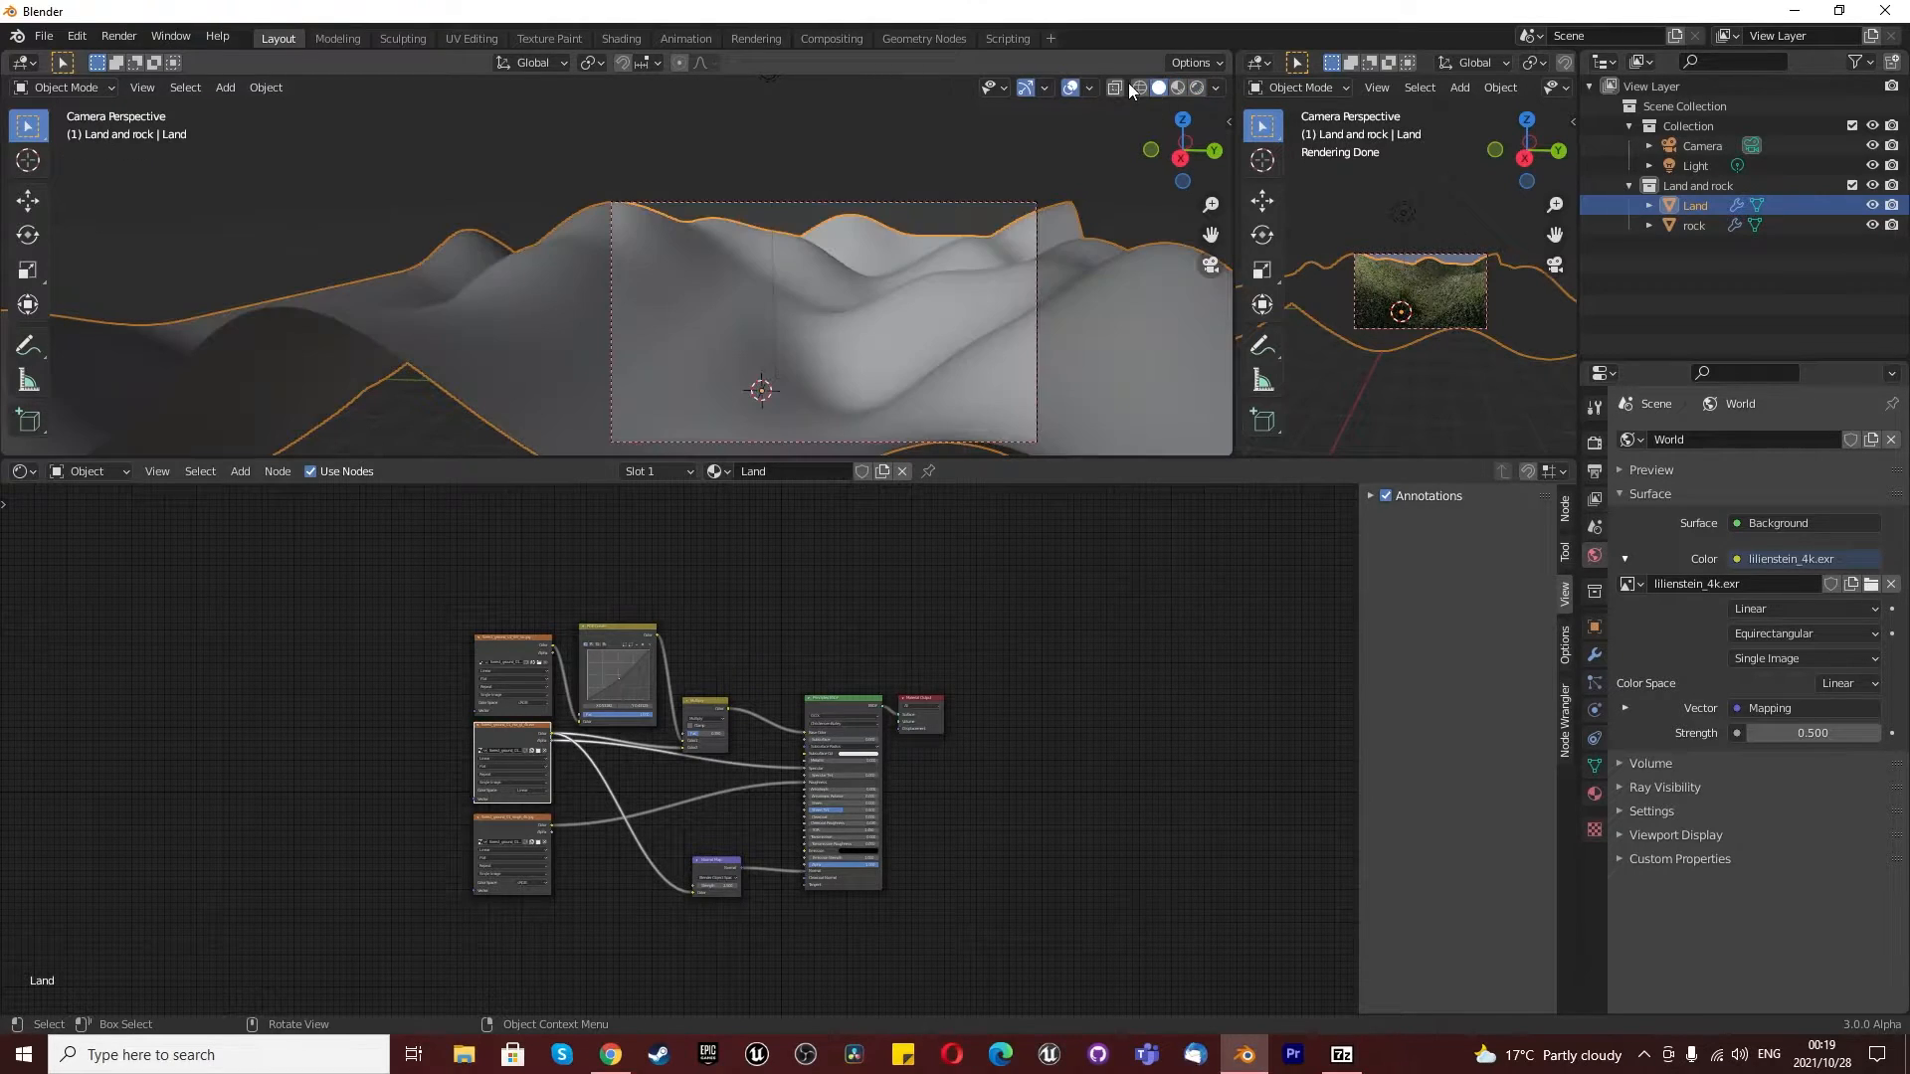
click(1177, 89)
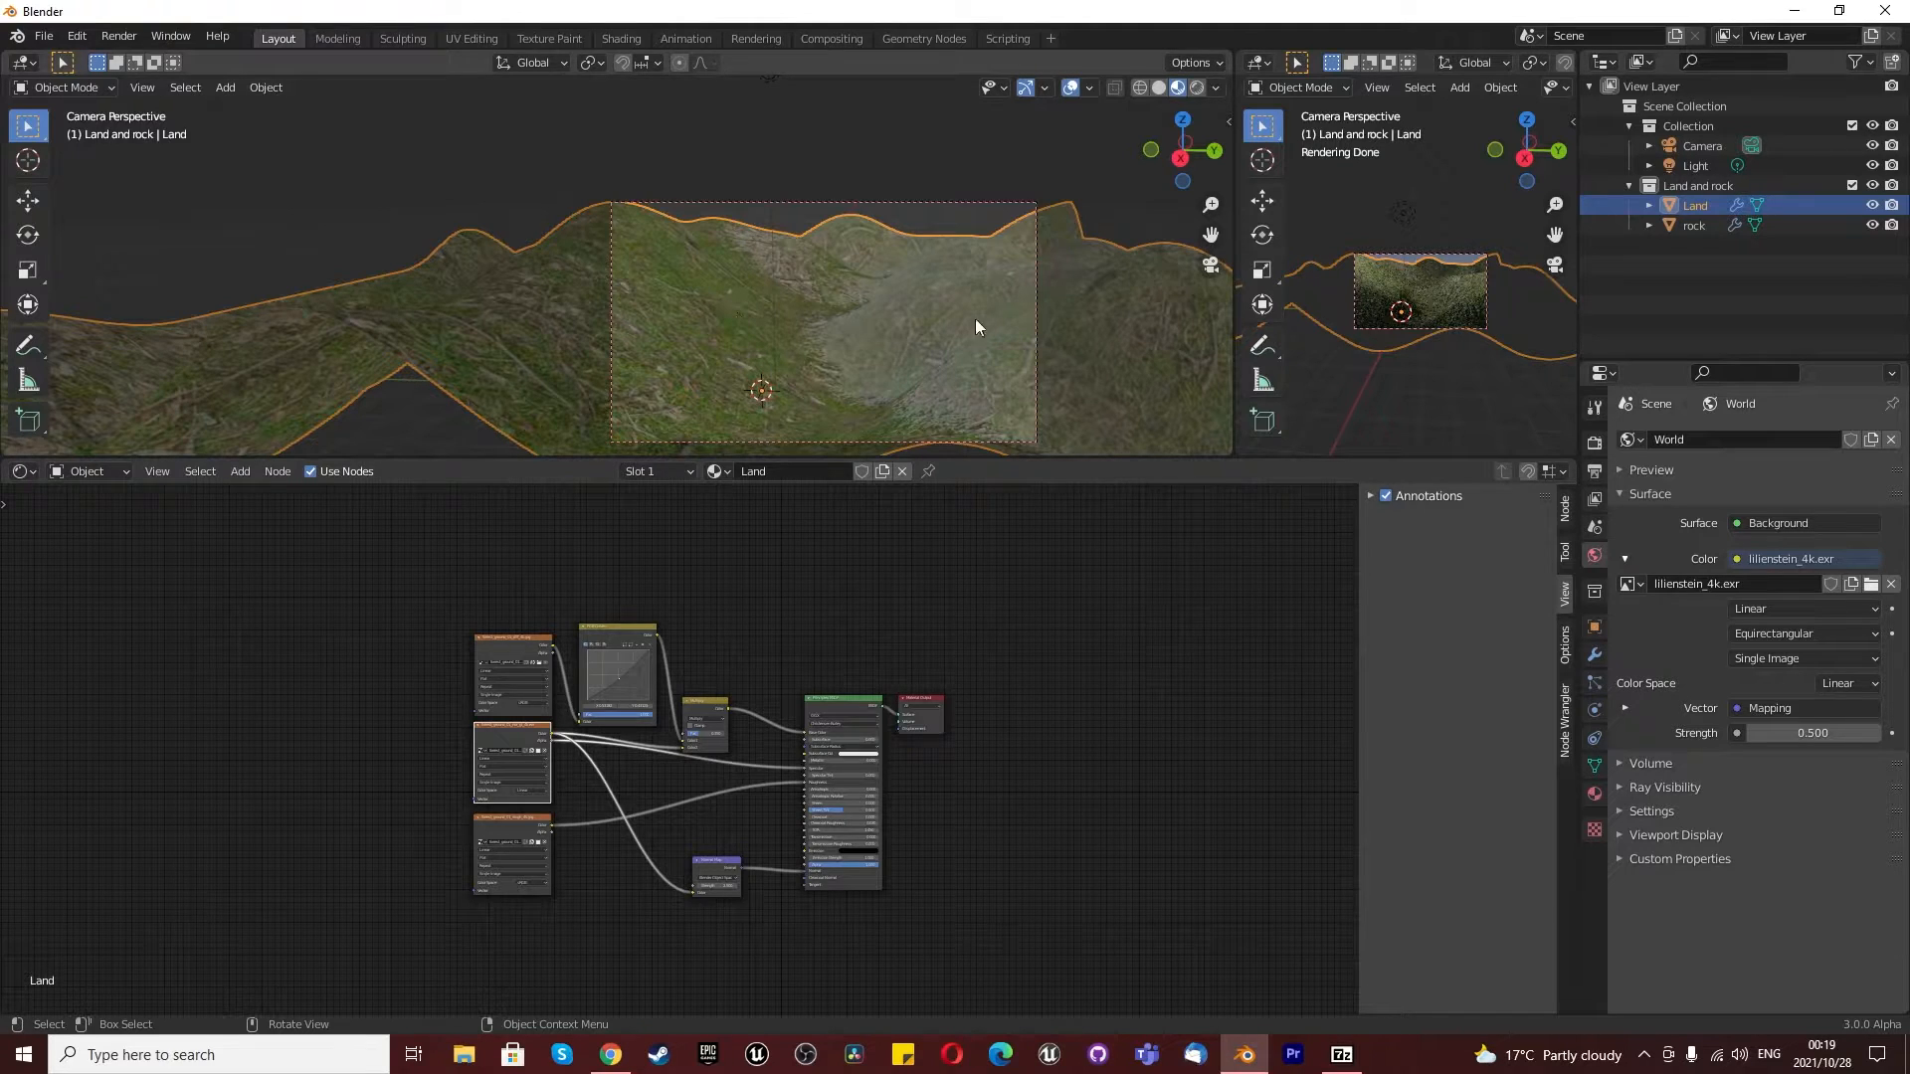
- Select the rock object above the land and create a new material named "rock" for it in the Shader Editor
scroll(752, 337, down, 2)
middle_drag(752, 337, 738, 354)
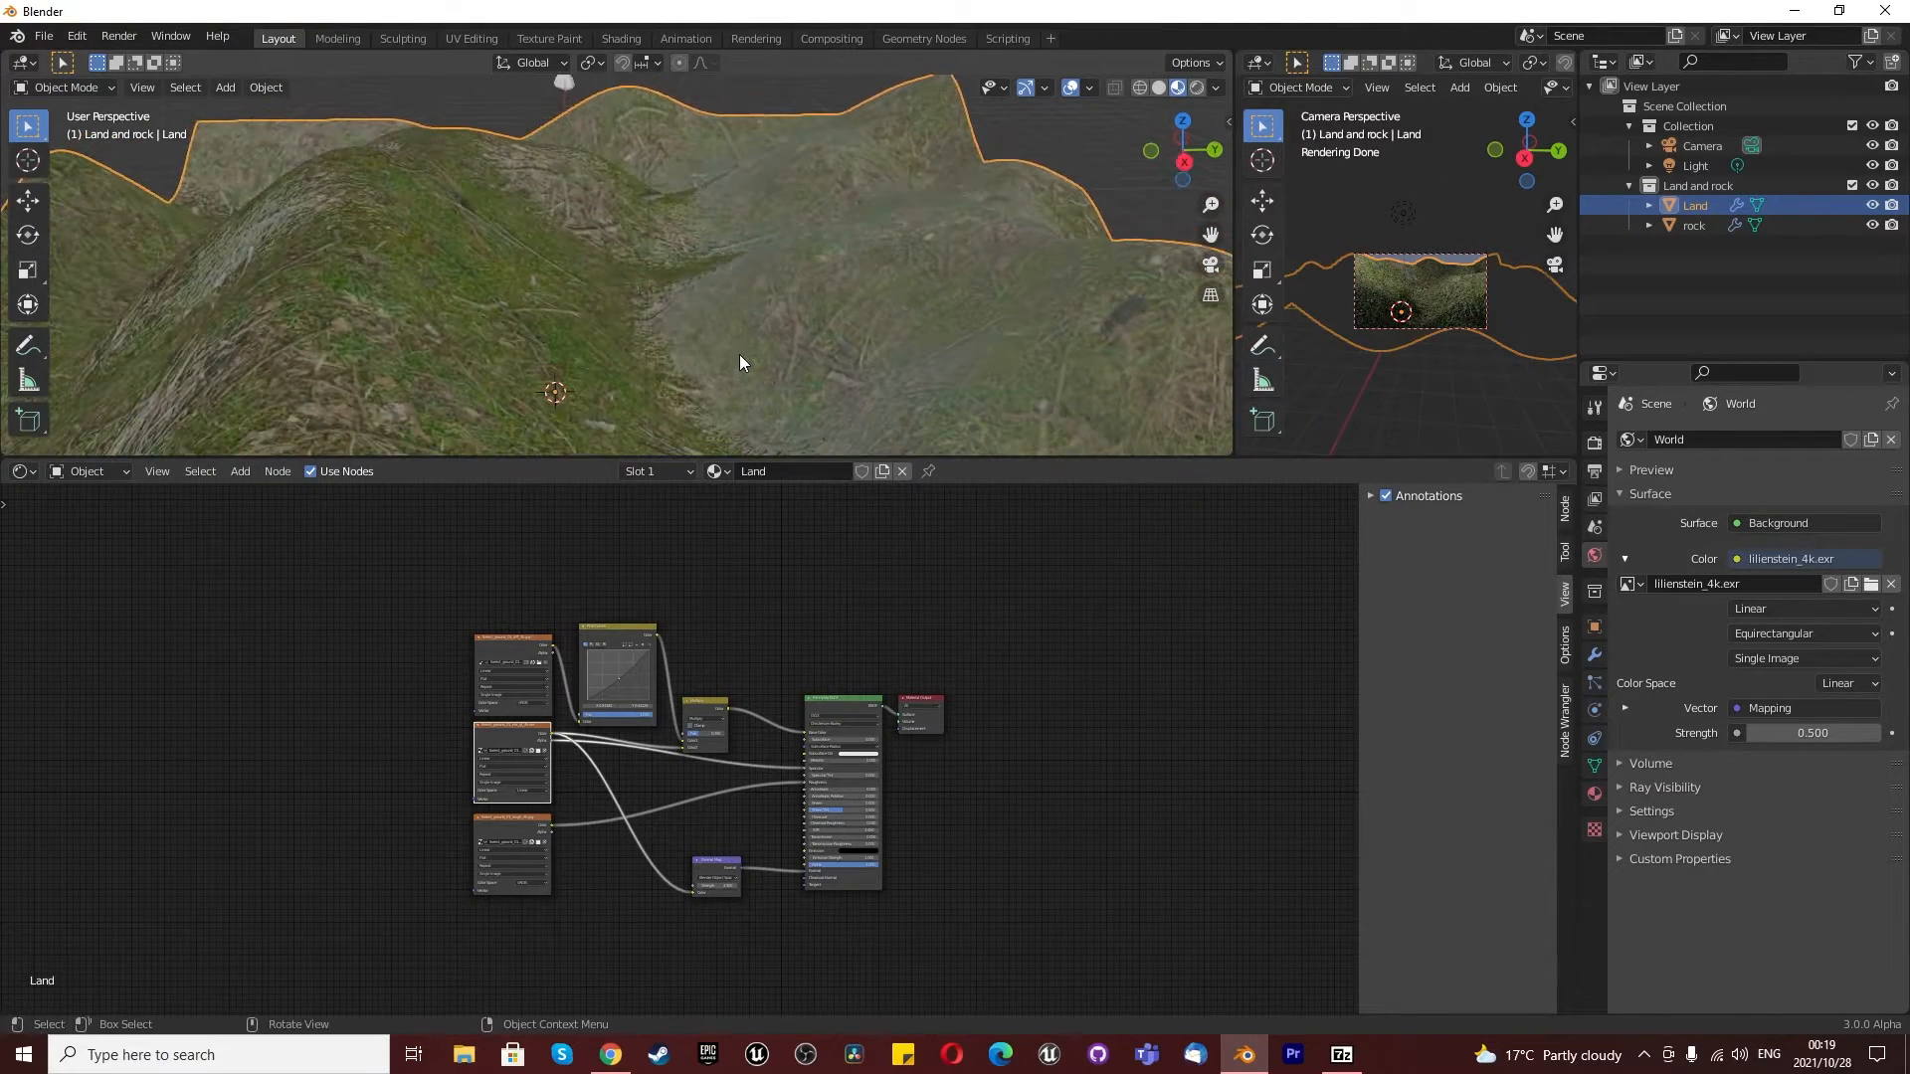
scroll(738, 354, down, 5)
click(611, 164)
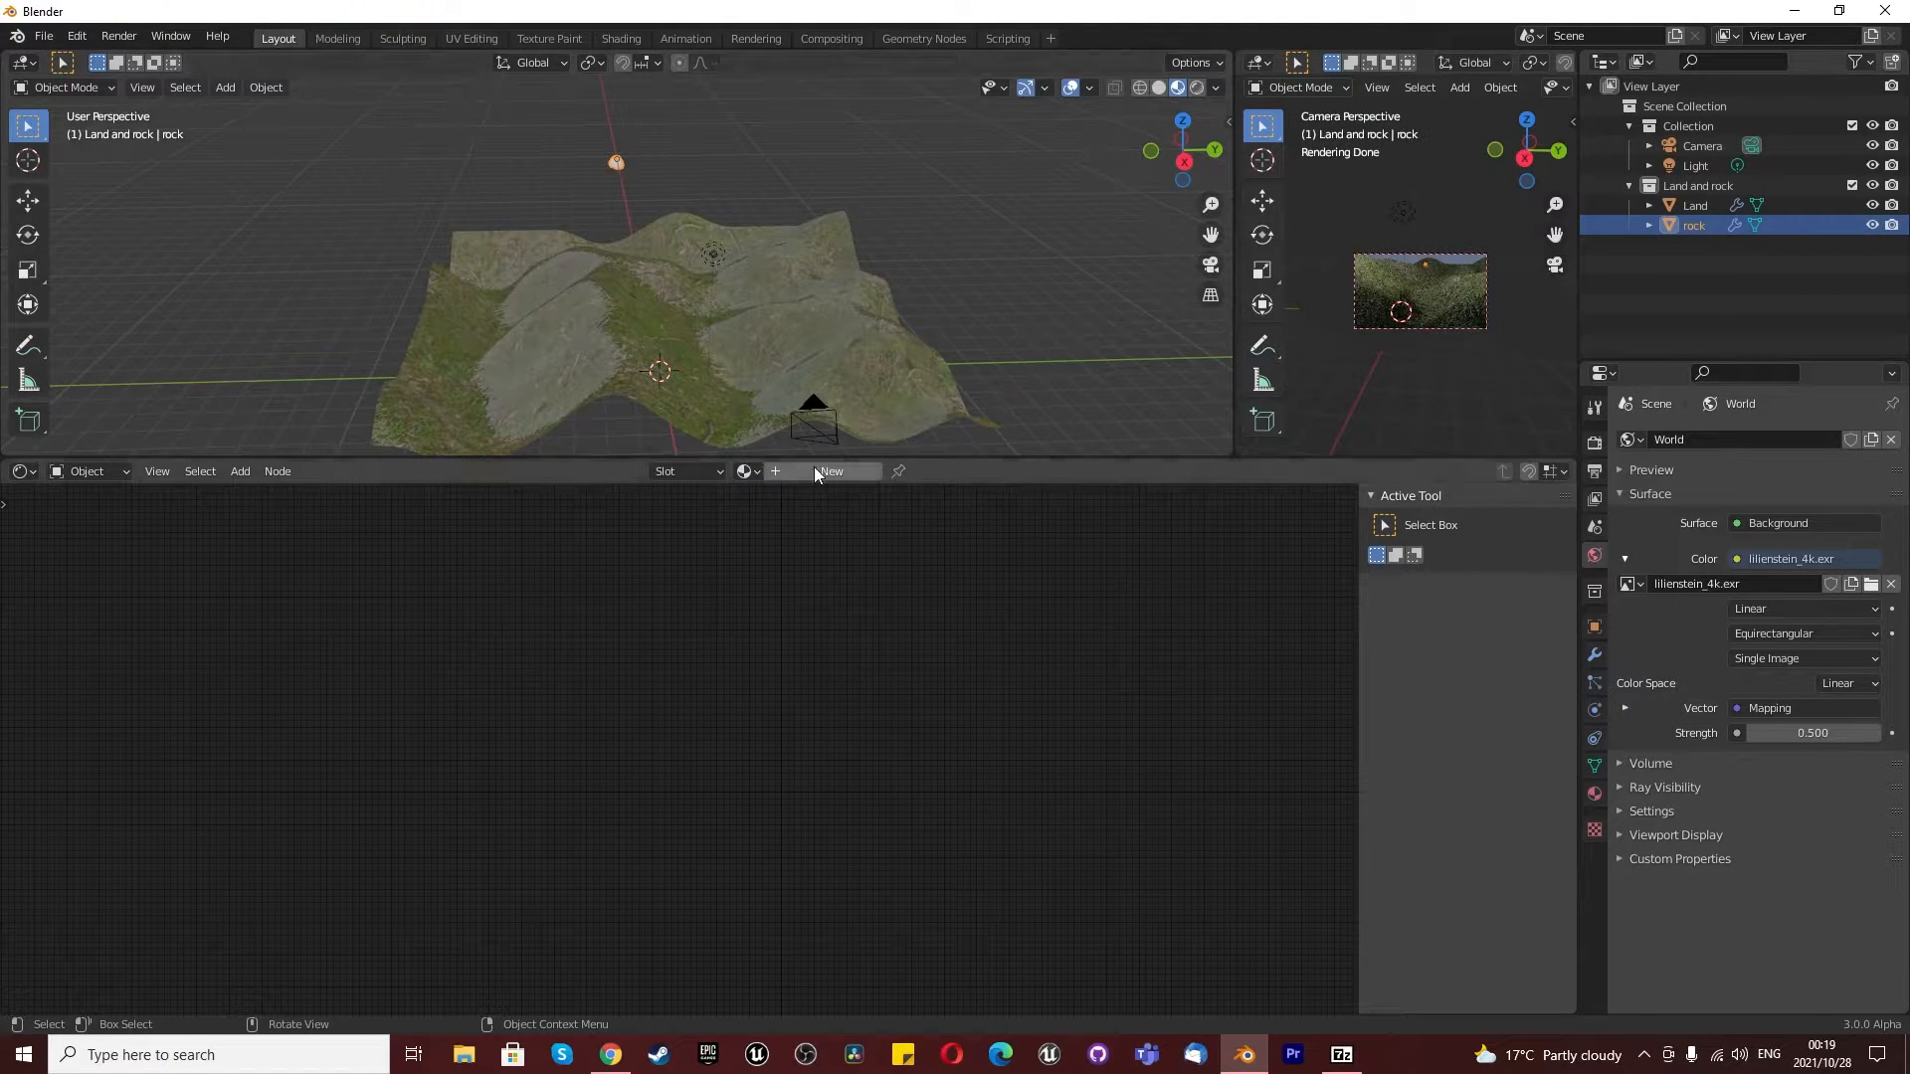
click(44, 473)
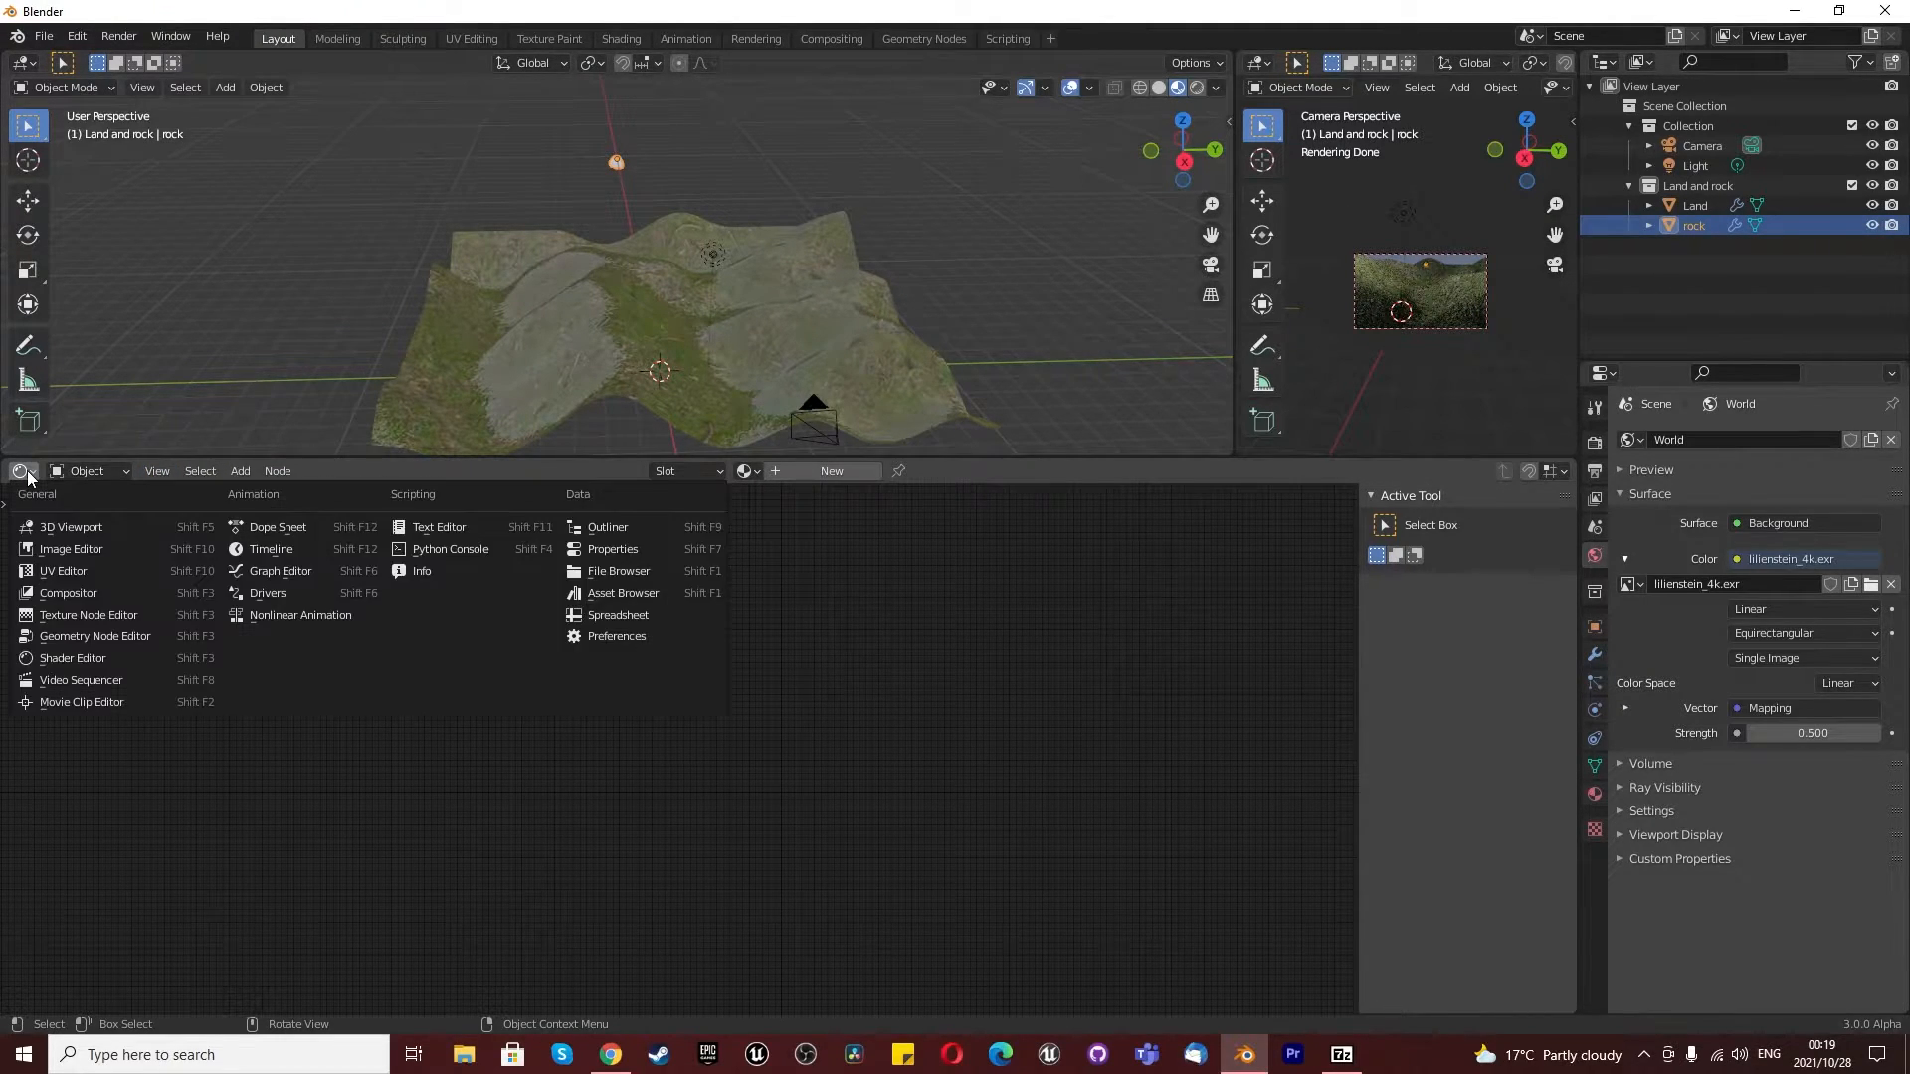
click(83, 655)
click(844, 461)
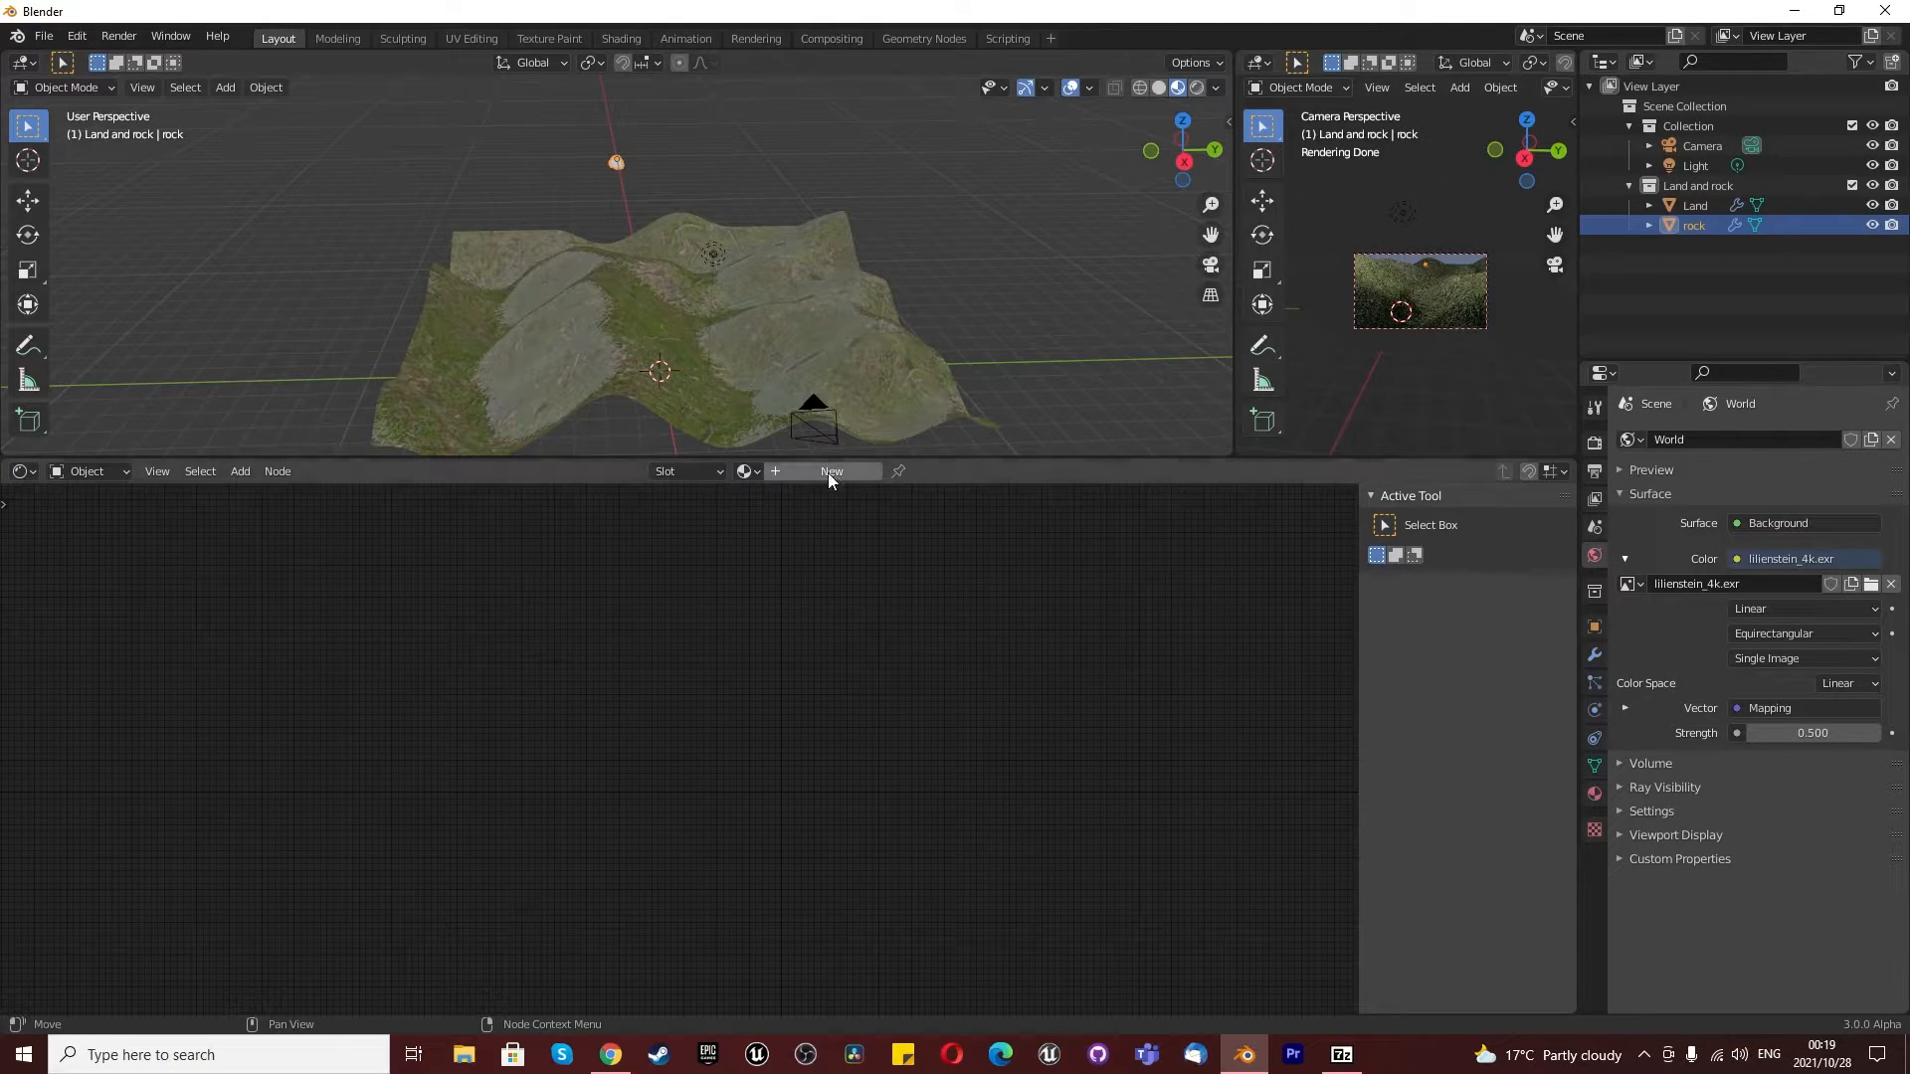
text(rock)
key(Return)
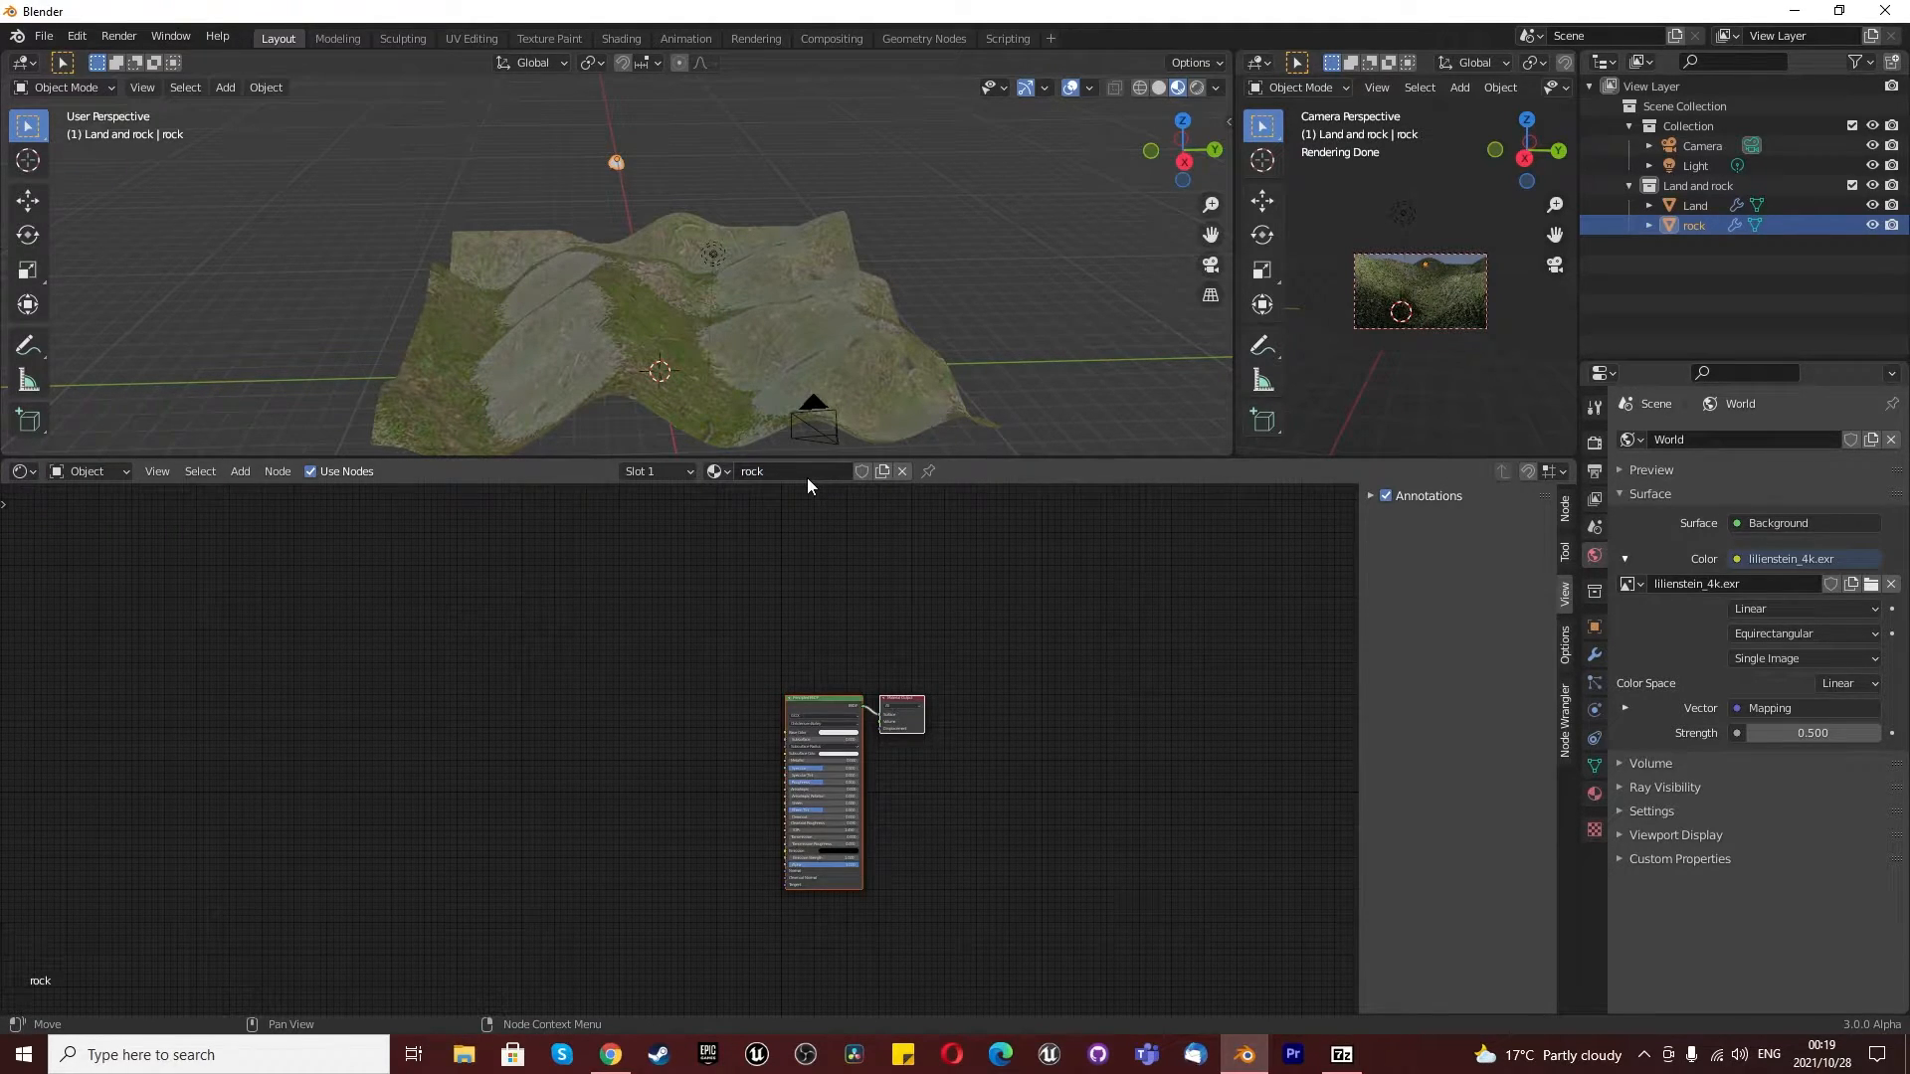
- Select the Land object and pick the forrest_ground_01_diff_4k.jpg texture node in its material
click(1699, 205)
click(329, 607)
drag(334, 579, 424, 639)
middle_drag(424, 639, 492, 634)
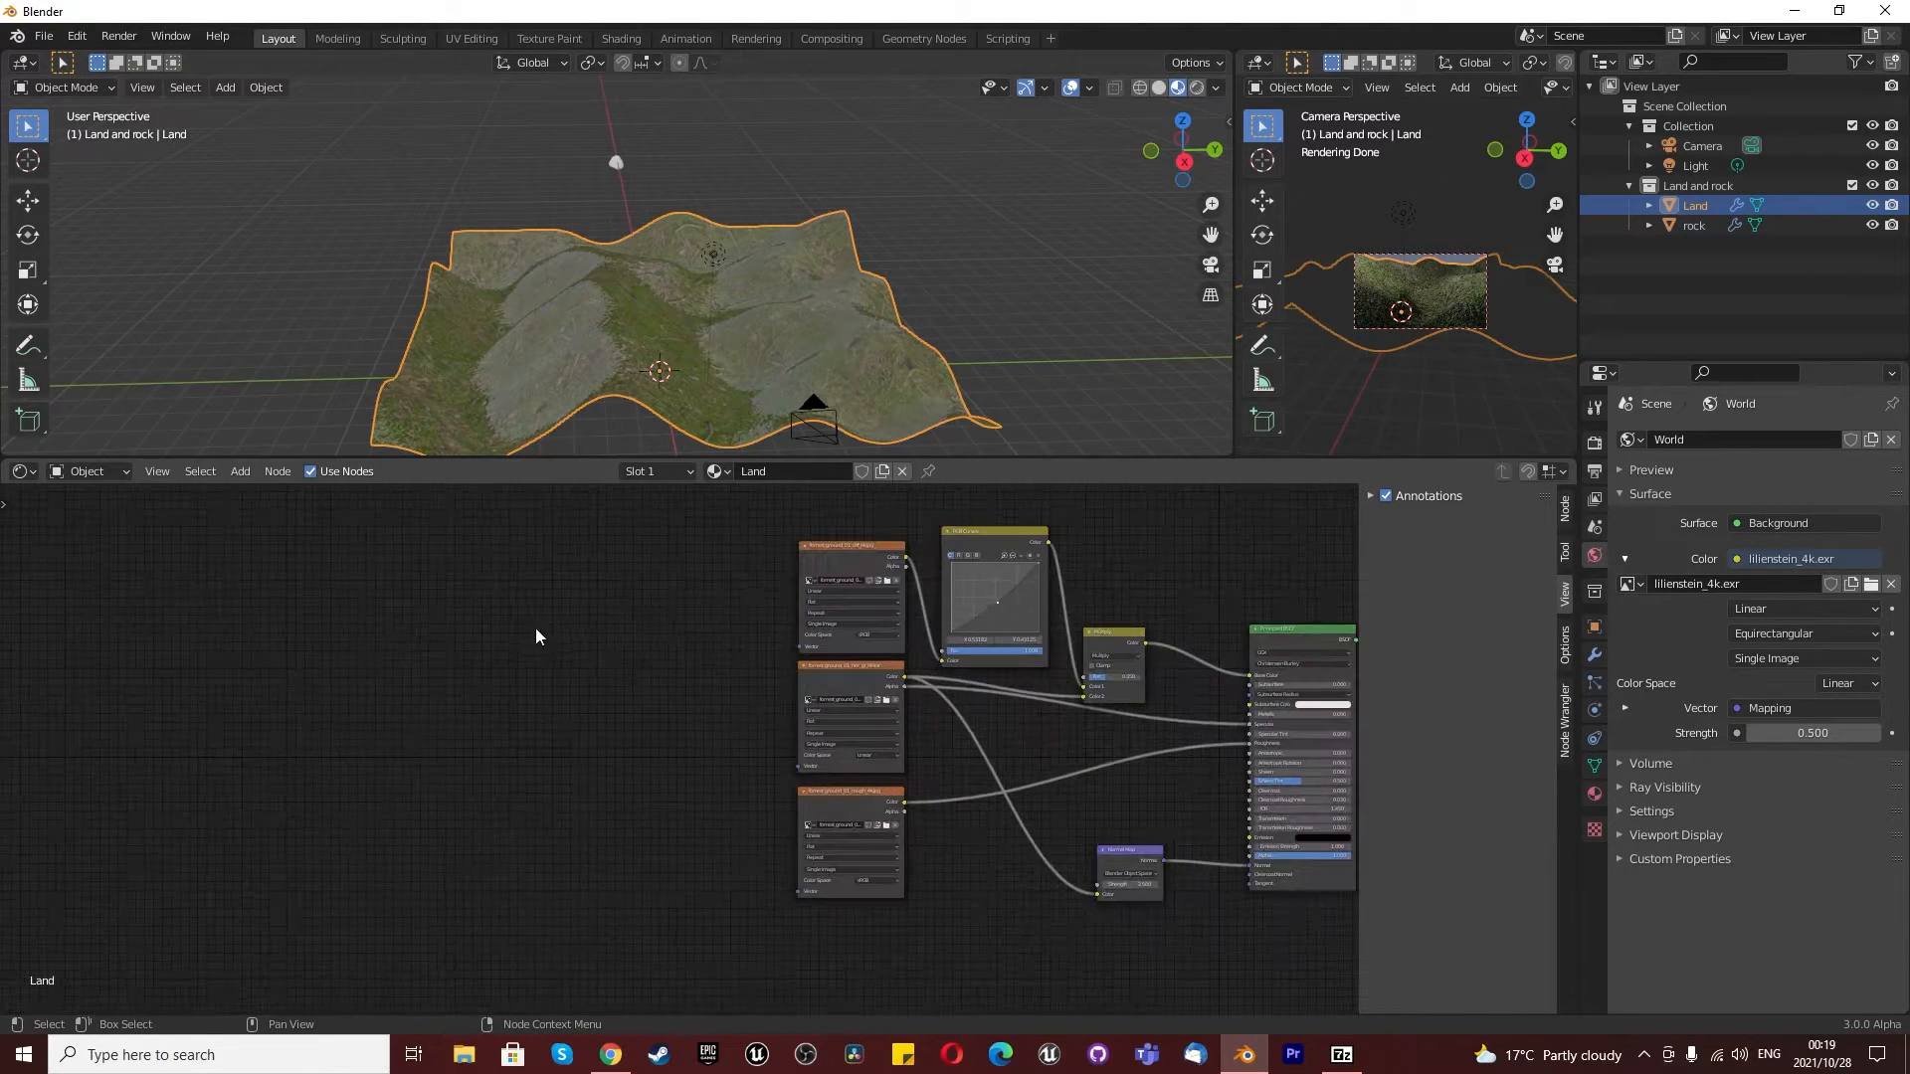
click(822, 551)
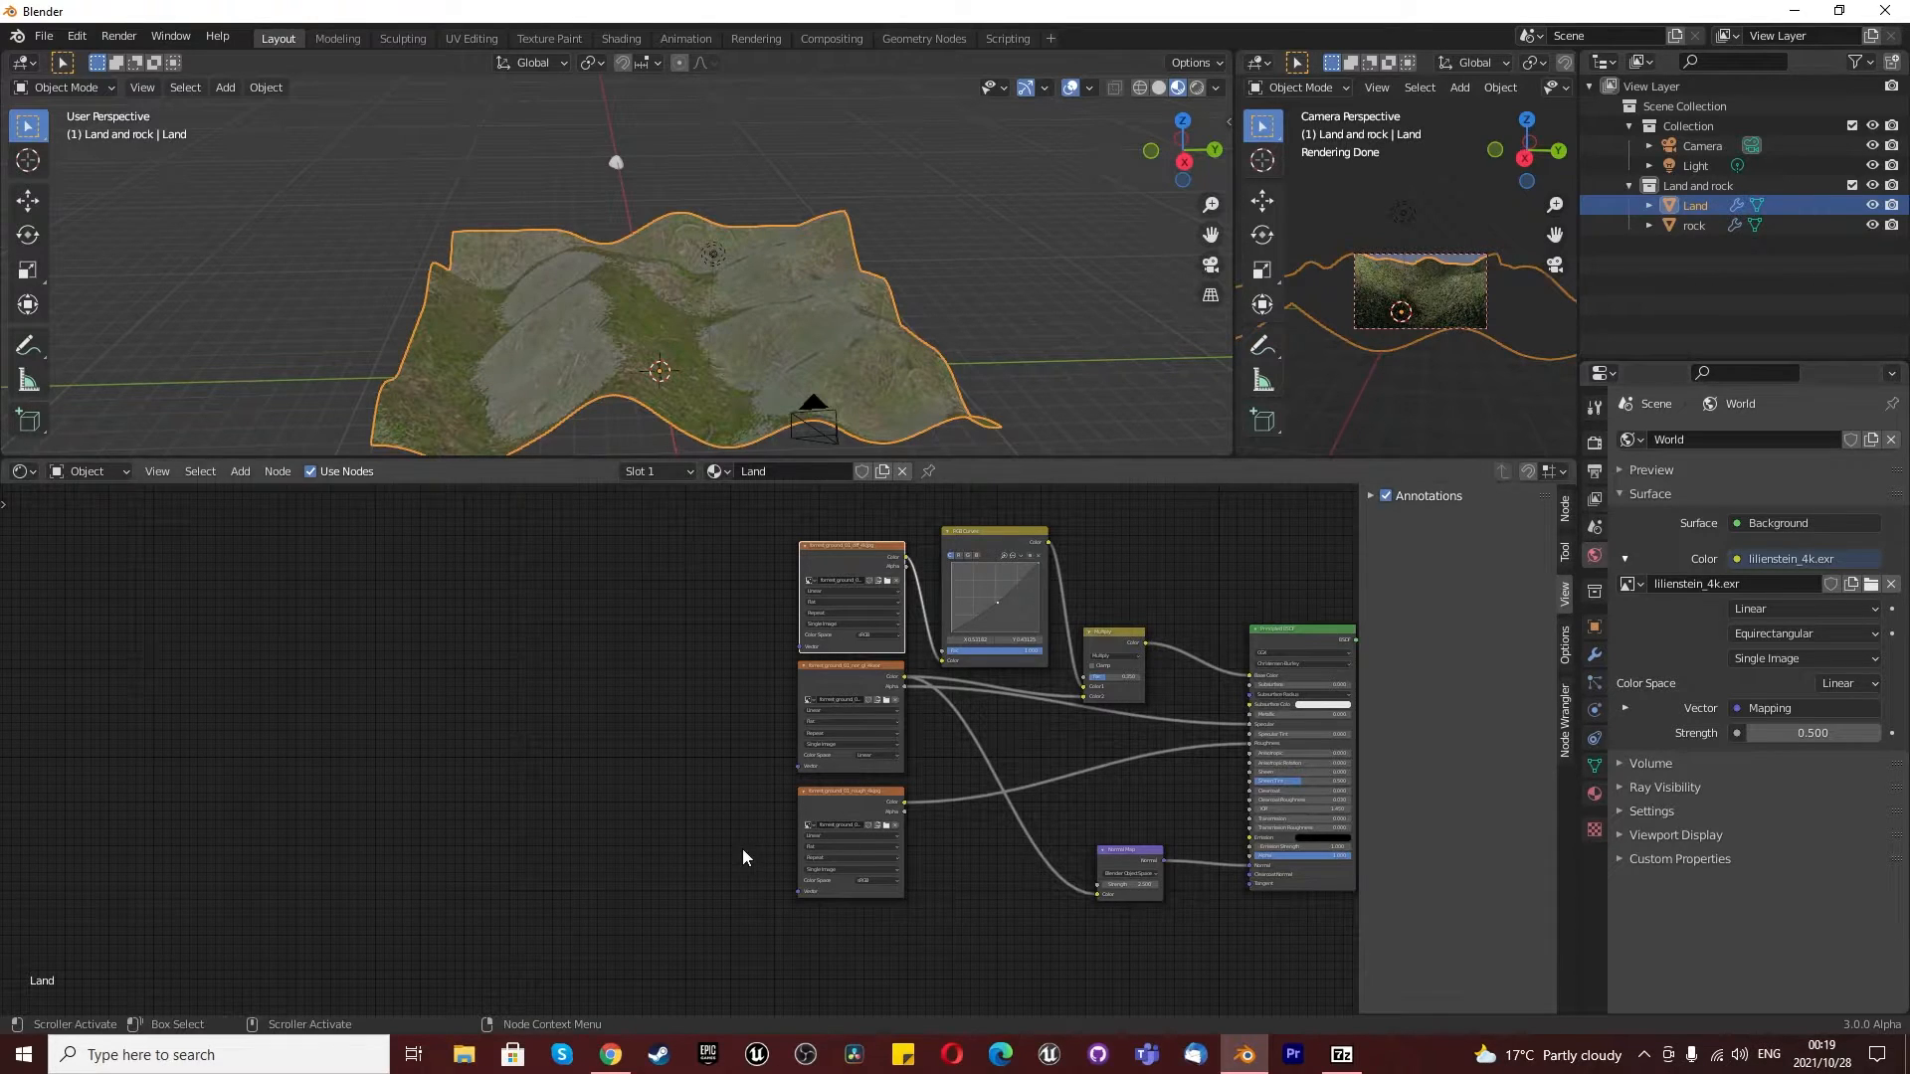
scroll(616, 606, up, 1)
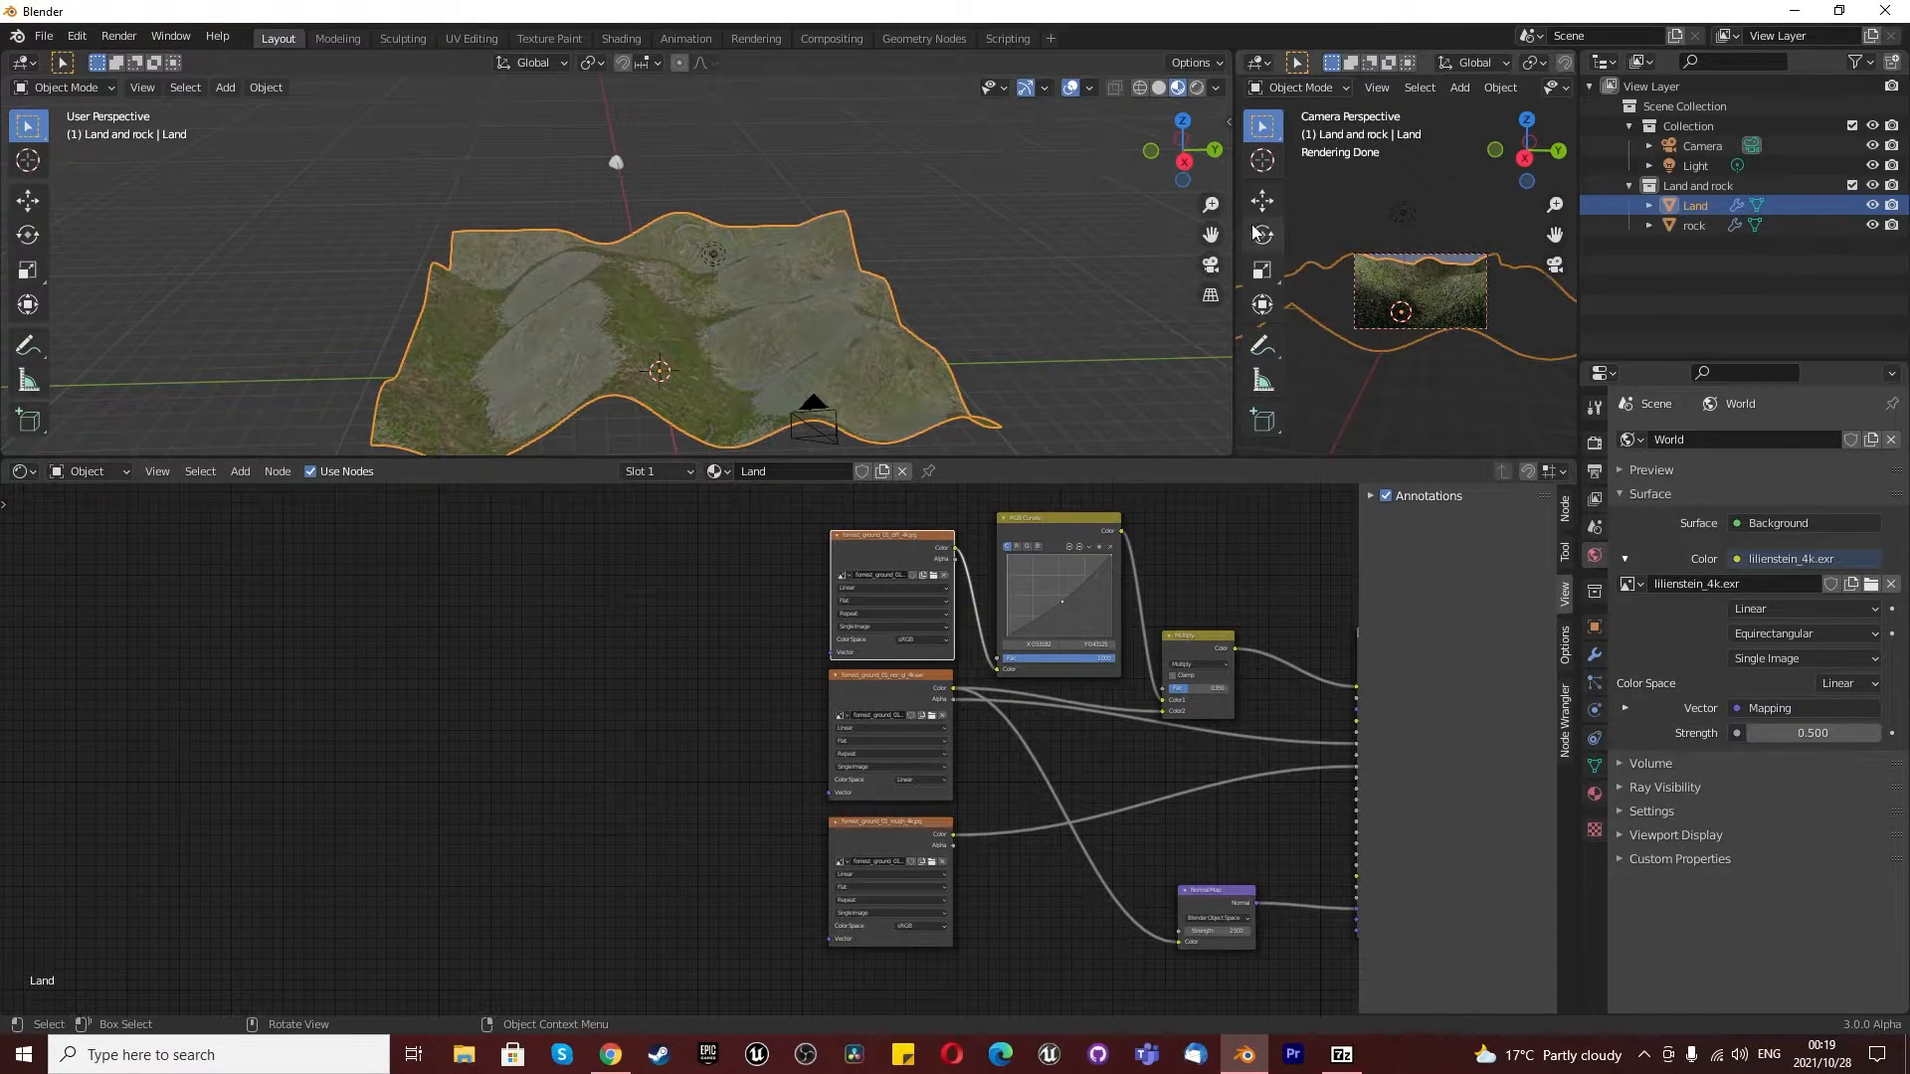
- Switch the main viewport to Rendered shading and show the scene through the camera
click(1196, 87)
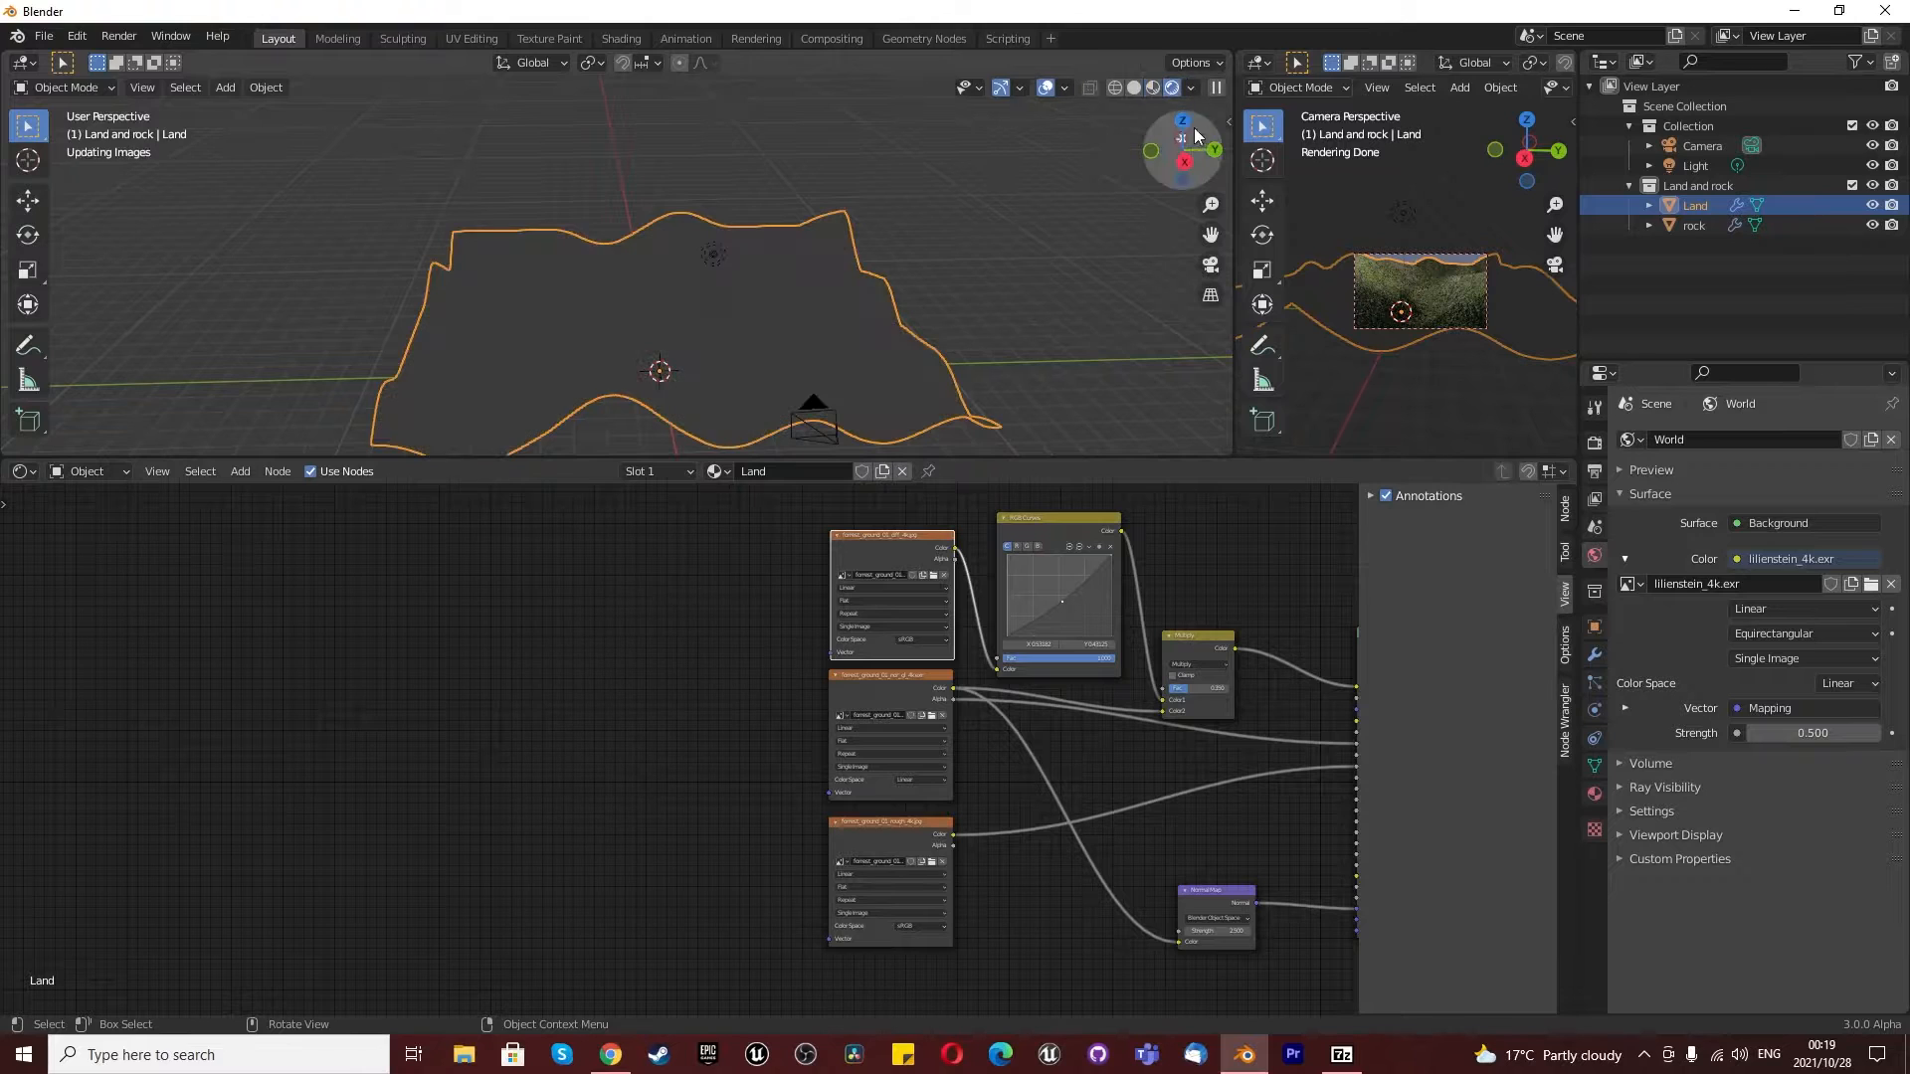
click(1211, 264)
scroll(749, 760, up, 2)
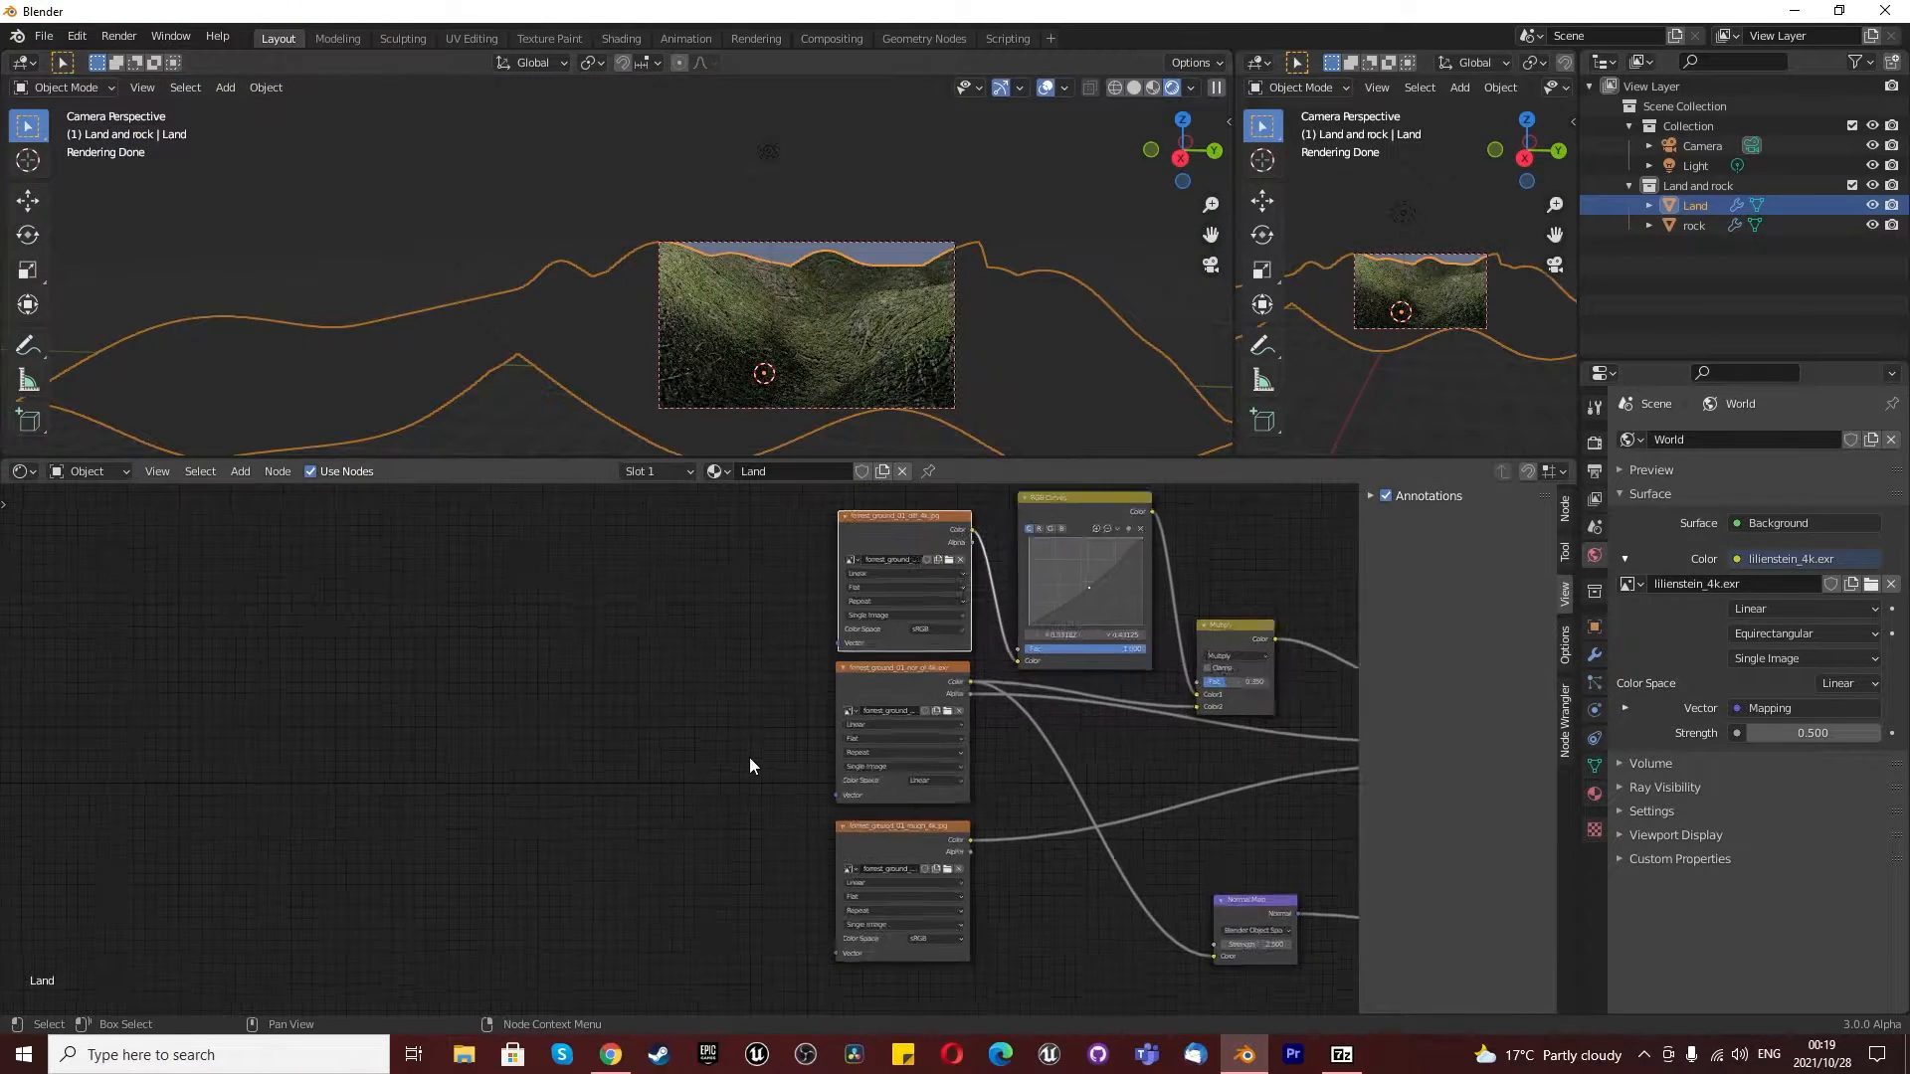
- Add Texture Coordinate and Mapping nodes to the Land diffuse texture and move the pair well away from the image textures
scroll(848, 594, down, 1)
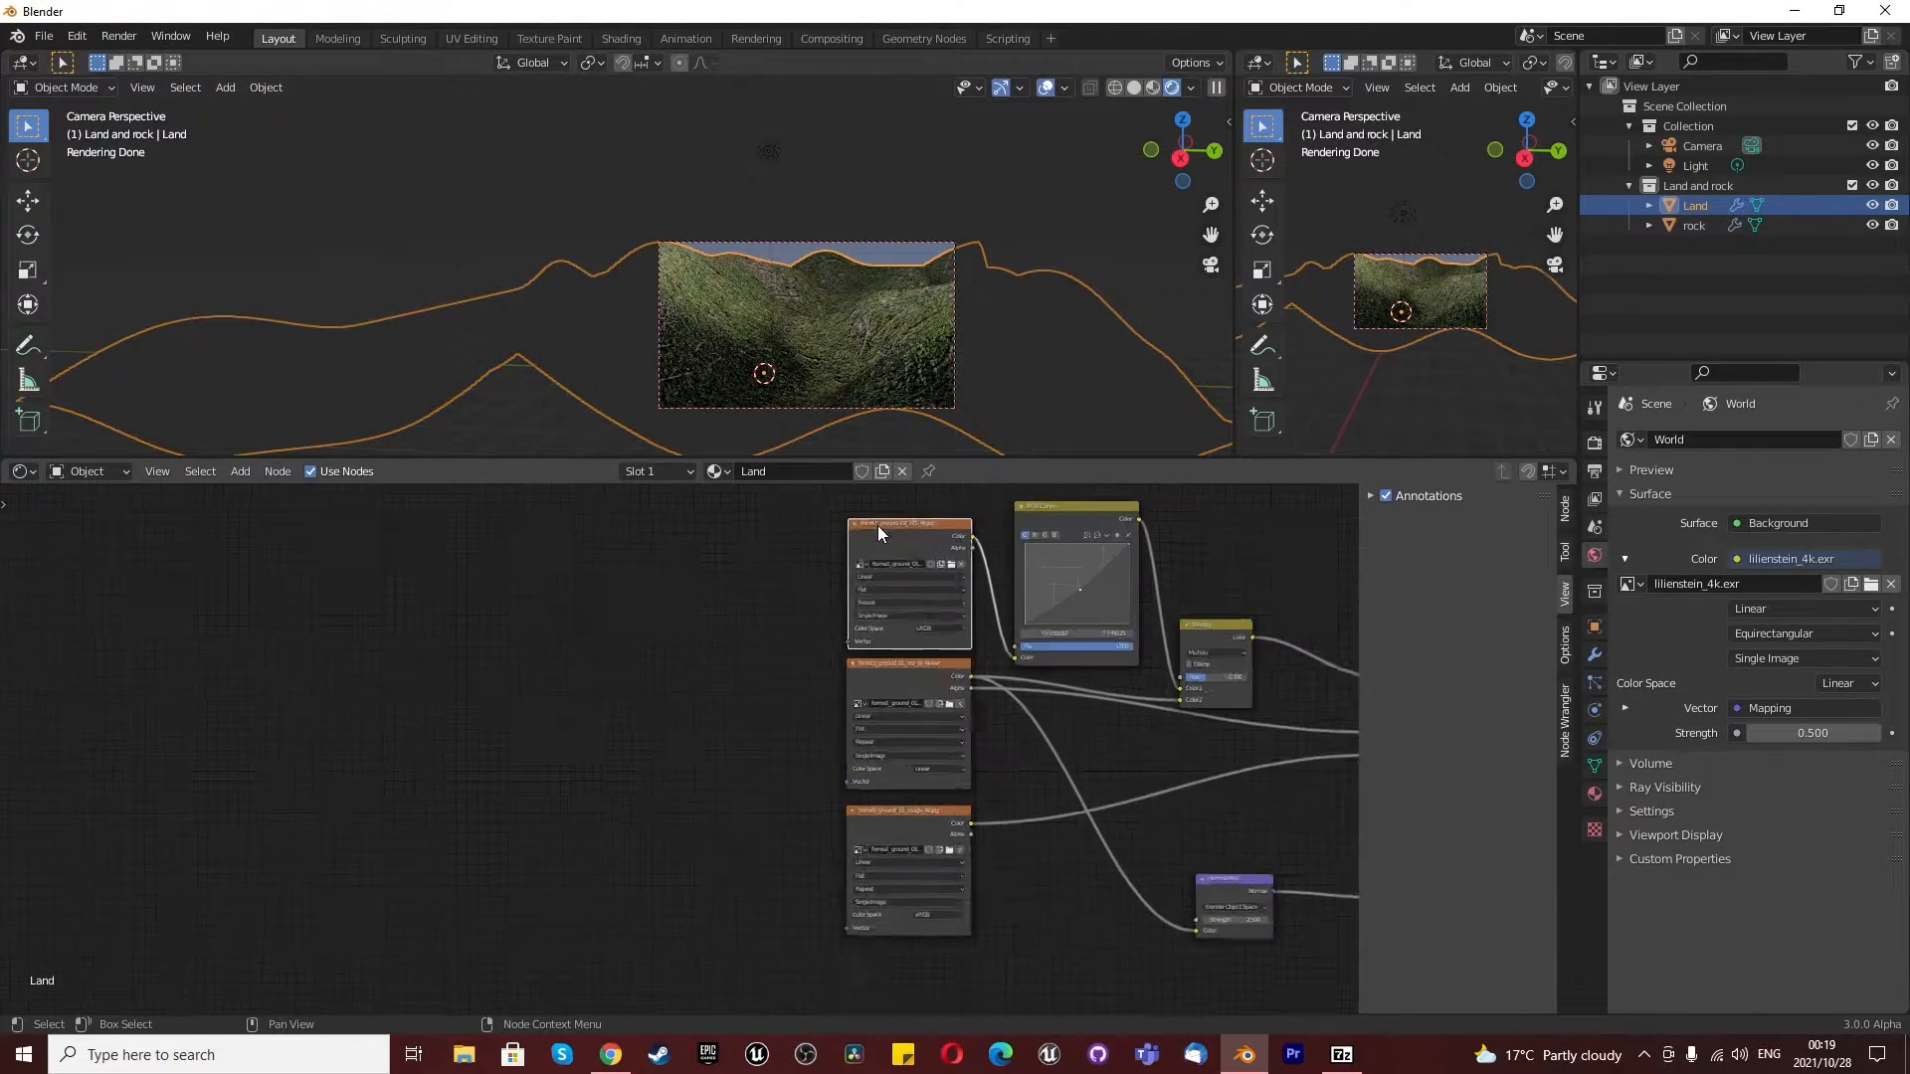
key(ctrl+t)
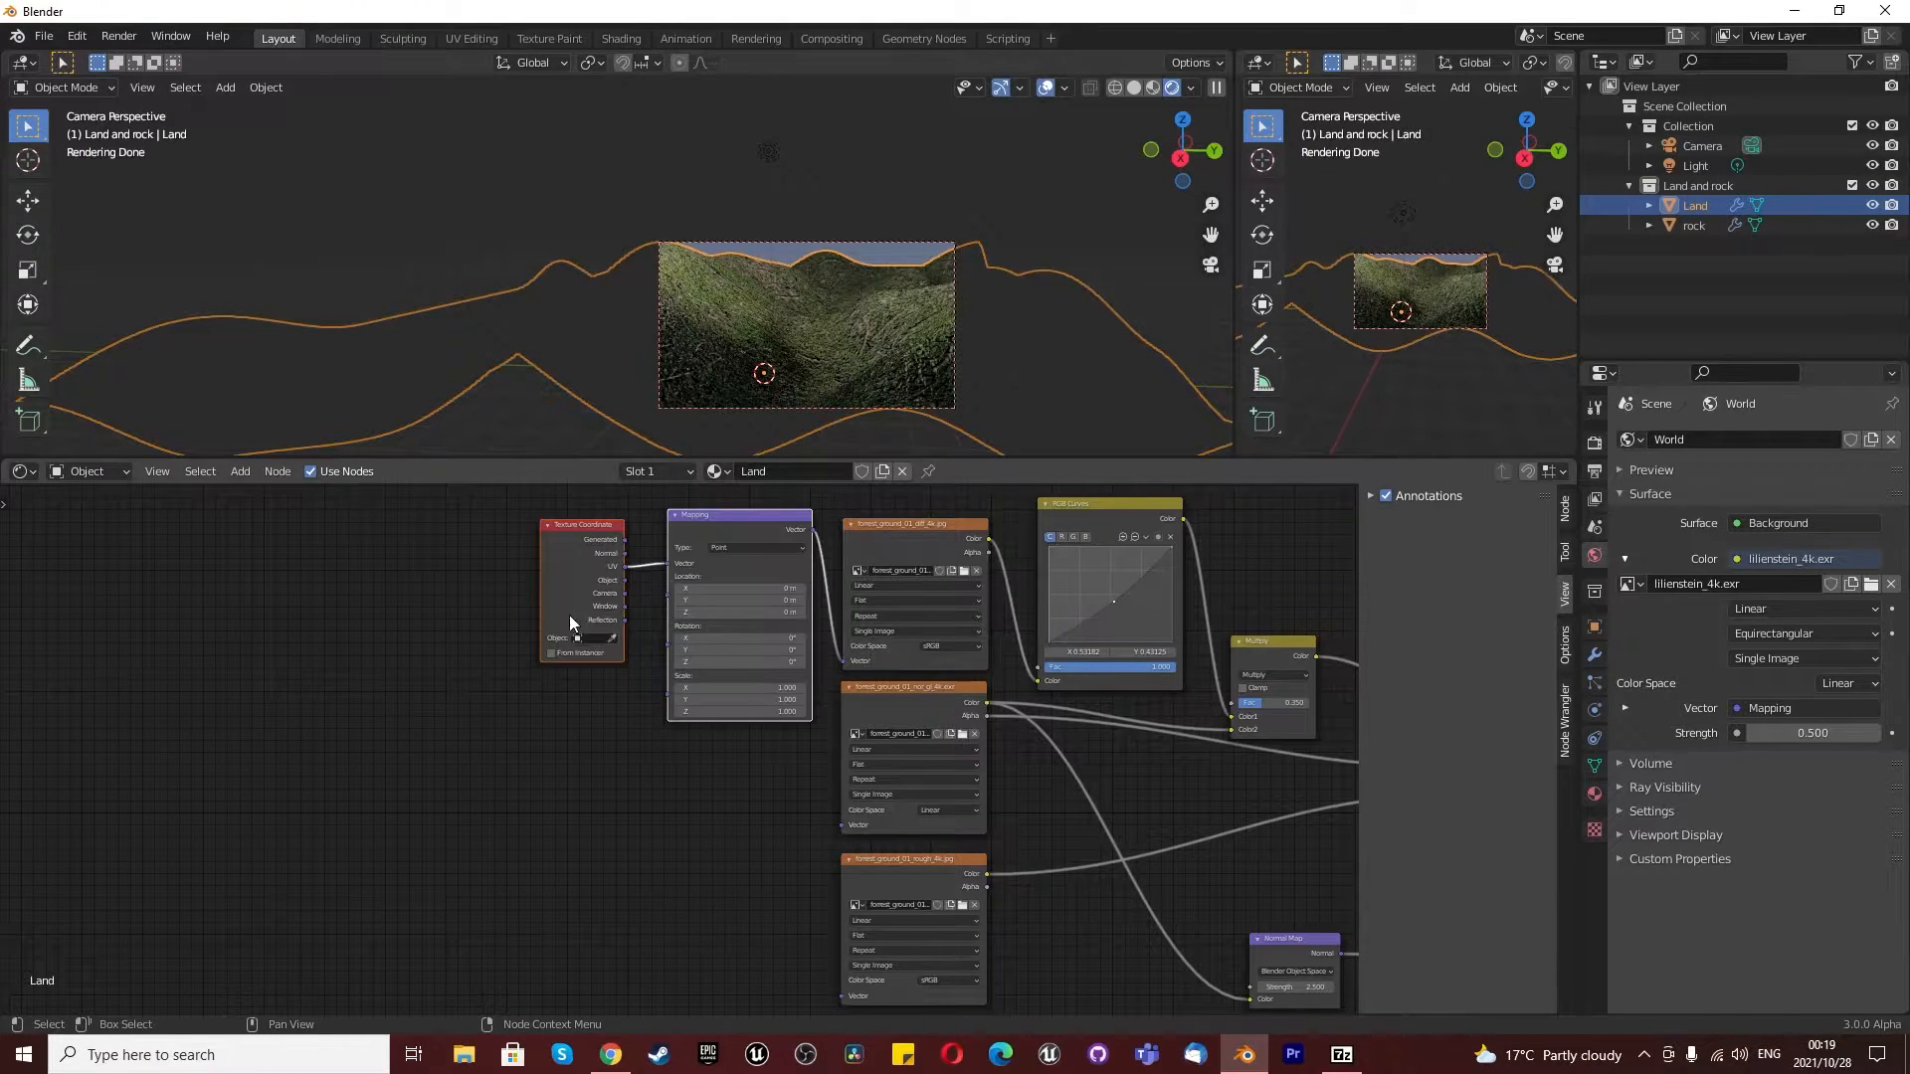
scroll(517, 626, down, 2)
scroll(428, 597, up, 2)
drag(404, 584, 750, 808)
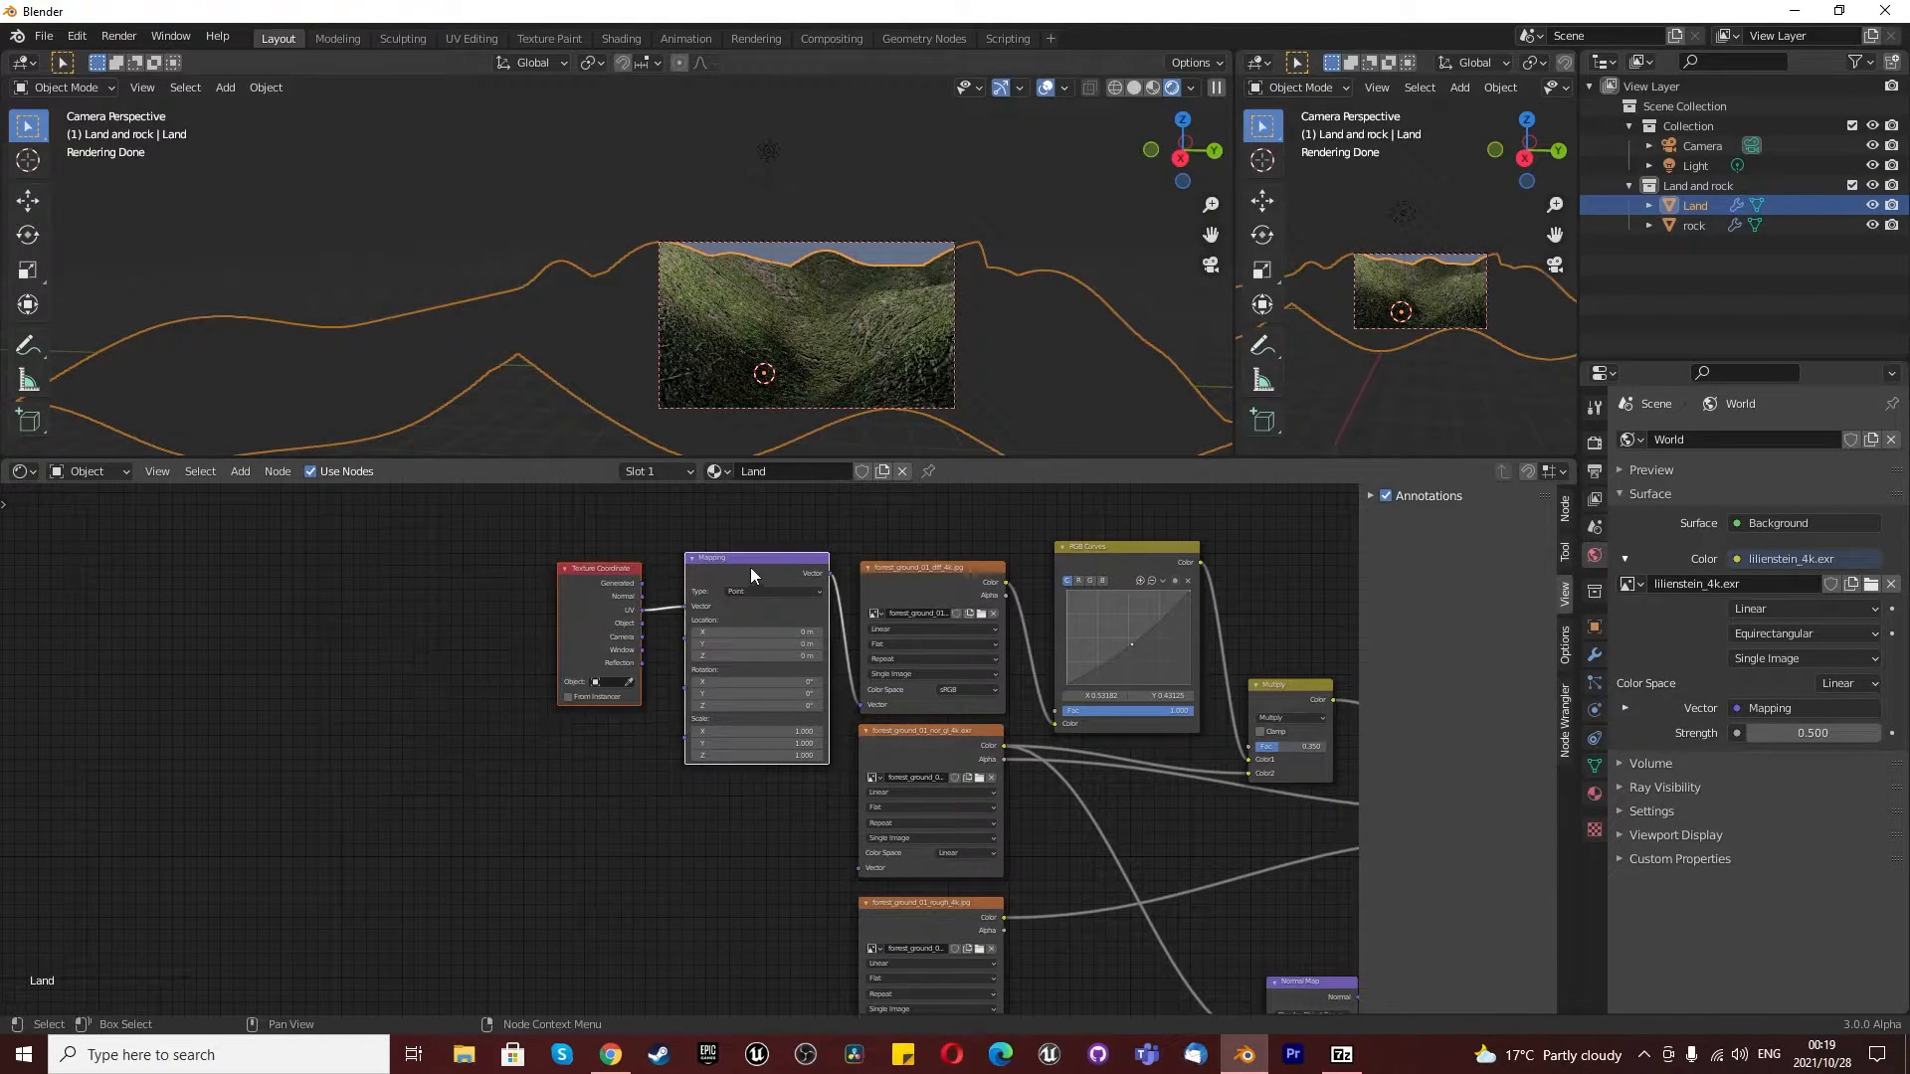
drag(751, 567, 398, 692)
scroll(271, 738, up, 1)
drag(279, 721, 330, 748)
key(Home)
scroll(550, 829, up, 2)
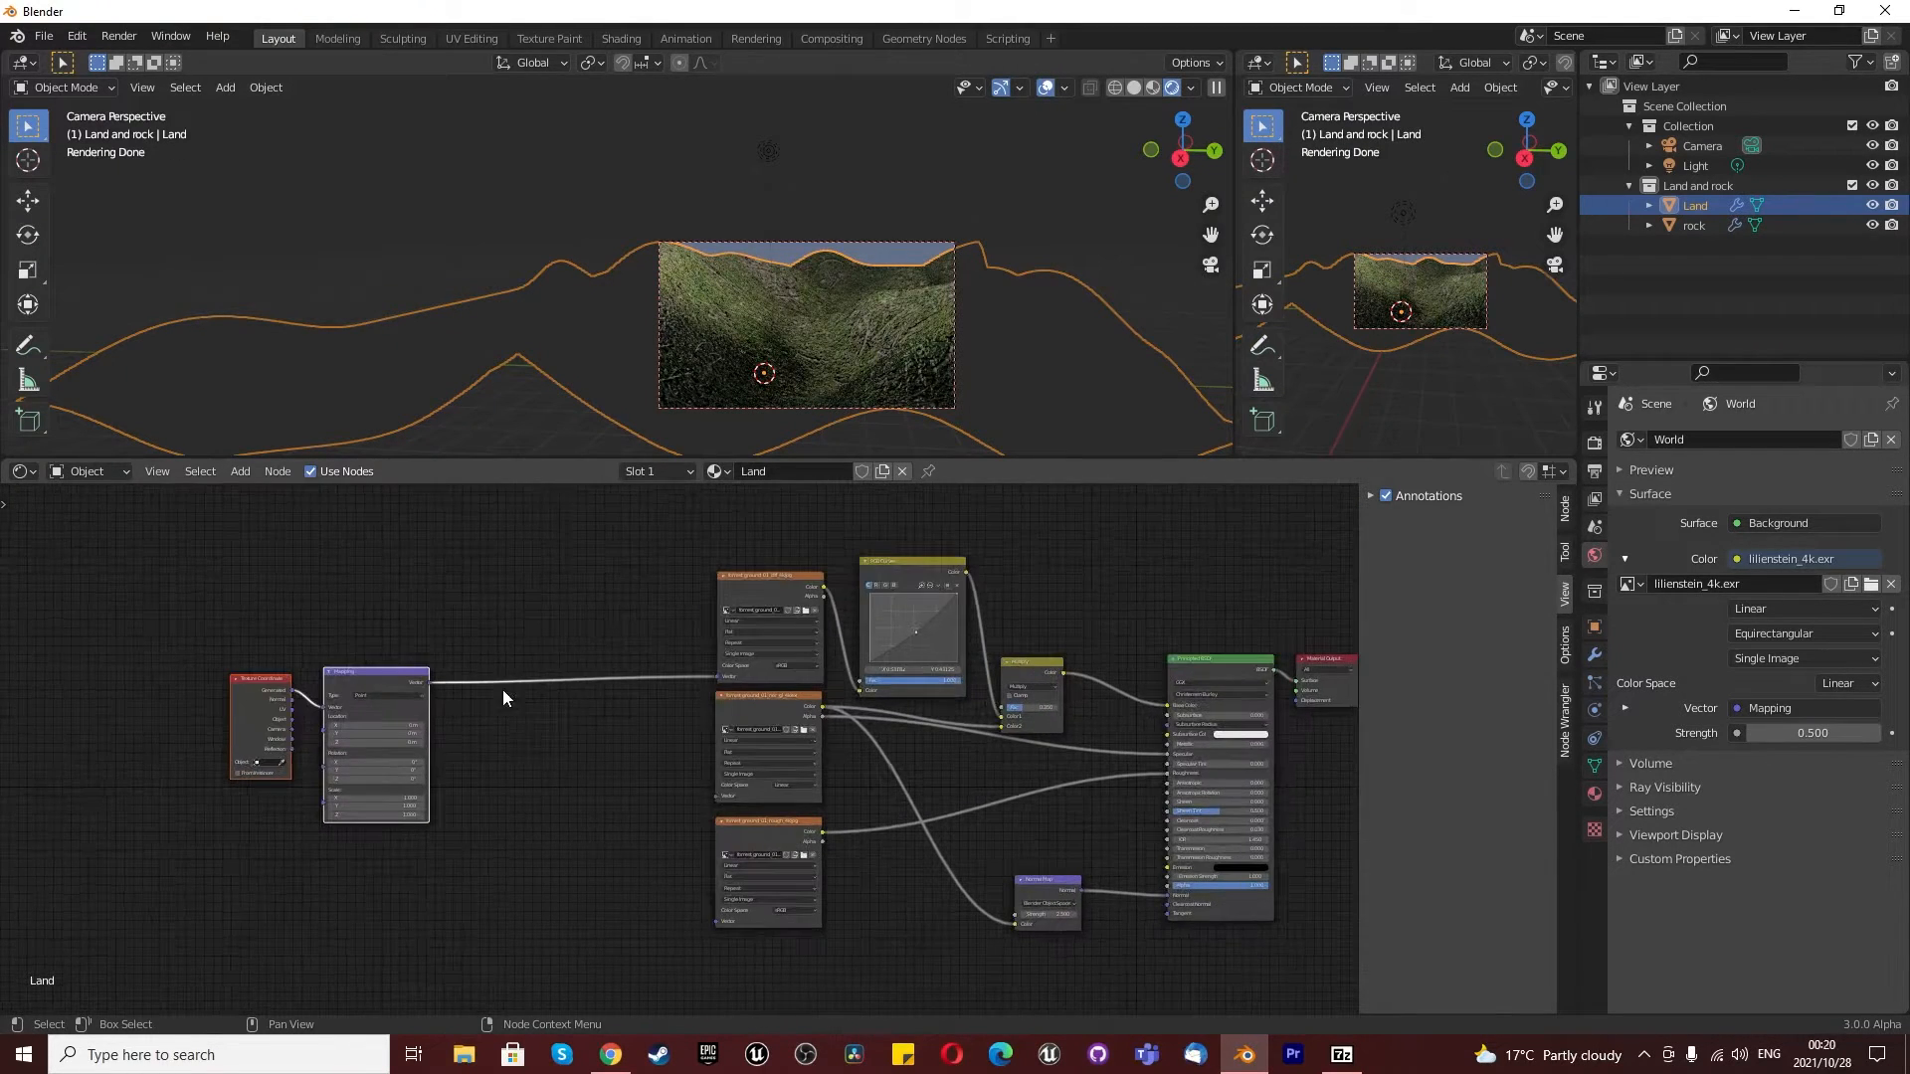
- Connect the Mapping node's Vector output to the normal and roughness textures, and move the two coordinate nodes closer to them
drag(429, 684, 720, 797)
drag(430, 683, 716, 921)
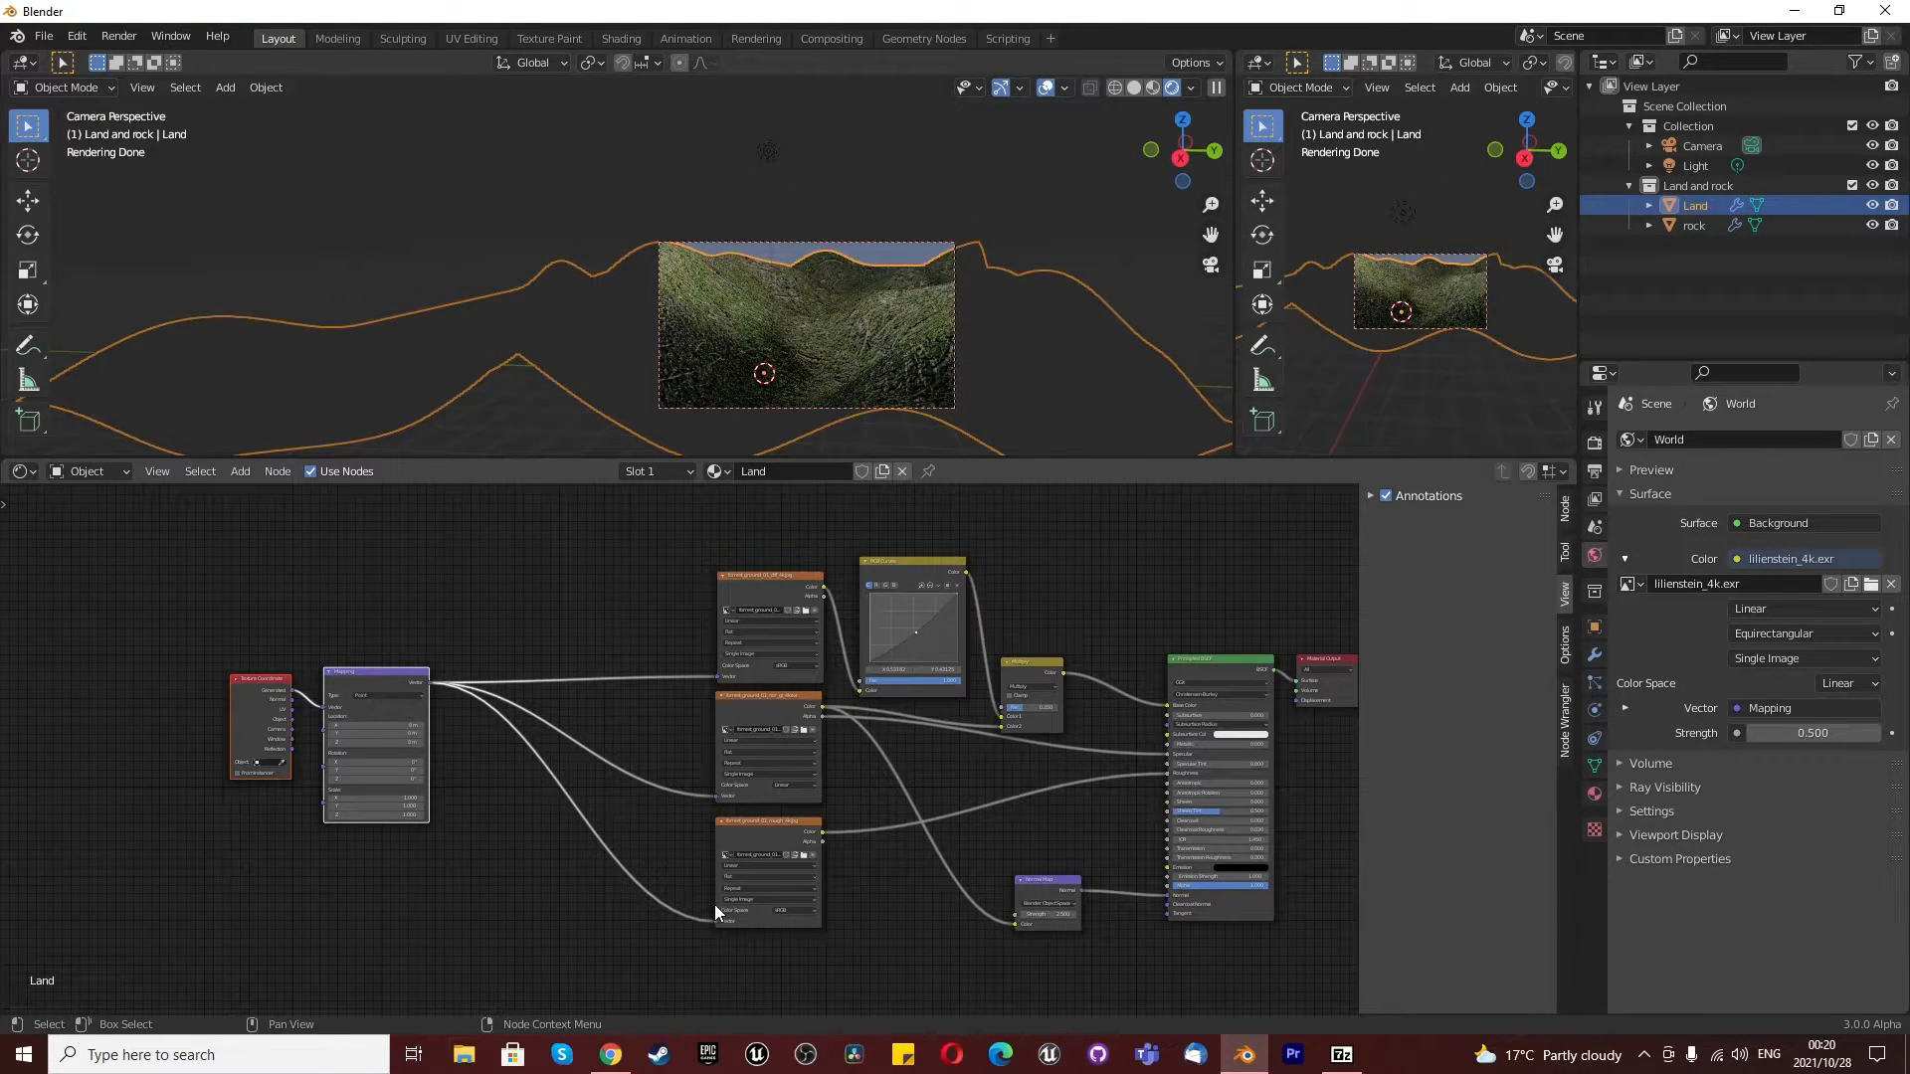
drag(126, 580, 356, 807)
drag(364, 679, 513, 667)
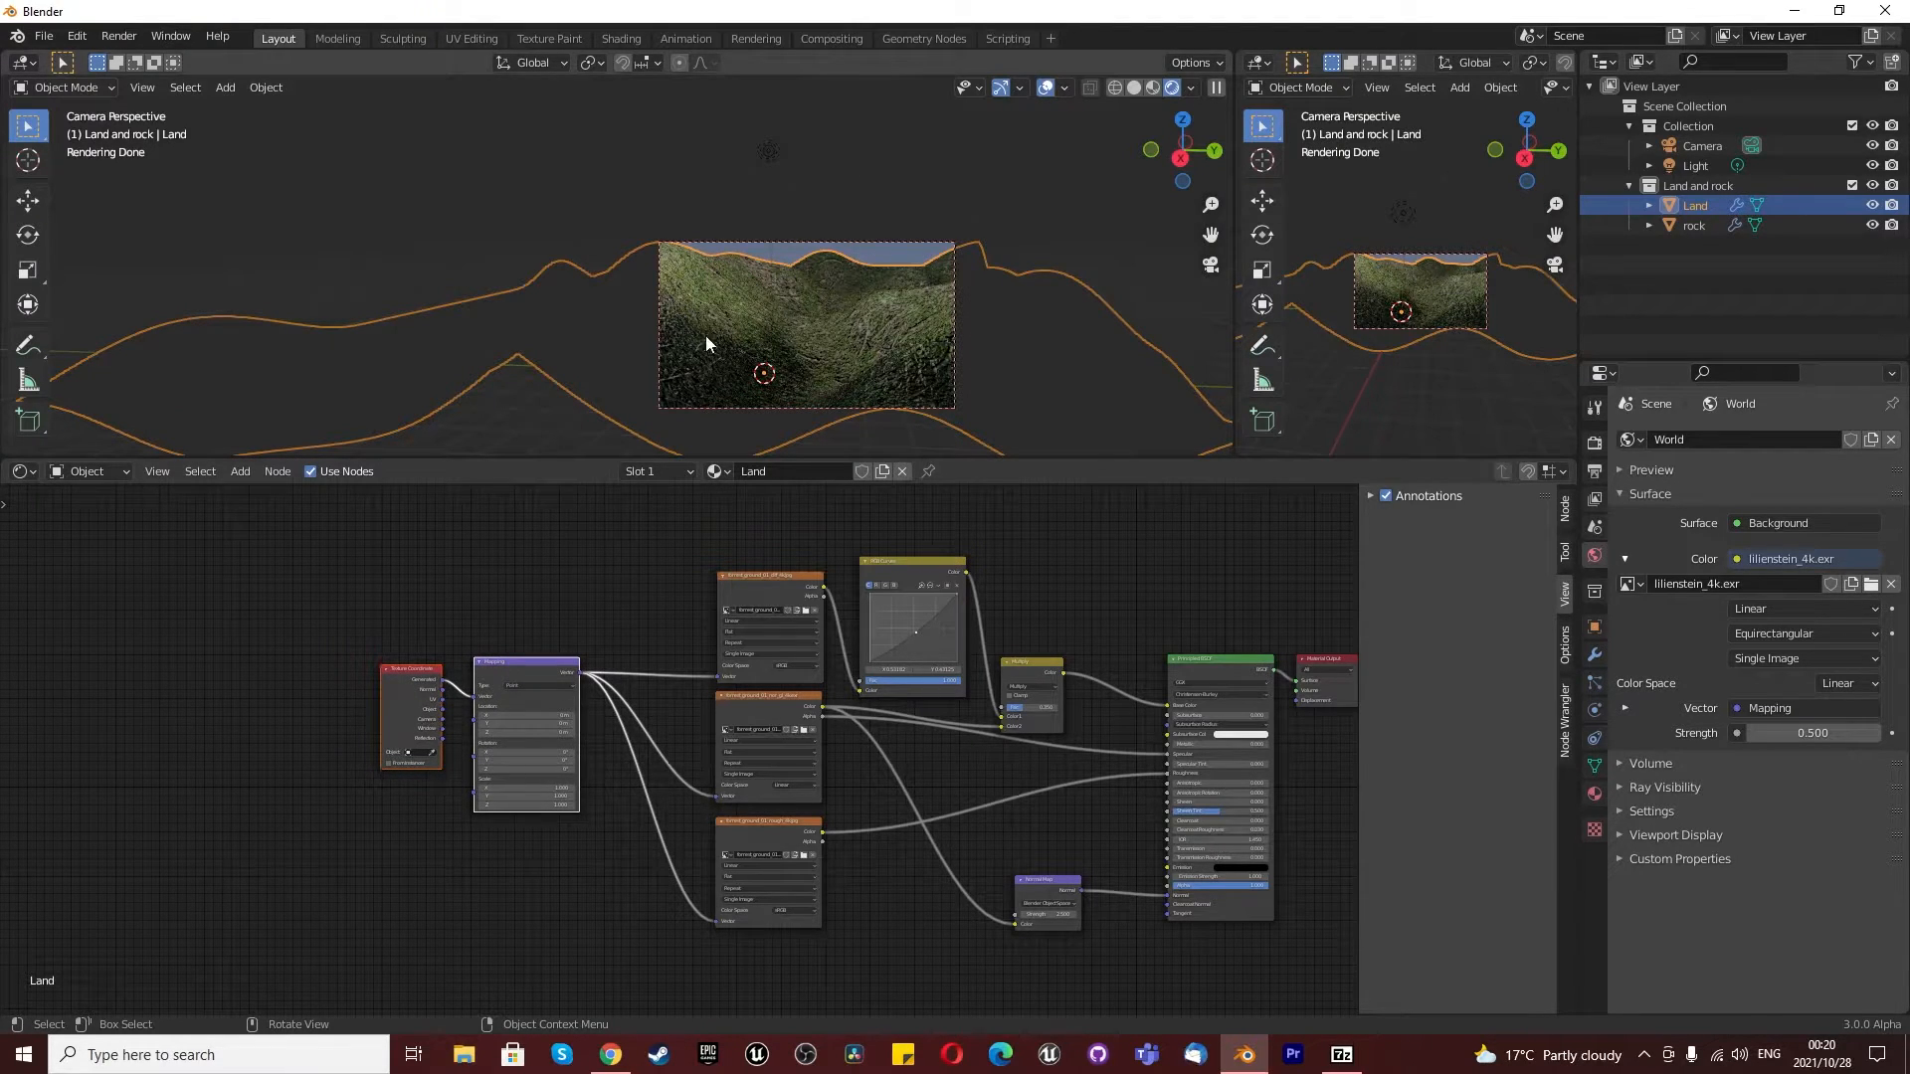
scroll(779, 311, up, 2)
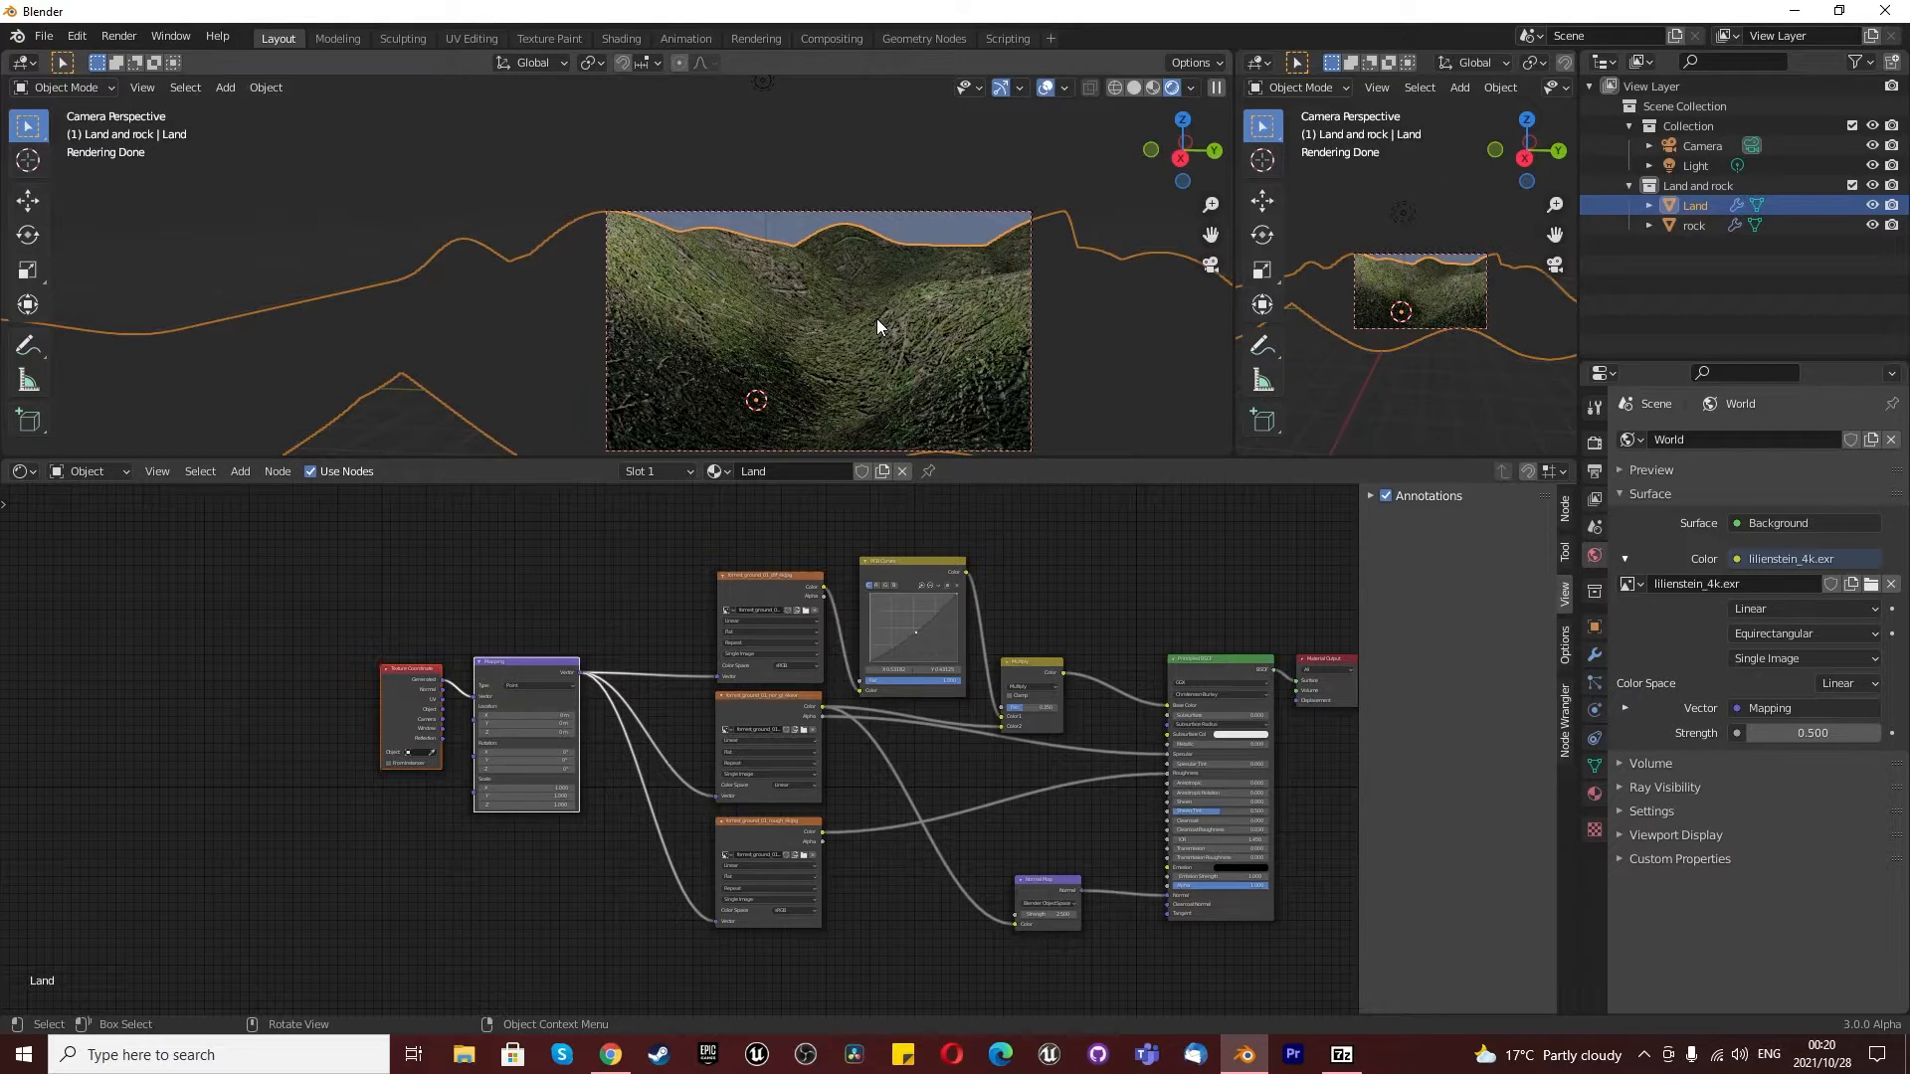
scroll(627, 791, down, 2)
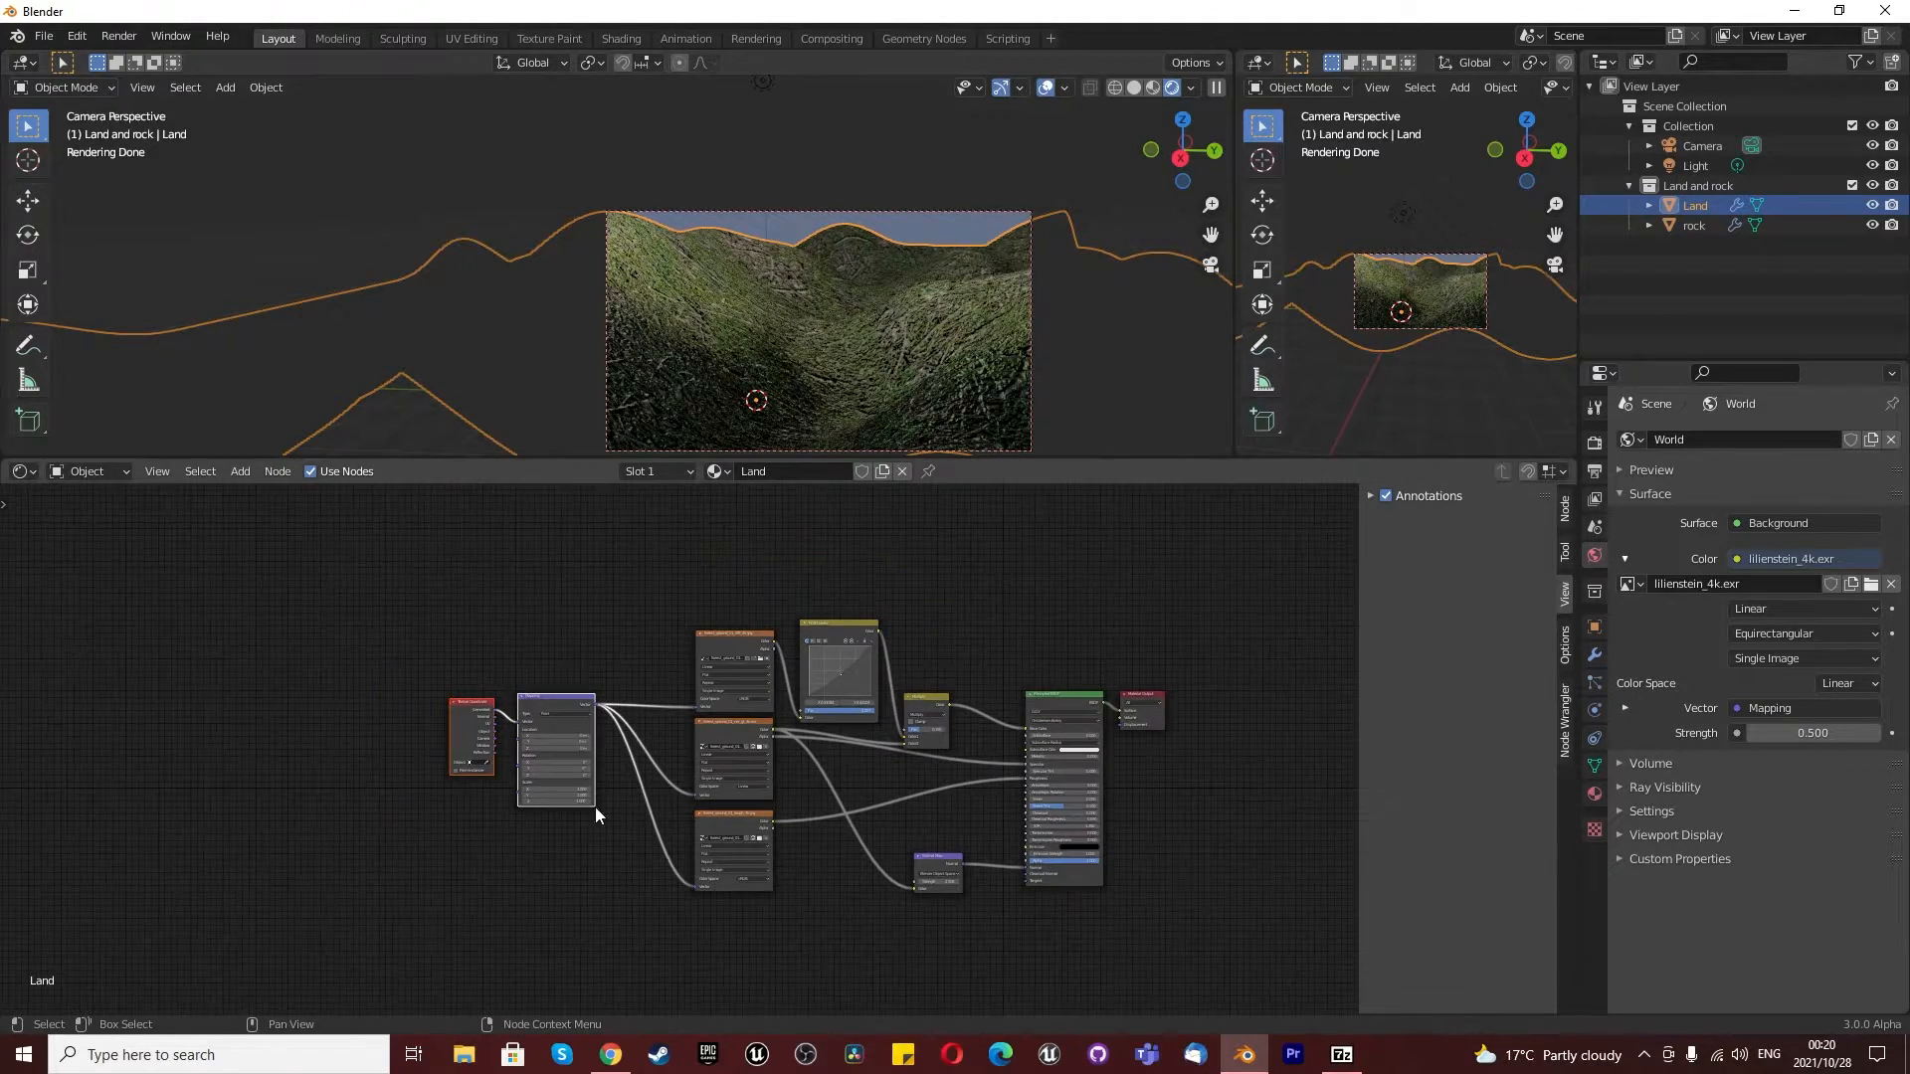
- Copy all Land material nodes except the Principled BSDF and Material Output into the rock material, and compare the two node setups
drag(388, 595, 979, 925)
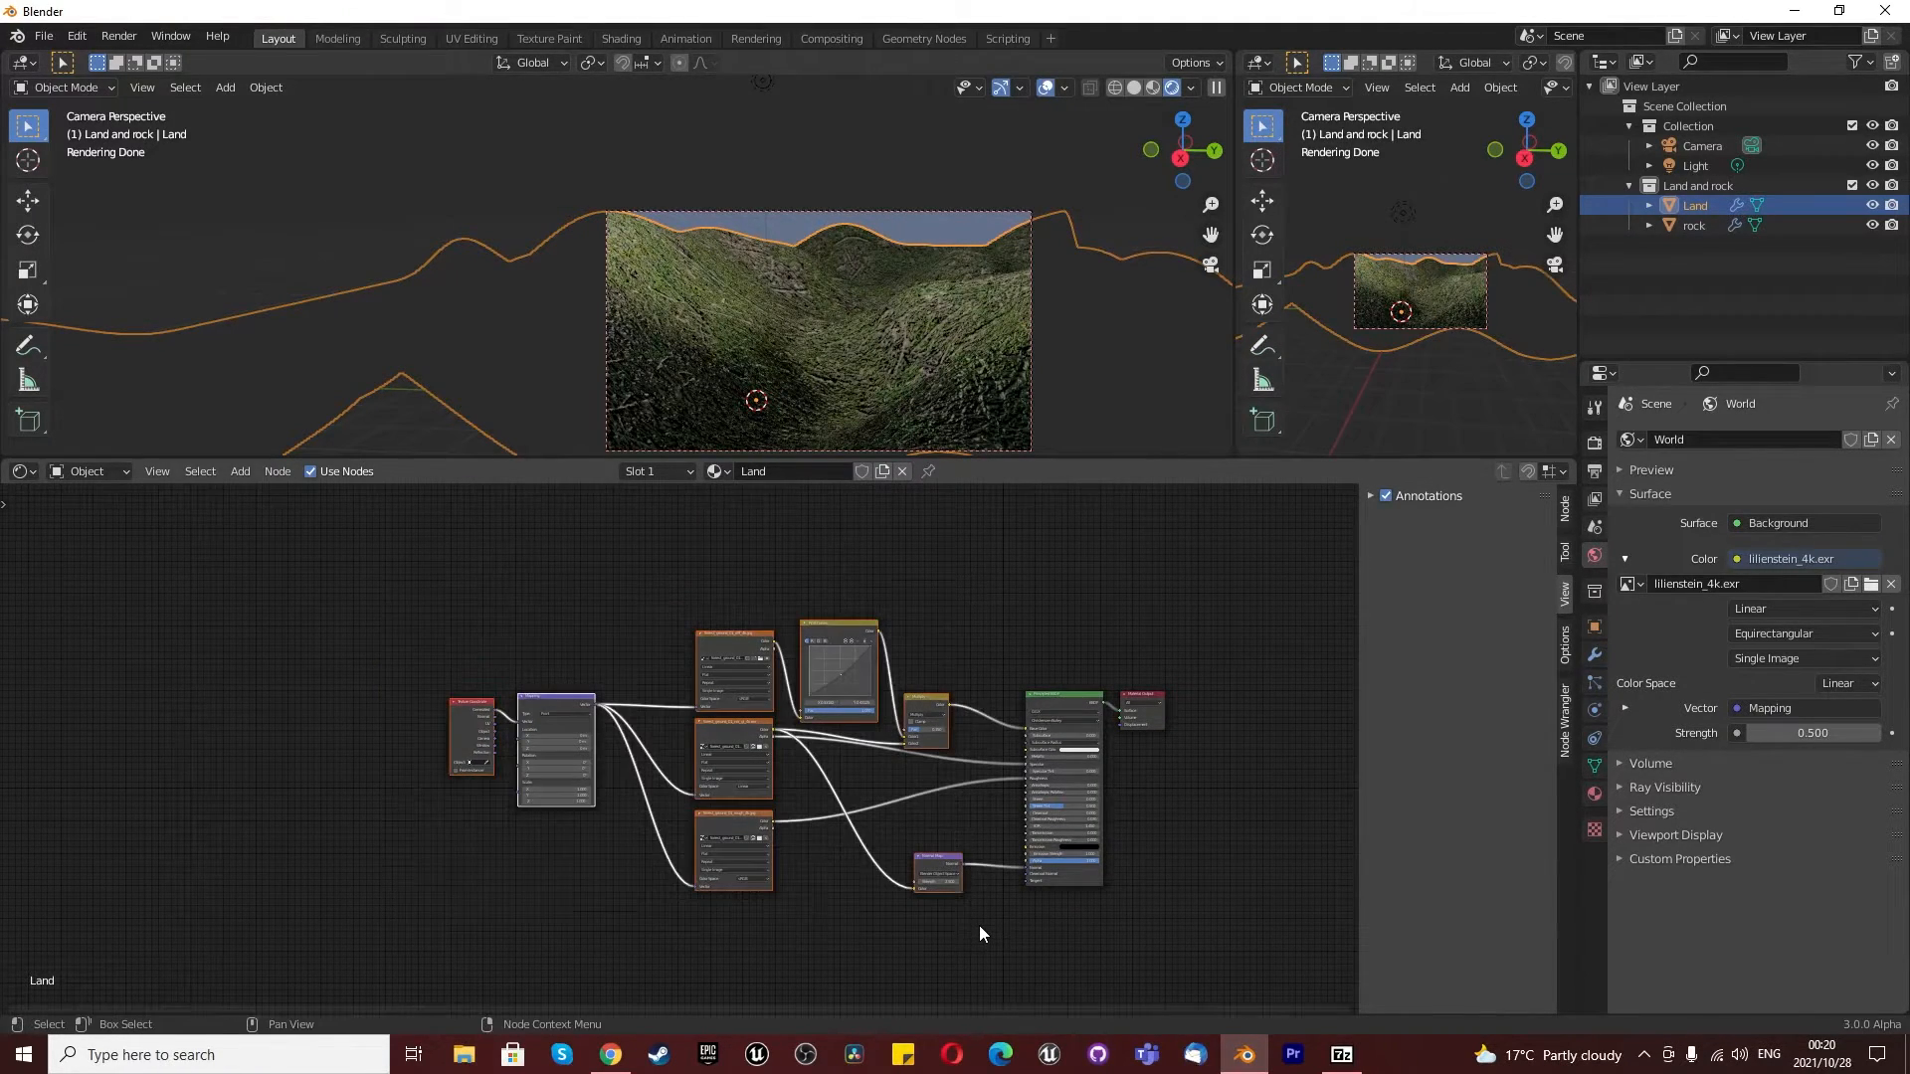
key(ctrl+c)
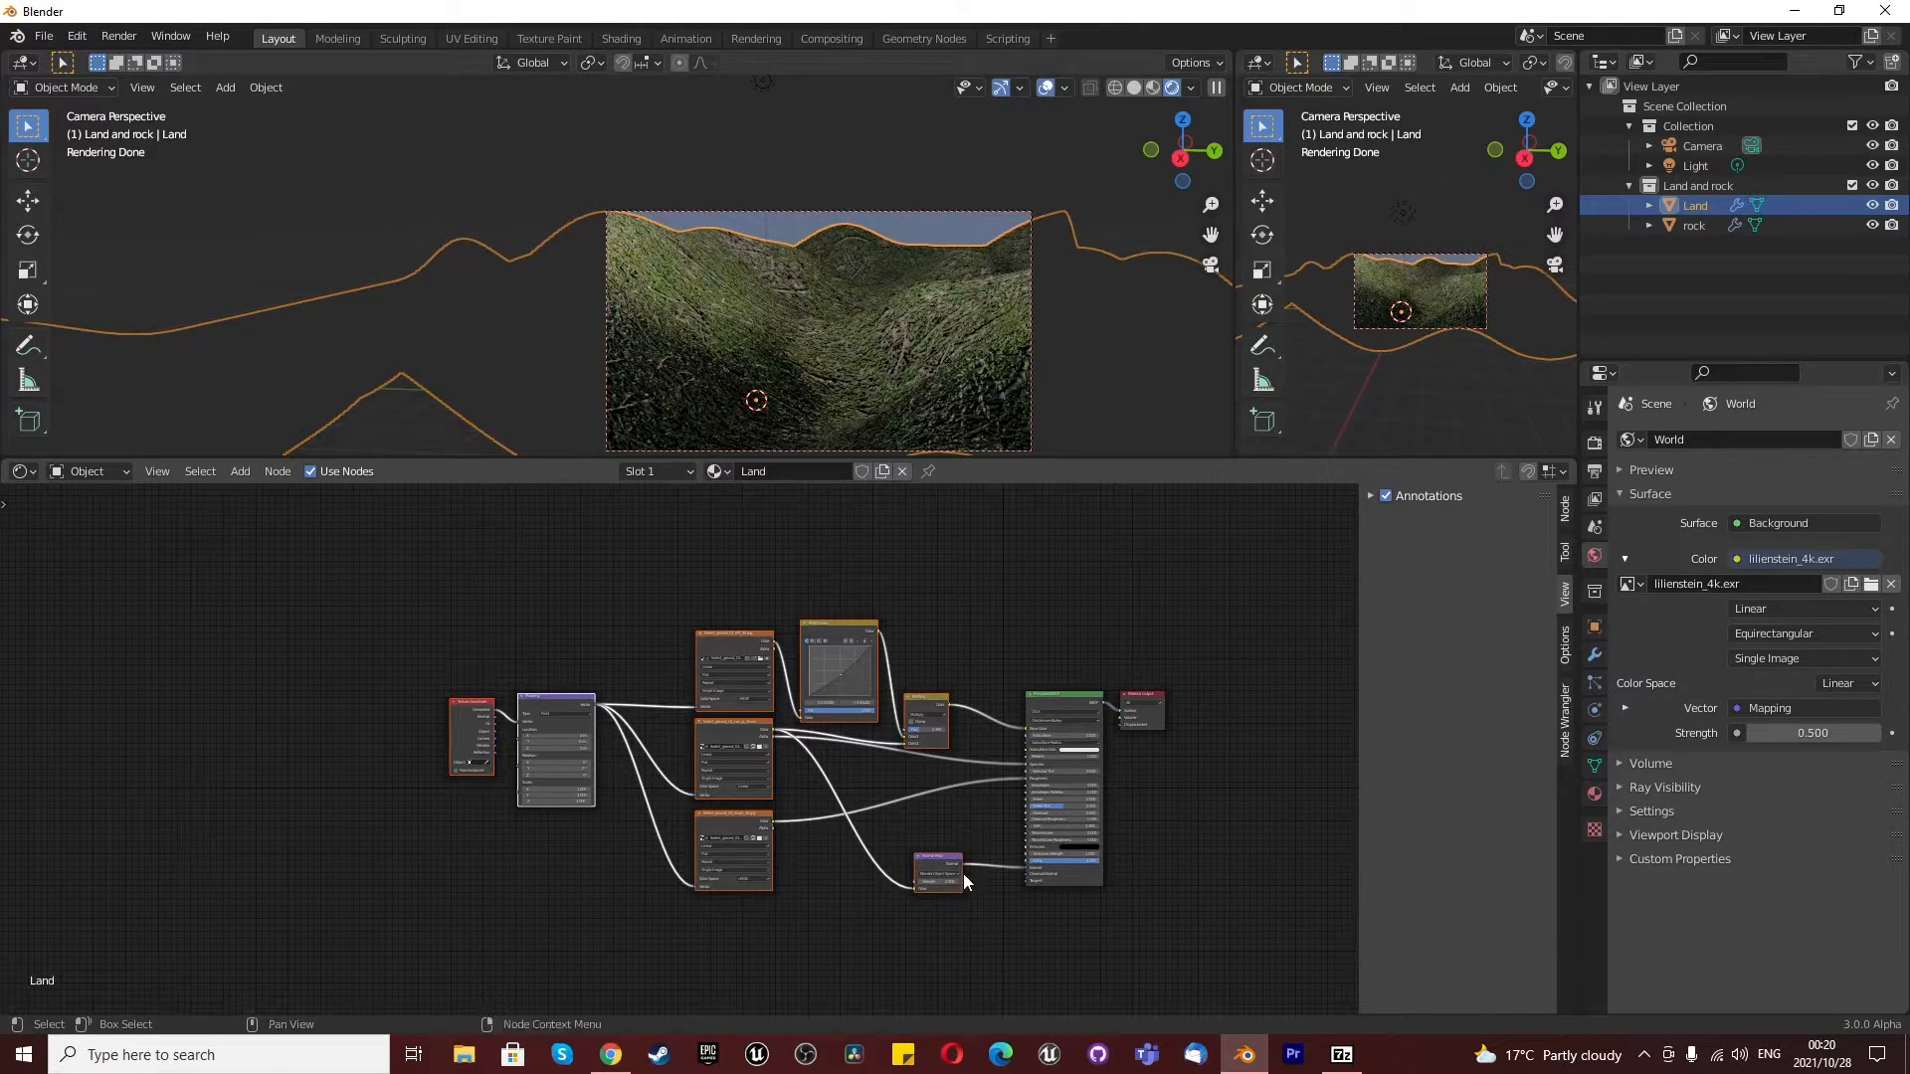
click(1695, 227)
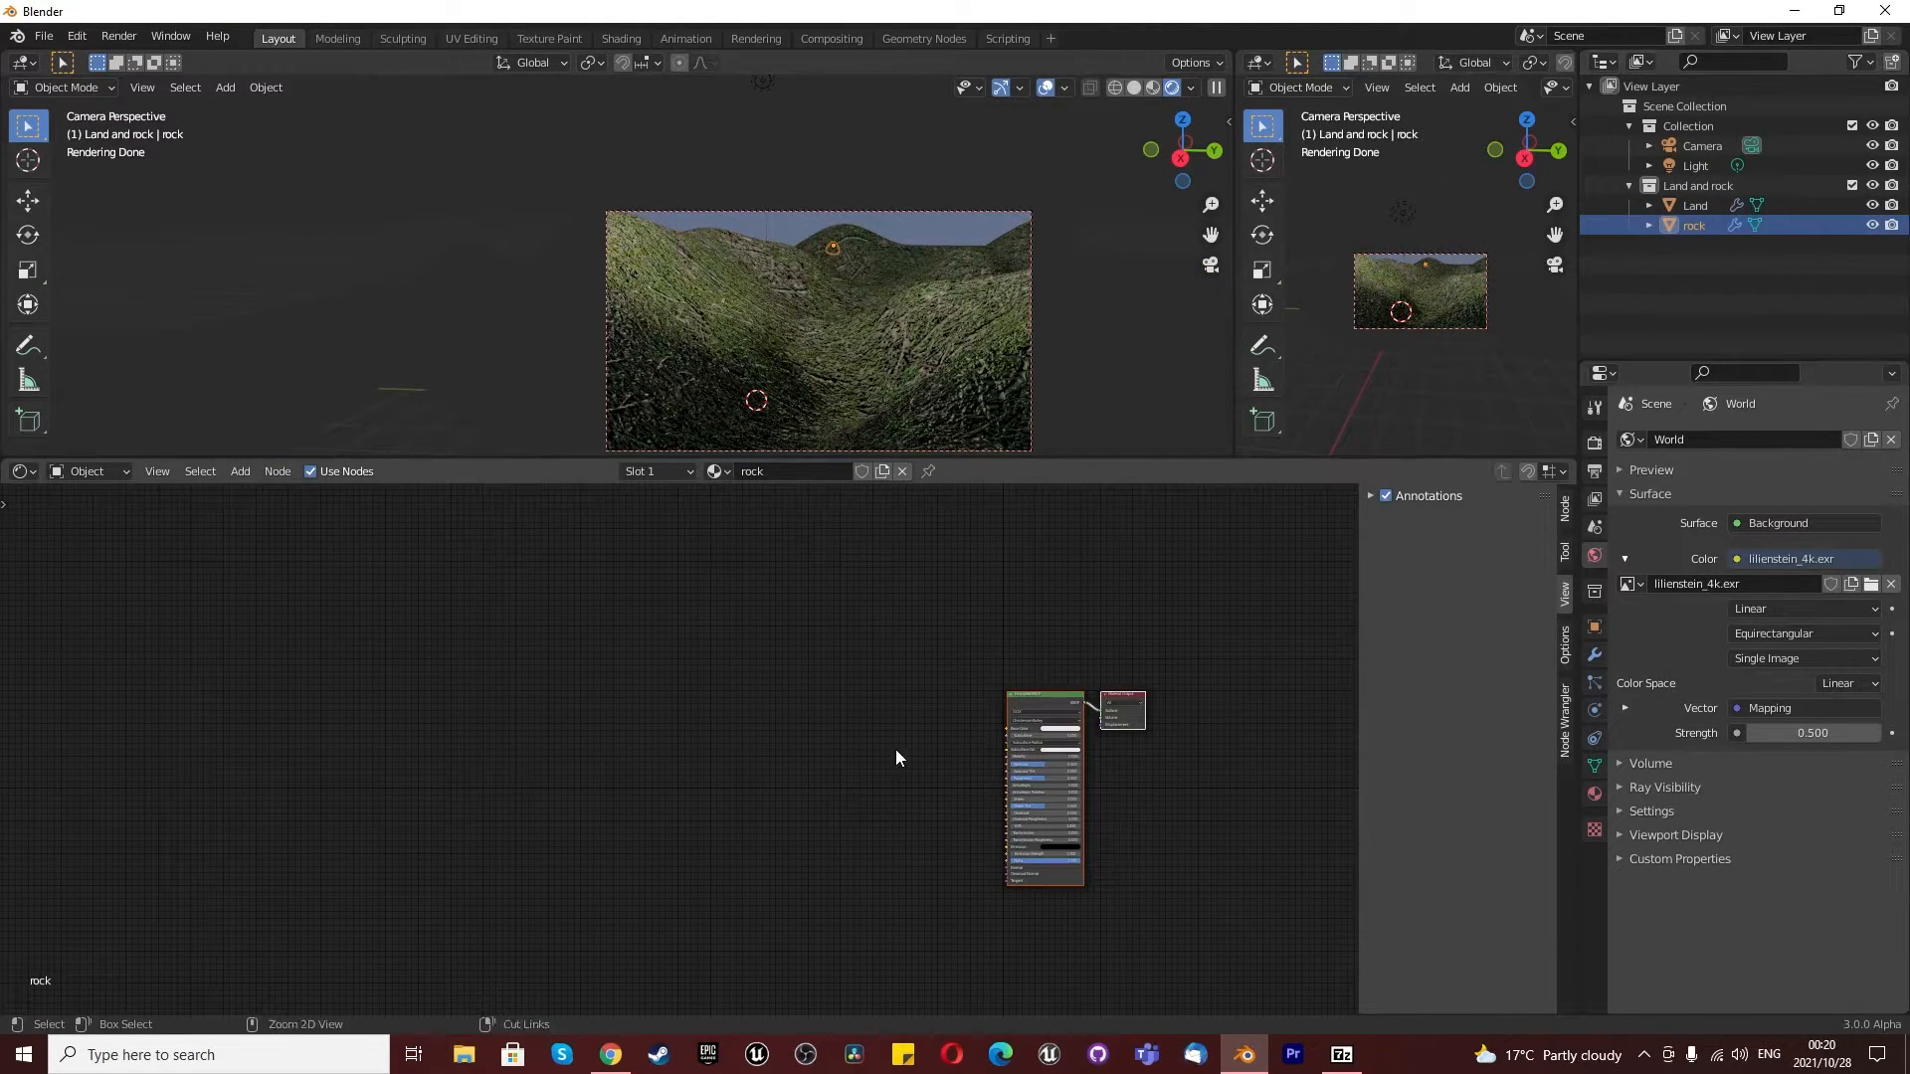
key(ctrl+v)
scroll(955, 776, up, 1)
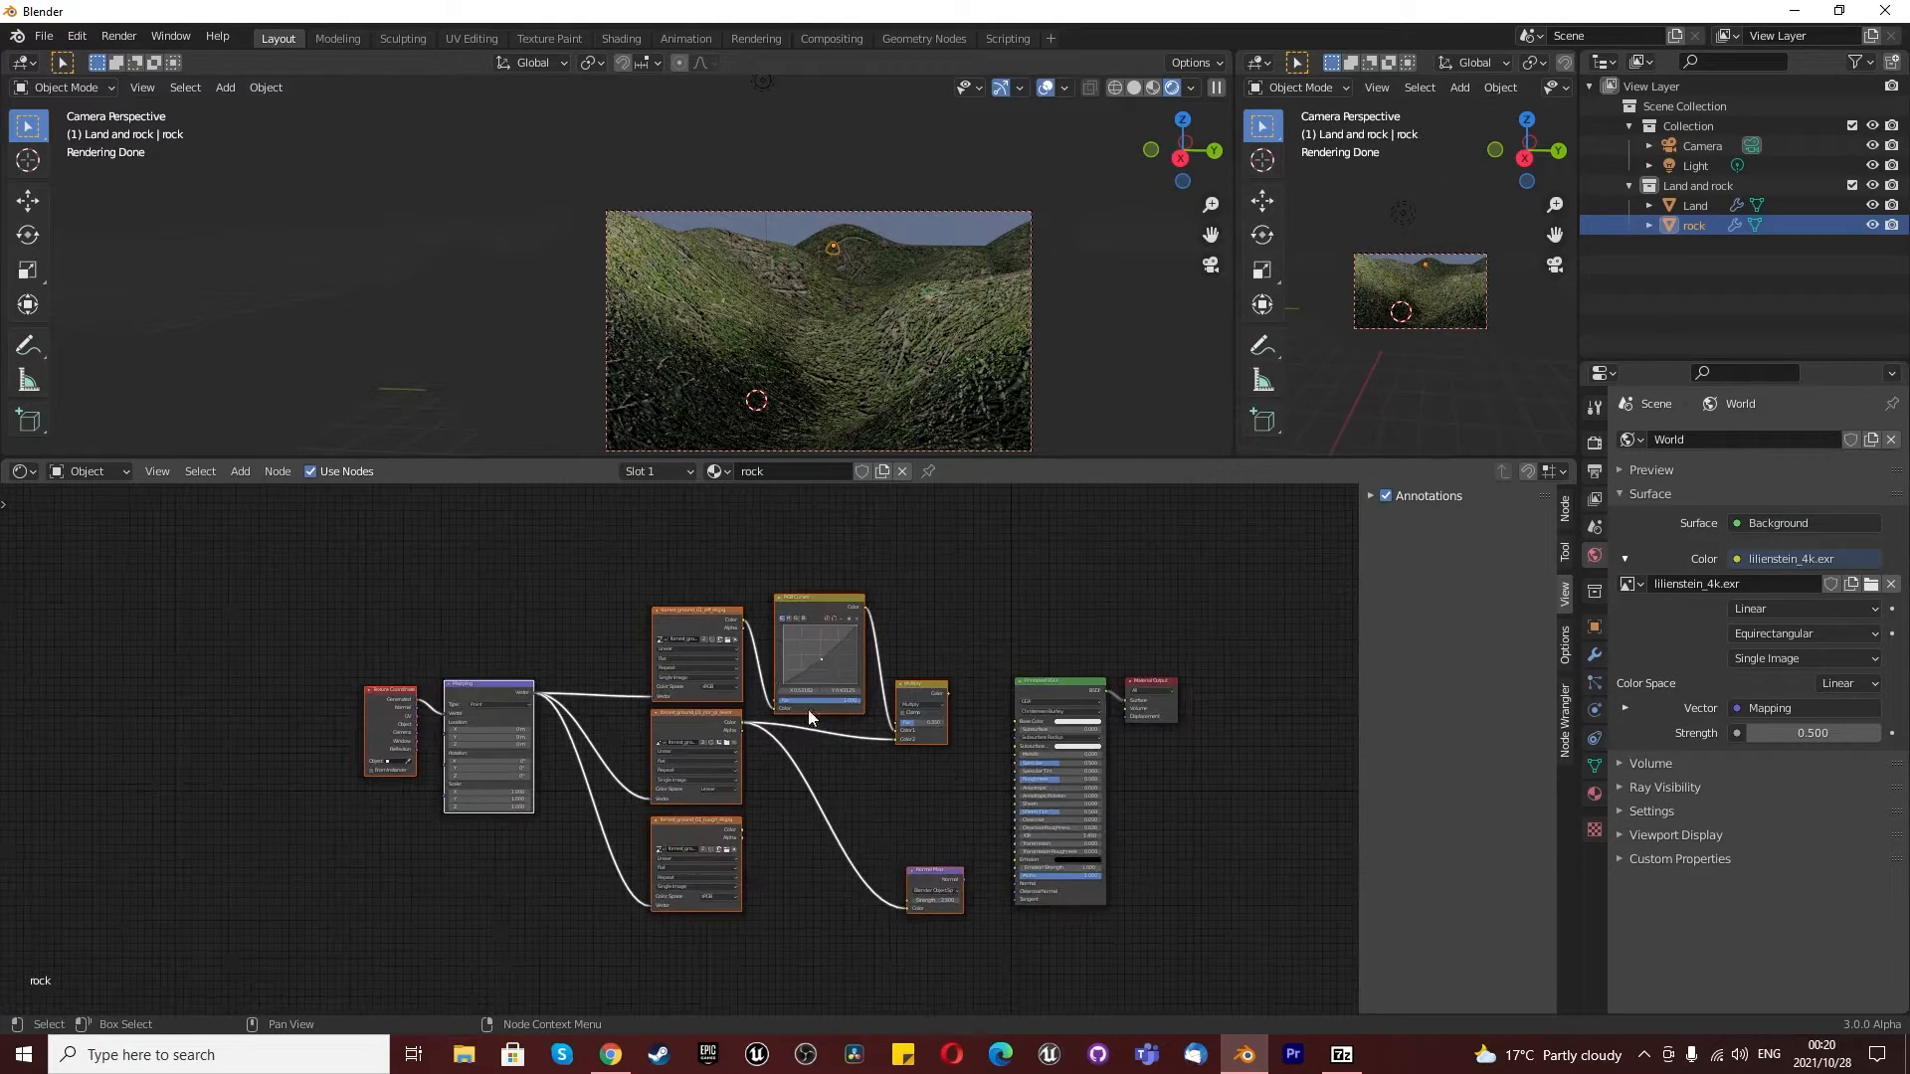
click(1679, 204)
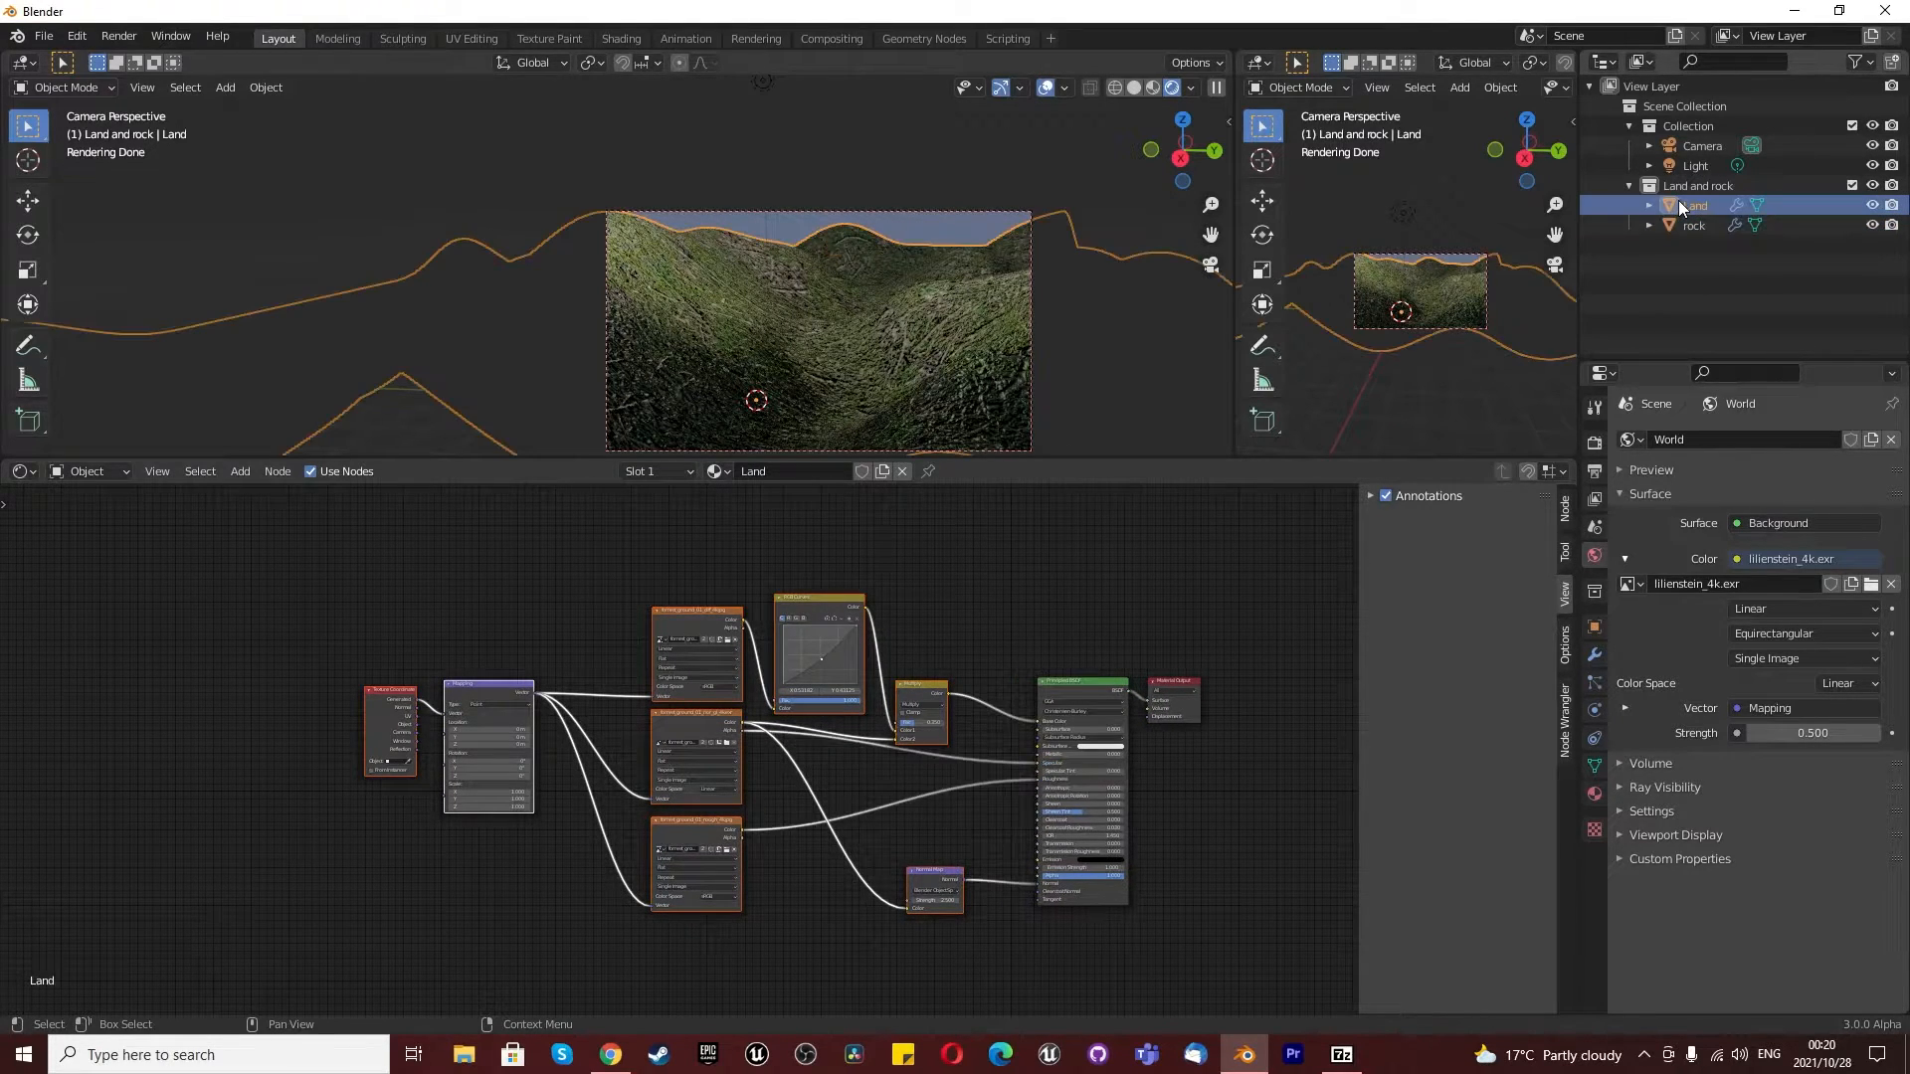
click(1680, 222)
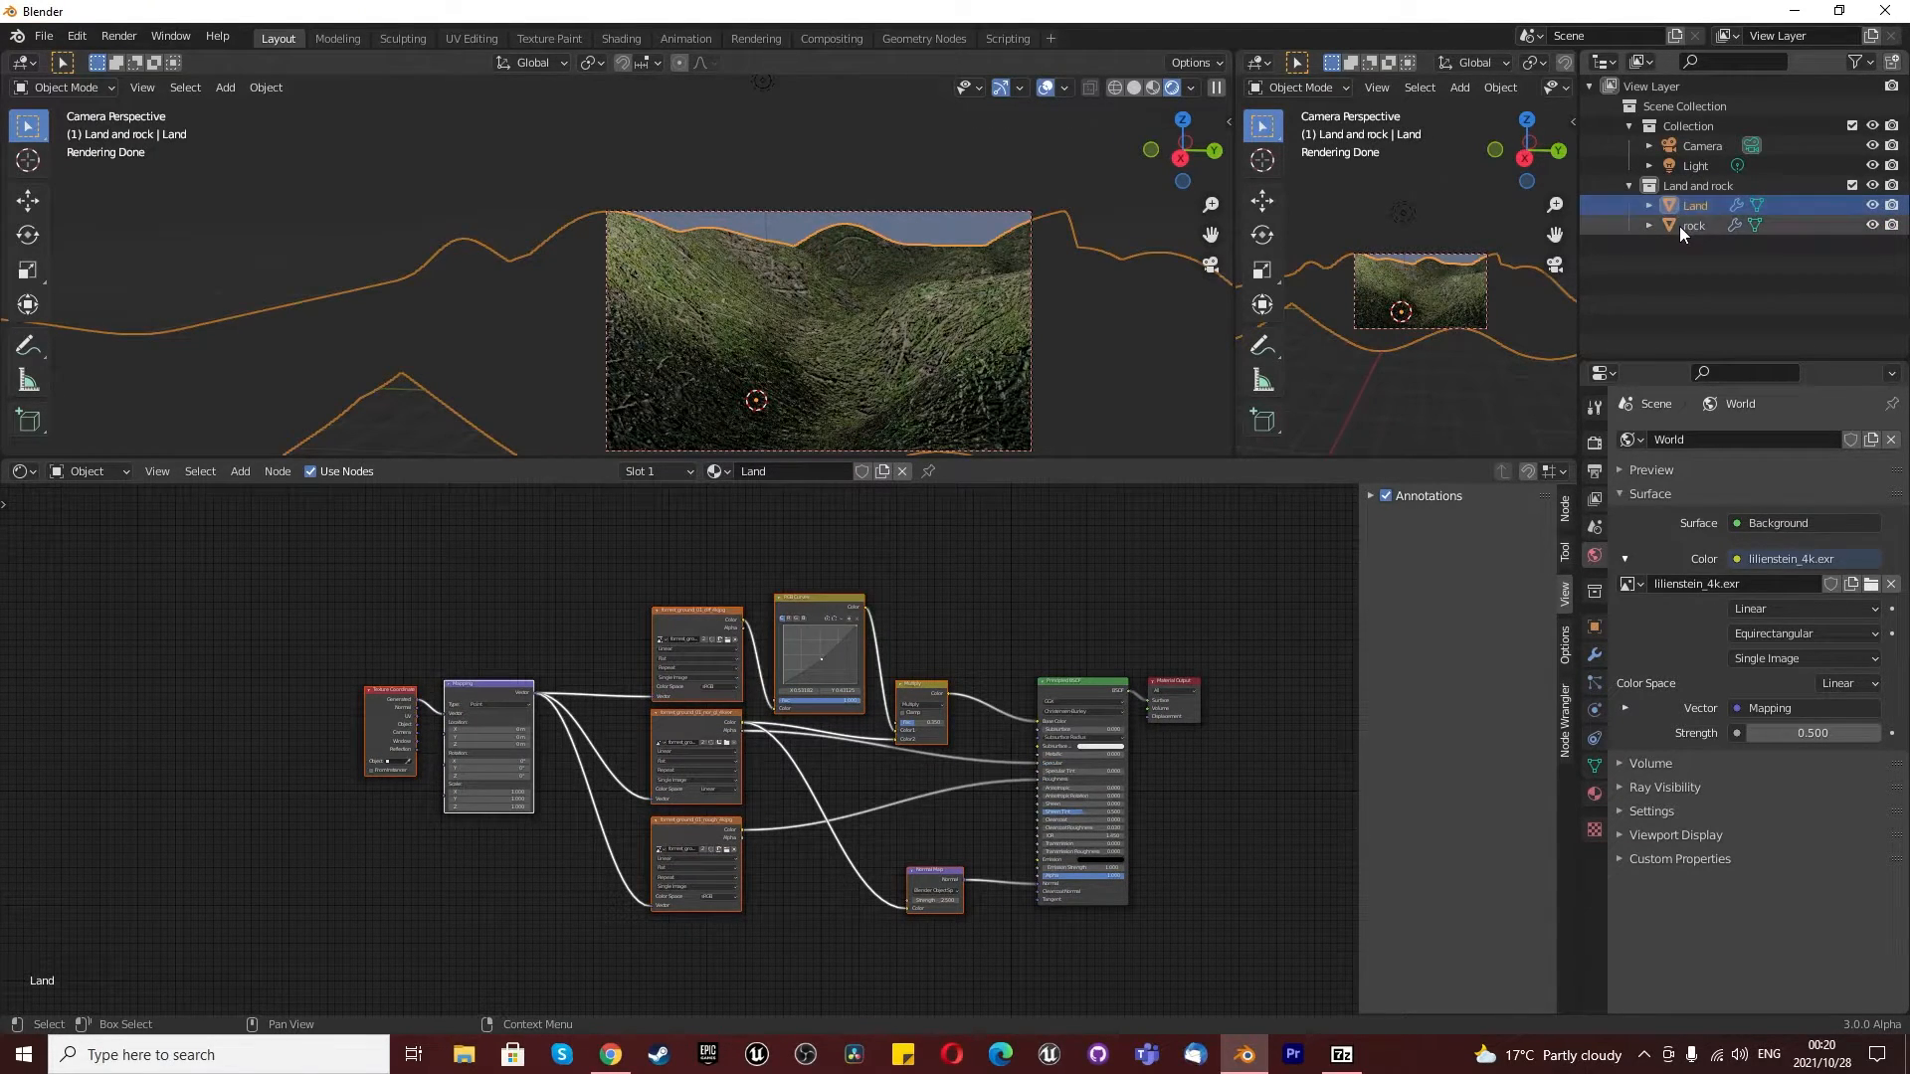
scroll(647, 839, down, 2)
scroll(577, 827, up, 3)
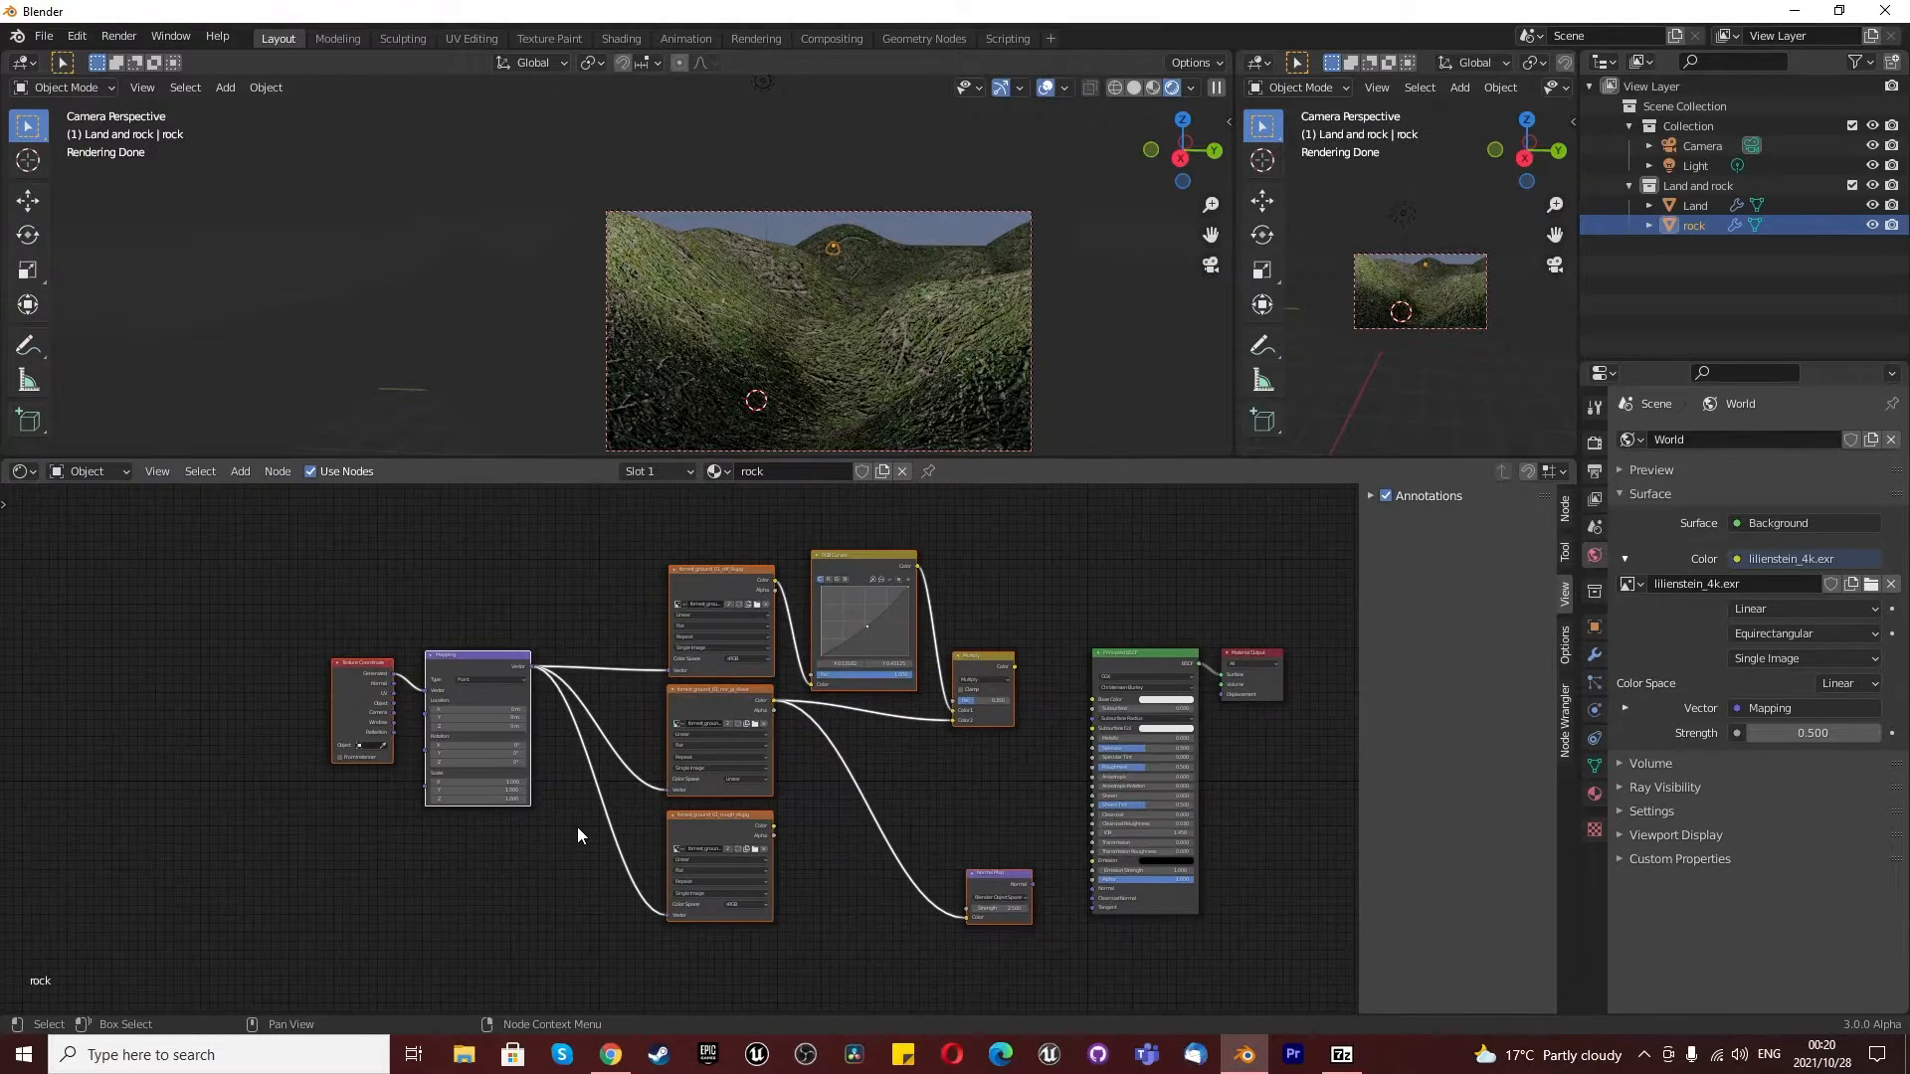
scroll(677, 651, up, 1)
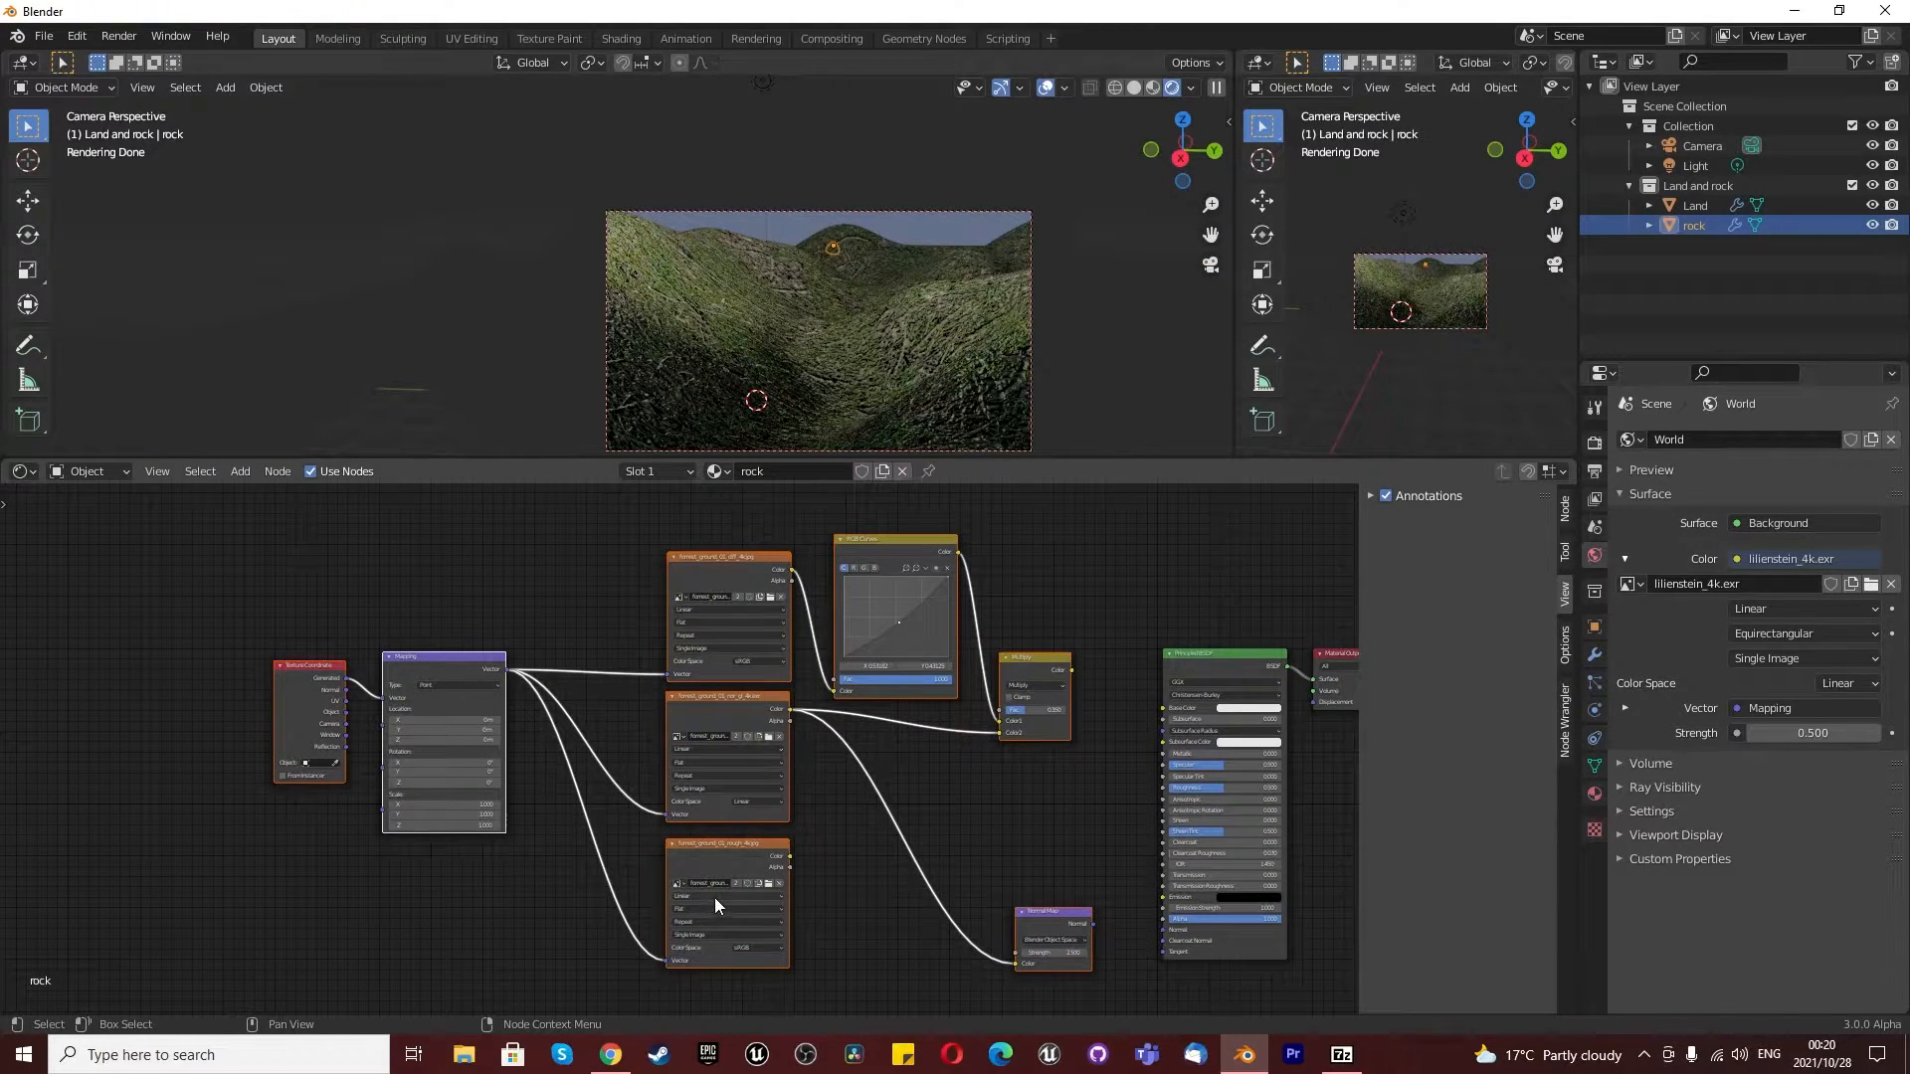
- Switch to File Explorer, open the textures folder inside the ground folder, and move its window so all files show
click(463, 1062)
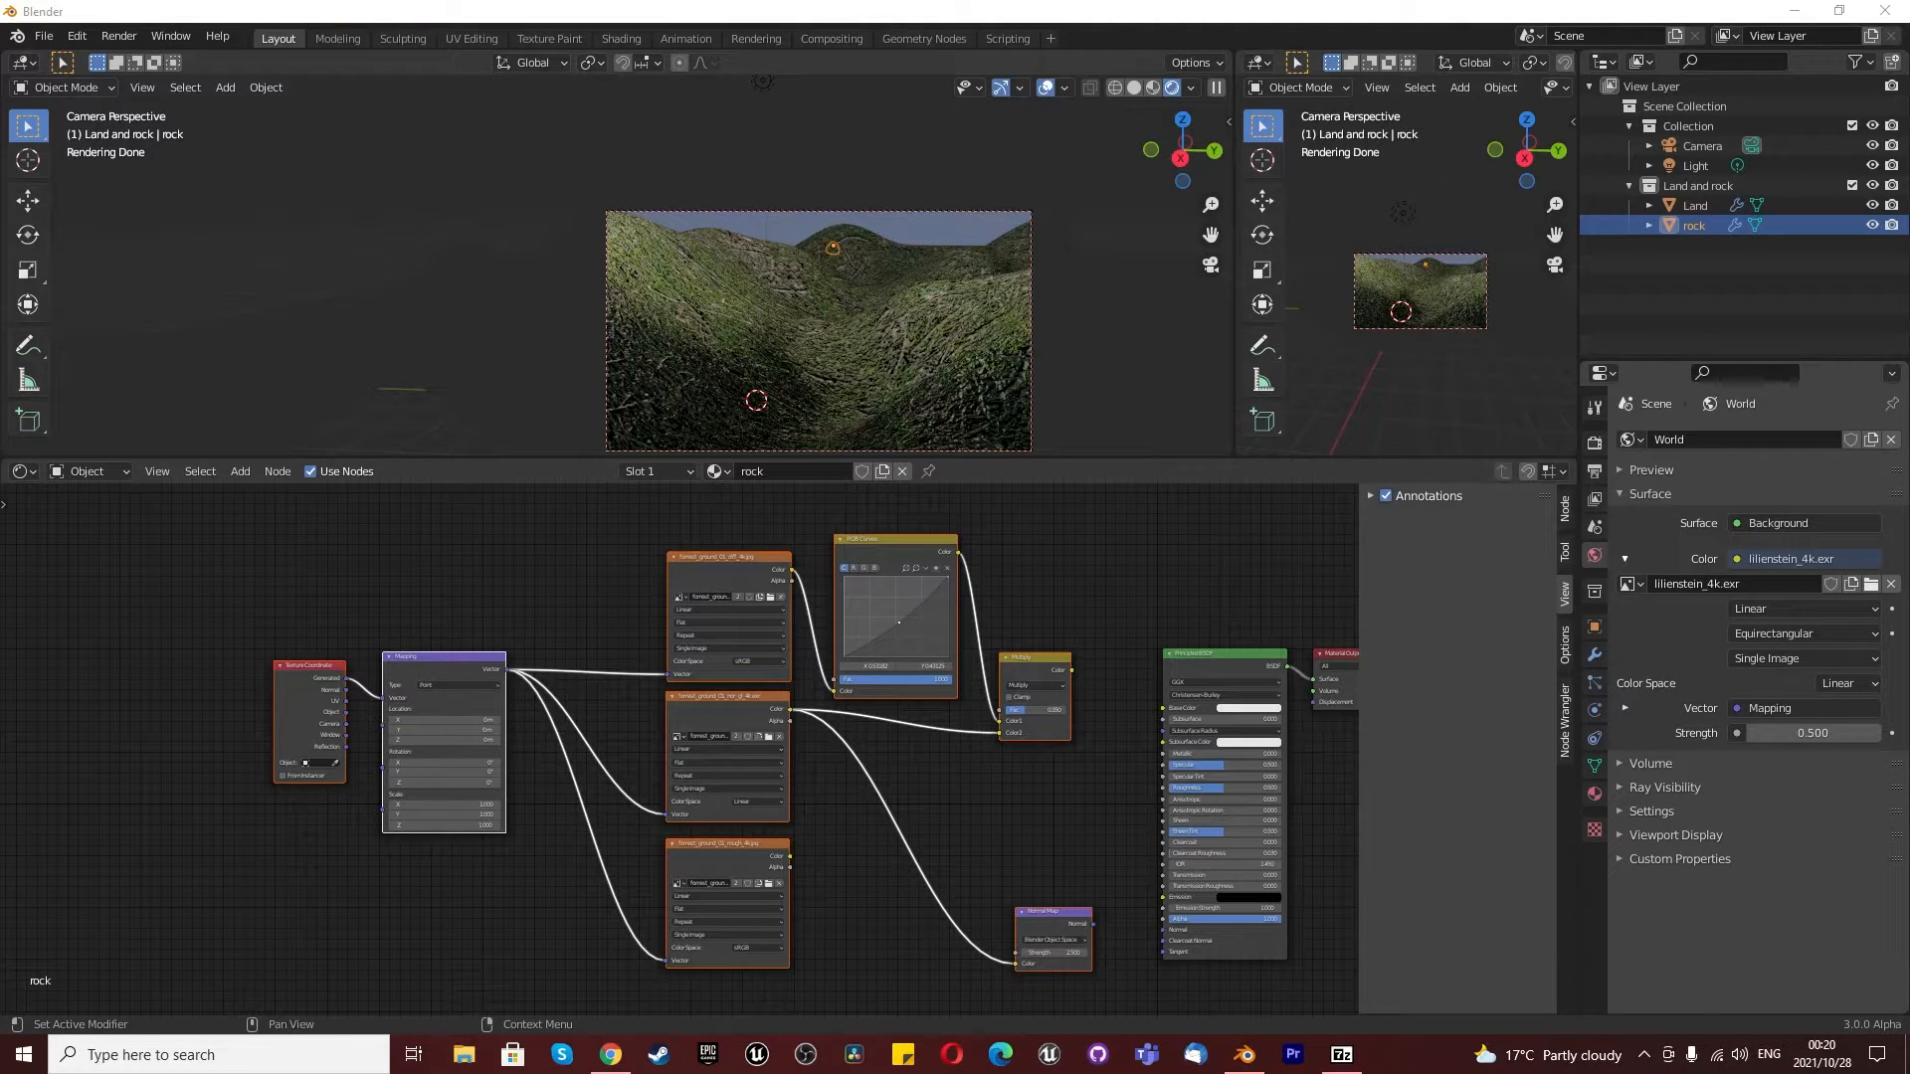
drag(1909, 318, 1290, 239)
double_click(1229, 451)
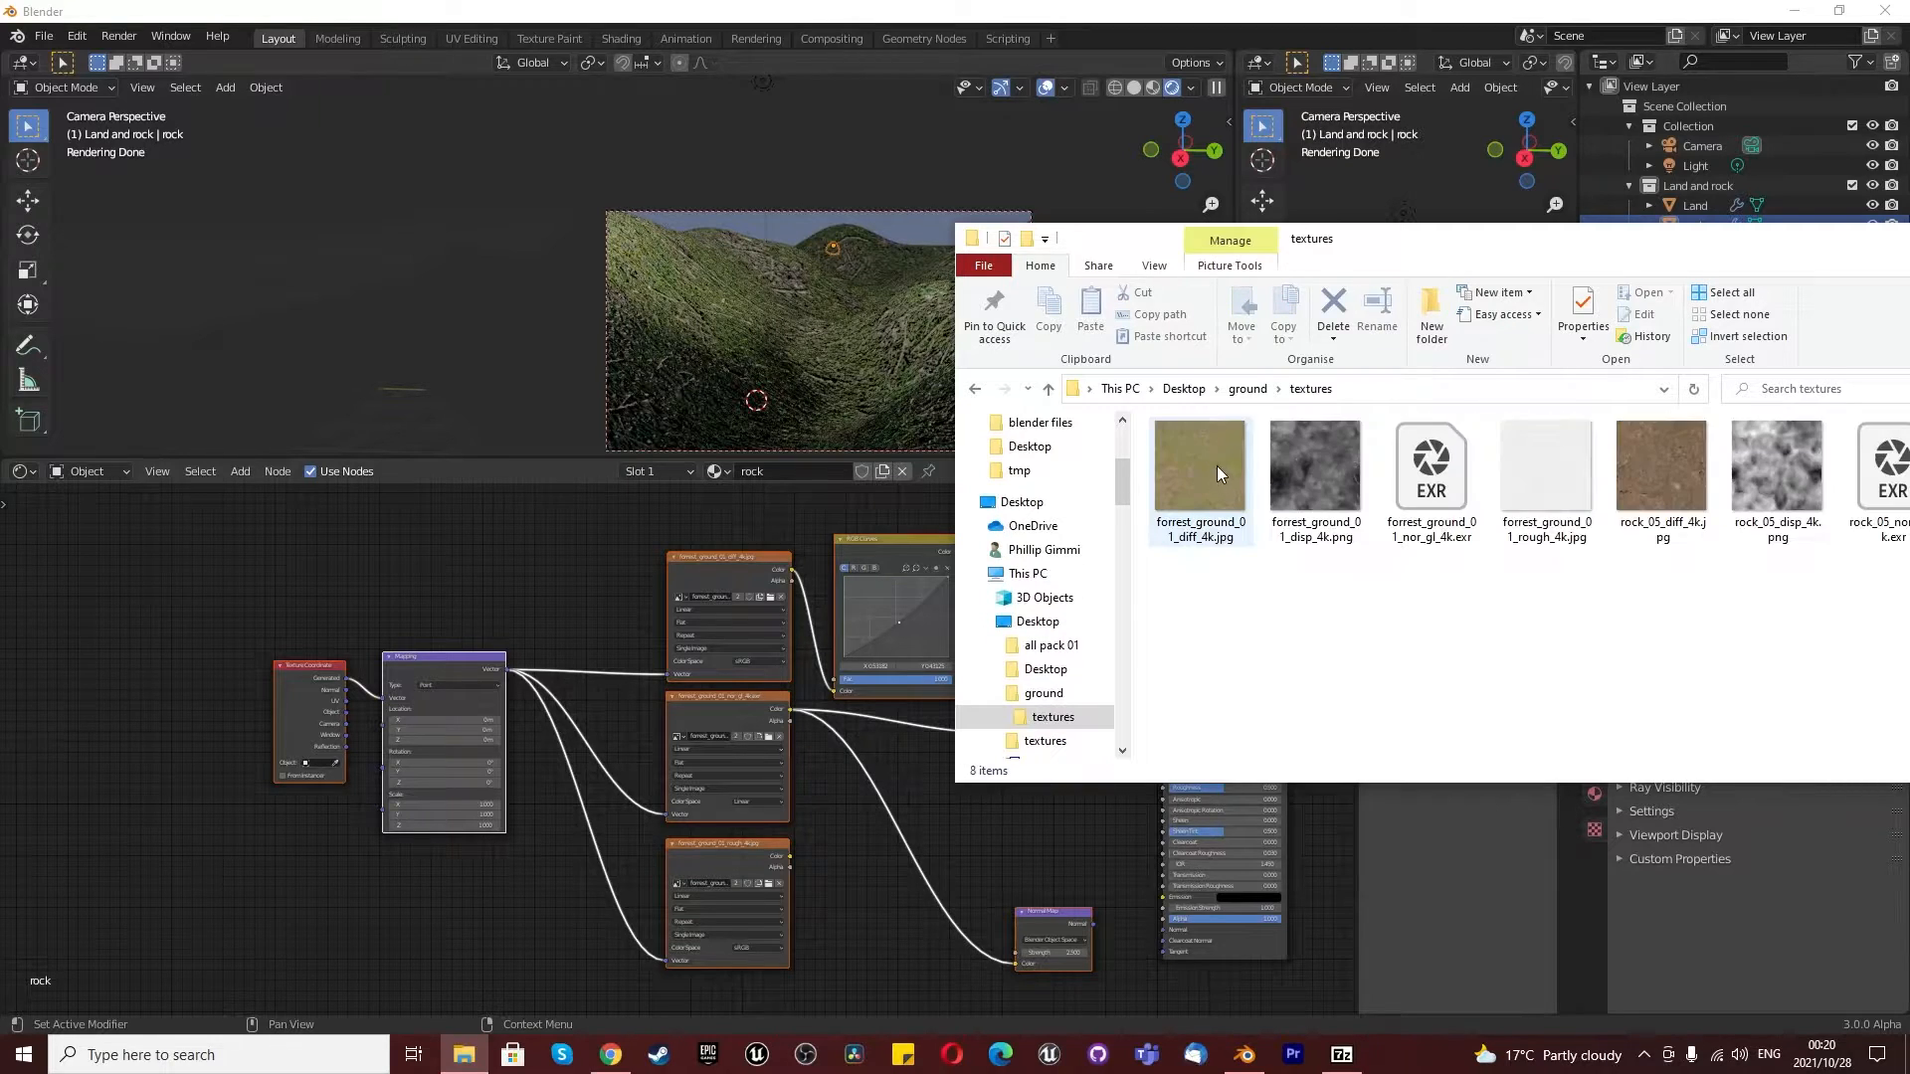
drag(1412, 239, 683, 187)
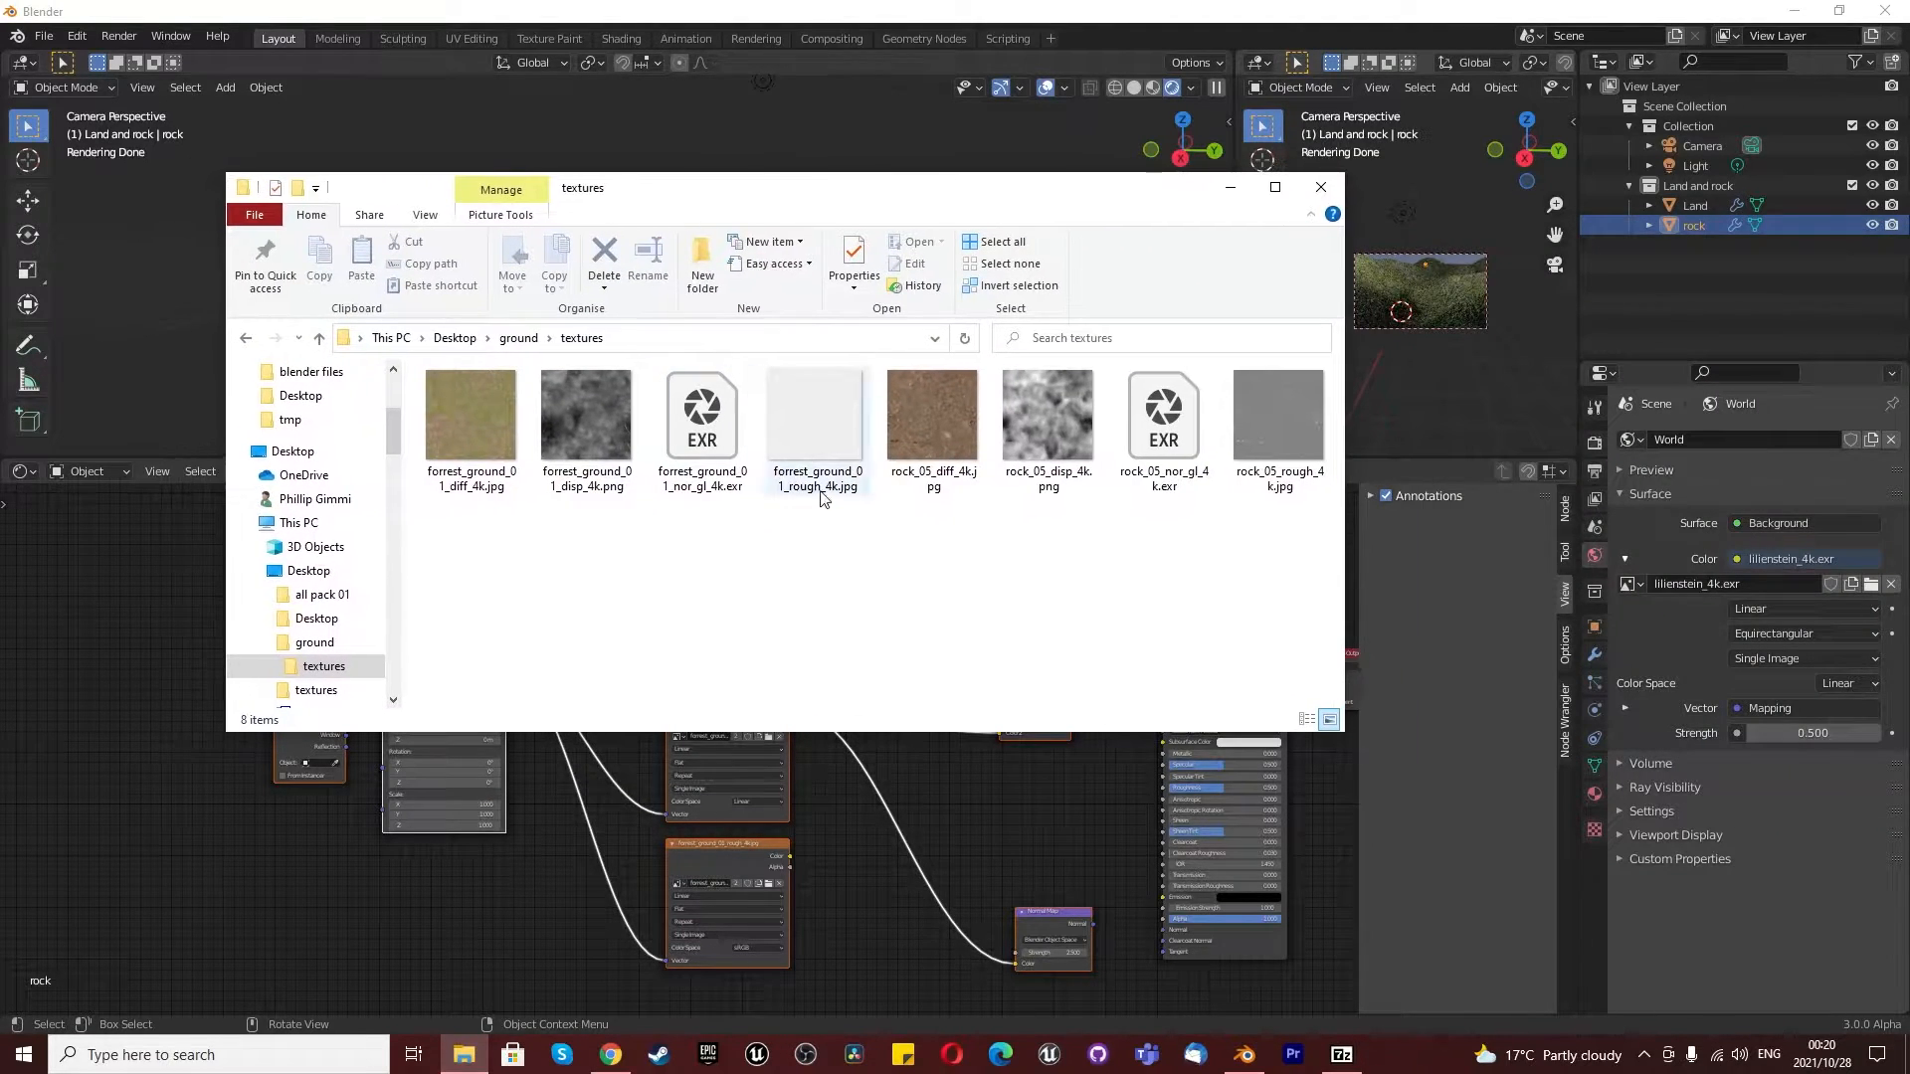
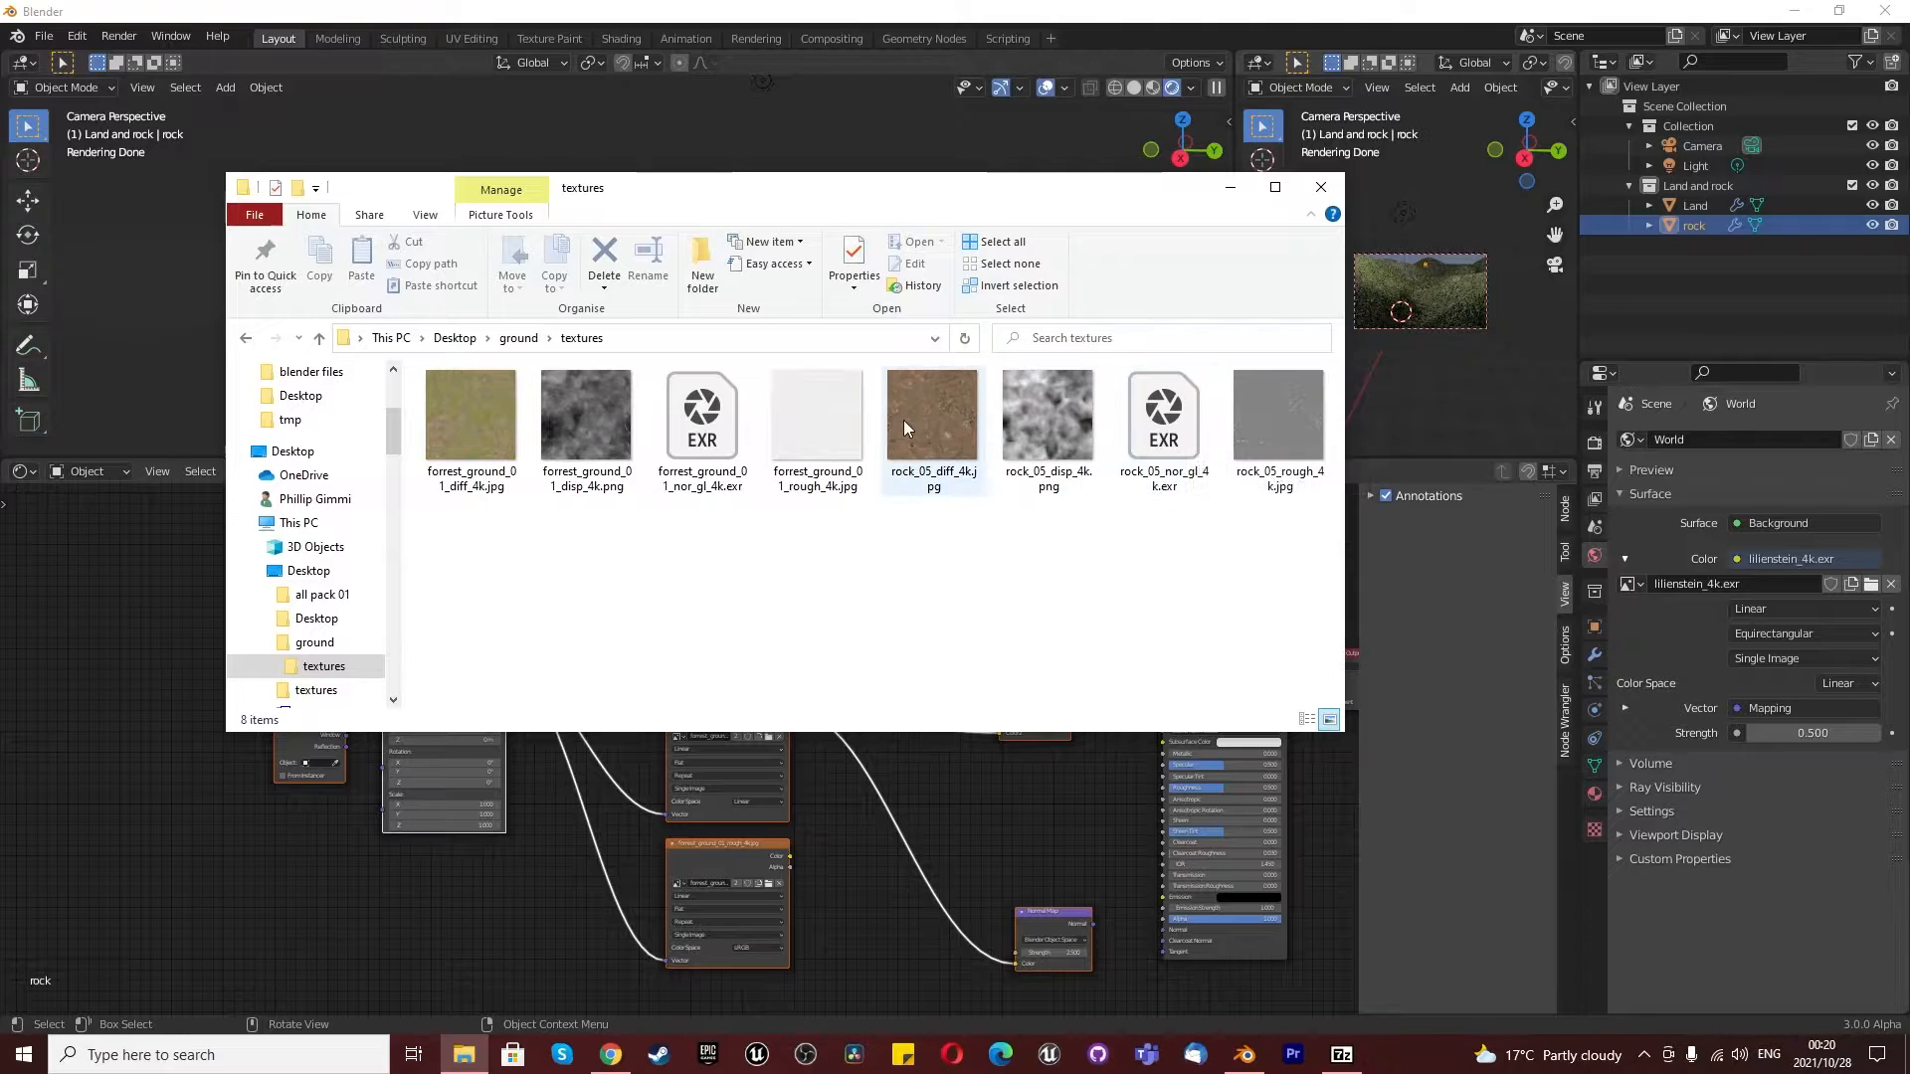
- Import rock_05_diff_4k.jpg, rock_05_nor_gl_4k.exr and rock_05_rough_4k.jpg into the rock material as image textures, and return to Blender
drag(941, 414, 197, 873)
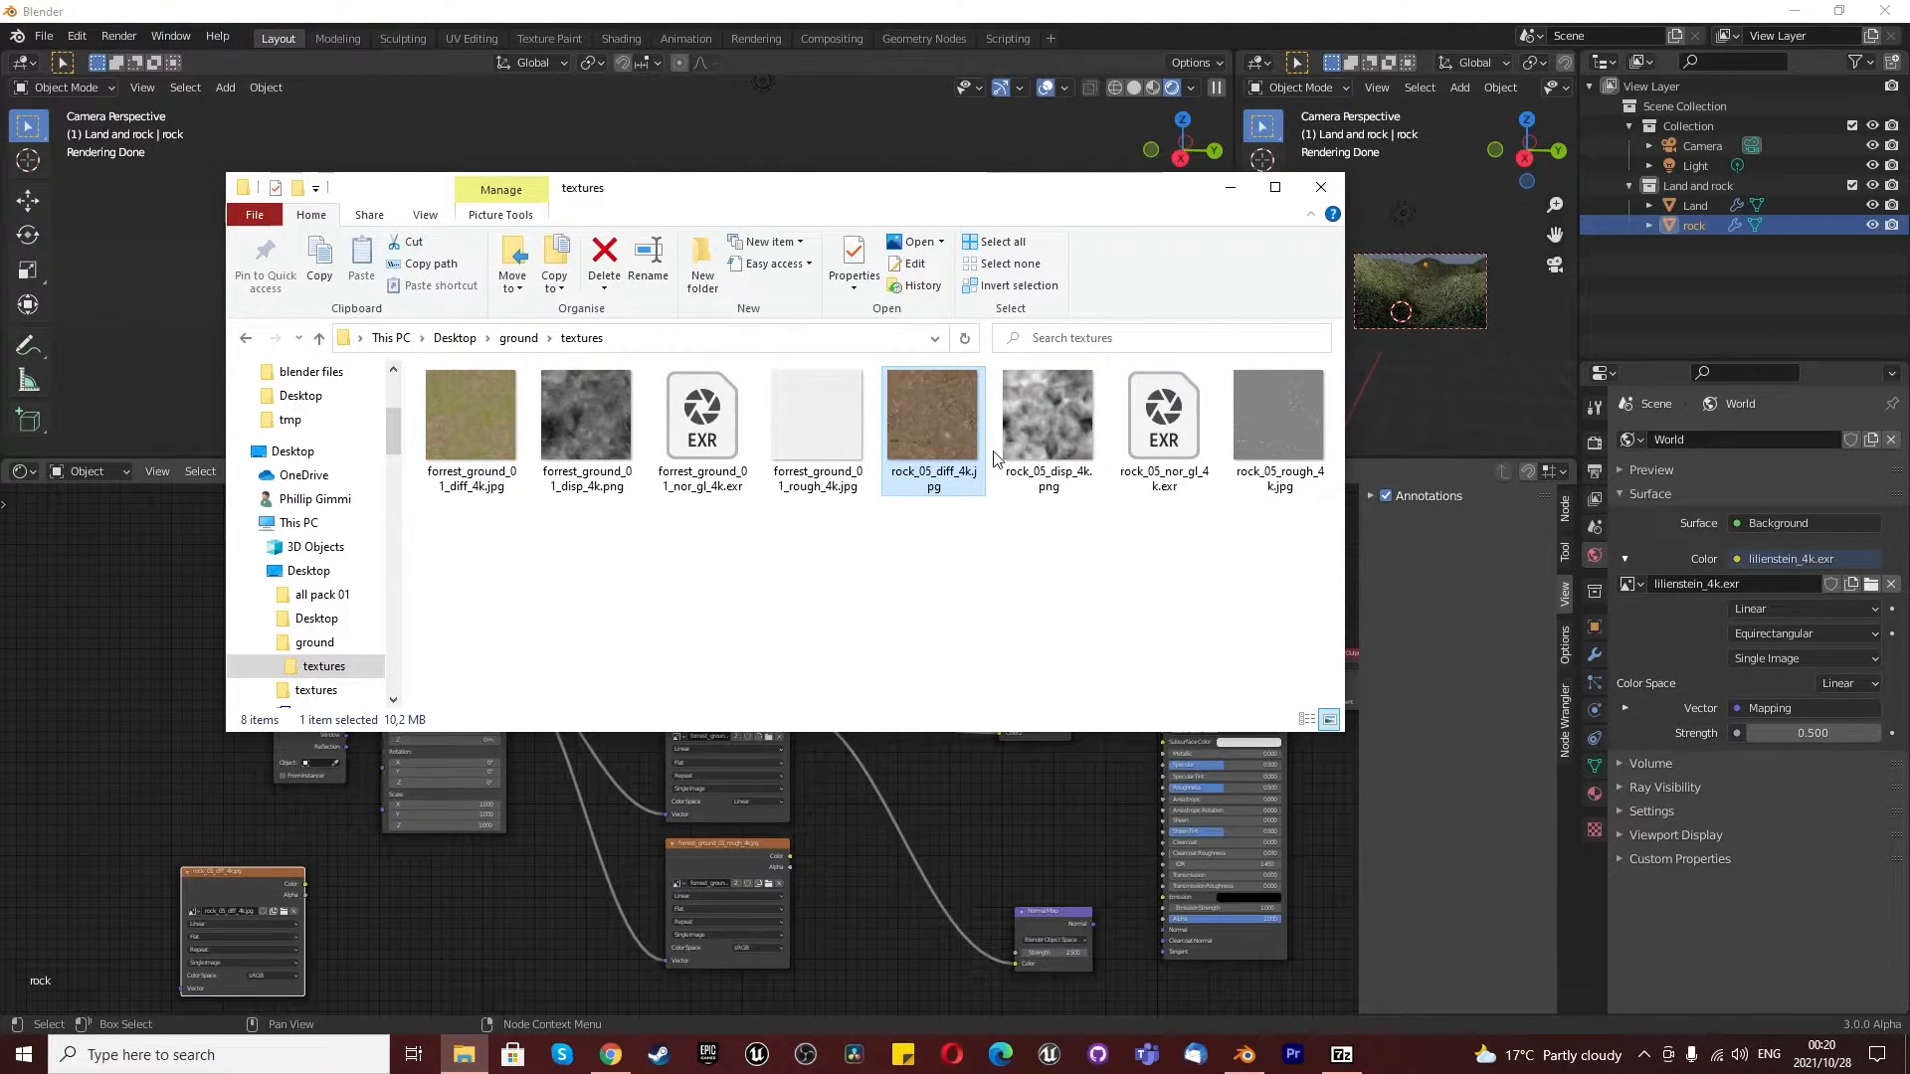
drag(1183, 416, 125, 744)
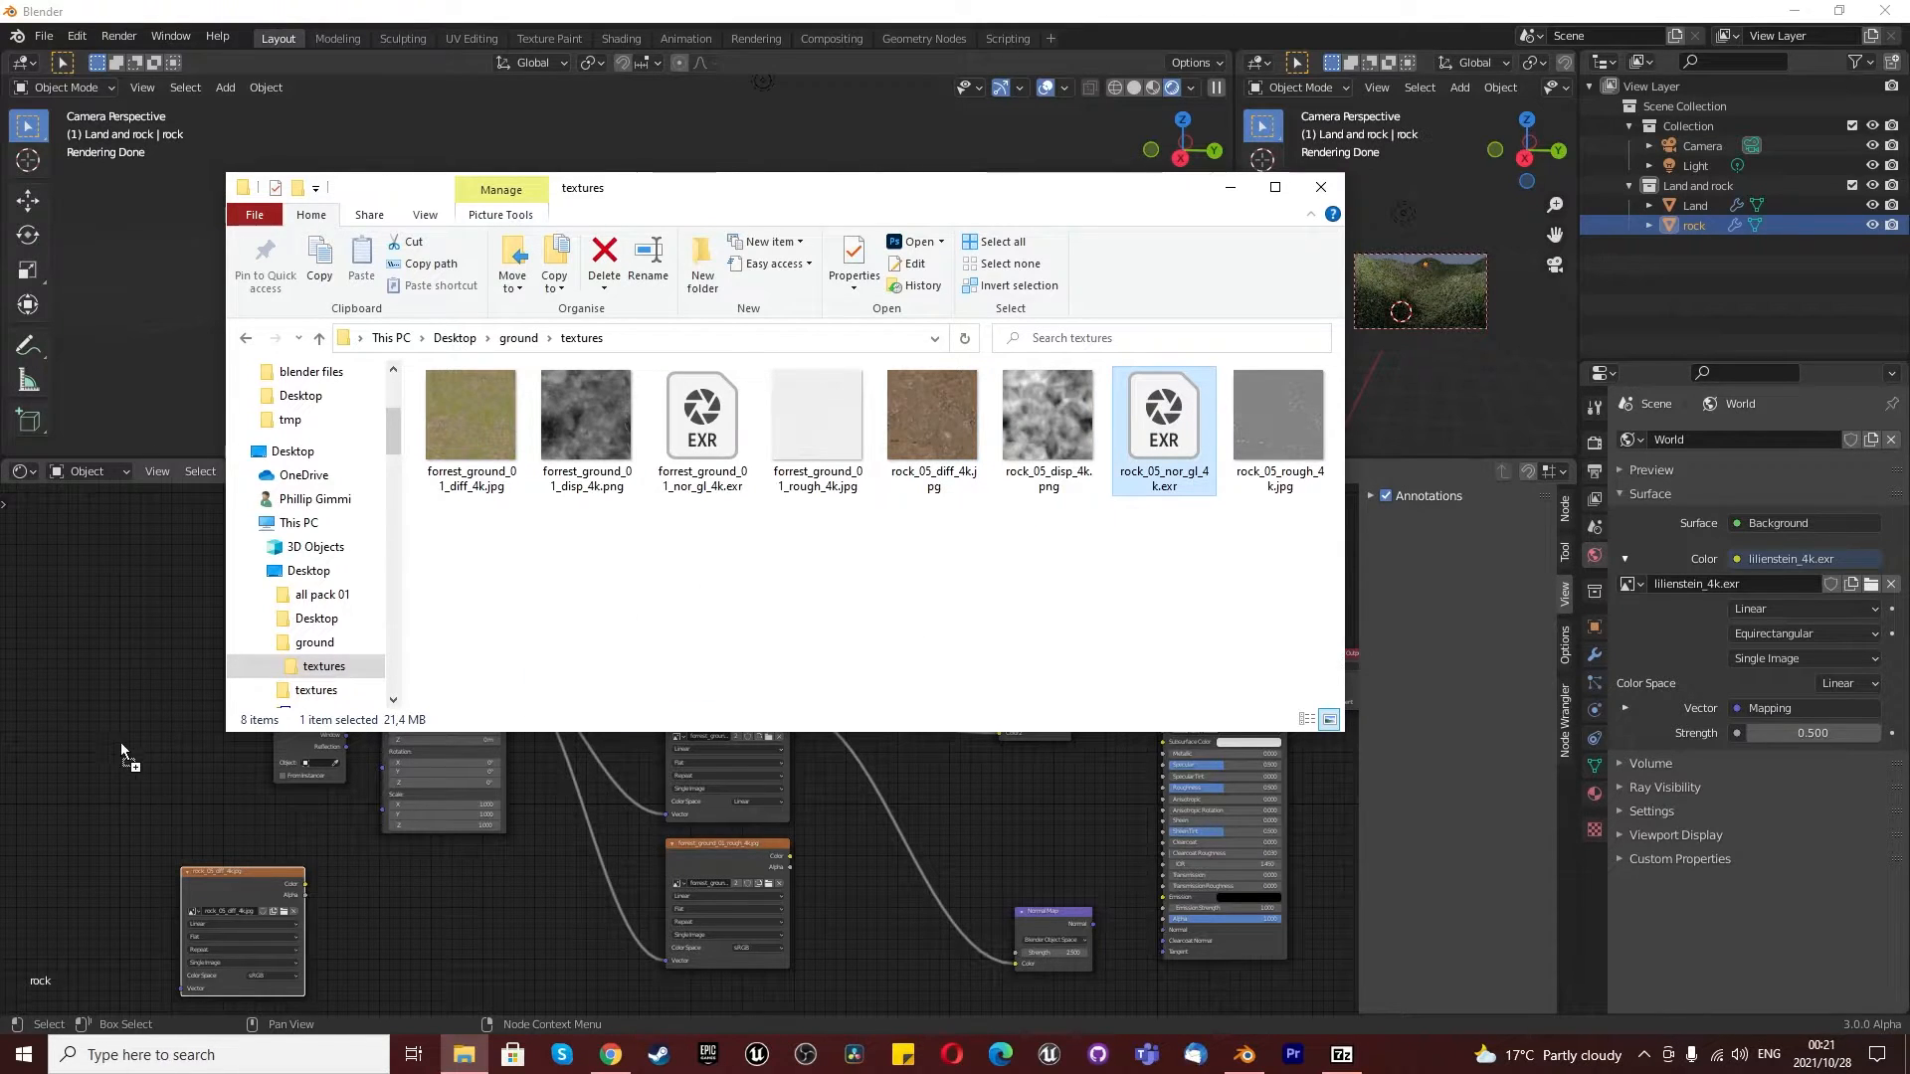
drag(1291, 418, 384, 929)
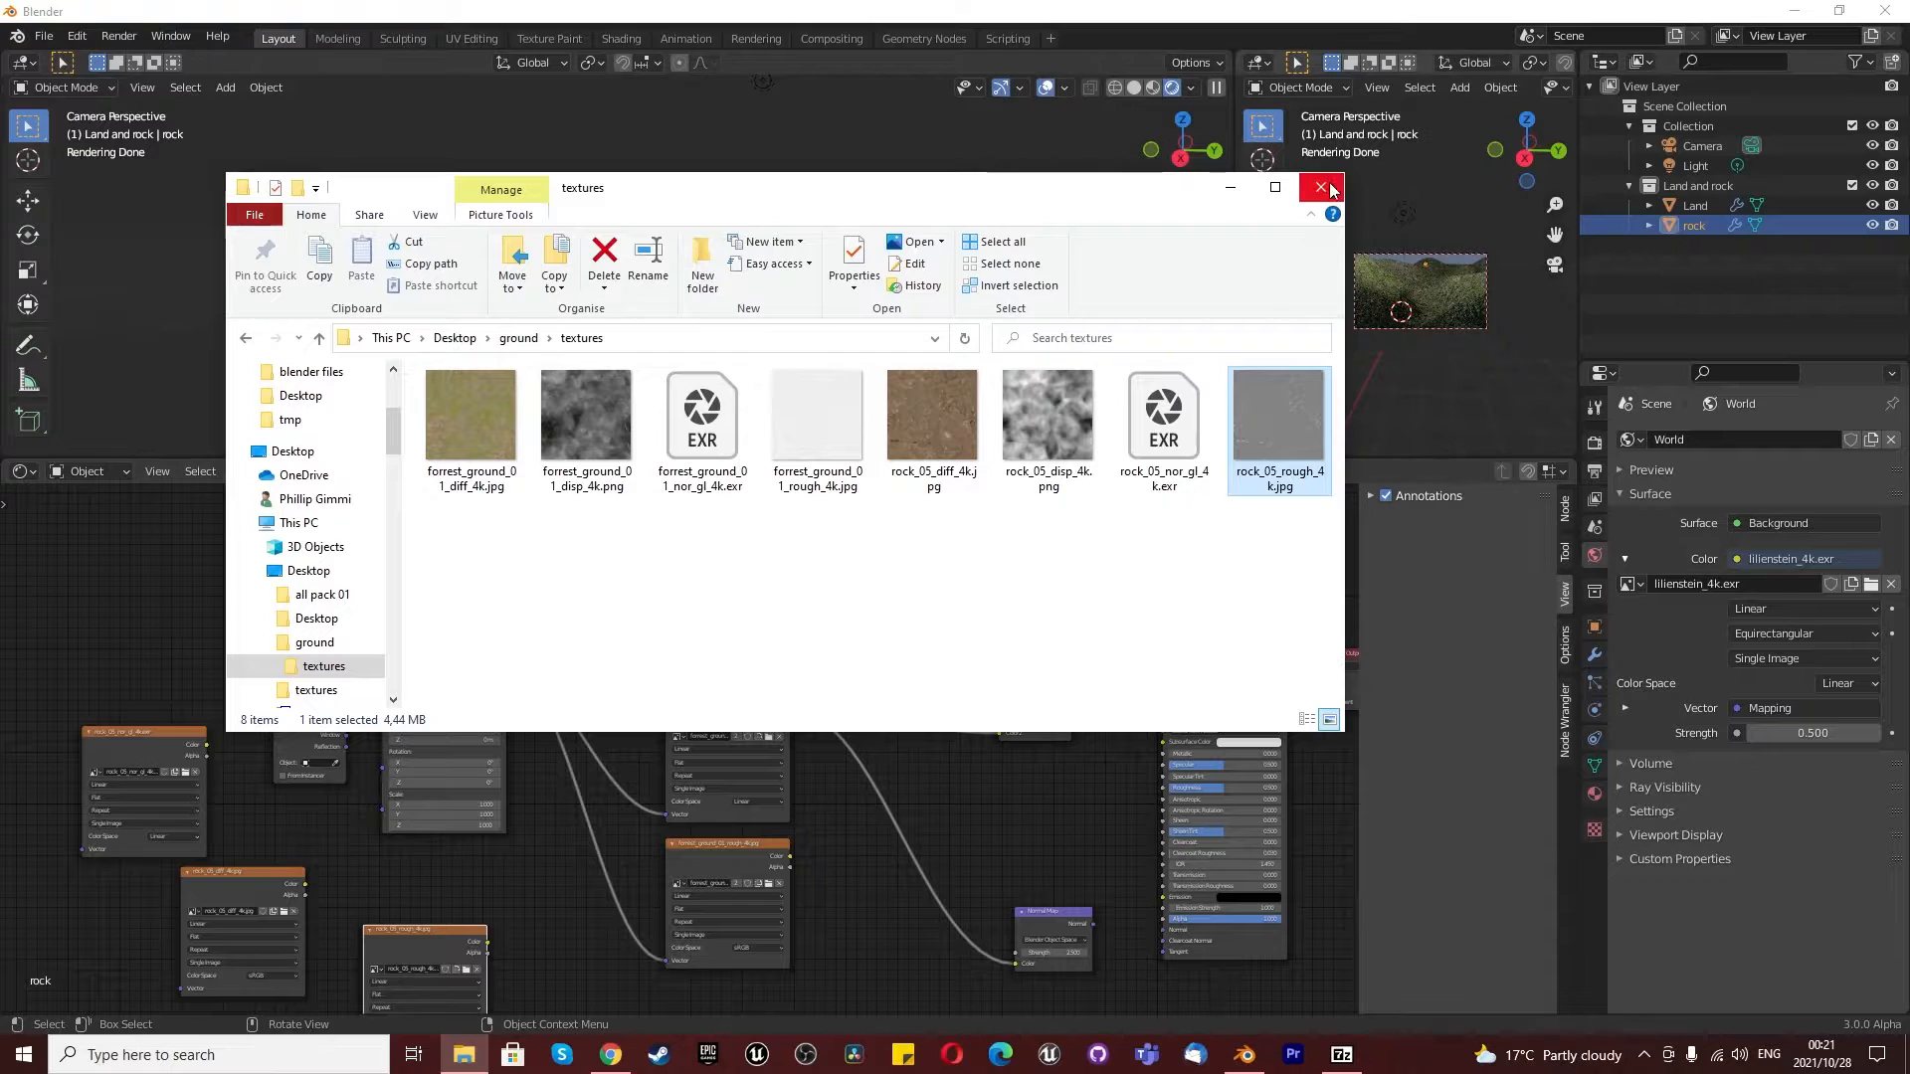
click(988, 396)
scroll(625, 708, up, 2)
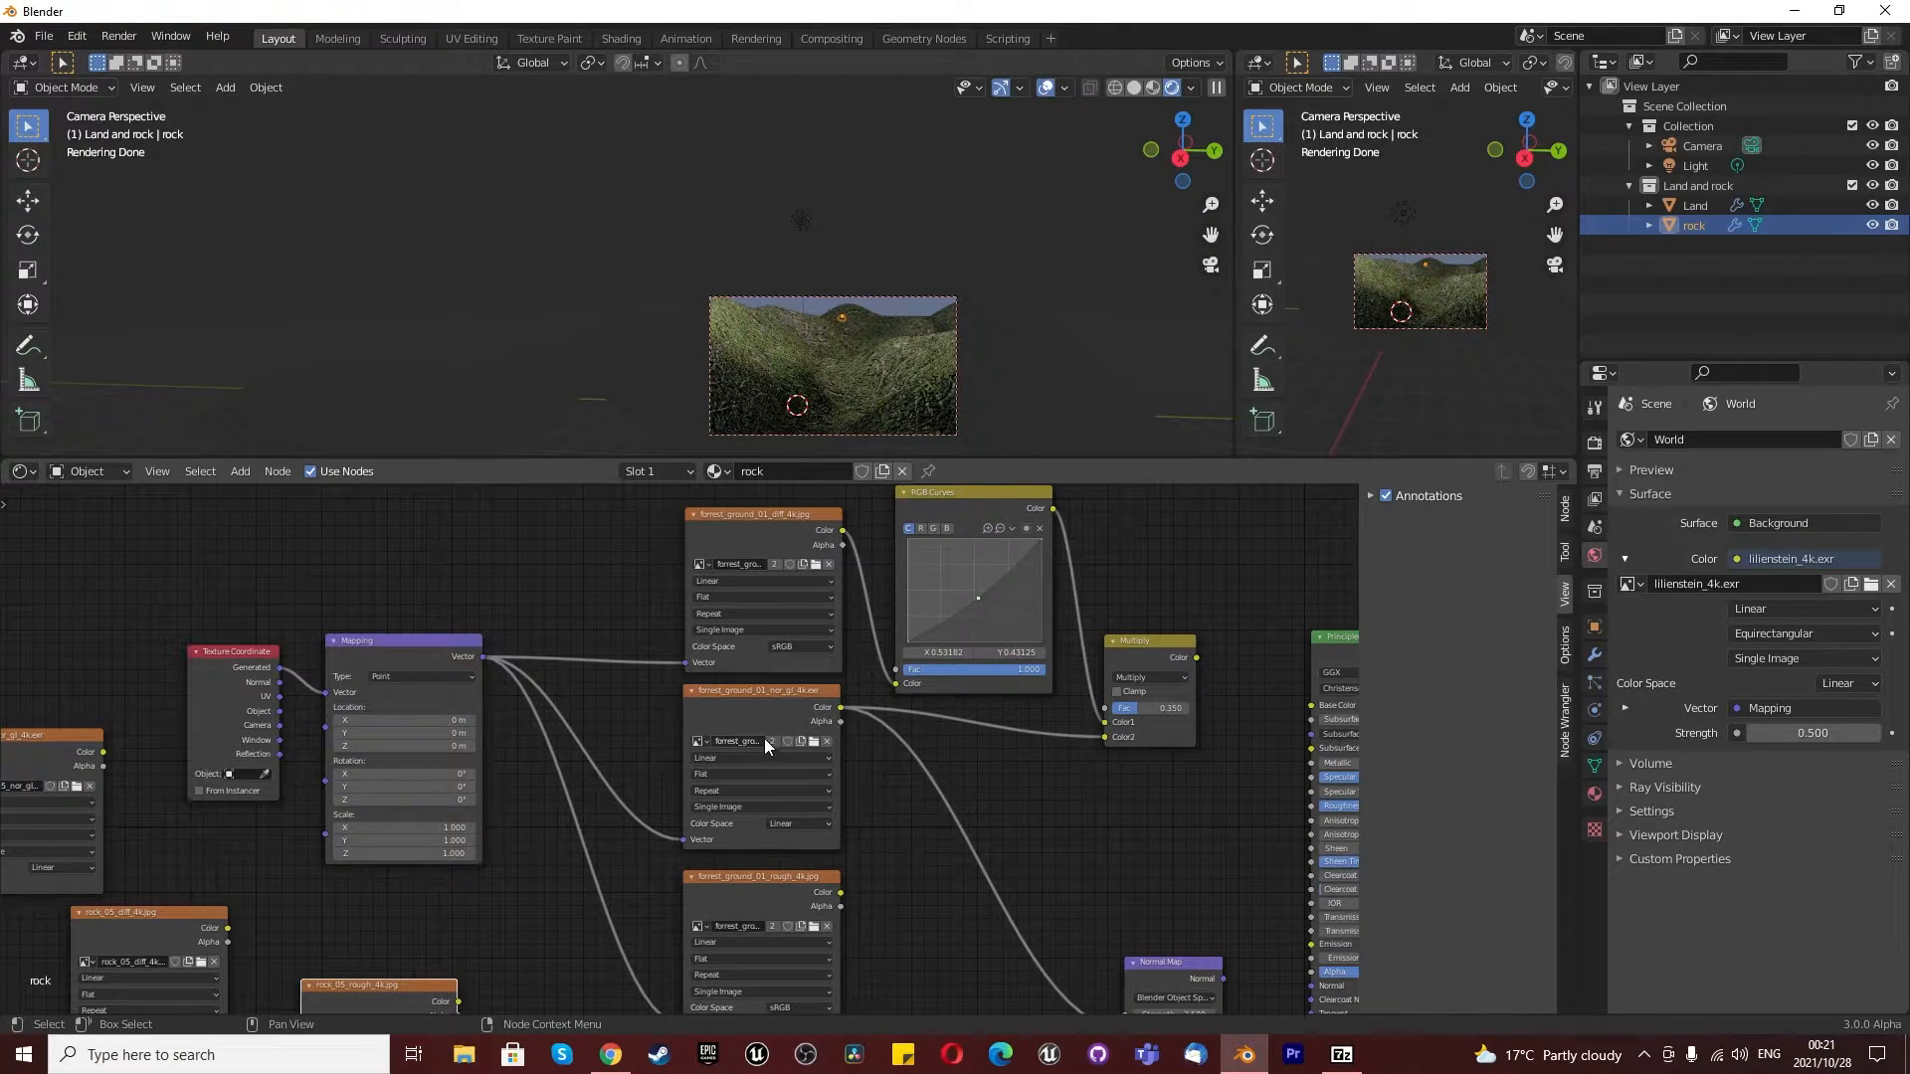
scroll(946, 624, down, 2)
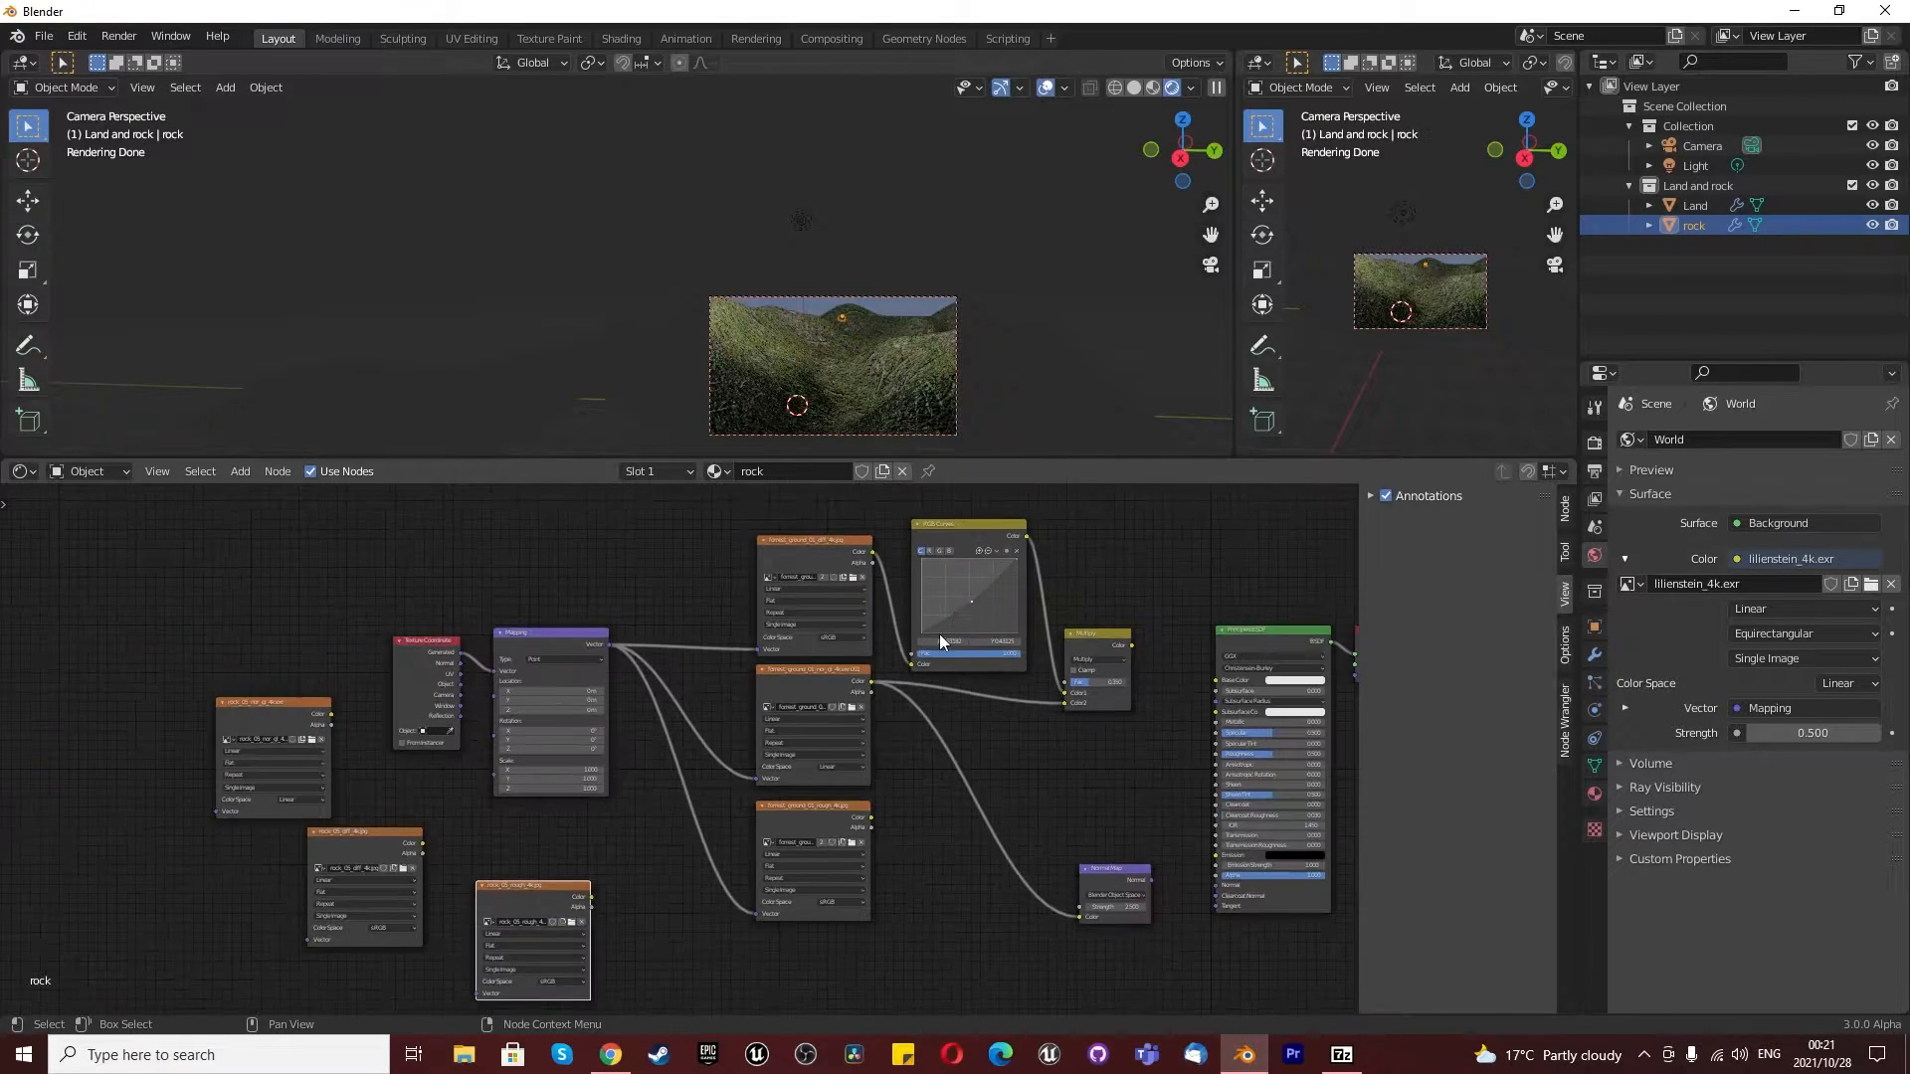
click(822, 577)
click(818, 841)
drag(792, 506, 812, 955)
scroll(790, 583, up, 2)
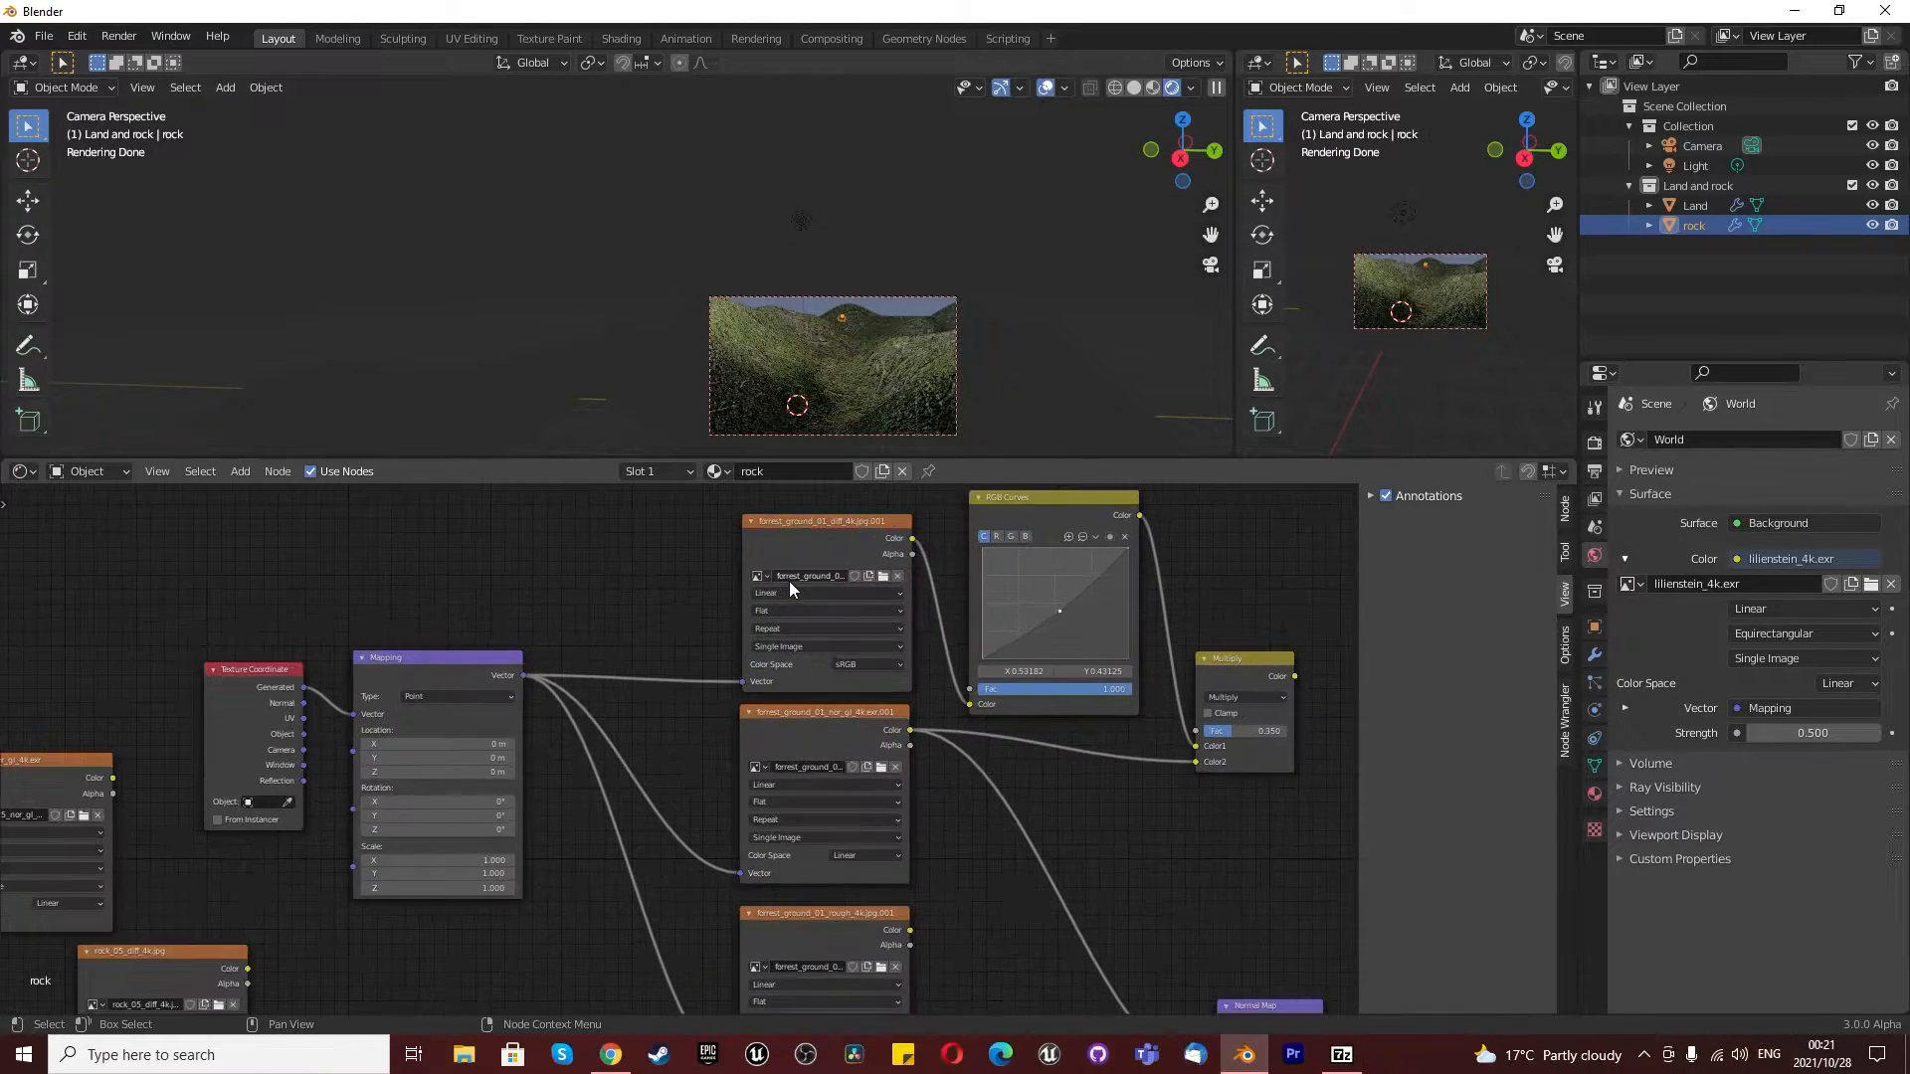
key(ctrl+z)
key(ctrl+z)
key(ctrl+z)
- Move the rock_05_diff_4k.jpg node above the forest diffuse texture, then connect Mapping's Vector to it and its Color to RGB Curves
scroll(815, 608, down, 7)
scroll(316, 669, up, 6)
scroll(461, 669, down, 2)
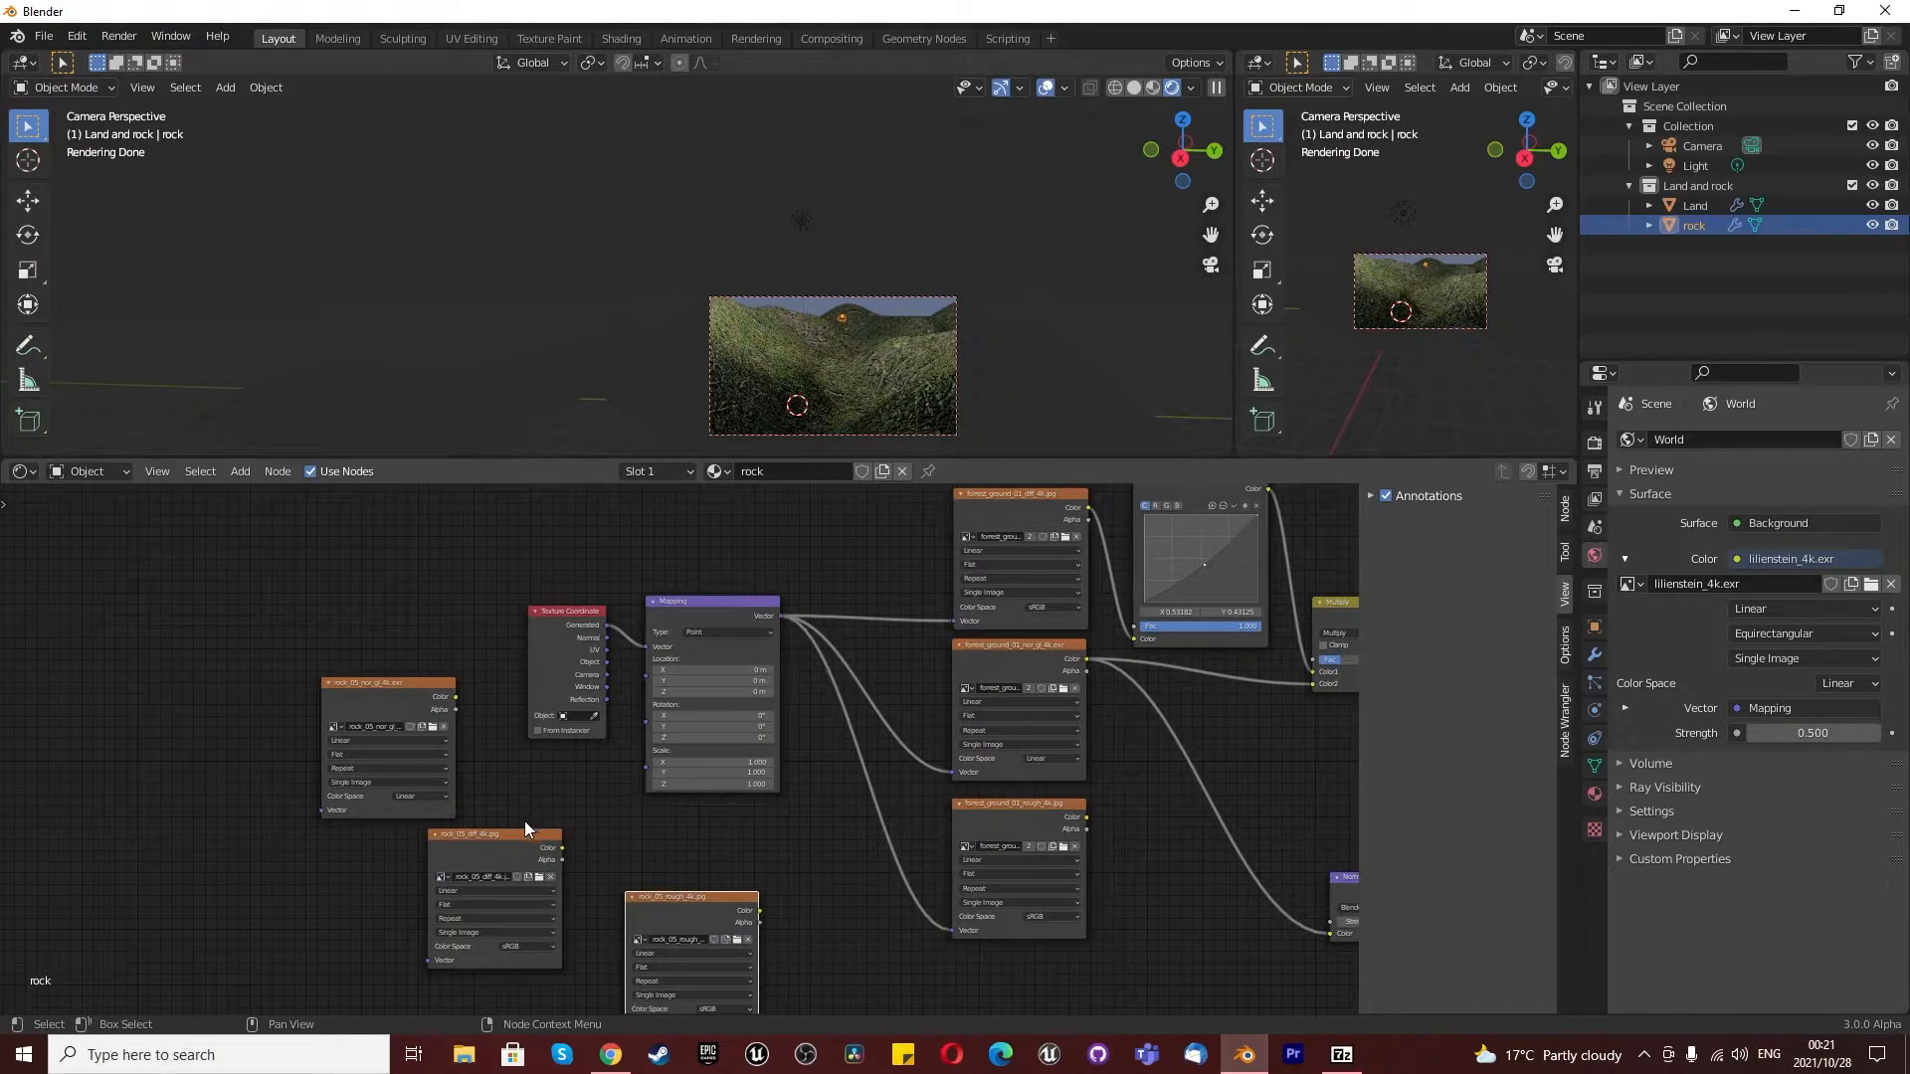
scroll(487, 862, up, 6)
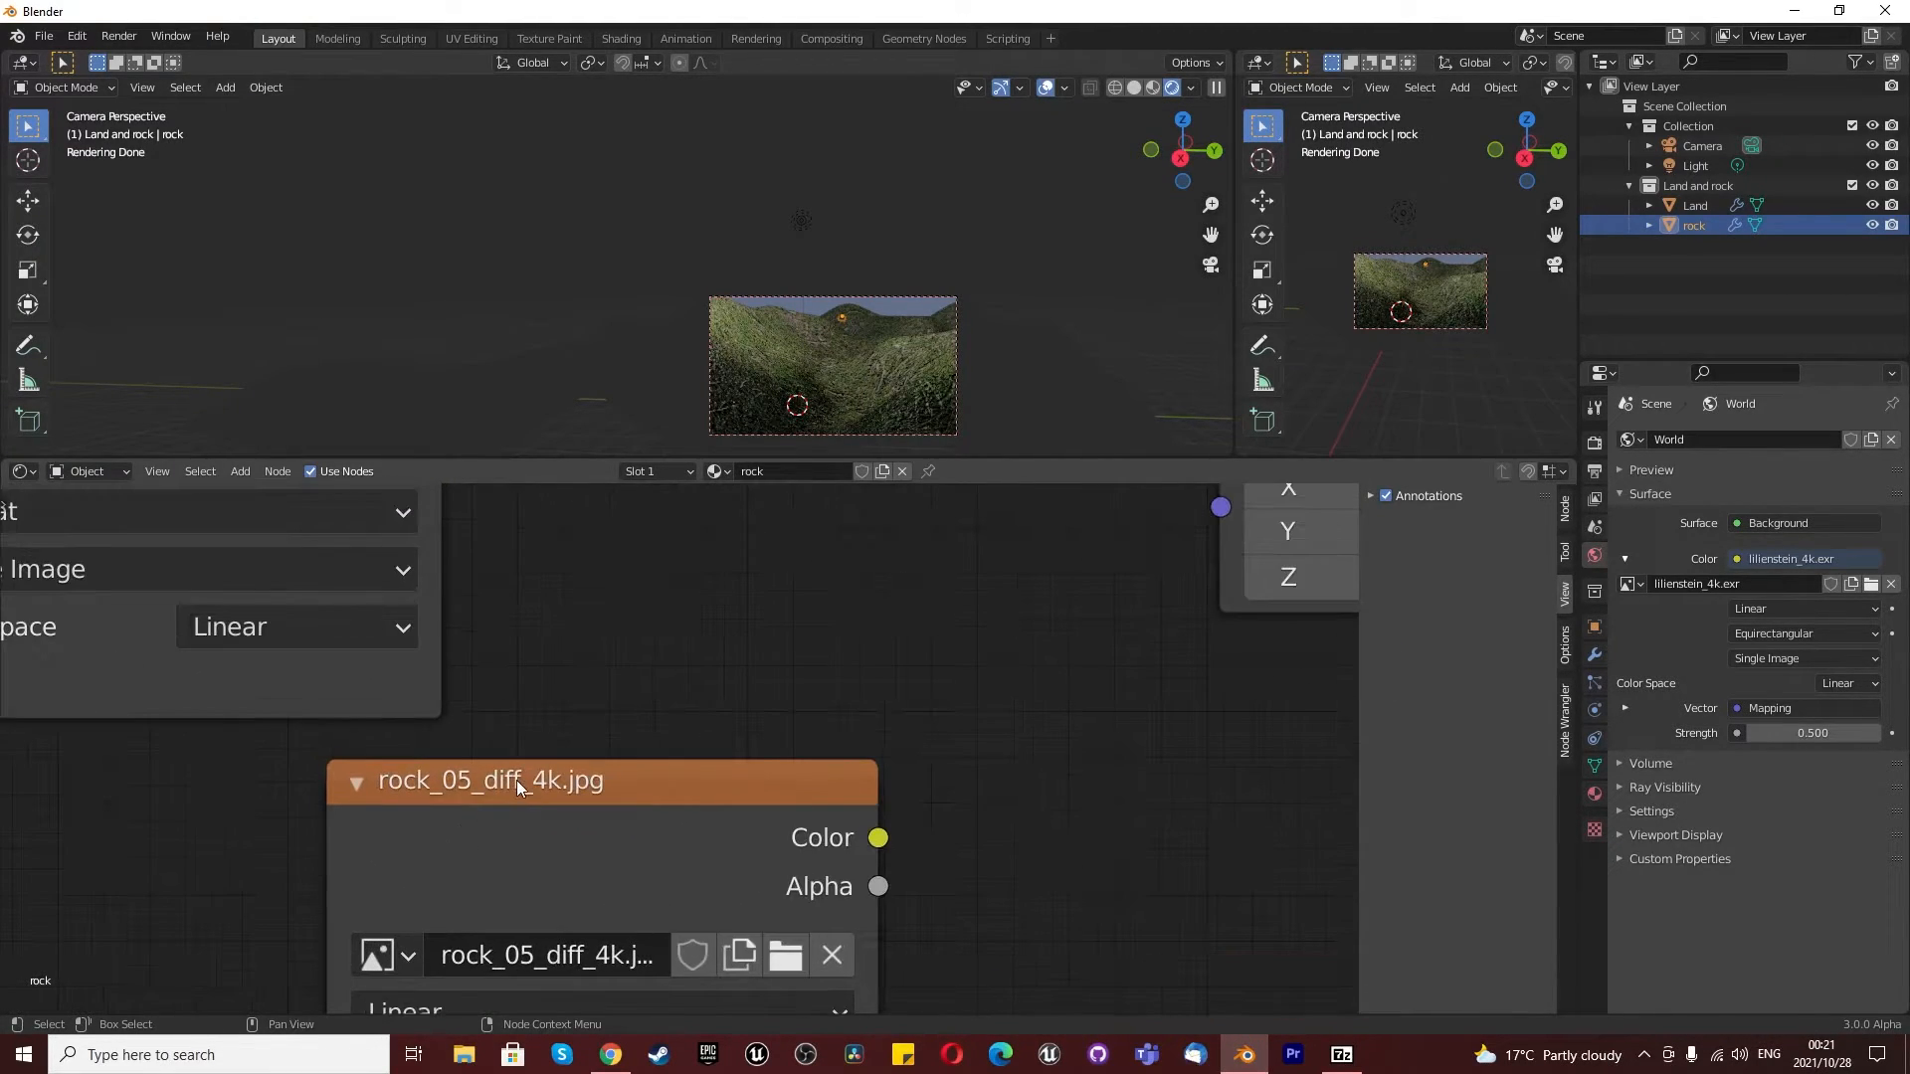
scroll(545, 790, down, 10)
drag(547, 797, 752, 553)
scroll(885, 611, up, 3)
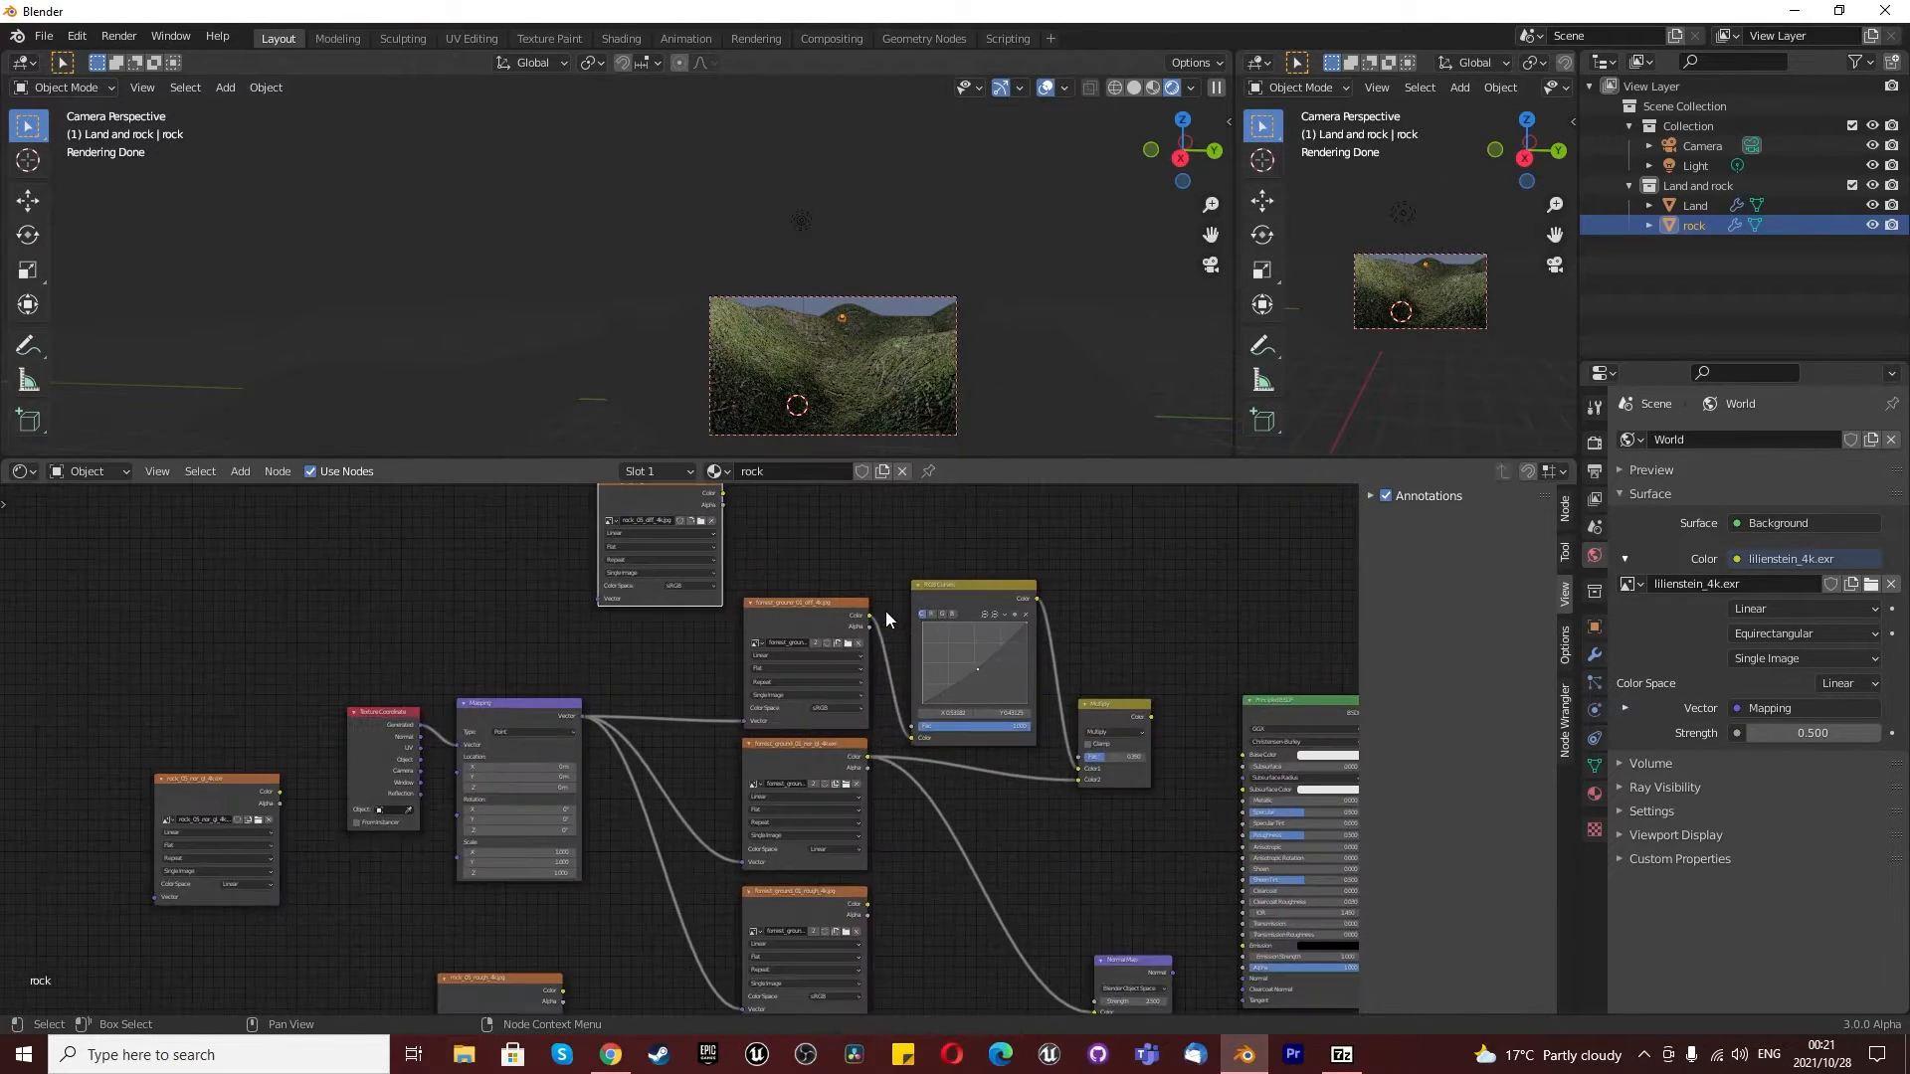
scroll(885, 611, up, 2)
drag(557, 730, 579, 582)
scroll(637, 666, down, 2)
scroll(821, 617, up, 2)
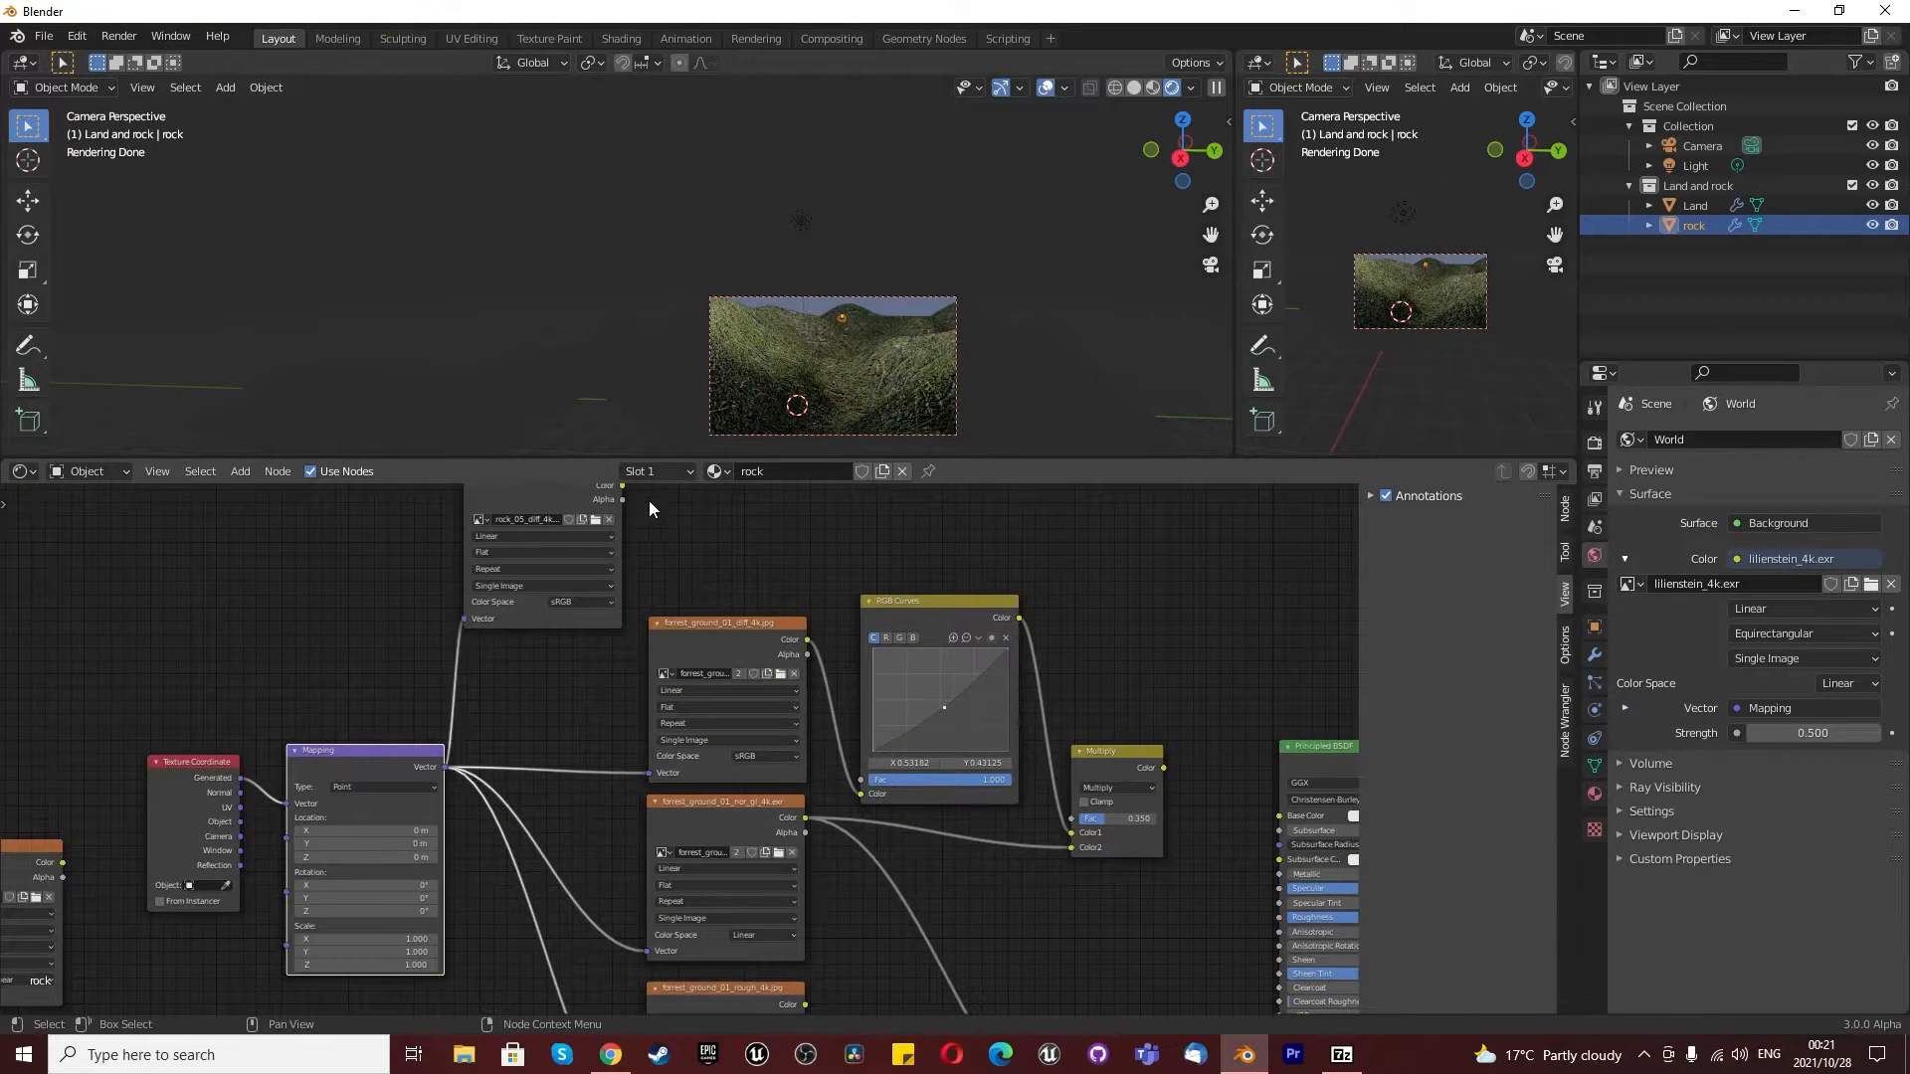
drag(621, 486, 862, 793)
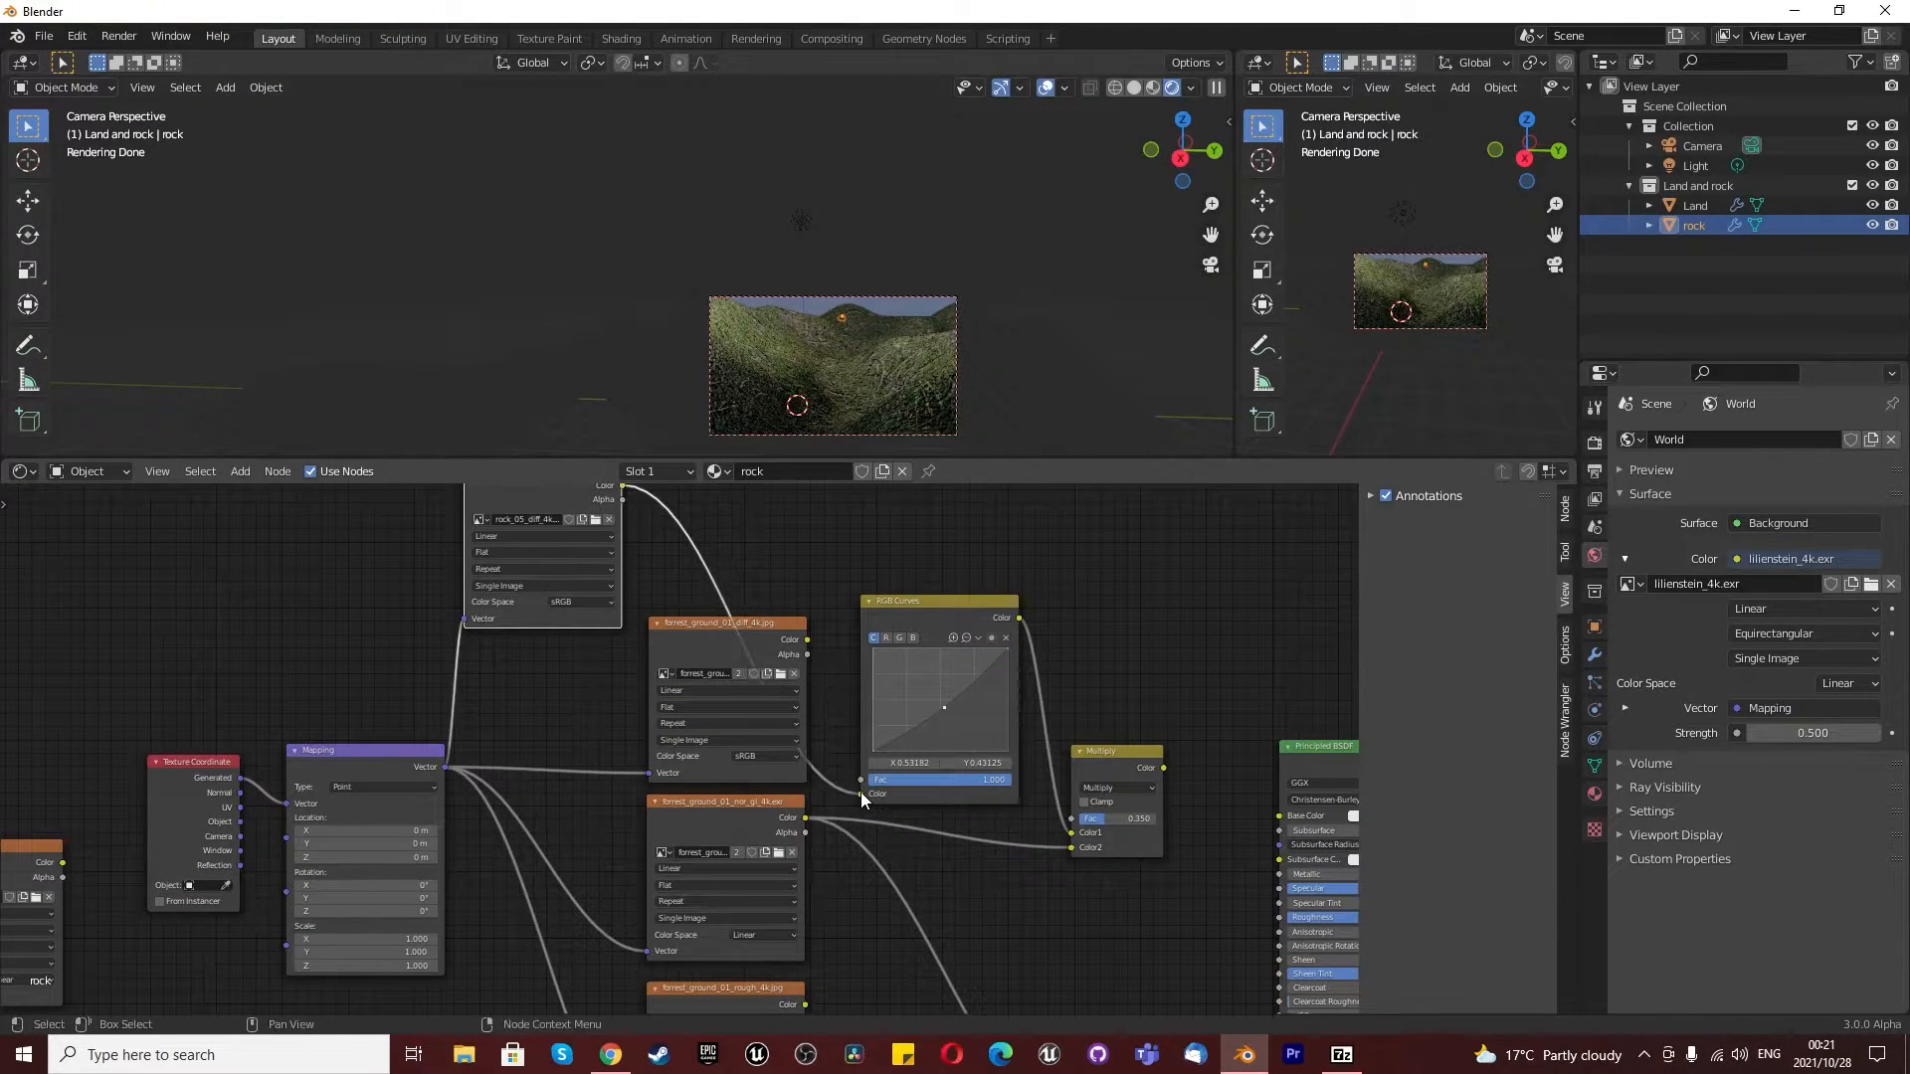
- Delete the forest_ground diffuse texture node and move the rock diffuse texture into its place
click(699, 631)
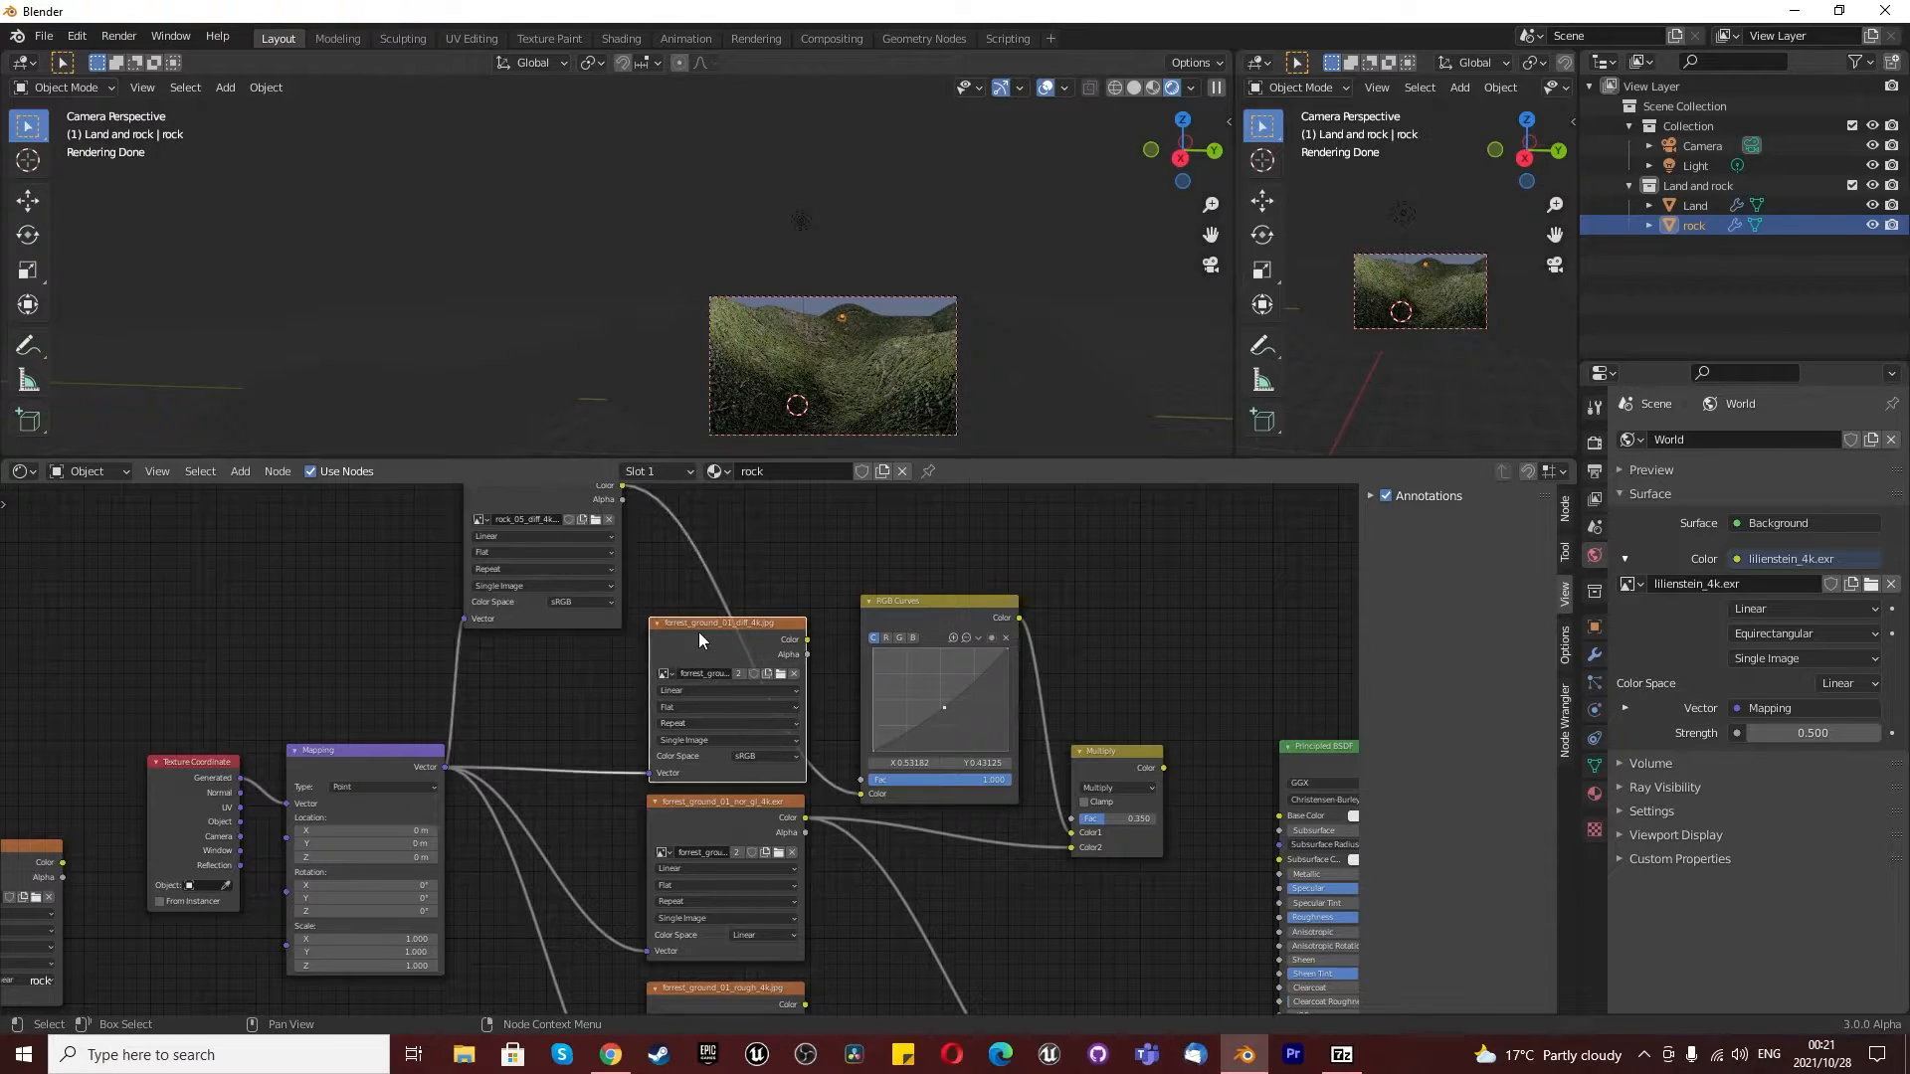
key(Delete)
click(537, 493)
drag(537, 493, 719, 649)
key(Home)
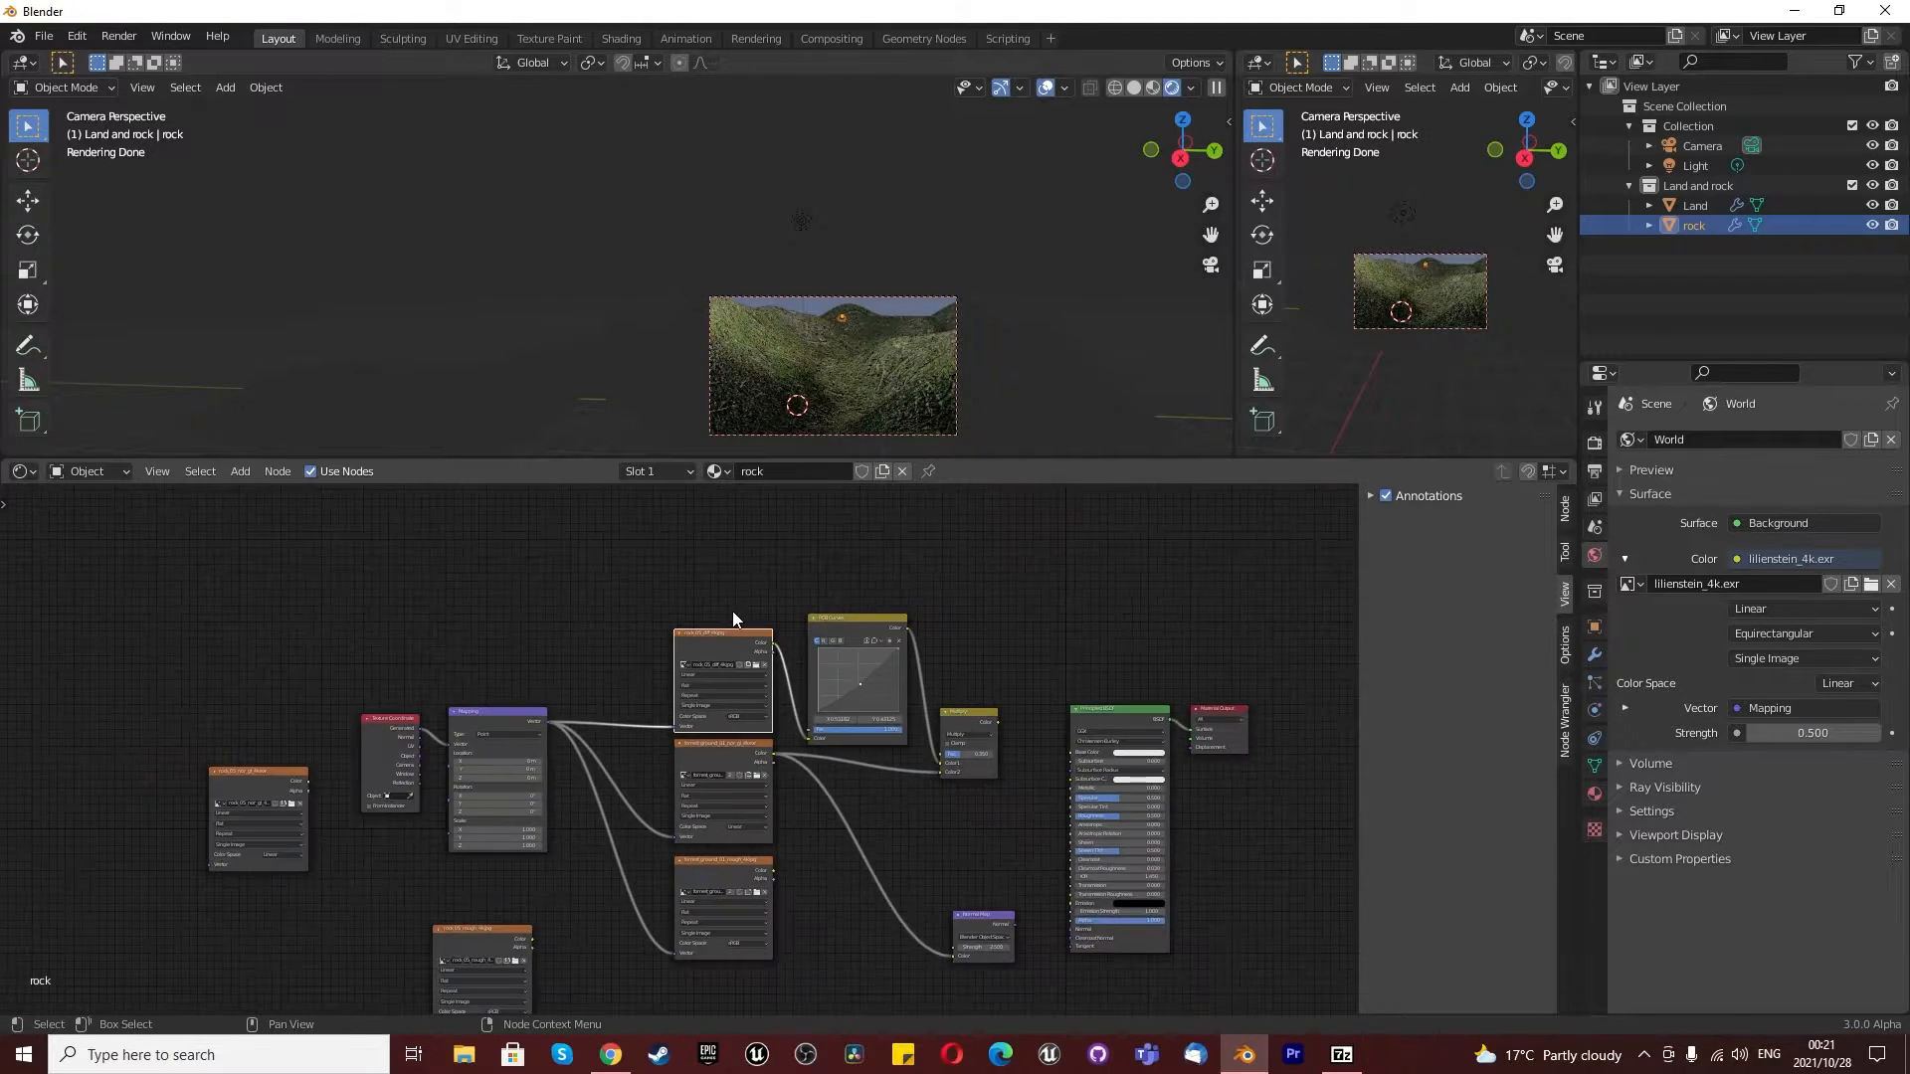
- Examine the rock material's remaining forest textures and compare its node links with the Land material
scroll(489, 881, up, 2)
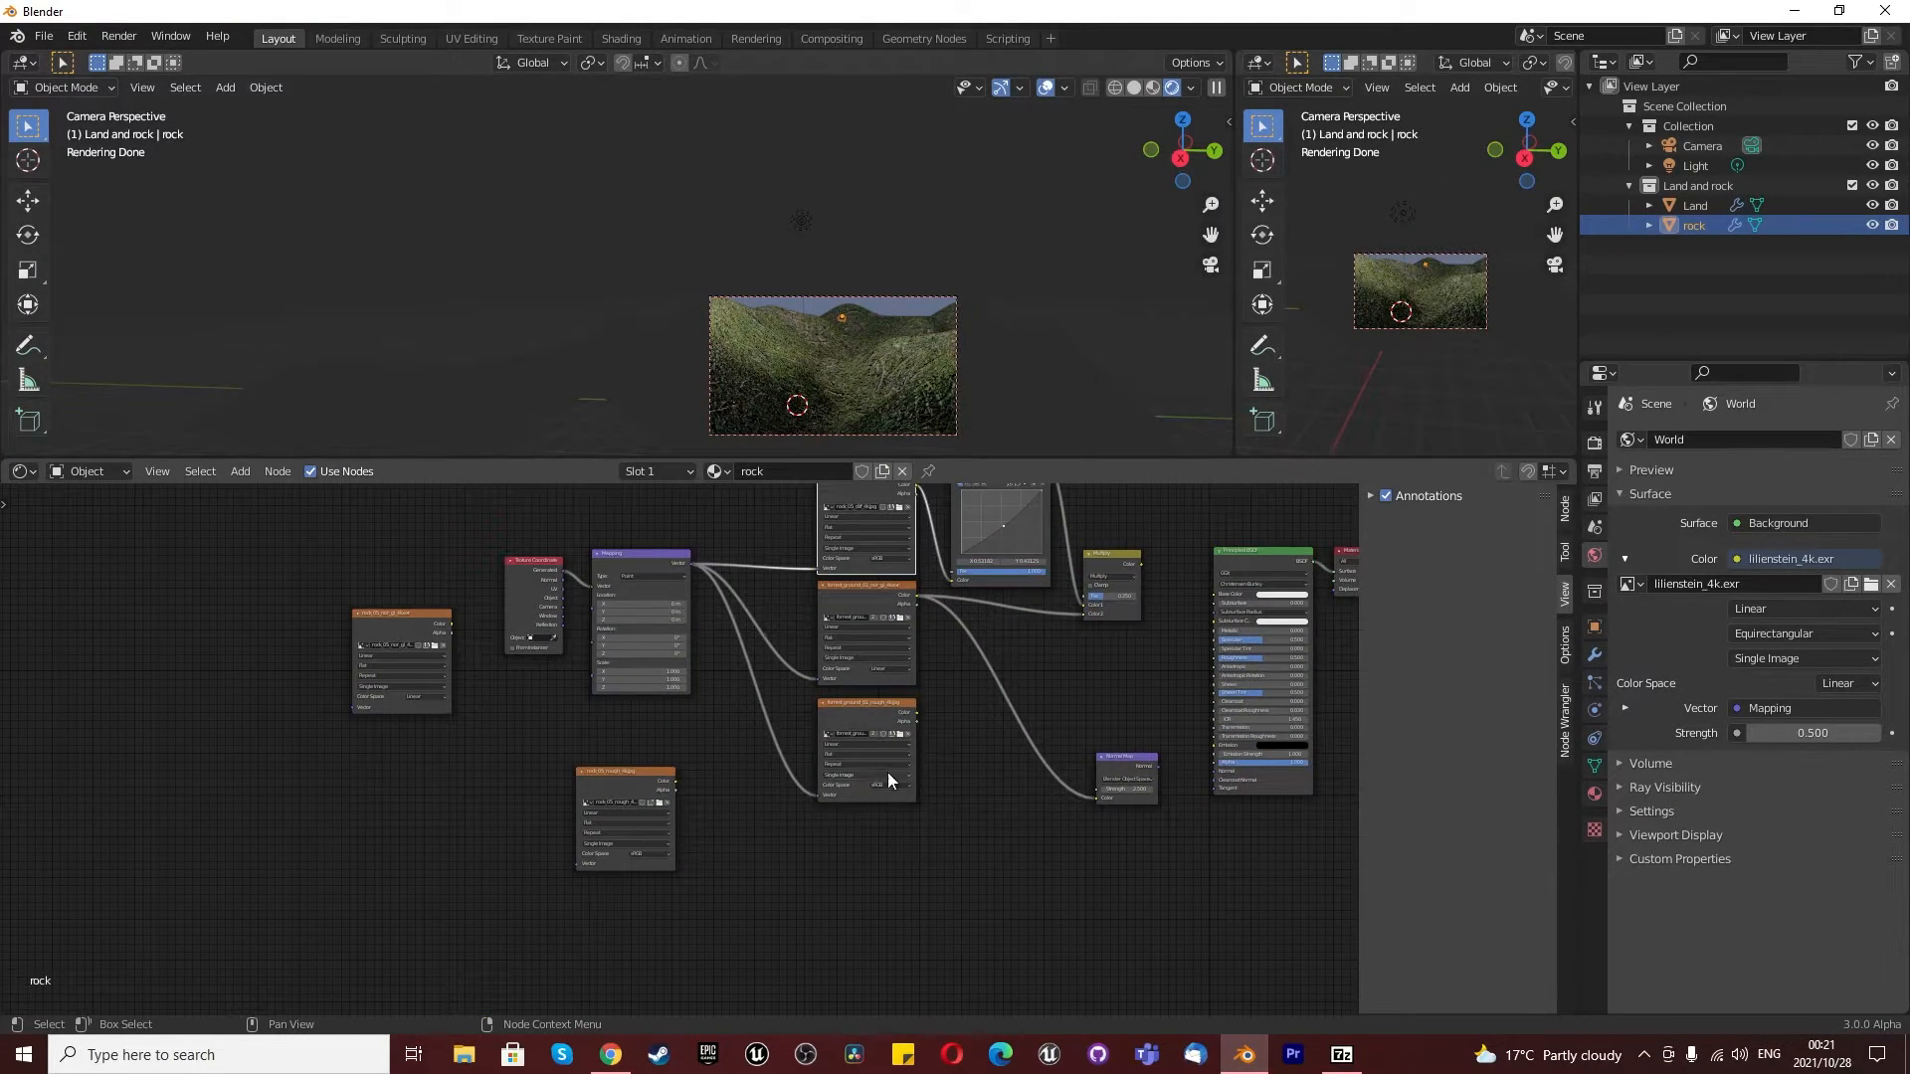
scroll(915, 759, up, 3)
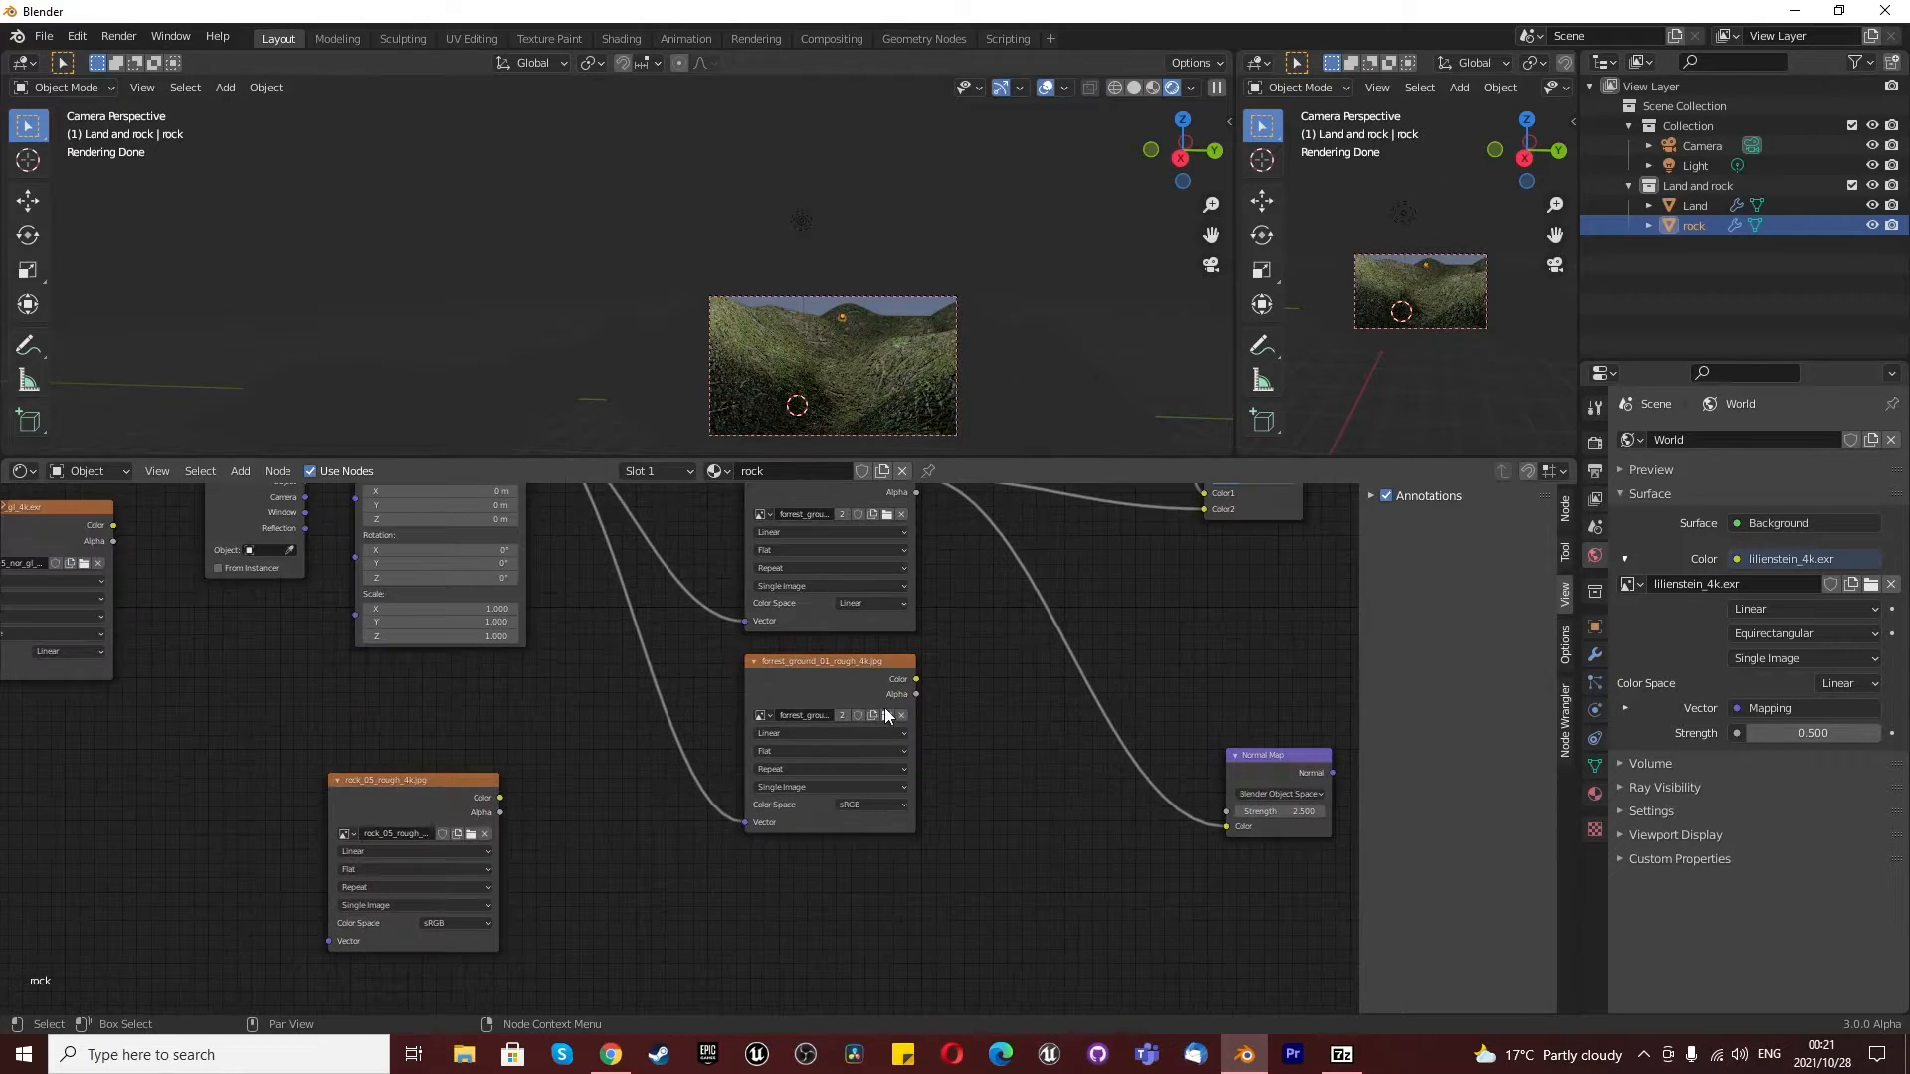
scroll(874, 698, down, 1)
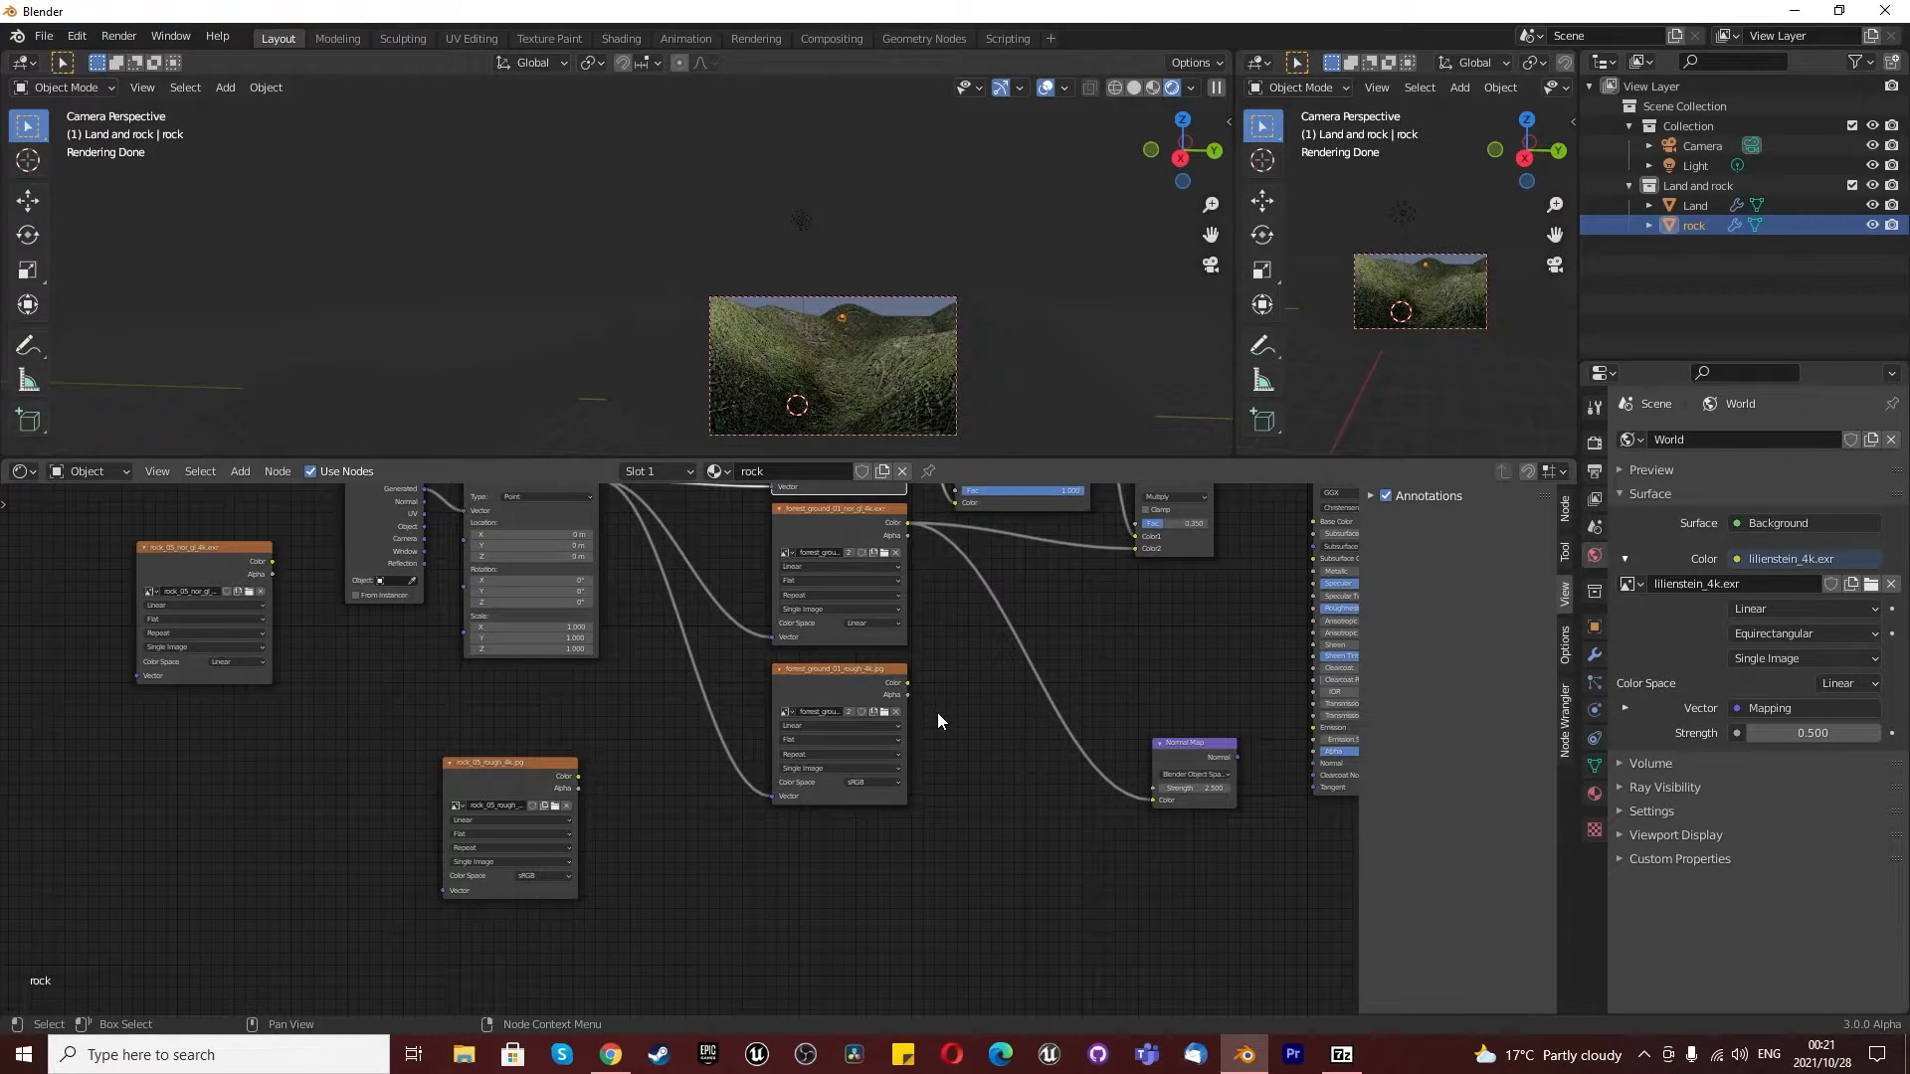
scroll(937, 712, down, 2)
scroll(895, 617, down, 1)
scroll(961, 547, up, 3)
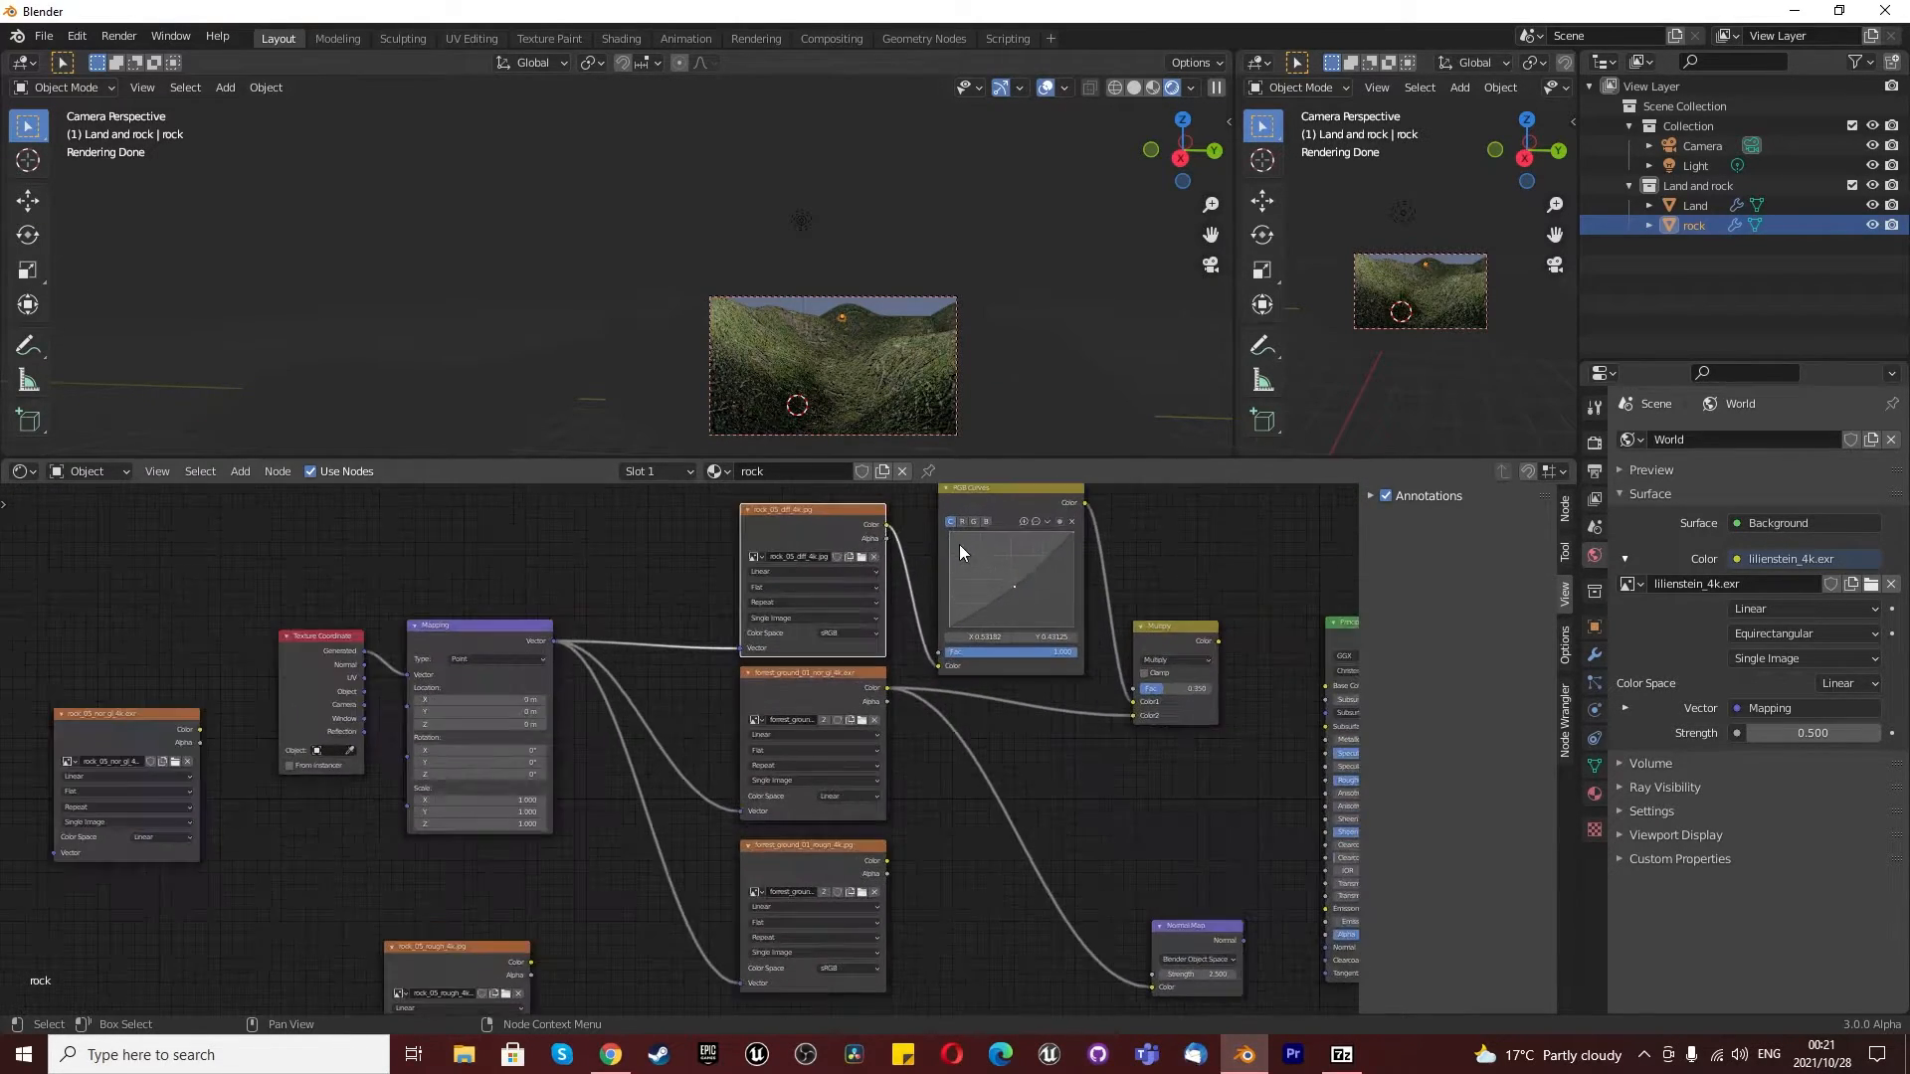
scroll(895, 617, down, 2)
scroll(863, 677, up, 2)
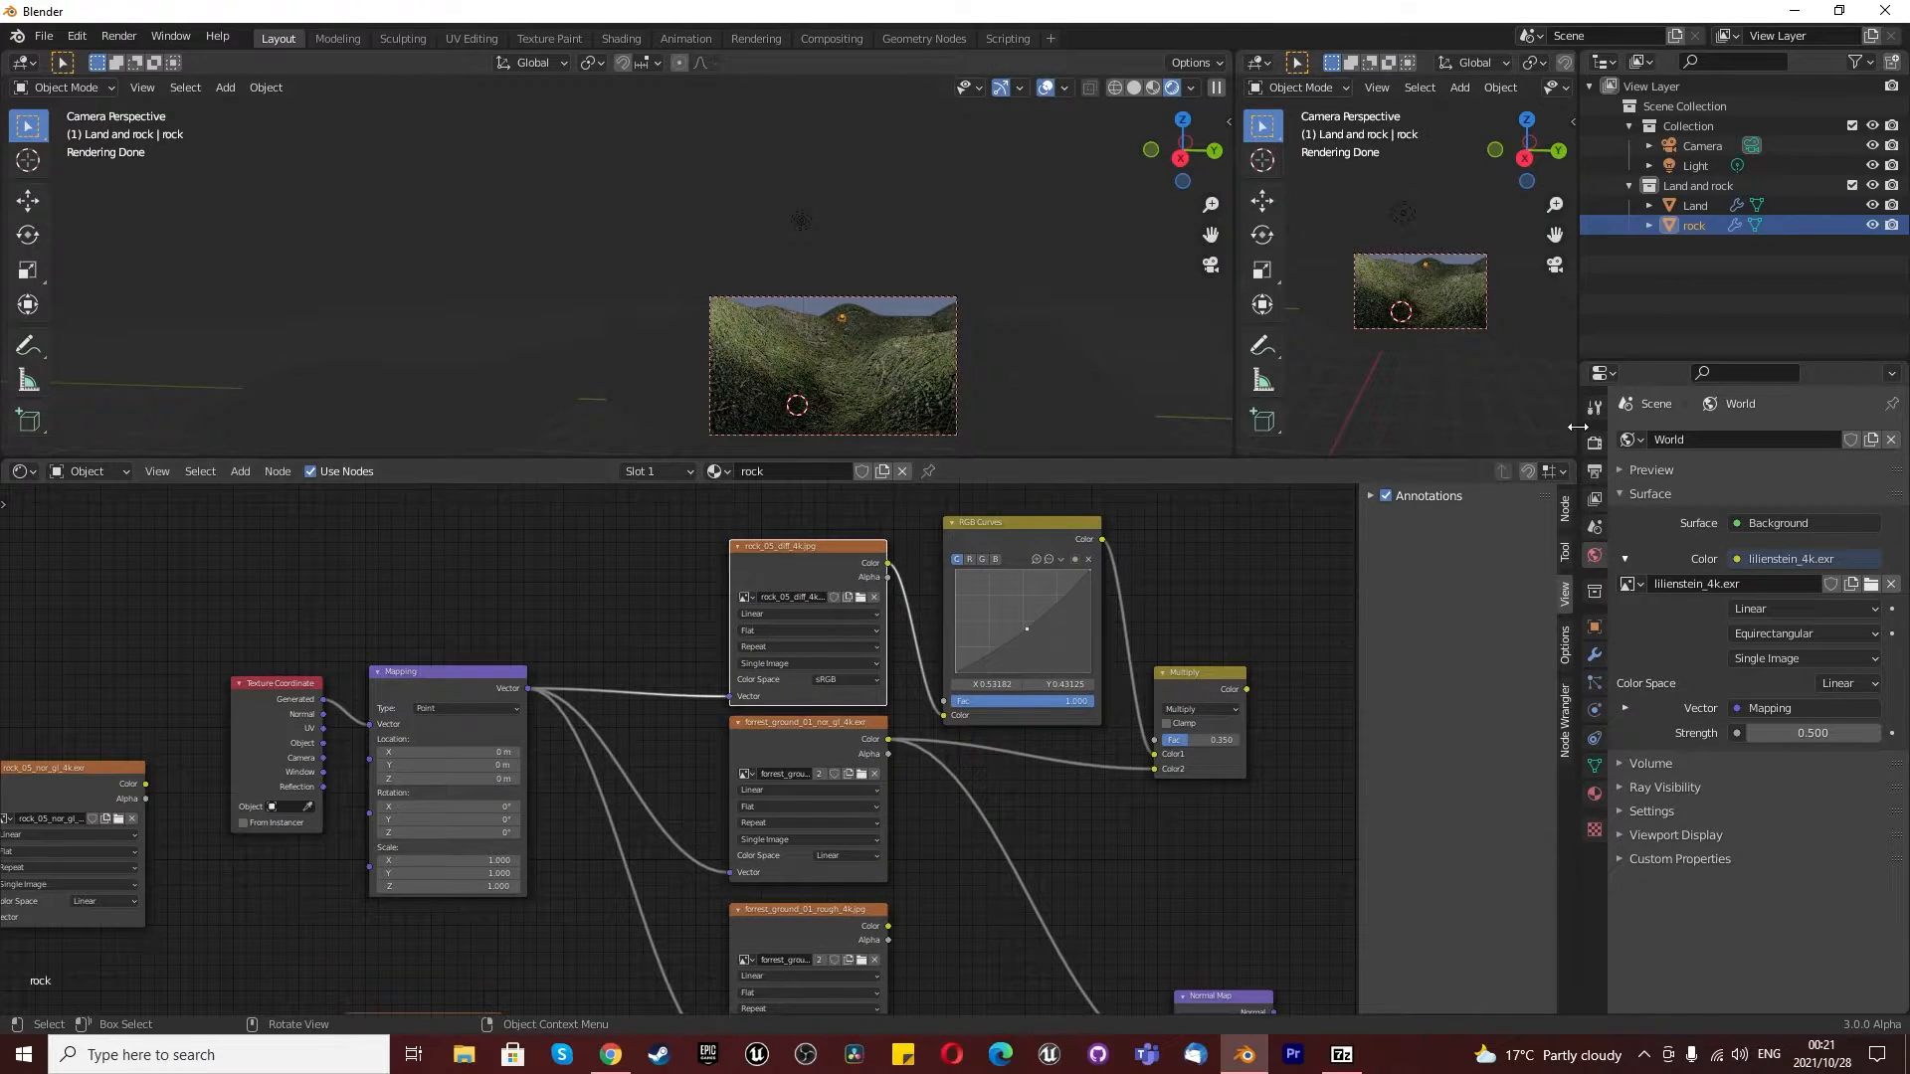
click(1701, 204)
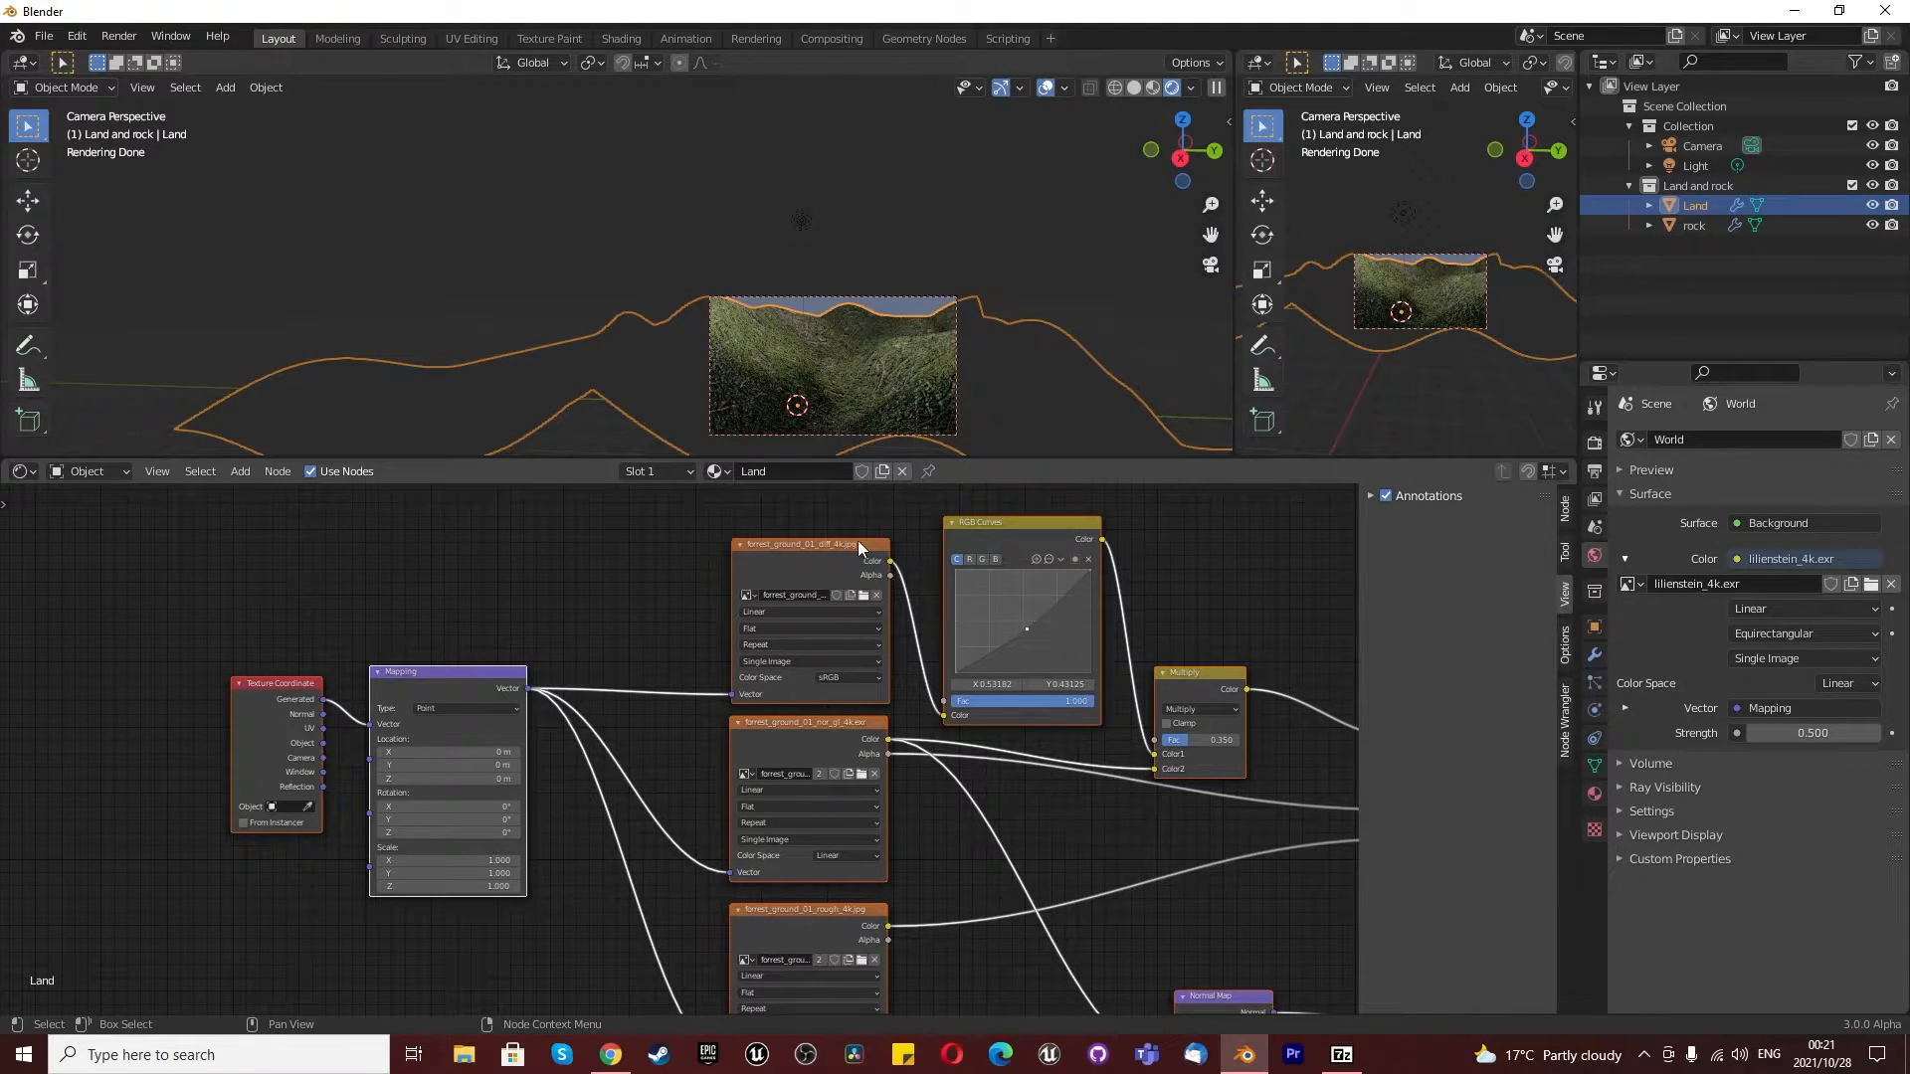
click(1696, 225)
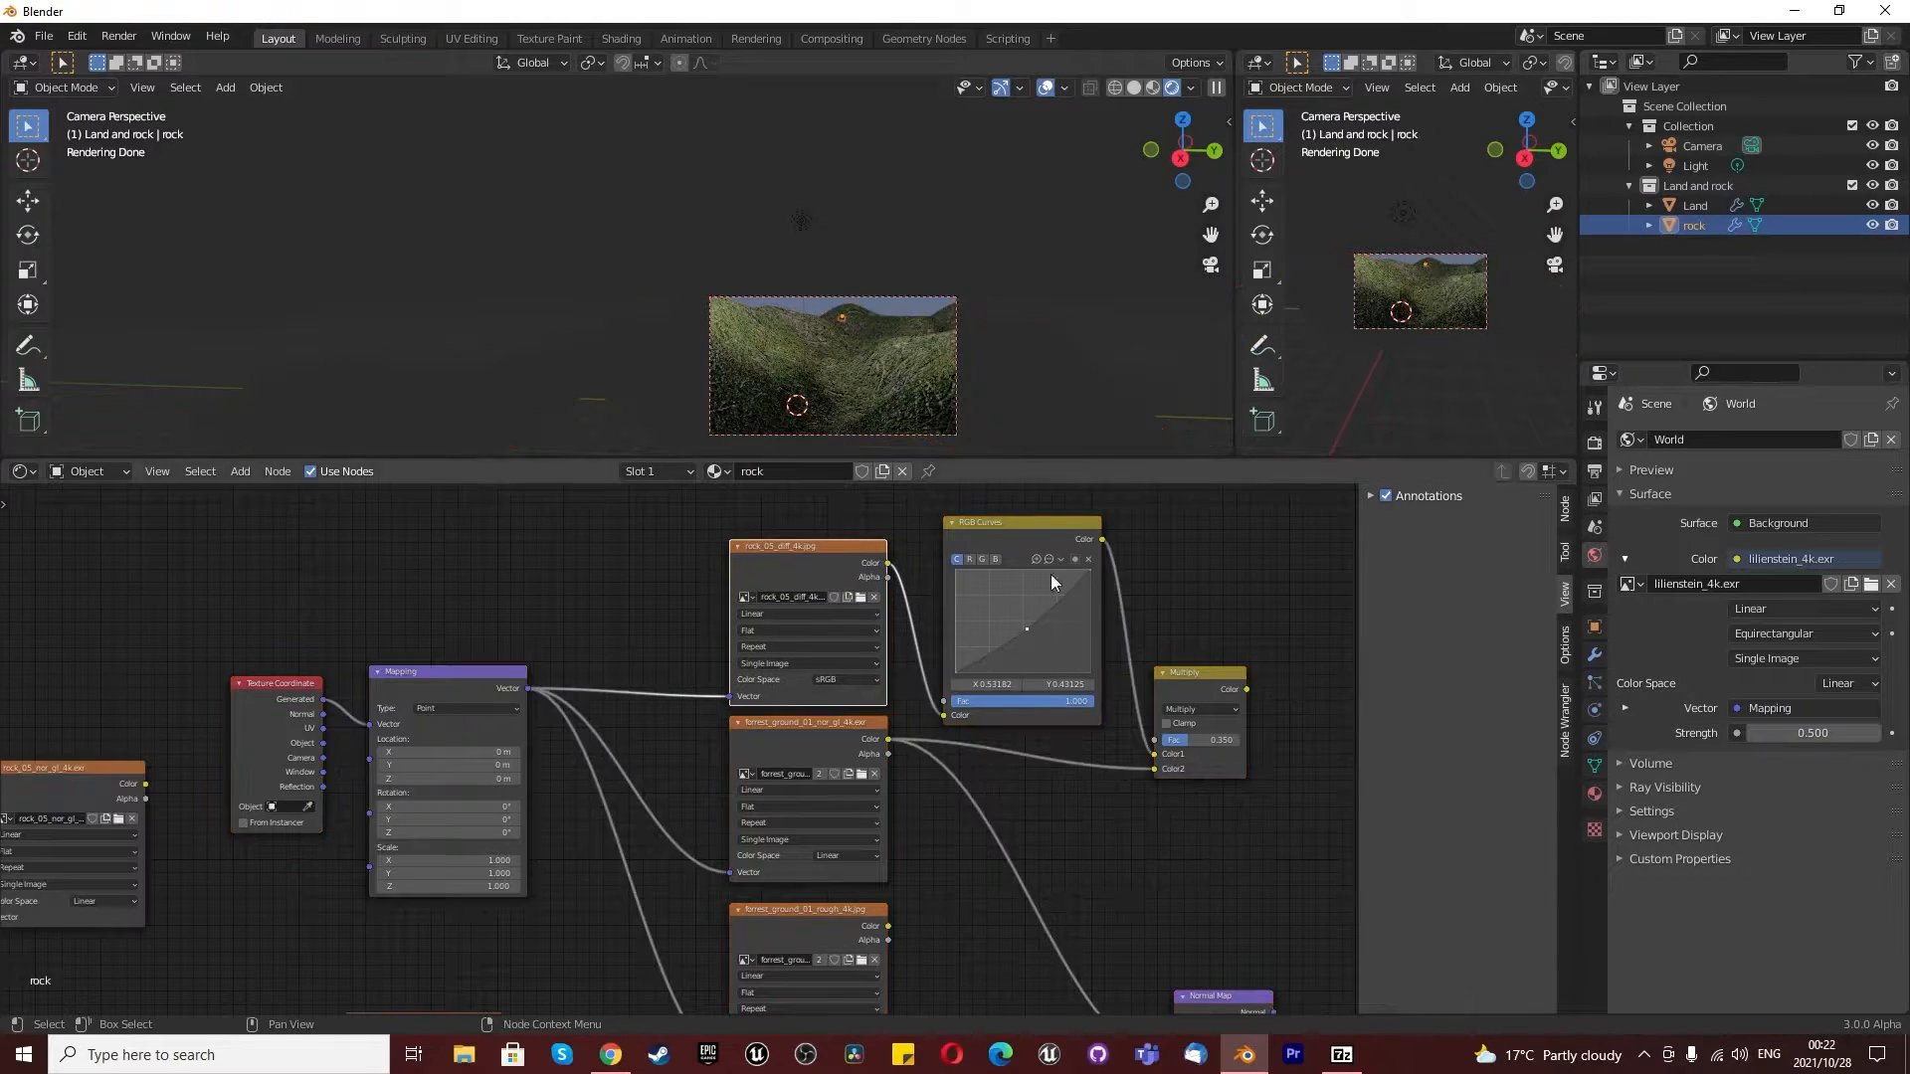
- Connect Mapping's Vector to the rock_05_rough_4k.jpg node and place that node below the forest roughness texture
scroll(784, 940, up, 3)
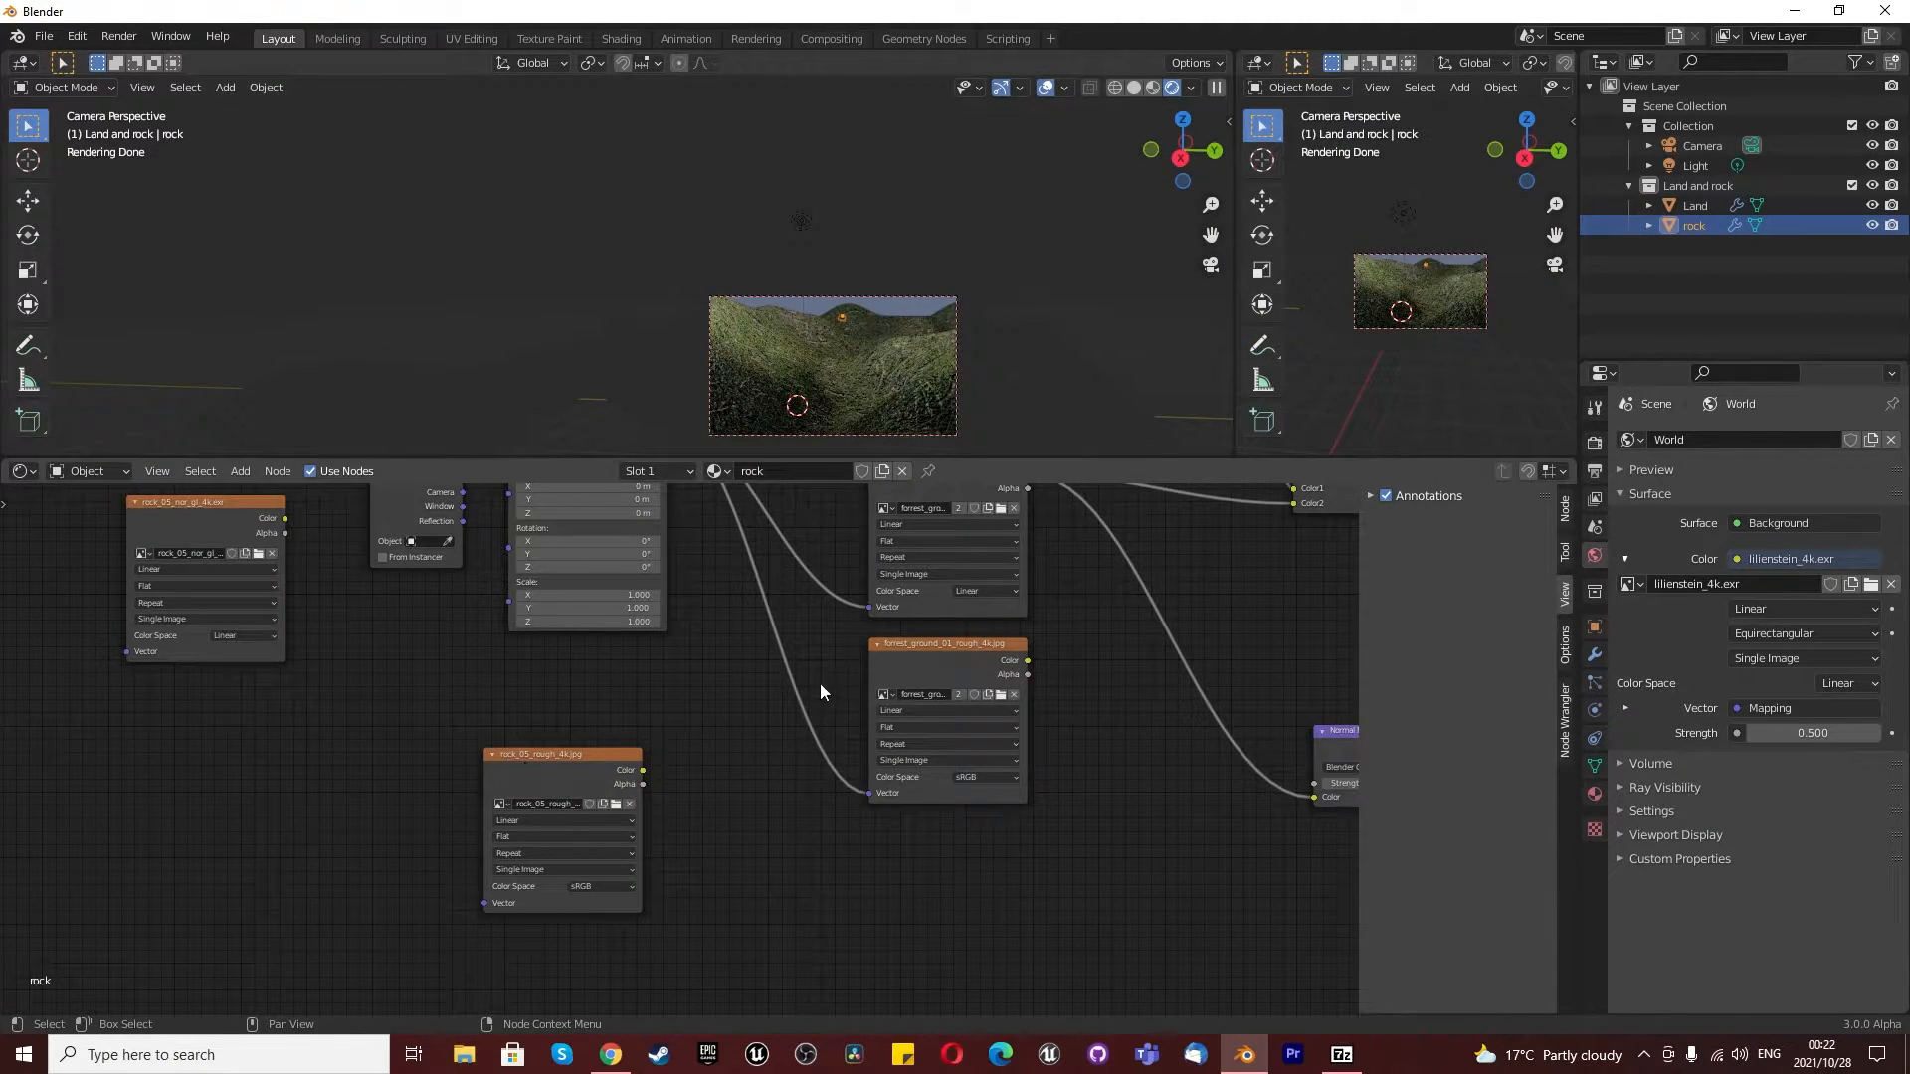
scroll(675, 762, down, 2)
drag(670, 551, 556, 851)
drag(614, 760, 875, 832)
scroll(881, 780, up, 2)
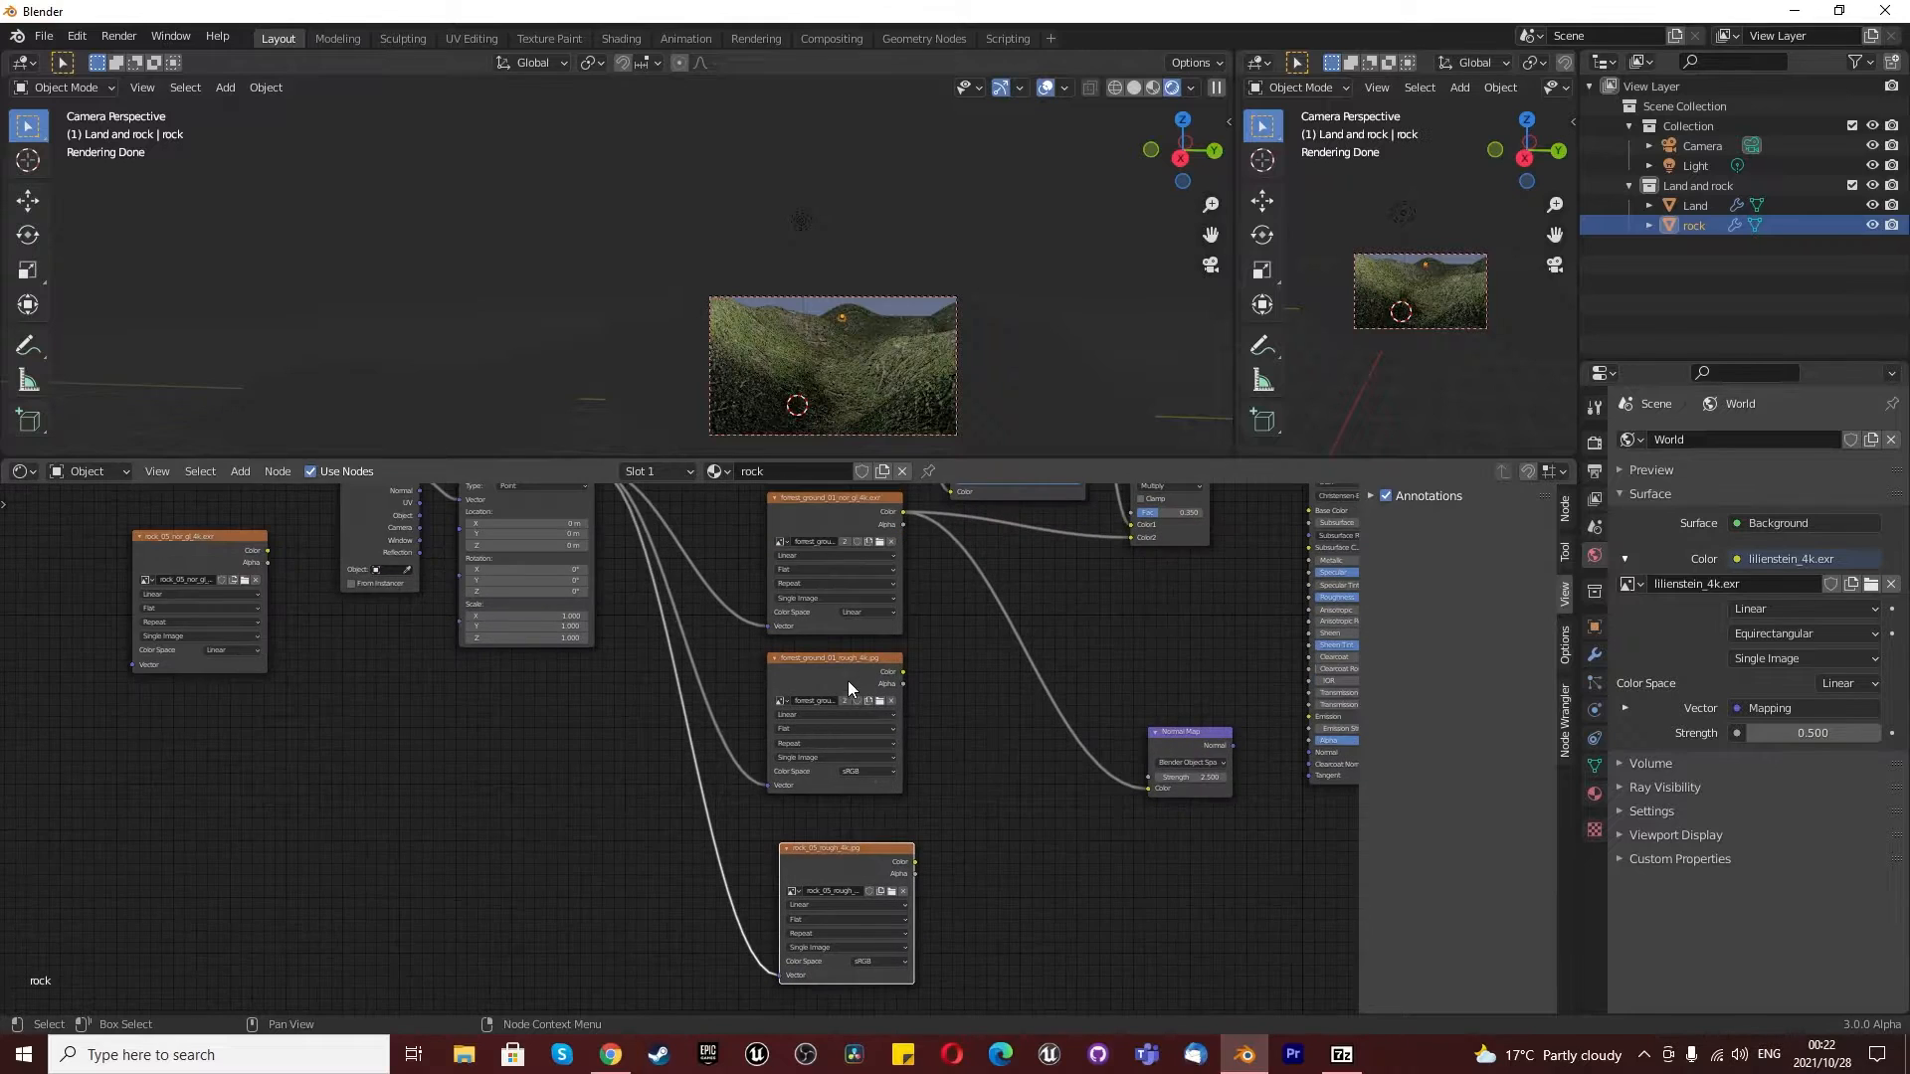
- Replace the forest roughness texture node with the rock roughness texture and connect its Color output to the Principled BSDF's Roughness
key(x)
drag(838, 858, 834, 678)
key(Home)
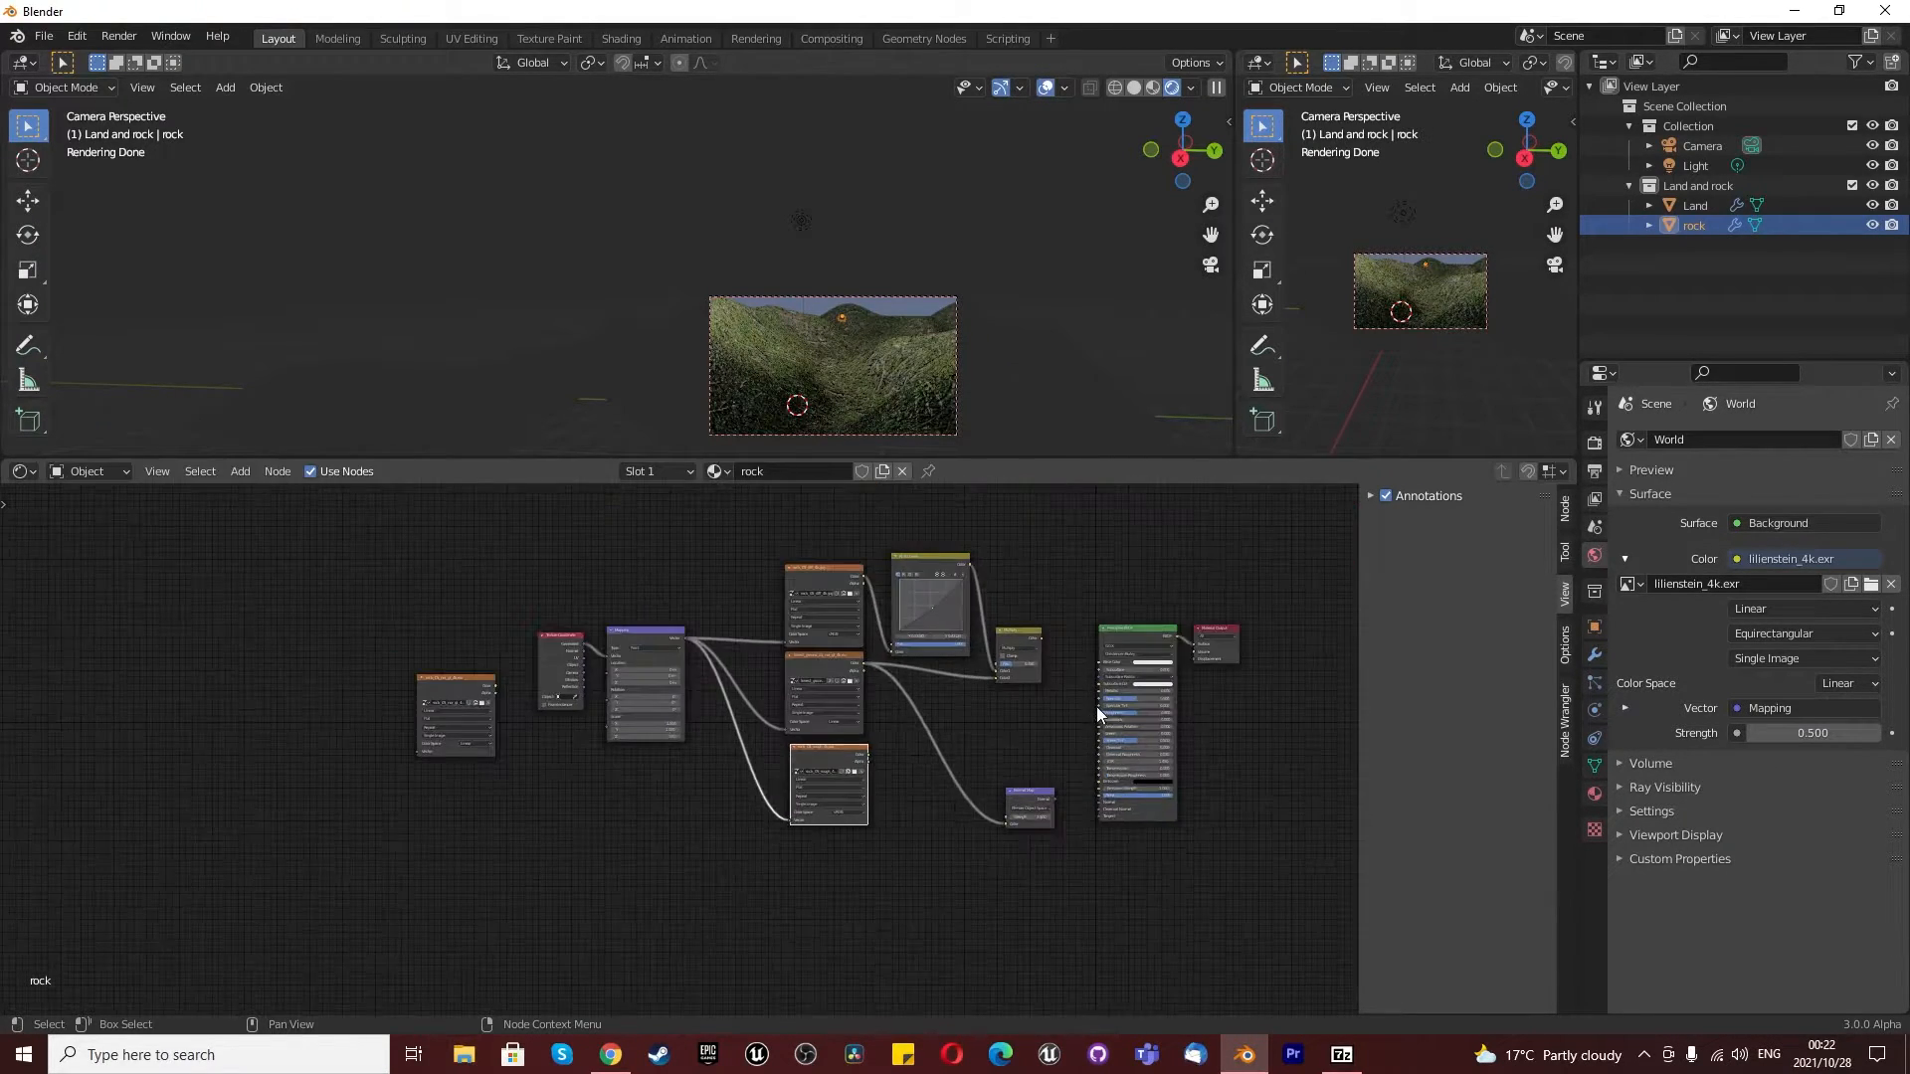
scroll(1124, 718, up, 4)
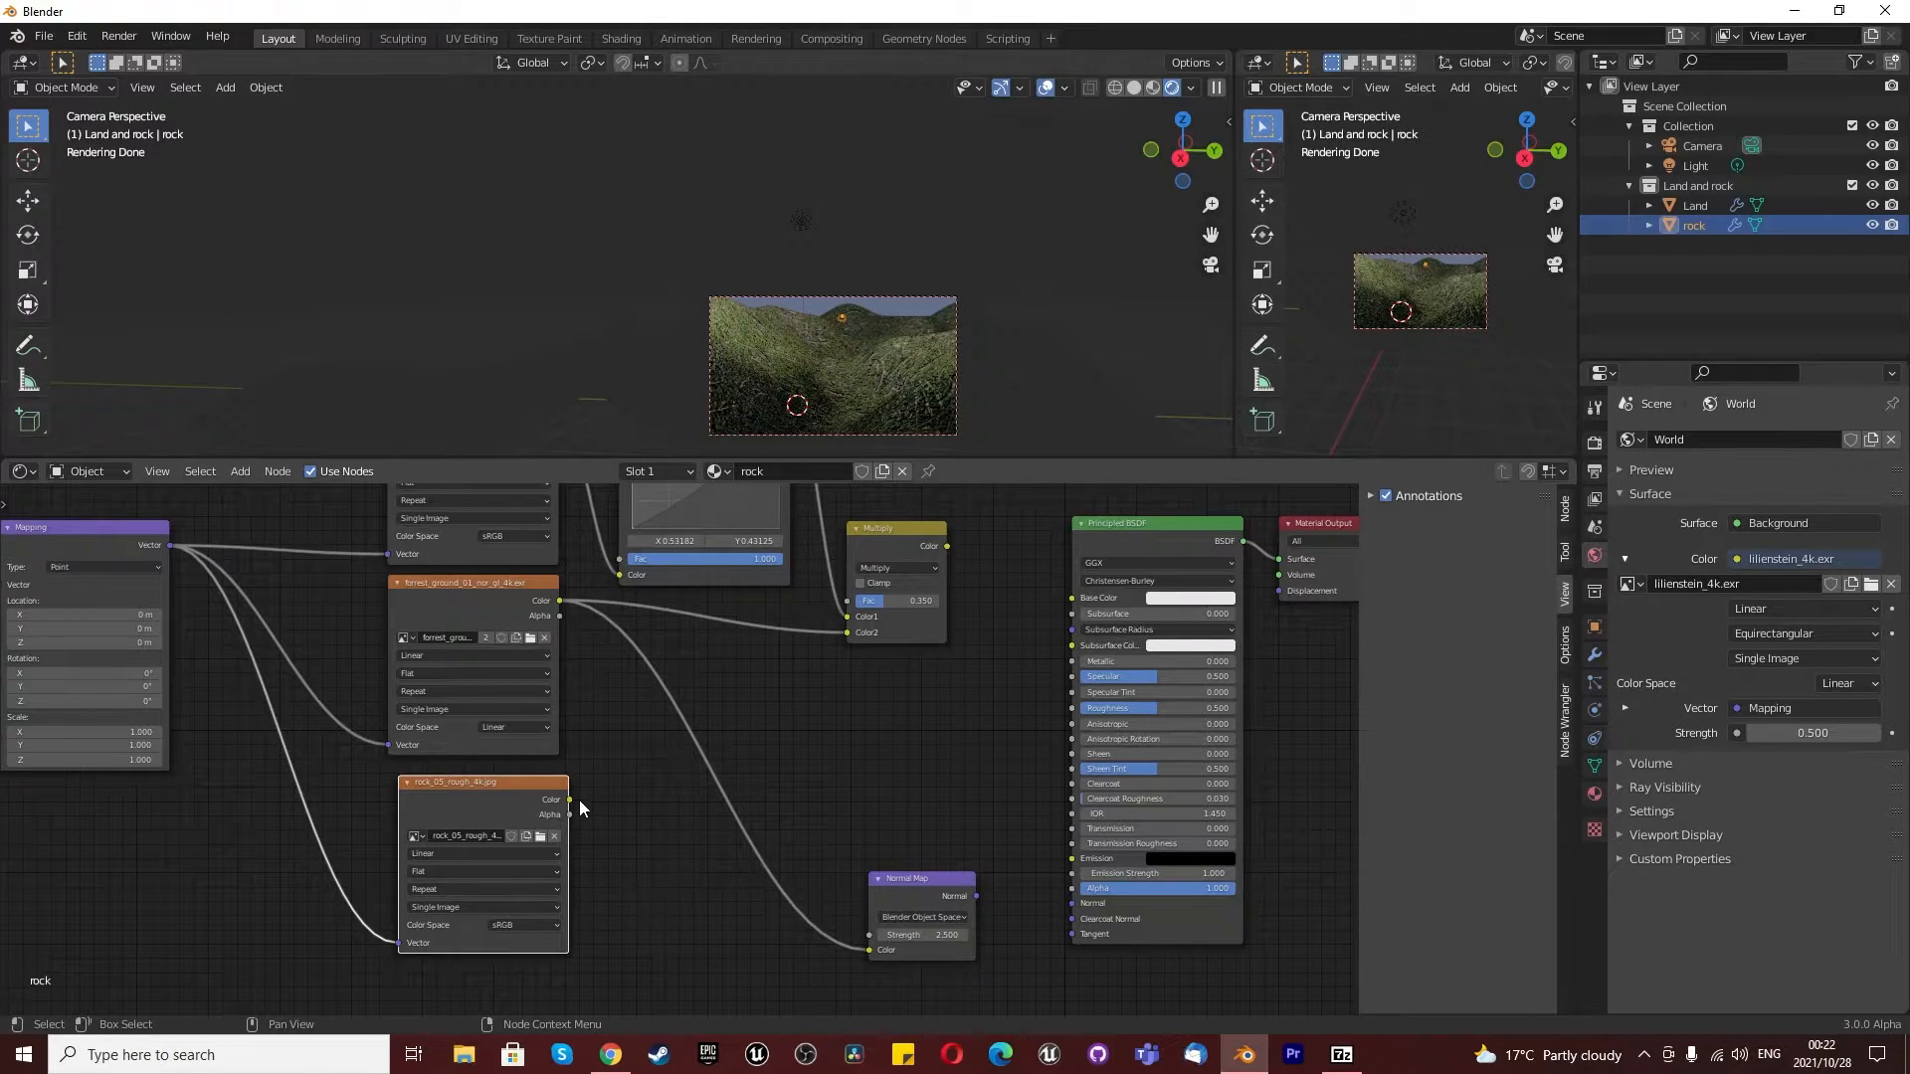
drag(570, 801, 1084, 712)
- Frame the rock in the main viewport outside the camera view and turn off Render Region
scroll(882, 398, up, 2)
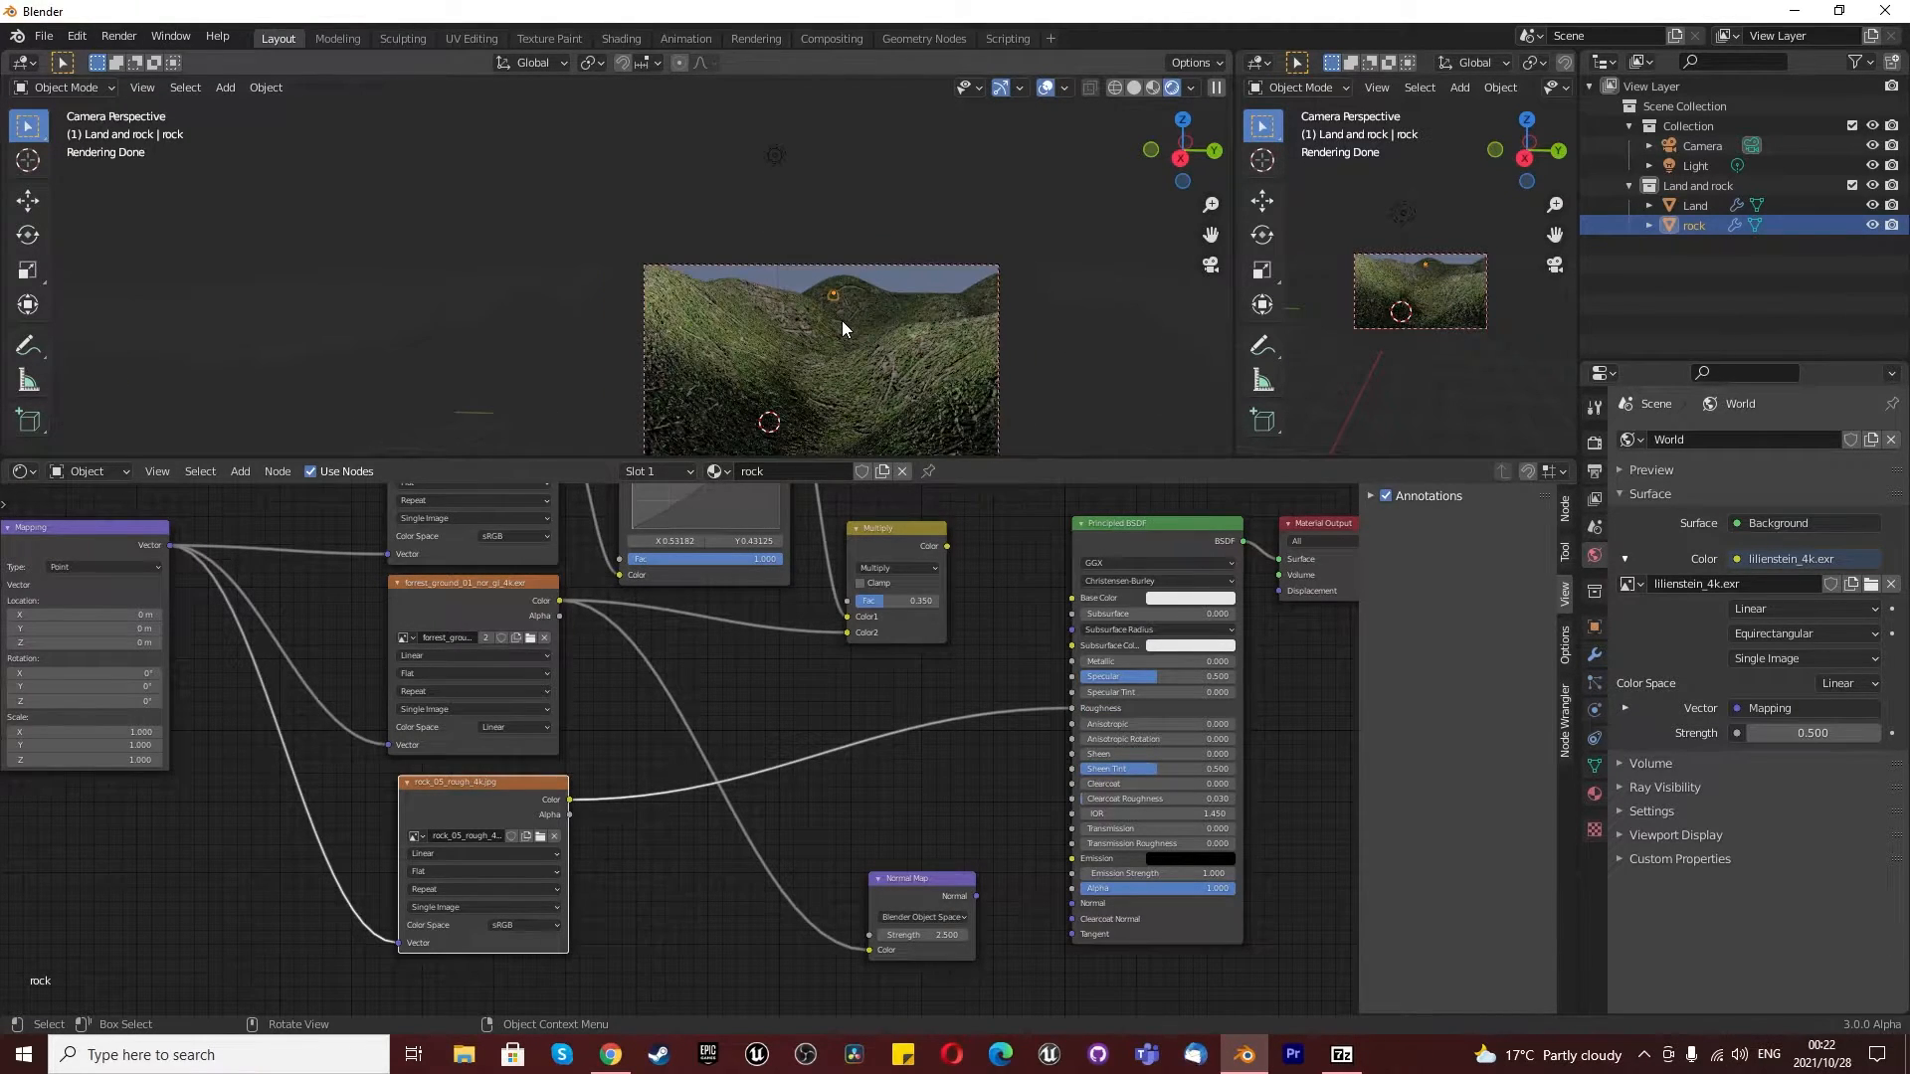
key(KP_Decimal)
scroll(828, 308, down, 5)
middle_drag(757, 270, 707, 278)
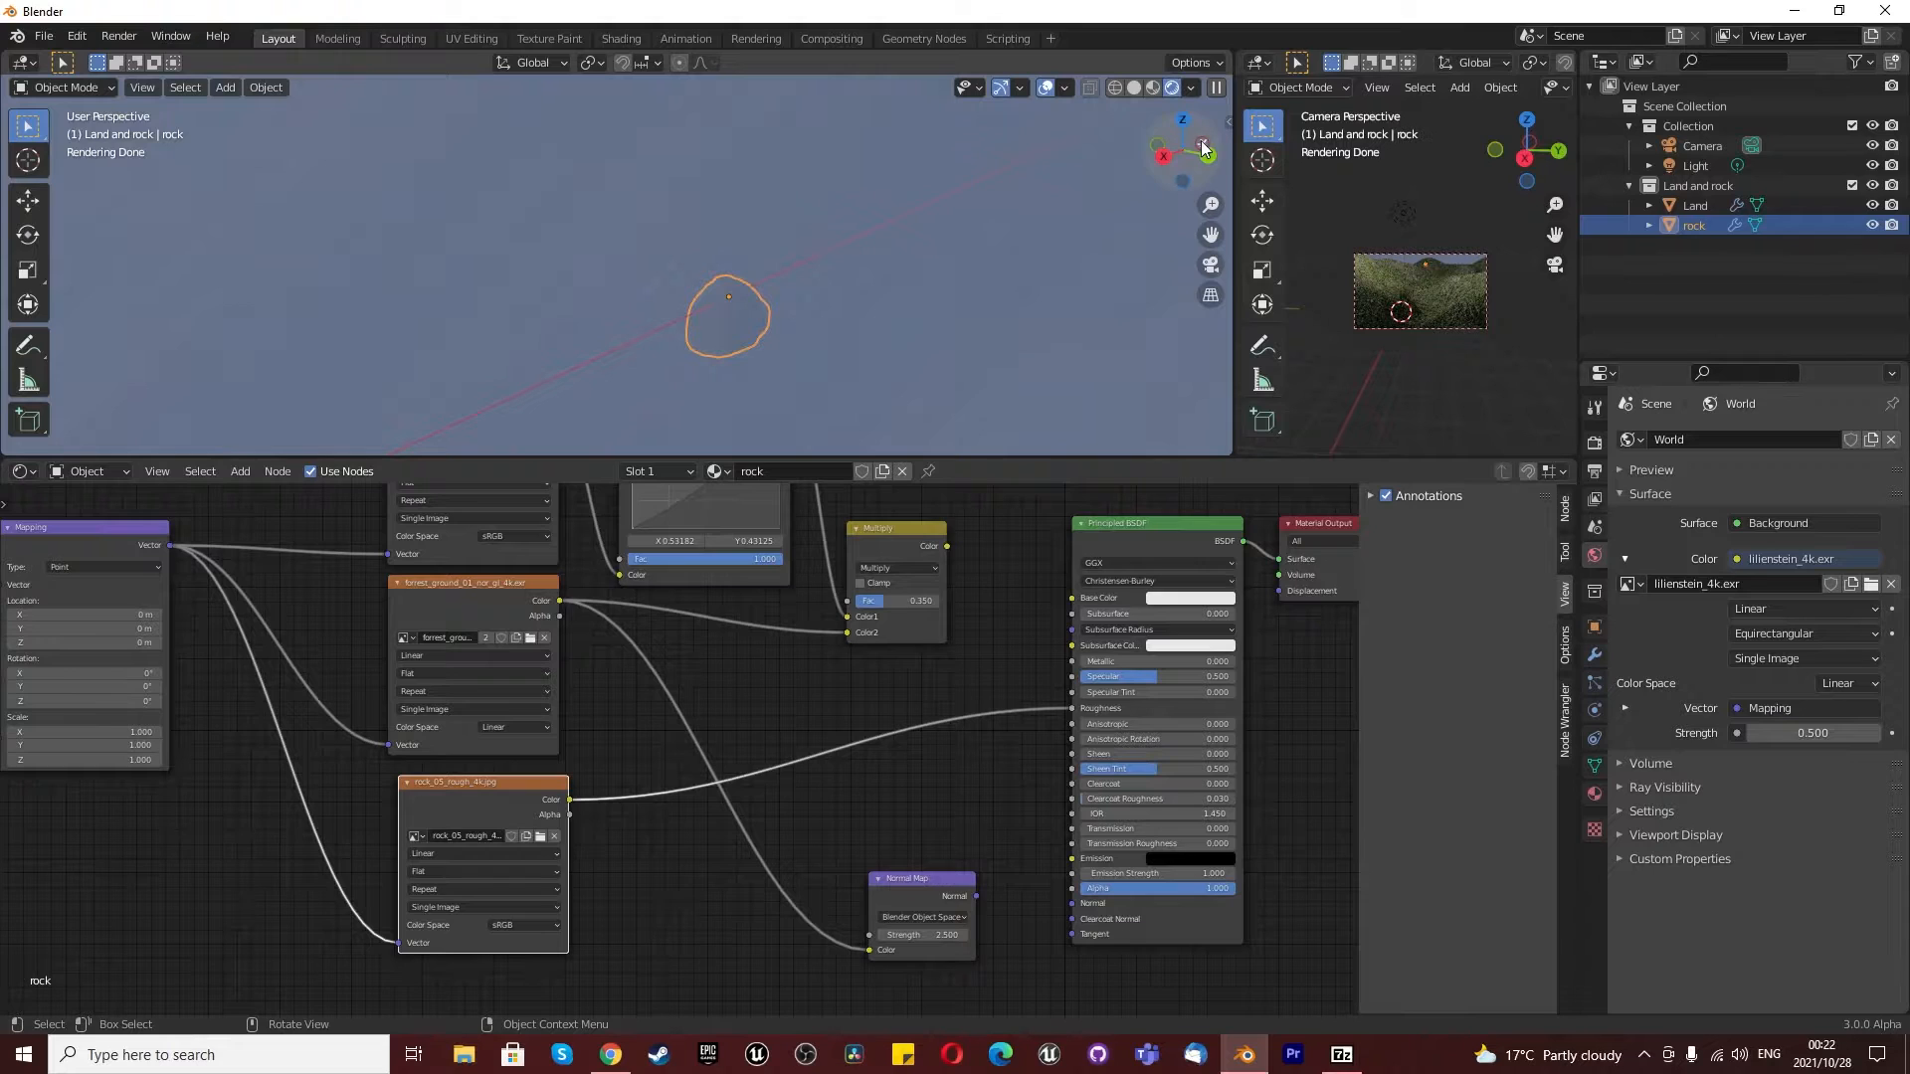
click(1595, 471)
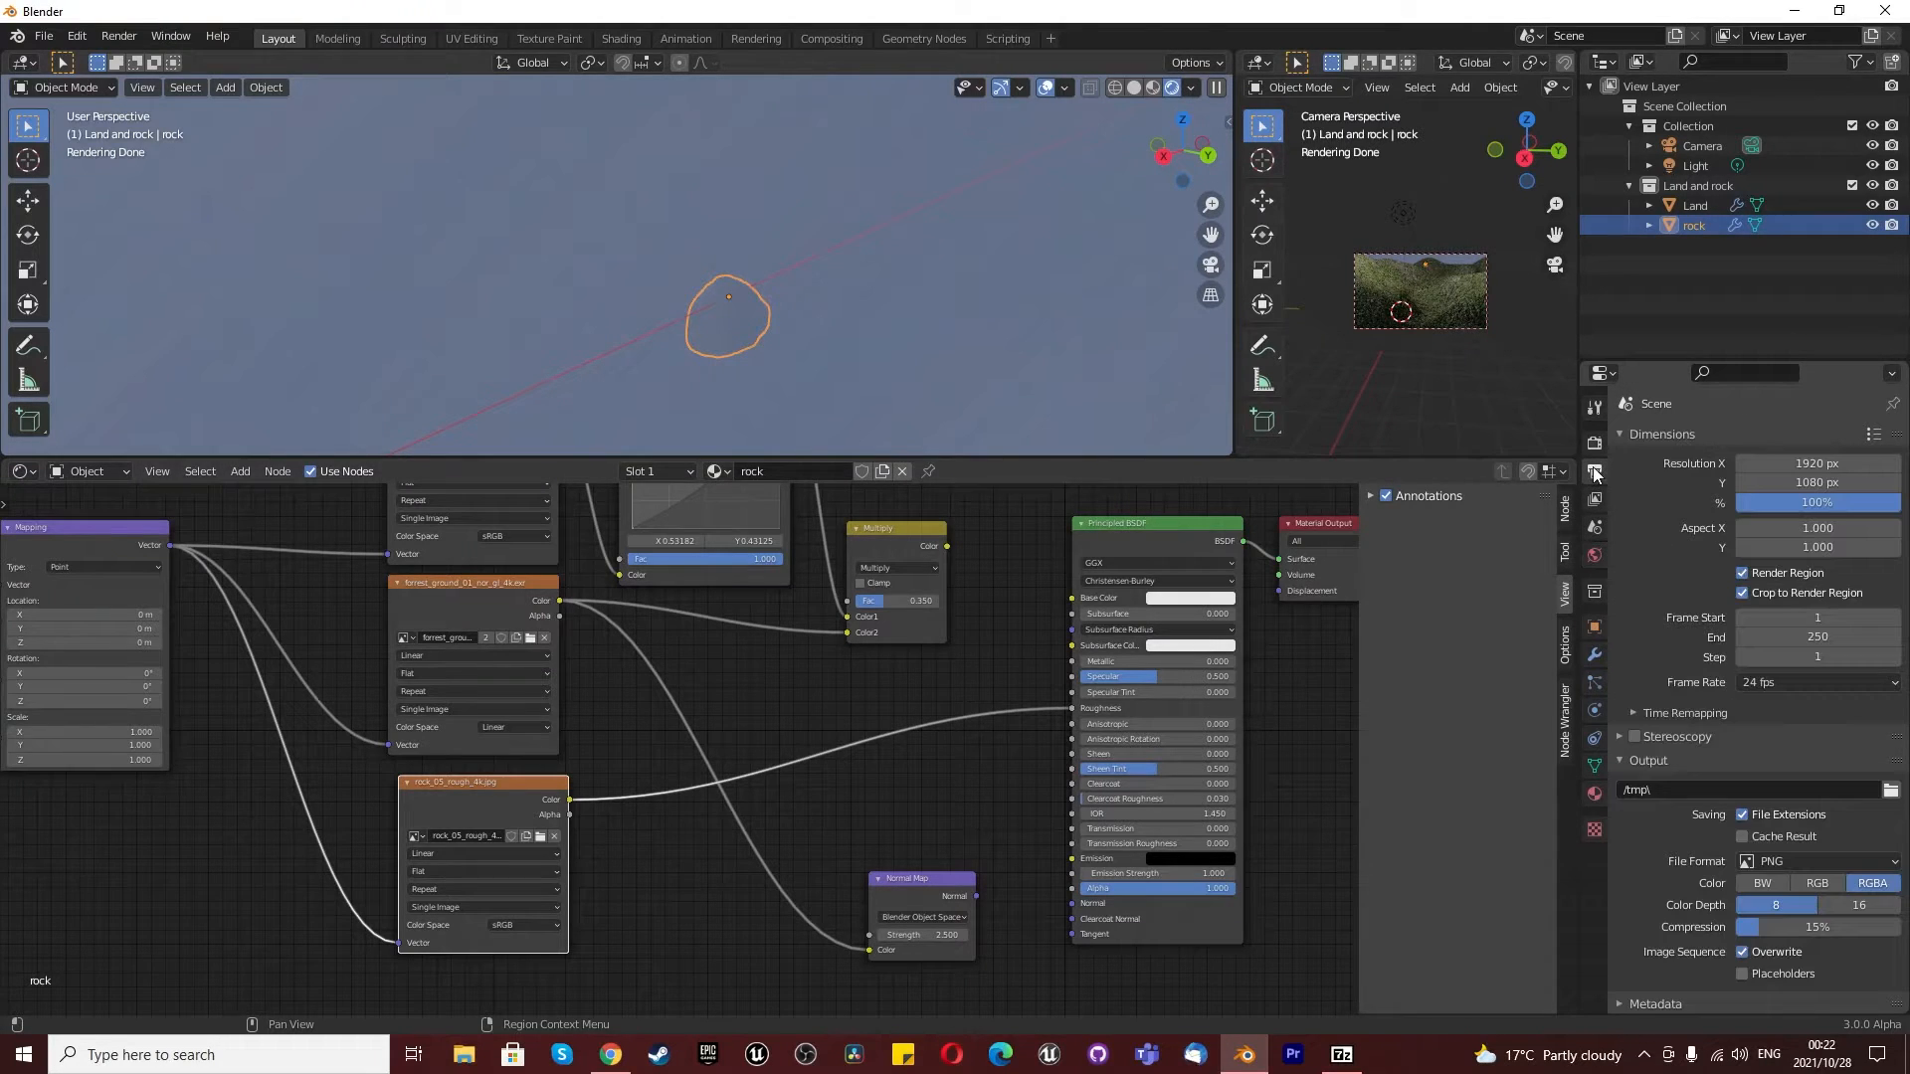
click(1741, 573)
middle_drag(798, 309, 730, 321)
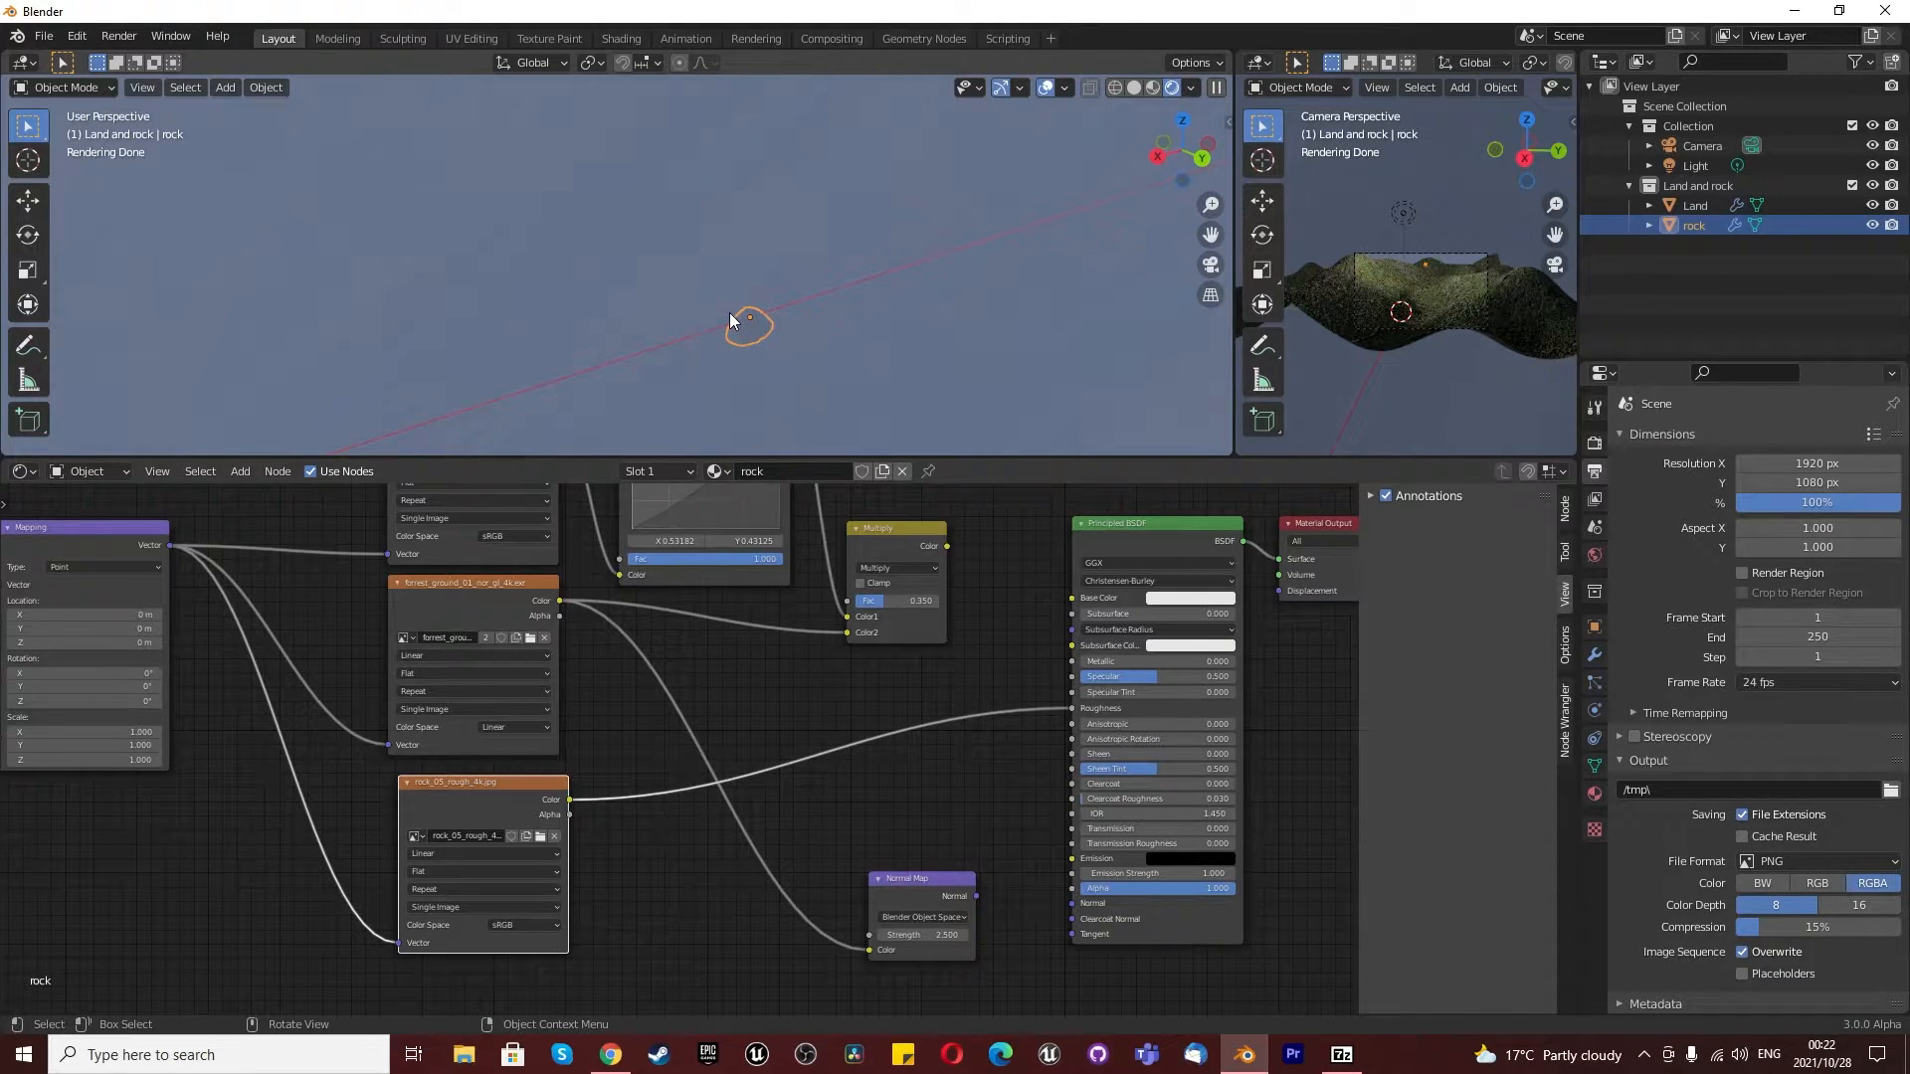
- Set the World background's strength to 0 while viewing the rock up close
scroll(638, 386, up, 3)
key(KP_Decimal)
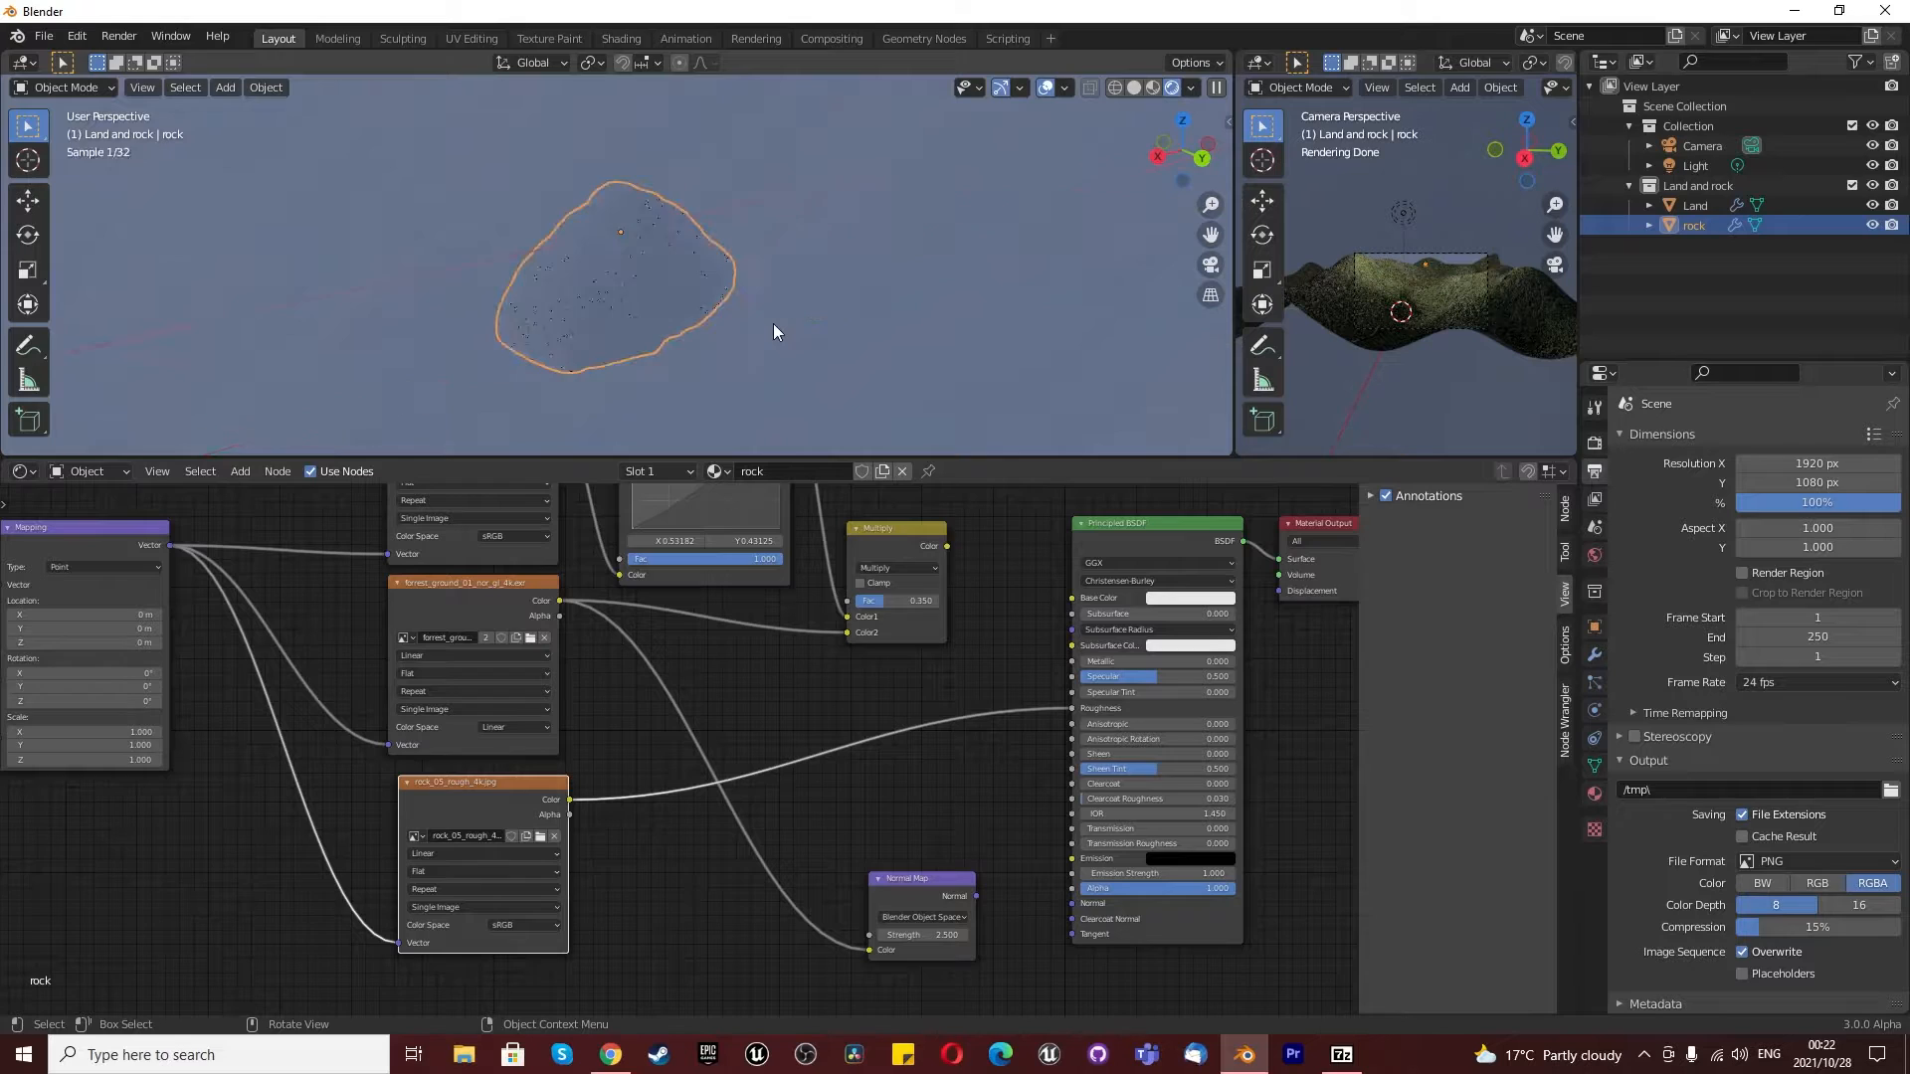
scroll(624, 296, up, 2)
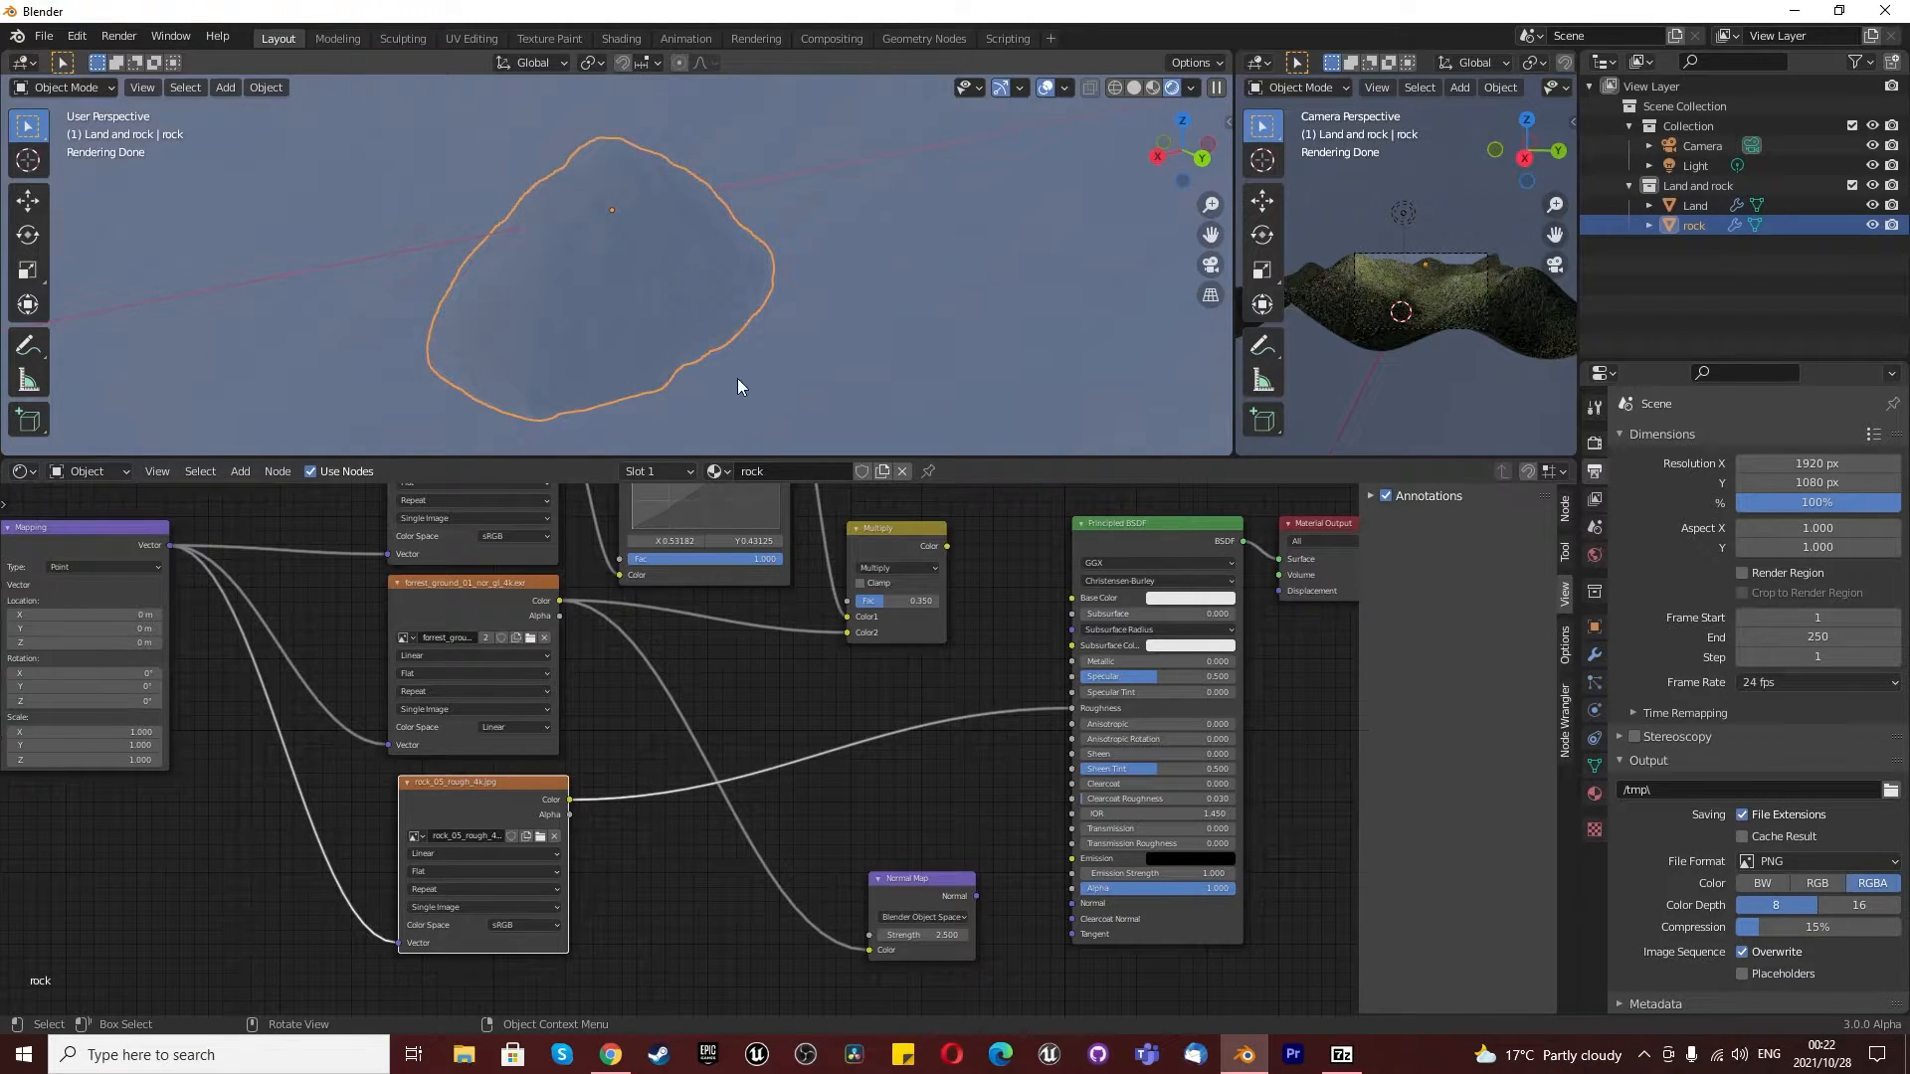
click(1595, 555)
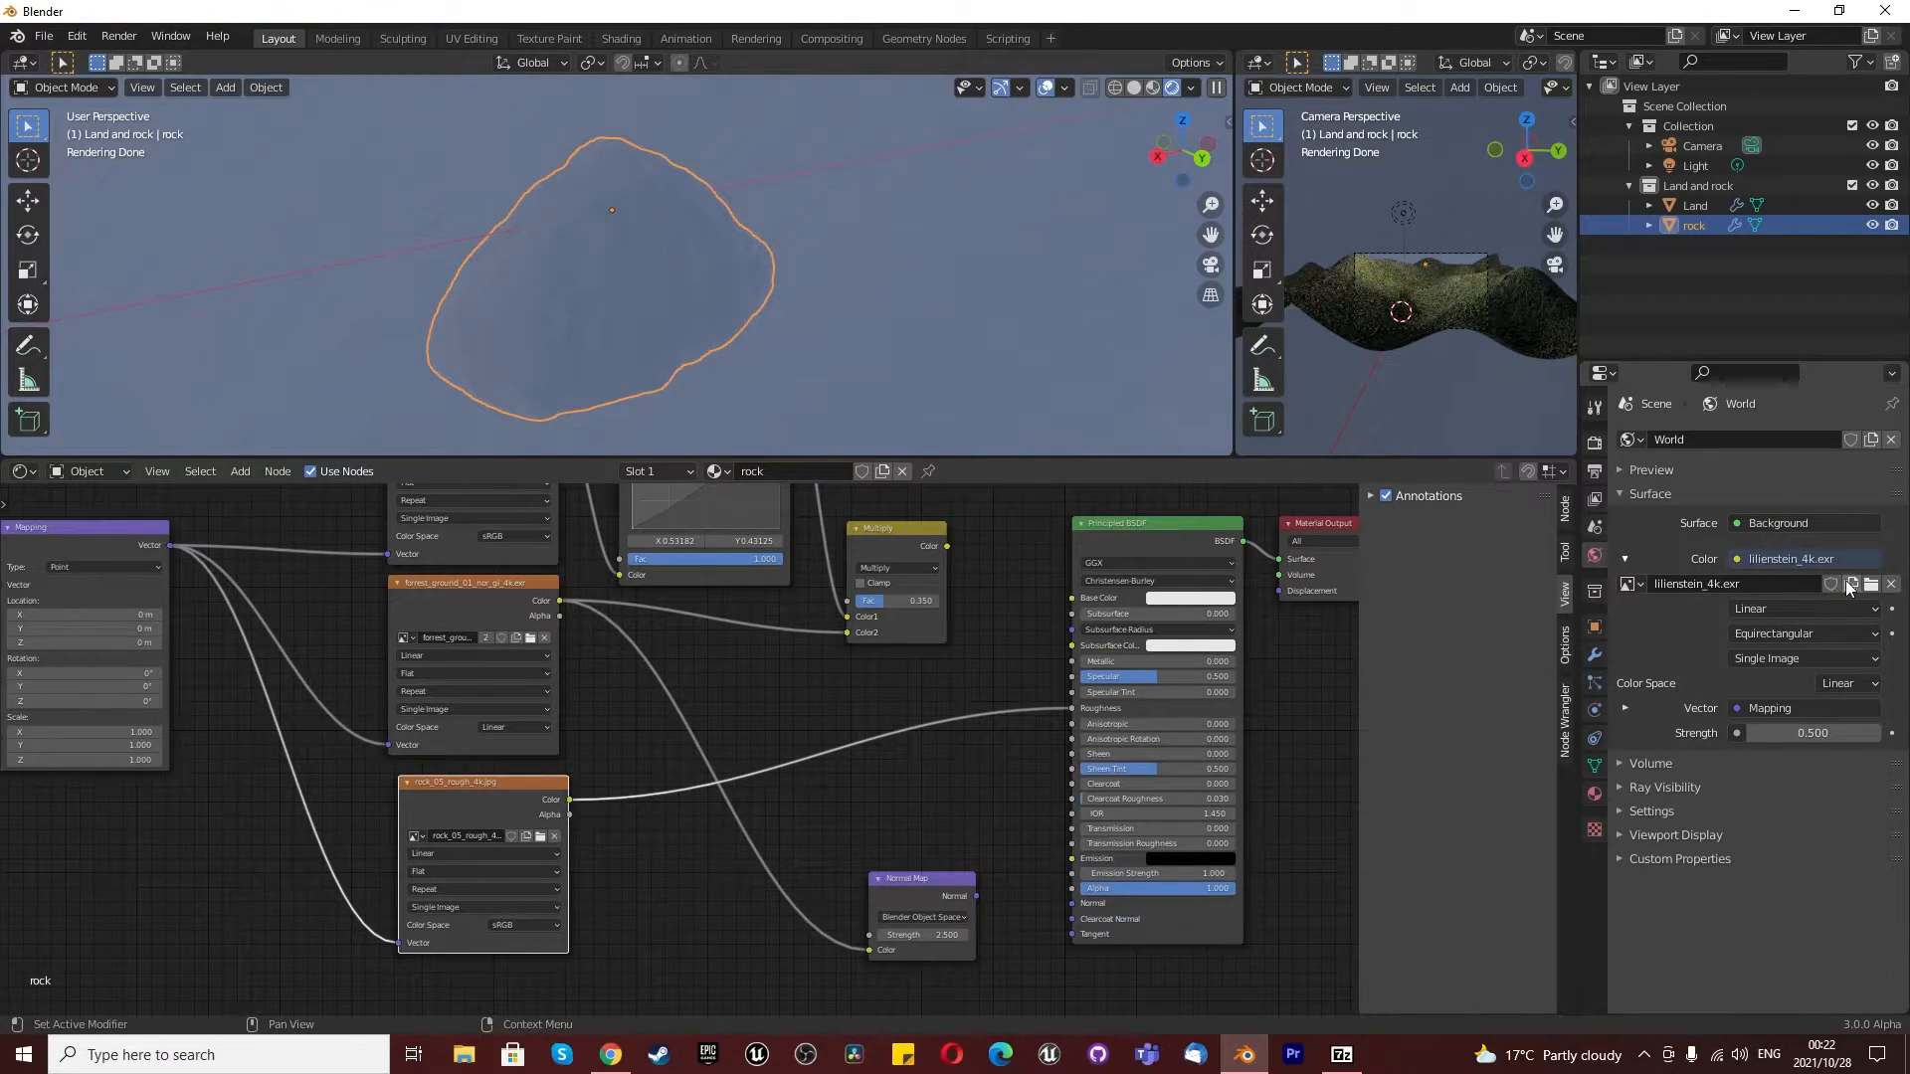
drag(1817, 733, 1756, 733)
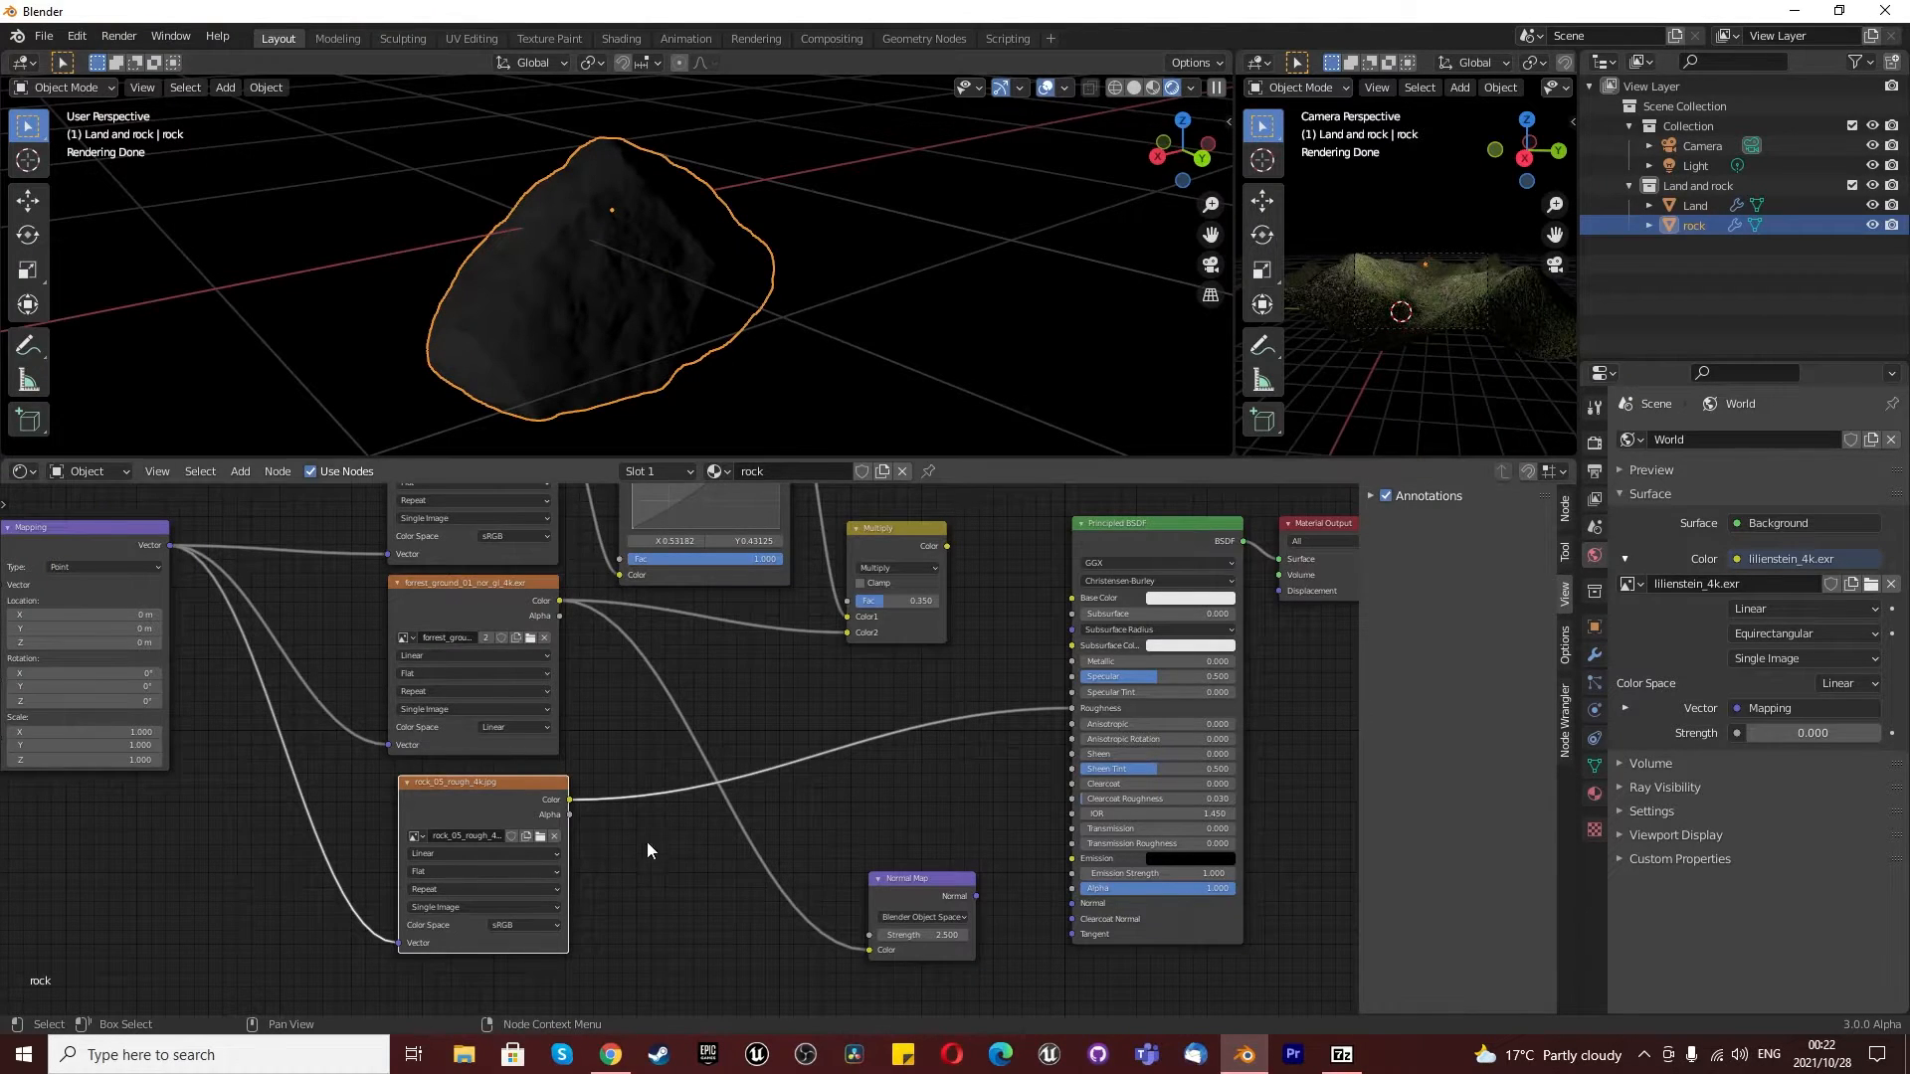
- Feed the Principled BSDF's Roughness from the rock roughness texture's Alpha output instead of its Color output
scroll(700, 830, down, 9)
scroll(465, 877, up, 6)
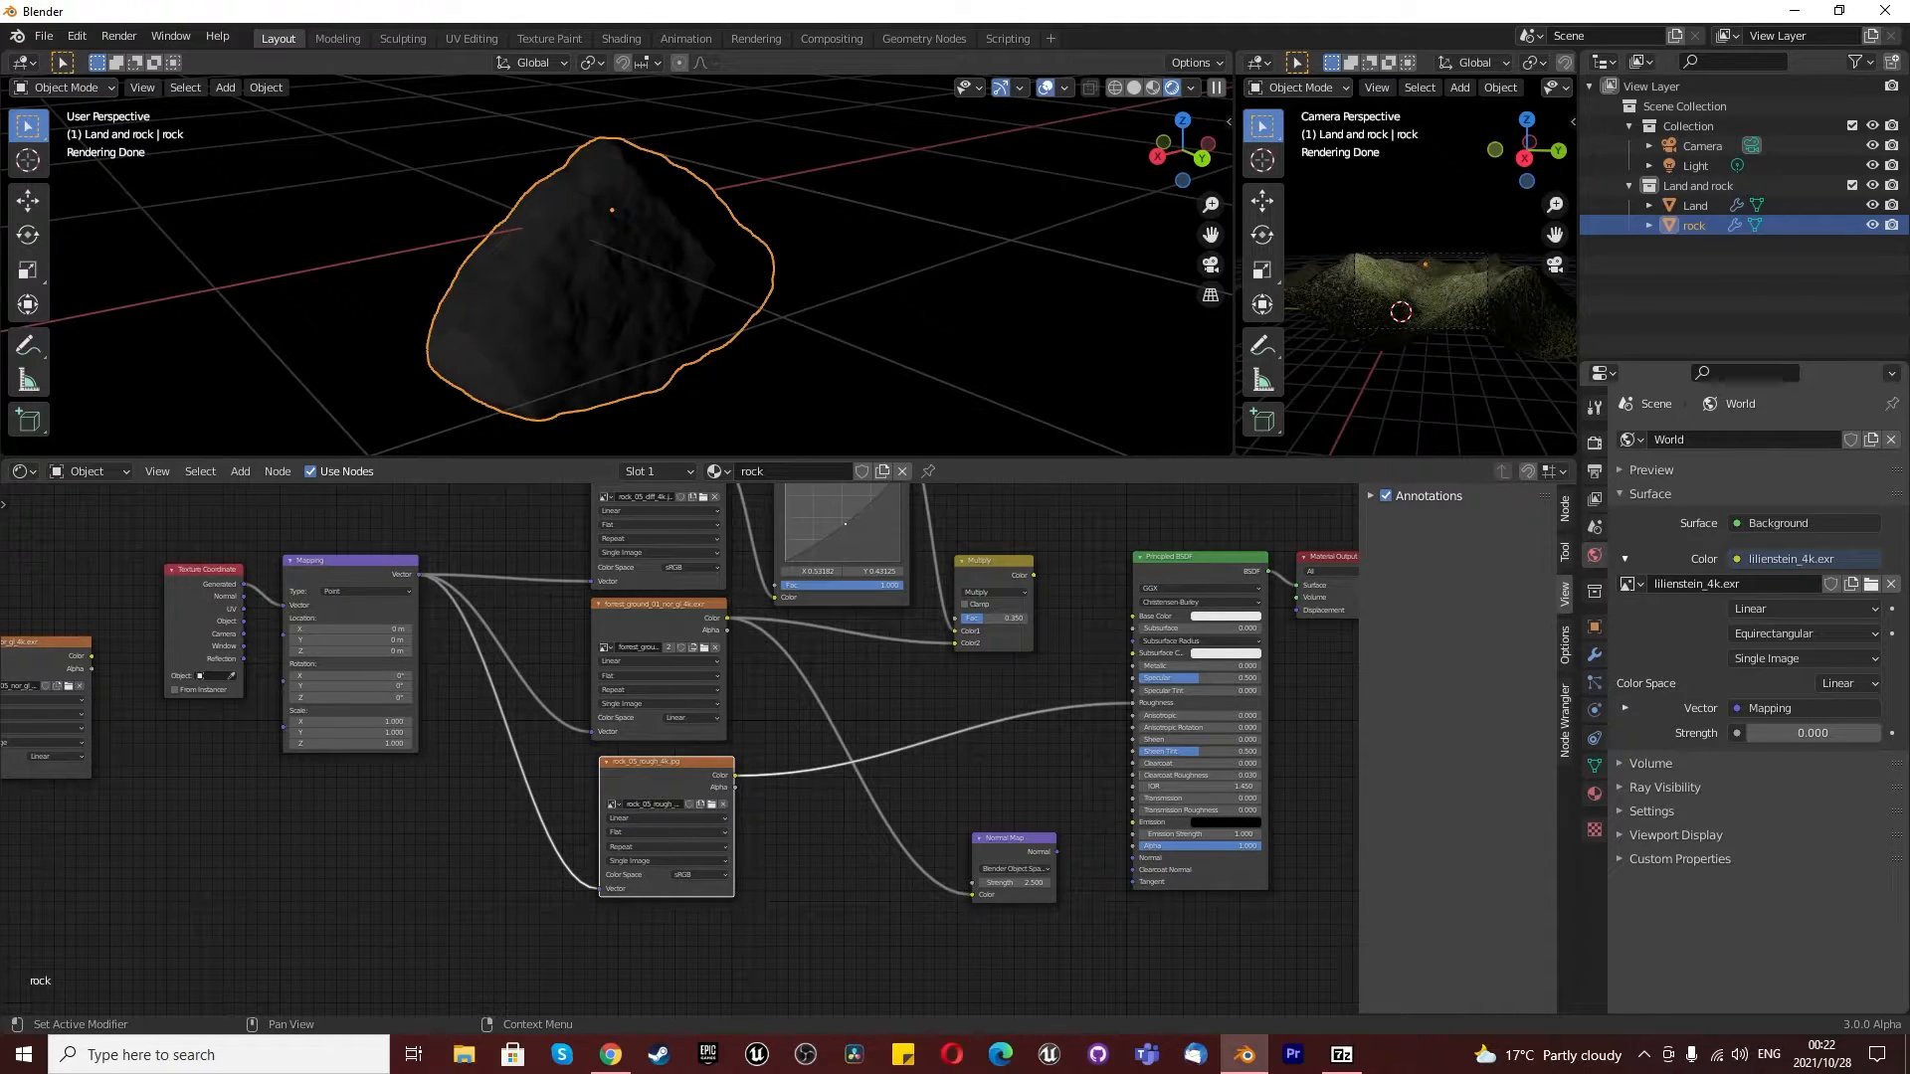
drag(736, 787, 1134, 704)
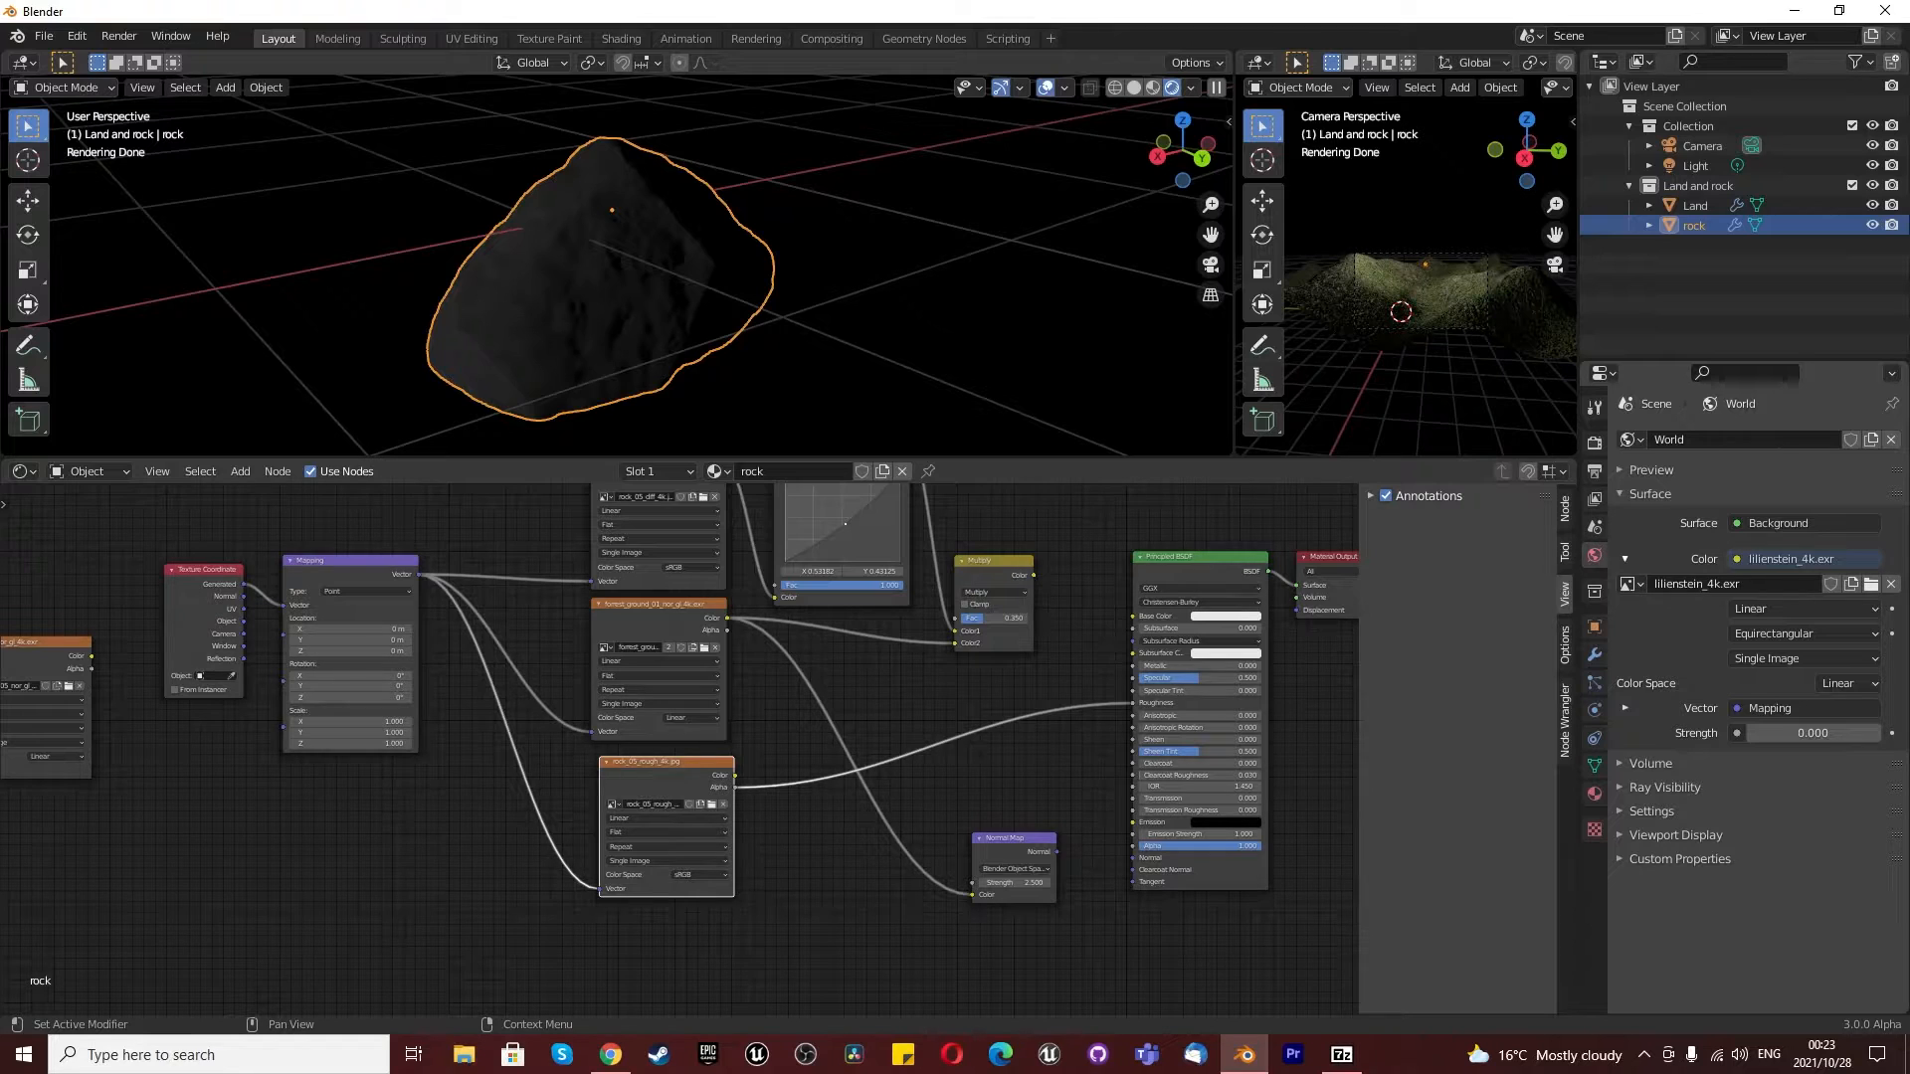
- Move the rock normal texture node nearer the other textures and connect the Mapping node's Vector output to its Vector input
scroll(557, 782, down, 1)
middle_drag(557, 782, 723, 799)
scroll(723, 799, down, 1)
drag(233, 681, 577, 829)
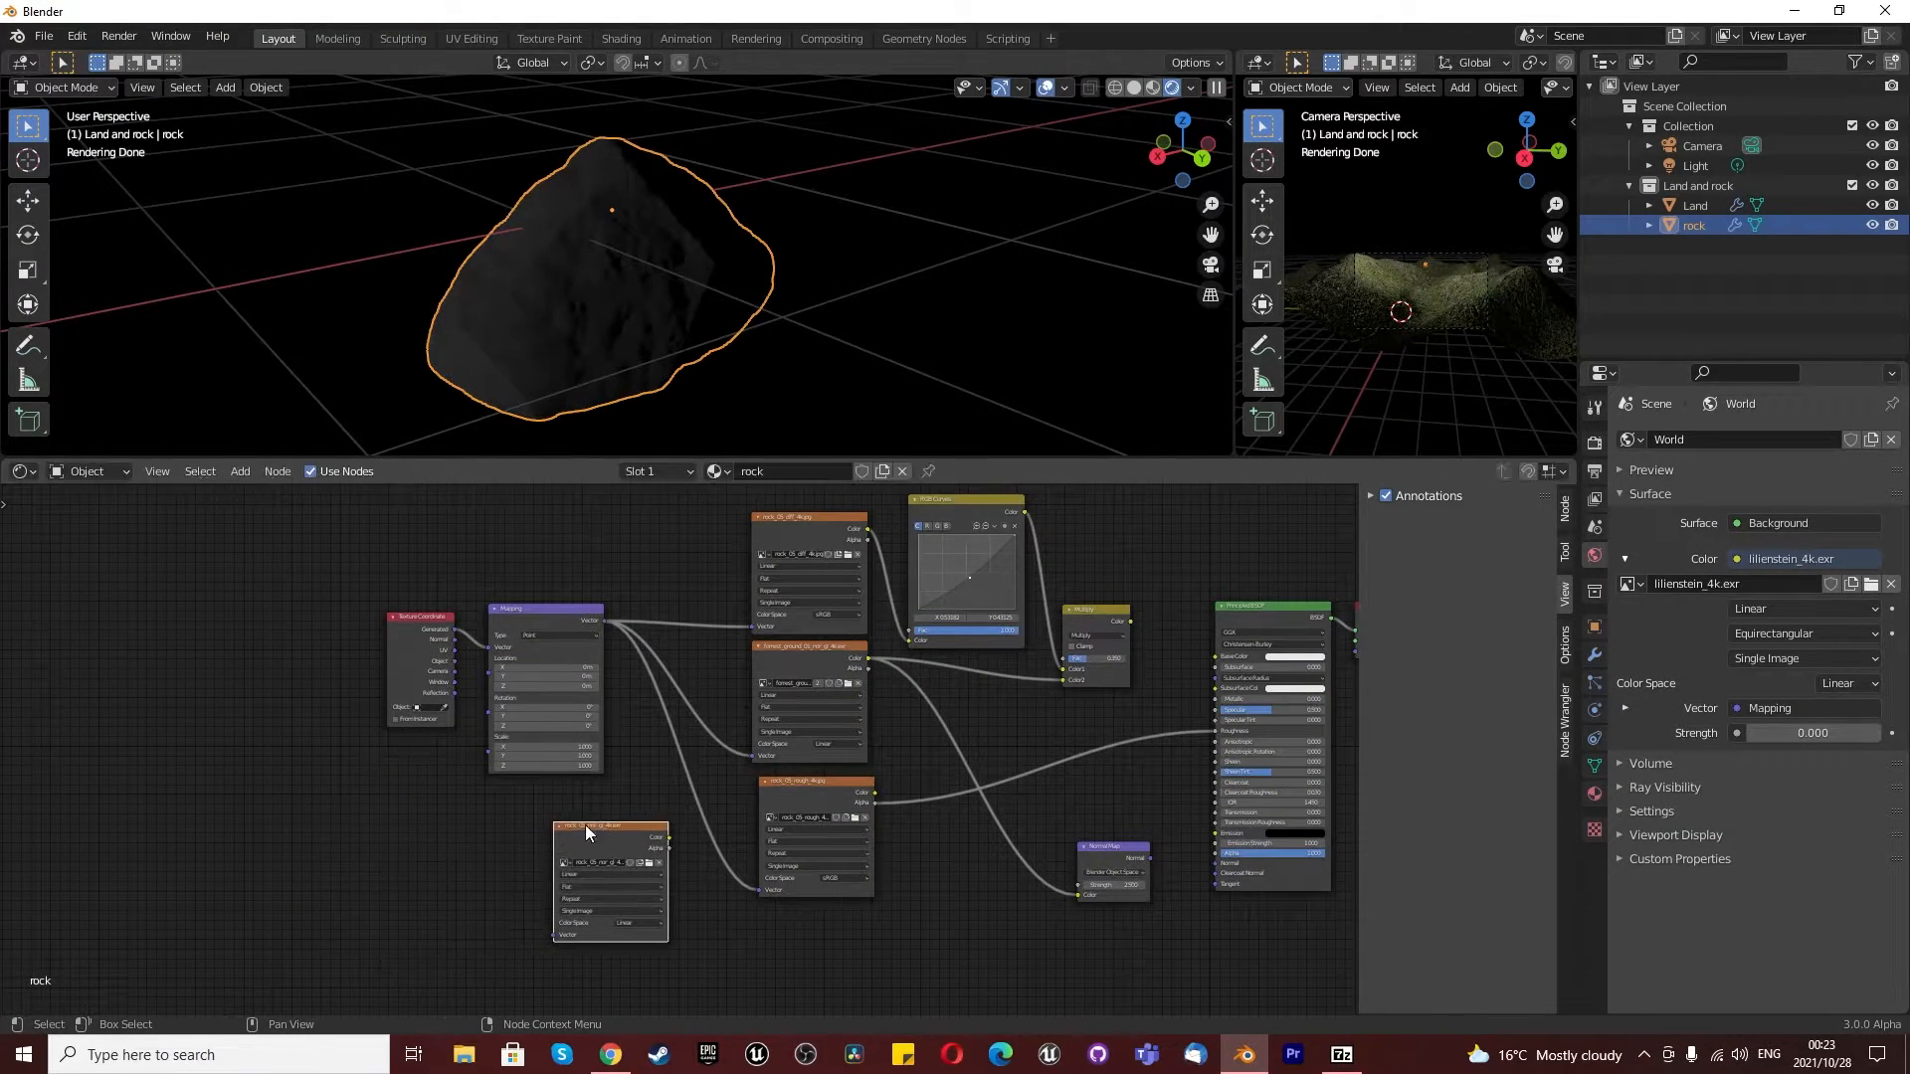
drag(603, 622, 553, 935)
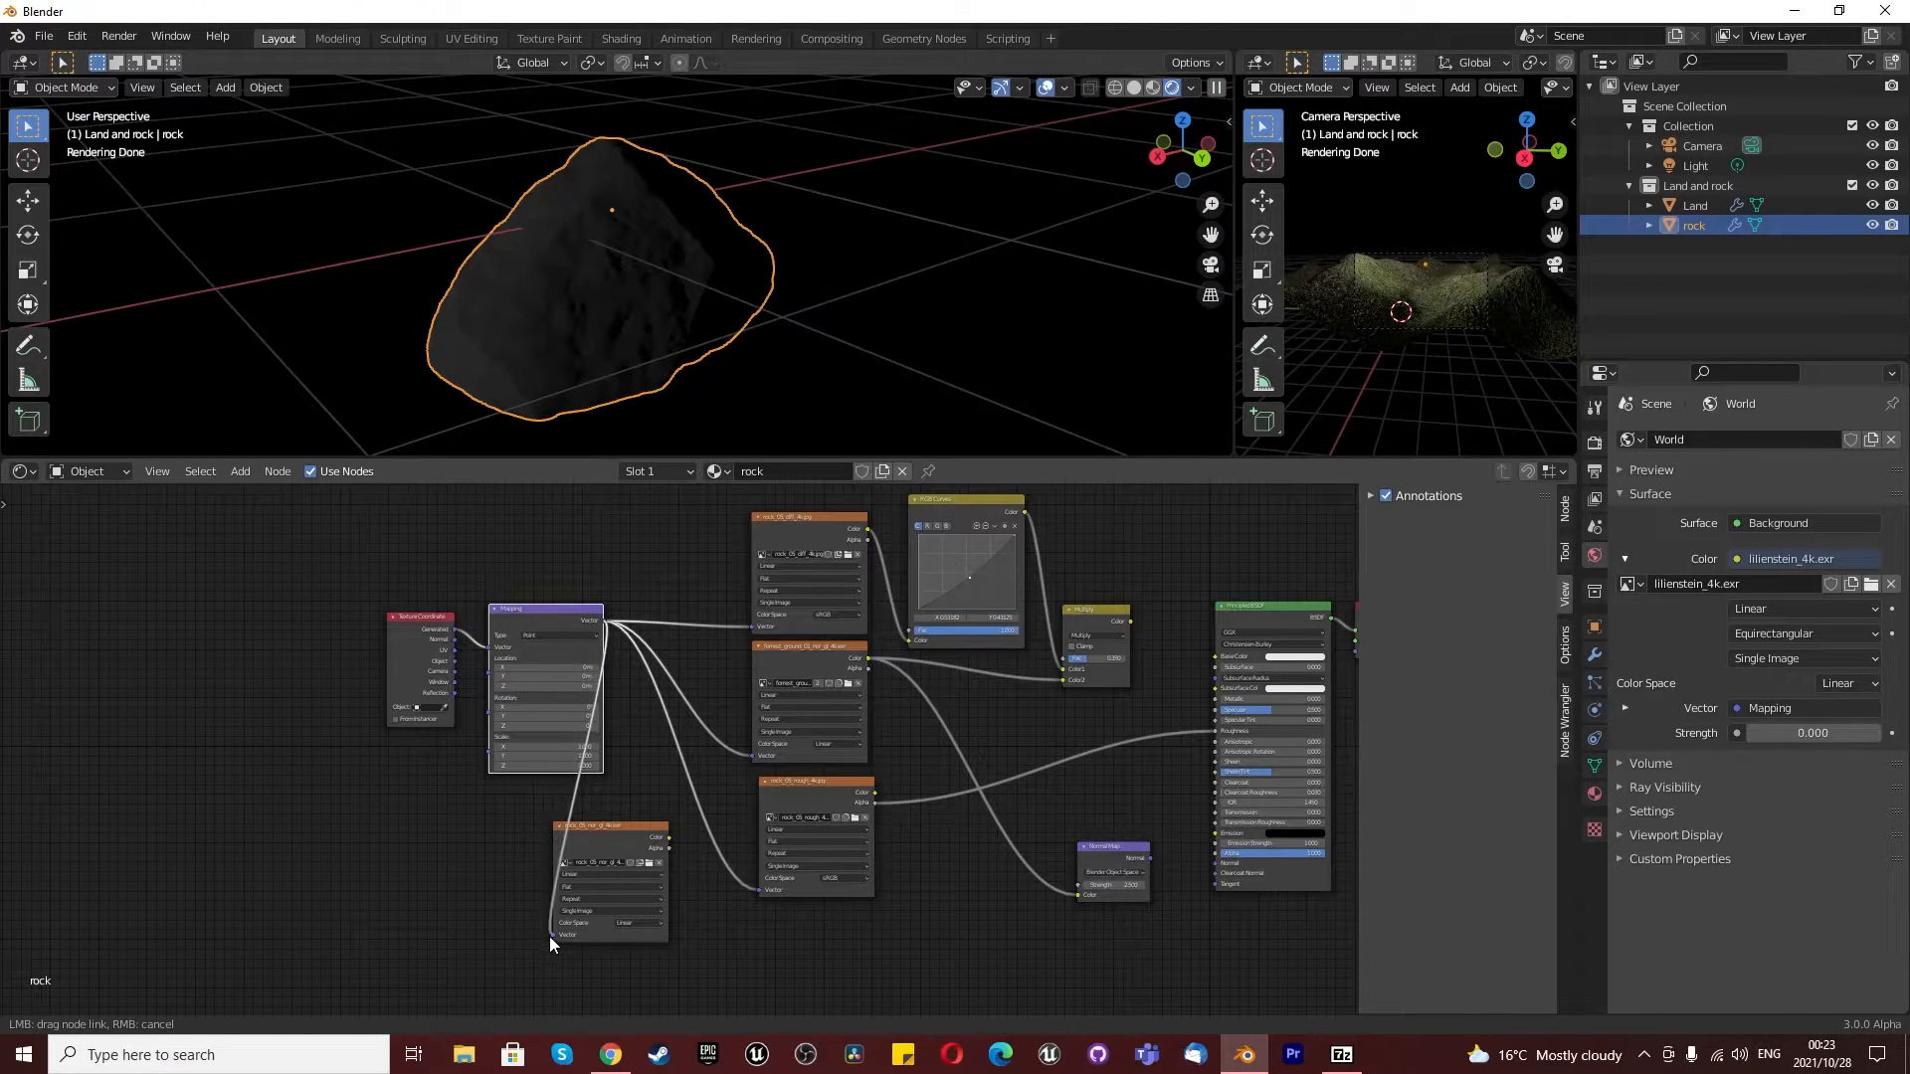
- Delete the forest normal texture node, put the rock normal texture in its place and connect its Color to Multiply's Color2
click(791, 669)
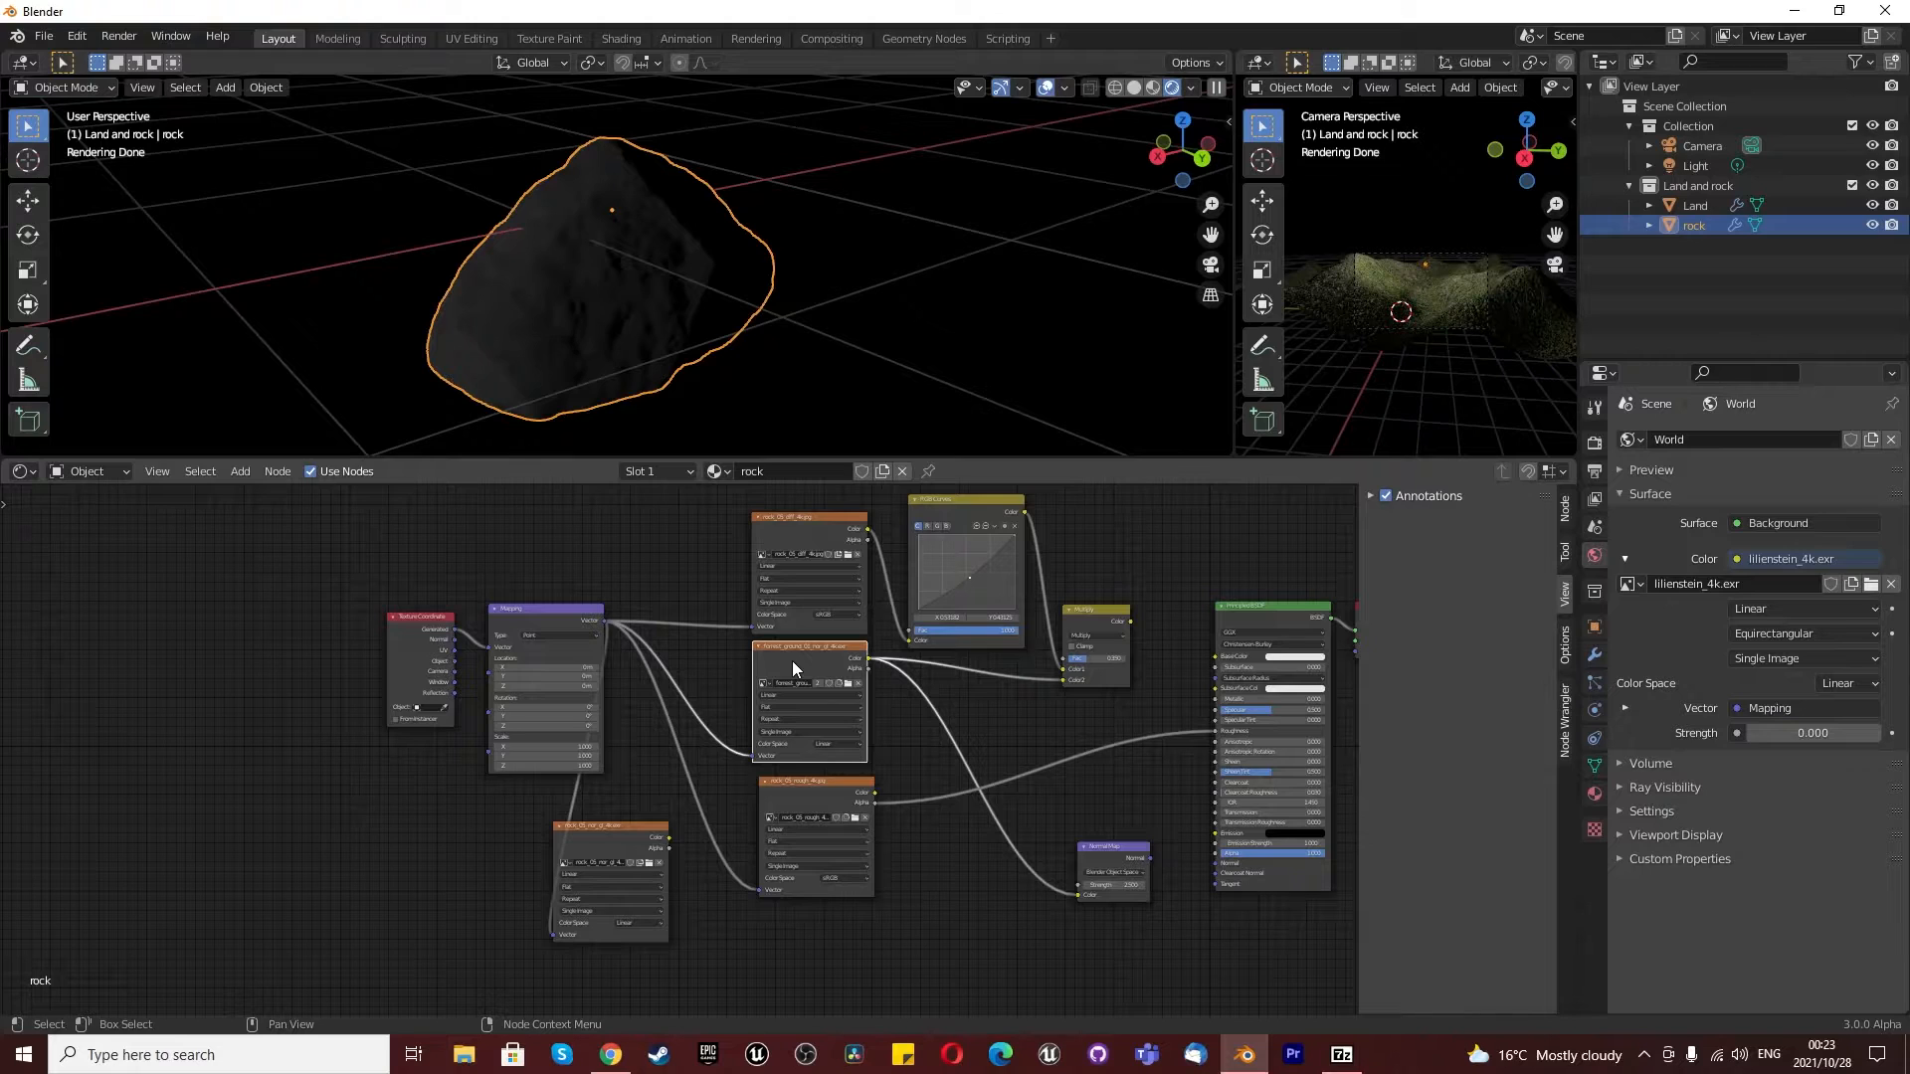
key(x)
drag(624, 840, 1060, 678)
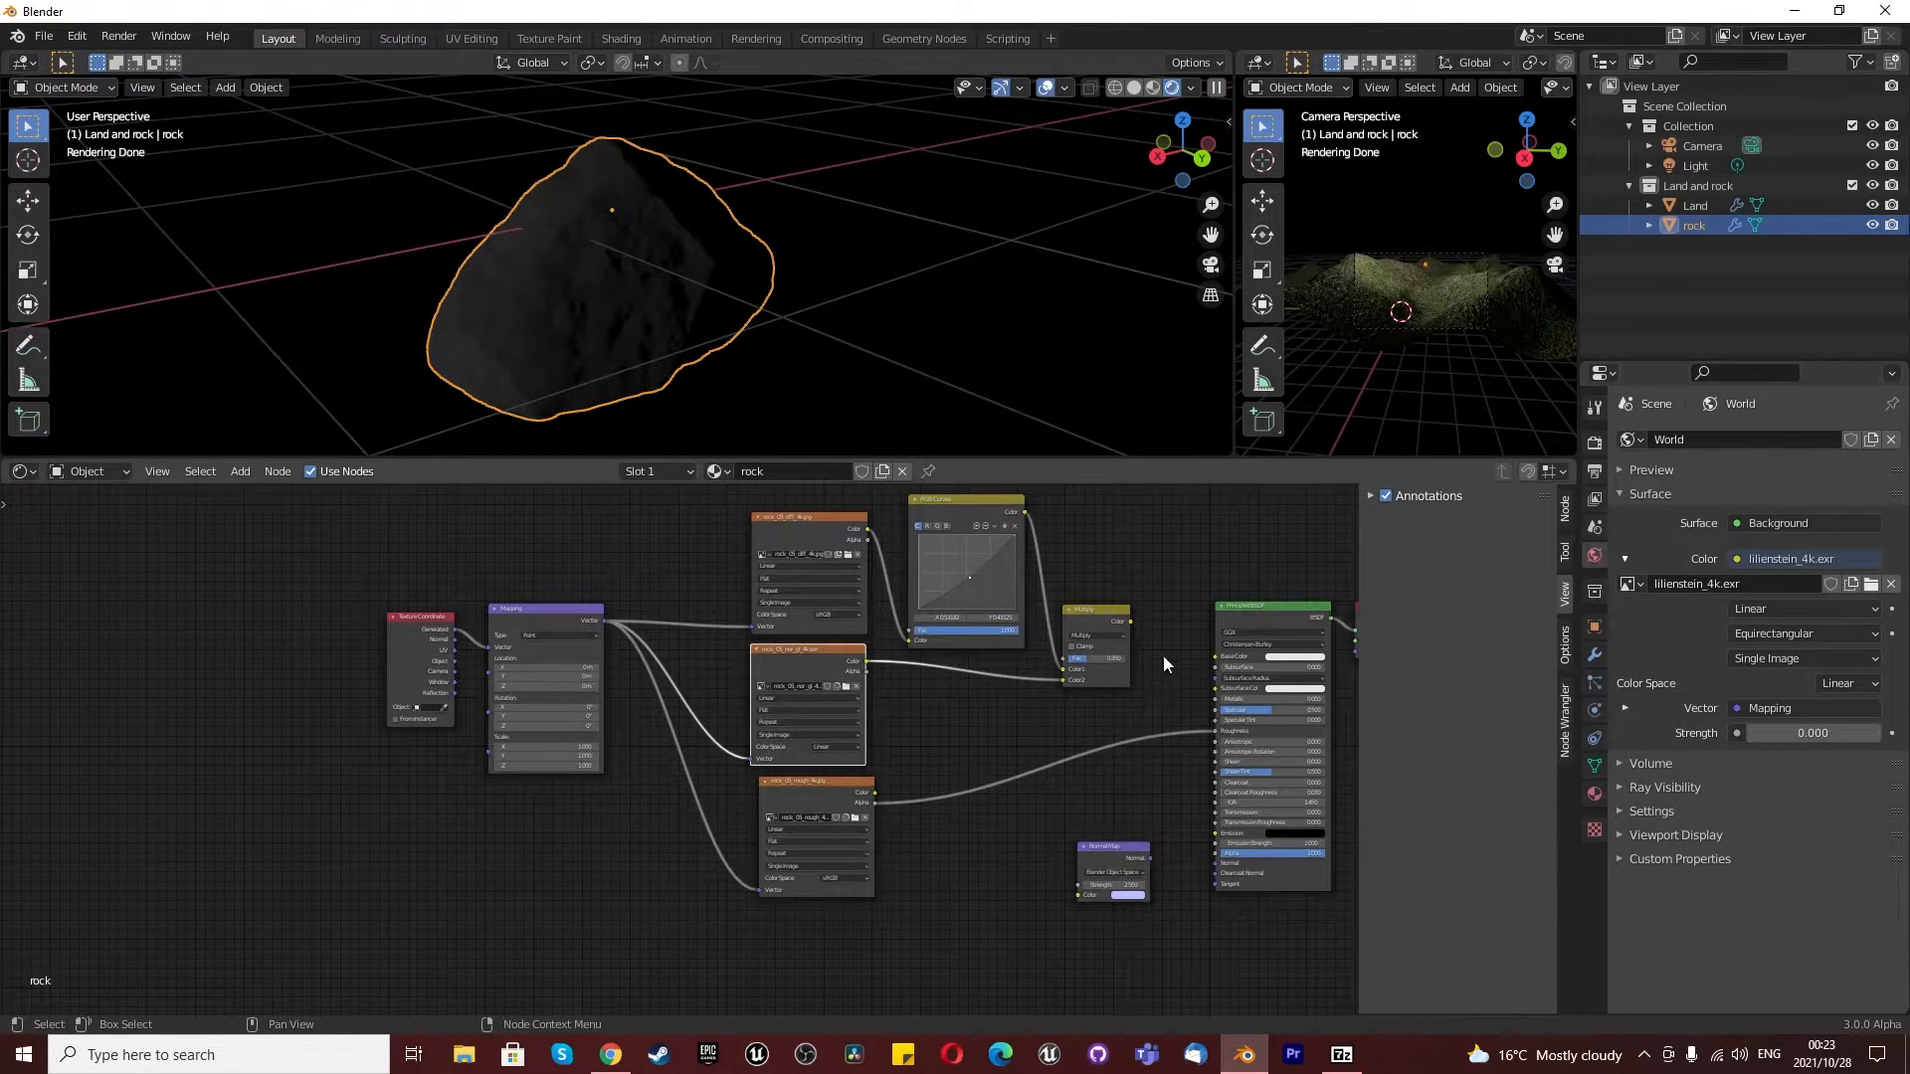
- Connect Multiply to the Principled BSDF's Base Color and route the rock normal texture's Color through the Normal Map into its Normal input
drag(1131, 623, 1215, 657)
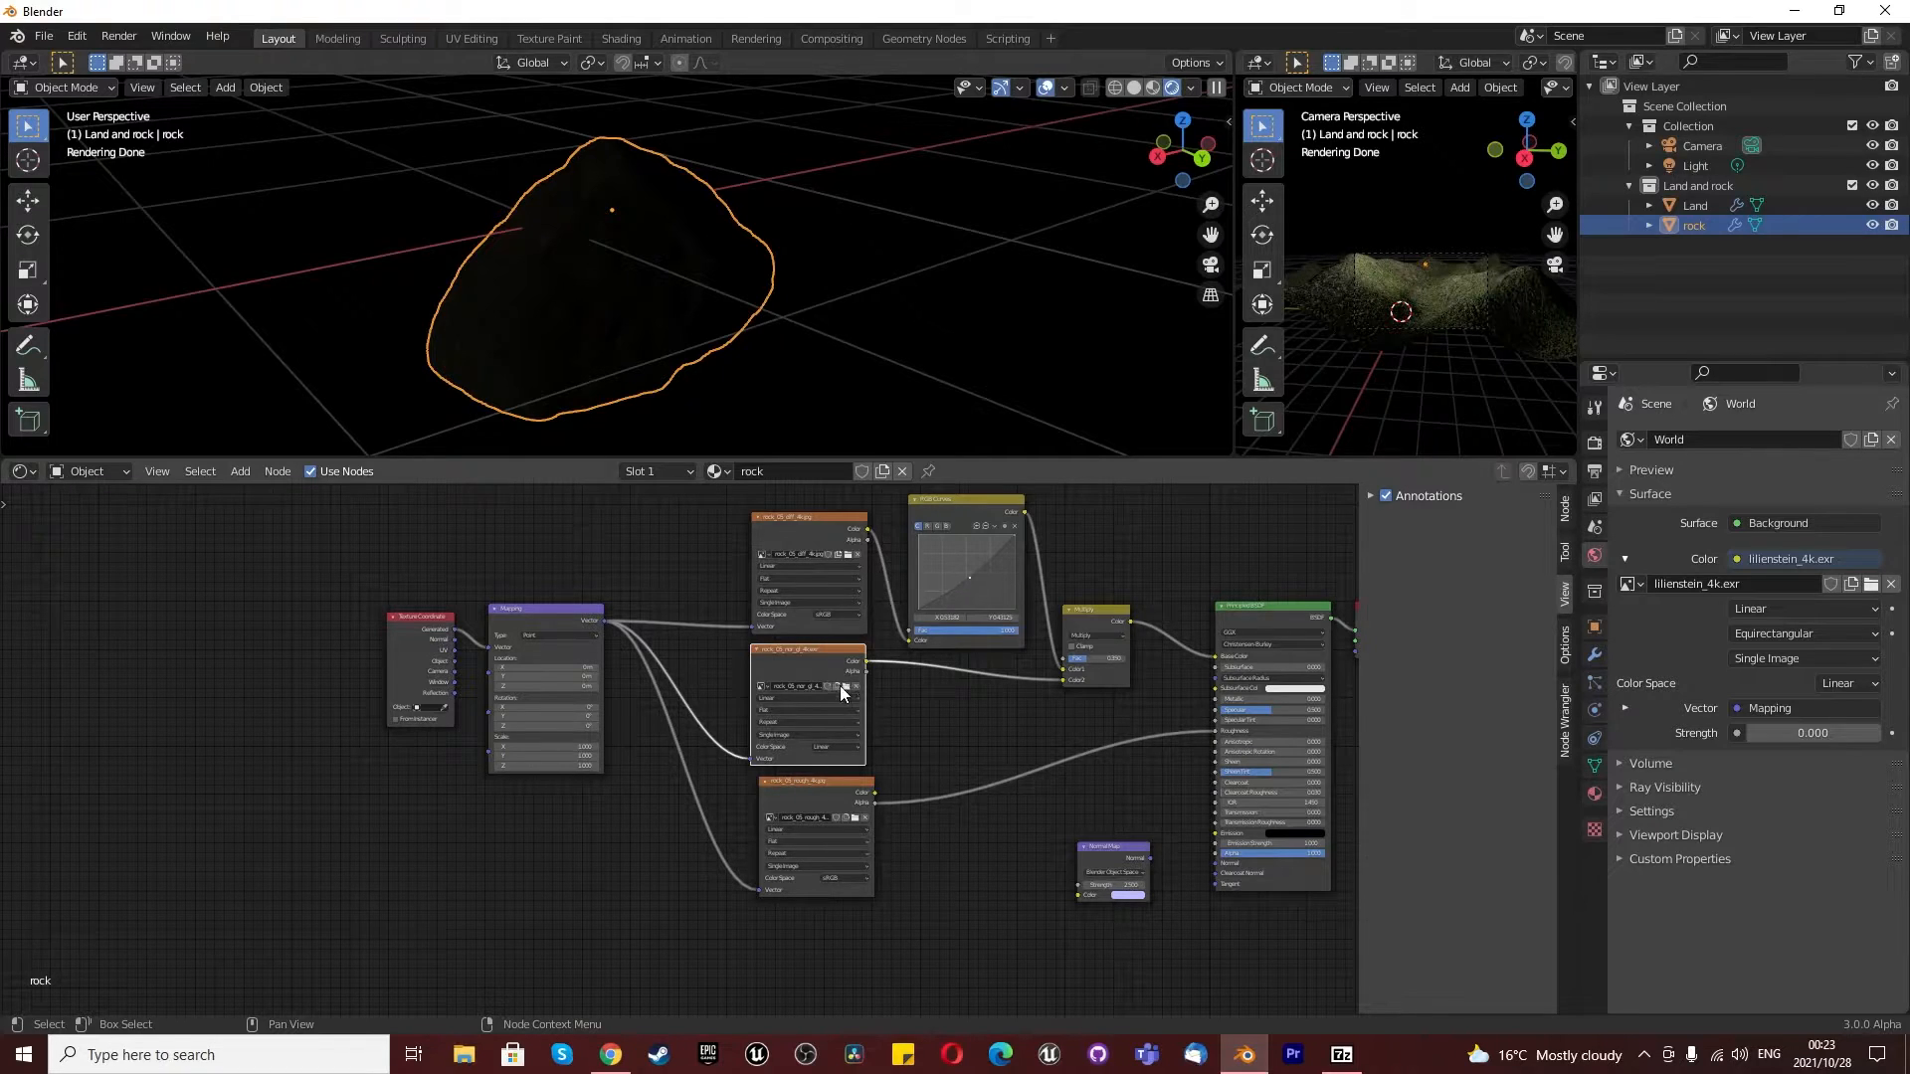
drag(863, 660, 1078, 894)
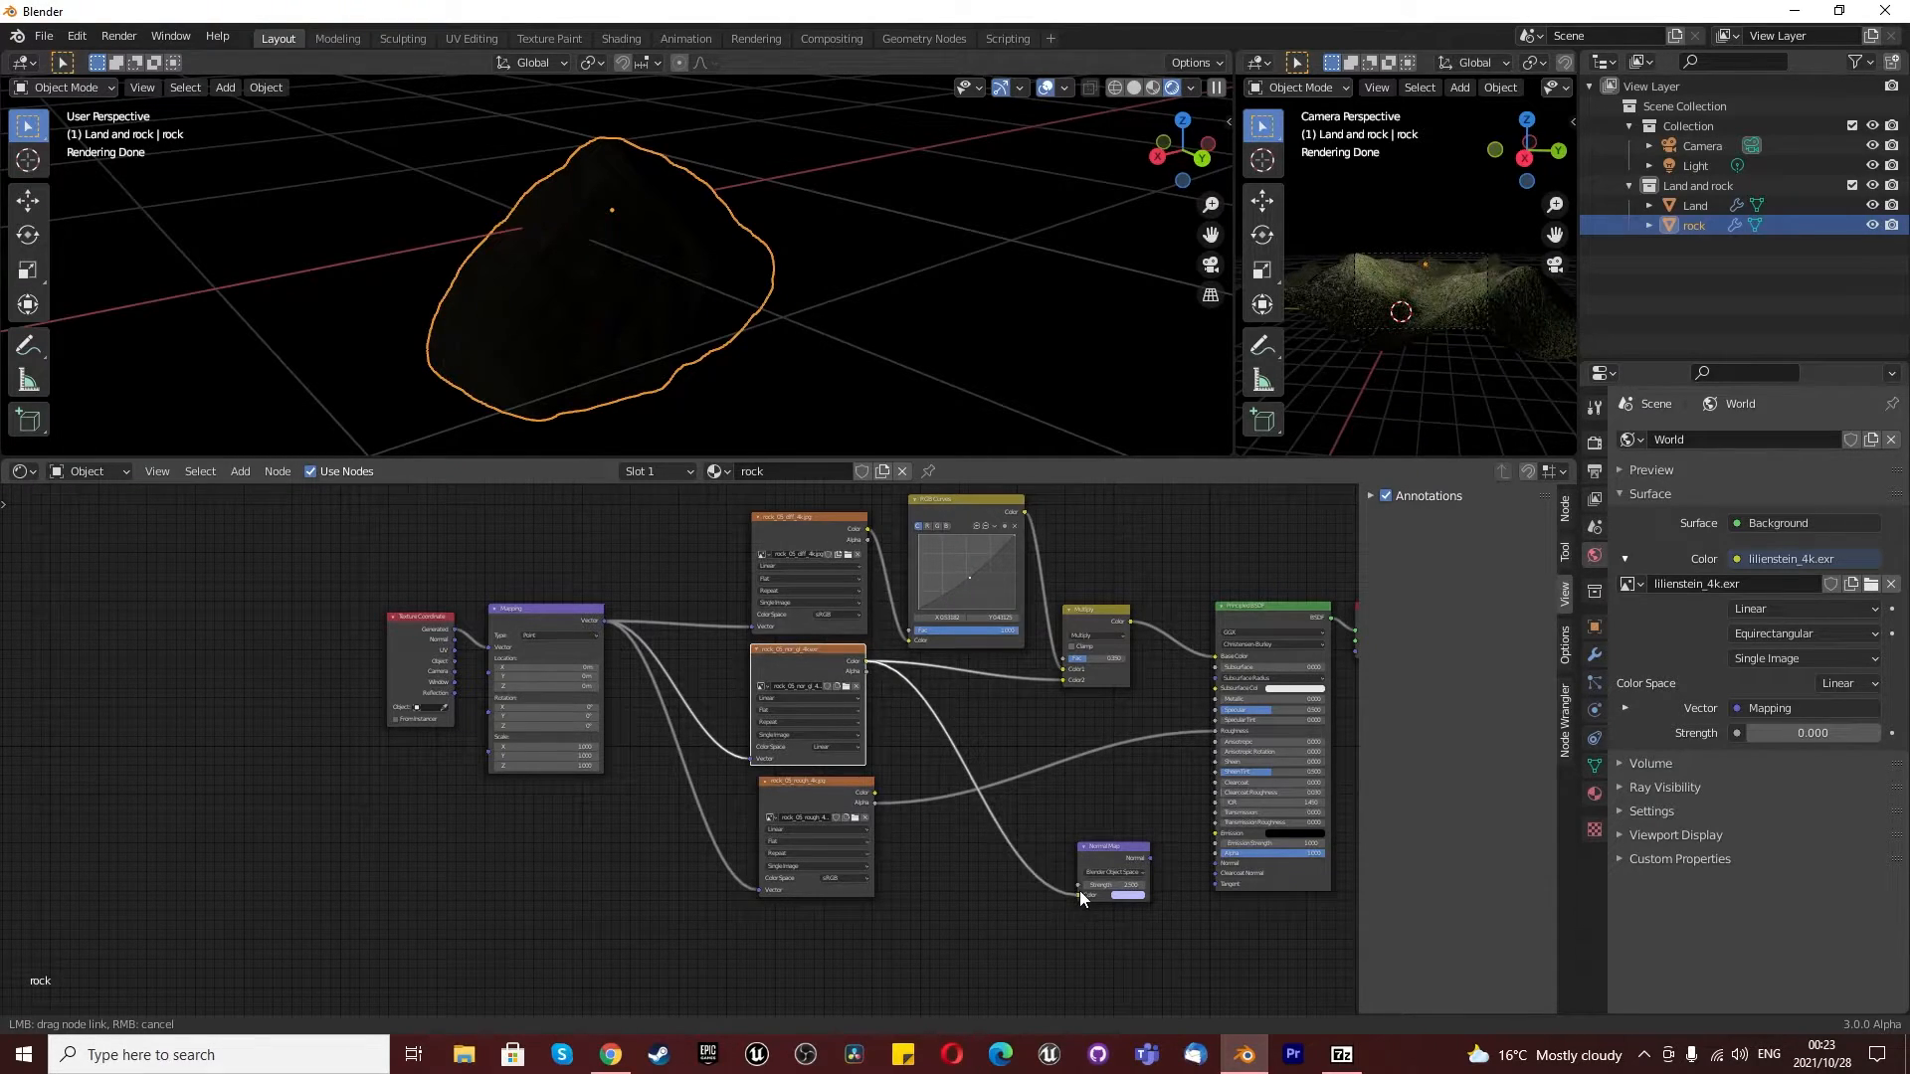
click(1160, 851)
drag(1151, 858, 1215, 862)
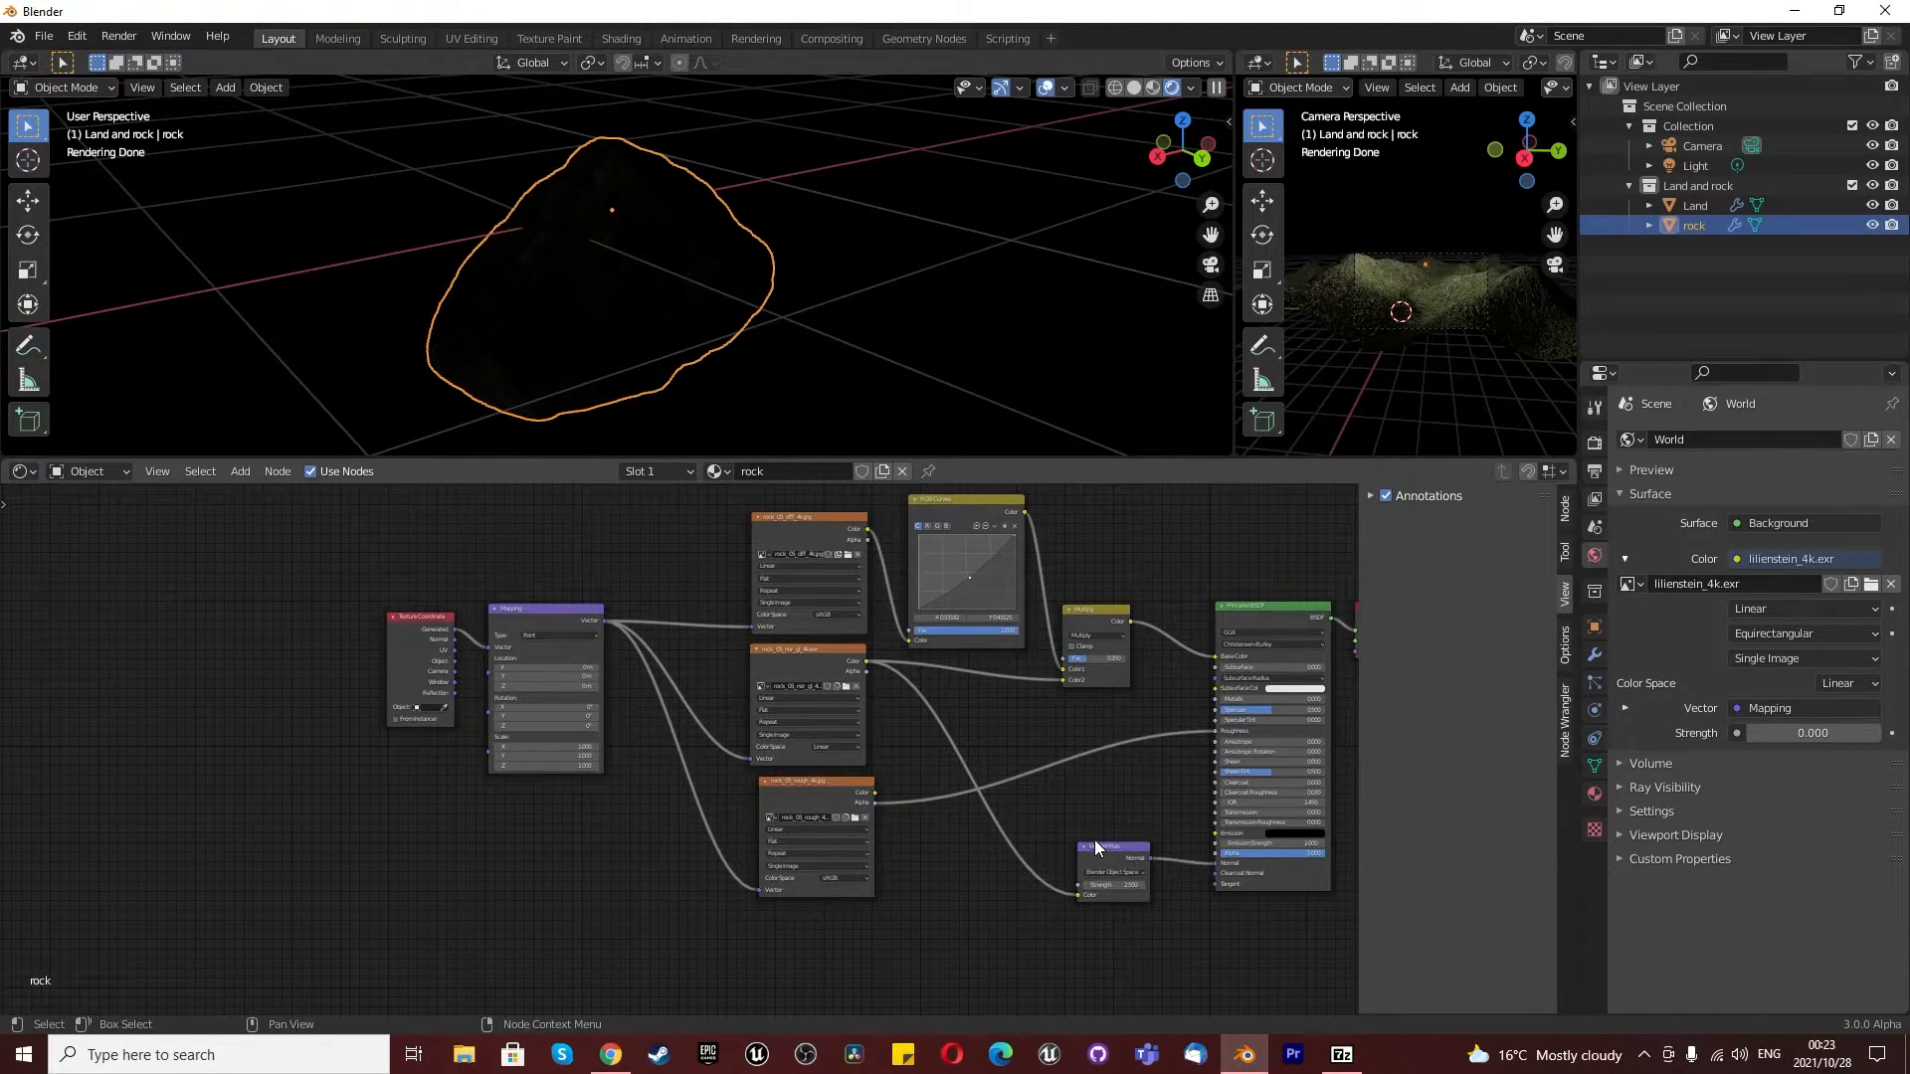
- Try the World background's strength at 1 and set it to 0.5
drag(1746, 732, 1786, 732)
click(1760, 732)
text(1)
key(Return)
click(1767, 731)
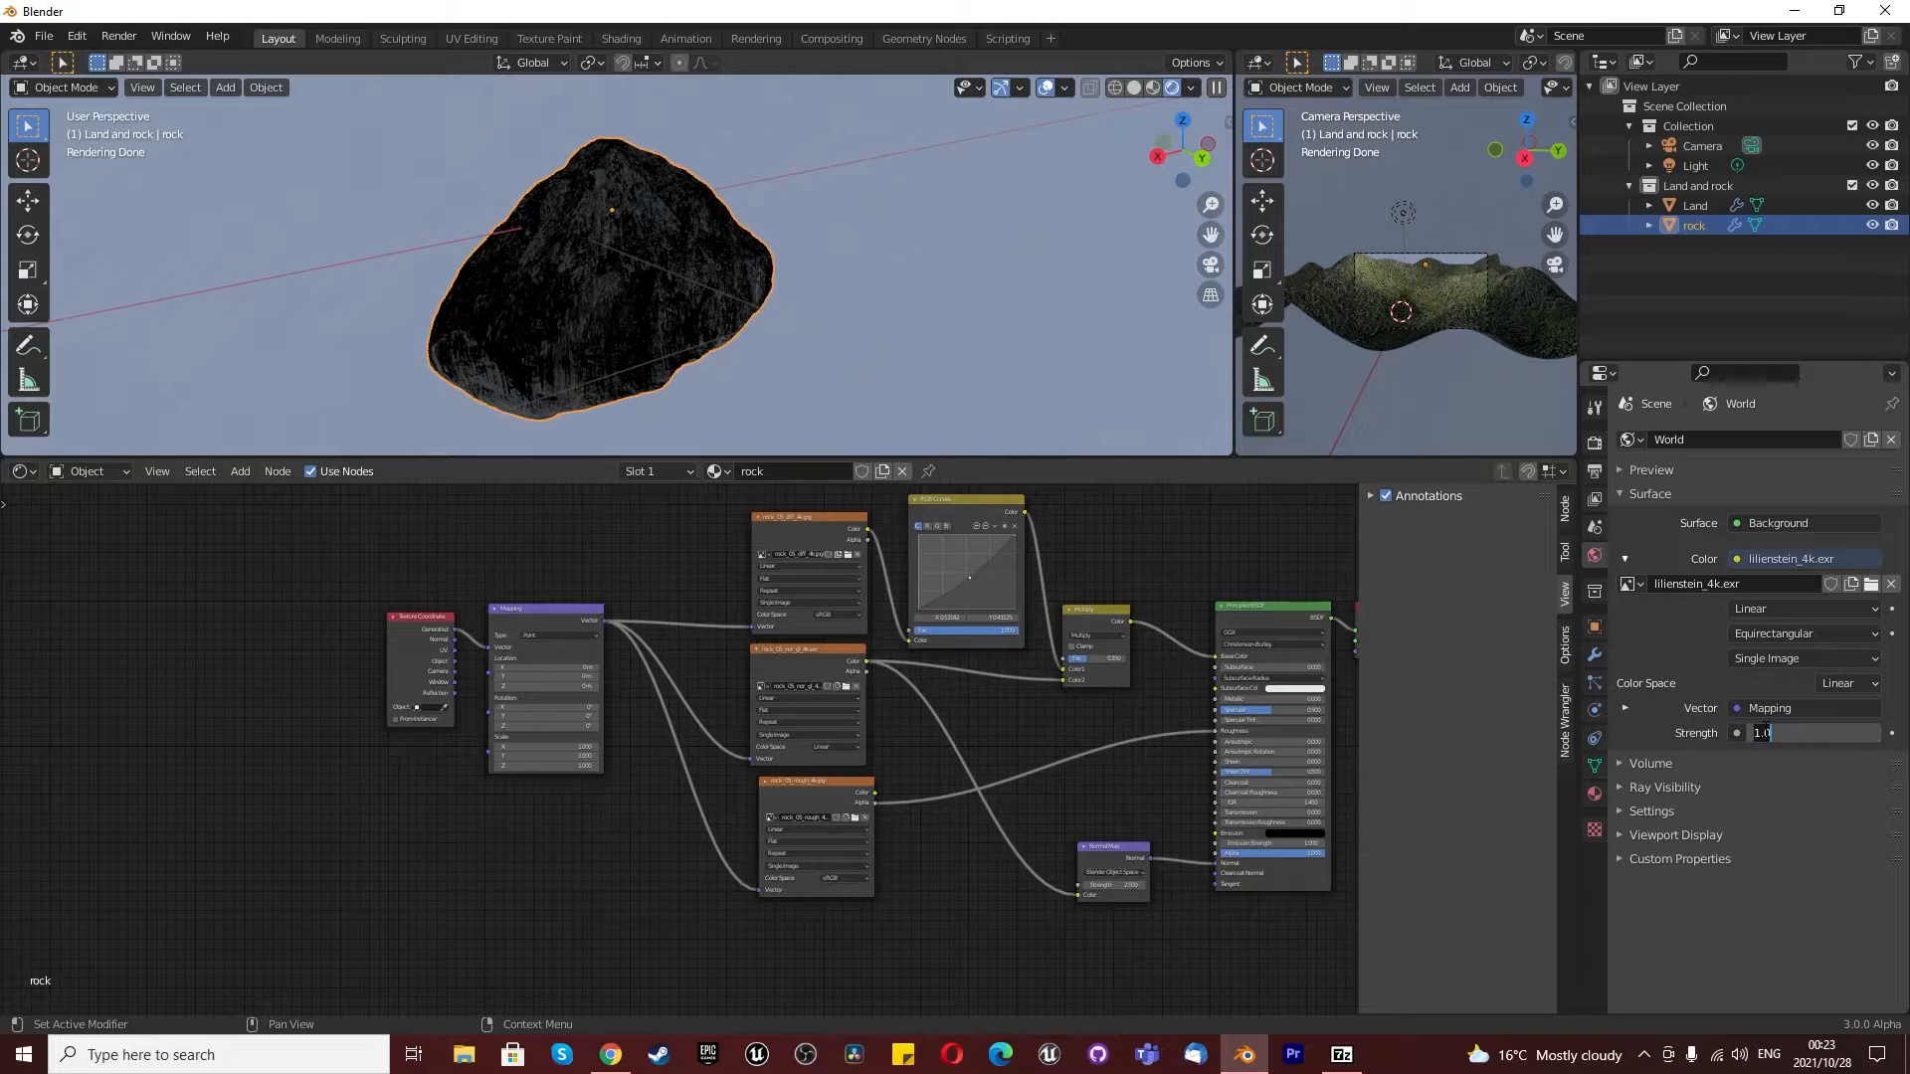
text(0.5)
key(Return)
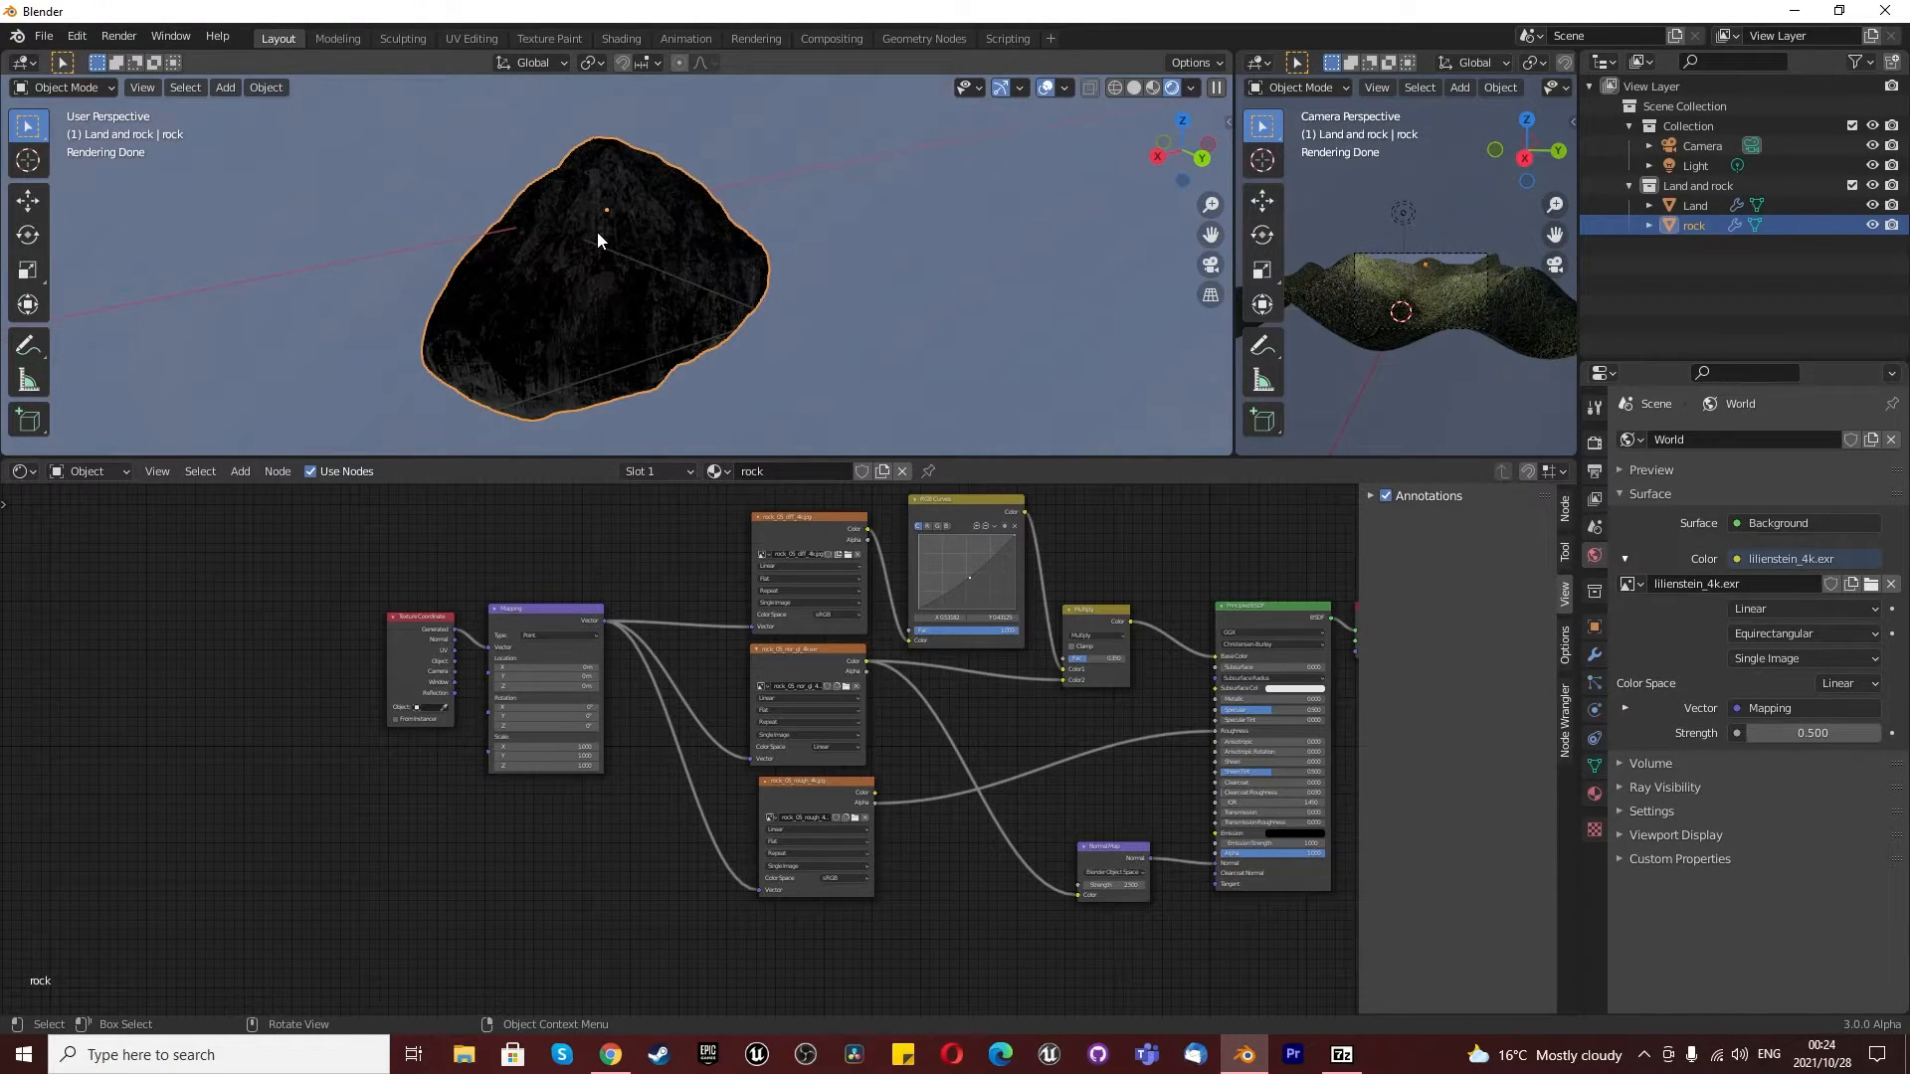
- View the rock from the front and set the rock diffuse texture to Box projection with a blend of 0.2
scroll(597, 234, down, 2)
key(KP_1)
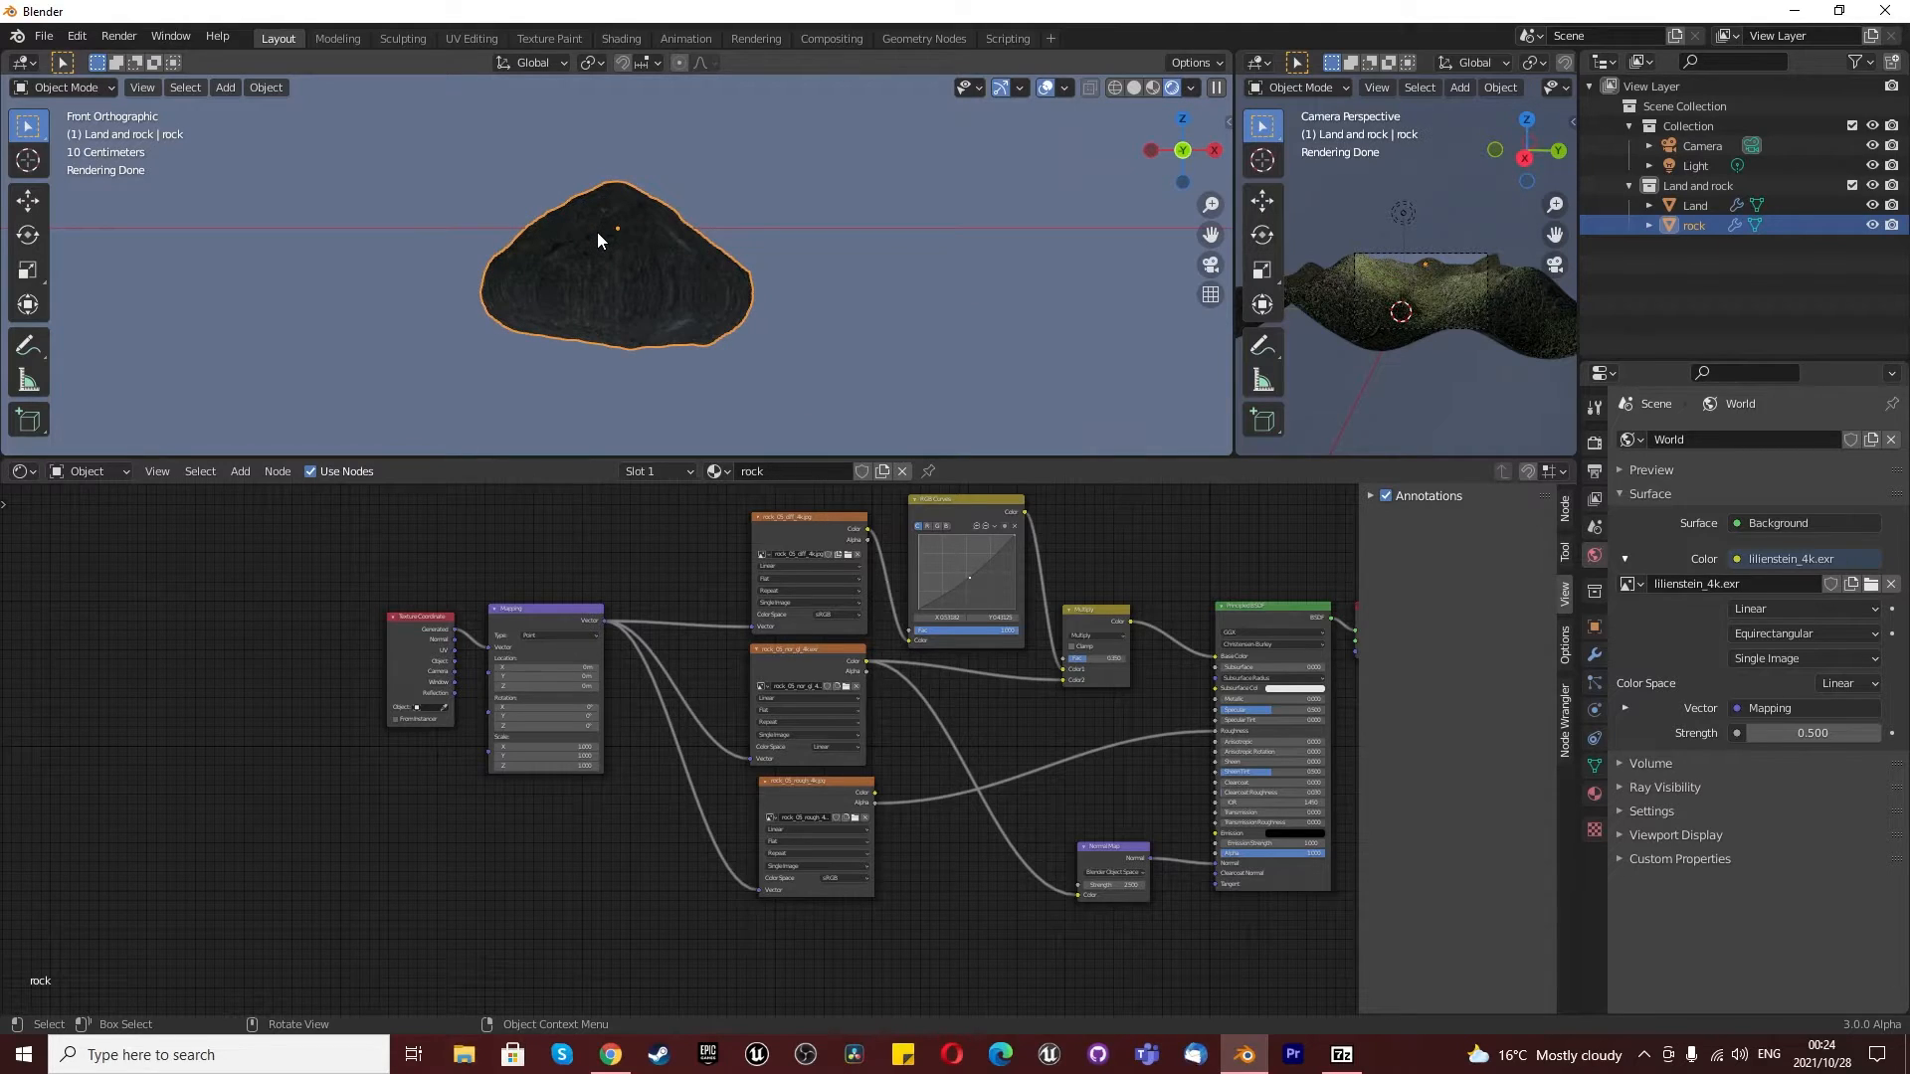
scroll(612, 319, up, 2)
scroll(609, 343, up, 3)
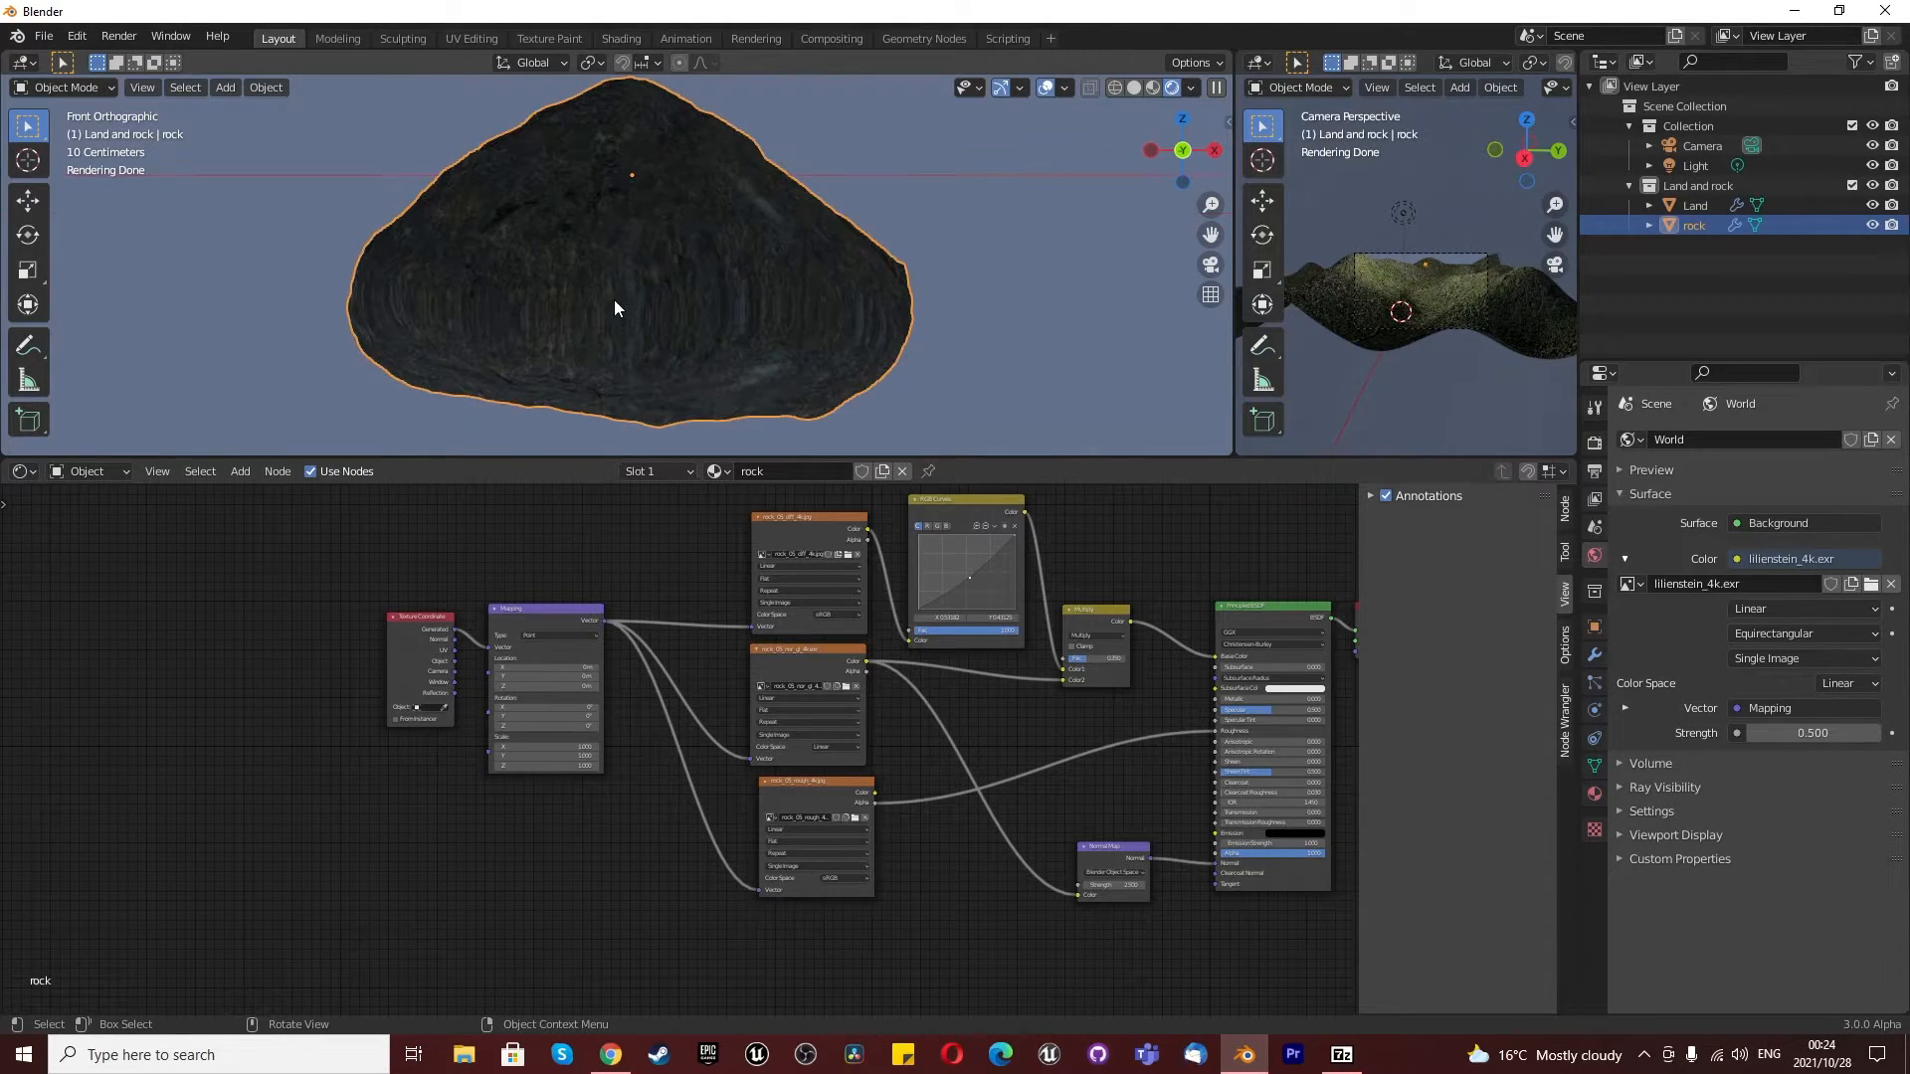
scroll(778, 563, up, 5)
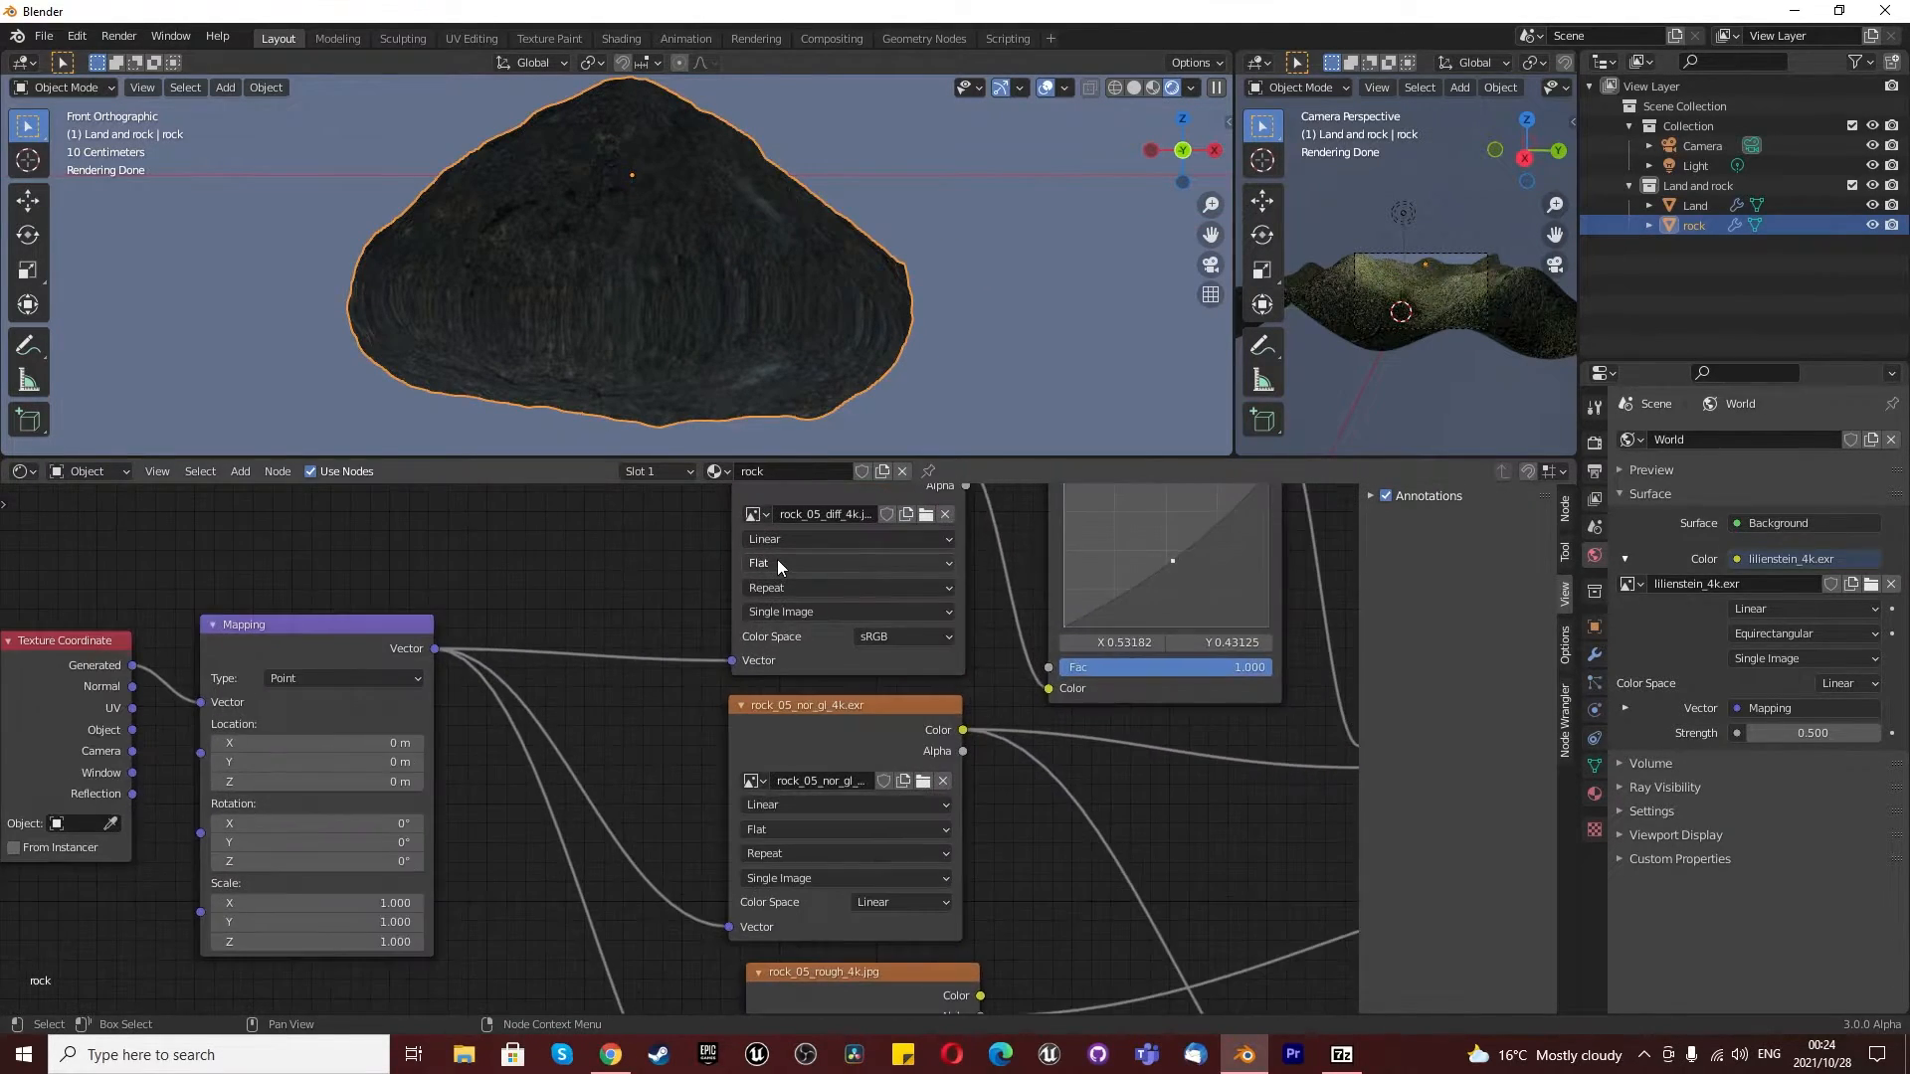
click(778, 564)
click(772, 619)
click(806, 627)
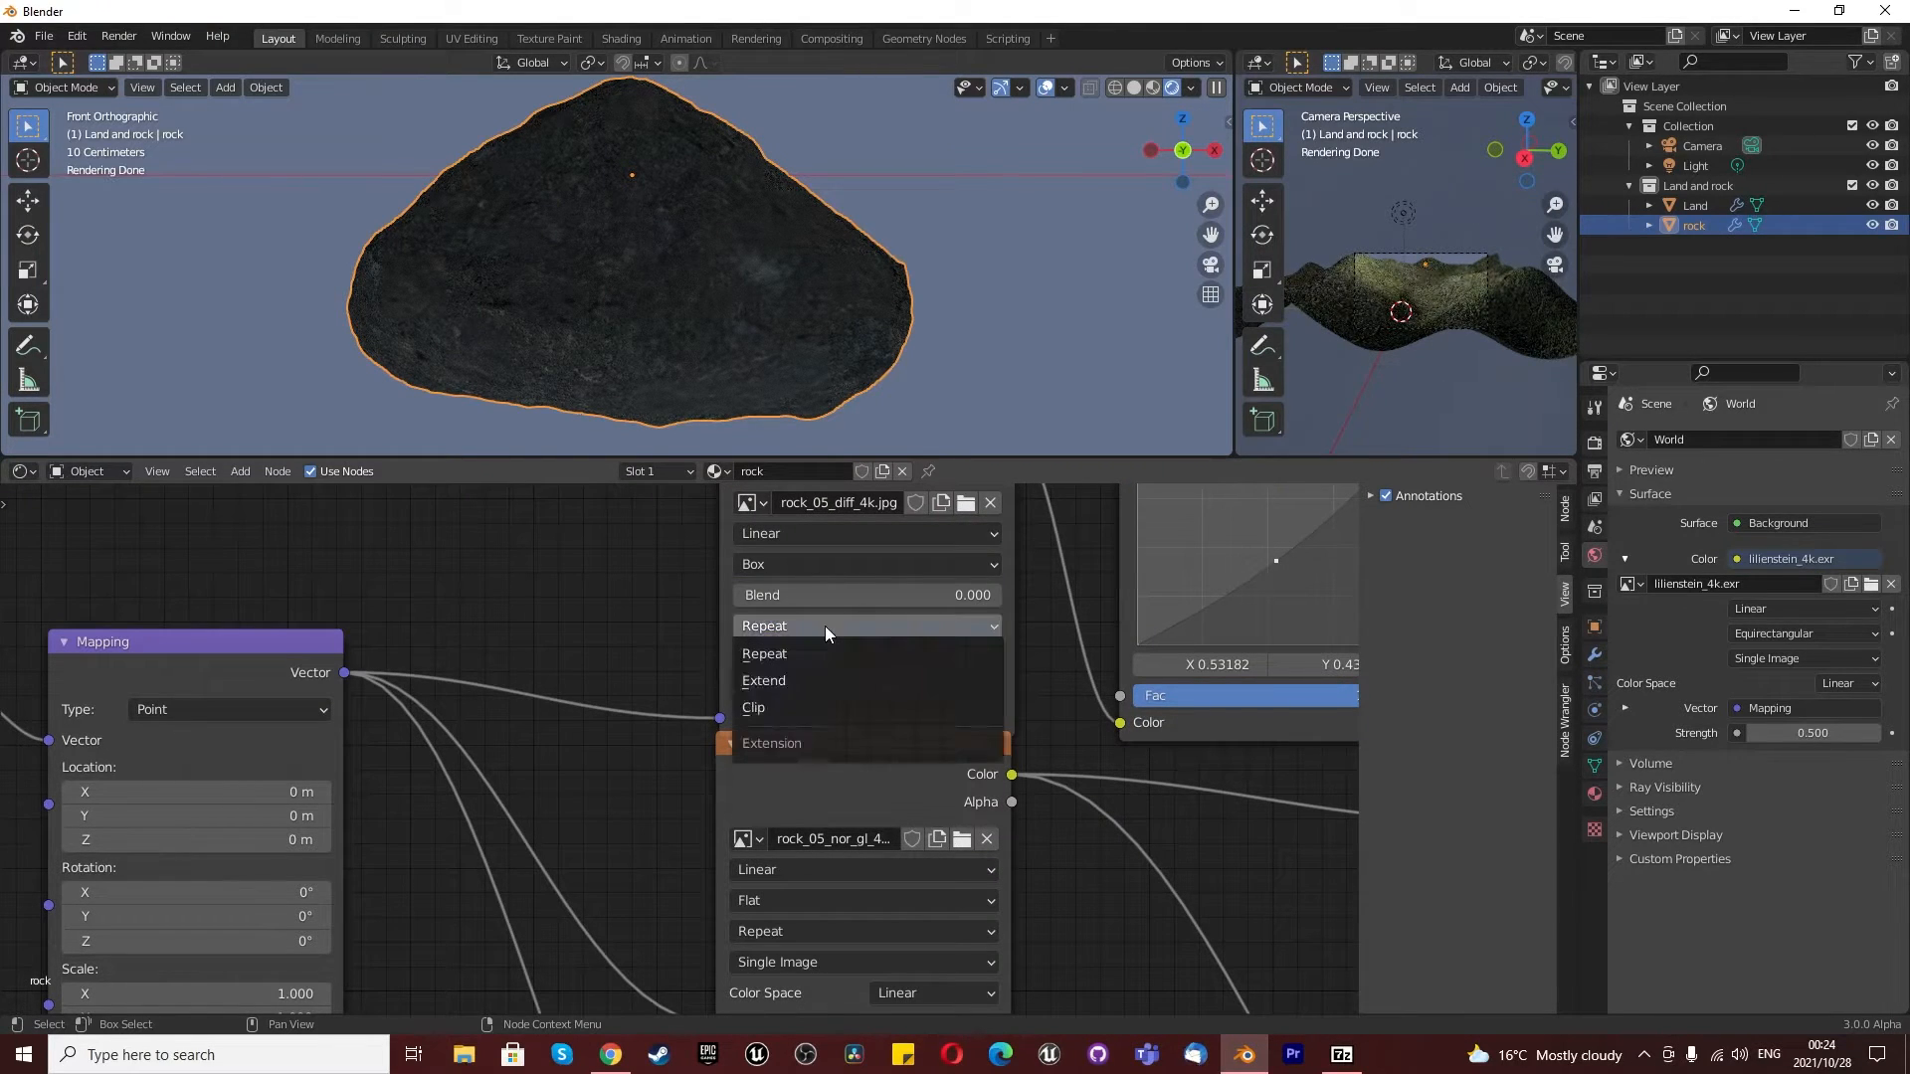
drag(818, 594, 823, 597)
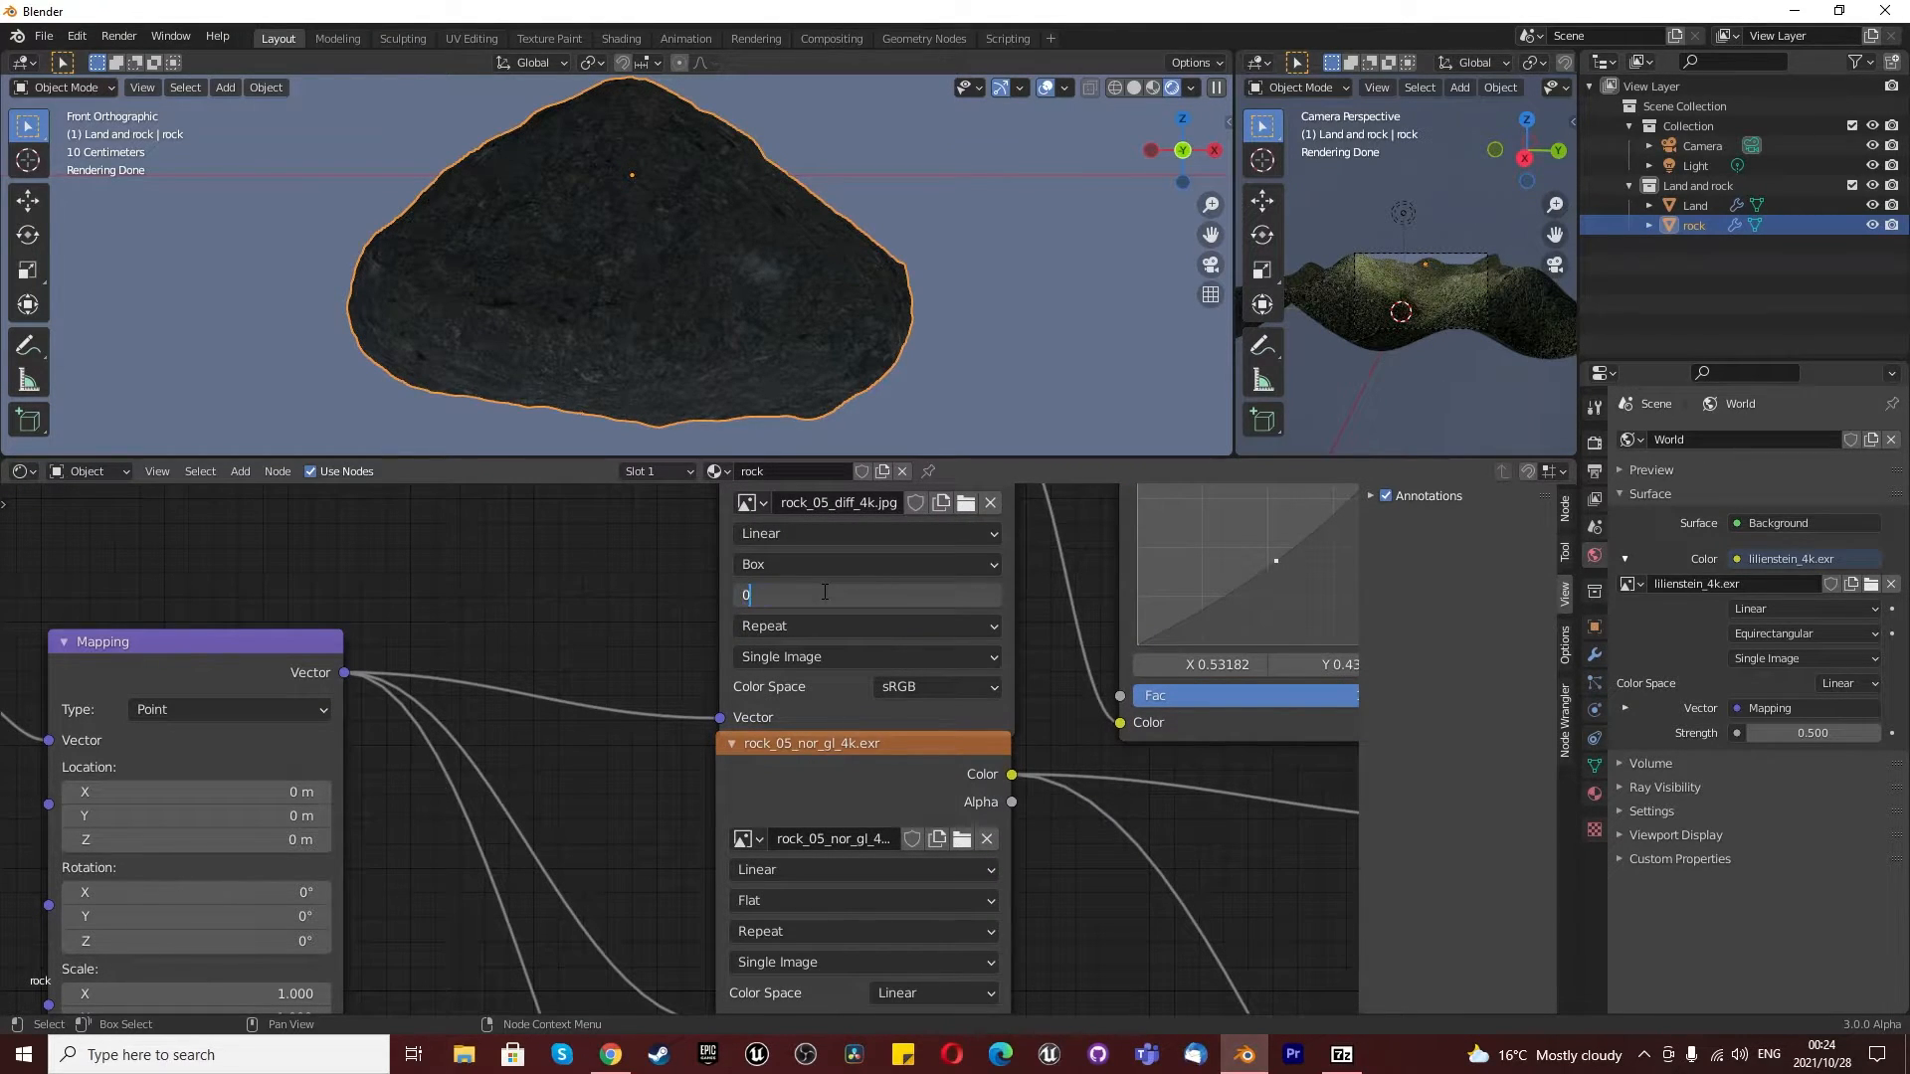
- Set the rock normal texture to Box projection with a blend of 0.2
scroll(821, 595, down, 4)
scroll(803, 845, up, 3)
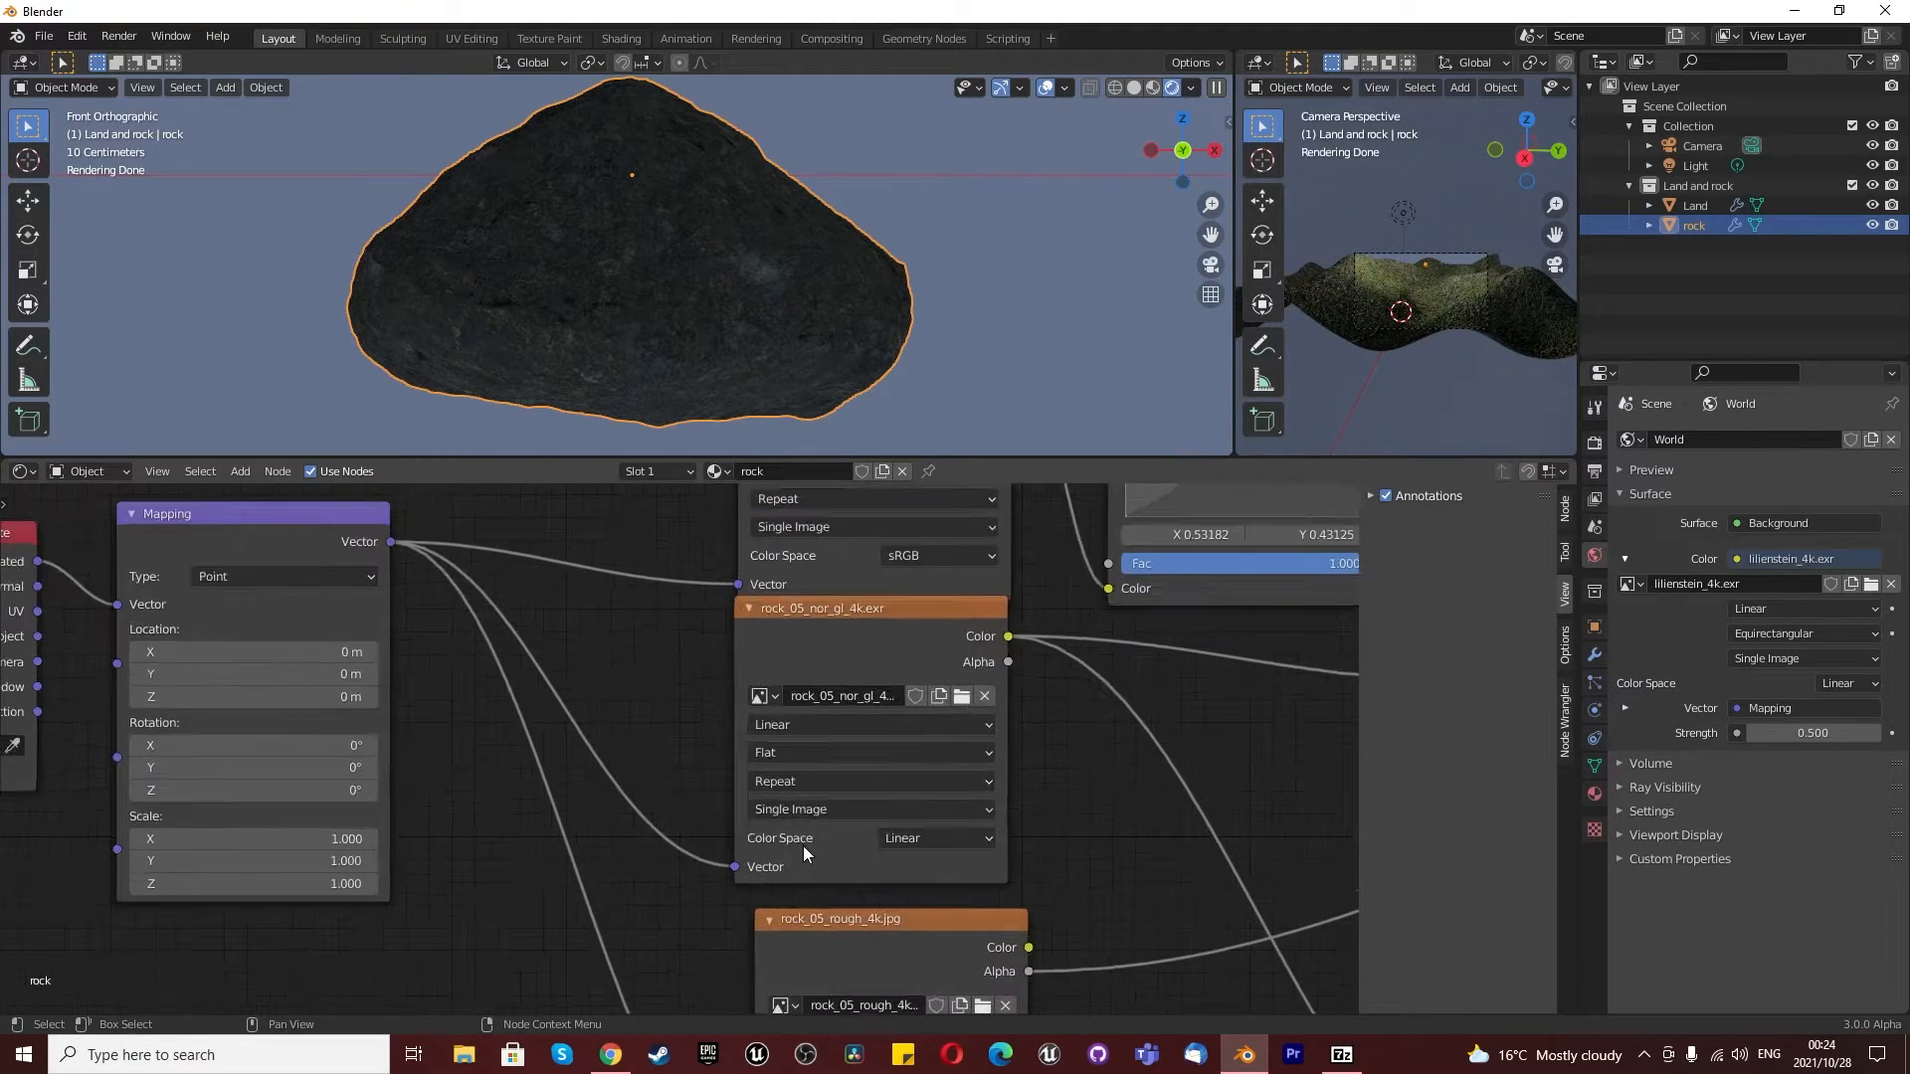
click(791, 750)
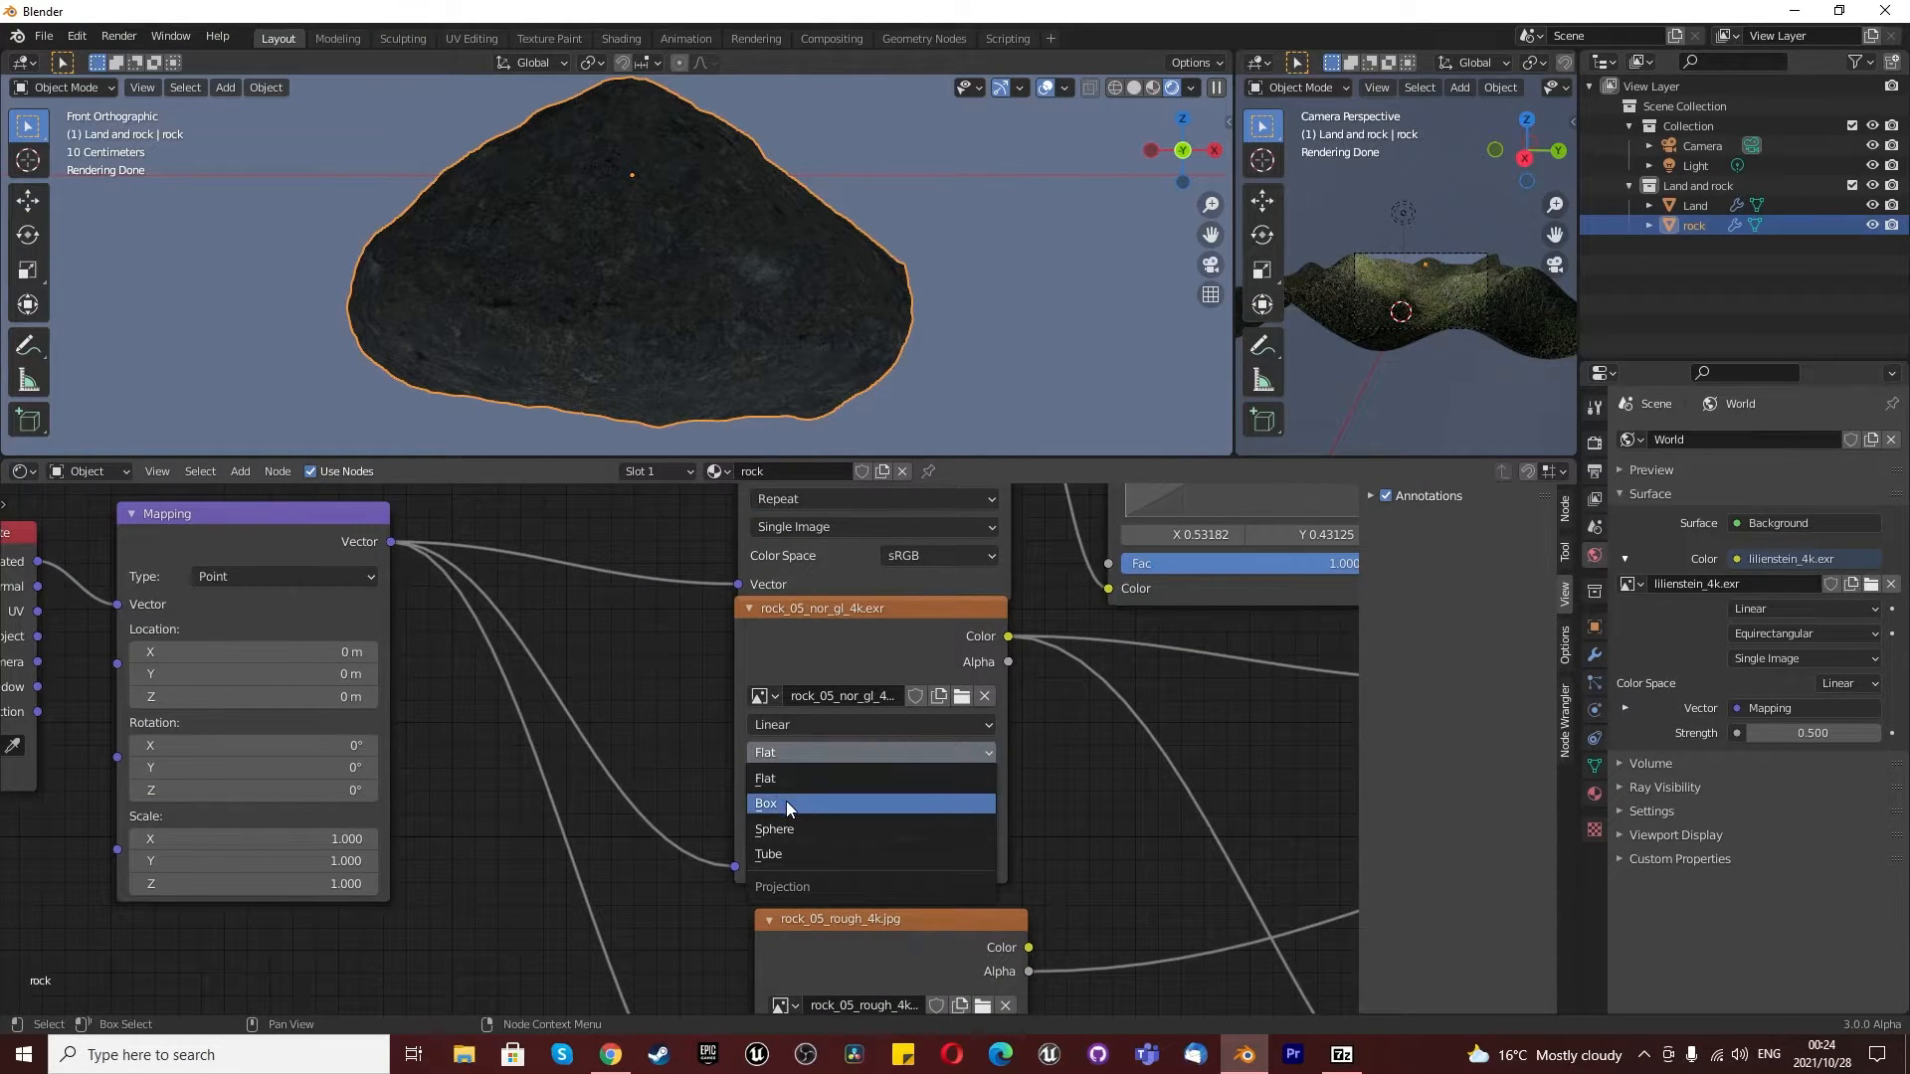
click(786, 802)
click(831, 780)
text(0.2)
key(Return)
- Set the rock roughness texture to Box projection with a blend of 0.2
scroll(898, 813, down, 4)
scroll(880, 845, up, 4)
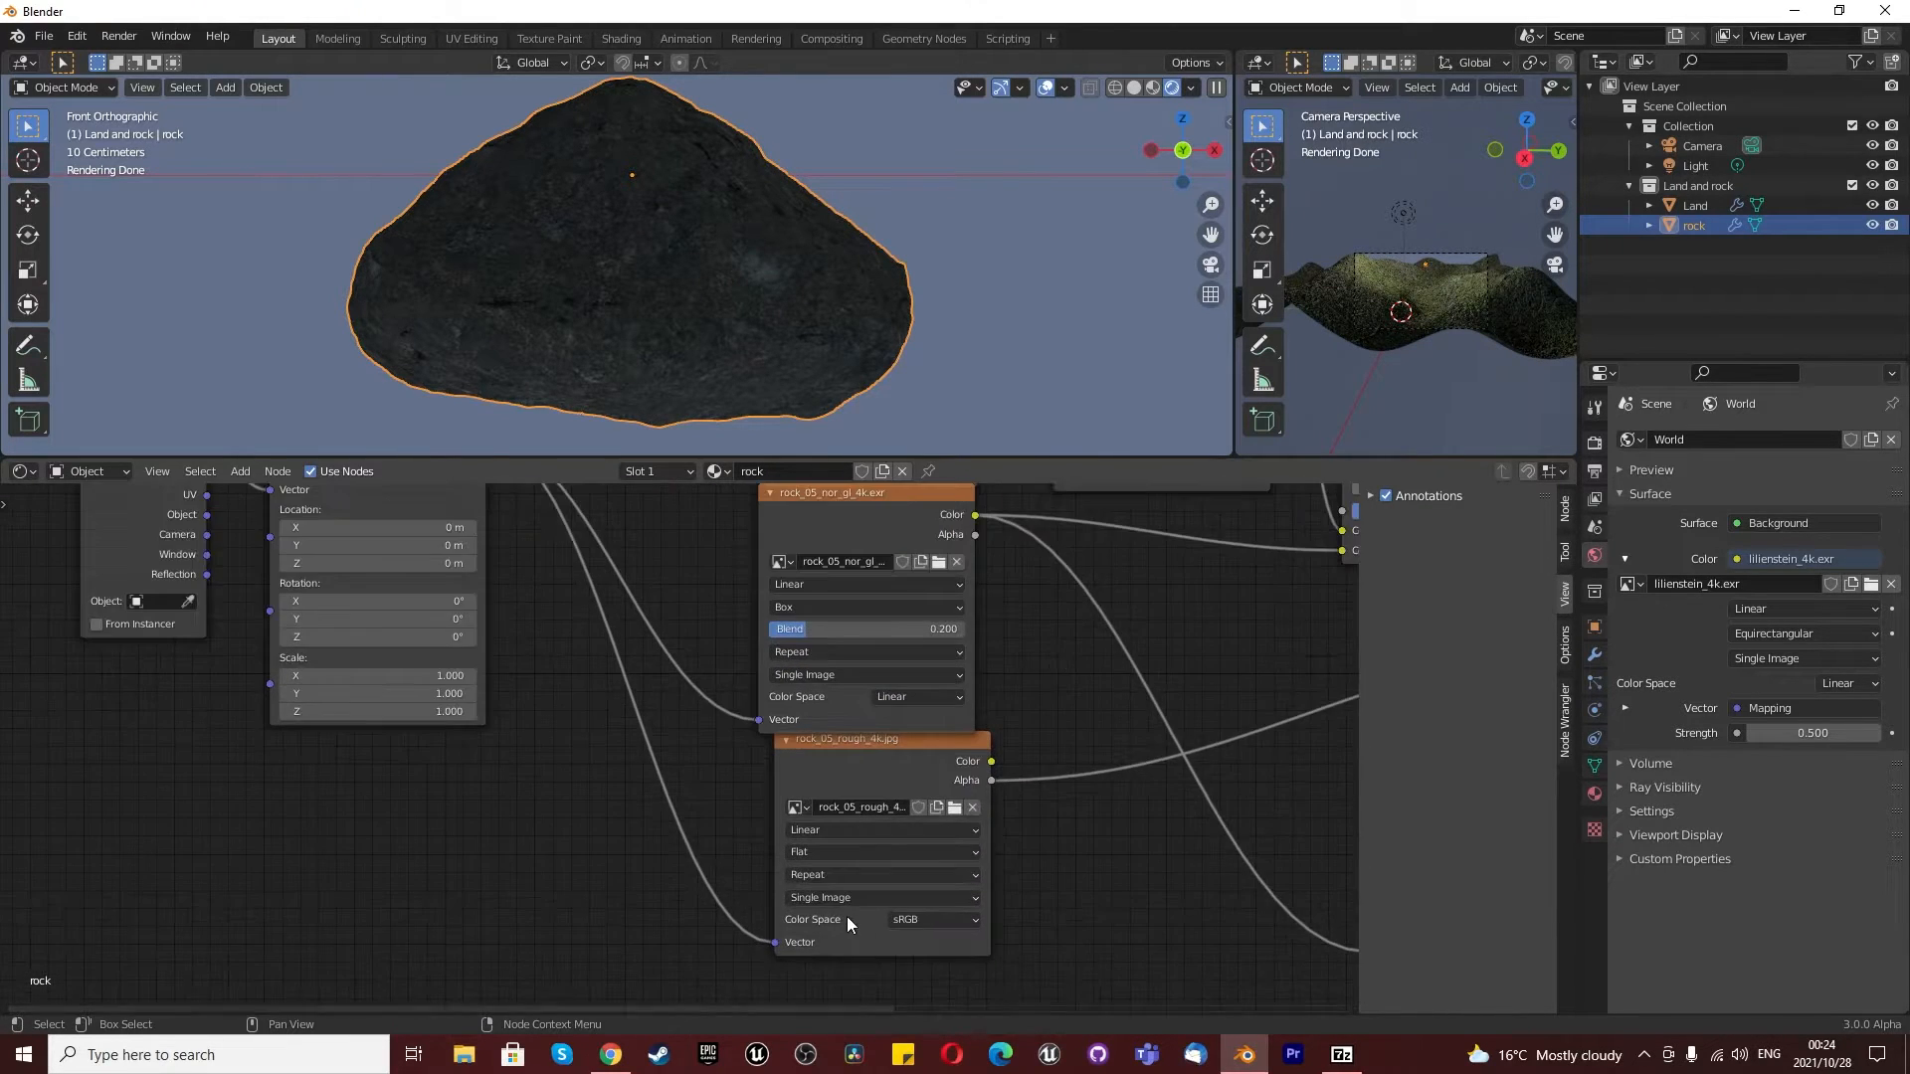
click(821, 829)
click(809, 885)
click(838, 857)
text(0.2)
key(Return)
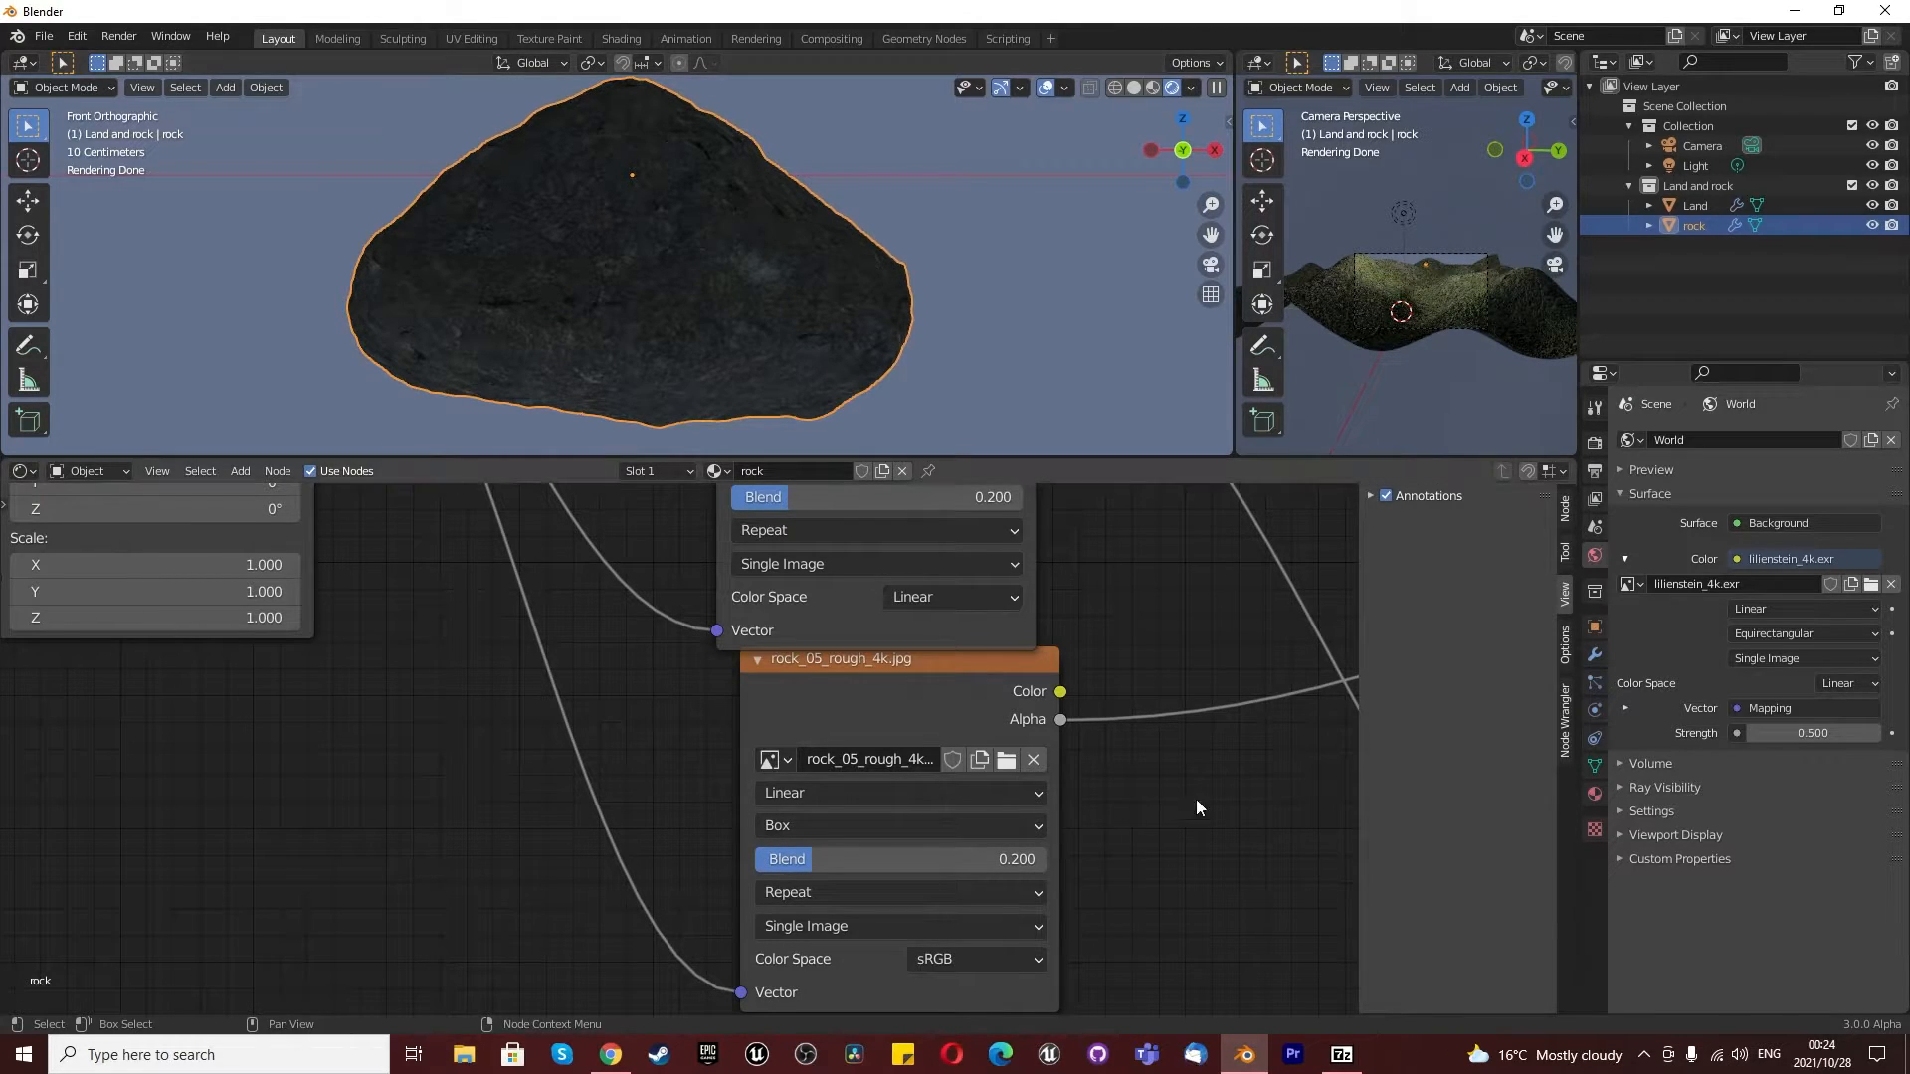
- Delete the added control points from the RGB Curves node's combined and green curves
scroll(706, 788, down, 3)
scroll(641, 807, down, 1)
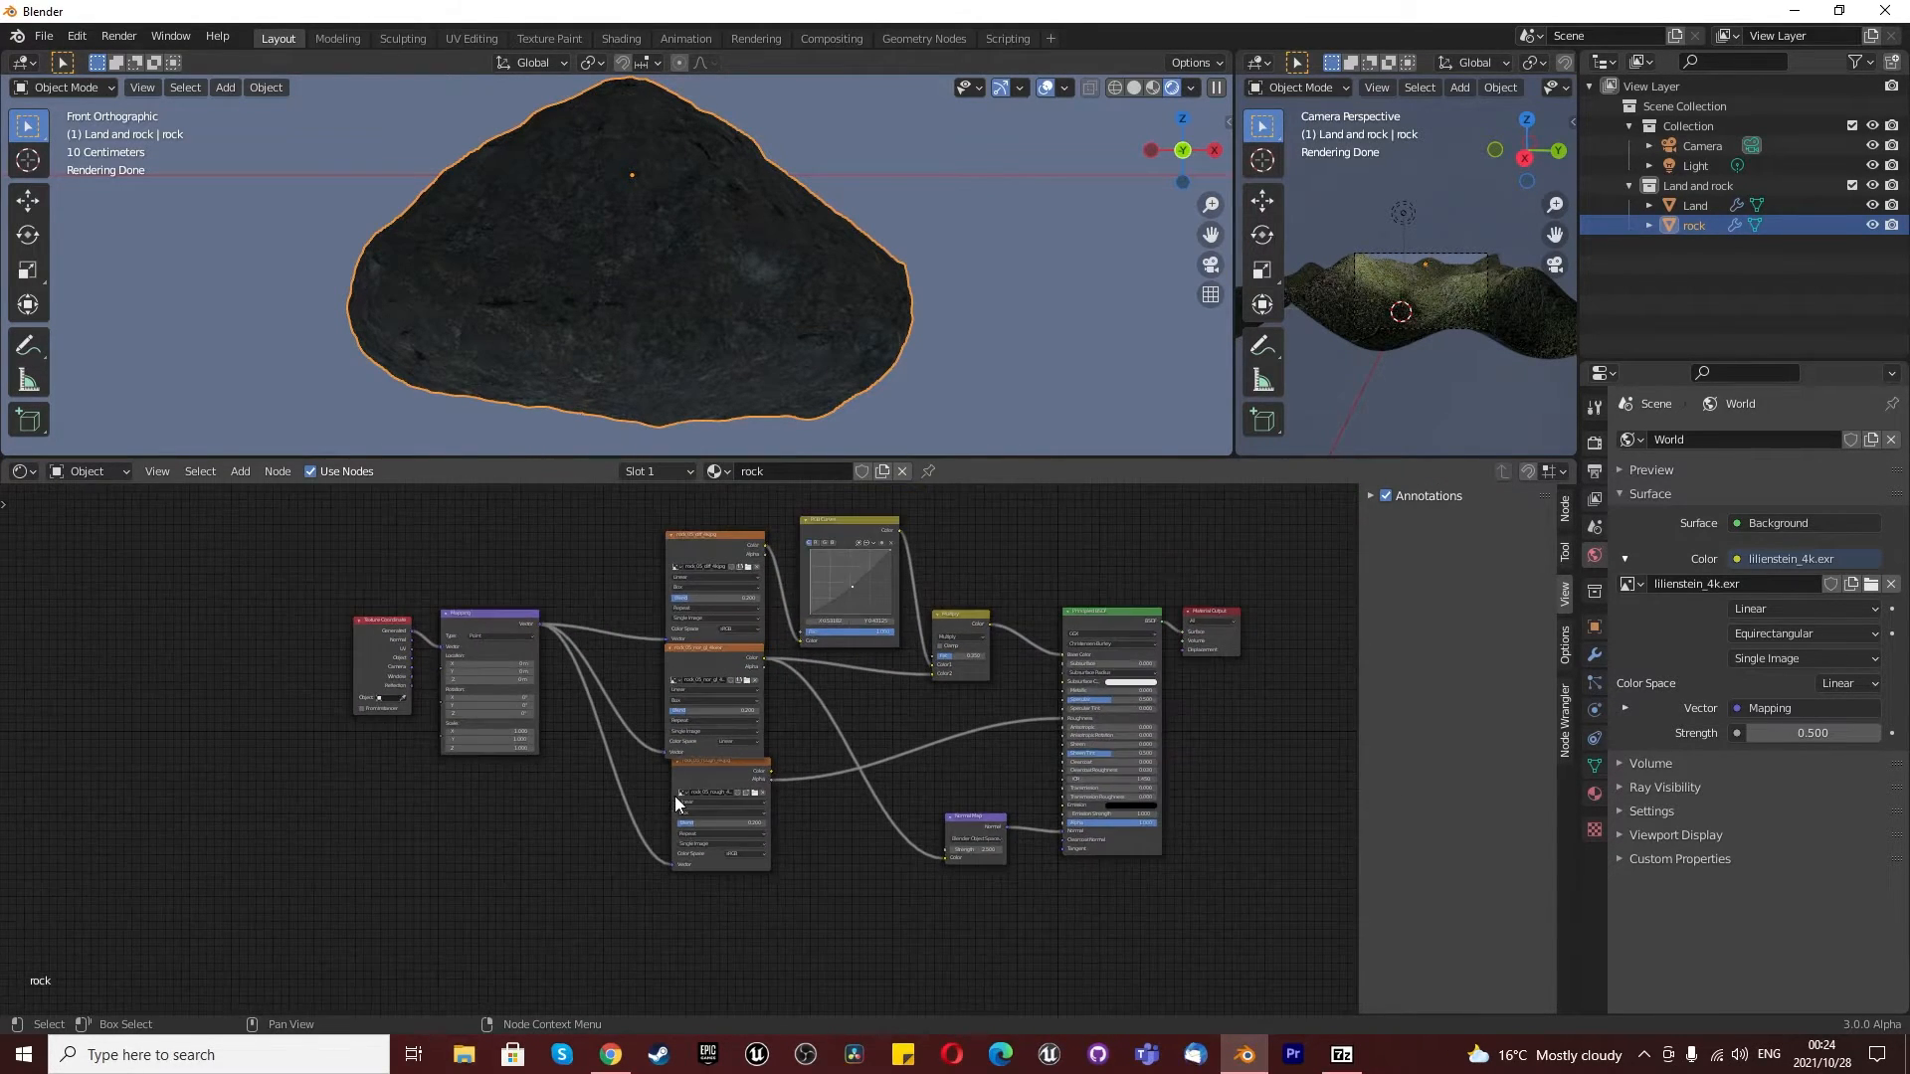
scroll(869, 570, up, 1)
click(902, 520)
click(903, 526)
click(821, 526)
click(902, 525)
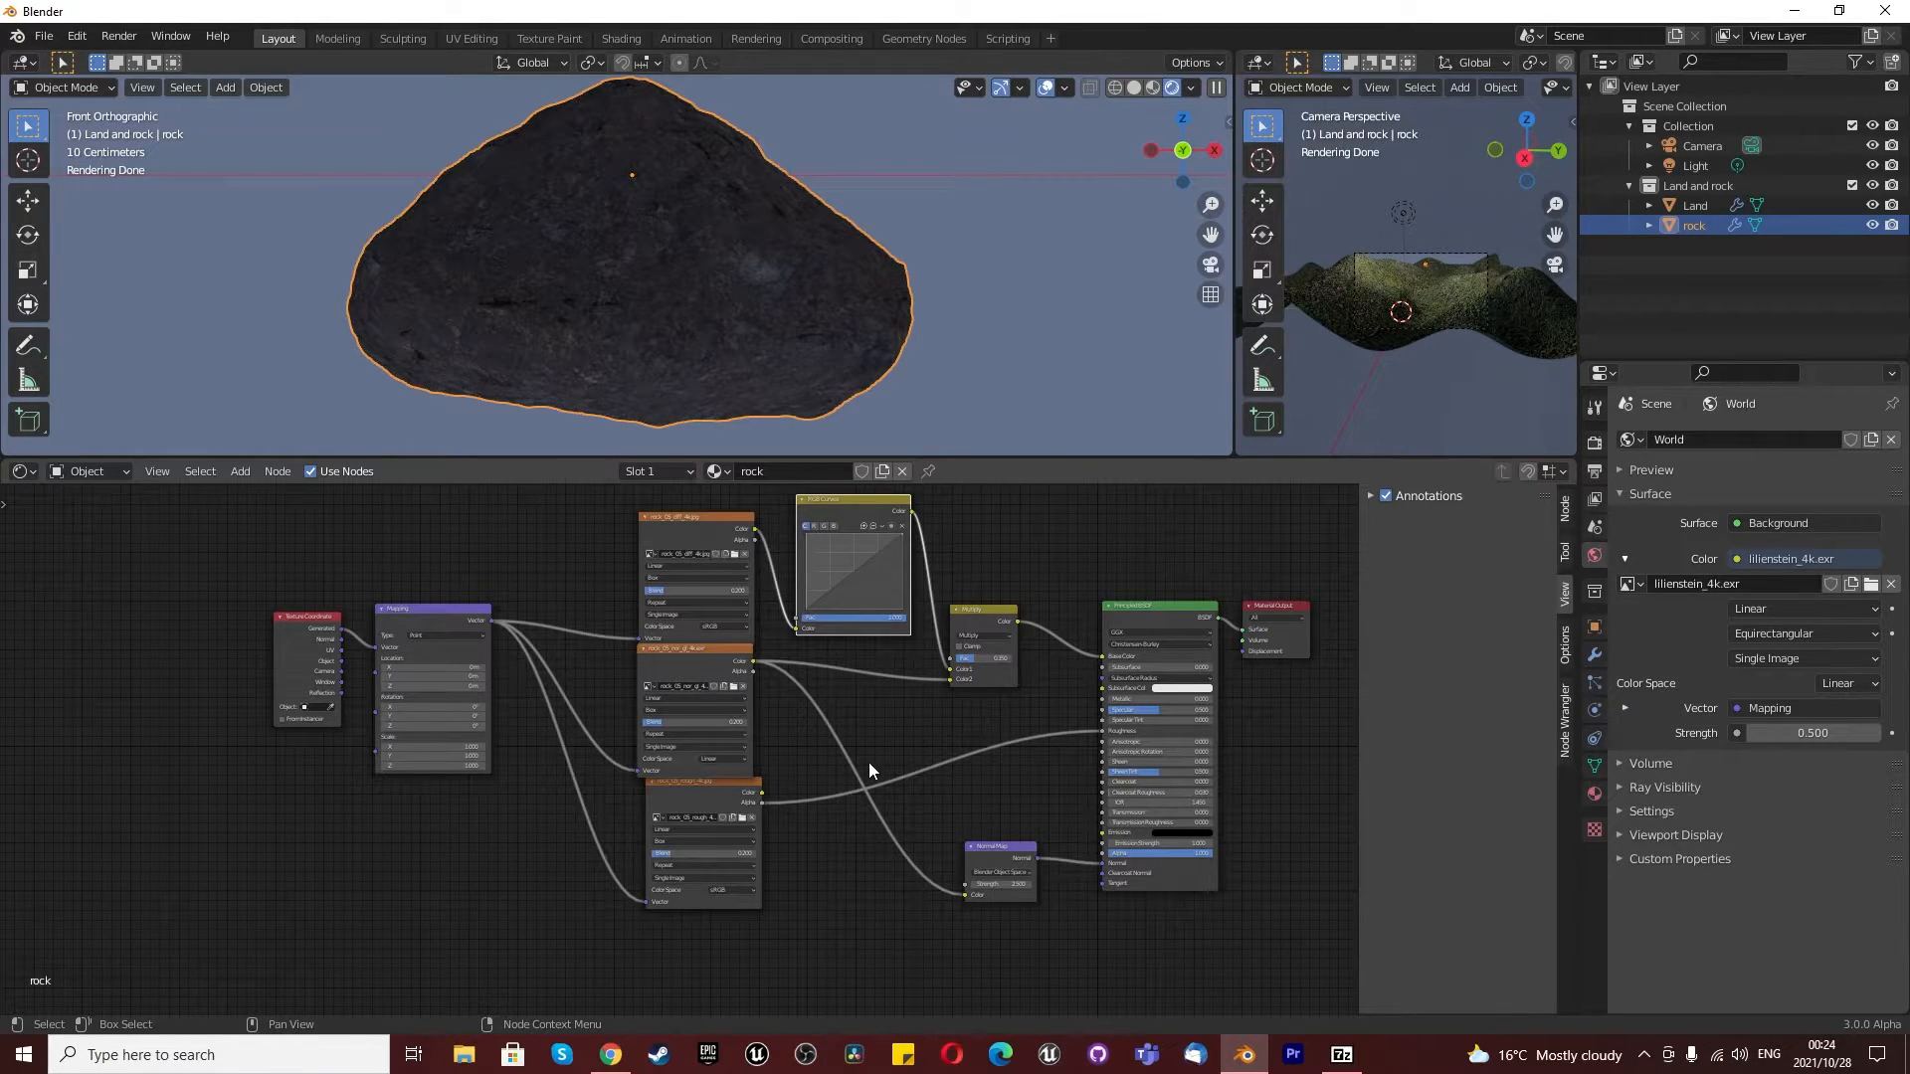
- Set the Multiply node's factor to 0.5
scroll(912, 708, up, 2)
drag(1001, 638, 1054, 639)
click(1036, 641)
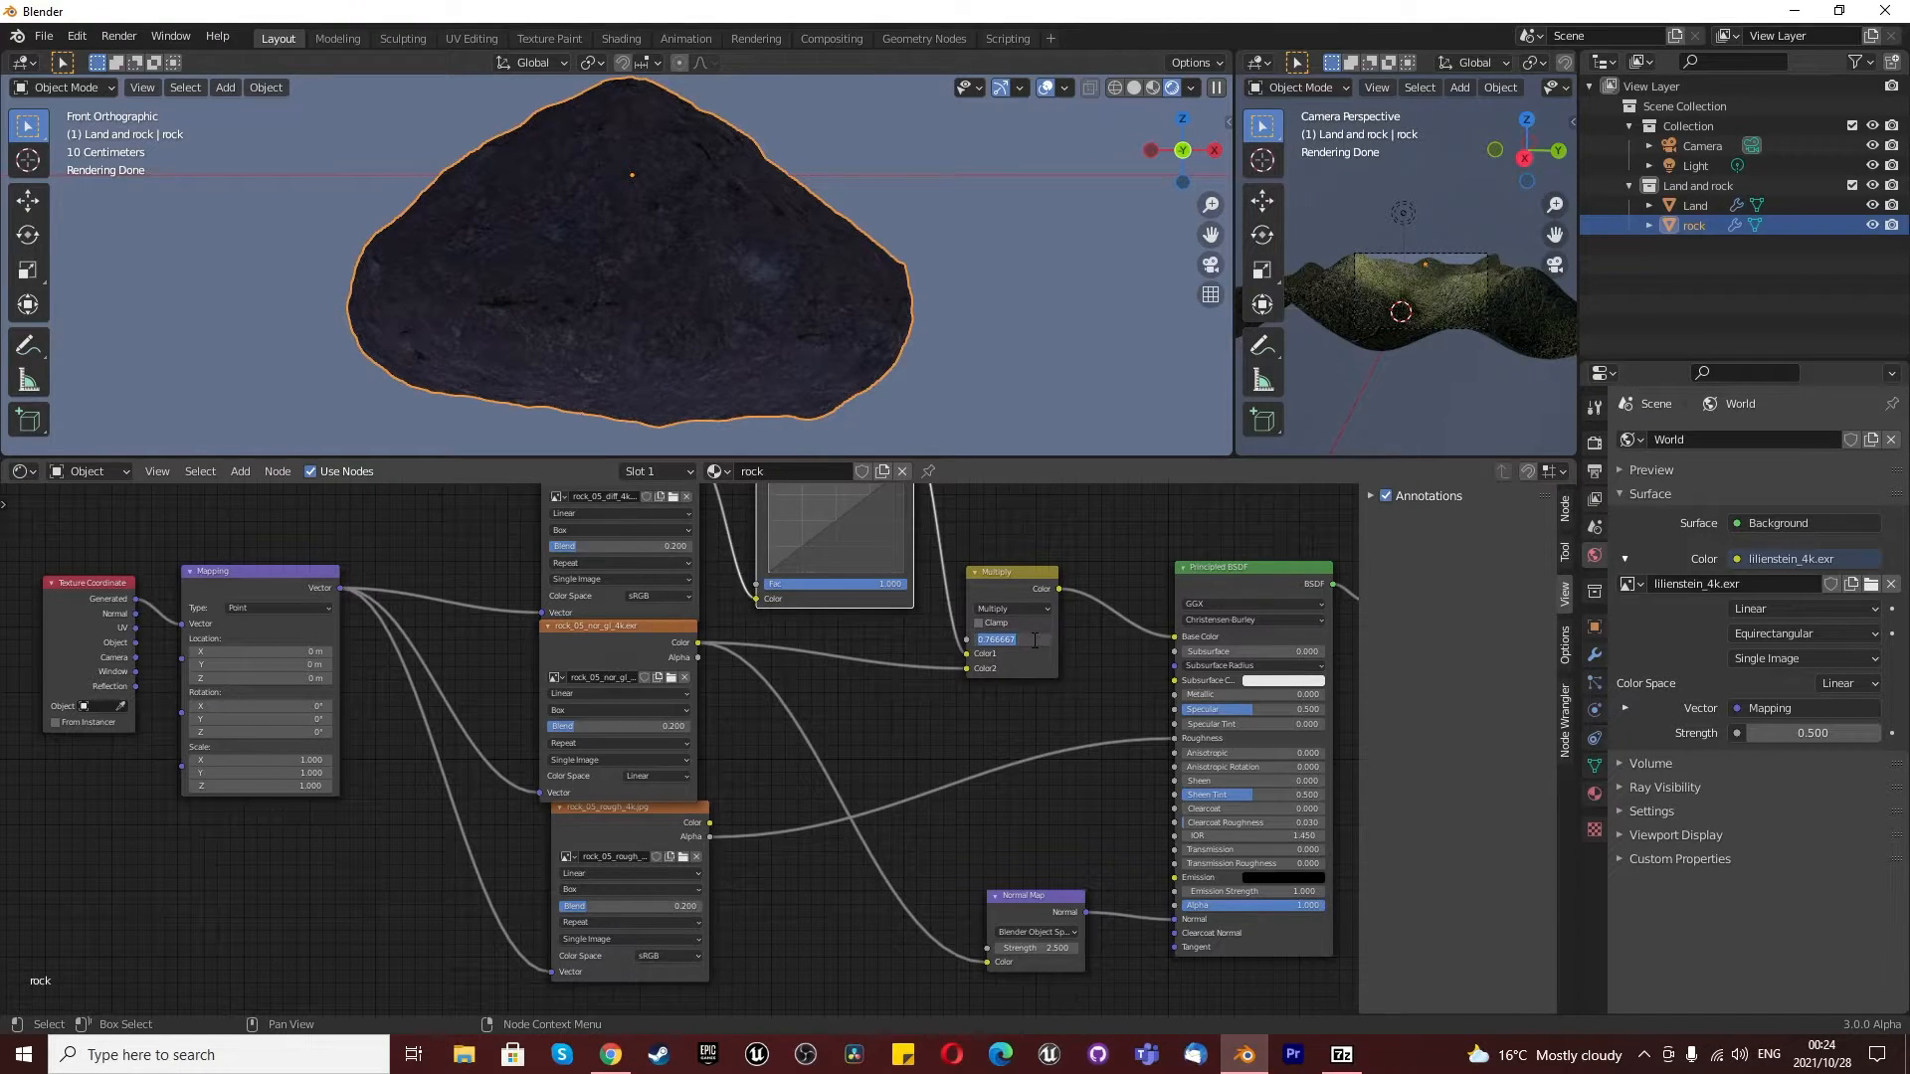
text(0)
text(.3)
key(Return)
- Move the rock roughness texture node directly below the normal texture node so that they no longer overlap
scroll(893, 810, down, 2)
scroll(776, 881, up, 2)
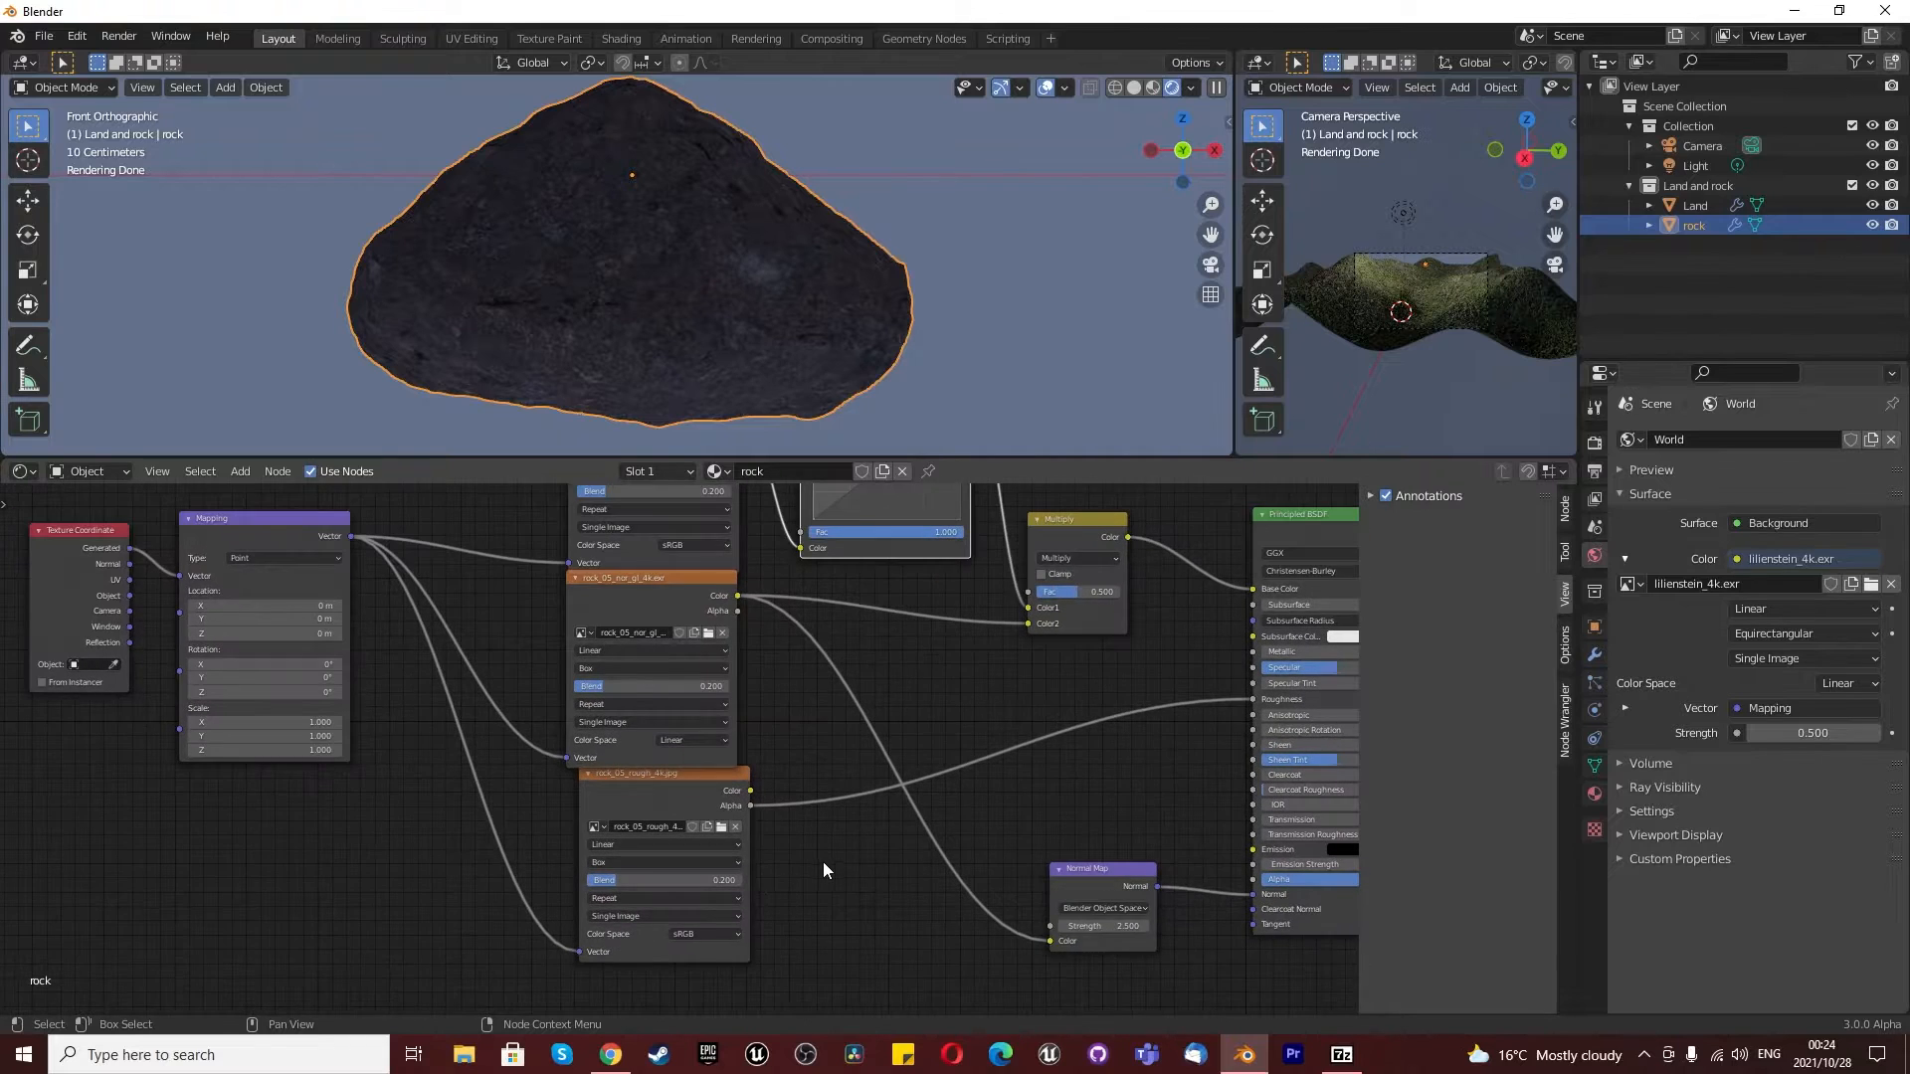
click(656, 784)
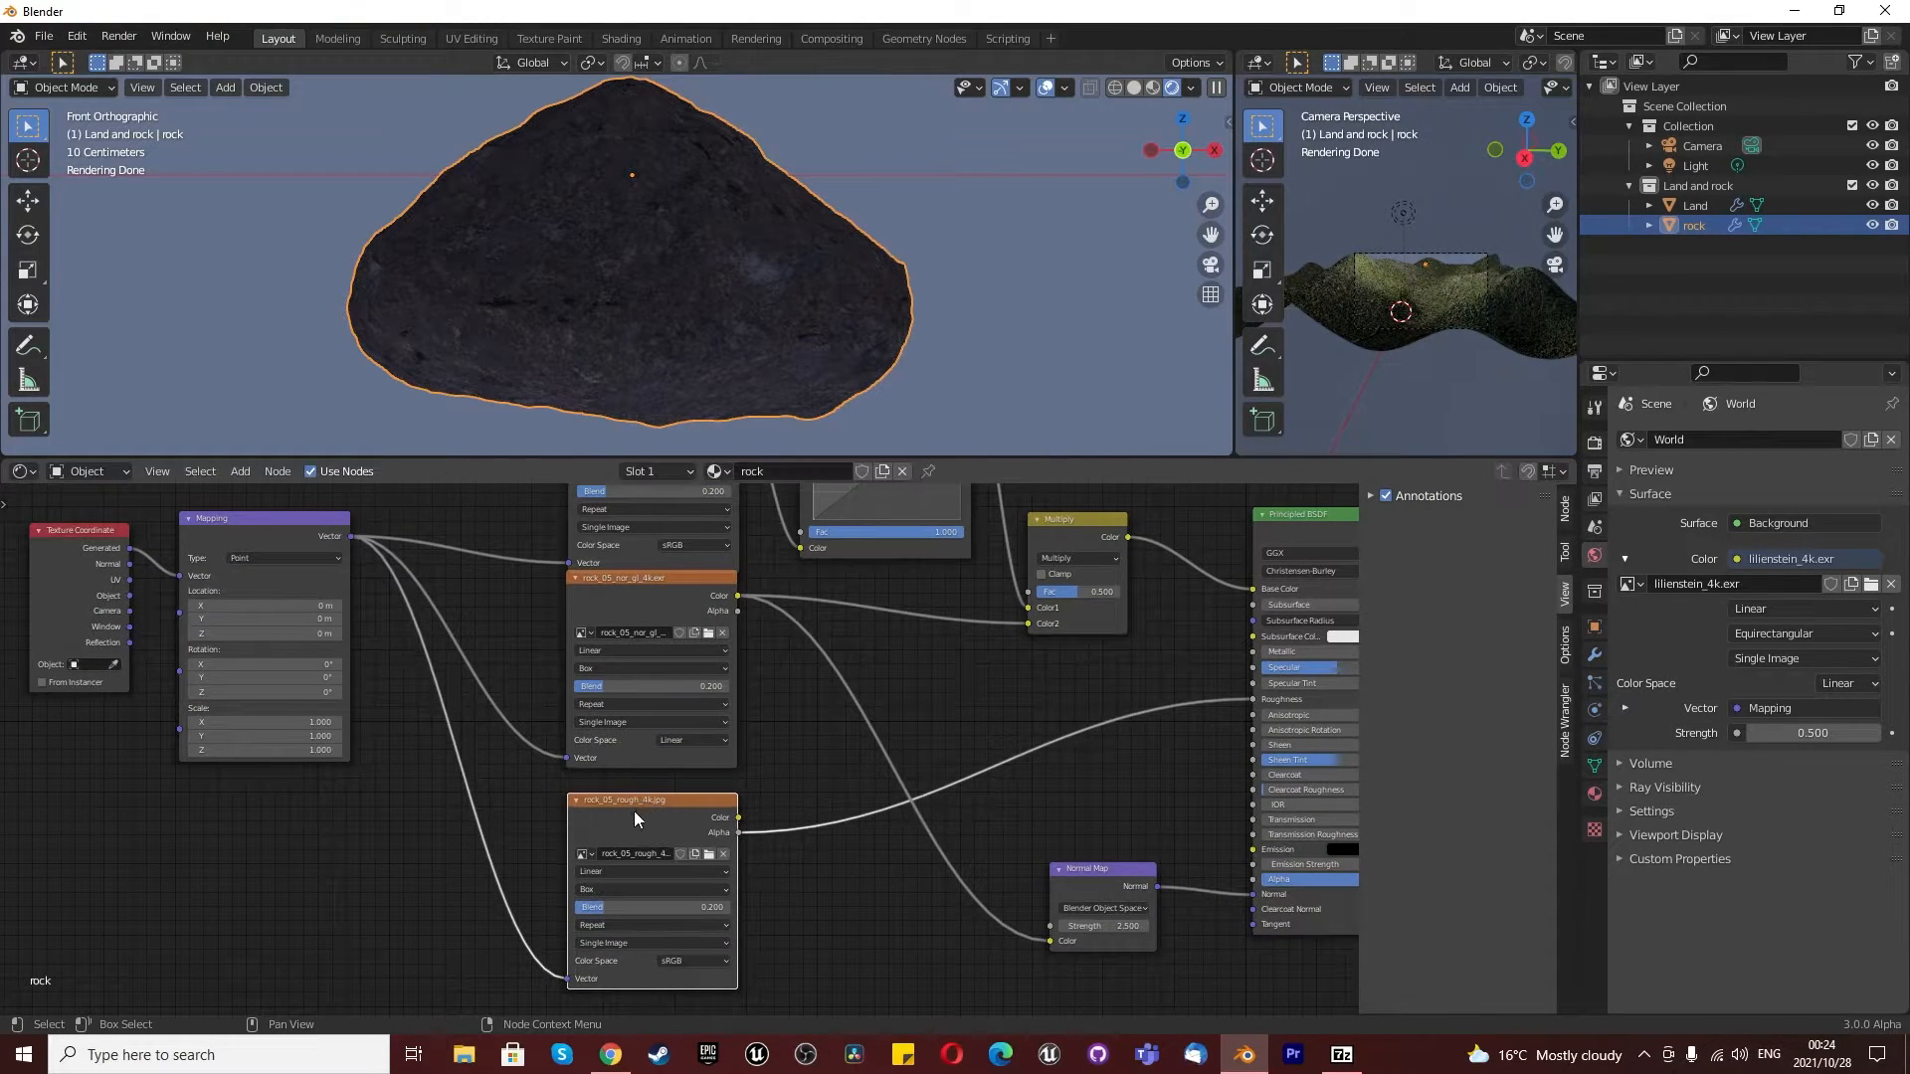
scroll(638, 830, down, 2)
scroll(640, 851, up, 1)
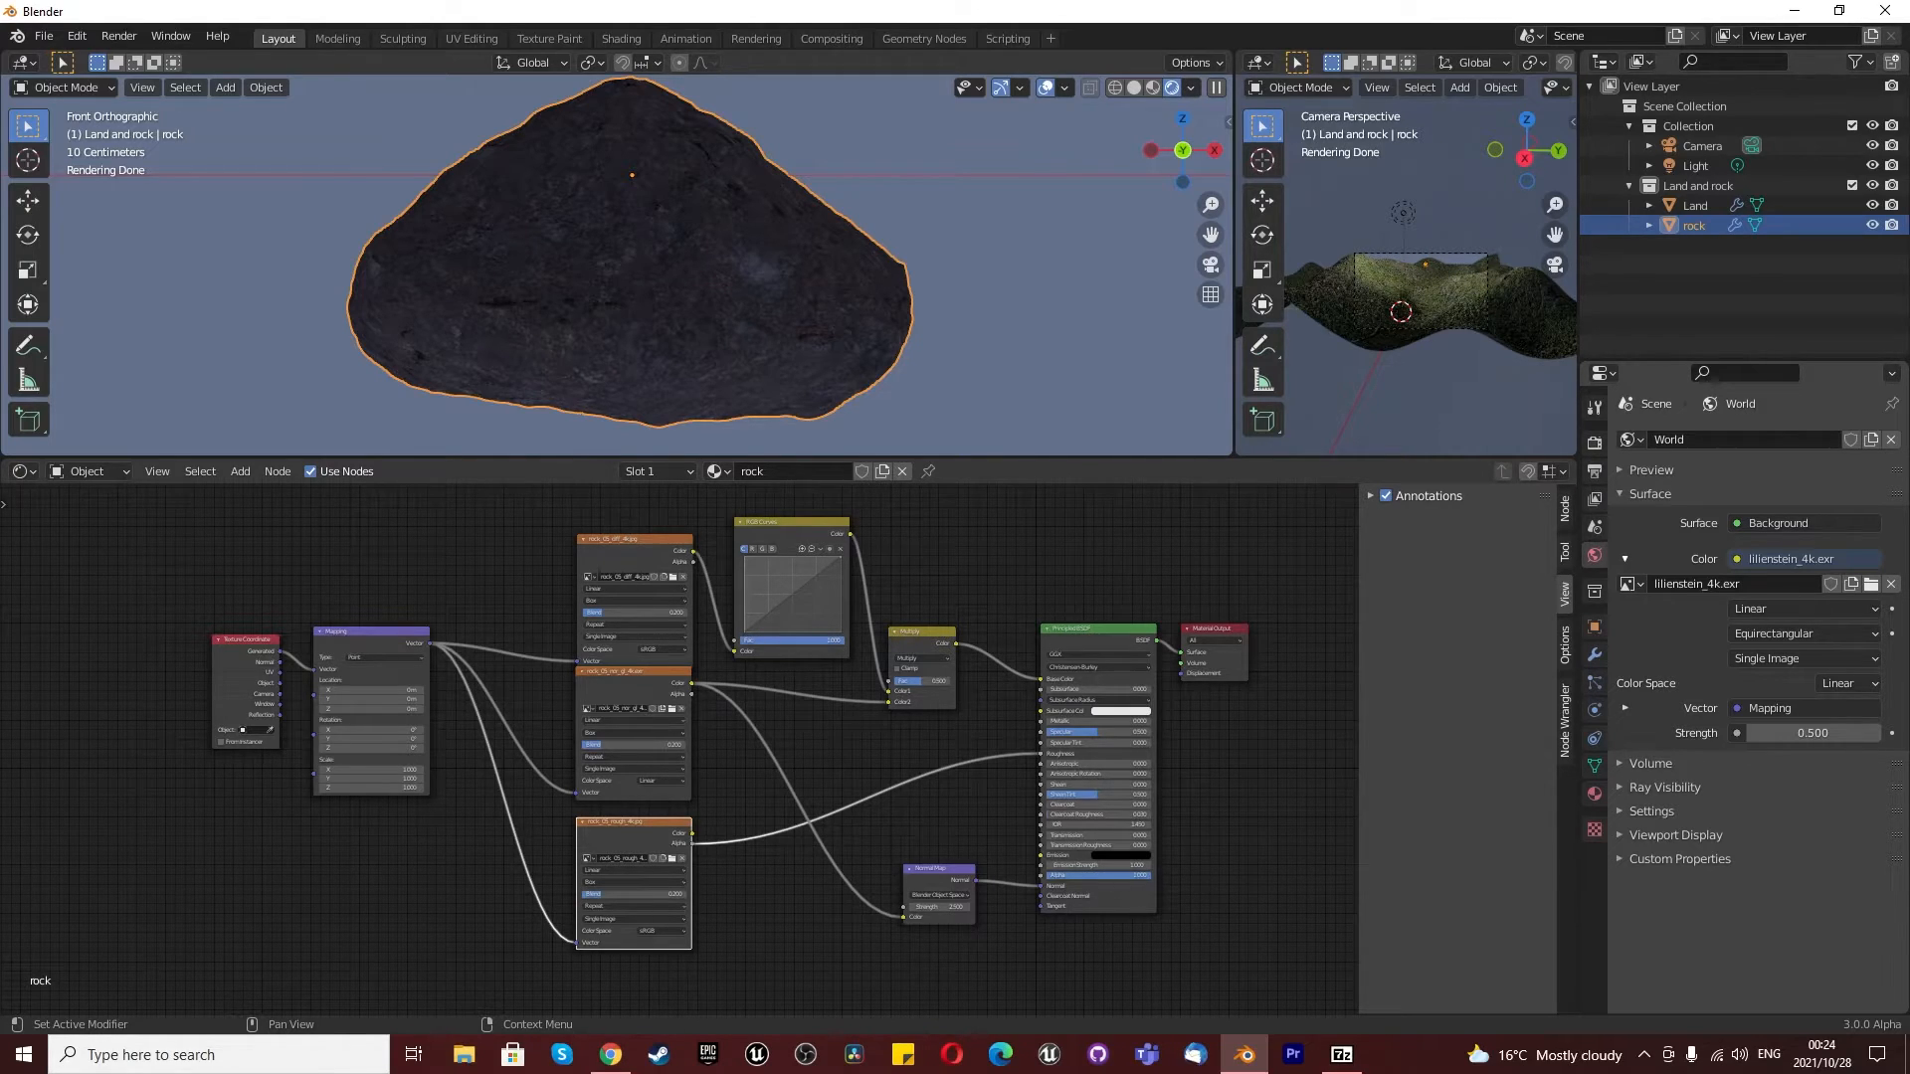
- Connect the rock normal texture's Alpha output to the Principled BSDF's Specular input
scroll(760, 834, up, 2)
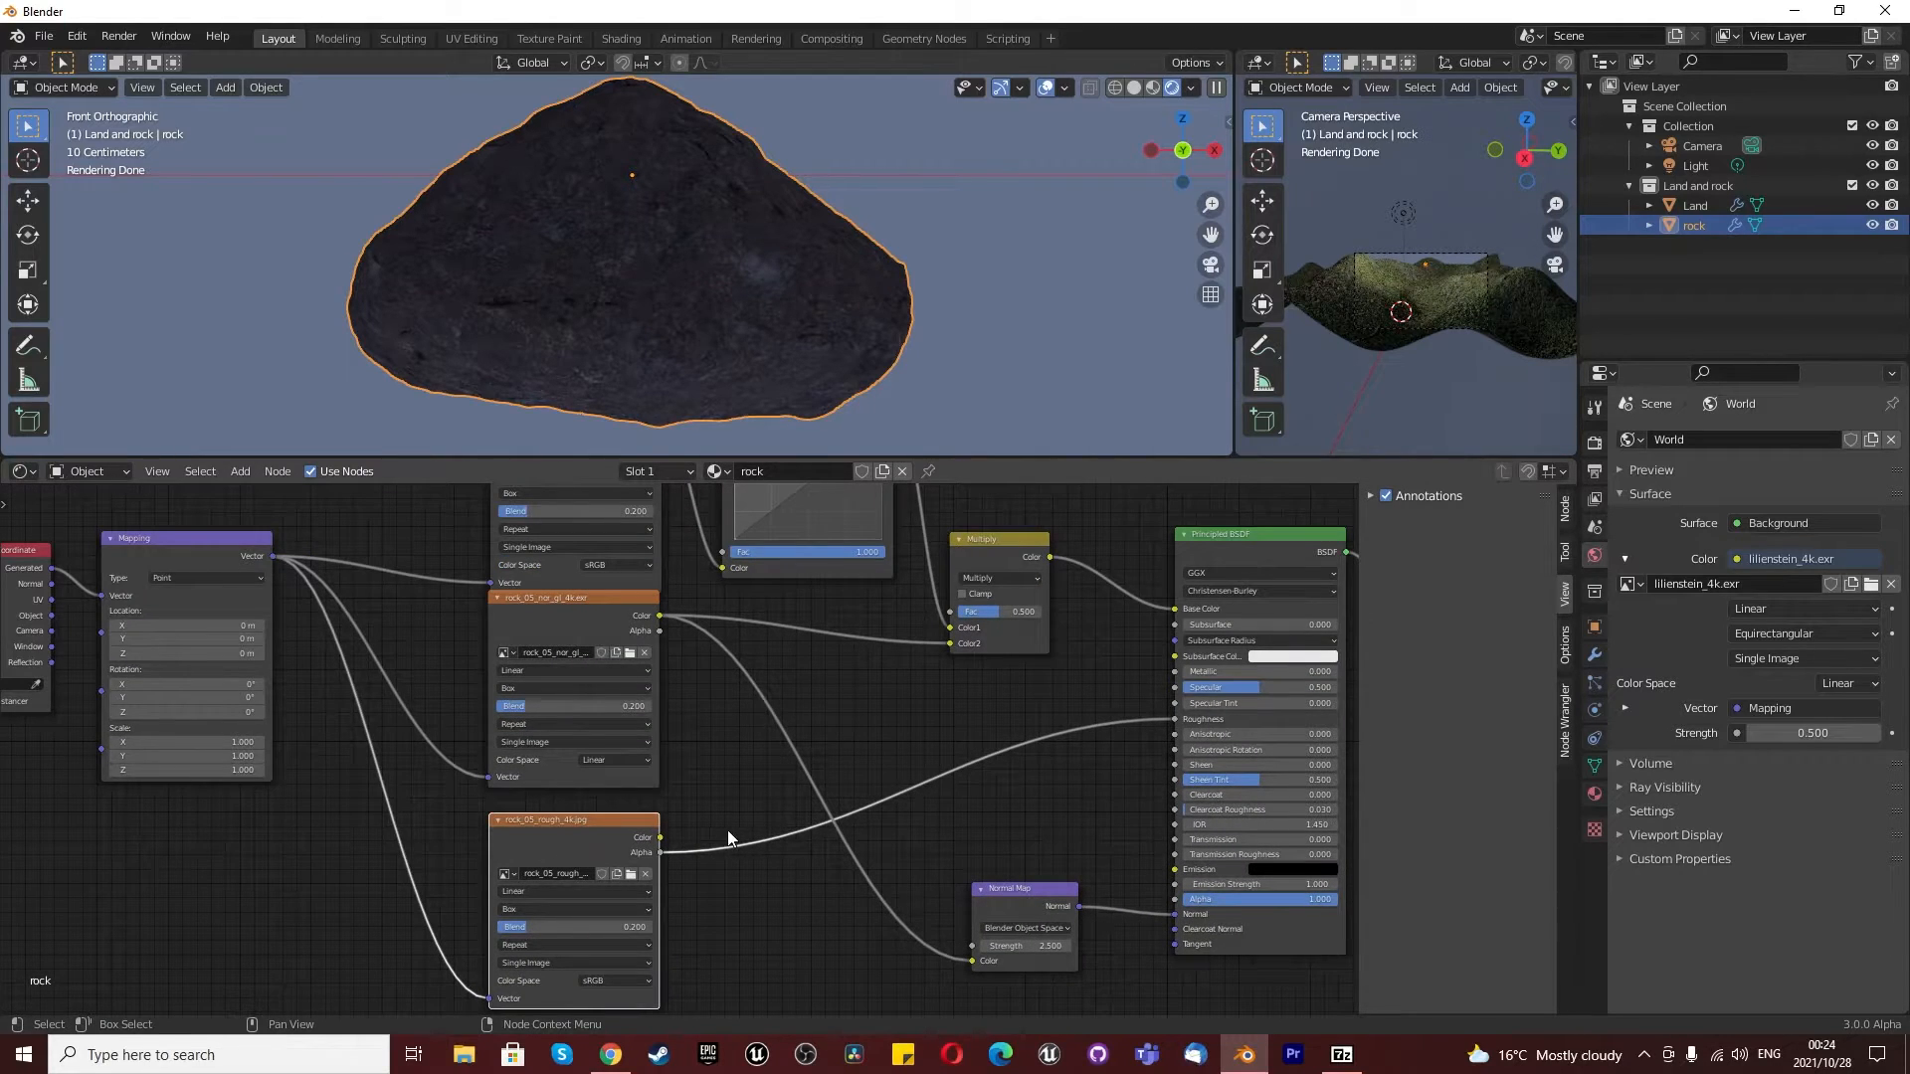
scroll(704, 833, down, 2)
scroll(1000, 703, up, 3)
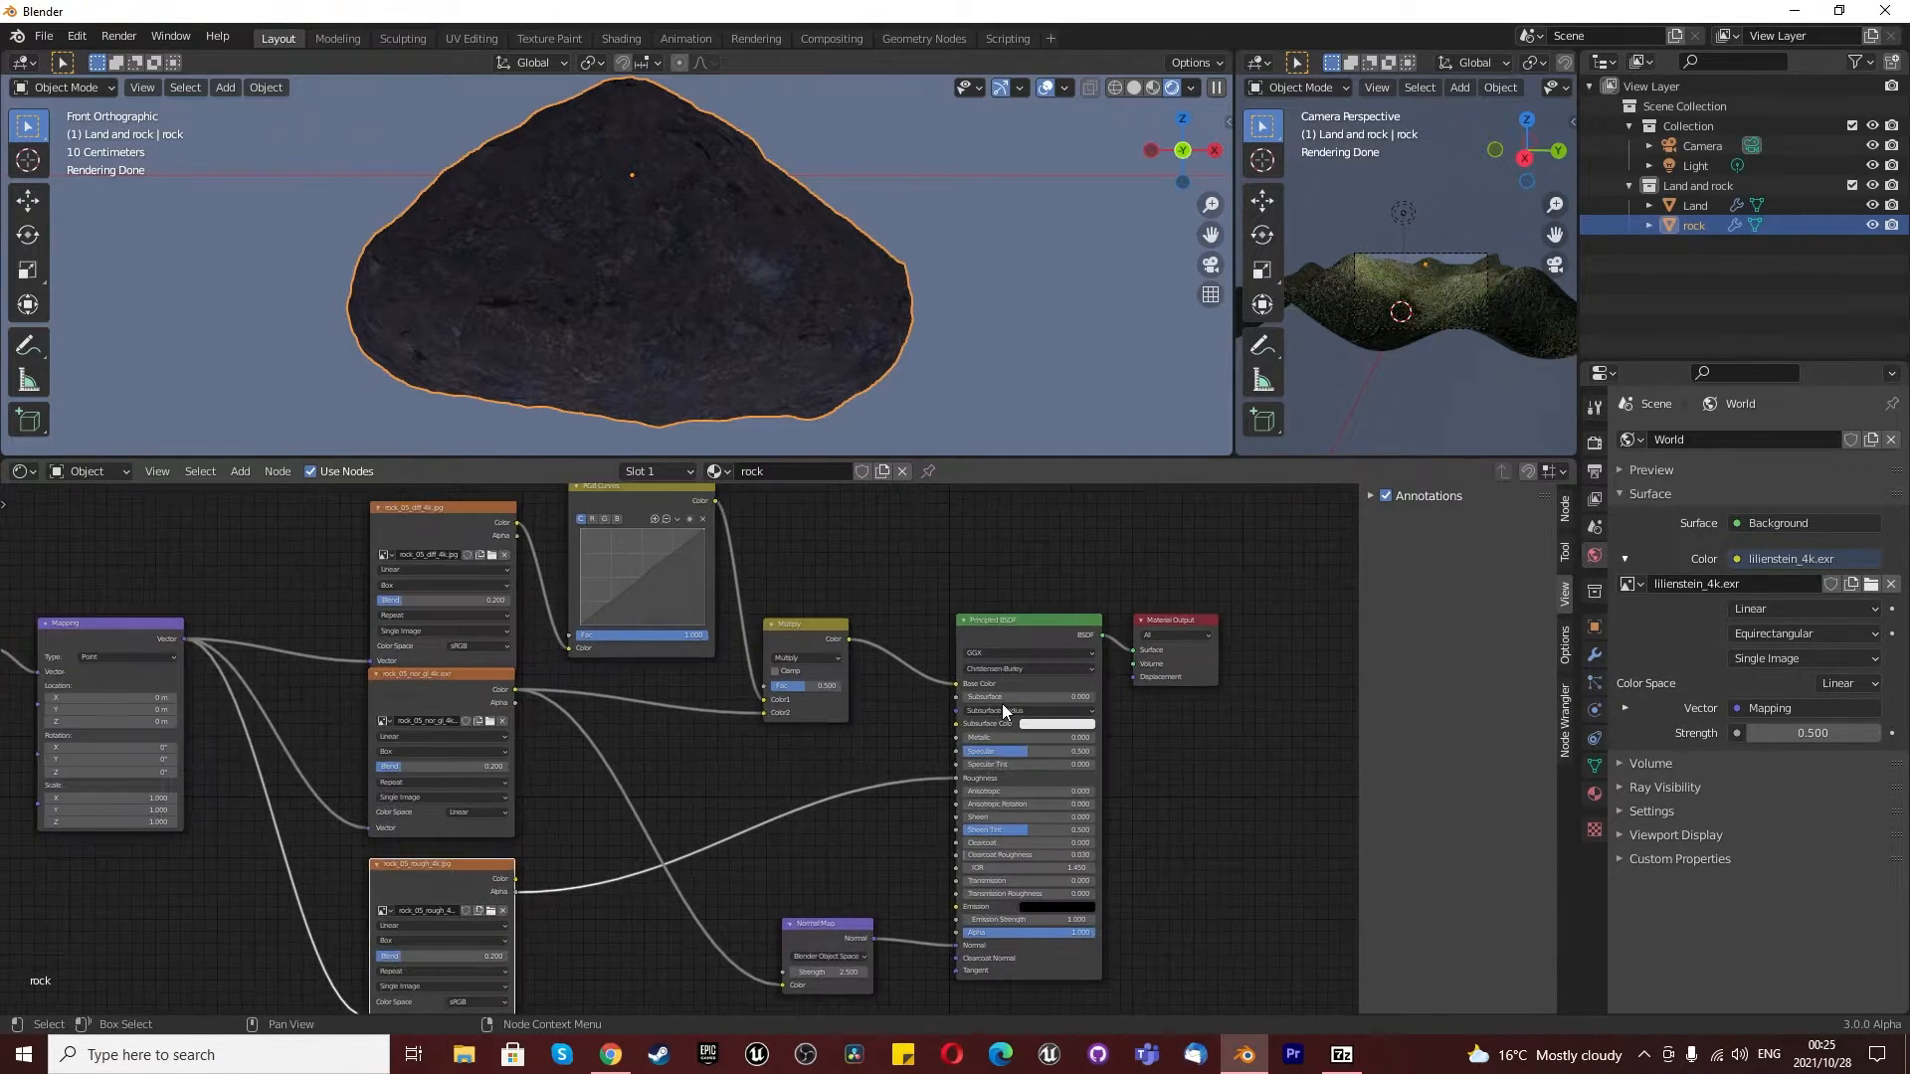
drag(435, 704, 946, 764)
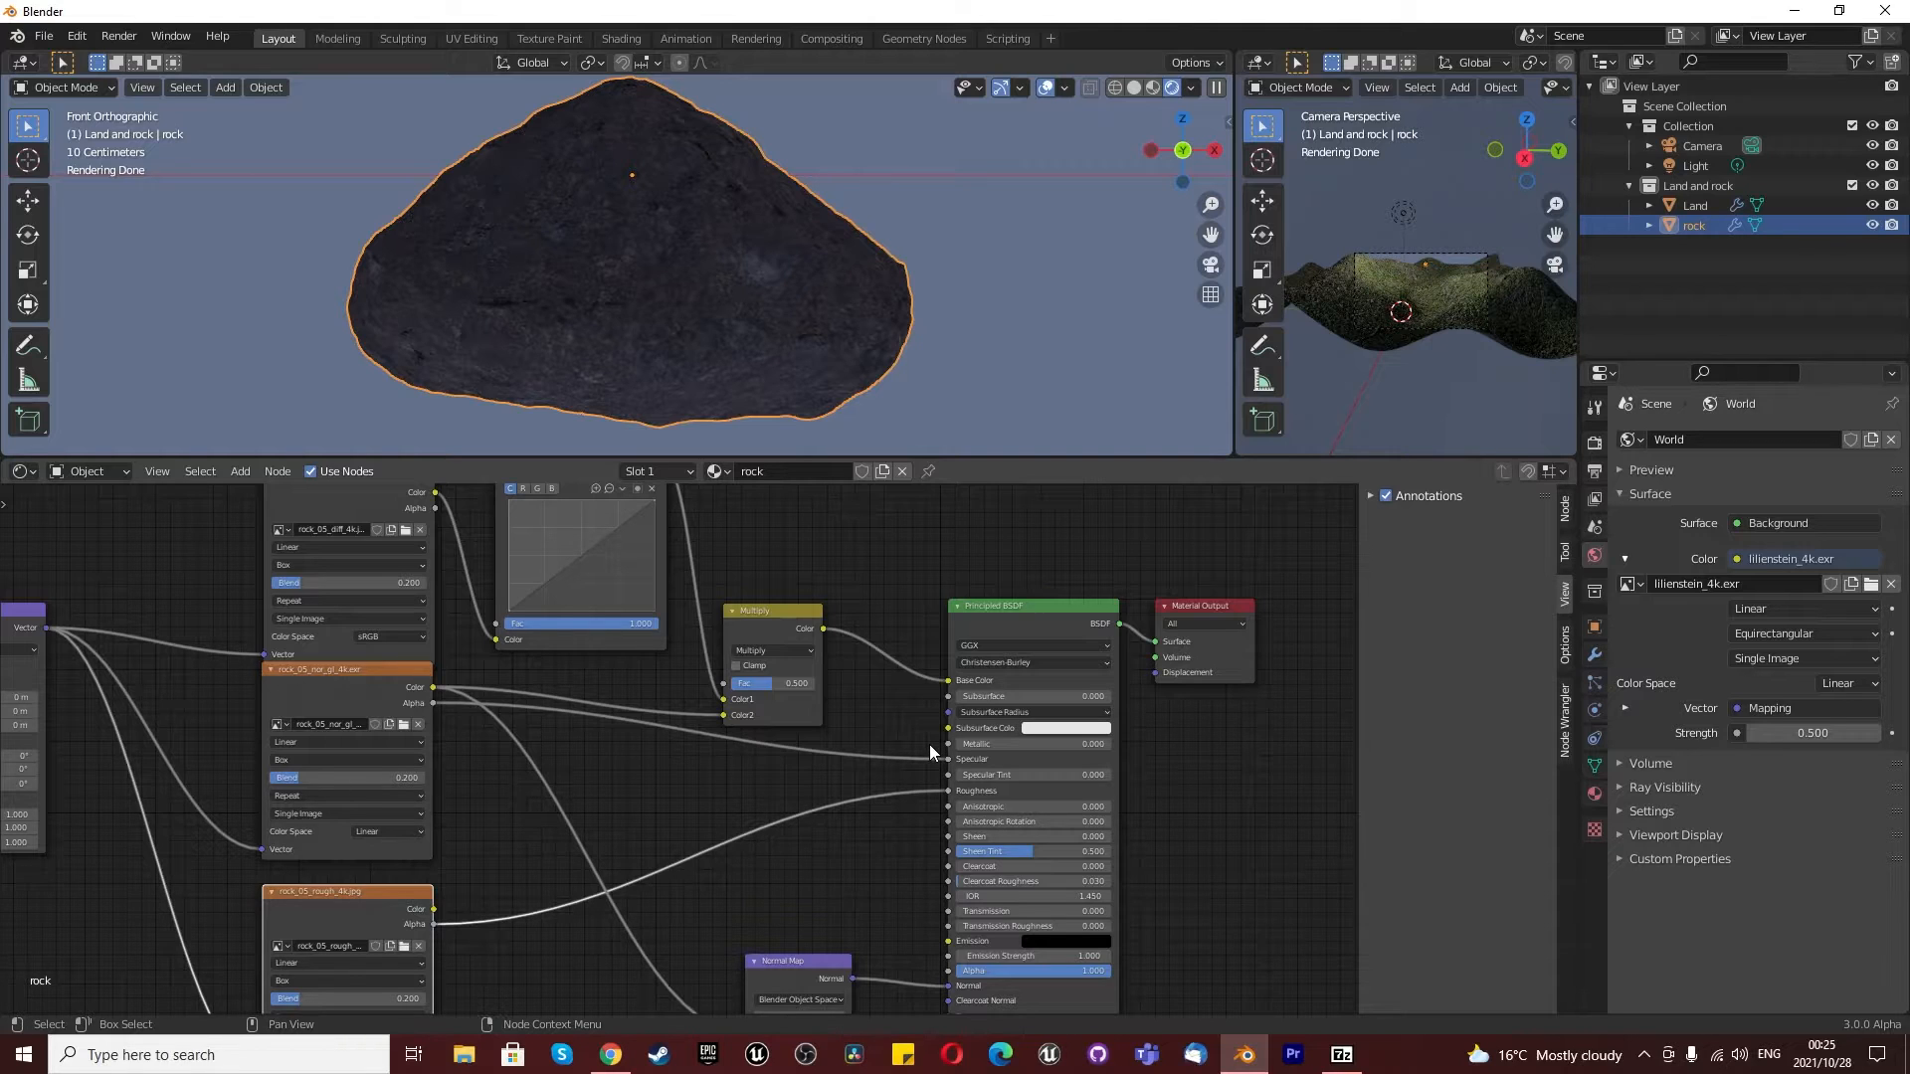
- Compare the rock with the Multiply node's factor at 0 and 1, and set the factor to 0.1
scroll(666, 782, down, 4)
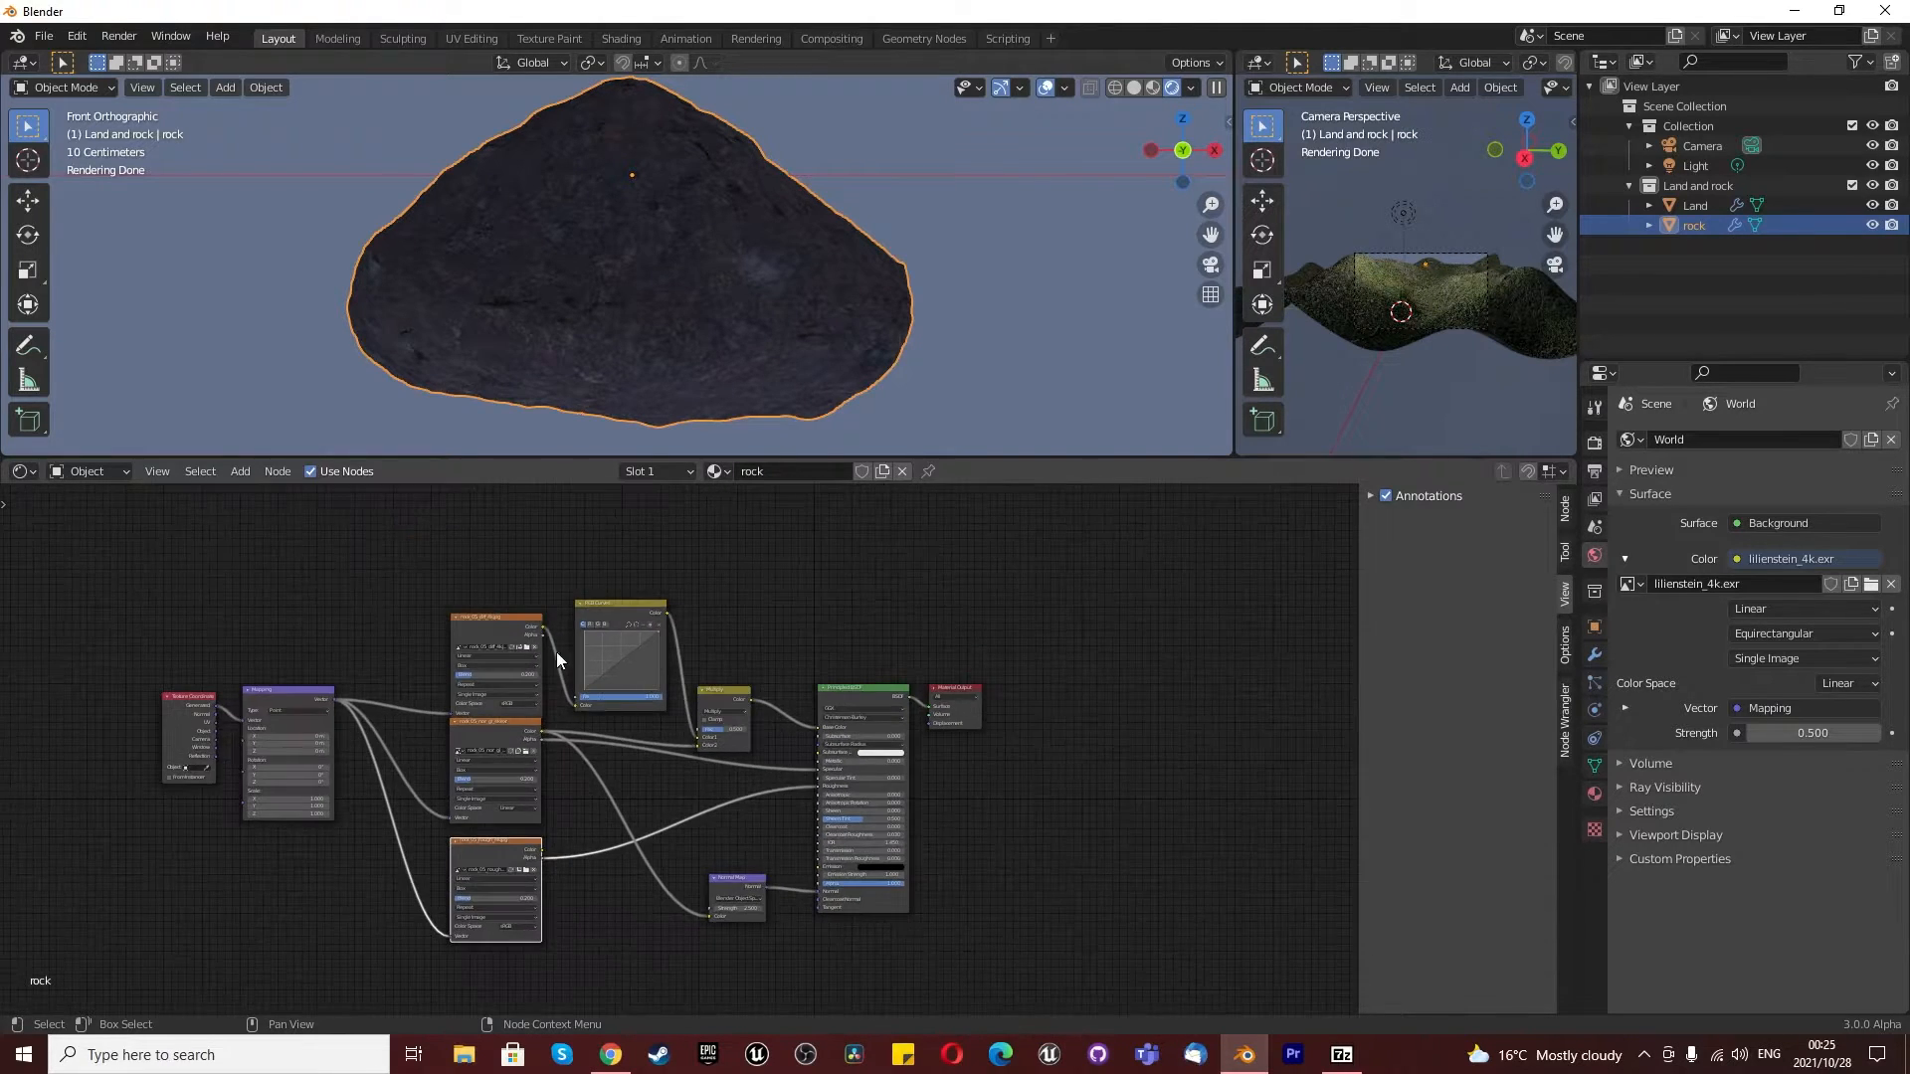
scroll(595, 673, up, 2)
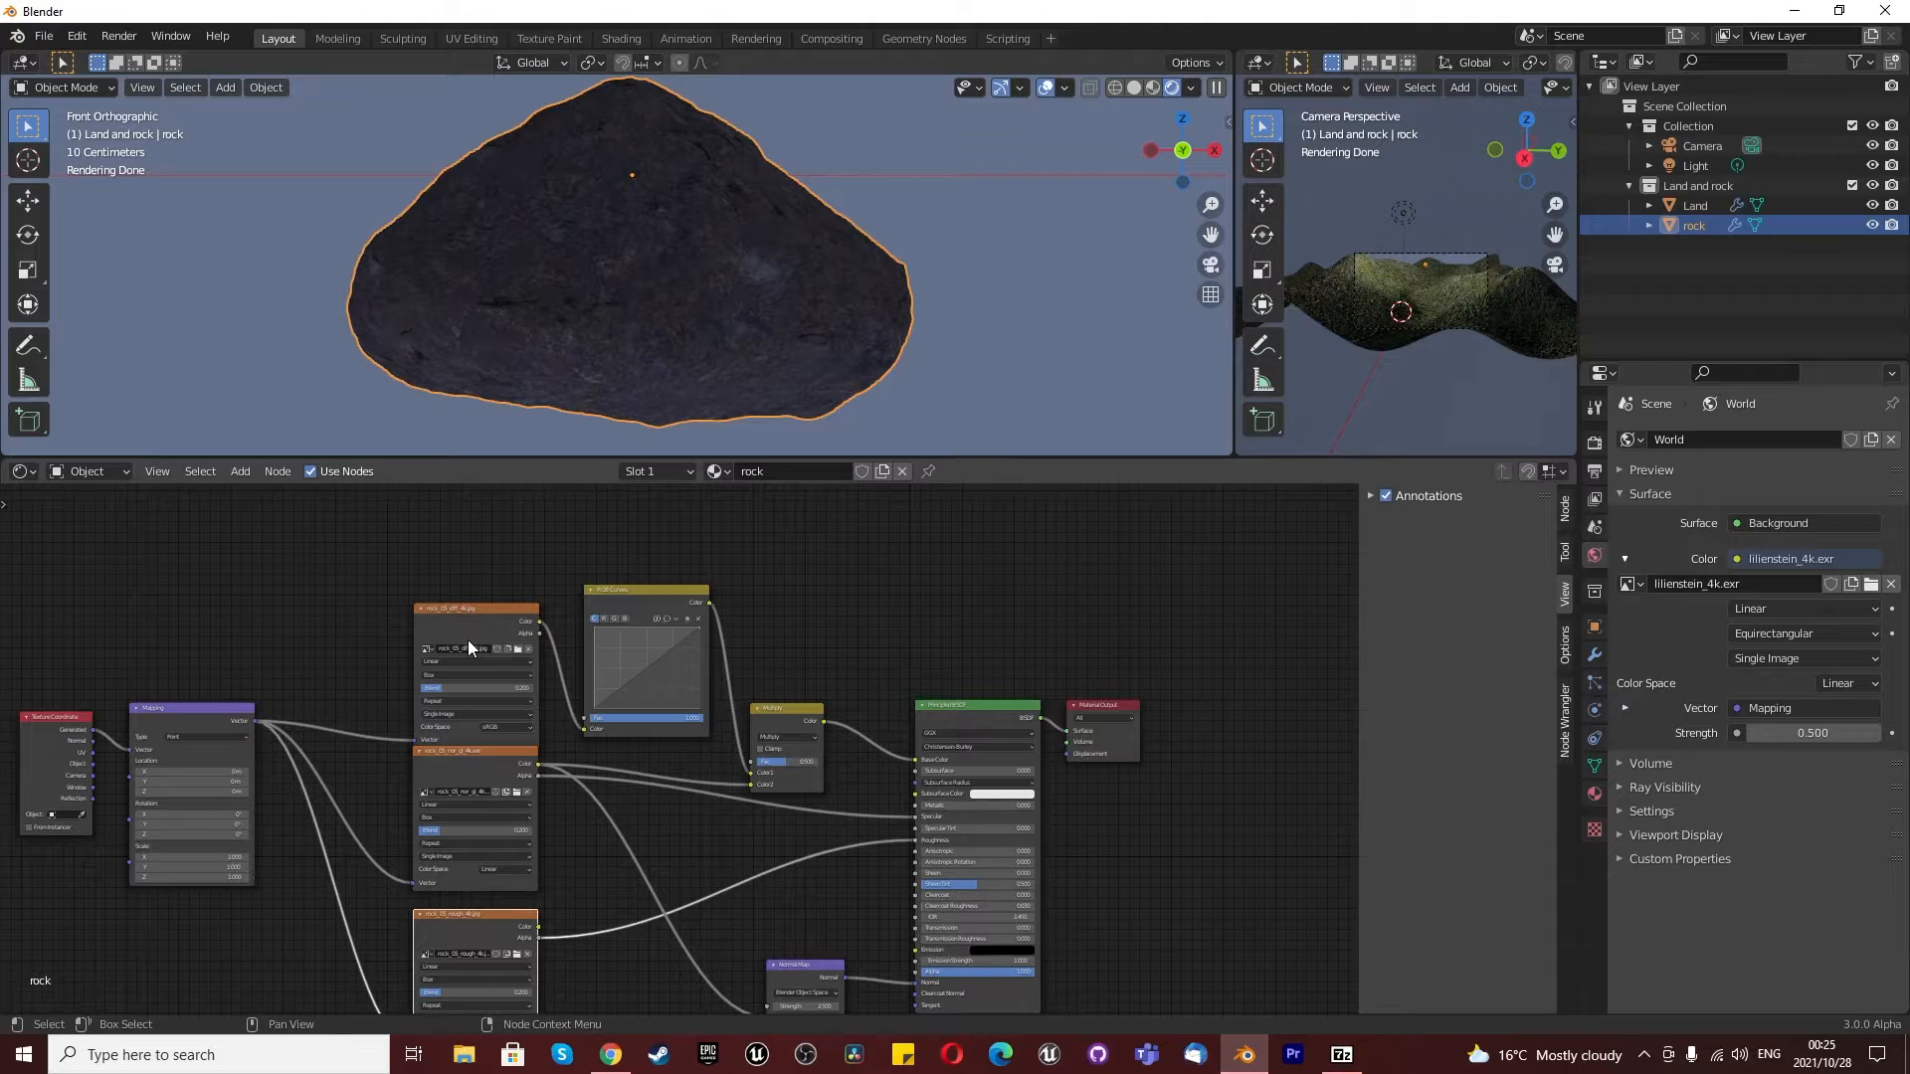
scroll(517, 283, down, 1)
scroll(518, 284, up, 1)
scroll(378, 672, up, 2)
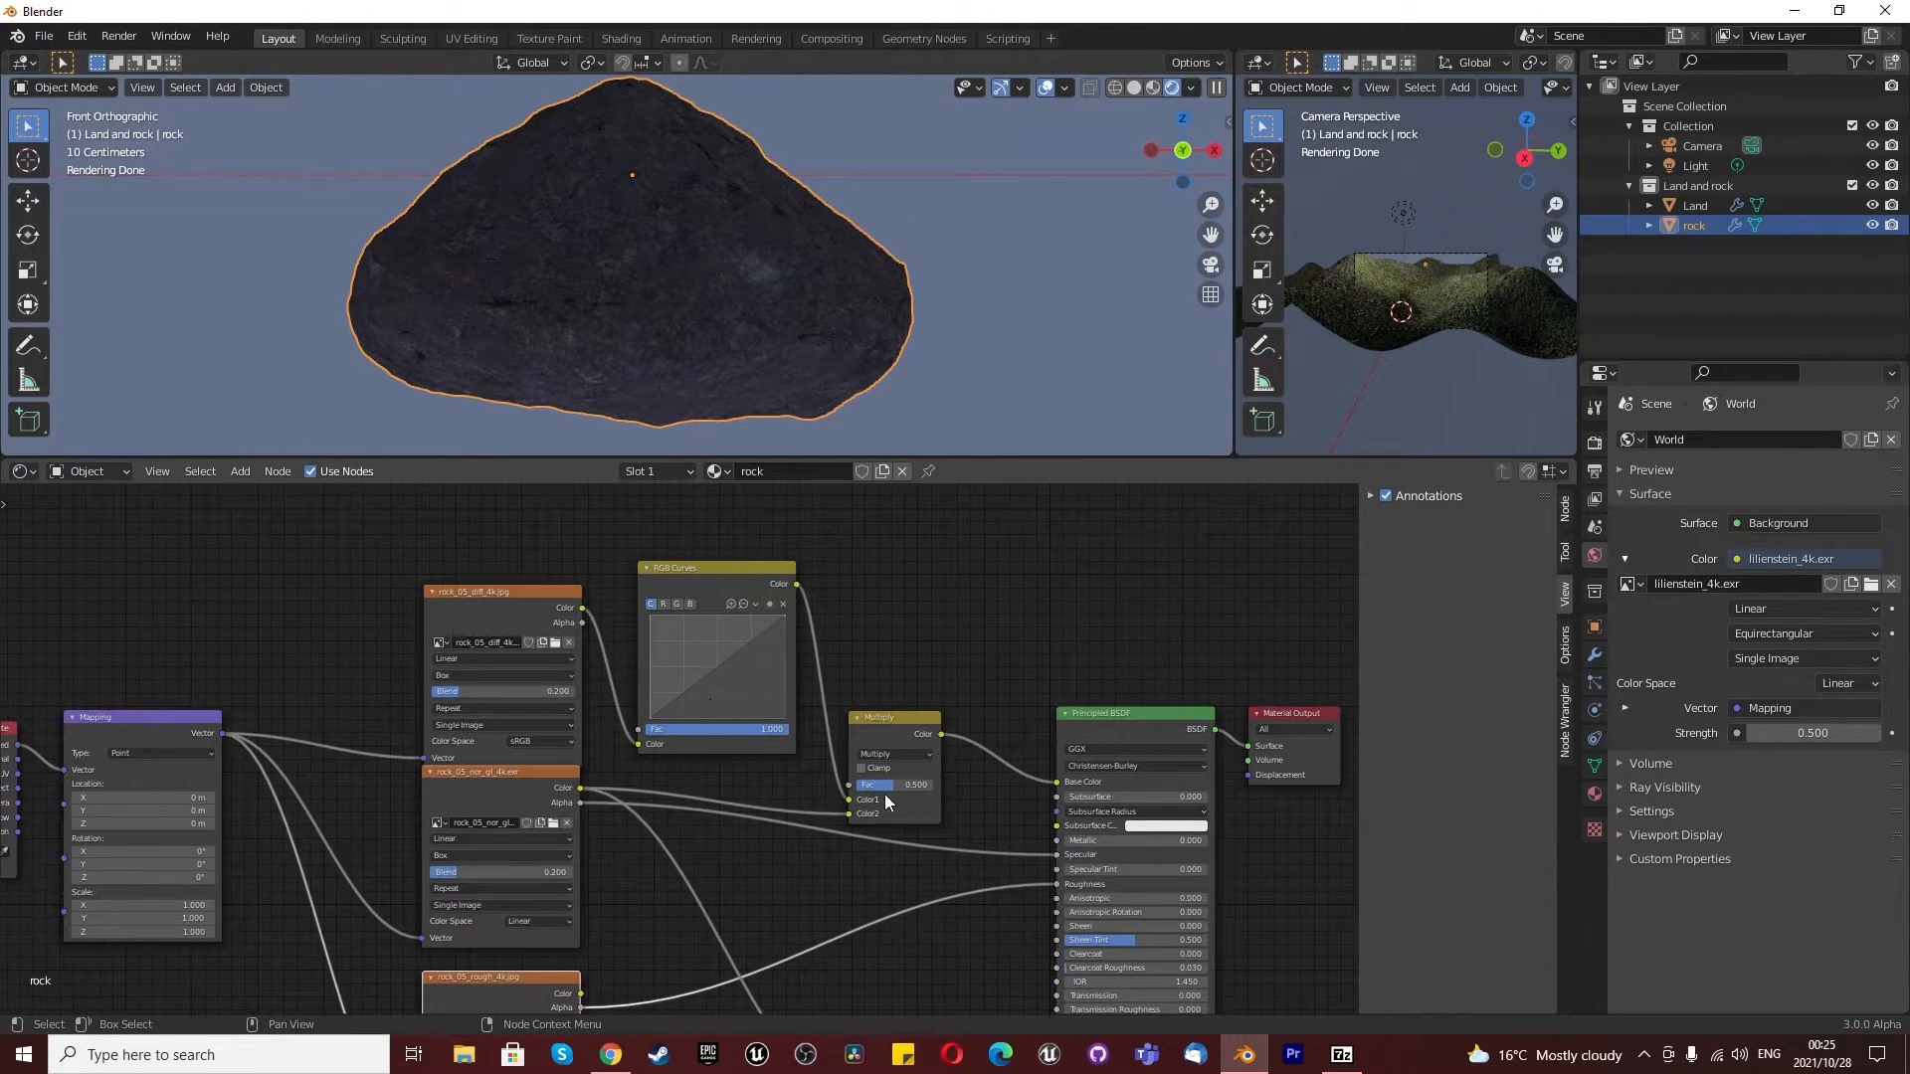
scroll(875, 784, up, 2)
drag(877, 788, 840, 787)
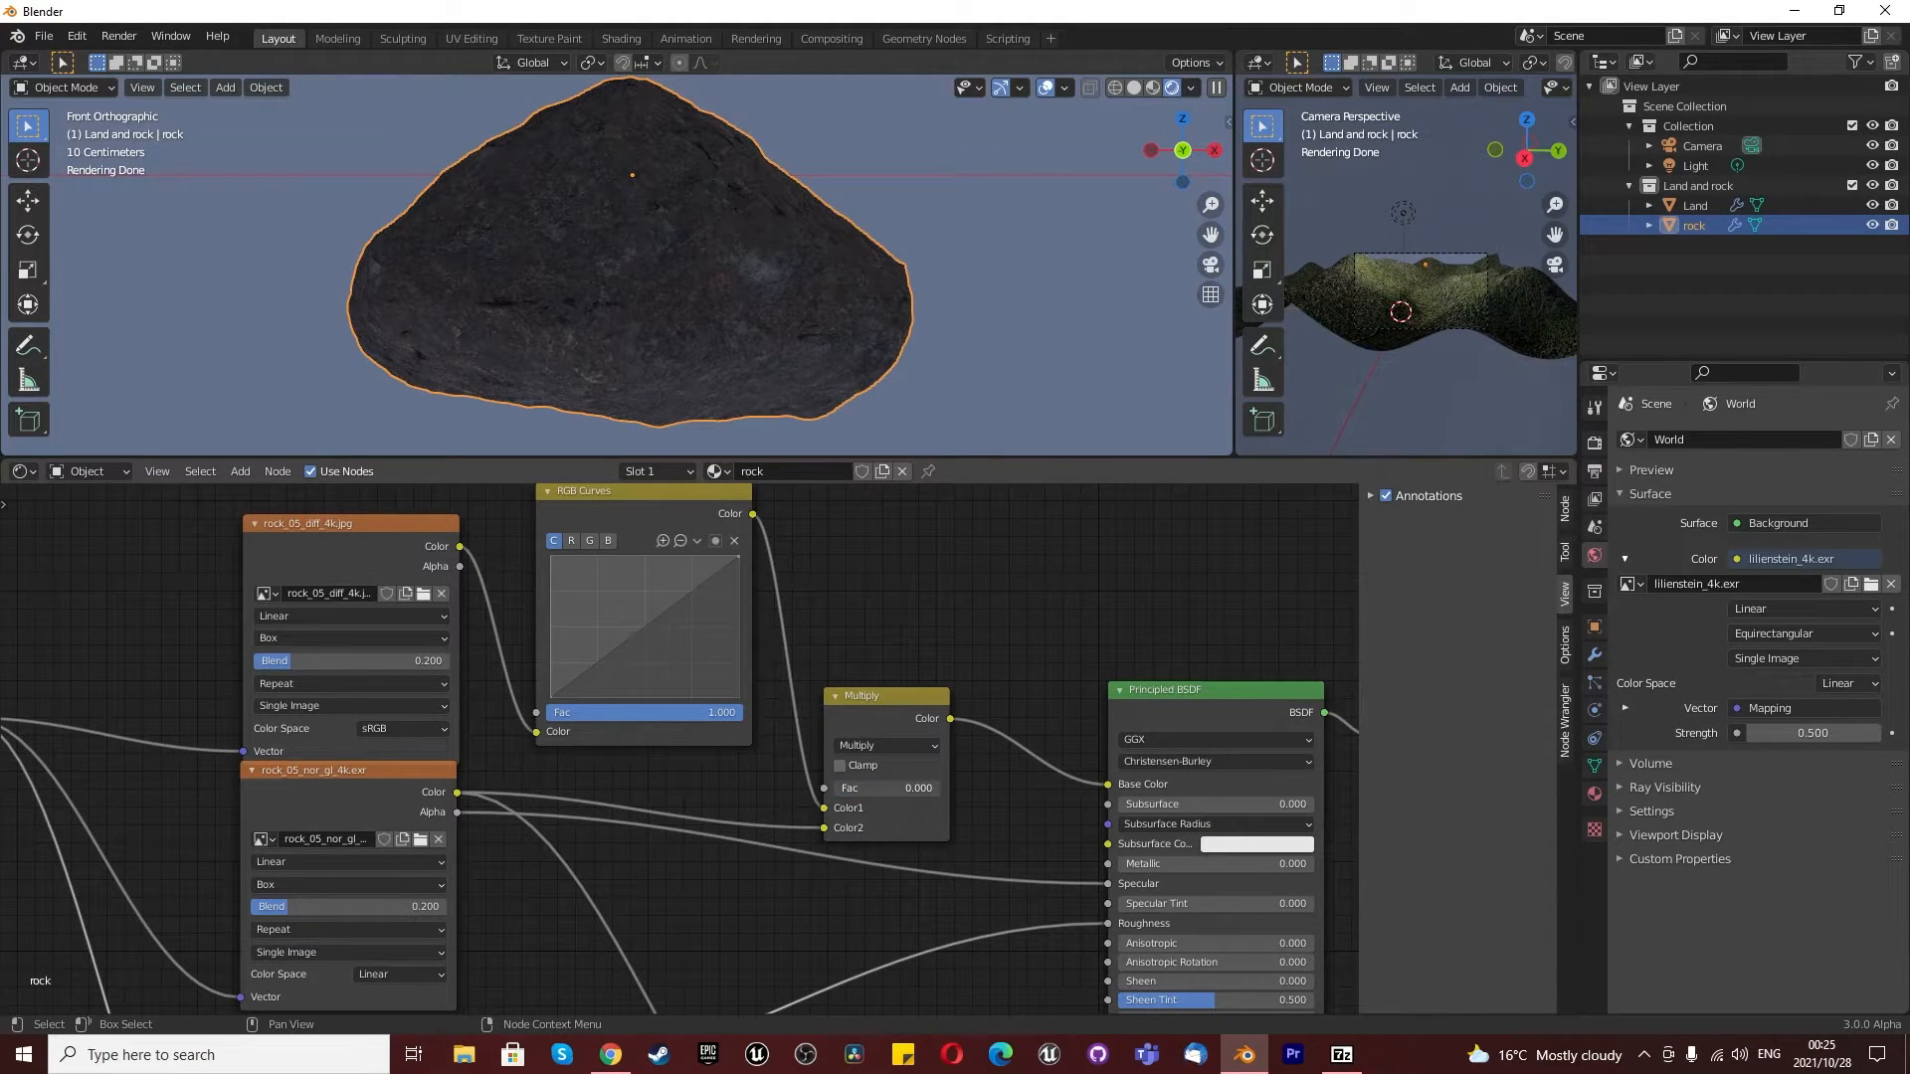
drag(840, 788, 940, 787)
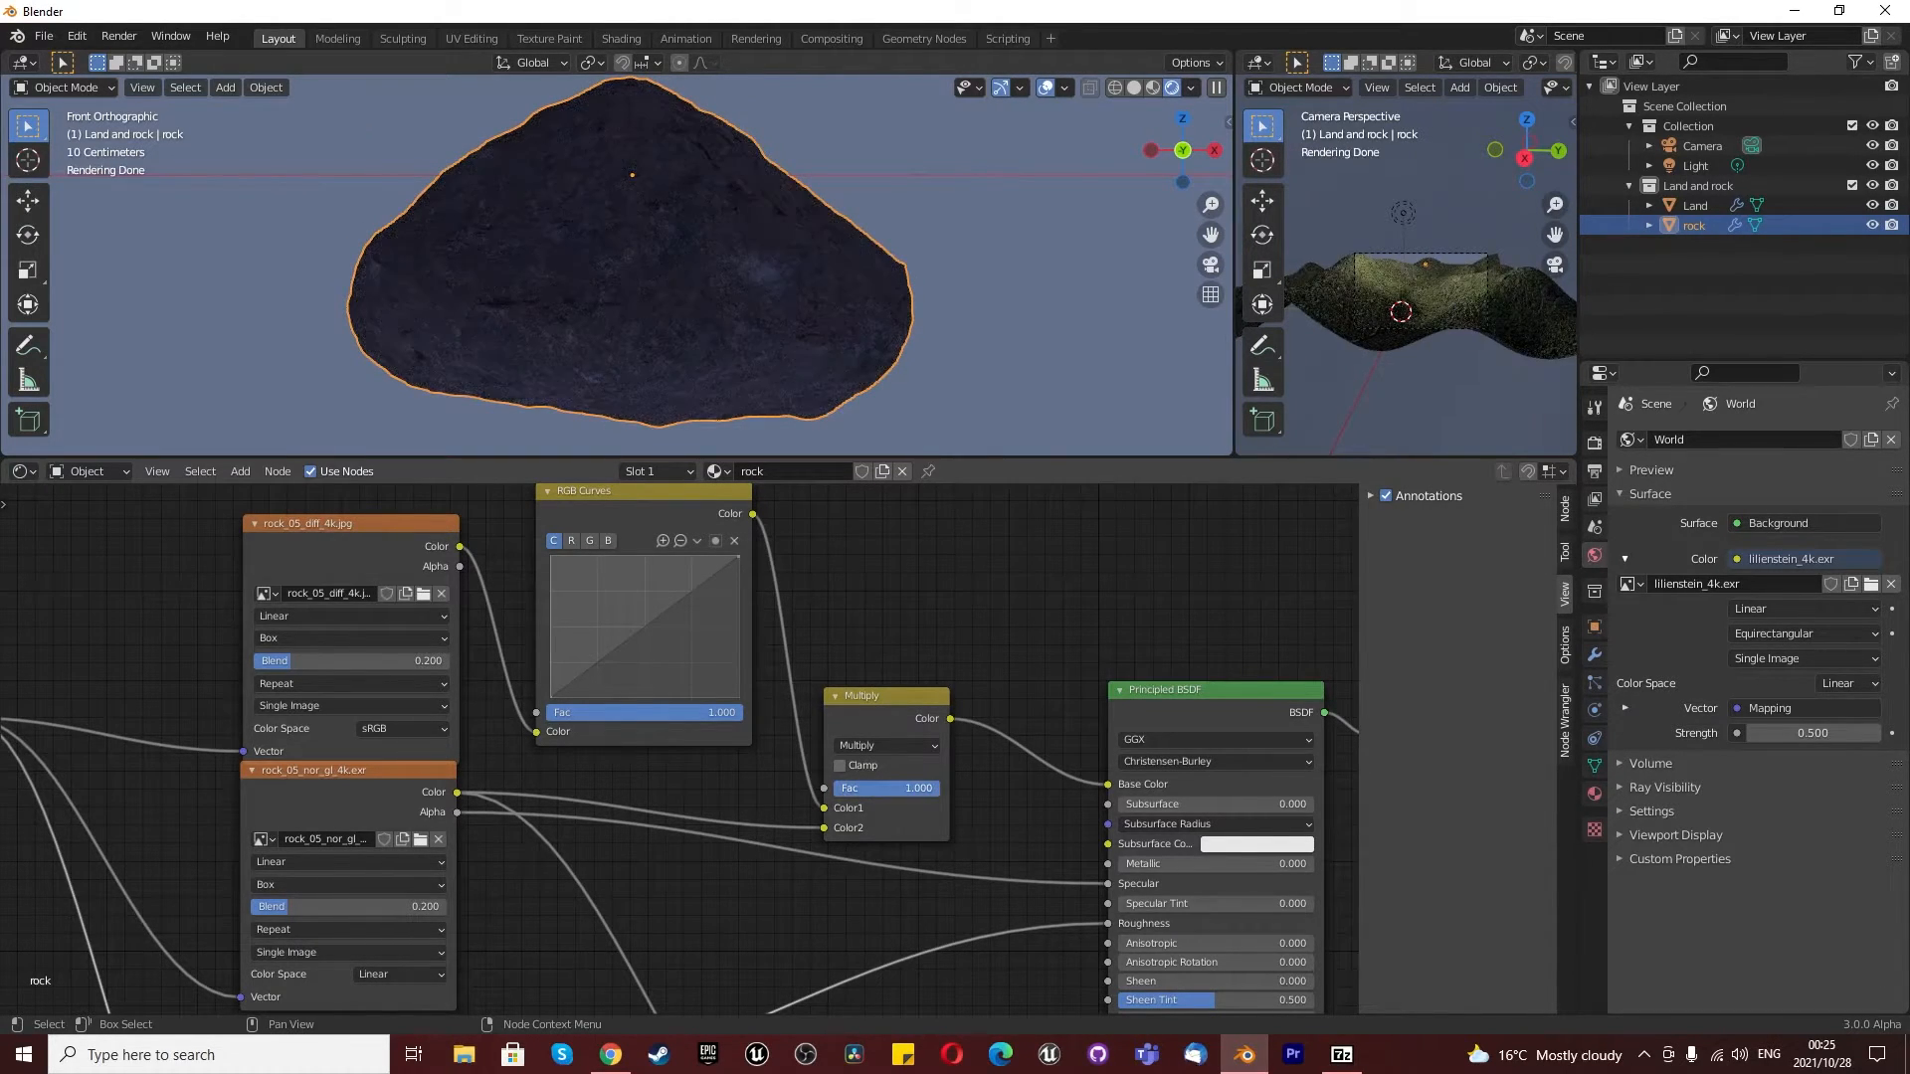
click(932, 787)
text(0.1)
key(Return)
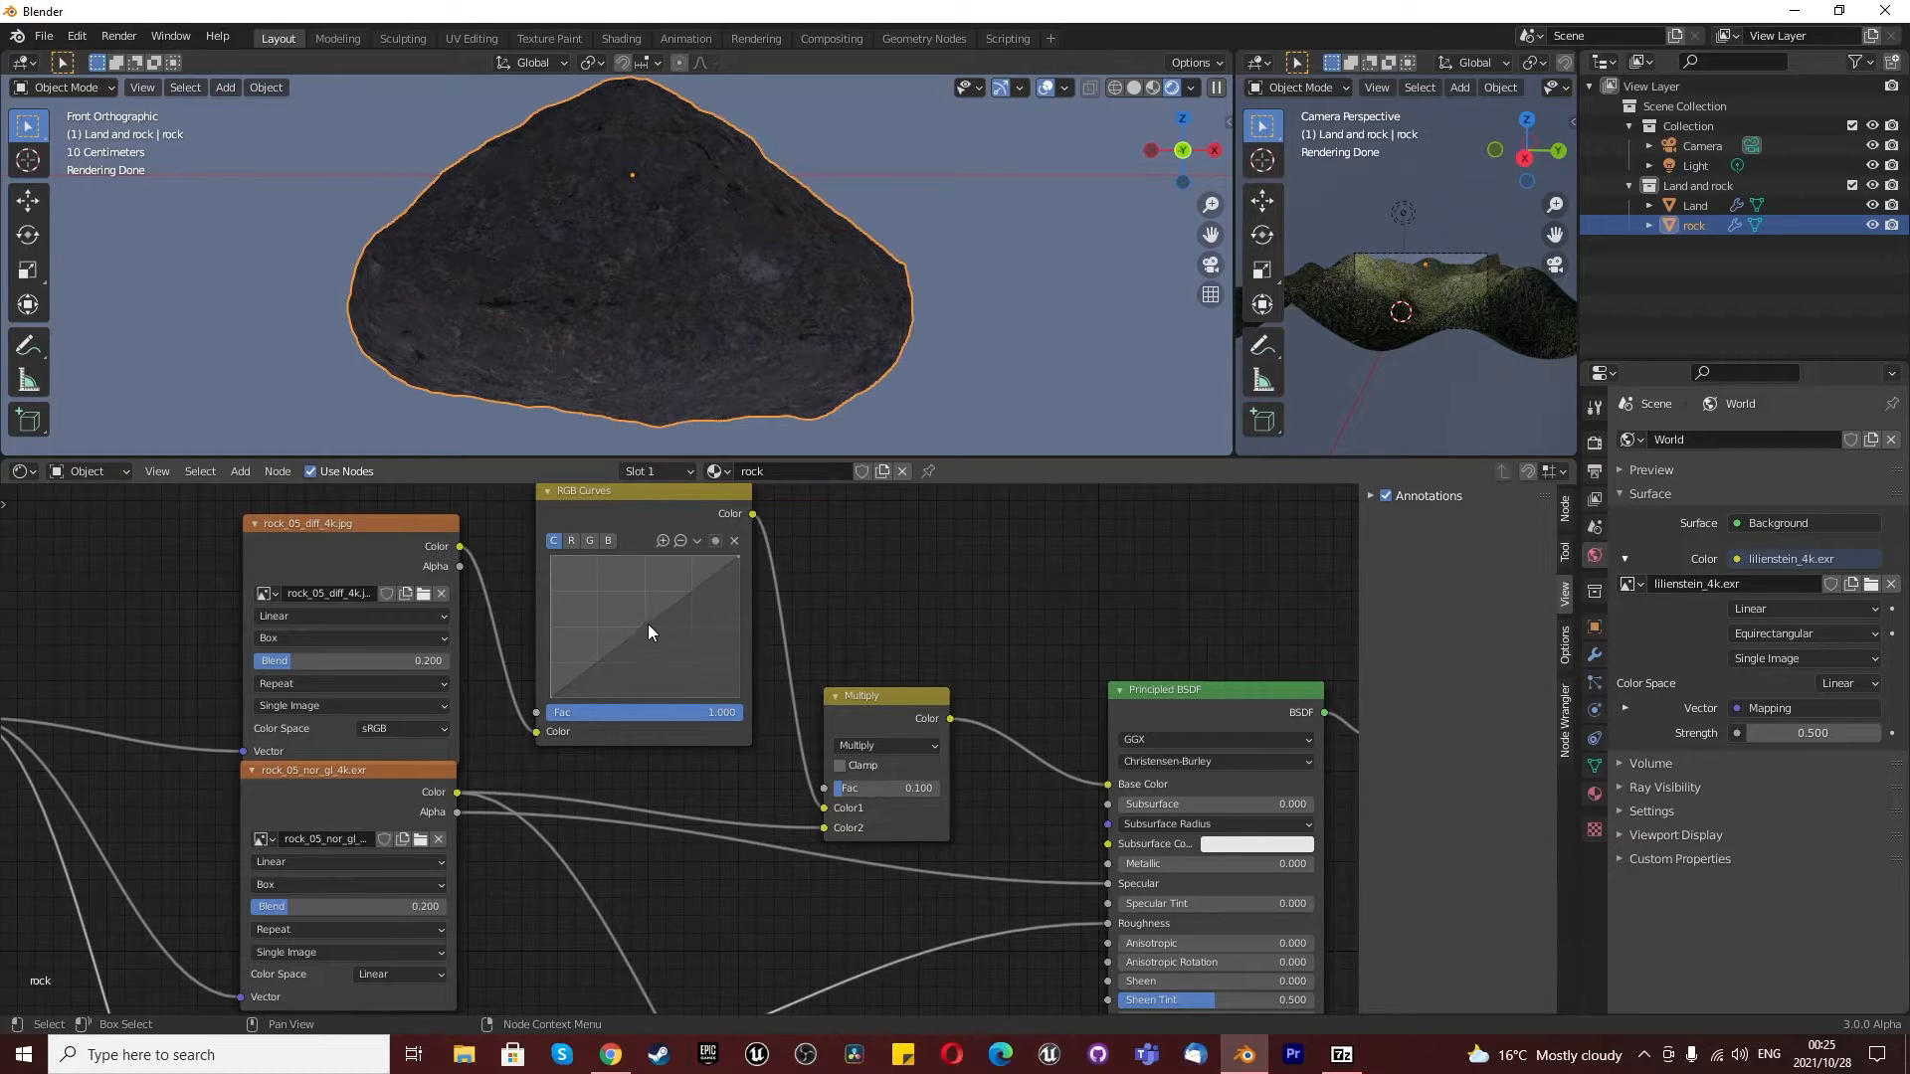
- Keep the RGB Curves node's combined curve straight and raise its red curve with a point at about X 0.35, Y 0.57
mouse_move(637, 624)
mouse_down()
mouse_move(660, 651)
mouse_move(626, 609)
mouse_move(721, 659)
mouse_move(641, 607)
mouse_move(653, 632)
mouse_up()
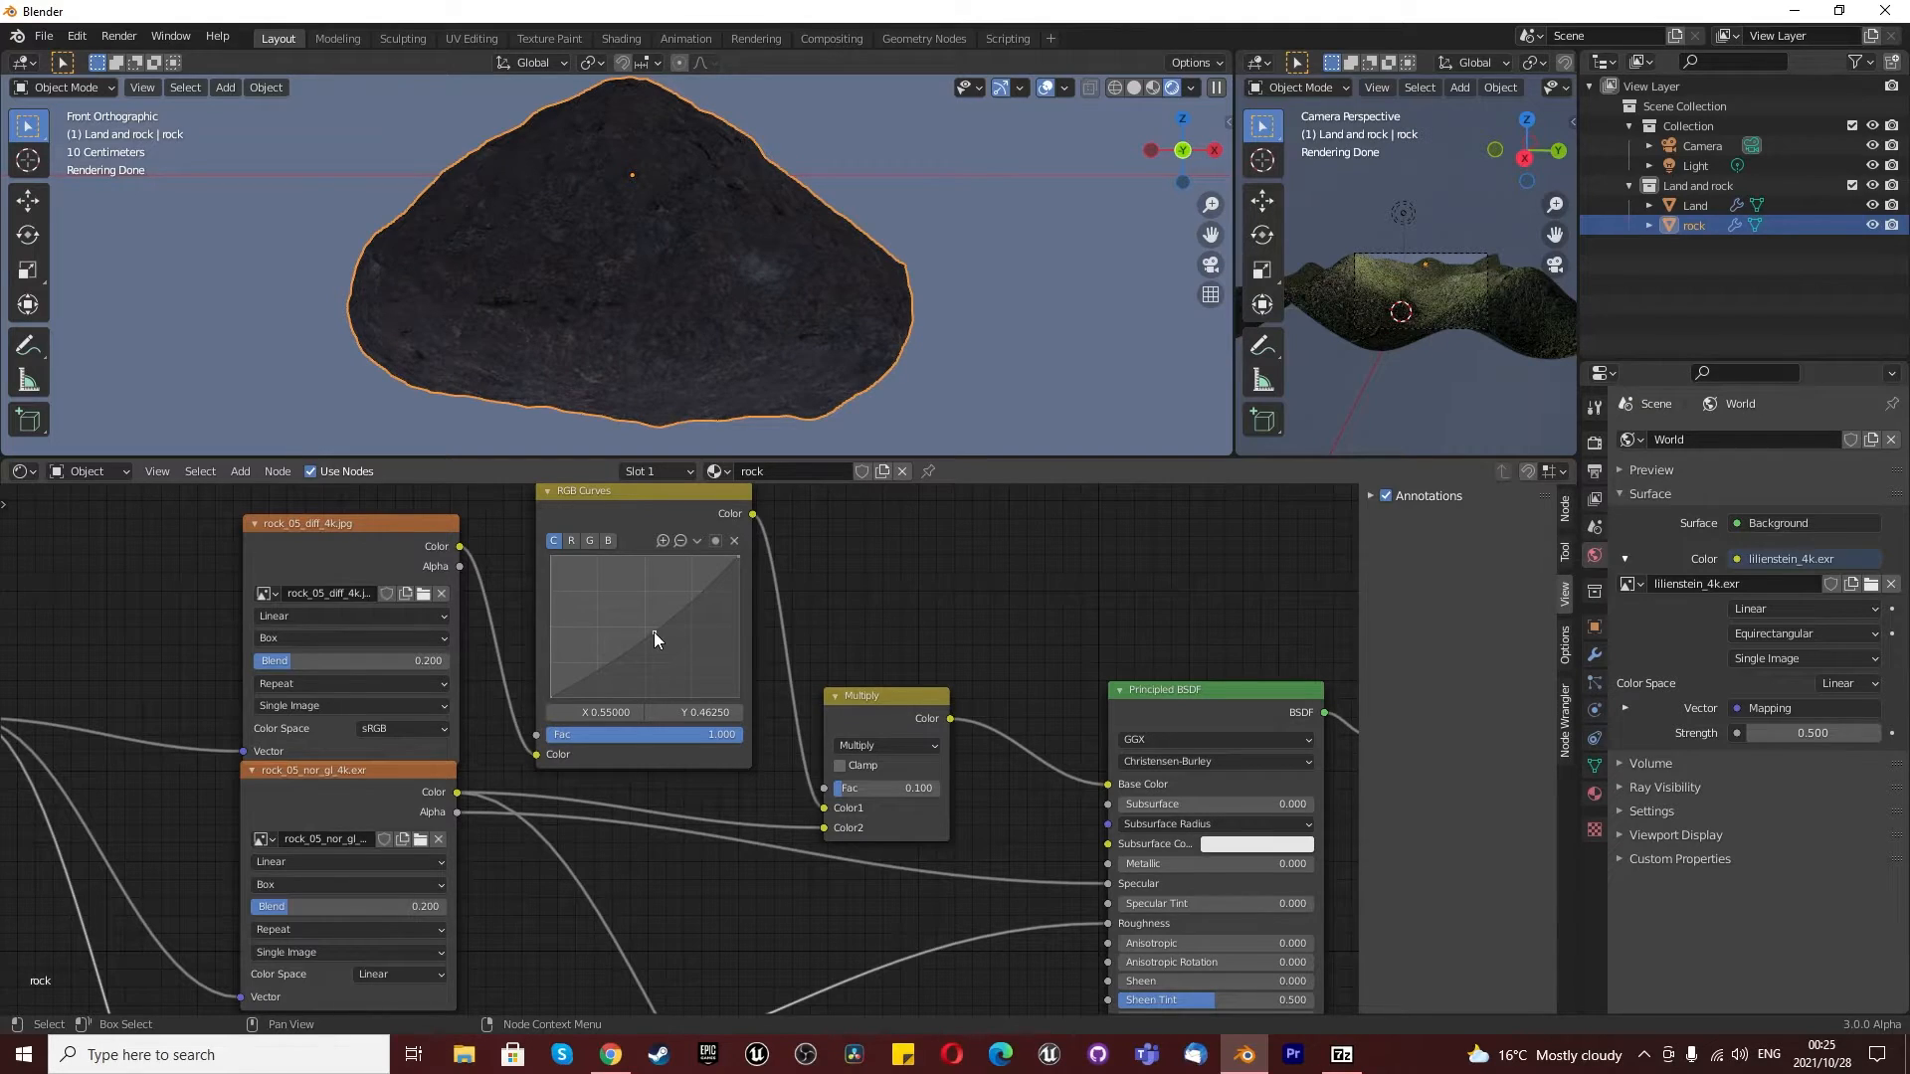
click(734, 540)
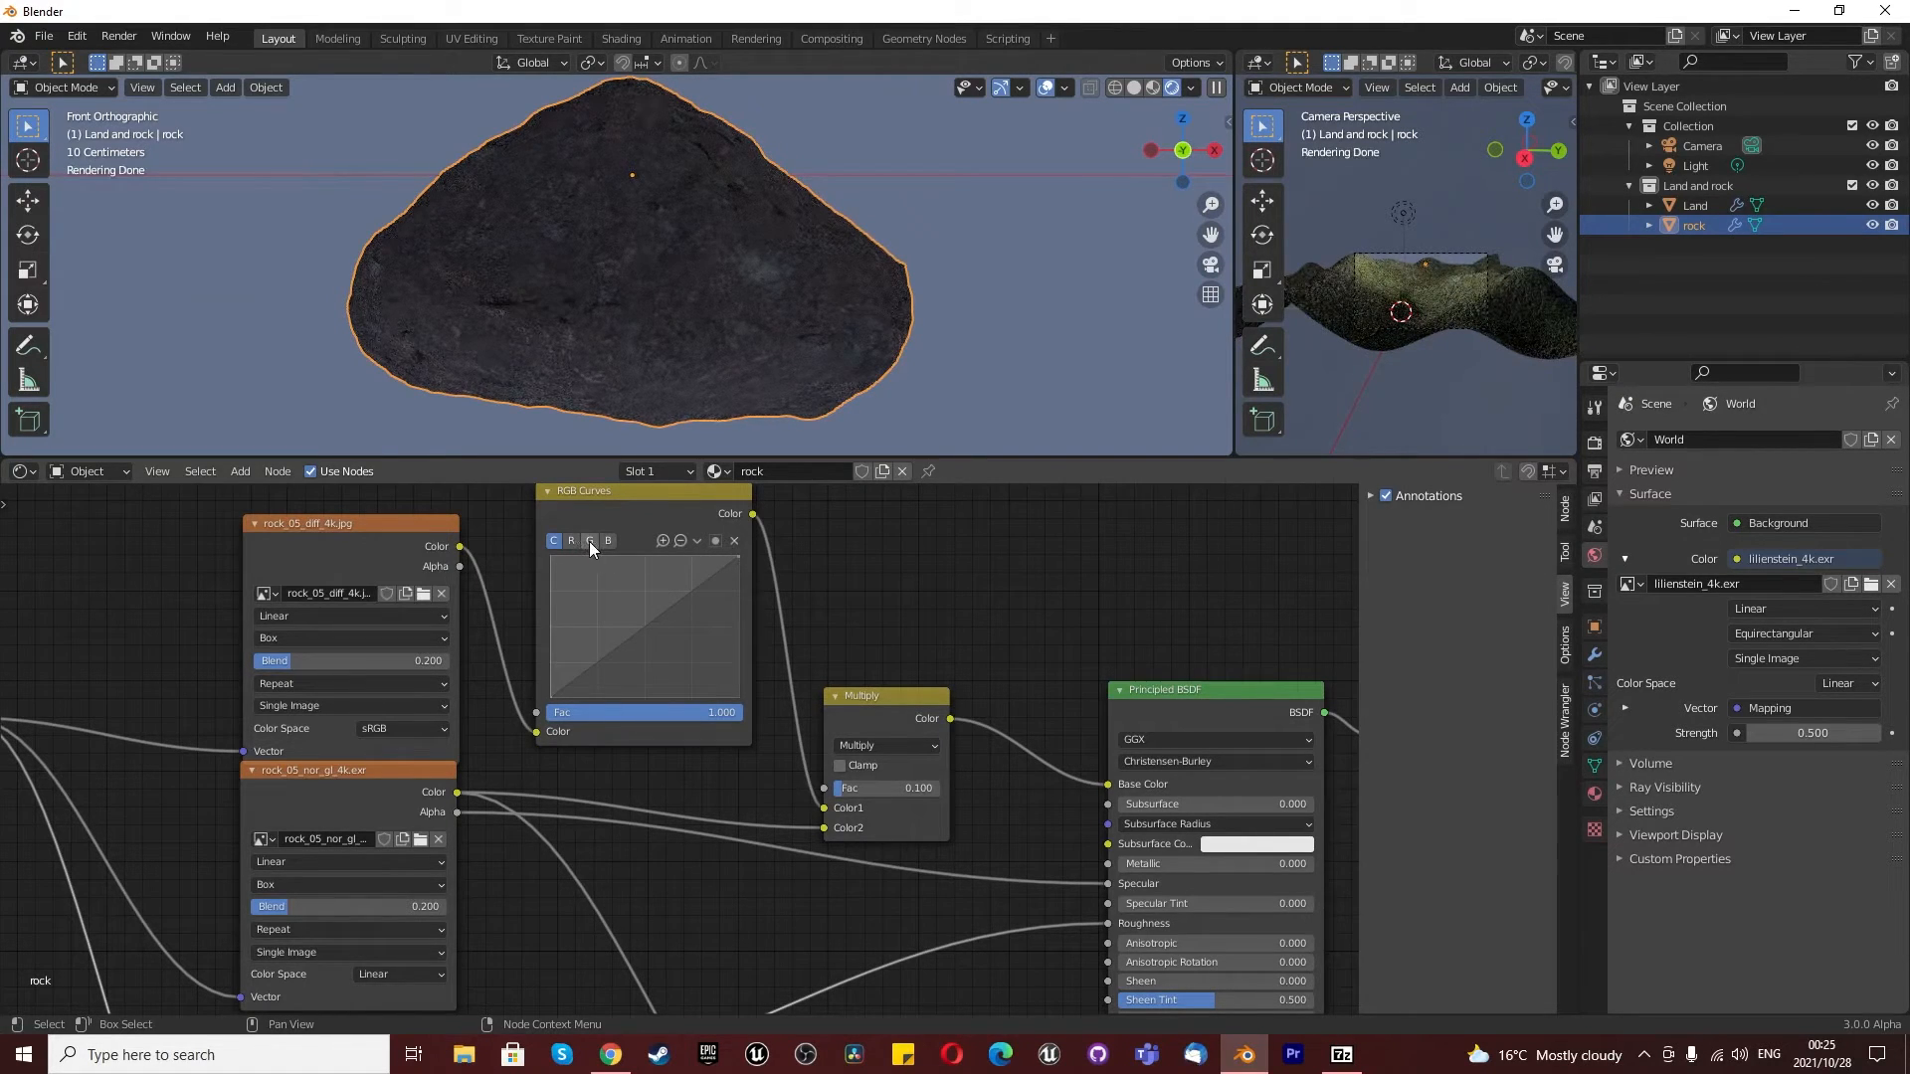
drag(632, 639, 615, 618)
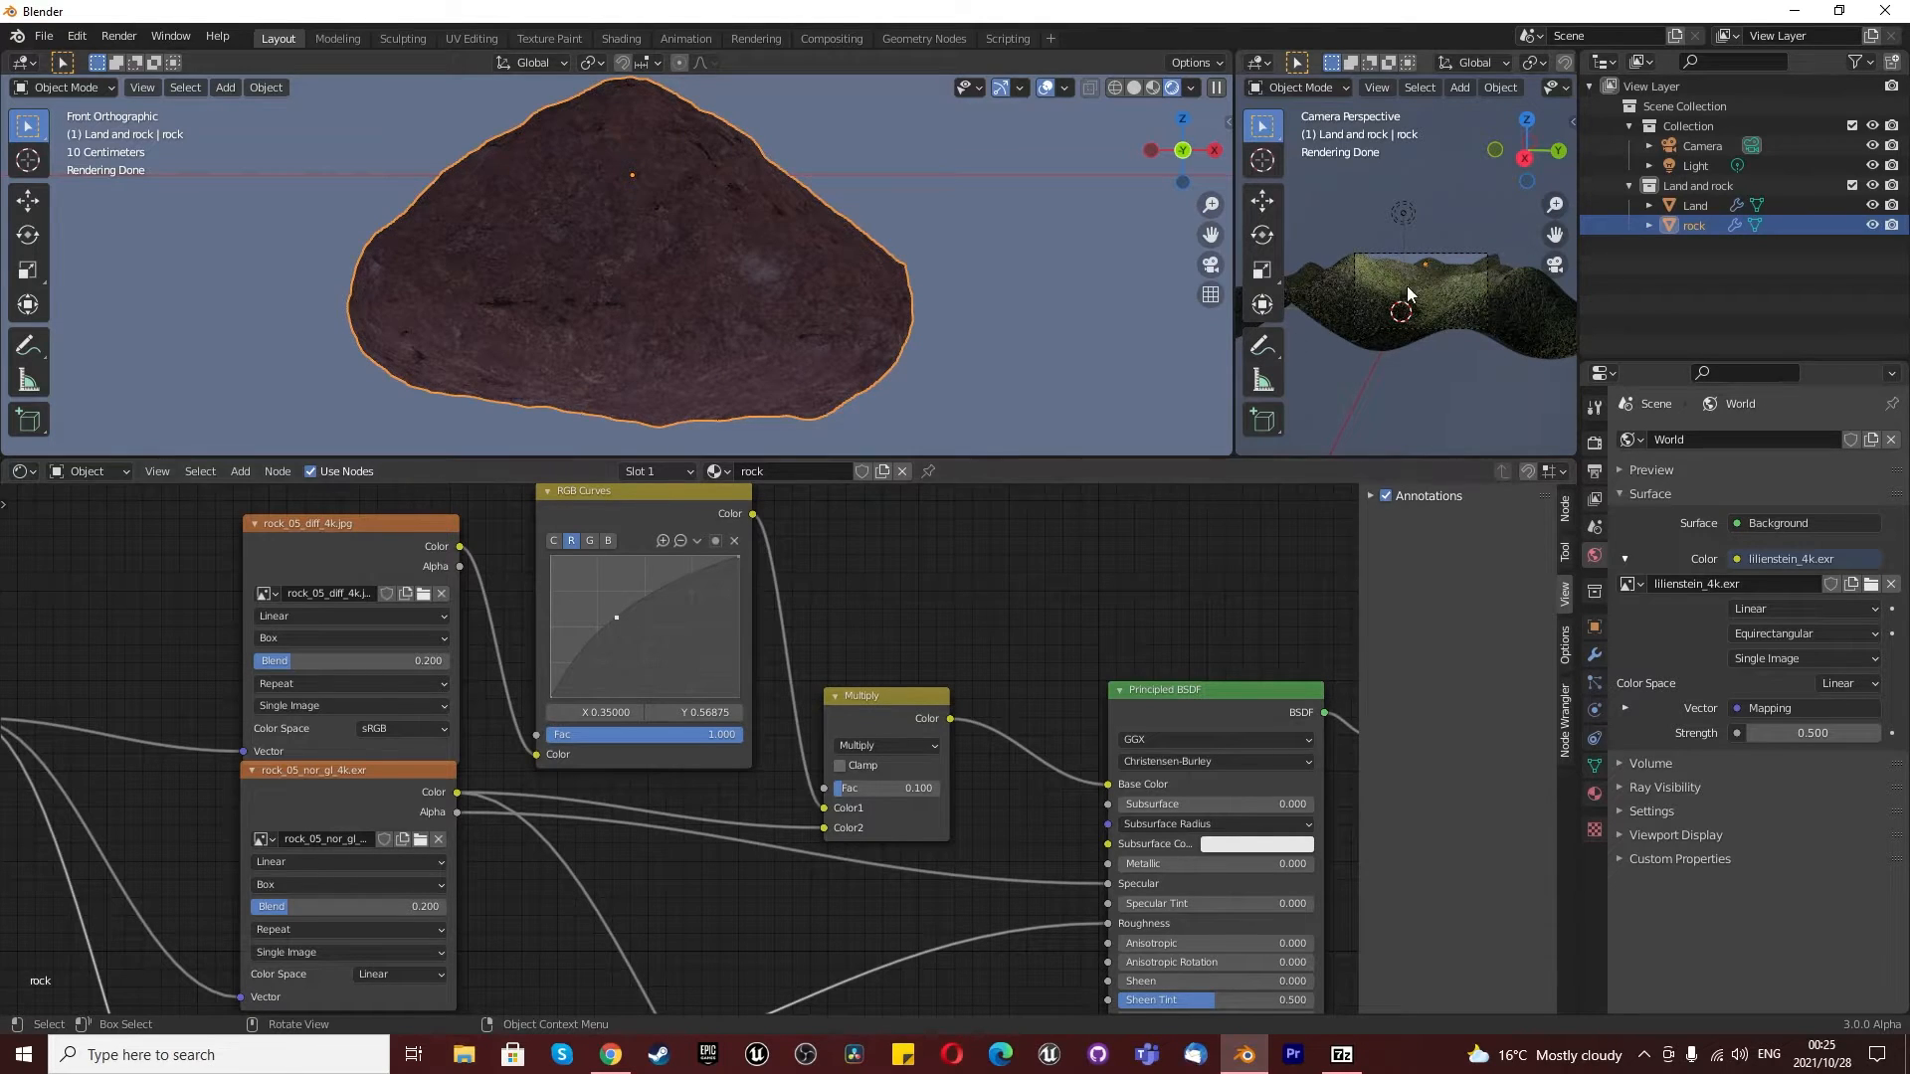
- Raise the RGB Curves node's green curve at about X 0.5, Y 0.58 and lower its combined curve at about X 0.53, Y 0.47
scroll(1458, 277, up, 5)
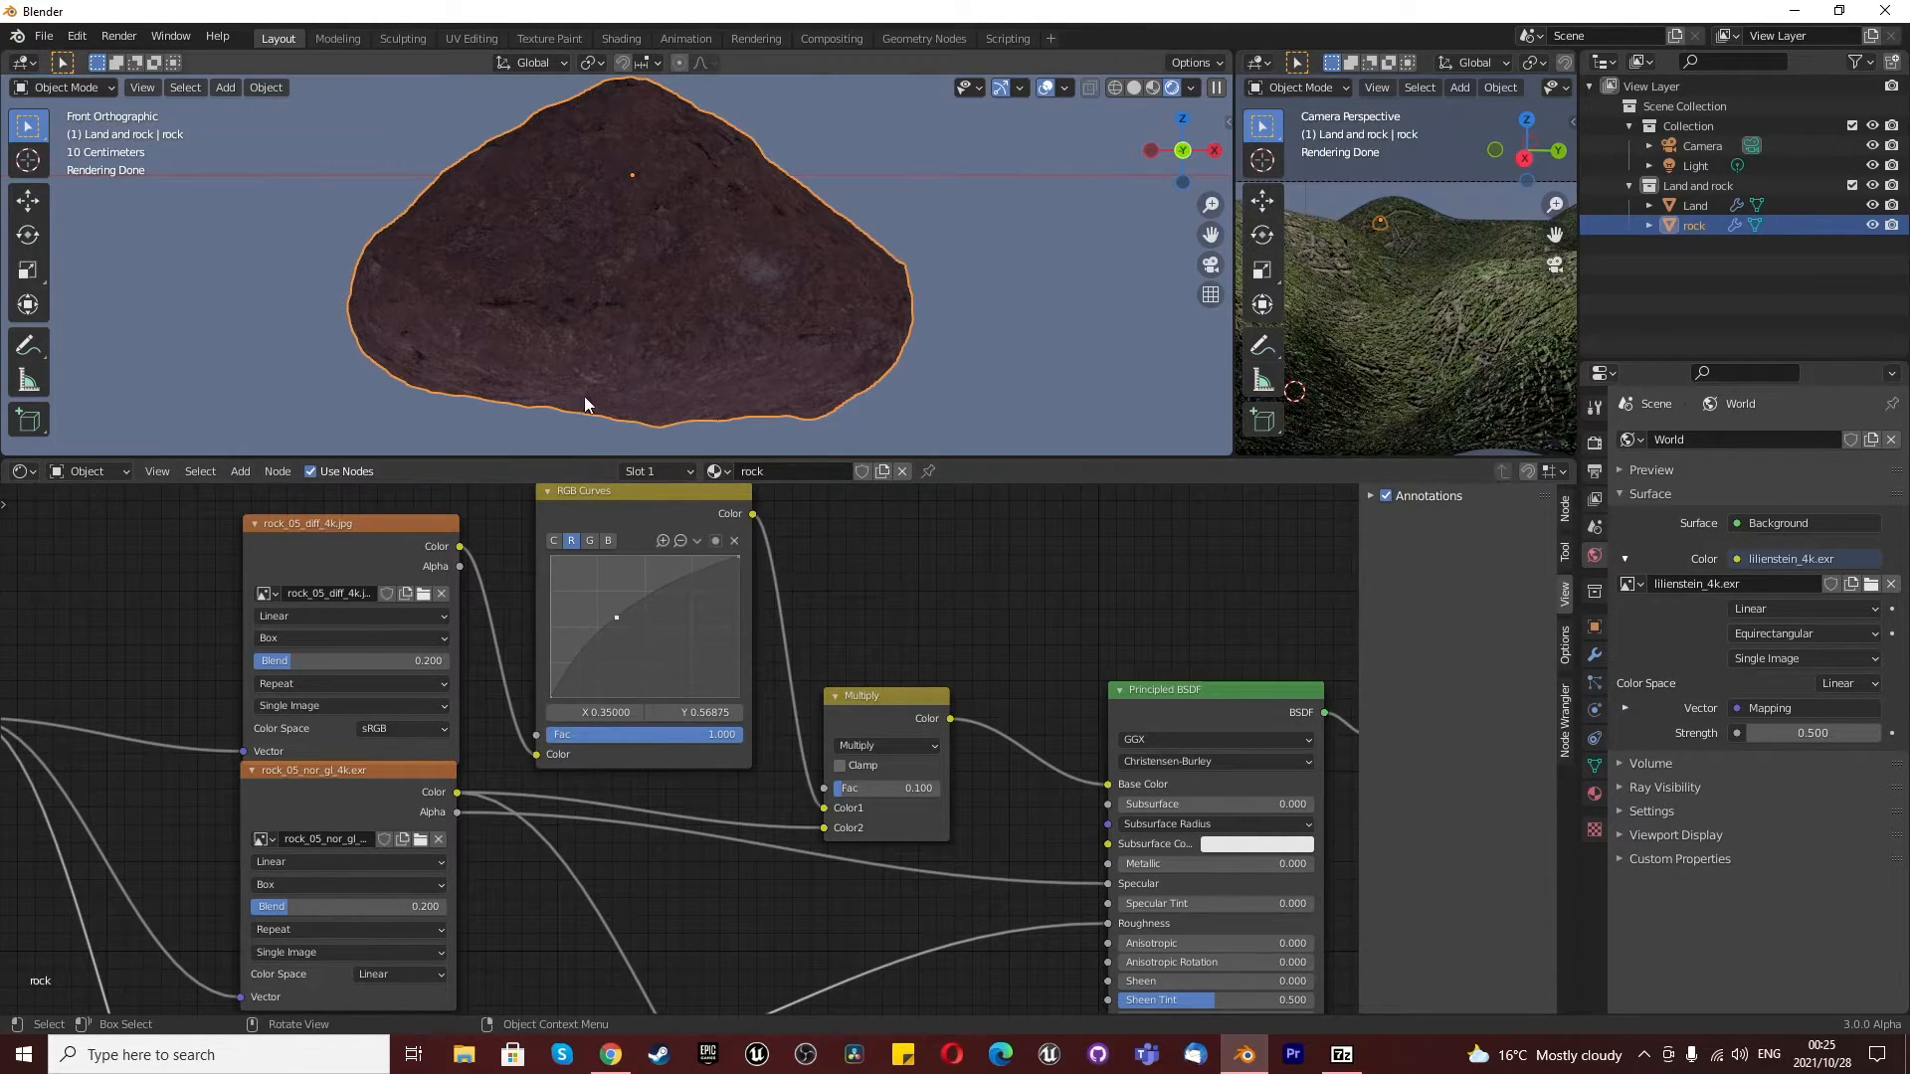
click(590, 541)
mouse_move(666, 612)
mouse_down()
mouse_move(667, 653)
mouse_move(643, 615)
mouse_up()
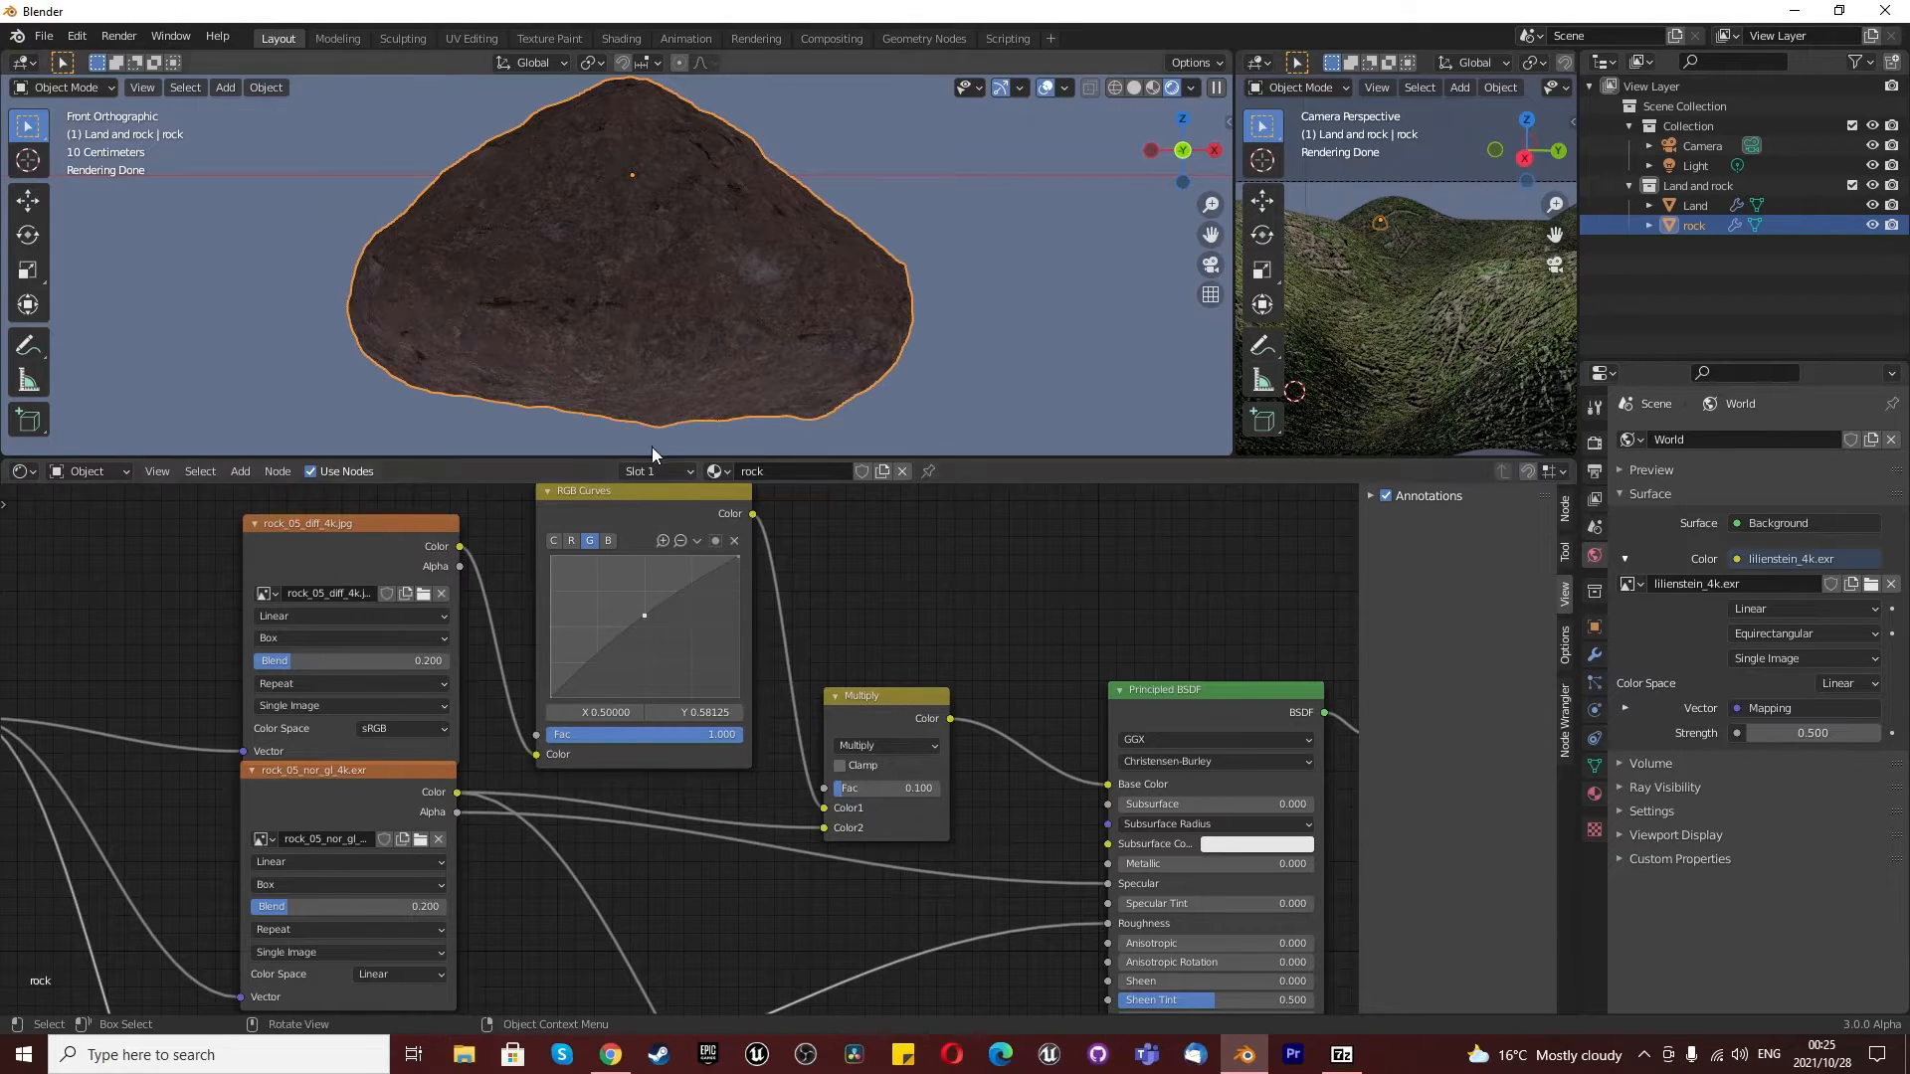
click(553, 541)
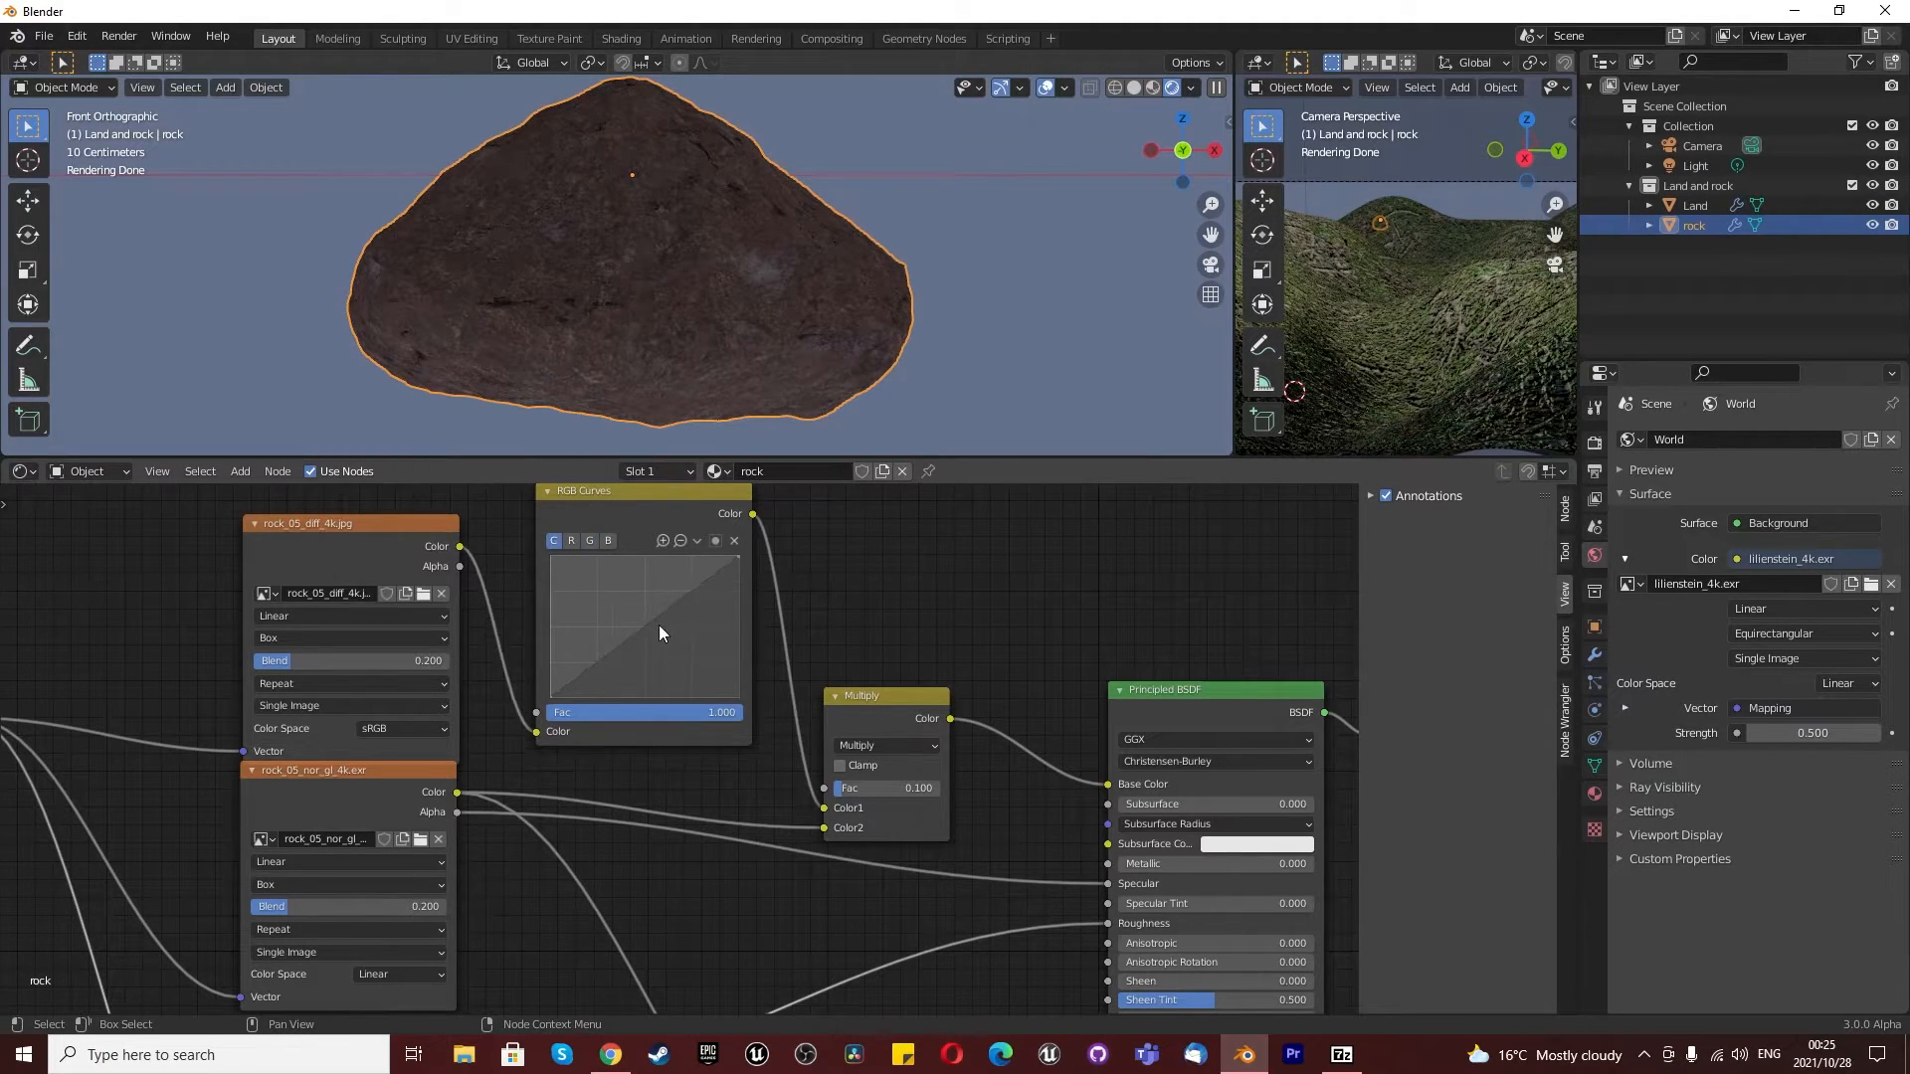
click(657, 628)
mouse_move(653, 629)
mouse_down()
mouse_move(636, 619)
mouse_move(651, 631)
mouse_up()
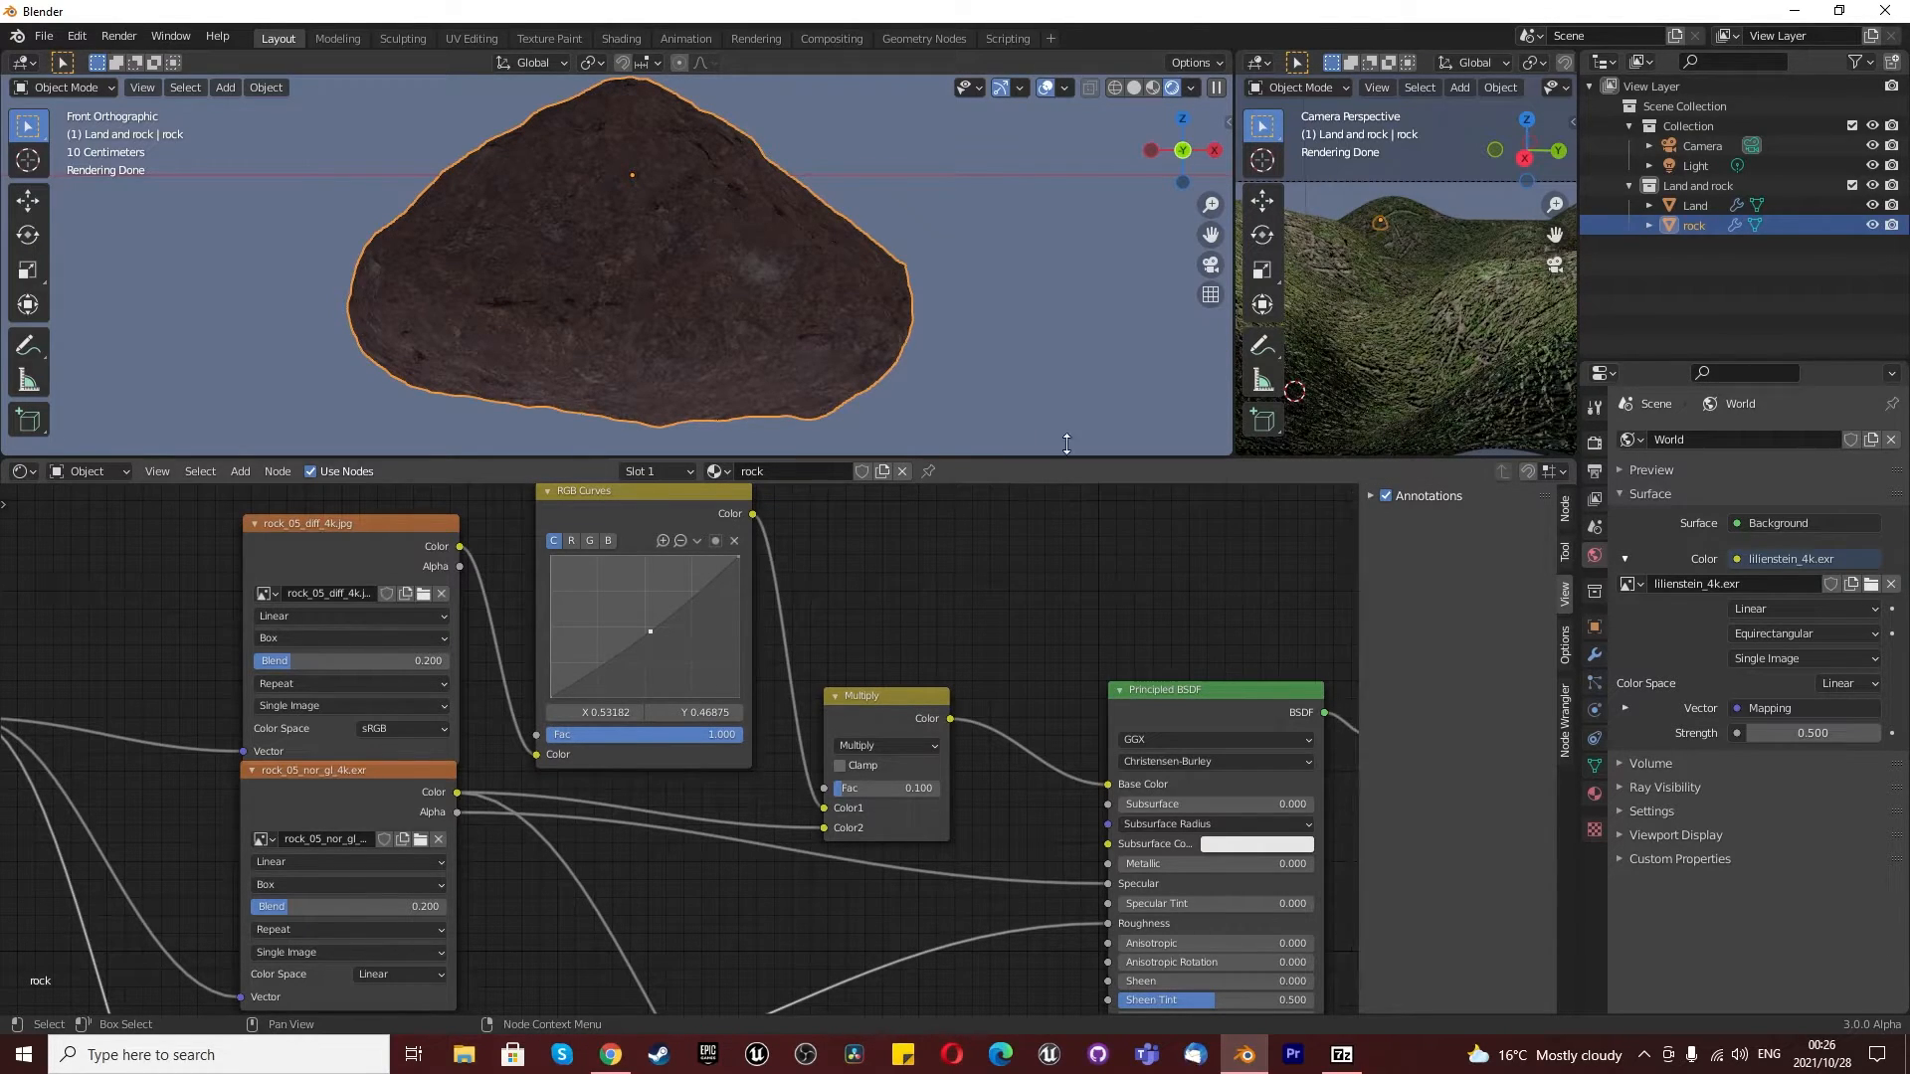
- Try an X scale of 0 on the rock material's Mapping node
scroll(939, 334, down, 2)
scroll(935, 338, up, 1)
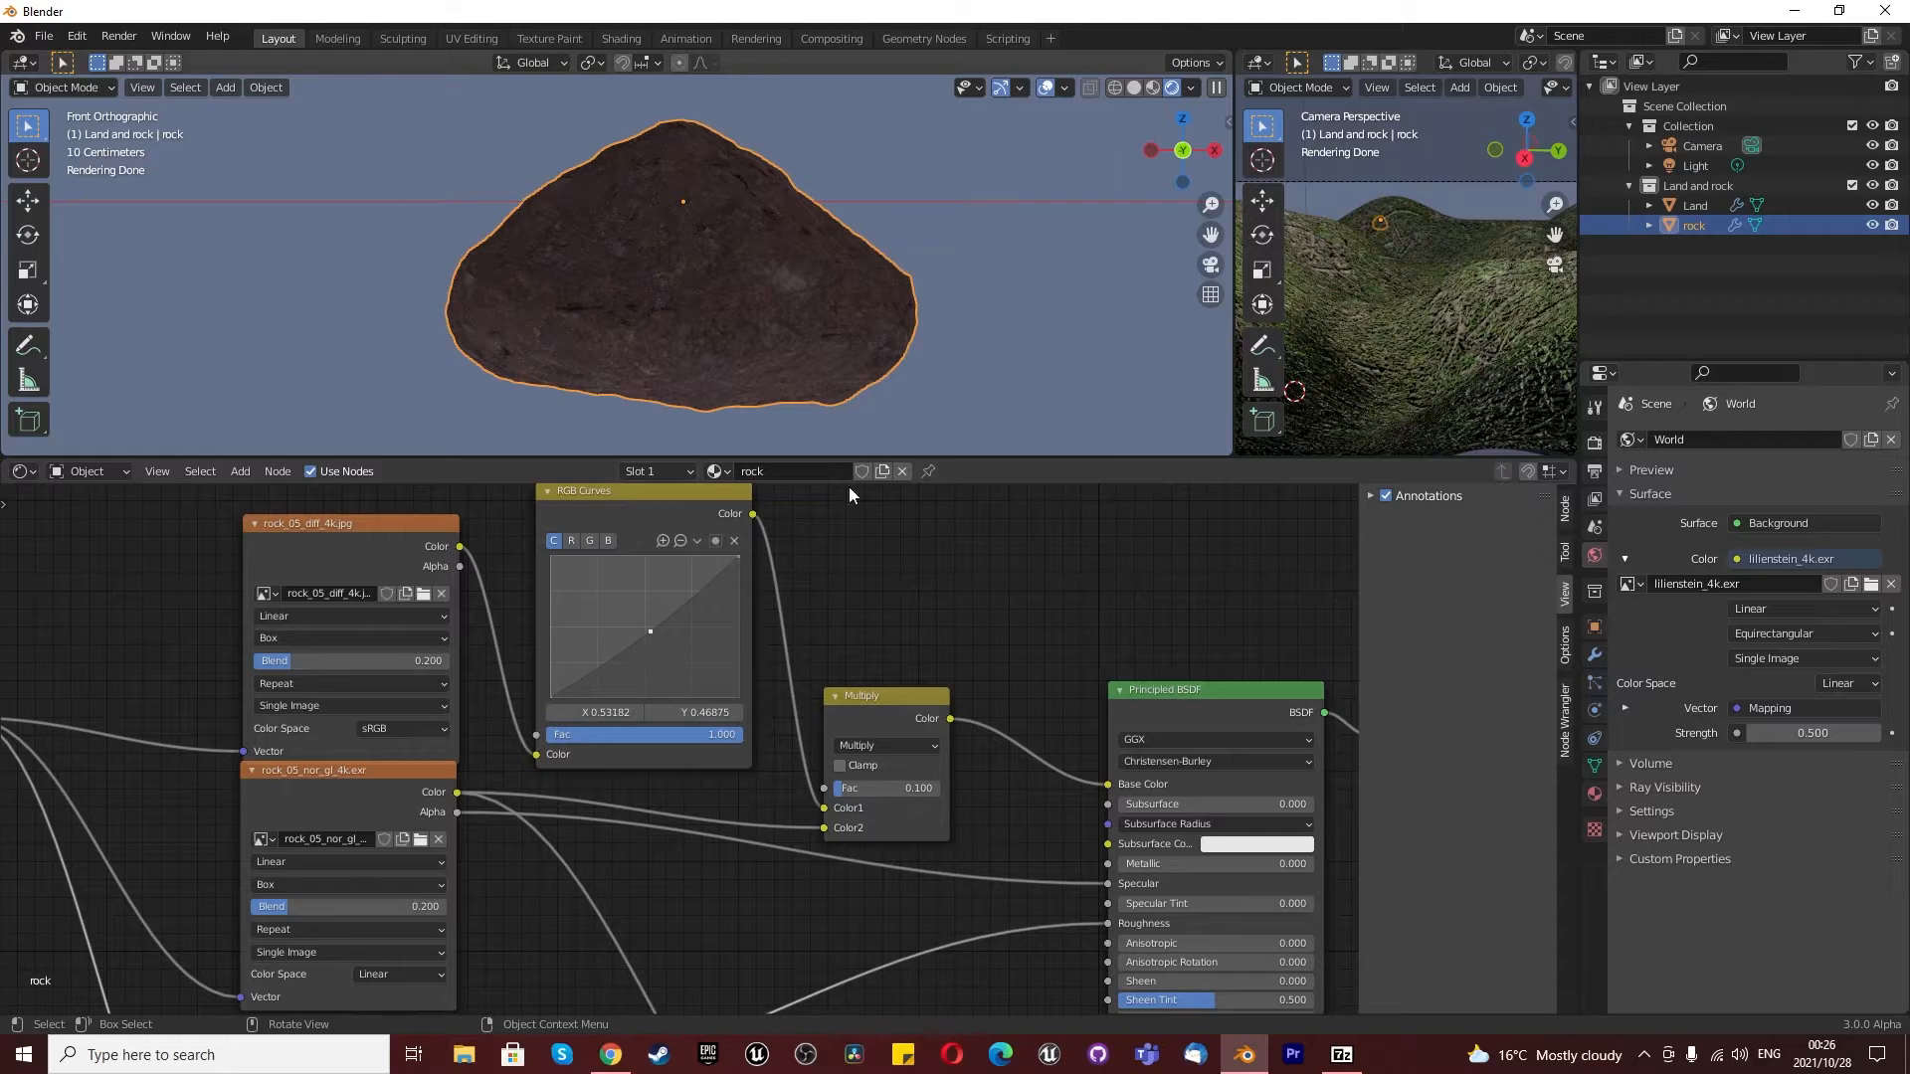
scroll(659, 595, down, 5)
scroll(271, 666, up, 5)
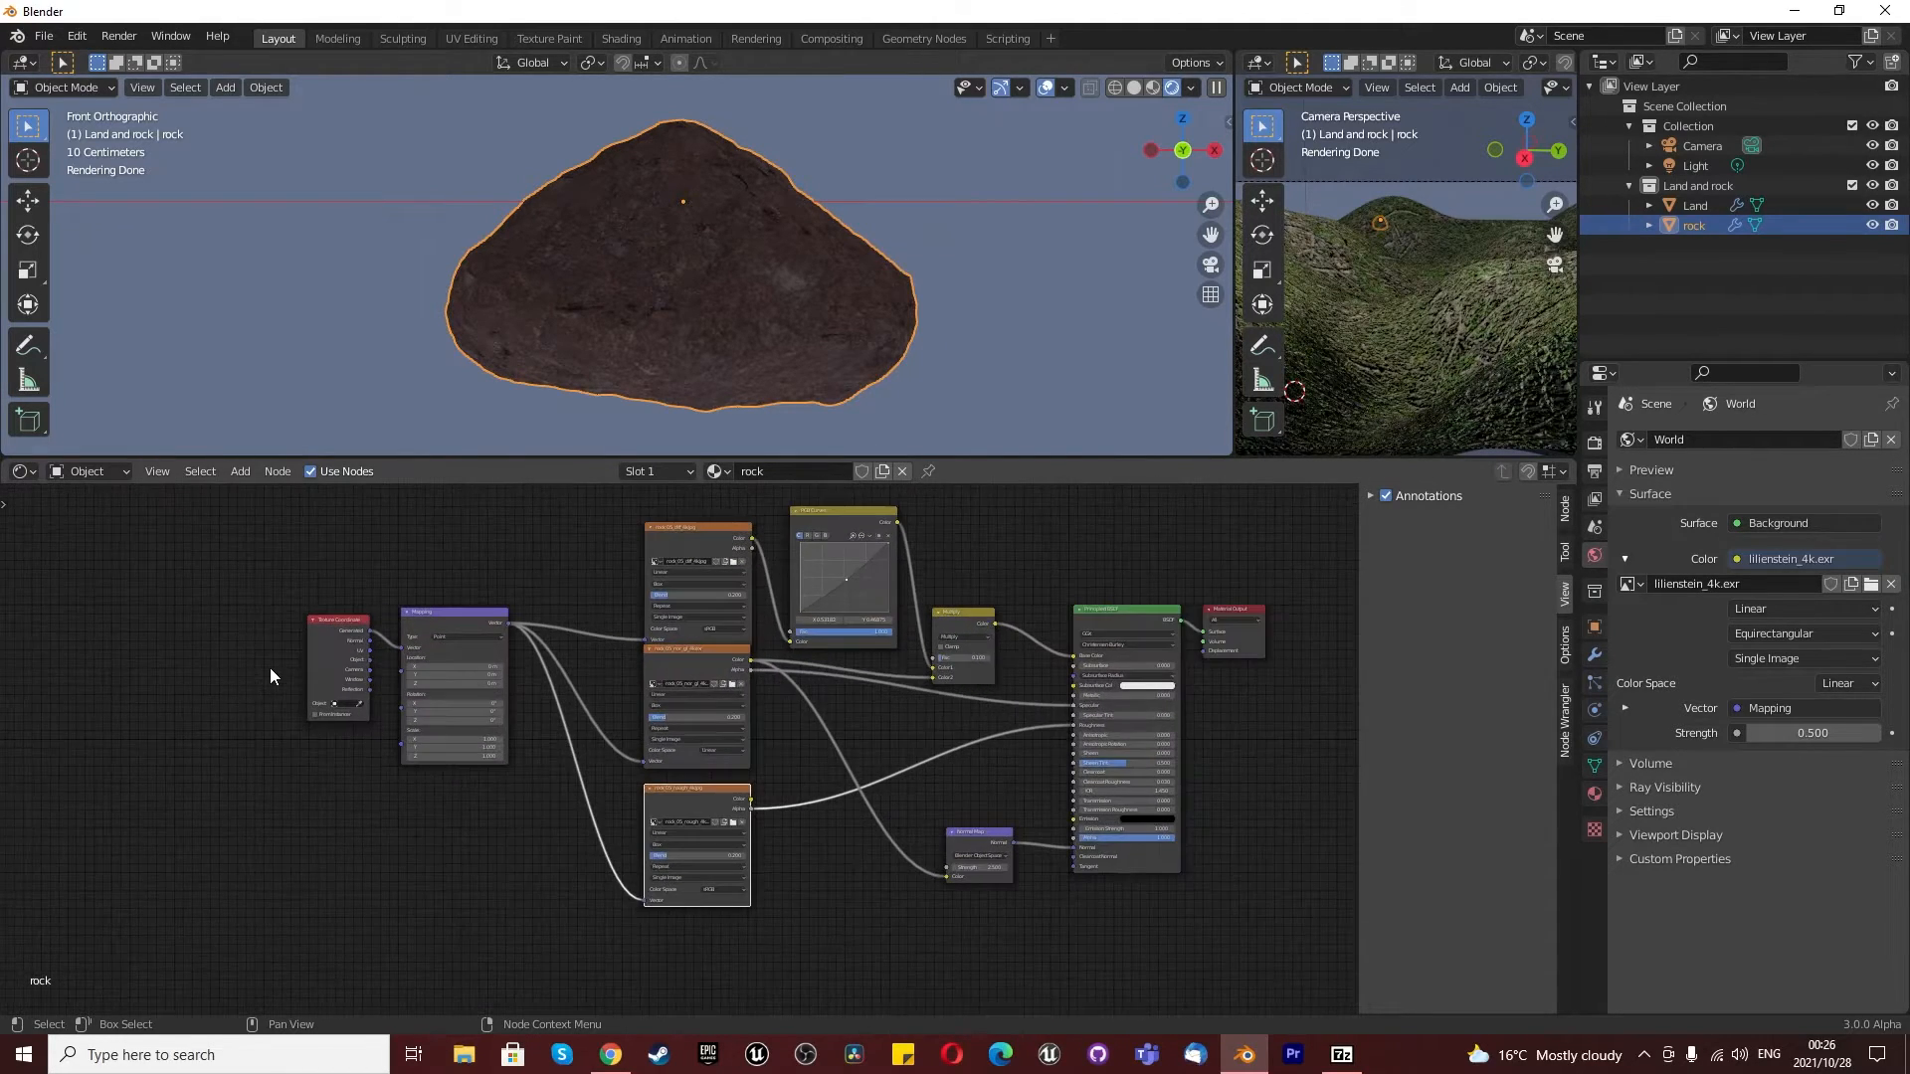
scroll(582, 768, up, 2)
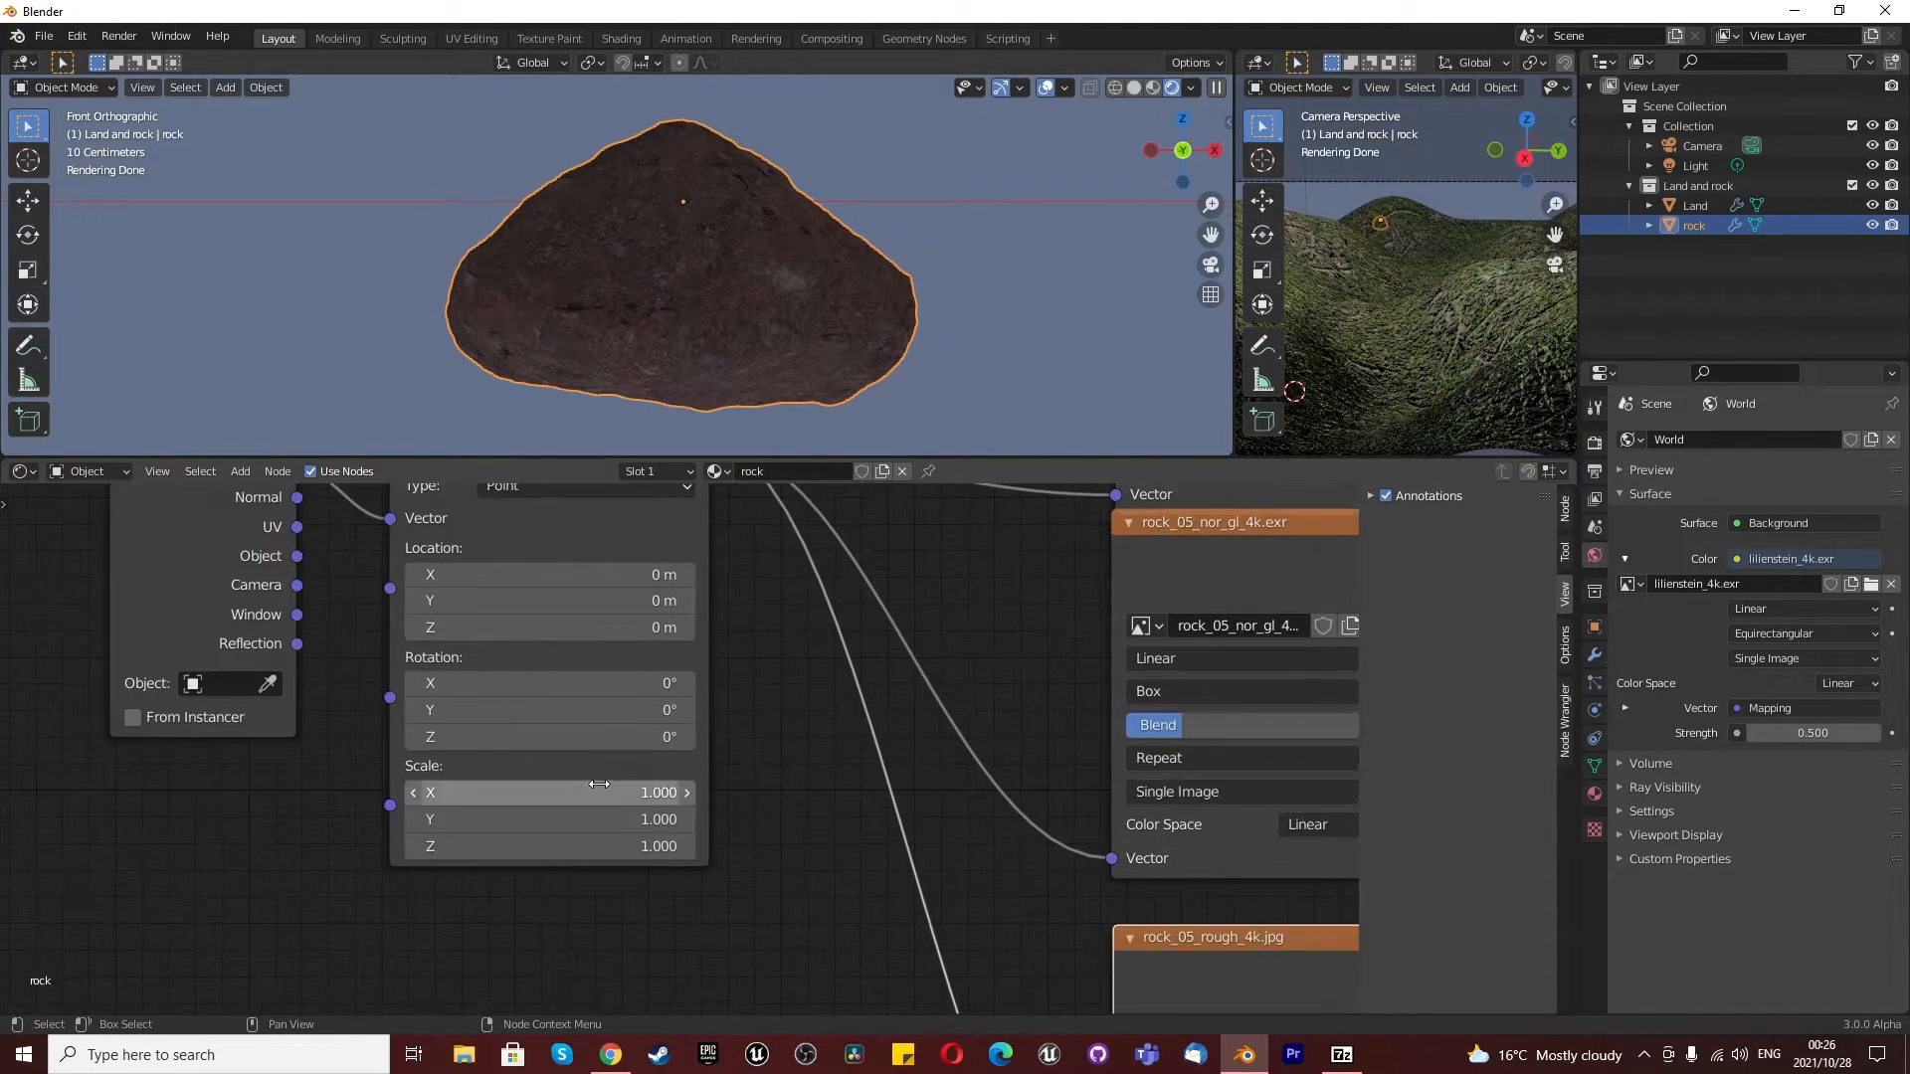
click(612, 790)
text(0)
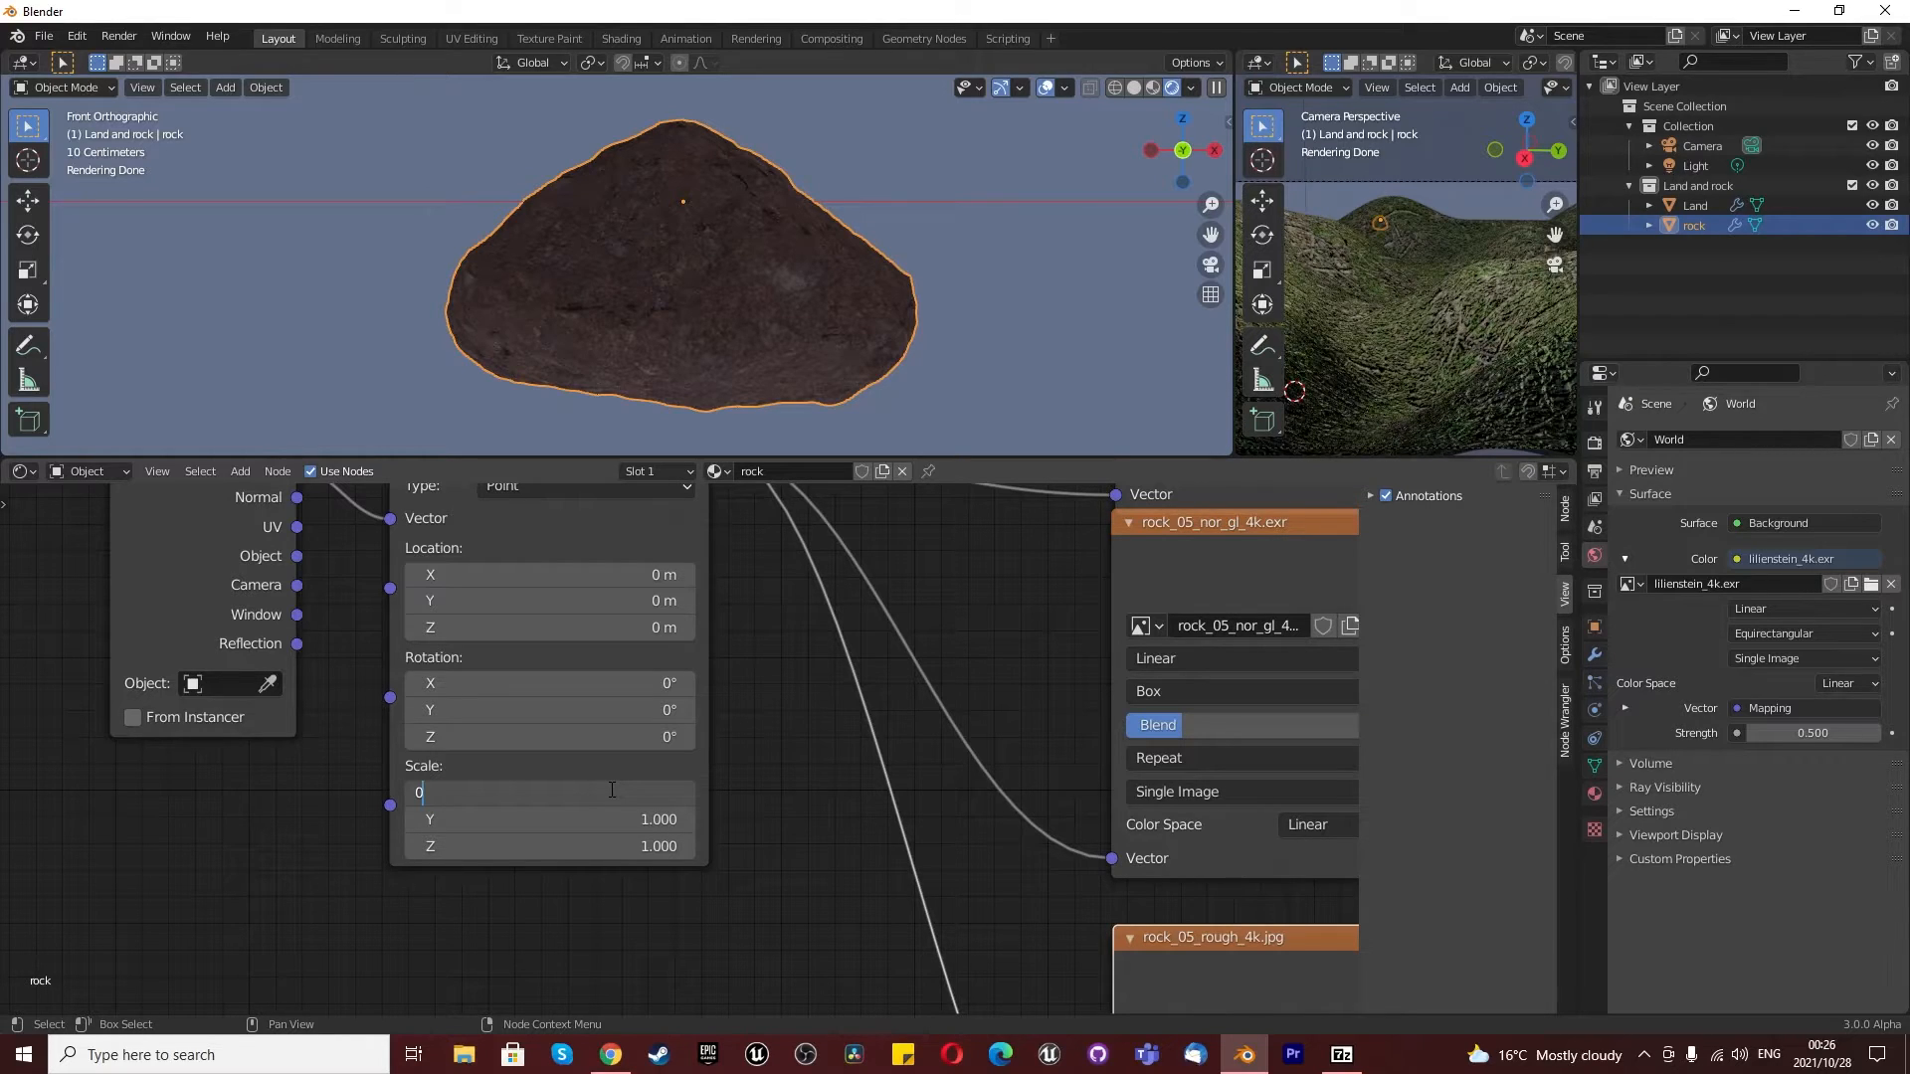
key(Return)
drag(602, 800, 602, 848)
key(Escape)
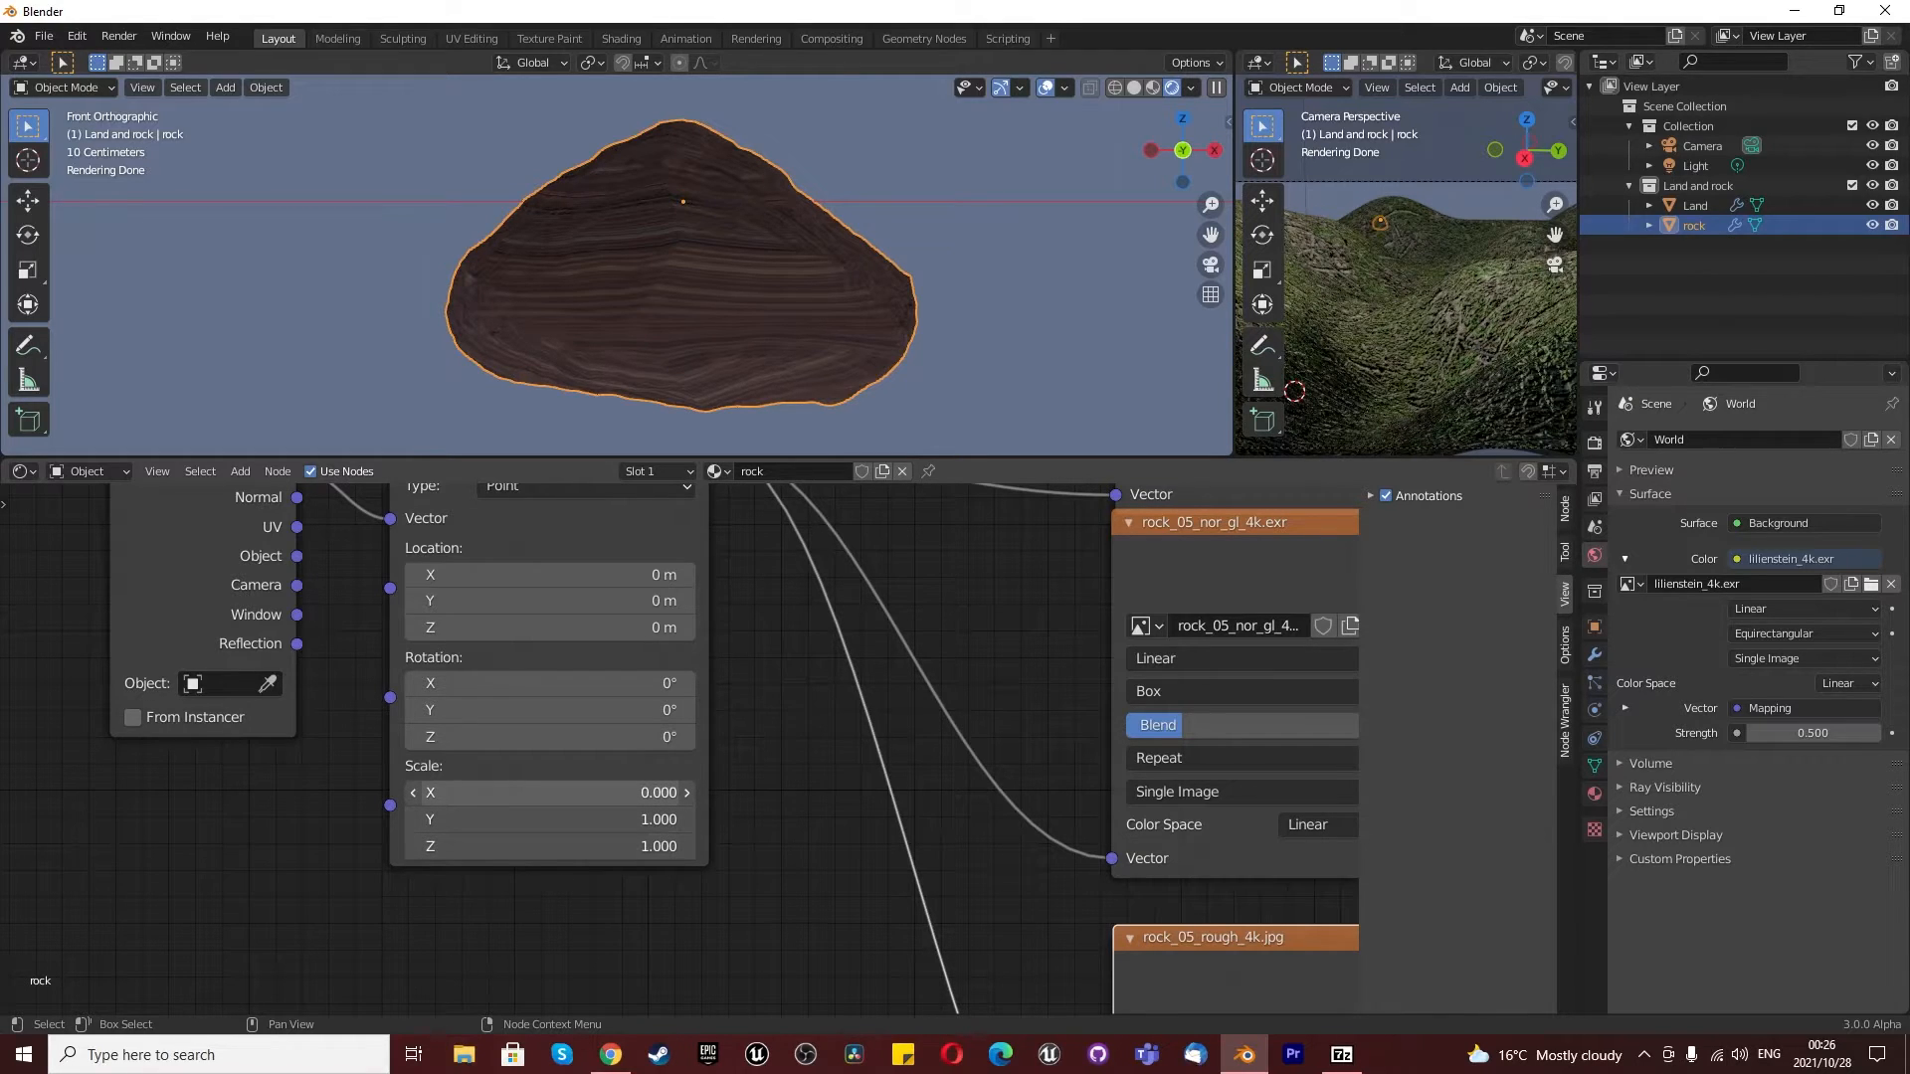
- Set the Mapping node's X, Y and Z scale to 0.5 and check the rock from the front
drag(629, 791, 628, 847)
text(0.5)
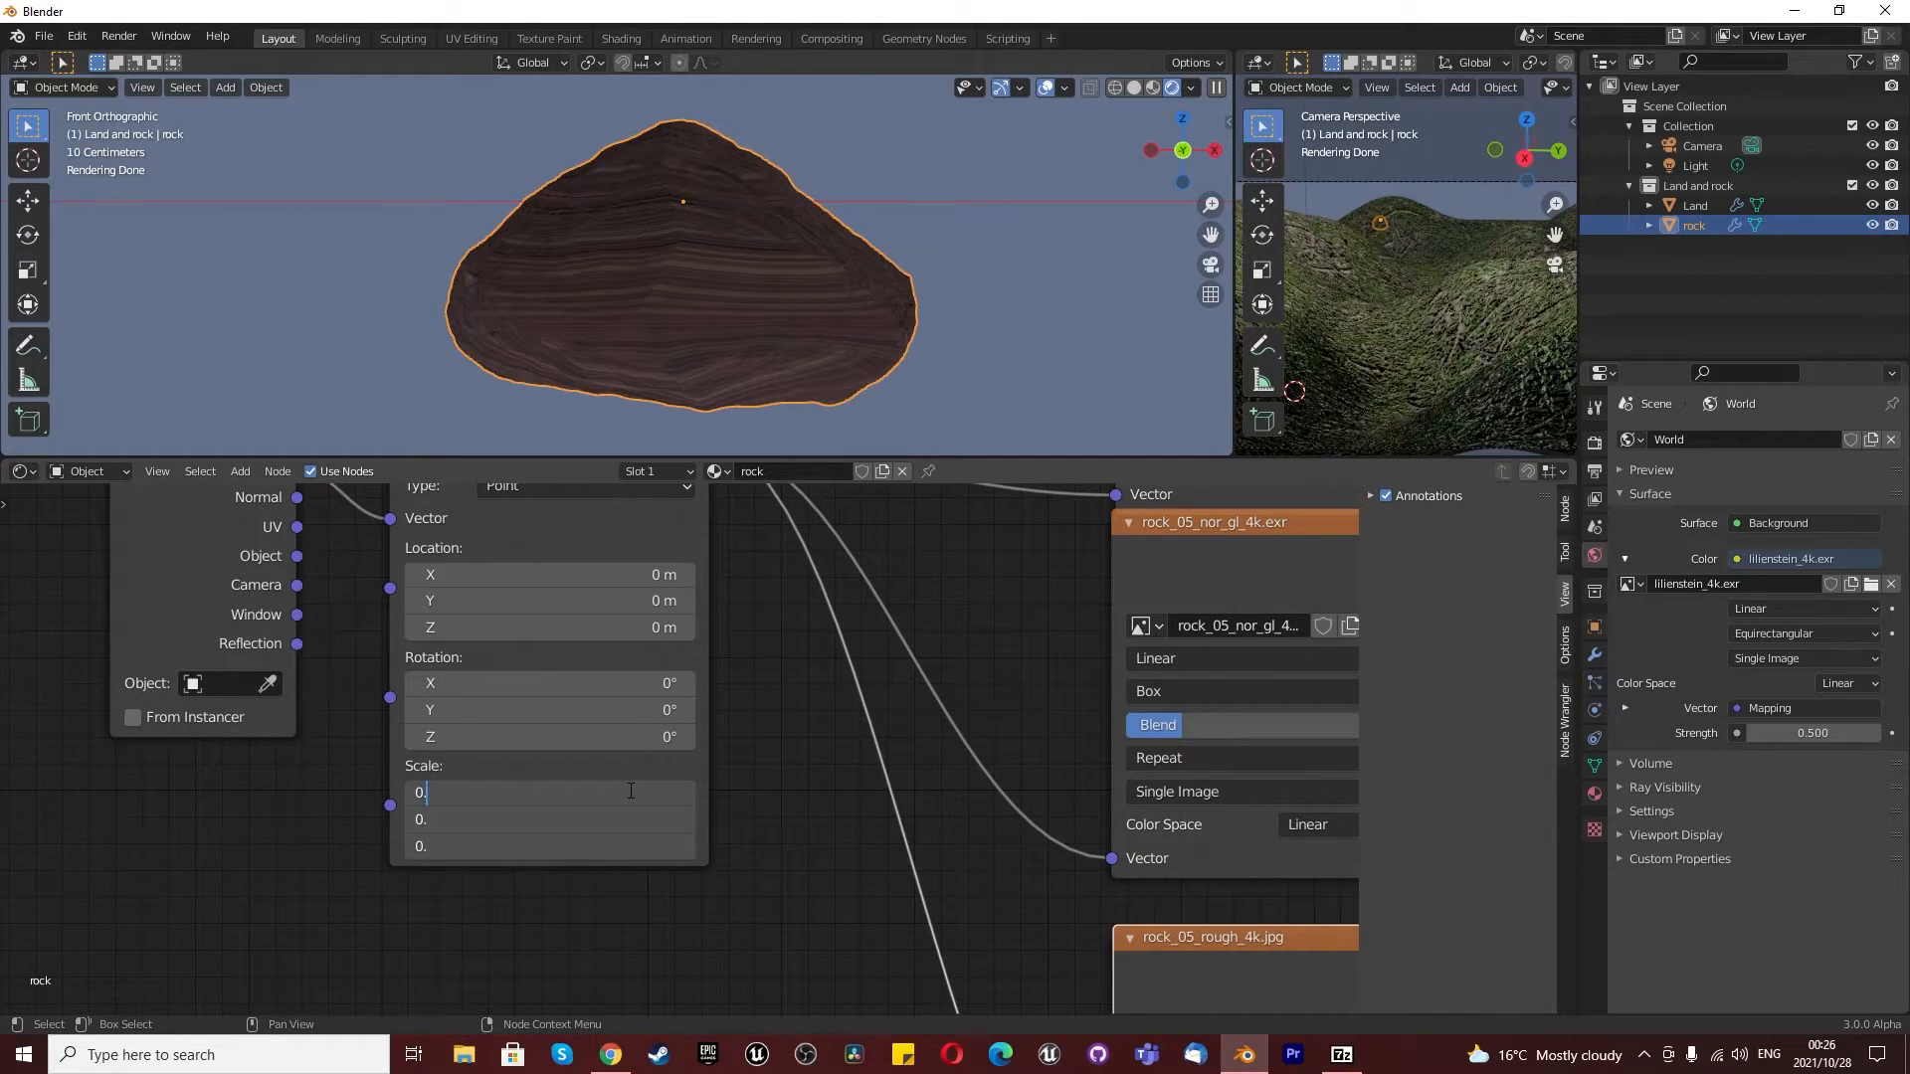
key(Return)
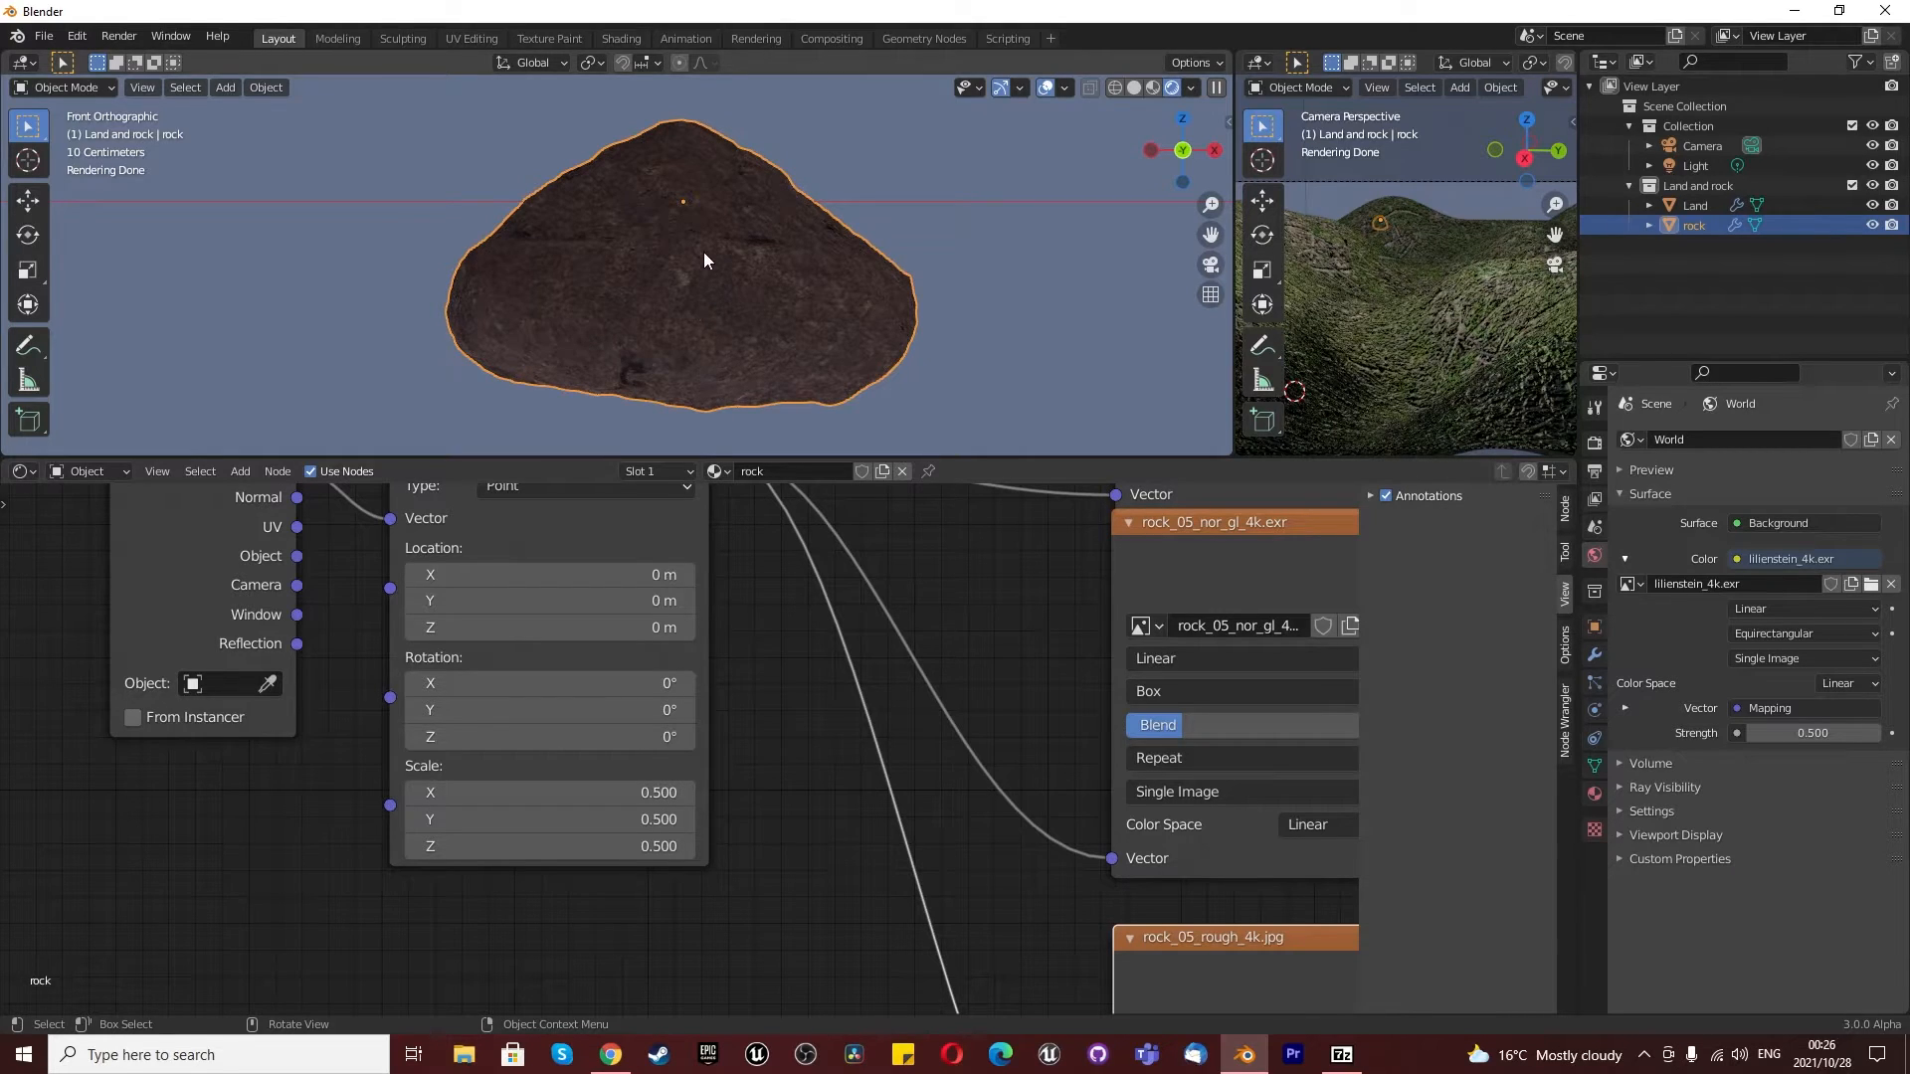
middle_drag(725, 282, 593, 295)
key(KP_1)
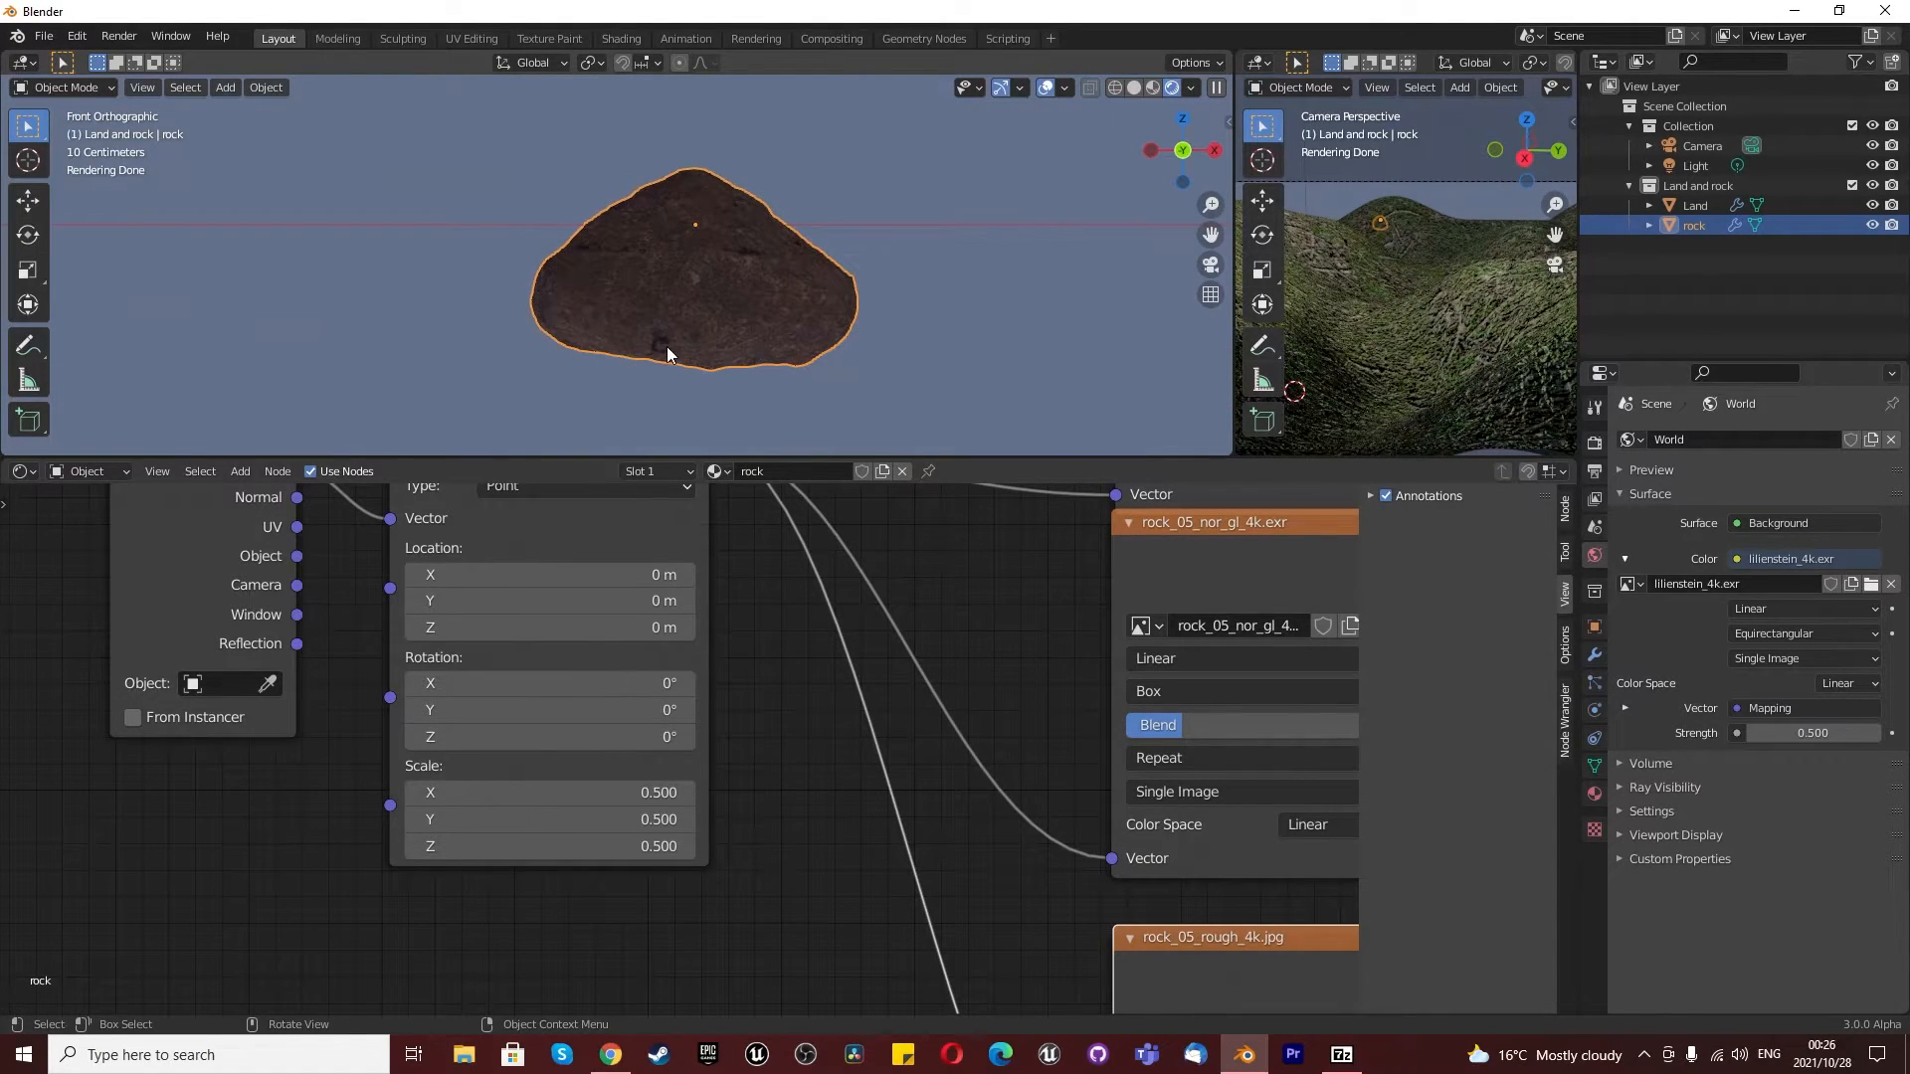
- Add a particle system named "rock on land" to the Land object
click(1695, 205)
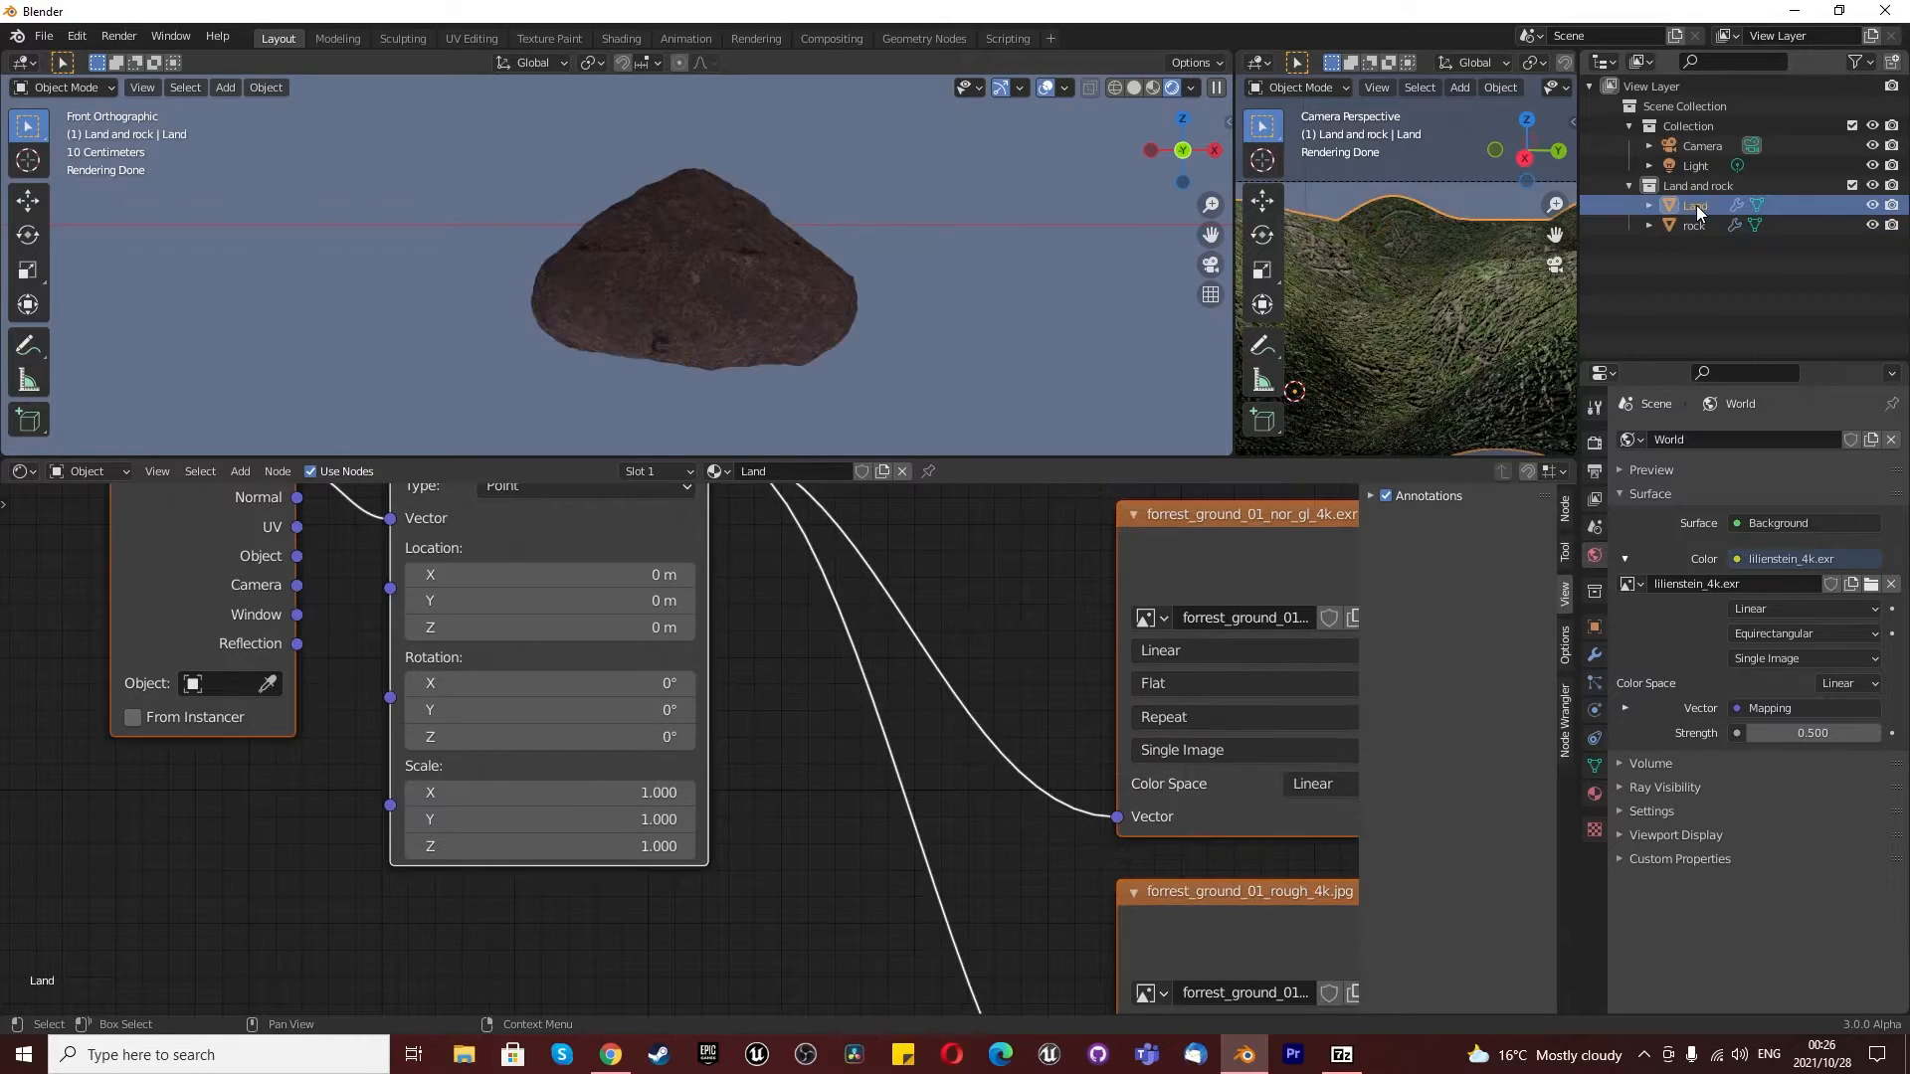
click(1594, 682)
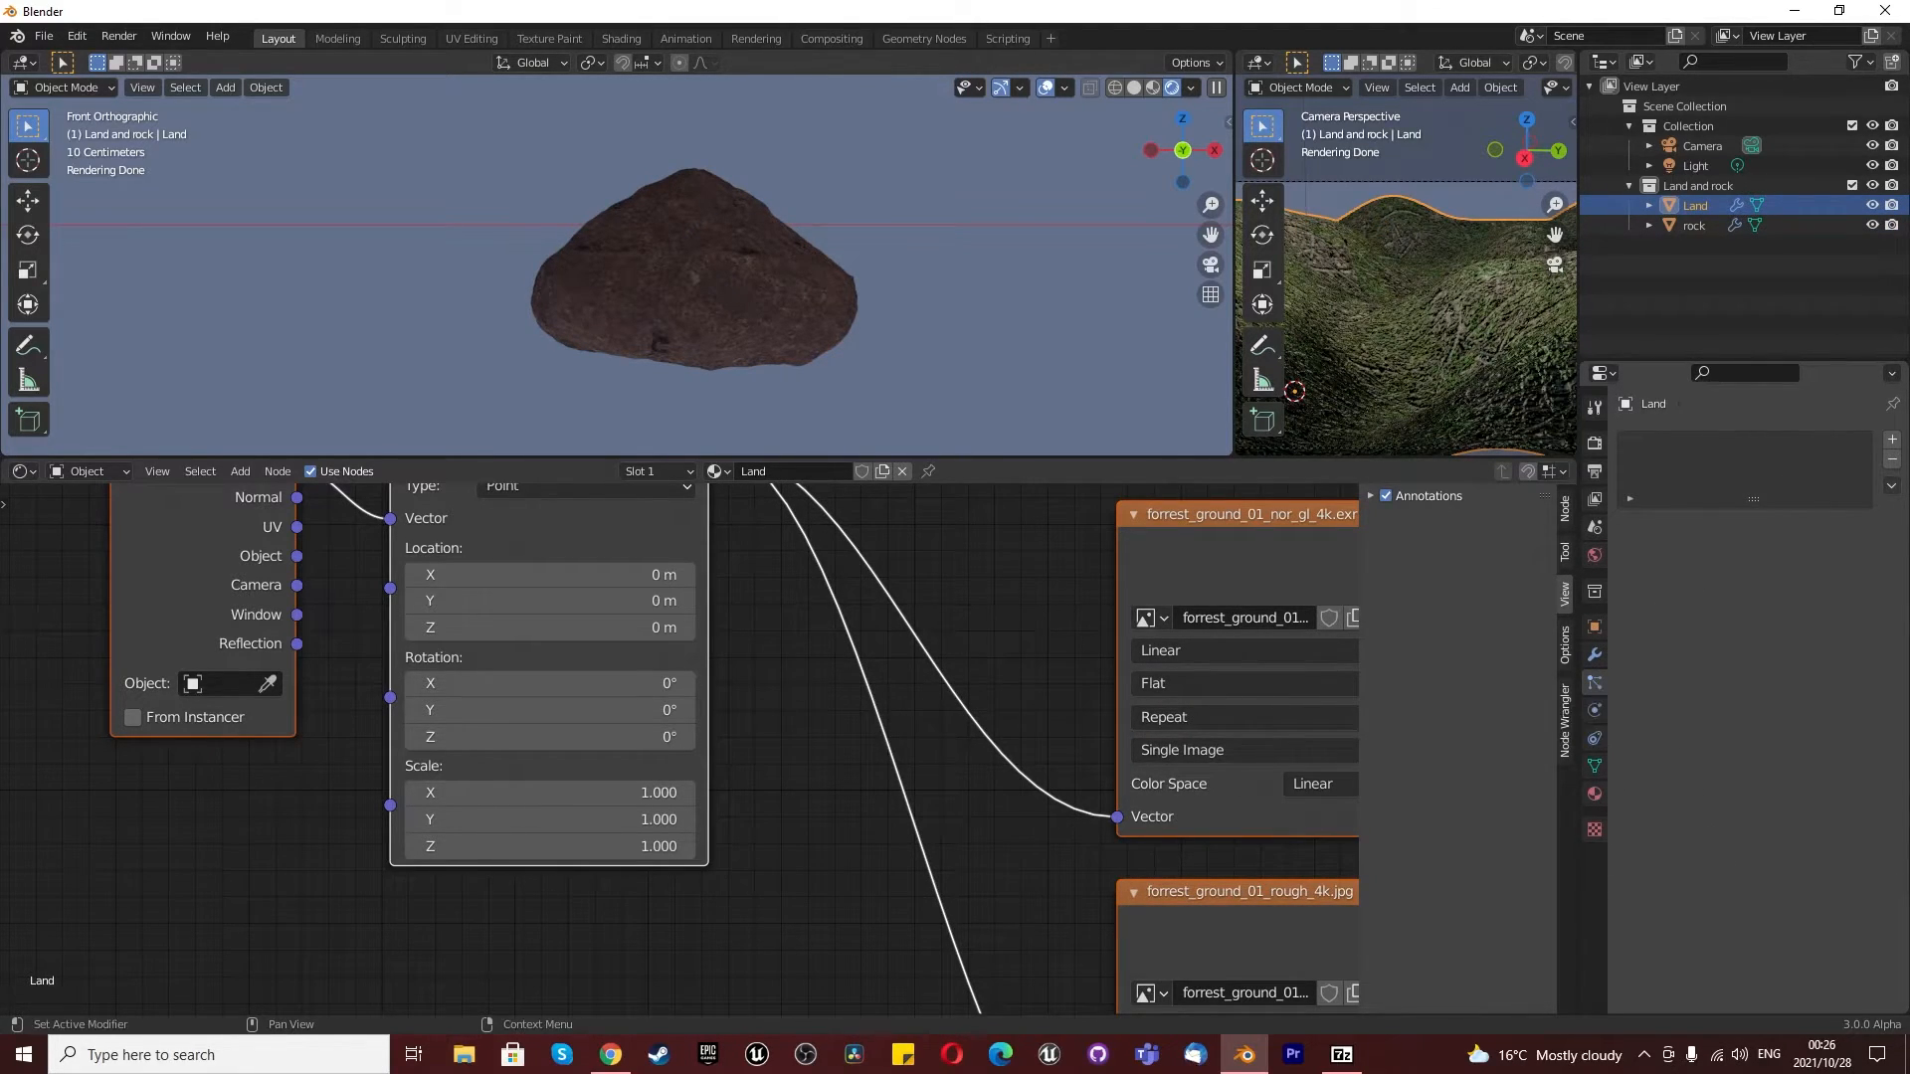
click(1890, 440)
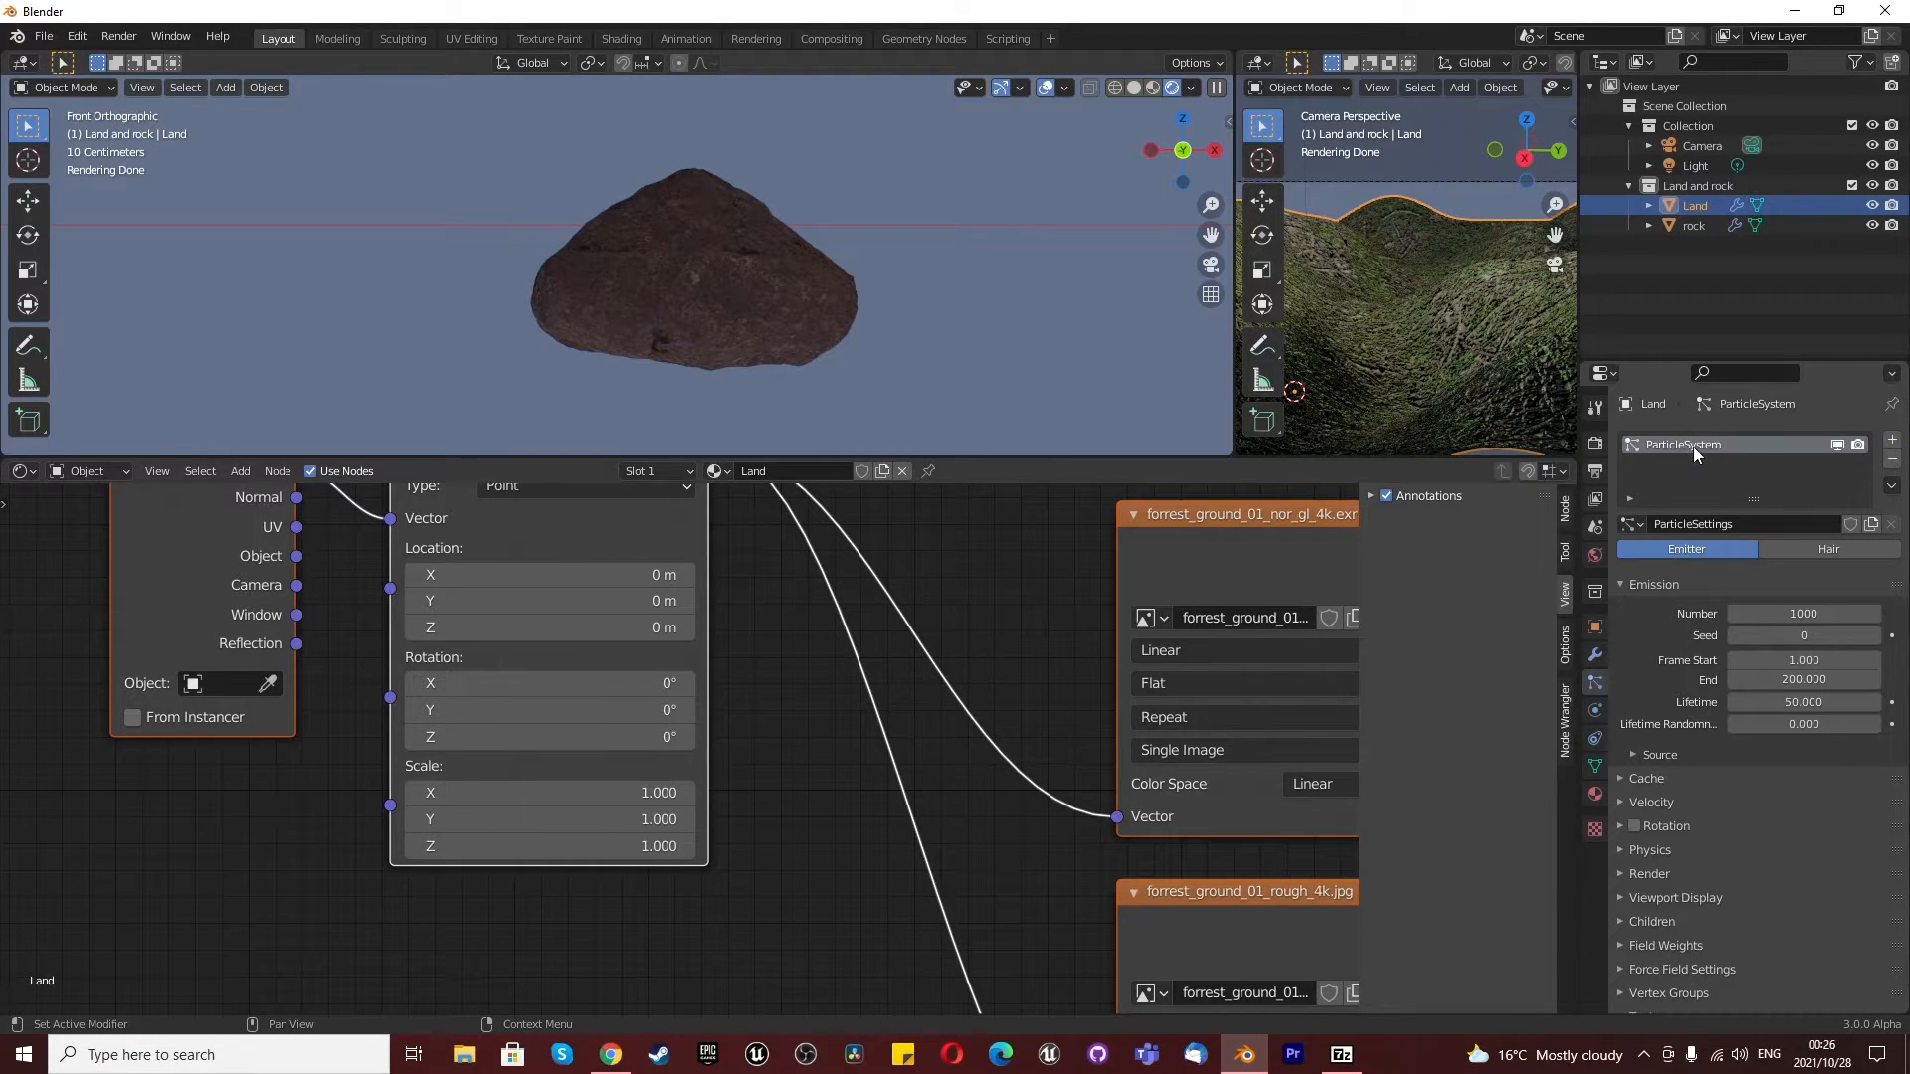
text(ro)
key(Return)
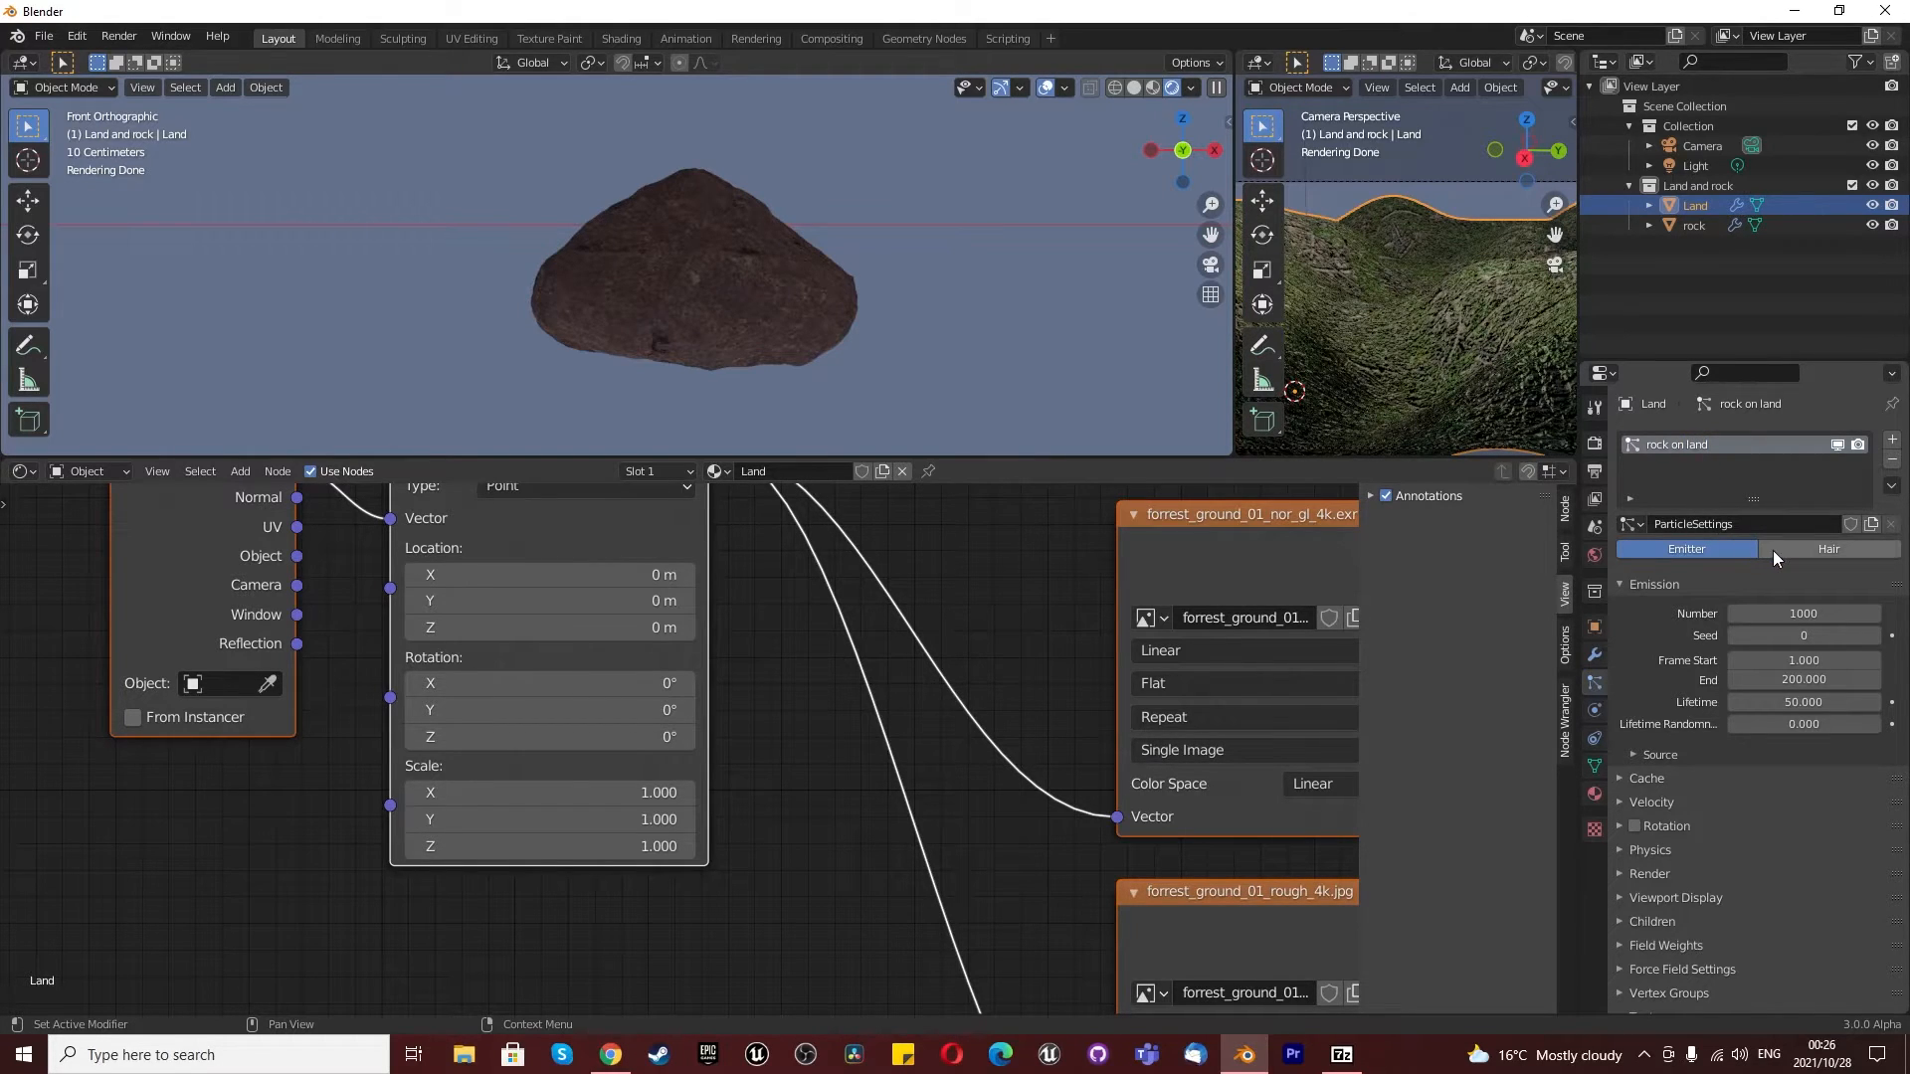
- Make the particle system a Hair type with Advanced options enabled and 750 hairs
click(1775, 551)
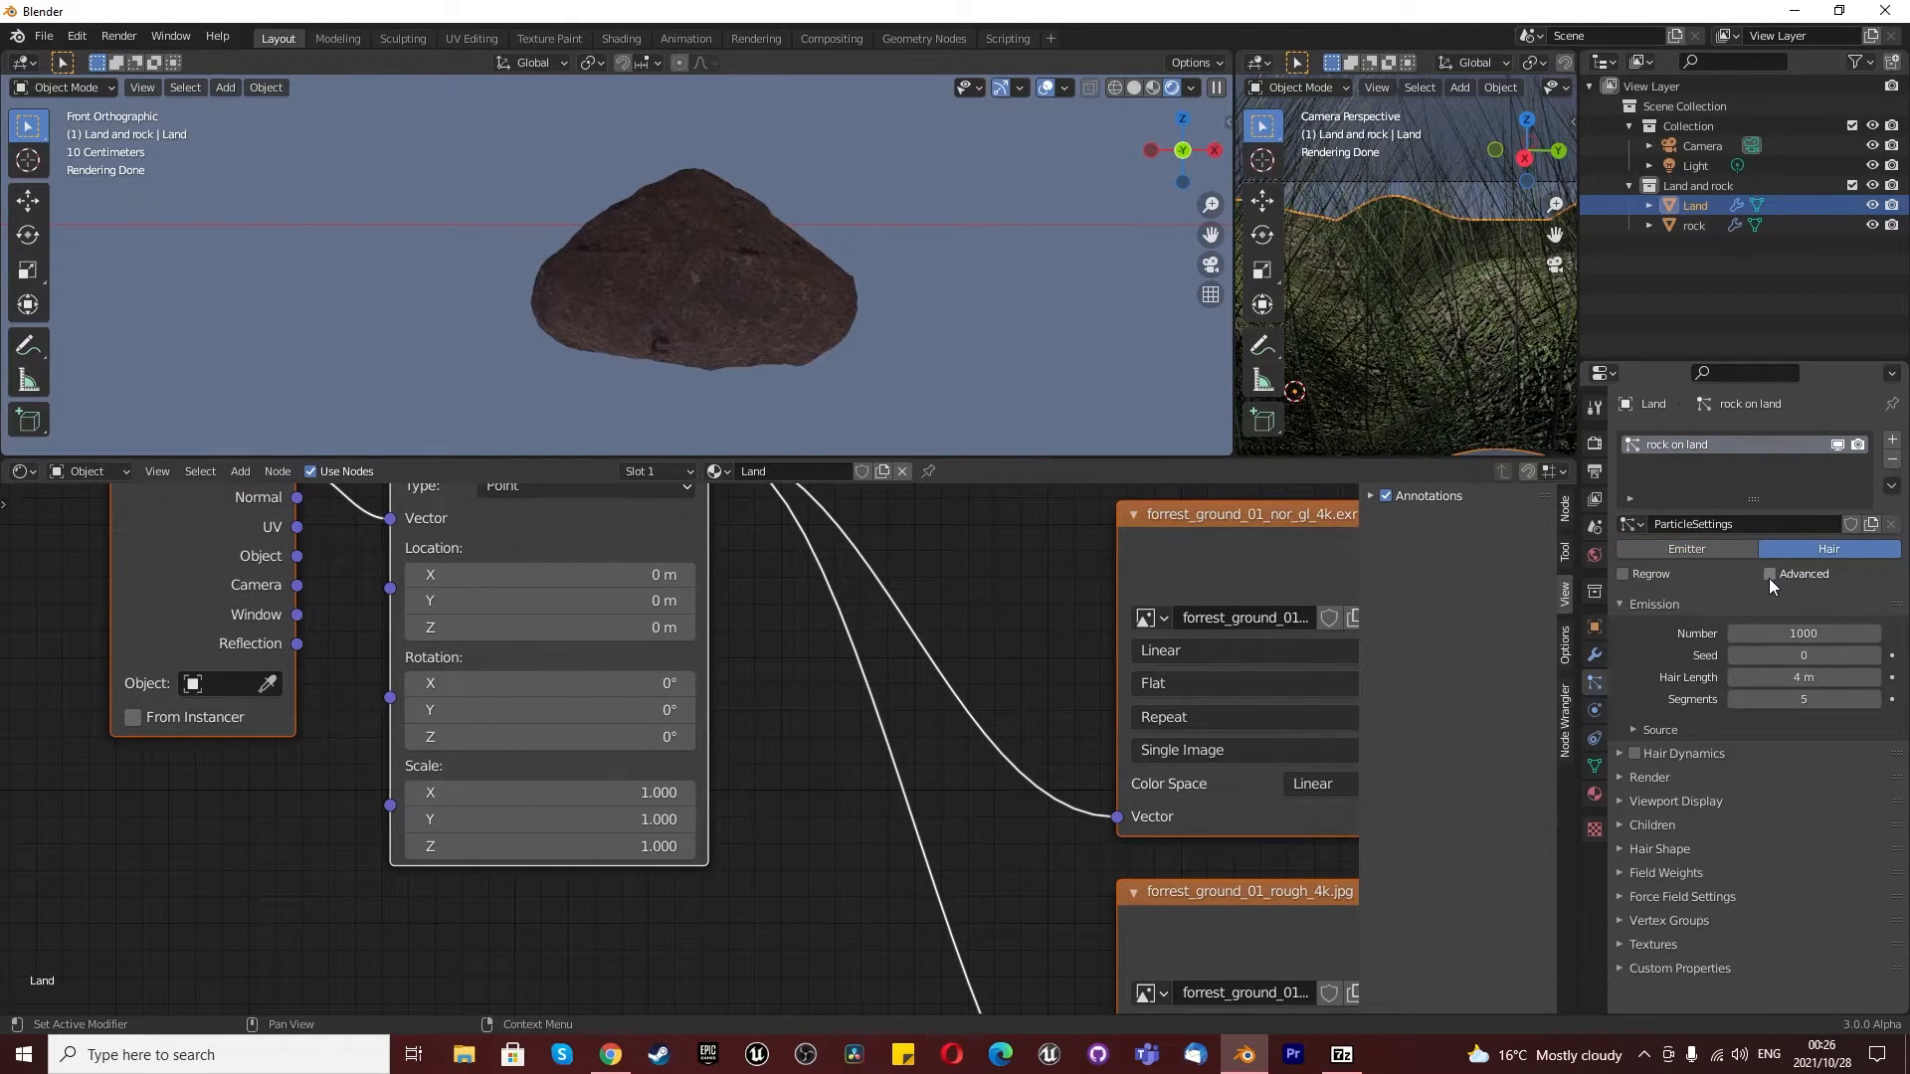
click(1768, 575)
click(1799, 635)
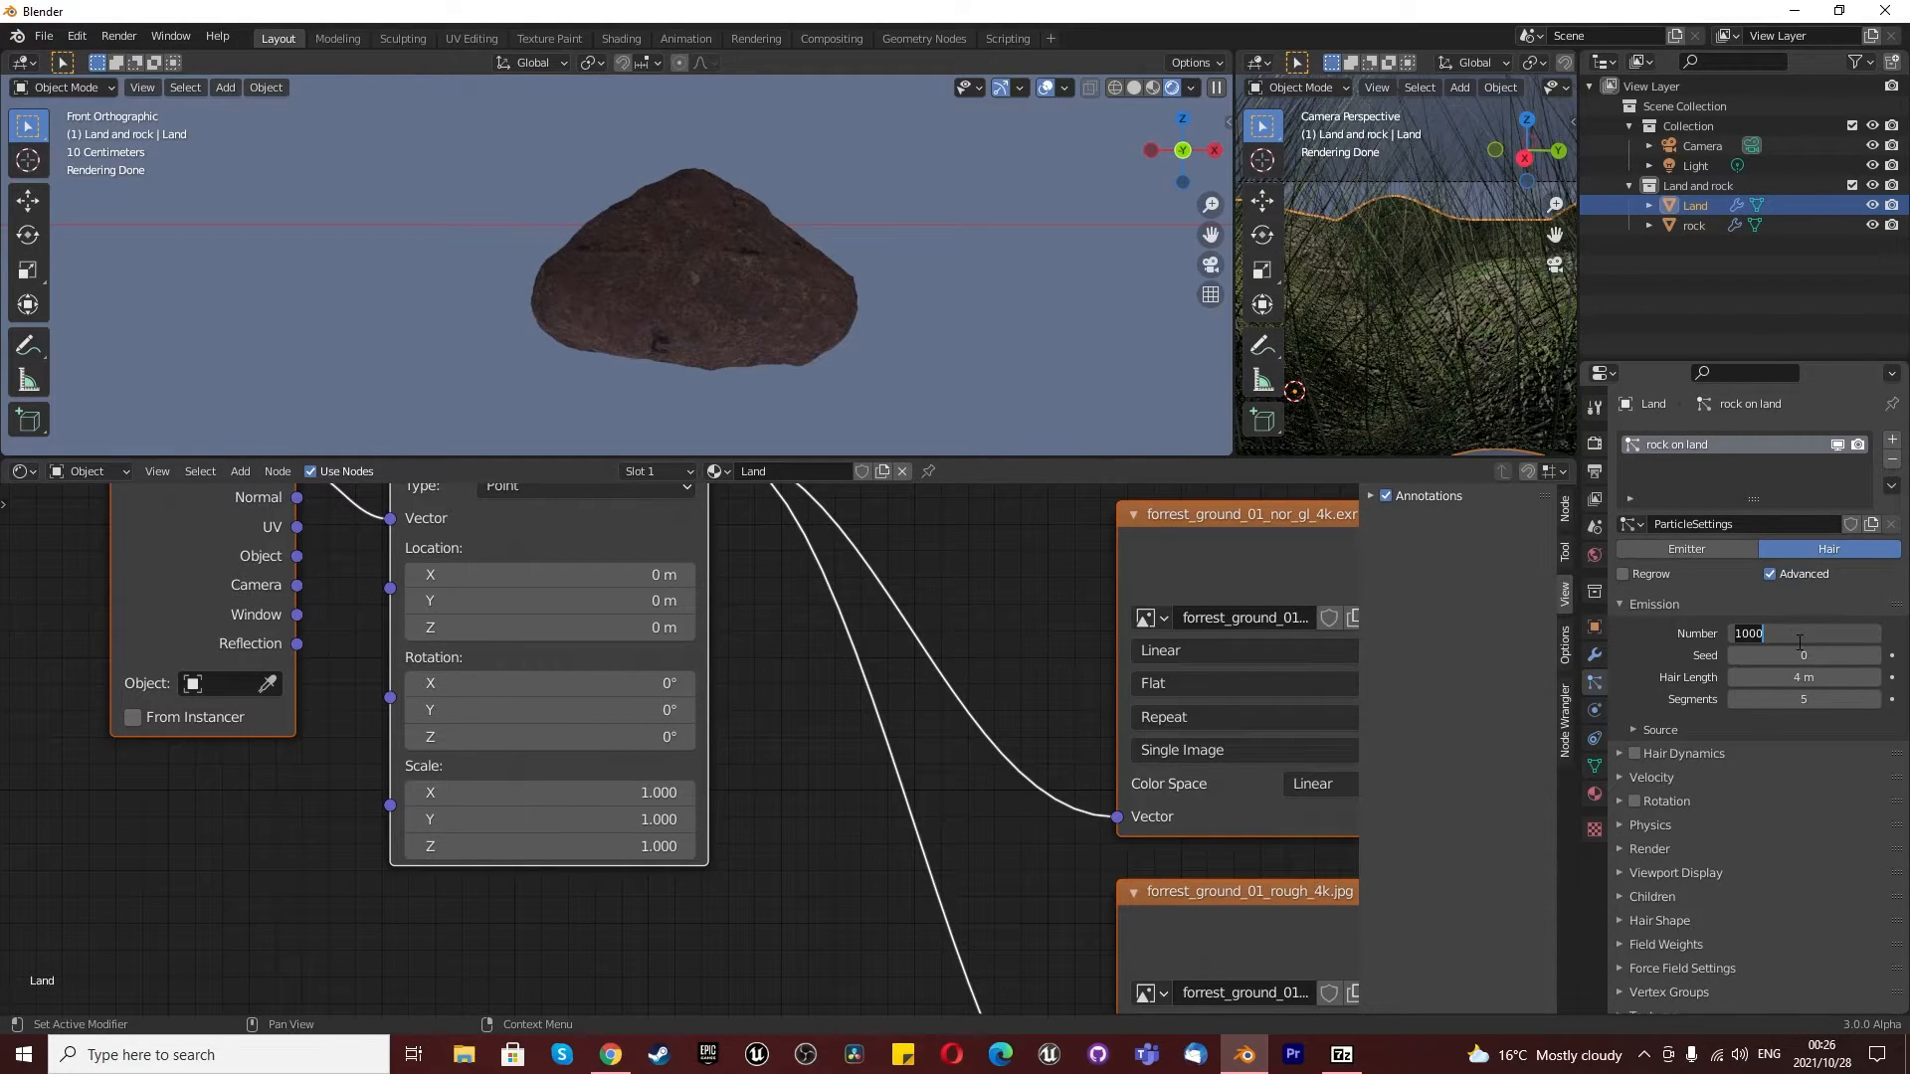
text(750)
key(Return)
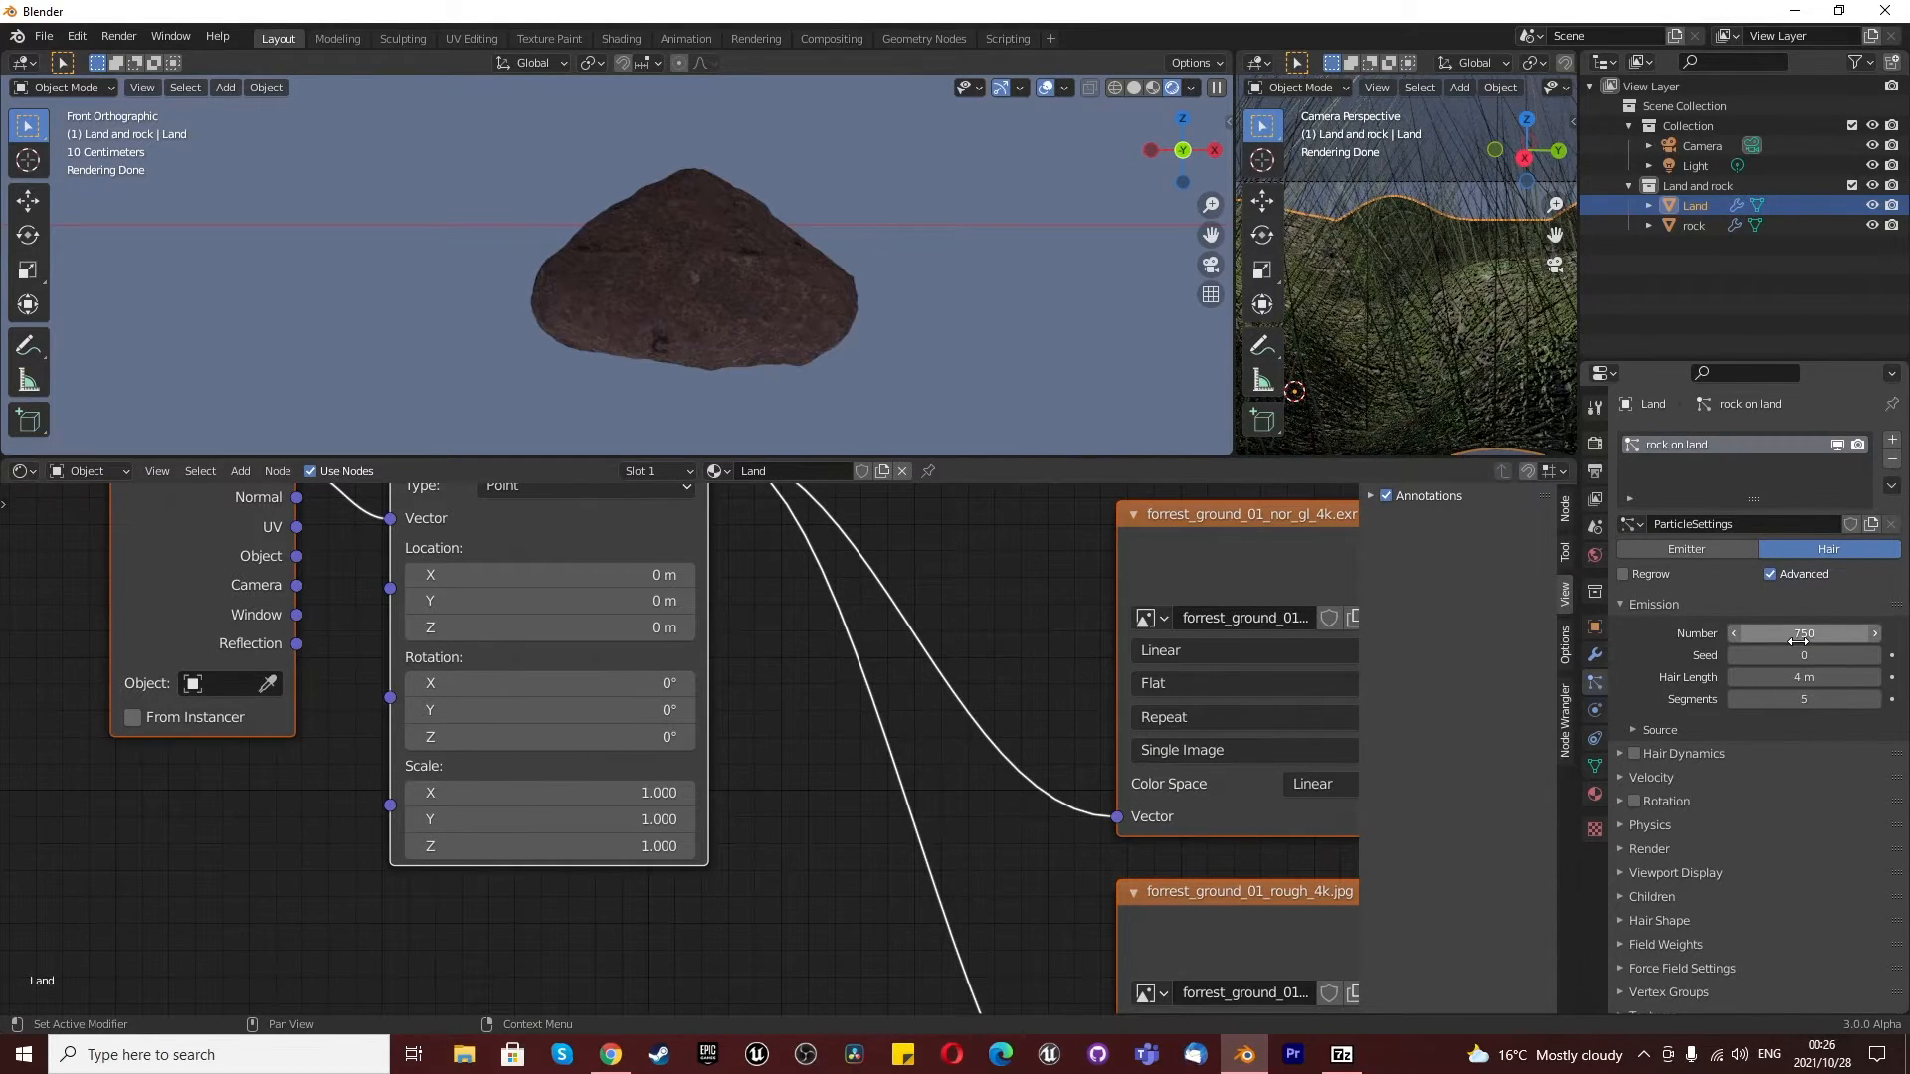
- Keep the particle source emitting from Faces and set its distribution to Random
click(1661, 729)
click(1761, 760)
click(1759, 762)
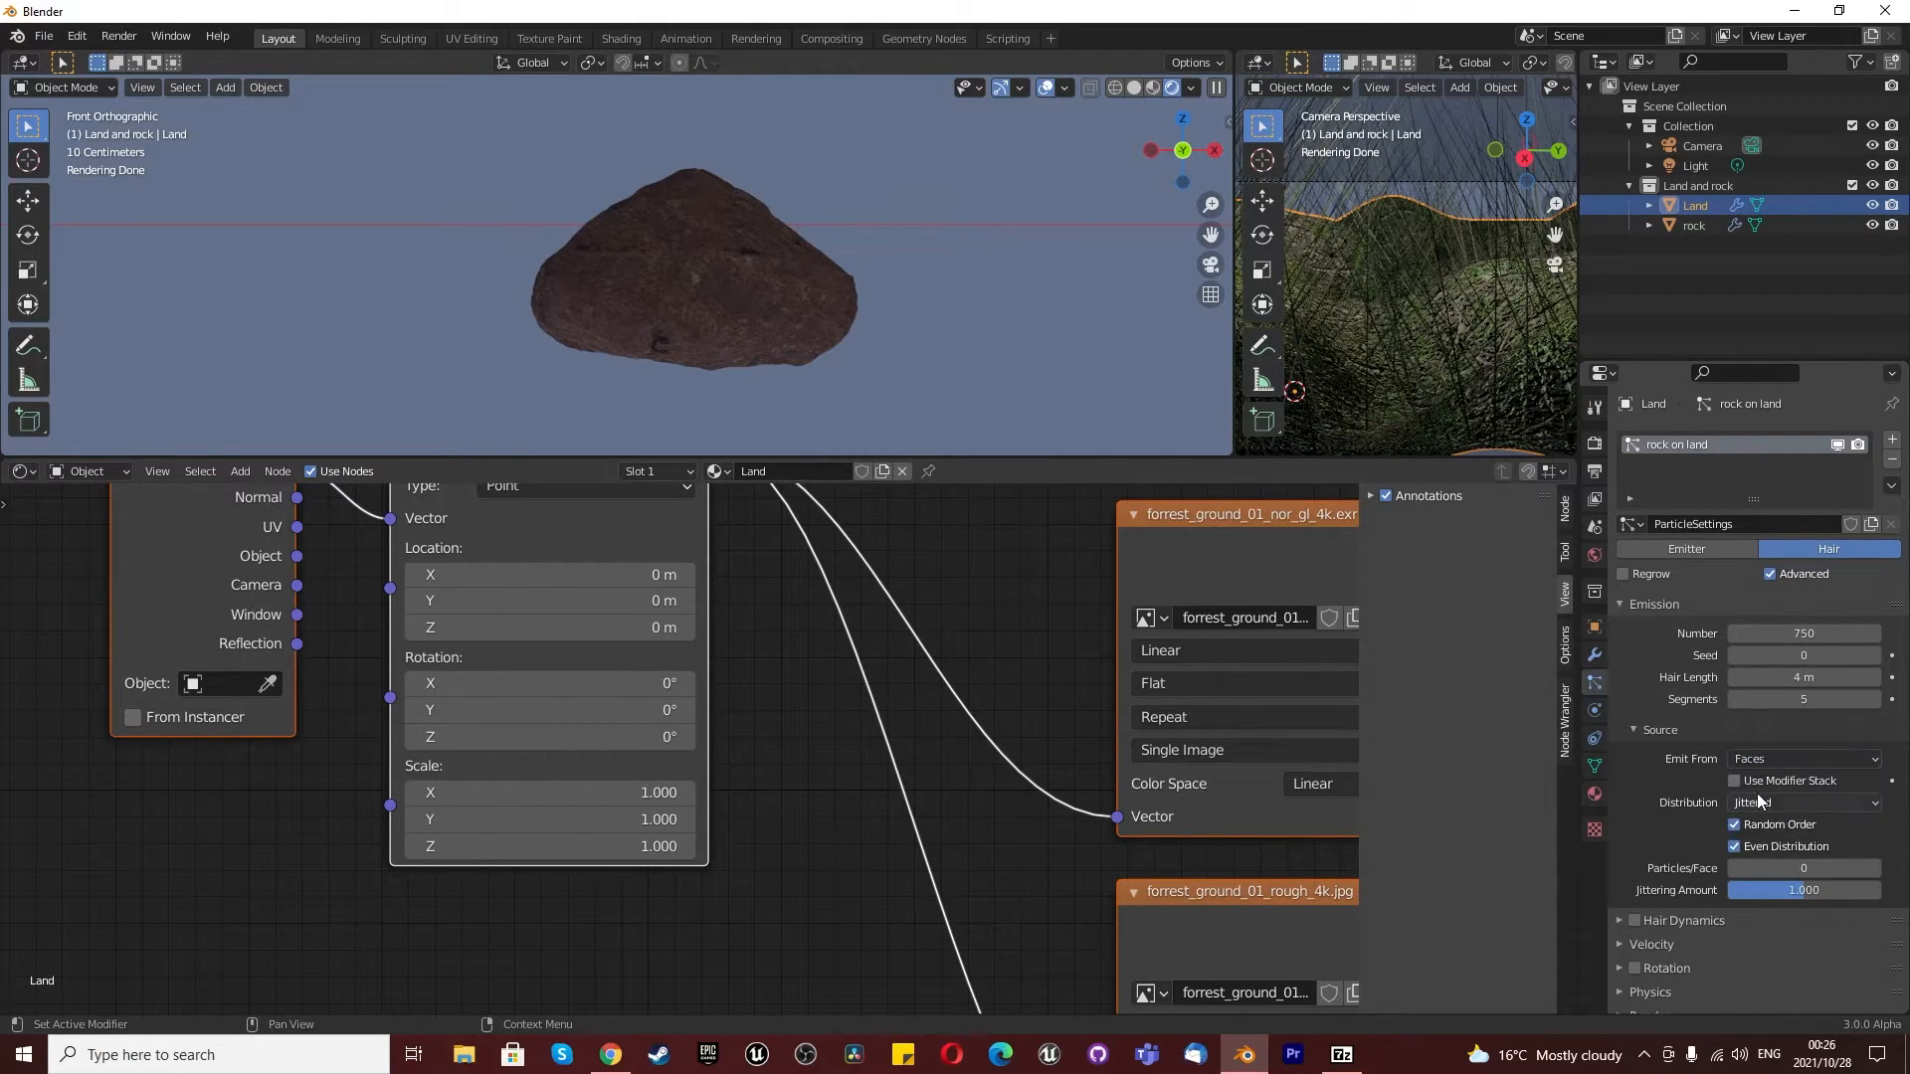
click(1764, 804)
click(1770, 846)
- Enable particle rotation with the orientation axis set to Normal, Phase at 1 and Randomize Phase at 2
scroll(1669, 791, down, 4)
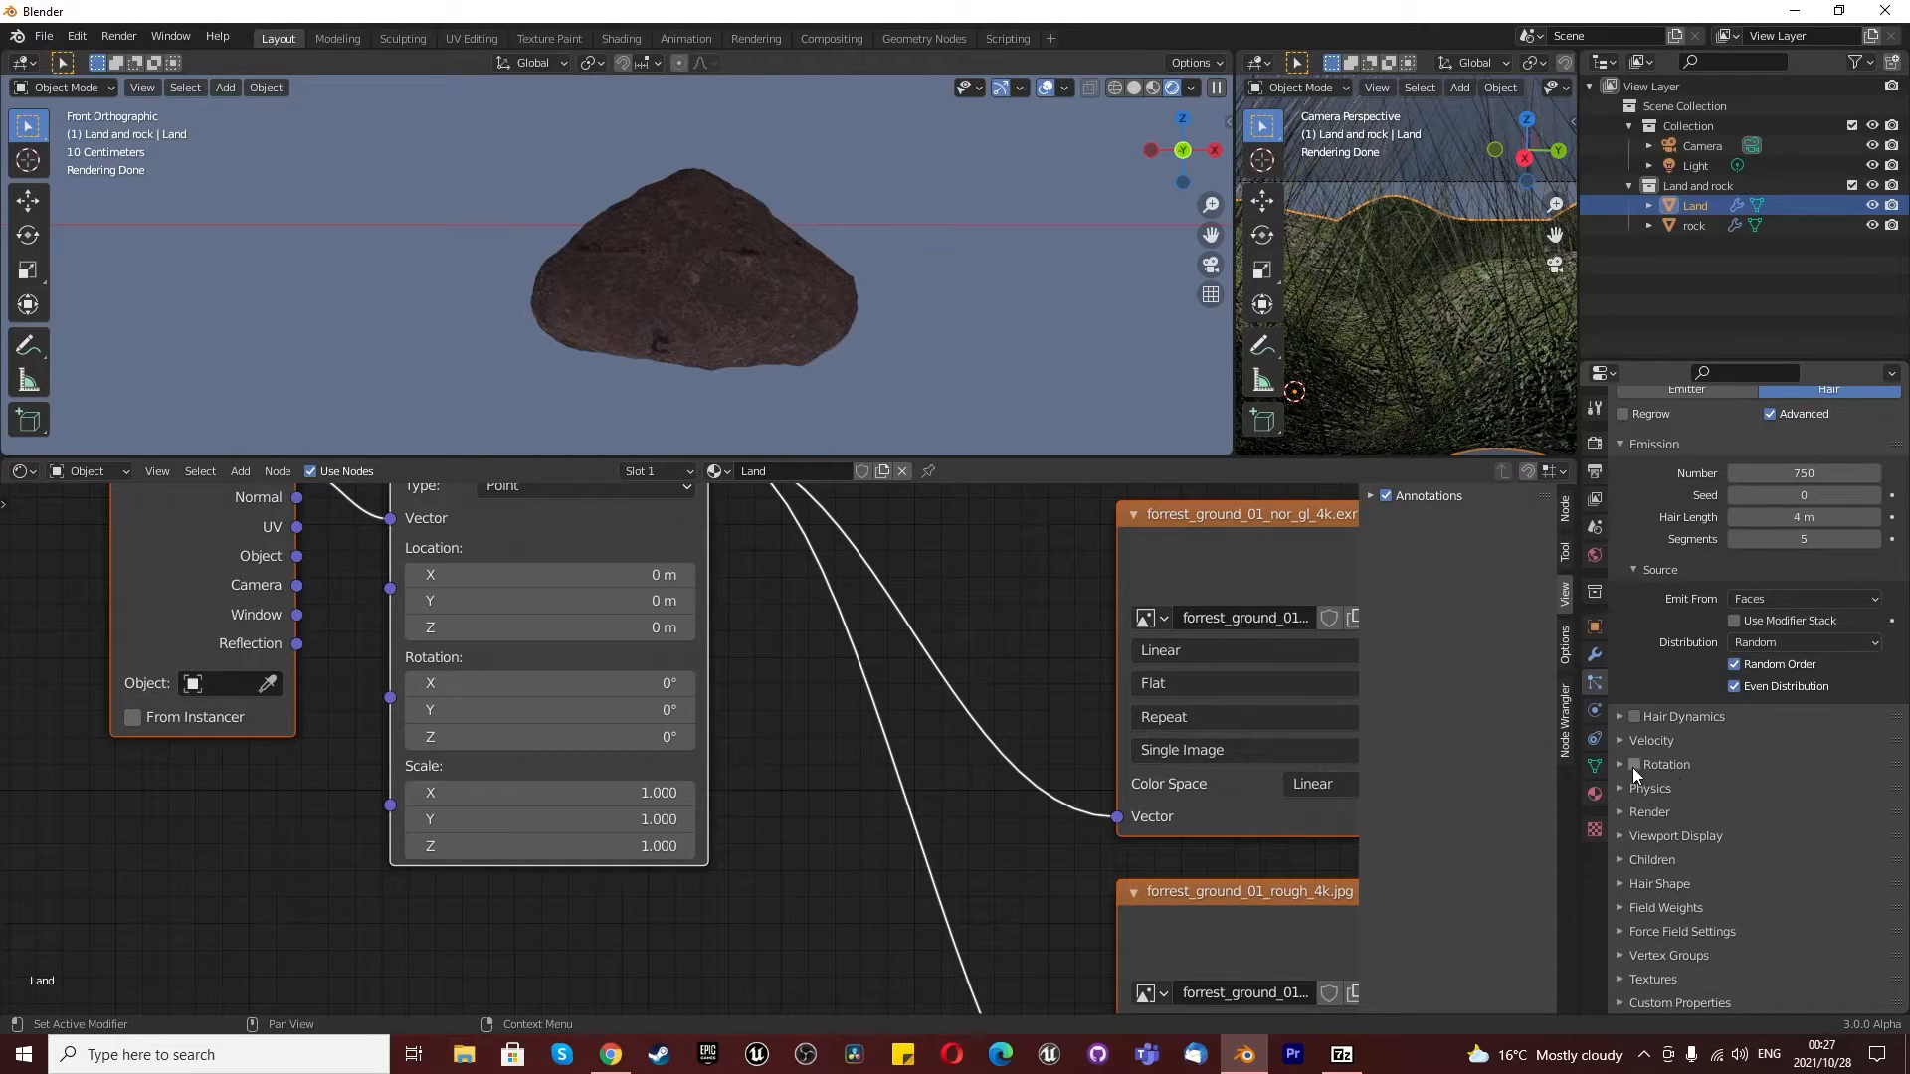
click(1634, 764)
click(1620, 766)
click(1782, 795)
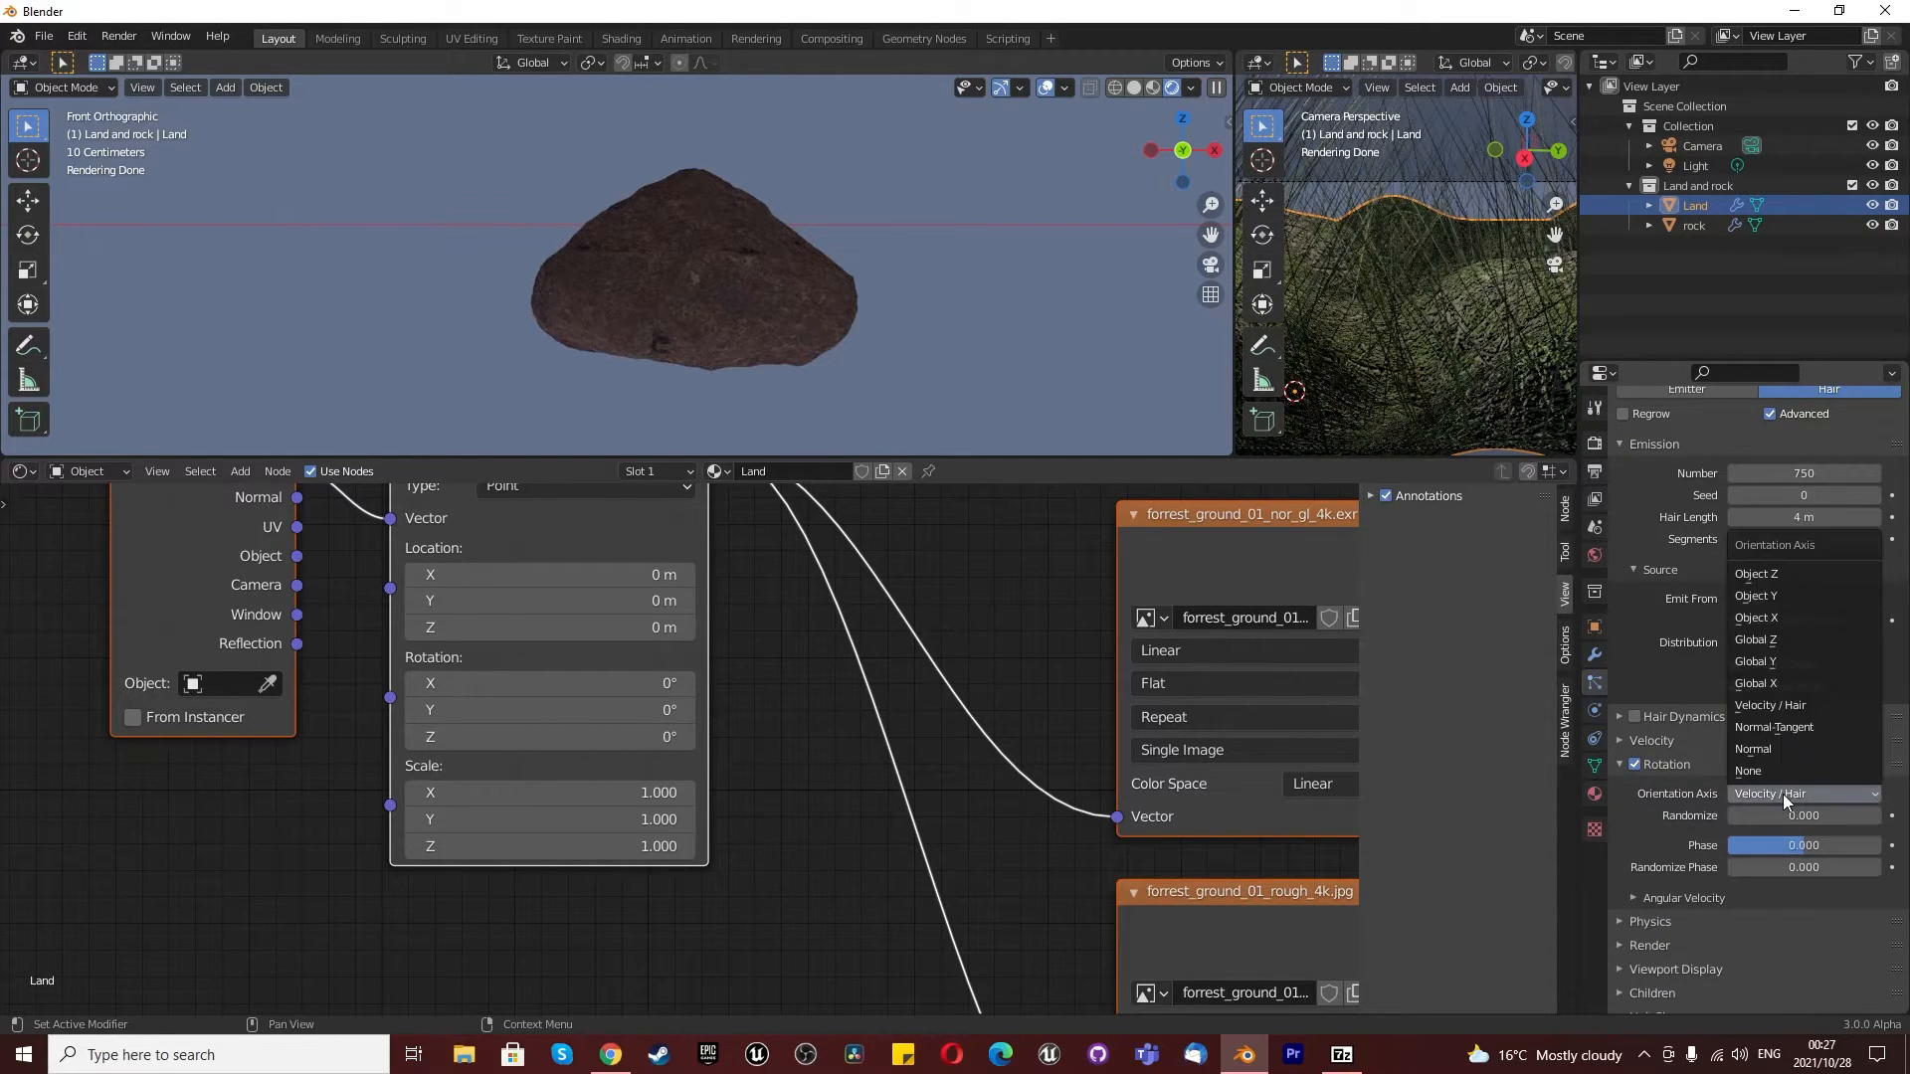
click(1764, 750)
drag(1764, 845, 1883, 865)
- Render the particles as an object, using the rock as the instance object
scroll(1634, 810, down, 3)
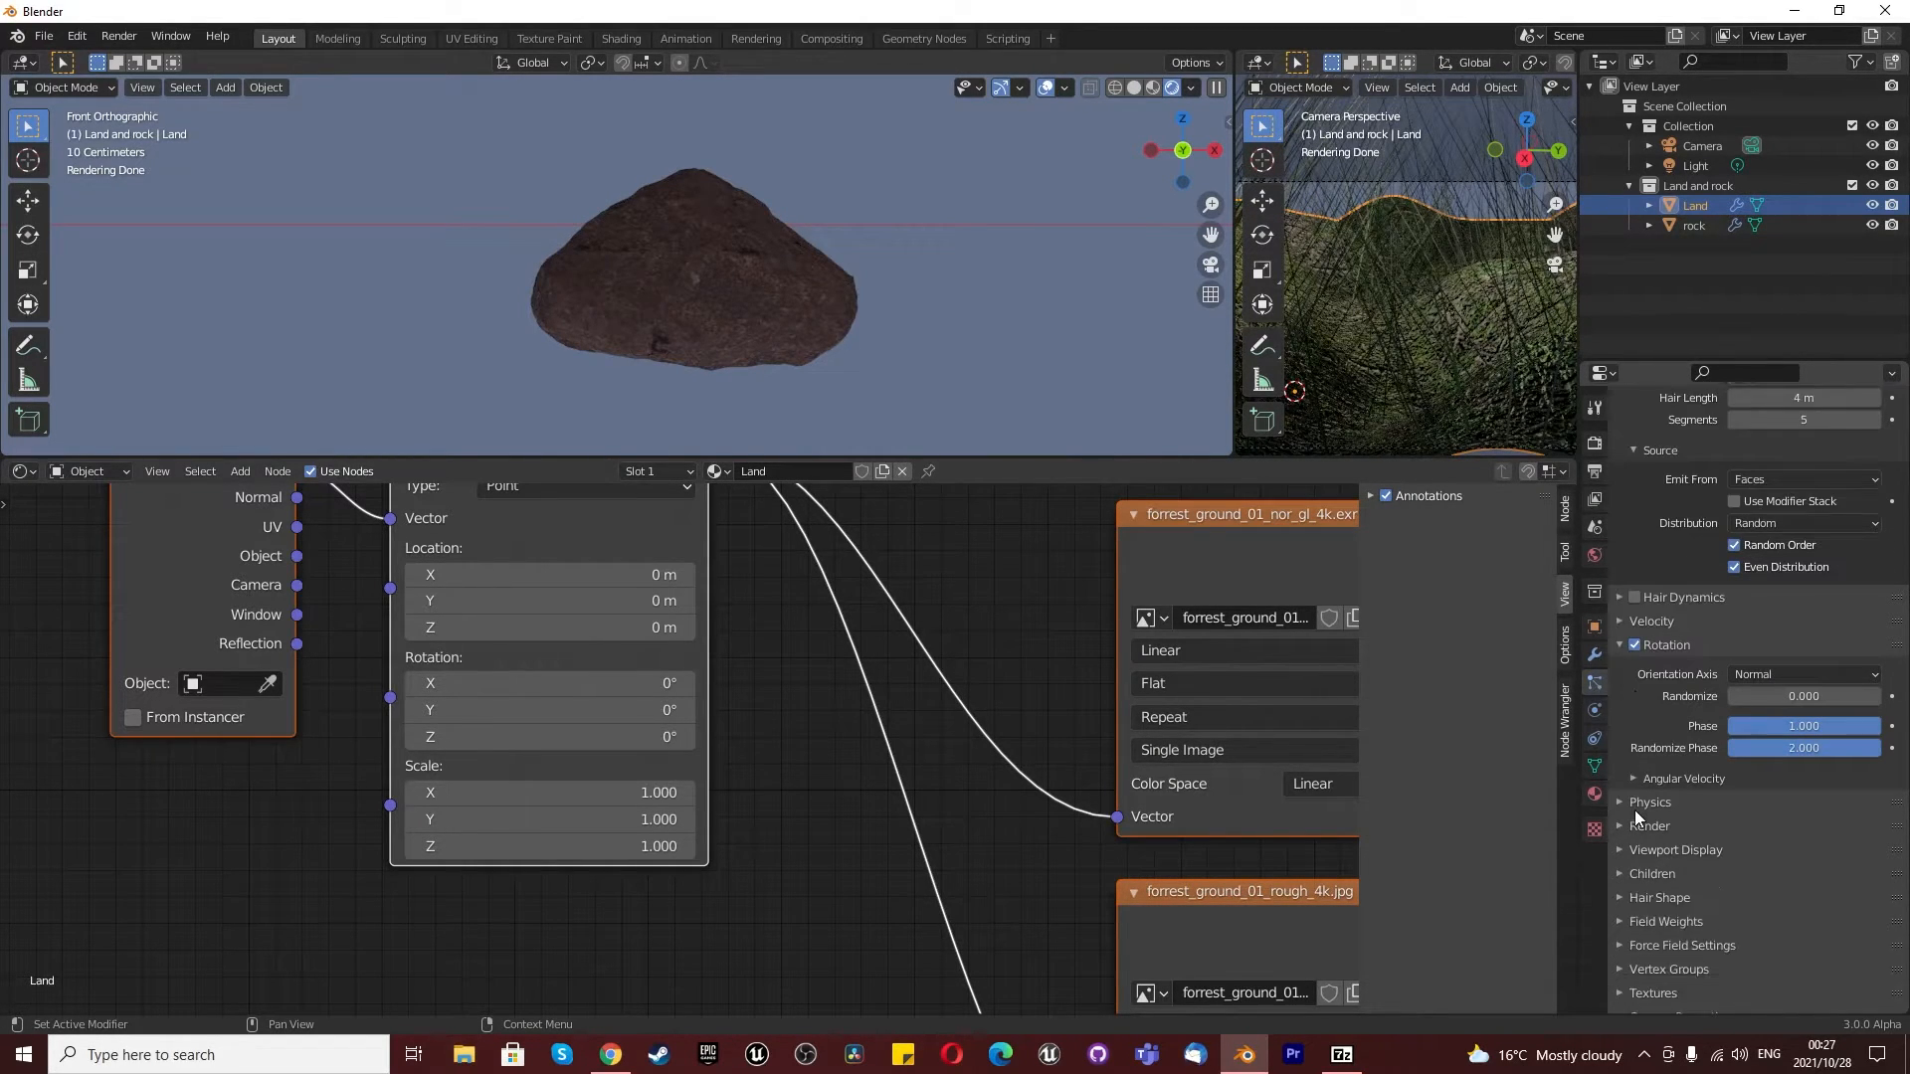
scroll(1633, 809, down, 1)
click(1643, 810)
click(1761, 838)
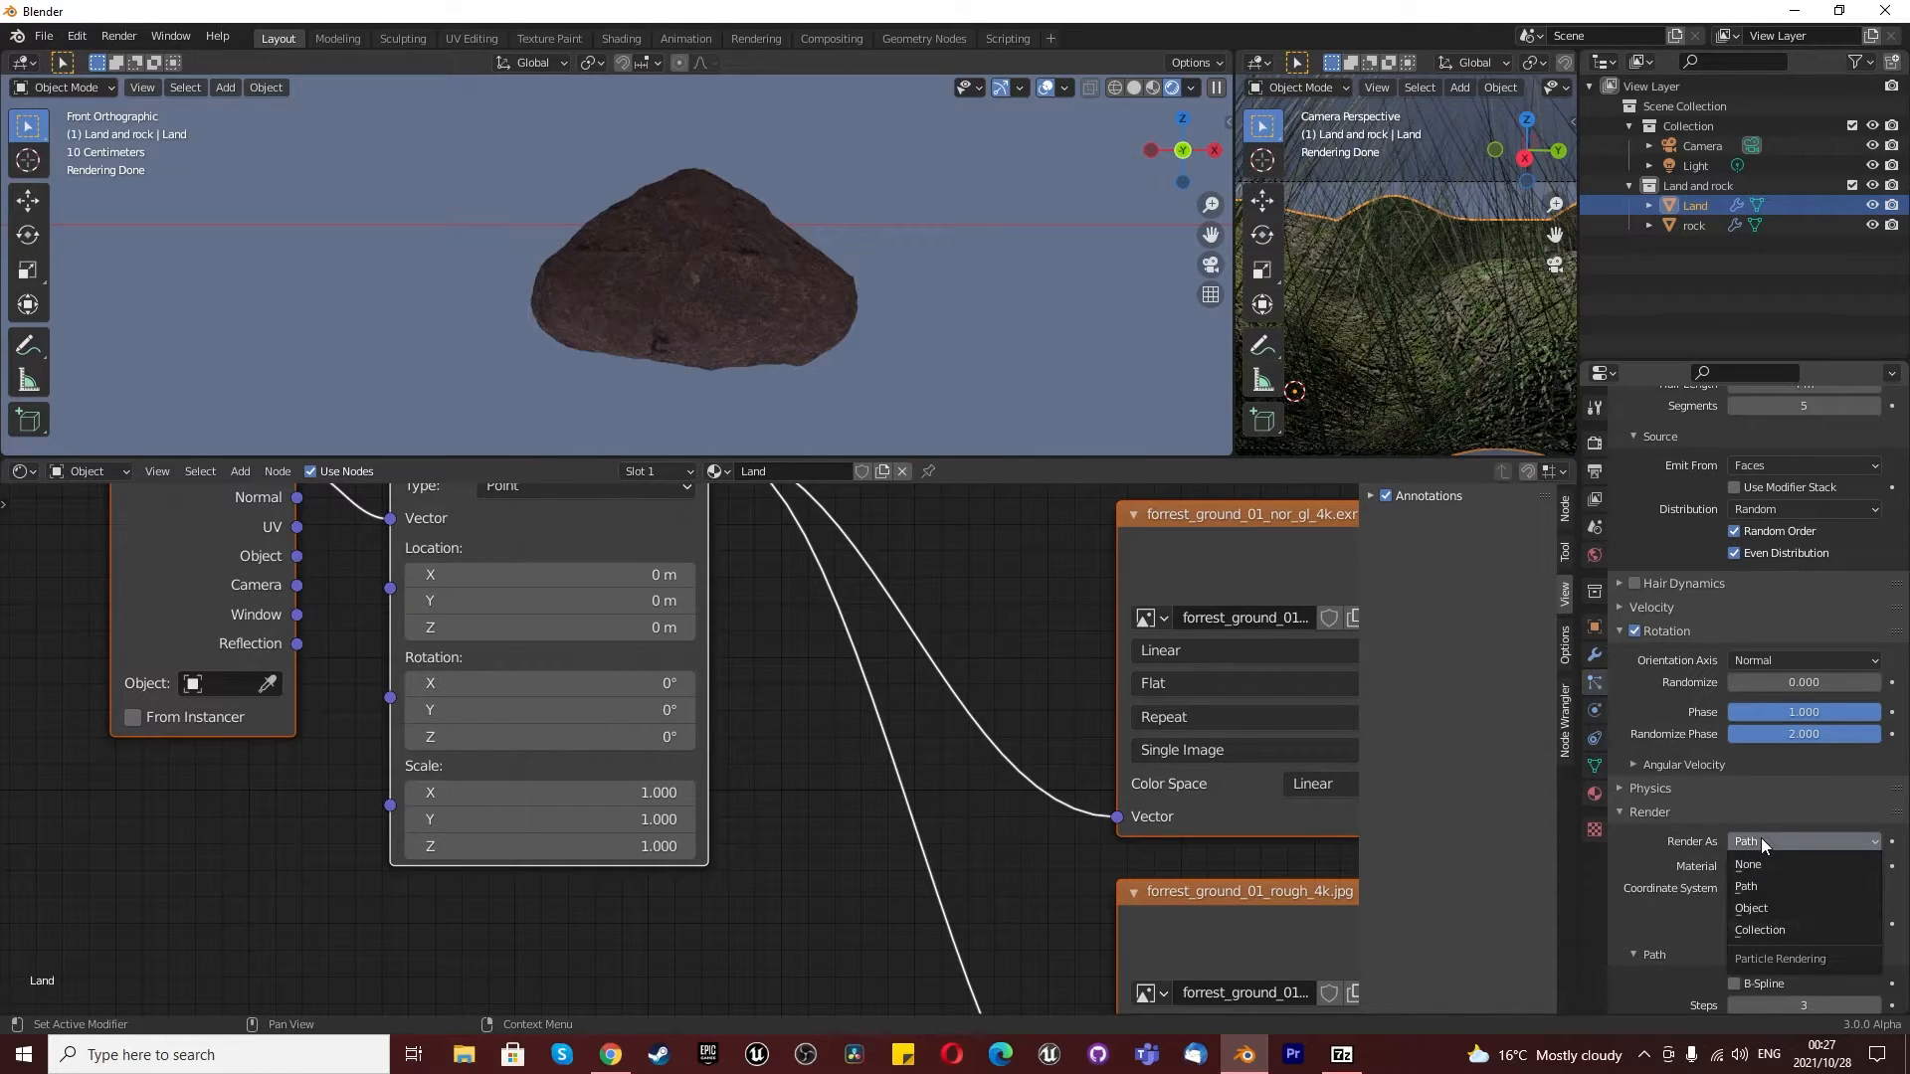
click(1758, 908)
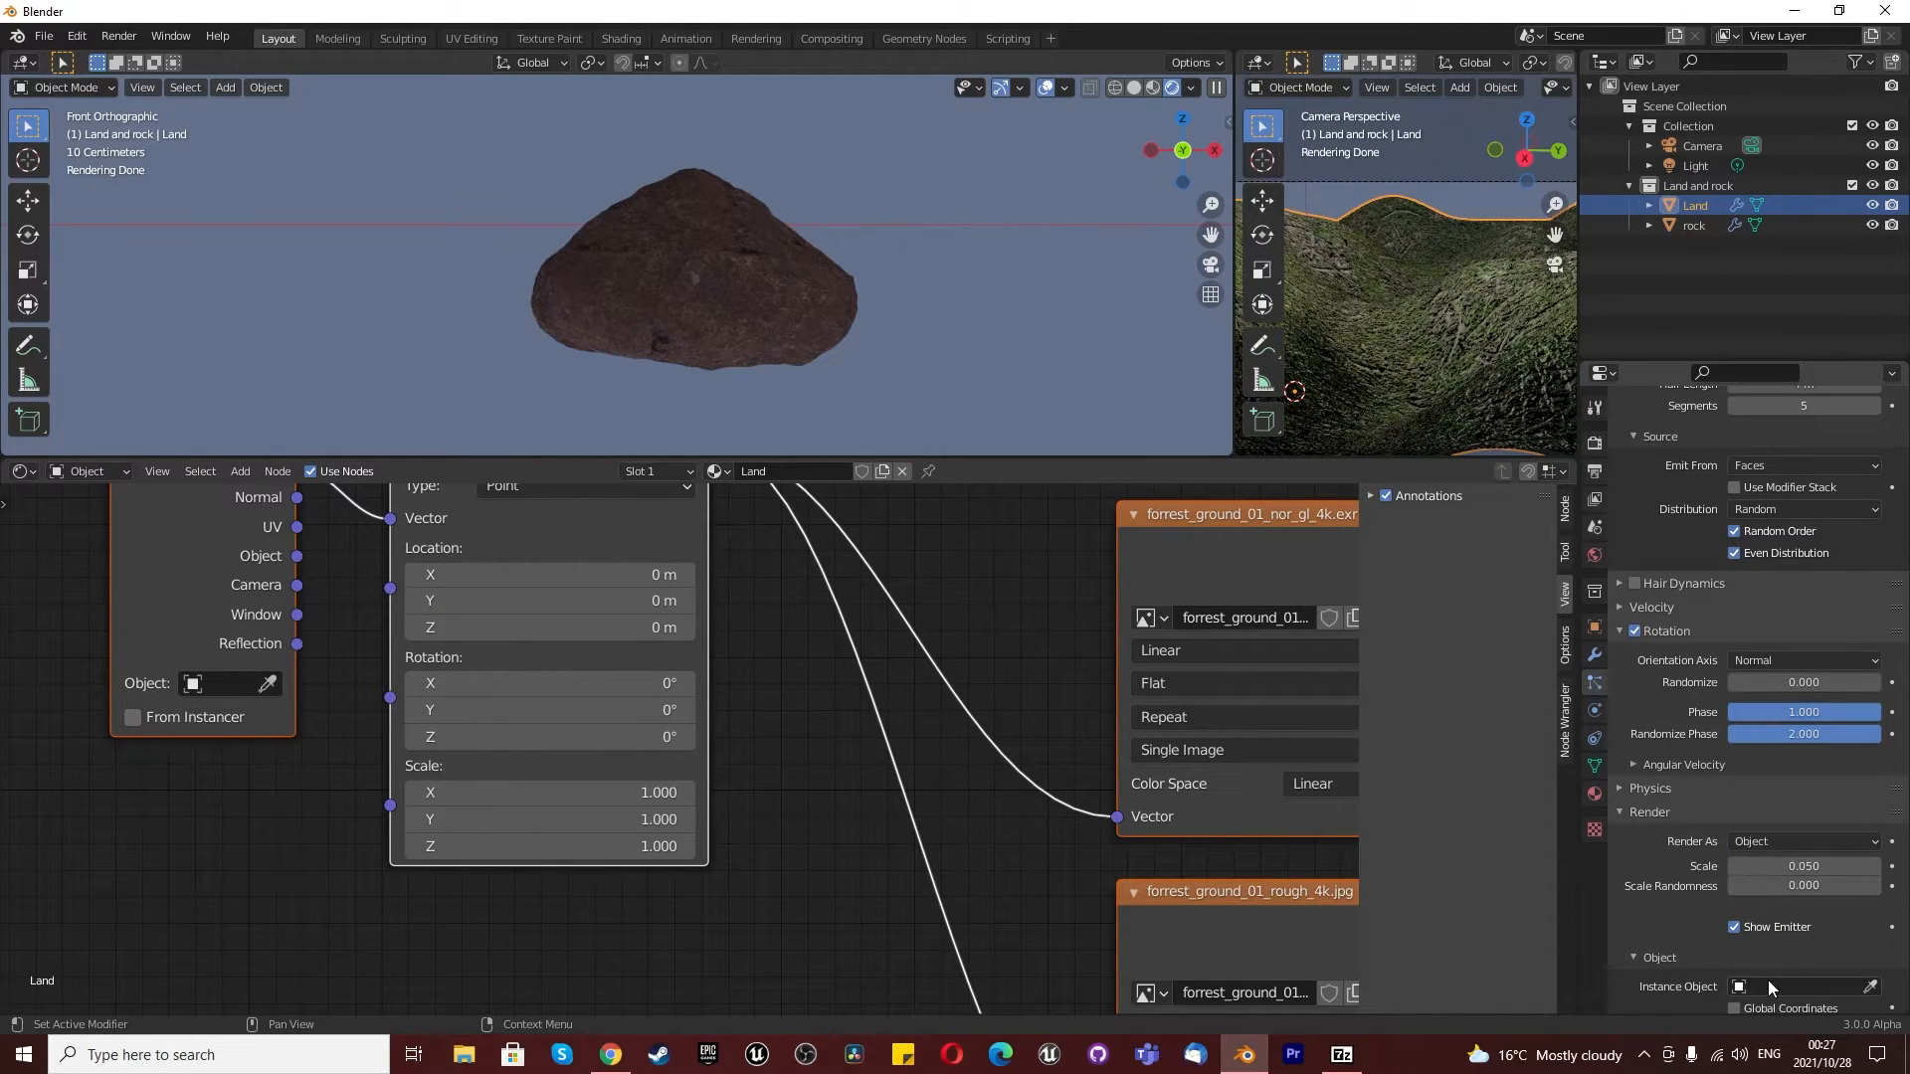
click(1768, 985)
click(1715, 839)
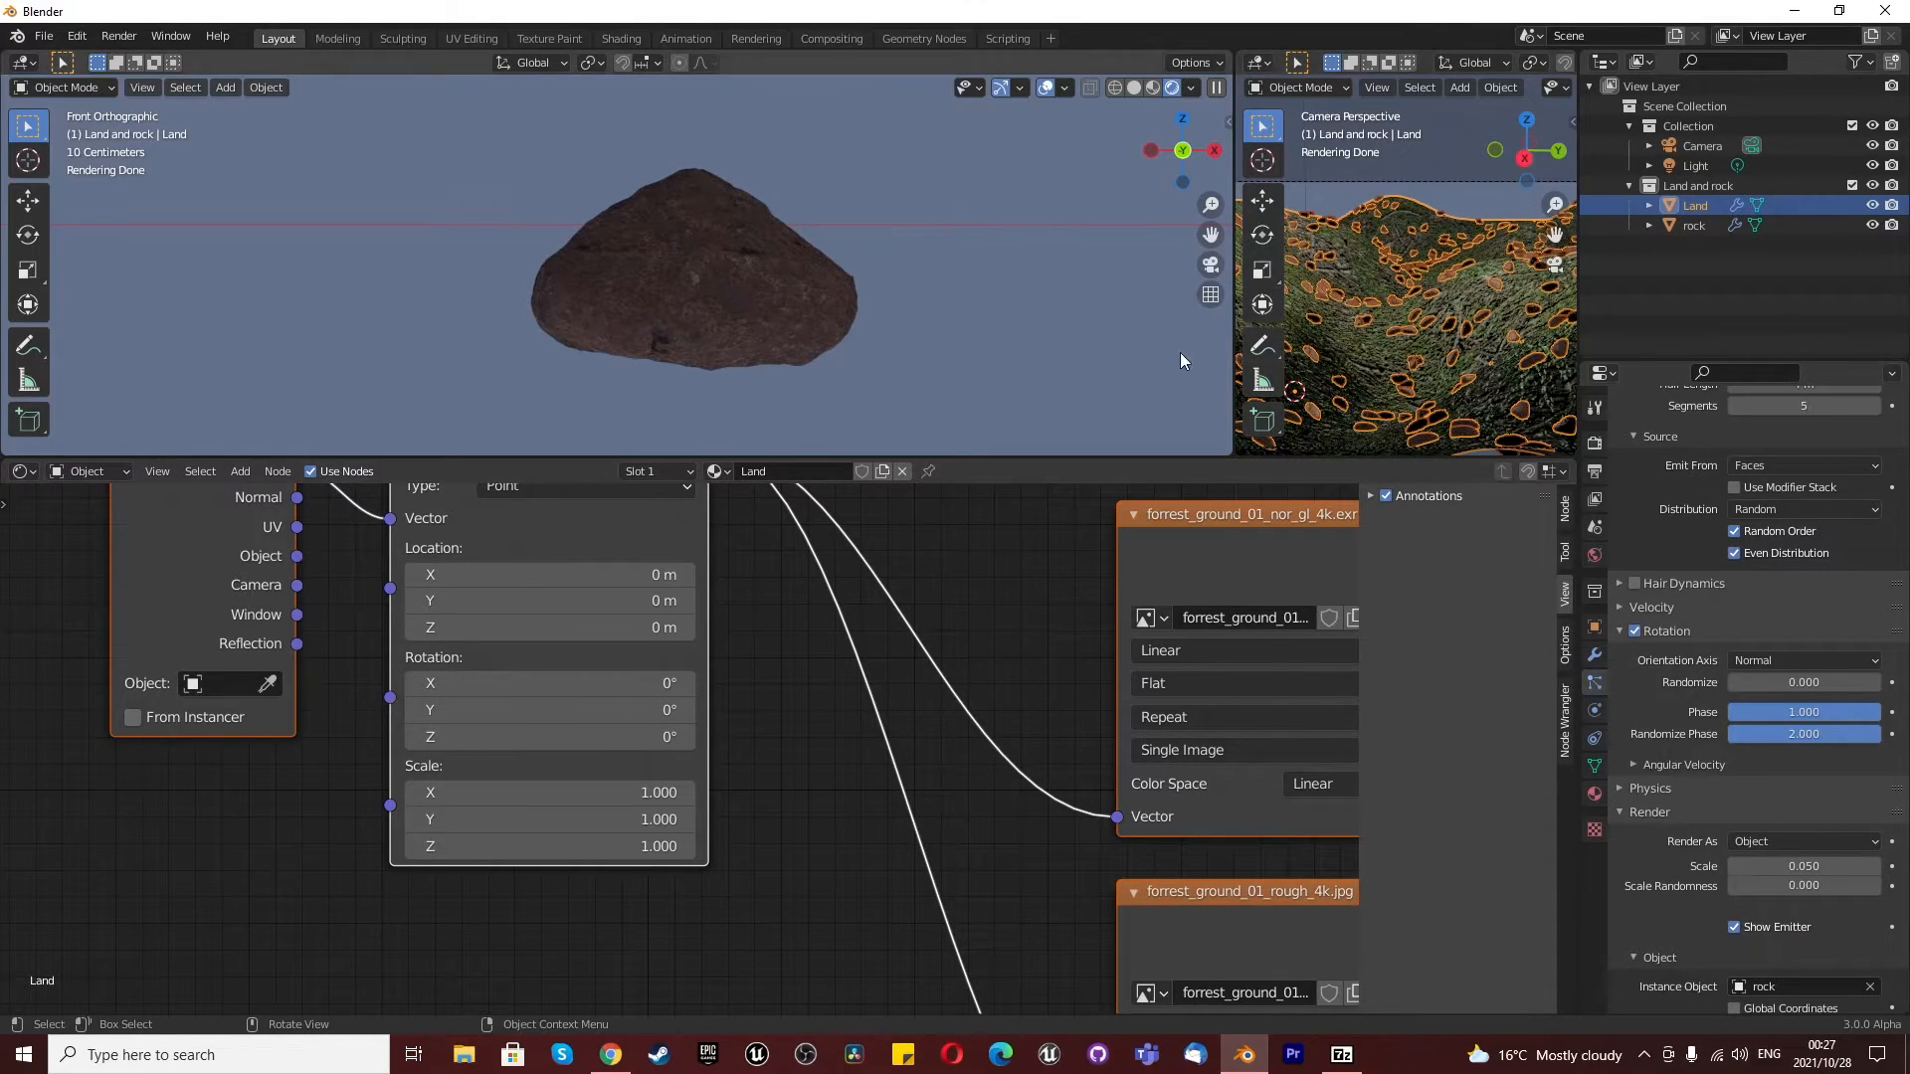
- Widen the camera viewport and deselect the land to inspect the scattered rocks up close
drag(1231, 383, 363, 355)
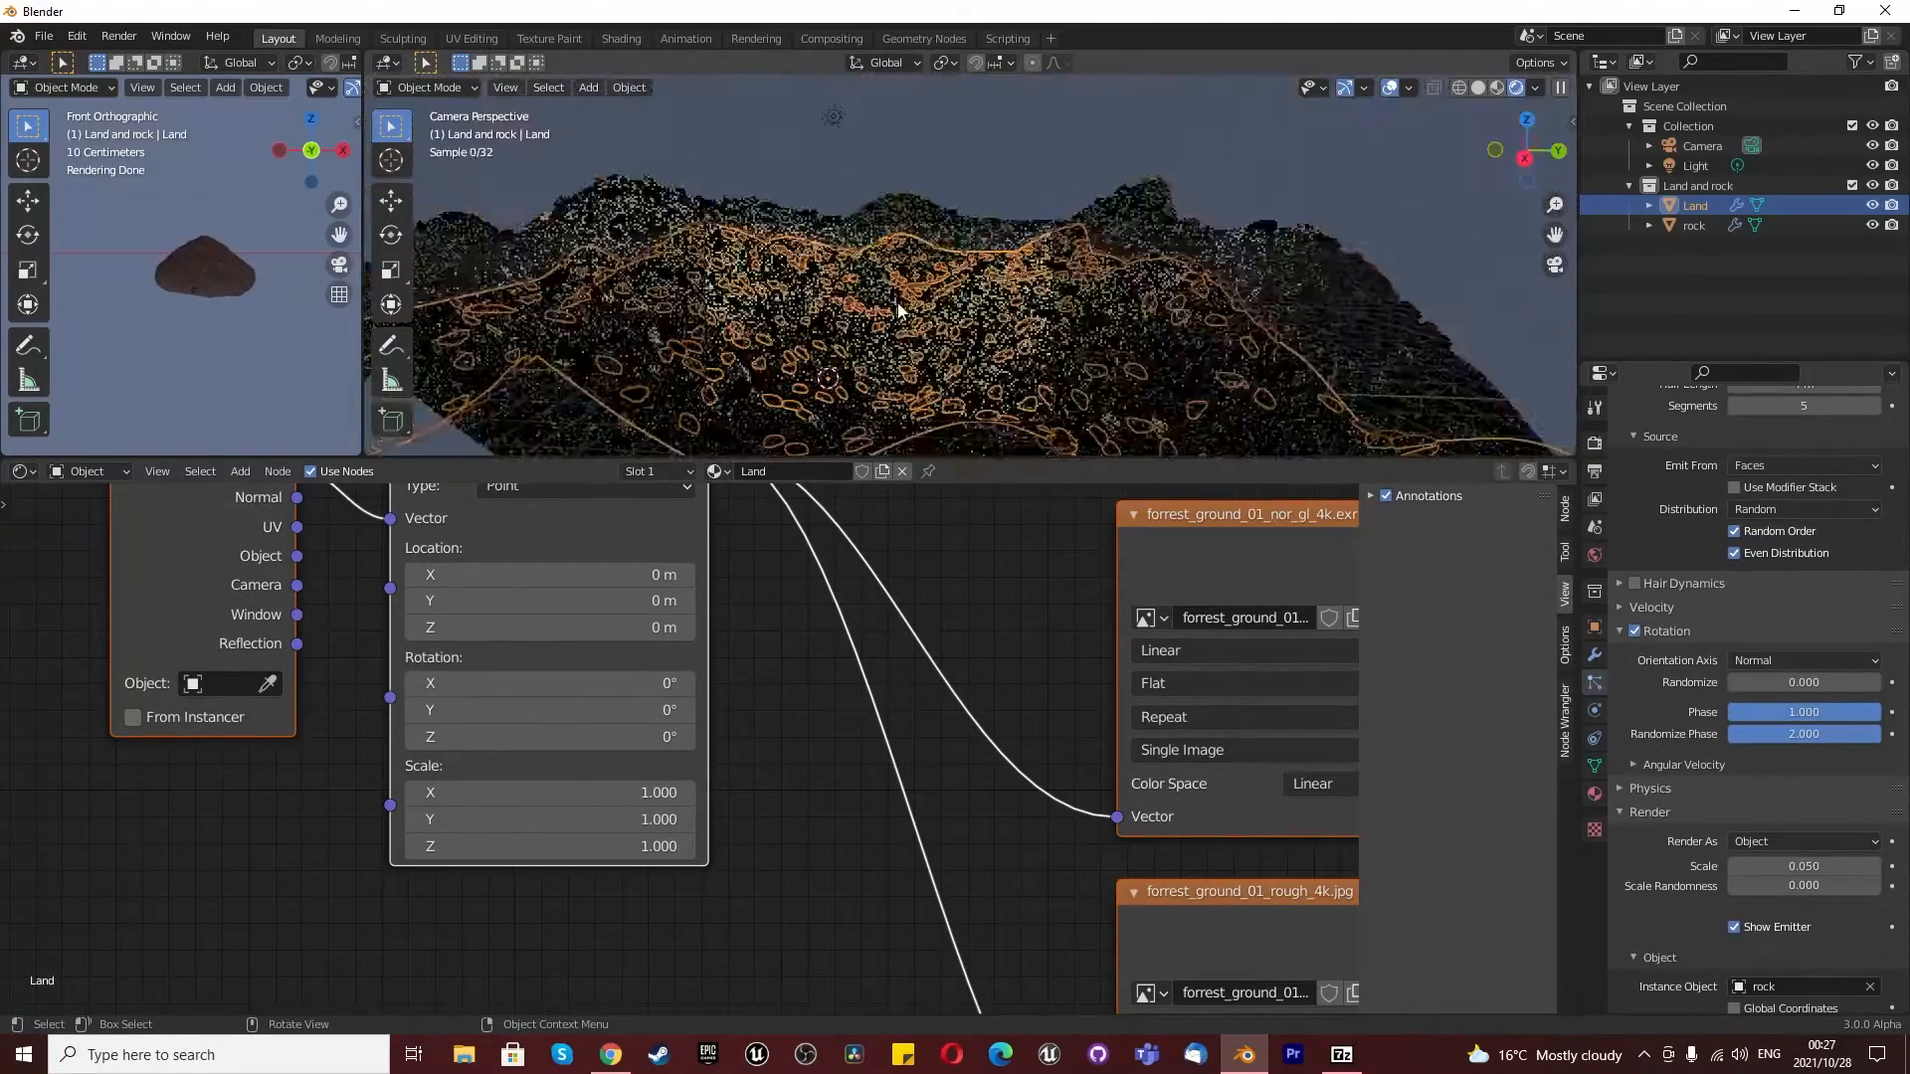
click(943, 150)
scroll(840, 384, up, 4)
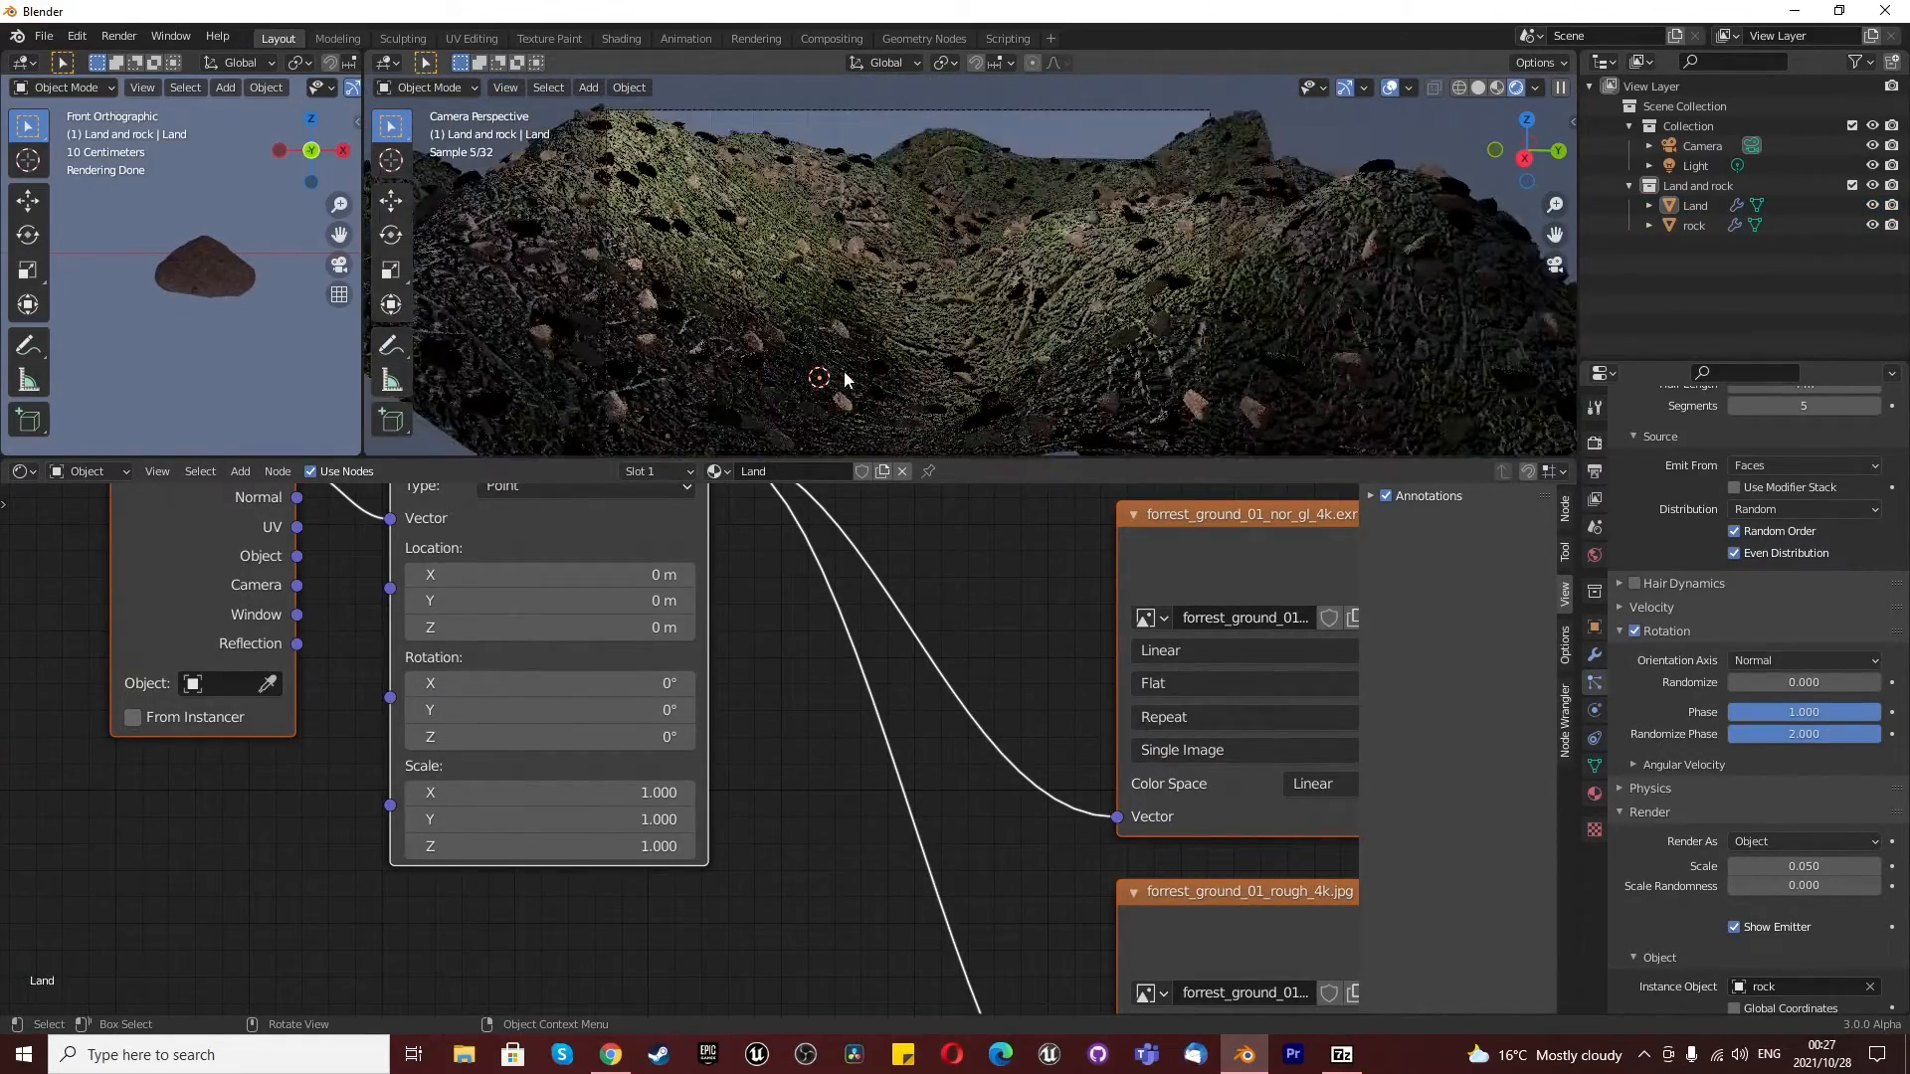
scroll(916, 331, up, 2)
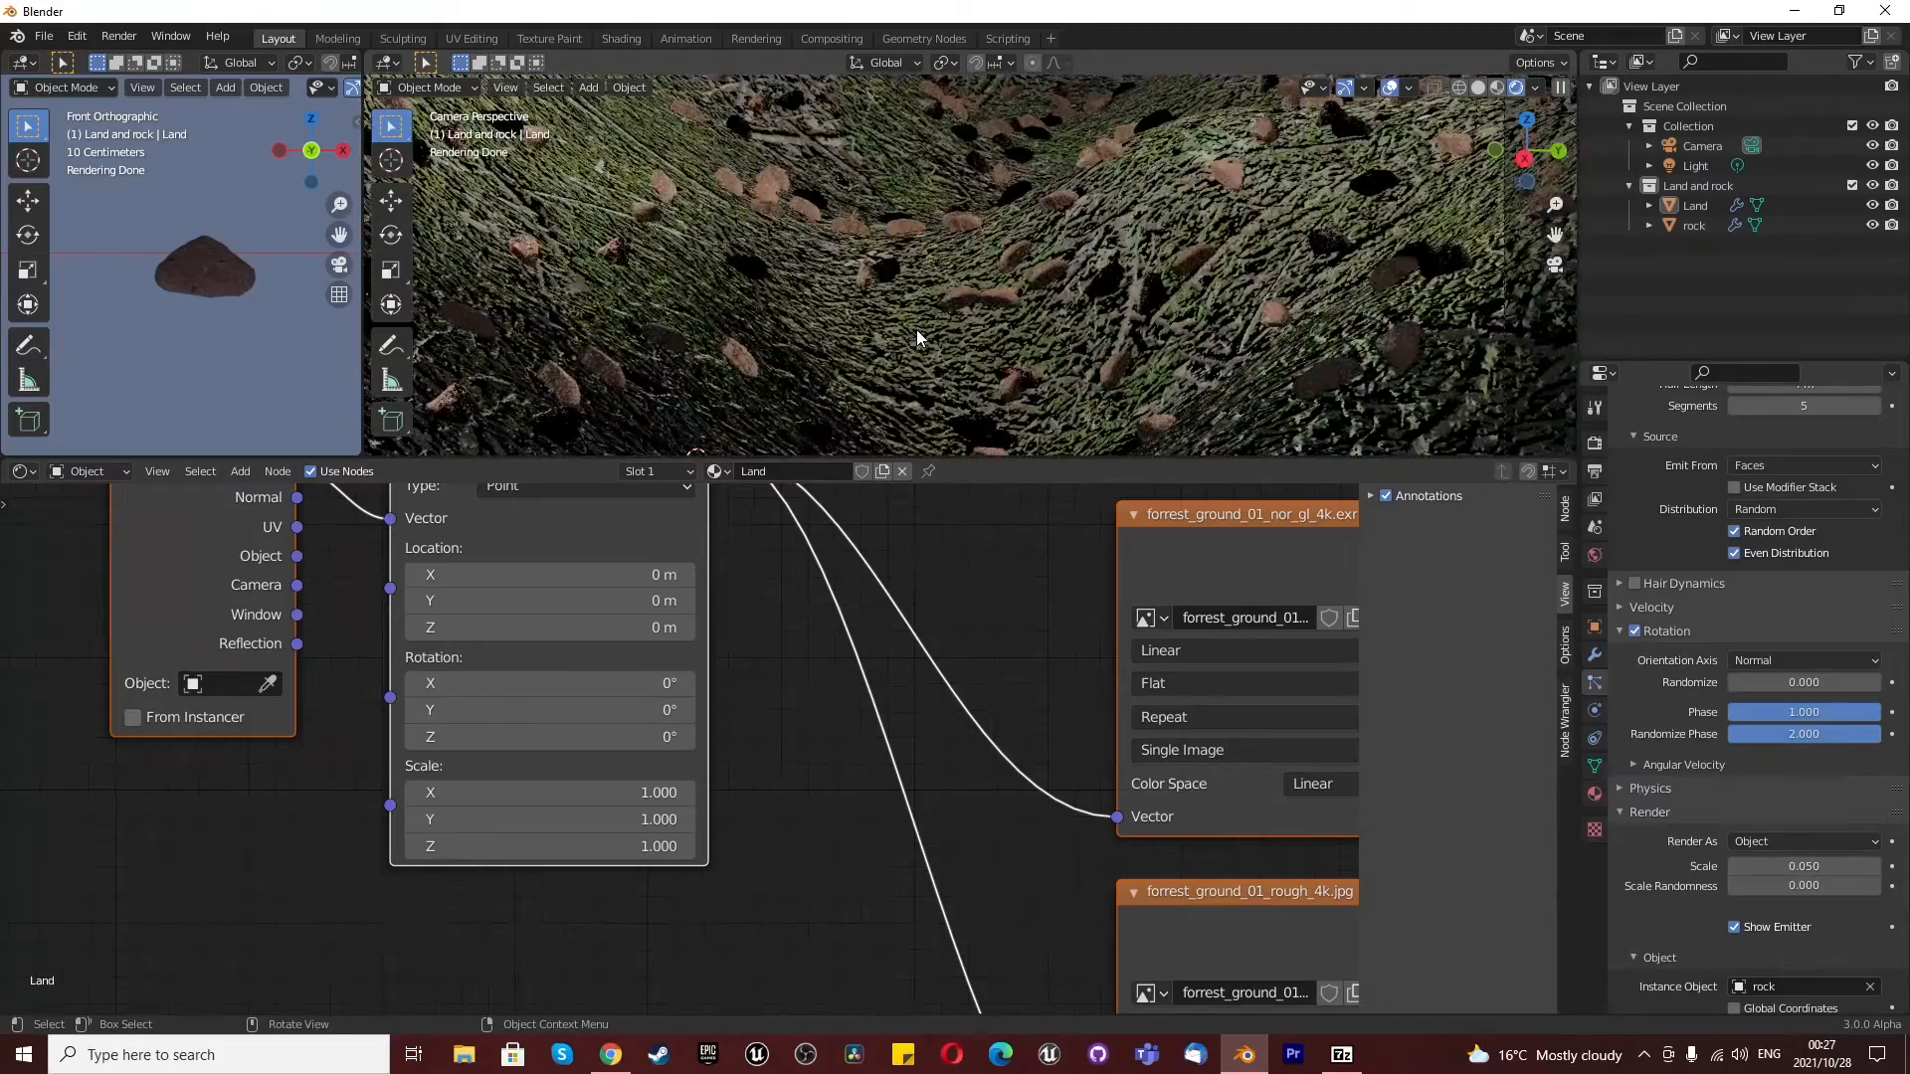
- Set the particles' scale randomness to 0.5 and check how the rocks spread over the land
click(1781, 886)
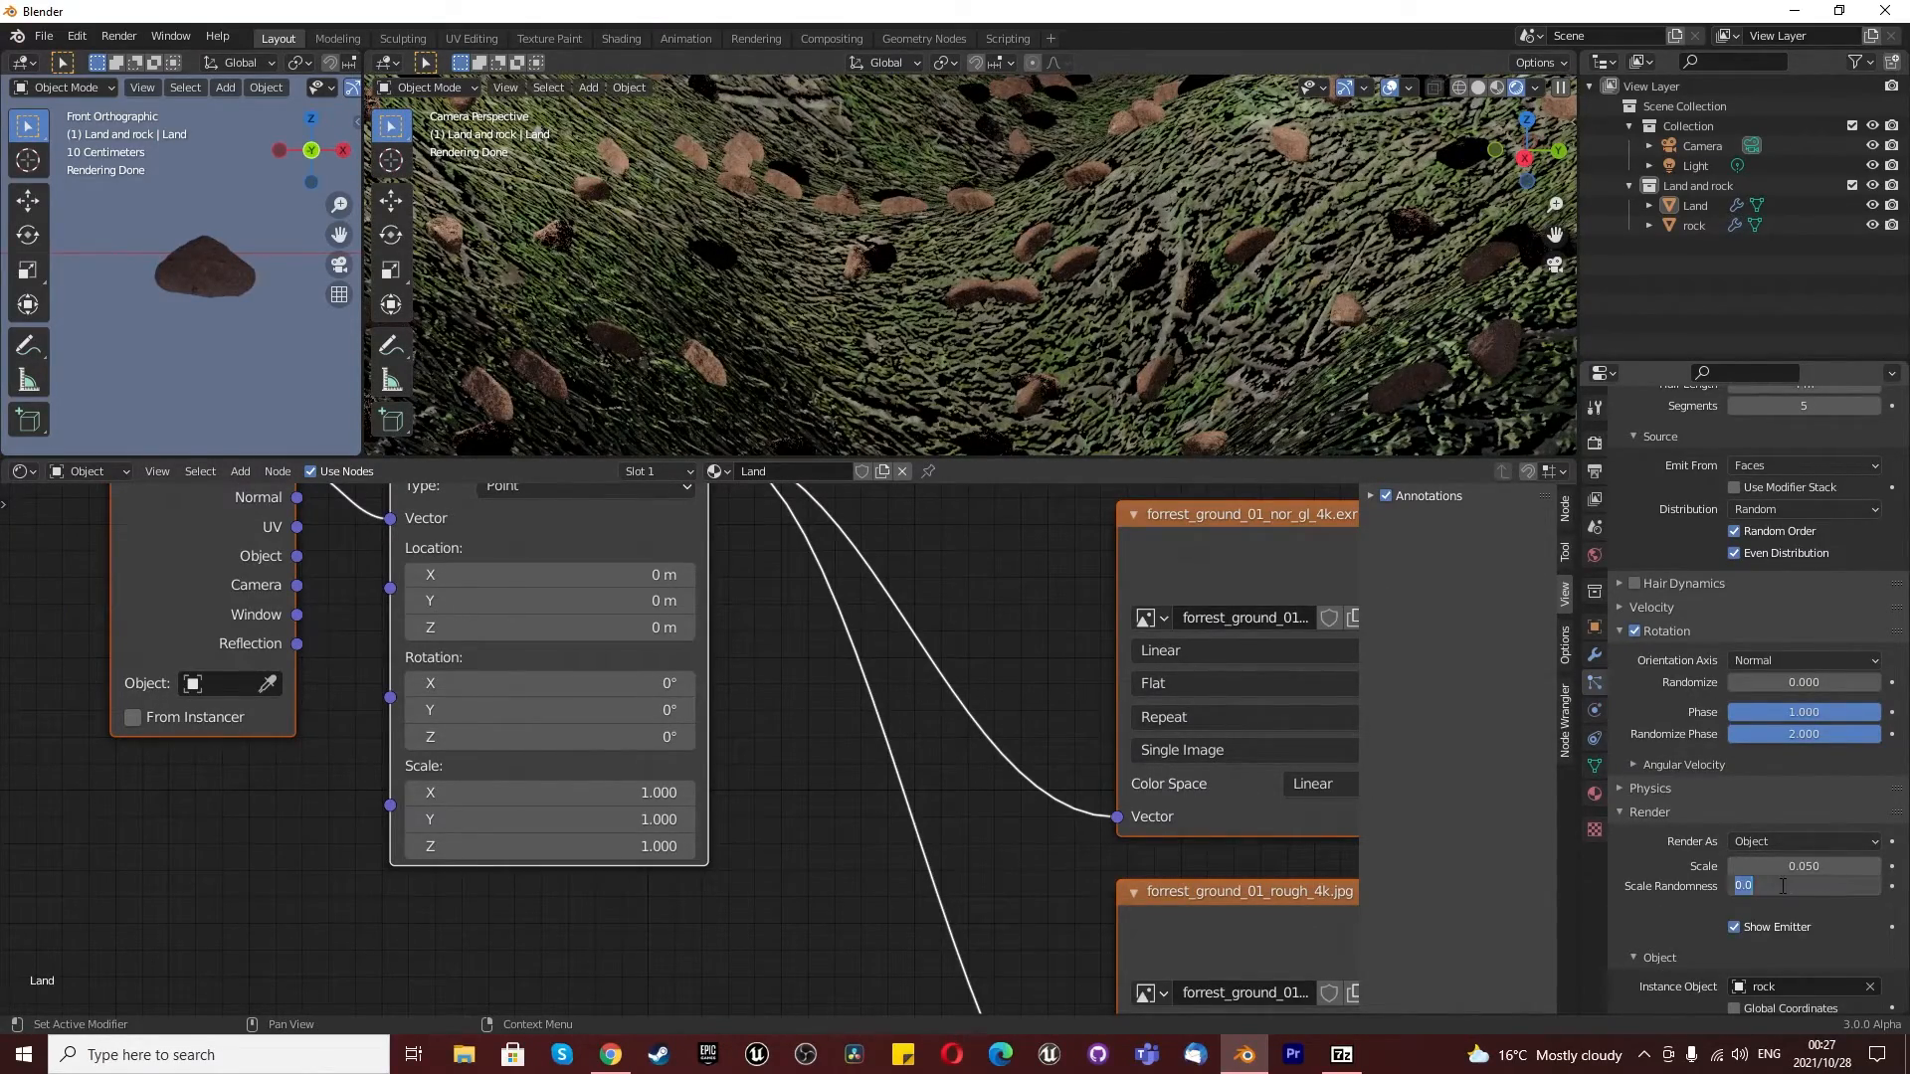
text(0.5)
key(Return)
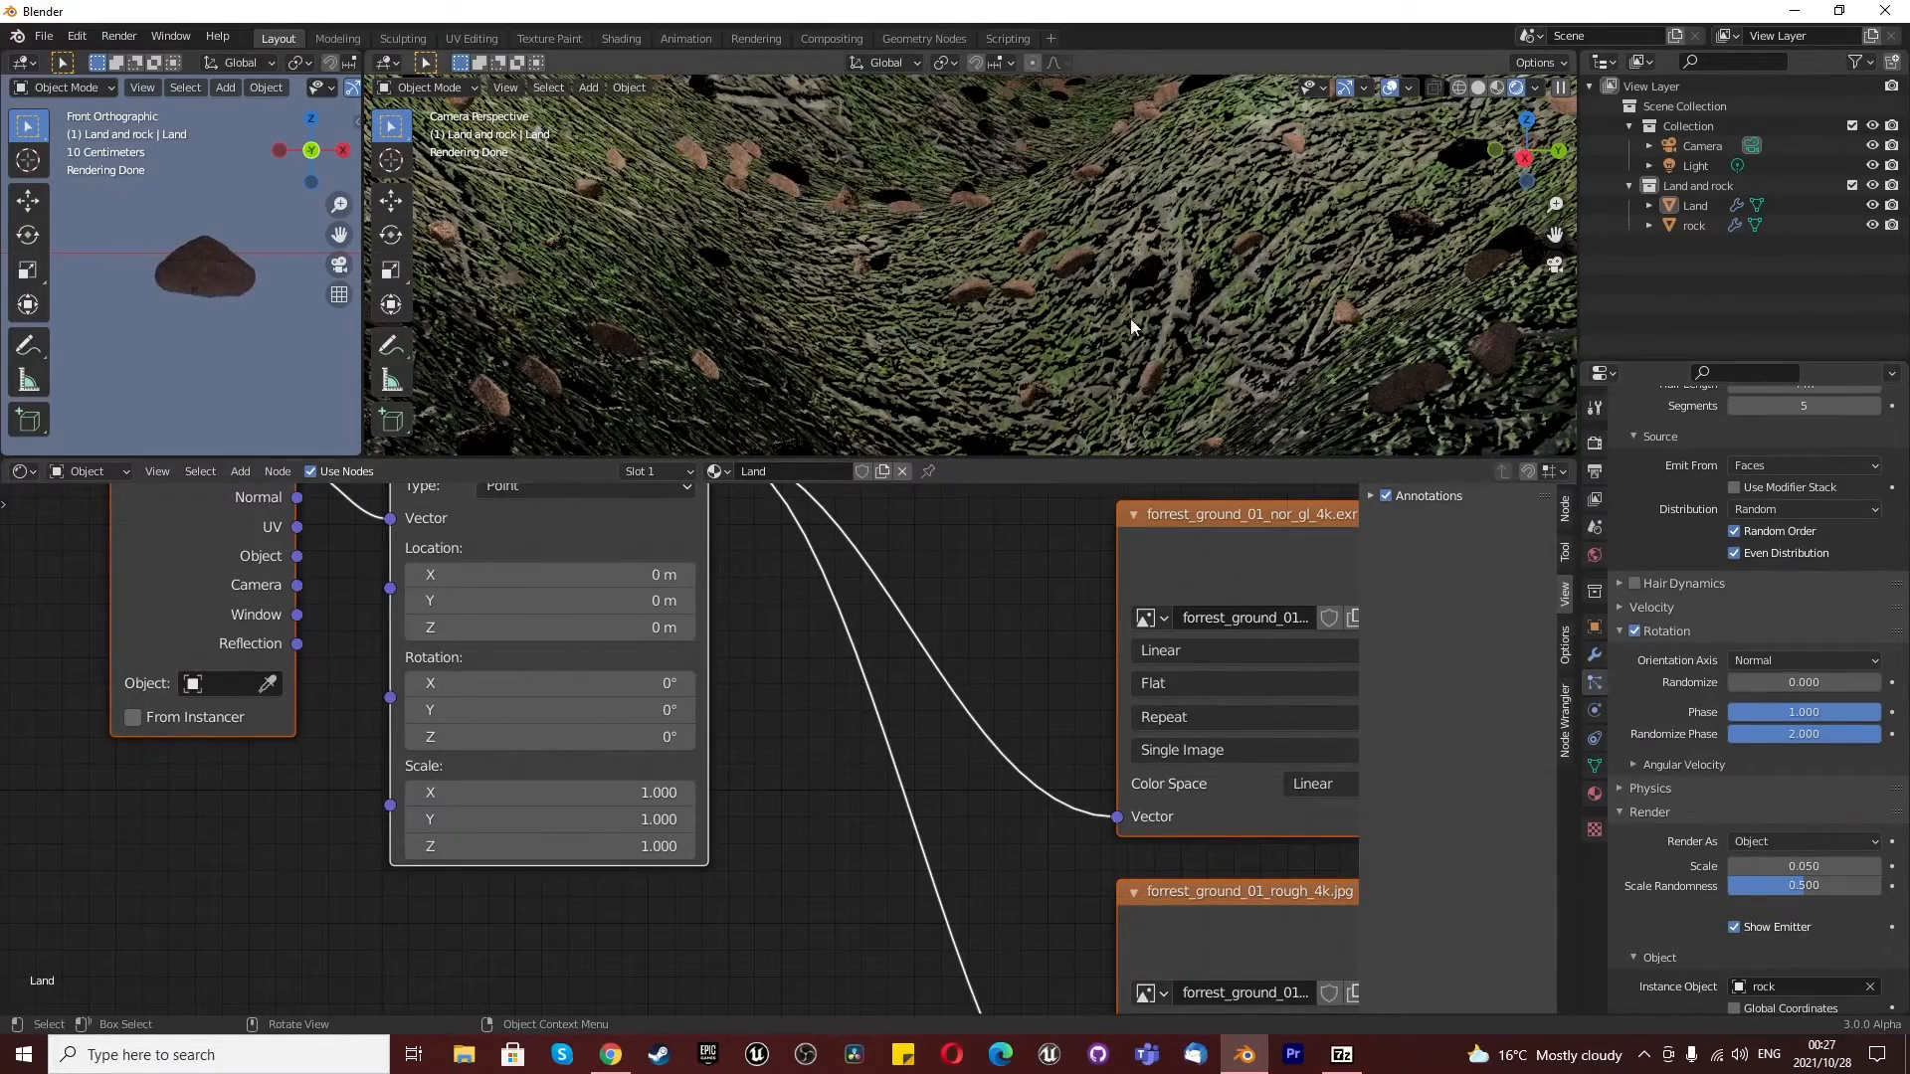
scroll(1142, 331, down, 4)
scroll(1031, 288, down, 2)
scroll(1030, 295, up, 1)
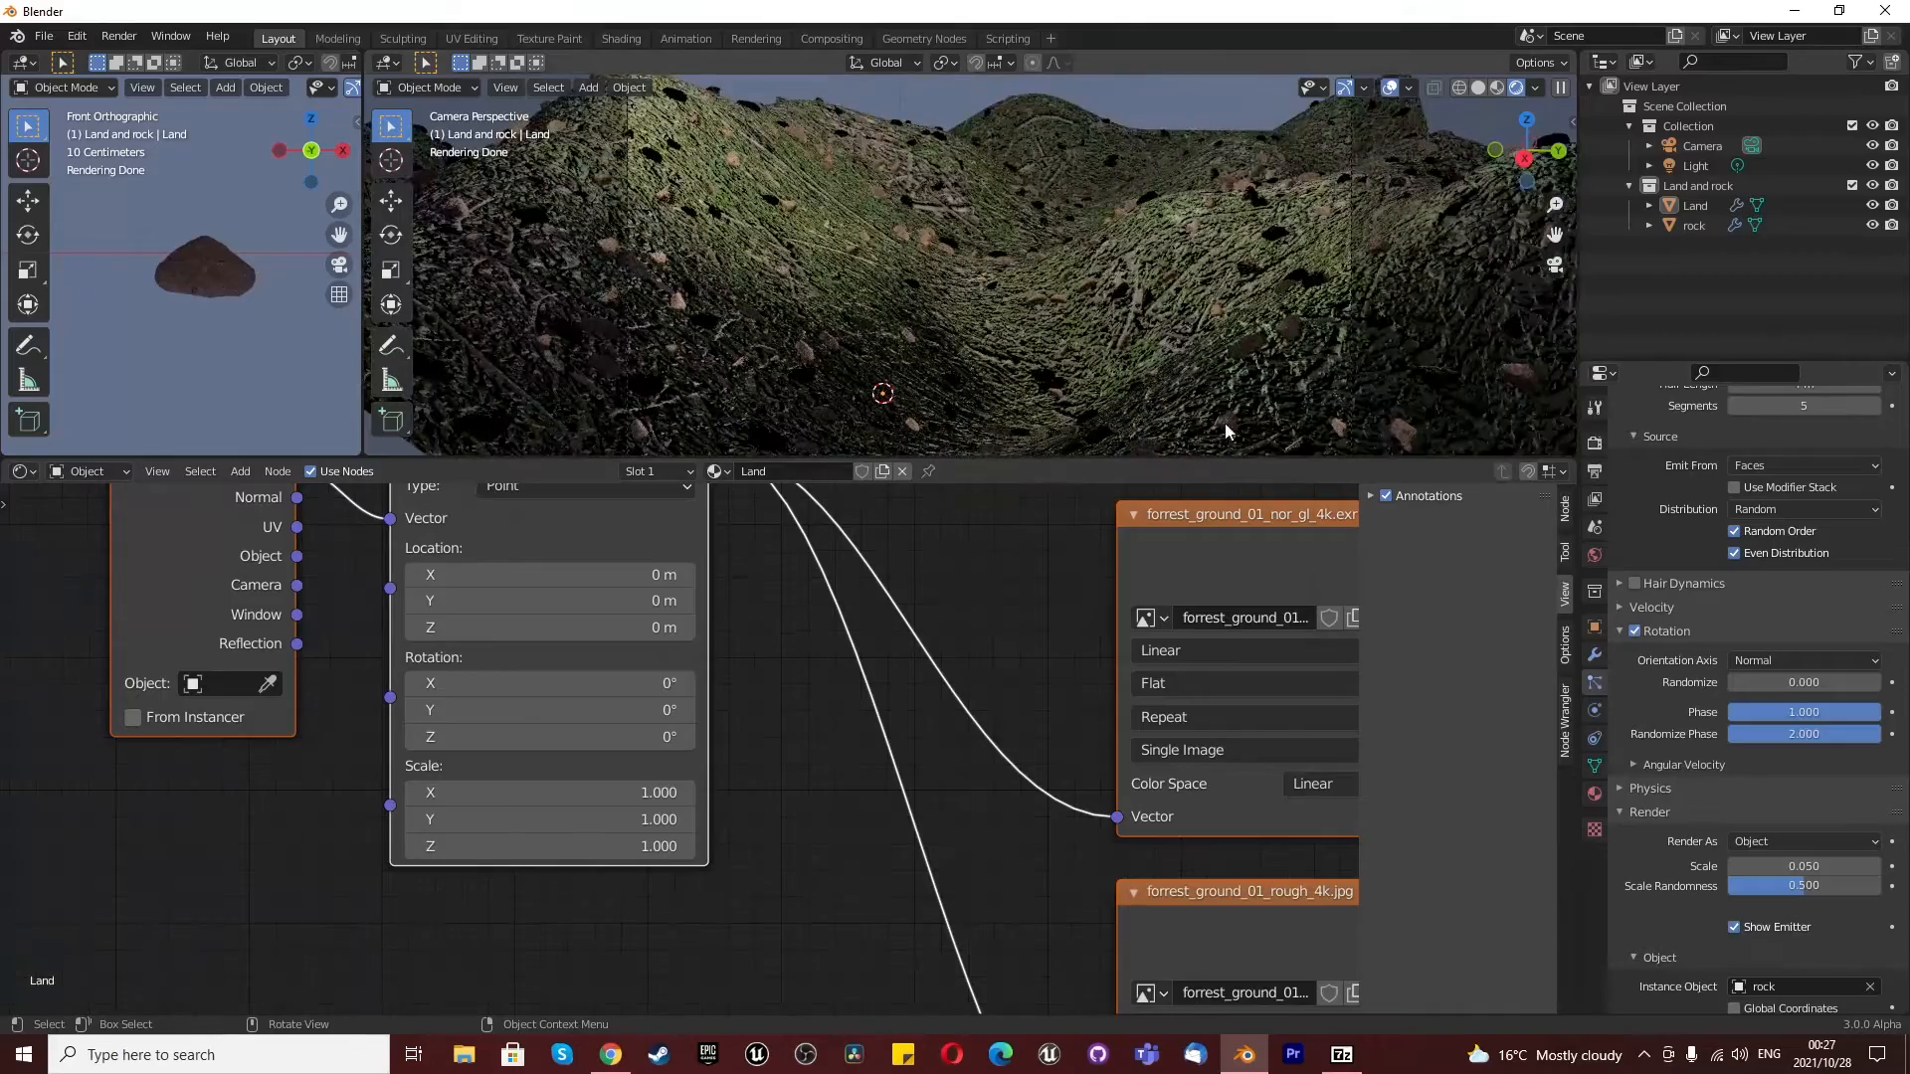
- Try a render scale of 0.04 for the rock particles
click(1780, 867)
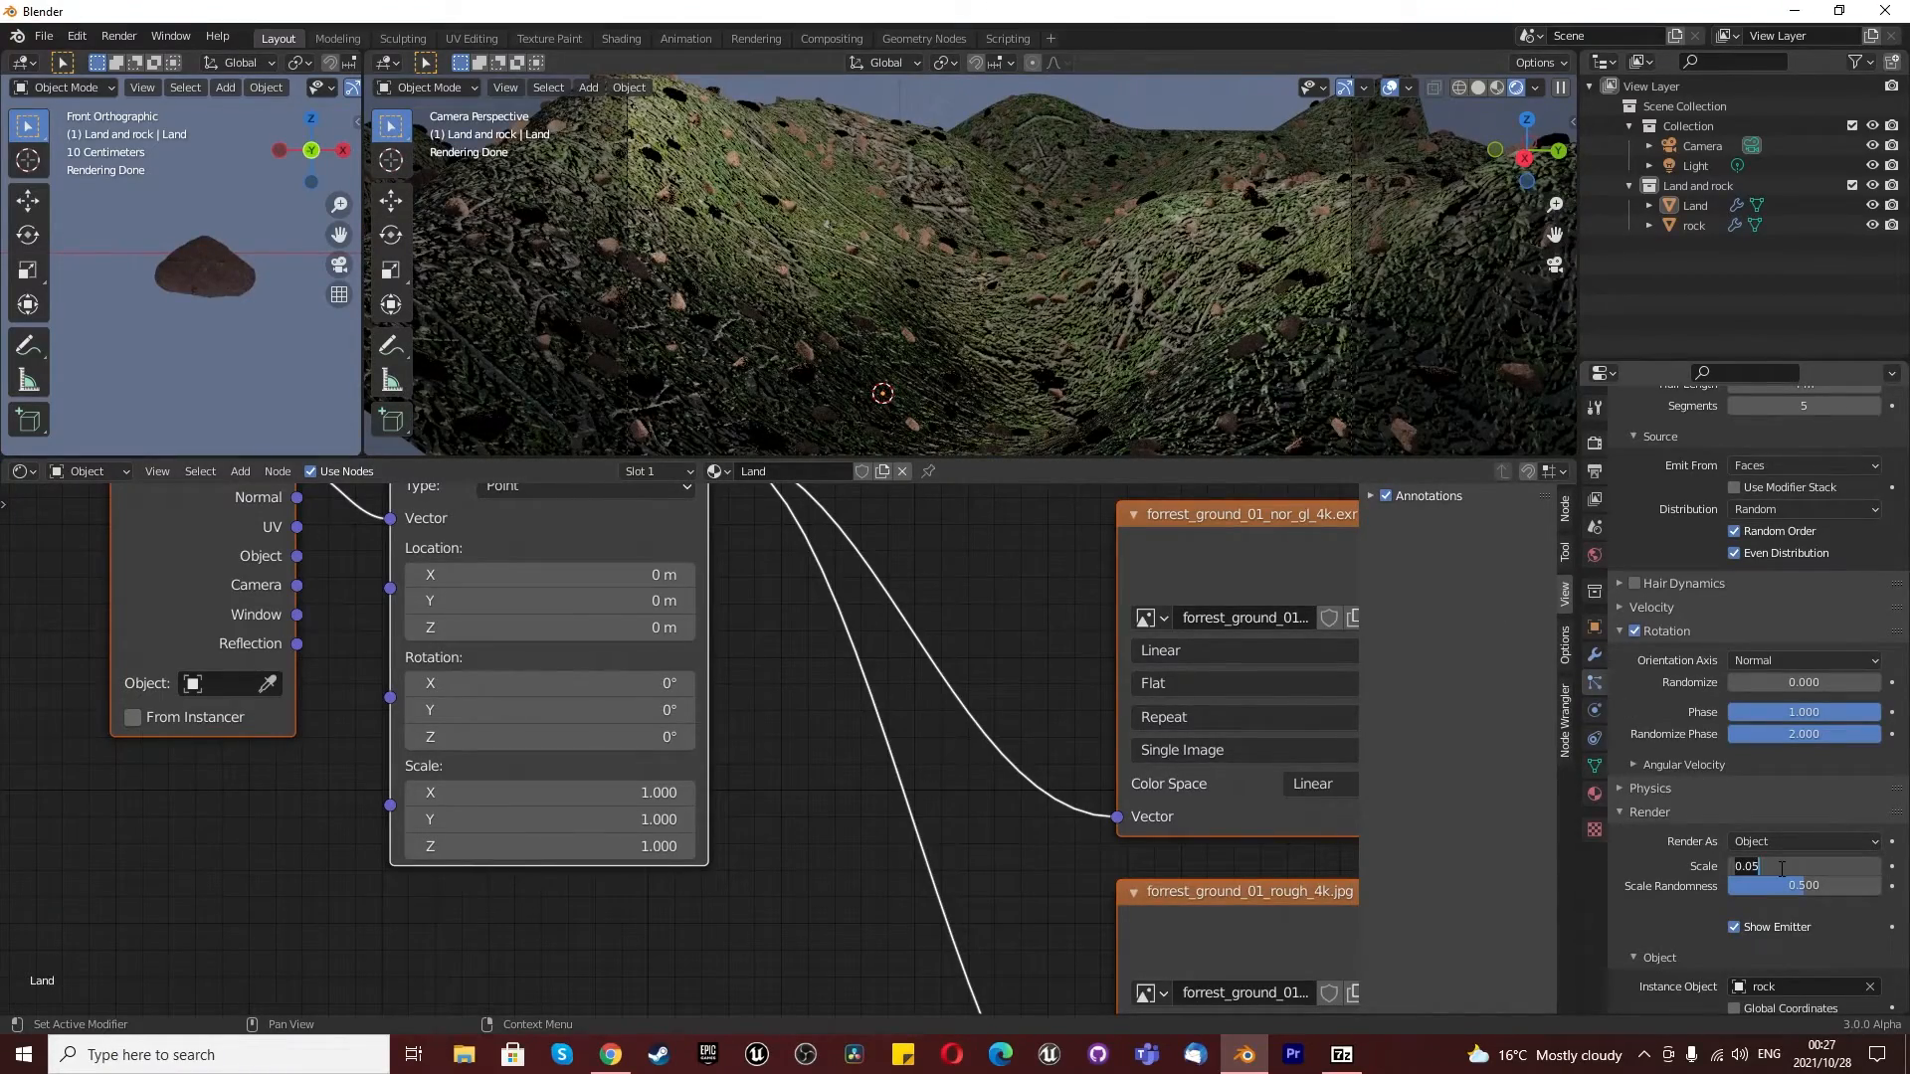
text(0.04)
key(Return)
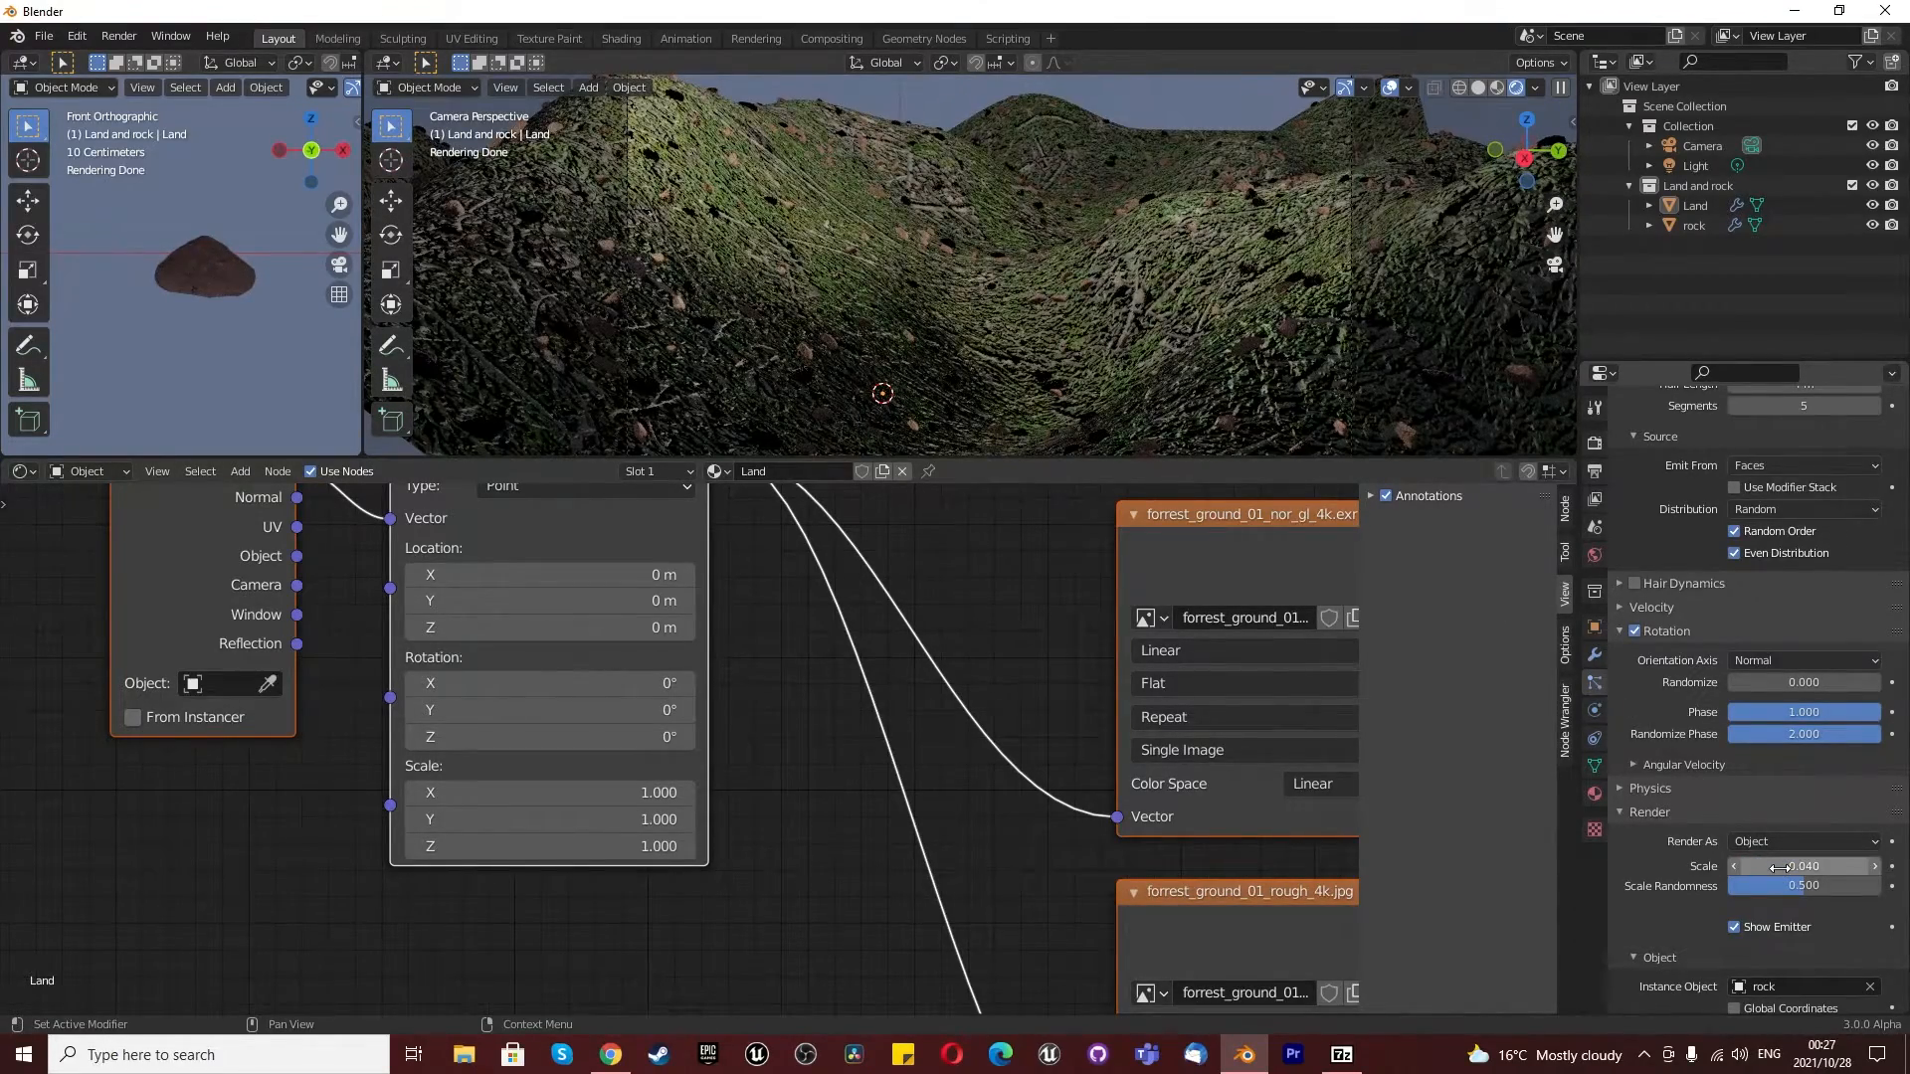
- Set the rock particles' render scale to 1
click(1780, 866)
text(1)
key(Return)
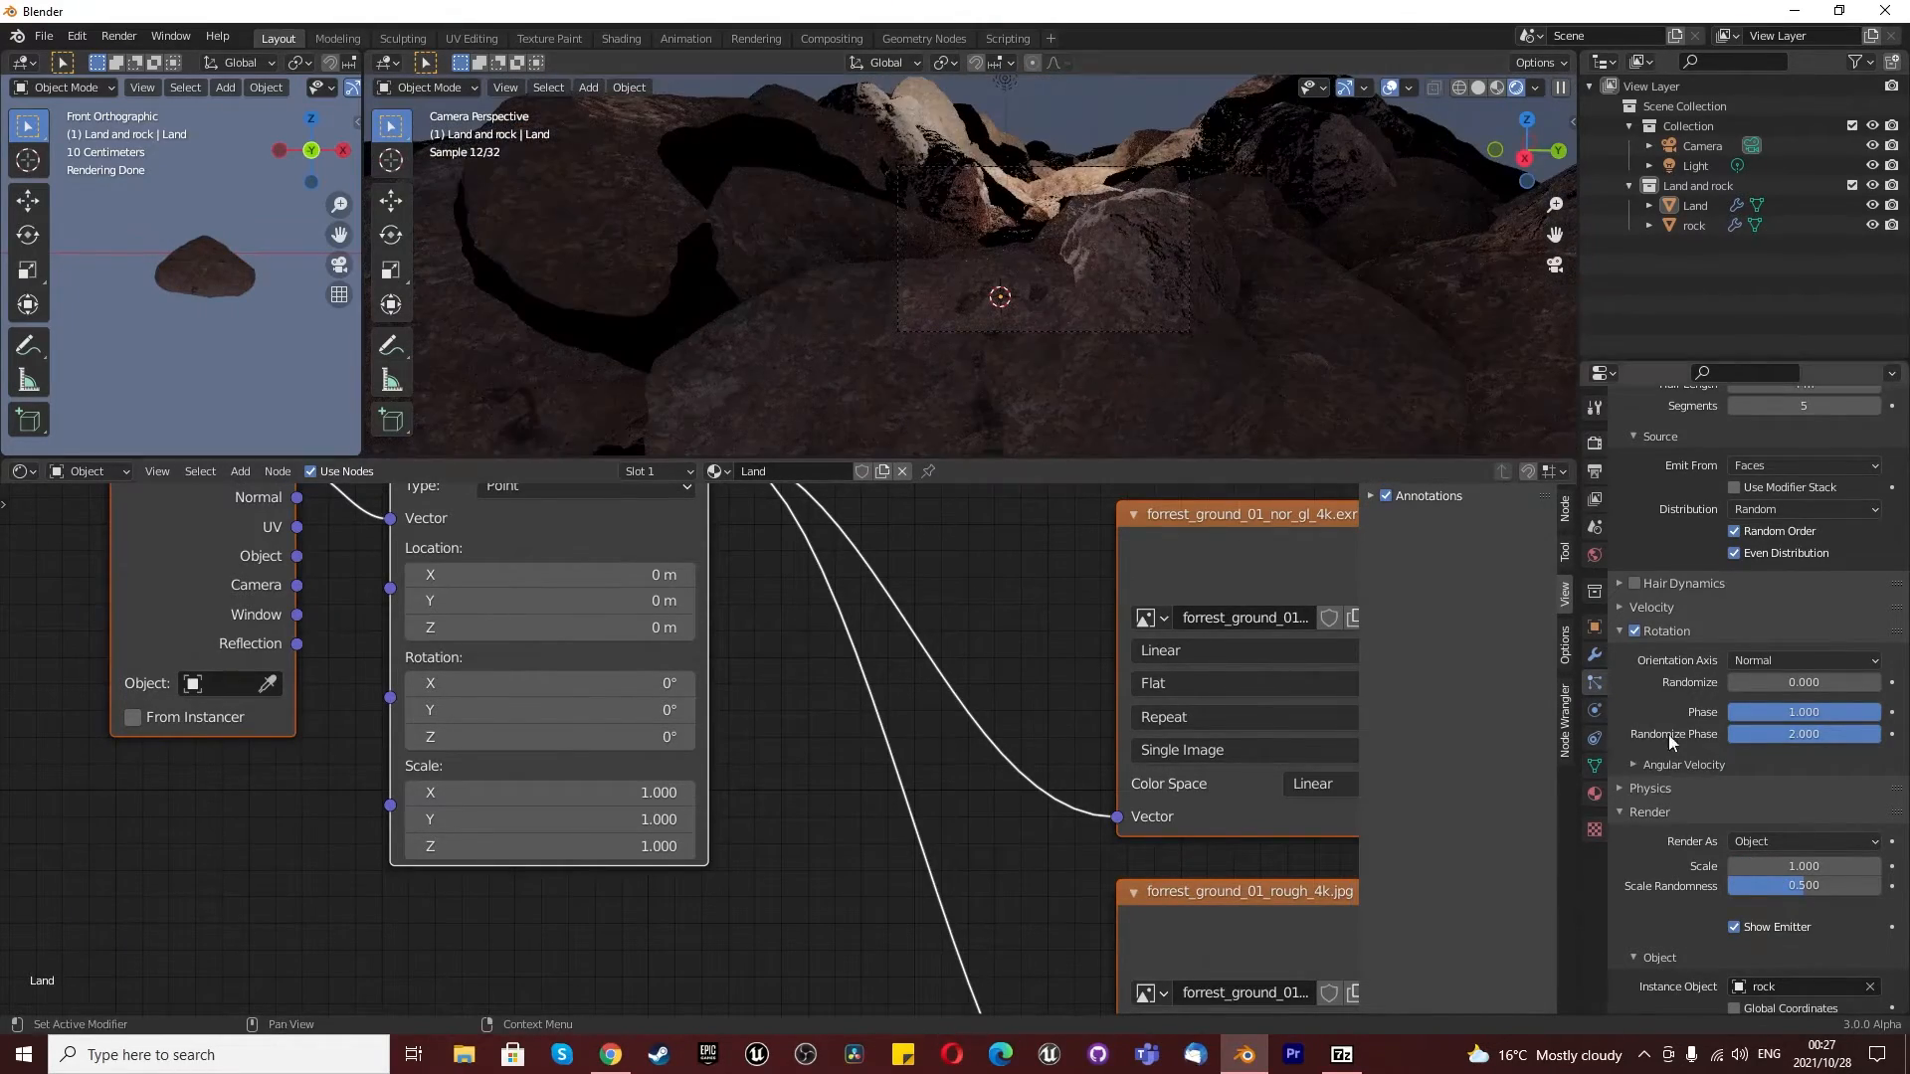
- Set the rock particles' render scale to 0.1 and scale randomness to 1, checking the rocks on the land
click(1798, 867)
text(0.1)
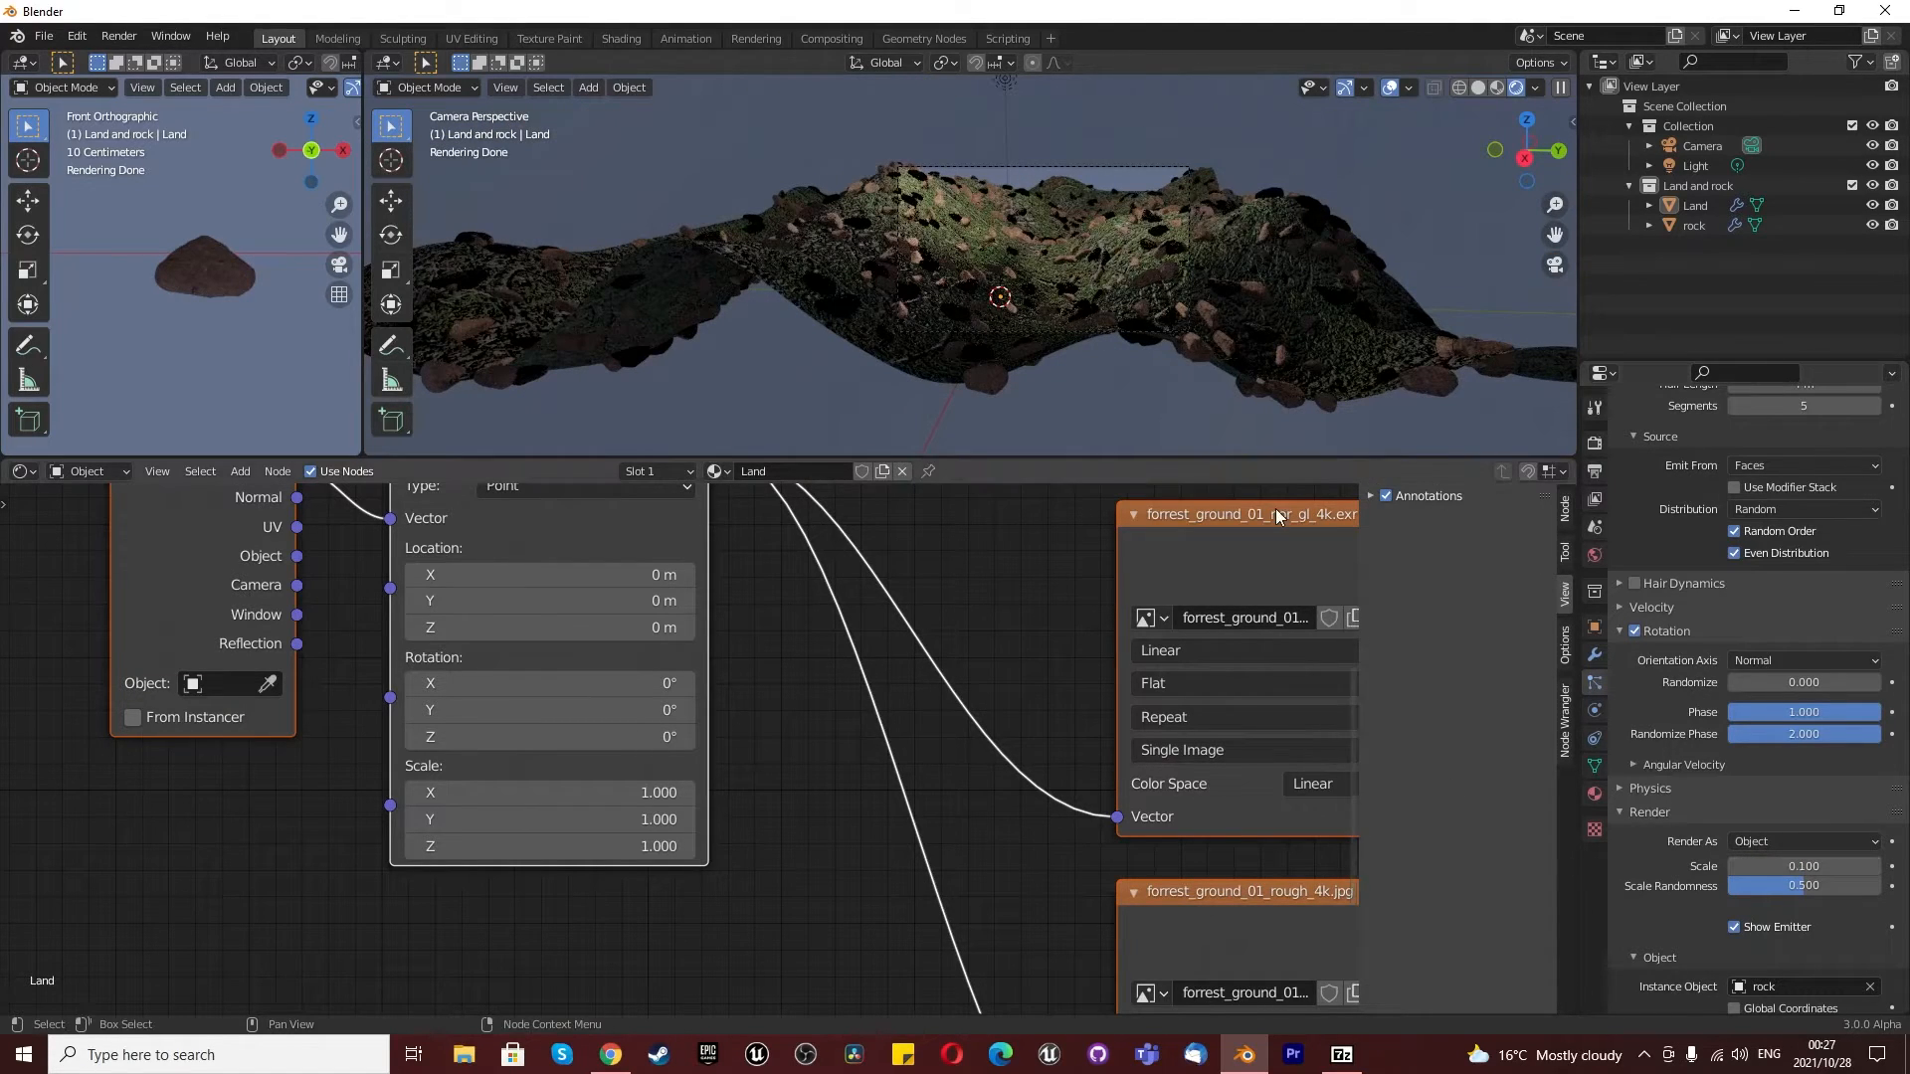
scroll(956, 243, up, 1)
drag(1803, 885, 1873, 886)
scroll(1108, 316, up, 2)
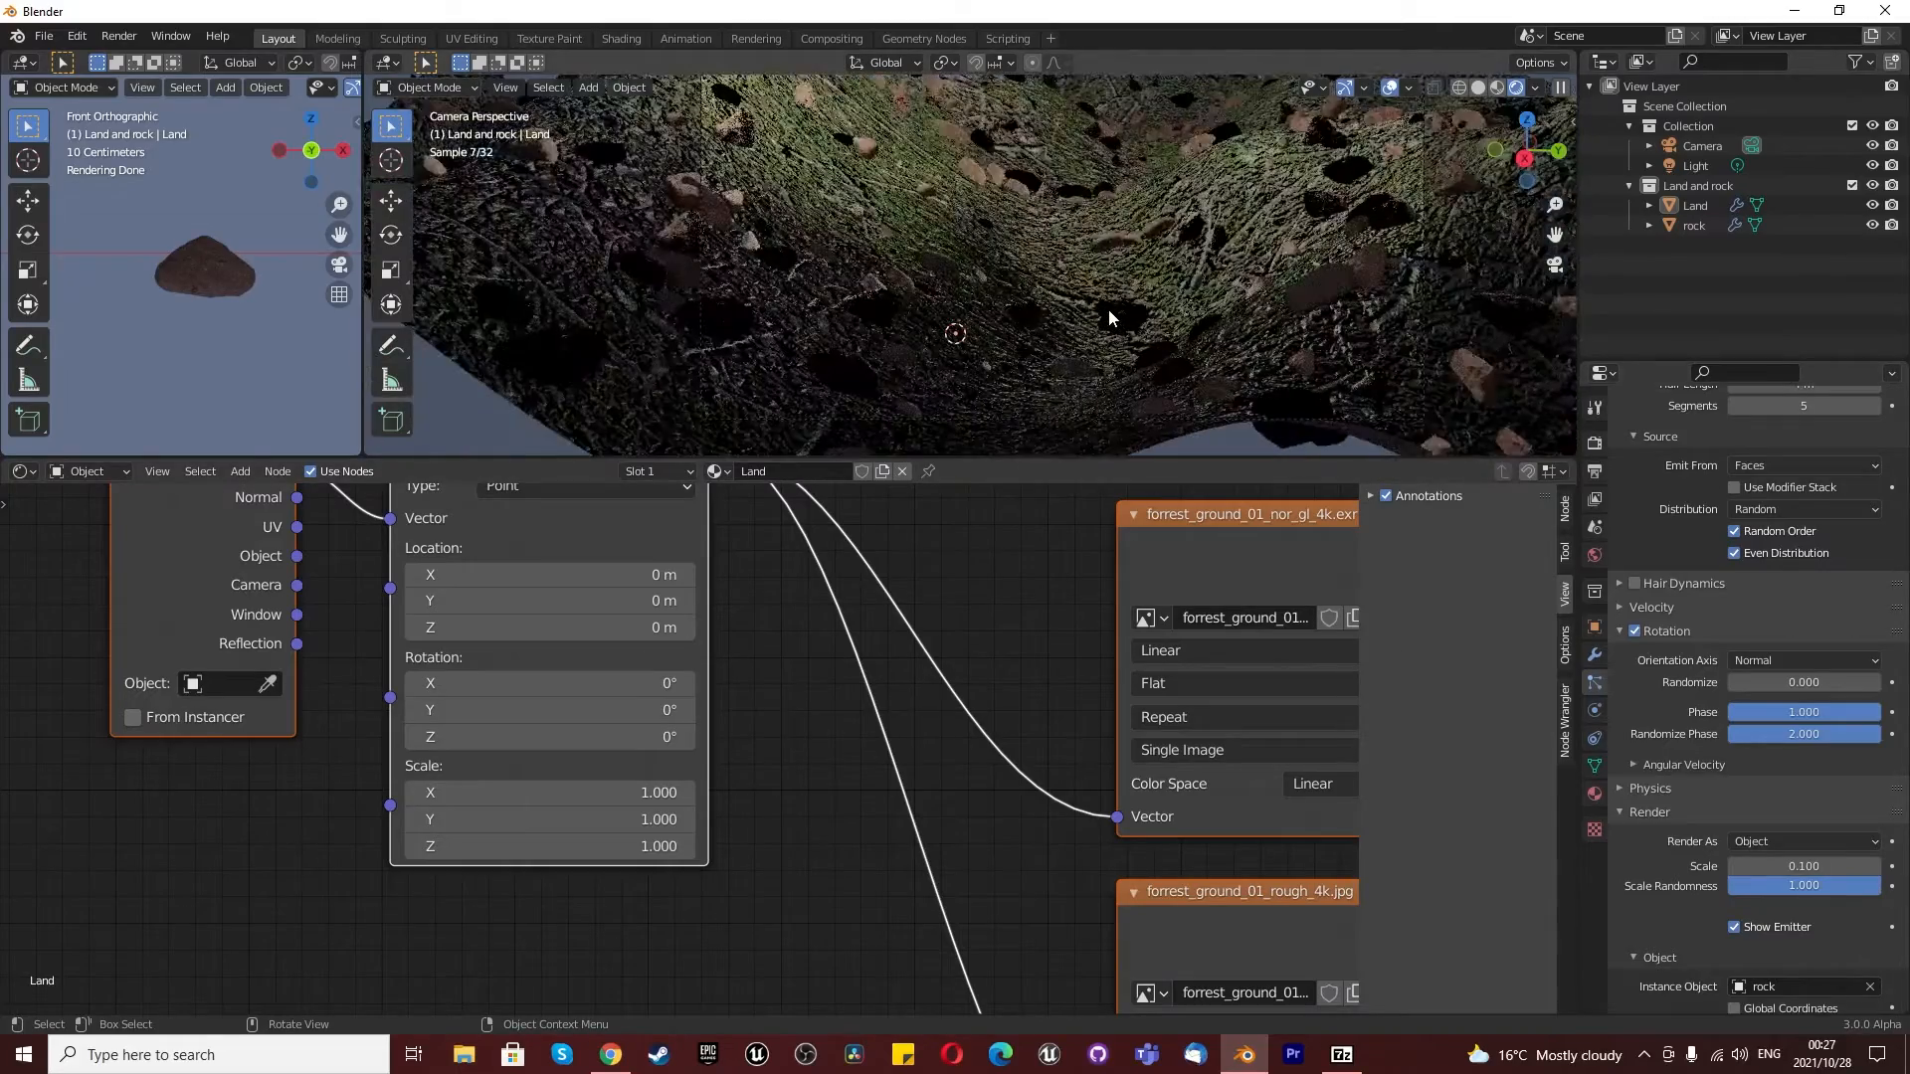
scroll(1140, 338, down, 3)
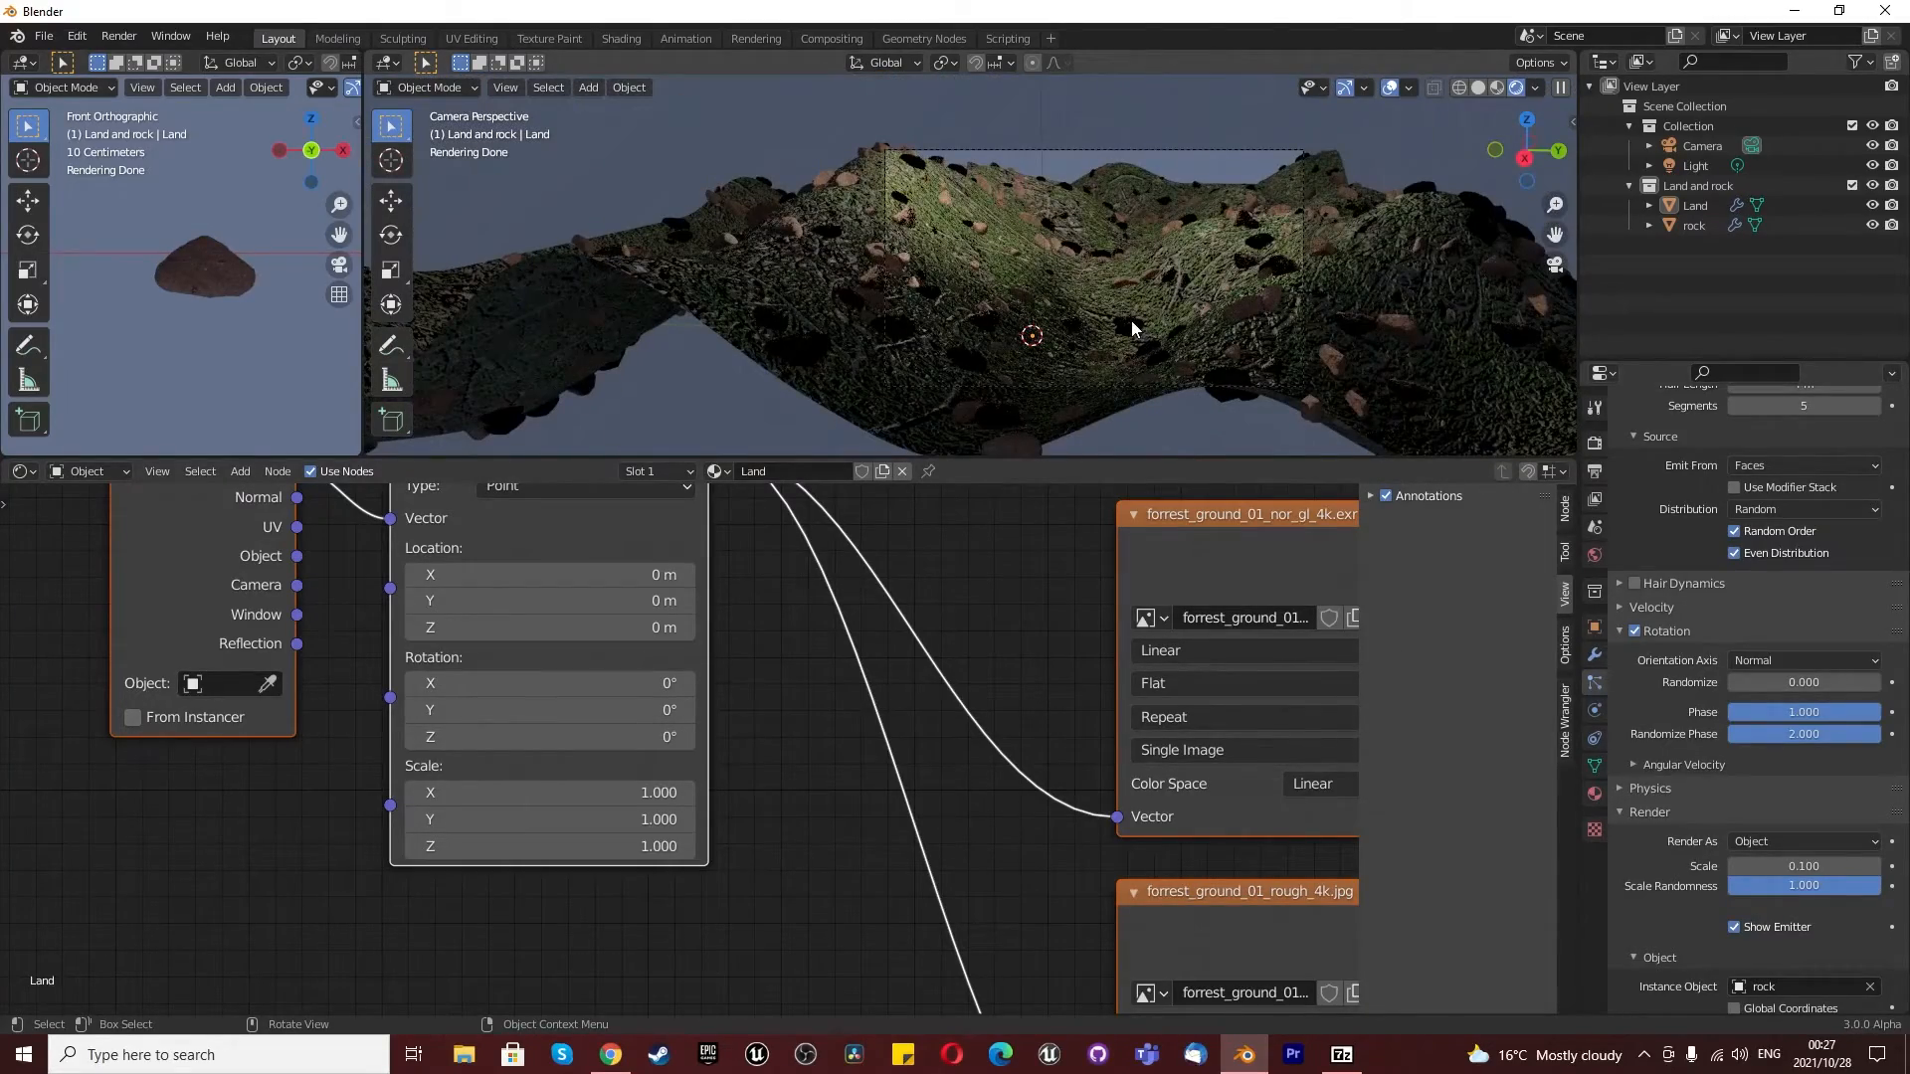
scroll(1131, 320, up, 1)
scroll(898, 726, down, 2)
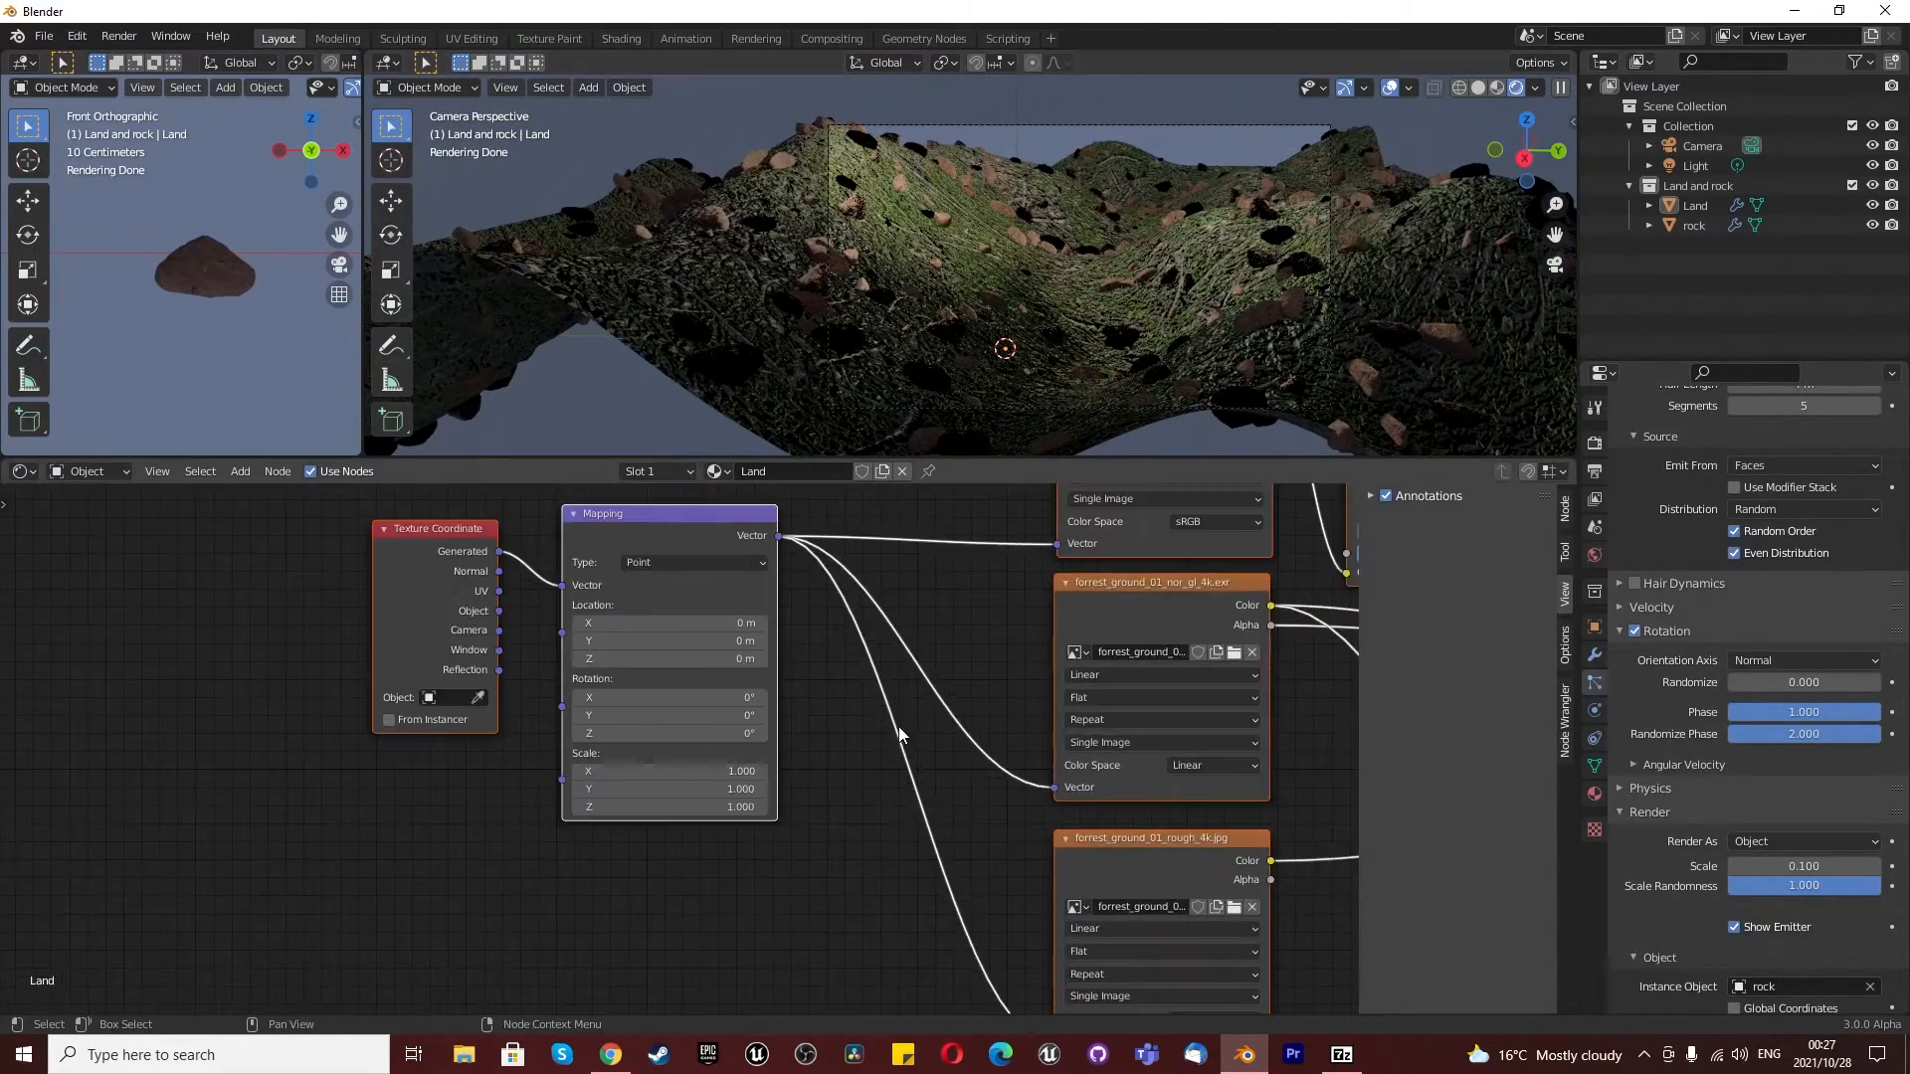
scroll(898, 726, down, 3)
scroll(992, 667, up, 2)
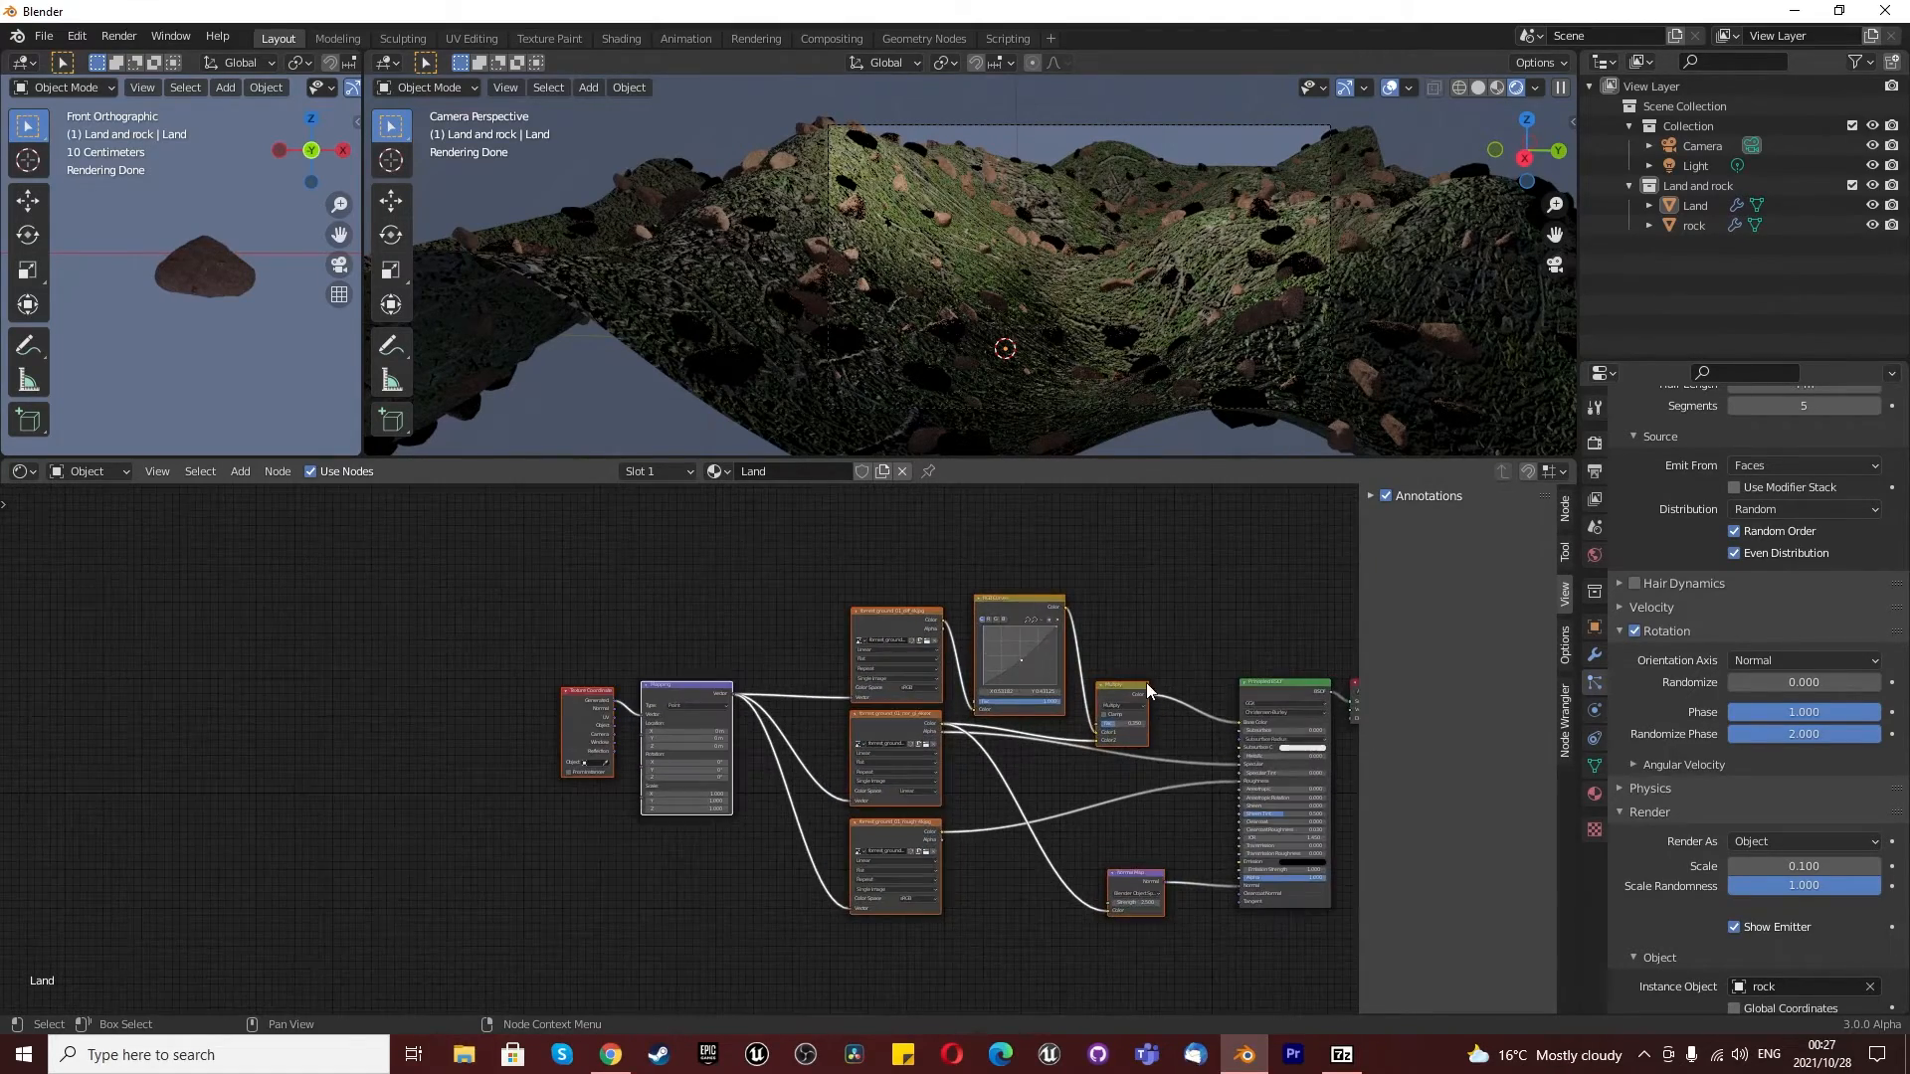
scroll(1144, 682, up, 3)
drag(1070, 660, 1006, 627)
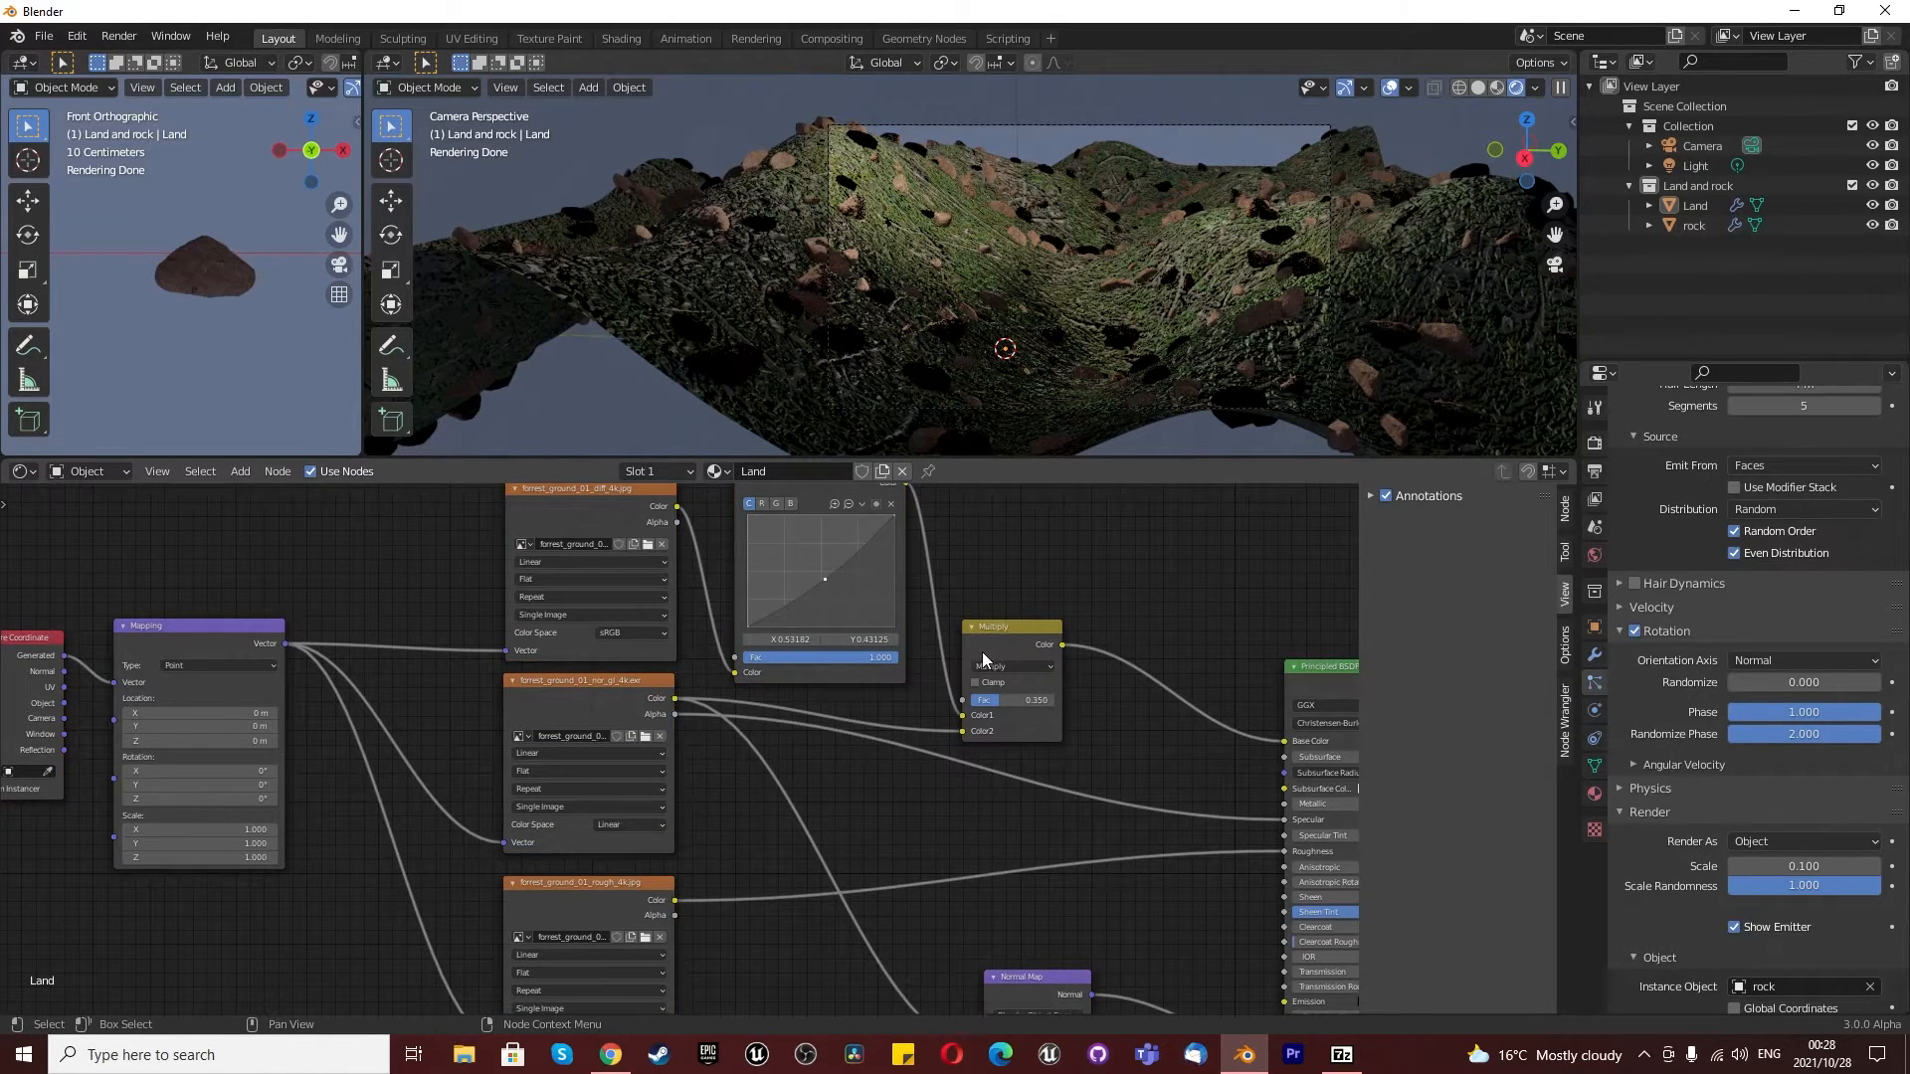
scroll(982, 647, down, 3)
scroll(992, 628, up, 1)
drag(990, 640, 1054, 666)
scroll(1079, 623, up, 1)
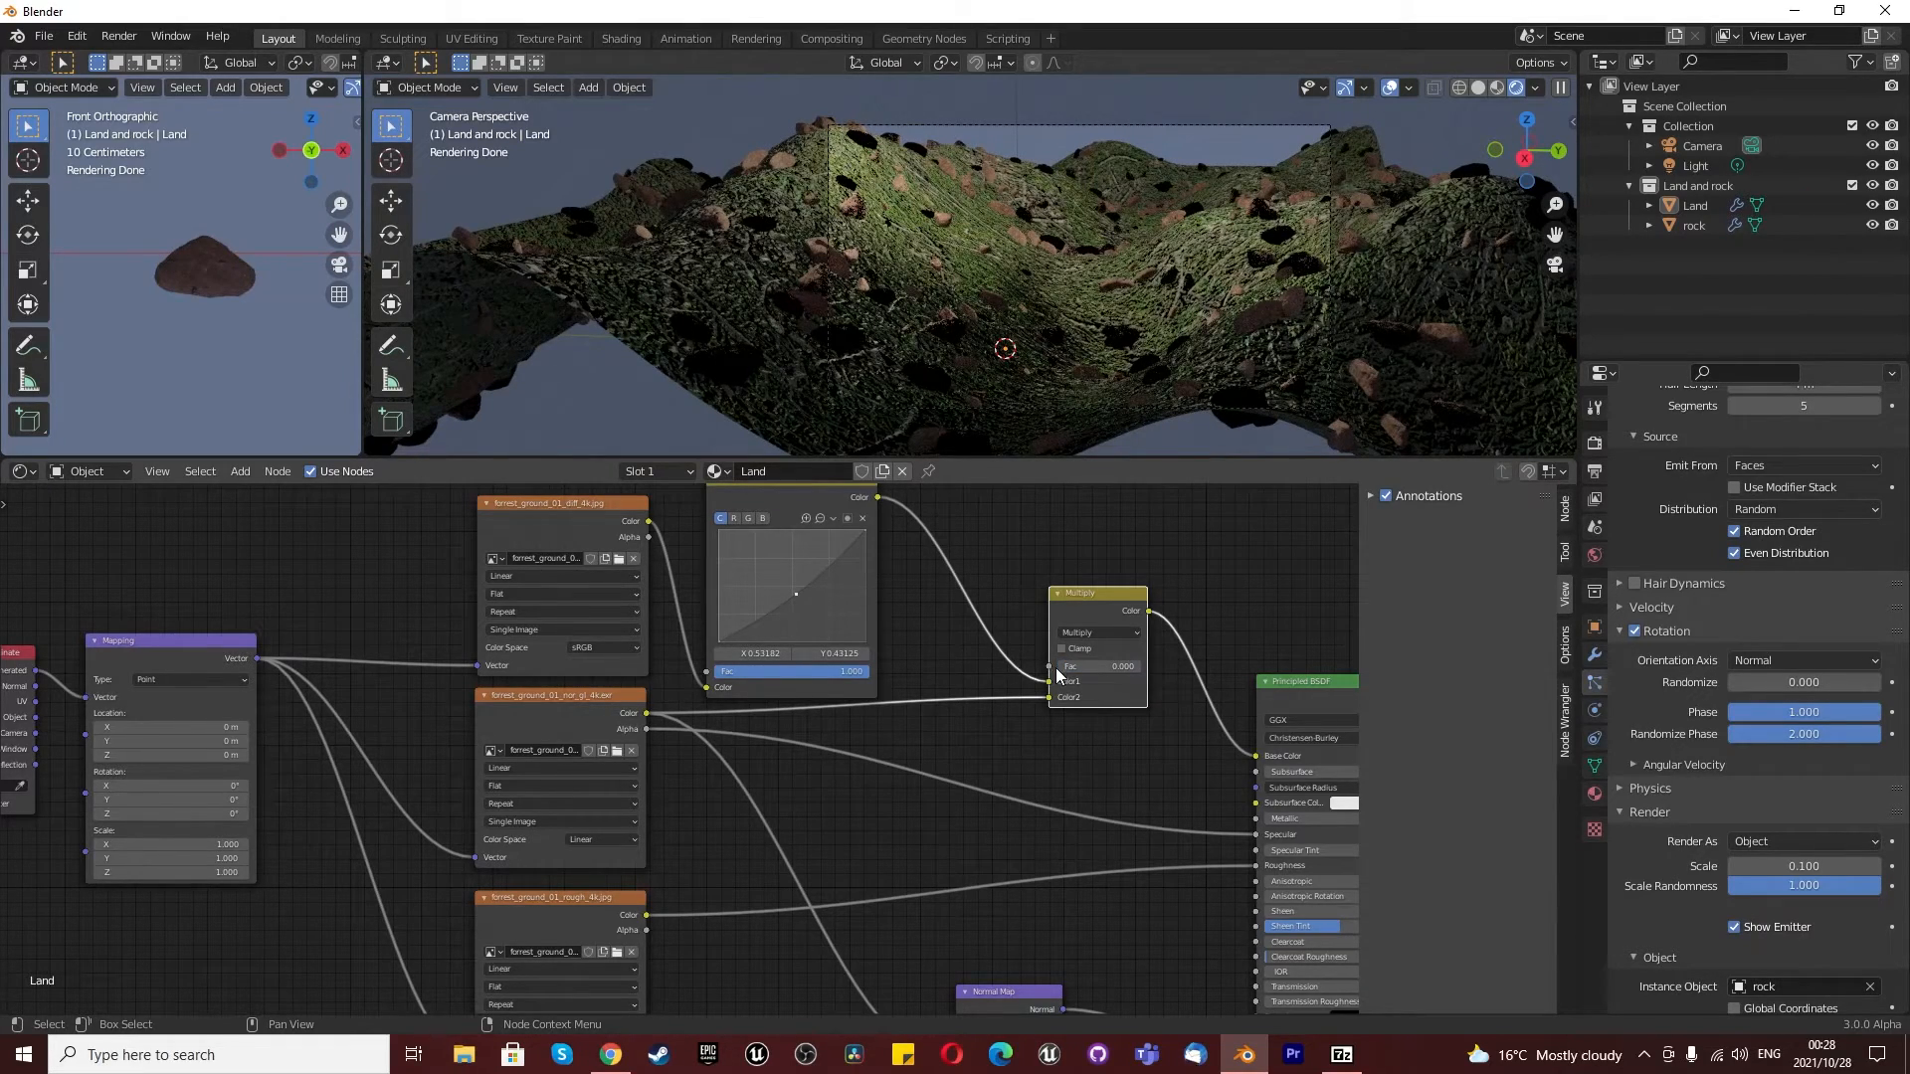
scroll(1072, 659, down, 2)
scroll(1078, 664, down, 2)
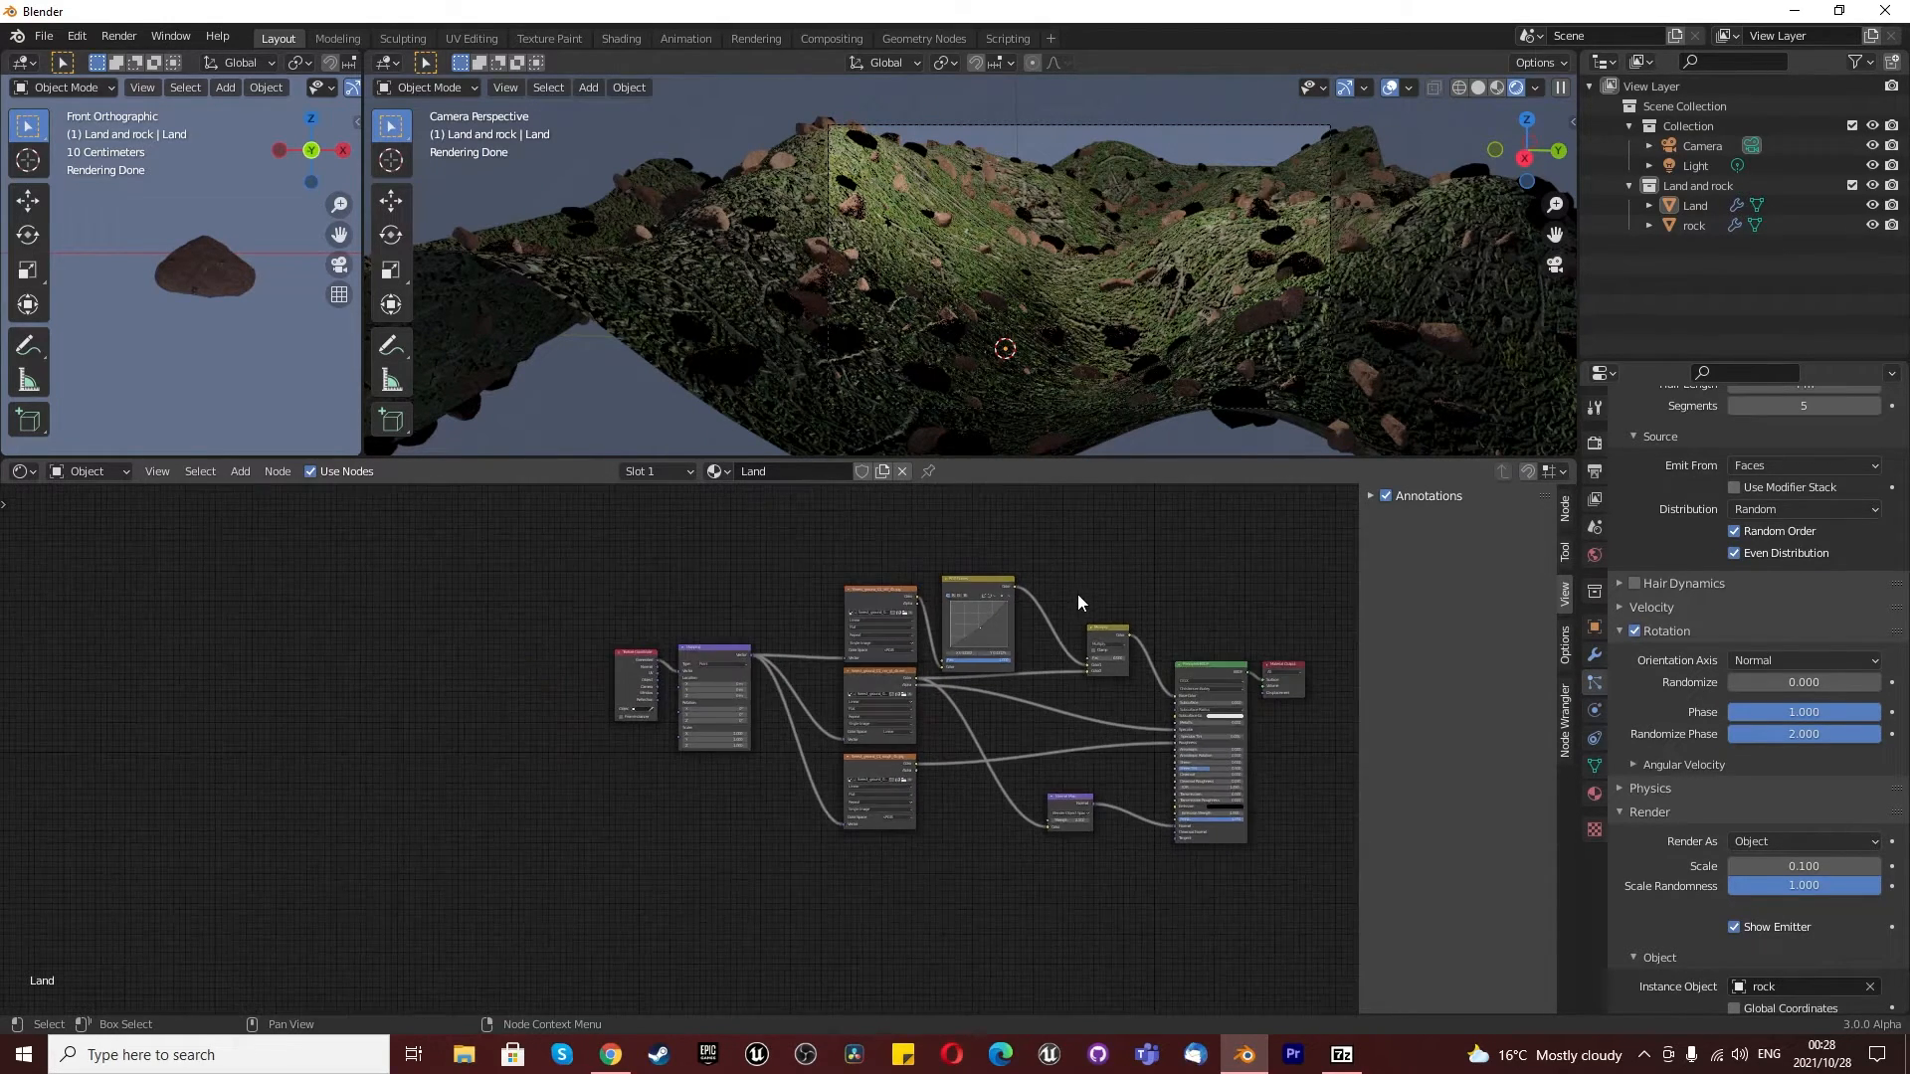
scroll(1114, 589, up, 1)
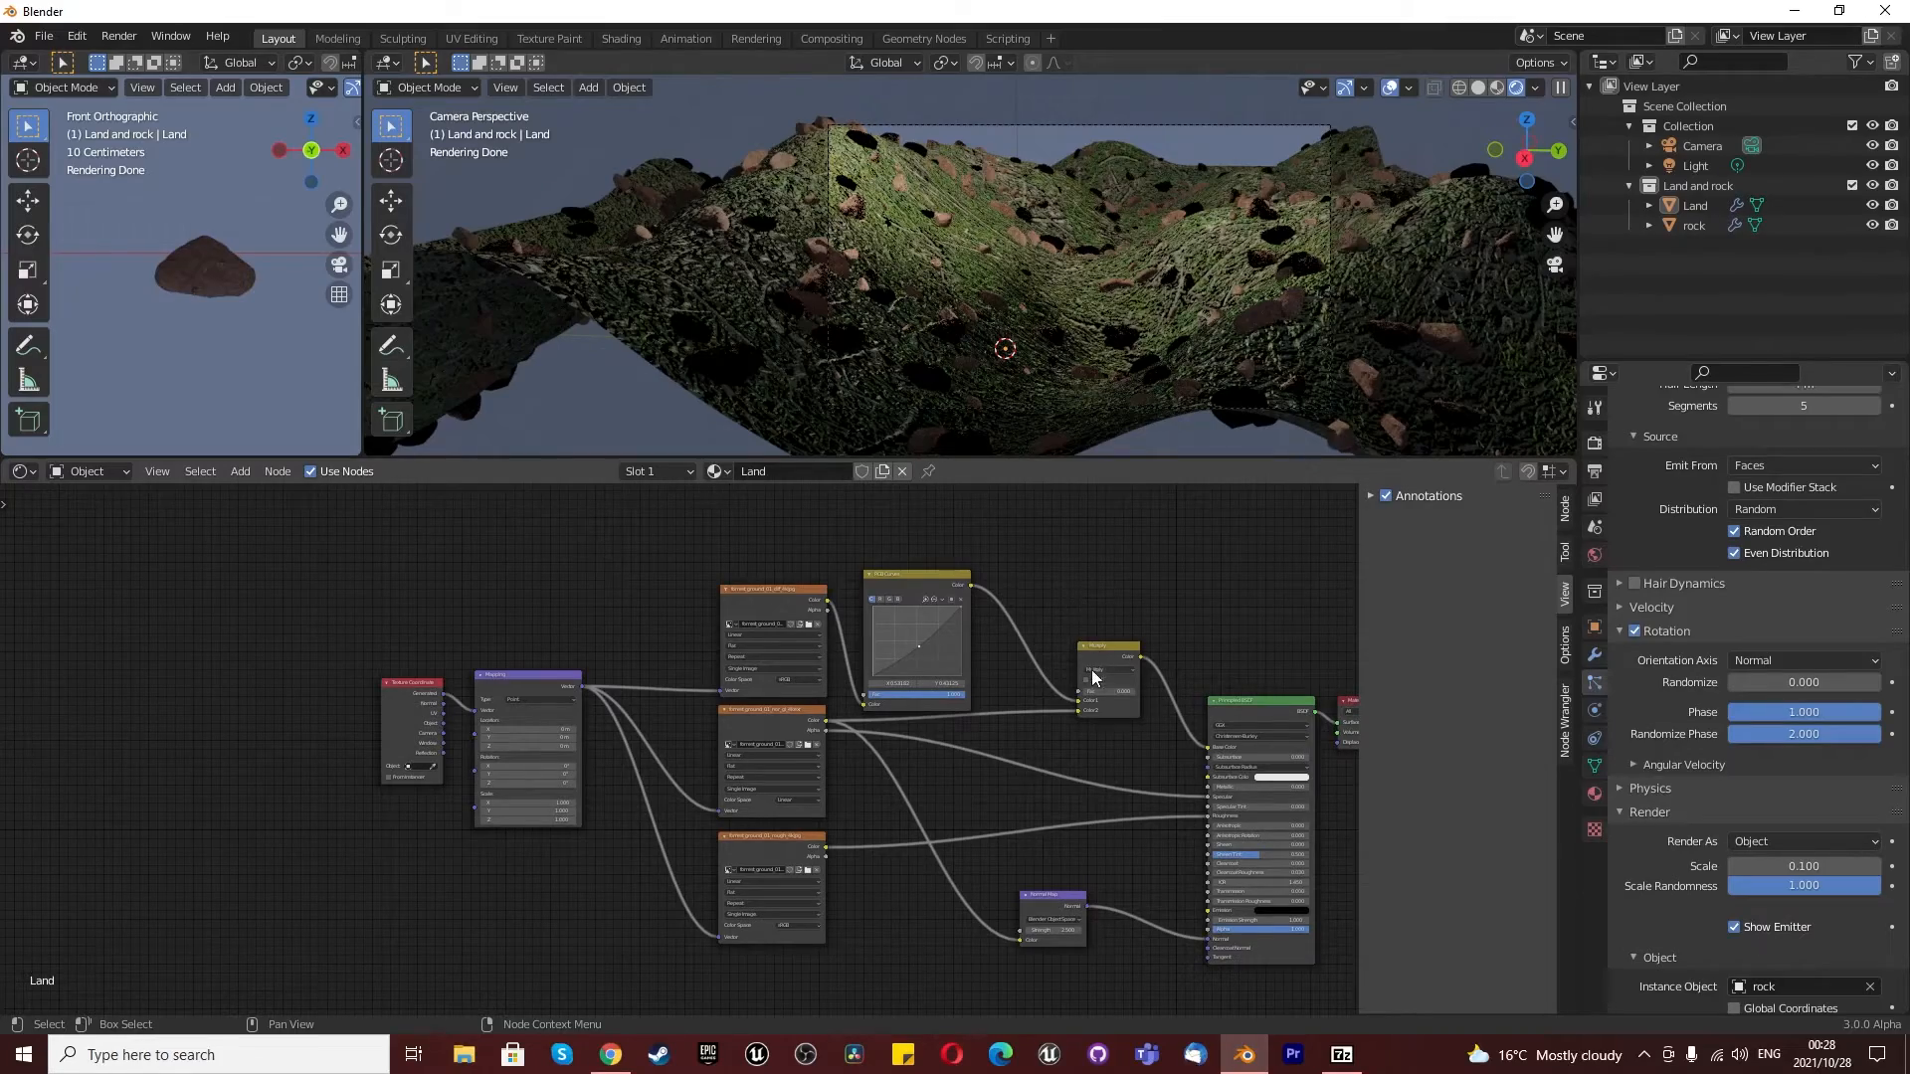
key(ctrl+z)
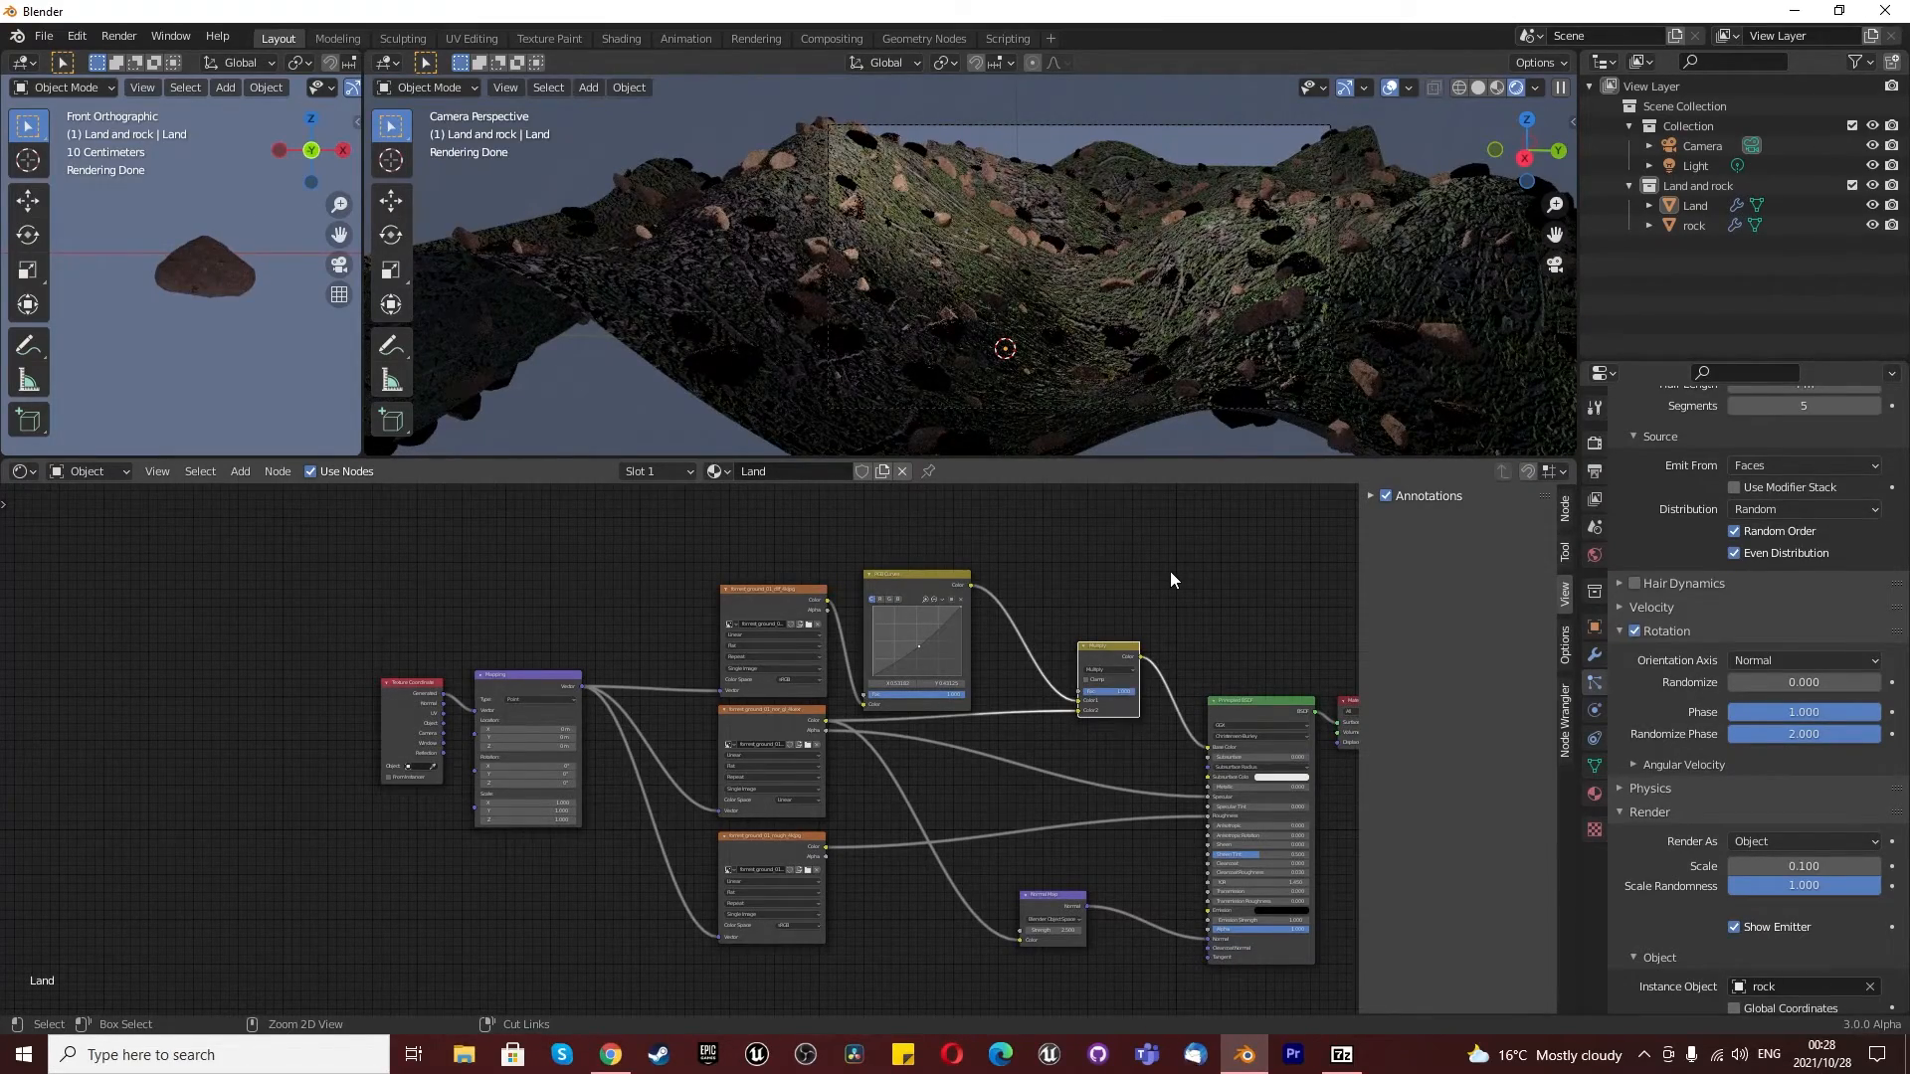
key(ctrl+z)
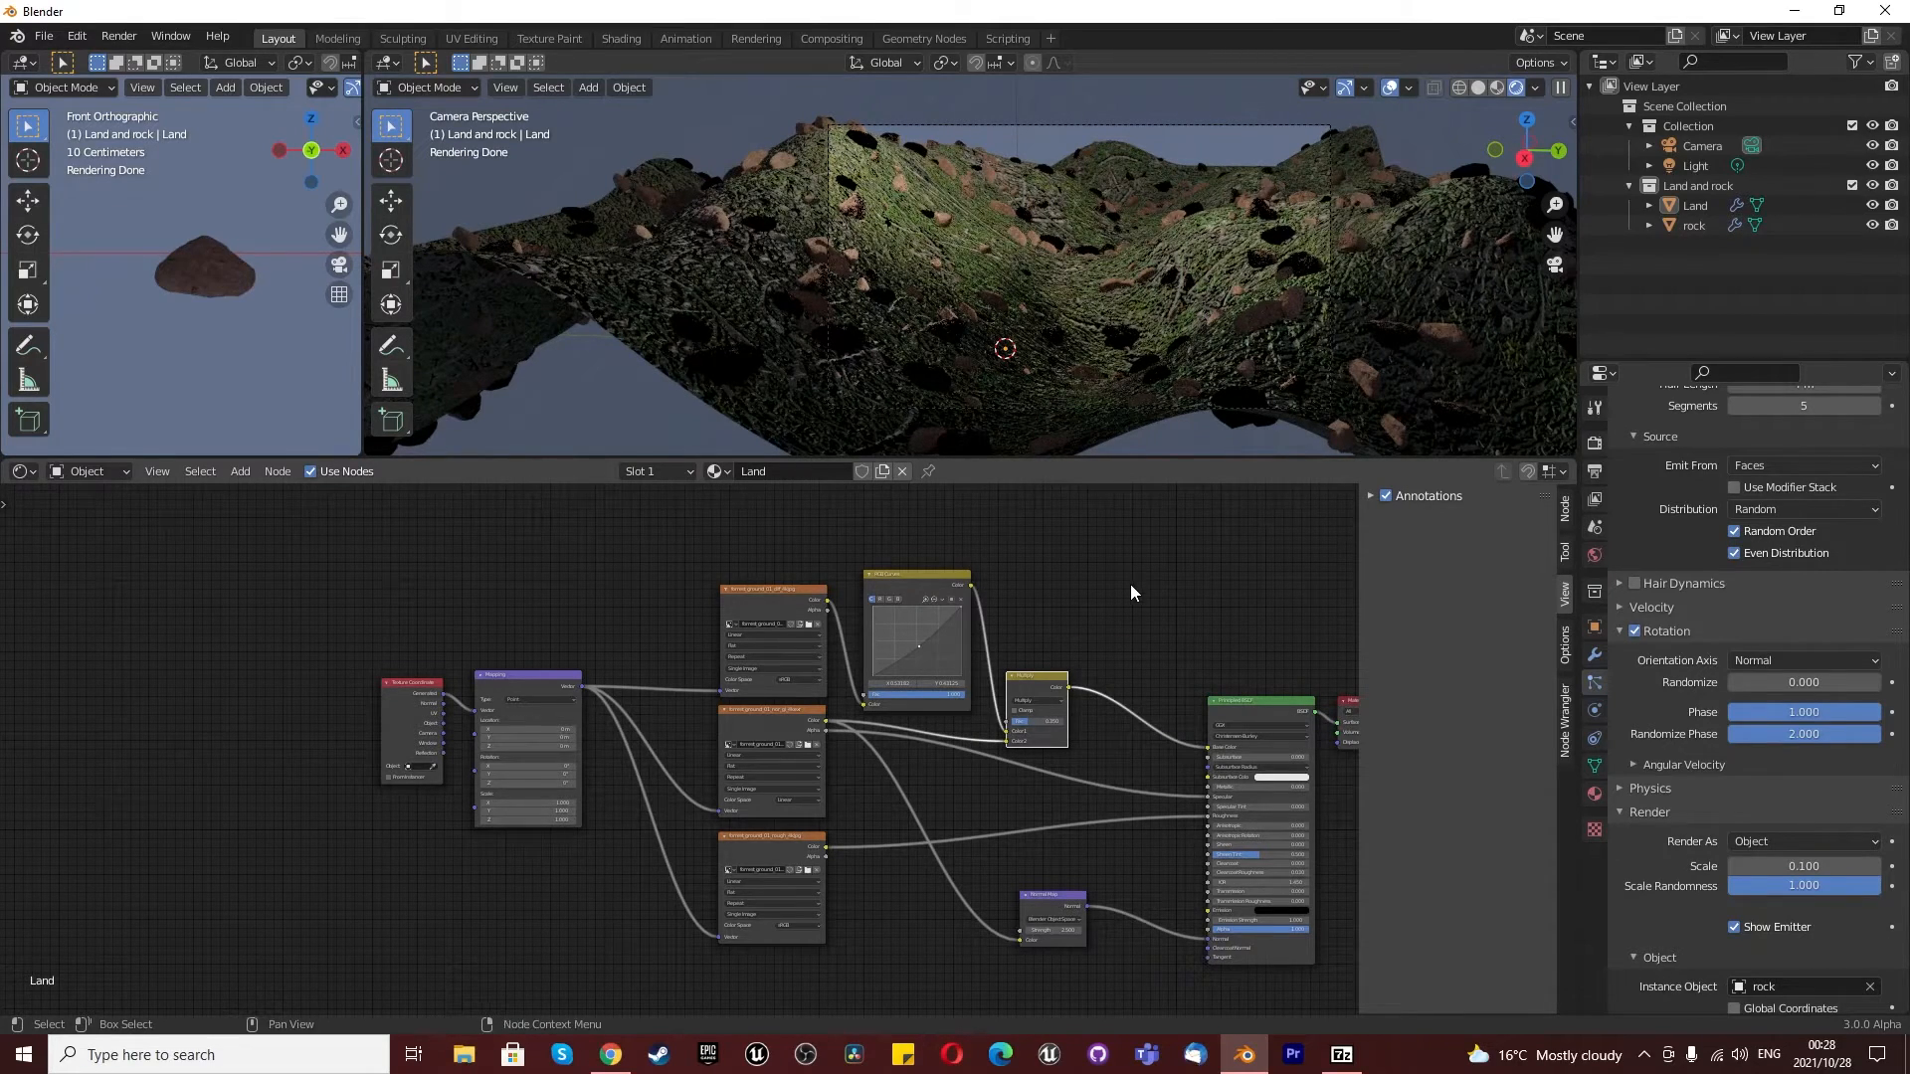
- In the rock's material, move the Multiply node up away from the RGB Curves node and set its factor to 0
click(1693, 224)
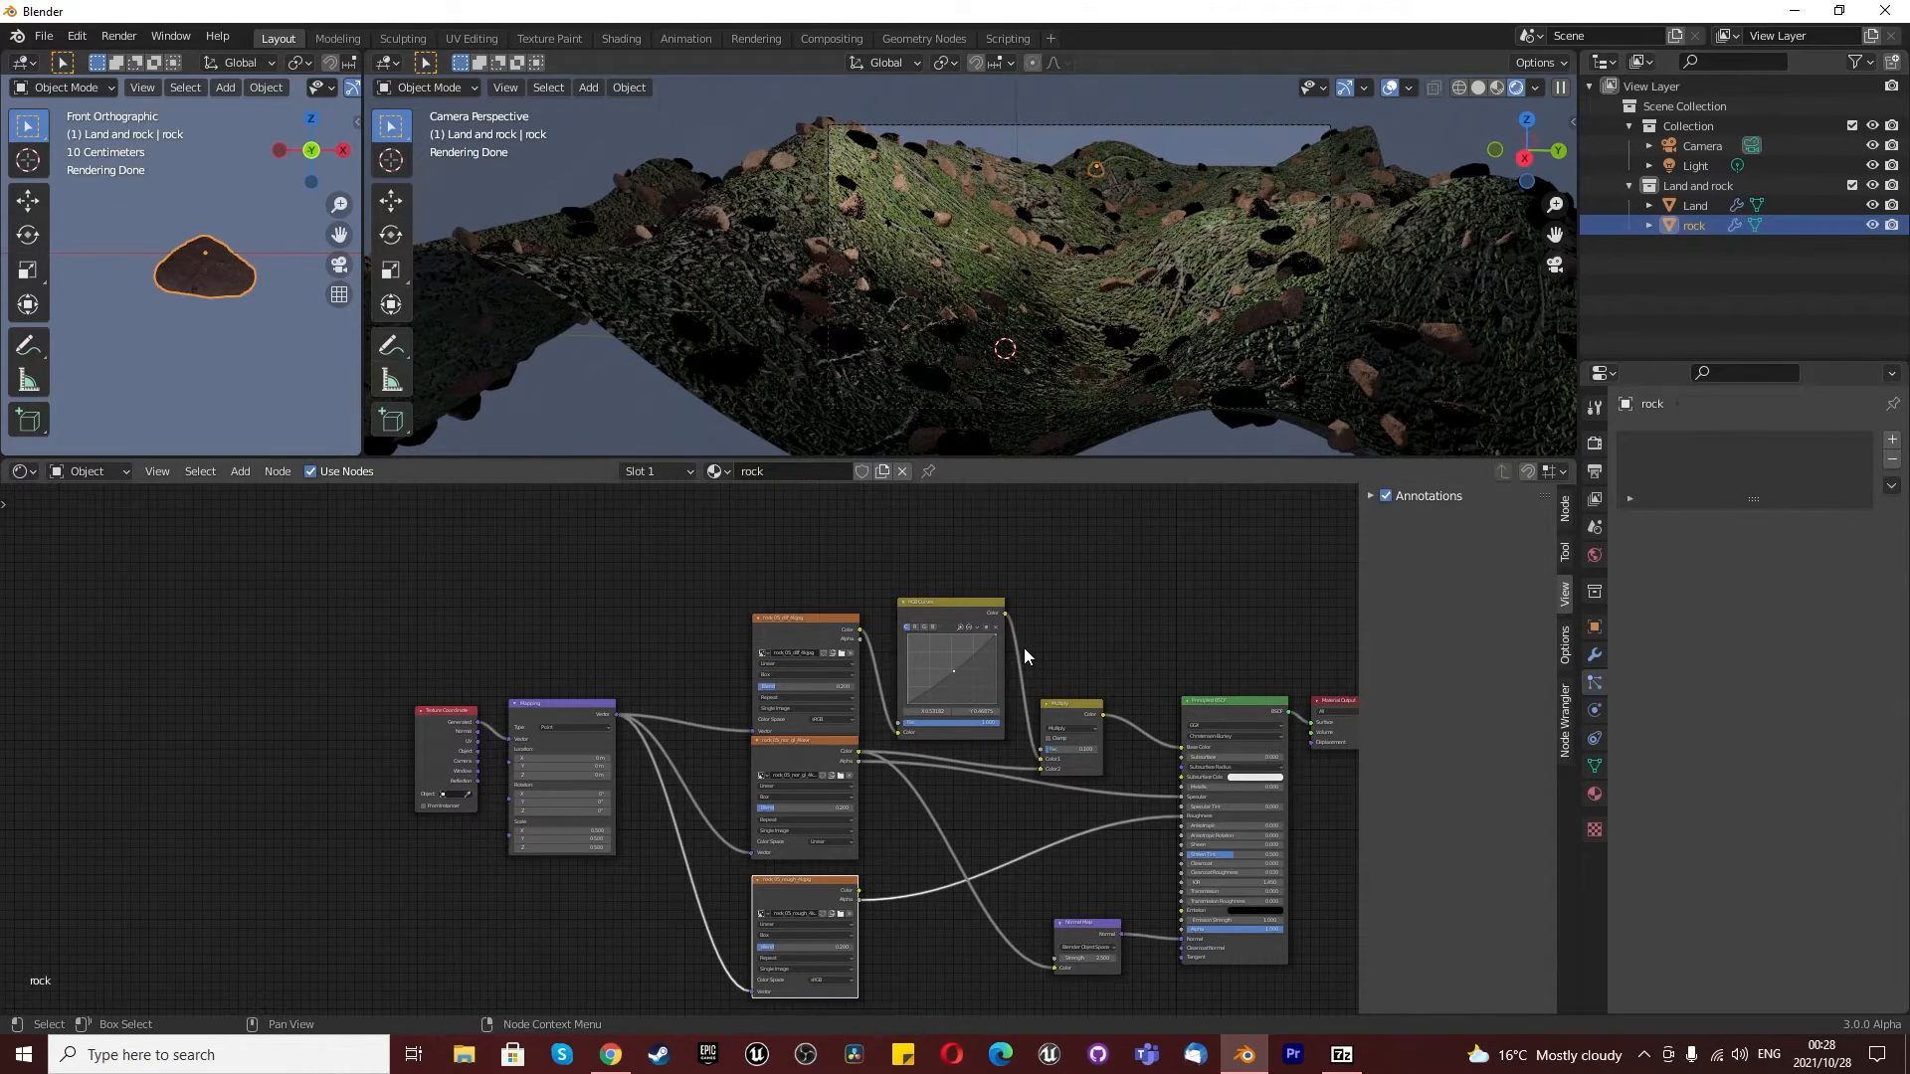
scroll(1025, 642, up, 2)
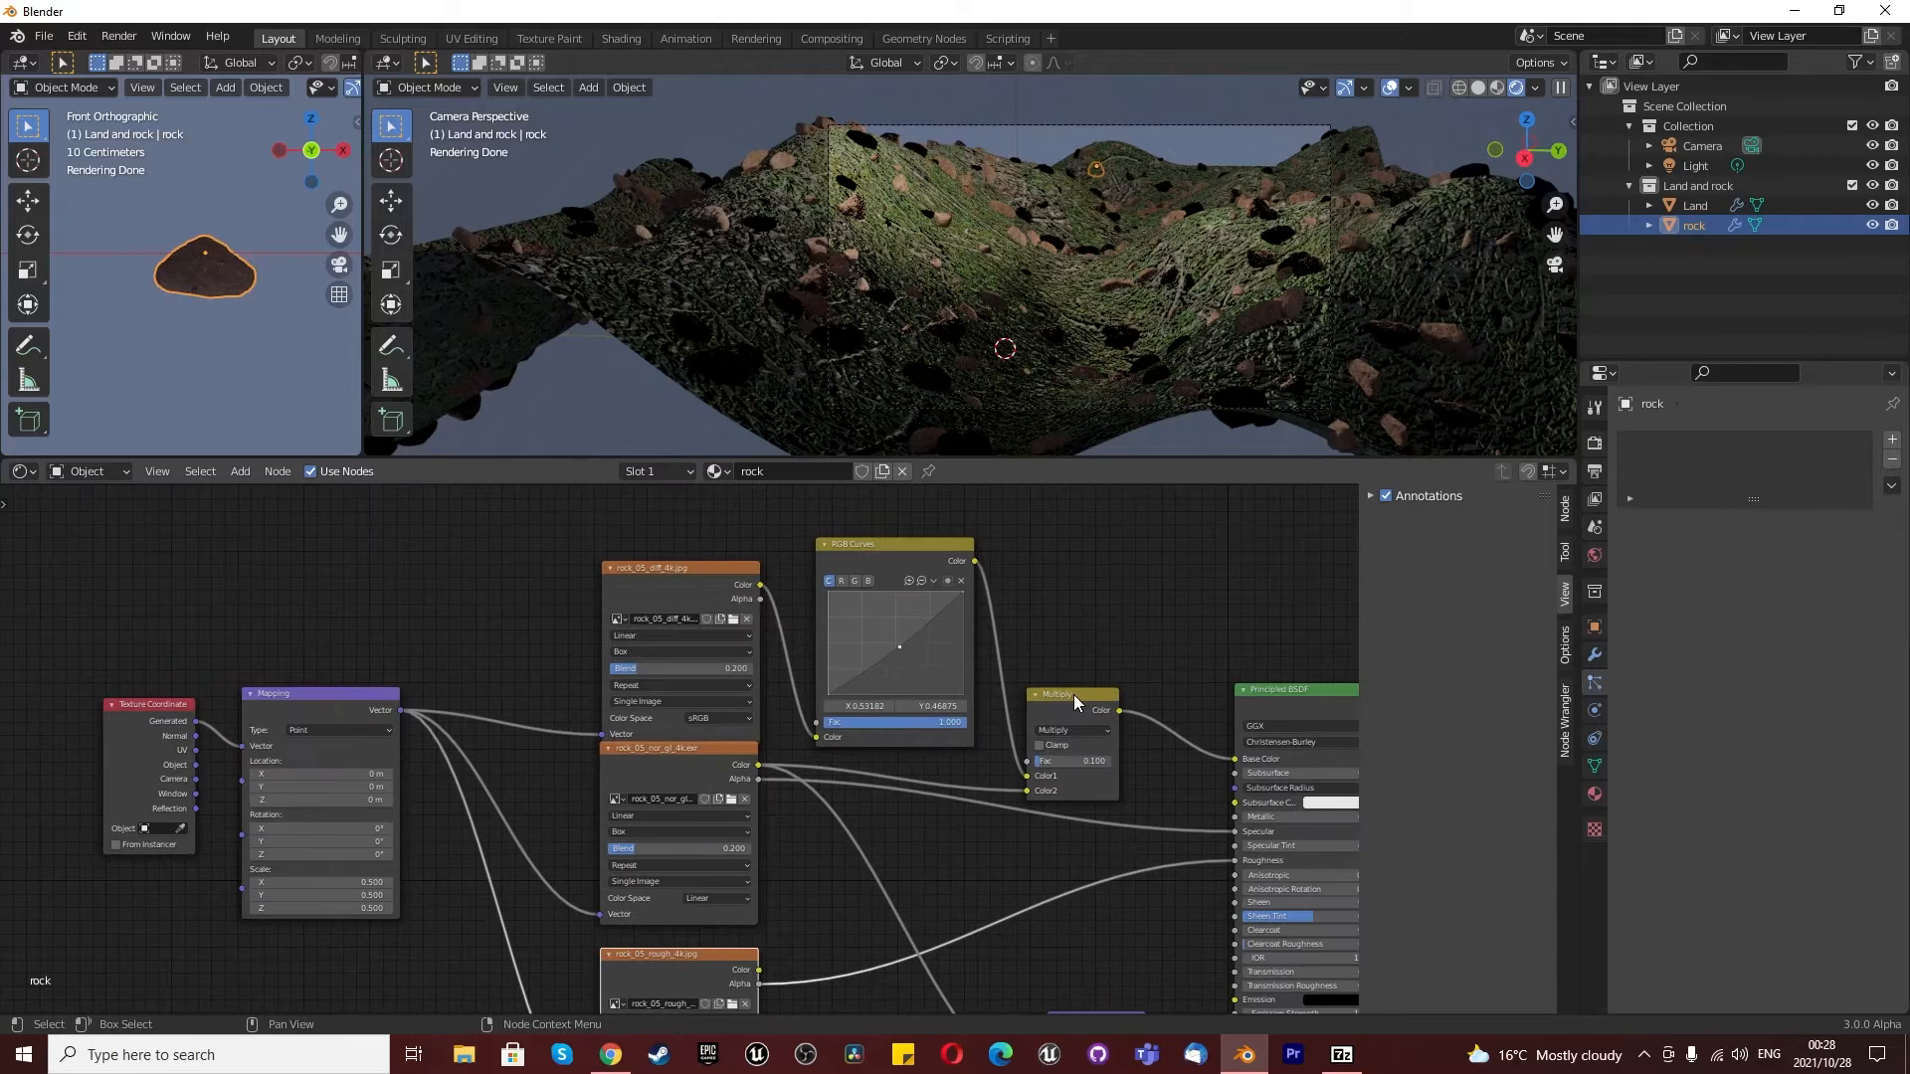
drag(1072, 695, 1130, 571)
mouse_move(1095, 641)
mouse_down()
mouse_move(1168, 641)
mouse_move(1091, 644)
mouse_up()
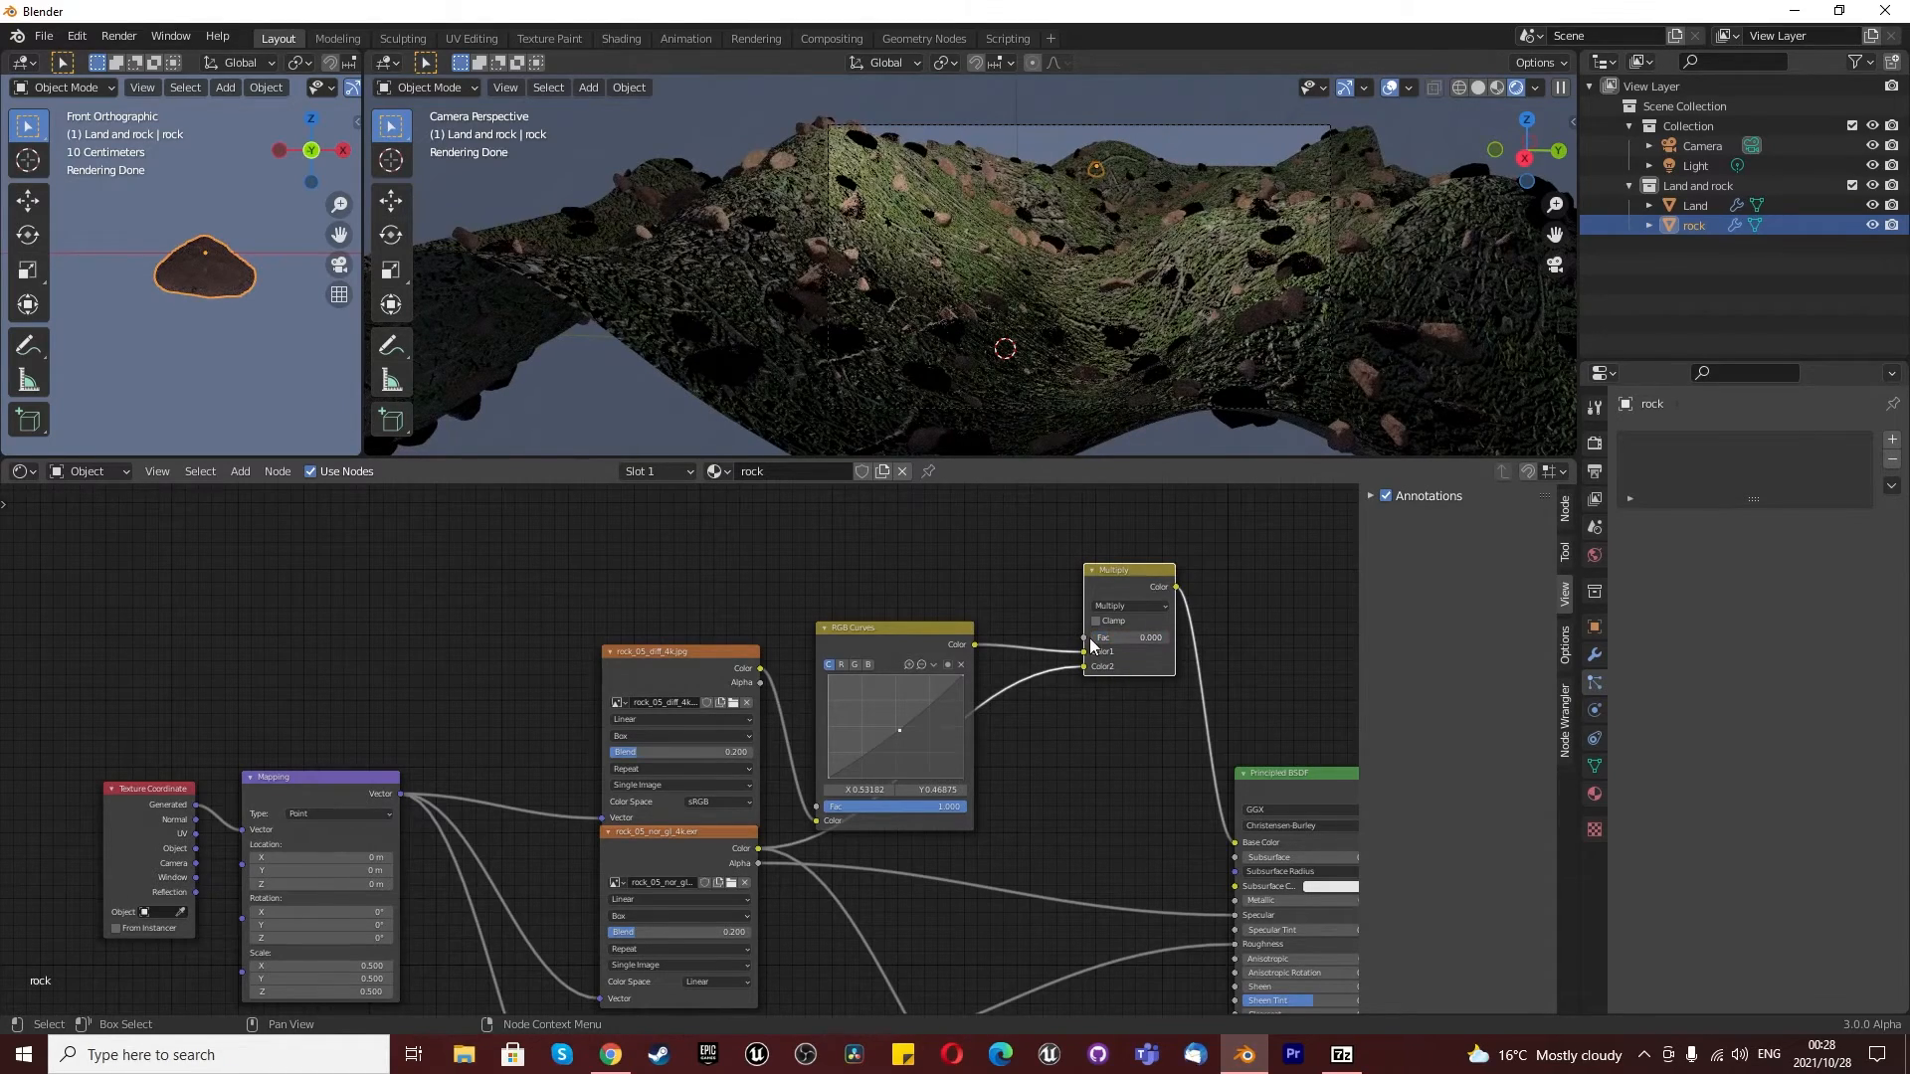
scroll(1118, 657, down, 3)
scroll(998, 512, up, 3)
- Add an Object Info node to the rock material and connect its Random output to the Multiply node's factor
click(977, 535)
key(shift+a)
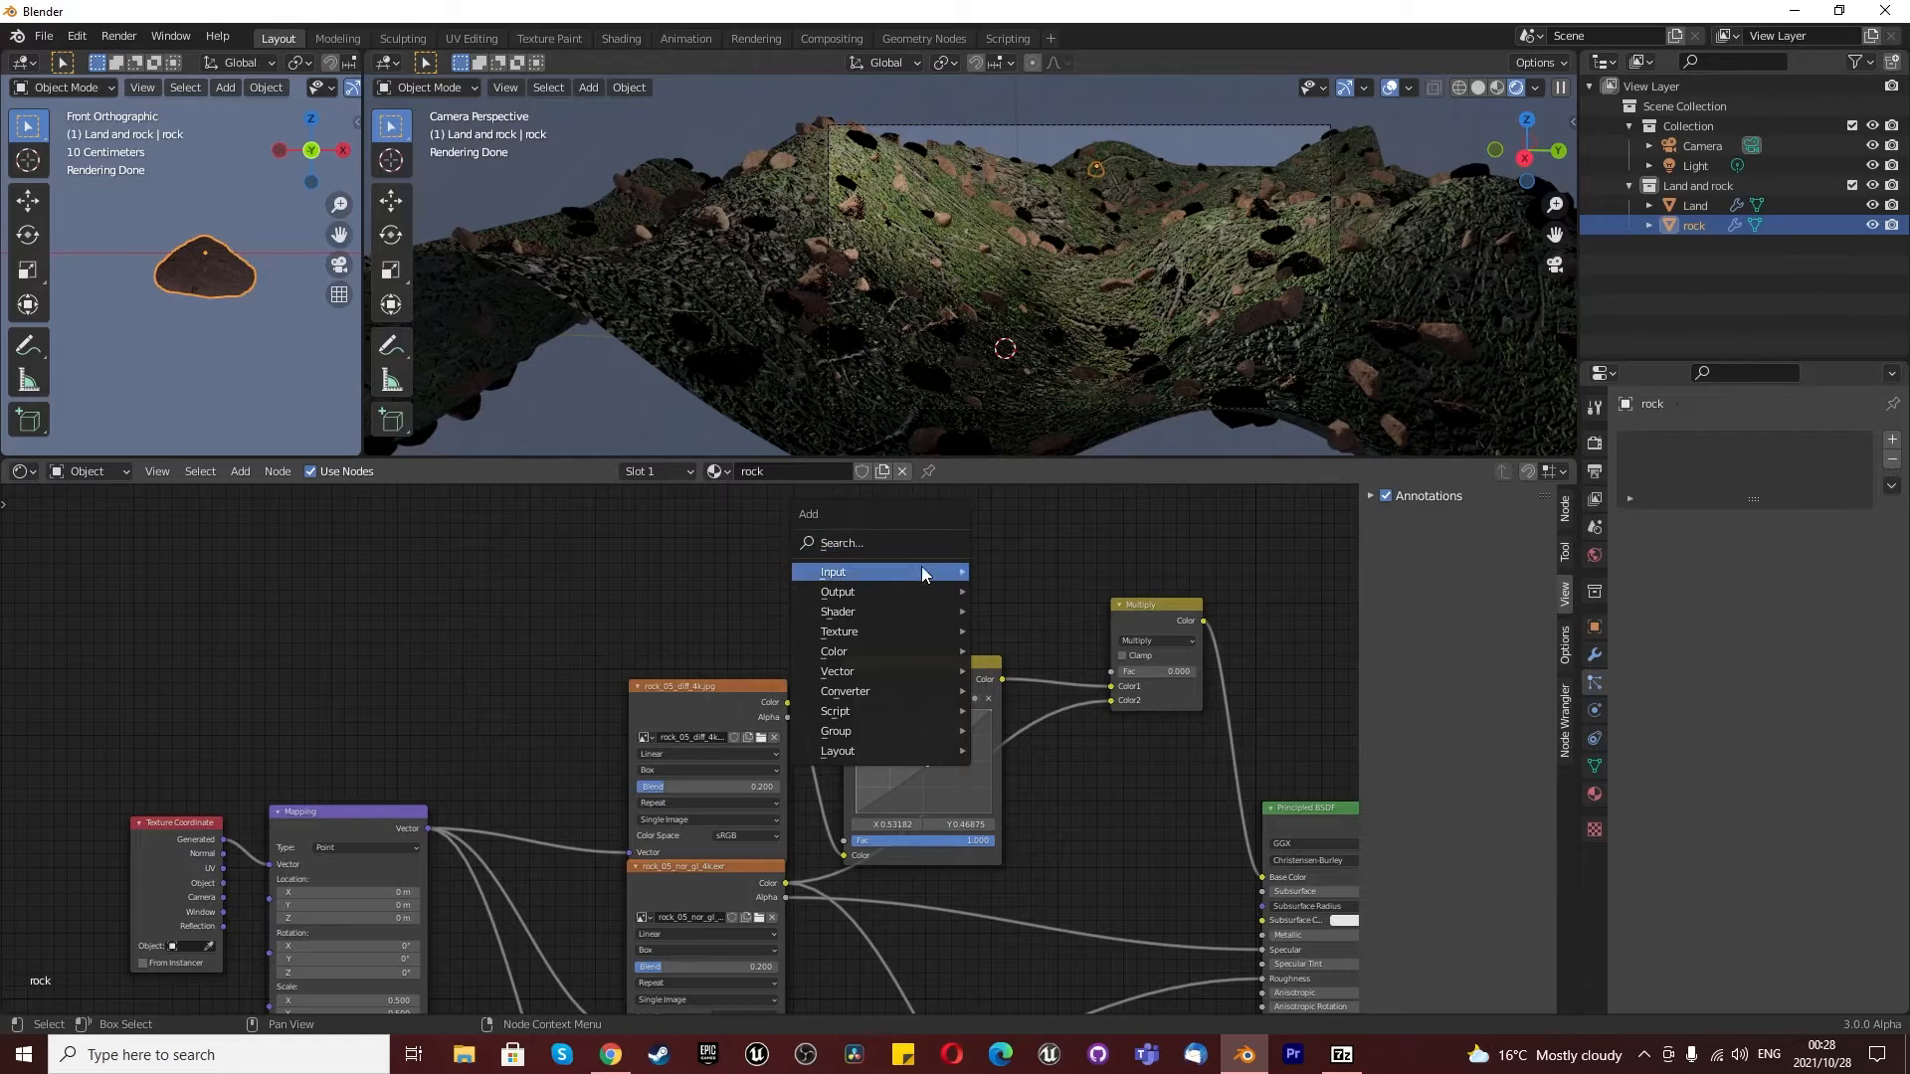
mouse_move(920, 571)
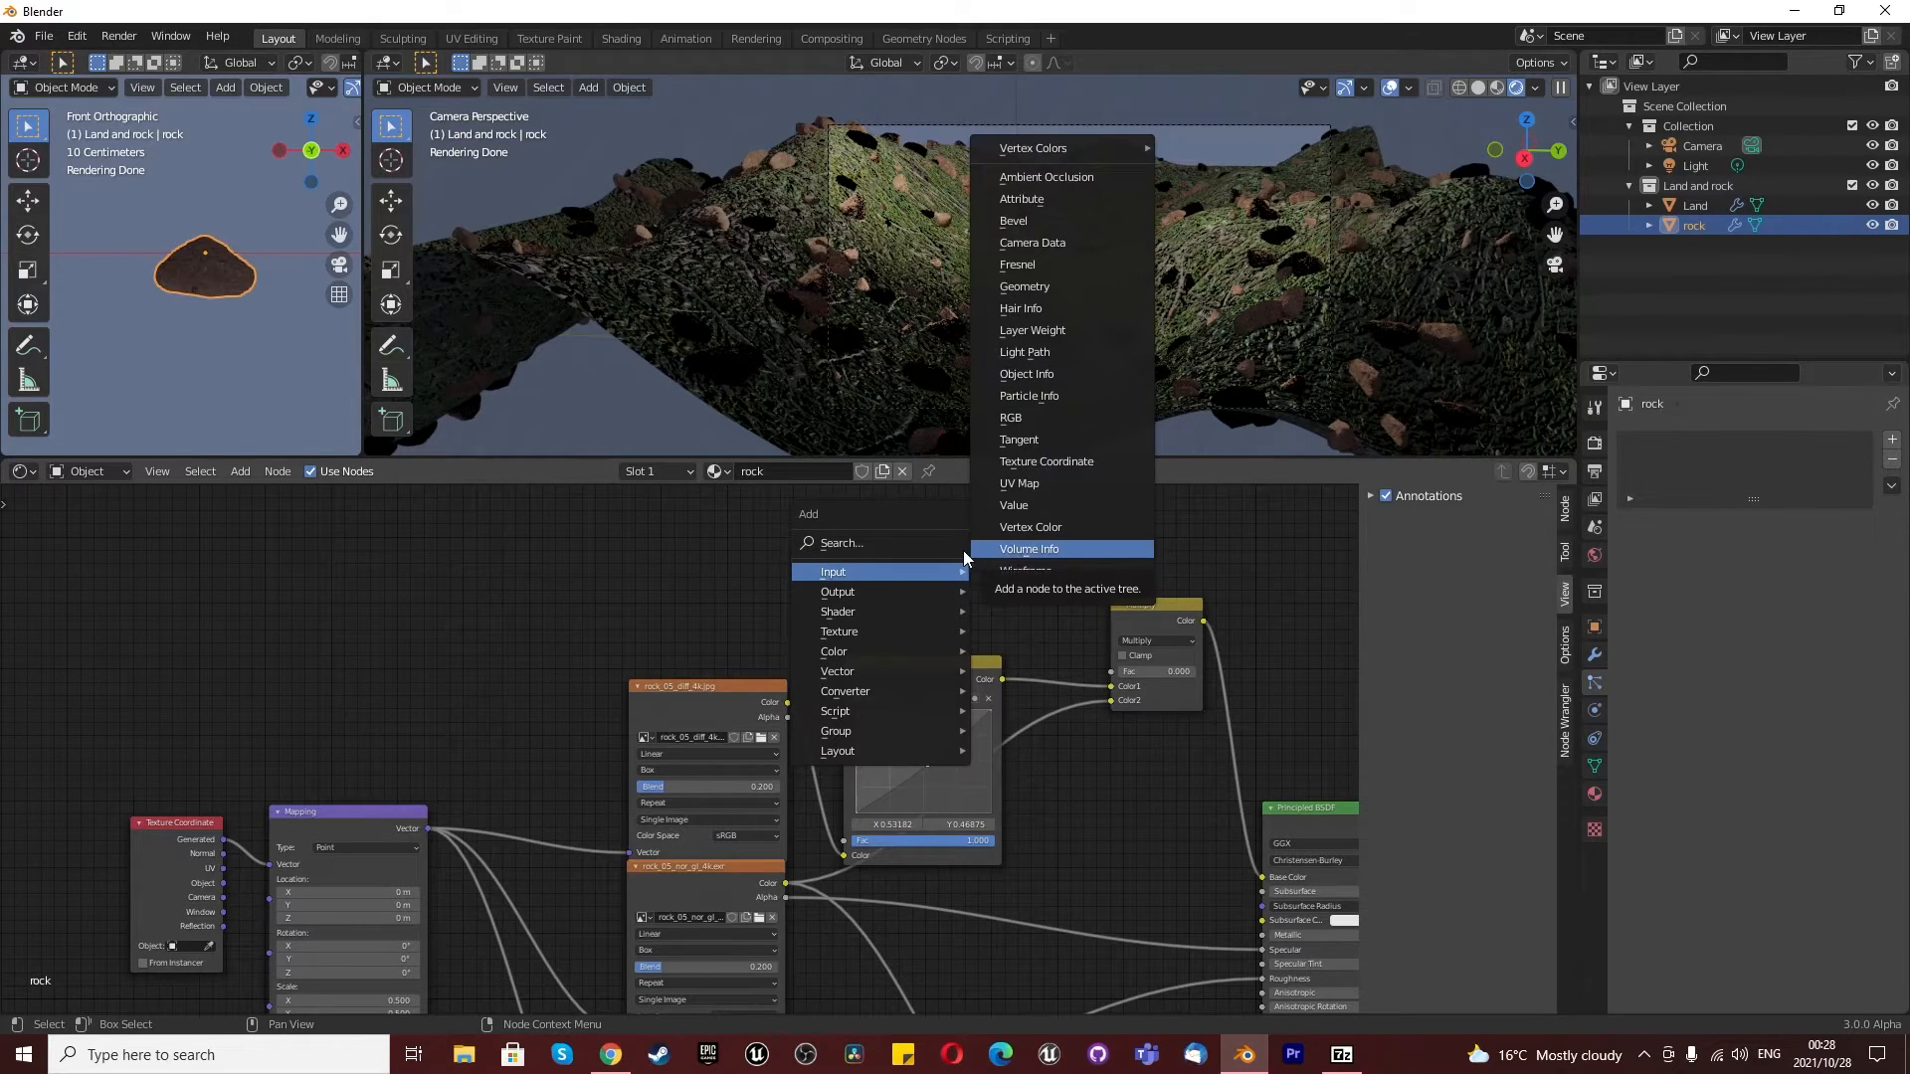
click(905, 538)
text(obj)
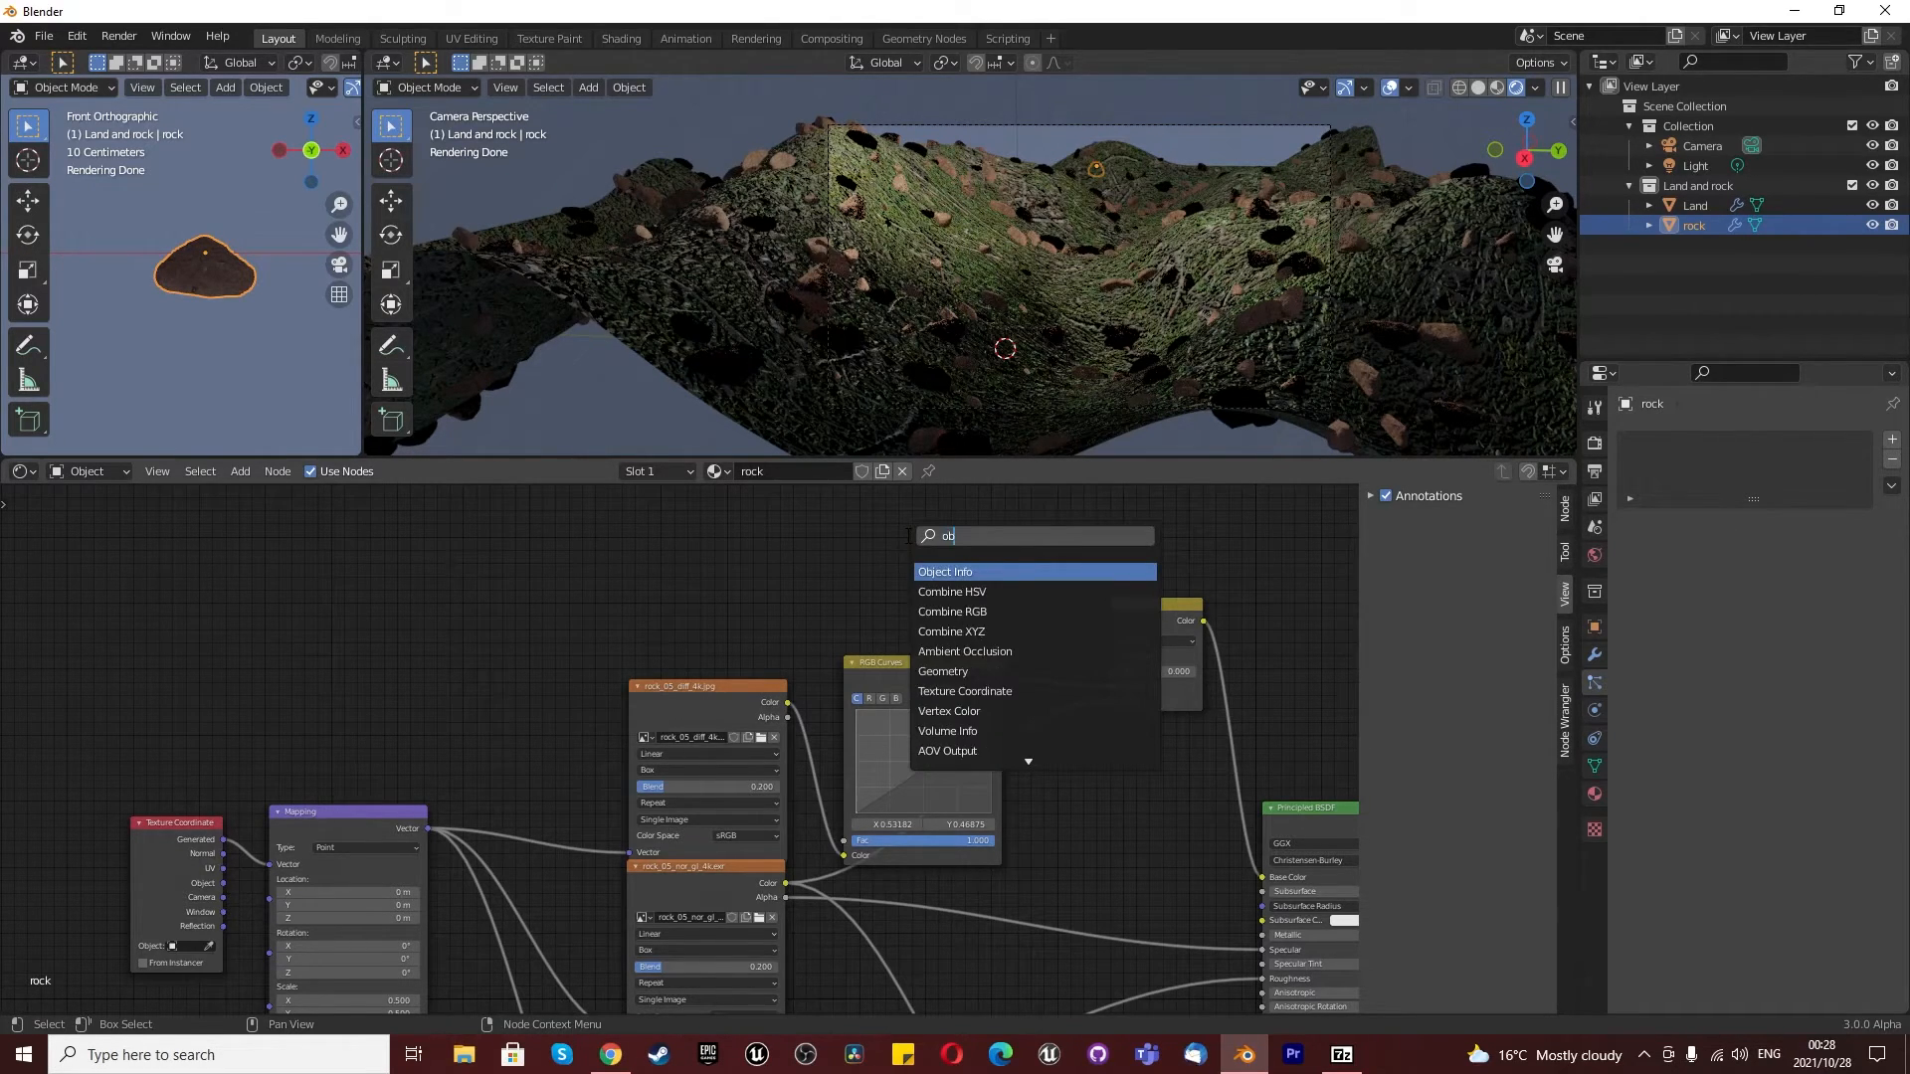
click(943, 571)
click(873, 551)
drag(932, 595, 1110, 671)
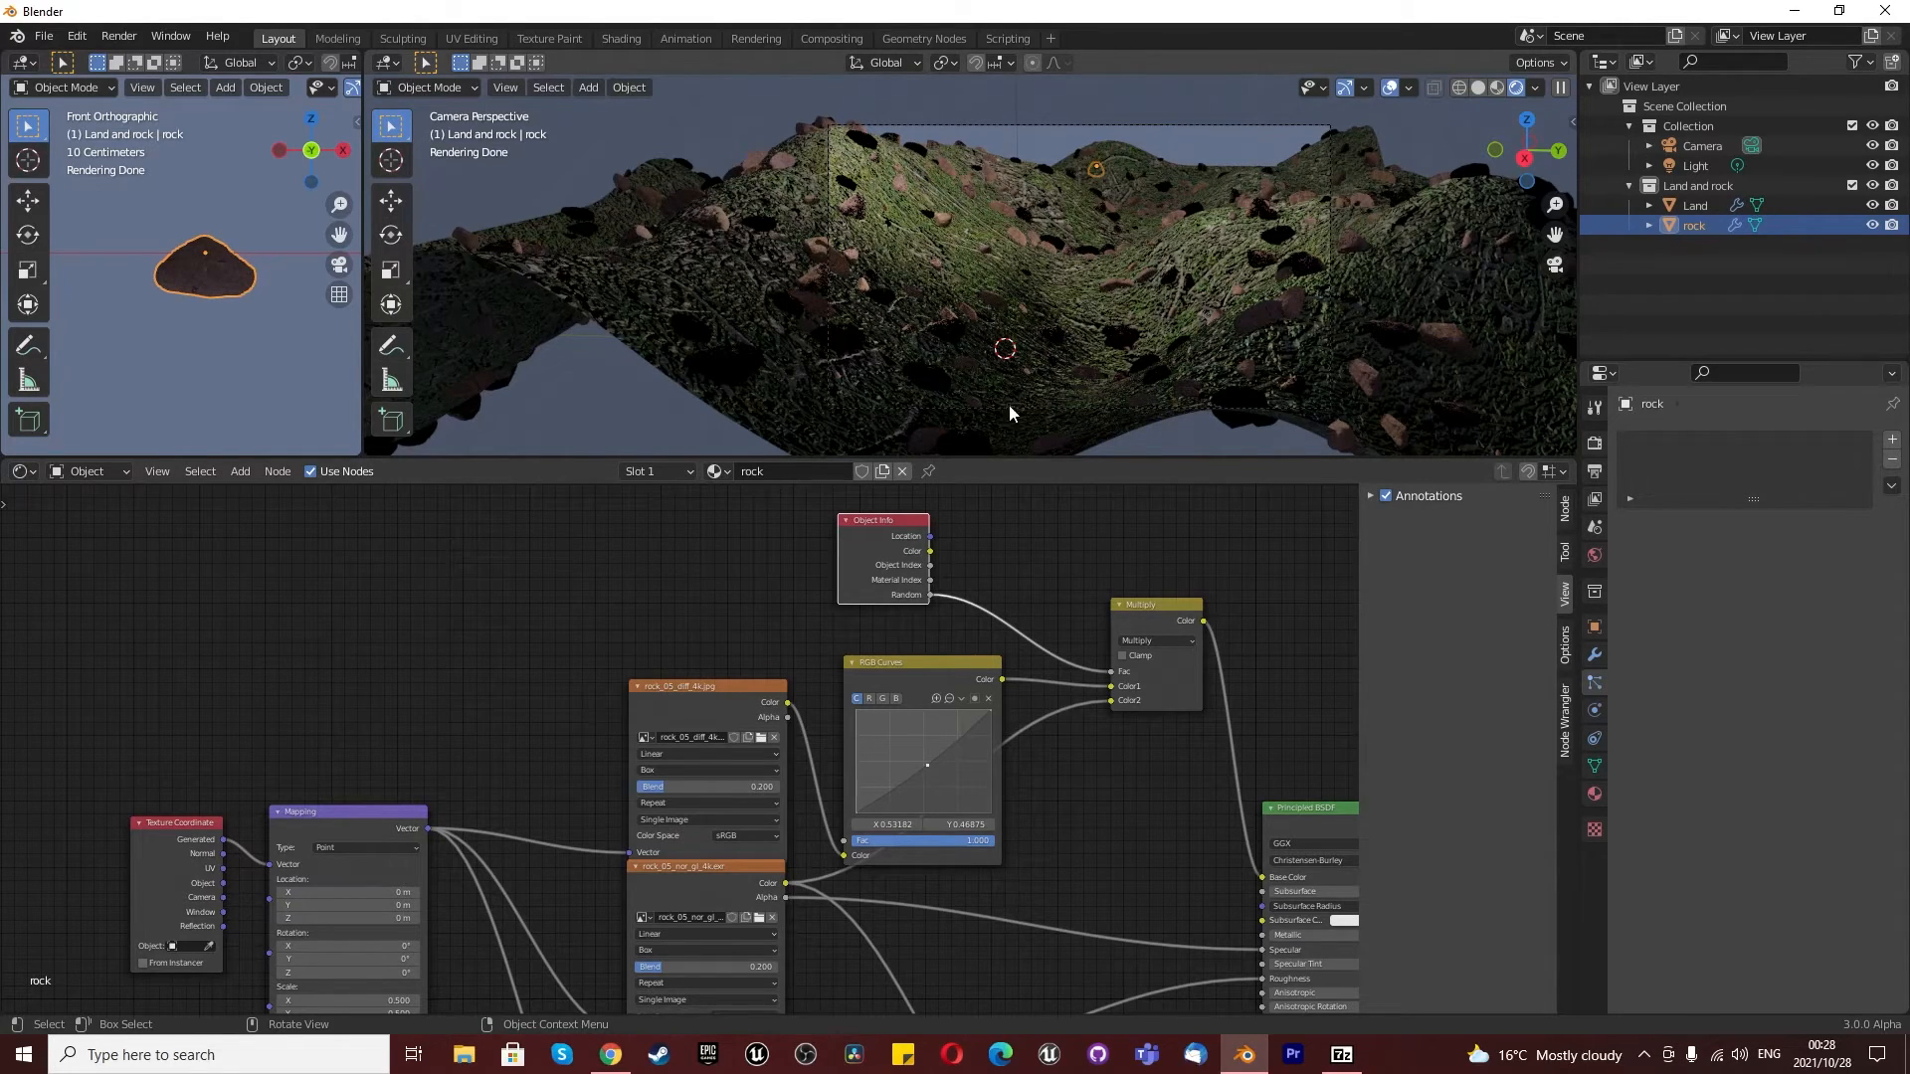
scroll(1157, 346, up, 3)
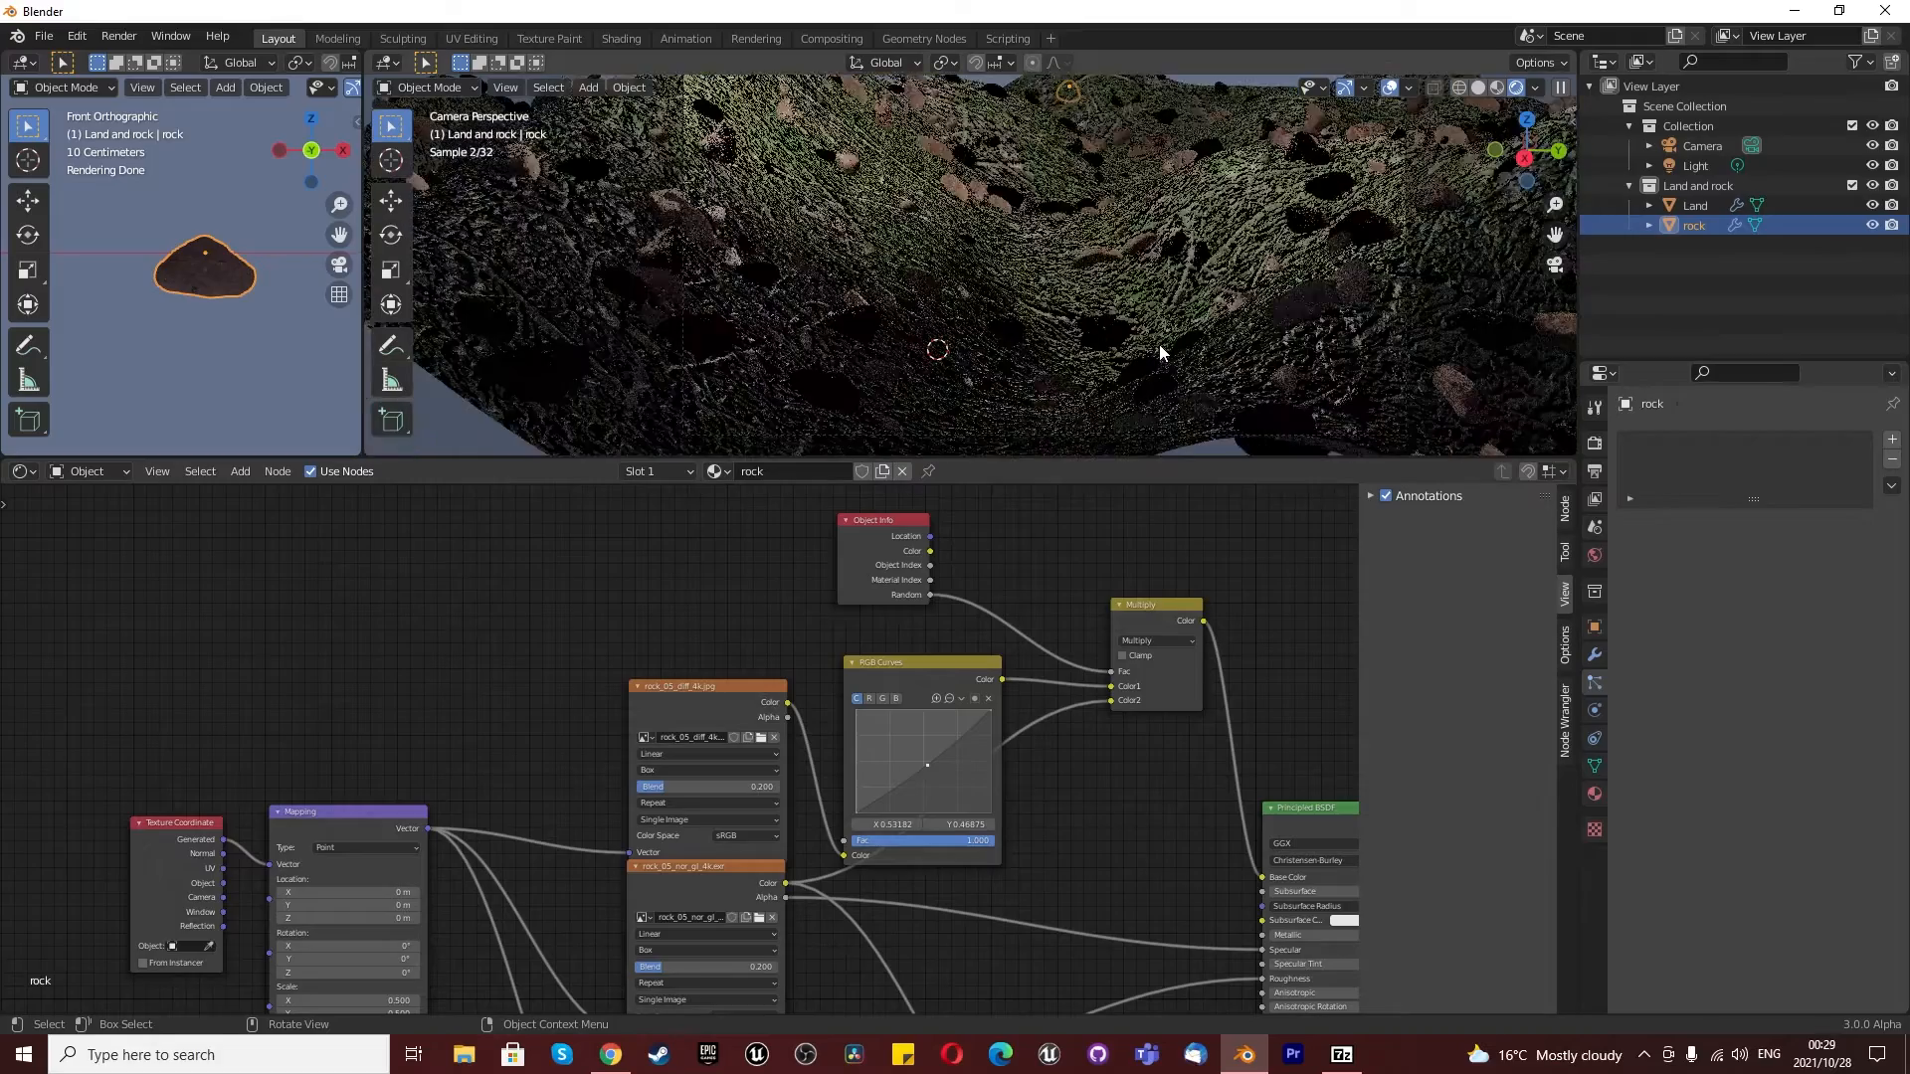
scroll(1103, 337, down, 3)
scroll(1102, 337, up, 4)
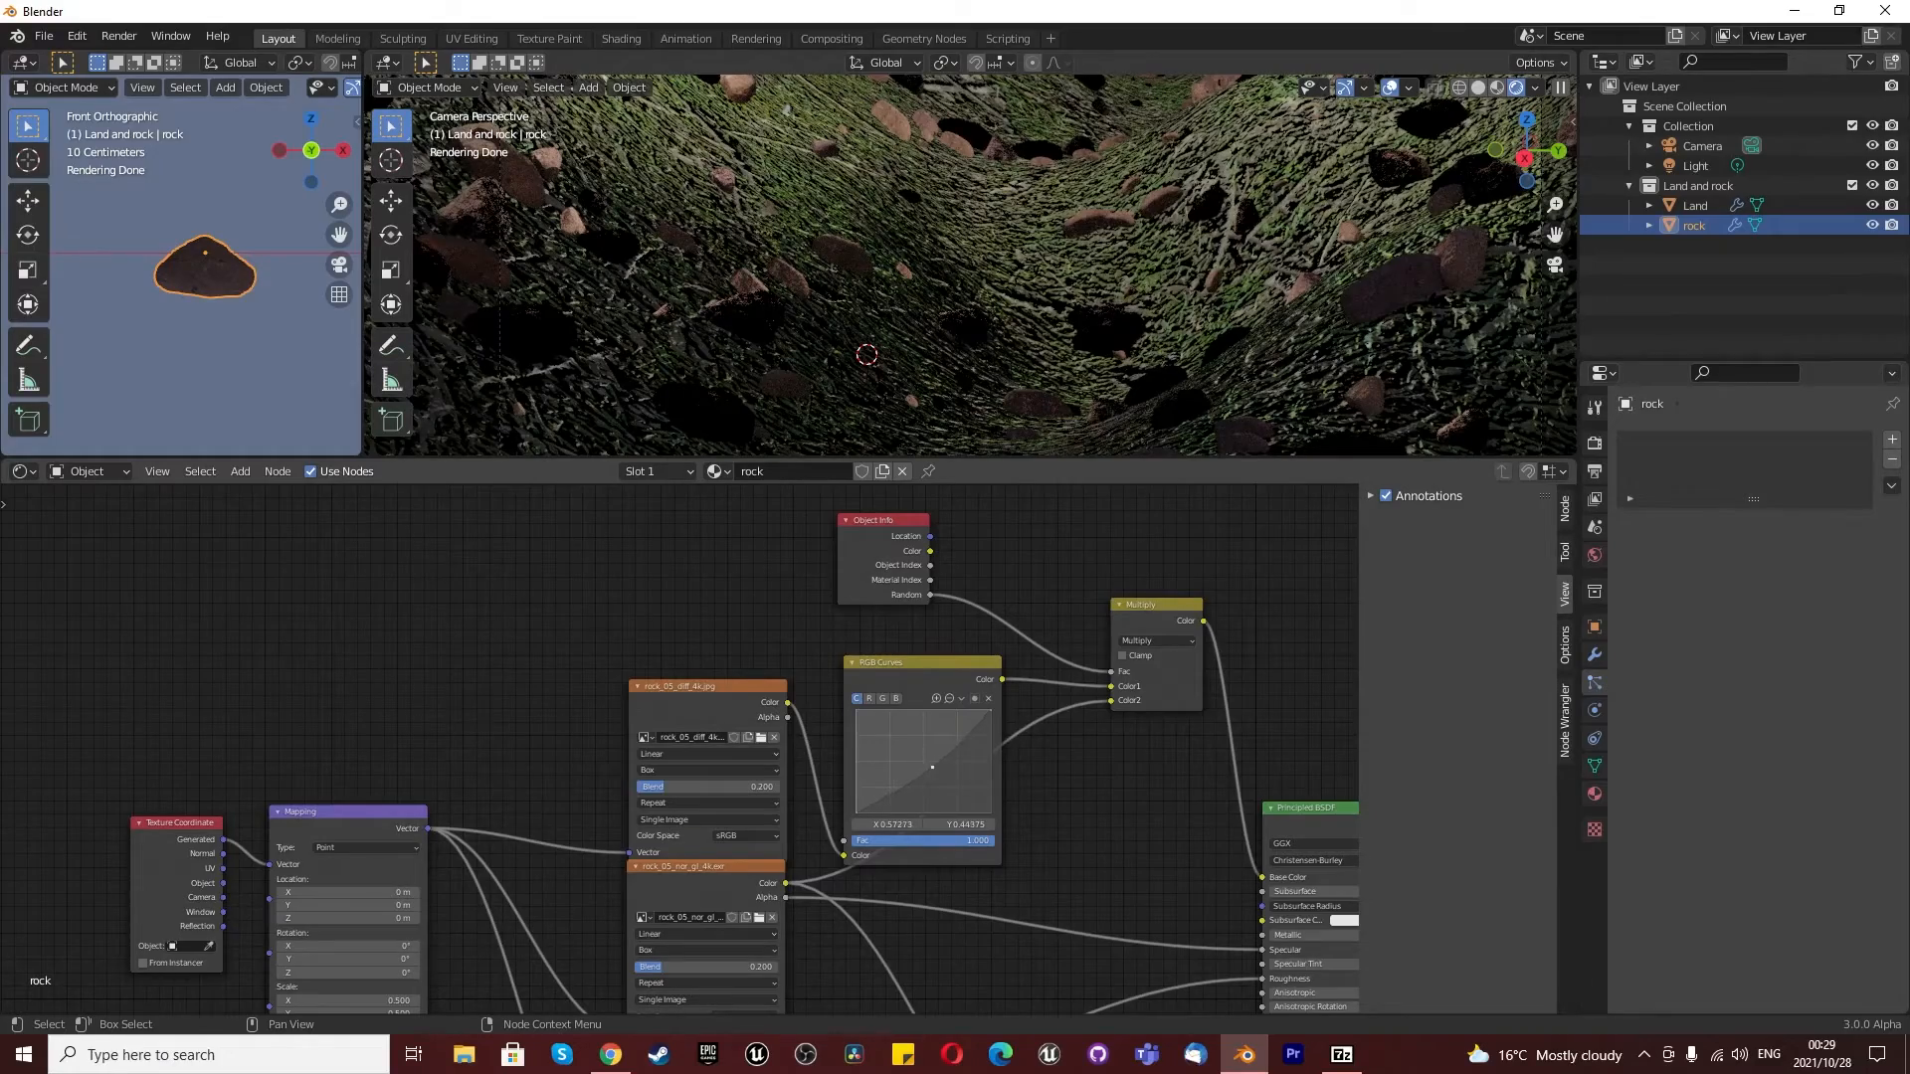
- Delete the combined curve's control point in the rock's RGB Curves node and adjust a point on its green curve
drag(940, 778, 948, 735)
click(986, 699)
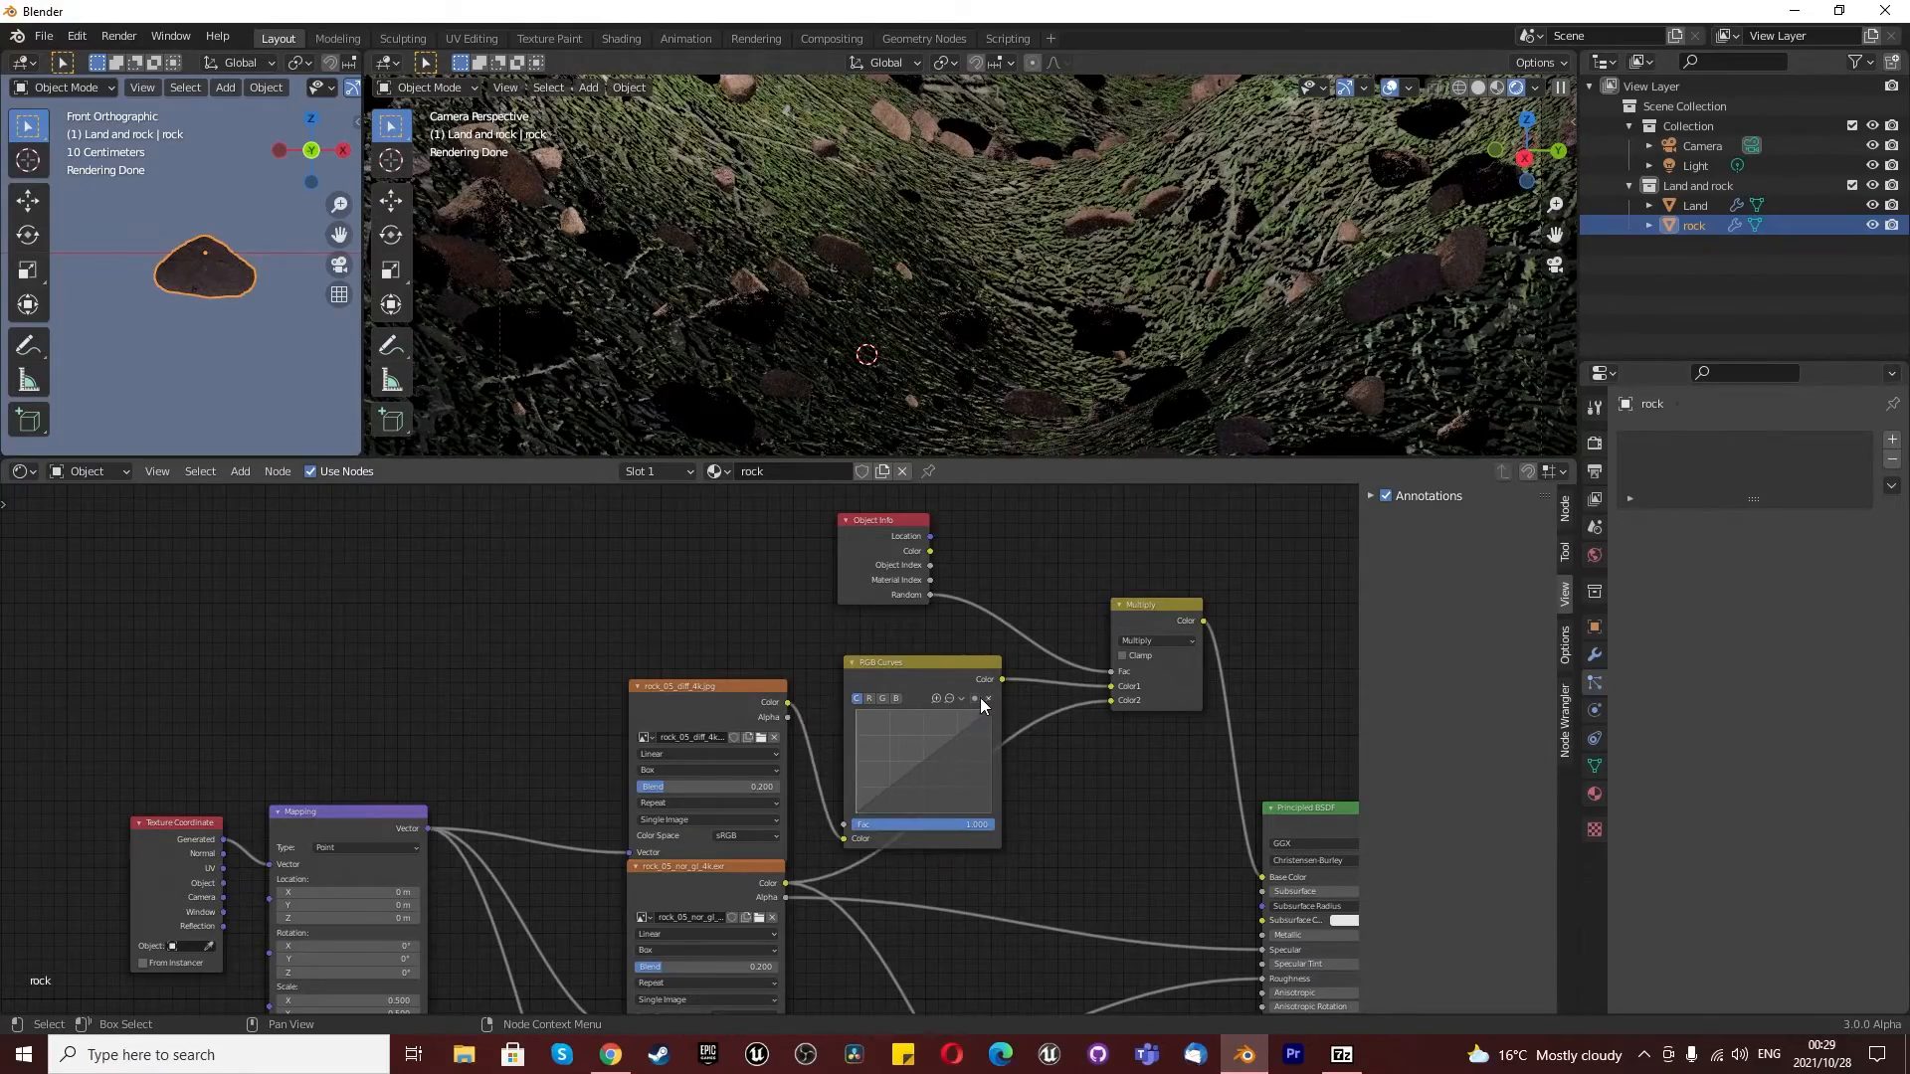
click(881, 699)
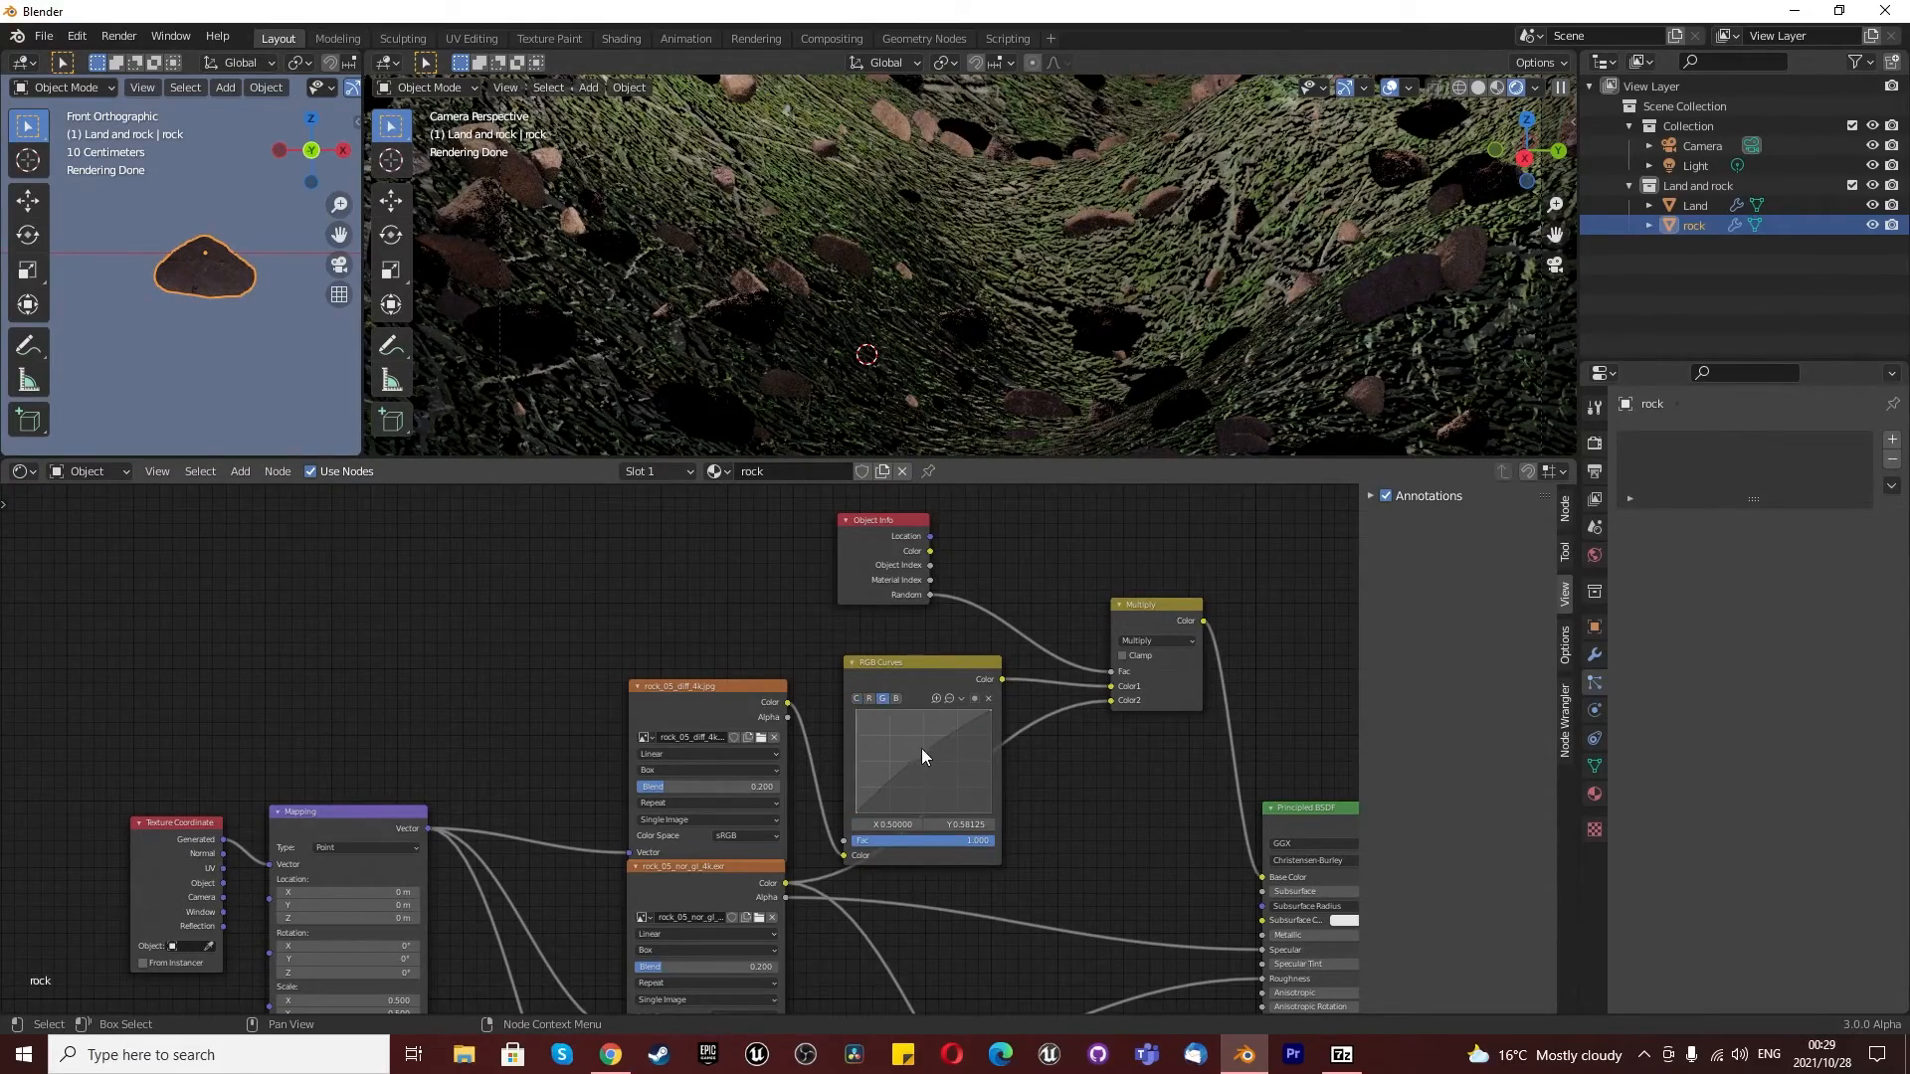
drag(921, 754, 934, 766)
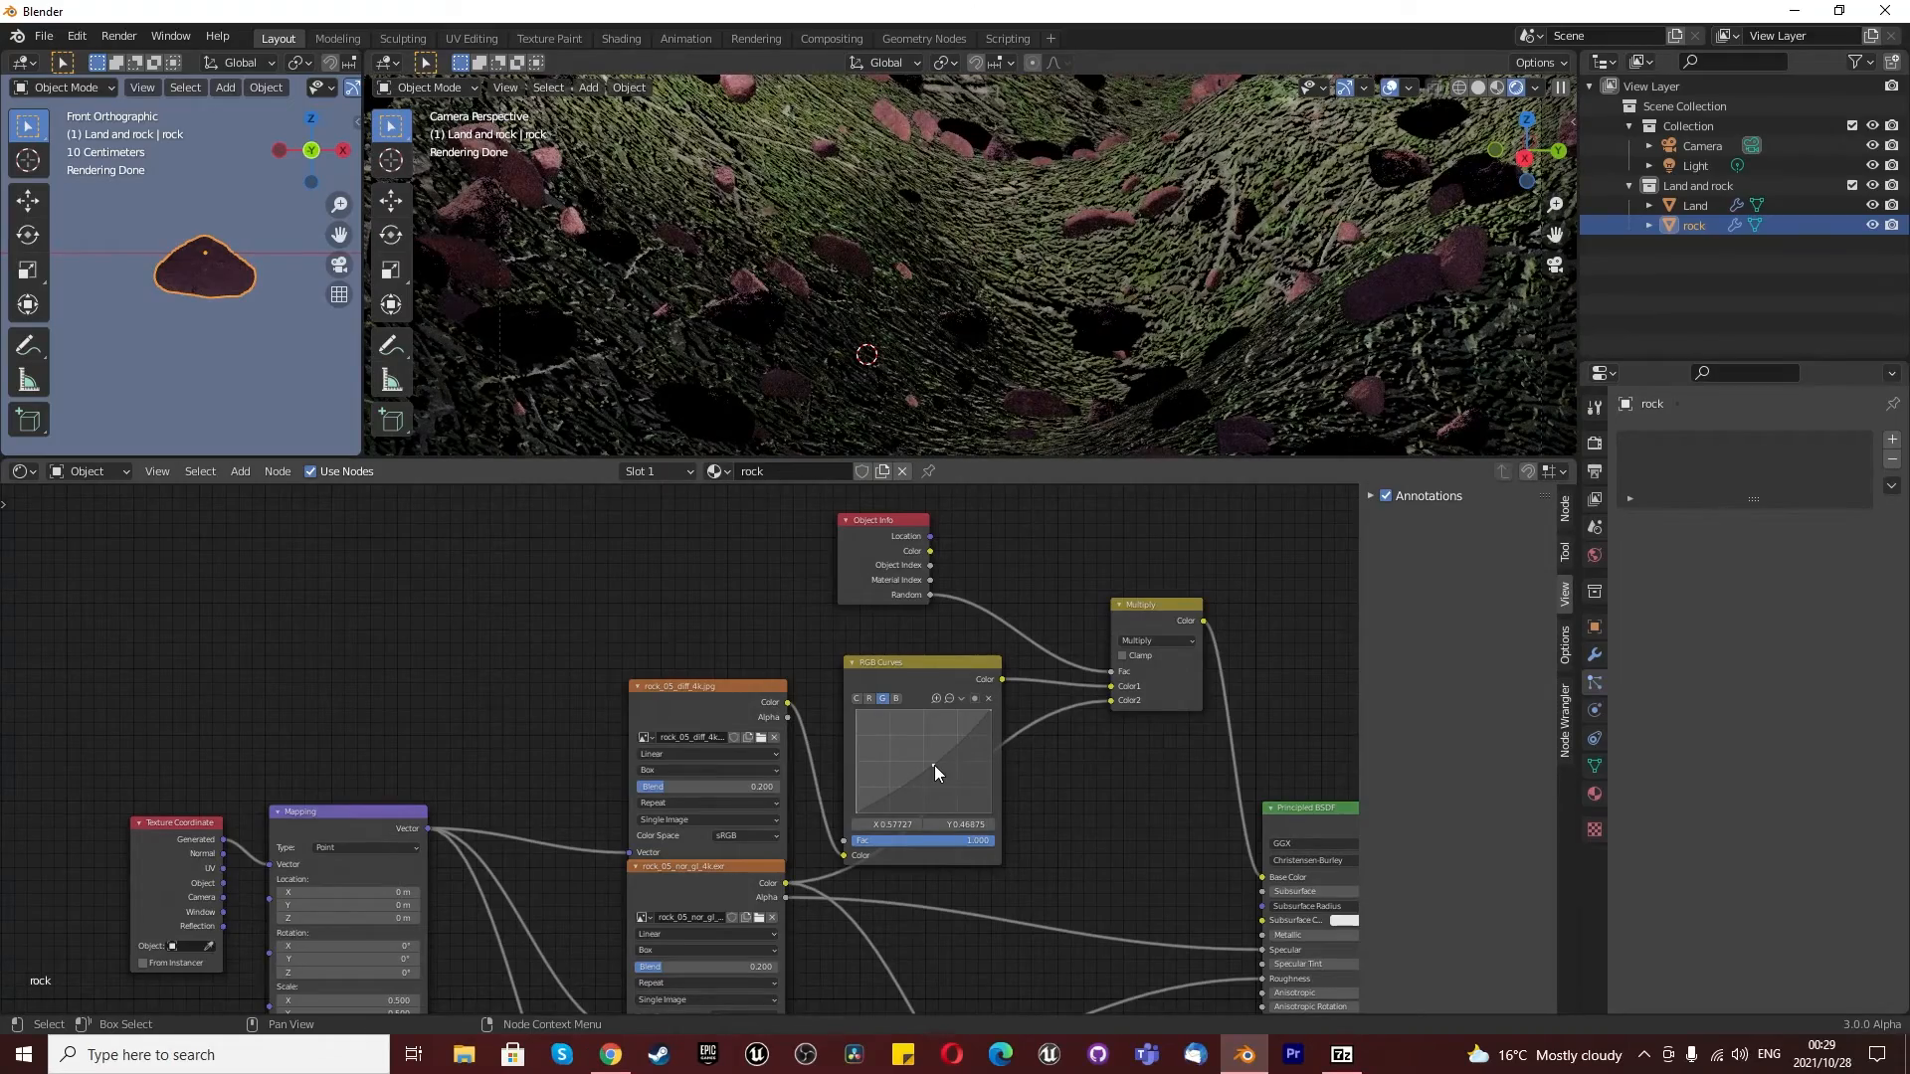
scroll(1172, 368, down, 5)
scroll(1134, 380, up, 3)
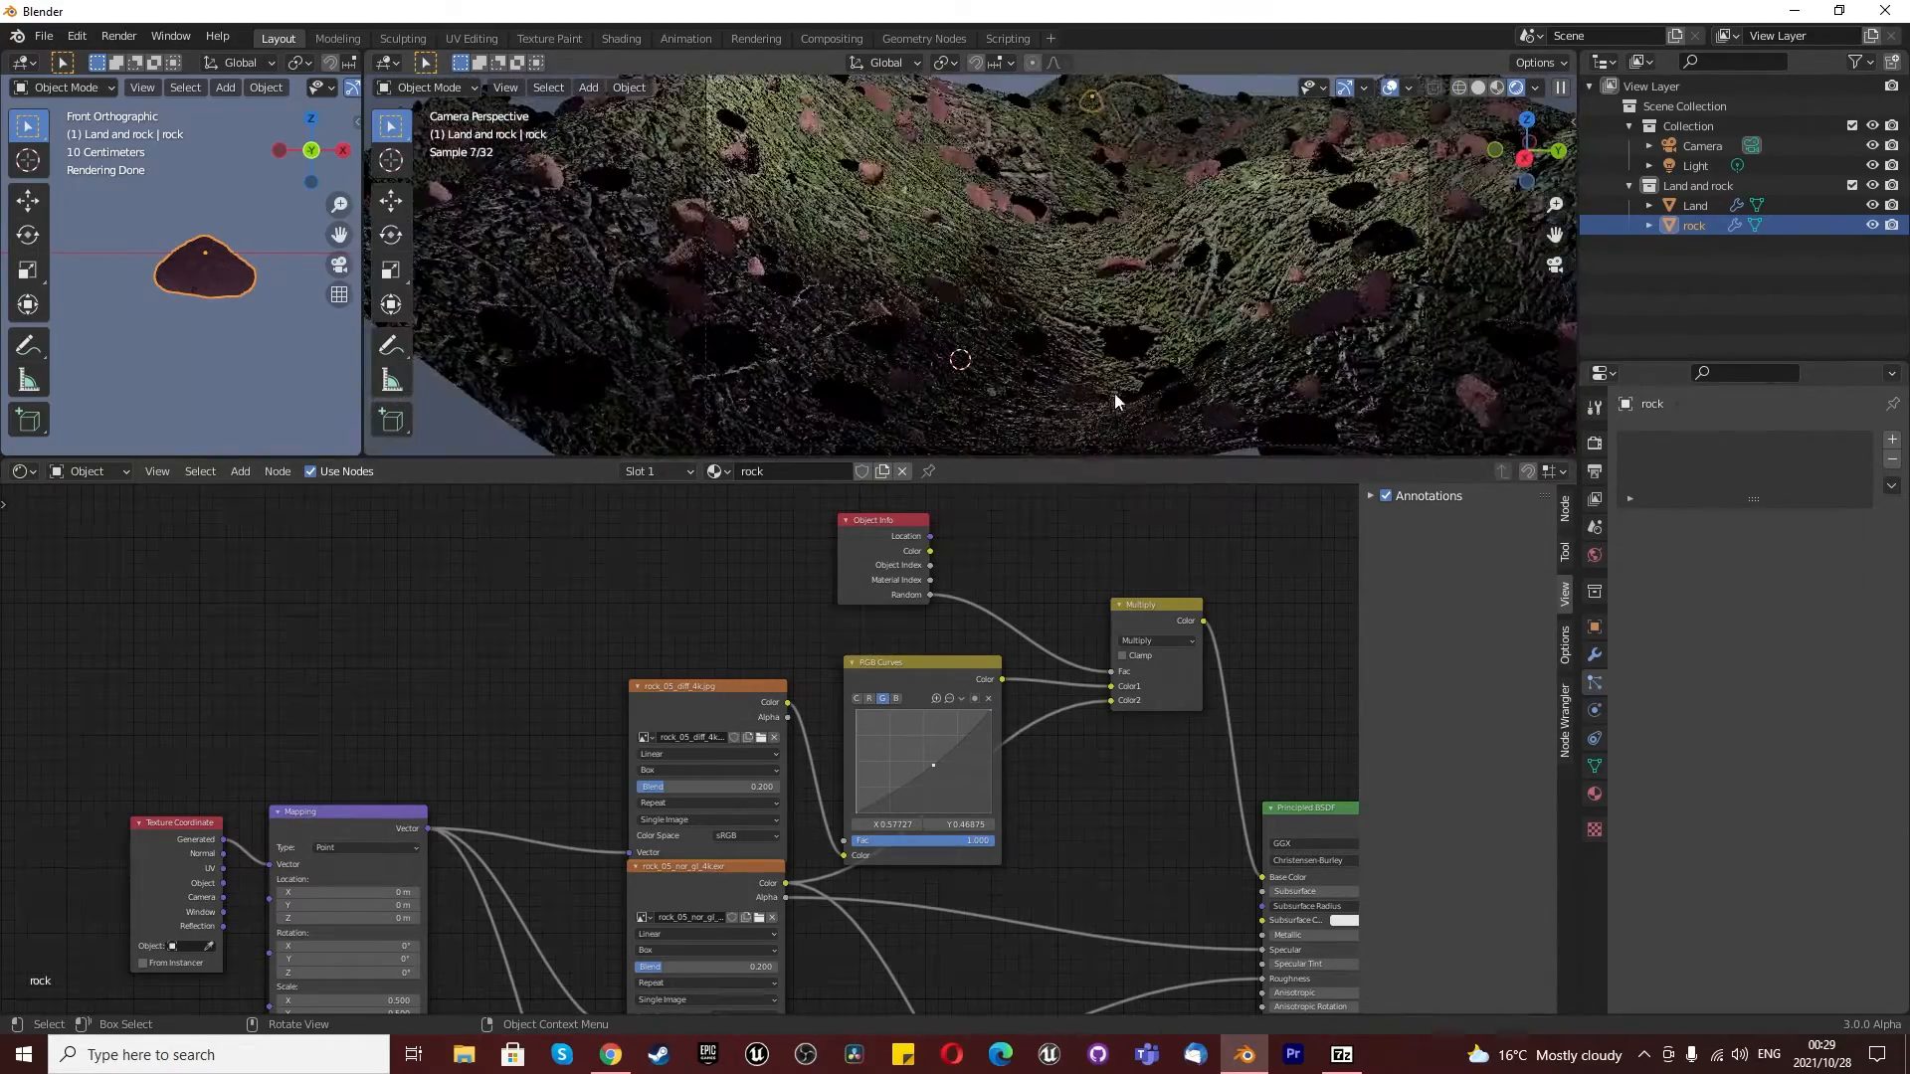
drag(936, 762, 927, 761)
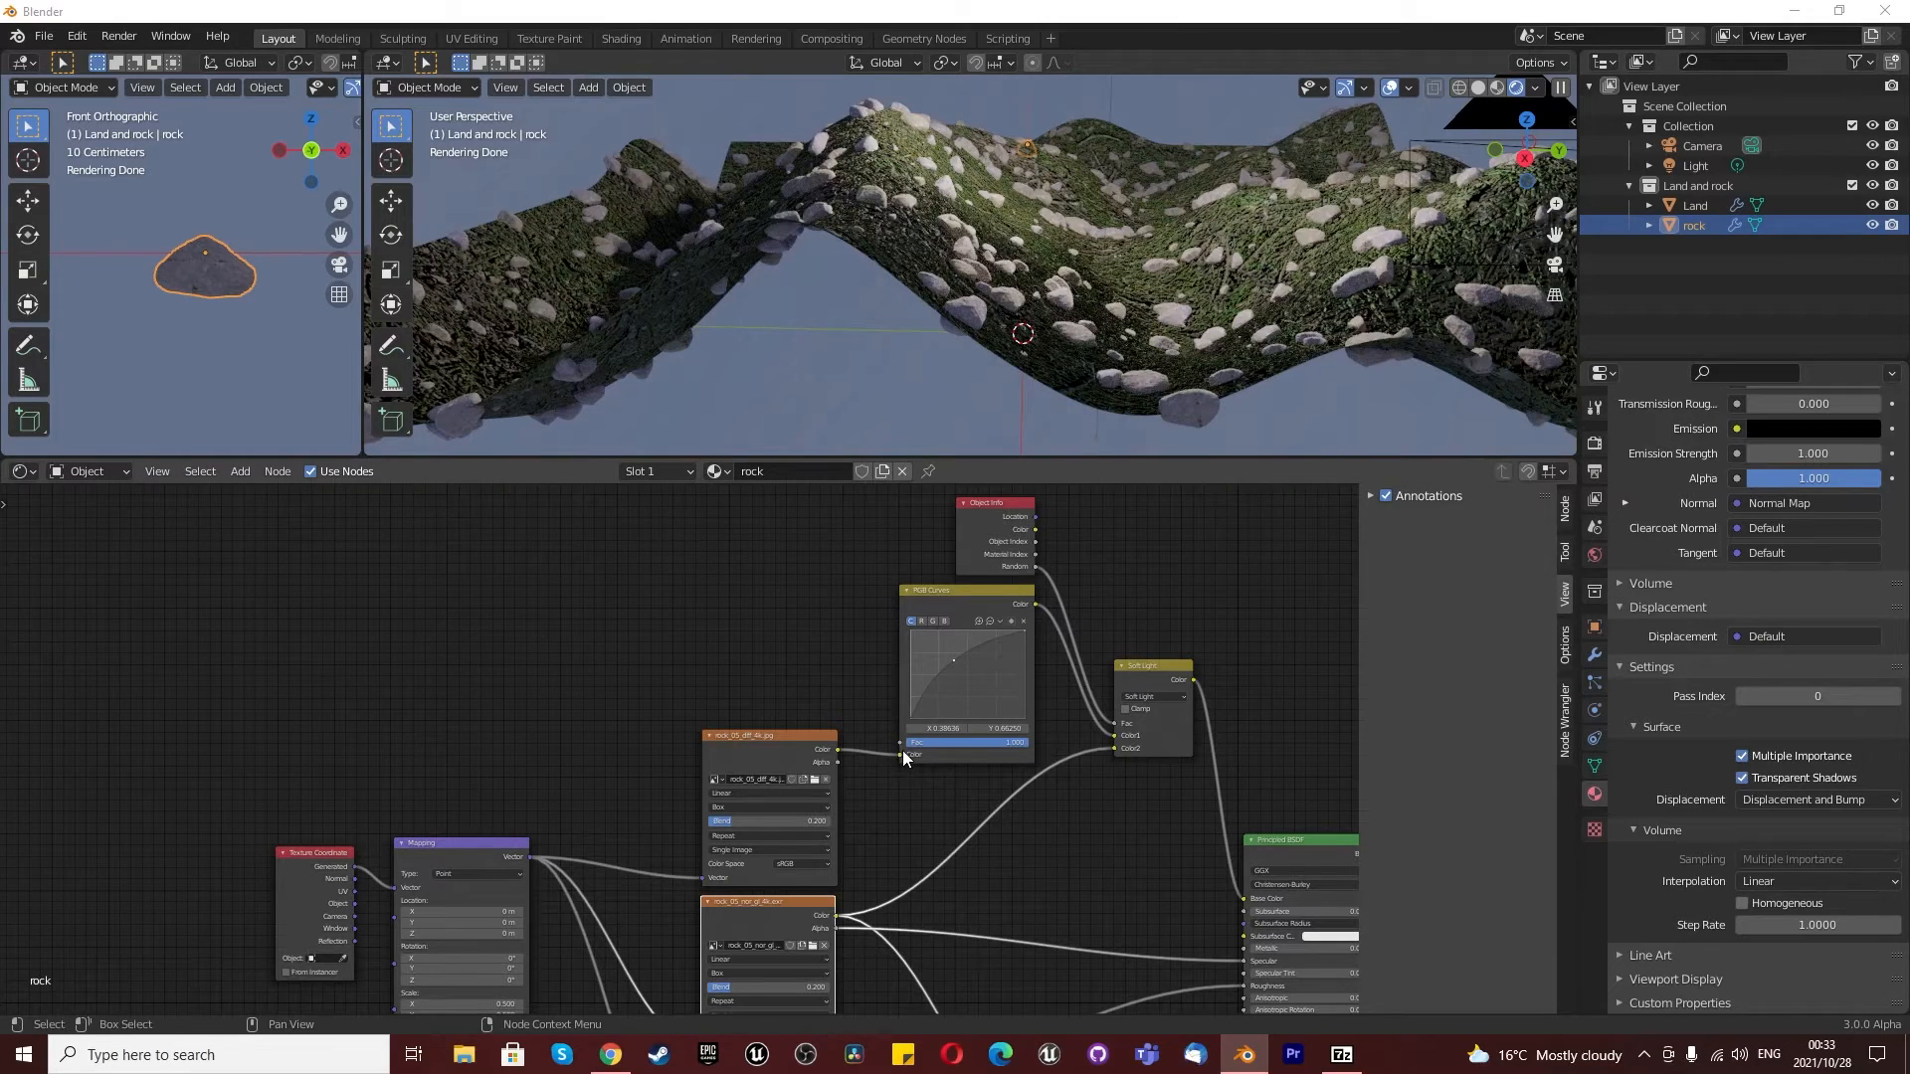
- Examine the rock material's Soft Light blend mode, RGB Curves channels and Normal Map settings
scroll(1159, 690, up, 5)
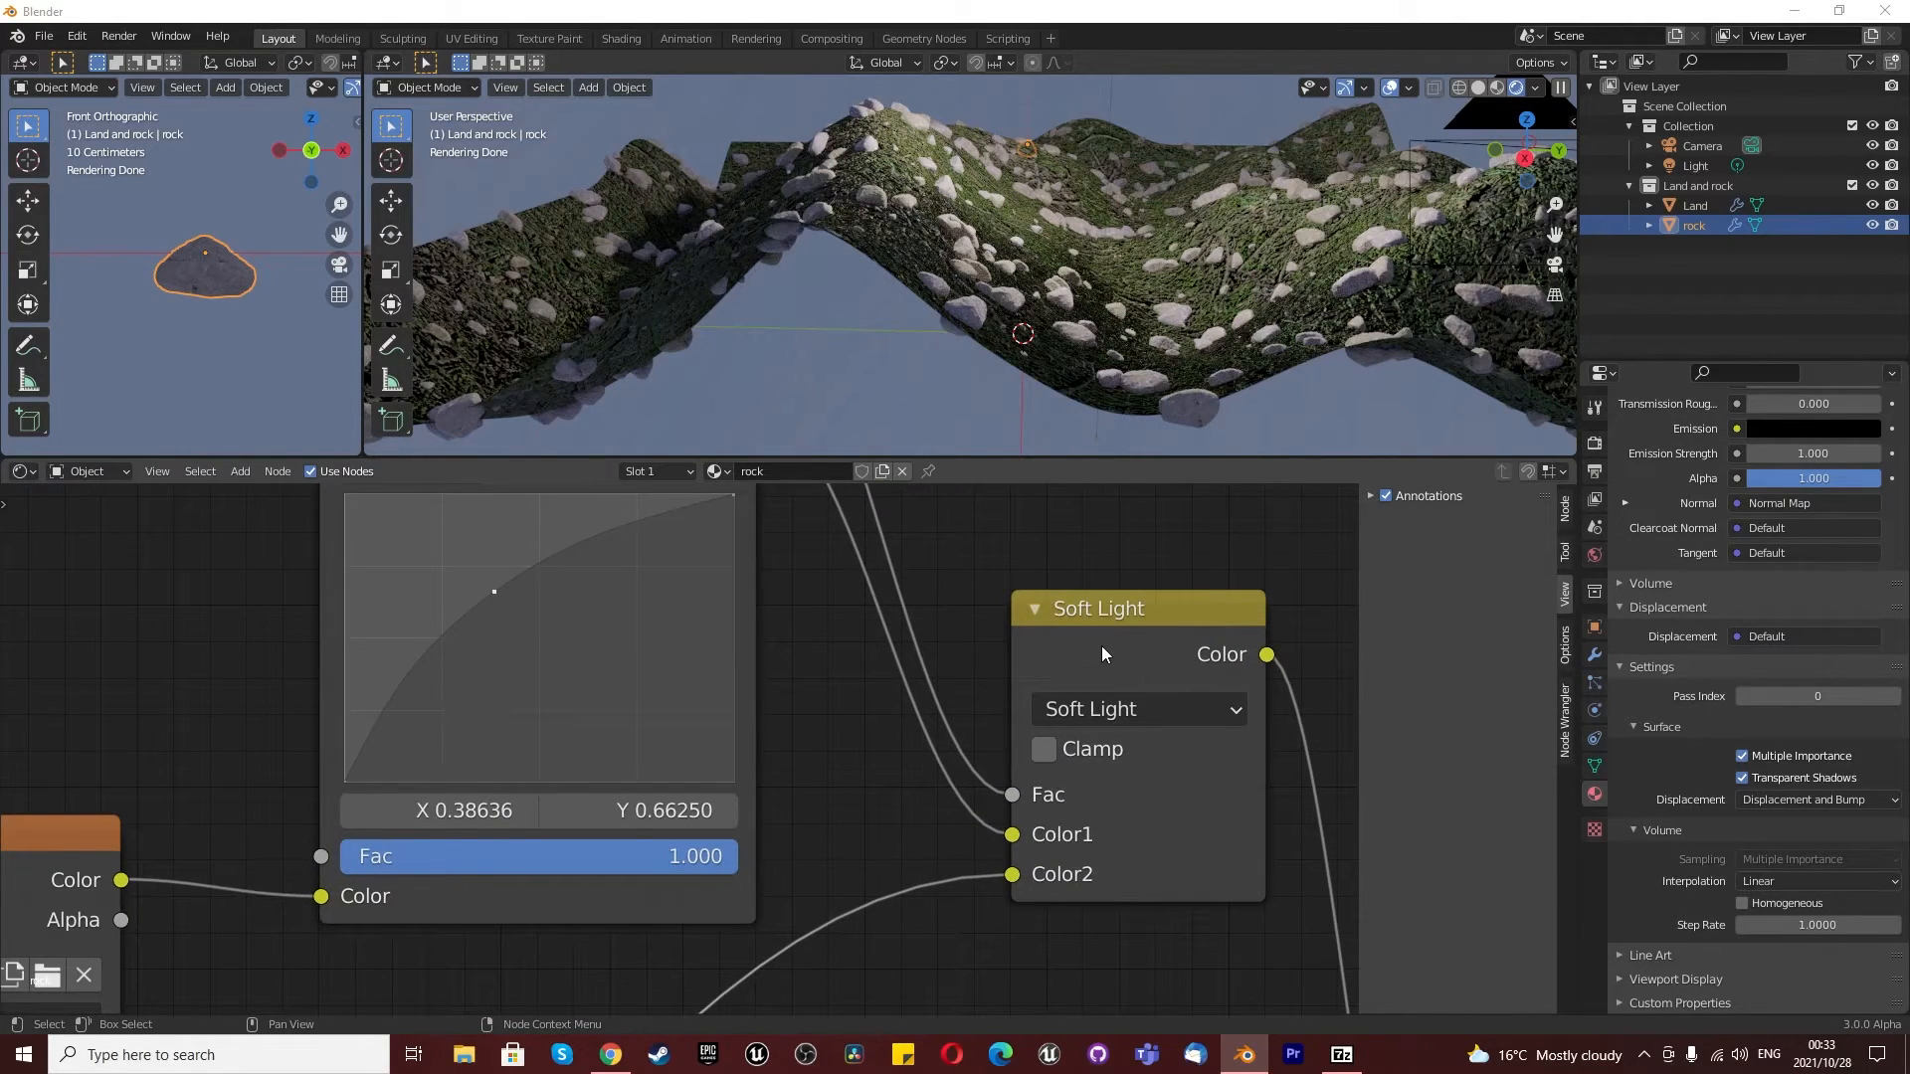
click(1090, 714)
click(1090, 716)
scroll(965, 756, down, 4)
scroll(875, 716, up, 2)
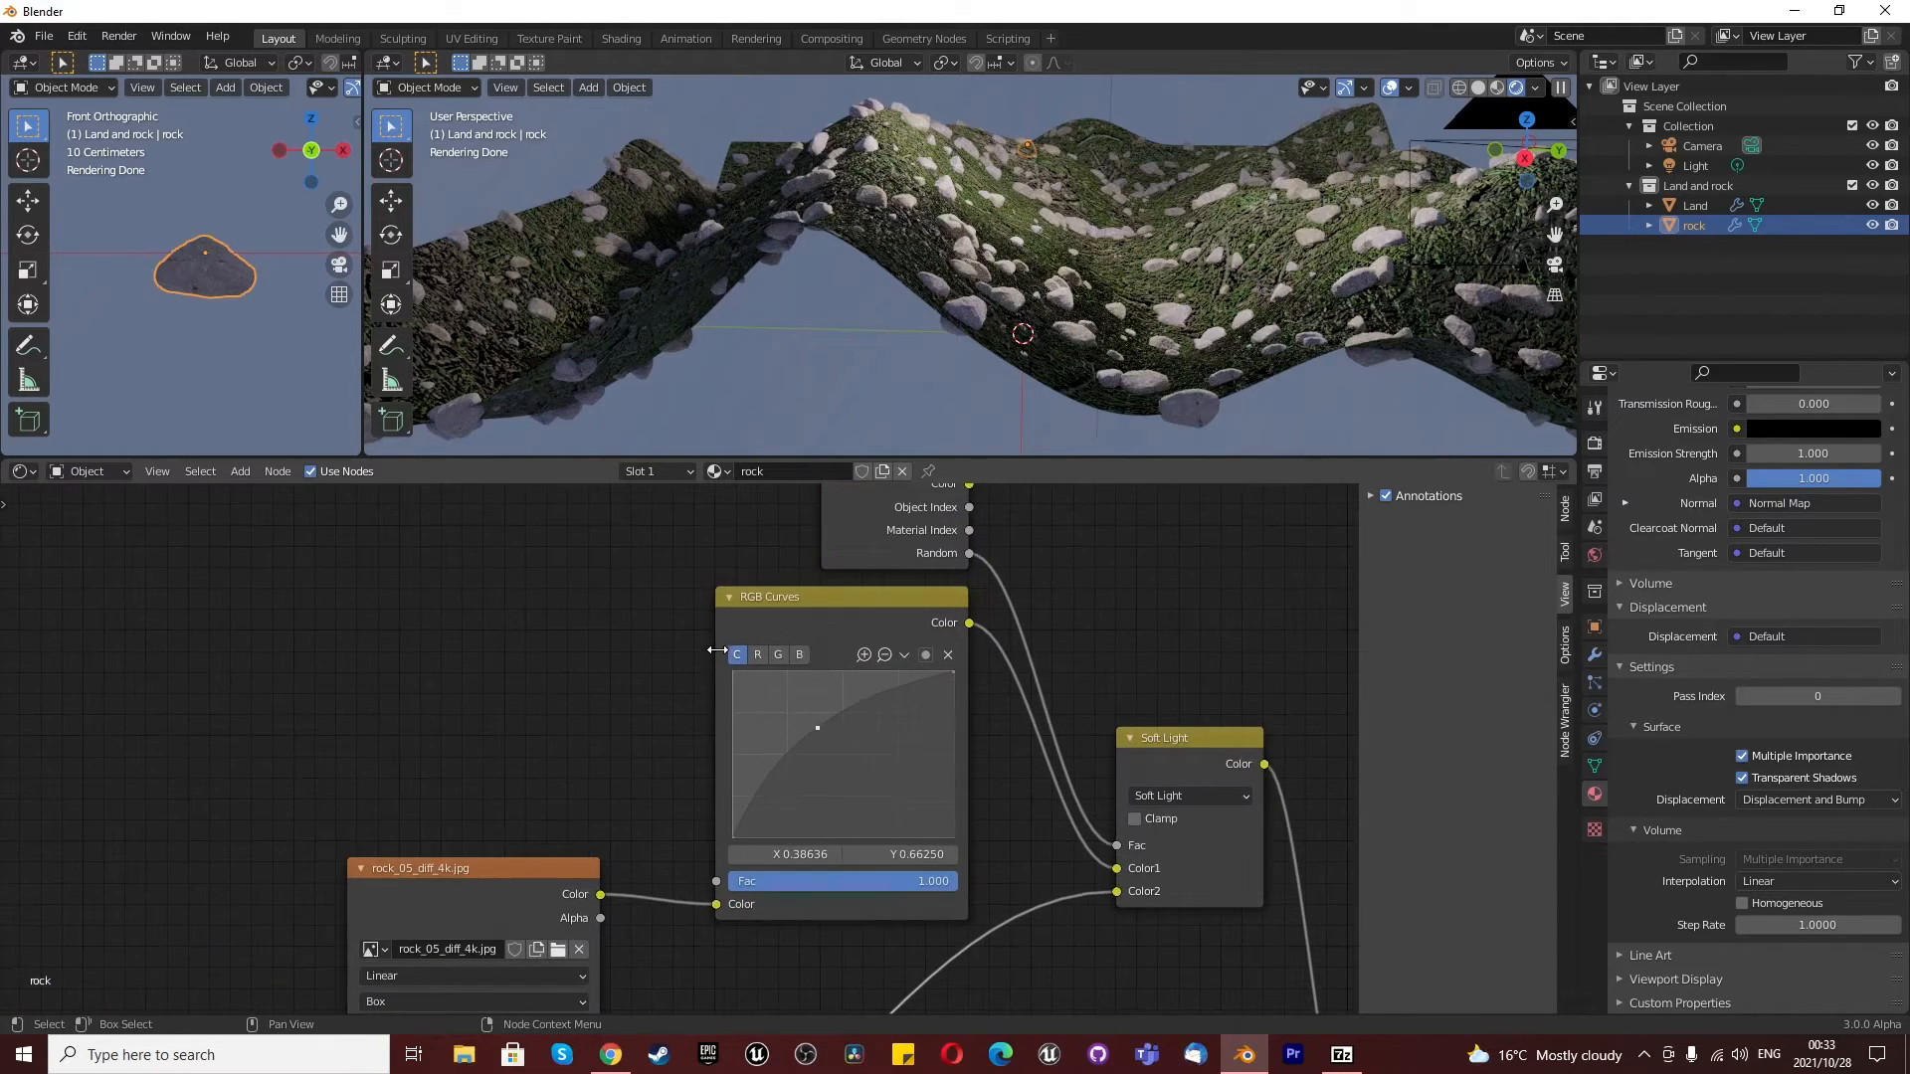
click(781, 654)
click(805, 657)
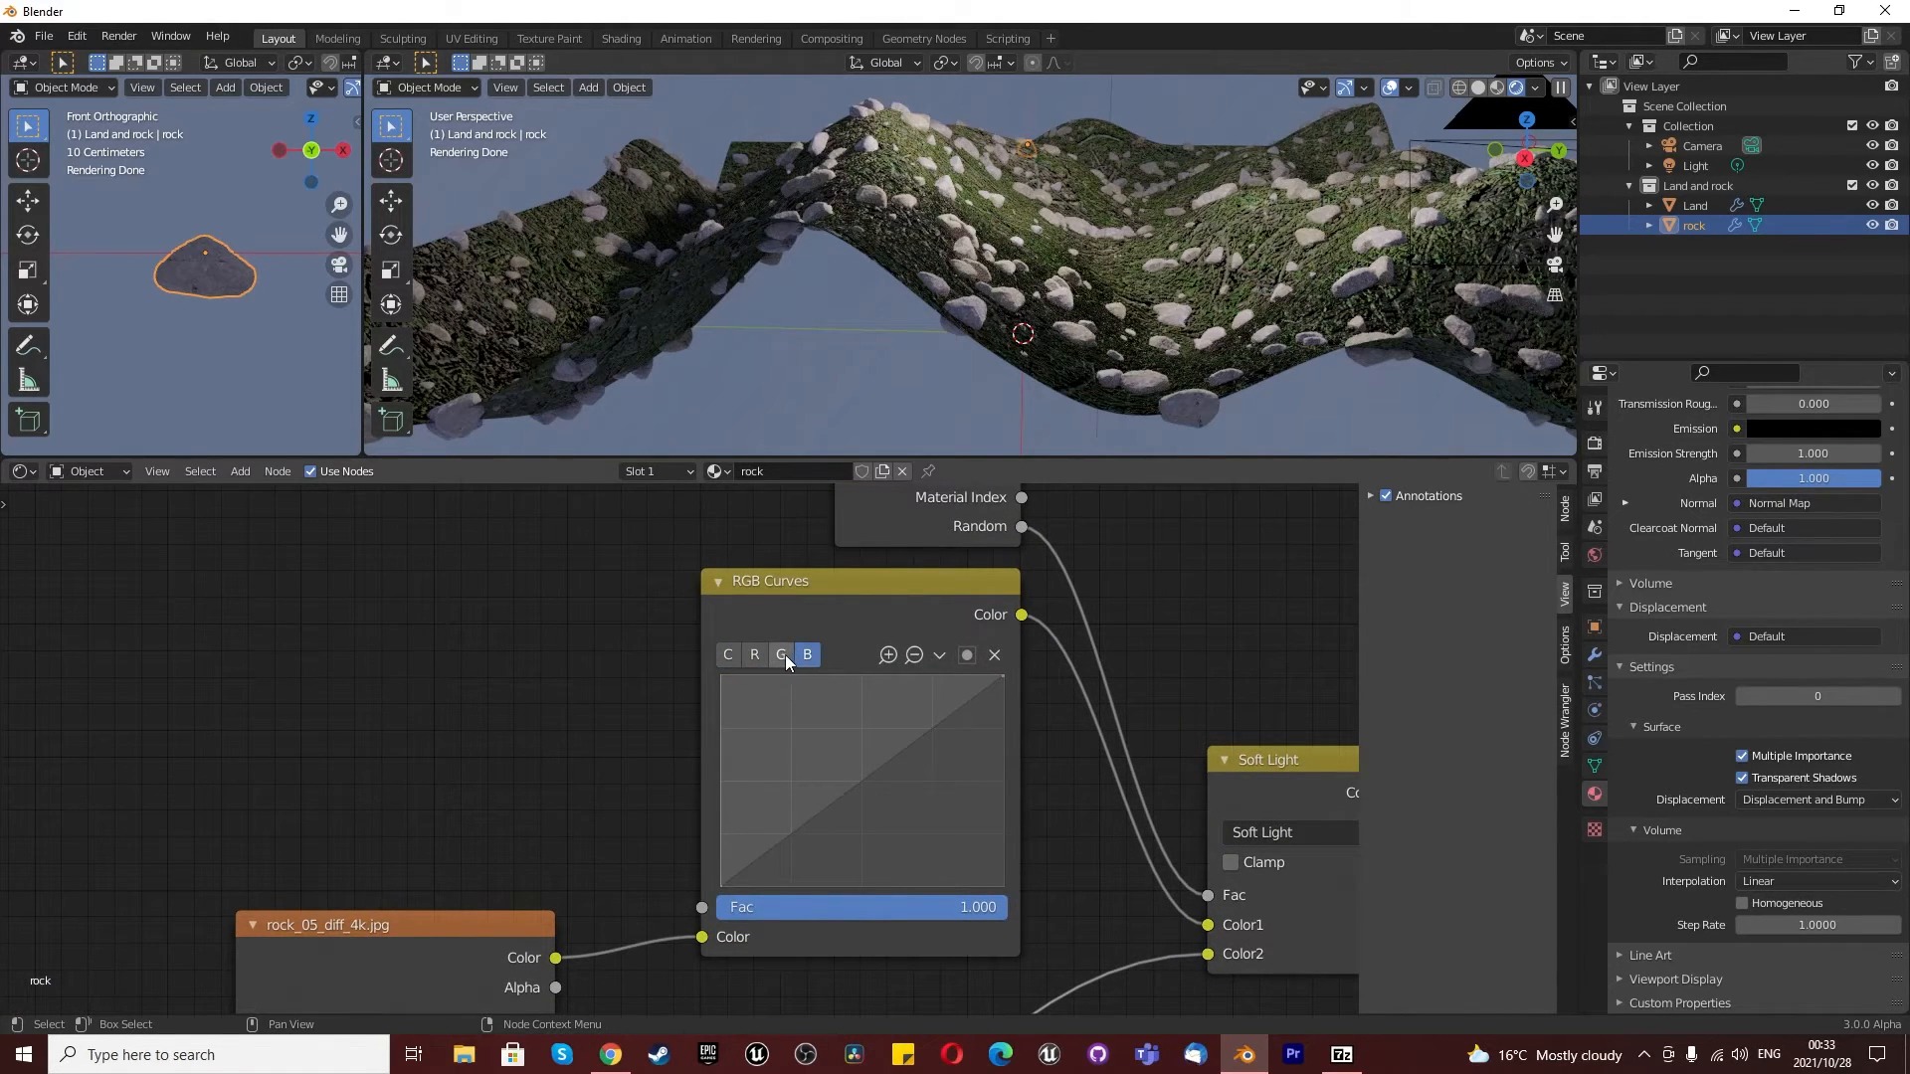
click(727, 655)
drag(830, 805, 830, 746)
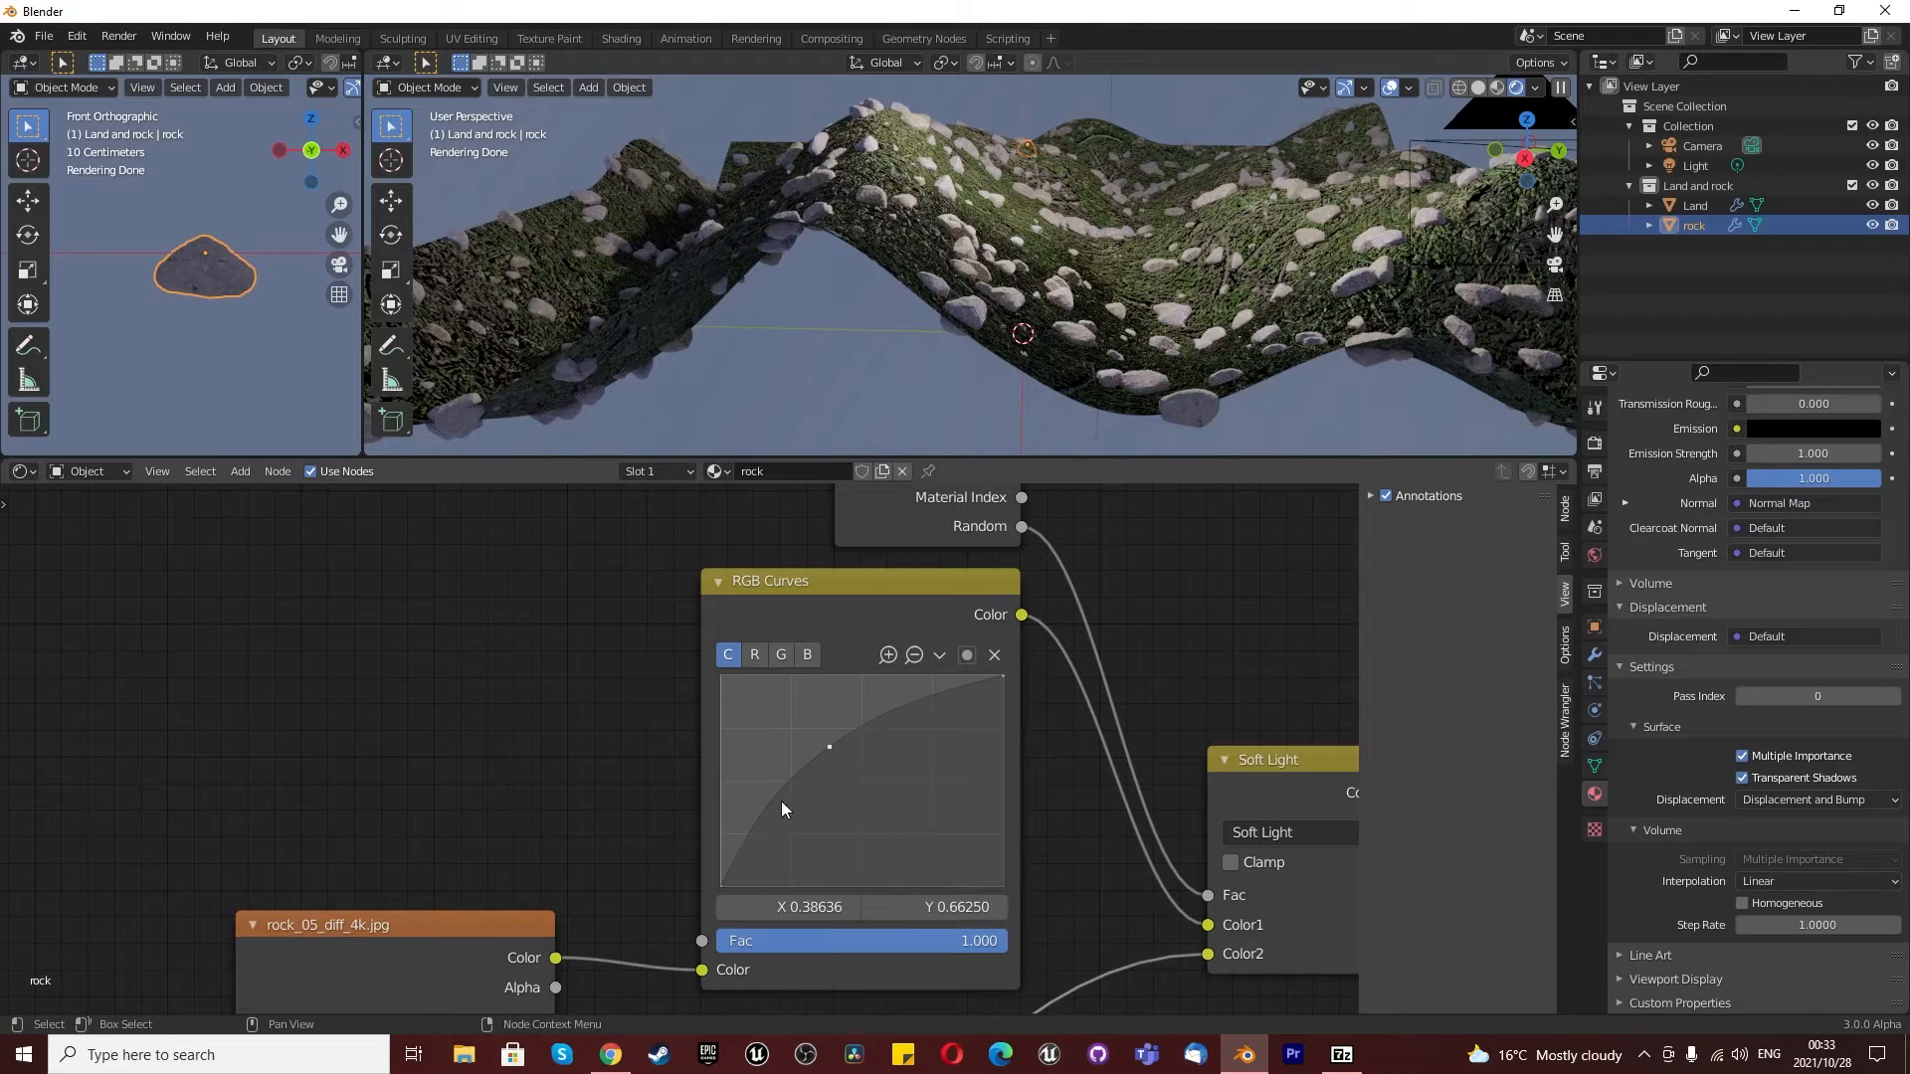
scroll(900, 719, down, 6)
scroll(905, 732, up, 2)
scroll(965, 873, up, 8)
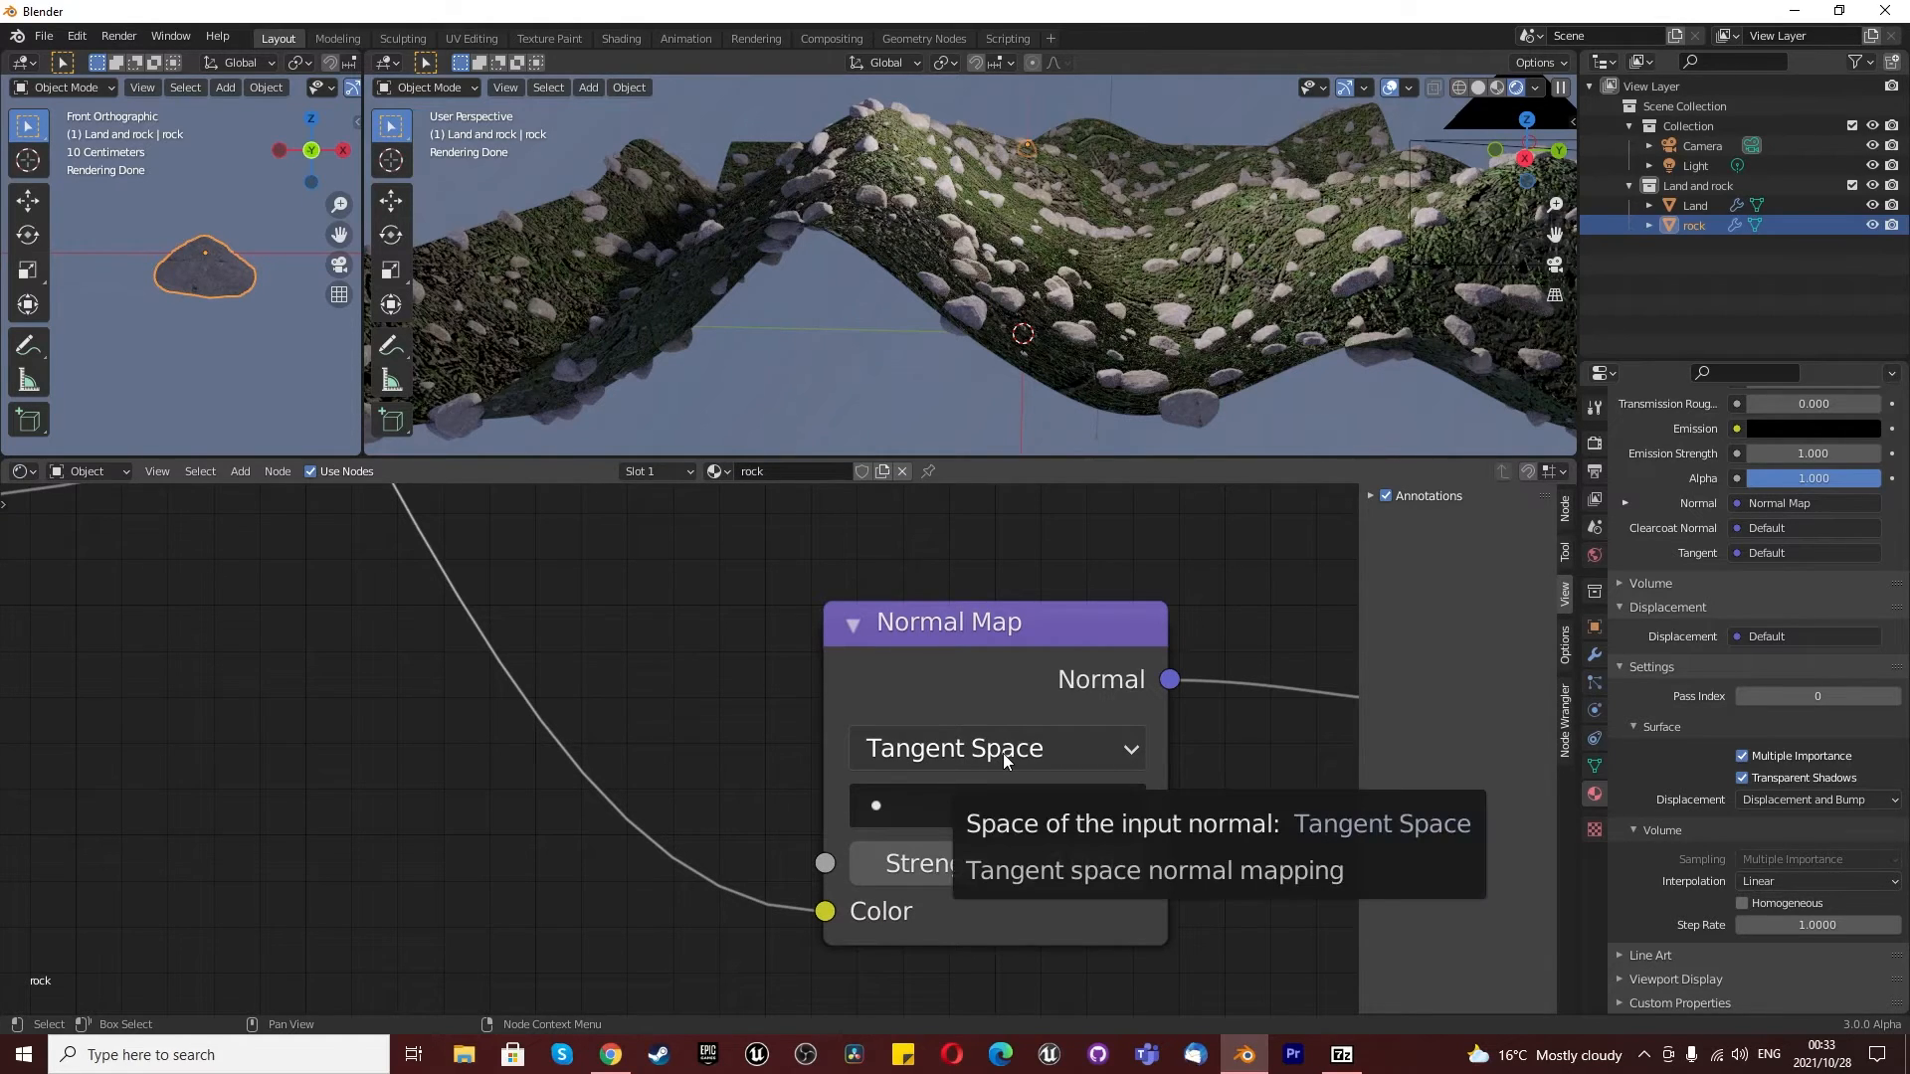
- Try Tangent Space on the land material's Normal Map node, and undo it to restore Blender Object Space
click(1711, 203)
click(805, 606)
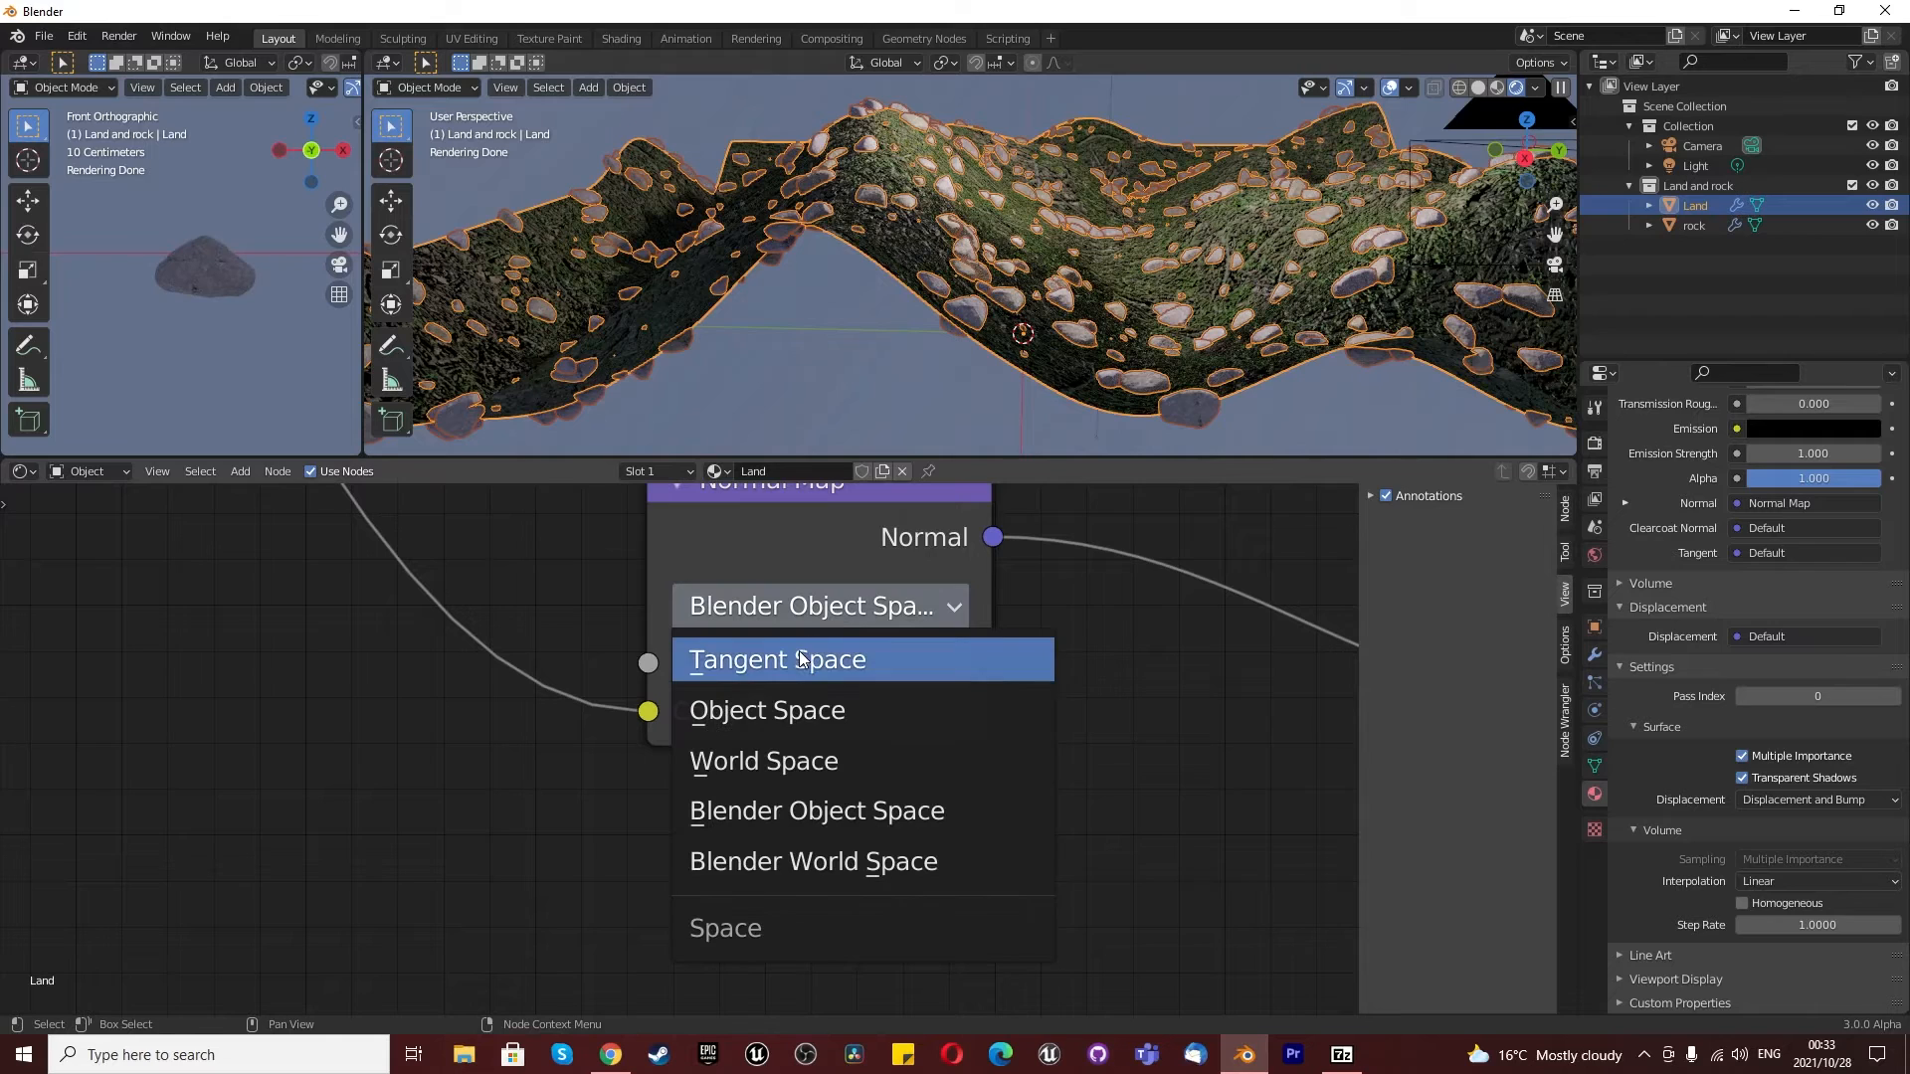
click(801, 664)
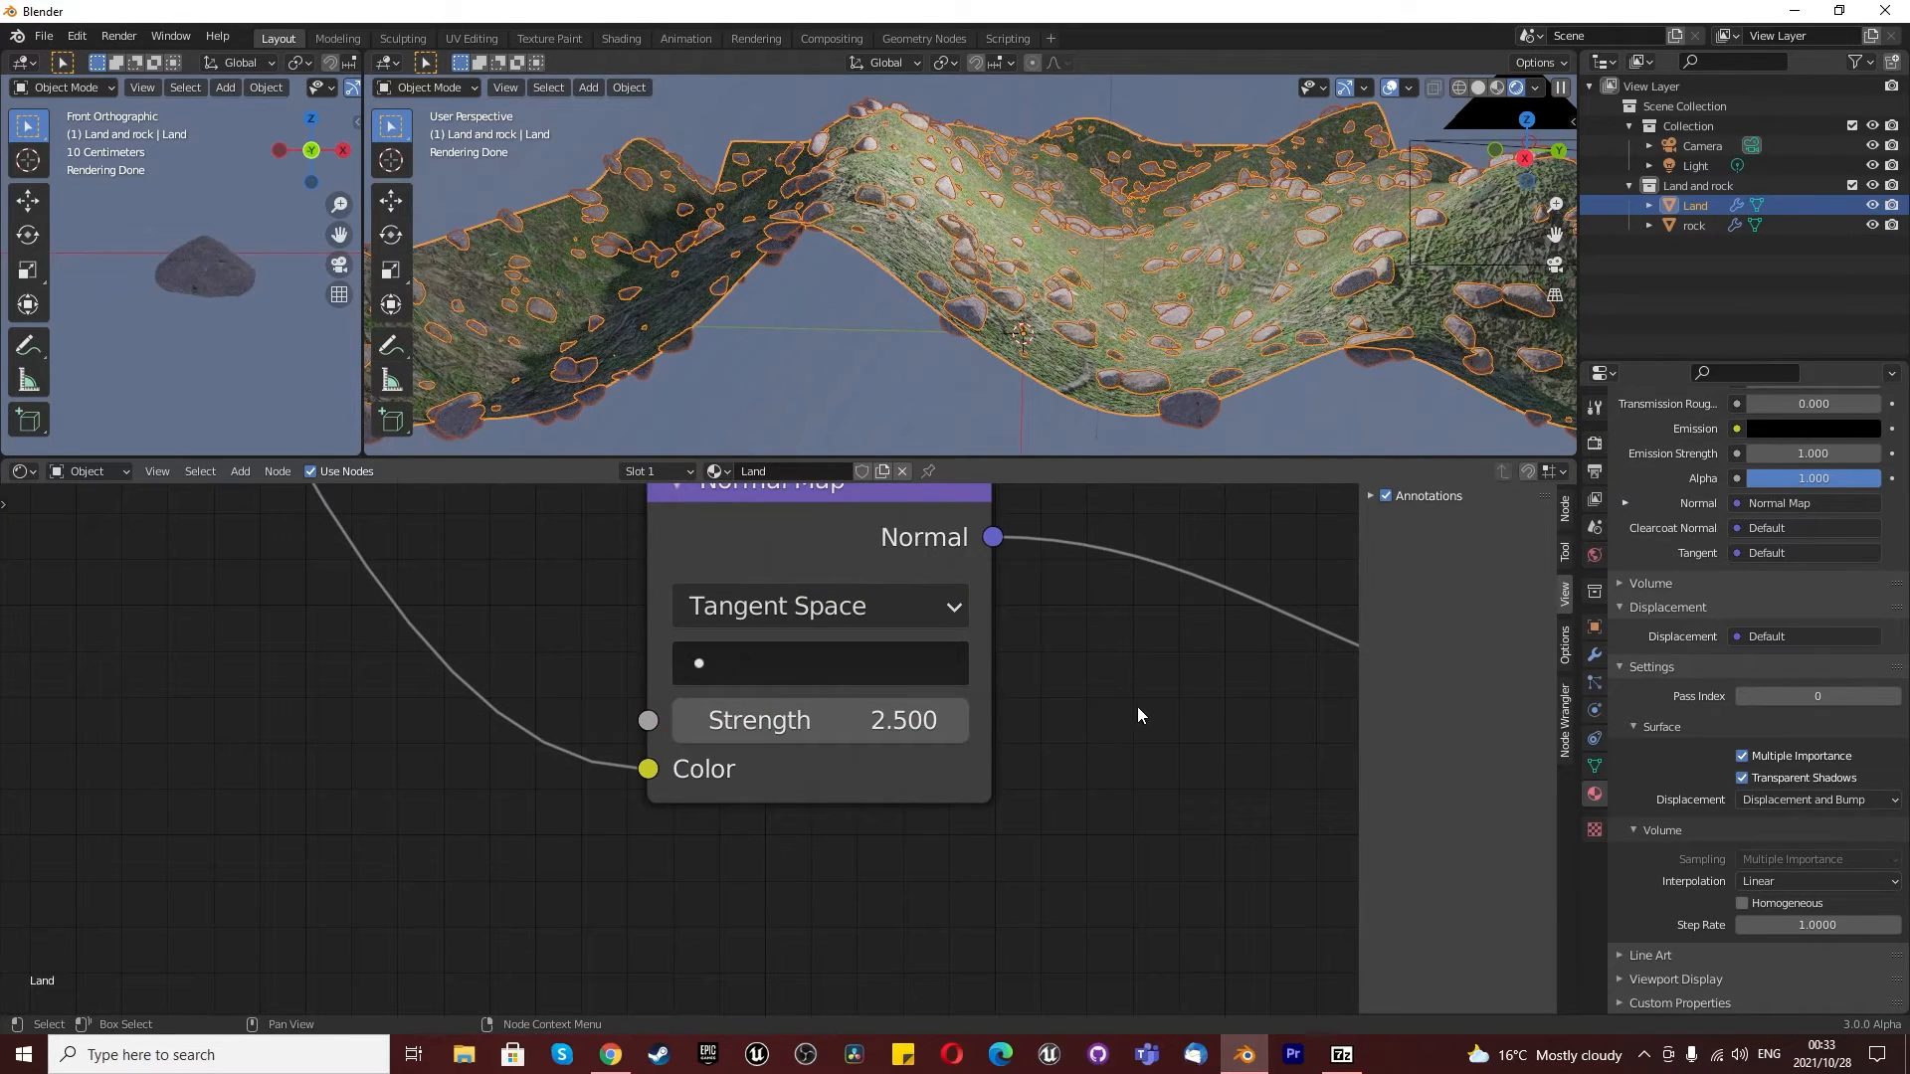
click(879, 612)
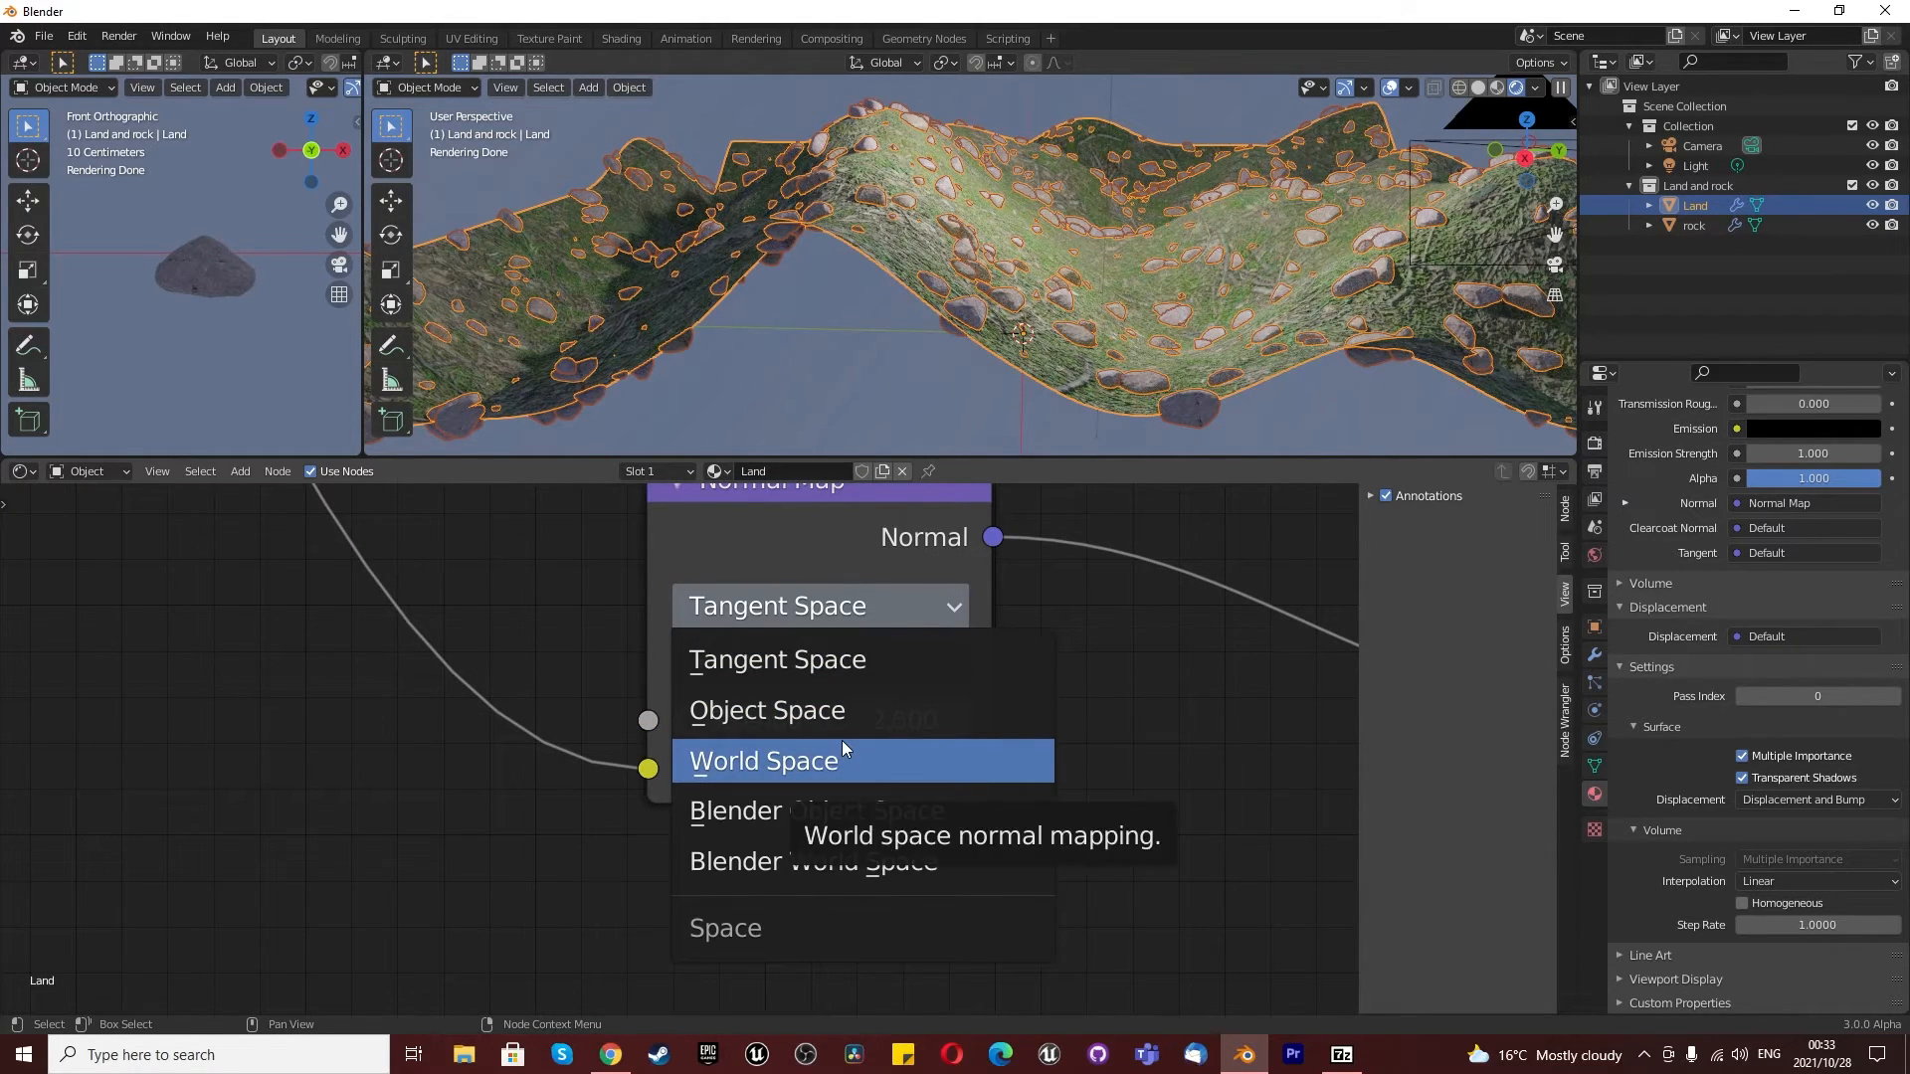
key(ctrl+z)
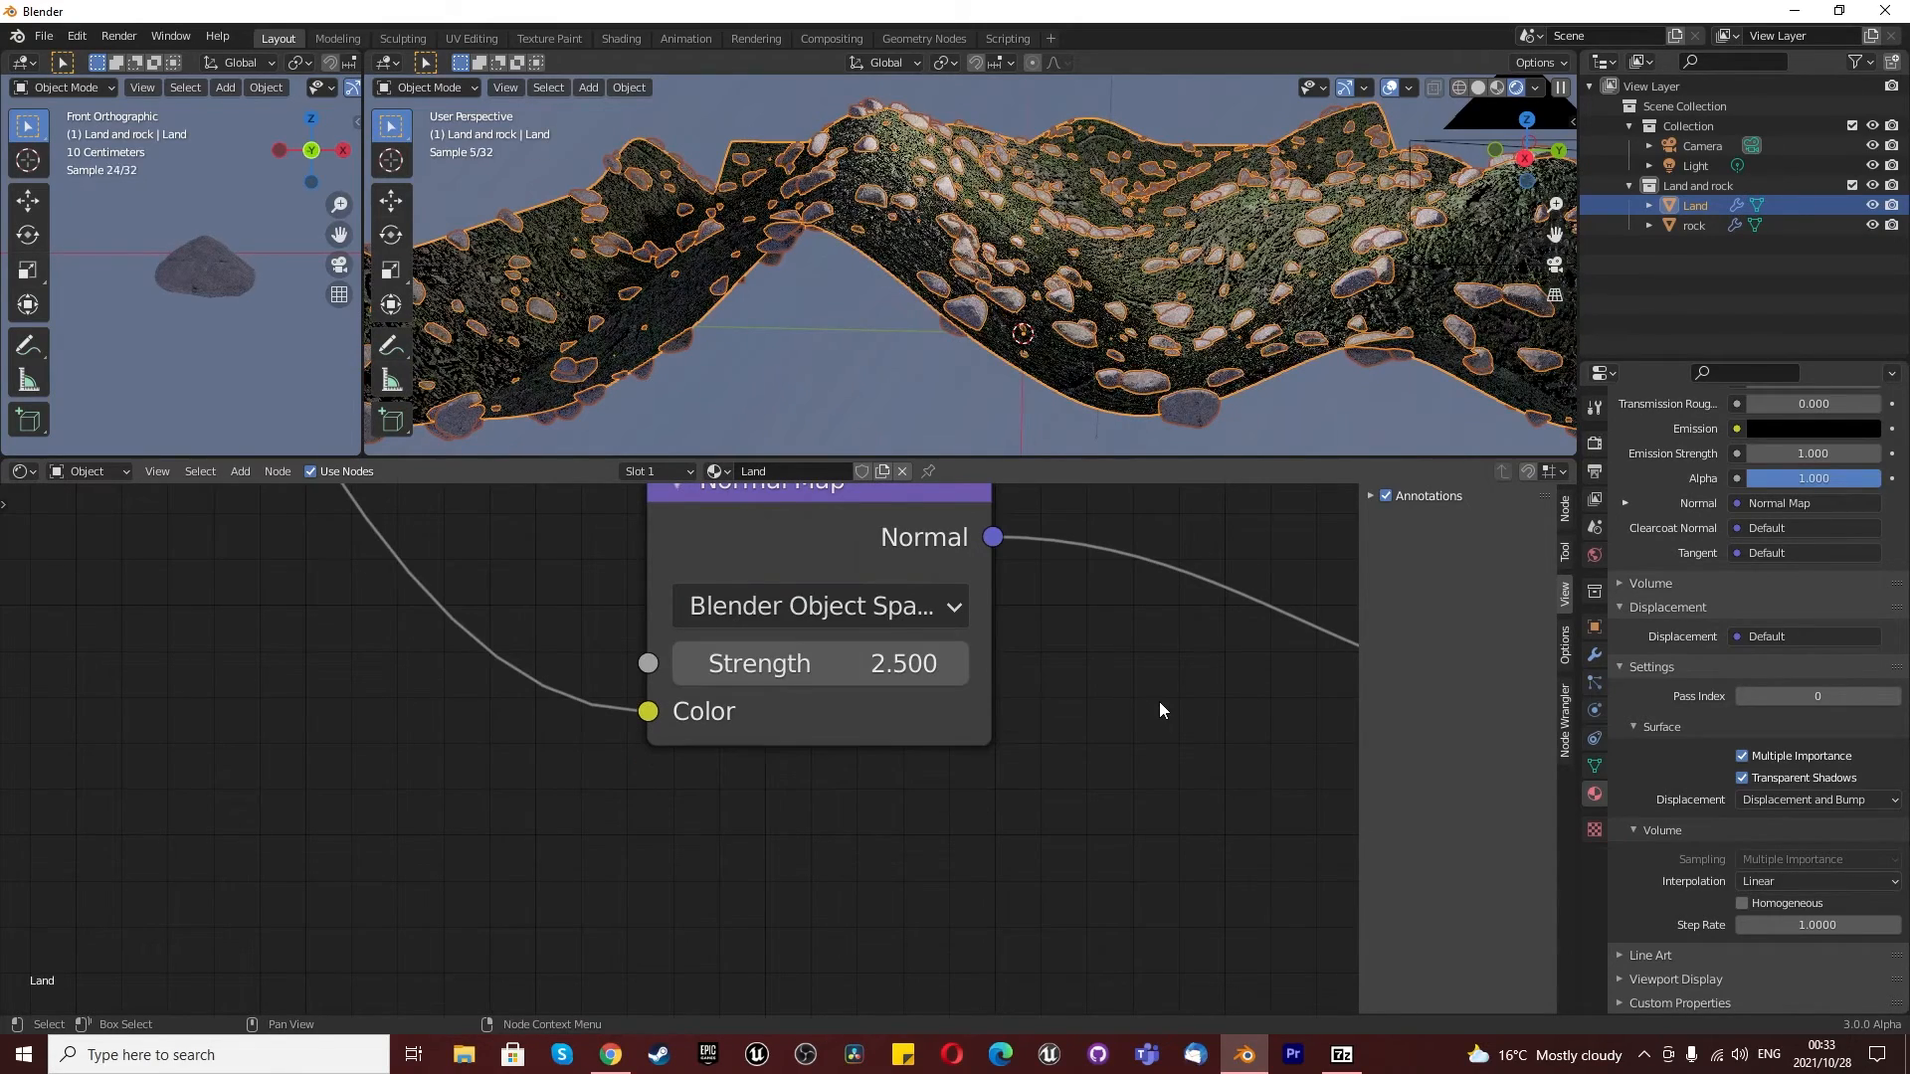
scroll(903, 720, down, 2)
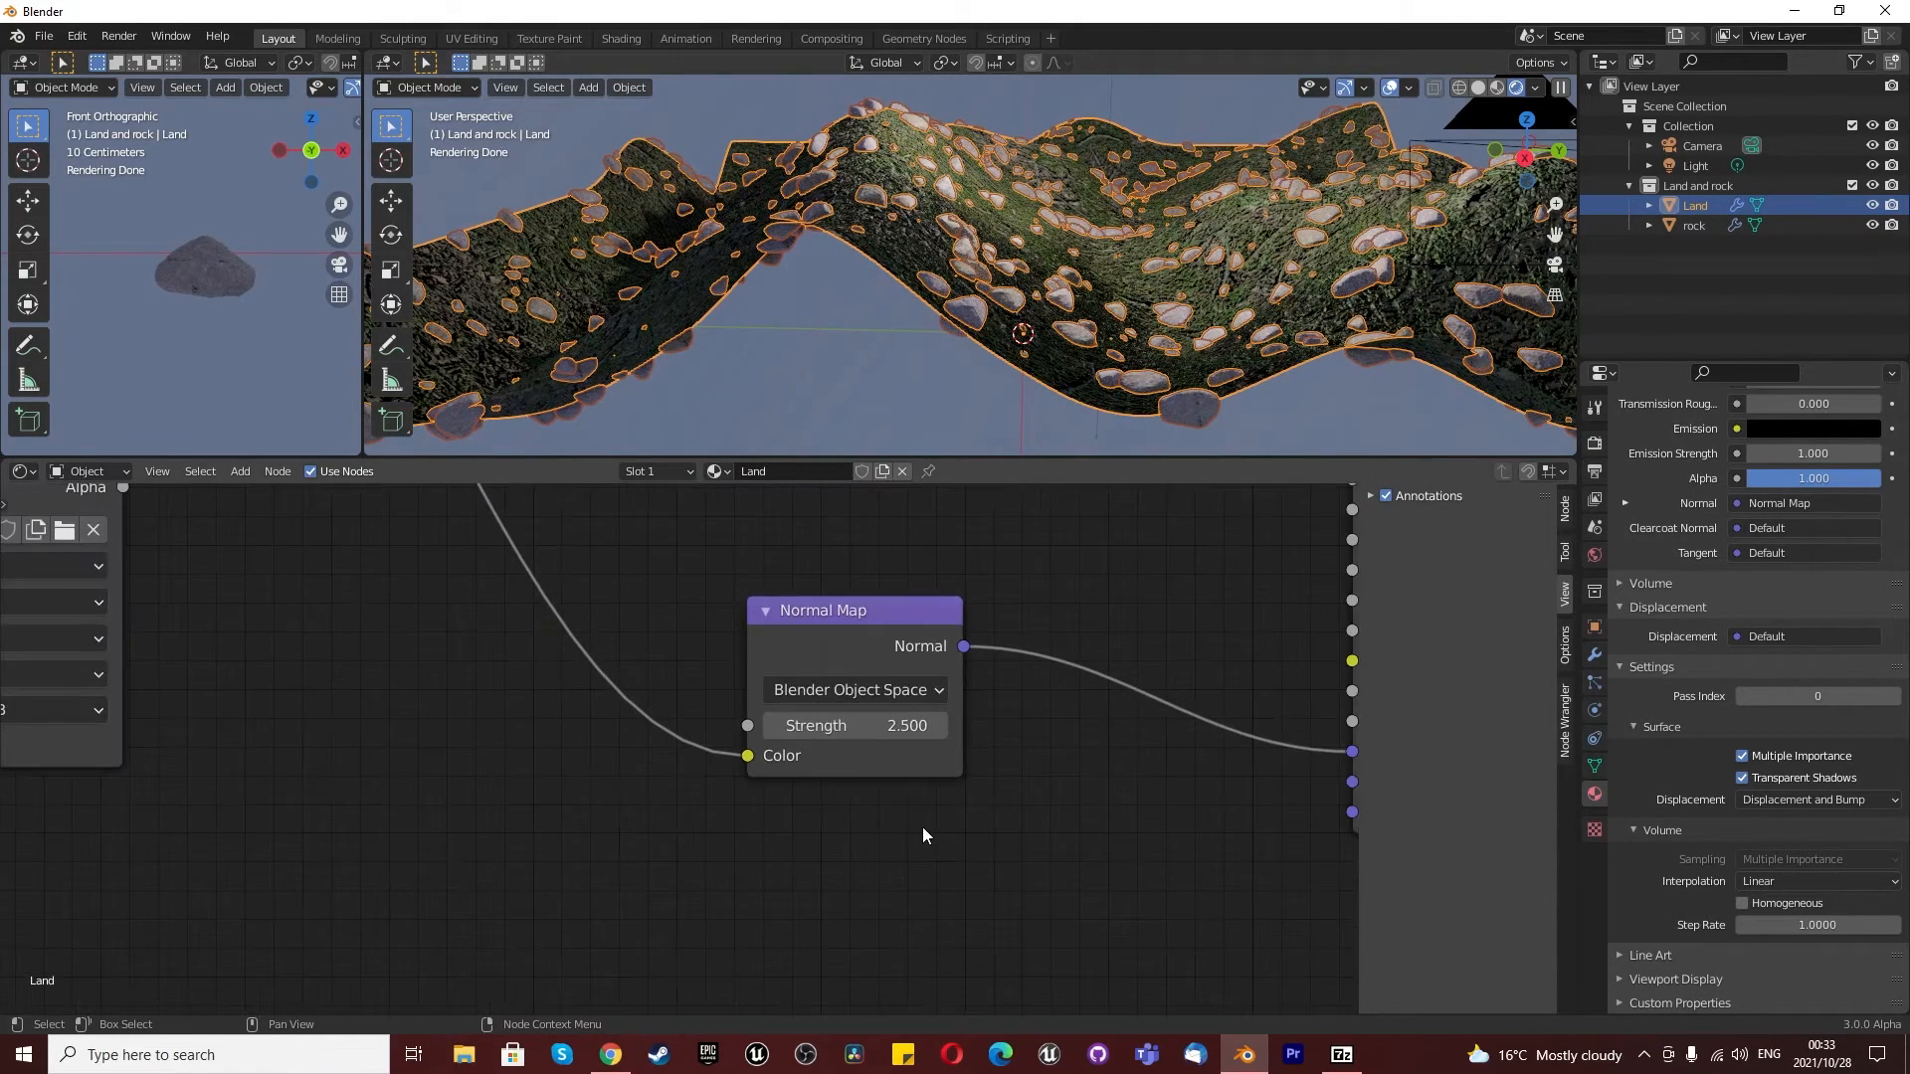
- Select the rock and try a stronger Normal Map setting in its material, returning the strength to 0
click(1693, 225)
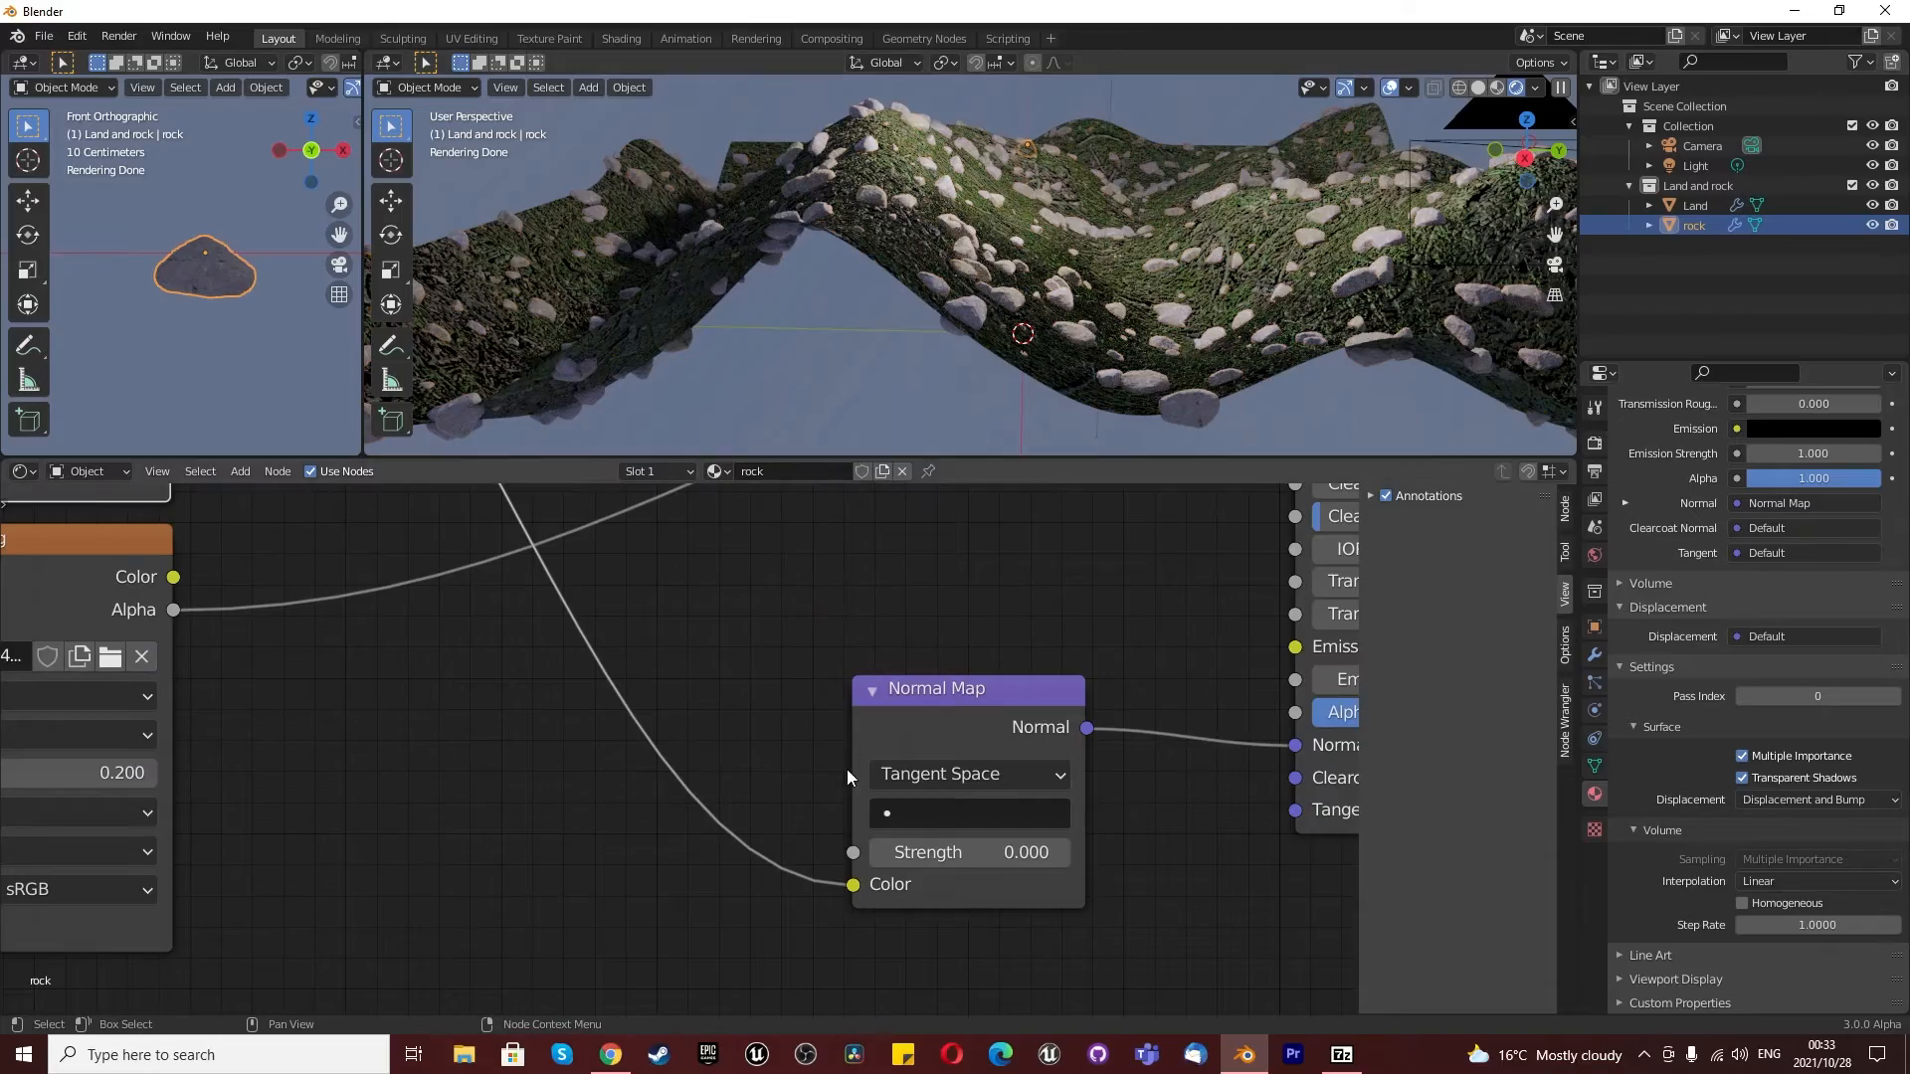
drag(970, 852, 1422, 852)
scroll(1387, 283, up, 3)
scroll(1389, 276, up, 4)
shift+middle_drag(1258, 236, 1186, 271)
scroll(1185, 270, down, 3)
drag(995, 853, 596, 852)
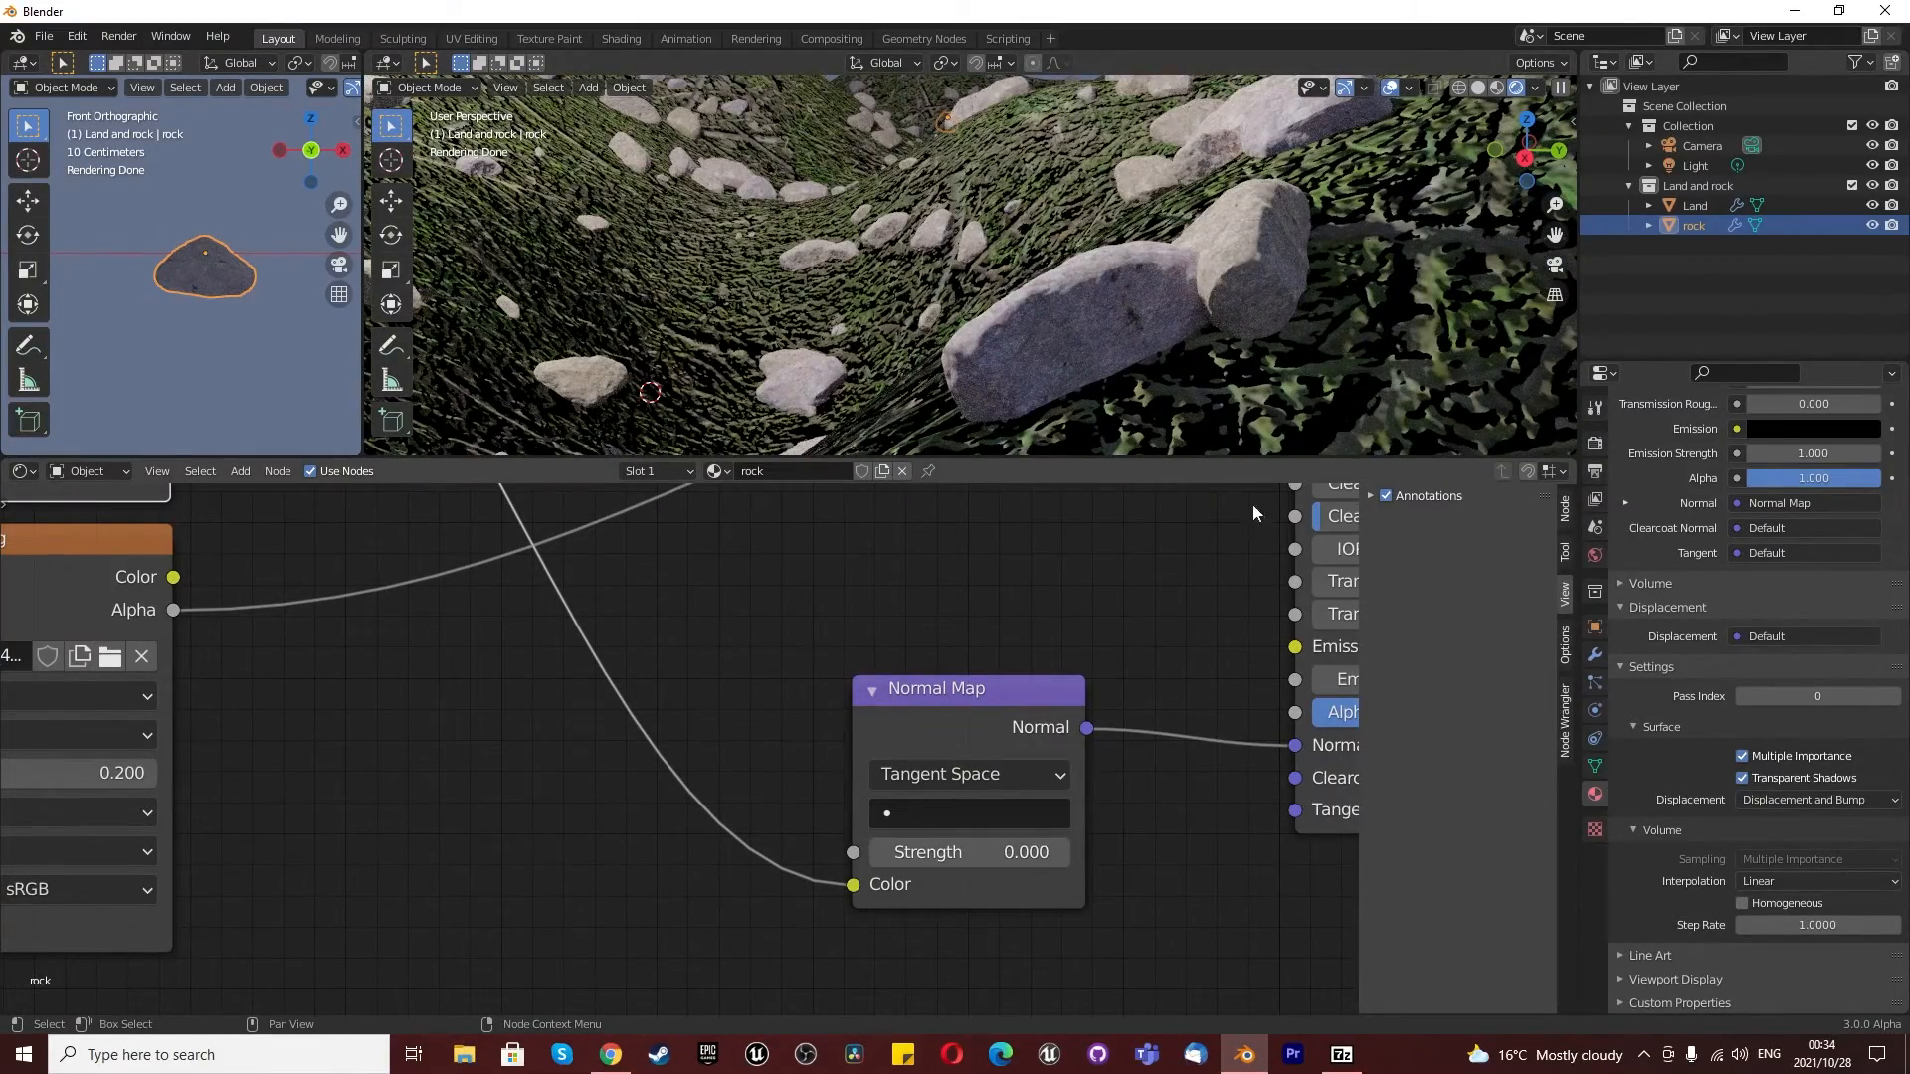
scroll(1062, 350, up, 5)
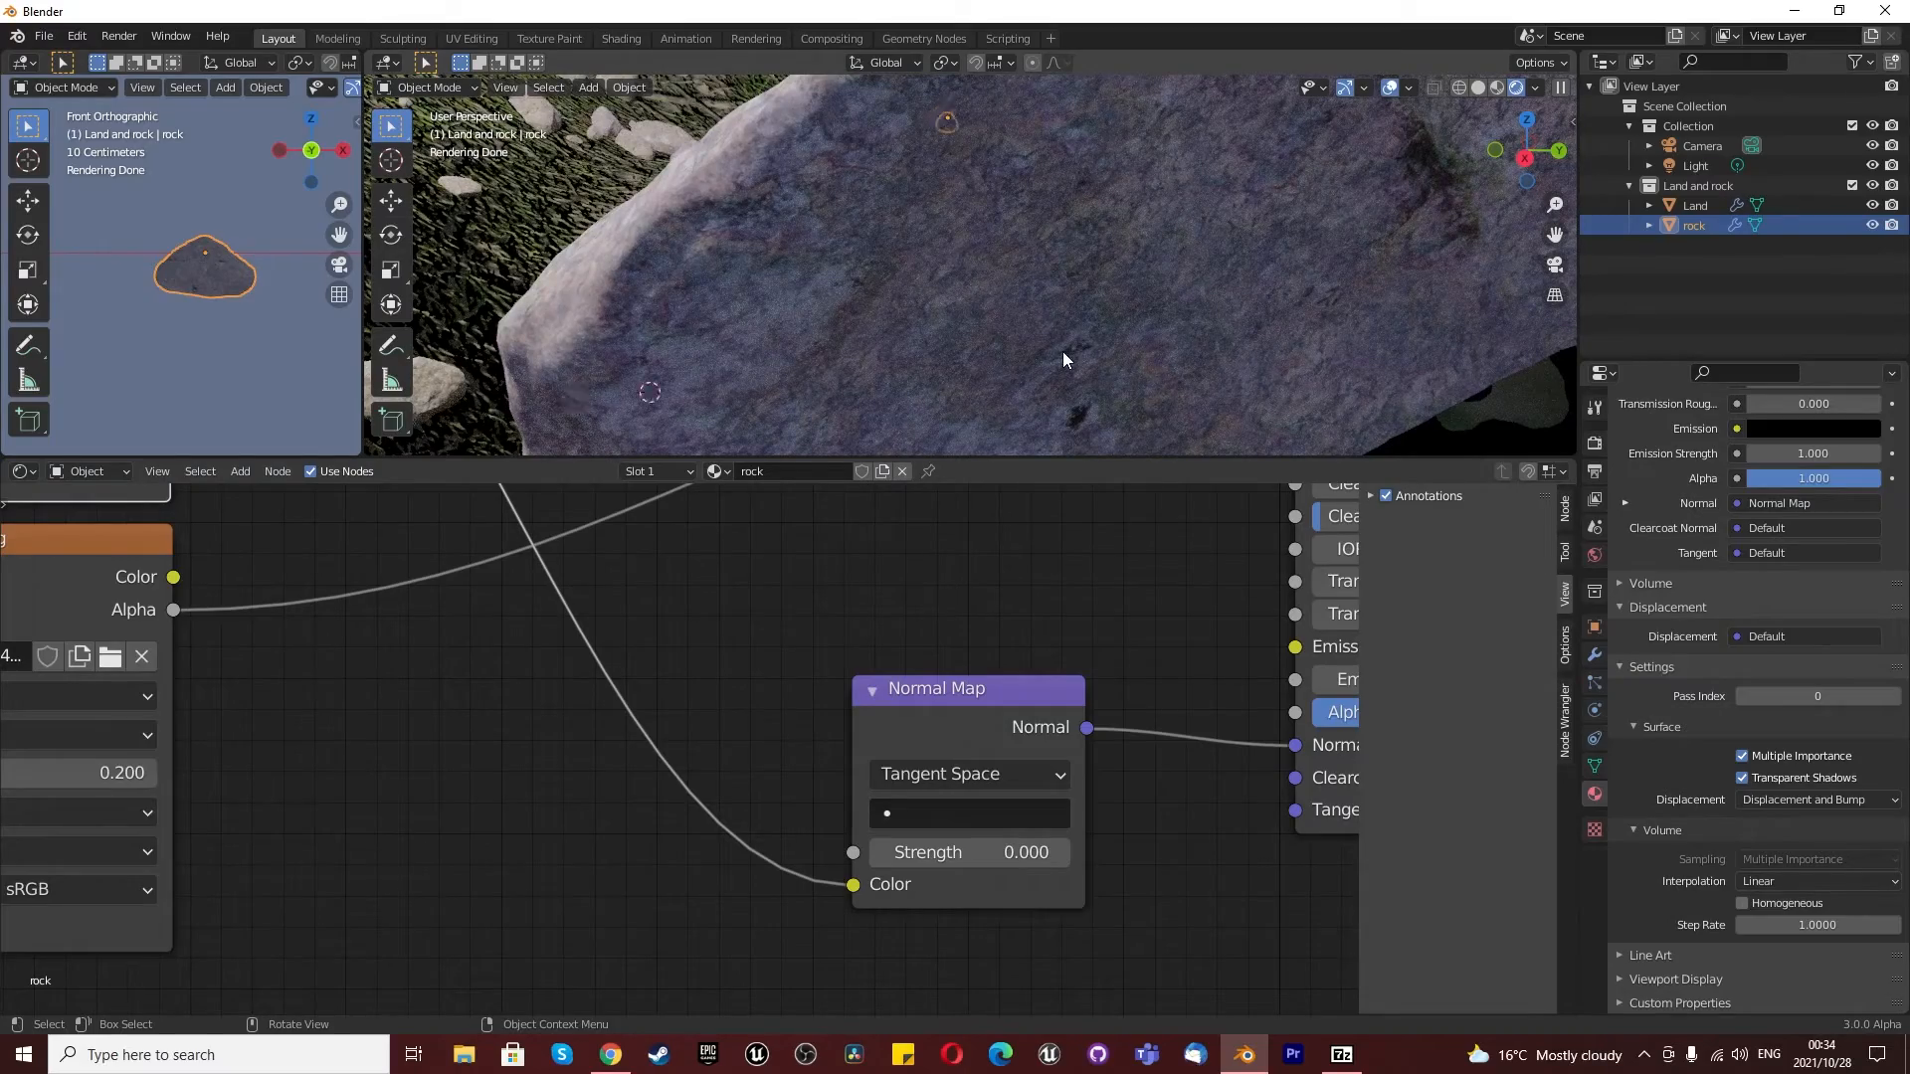
scroll(1062, 350, down, 5)
- Enlarge the 3D viewport over the node editor and examine the scattered rocks' surfaces up close
drag(1045, 460, 1024, 704)
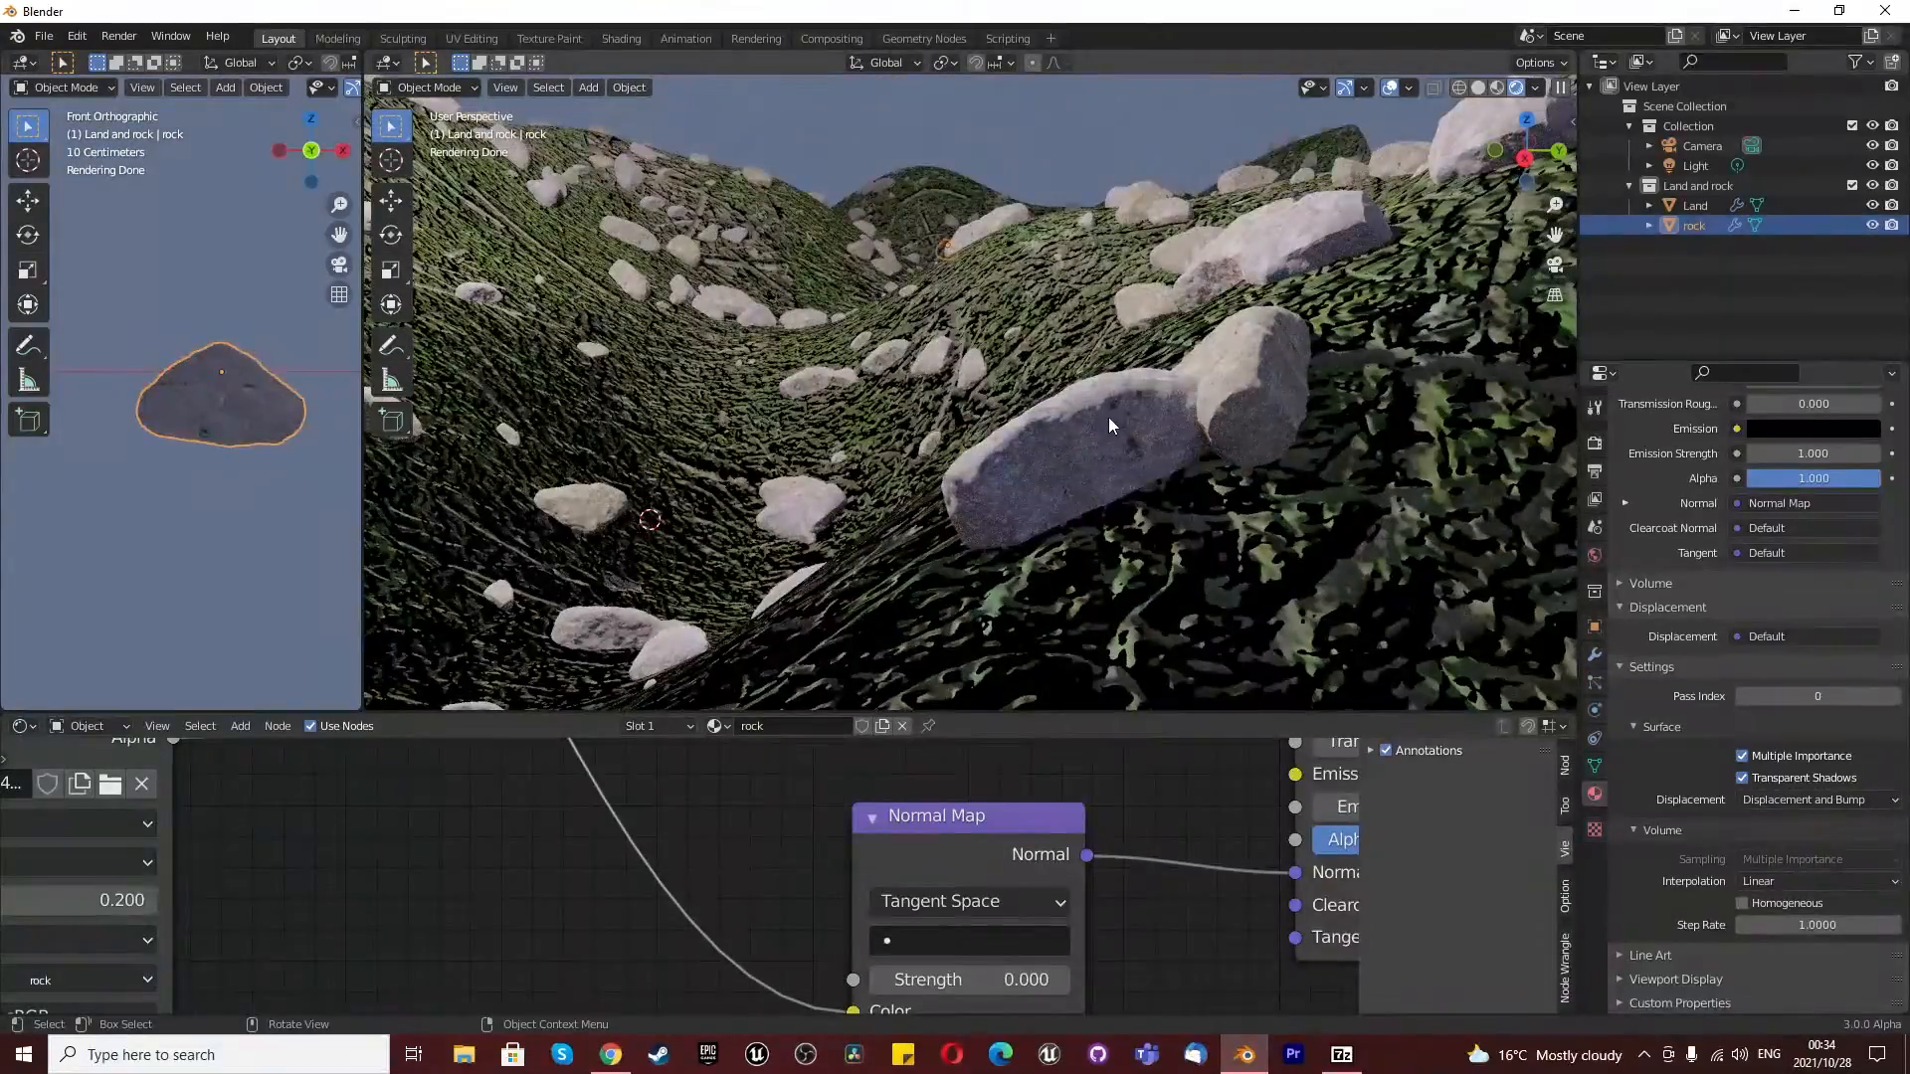
scroll(1110, 418, up, 5)
scroll(1114, 460, down, 5)
scroll(1236, 617, up, 5)
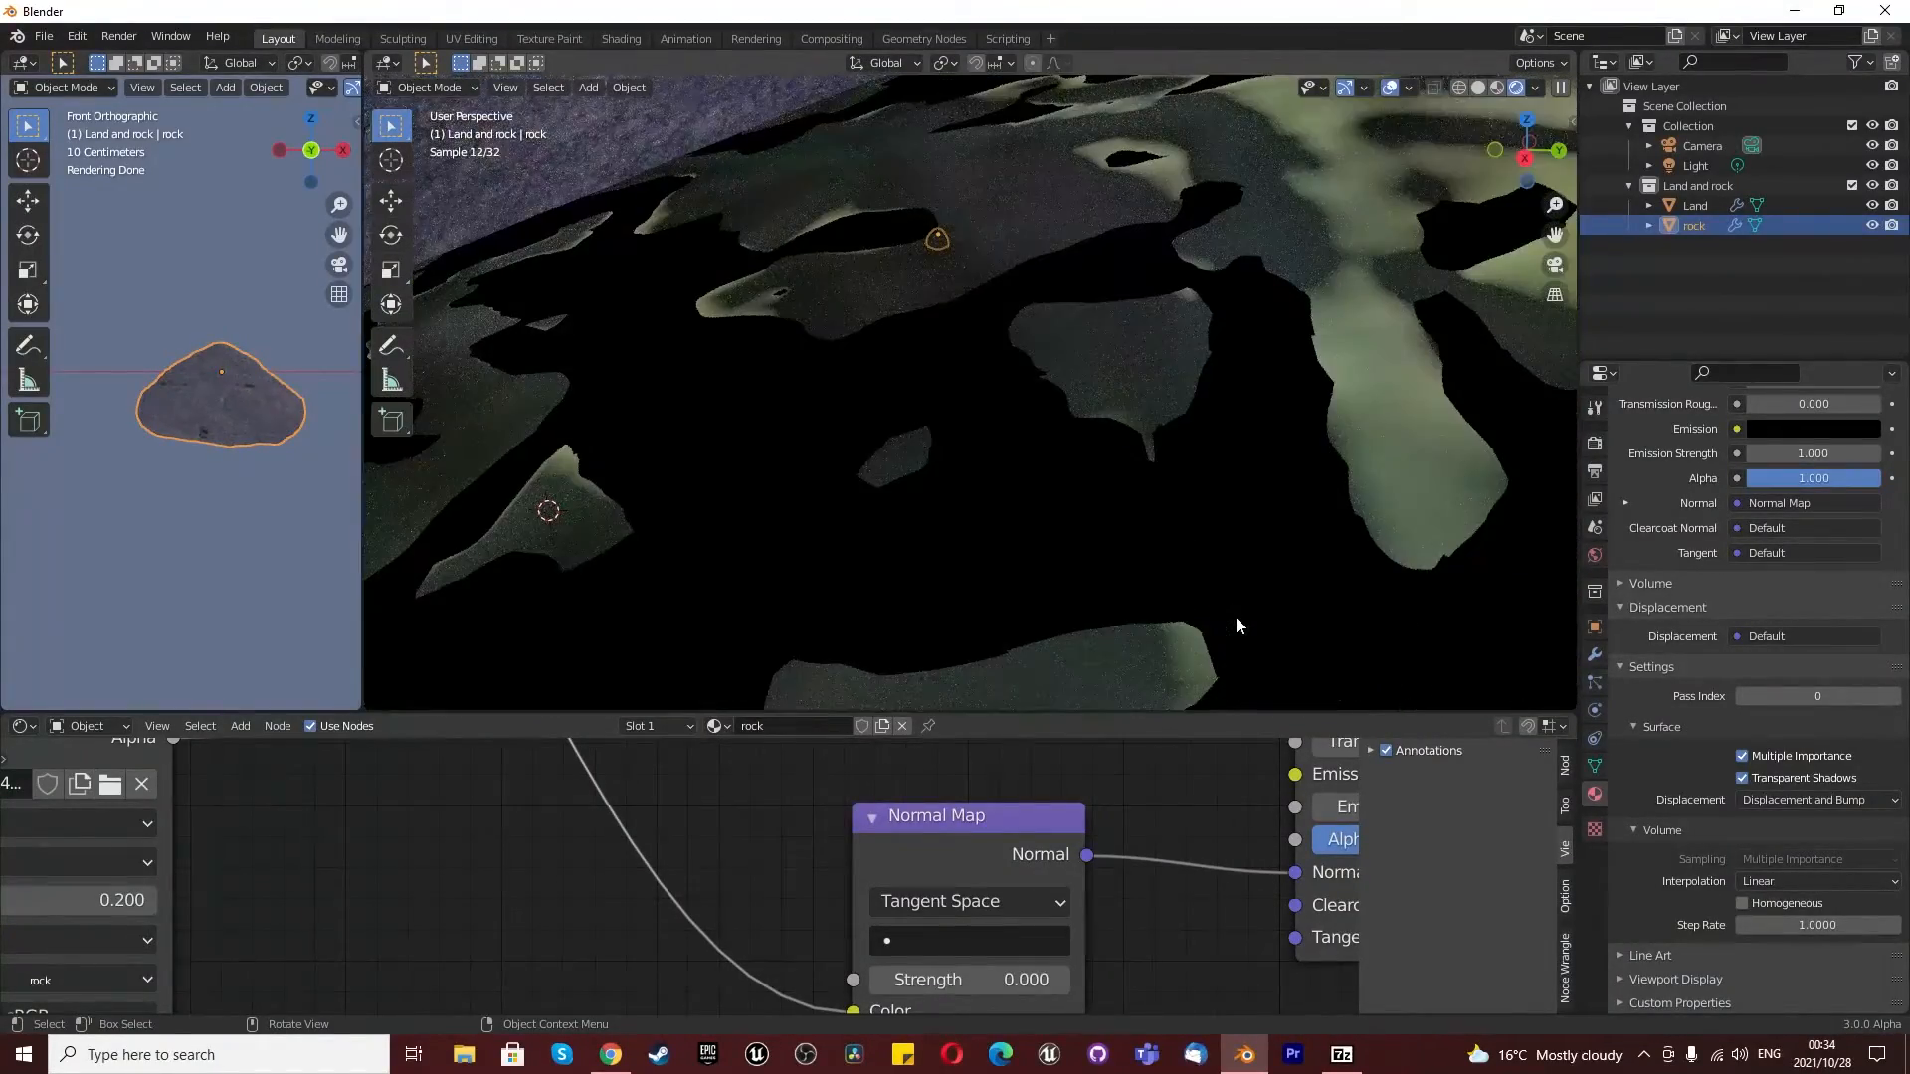
scroll(1235, 587, down, 5)
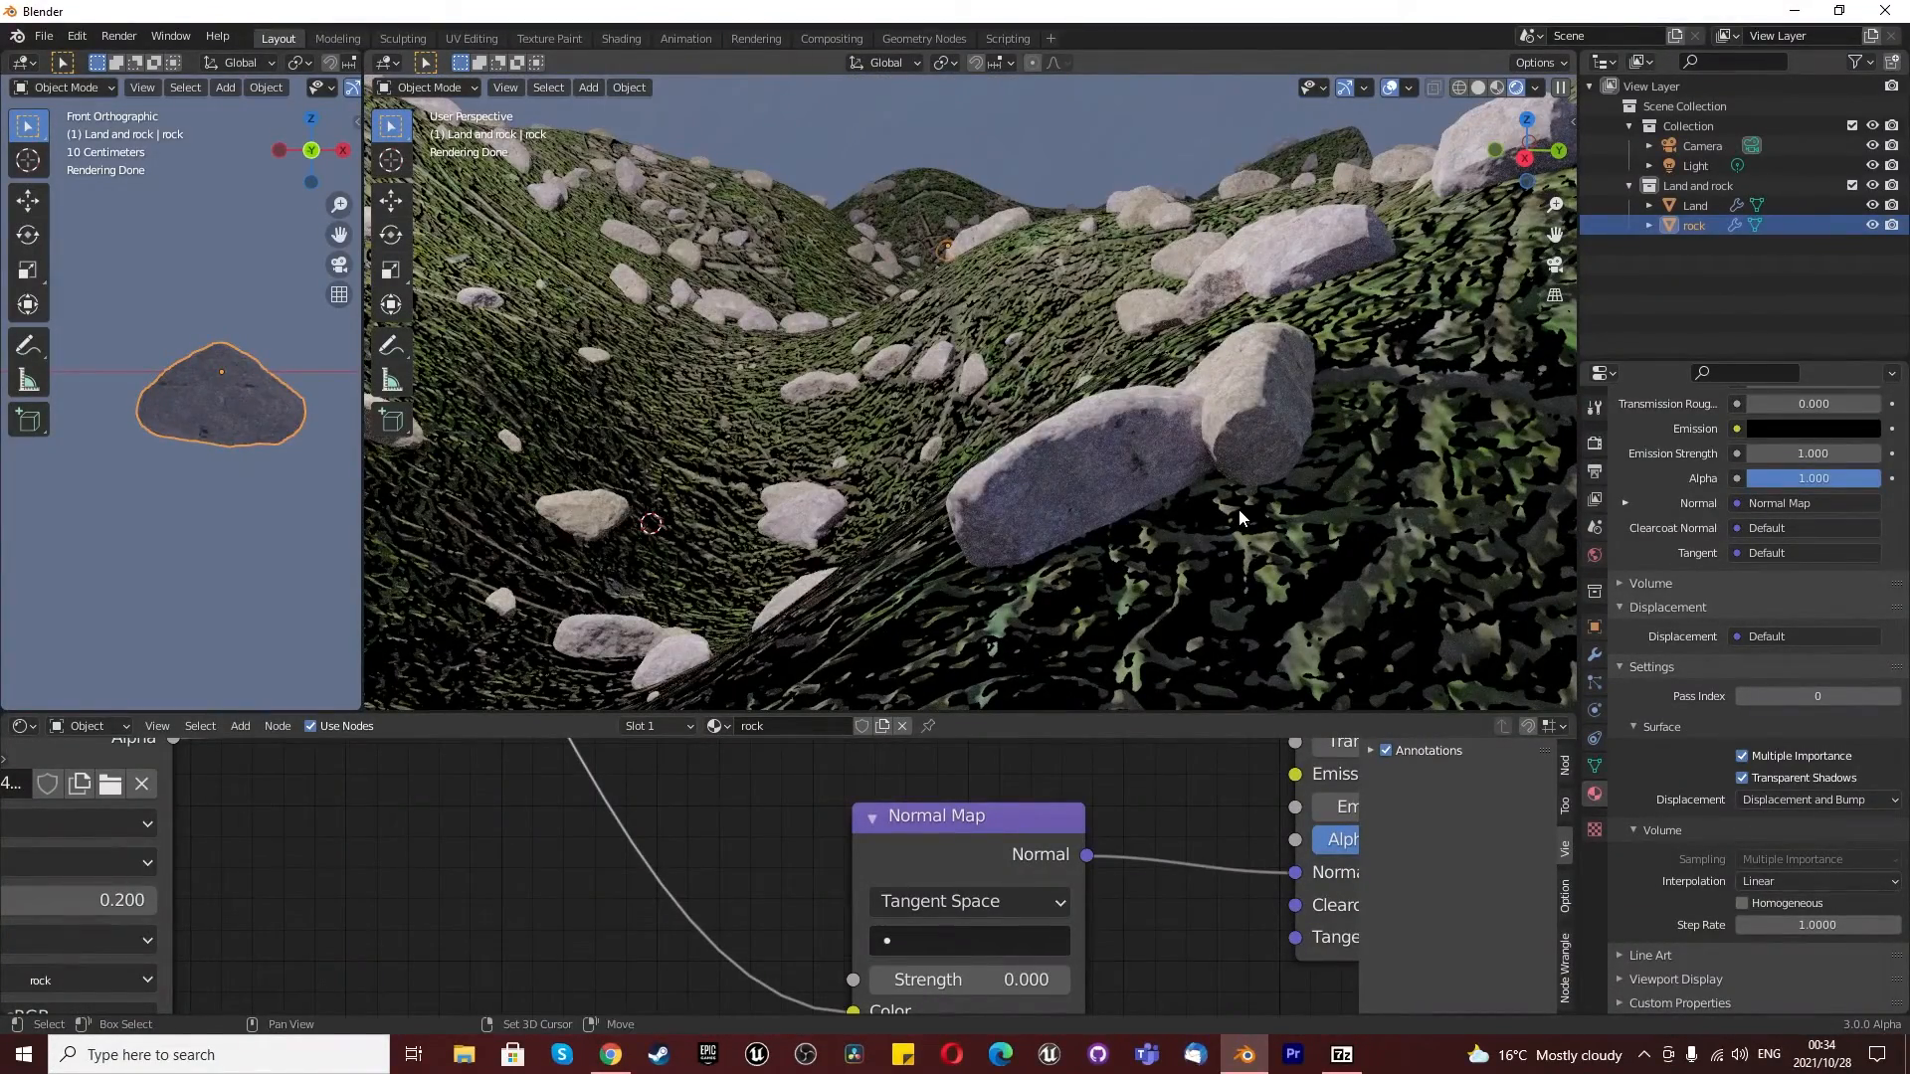
middle_drag(1220, 456, 1204, 446)
scroll(1204, 446, up, 1)
scroll(1203, 445, down, 1)
scroll(1125, 371, up, 1)
scroll(1124, 370, down, 1)
scroll(1124, 370, up, 1)
- Try a Normal Map strength of 10 on the rock material, and bring it back to 0
drag(953, 970, 1009, 971)
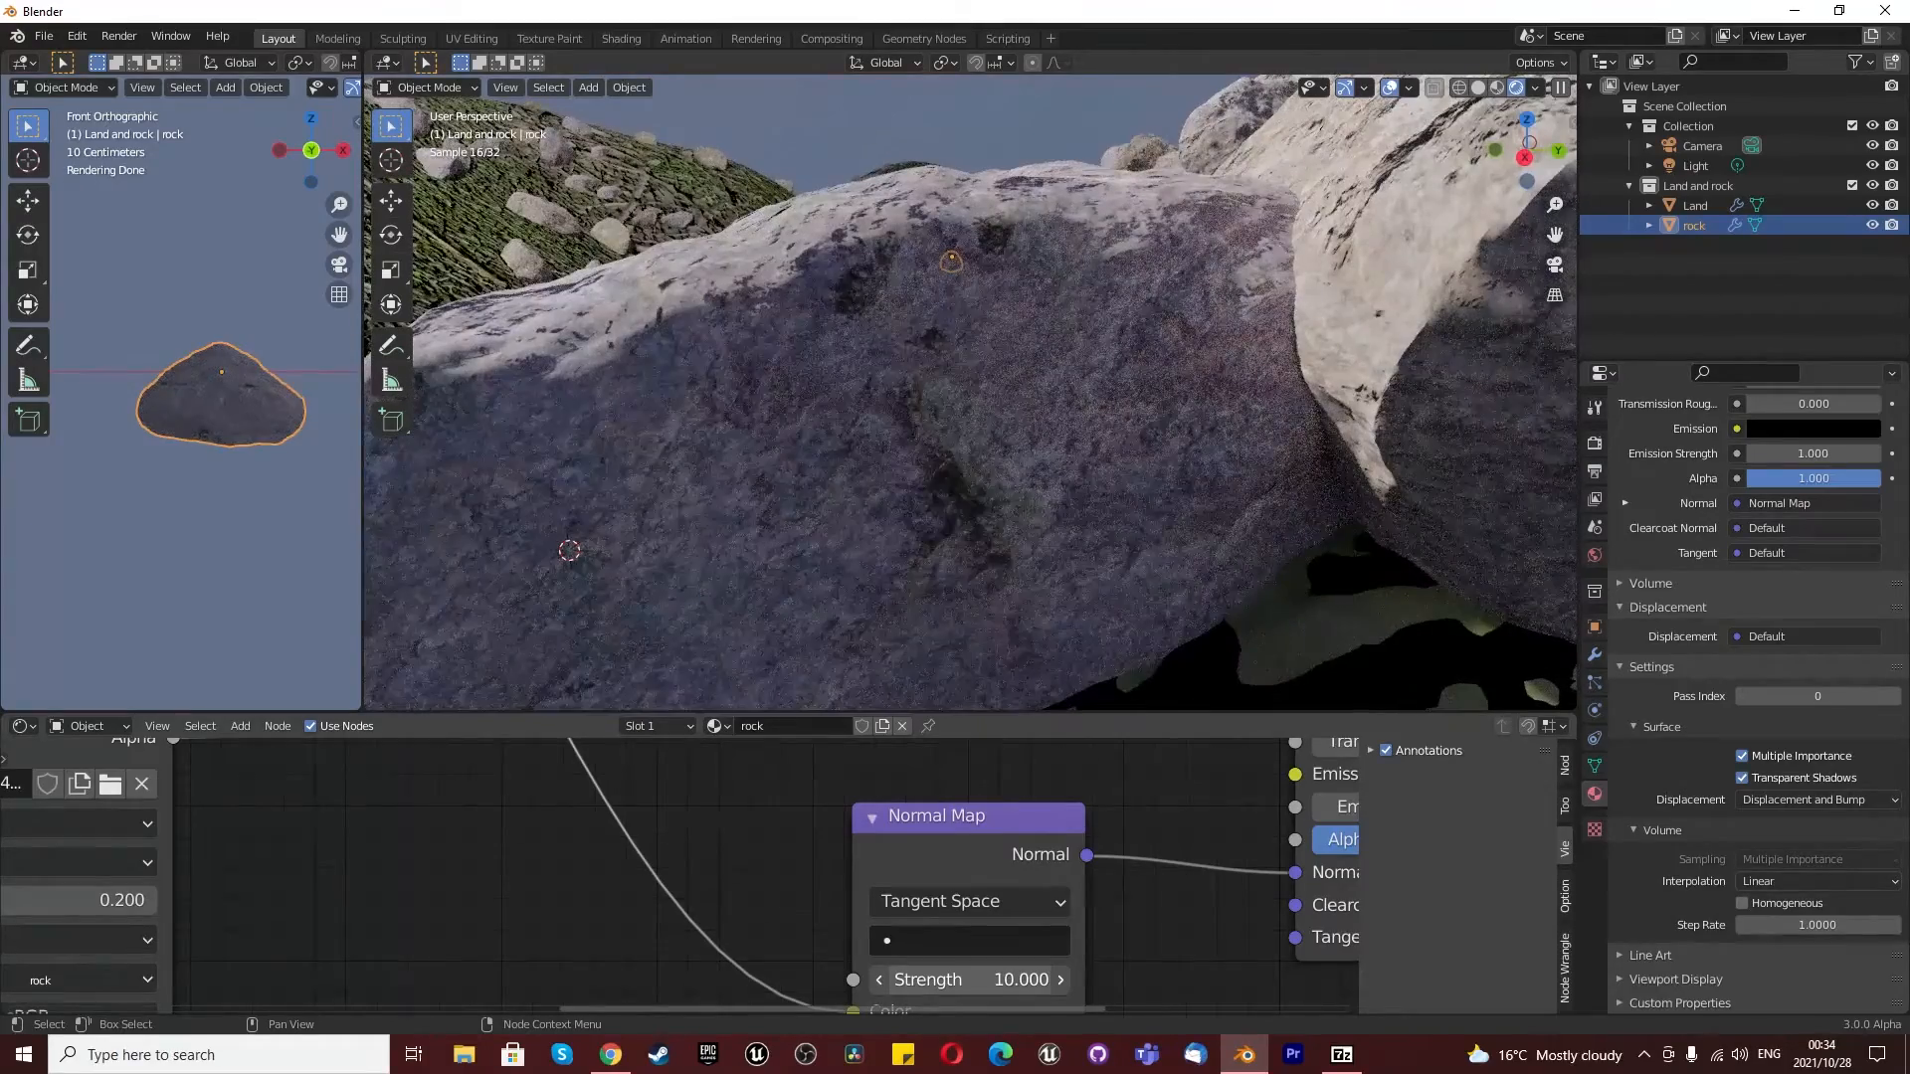
scroll(933, 486, down, 3)
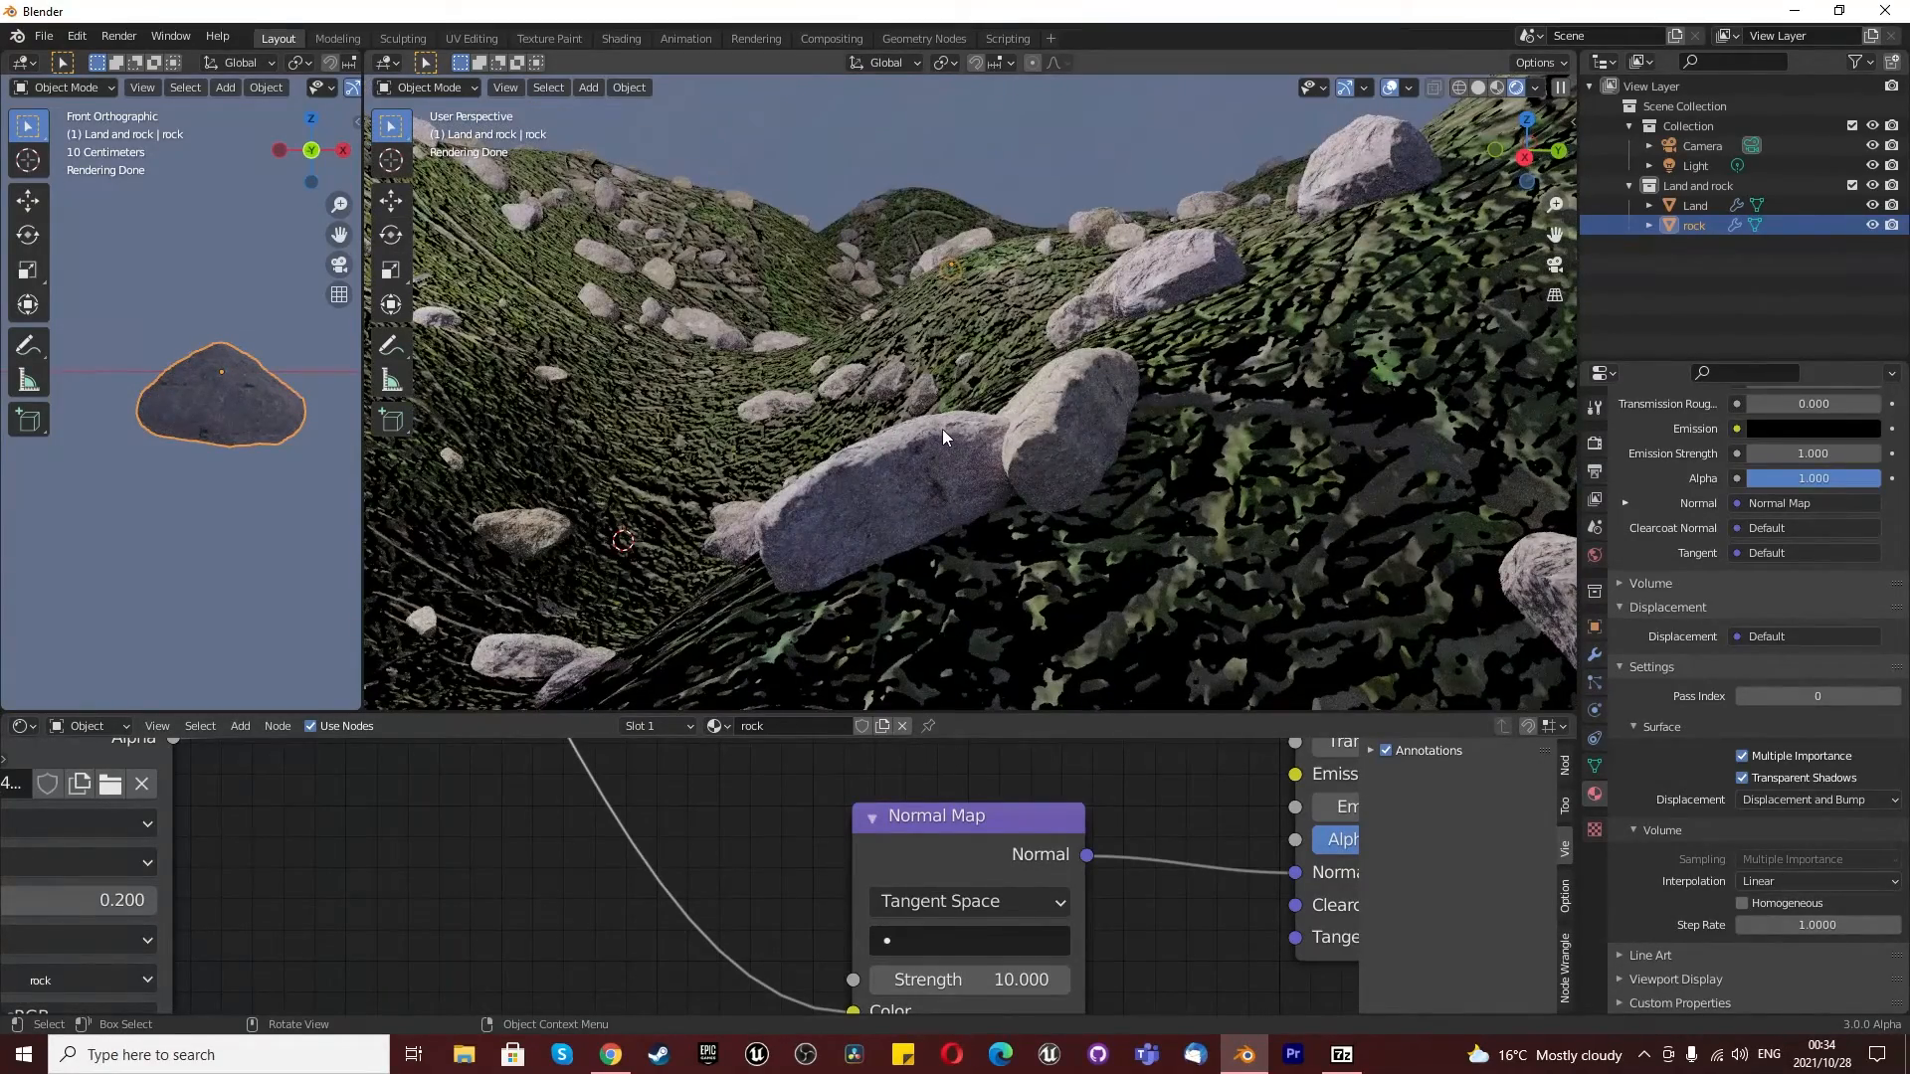
scroll(1132, 259, up, 4)
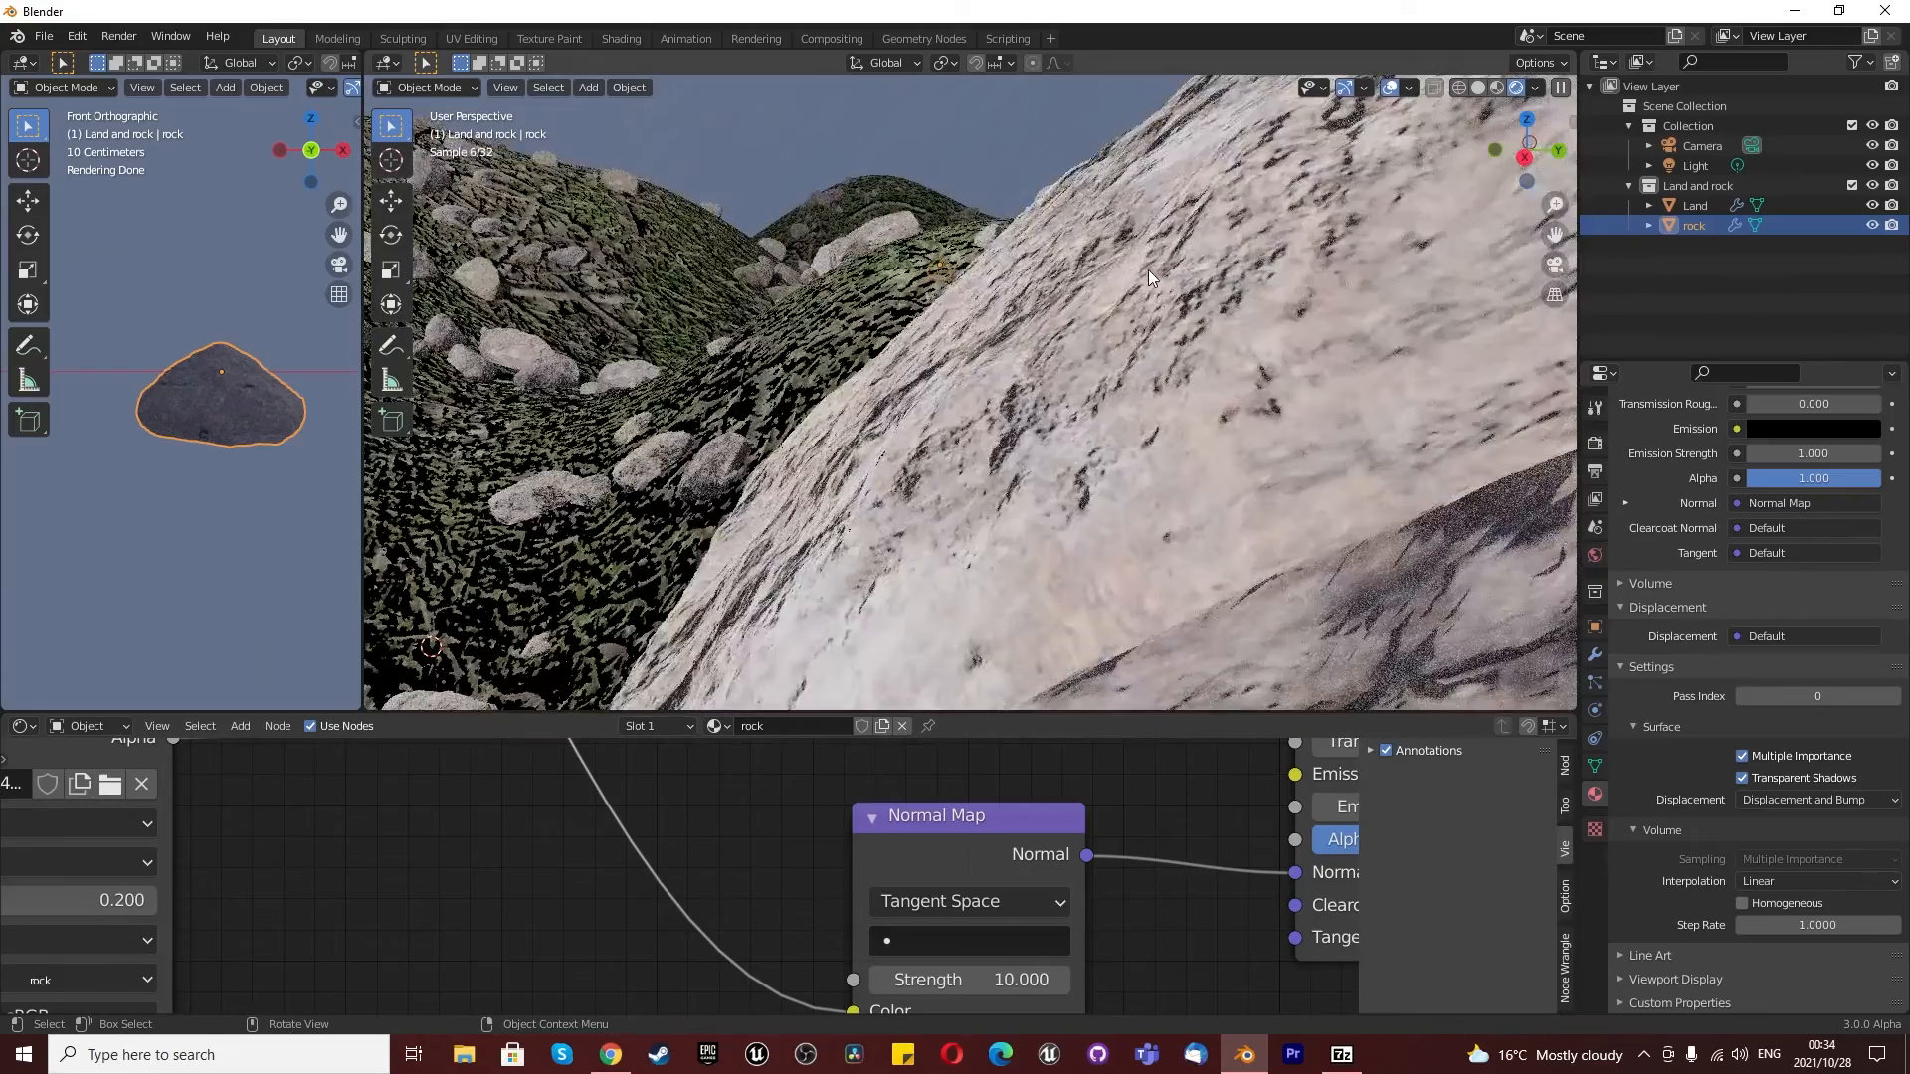
drag(1012, 980, 905, 980)
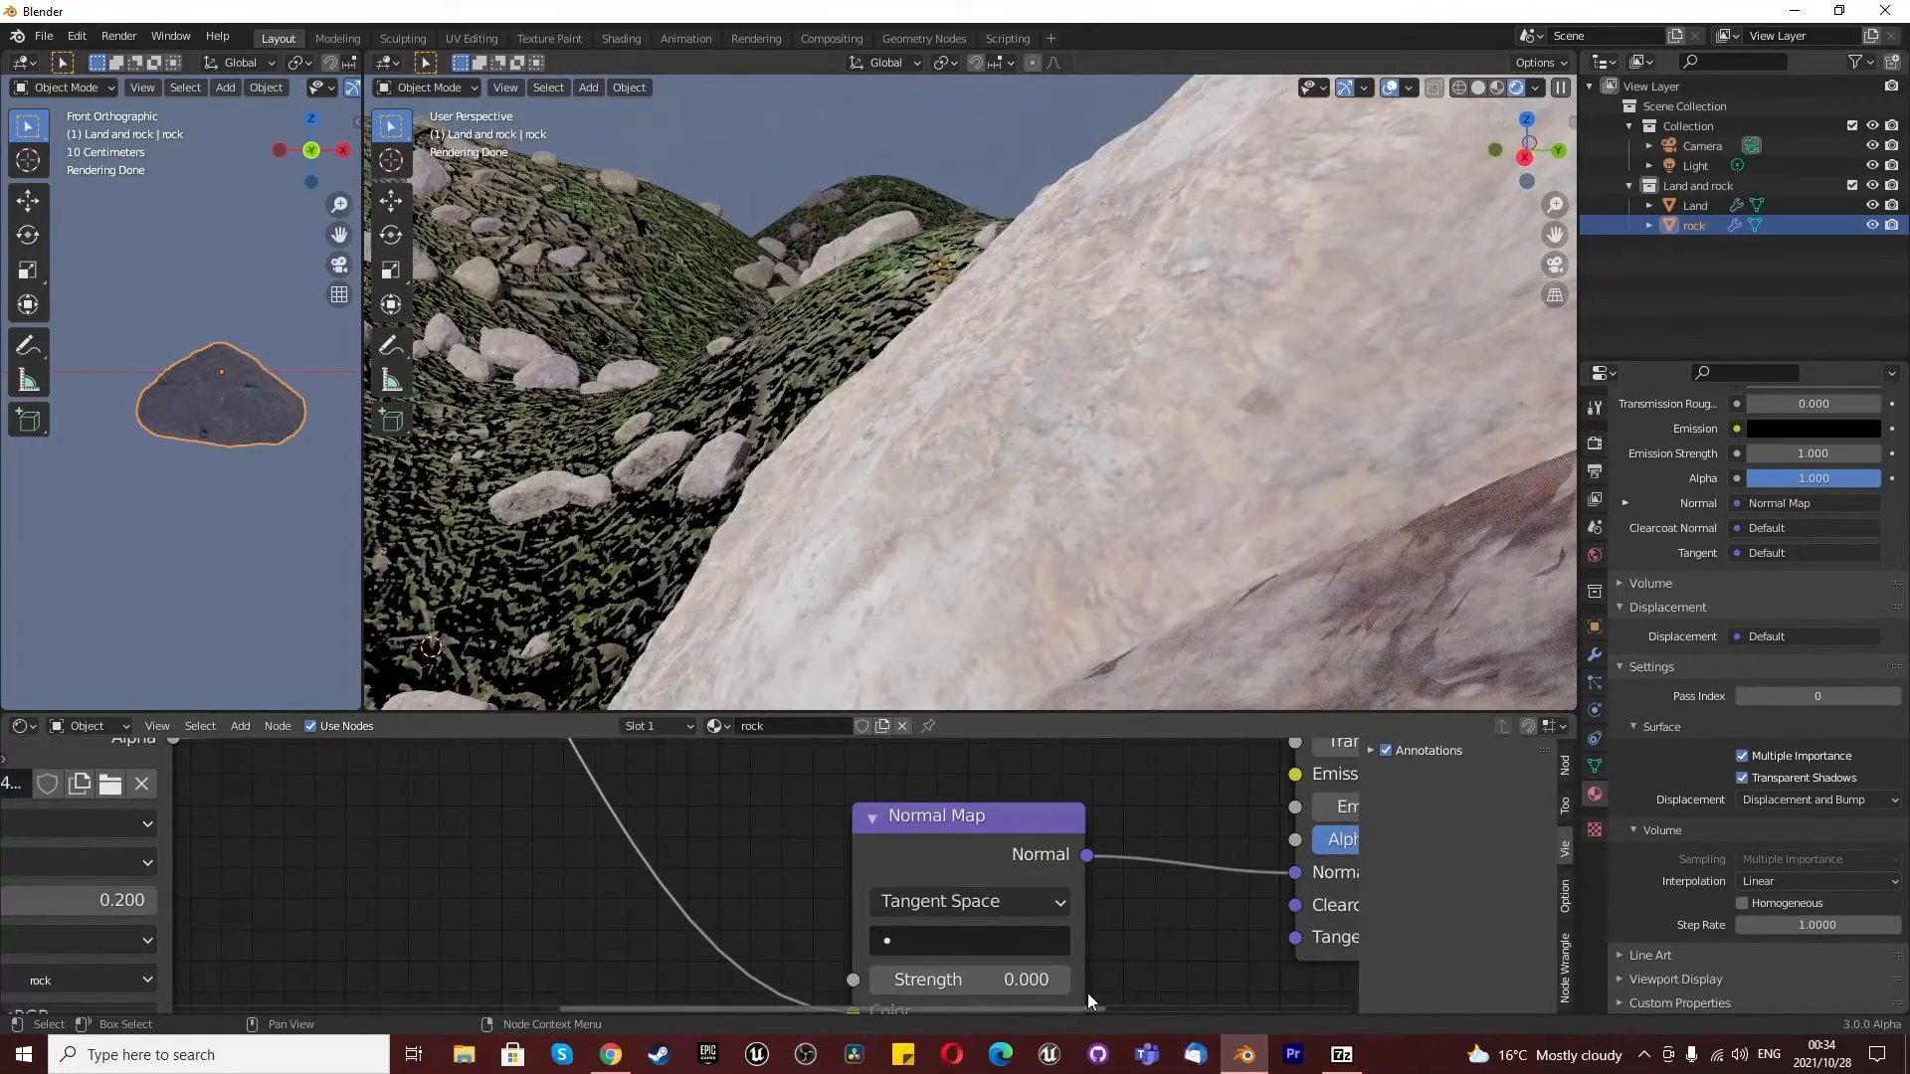
- Set the rock material's Normal Map strength to 3.5
click(1004, 979)
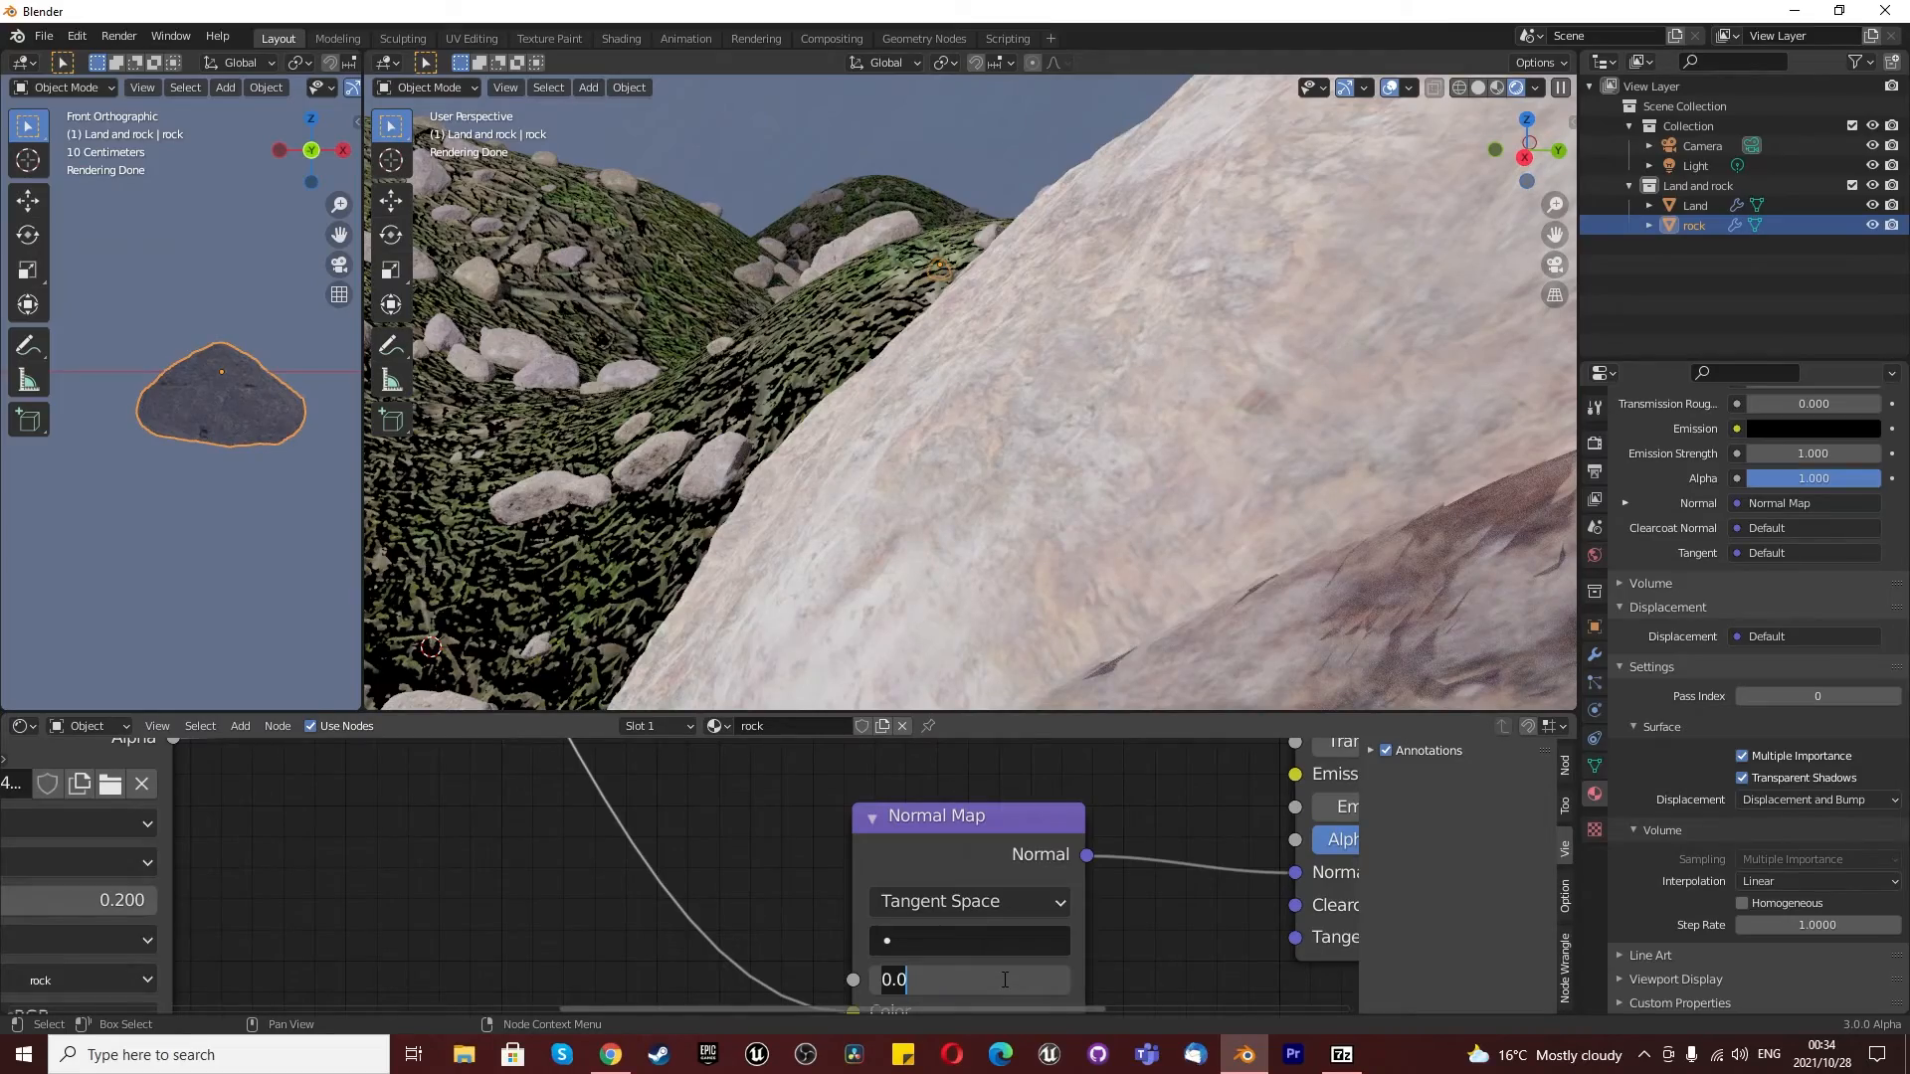
text(3.5)
key(Return)
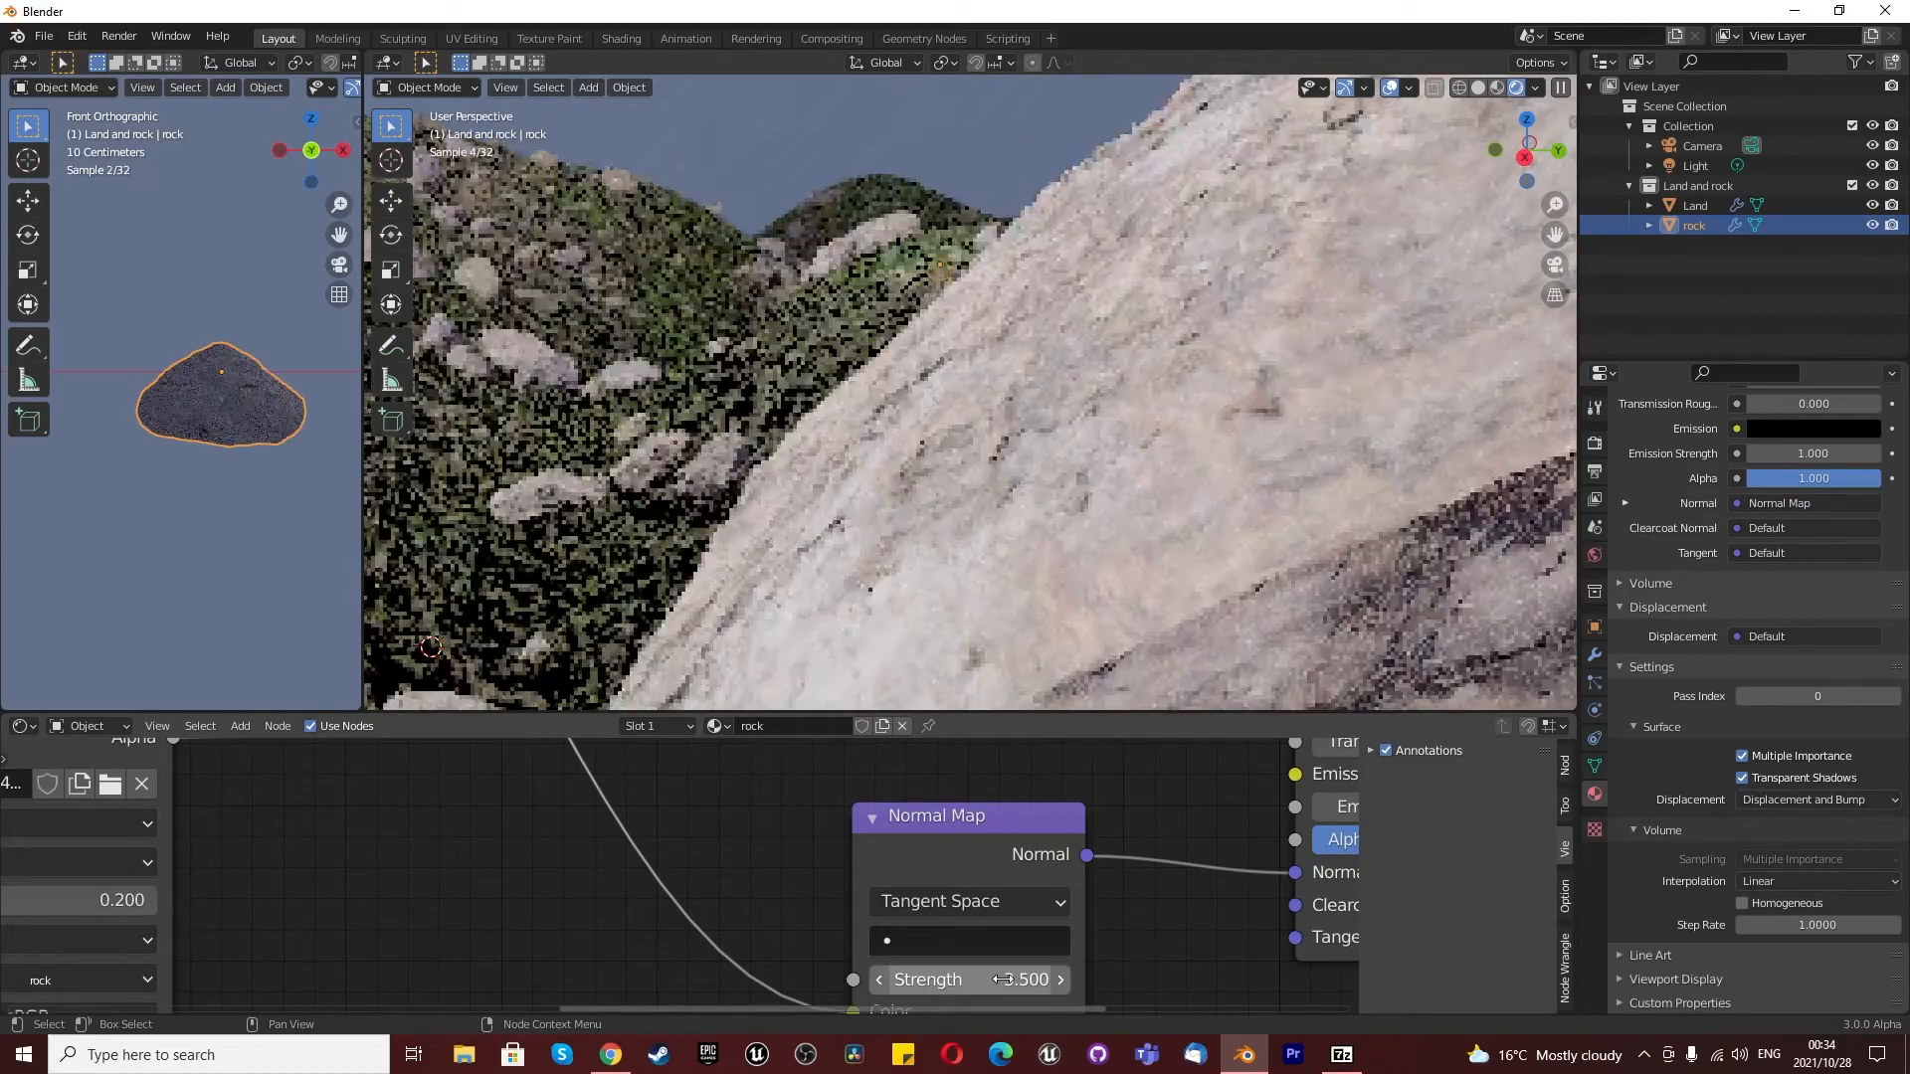
- Examine the bumpiness of the rocks on the land, both close up and from a distance
scroll(1131, 441, down, 5)
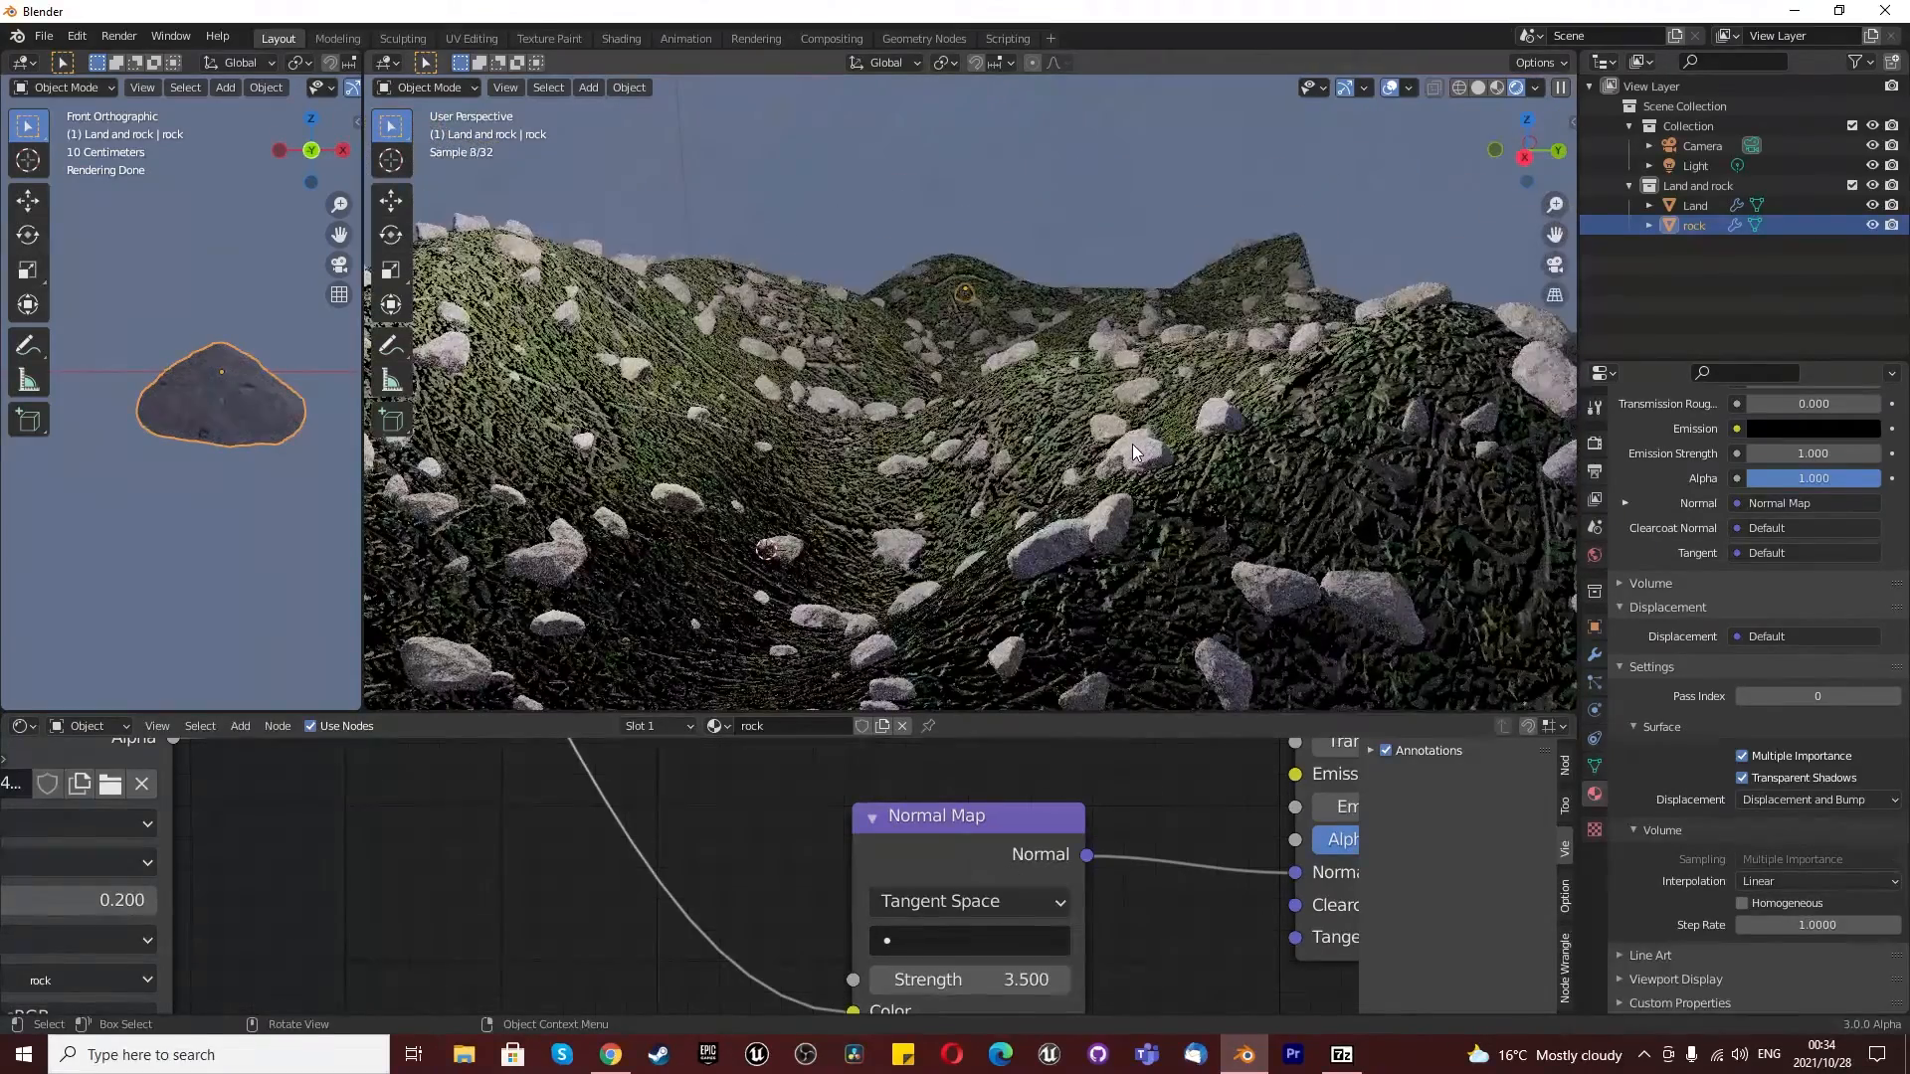
scroll(1046, 541, up, 5)
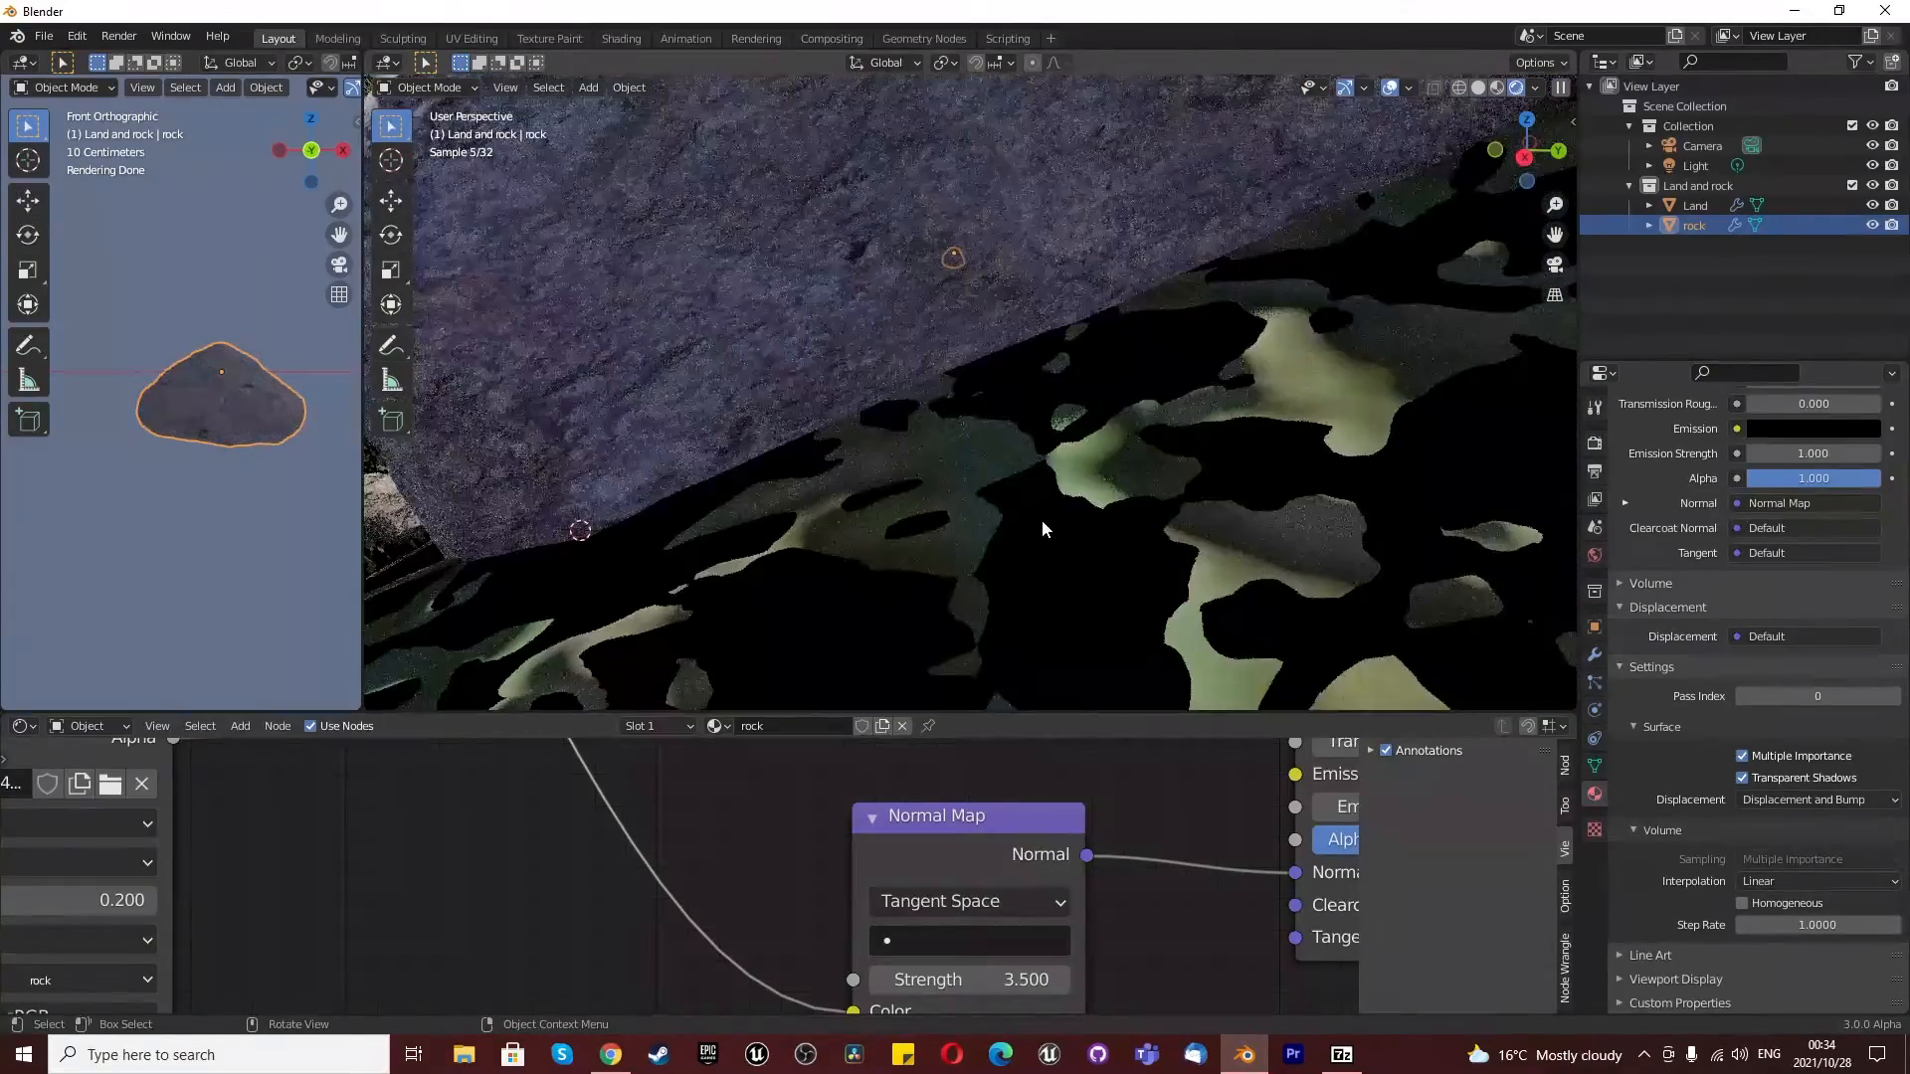
scroll(1038, 512, down, 4)
scroll(804, 934, down, 3)
scroll(801, 928, down, 4)
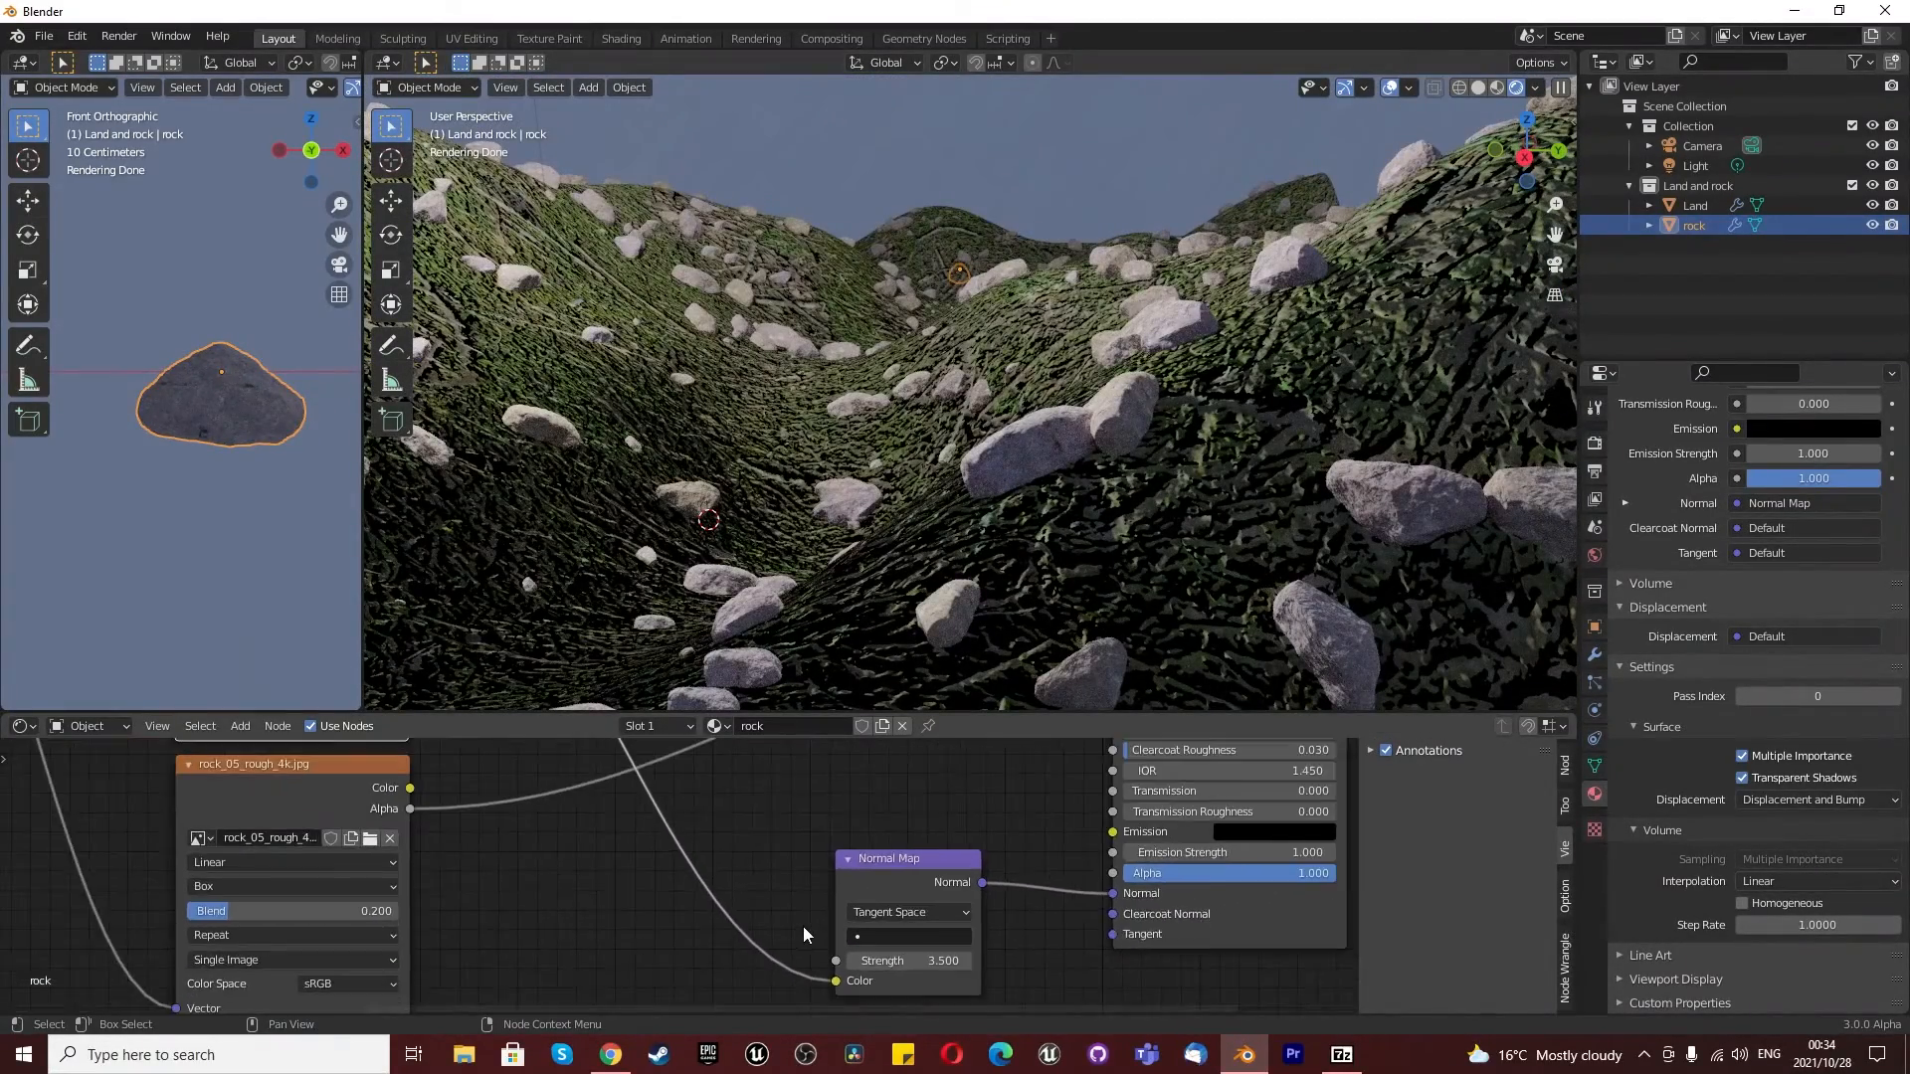
scroll(1034, 492, down, 5)
scroll(1053, 492, up, 5)
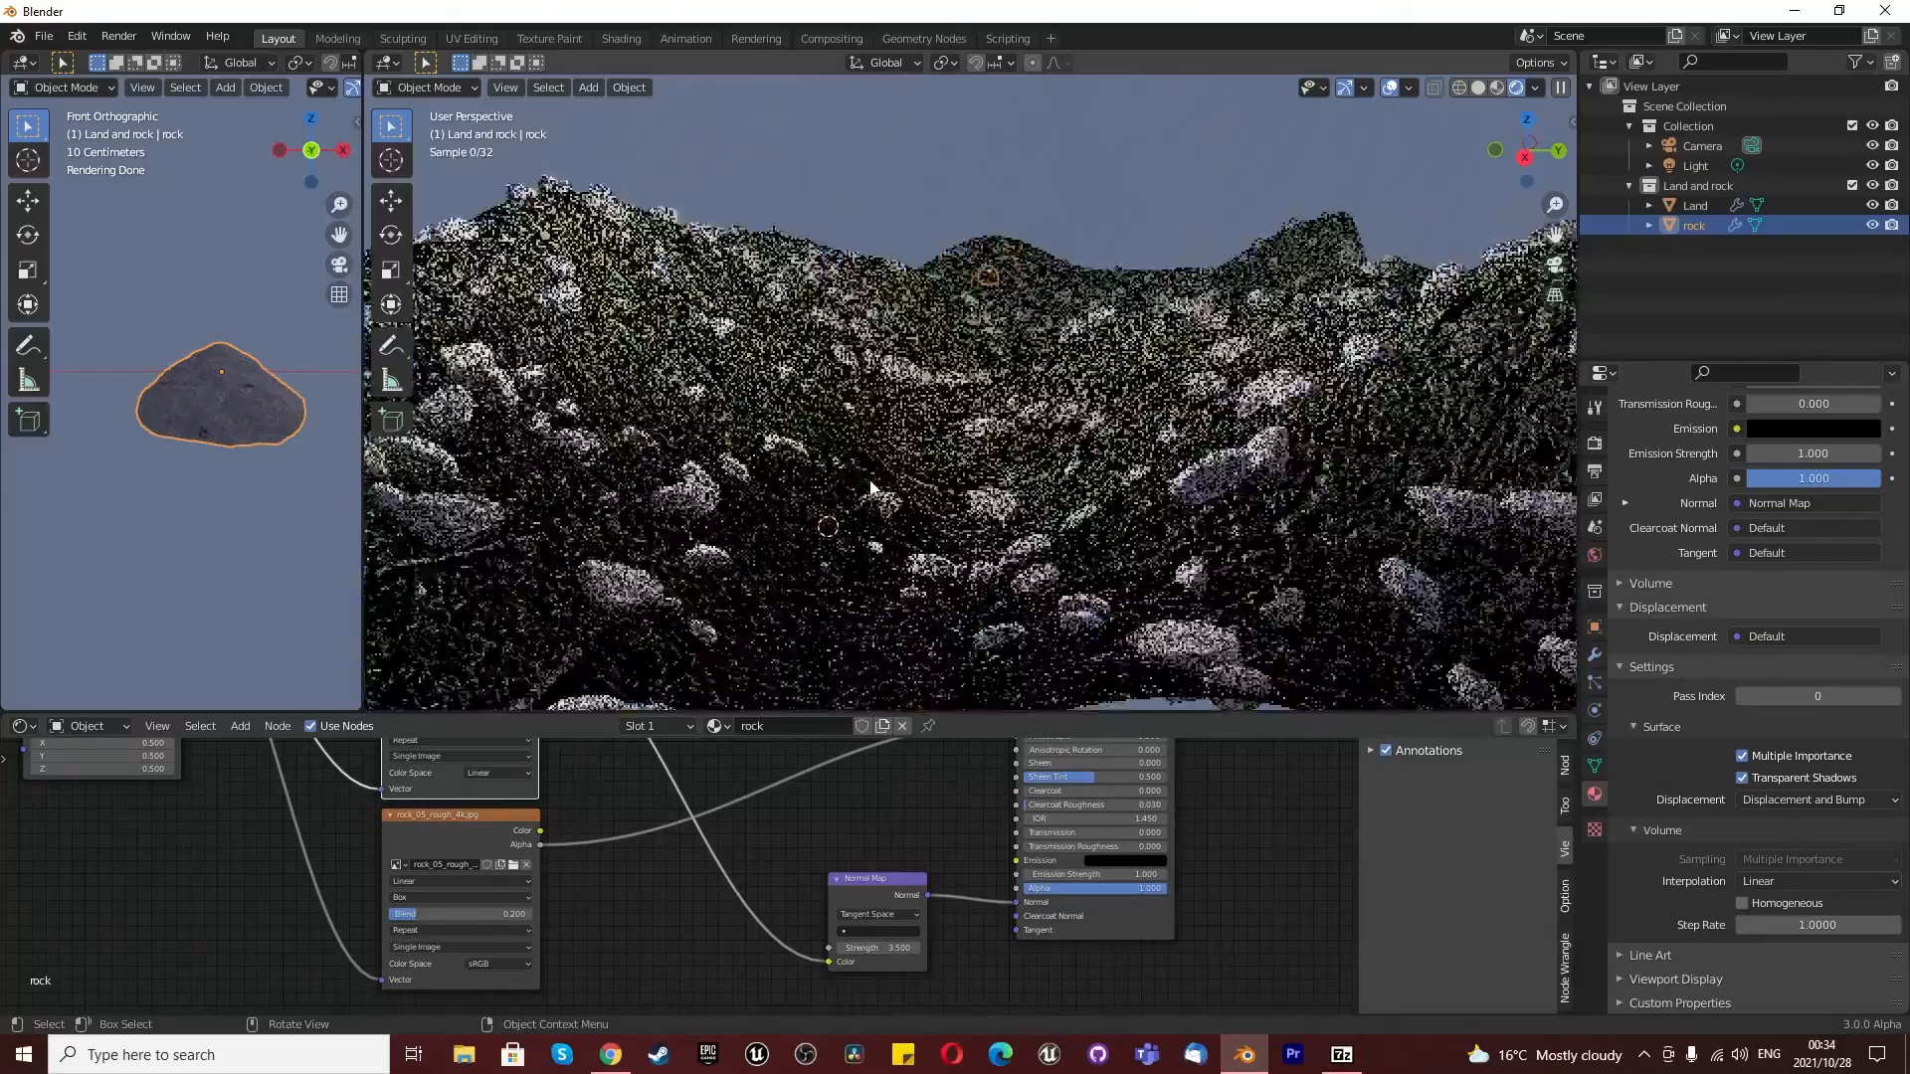
scroll(1126, 441, down, 4)
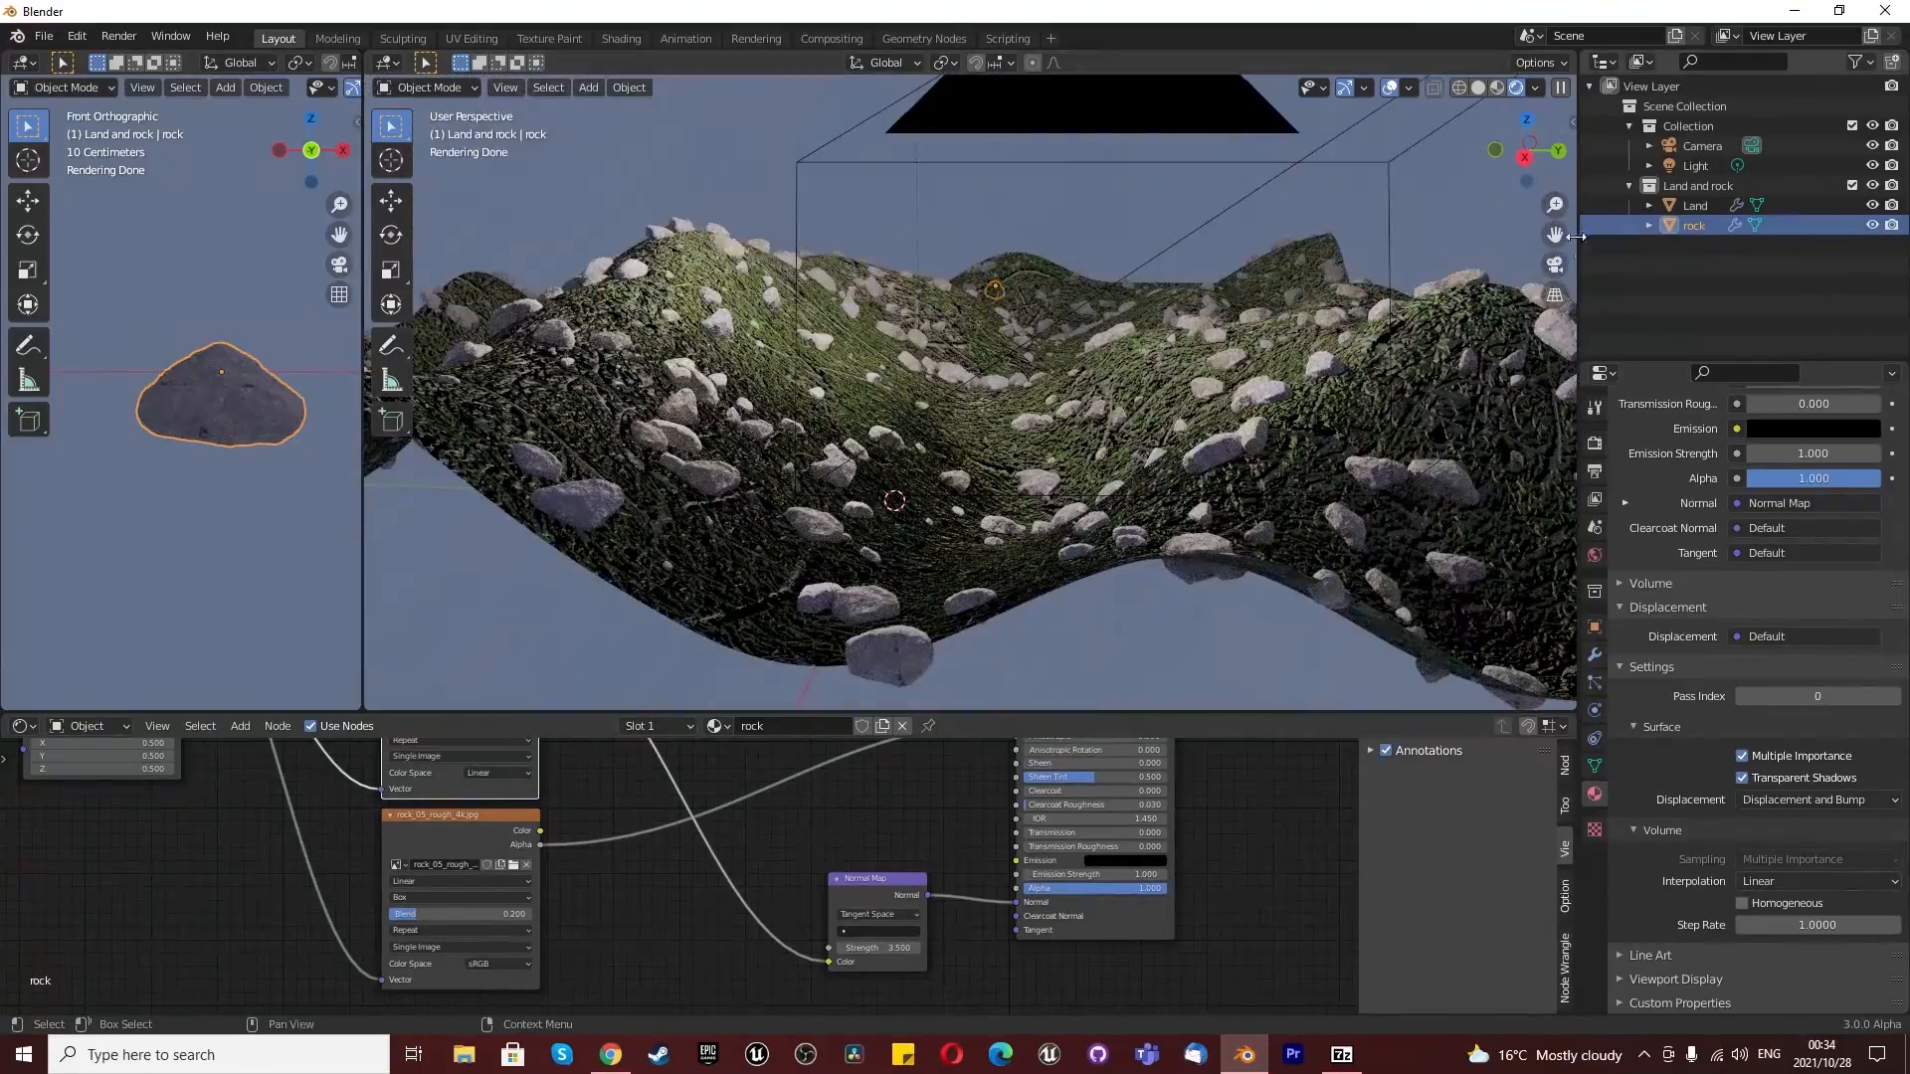
- Look through the camera and enable Render Region and Crop to Render Region in the output settings
click(1556, 265)
middle_drag(1210, 412, 952, 416)
scroll(952, 416, down, 1)
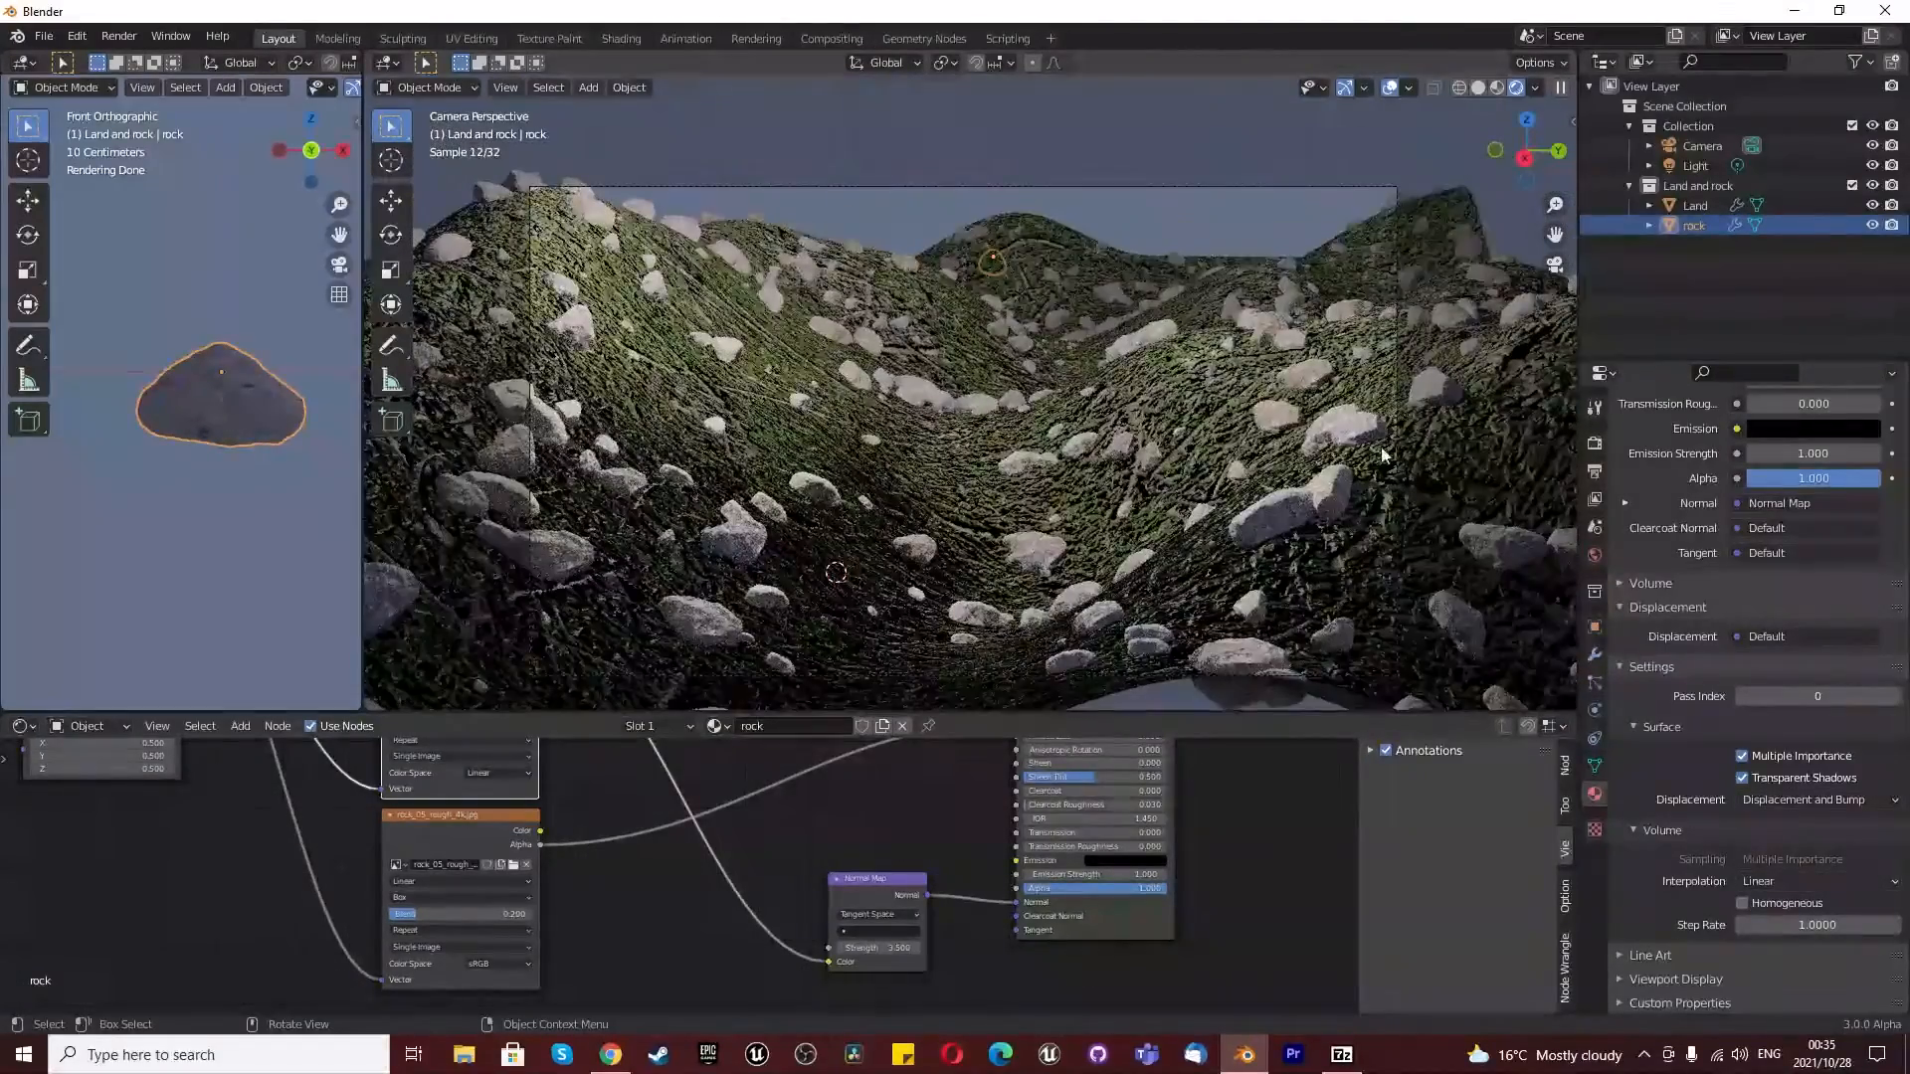
click(1595, 443)
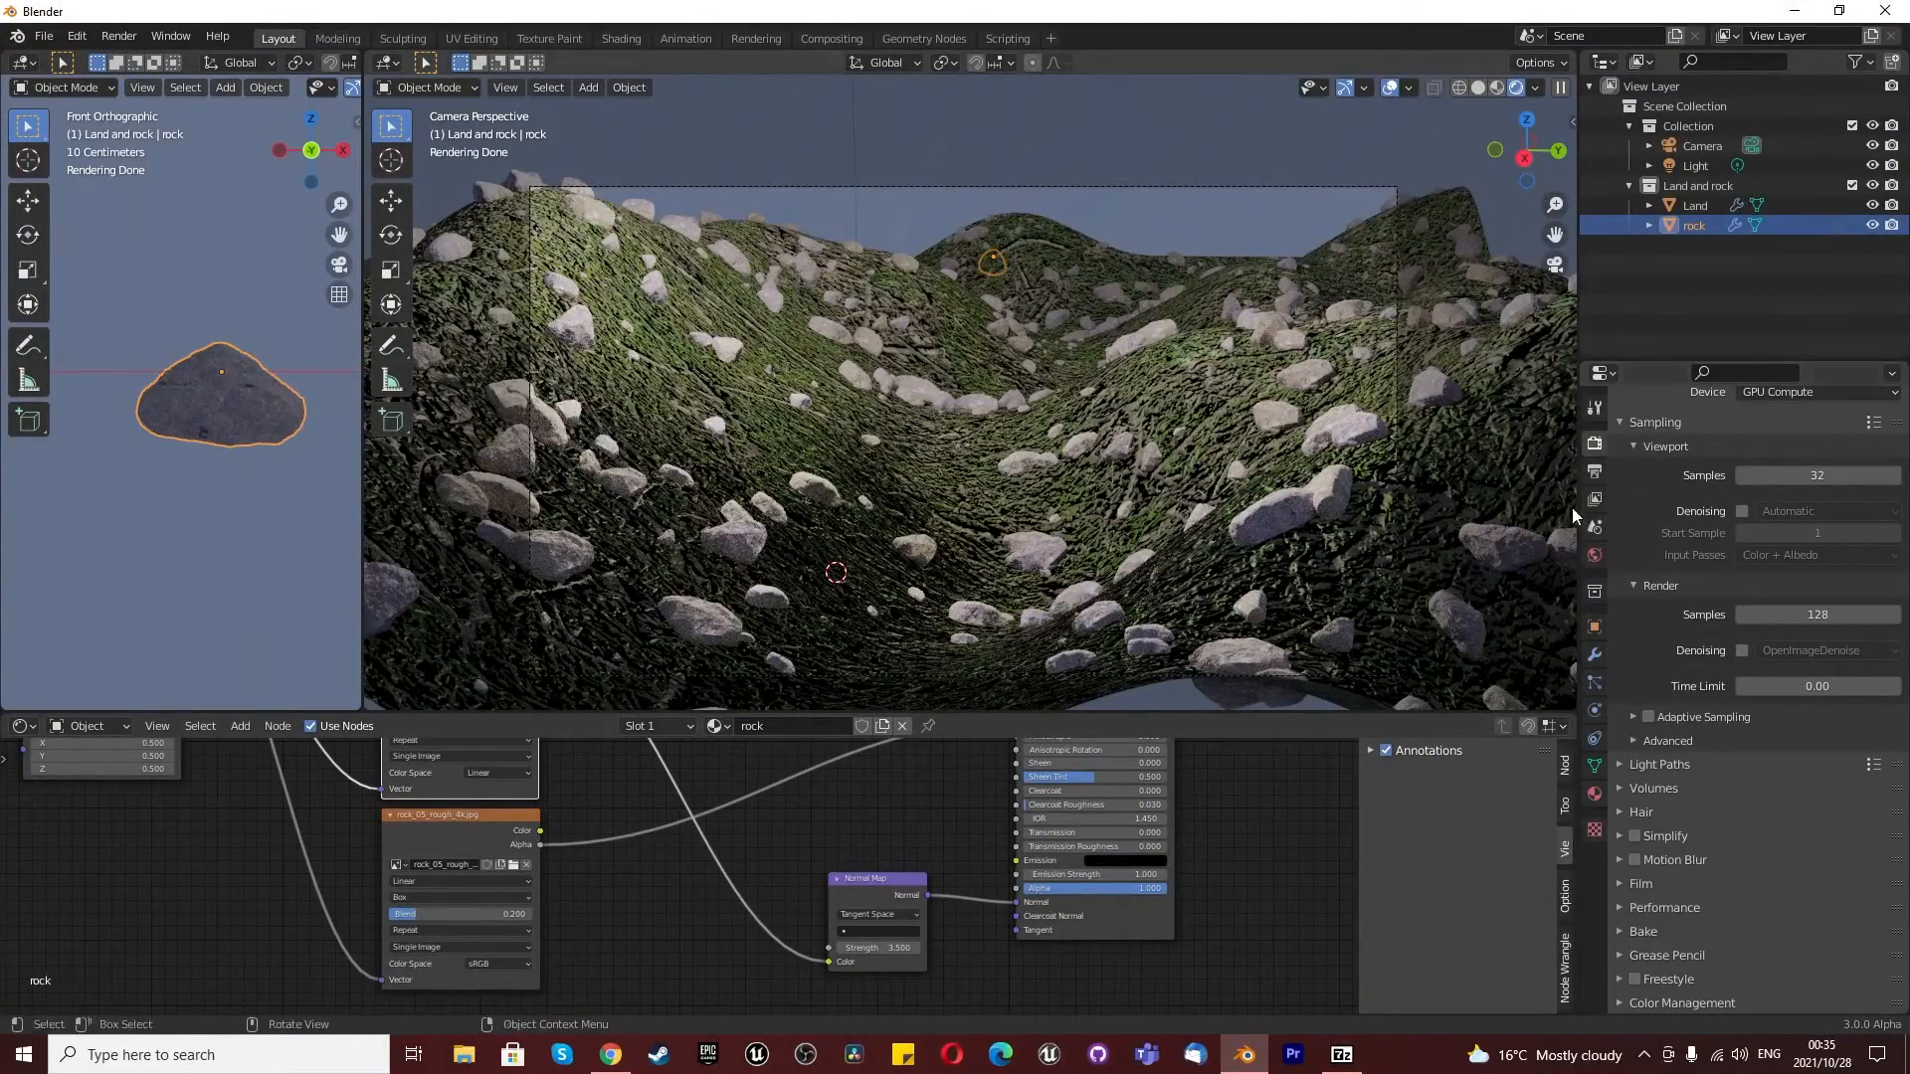
click(1594, 470)
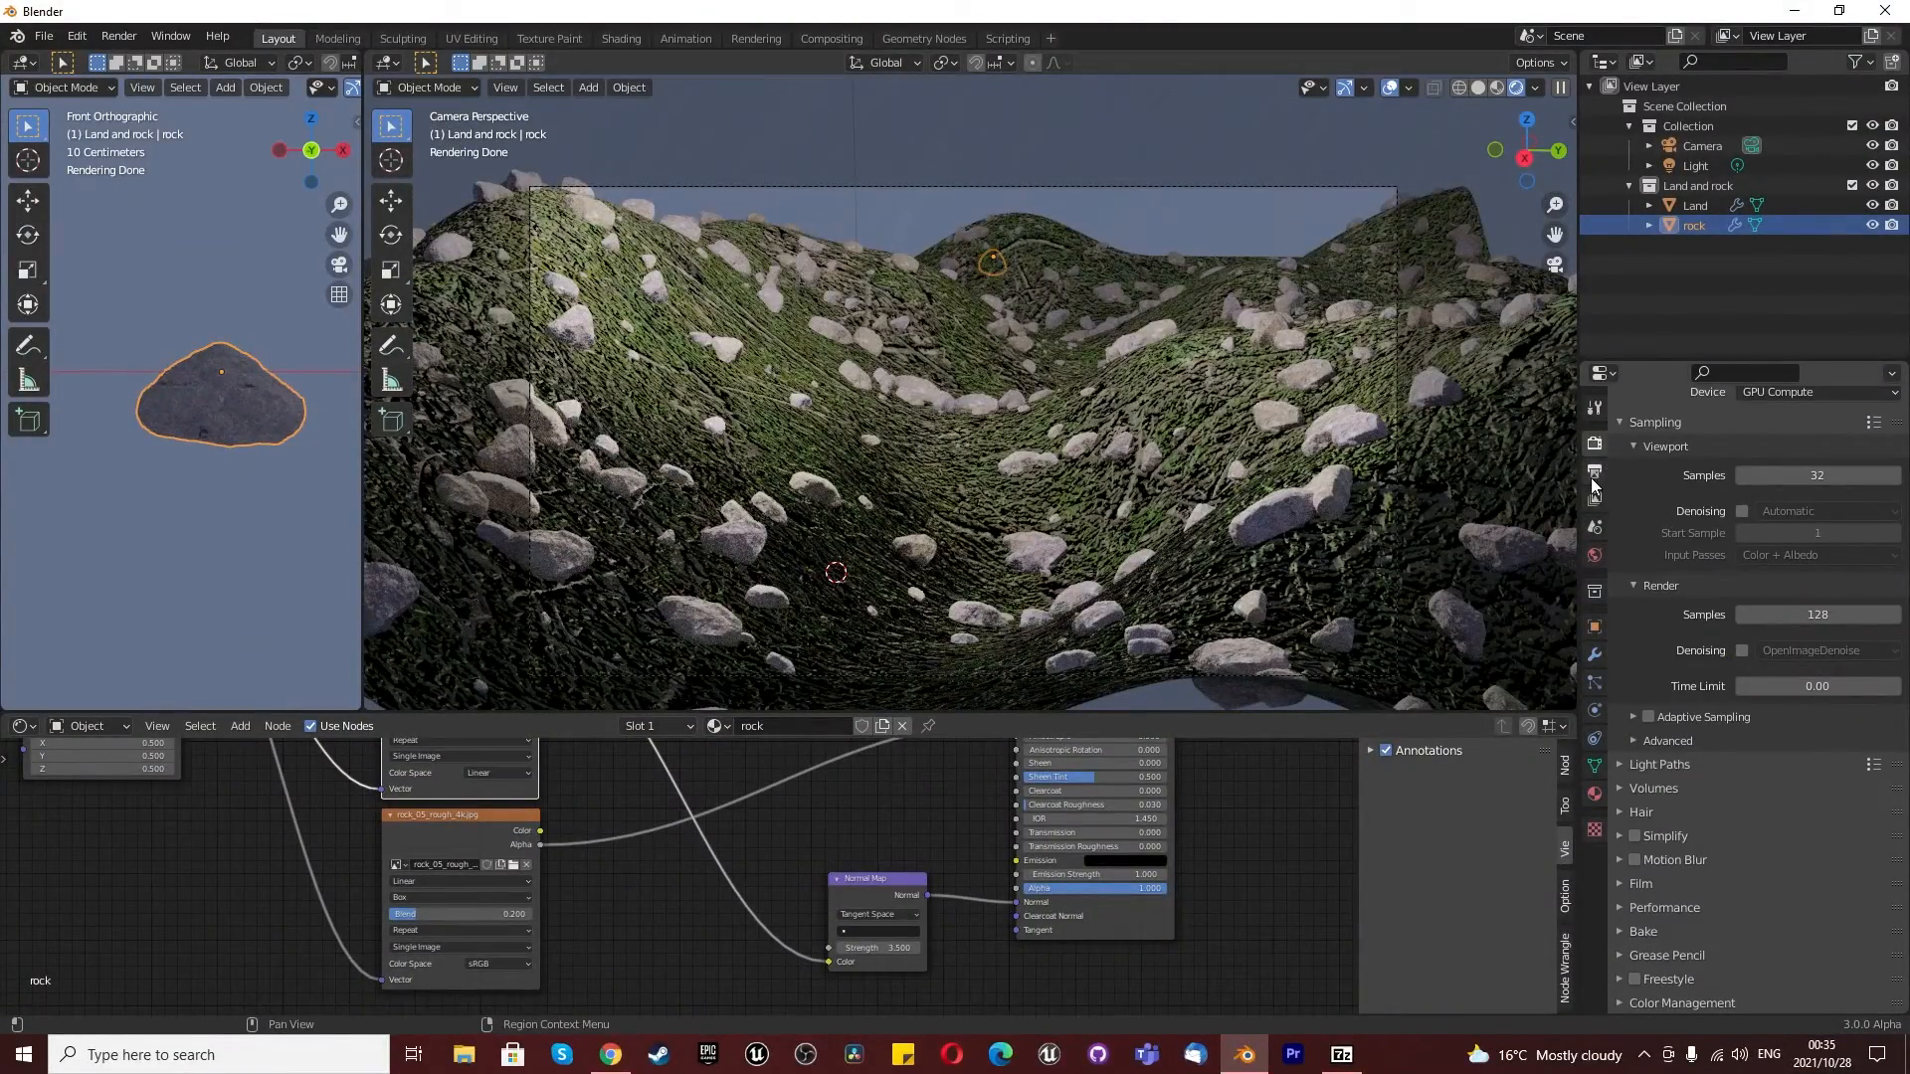
click(1742, 548)
click(1742, 568)
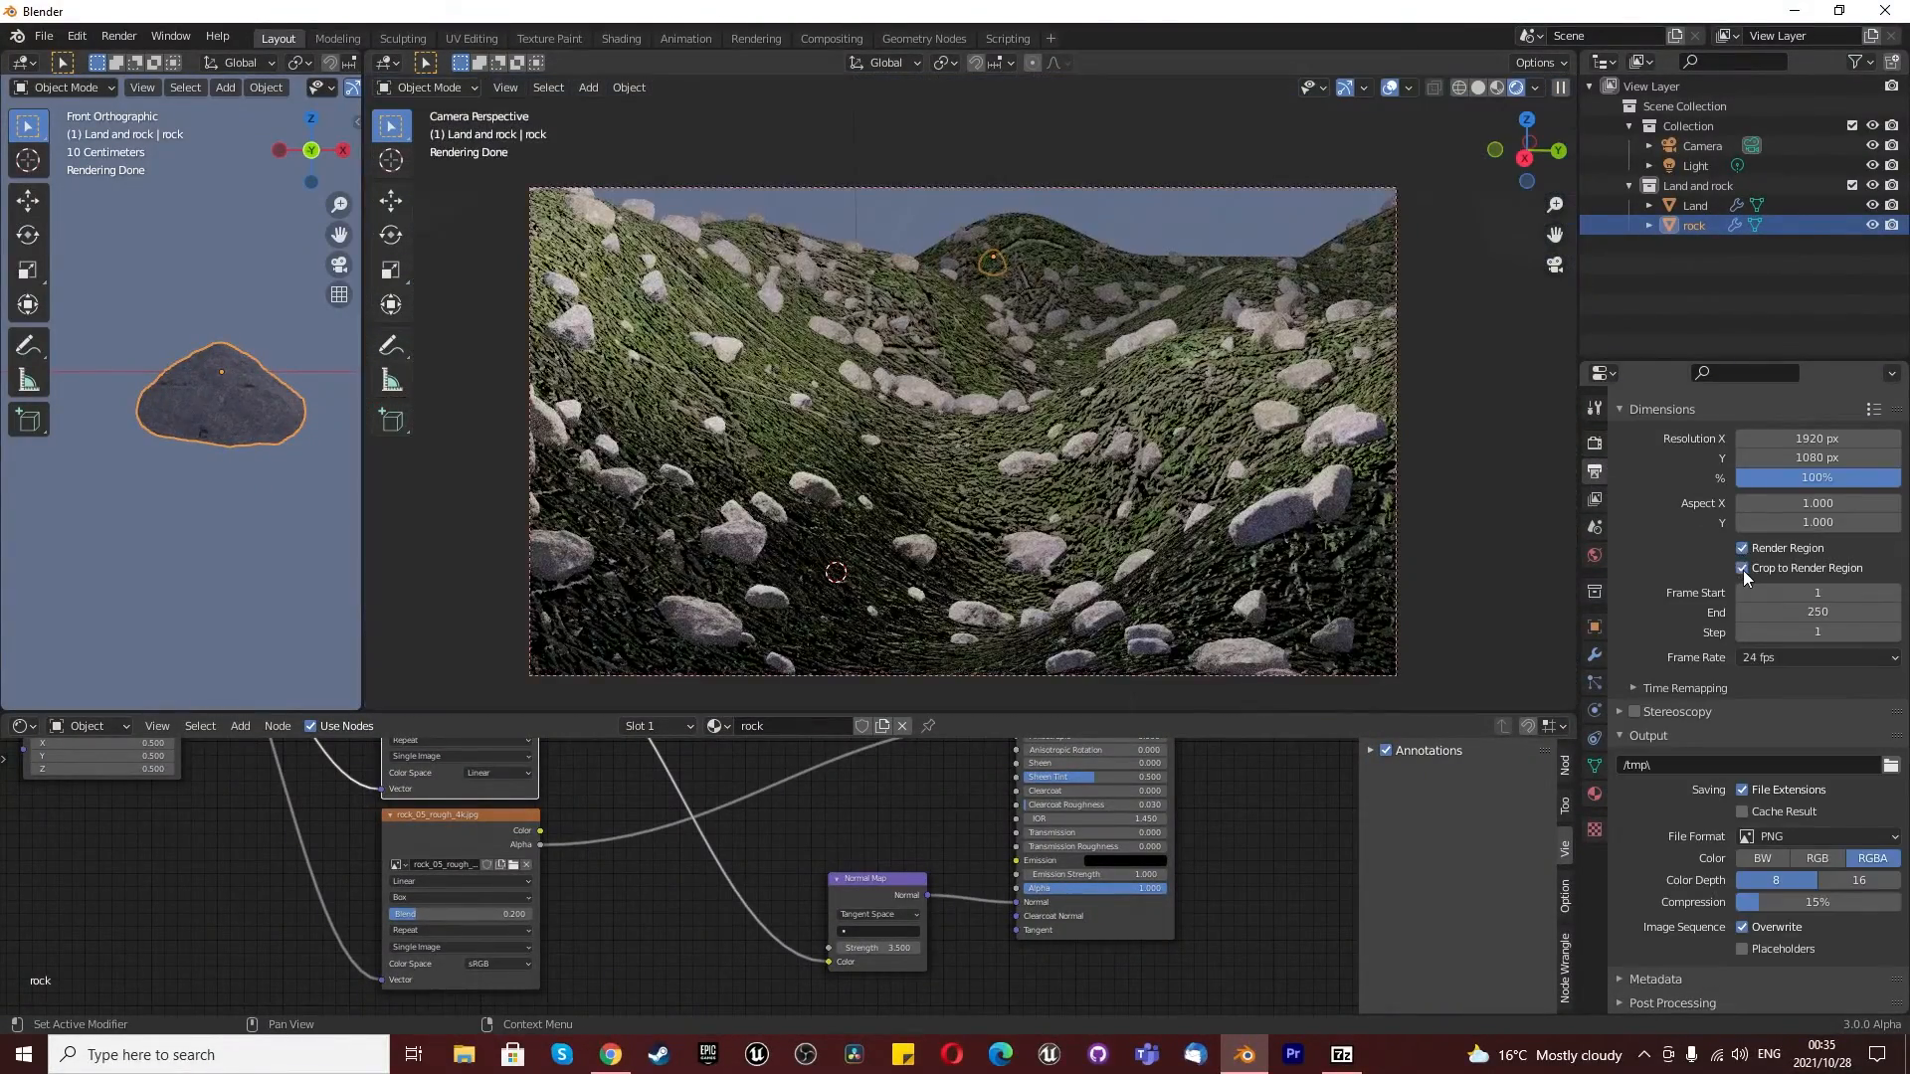
- Clear the object selection and examine the land and rocks in the cropped camera view
click(1493, 492)
click(1246, 141)
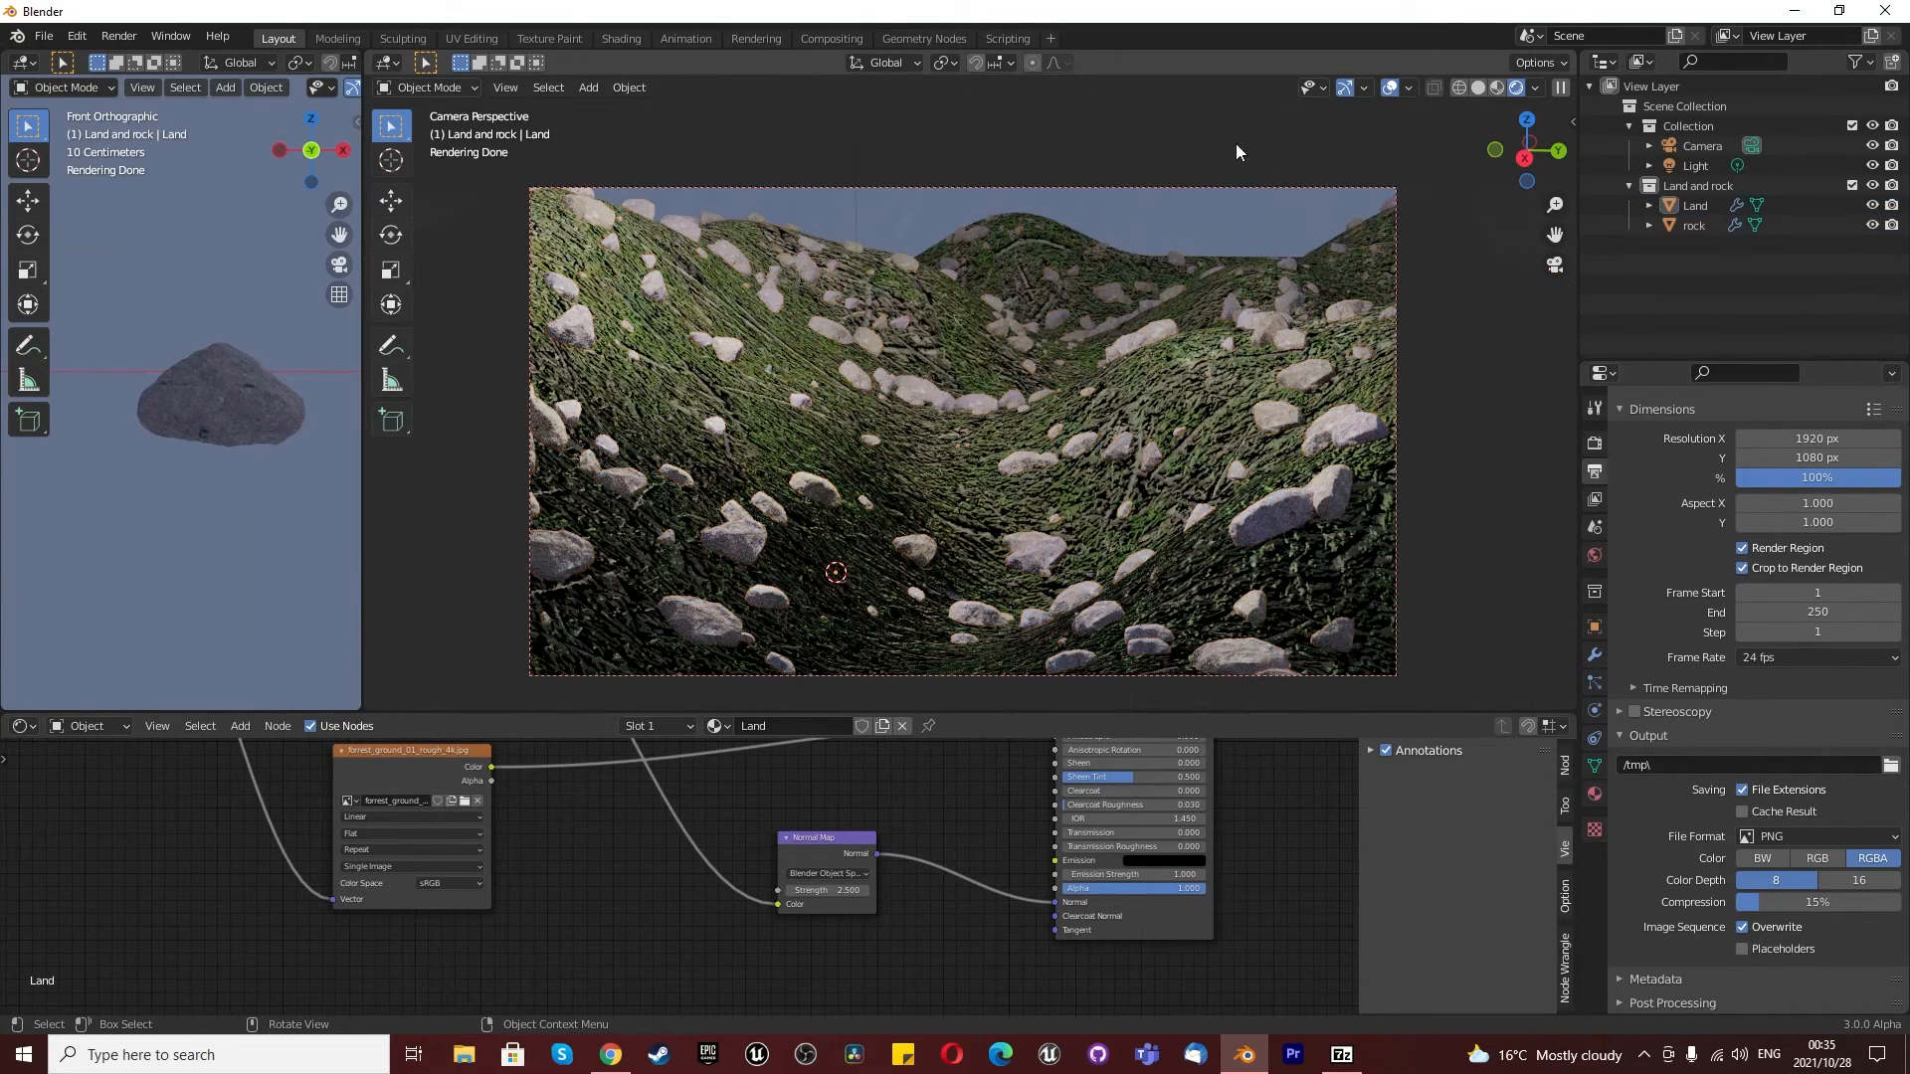
scroll(1118, 390, down, 1)
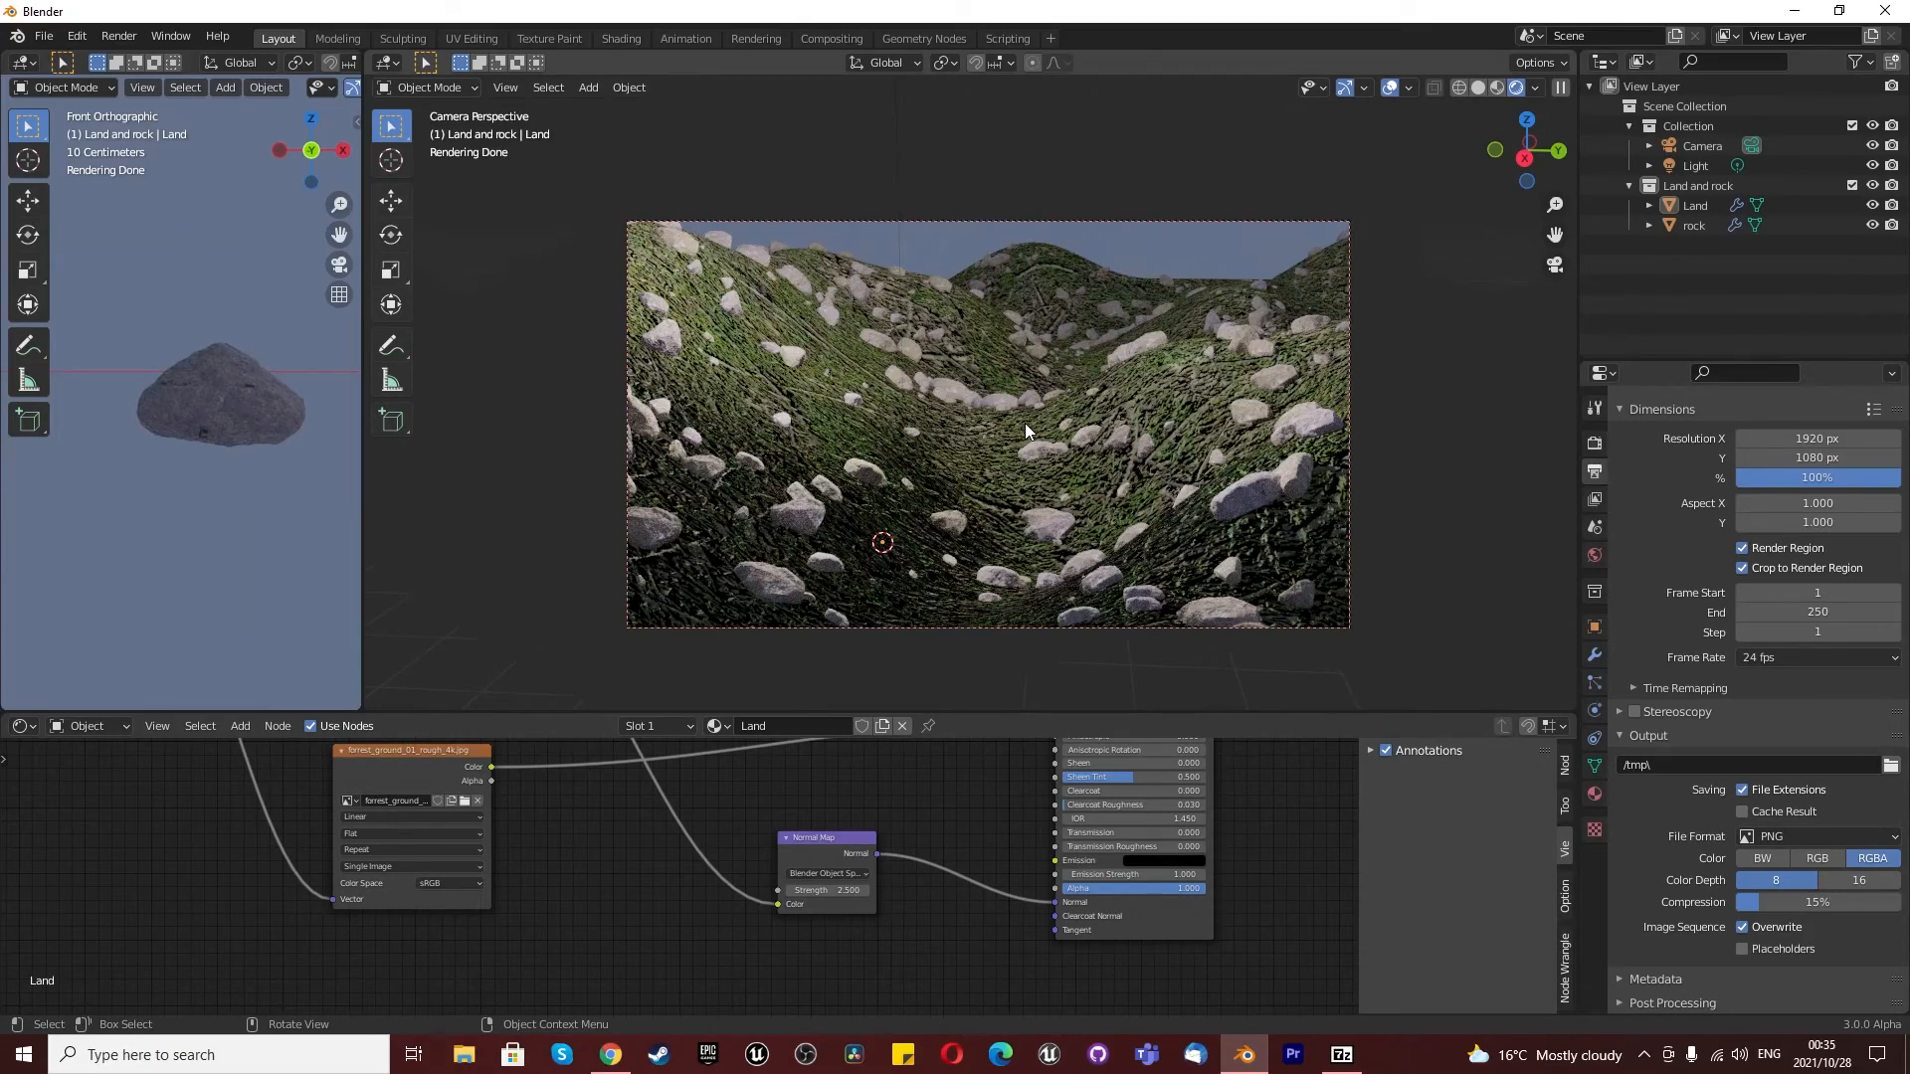
scroll(1096, 374, down, 1)
scroll(1079, 427, up, 2)
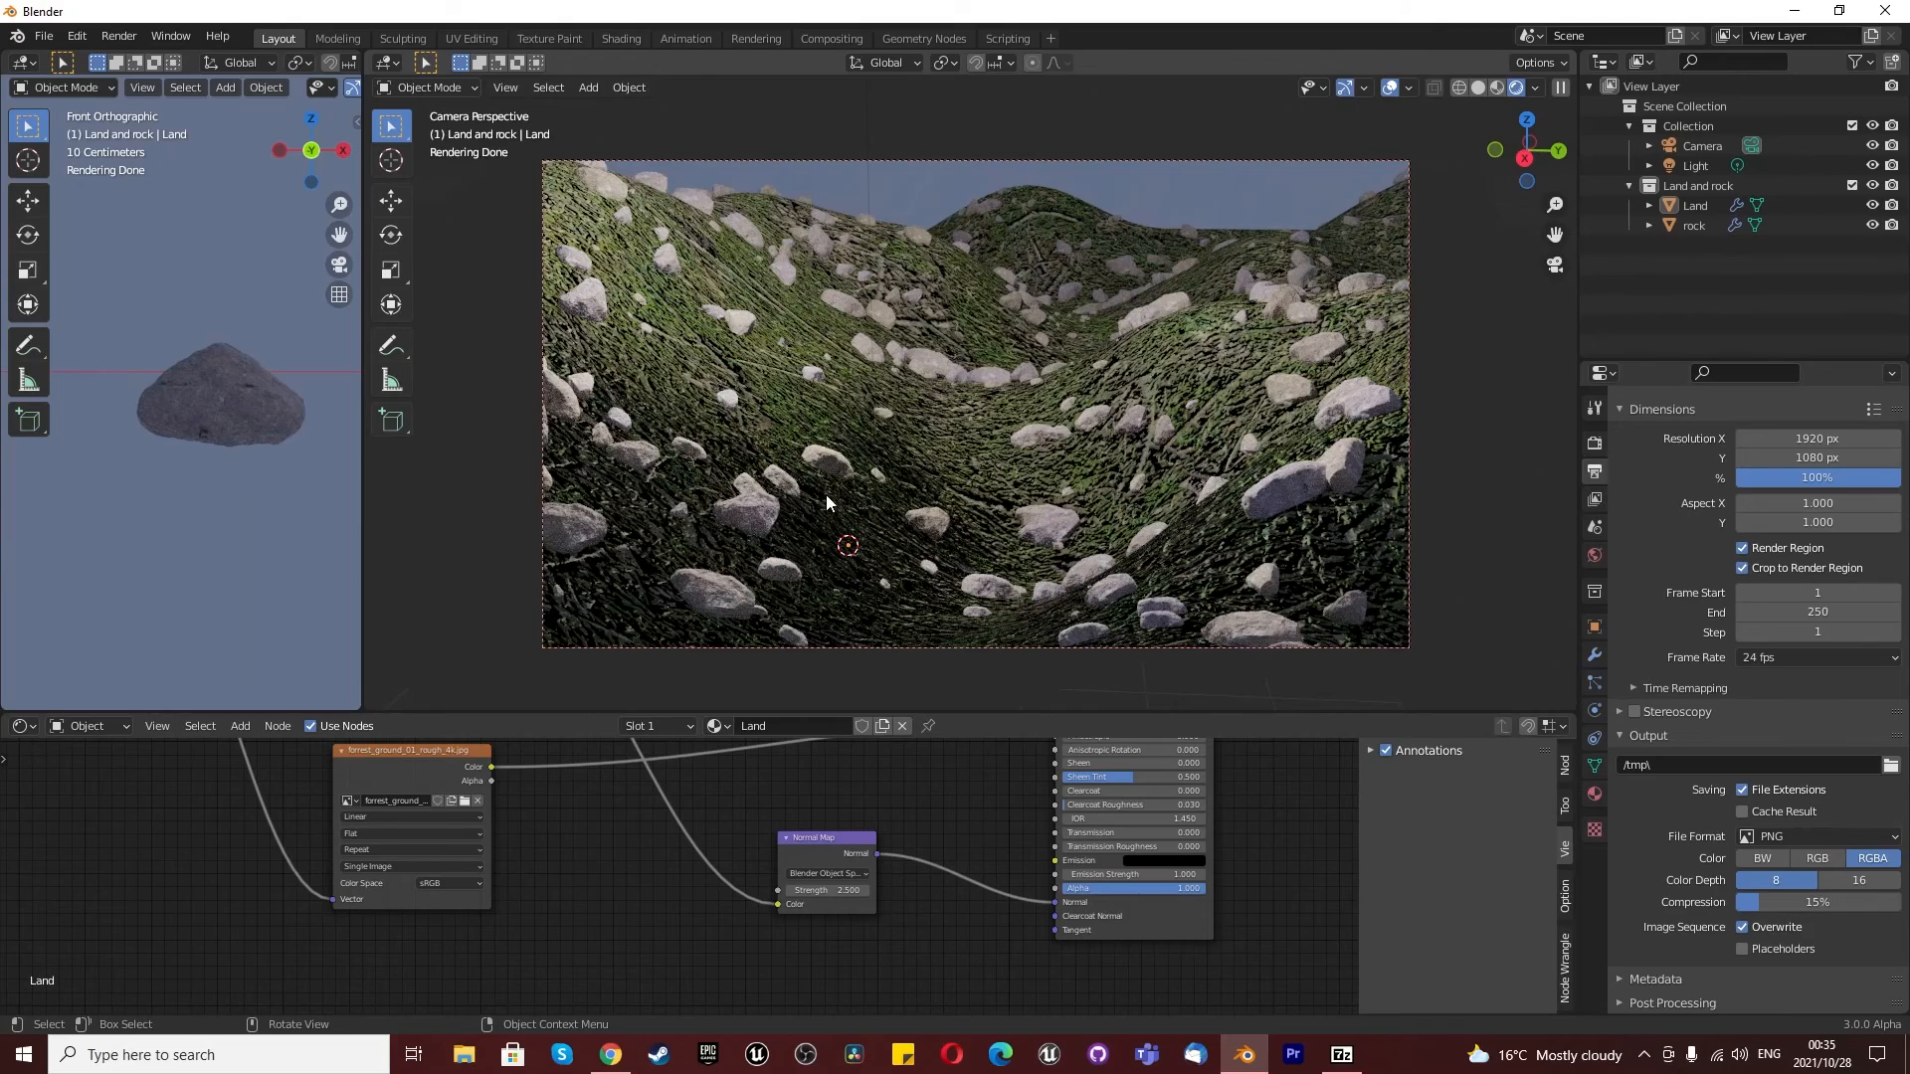